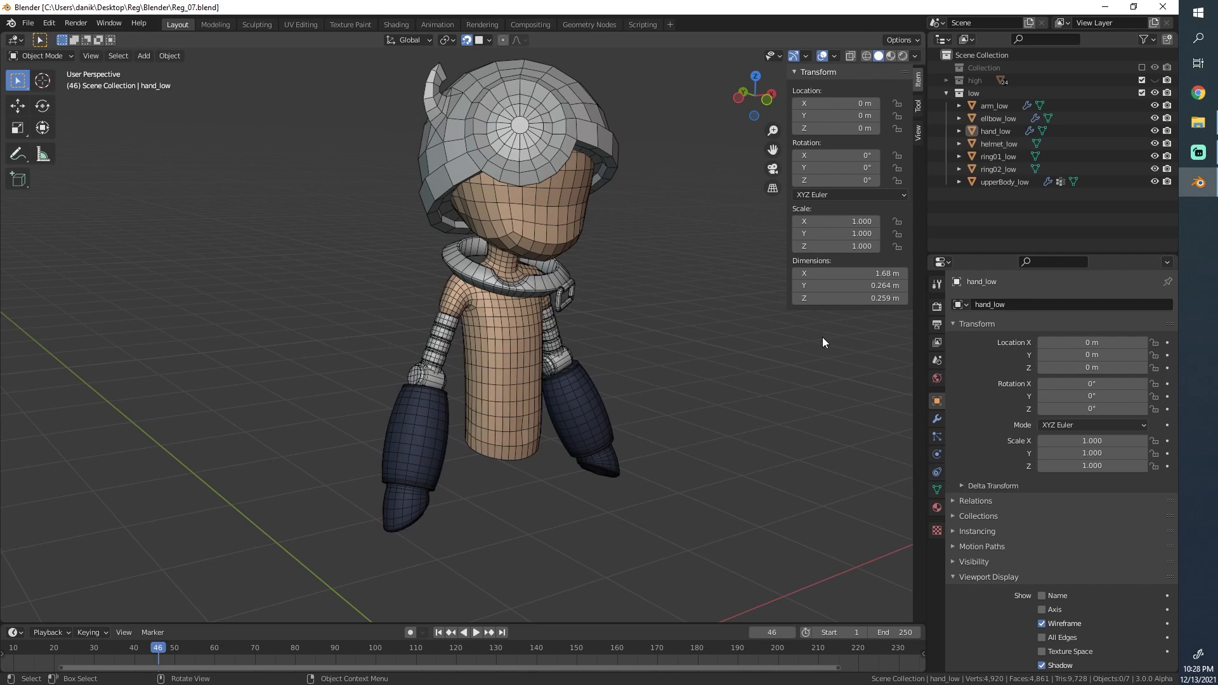
middle_drag(822, 338, 689, 349)
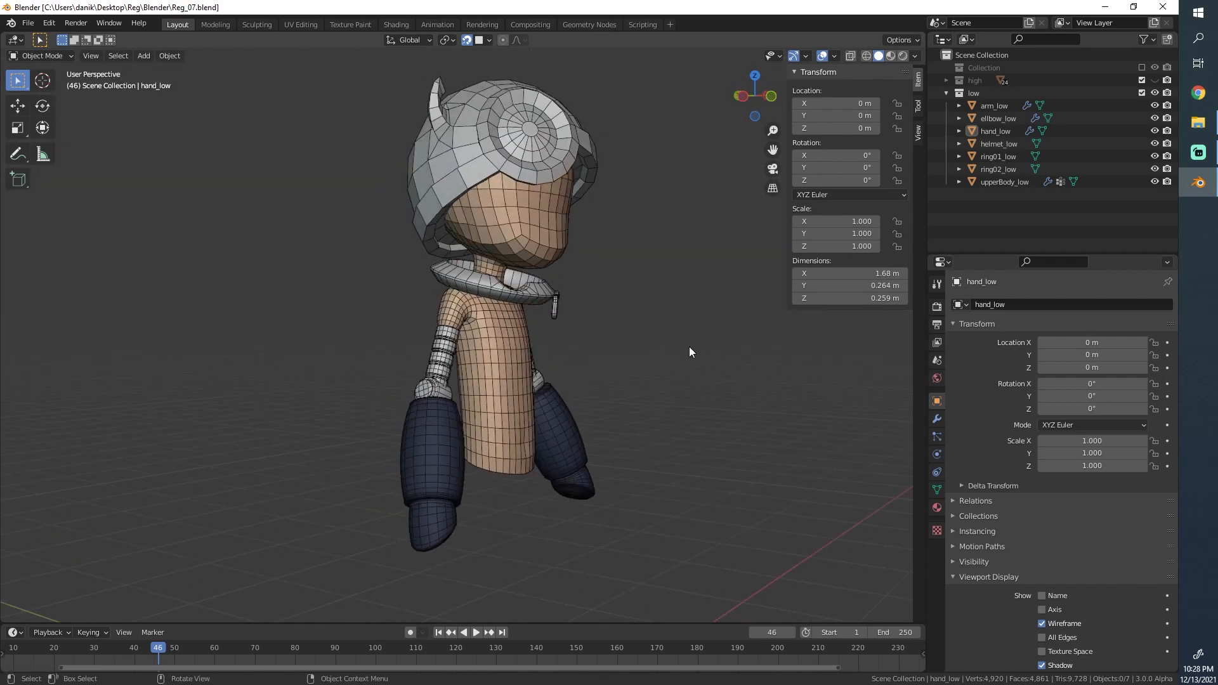
key(n)
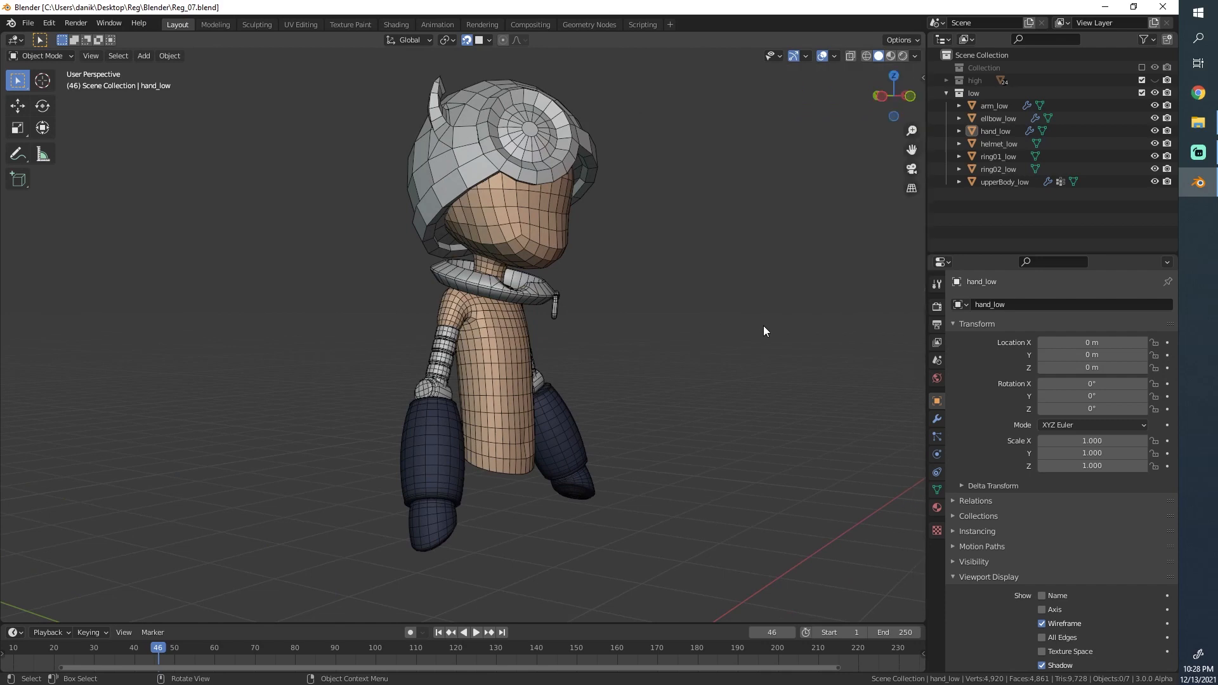
middle_drag(763, 325, 710, 333)
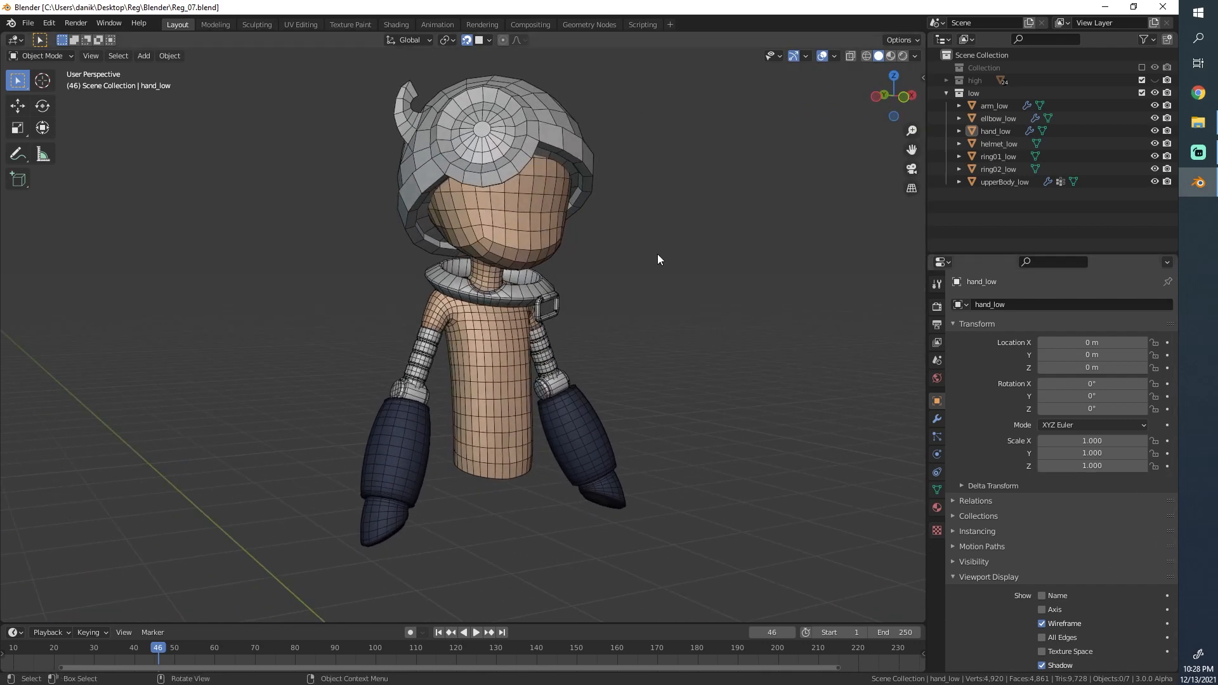
mouse_move(657, 259)
middle_down()
mouse_move(594, 272)
mouse_move(646, 264)
middle_up()
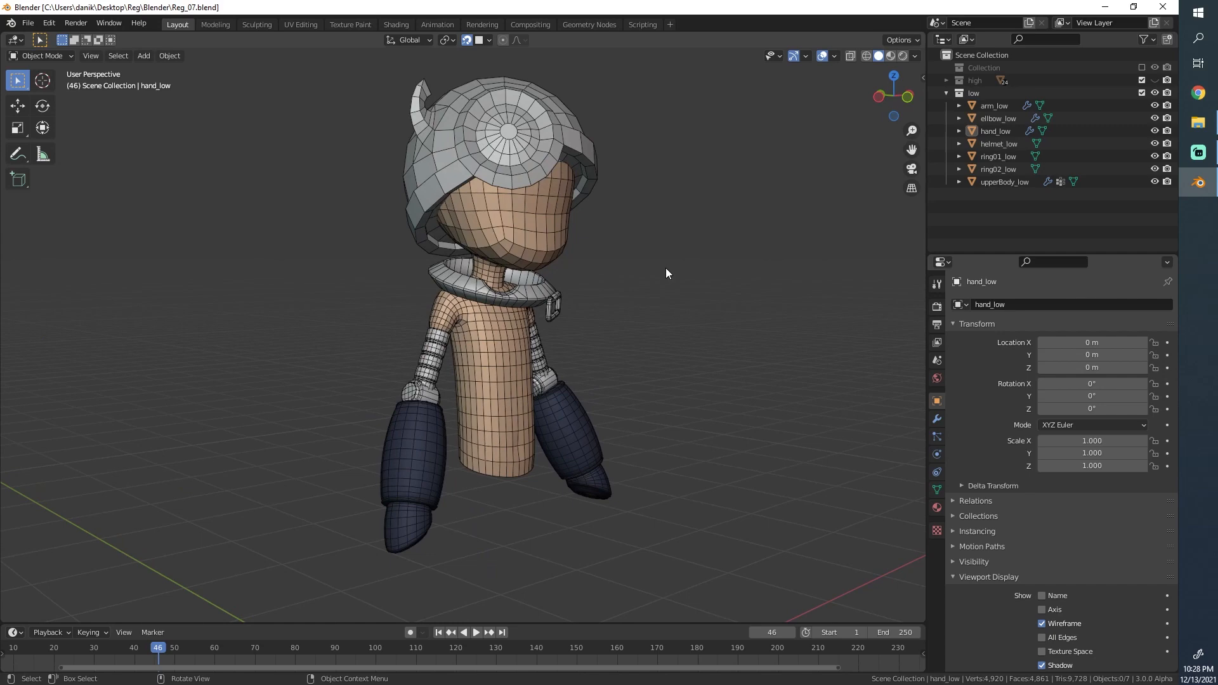
middle_drag(424, 338, 608, 300)
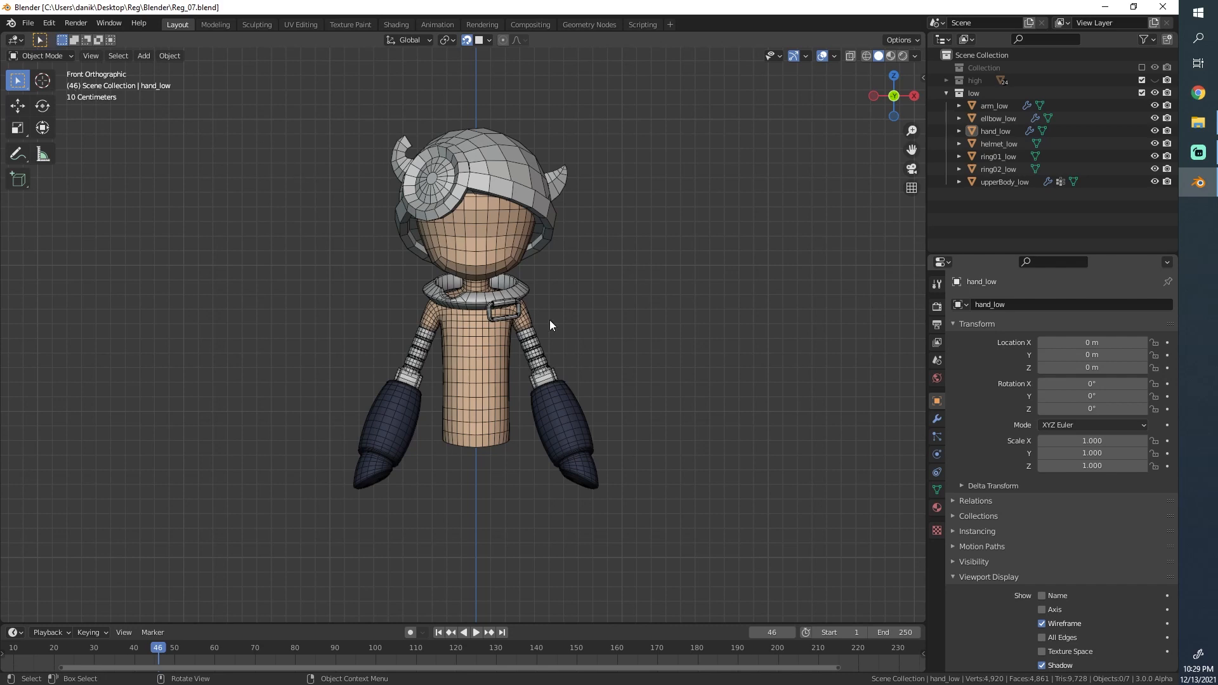
Step: Open the recent file Test01.blend and display its viewport in Rendered shading
click(28, 23)
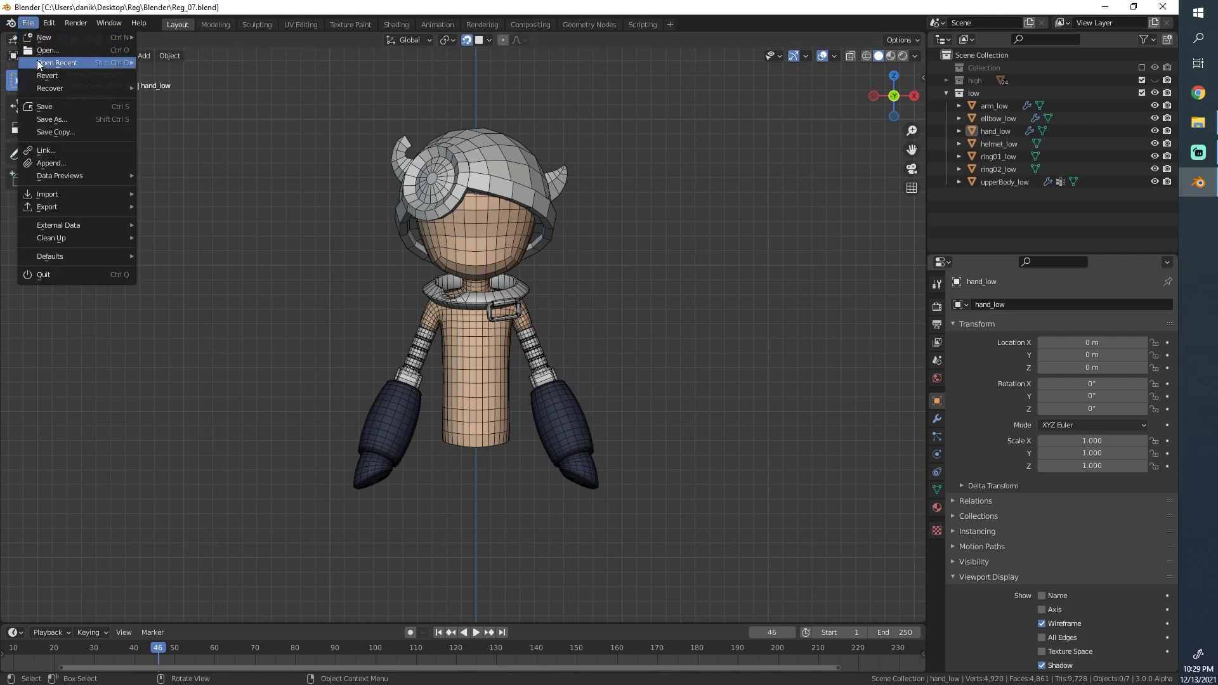
mouse_move(76, 63)
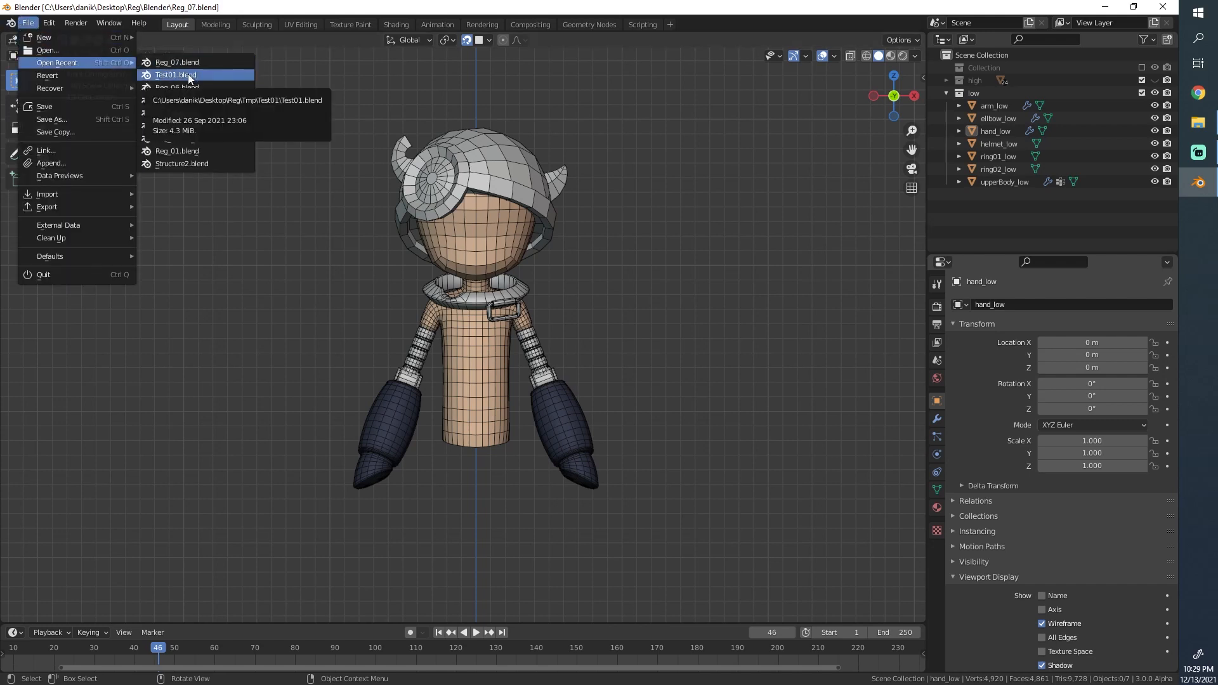
click(188, 74)
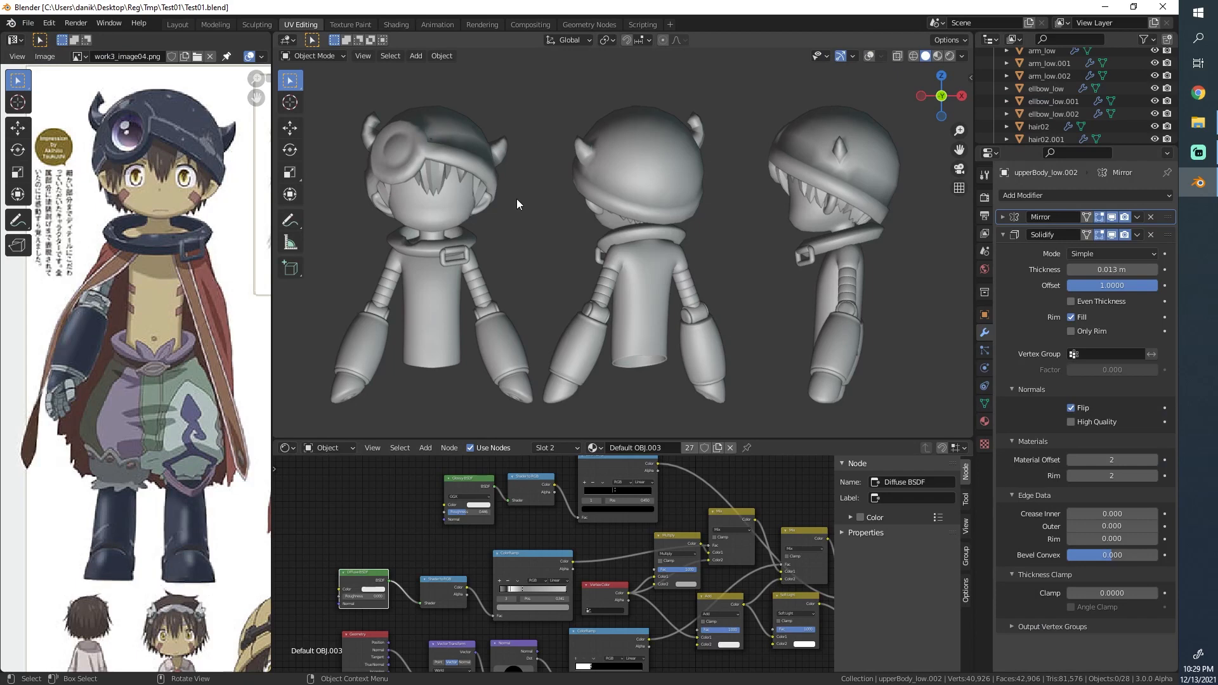
key(z)
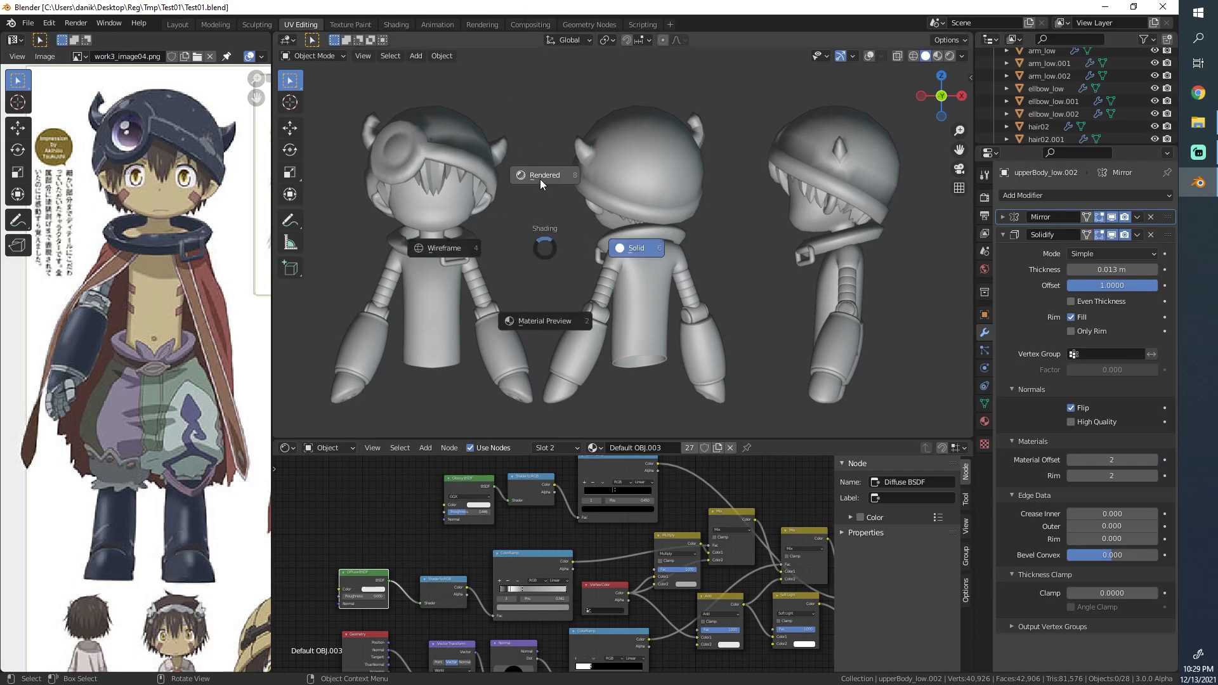
click(540, 177)
scroll(539, 181, up, 1)
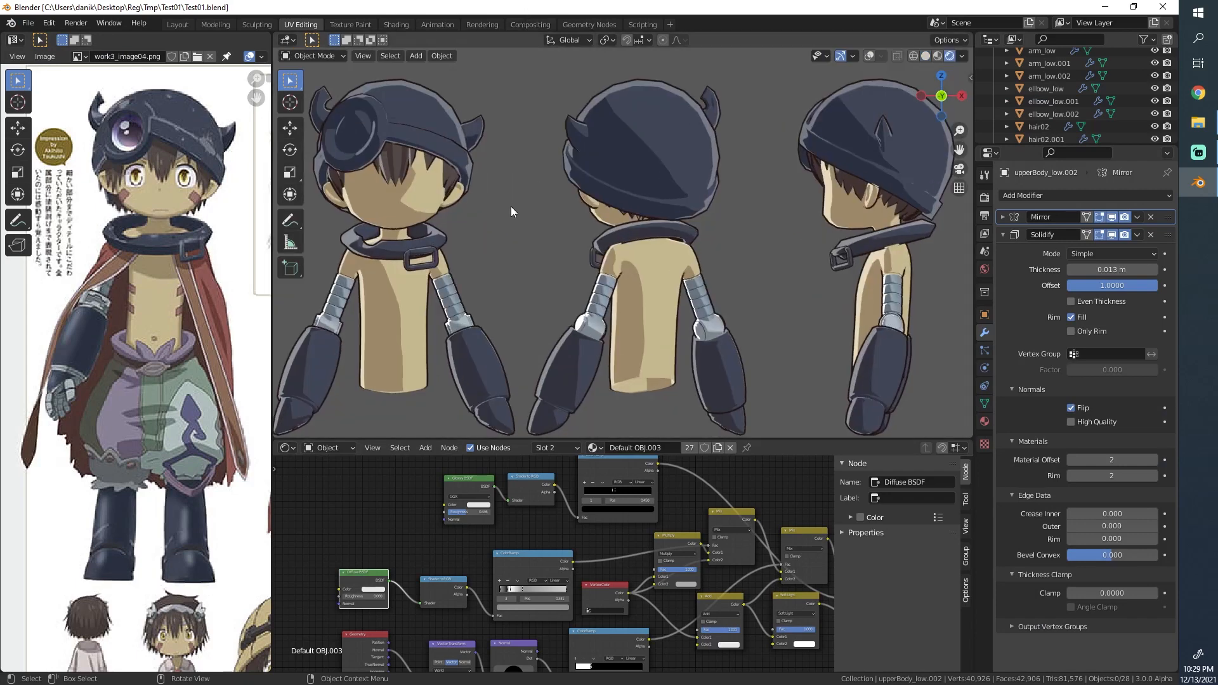
Step: Select the middle figure's helmet and examine the toon shading on its head and torso up close
middle_drag(478, 246, 607, 215)
scroll(654, 268, up, 5)
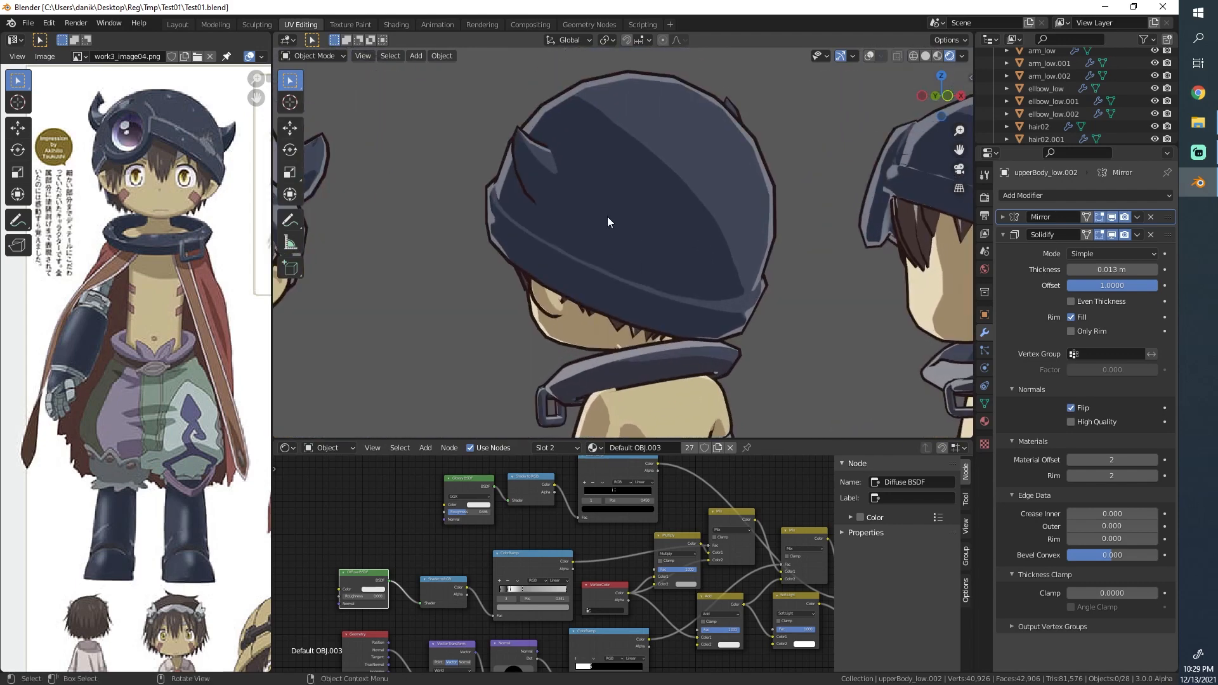
click(577, 181)
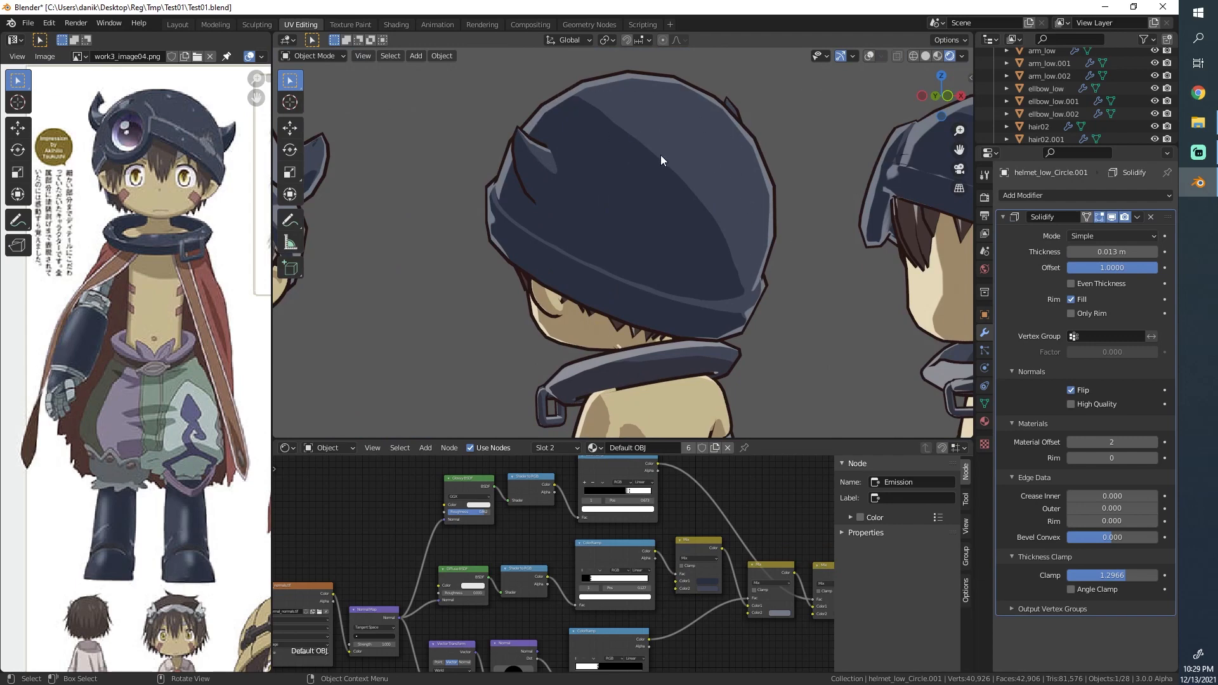
scroll(660, 155, down, 4)
scroll(671, 238, up, 5)
middle_drag(671, 238, 598, 229)
Step: Examine the helmet's Default OBJ shader node tree, from the normal map texture through to the colour ramps and mix nodes
scroll(420, 512, down, 1)
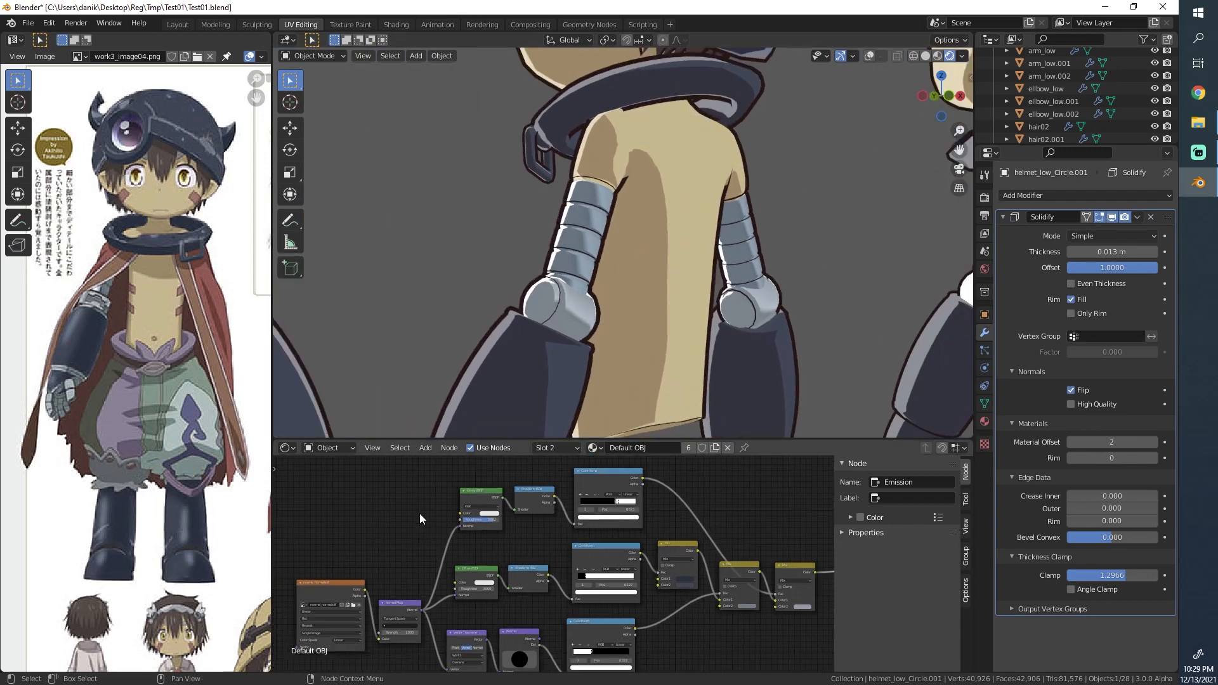
scroll(416, 511, down, 3)
scroll(412, 509, up, 4)
middle_drag(374, 568, 454, 548)
scroll(455, 548, up, 3)
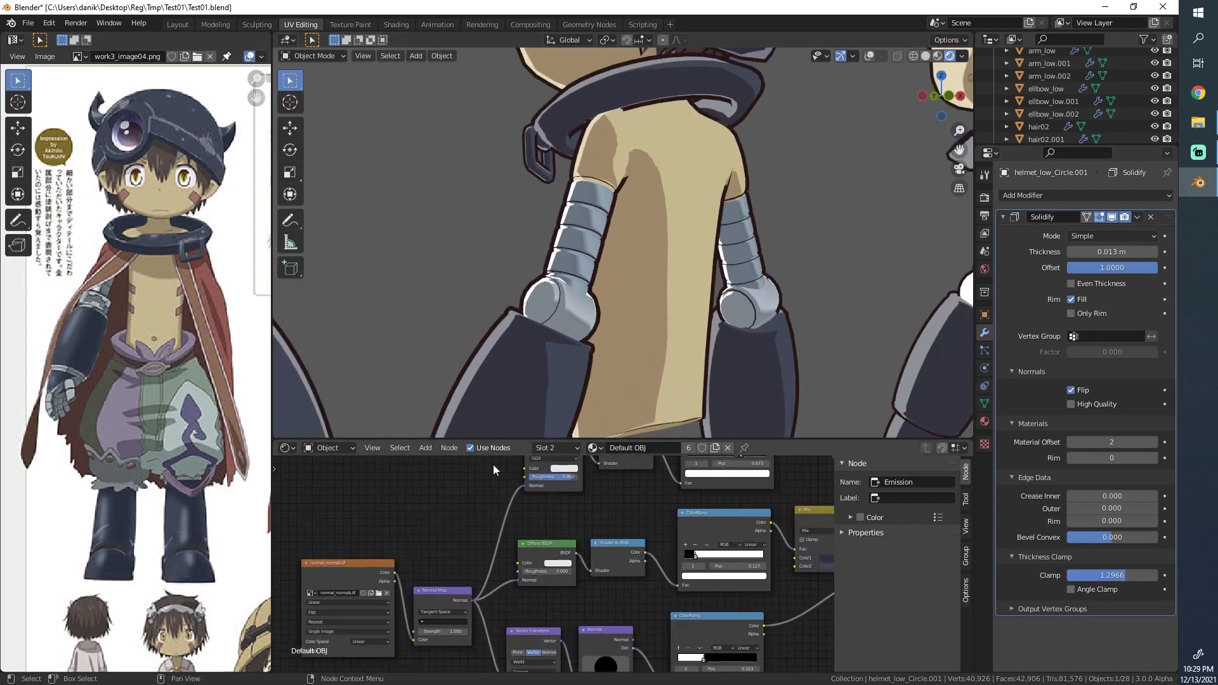
scroll(640, 280, down, 3)
scroll(490, 514, down, 5)
middle_drag(528, 505, 512, 513)
Step: Examine the toon-shaded elbow and segmented arm up close, and compare the three full figures from different angles
middle_drag(652, 309, 706, 280)
scroll(596, 227, up, 6)
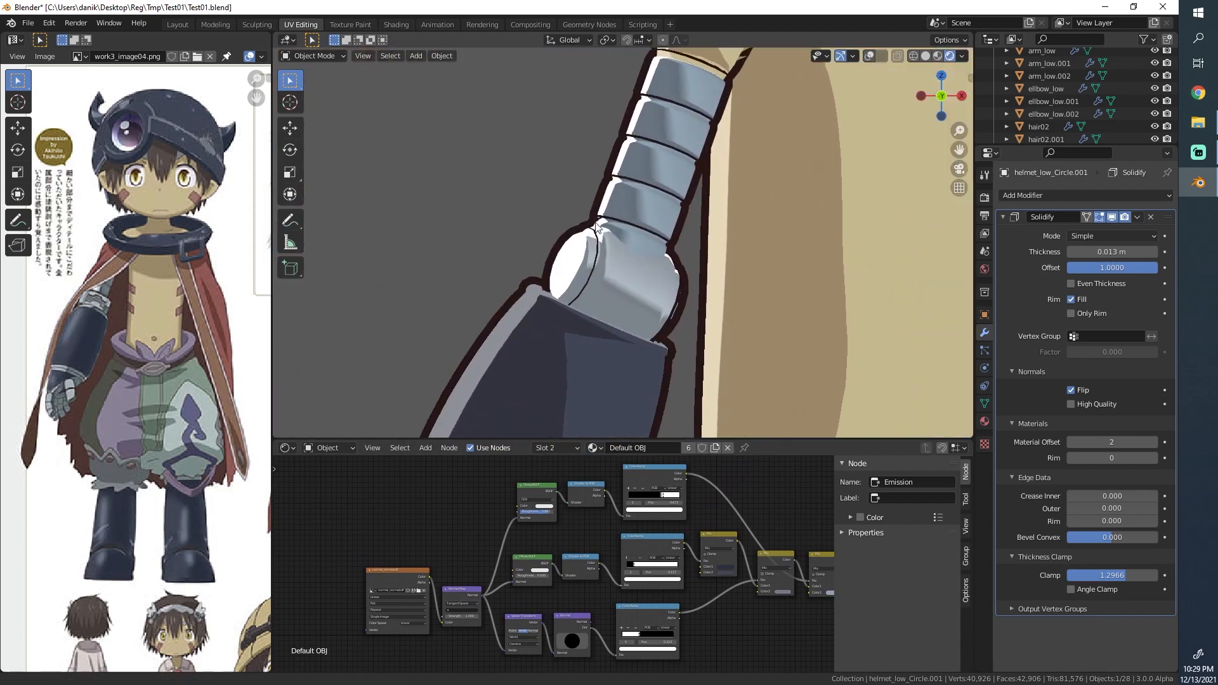
middle_drag(617, 247, 630, 276)
scroll(546, 269, down, 3)
middle_drag(545, 269, 516, 255)
shift+middle_drag(635, 209, 640, 71)
scroll(662, 242, down, 5)
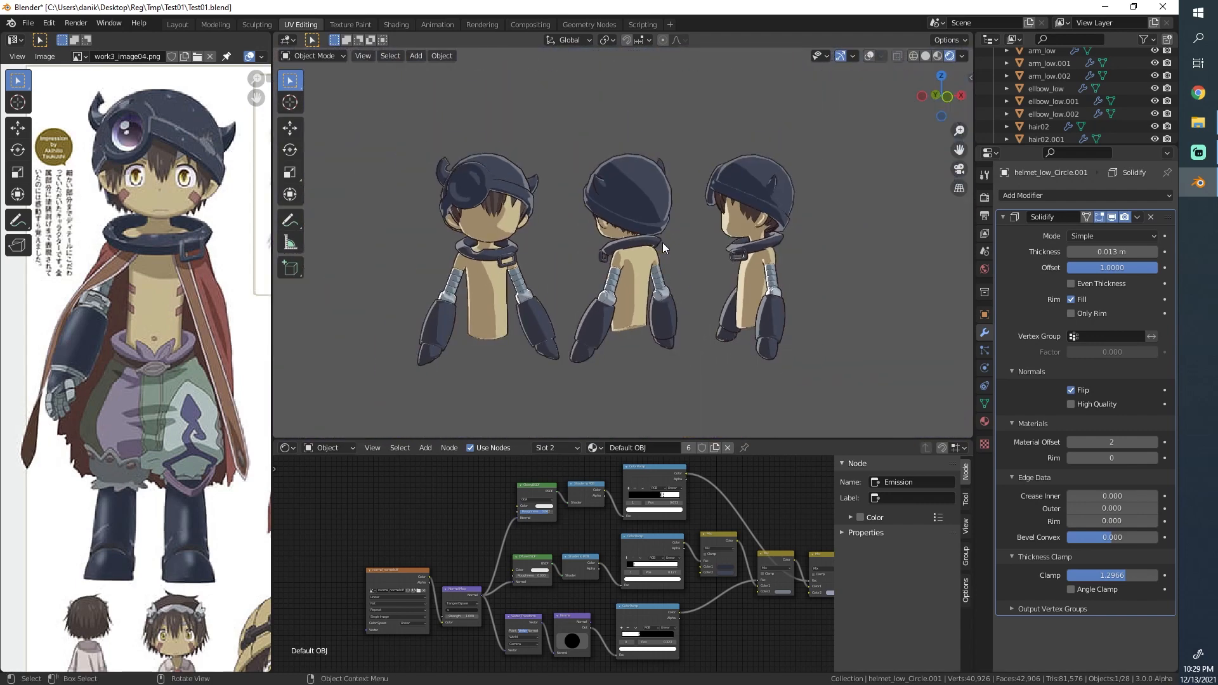
mouse_move(662, 242)
middle_down()
mouse_move(710, 232)
mouse_move(679, 229)
mouse_move(671, 251)
middle_up()
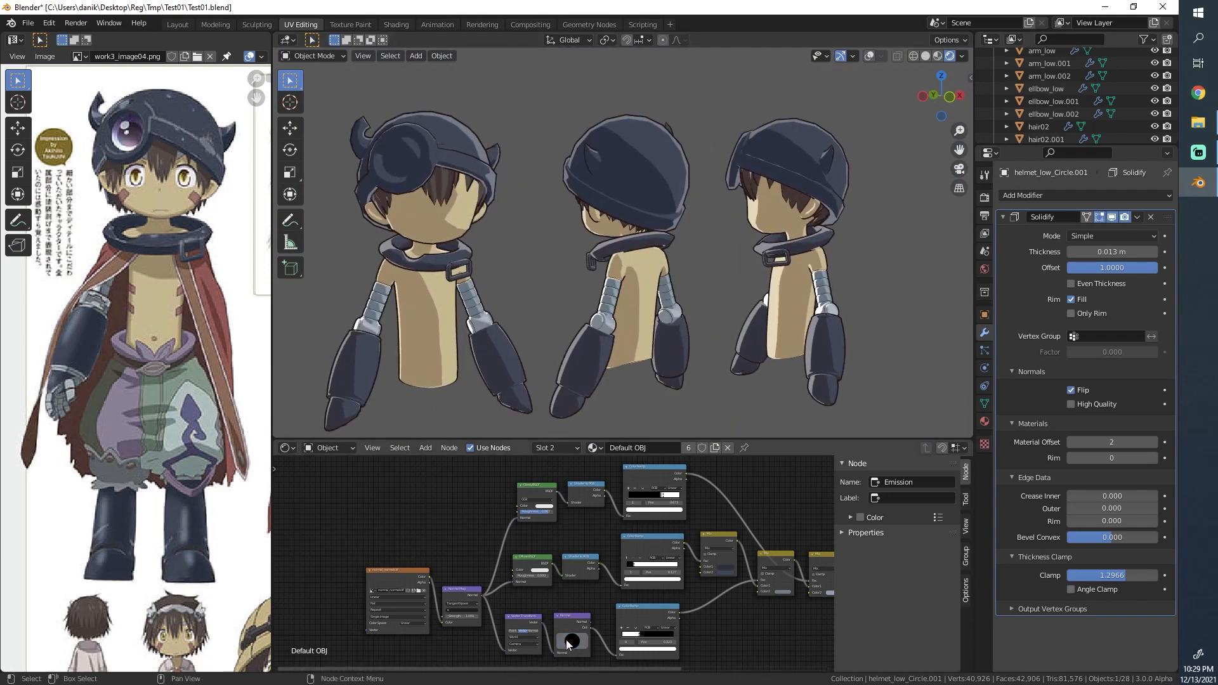
mouse_move(568, 642)
mouse_down()
mouse_move(549, 661)
mouse_move(595, 610)
mouse_move(566, 615)
mouse_up()
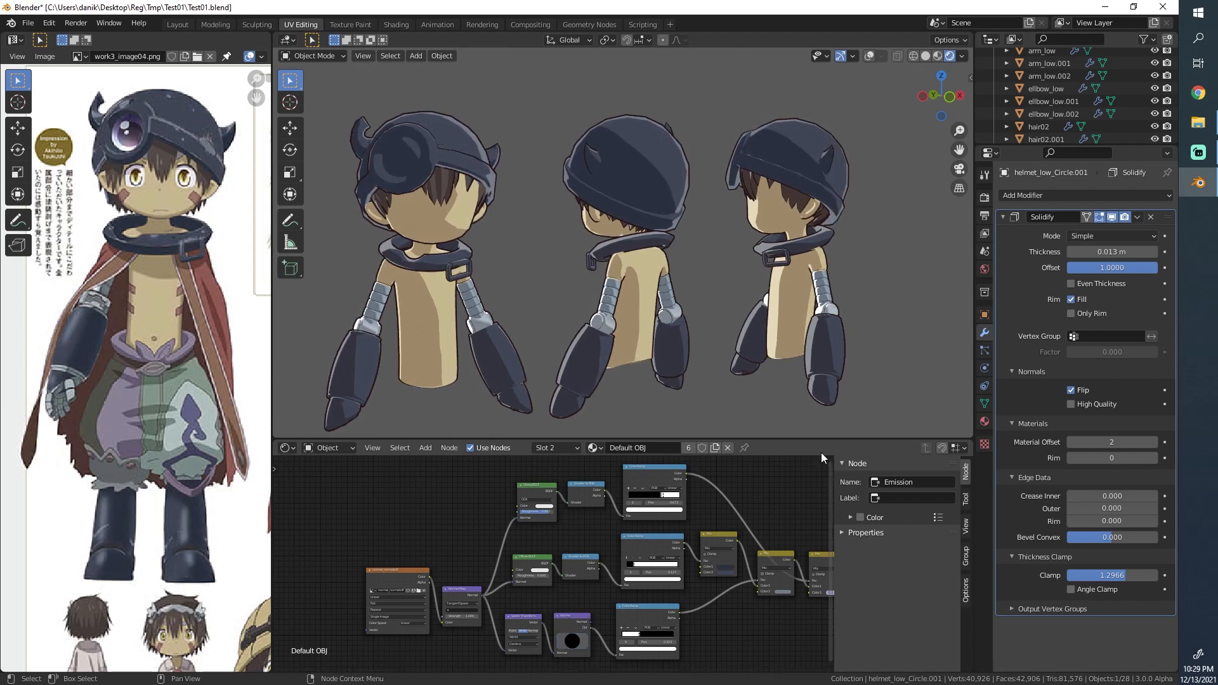
Step: Reopen the recent file Reg_07.blend, deselecting all objects and hiding the viewport sidebar
click(30, 23)
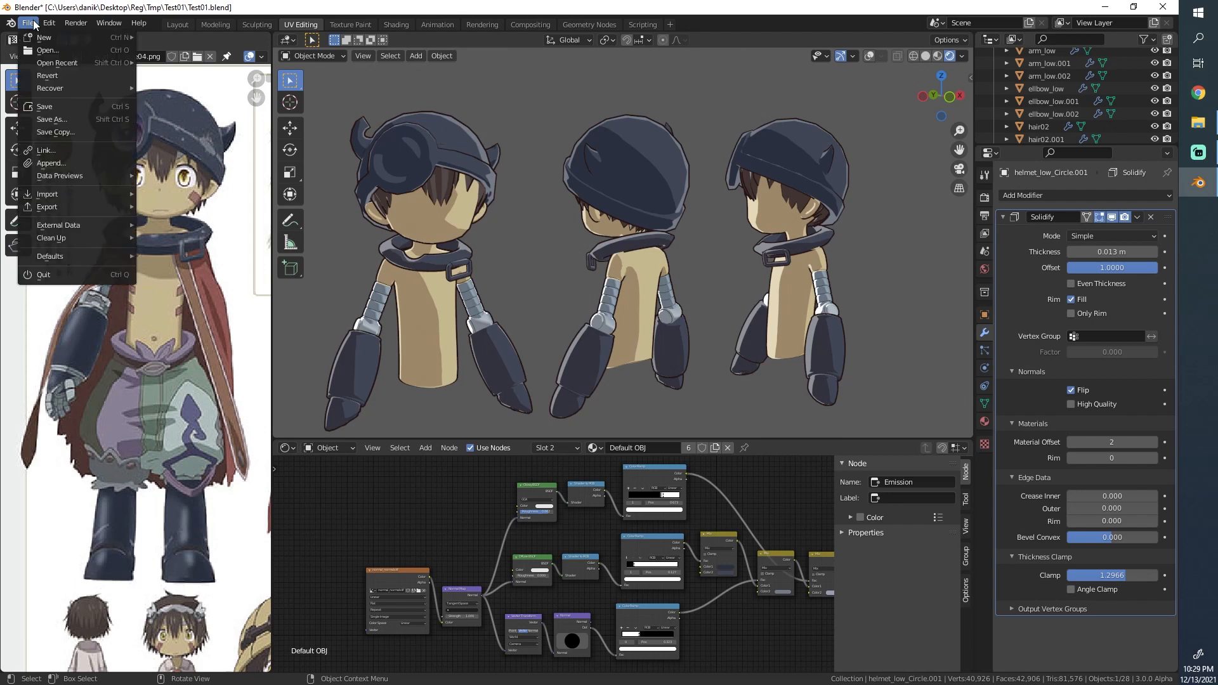
mouse_move(70, 66)
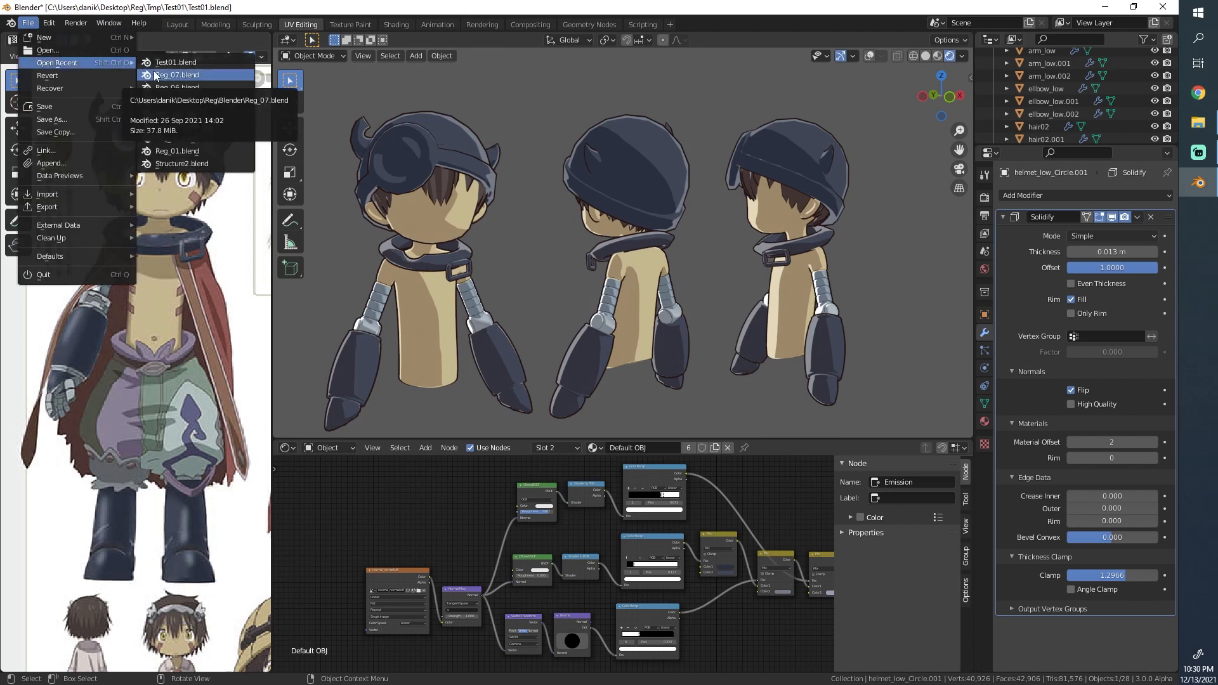
click(196, 75)
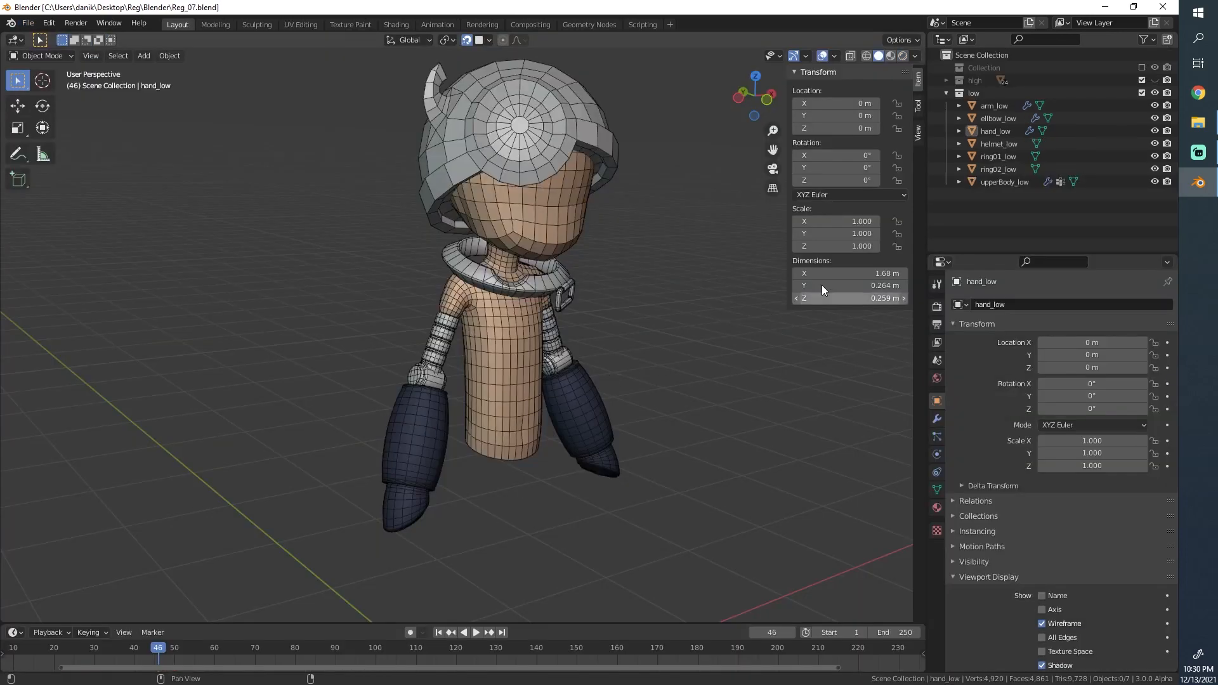
key(alt+a)
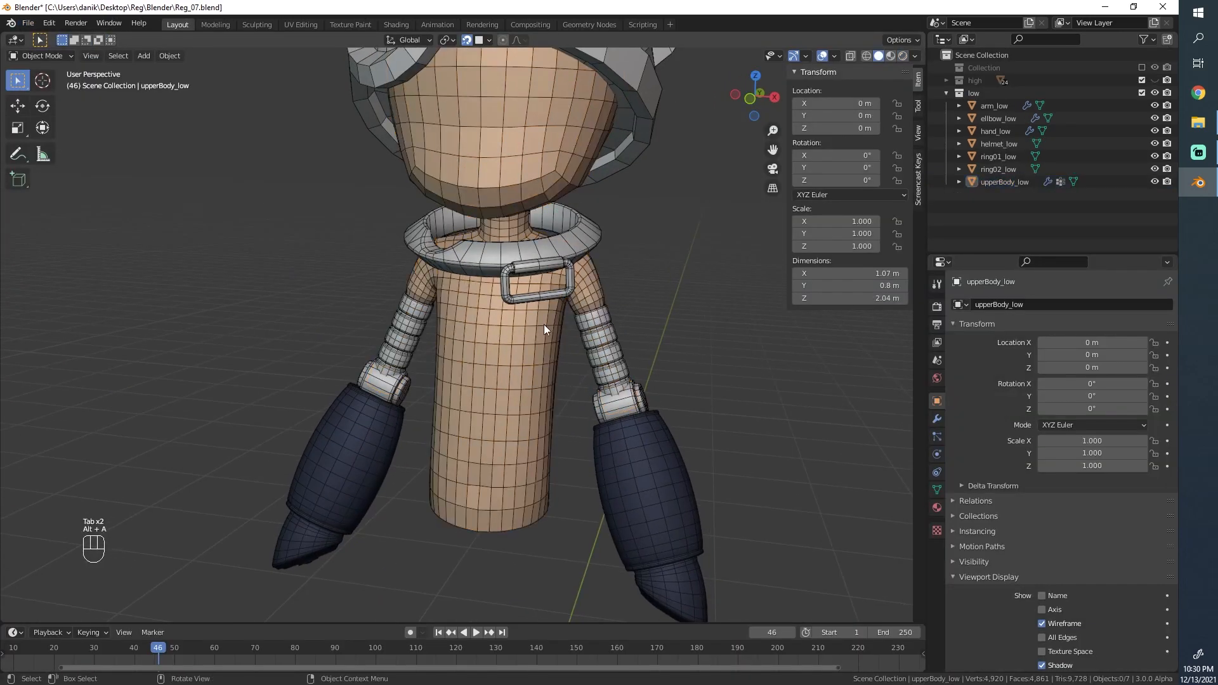
key(n)
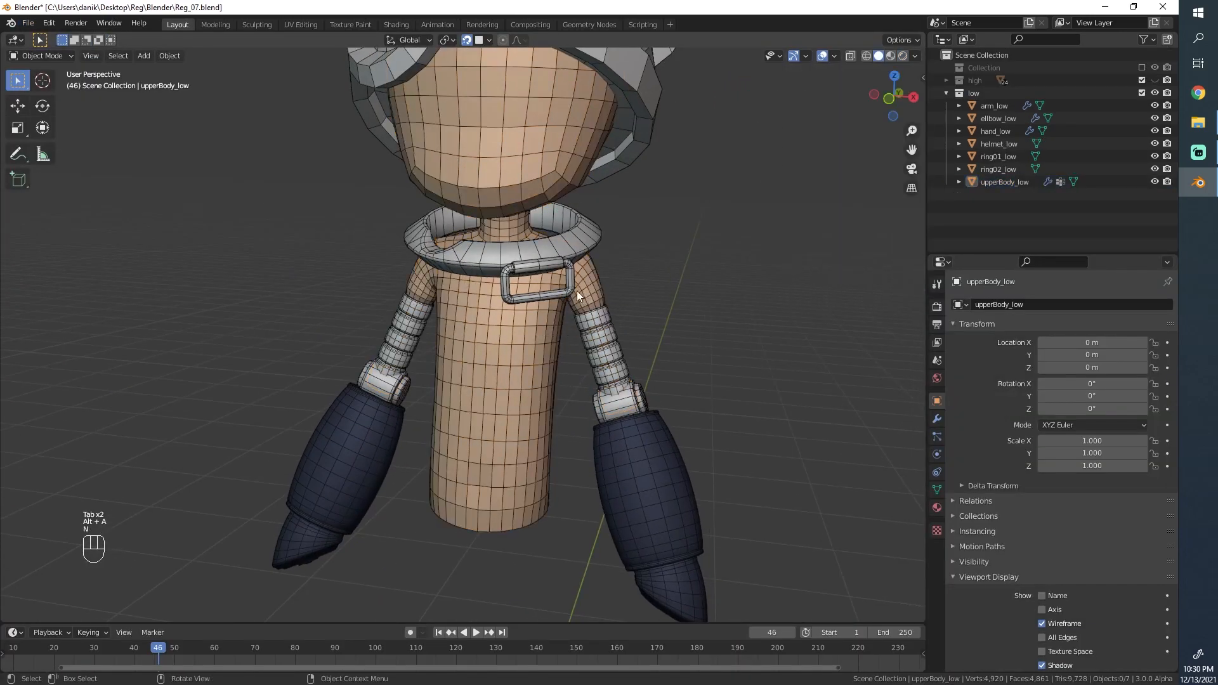
Step: Expand the high collection and make its objects visible in the viewport
alt+middle_drag(576, 291, 569, 335)
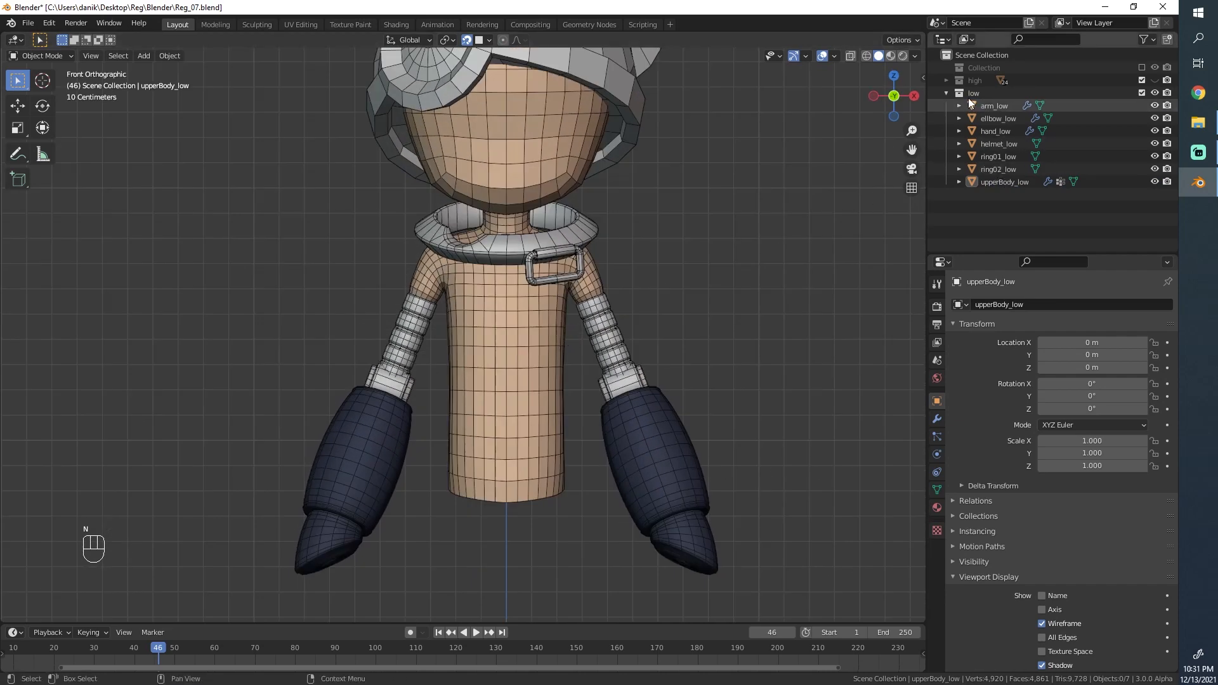
click(945, 82)
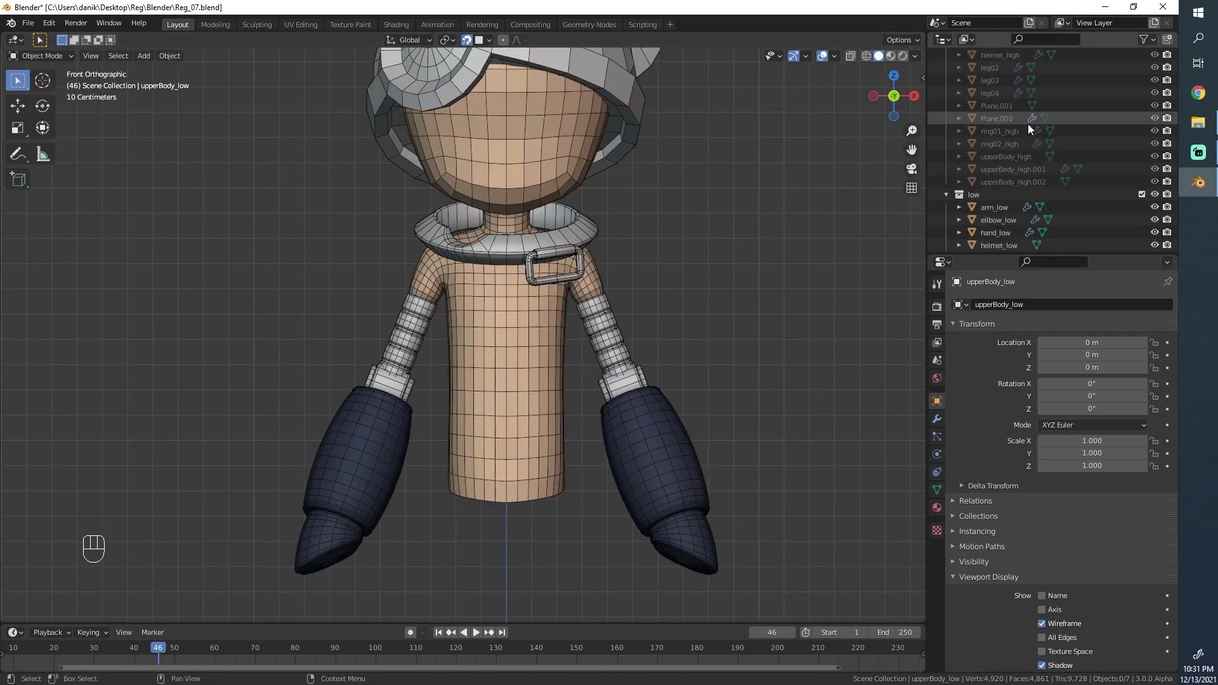
scroll(1047, 147, down, 3)
scroll(1048, 151, down, 4)
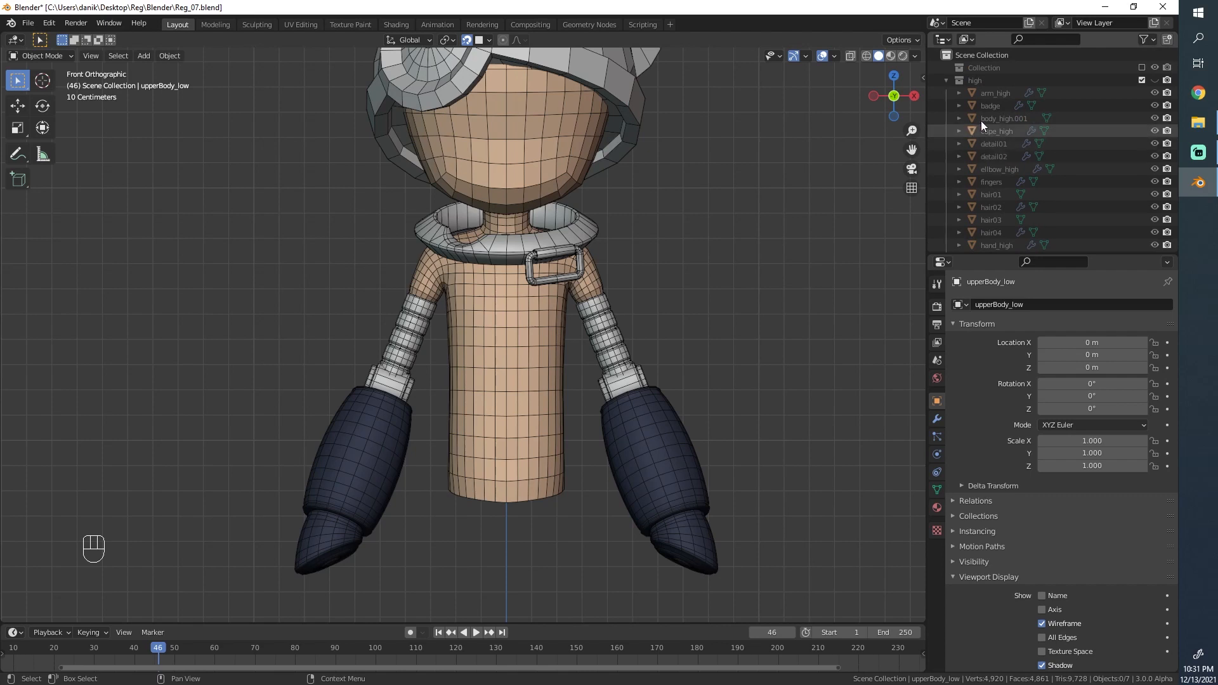
scroll(1021, 157, down, 4)
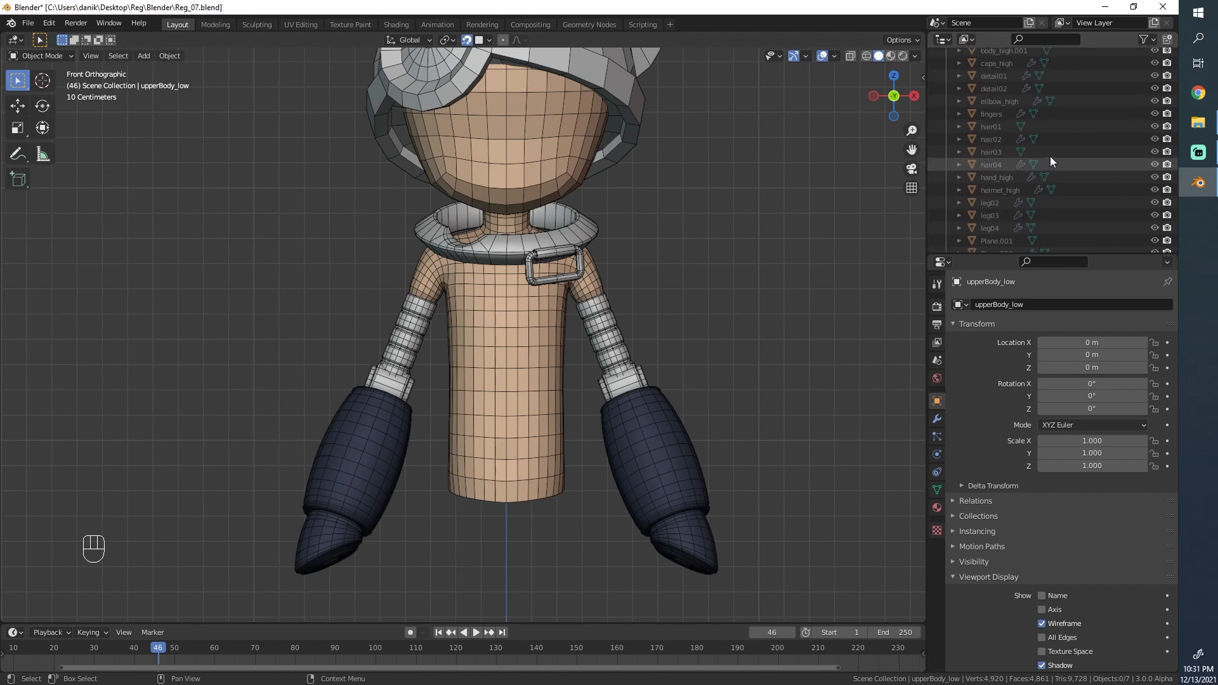
scroll(1049, 156, up, 10)
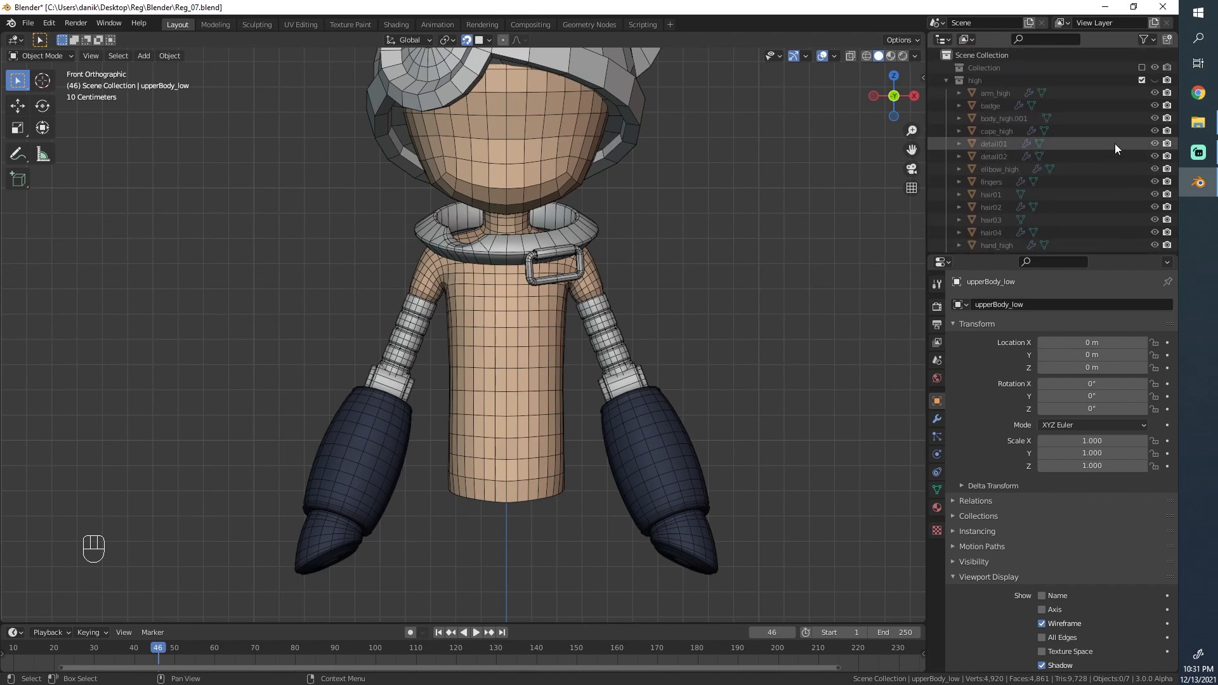
click(1155, 80)
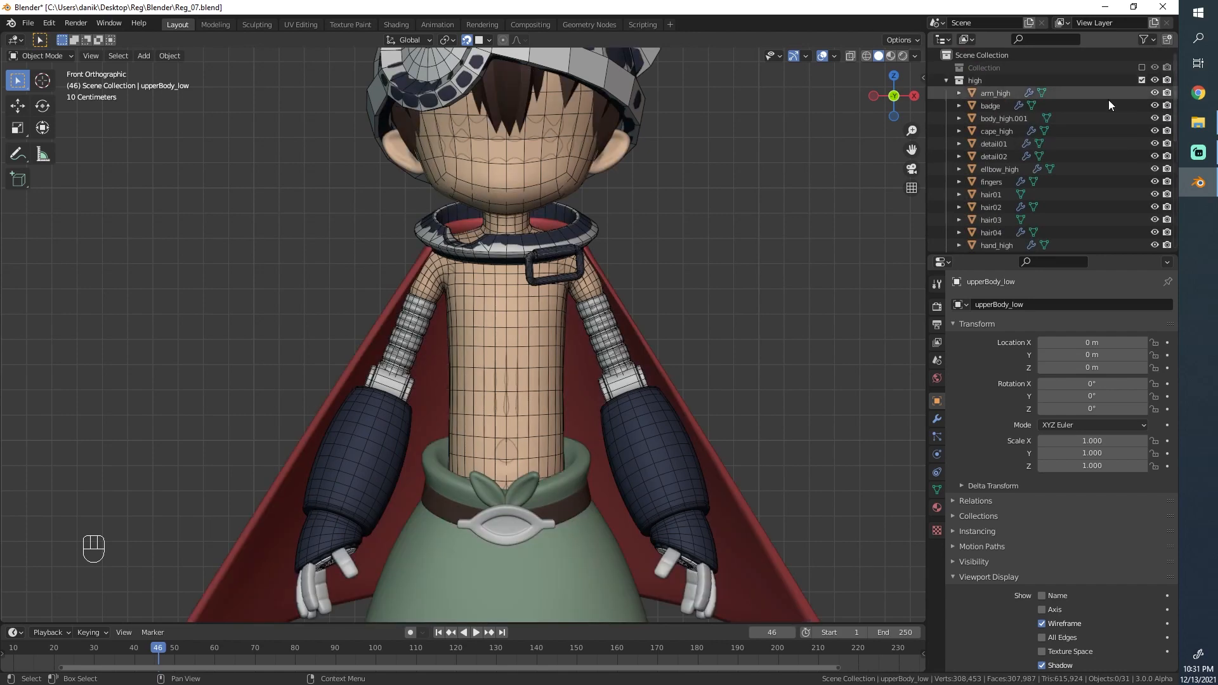
Step: Select the low-poly upper body mesh, show its modifier settings and enter Edit Mode
scroll(777, 356, down, 5)
scroll(599, 422, up, 5)
shift+middle_drag(561, 519, 562, 382)
scroll(562, 382, up, 2)
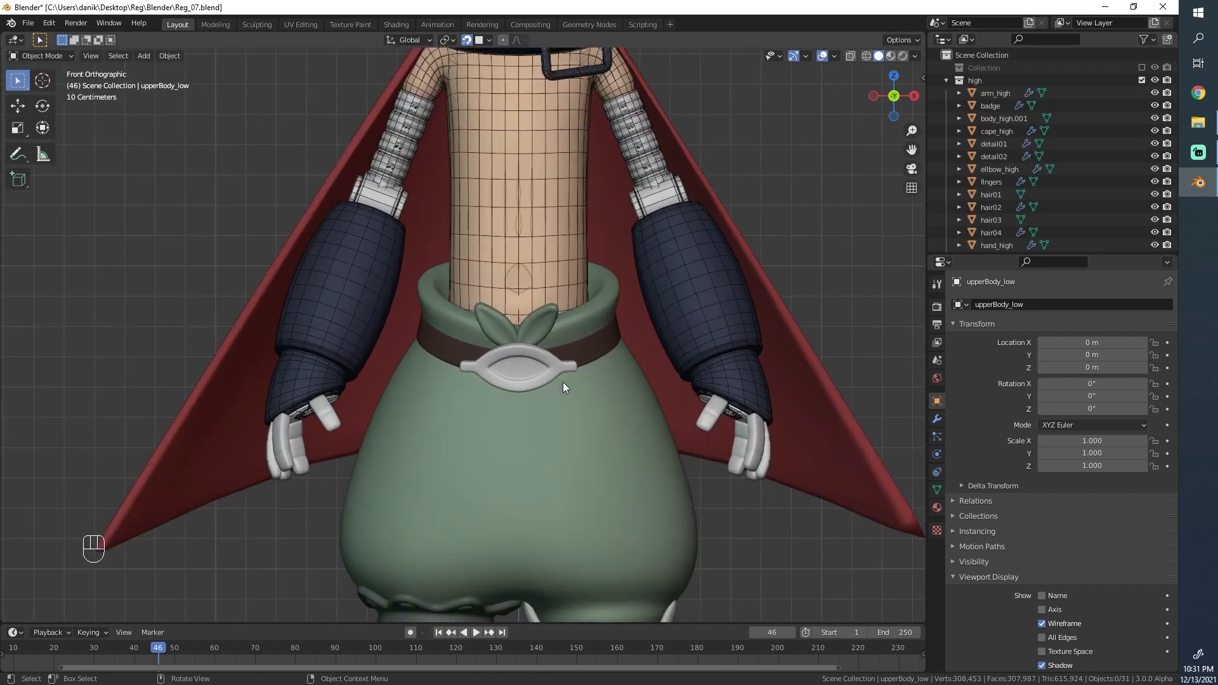
click(524, 279)
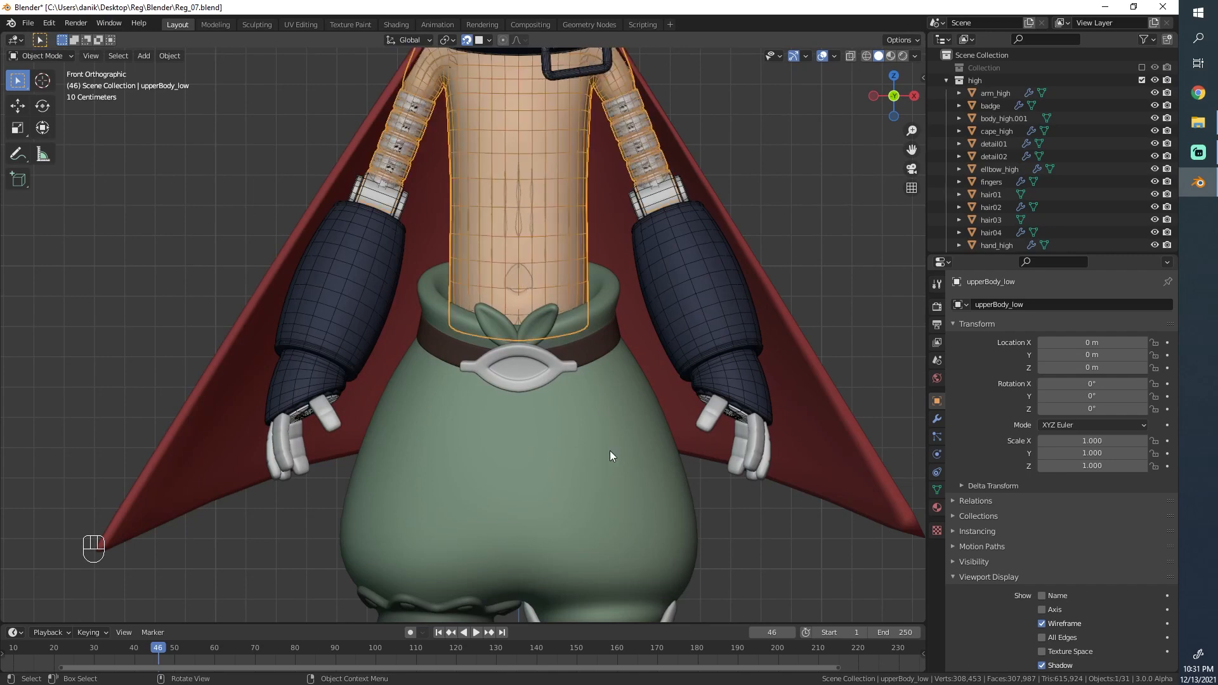
scroll(604, 447, up, 3)
scroll(619, 413, down, 4)
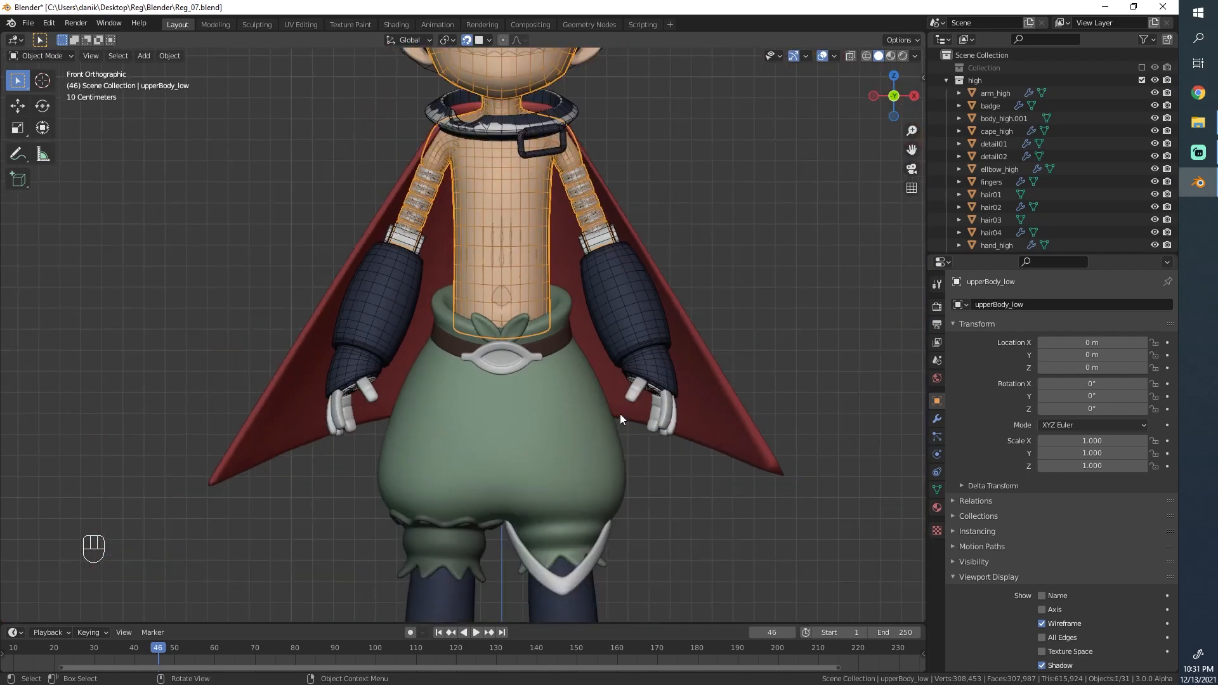
scroll(580, 401, down, 1)
scroll(514, 433, up, 3)
scroll(511, 538, down, 4)
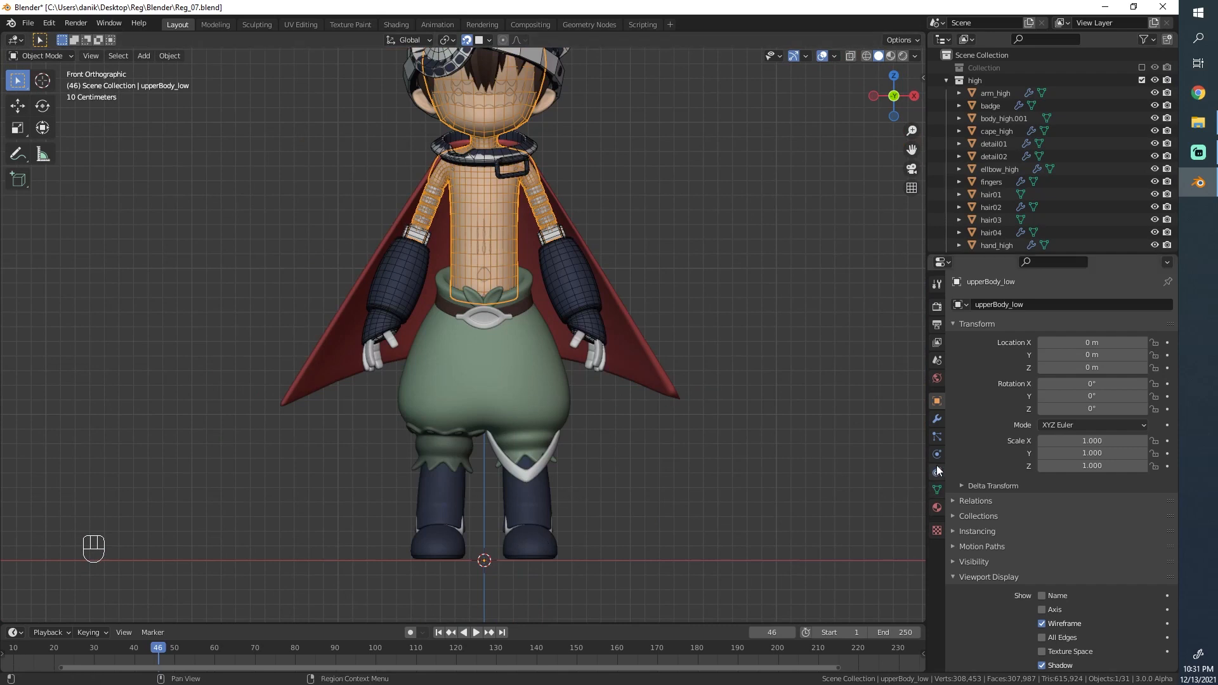
click(937, 420)
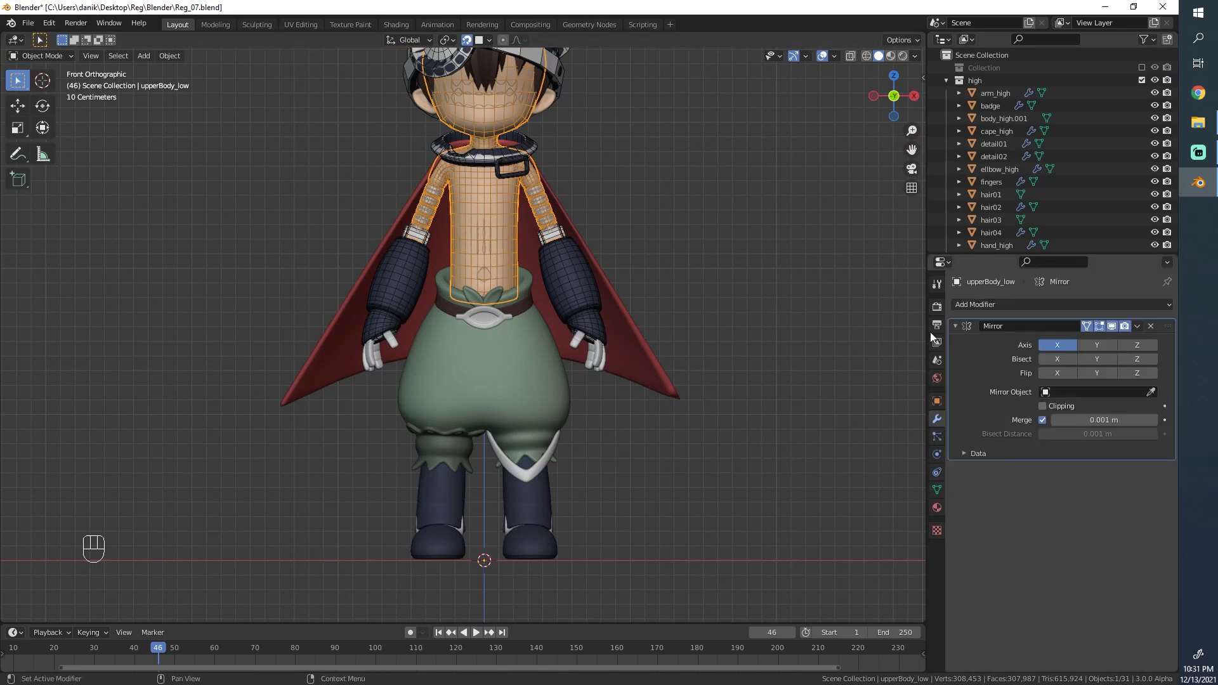
scroll(481, 250, up, 4)
key(Tab)
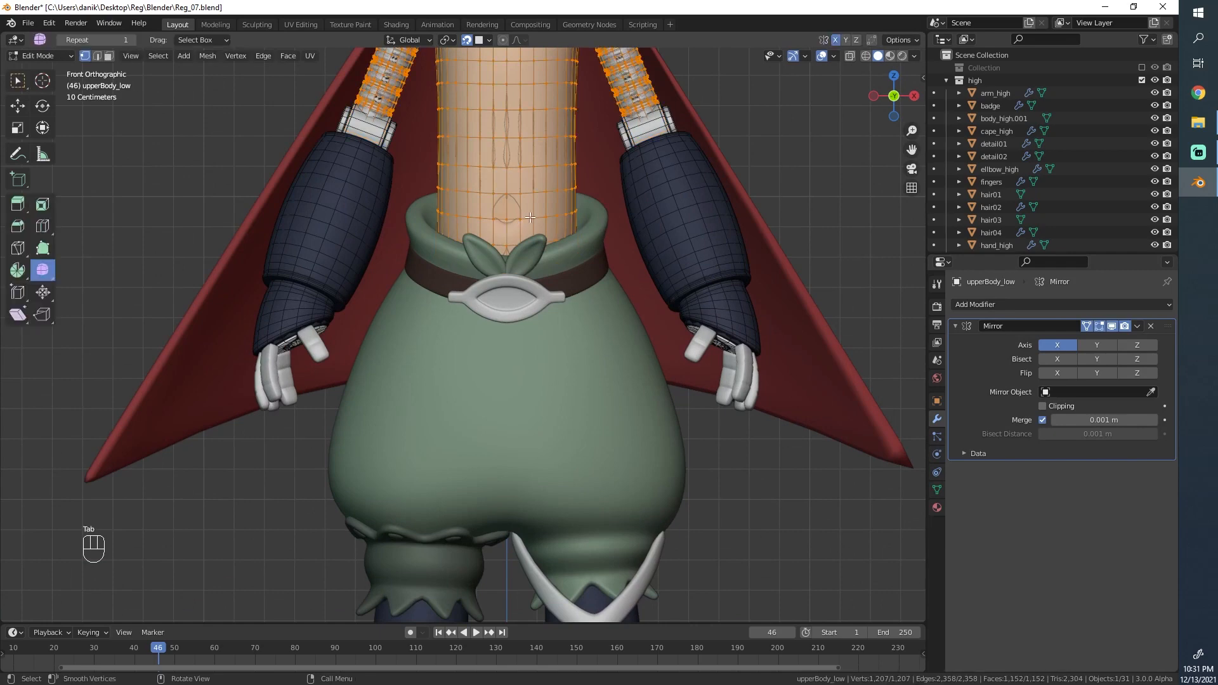
Step: Duplicate a four-vertex face beside the navel of the low-poly upper body and place the copy about 0.47 m lower, over the pants
click(521, 216)
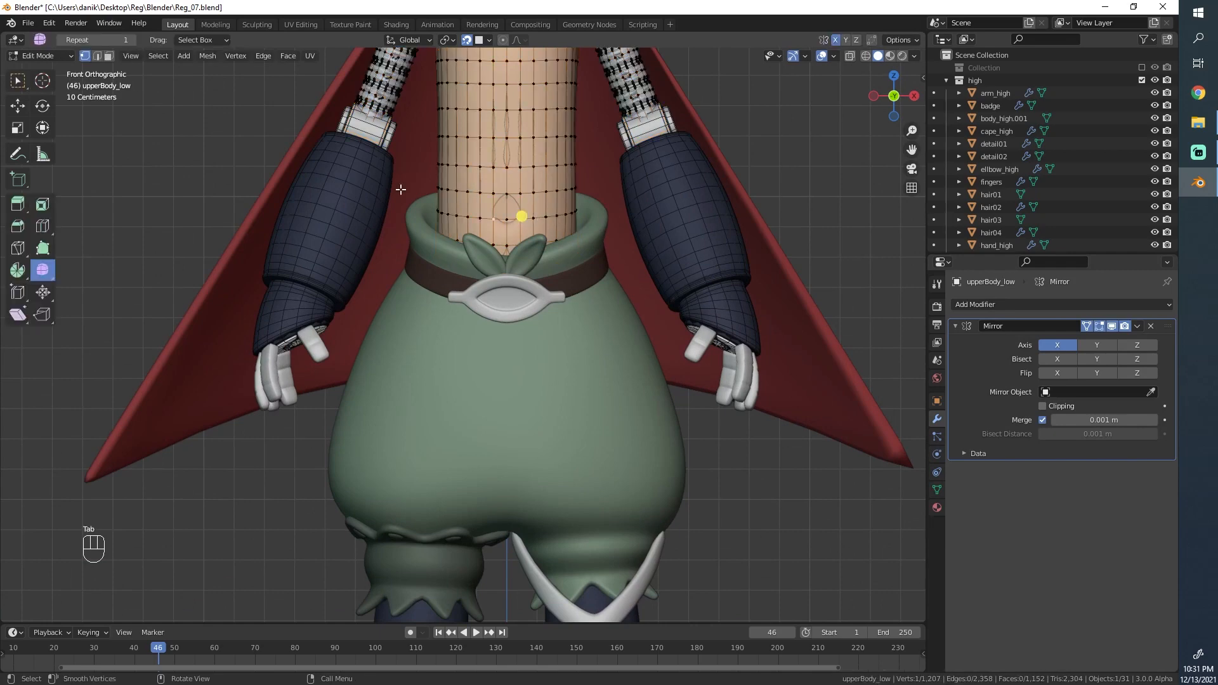
key(w)
scroll(464, 229, up, 4)
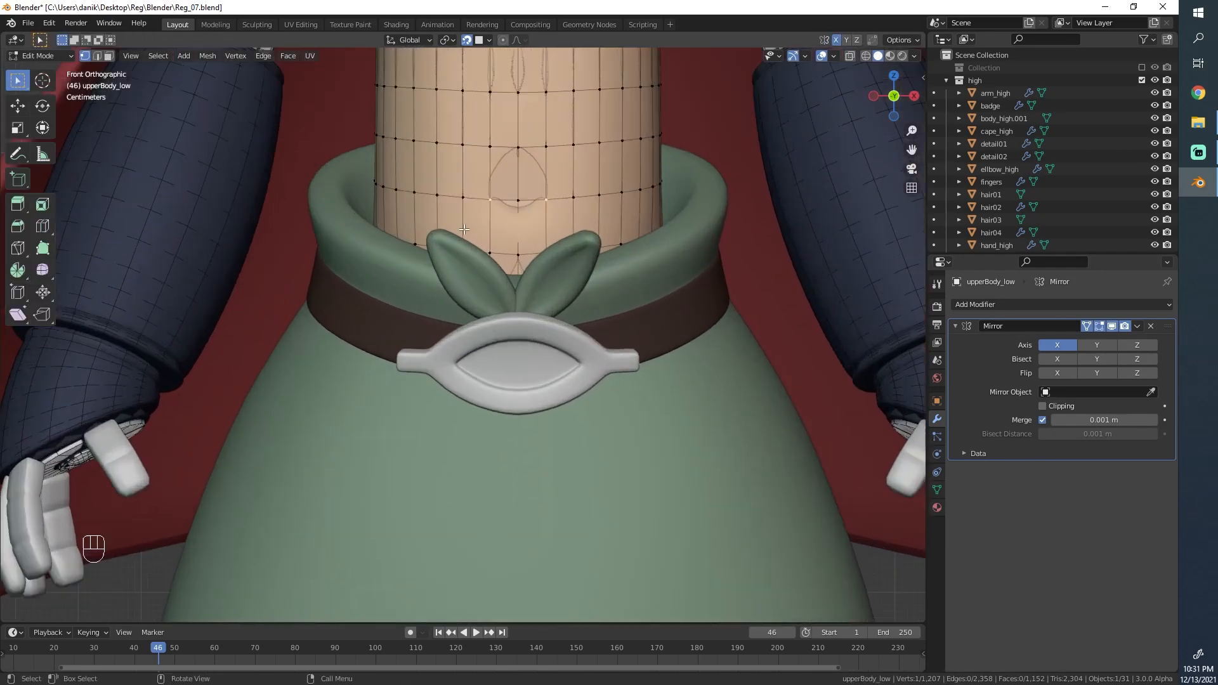
key(shift)
shift+click(598, 146)
click(573, 145)
shift+click(574, 196)
key(shift+d)
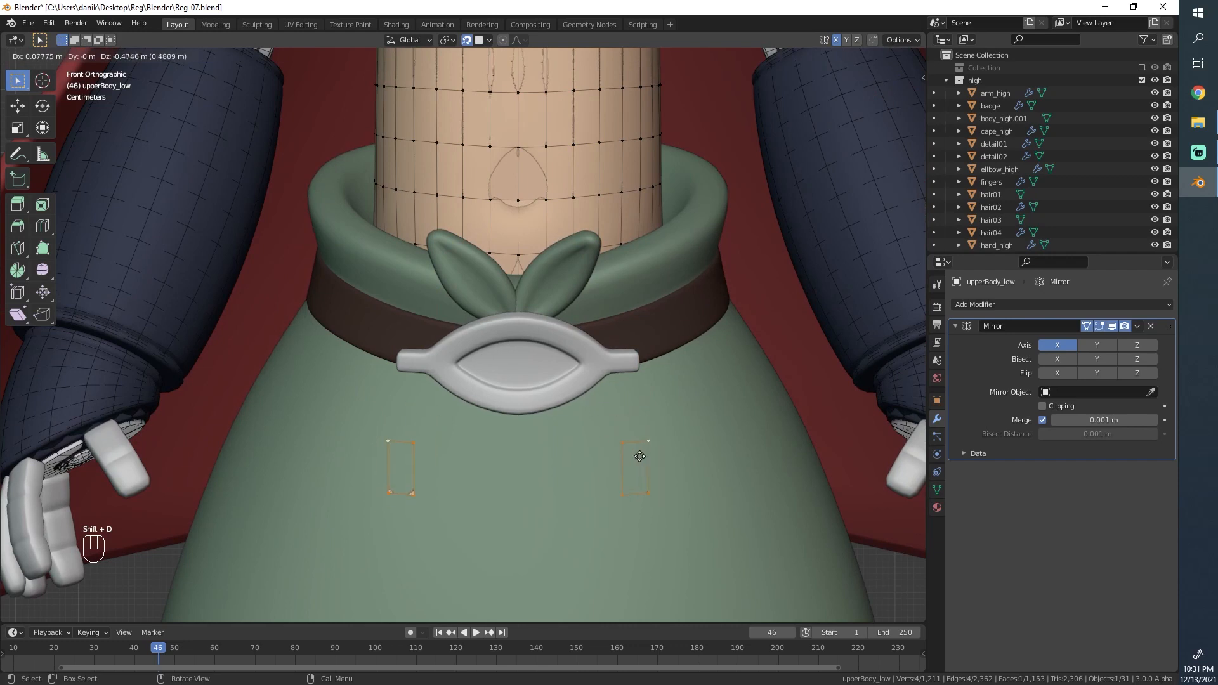
click(638, 450)
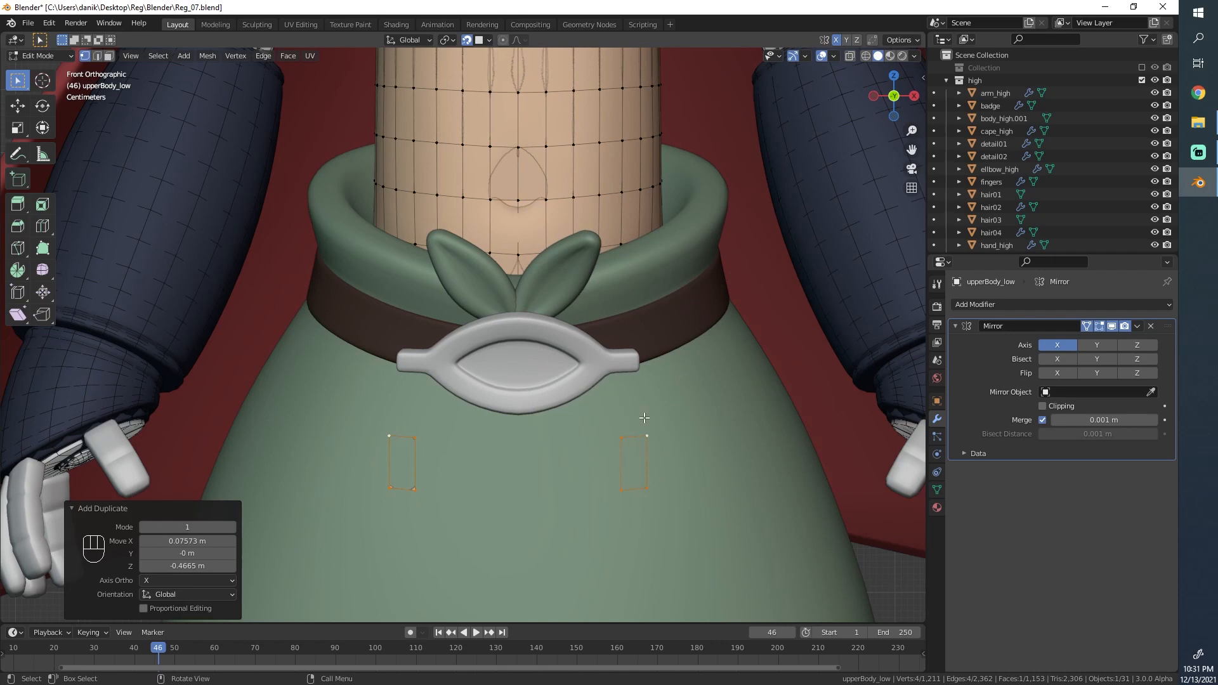
Step: Separate the duplicated face from the upper body mesh into its own object and select it in Object Mode
key(p)
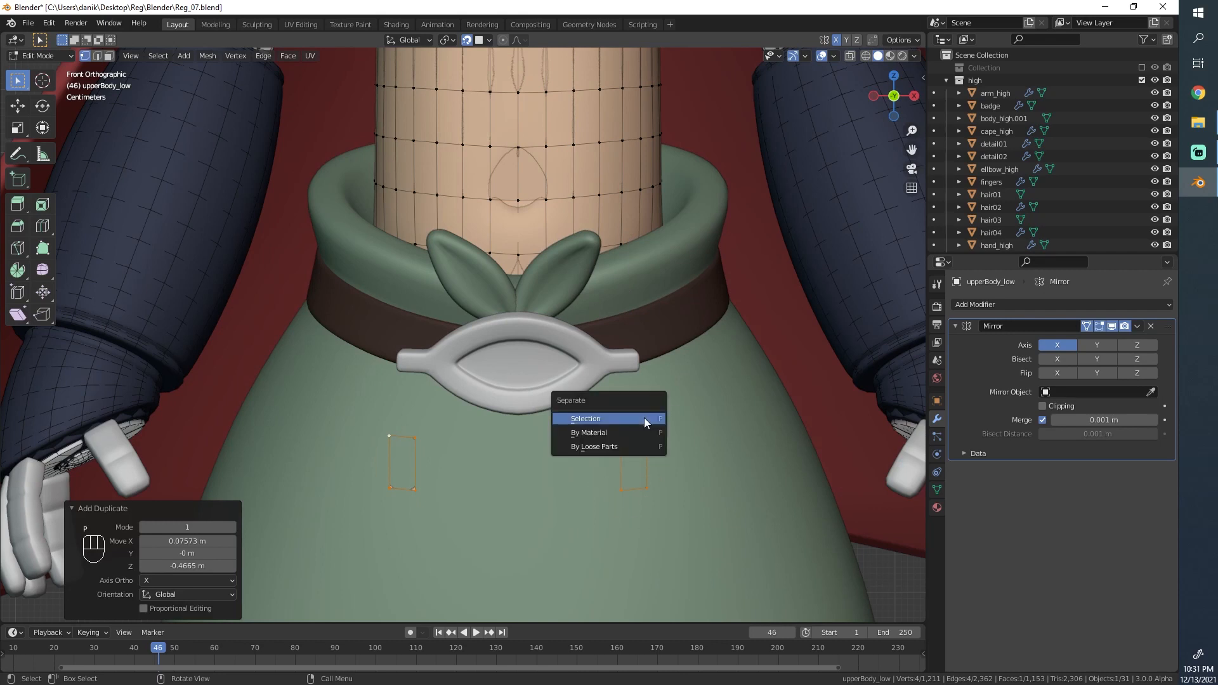
click(644, 418)
key(Tab)
click(644, 446)
click(645, 446)
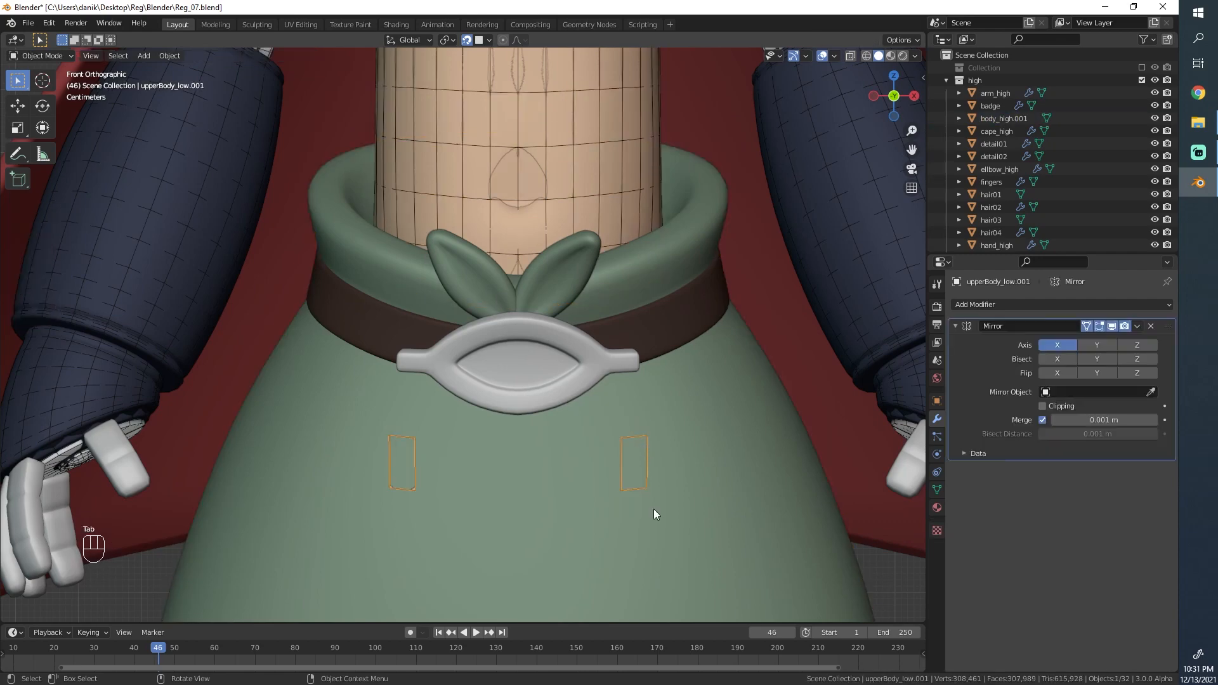
Step: Enter Edit Mode on the high-poly body mesh body_high.001 and select the connected frilled knee cuff
scroll(596, 438, down, 2)
scroll(572, 414, up, 2)
click(544, 378)
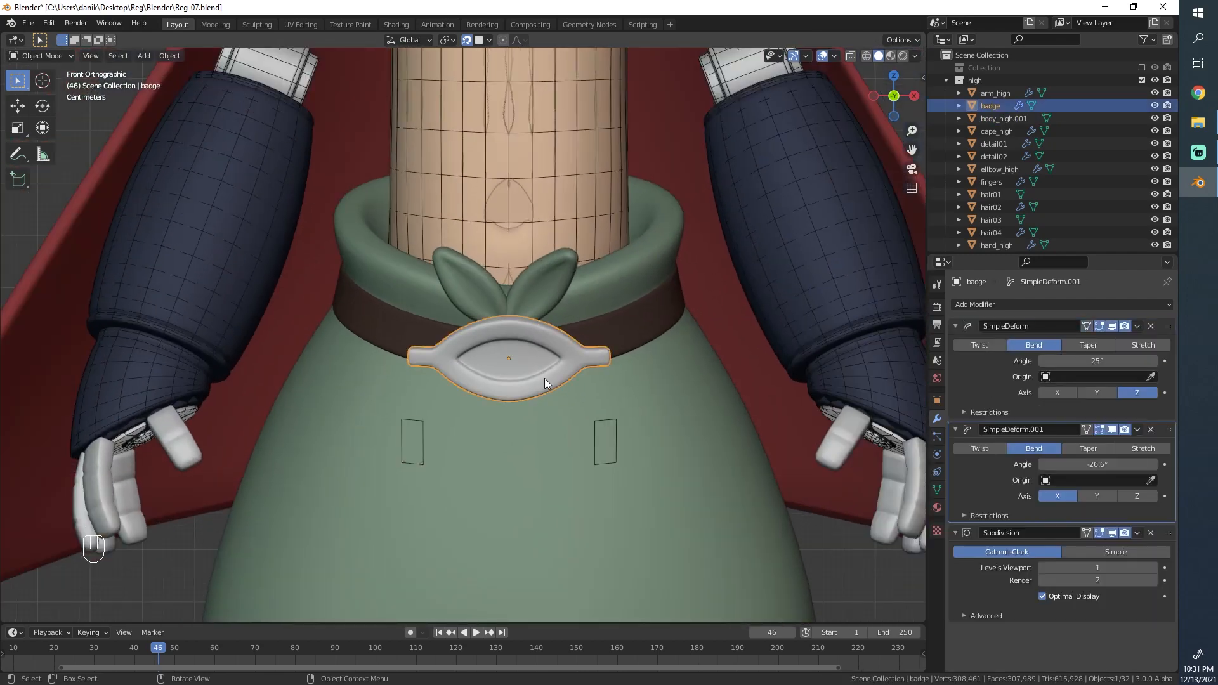
scroll(561, 388, down, 3)
shift+middle_drag(399, 397, 360, 414)
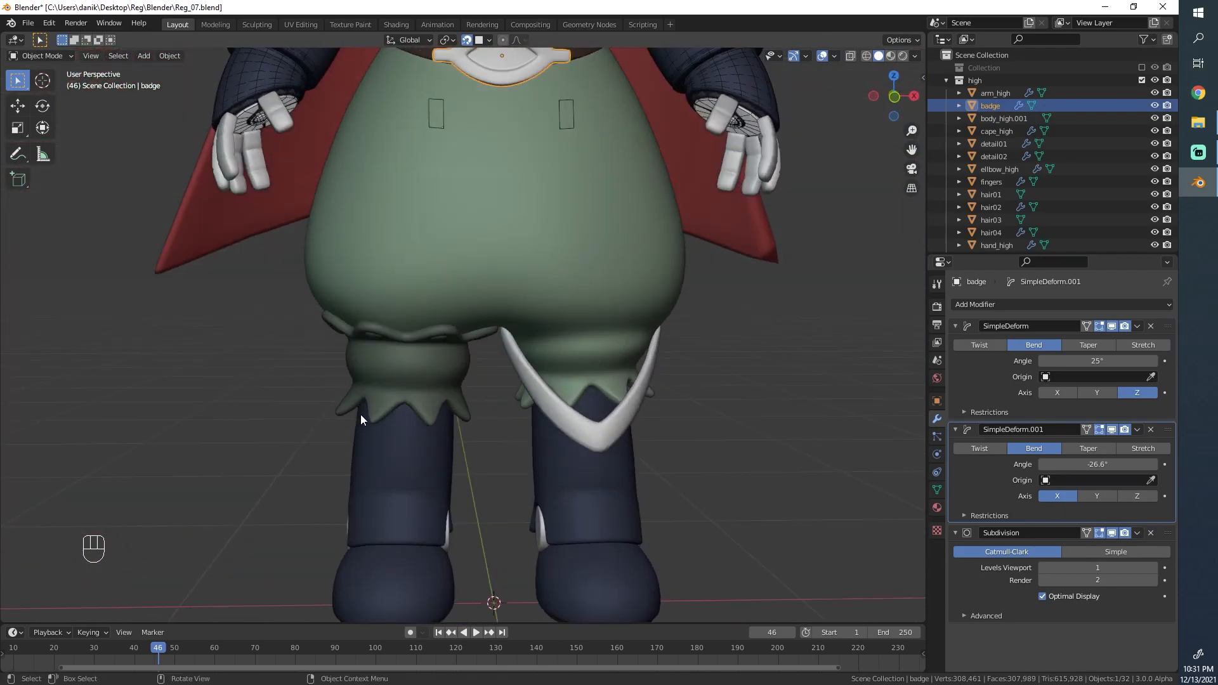
click(372, 385)
key(Tab)
scroll(498, 356, up, 5)
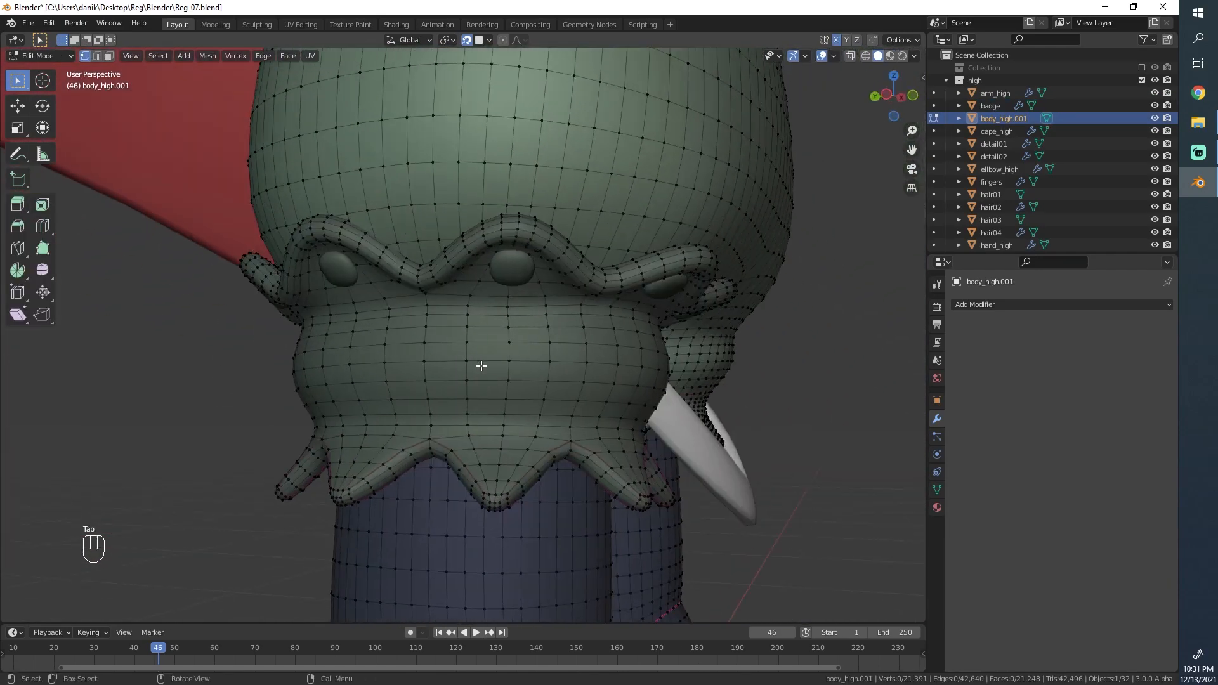
key(l)
middle_drag(575, 339, 497, 366)
Step: Examine the selected cuff and the pants mesh from the front and from an angle
key(Tab)
scroll(444, 406, down, 5)
key(alt+a)
key(KP_1)
scroll(552, 293, up, 4)
key(Tab)
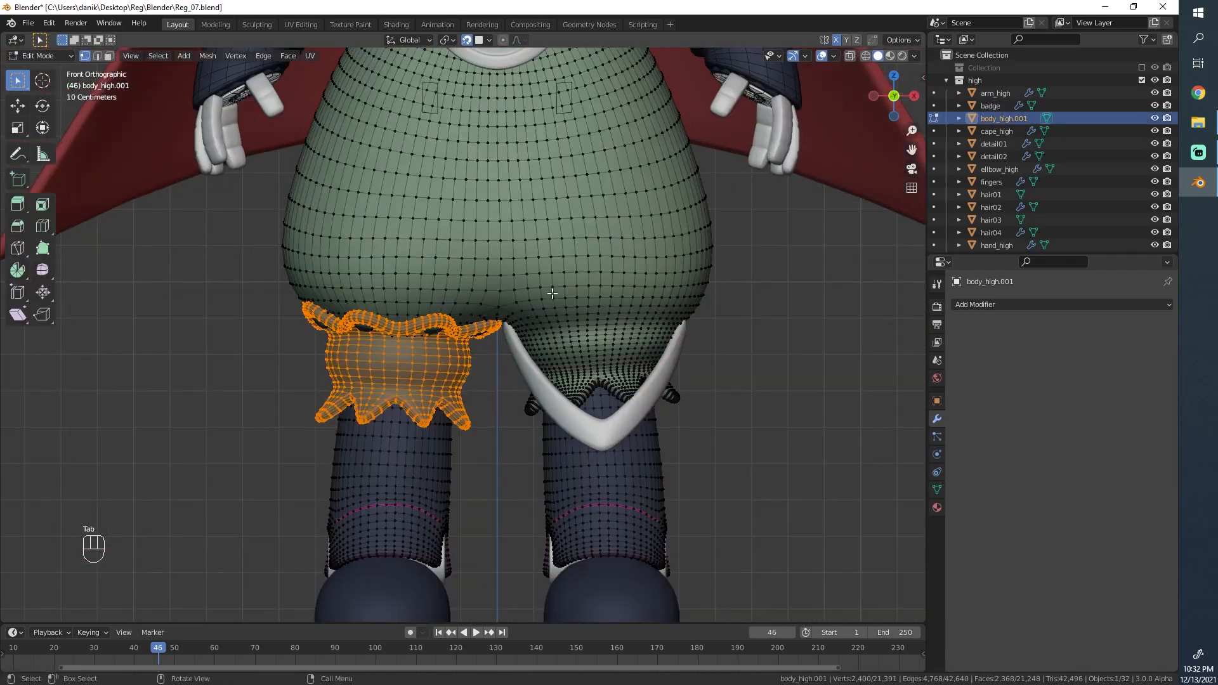
middle_drag(546, 298, 483, 363)
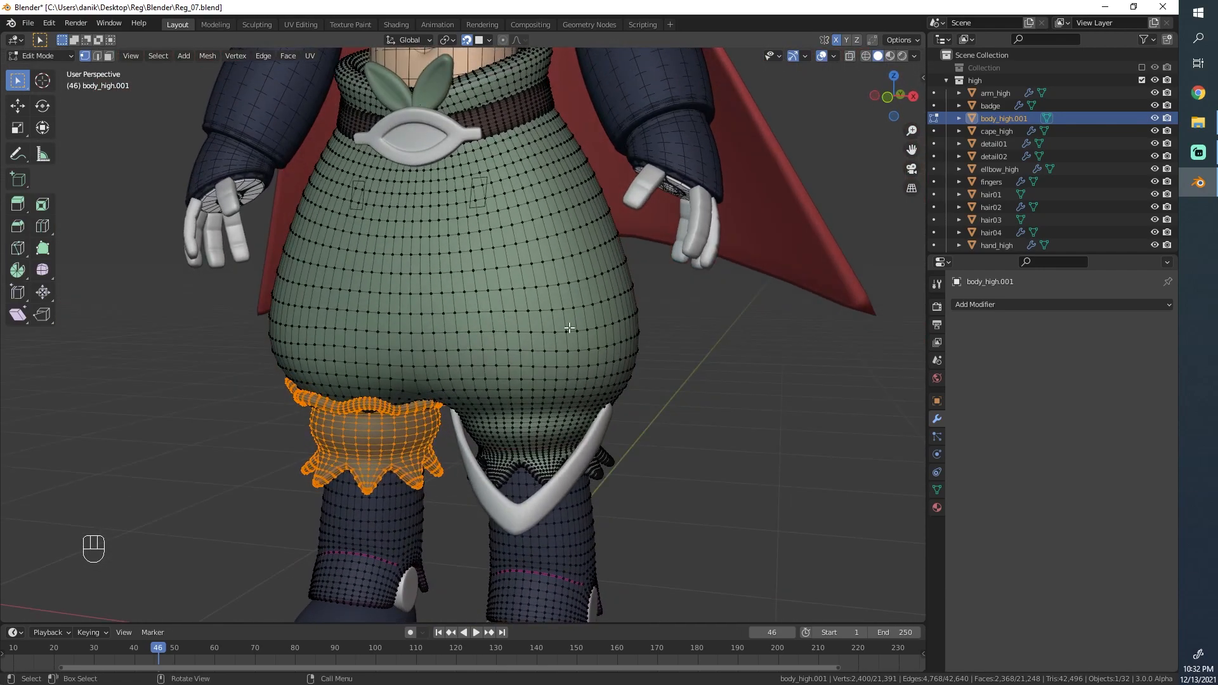
middle_drag(605, 344, 600, 307)
shift+middle_drag(565, 234, 558, 237)
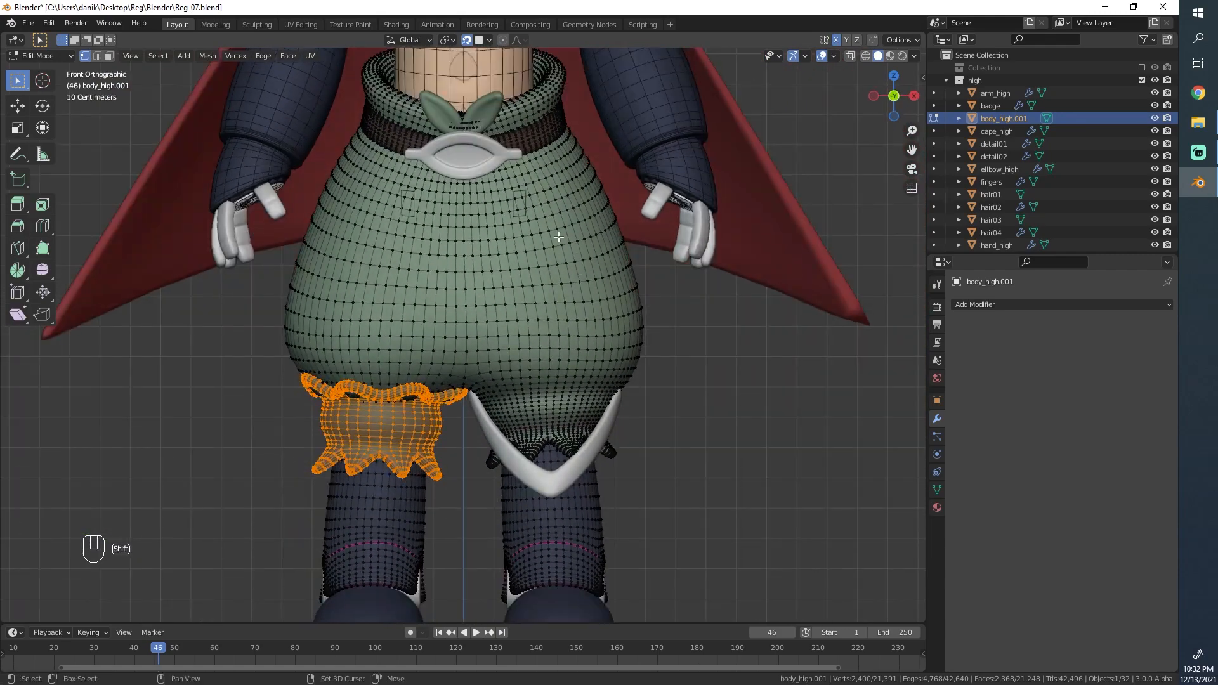
Step: Add the connected belt, collar and pants pieces of the high-poly body to the selection and examine them together
scroll(558, 237, up, 4)
key(l)
key(l)
key(l)
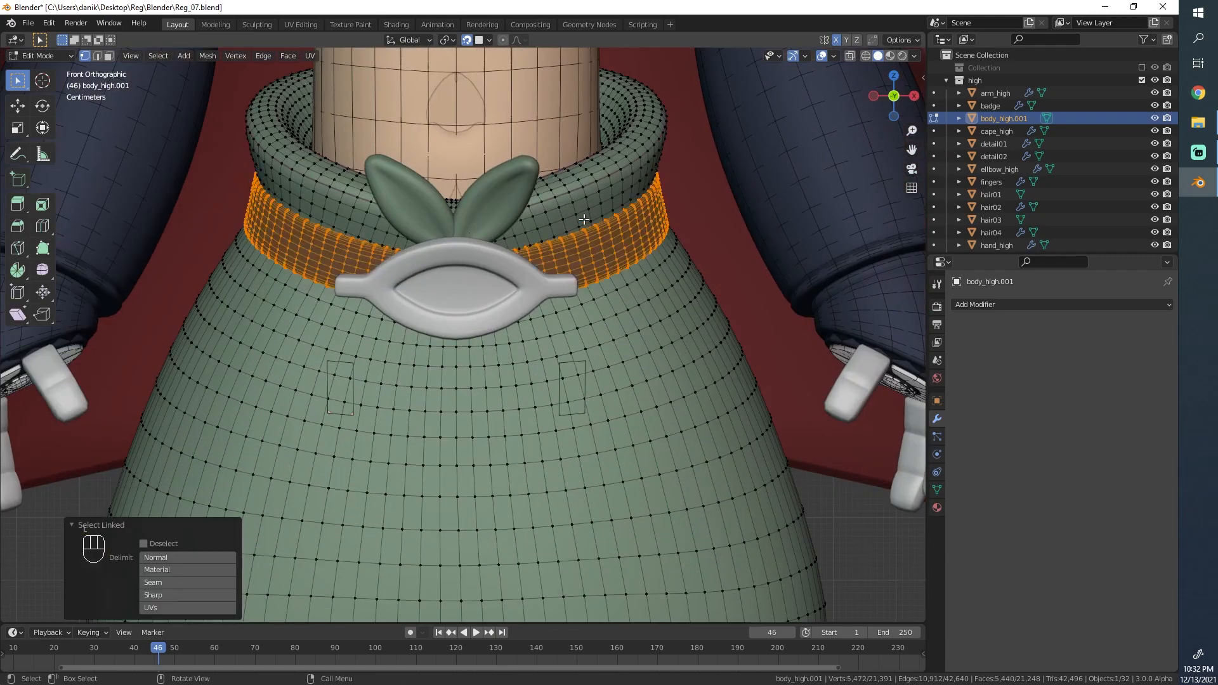
scroll(581, 290, down, 6)
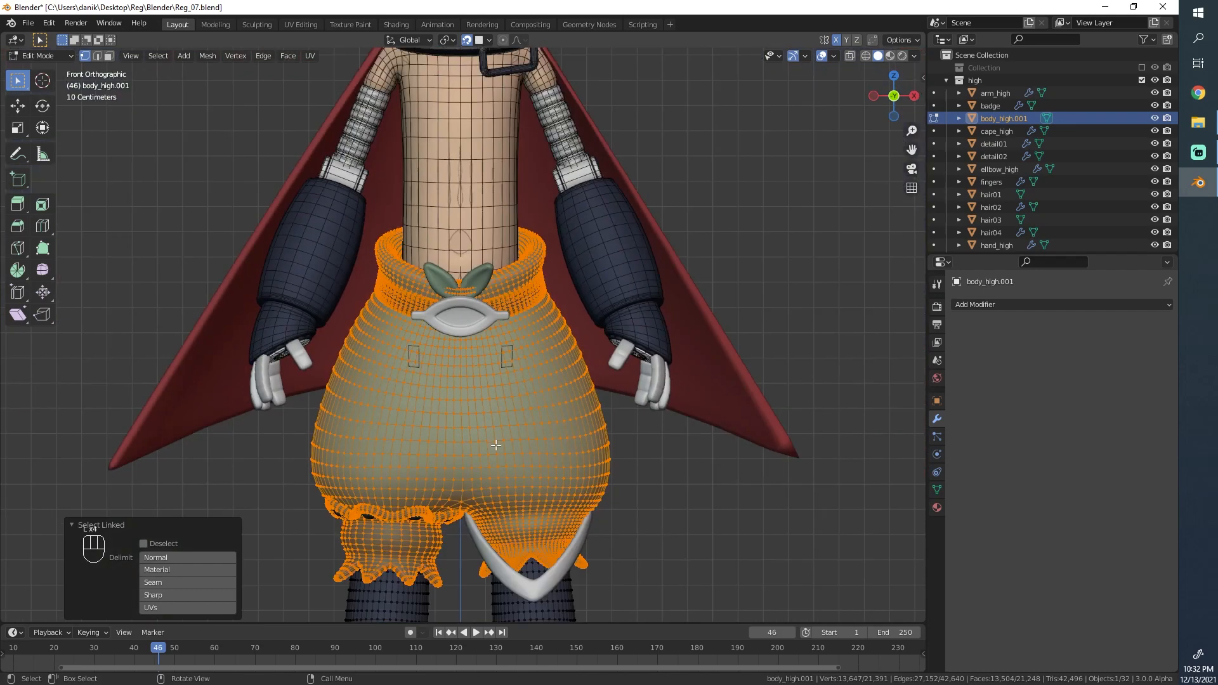
scroll(468, 340, up, 3)
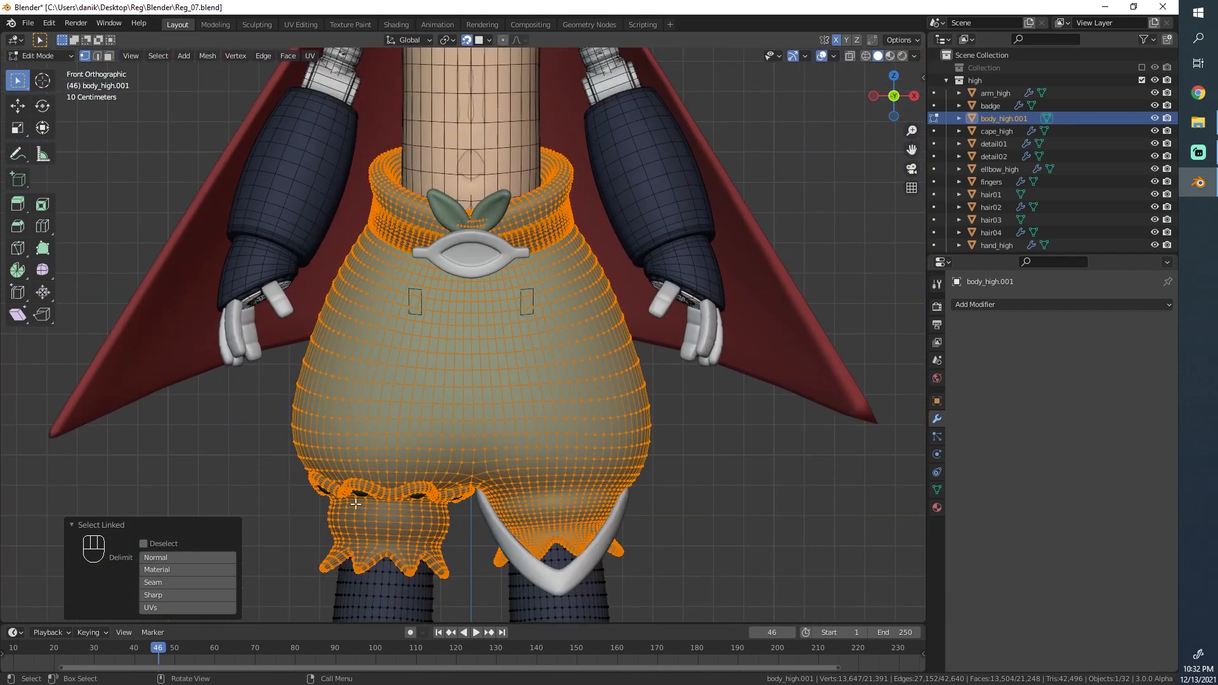
scroll(510, 532, down, 4)
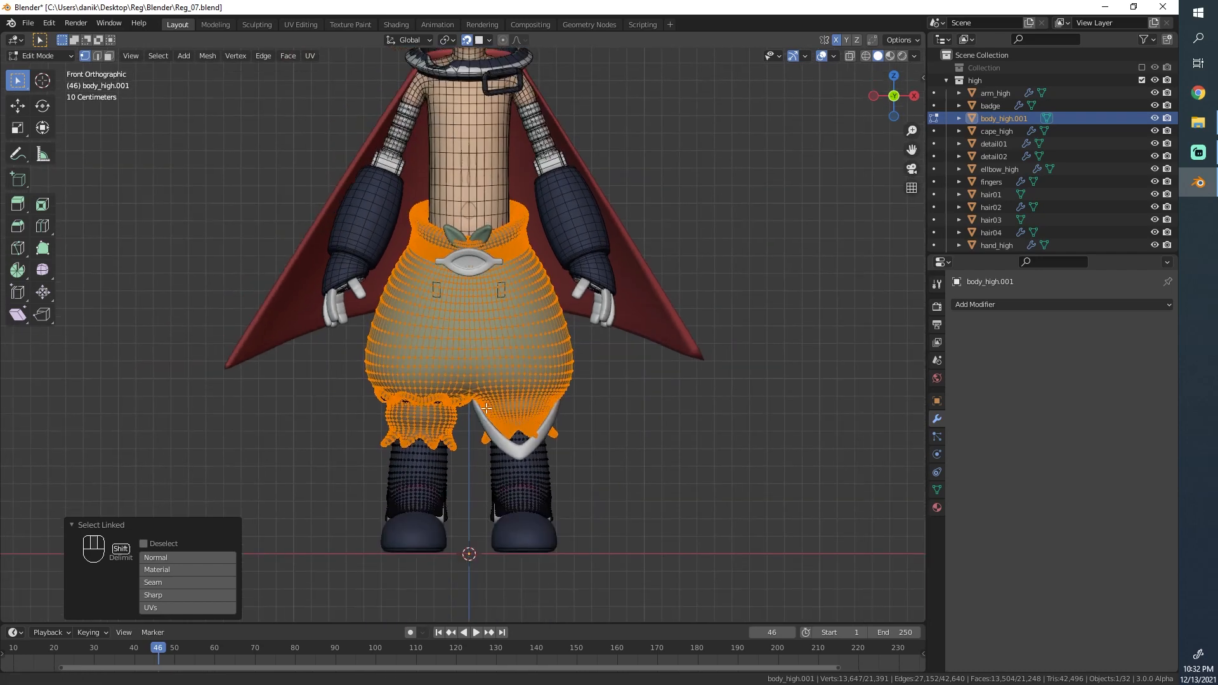
middle_drag(497, 343, 561, 238)
Step: Clear the high-poly selection, then select the separated face below the badge and select all its vertices in Edit Mode
key(l)
key(alt+a)
key(Tab)
click(493, 250)
key(Tab)
key(a)
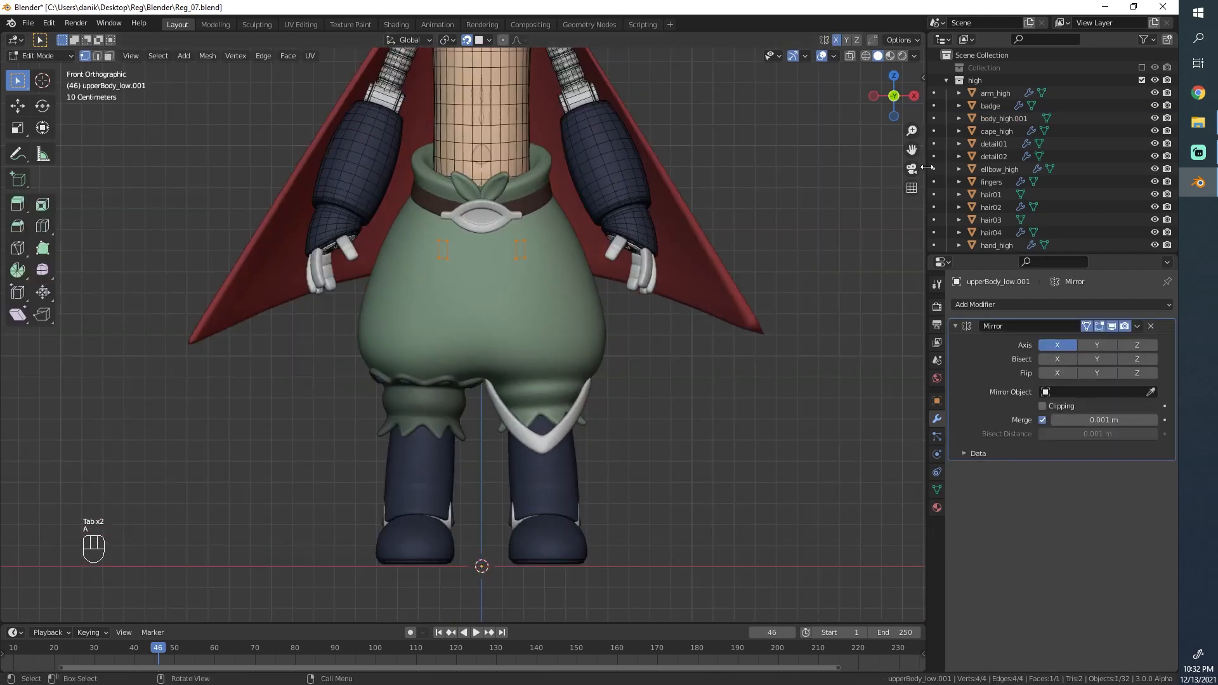
Step: Rename the separated object in the low collection to lowerBody_low
scroll(1002, 191, down, 8)
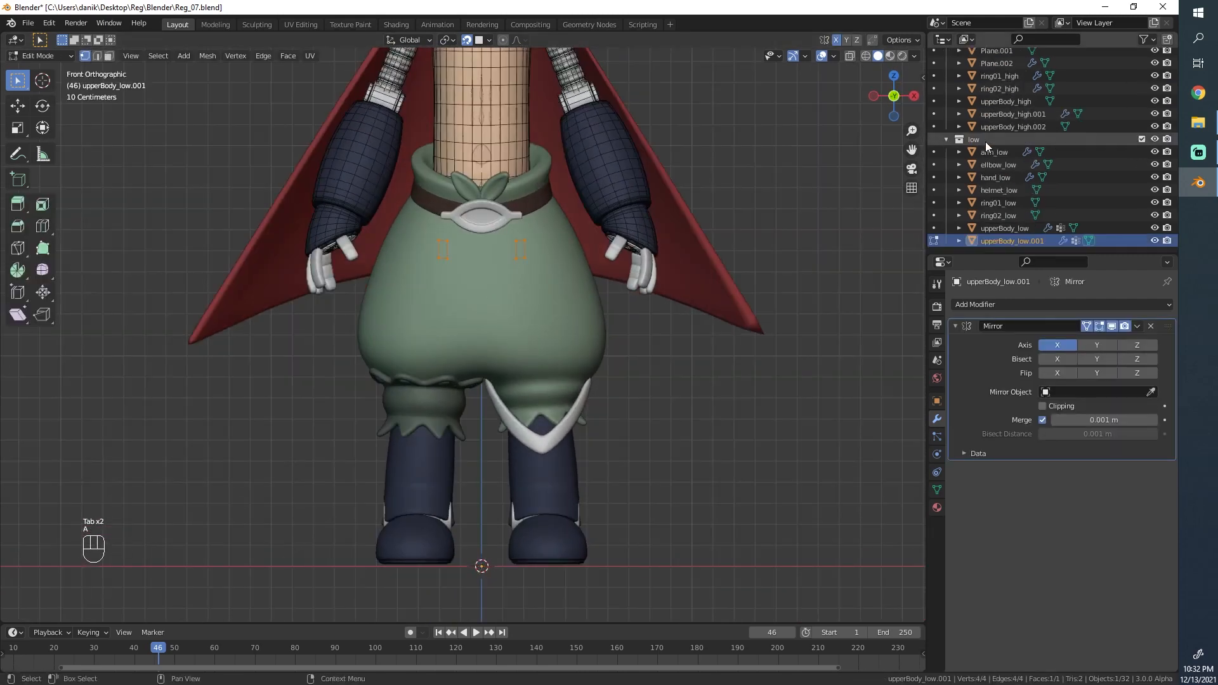
double_click(1008, 240)
click(997, 240)
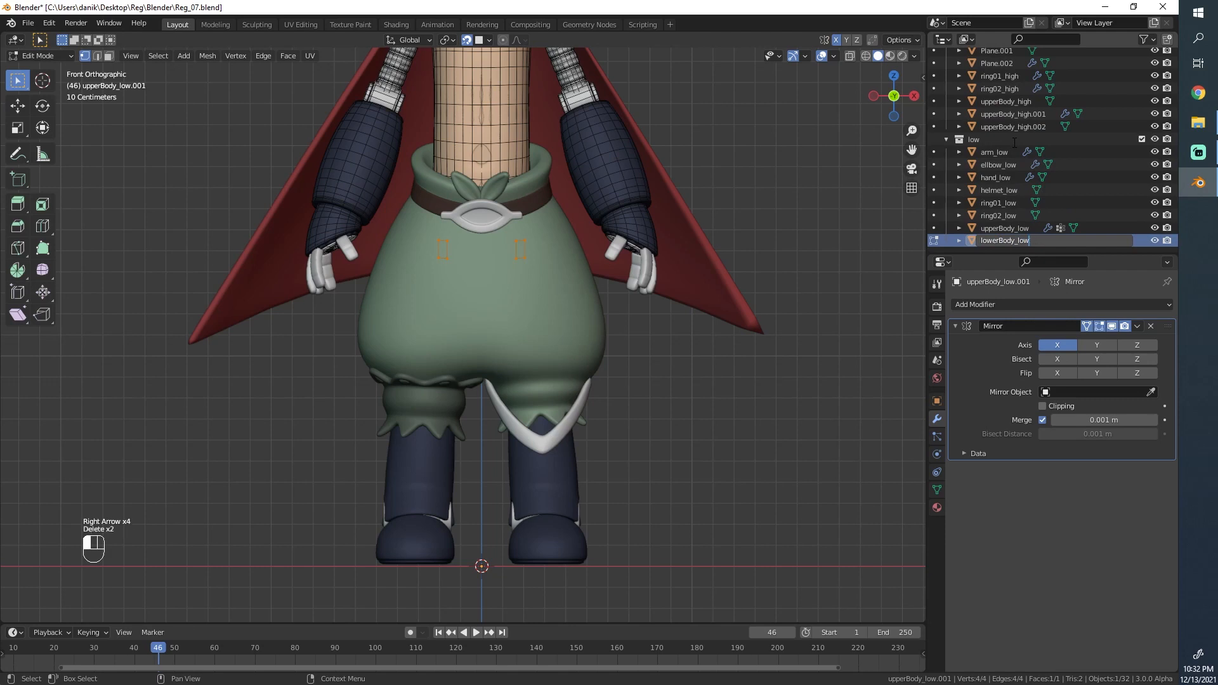
key(Return)
Step: With Mirror clipping enabled, move the face's inner edge about 0.24 m along X onto the centre line and try pulling it away
scroll(664, 289, up, 5)
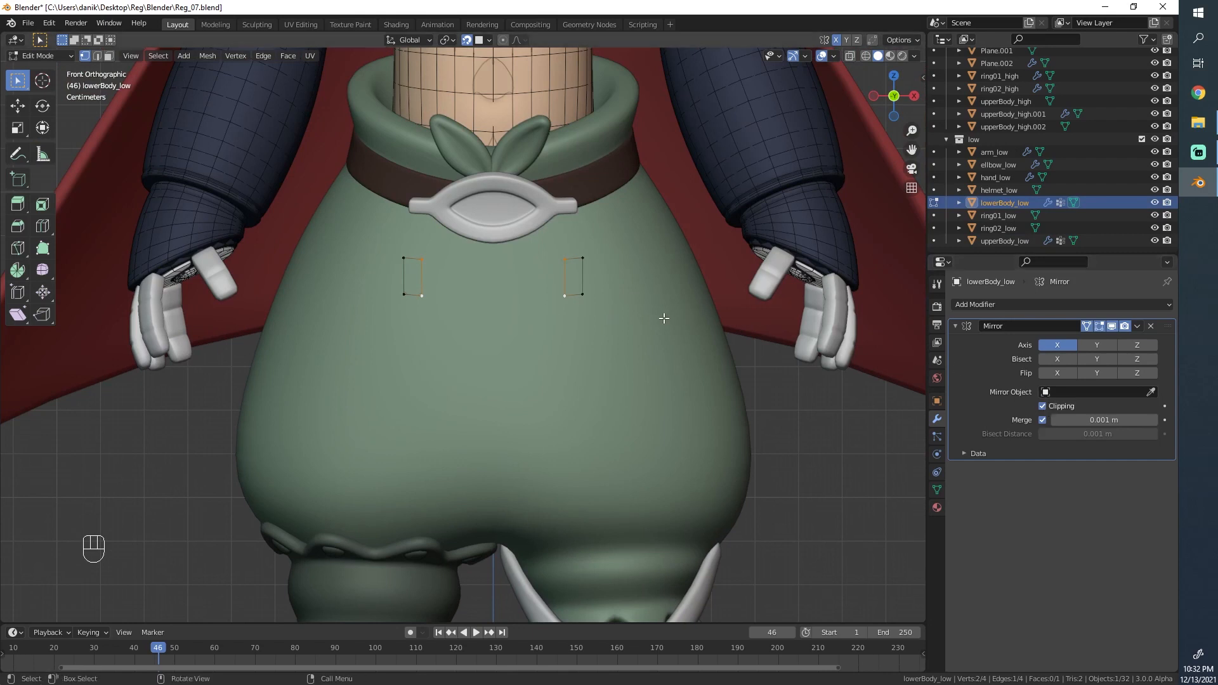
key(g)
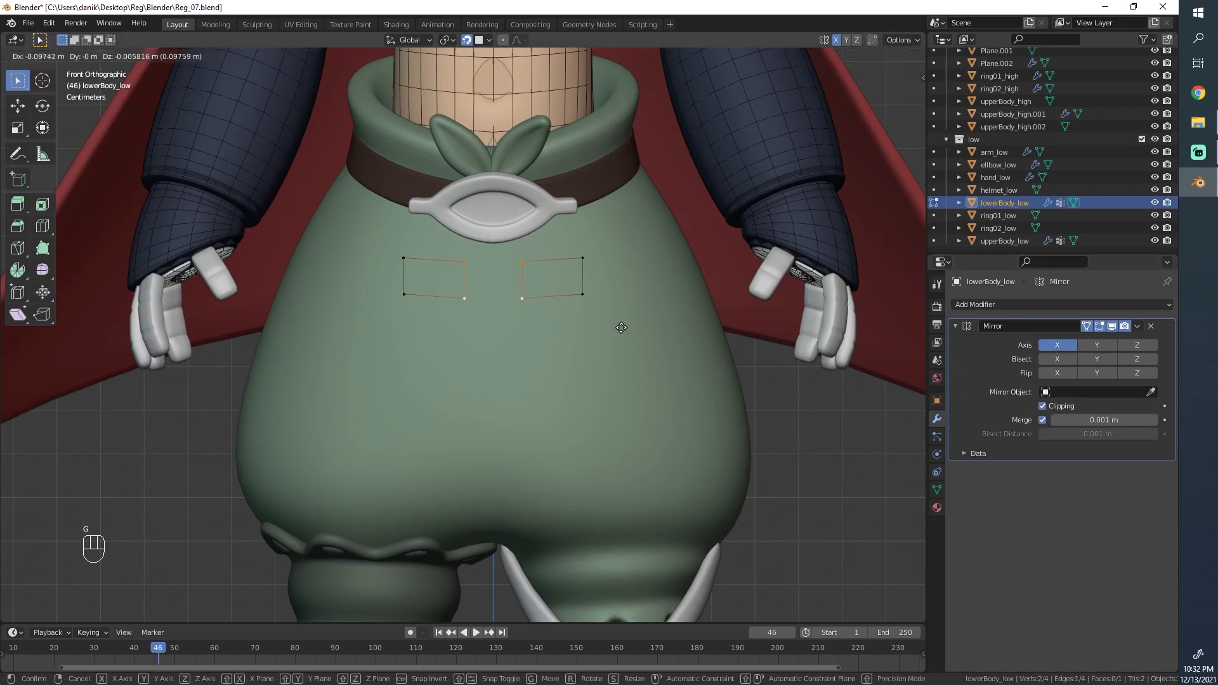
click(548, 297)
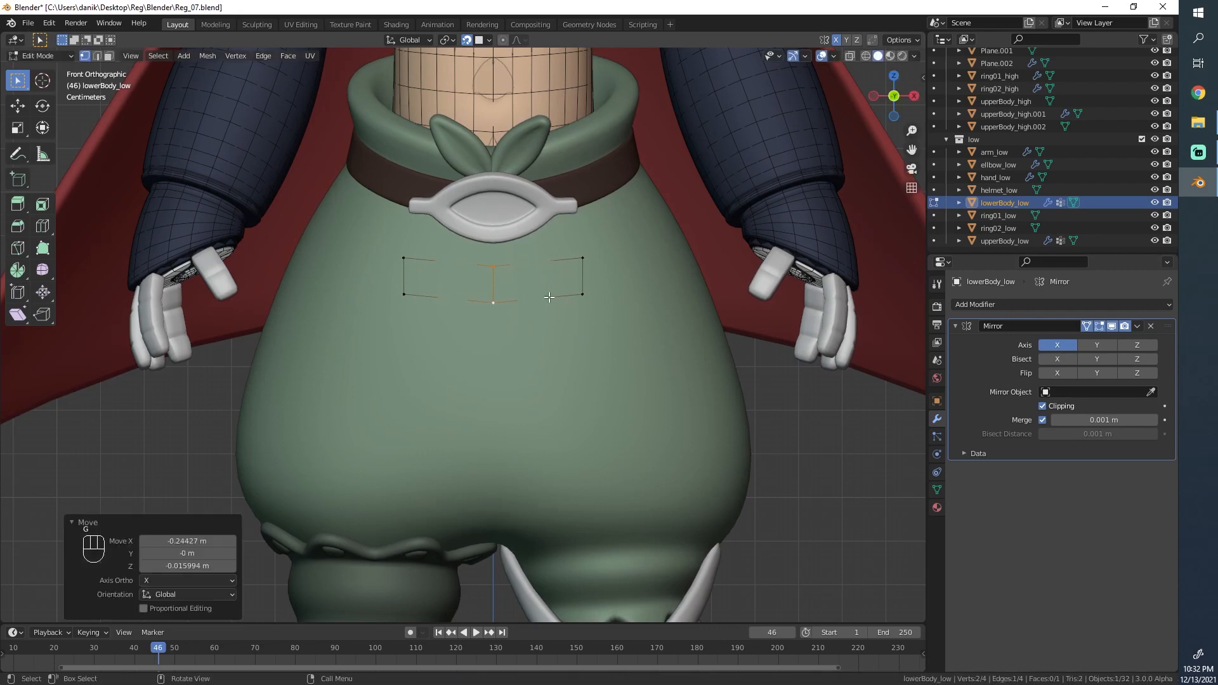
key(g)
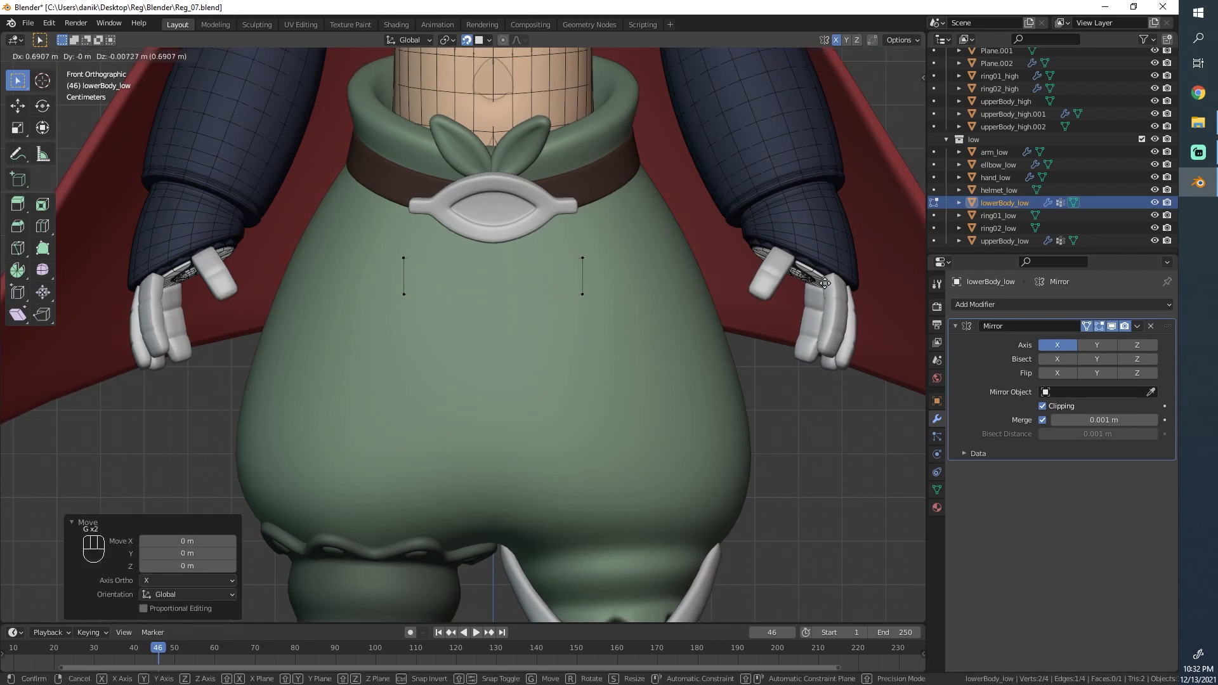
right_click(793, 280)
Step: Move the face's outer edge inward and bring its upper outer vertex onto the centre line
click(589, 260)
shift+click(585, 288)
key(g)
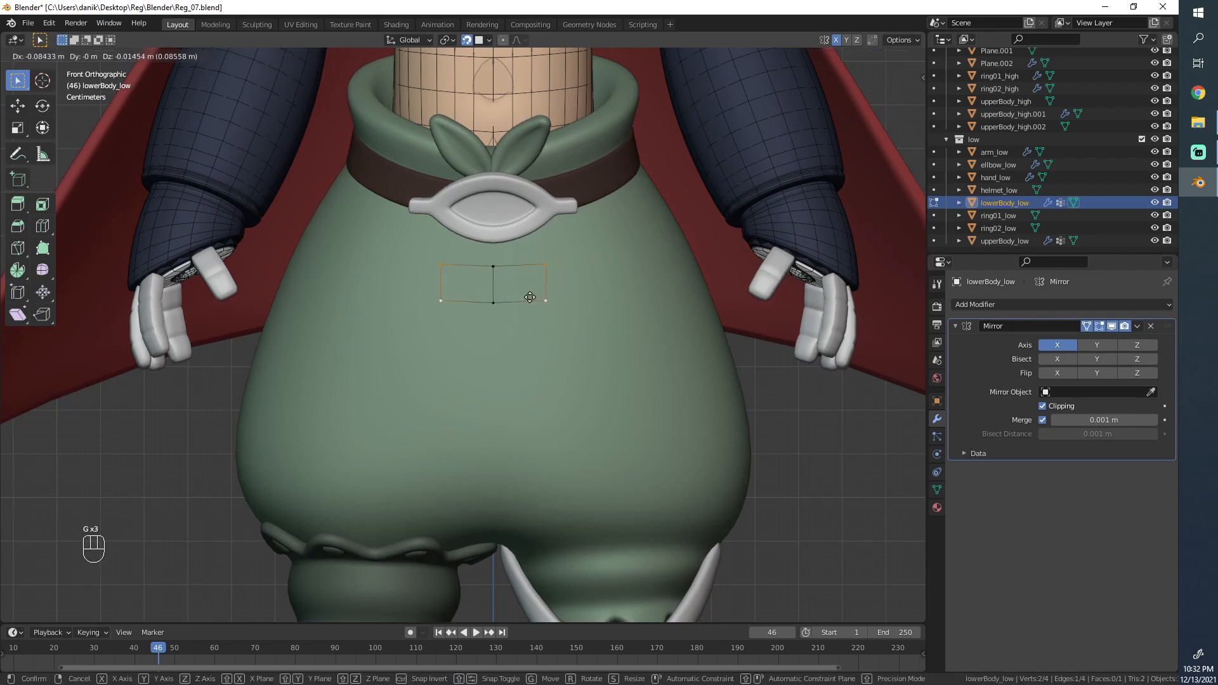
click(530, 296)
click(497, 273)
key(g)
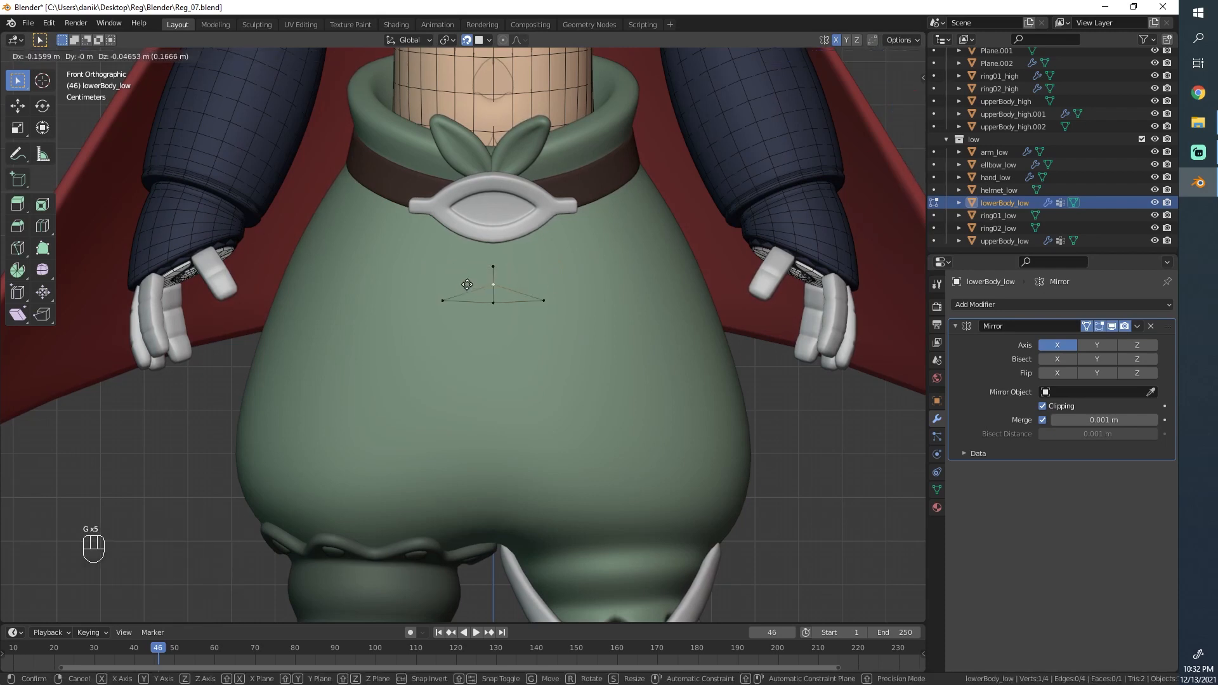
click(453, 288)
Step: Try to move the clipped centre vertex away from the mirror line
key(g)
key(g)
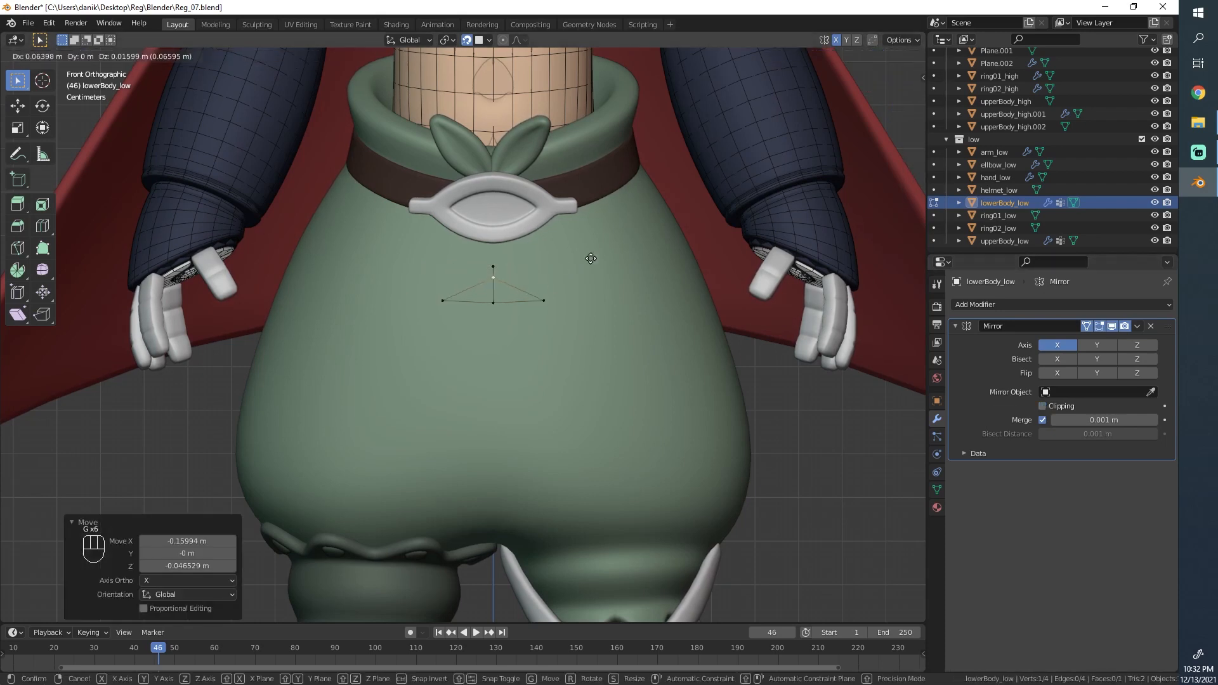
key(Escape)
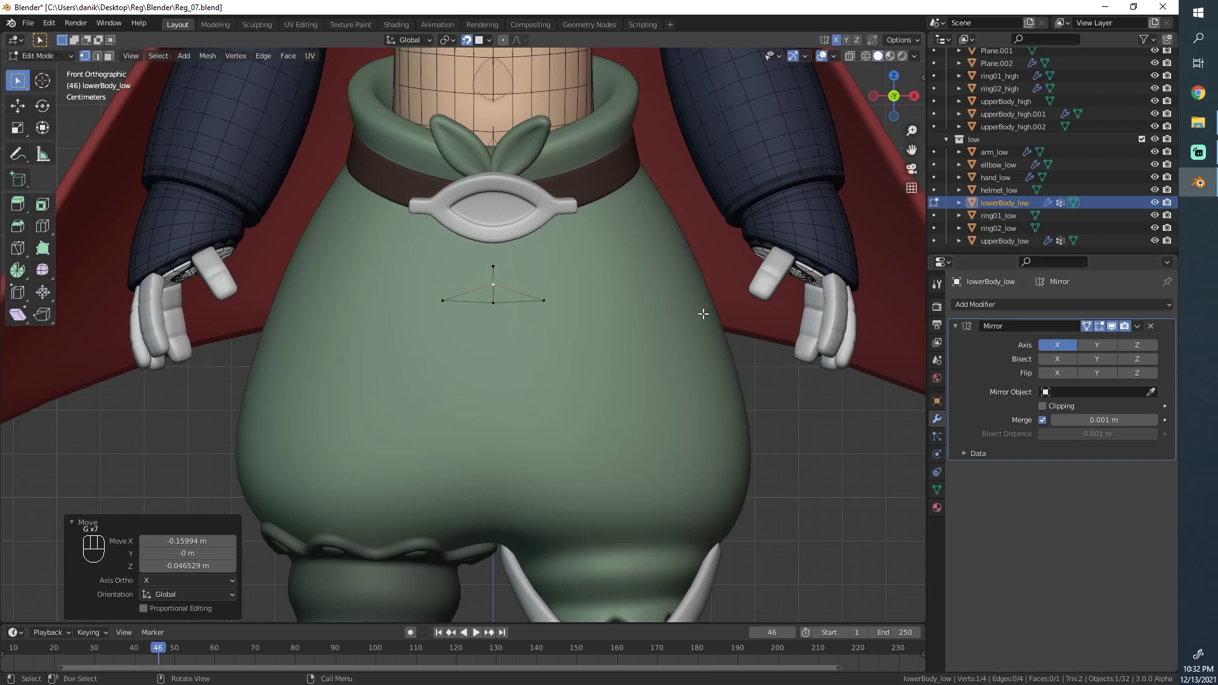
key(g)
key(Escape)
click(486, 285)
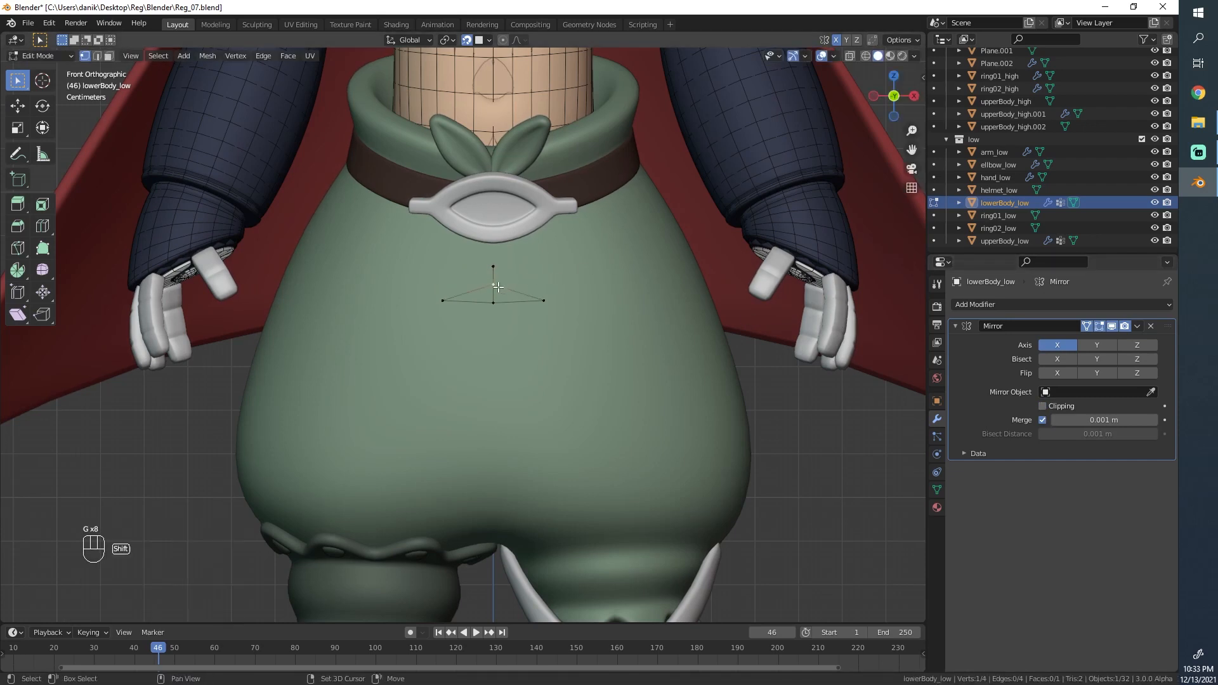
Step: Turn off snapping and try again to move the centre vertex off the mirror line
key(shift+Tab)
key(g)
right_click(506, 285)
scroll(506, 285, up, 3)
key(g)
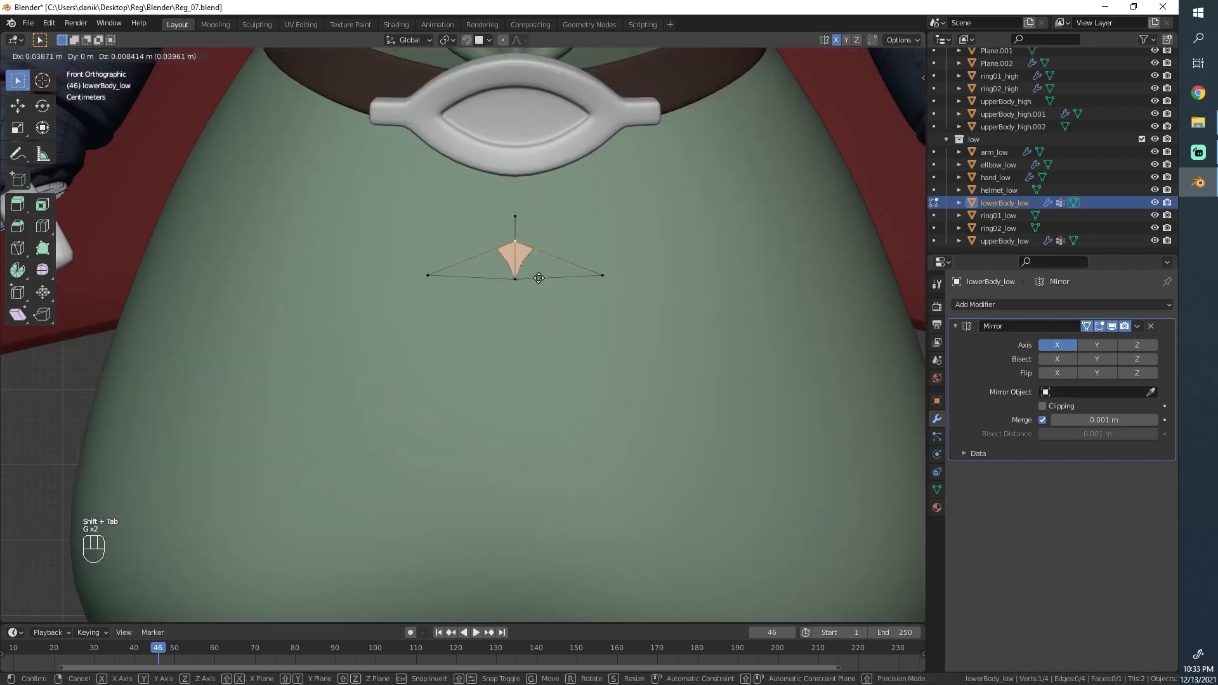
right_click(539, 278)
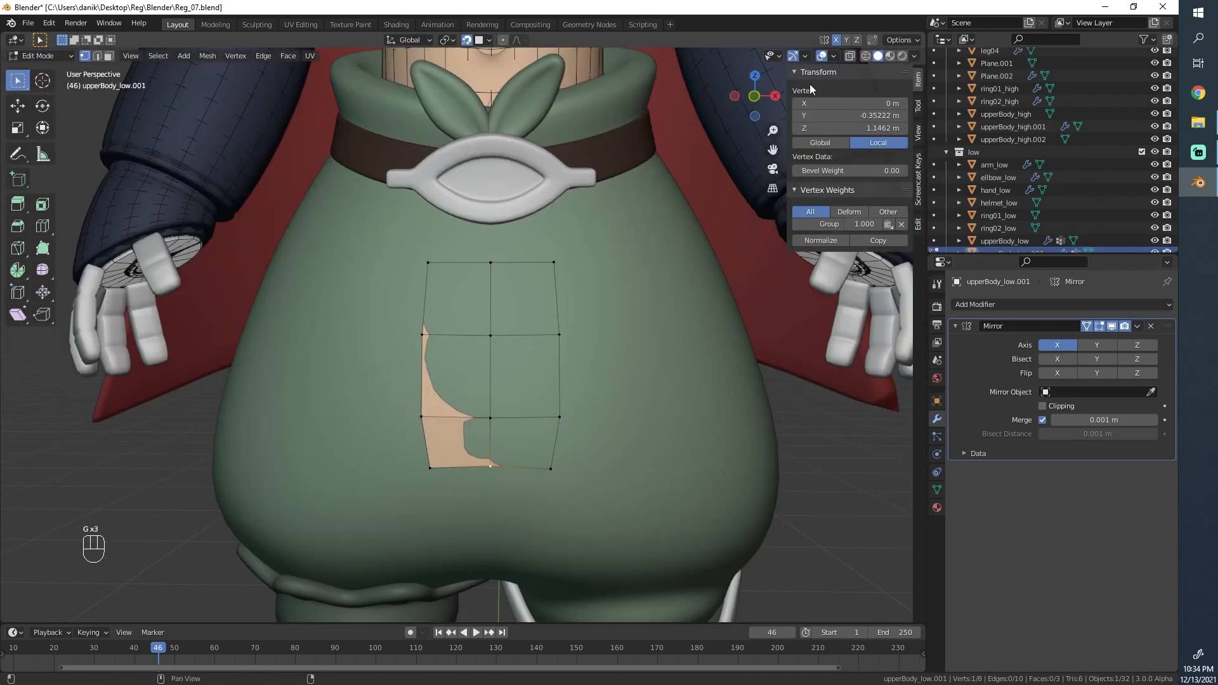
Step: Turn off X-axis mesh symmetry and enable clipping on the Mirror modifier of upperBody_low.001
click(837, 40)
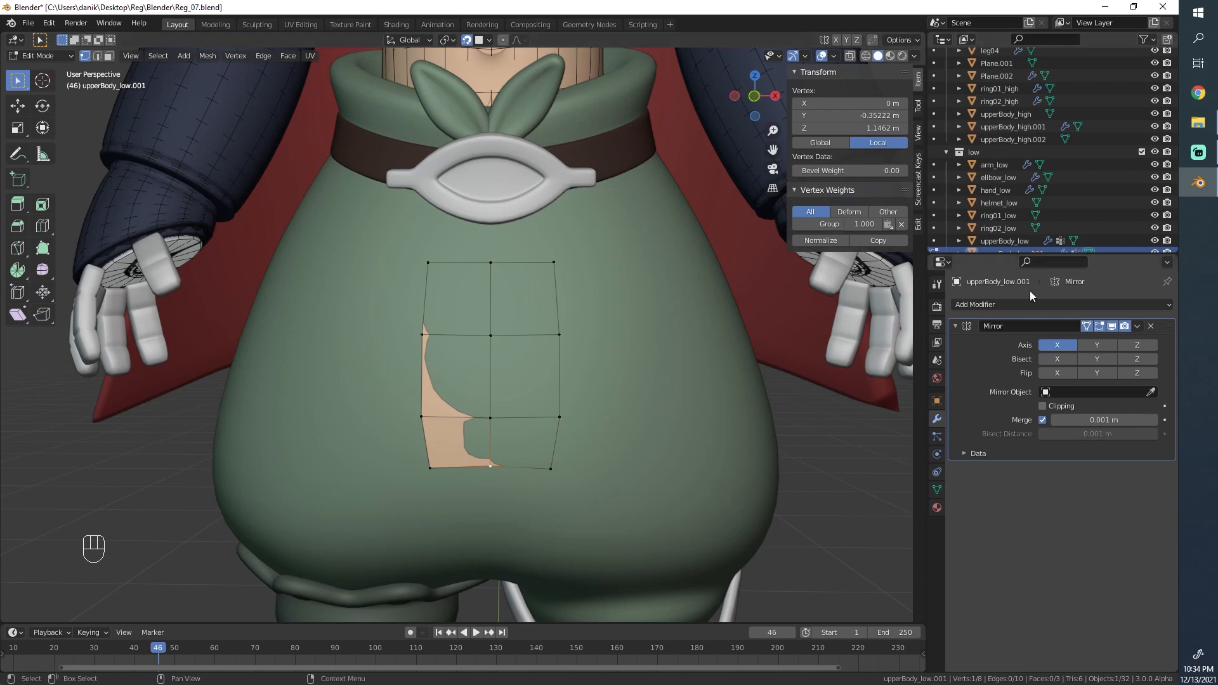
click(1057, 405)
key(g)
key(Escape)
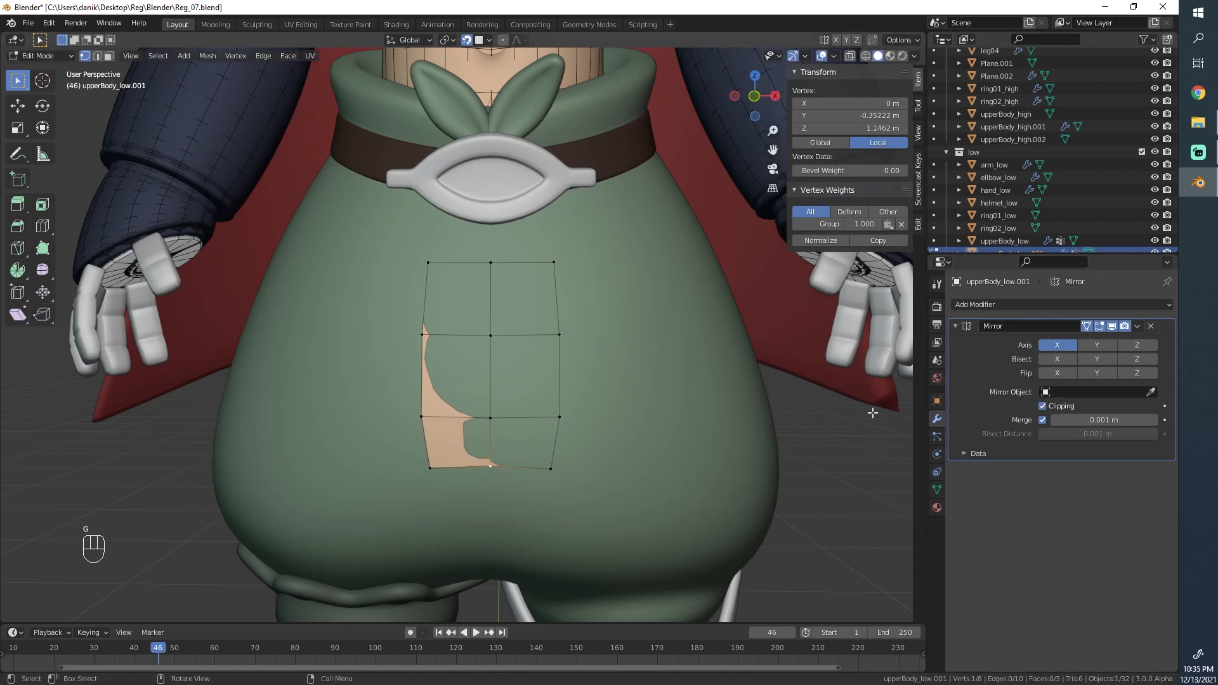
Step: Disable Mirror clipping and move the patch's bottom centre vertex off the centre line to X about 0.057 m
click(1042, 406)
key(g)
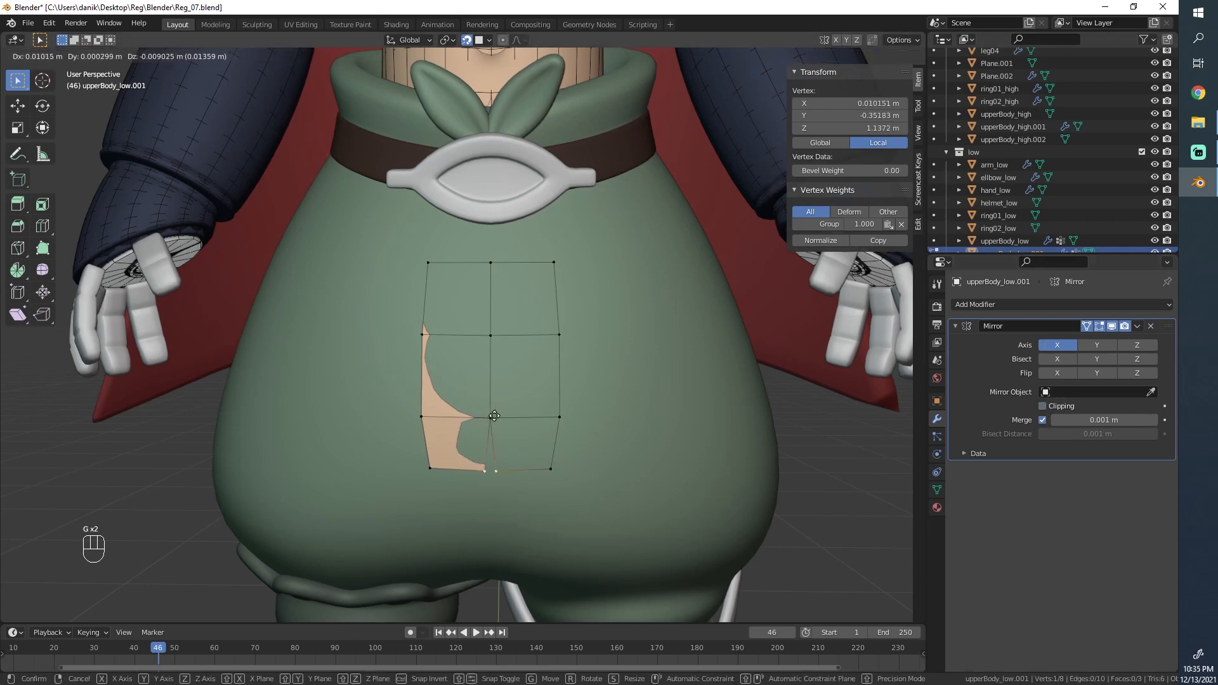
click(501, 415)
key(g)
click(603, 428)
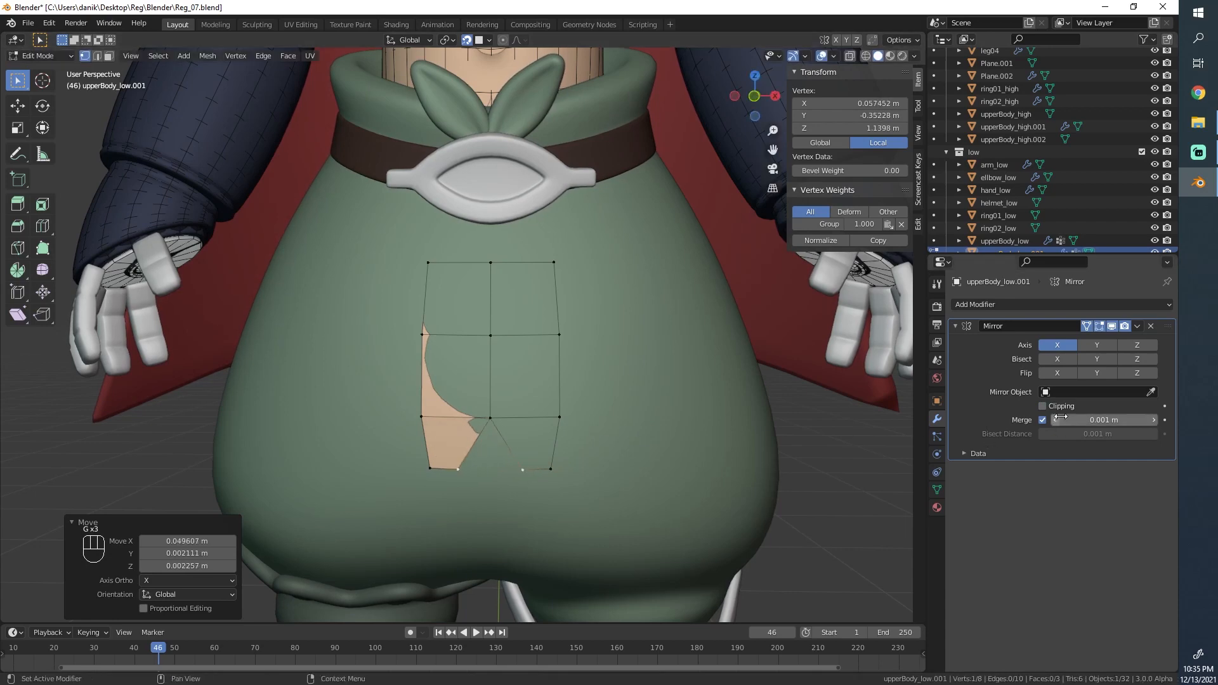
Step: Enable Mirror clipping and move the patch's bottom inner vertex back onto the centre line at X 0 m
click(1042, 406)
key(g)
click(582, 493)
key(g)
click(537, 485)
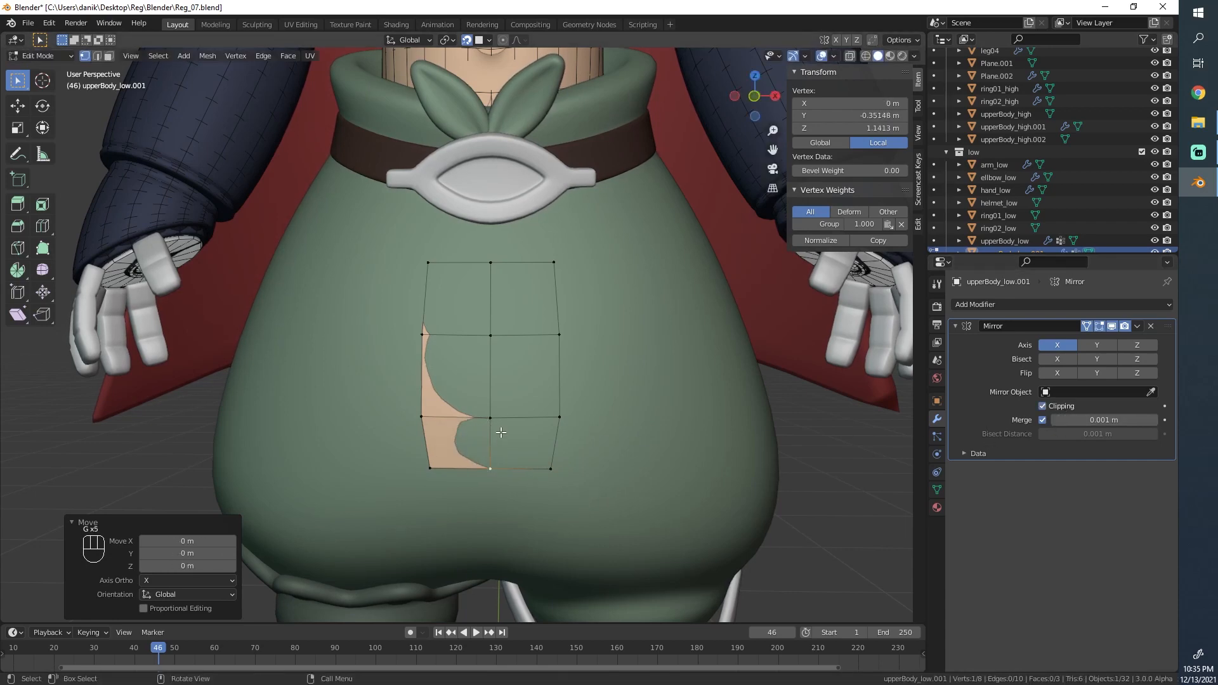
Step: Move the three upper centre-line vertices of the patch one by one, placing them at X 0 m on the mirror line
click(498, 422)
key(g)
click(500, 417)
click(492, 330)
key(g)
click(493, 310)
click(491, 263)
key(g)
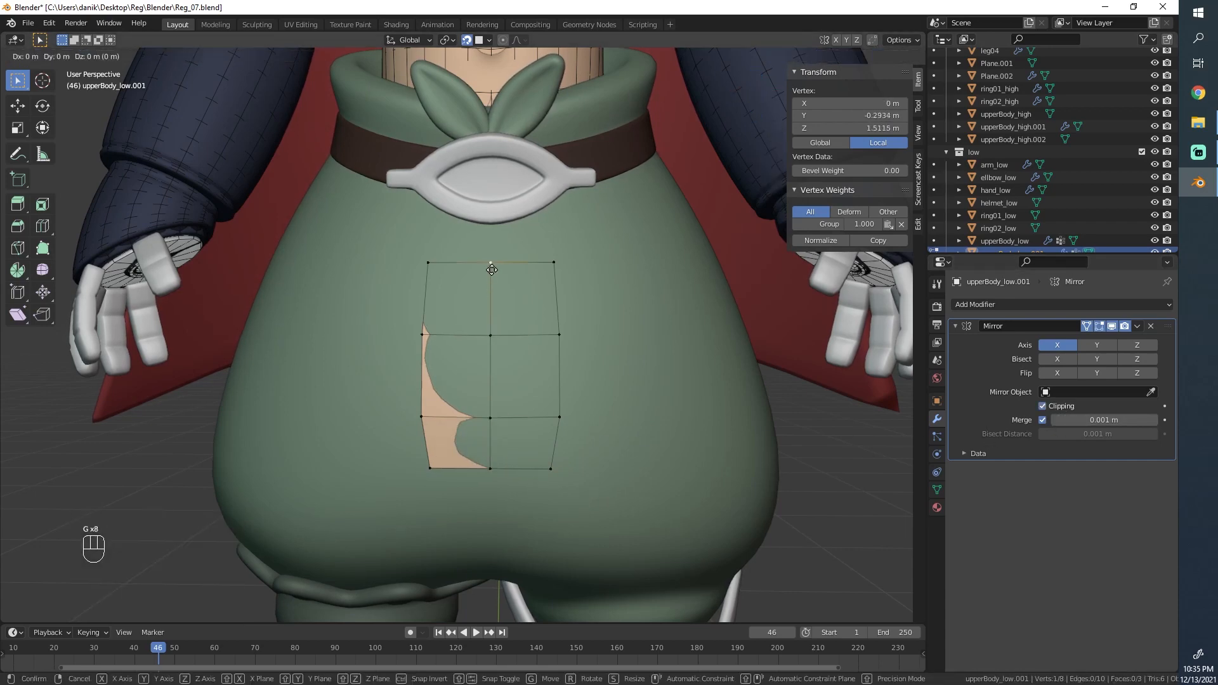
click(491, 265)
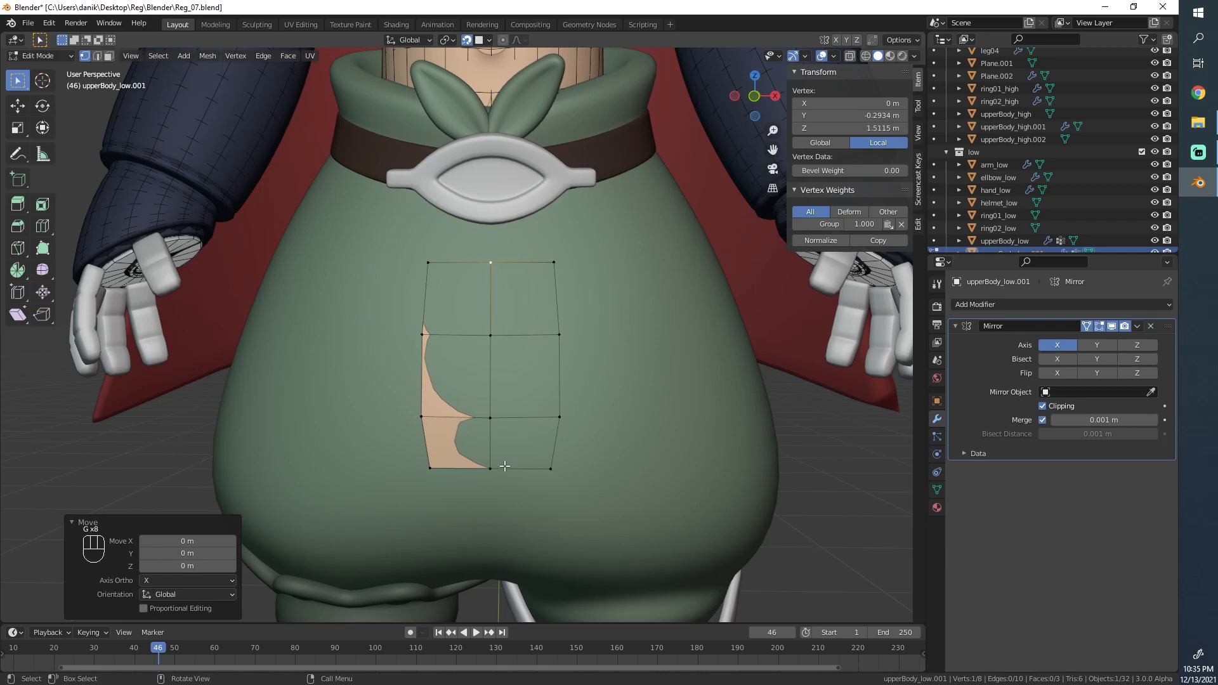
Step: Move the patch's bottom outer vertex to X about 0.119 m and the vertex above it to X about 0.126 m
click(505, 466)
shift+click(547, 471)
middle_drag(517, 492, 492, 366)
click(519, 367)
key(g)
click(527, 370)
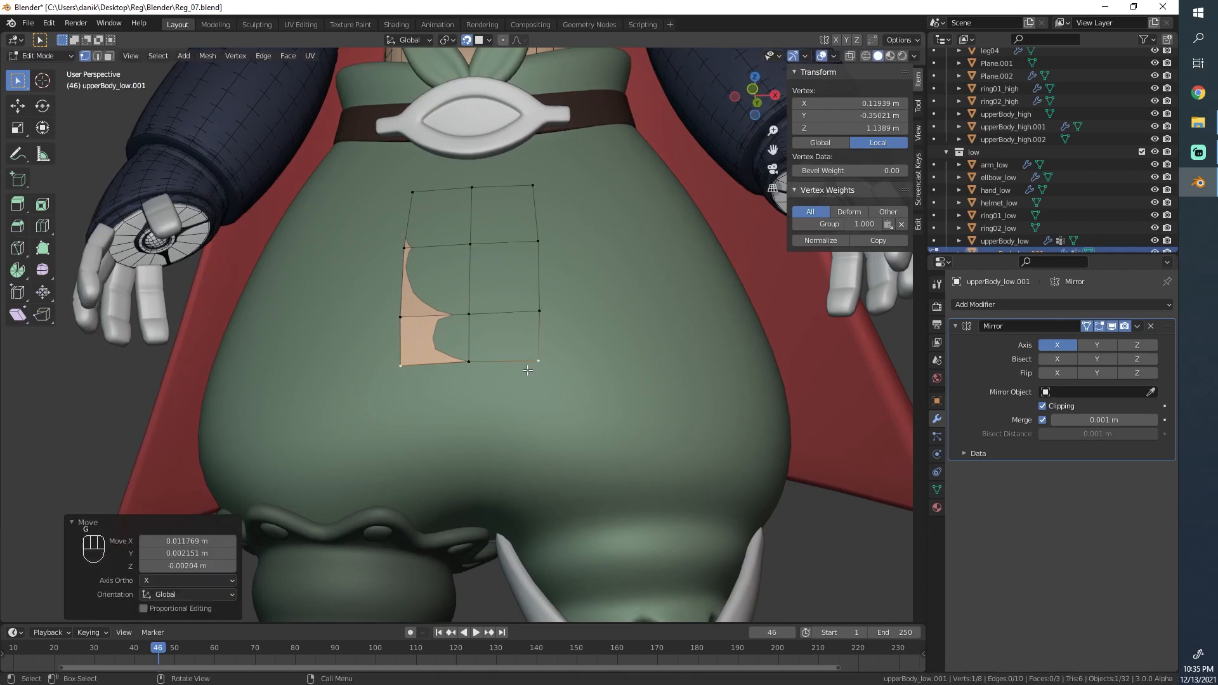
click(537, 325)
key(g)
click(537, 326)
Step: Extrude the patch's outer vertical edges sideways across the front of the pants, then rotate and move the new column to follow the hip
scroll(514, 443, down, 6)
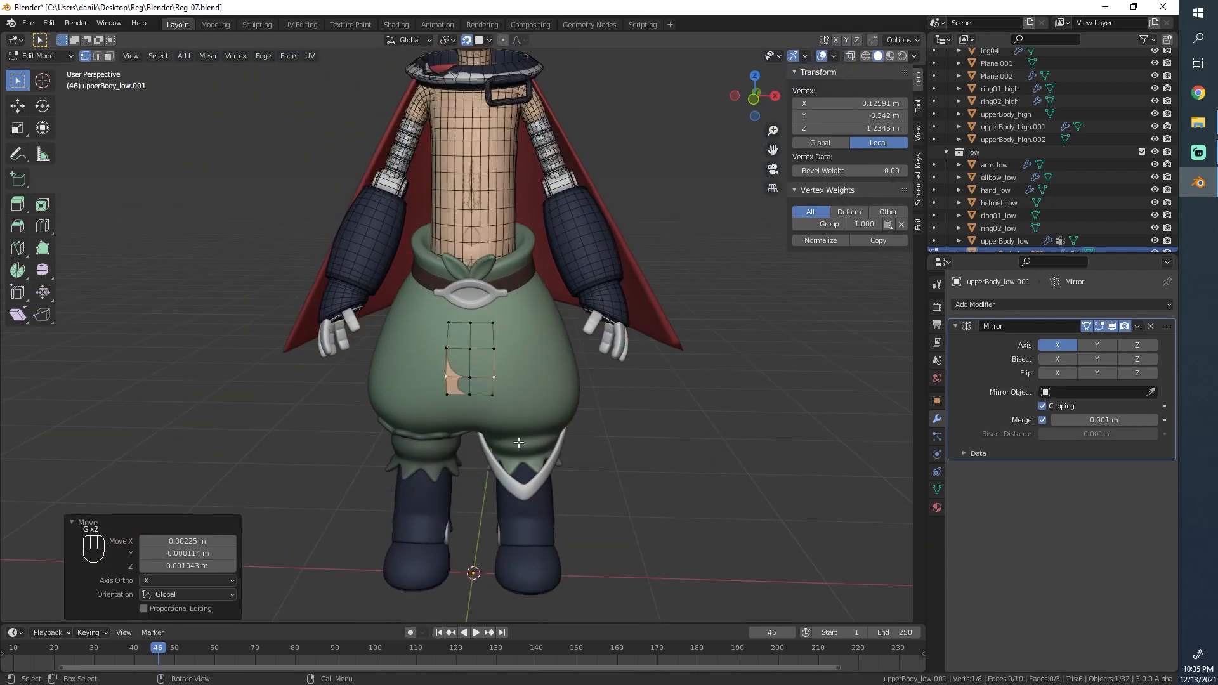
scroll(380, 400, up, 3)
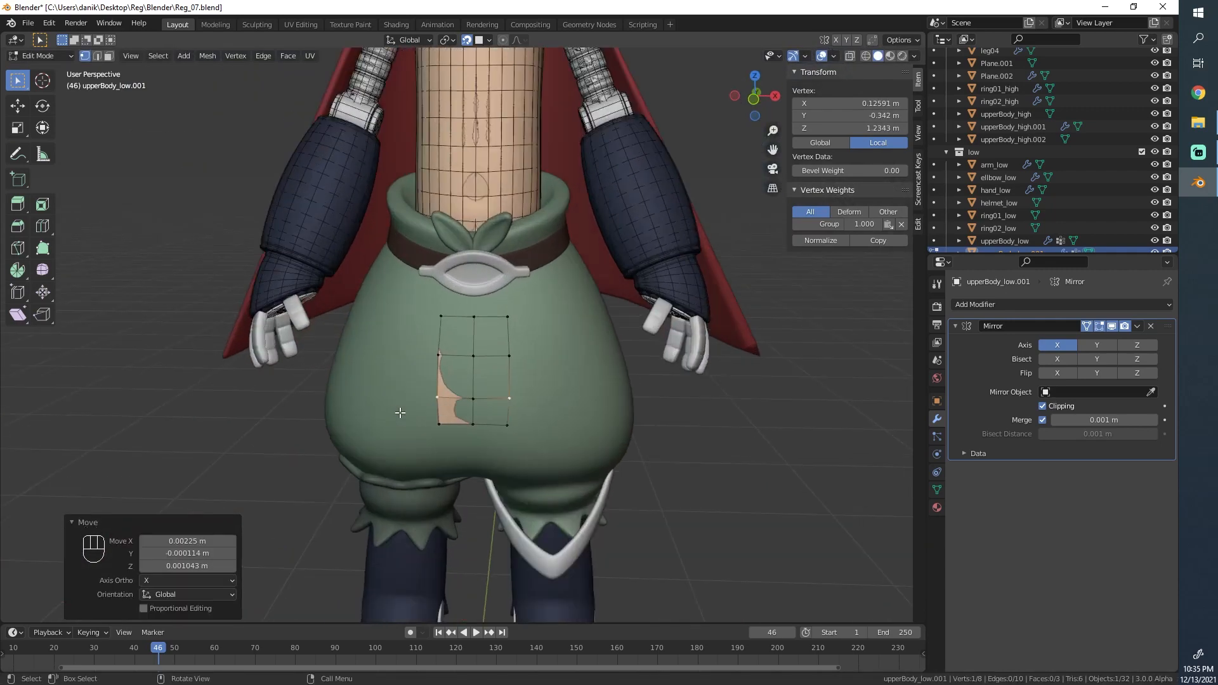
alt+click(520, 391)
middle_drag(578, 391, 533, 390)
key(e)
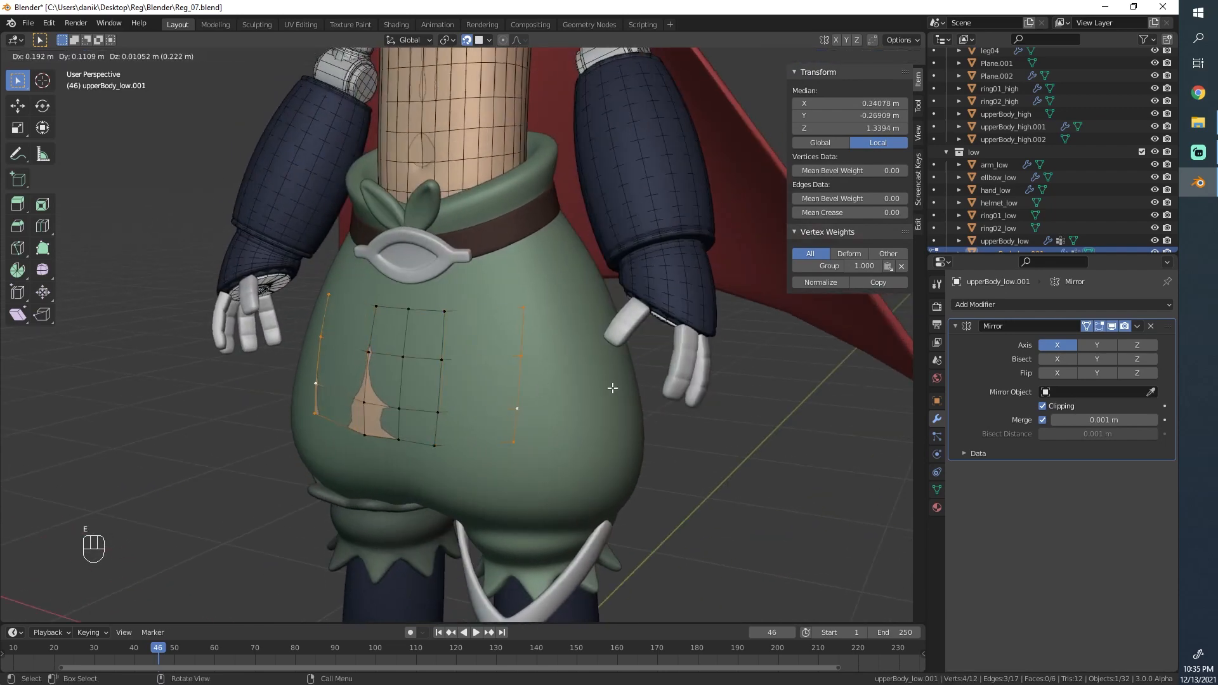
click(614, 385)
key(r)
click(617, 365)
key(g)
click(637, 355)
key(r)
click(636, 343)
Step: Rotate the vertex column next to the centre line by about -9.5° and move it outward
middle_drag(636, 343, 576, 385)
key(r)
click(575, 385)
key(g)
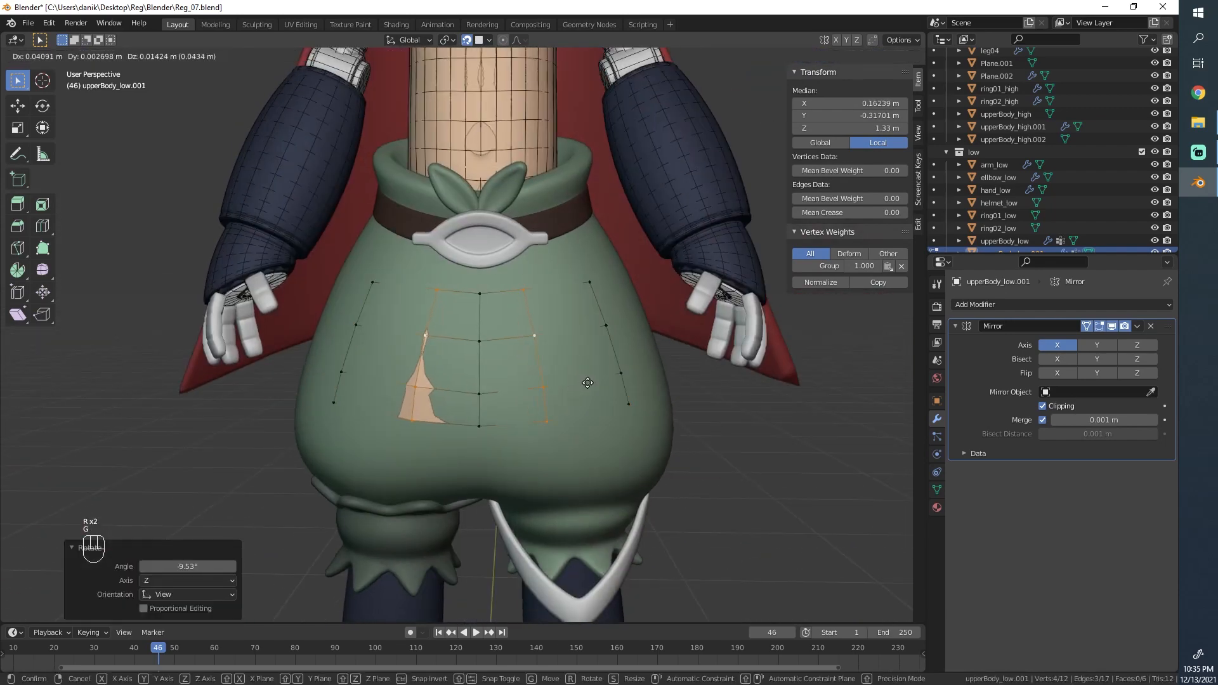
click(588, 382)
Step: Edge-slide the patch's third horizontal row upward and move the column beside the centre line farther outward
double_click(496, 393)
key(g)
key(g)
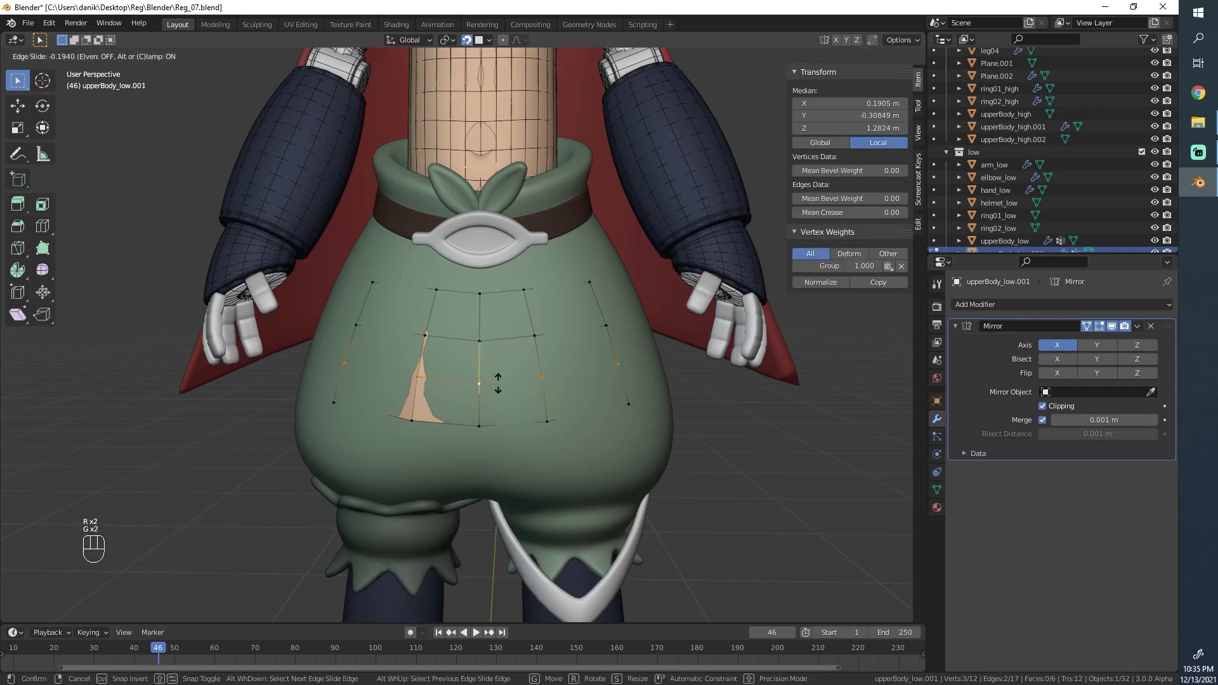
click(497, 383)
alt+click(537, 357)
key(g)
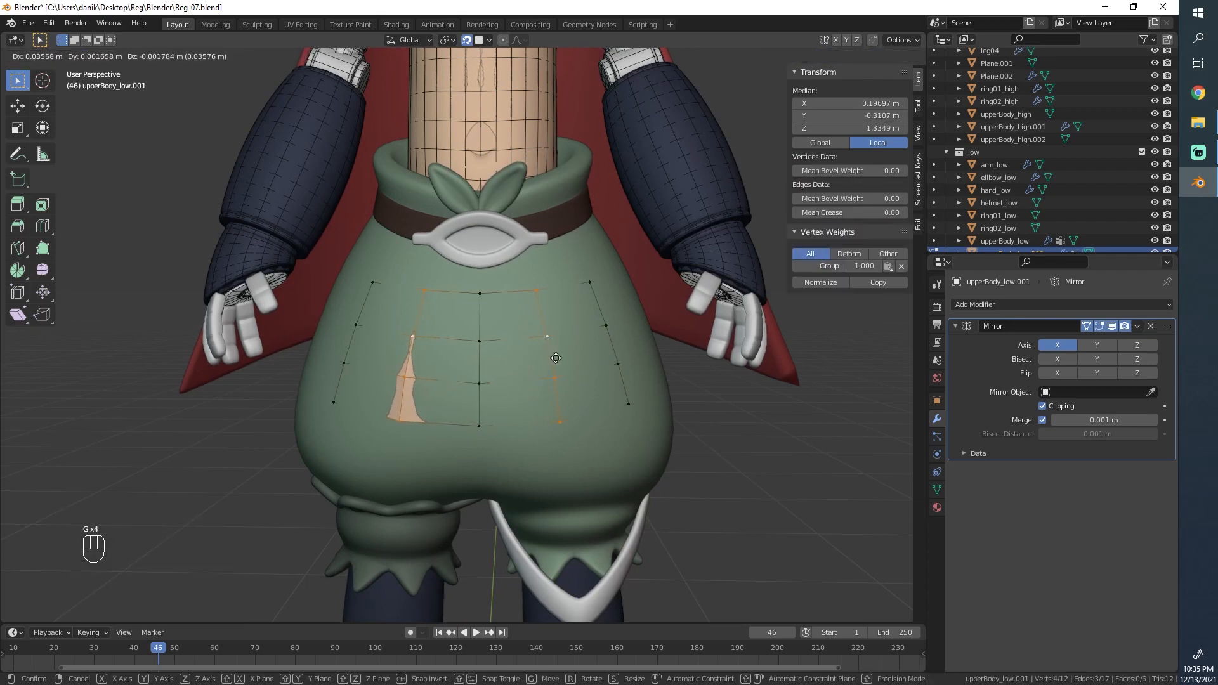
click(559, 360)
Step: Extrude the outer vertical edges twice around the side of the hip, rotating and moving the second new column to align it
middle_drag(608, 343, 520, 372)
key(e)
click(654, 368)
key(e)
click(562, 371)
key(r)
click(557, 346)
key(g)
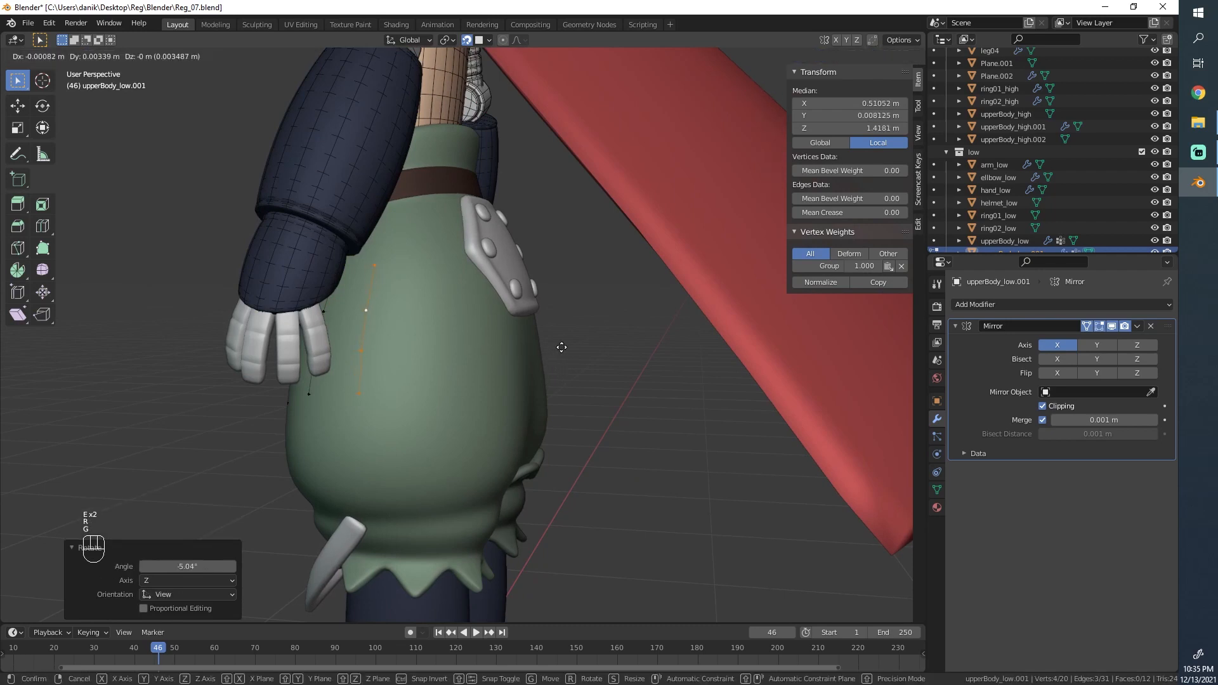
click(560, 338)
key(r)
click(536, 349)
Step: Extrude another column of faces along the hip's side toward the back and rotate it to match the pants
key(e)
click(559, 340)
key(r)
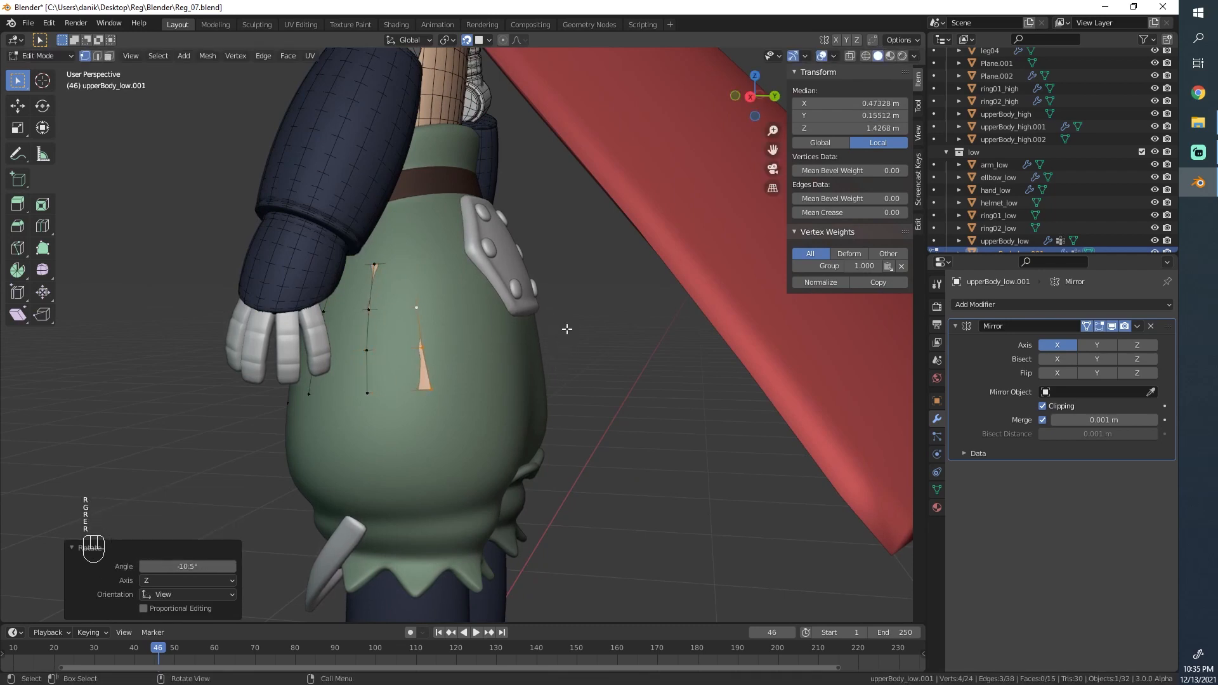
click(568, 343)
Step: Trackball-rotate the newest side column and move it slightly so it sits evenly spaced on the hip surface
scroll(462, 311, up, 2)
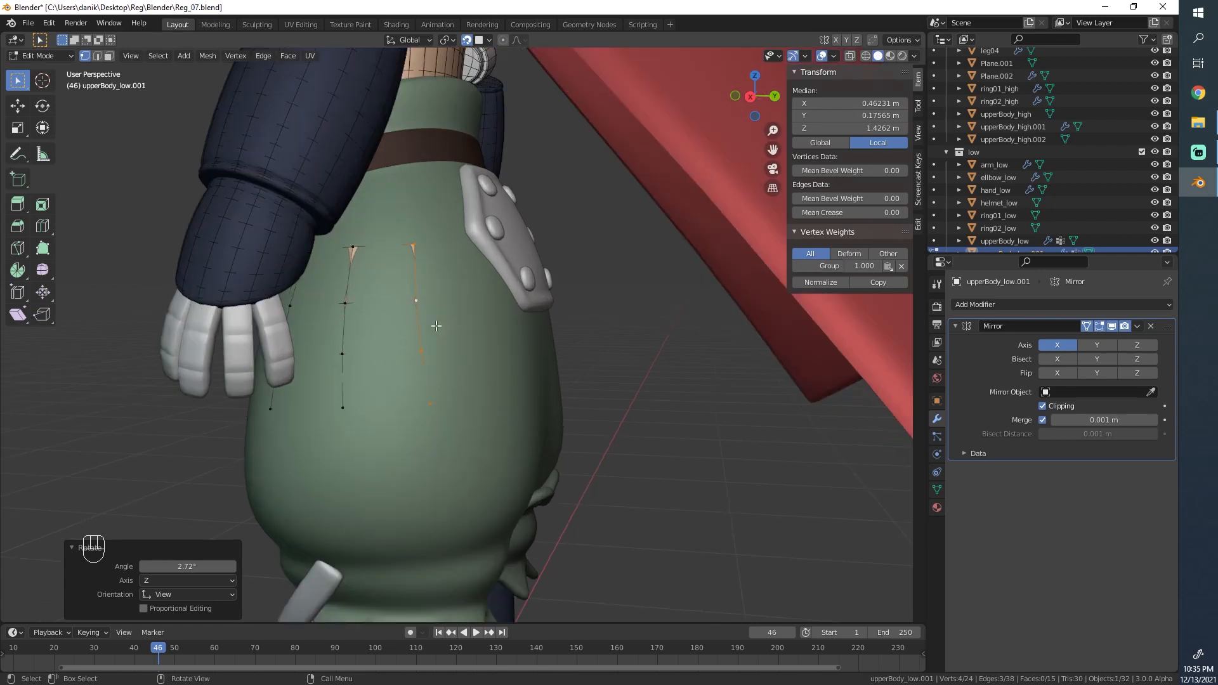
key(r)
key(r)
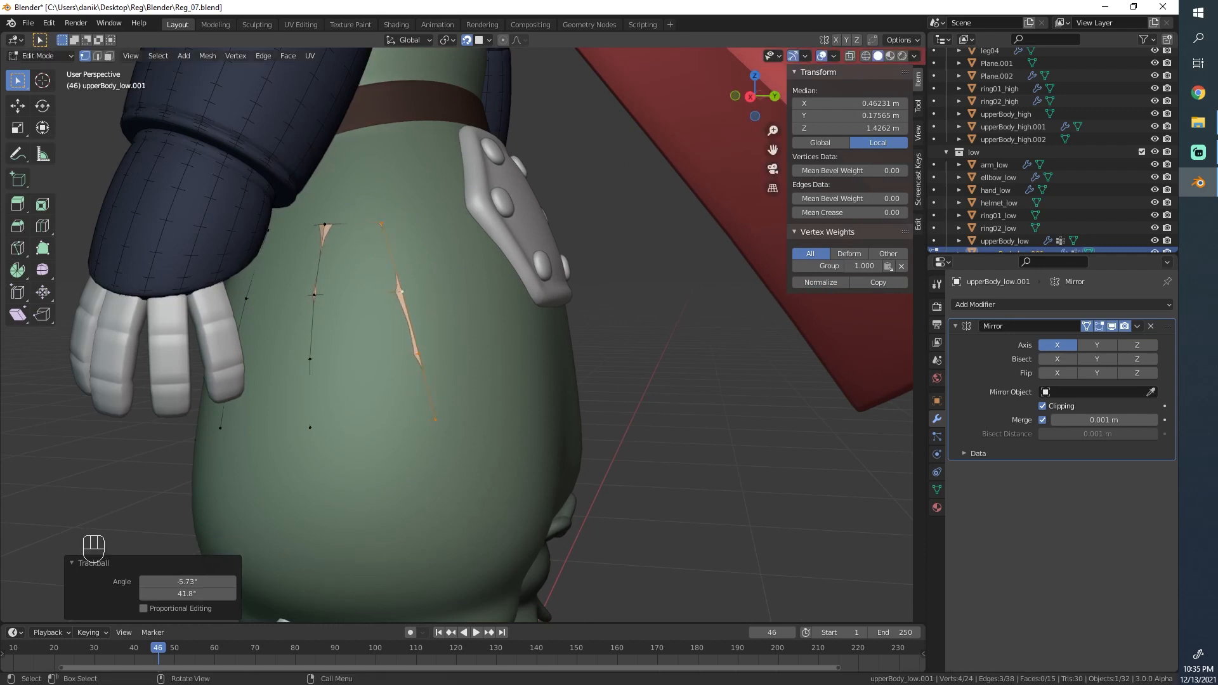
click(536, 334)
key(g)
click(537, 335)
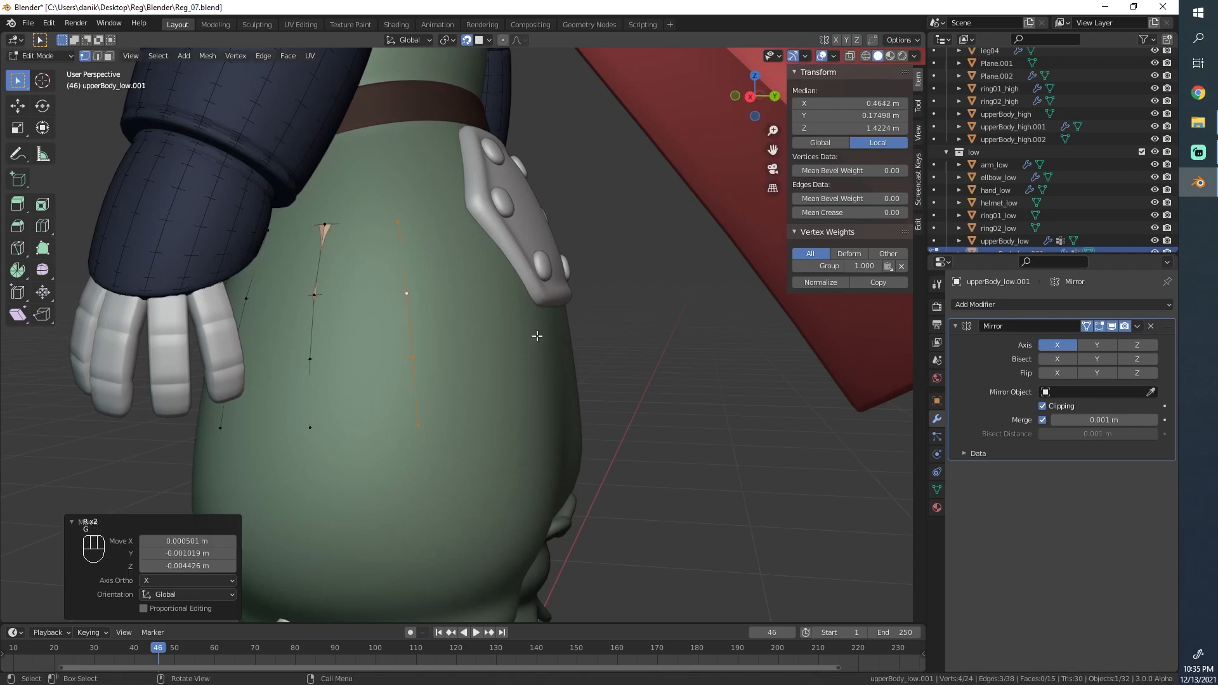
key(g)
click(536, 341)
Step: Extrude the side column toward the back by about -0.061 m in X and 0.131 m in Y
middle_drag(369, 241, 532, 298)
key(e)
click(503, 298)
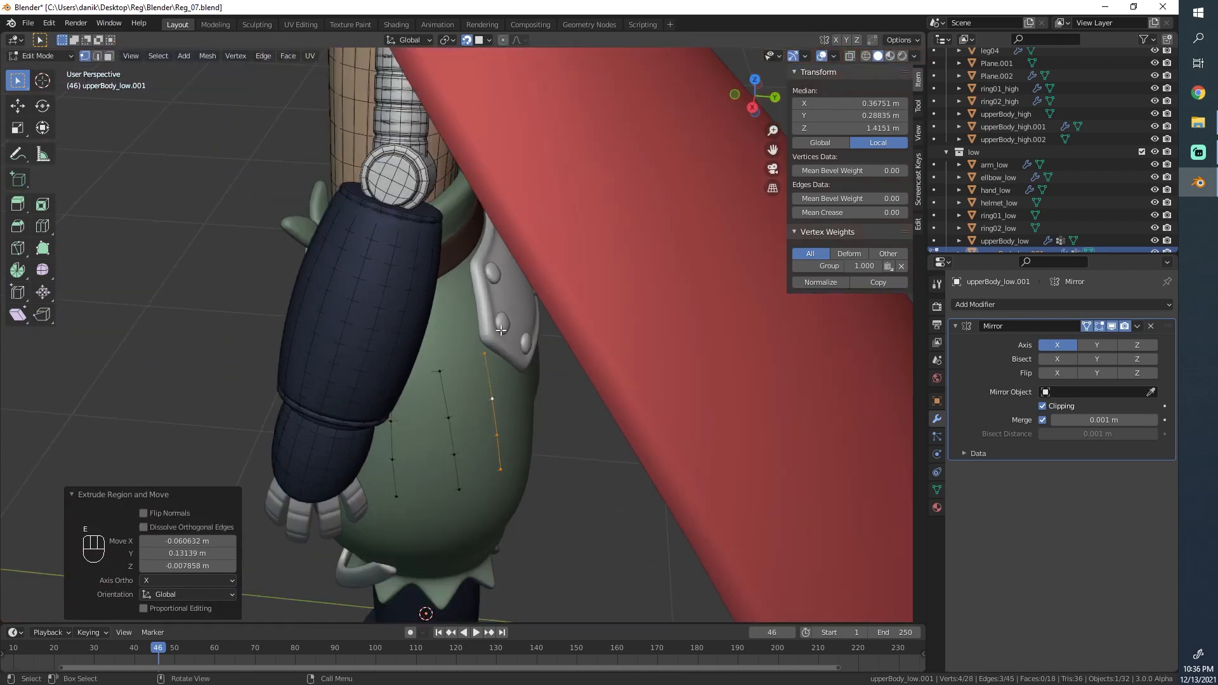
Step: Move the top vertices of the two rearmost columns upward beside the metal back plate
scroll(482, 326, up, 3)
click(482, 326)
key(g)
click(425, 330)
key(g)
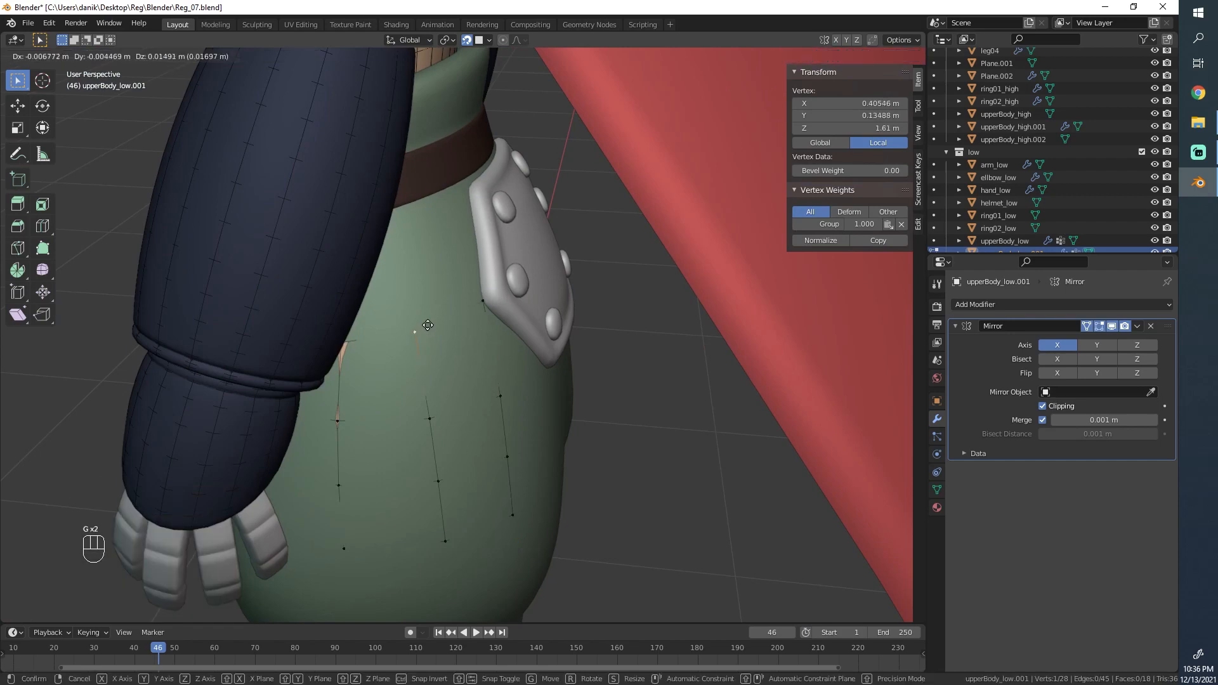
click(431, 327)
Step: Move the rearmost column's lower three vertices across the buttock, placing the upper one just under the back plate's lower corner
middle_drag(474, 329, 438, 207)
scroll(489, 239, up, 2)
middle_drag(520, 251, 454, 271)
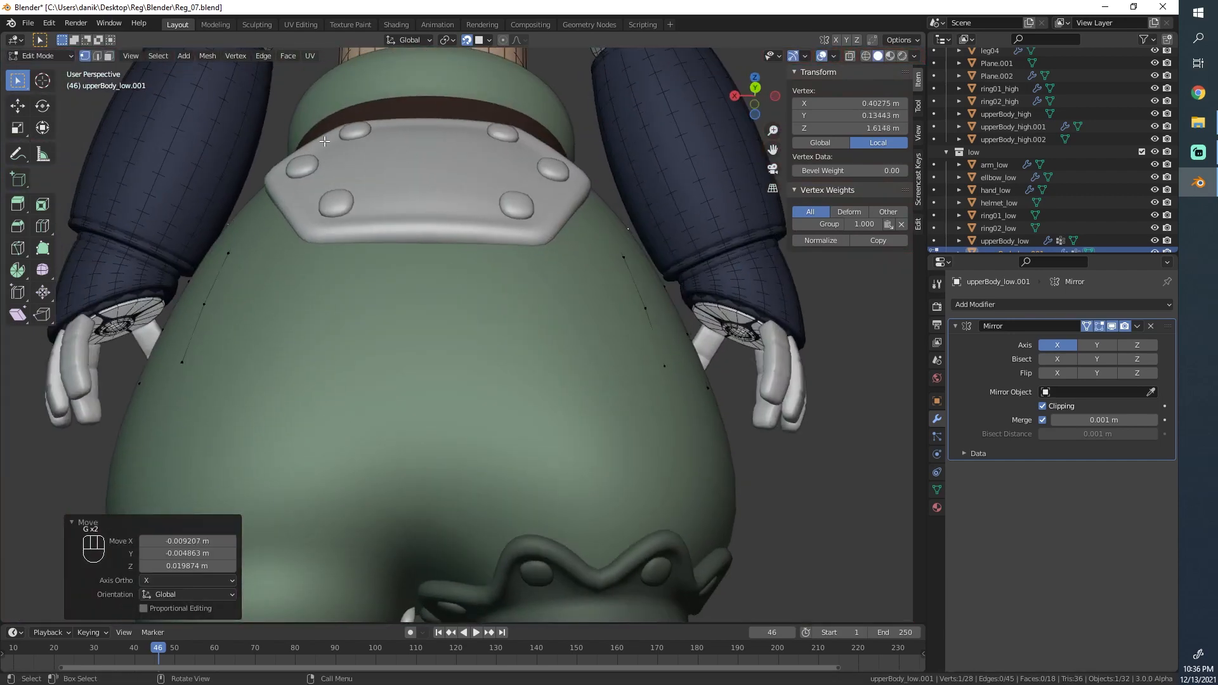
middle_drag(289, 152, 328, 213)
click(275, 270)
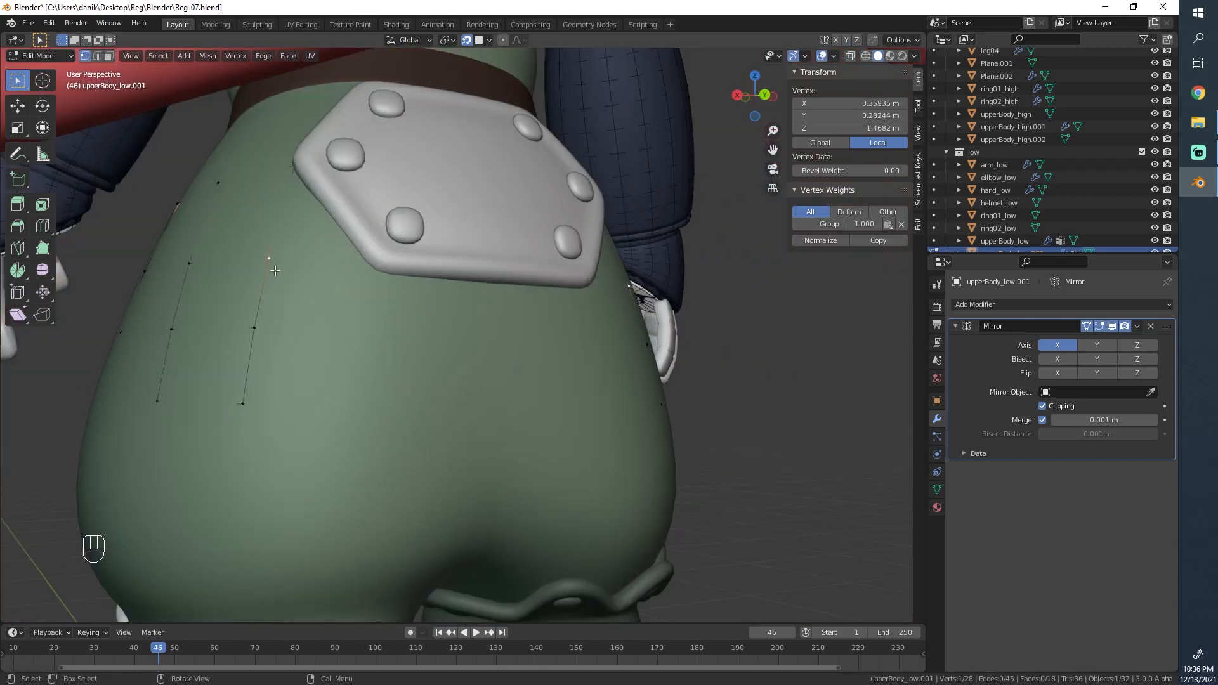
click(256, 338)
shift+click(243, 402)
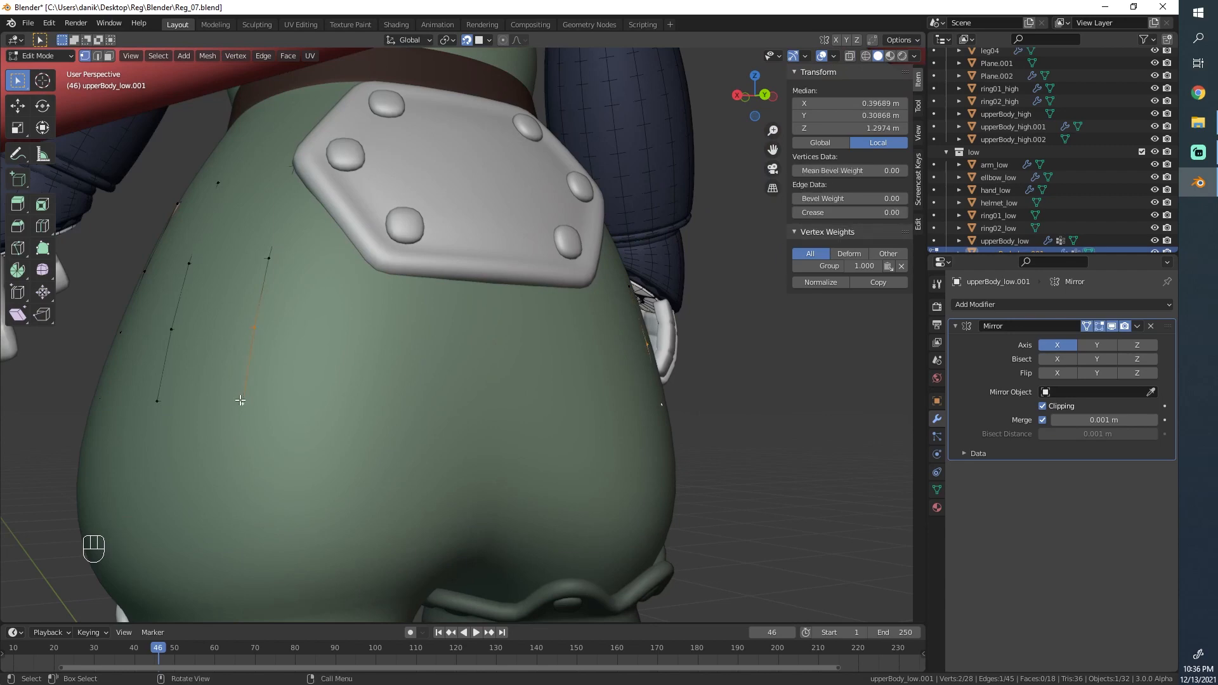
key(g)
click(356, 409)
click(269, 269)
key(g)
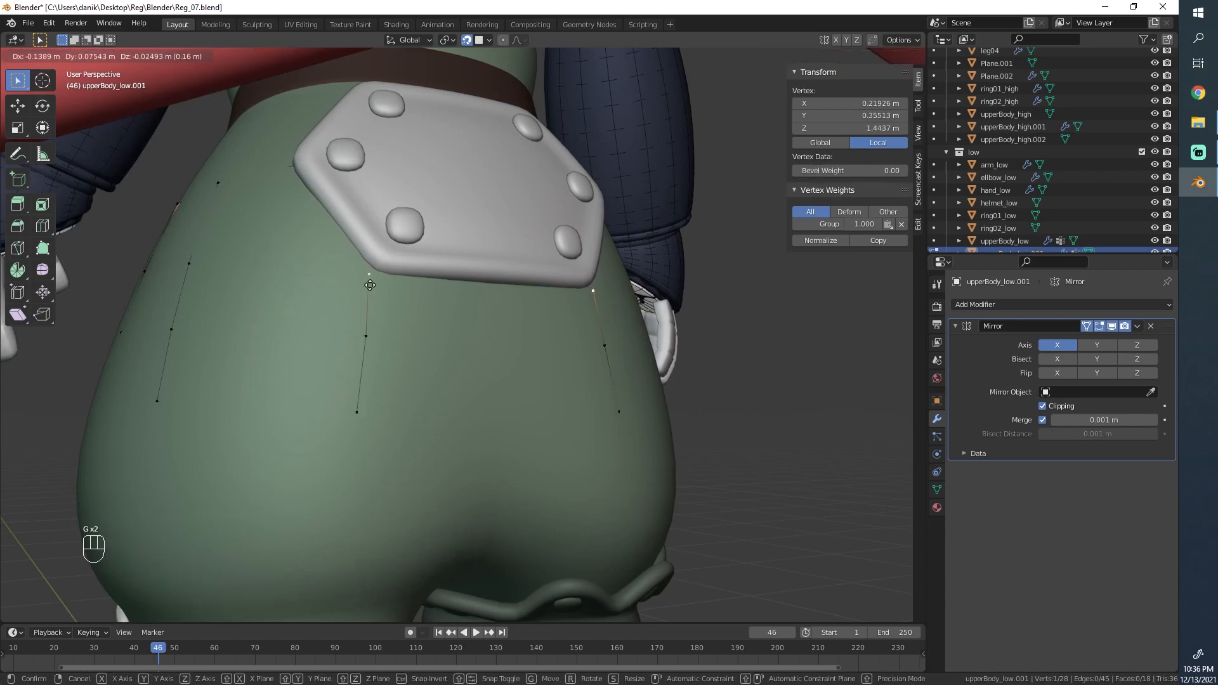
click(371, 284)
Step: Add a centred vertical loop cut through the wide faces between the two rearmost columns
mouse_move(372, 285)
middle_down()
mouse_move(476, 326)
mouse_move(559, 320)
middle_up()
key(z)
key(a)
scroll(475, 303, down, 2)
key(z)
middle_drag(642, 320, 550, 224)
middle_drag(464, 232, 430, 315)
key(ctrl+r)
click(438, 305)
right_click(439, 306)
click(443, 307)
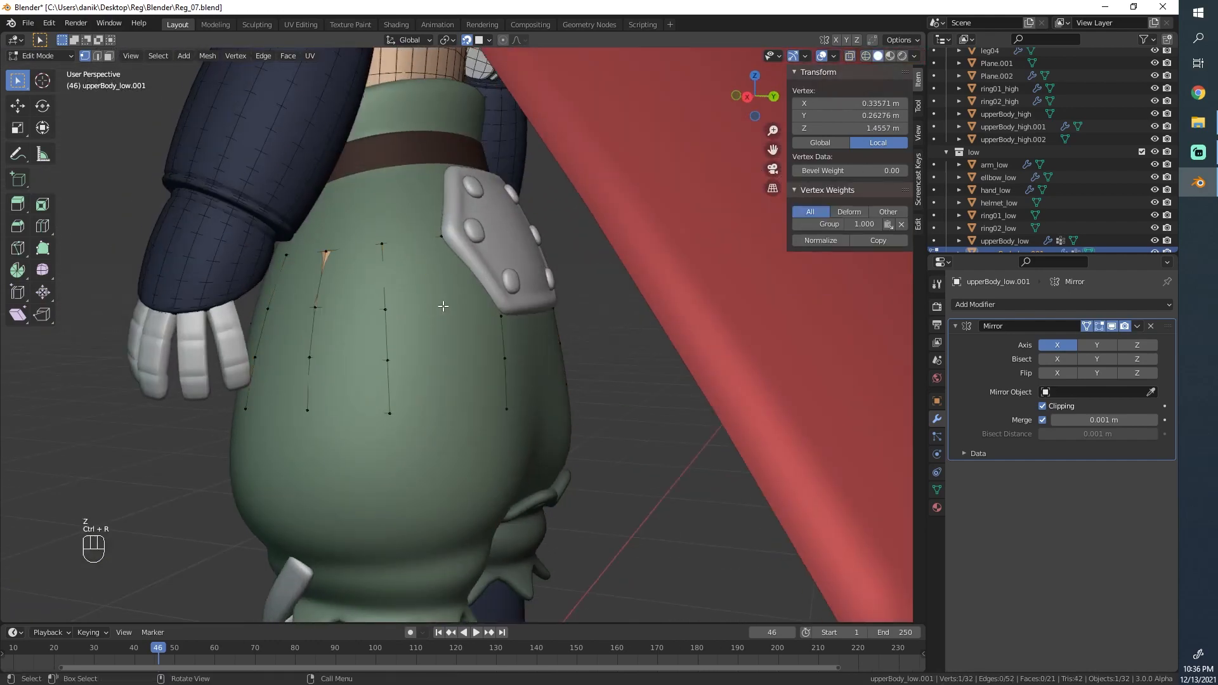
Step: Shift the new vertical loop slightly toward the back and adjust its top vertex beside the back plate
alt+click(437, 284)
key(g)
click(447, 289)
click(423, 241)
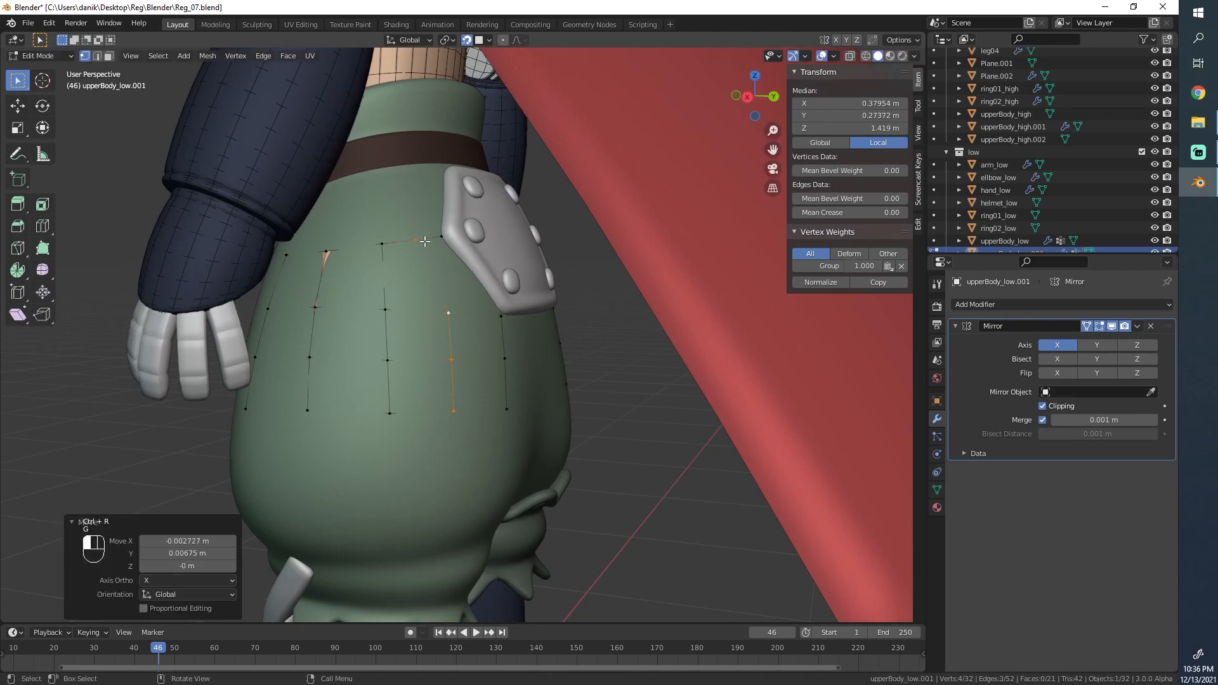
key(g)
click(424, 239)
Step: Move the top vertices of the two side columns ahead of the new loop toward the front
click(387, 244)
key(g)
click(380, 244)
click(333, 252)
click(323, 253)
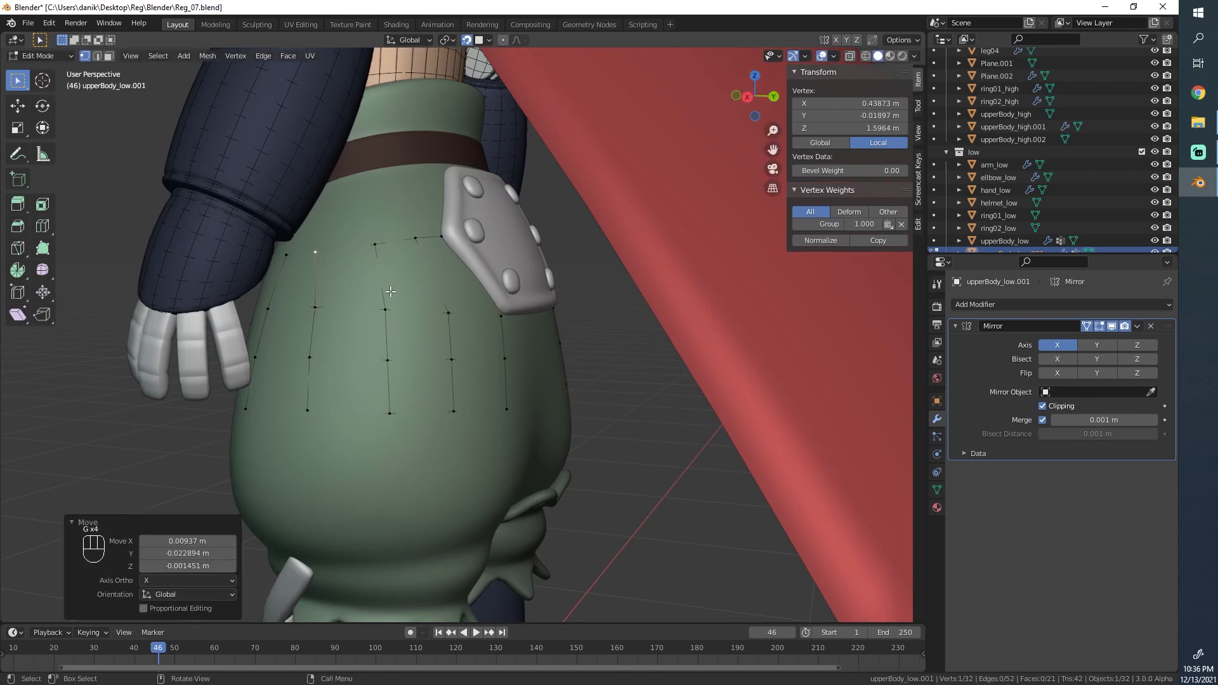
Step: Adjust the second-row vertices of the new loop and of the column in front of it to even the spacing
click(390, 292)
key(g)
click(378, 293)
click(440, 303)
key(g)
click(444, 304)
click(383, 301)
click(388, 301)
Step: Add a centred horizontal loop cut between the top two rows and adjust a vertex of it near the back plate
key(ctrl+r)
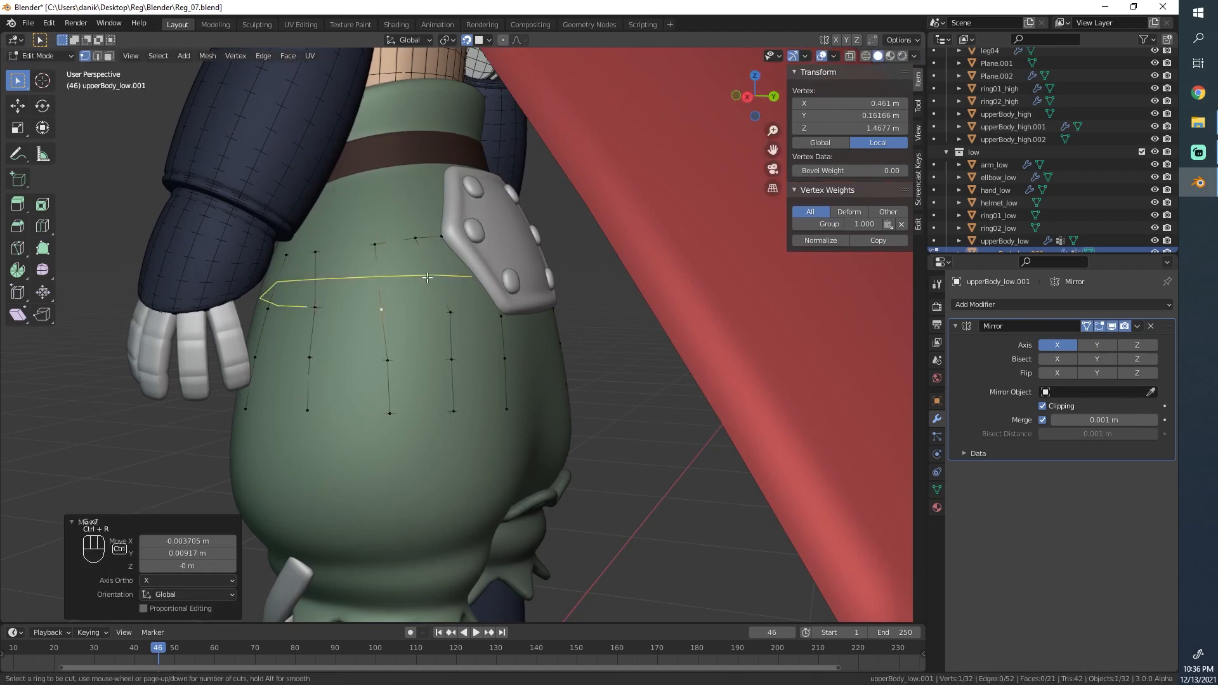
click(388, 290)
right_click(387, 291)
scroll(431, 291, down, 2)
scroll(473, 290, up, 3)
key(g)
right_click(473, 265)
key(g)
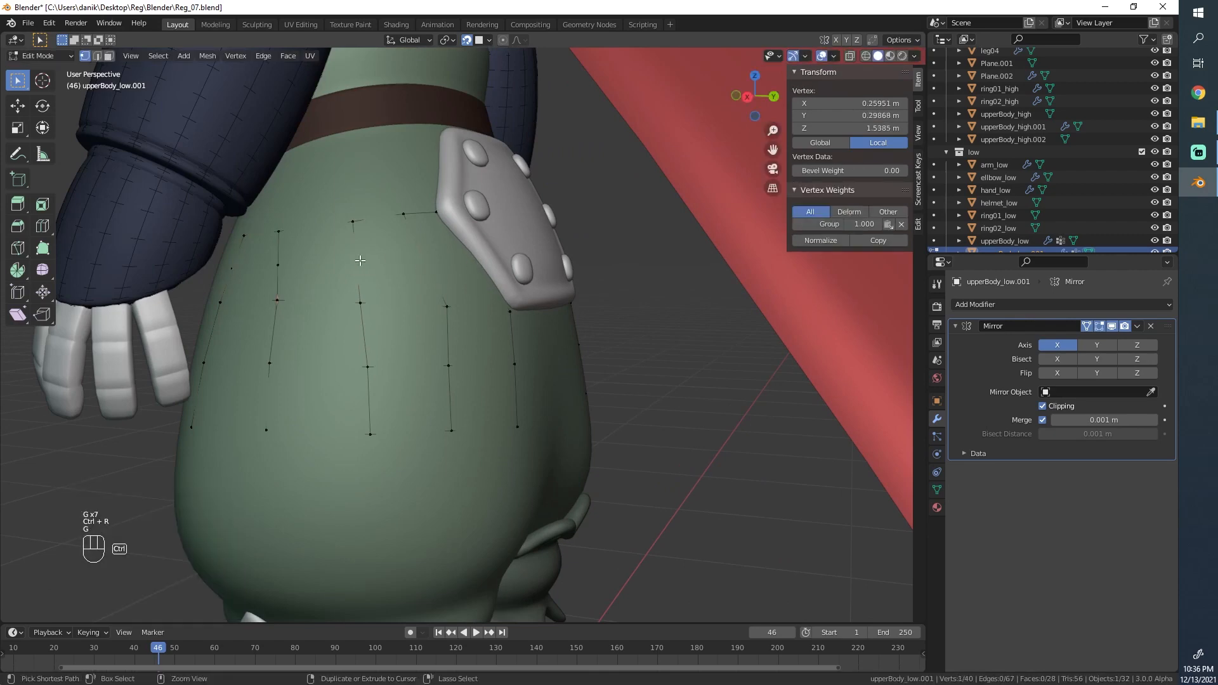
click(471, 266)
Step: Extrude the rearmost column's three vertices to the centre line at X 0 m on the back of the pants
mouse_move(471, 265)
middle_down()
mouse_move(380, 255)
mouse_move(482, 298)
mouse_move(472, 280)
middle_up()
key(alt+a)
scroll(421, 280, down, 4)
key(a)
key(alt+a)
scroll(482, 298, up, 4)
click(470, 278)
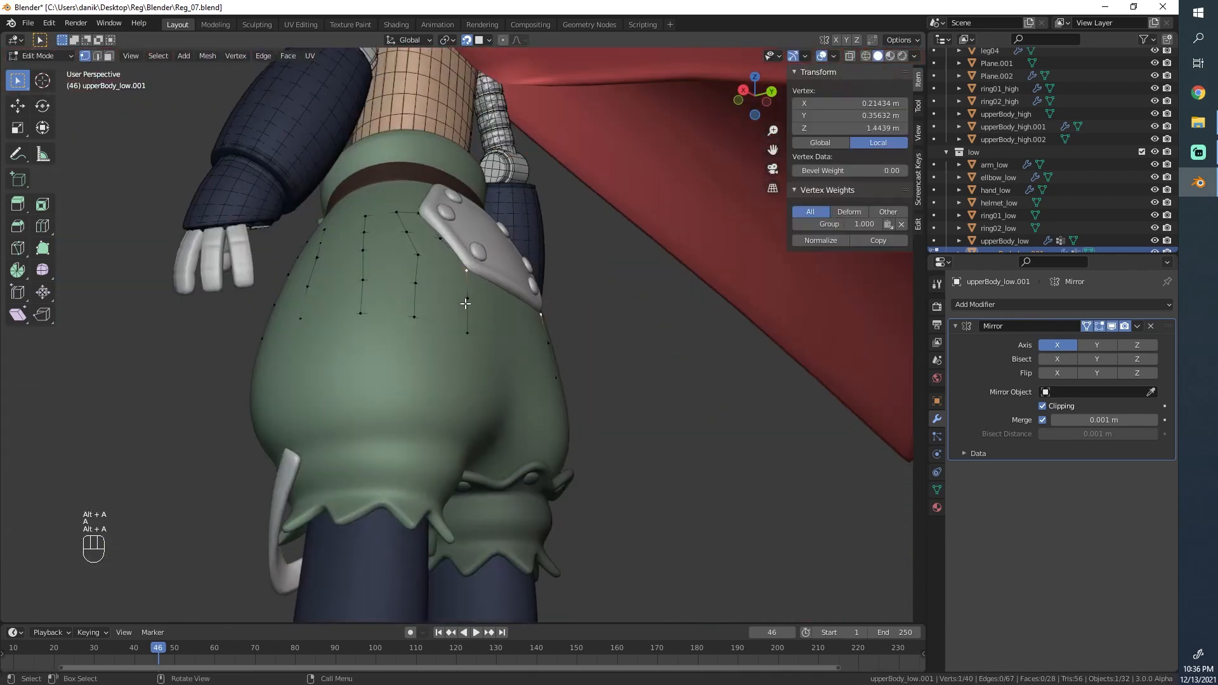
ctrl+click(461, 333)
middle_drag(461, 333, 484, 287)
key(e)
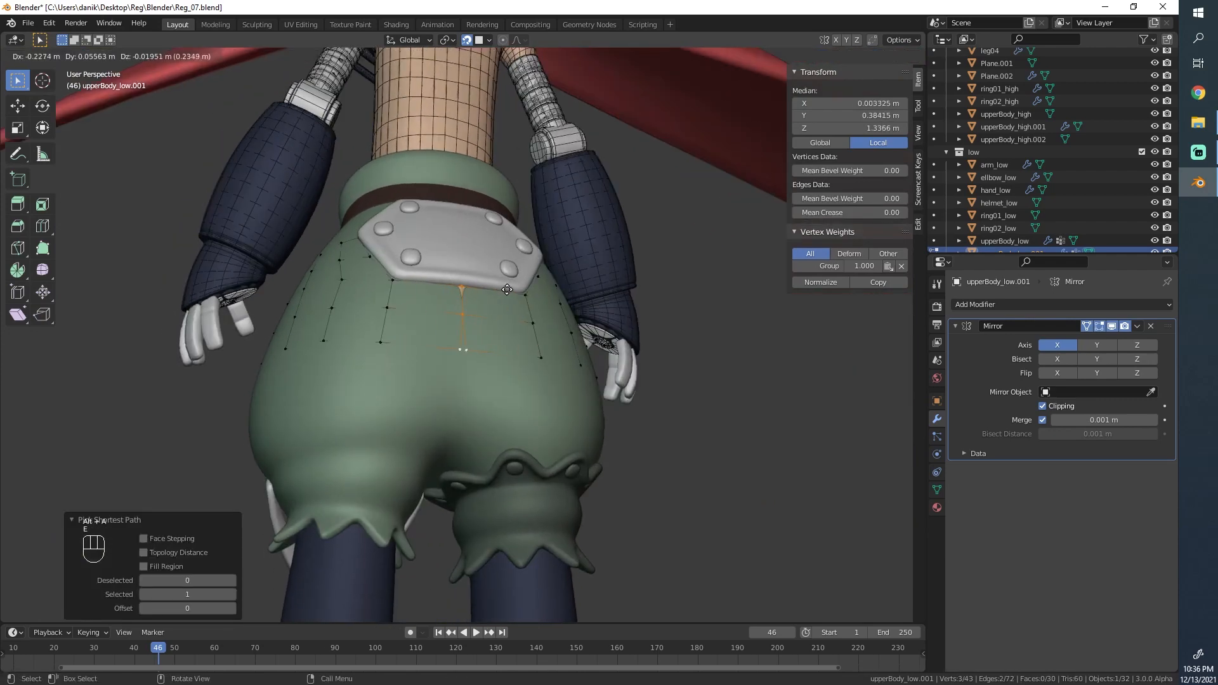
click(512, 290)
key(g)
click(447, 308)
Step: Add a centred vertical loop cut between the rearmost column and the back centre line and snap it onto the surface
key(ctrl+r)
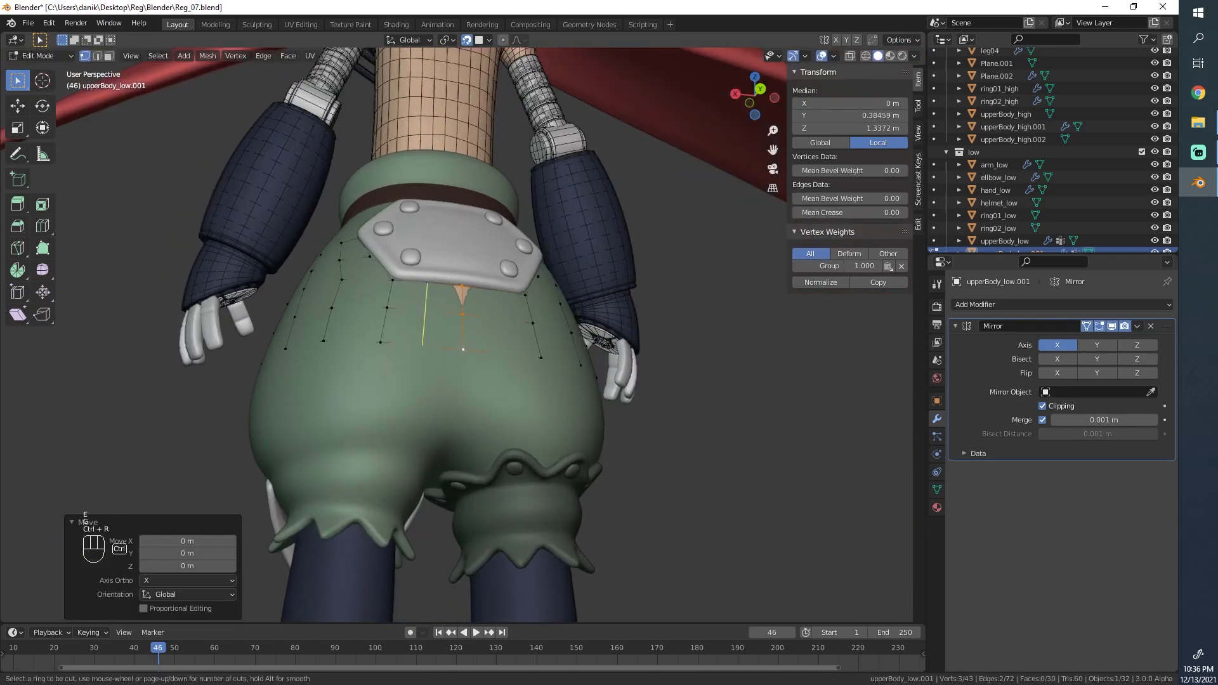
click(438, 305)
right_click(437, 305)
key(g)
click(435, 303)
Step: Extrude the top edges along the hip's side upward toward the belt by about 0.133 m in Z
middle_drag(406, 289, 533, 389)
key(alt+a)
scroll(481, 307, down, 2)
scroll(476, 286, up, 3)
click(519, 375)
ctrl+click(393, 392)
key(e)
click(512, 335)
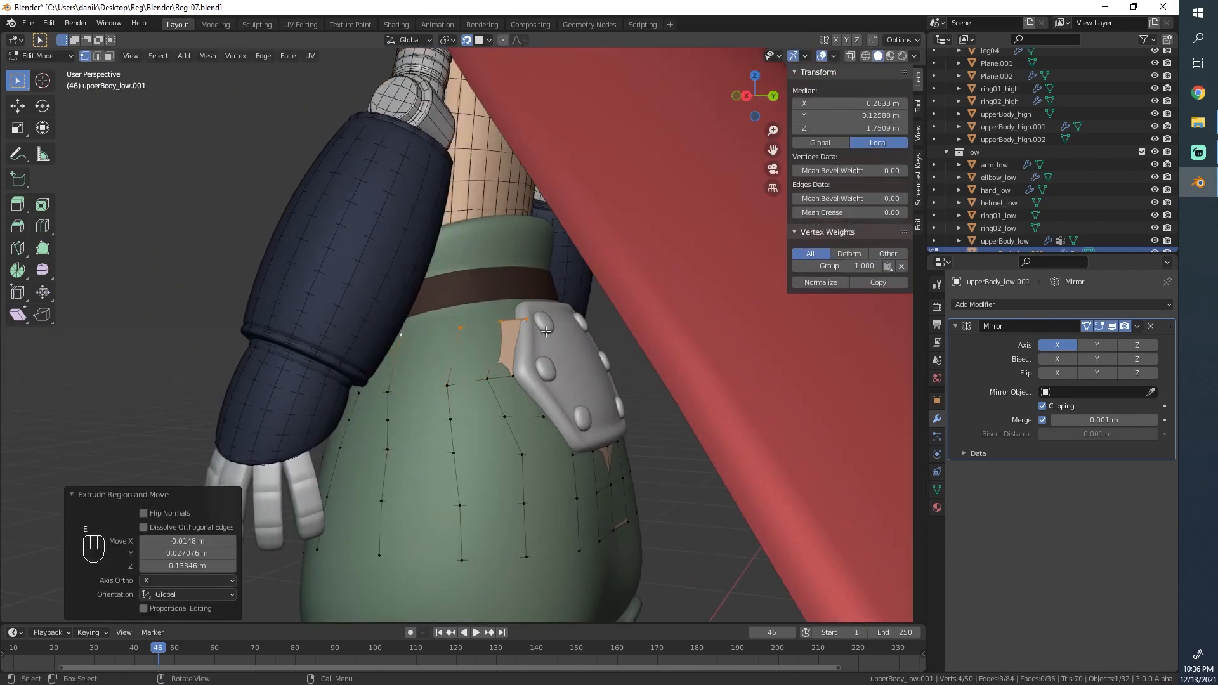
Step: Move and rotate the newly extruded top vertices on the hip's side so they follow the belt's lower edge
mouse_move(512, 335)
middle_down()
mouse_move(506, 296)
mouse_move(499, 310)
mouse_move(518, 317)
mouse_move(466, 333)
mouse_move(444, 317)
mouse_move(474, 336)
middle_up()
key(g)
click(499, 304)
click(431, 298)
shift+click(484, 290)
shift+click(508, 288)
key(g)
click(504, 345)
key(r)
click(495, 349)
key(g)
Step: Add a centred horizontal loop cut through the new hip row and snap it onto the pants surface
key(a)
key(z)
click(351, 316)
scroll(465, 337, up, 2)
key(z)
click(695, 302)
key(ctrl+r)
click(399, 345)
right_click(406, 344)
key(g)
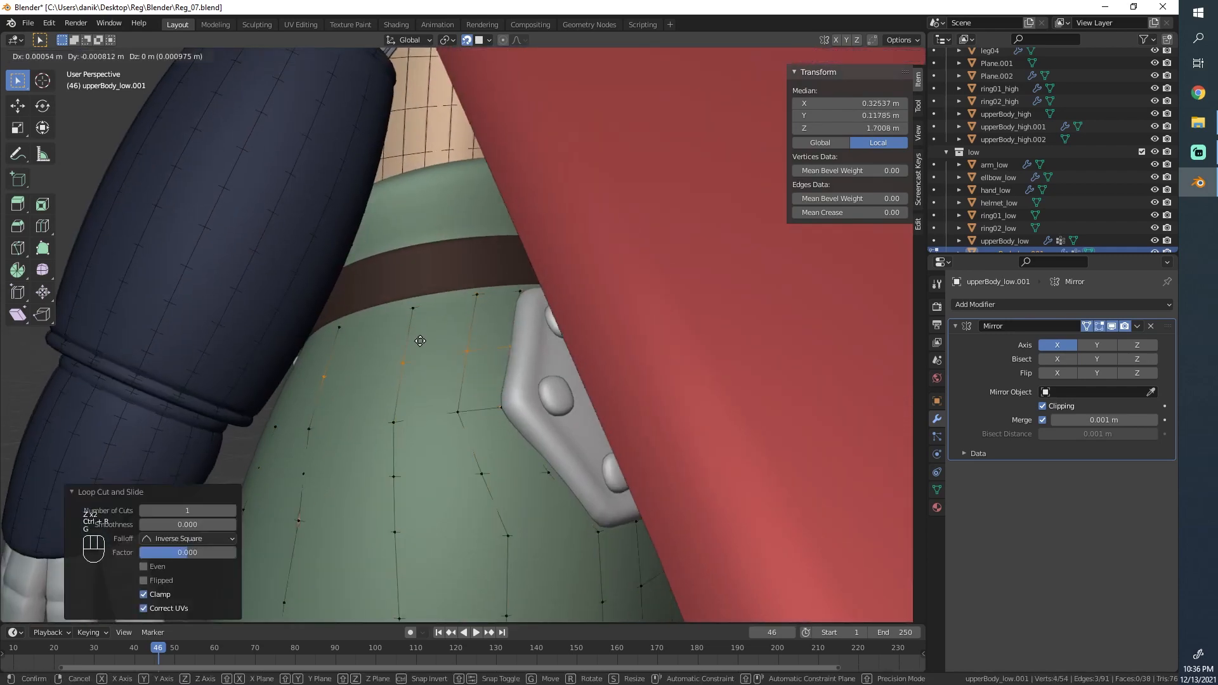
click(419, 339)
Step: Move and rotate the hip patch's top row of vertices so it sits closely beneath the belt
click(341, 327)
ctrl+click(519, 292)
key(g)
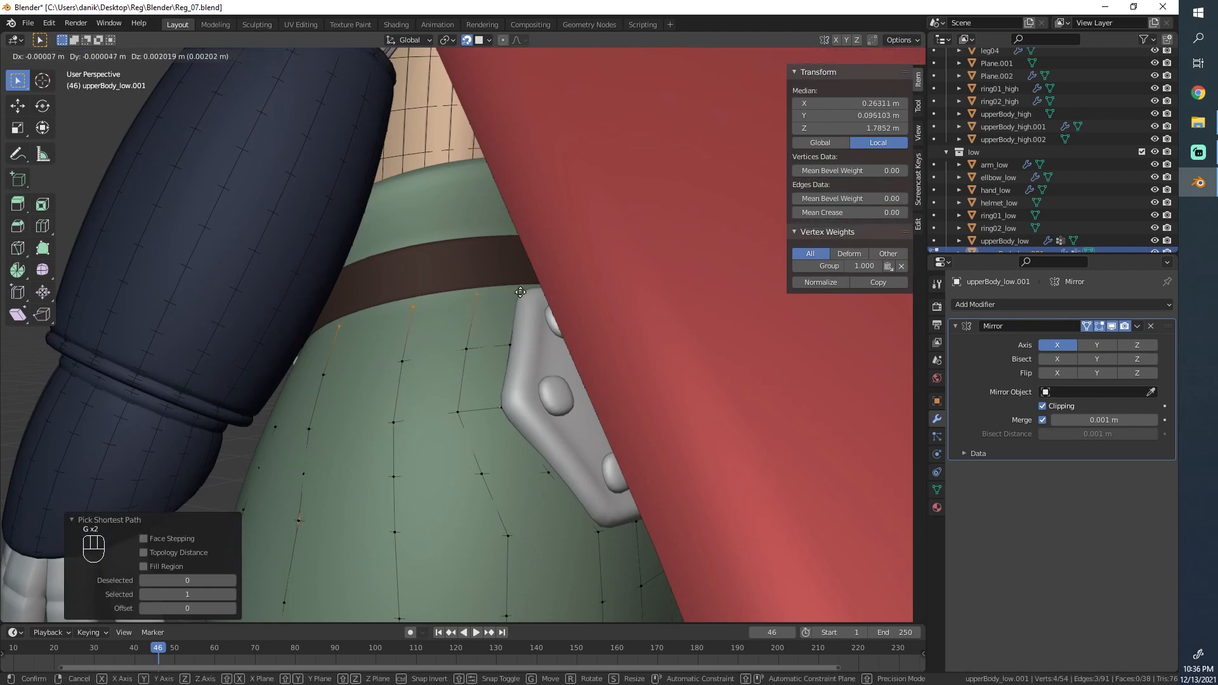
click(518, 288)
key(r)
click(517, 291)
scroll(259, 402, down, 3)
scroll(258, 403, down, 1)
click(80, 547)
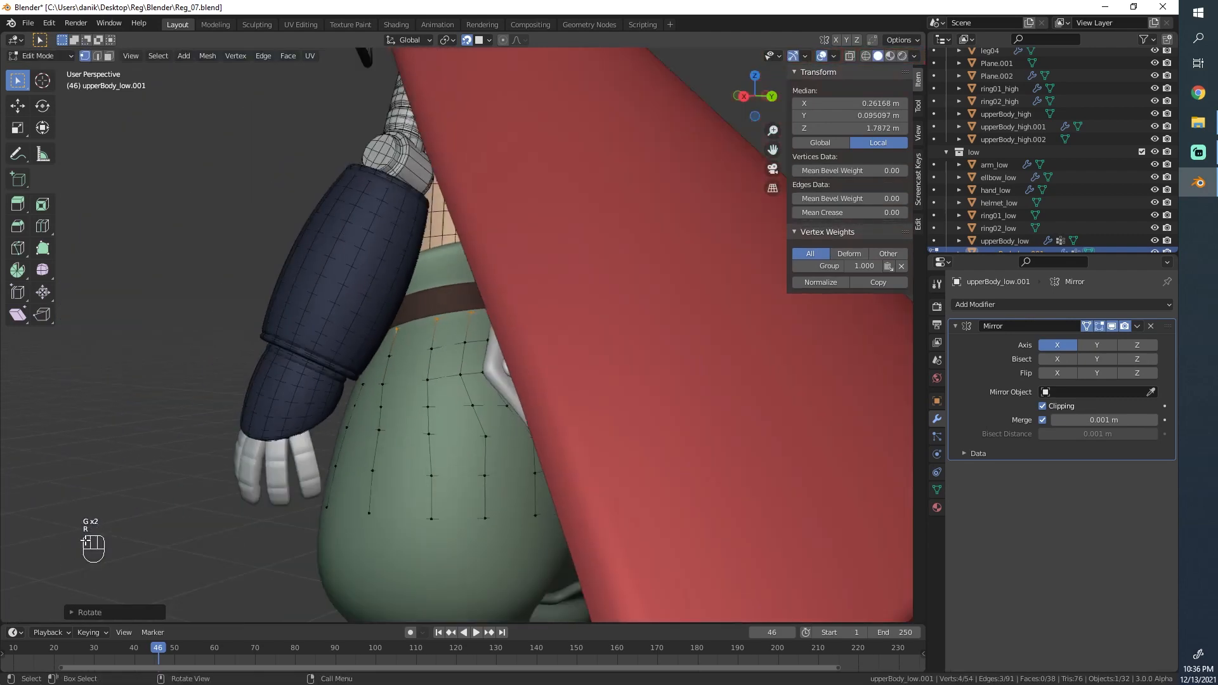
Step: Hide the badge and the two leaf ornaments detail01 and detail02 on the front of the belt
middle_drag(293, 371, 554, 372)
scroll(492, 406, up, 2)
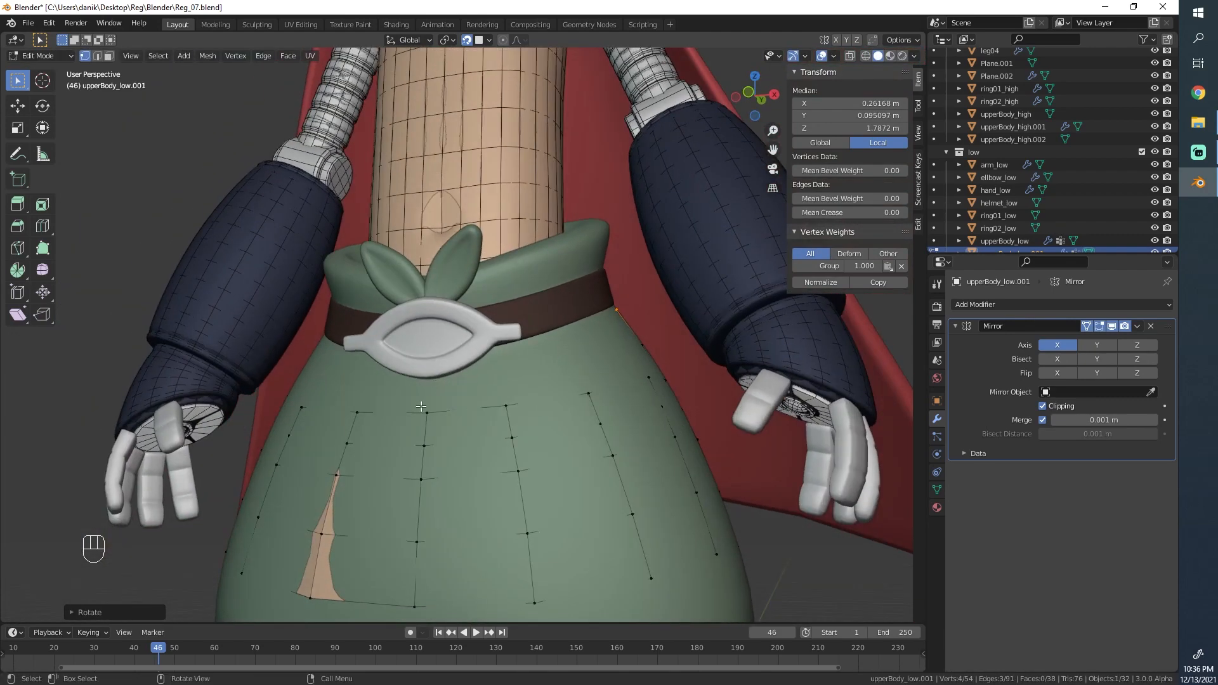
key(Tab)
click(466, 360)
scroll(466, 359, down, 4)
scroll(538, 353, up, 5)
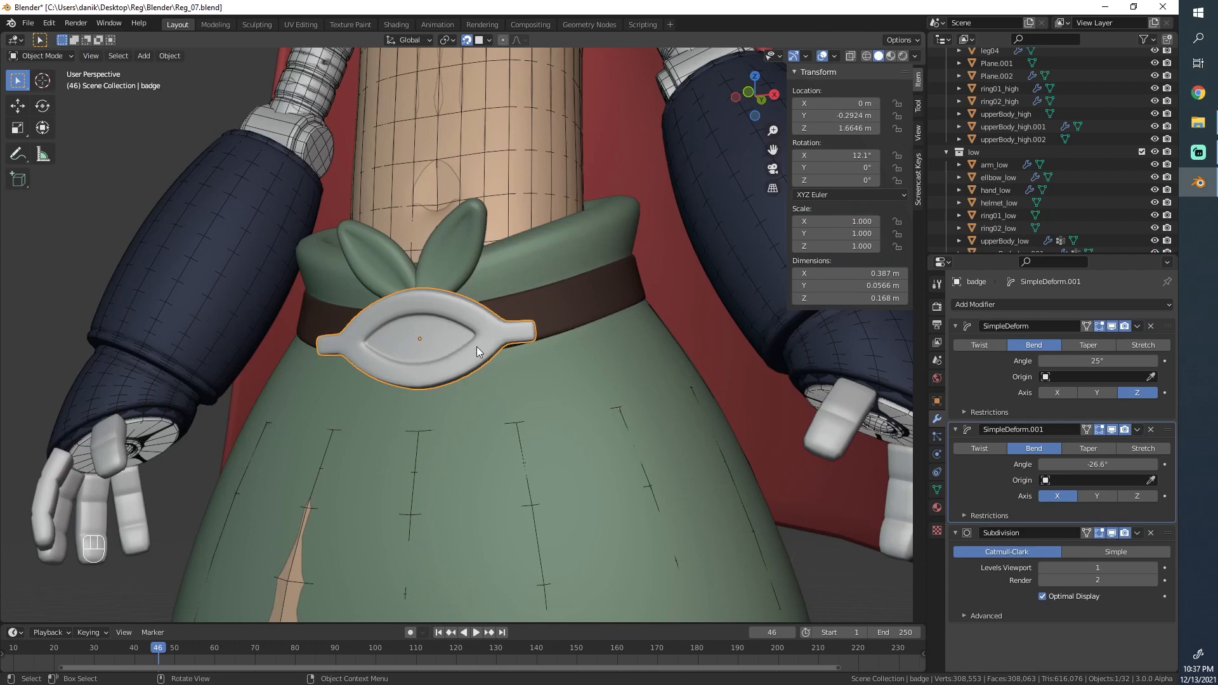
key(h)
click(462, 274)
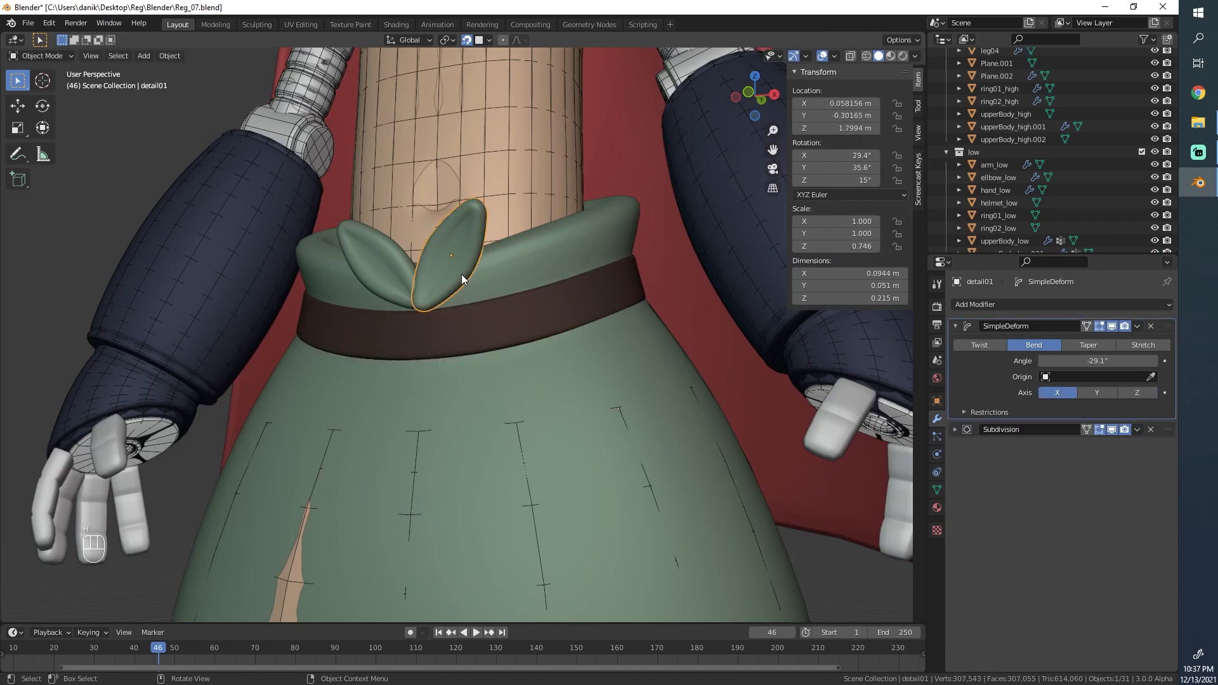
key(h)
click(388, 276)
key(h)
scroll(388, 276, down, 3)
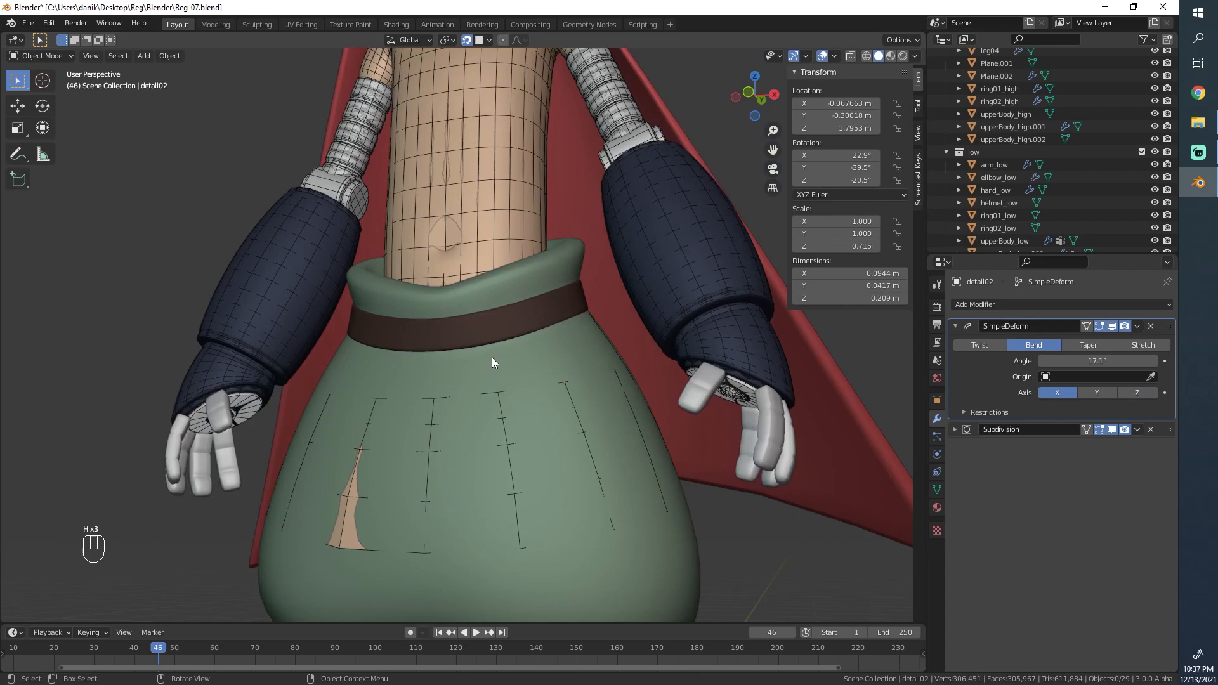
Step: Inspect the material slots of upperBody_low.001 and other low objects, and toggle the high collection's visibility off and on
click(499, 394)
click(937, 507)
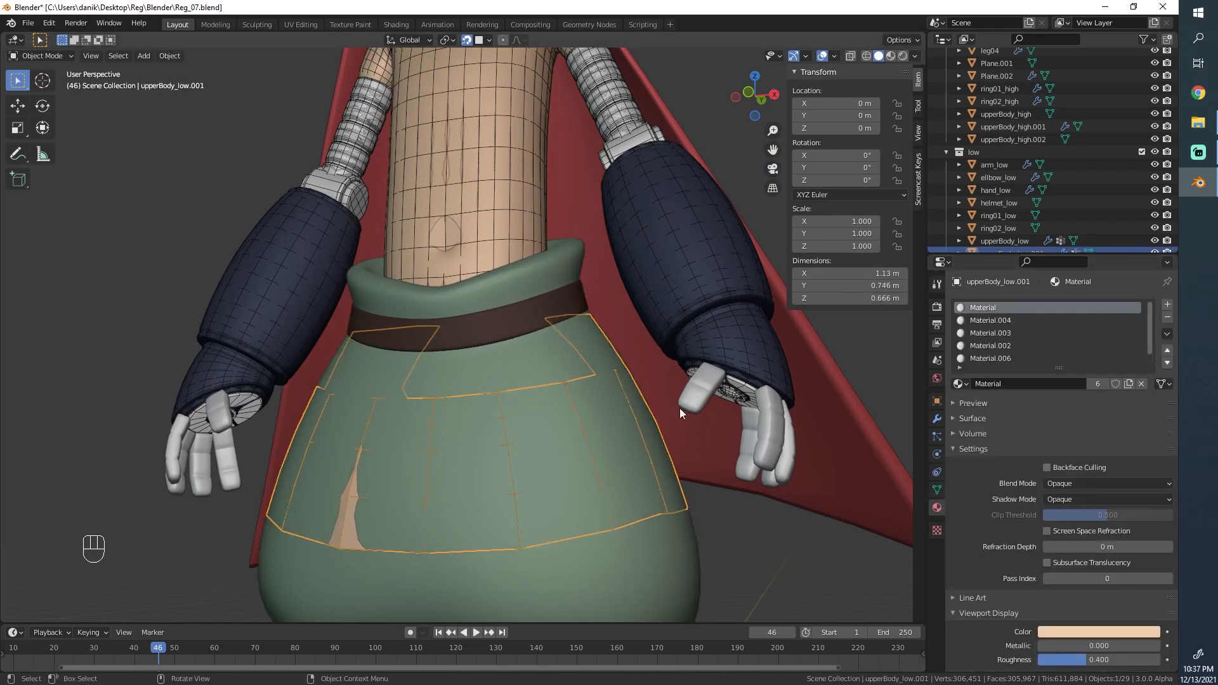
scroll(479, 463, down, 2)
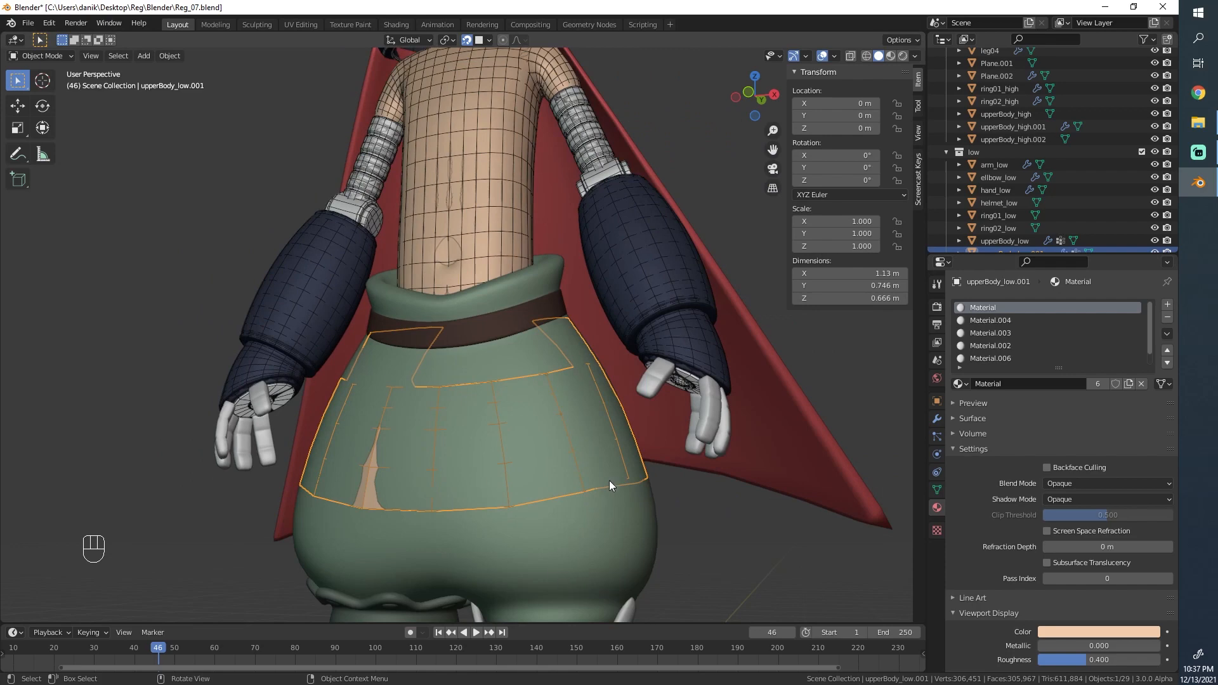
click(995, 176)
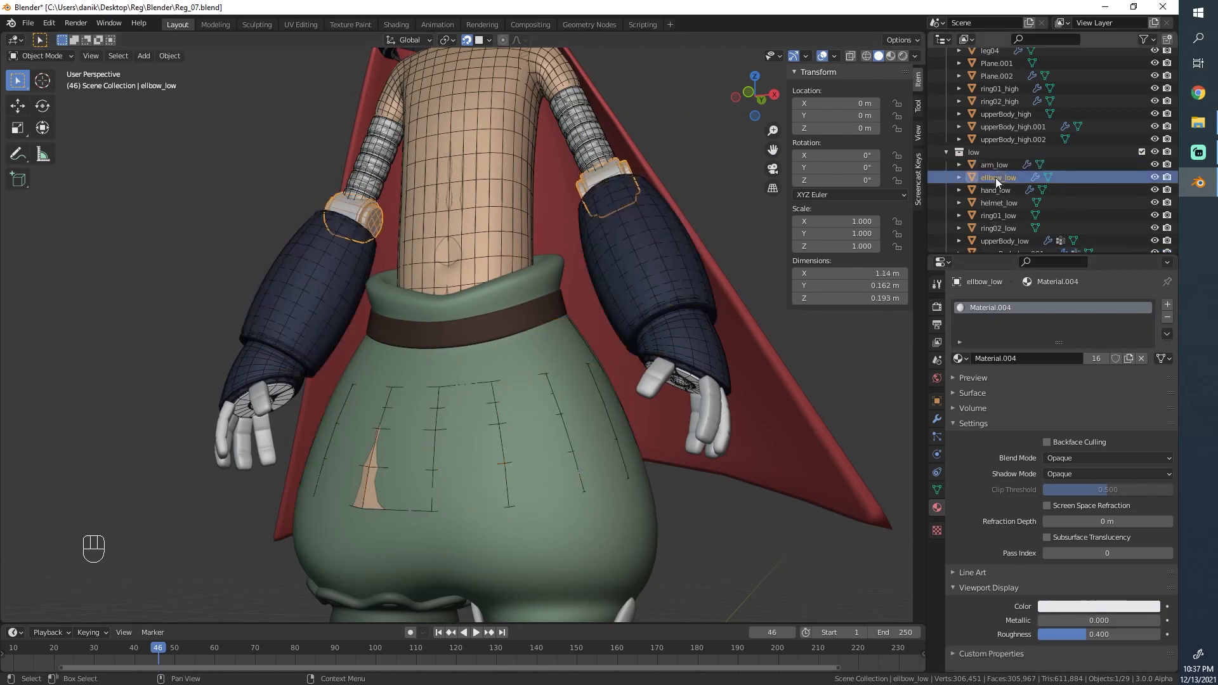
click(1001, 190)
click(1000, 203)
click(998, 215)
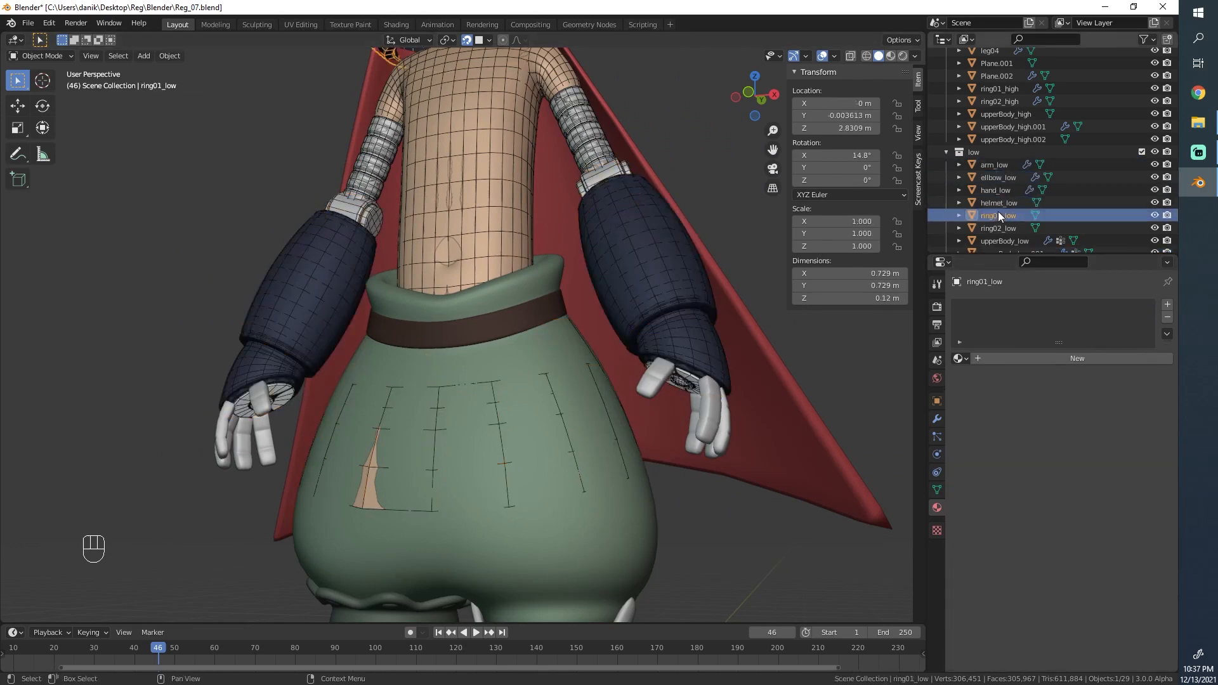
scroll(978, 135, up, 10)
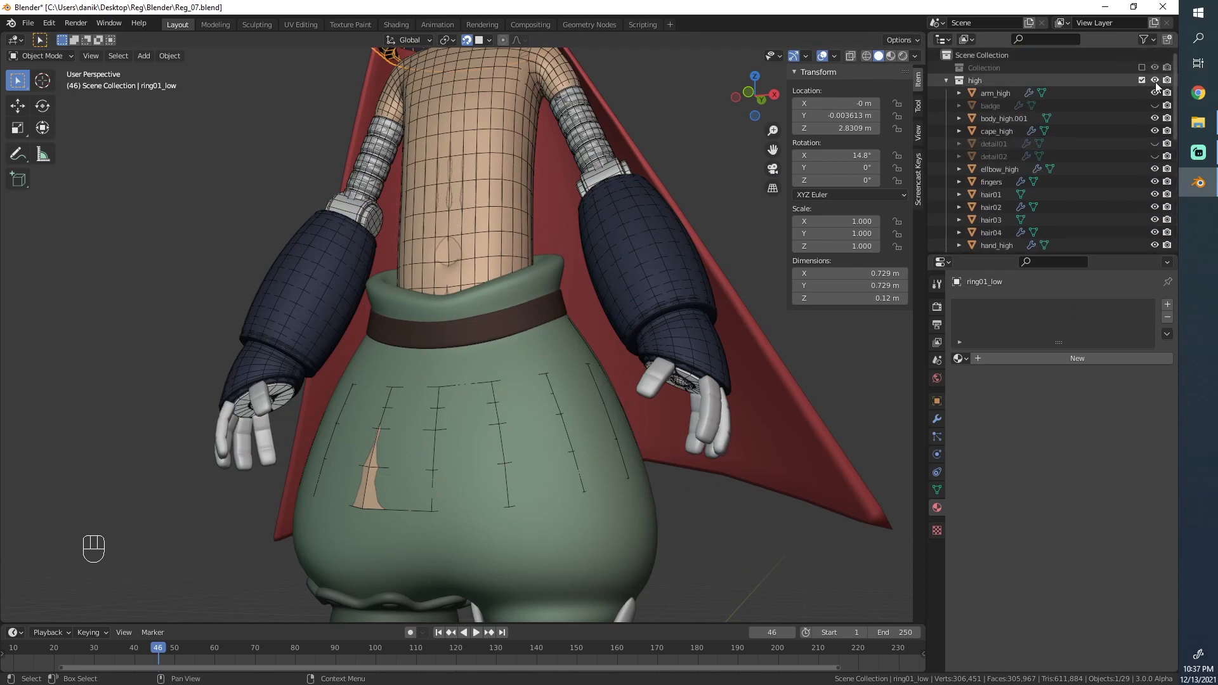
click(1154, 80)
click(1155, 82)
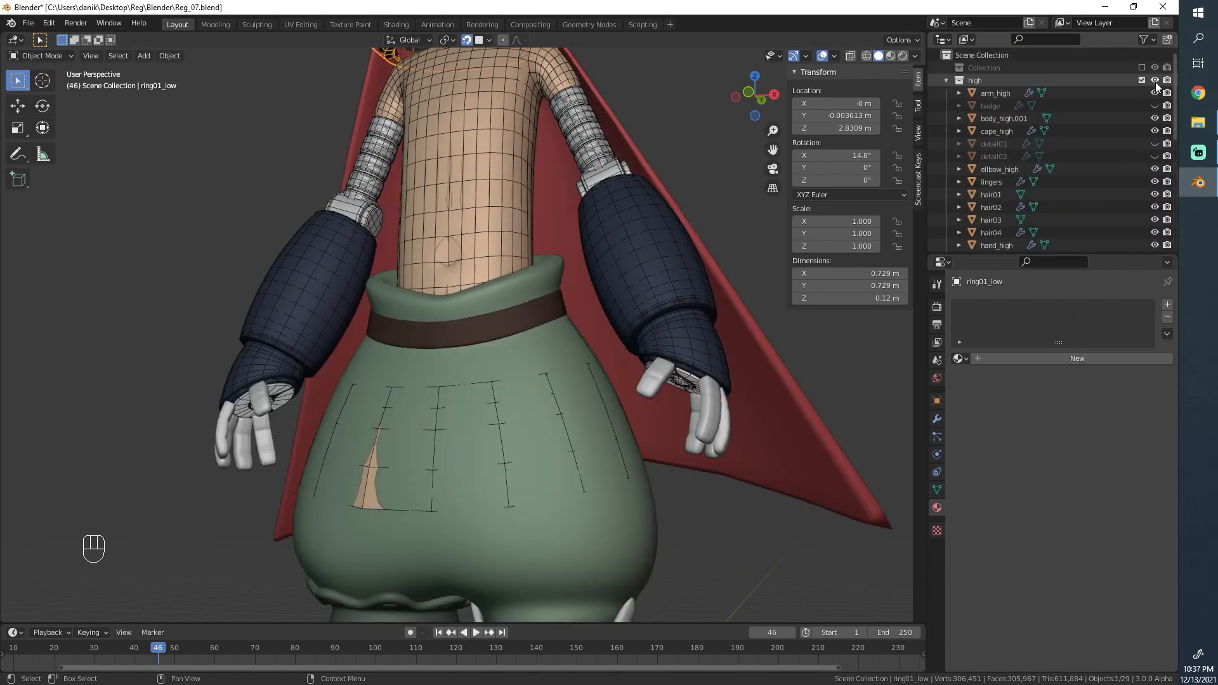
Step: Check in Edit Mode which material slot the green pants faces of body_high.001 use
click(581, 538)
key(Tab)
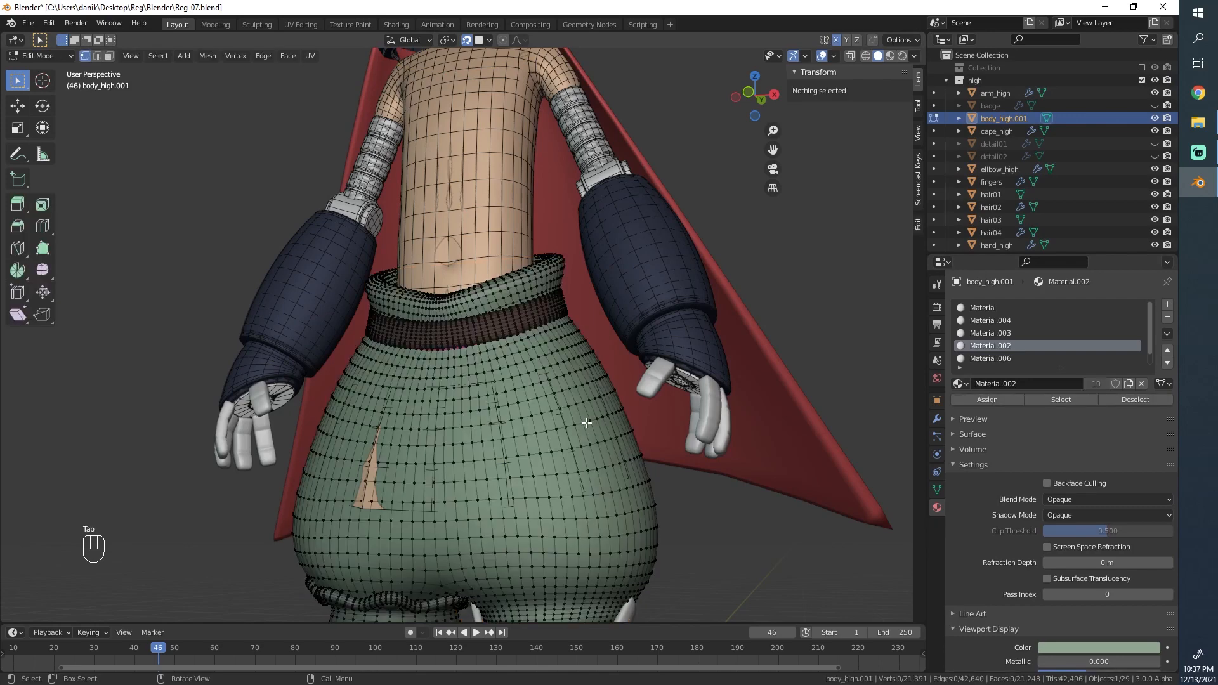
click(1071, 401)
key(Tab)
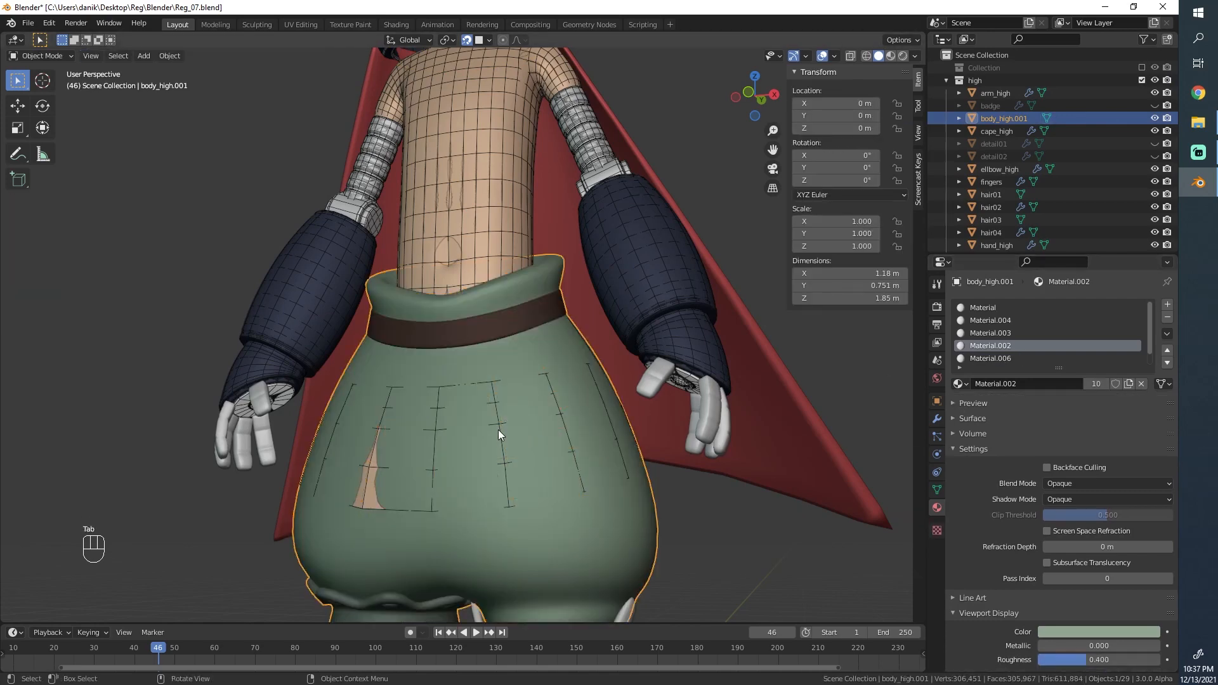
Step: Assign Material.002 to all faces of upperBody_low.001
click(500, 435)
click(1011, 345)
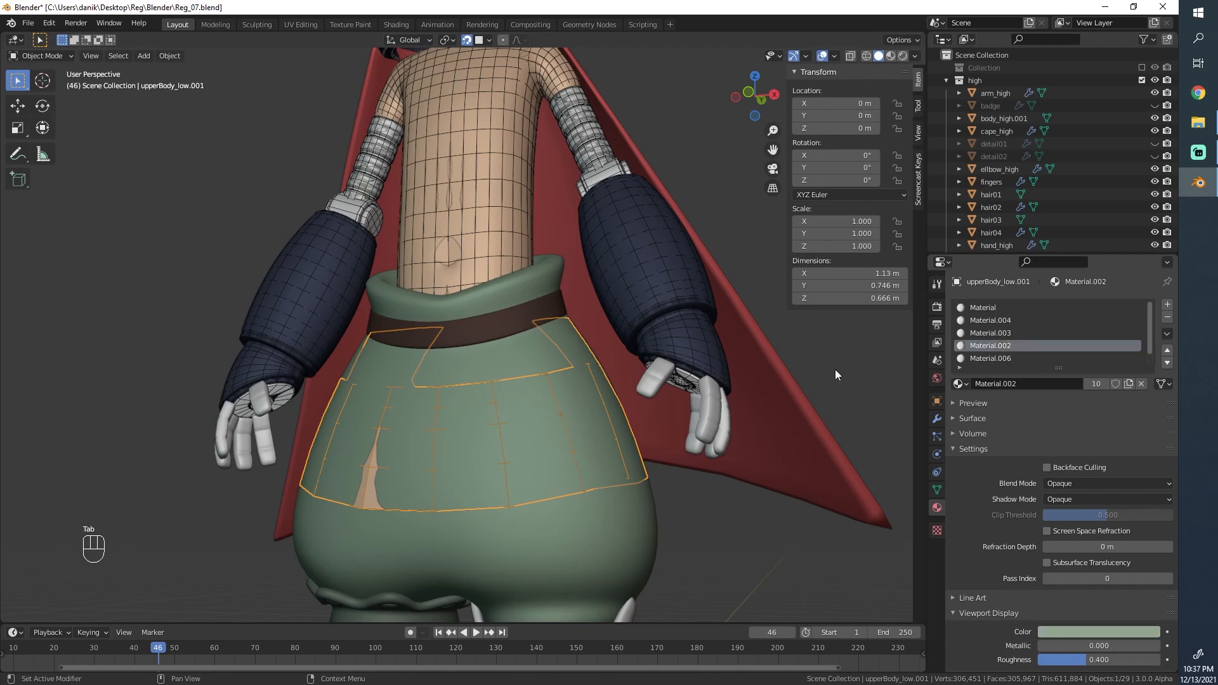
key(Tab)
key(a)
click(1000, 401)
key(Tab)
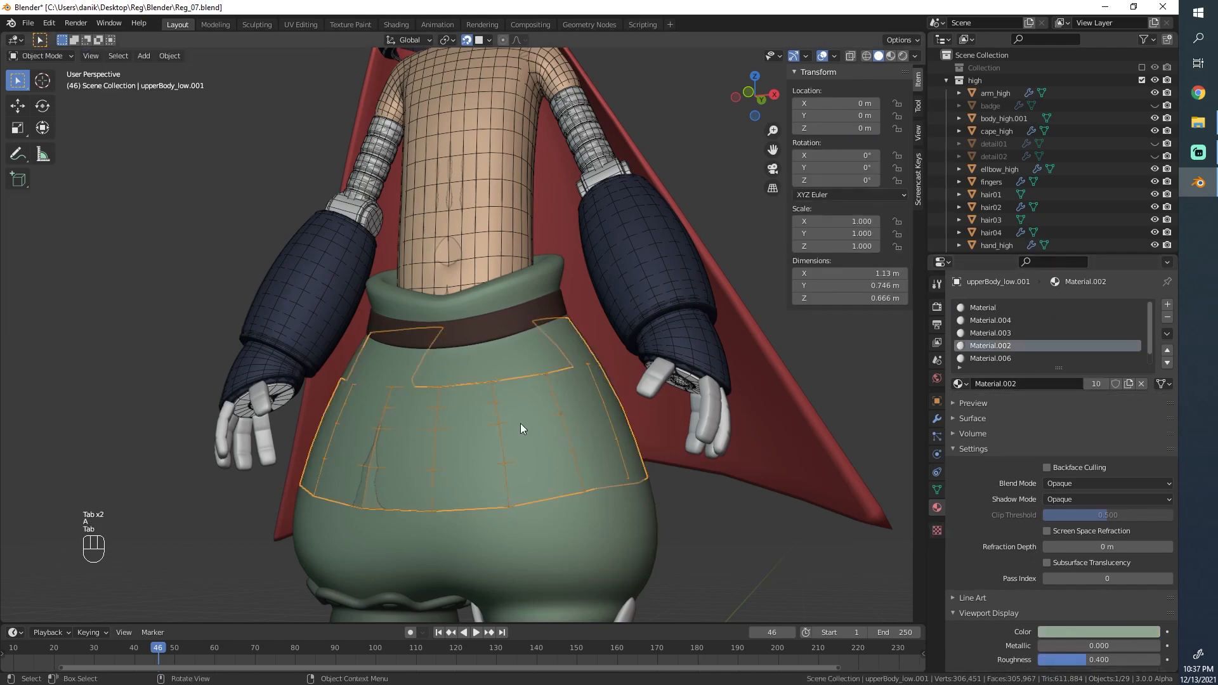
Step: Examine the whole low-poly pants patch against the high-poly mesh in wireframe and solid shading
key(z)
key(Tab)
scroll(443, 438, up, 1)
key(Tab)
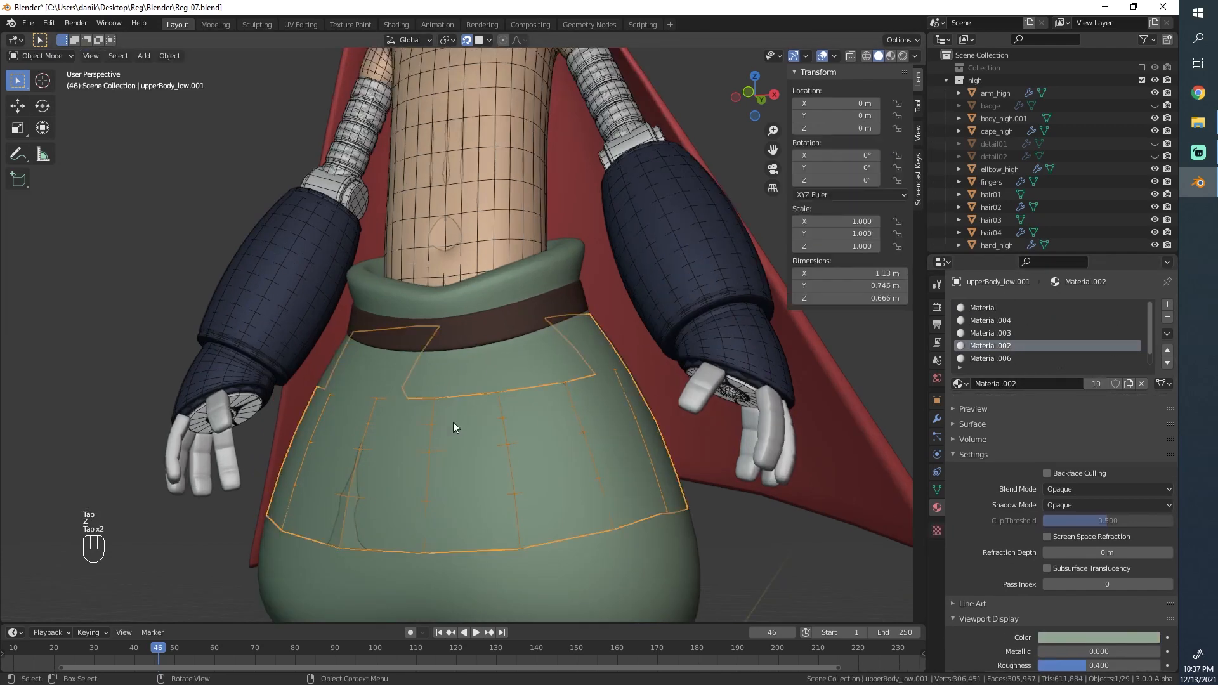
key(Tab)
key(a)
key(z)
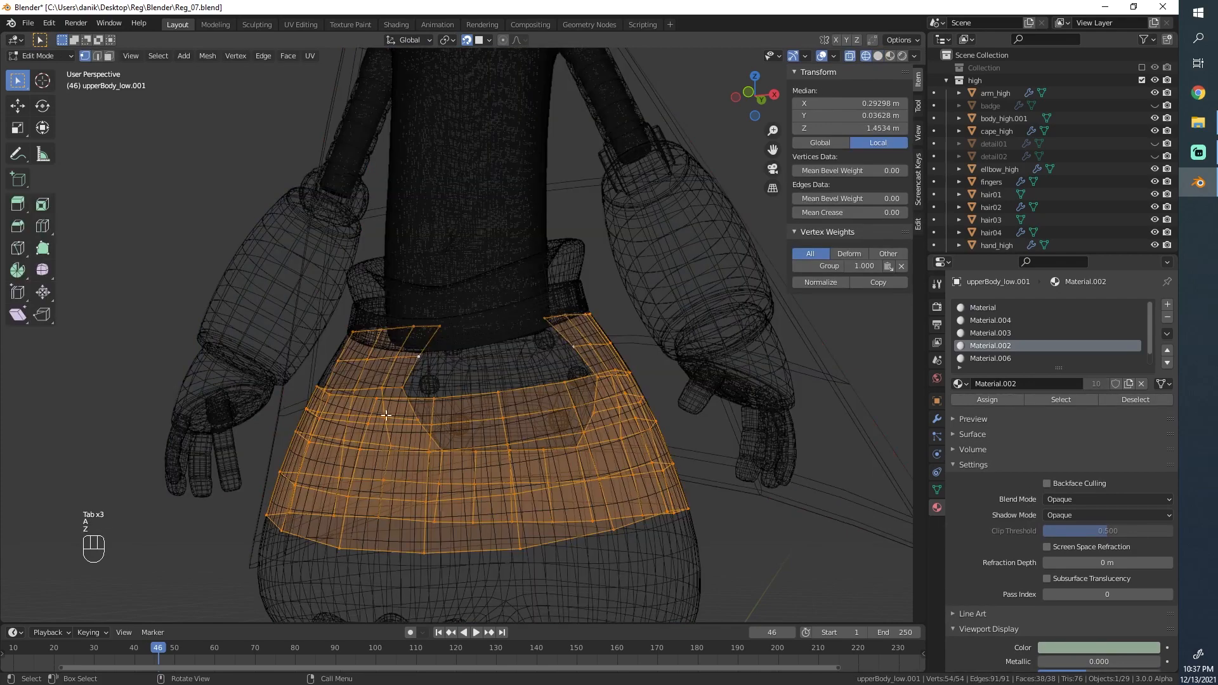
scroll(440, 427, up, 4)
key(z)
scroll(553, 396, down, 4)
Step: Extrude the front top edges, from the centre-line vertex to the hip's side, upward toward the belt
middle_drag(542, 367, 521, 321)
click(428, 480)
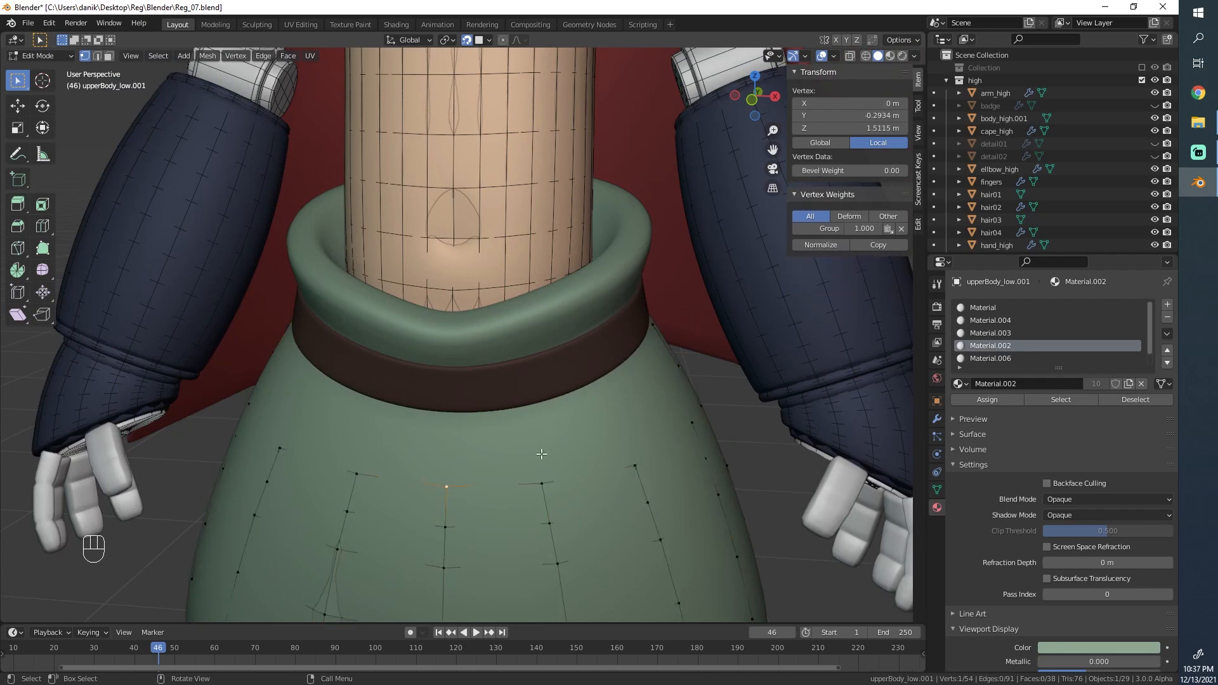
middle_drag(428, 480, 539, 383)
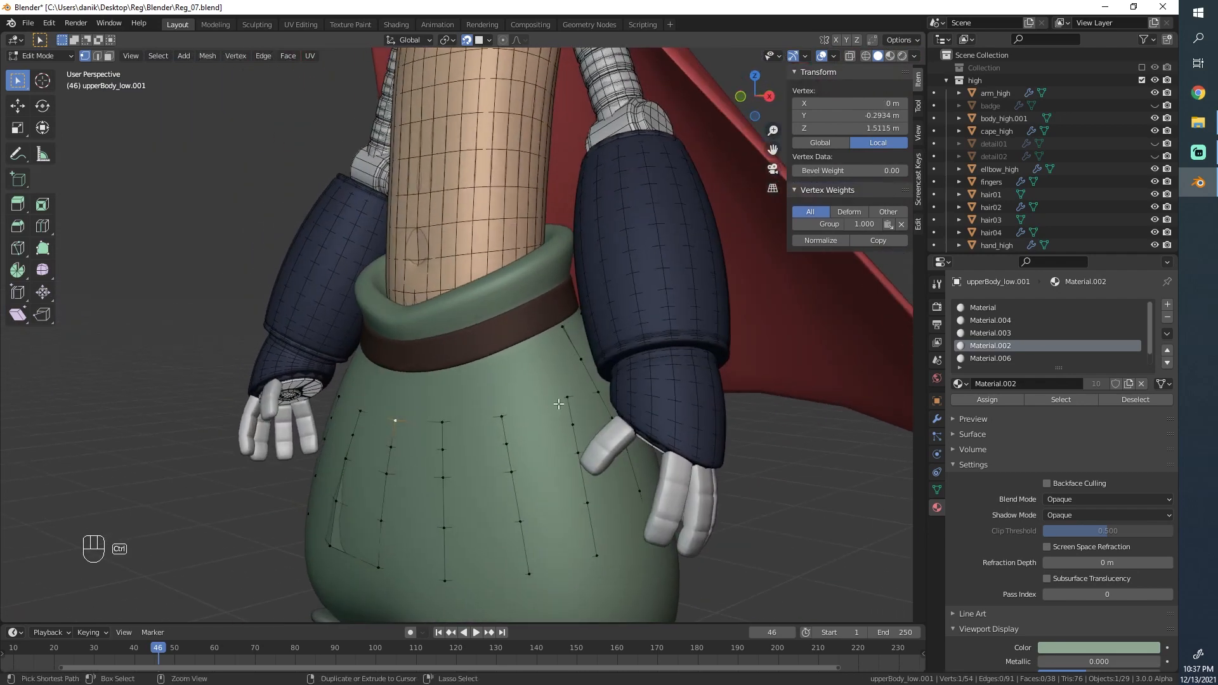
ctrl+click(558, 404)
key(e)
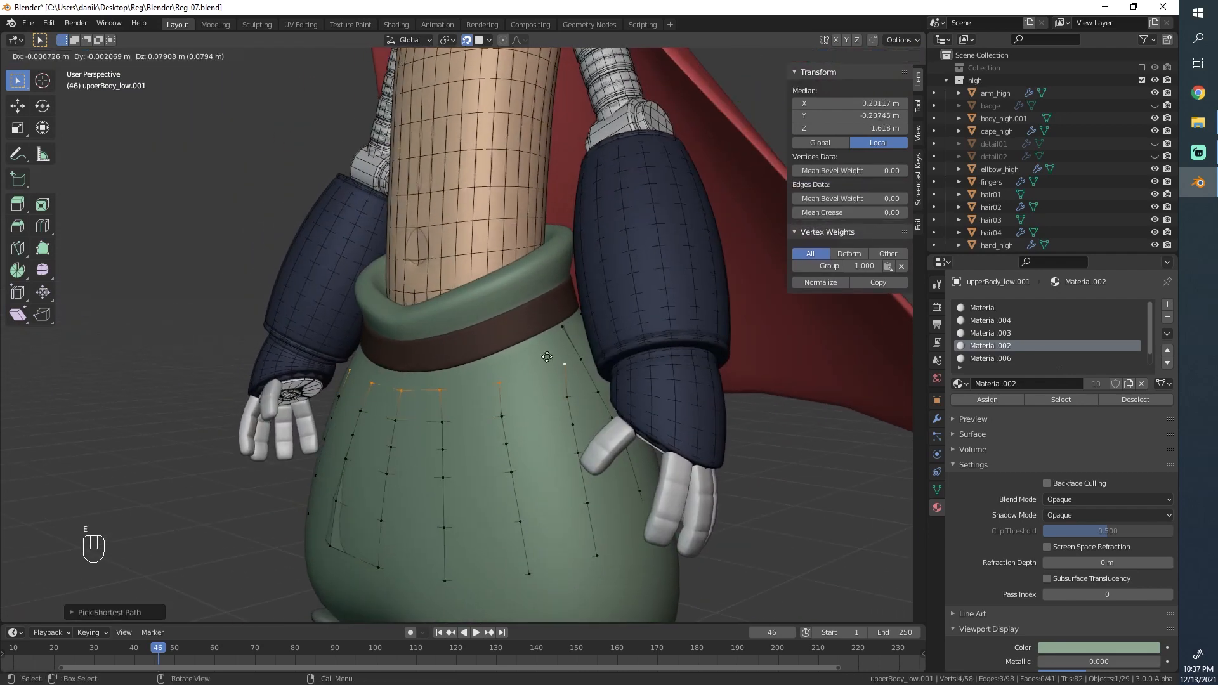
click(544, 349)
Step: Rotate, scale and move the extruded front row so it follows the belt's lower edge
key(r)
click(562, 343)
key(g)
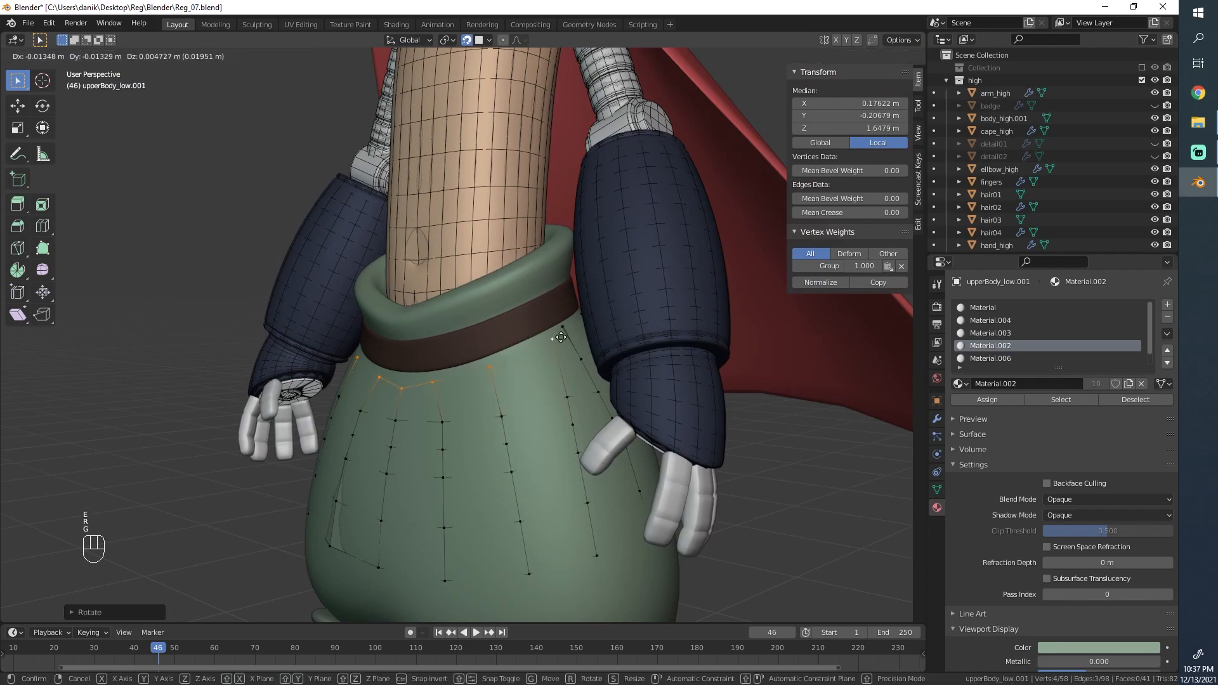
click(558, 337)
key(s)
click(534, 344)
key(g)
click(533, 336)
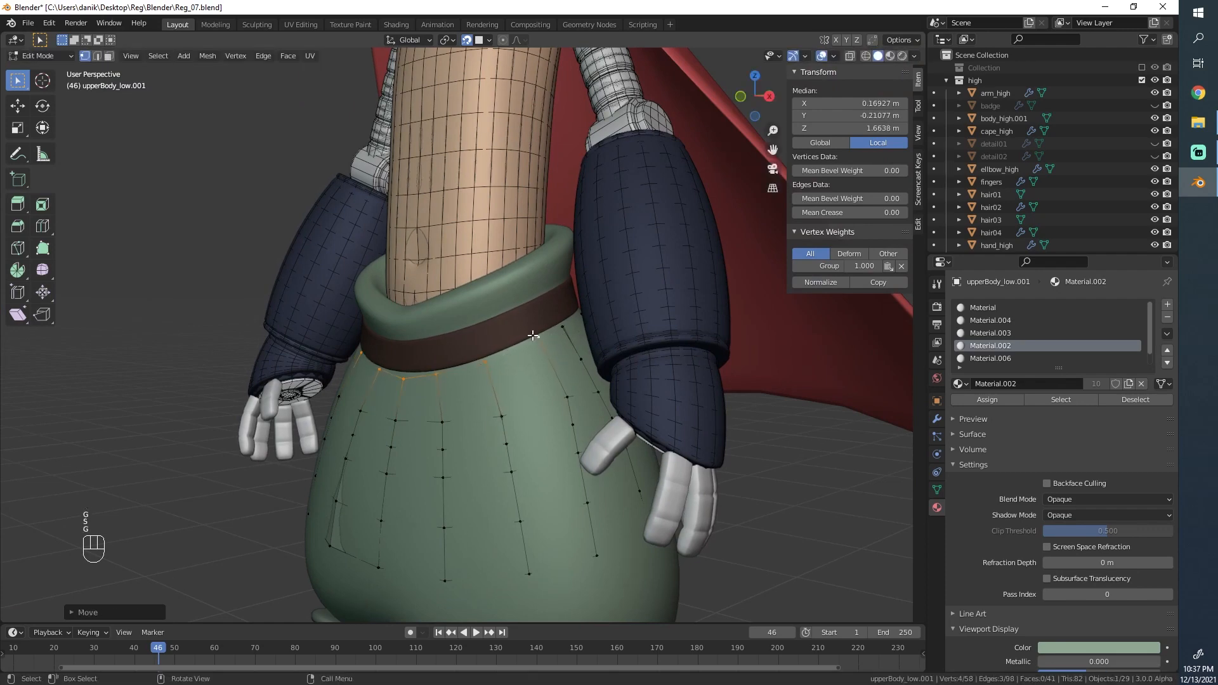
key(r)
click(541, 350)
Step: Add a centred horizontal loop cut through the new front row below the belt
key(ctrl+r)
click(544, 358)
right_click(549, 373)
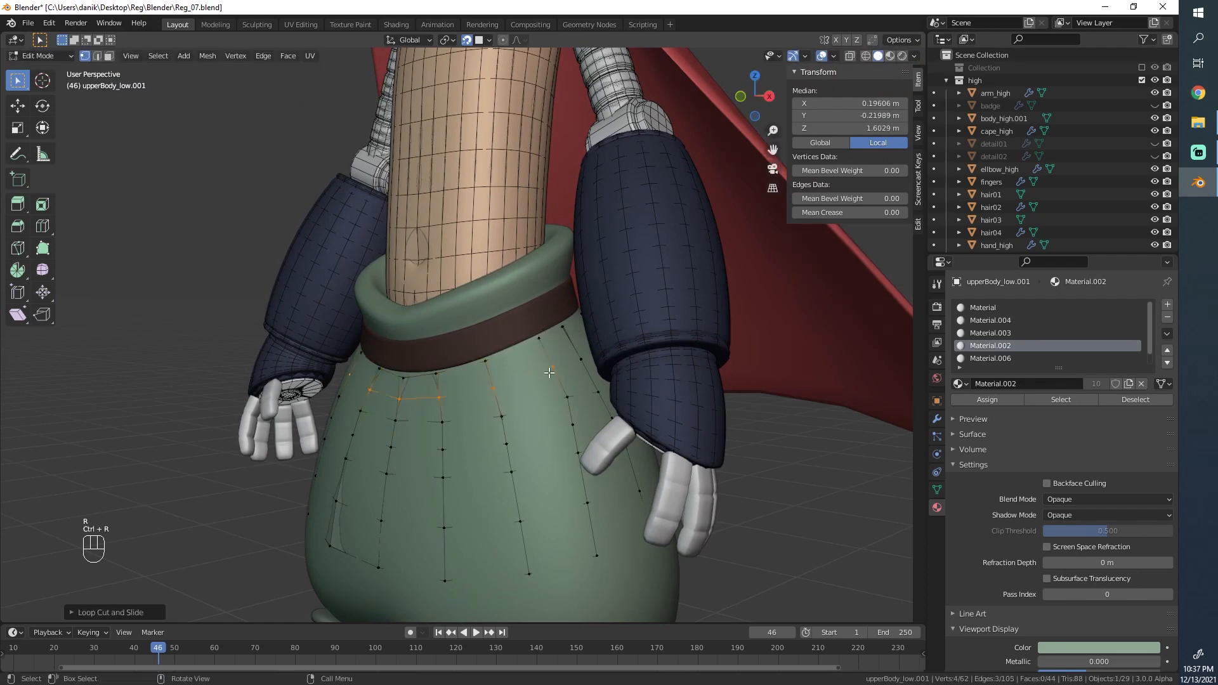
Step: Fill the gap between the front and hip sections with two faces and select the whole patch
click(597, 392)
shift+click(567, 398)
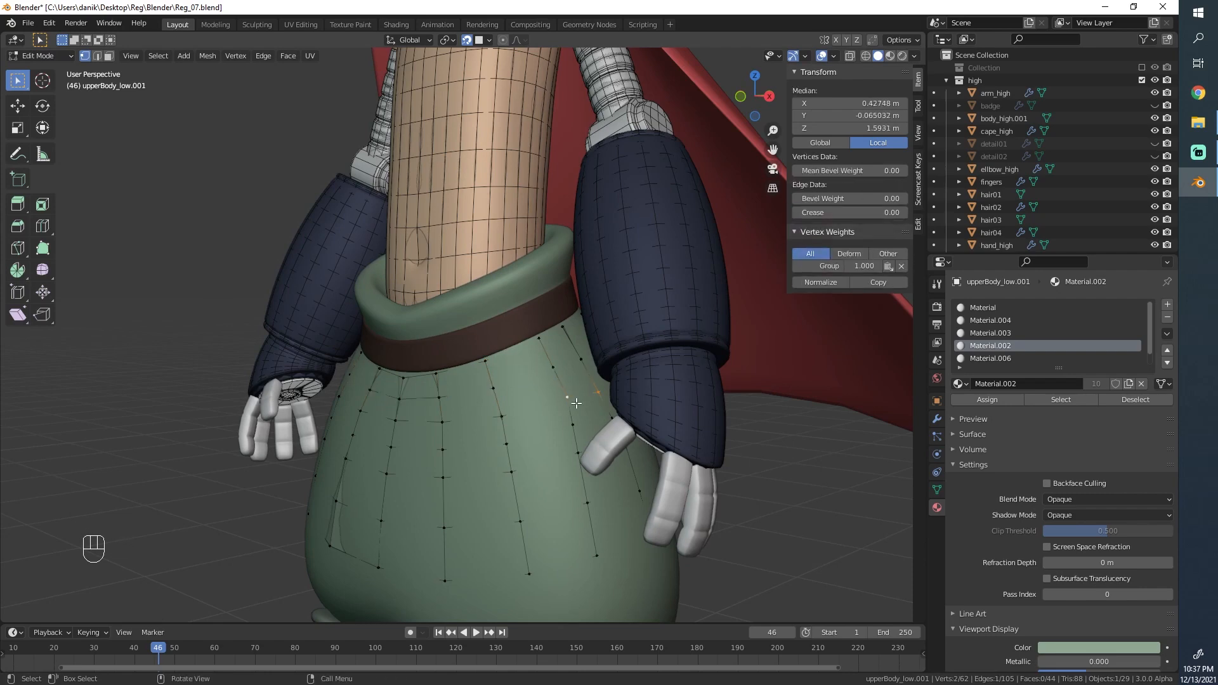
key(f)
key(f)
scroll(482, 392, down, 3)
key(a)
scroll(469, 391, up, 3)
middle_drag(459, 389, 504, 374)
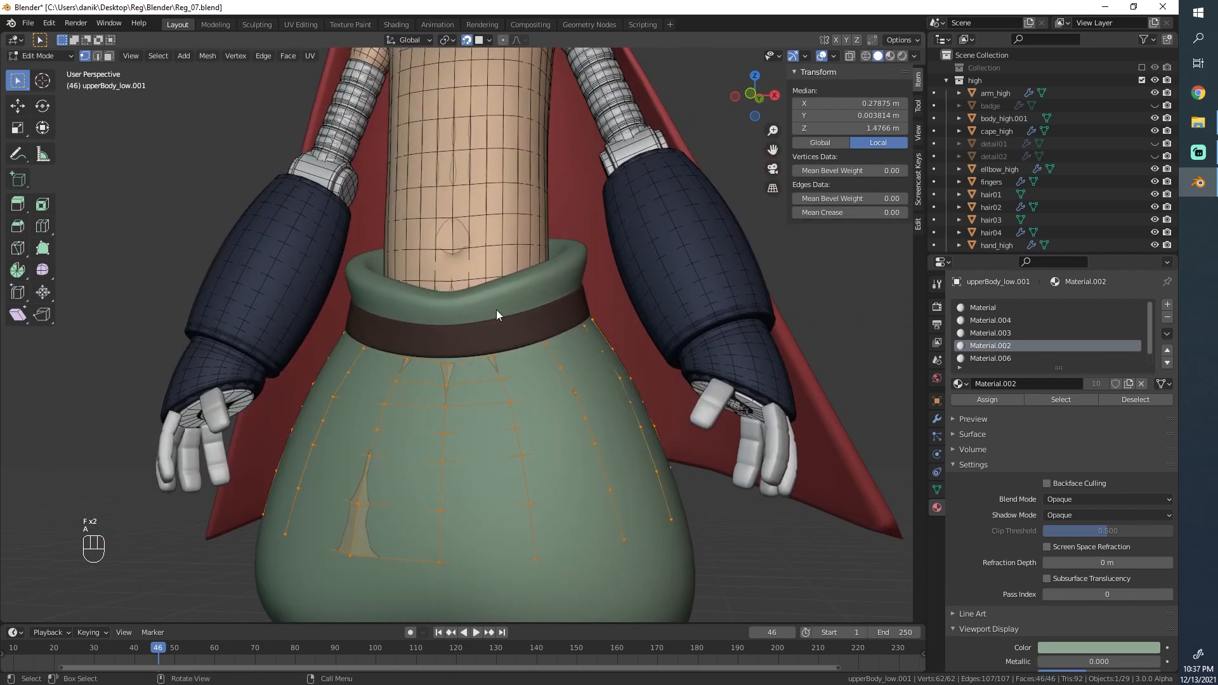
Step: Switch upperBody_low.001 to Sculpt Mode and set the Slide Relax brush radius to 189 px
key(Tab)
key(Tab)
key(Tab)
click(49, 56)
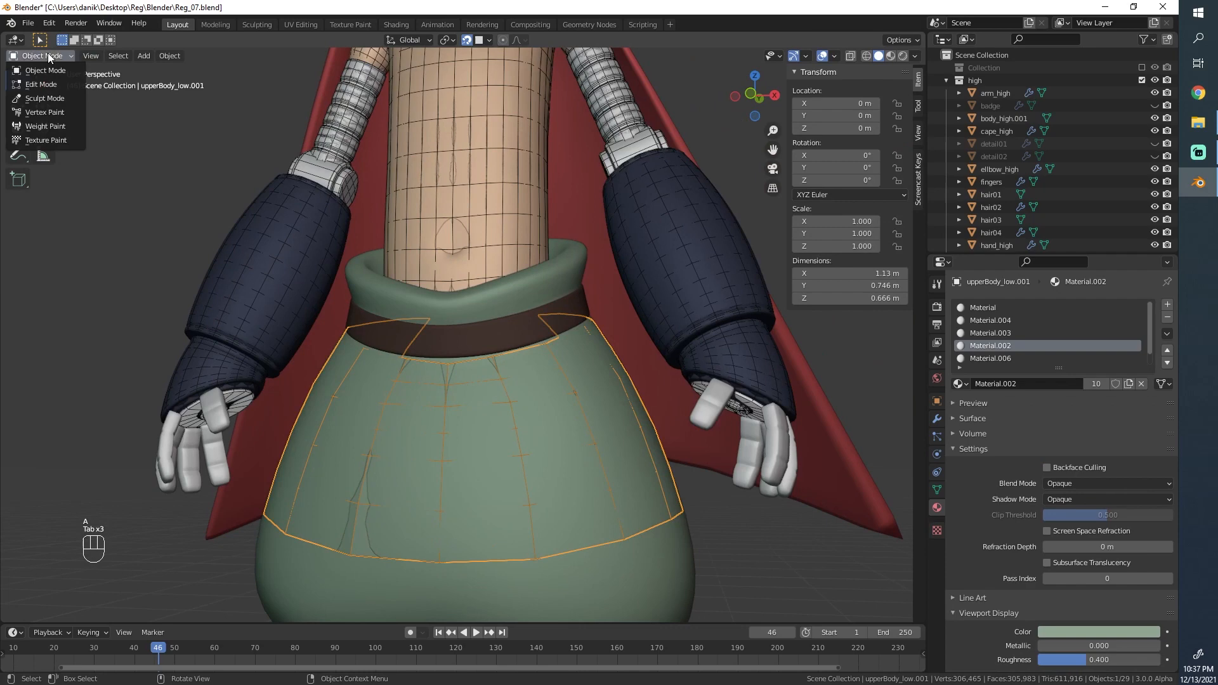
click(47, 105)
scroll(470, 381, up, 4)
key(f)
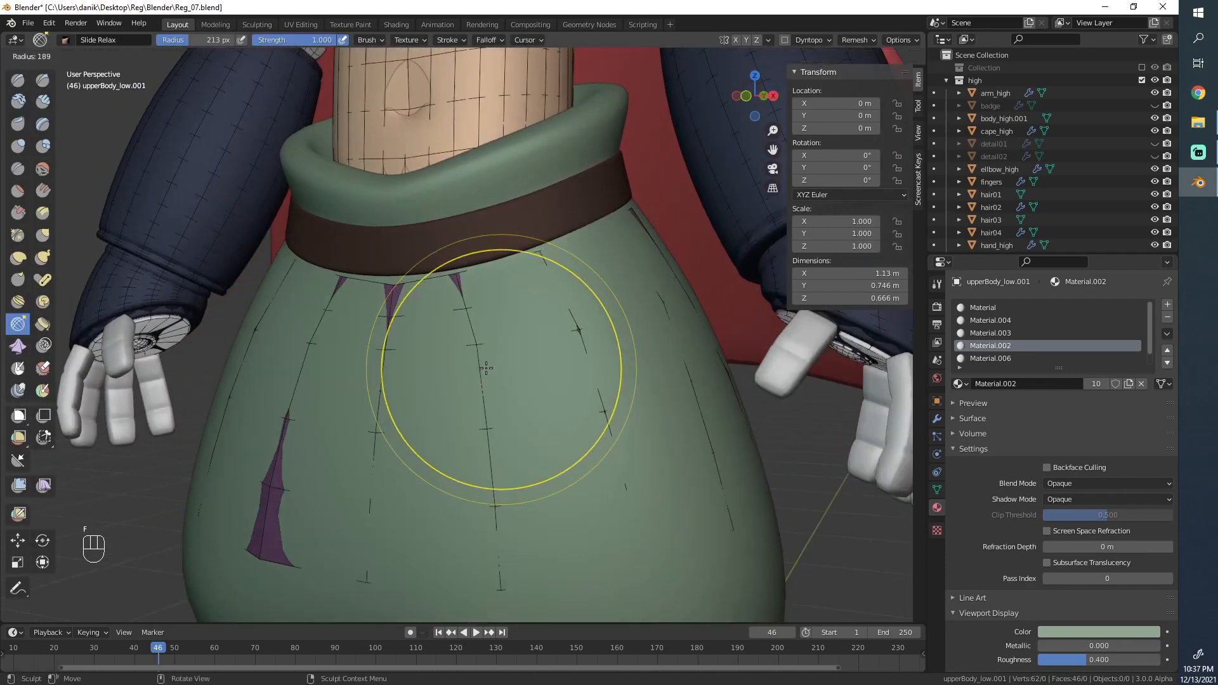
click(486, 367)
scroll(625, 380, down, 3)
scroll(549, 368, up, 3)
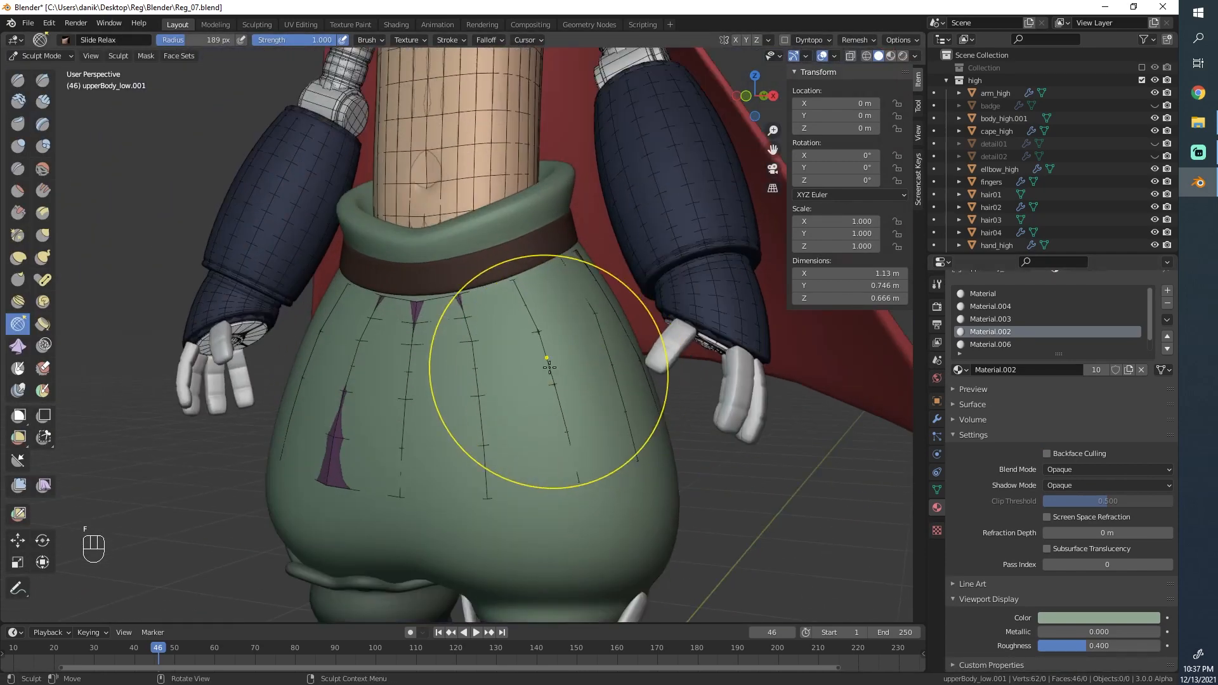
scroll(508, 374, down, 3)
scroll(476, 394, up, 2)
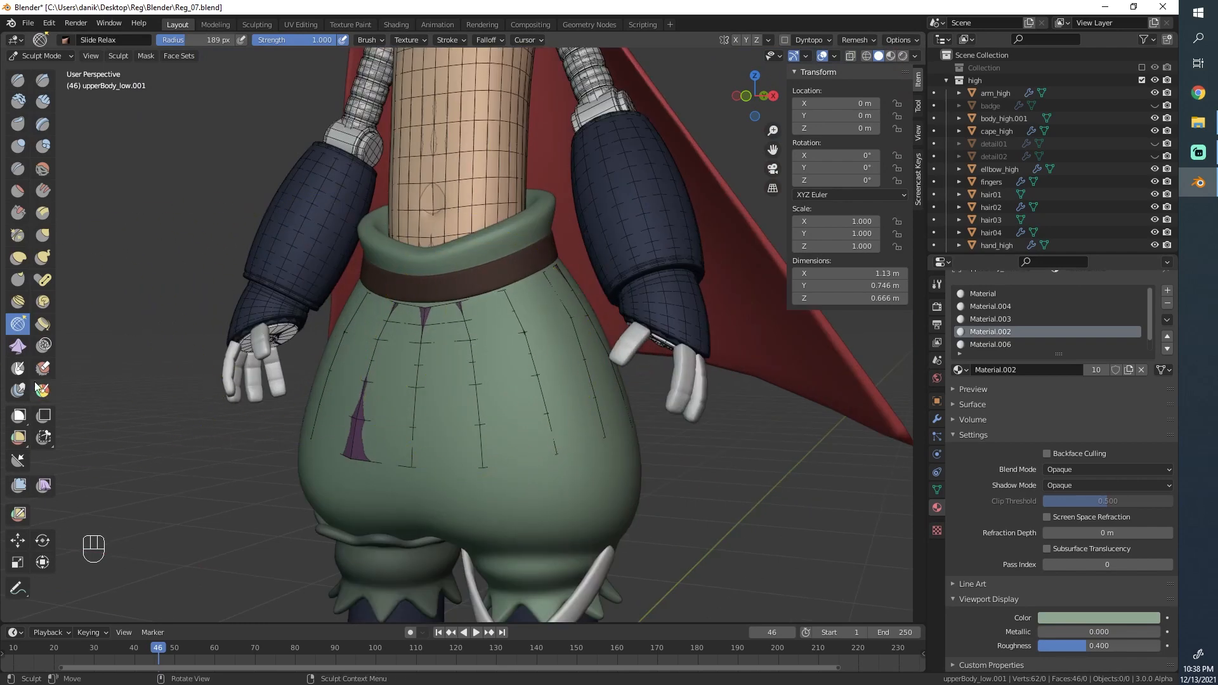
Step: Add three vertical loop cuts through the wide columns on the front of the patch
key(Tab)
scroll(444, 359, up, 1)
key(ctrl+r)
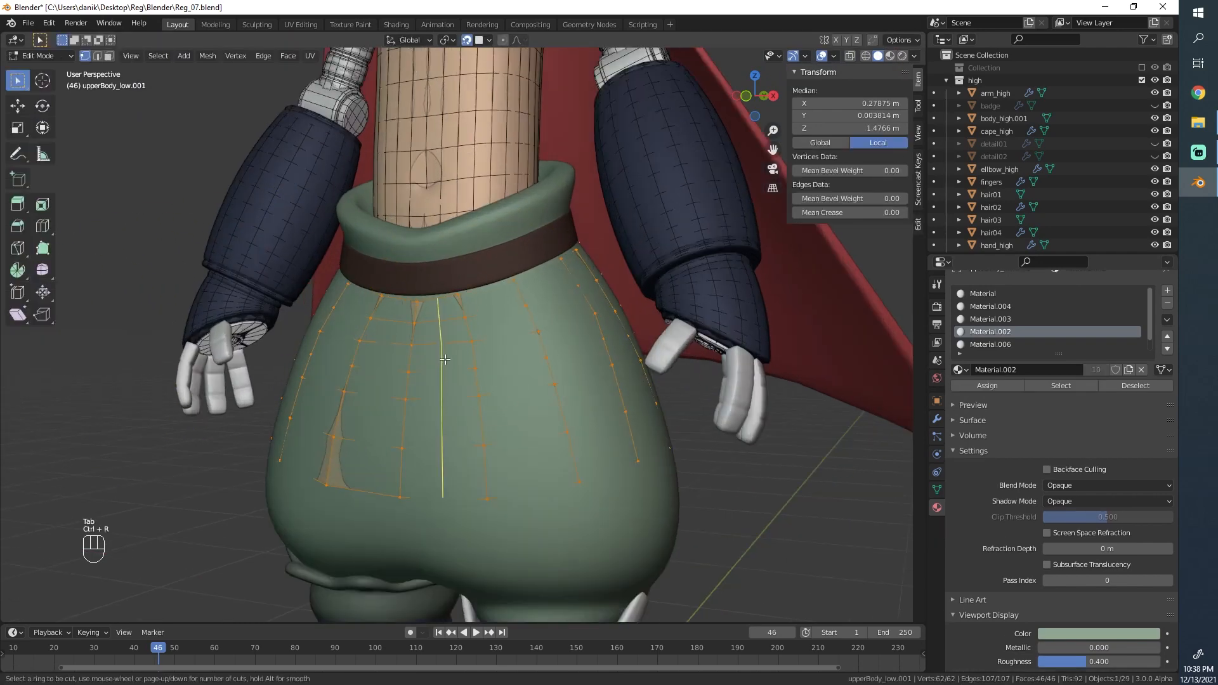
click(444, 359)
key(ctrl+r)
click(568, 334)
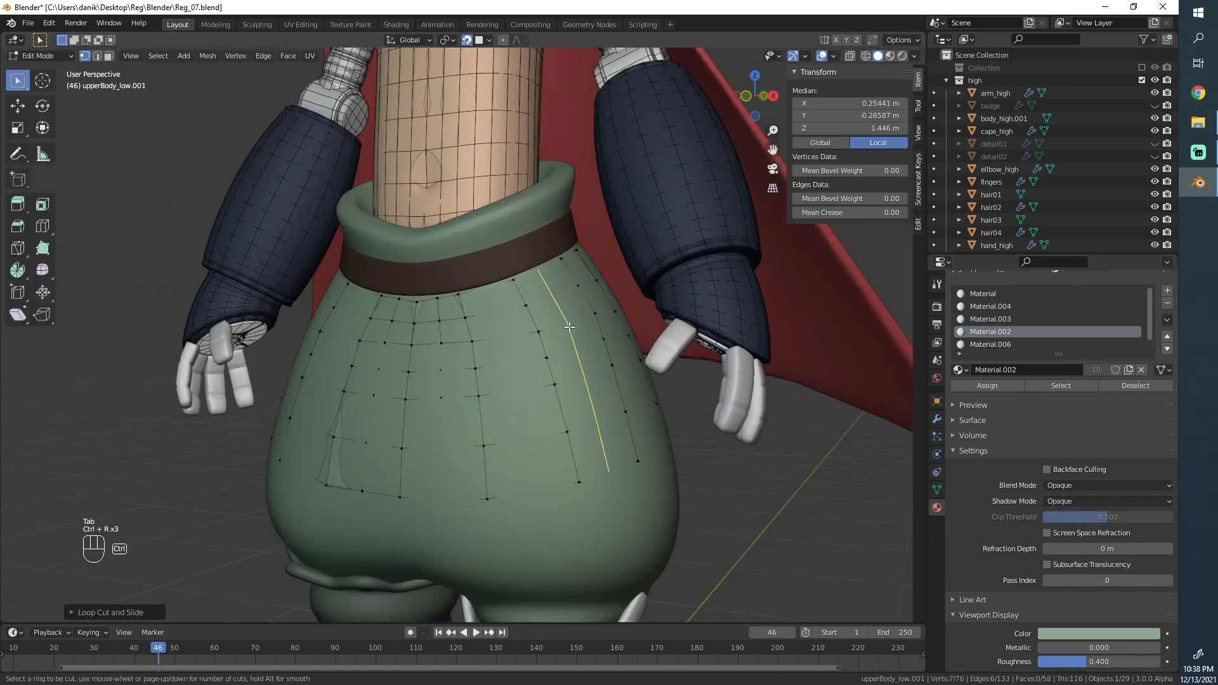
click(570, 327)
Step: Relax the front of the patch in Sculpt Mode with the Slide Relax brush to even out the vertex spacing
key(Tab)
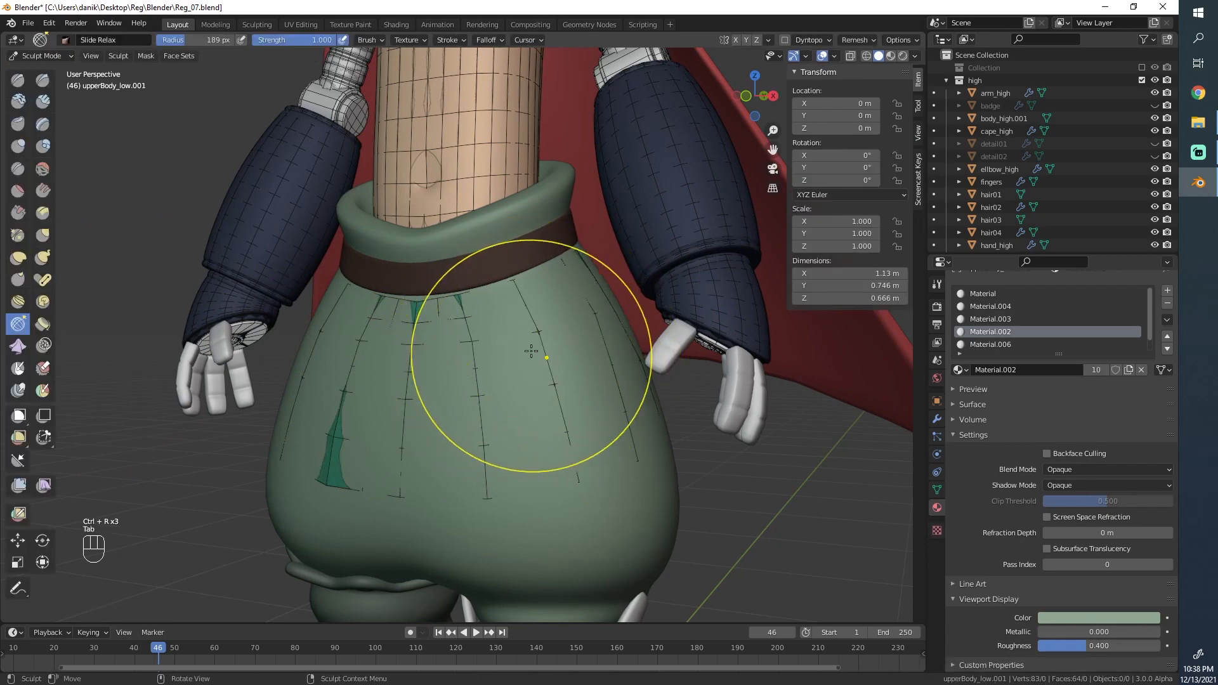
shift+drag(531, 350, 515, 359)
shift+drag(454, 416, 444, 412)
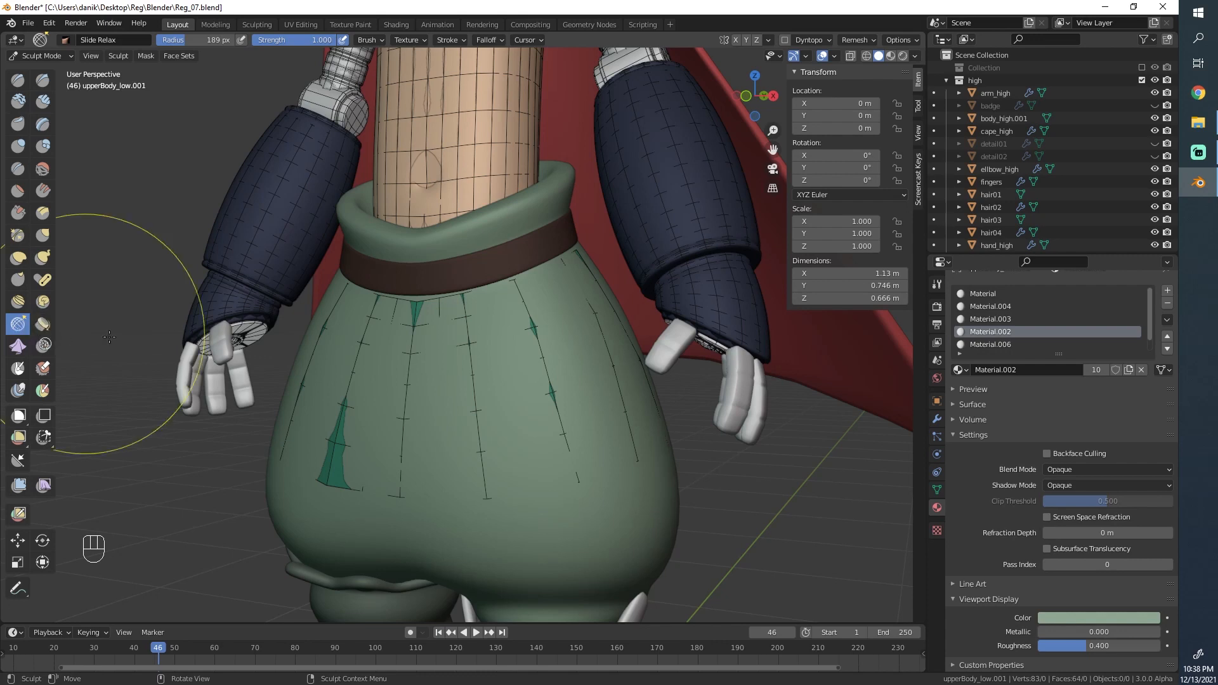
Step: Relax the vertex columns on the front of the patch with Slide Relax, undoing the last stroke near the hip
shift+drag(419, 330, 400, 457)
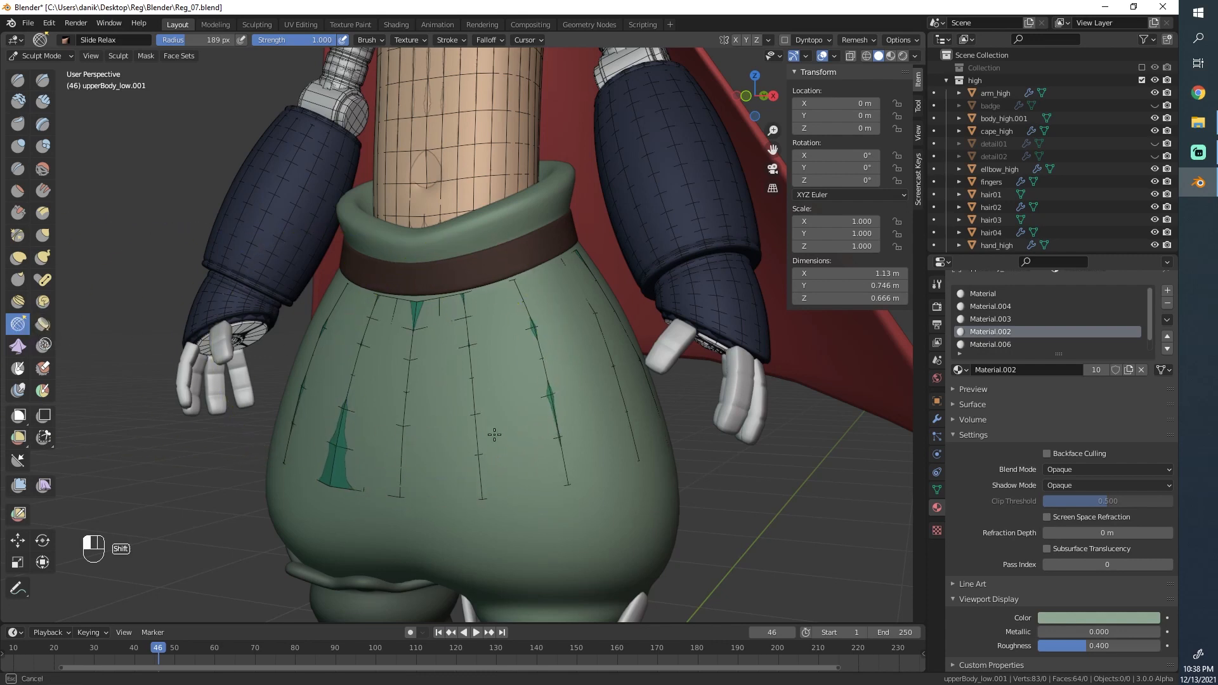
shift+drag(516, 368, 515, 357)
mouse_move(514, 356)
mouse_down()
mouse_move(495, 372)
mouse_move(495, 396)
mouse_move(500, 346)
mouse_up()
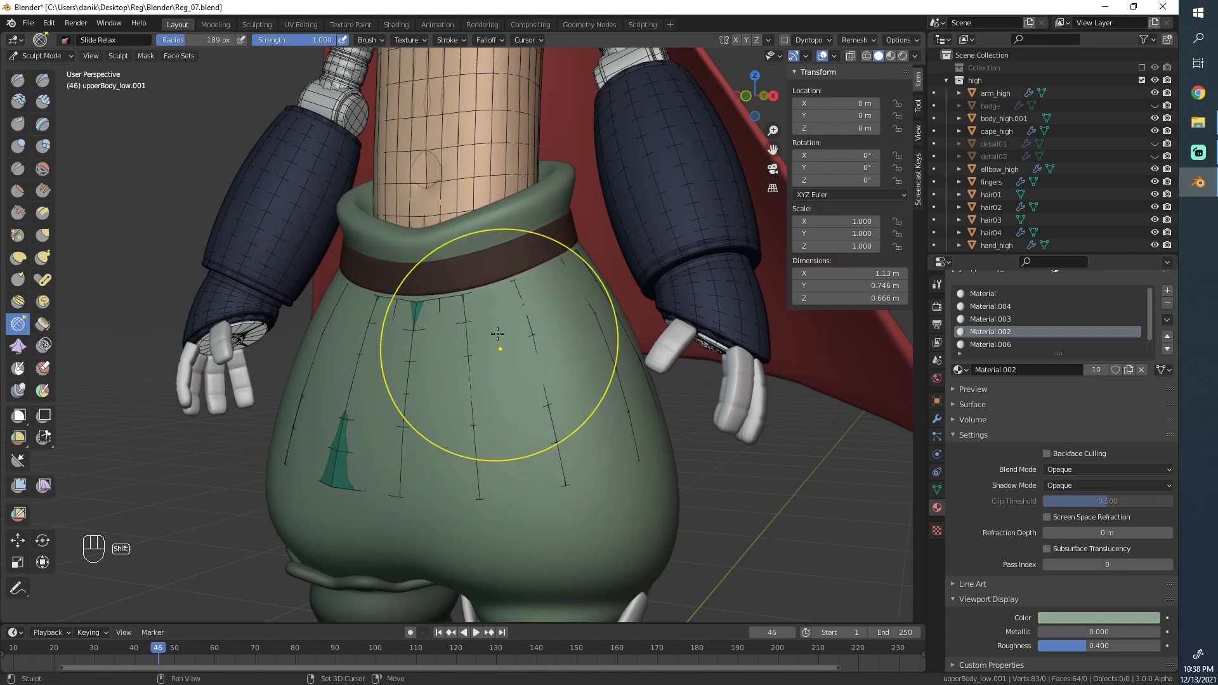
shift+drag(535, 468, 584, 434)
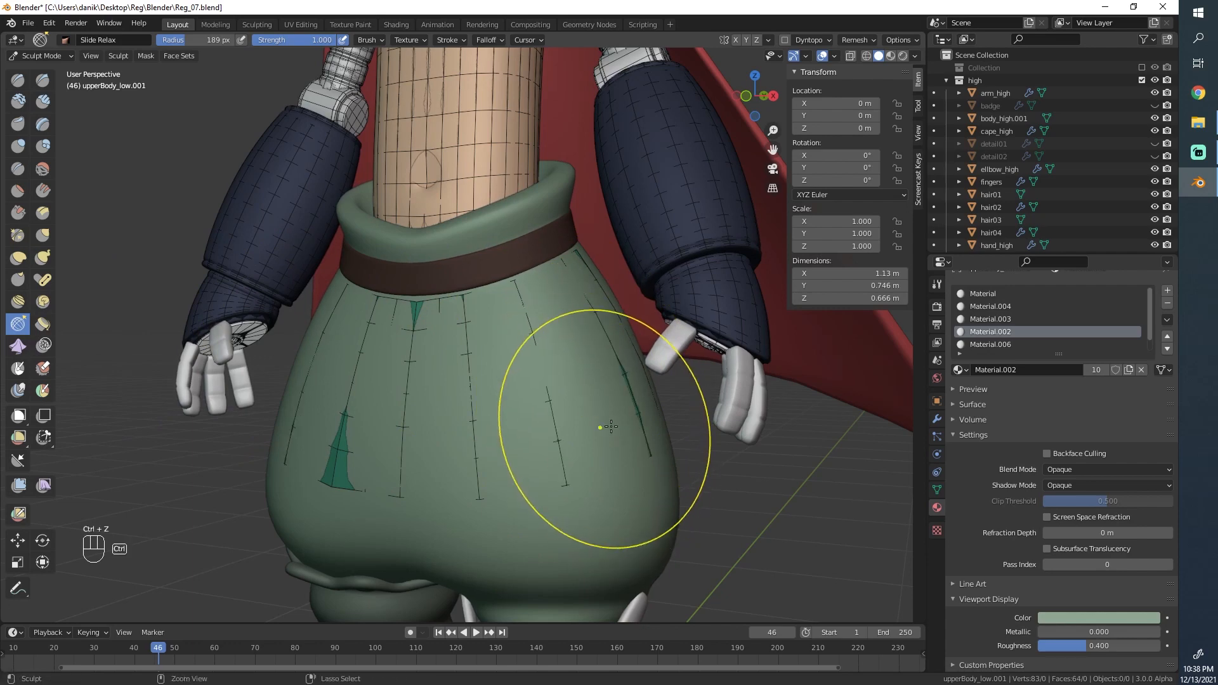
key(ctrl+z)
mouse_move(599, 427)
middle_down()
mouse_move(546, 367)
mouse_move(640, 439)
middle_up()
Step: Select the whole patch in Edit Mode and add a Shrinkwrap modifier targeting body_high.001
key(Tab)
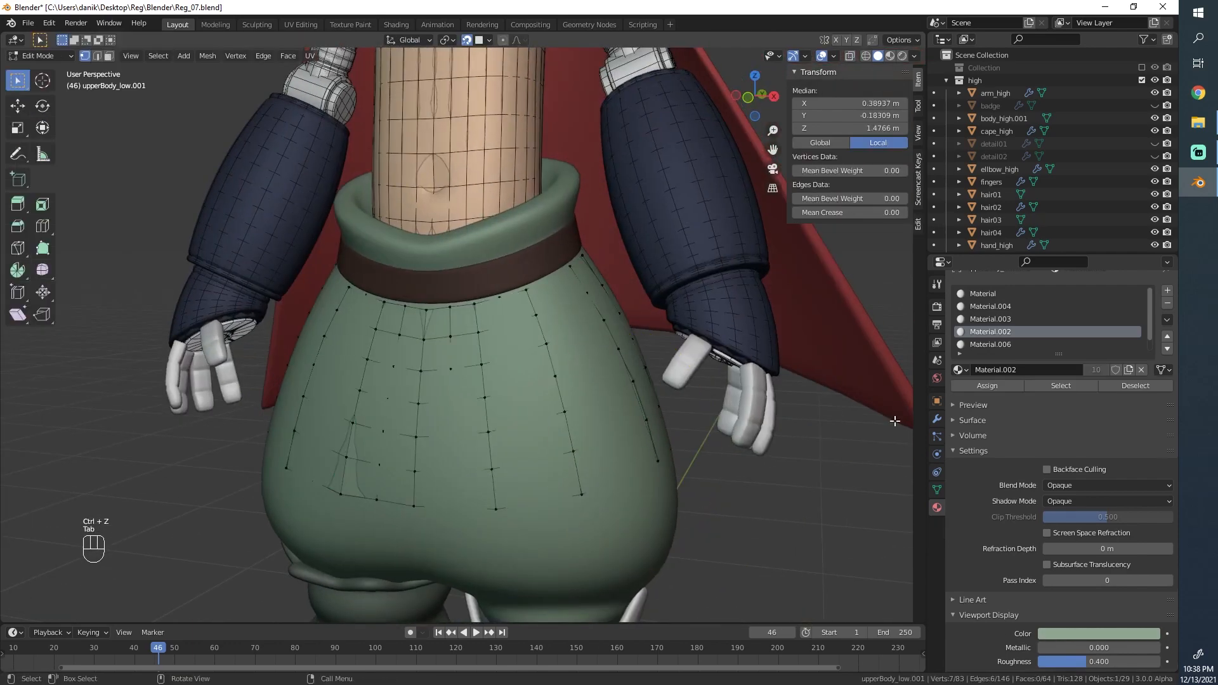
key(a)
click(938, 419)
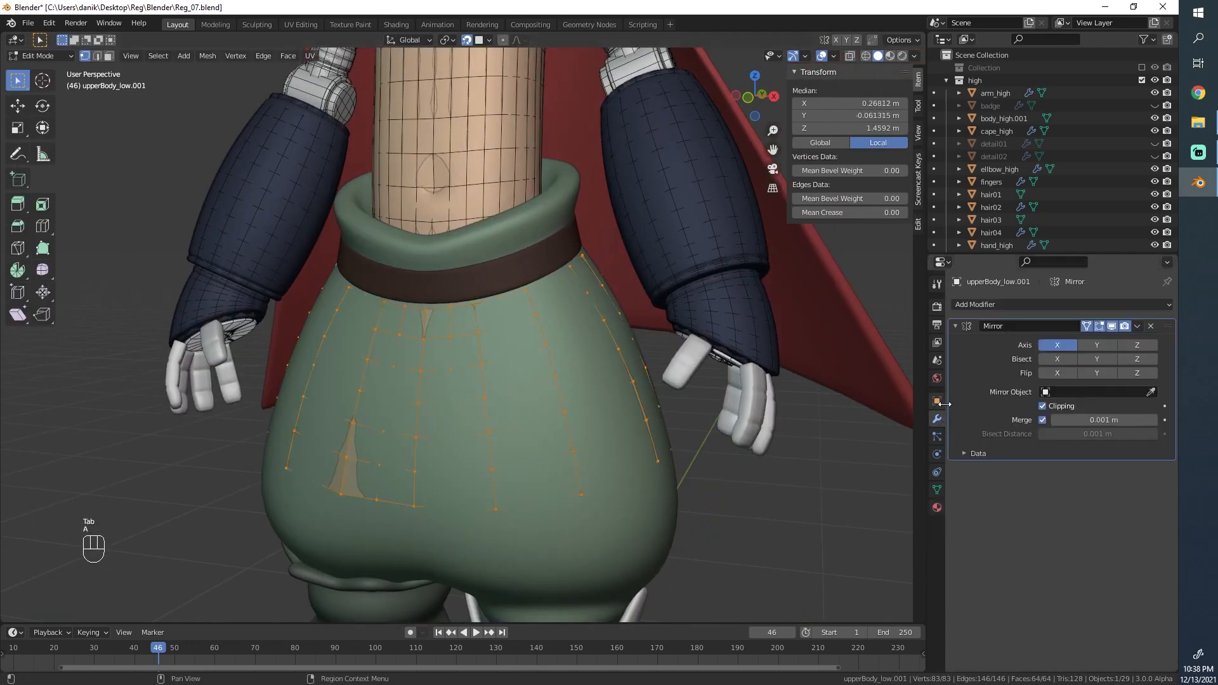
click(990, 308)
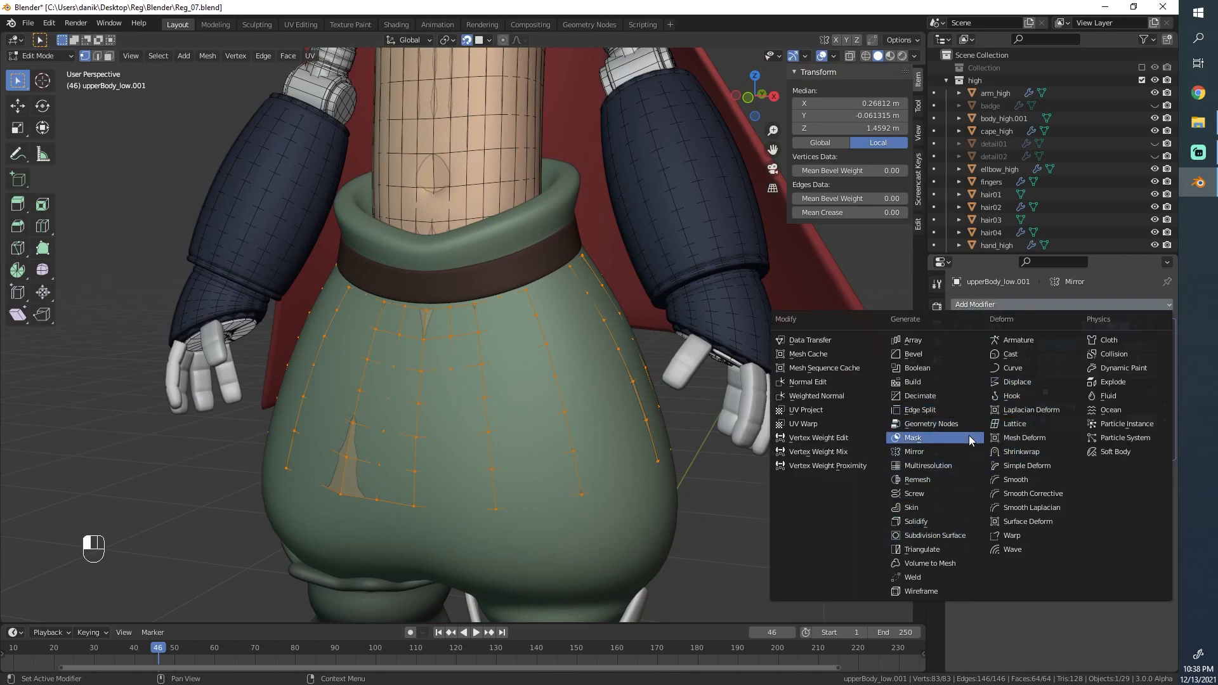
click(1020, 452)
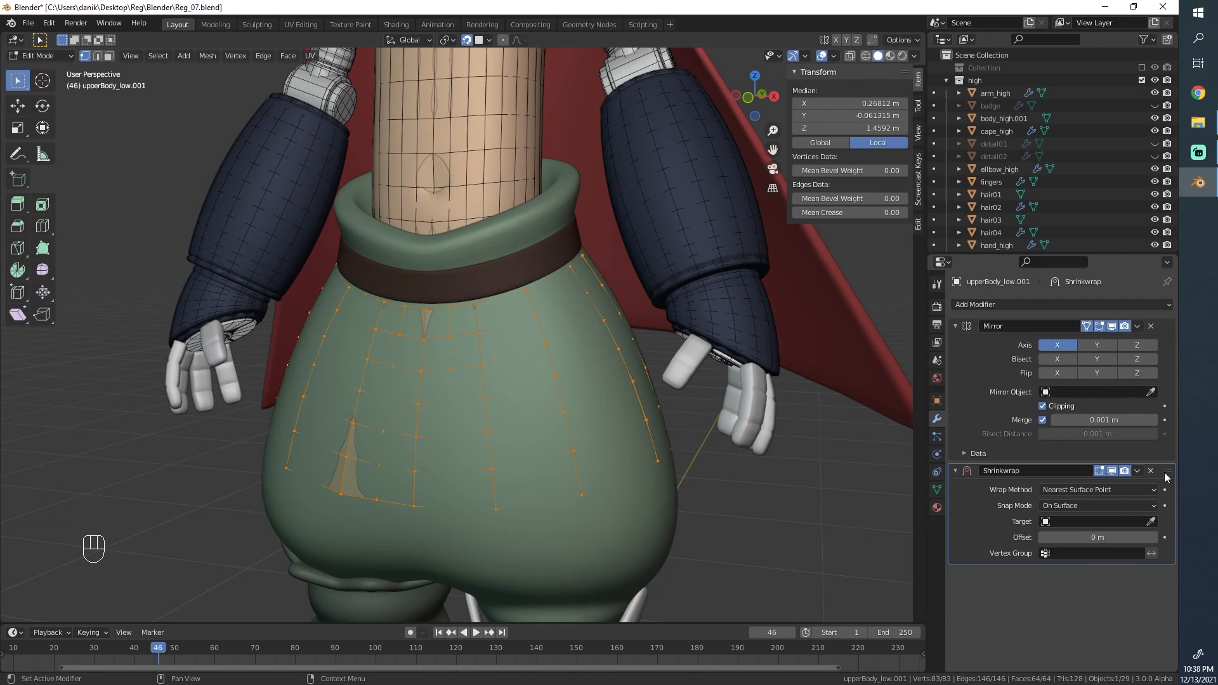
click(608, 568)
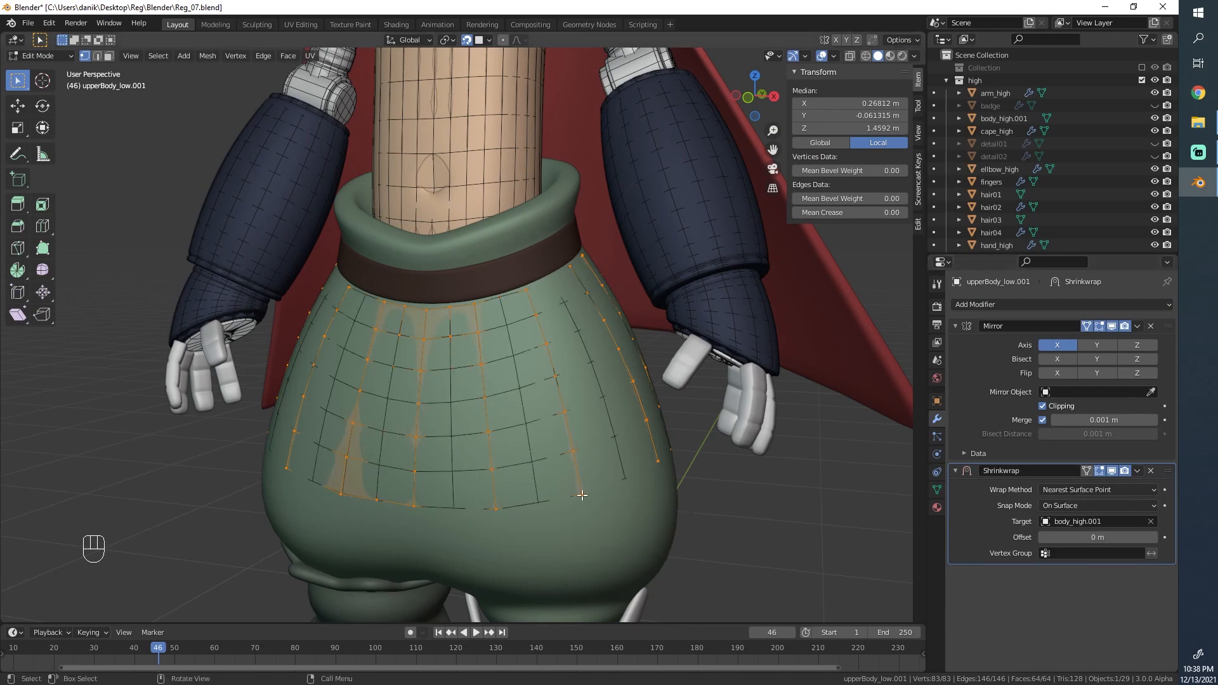
Step: Return to Sculpt Mode and relax the front of the patch with Slide Relax at a 122 px radius
key(Tab)
mouse_move(572, 401)
shift+mouse_down()
mouse_move(492, 424)
mouse_move(500, 433)
shift+mouse_up()
scroll(533, 438, up, 3)
scroll(565, 444, down, 2)
scroll(529, 407, up, 5)
key(f)
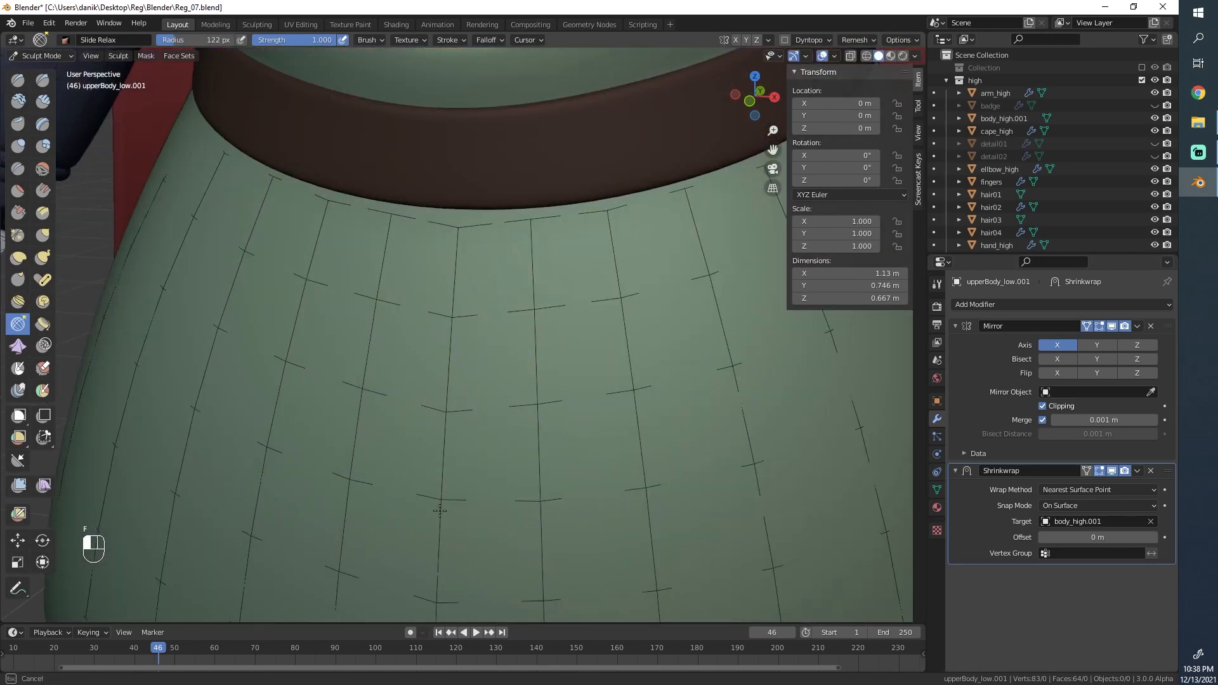
mouse_move(439, 510)
mouse_down()
mouse_move(435, 435)
mouse_move(454, 422)
mouse_move(470, 320)
mouse_up()
drag(473, 268, 473, 192)
Step: Try reshaping the patch just below the belt with the Elastic Deform brush, undo it and return to Slide Relax
click(18, 257)
drag(531, 208, 534, 222)
mouse_move(532, 222)
mouse_down()
mouse_move(609, 240)
mouse_move(638, 279)
mouse_up()
click(18, 323)
scroll(557, 256, down, 3)
key(ctrl+z)
scroll(556, 275, up, 2)
scroll(565, 247, down, 3)
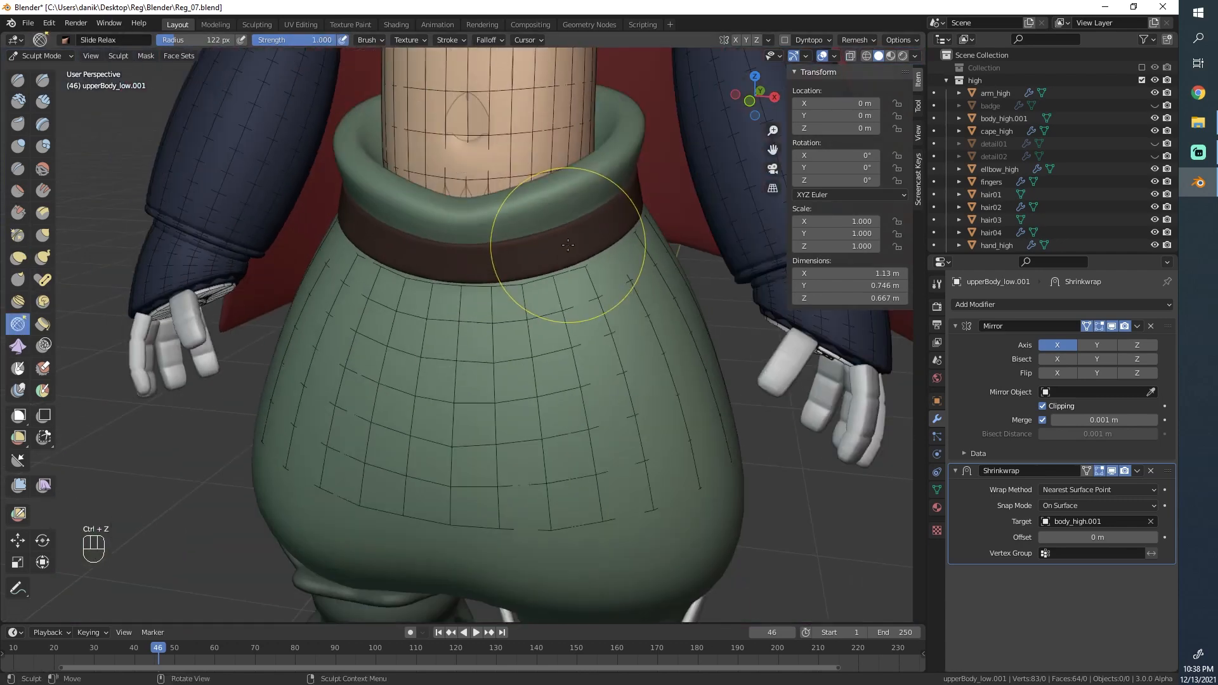
Step: Inspect the waist mesh of body_high.001 in Edit Mode, and open upperBody_low.001 for editing
middle_drag(565, 247, 475, 272)
scroll(503, 169, up, 3)
scroll(435, 272, down, 3)
scroll(481, 275, up, 2)
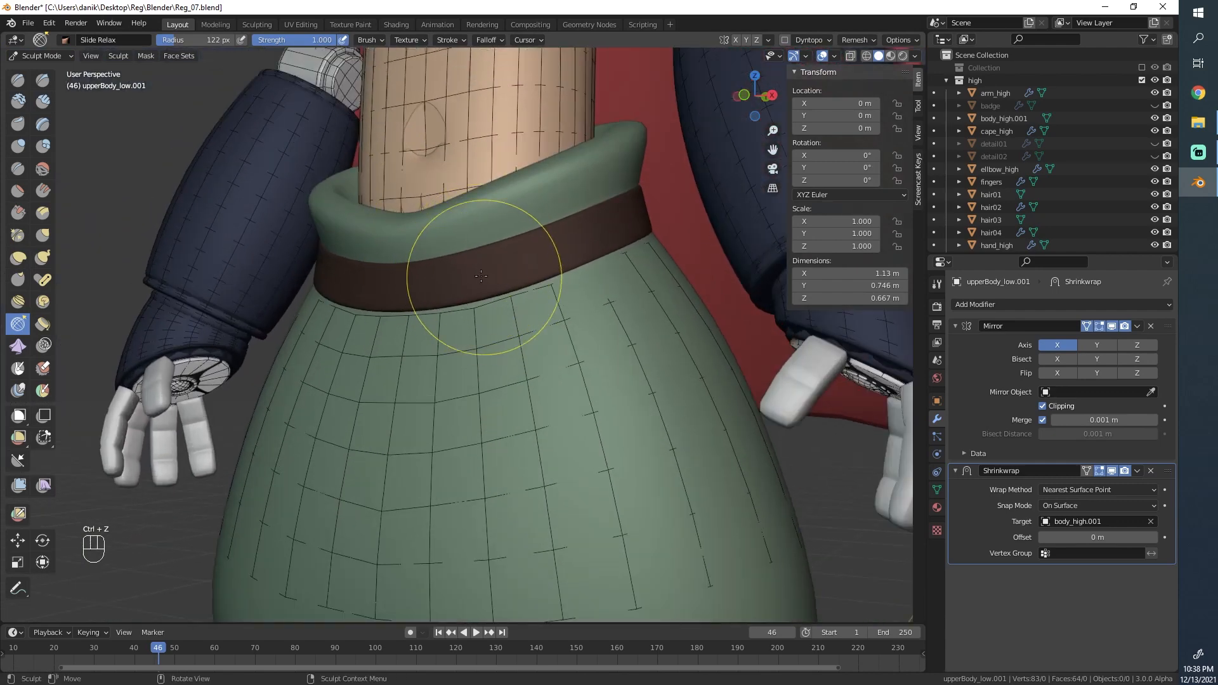
key(Tab)
key(Tab)
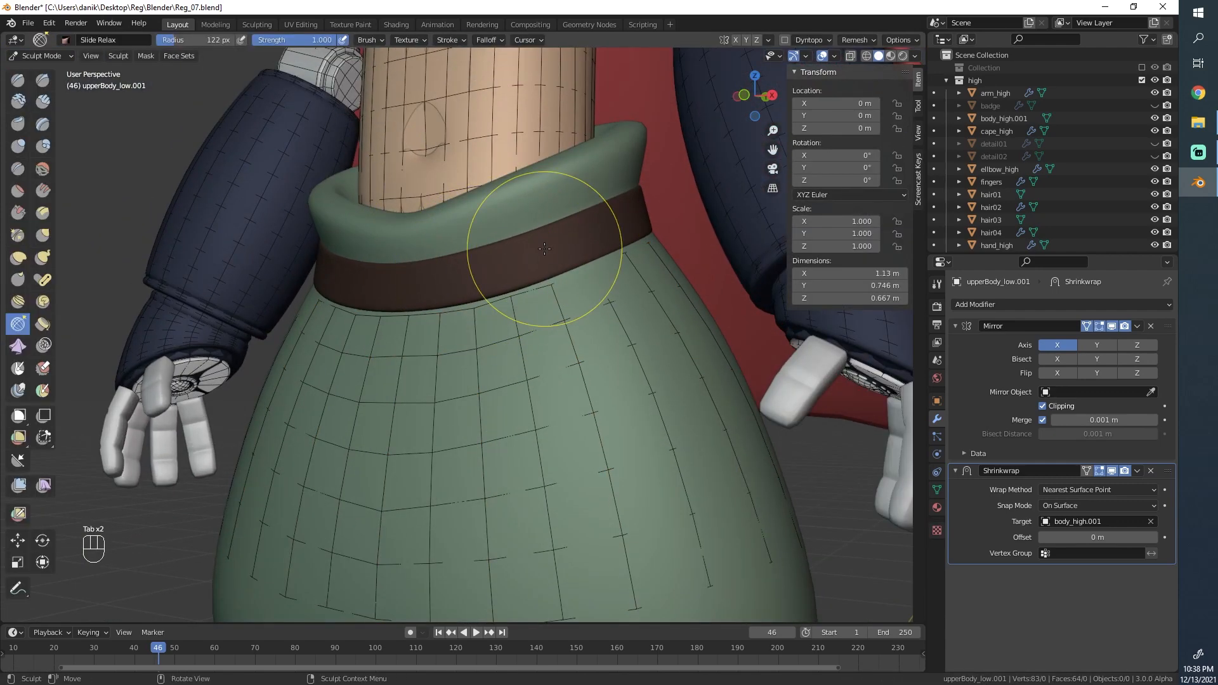
click(57, 56)
click(56, 72)
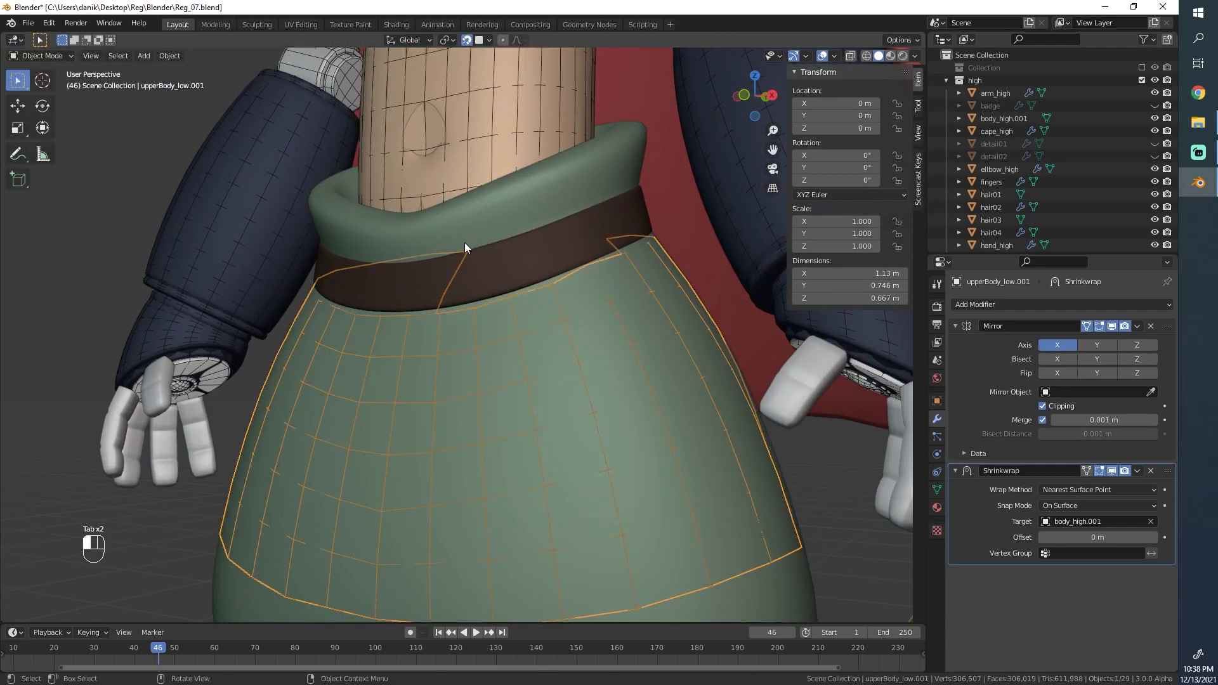
click(493, 264)
key(Tab)
scroll(620, 204, up, 2)
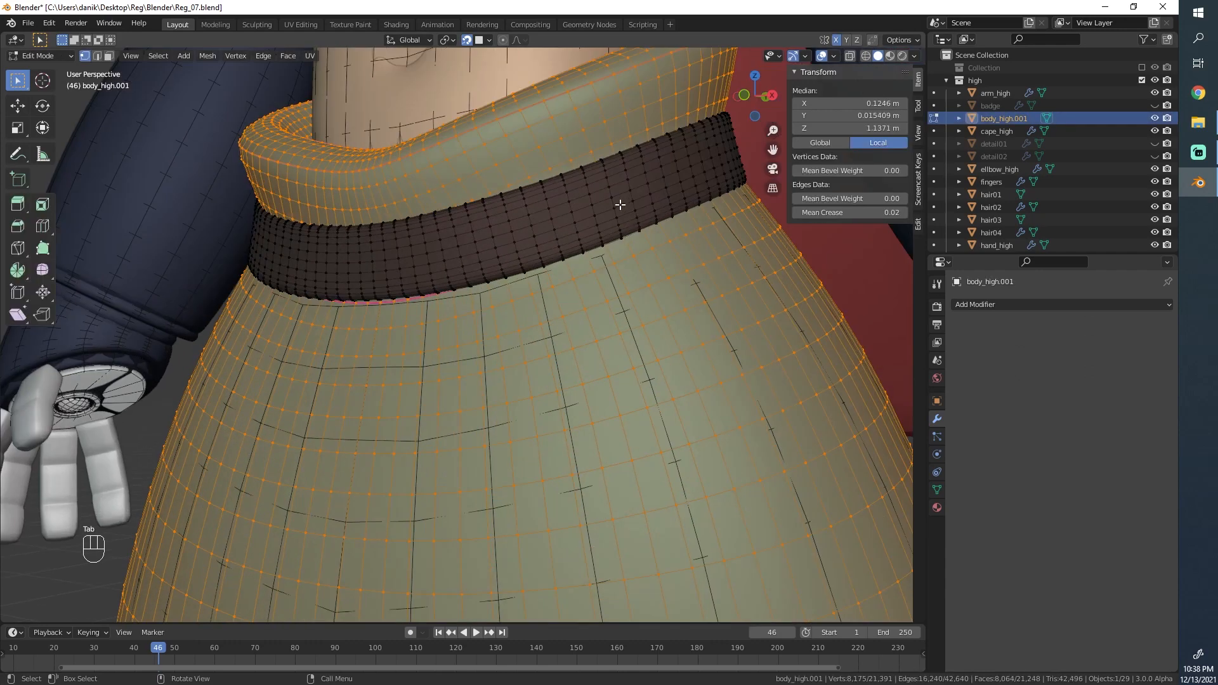
key(Tab)
click(481, 294)
key(Tab)
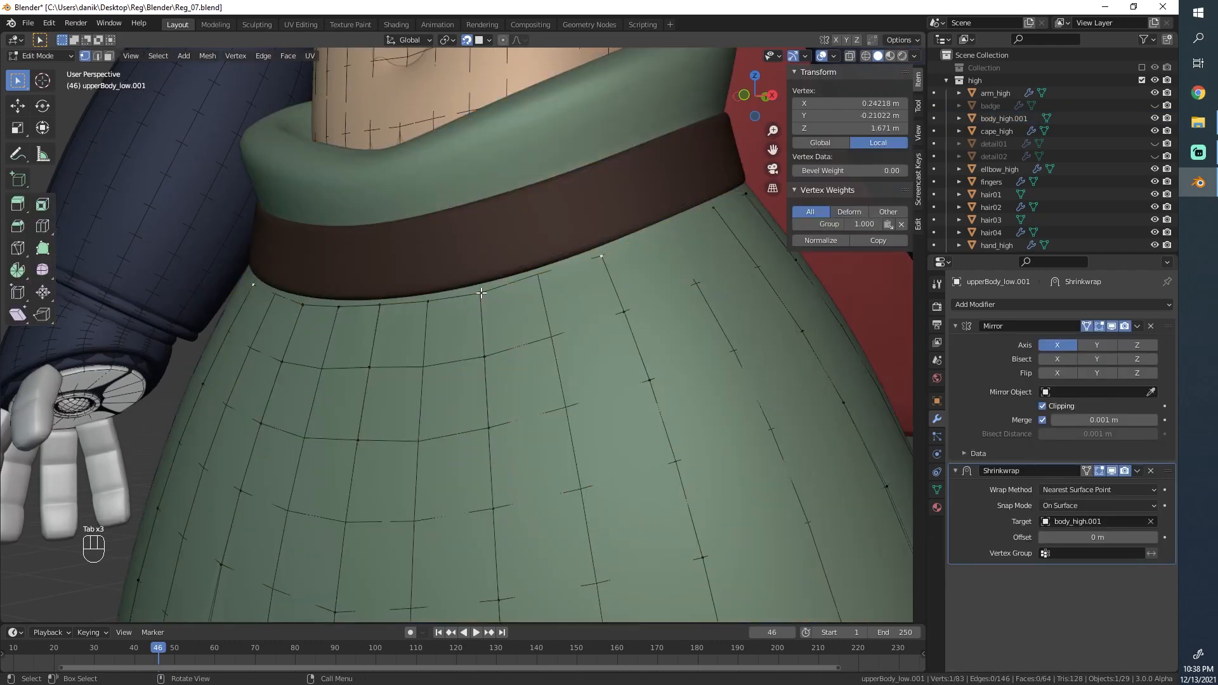
click(480, 294)
key(g)
right_click(480, 274)
key(Tab)
Step: Try hiding the curved white piece in front of the leg, and undo the hiding
scroll(487, 394, down, 6)
scroll(458, 374, up, 2)
shift+middle_drag(458, 374, 534, 304)
click(571, 398)
click(362, 357)
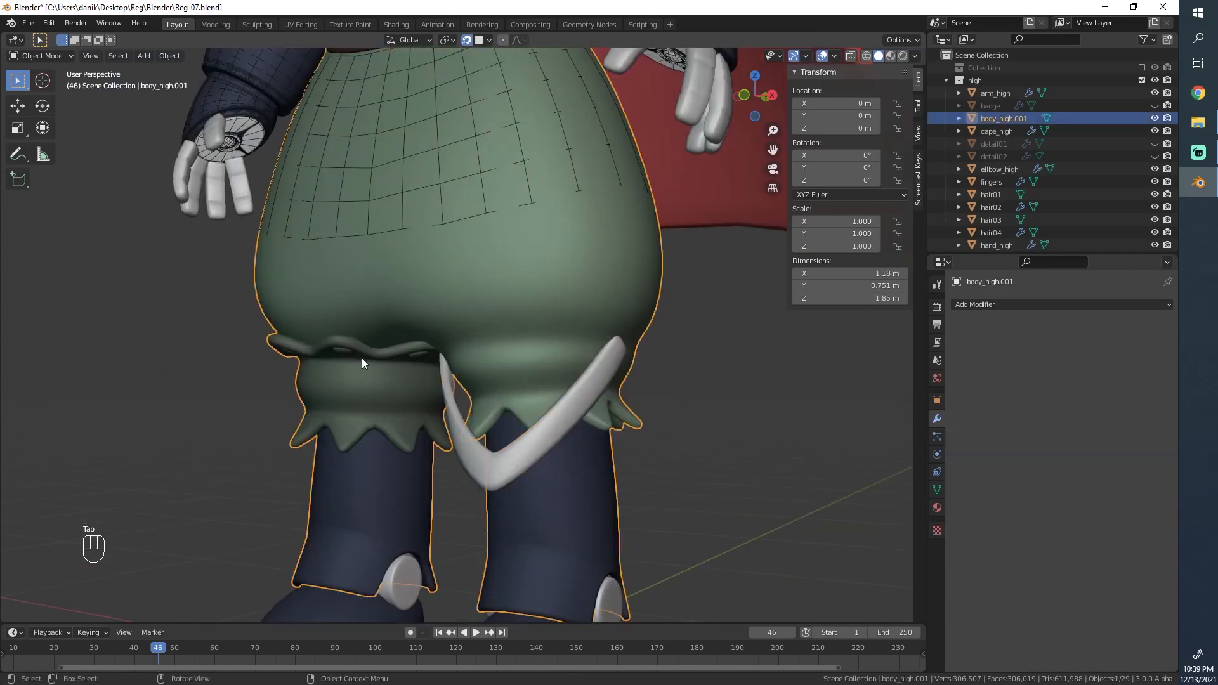
scroll(449, 409, down, 1)
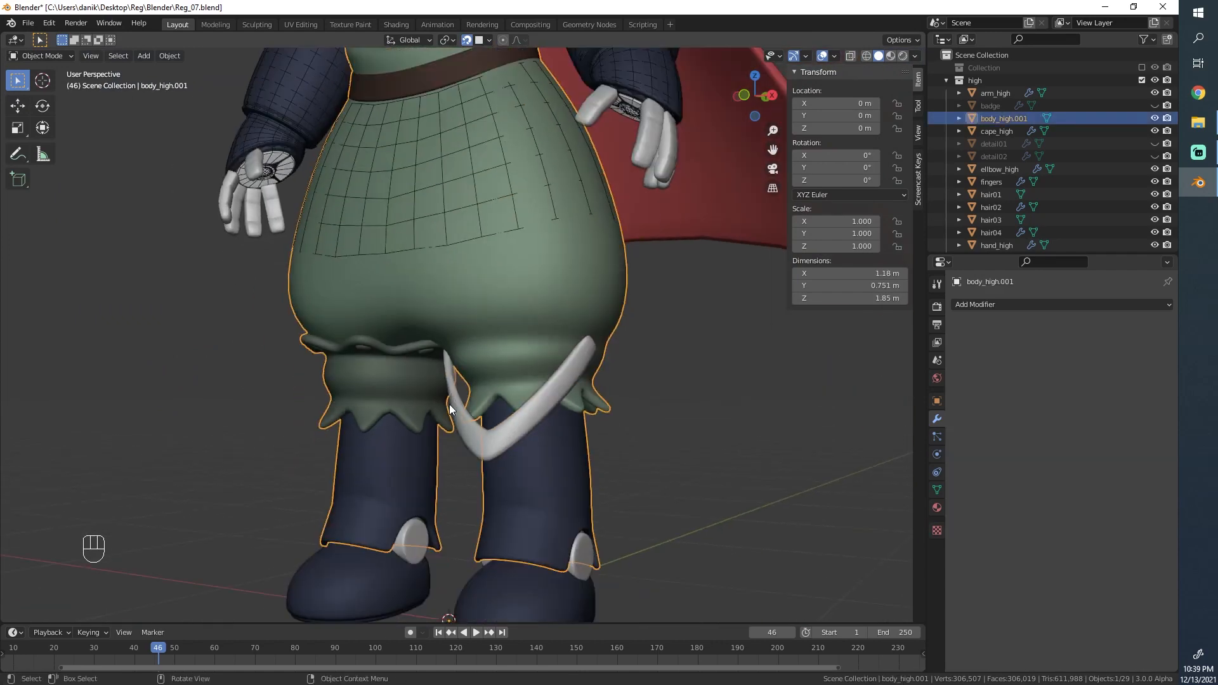
click(546, 398)
key(h)
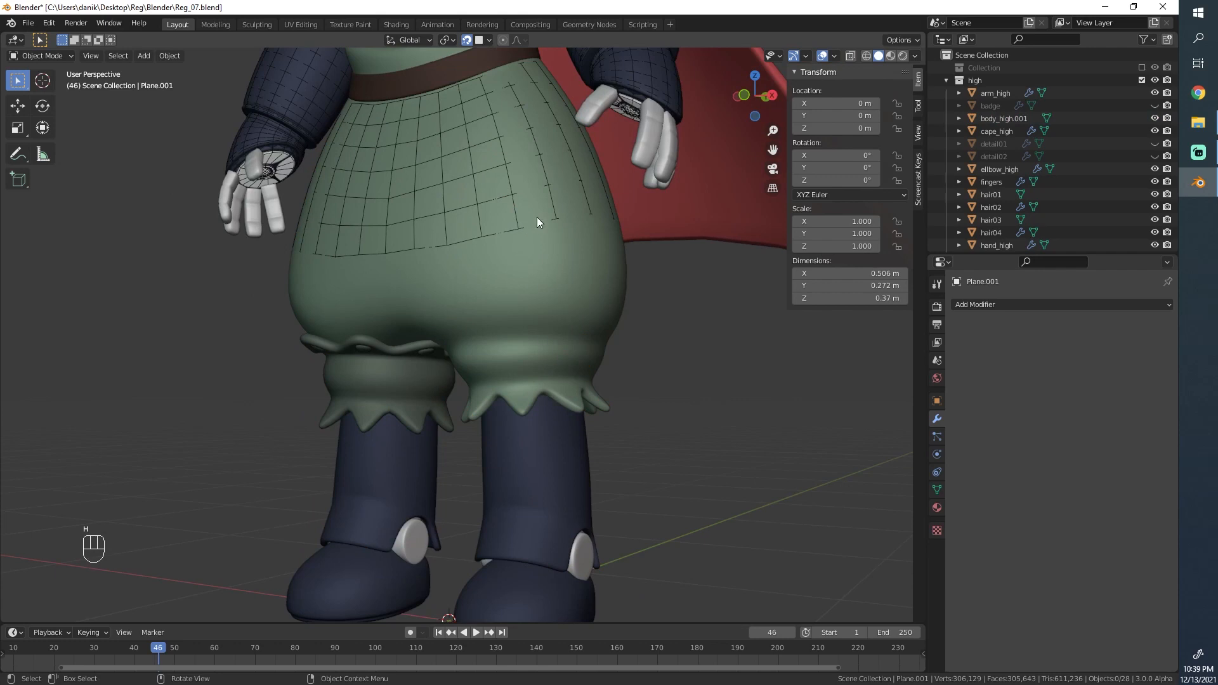
key(ctrl+z)
Step: Adjust the vertices on the lower front edge of upperBody_low.001 at and beside the mirror line
click(516, 230)
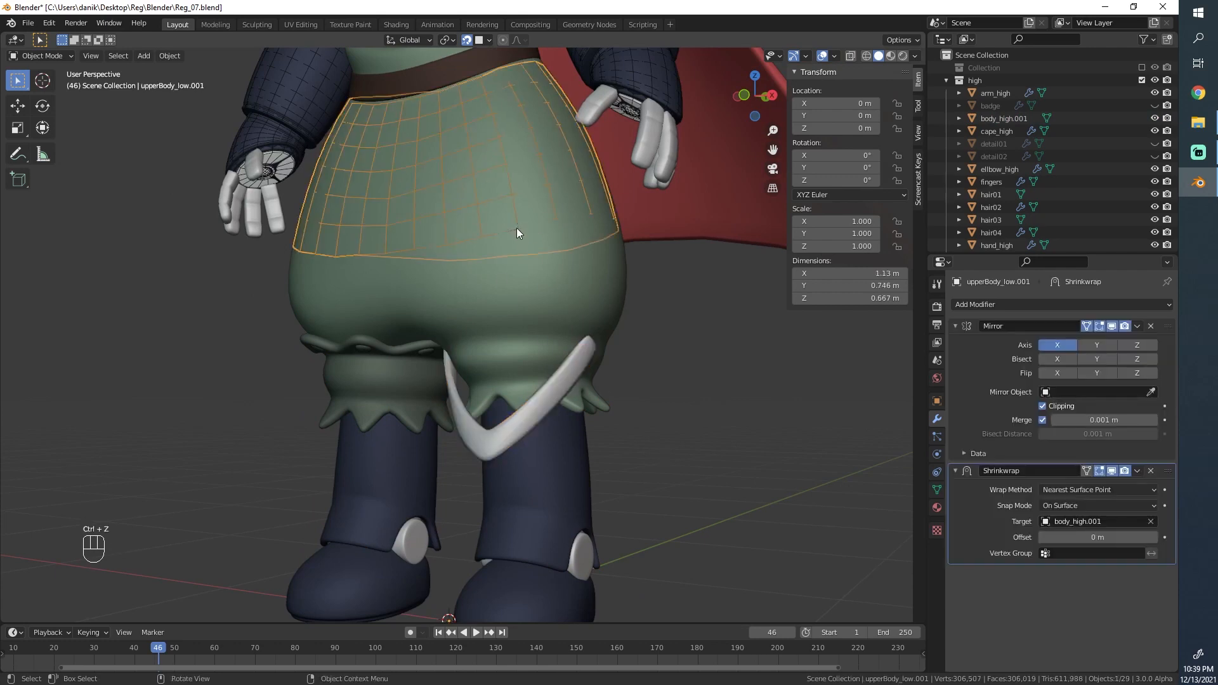
key(Tab)
middle_drag(483, 259, 517, 288)
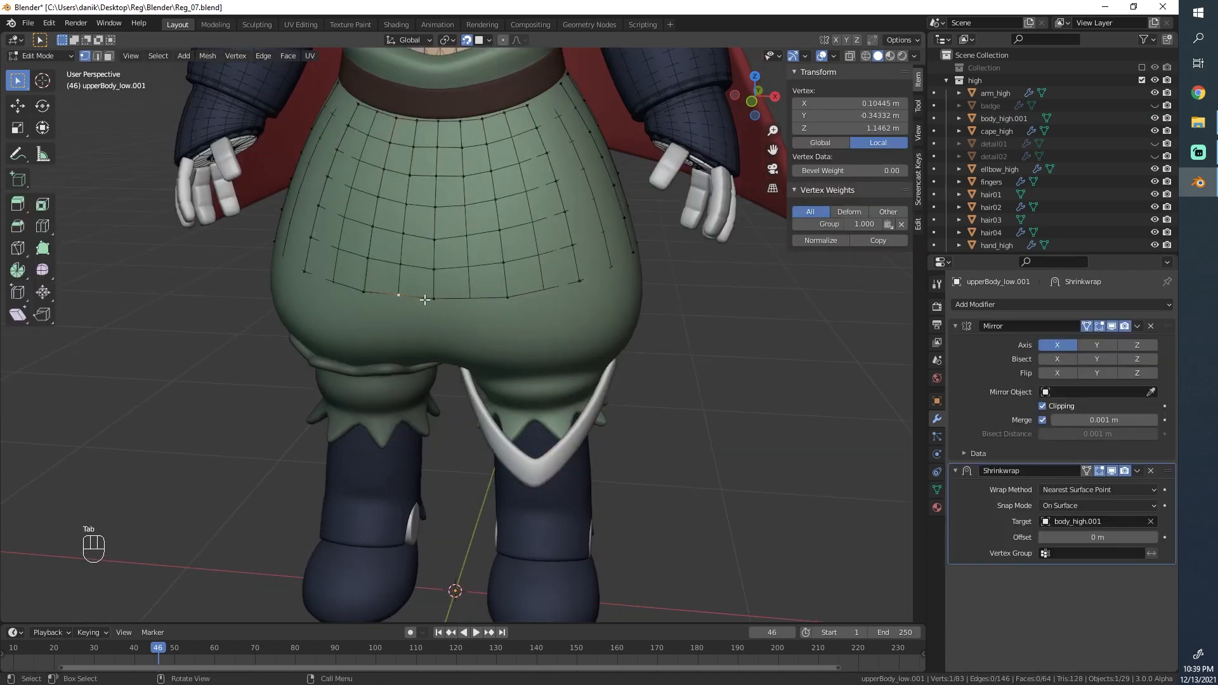
key(g)
click(427, 302)
key(g)
click(441, 307)
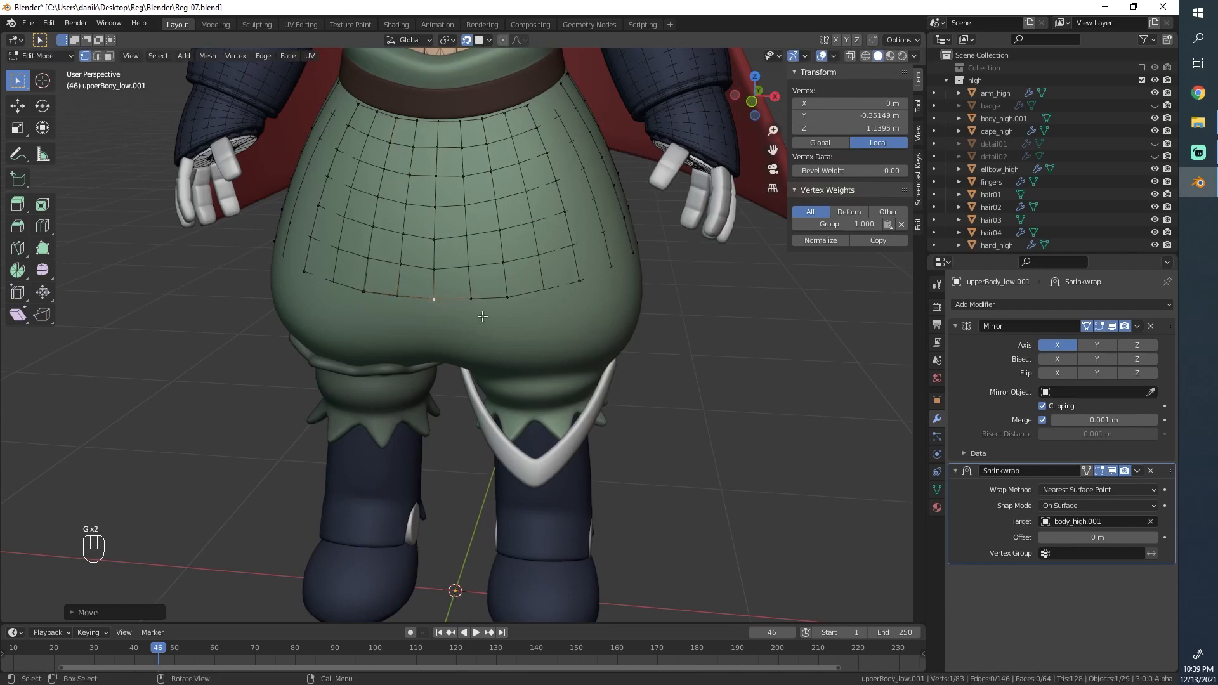
middle_drag(441, 307, 497, 275)
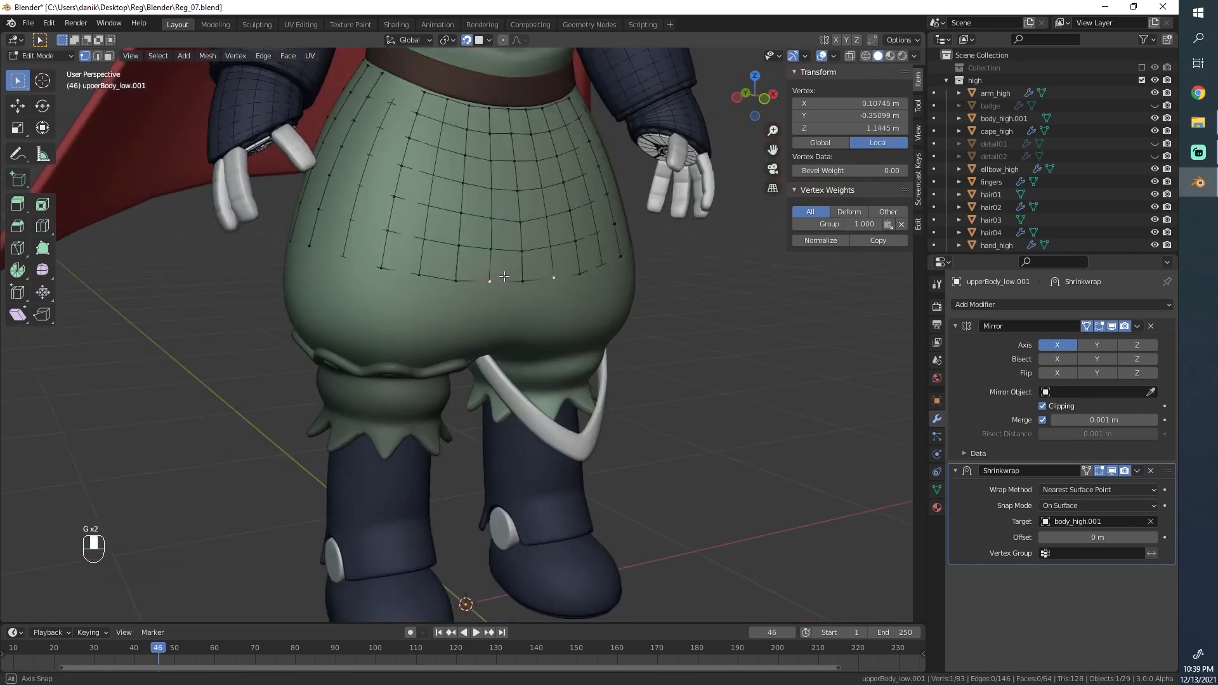
scroll(497, 274, up, 2)
key(g)
click(497, 277)
Step: Hide cape_high to expose the back plate, and reopen upperBody_low.001 in Edit Mode
middle_drag(634, 279, 498, 285)
scroll(380, 244, down, 4)
key(Tab)
click(495, 254)
key(h)
scroll(412, 292, up, 4)
click(498, 285)
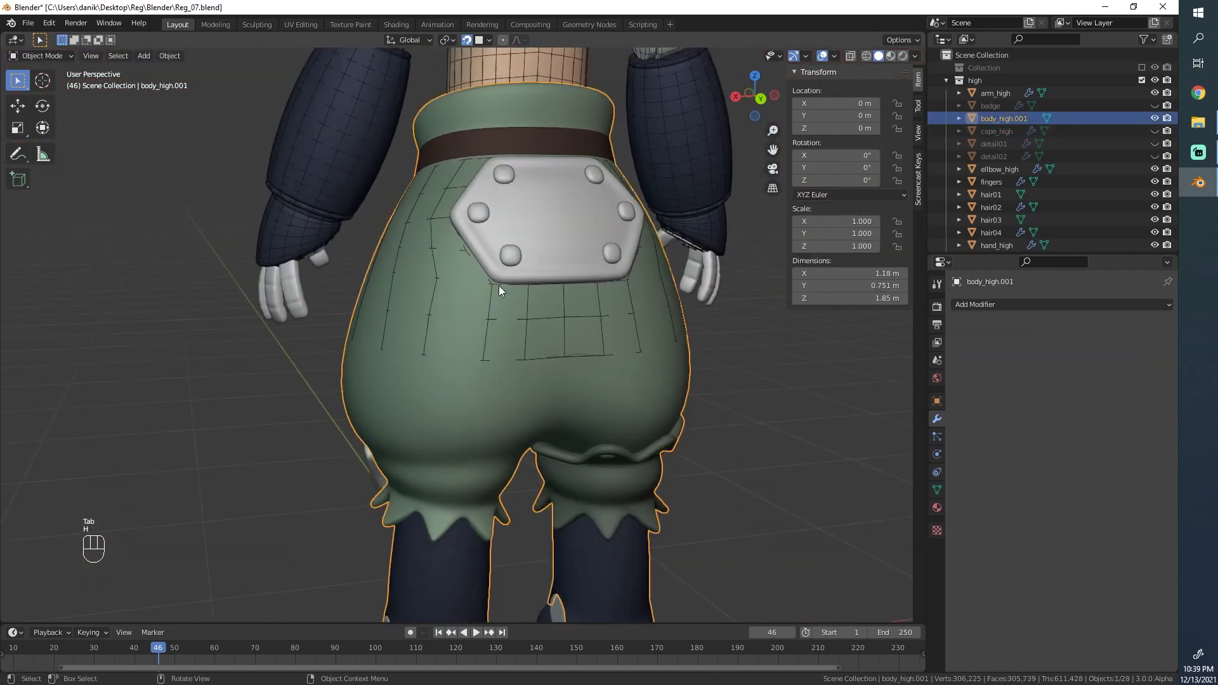
click(495, 287)
key(Tab)
key(Tab)
click(527, 288)
key(Tab)
scroll(526, 288, up, 4)
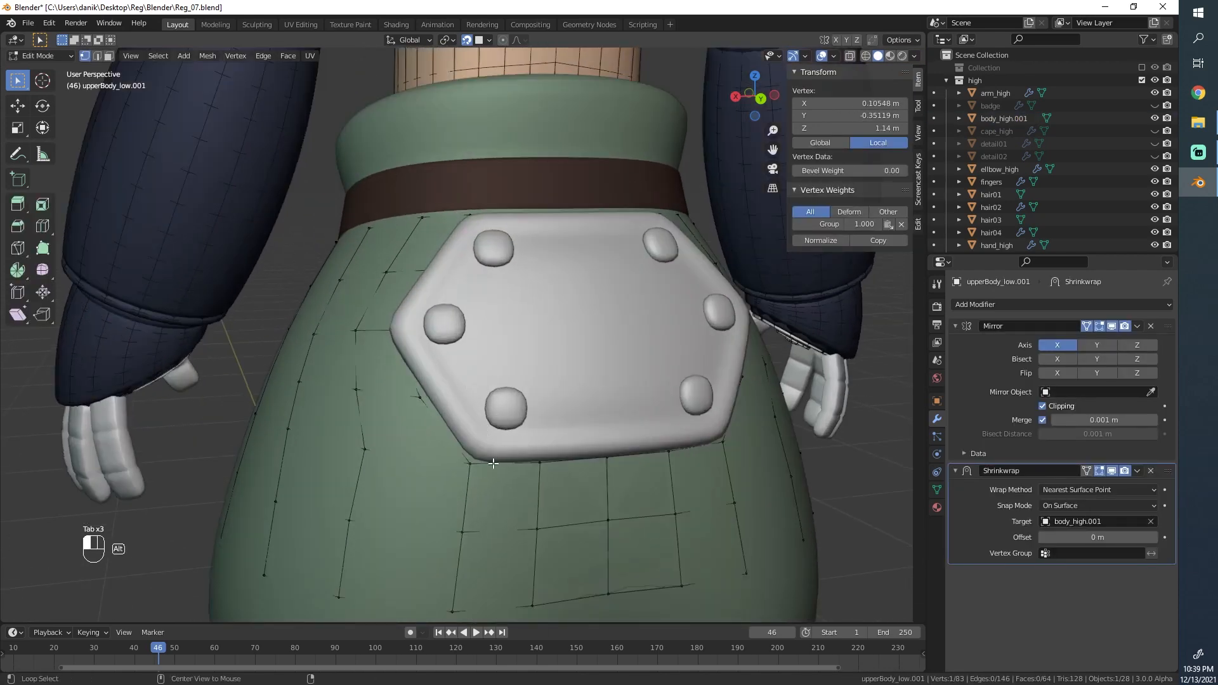
Step: Select the edge loop around the hexagonal back plate, check it in wireframe, and extrude it onto the plate
alt+click(493, 463)
key(z)
click(435, 367)
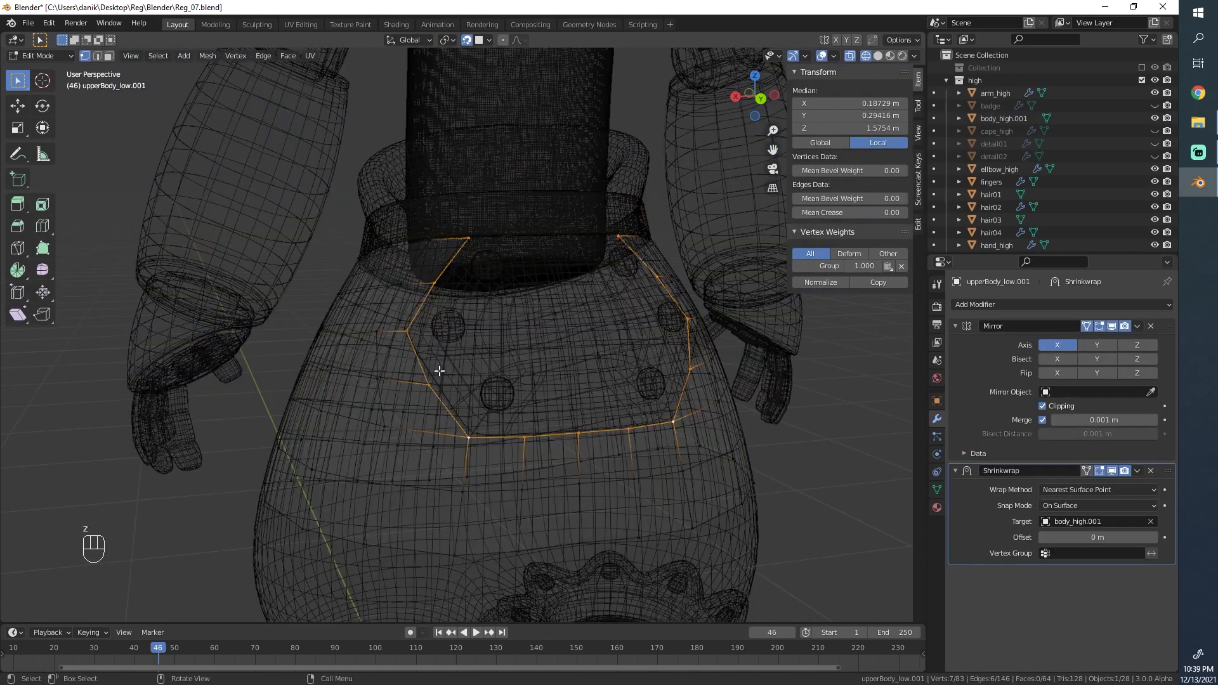
key(z)
click(818, 398)
key(z)
click(680, 421)
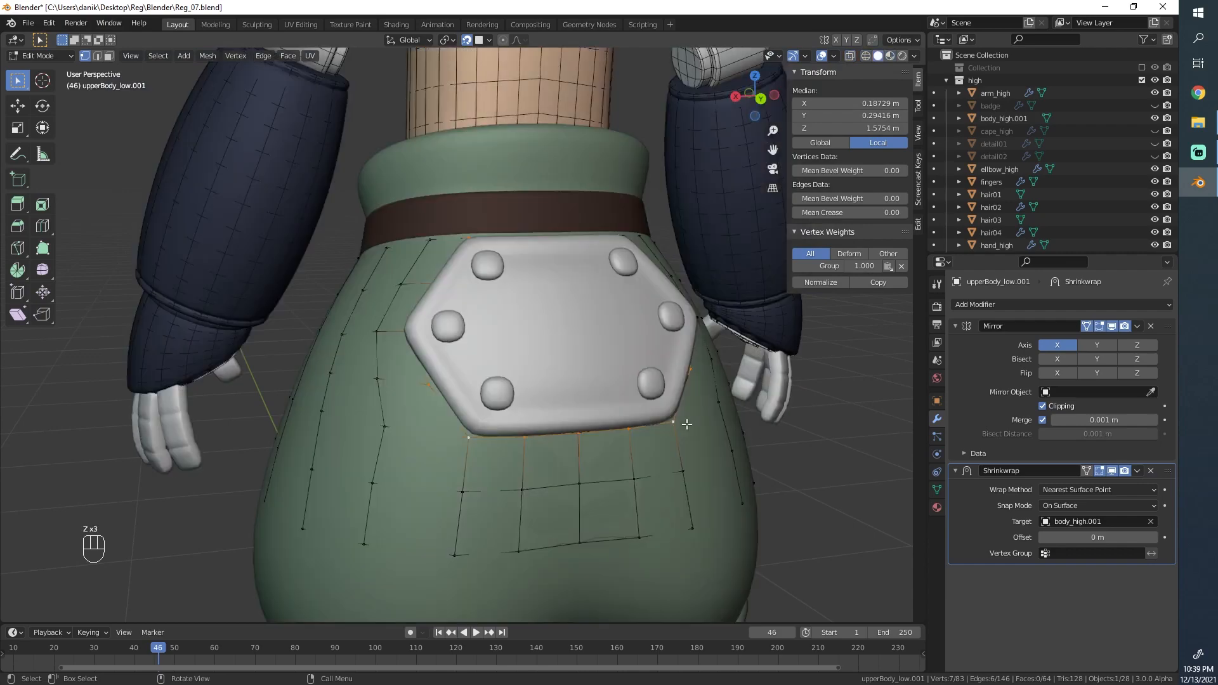
mouse_move(679, 422)
middle_down()
mouse_move(579, 237)
mouse_move(647, 411)
mouse_move(607, 408)
mouse_move(619, 412)
mouse_move(507, 438)
mouse_move(455, 352)
mouse_move(461, 247)
middle_up()
key(e)
click(647, 395)
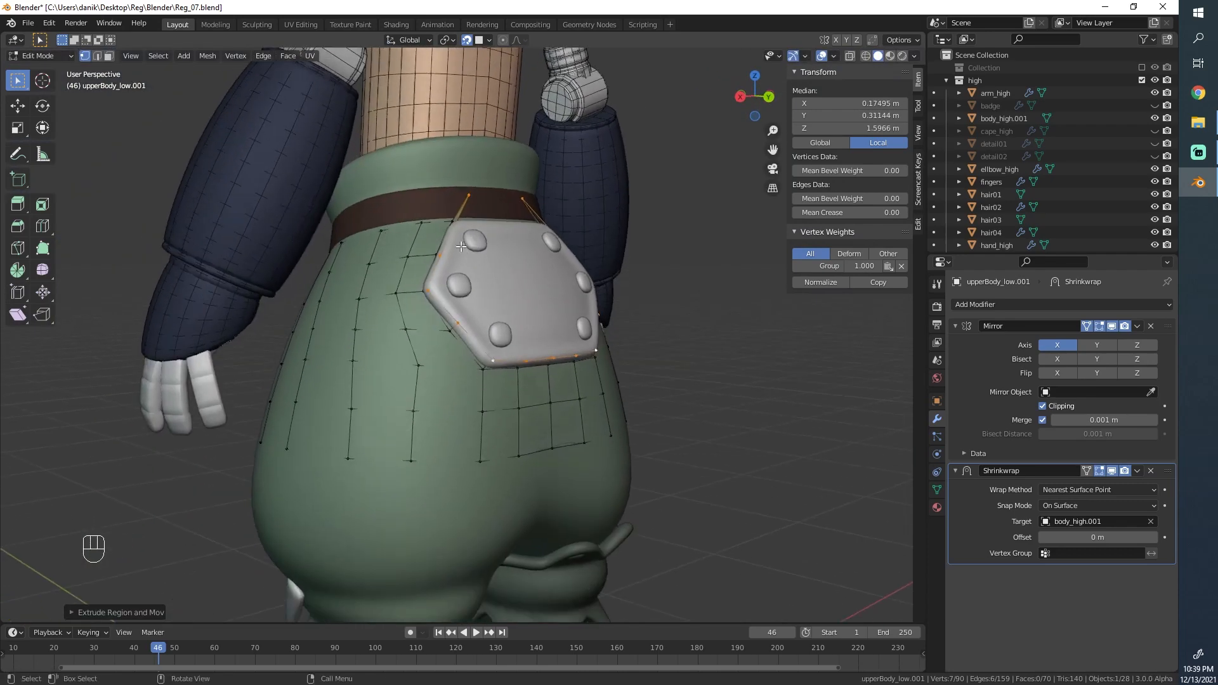
Step: Move the extruded vertex sitting on the belt down to the upper corner of the back plate
scroll(461, 246, up, 3)
middle_drag(477, 311, 482, 319)
click(484, 145)
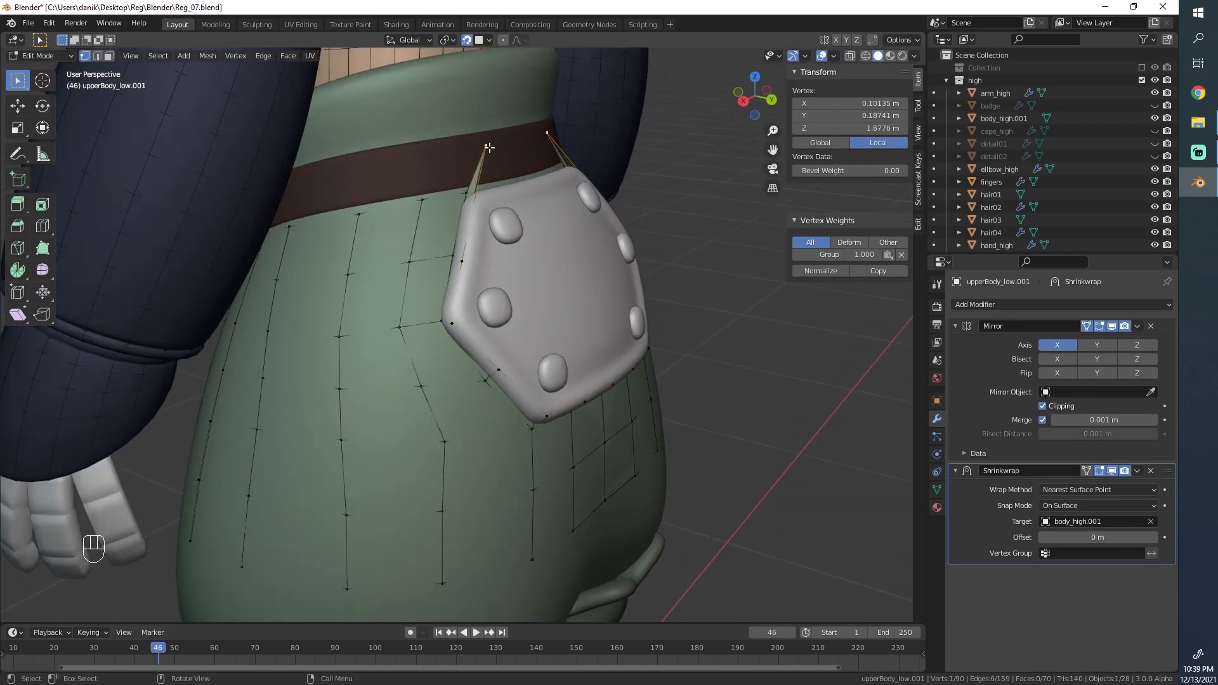
key(g)
click(480, 204)
Step: Extrude the short edge at the back plate's upper corner along the plate's top to the mirror line
middle_drag(480, 204, 451, 259)
shift+click(451, 262)
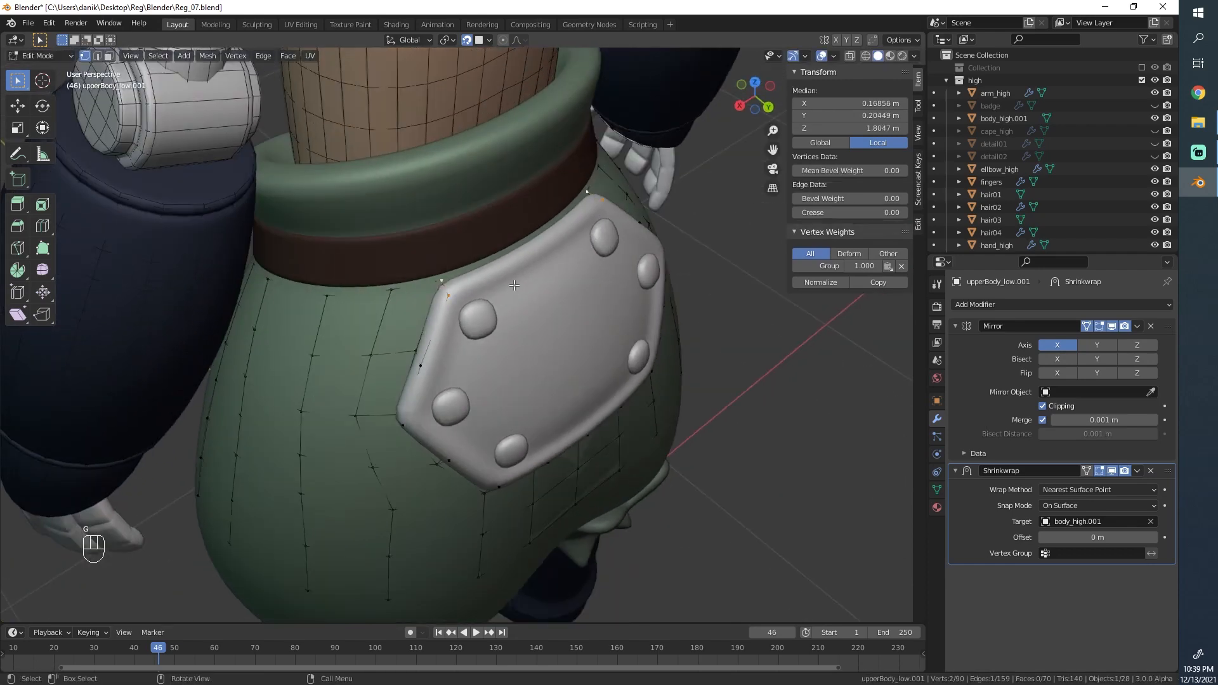
middle_drag(504, 300, 476, 292)
key(e)
click(584, 281)
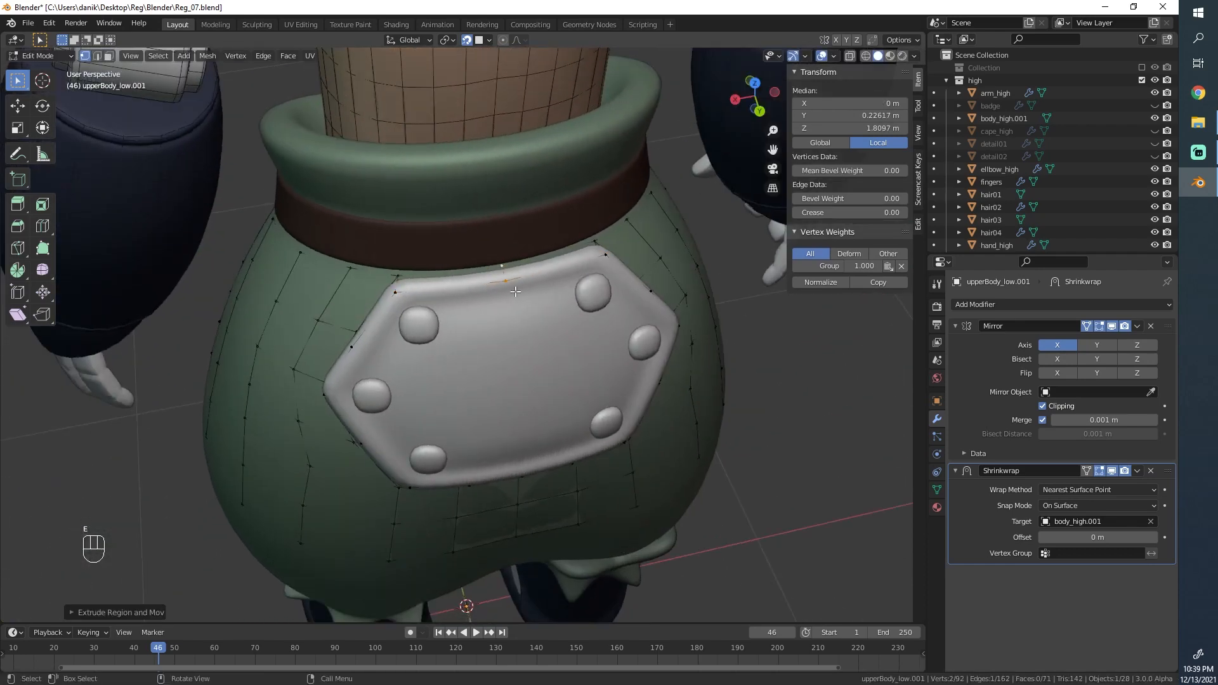
Step: Reposition the centre vertex and the corner vertex along the top edge of the back plate
click(506, 283)
key(g)
click(506, 283)
click(404, 292)
key(g)
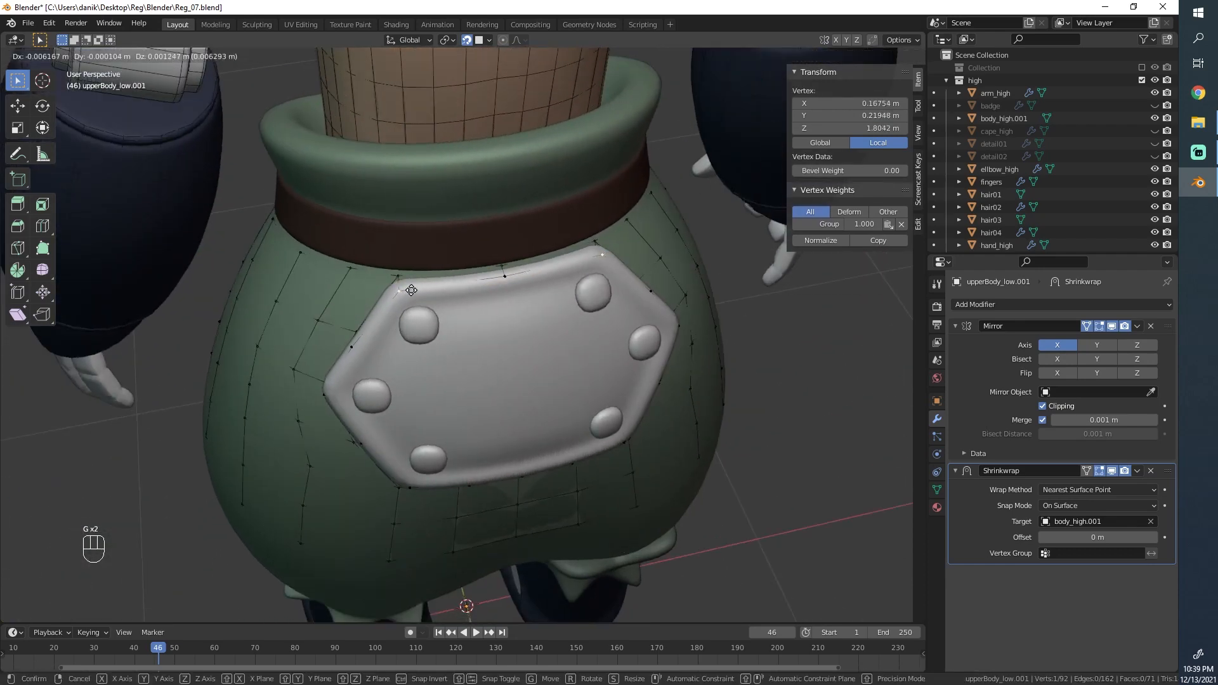
click(414, 289)
Step: Examine how the patch vertices follow the rim of the back plate from several angles
middle_drag(526, 327, 602, 419)
scroll(546, 313, up, 7)
shift+middle_drag(666, 162, 628, 236)
scroll(694, 185, down, 3)
middle_drag(686, 207, 519, 226)
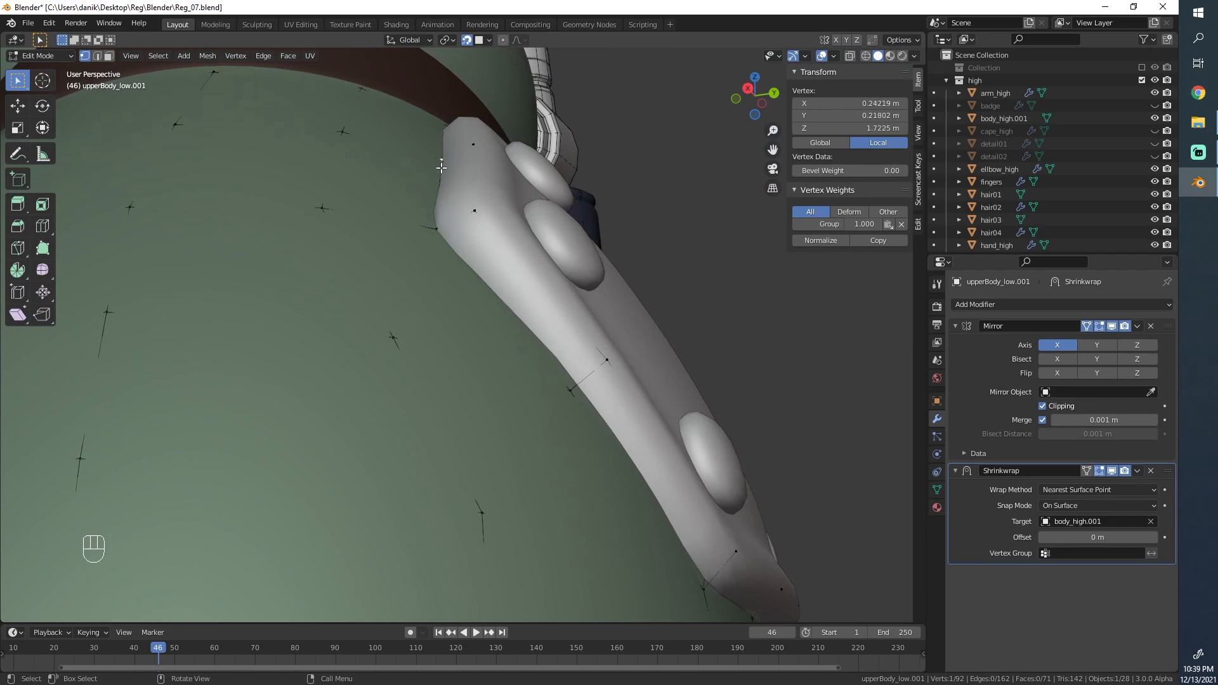
middle_drag(441, 168, 553, 312)
key(g)
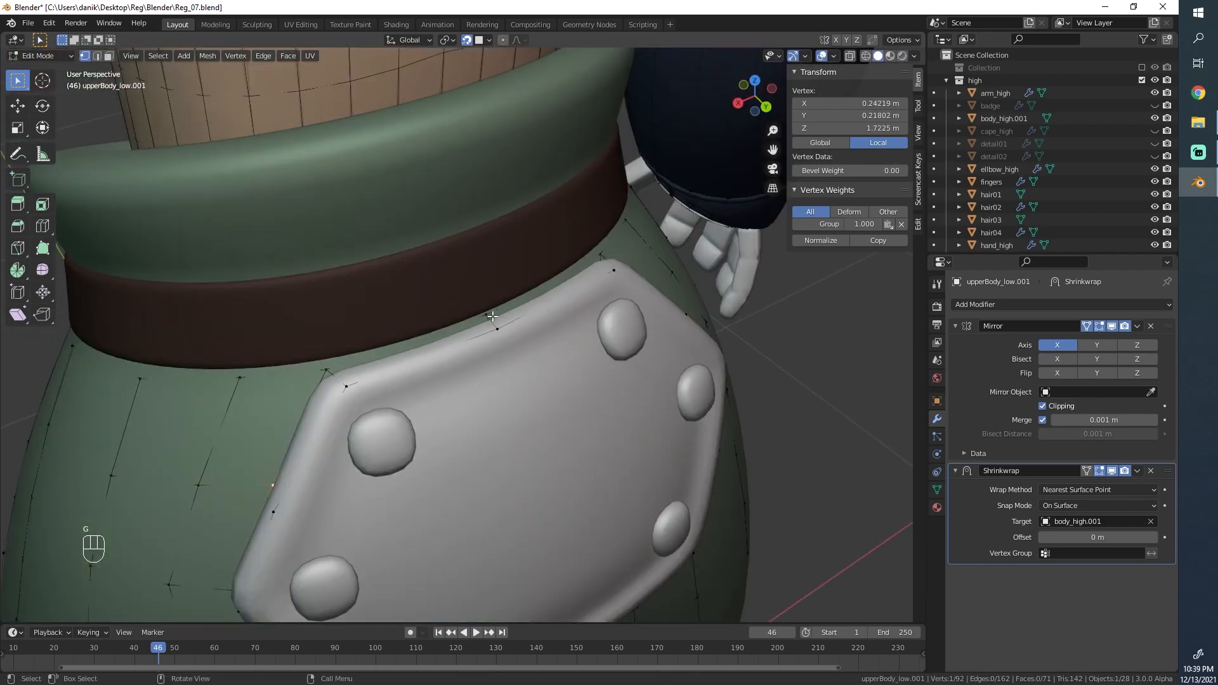
shift+middle_drag(353, 378, 439, 236)
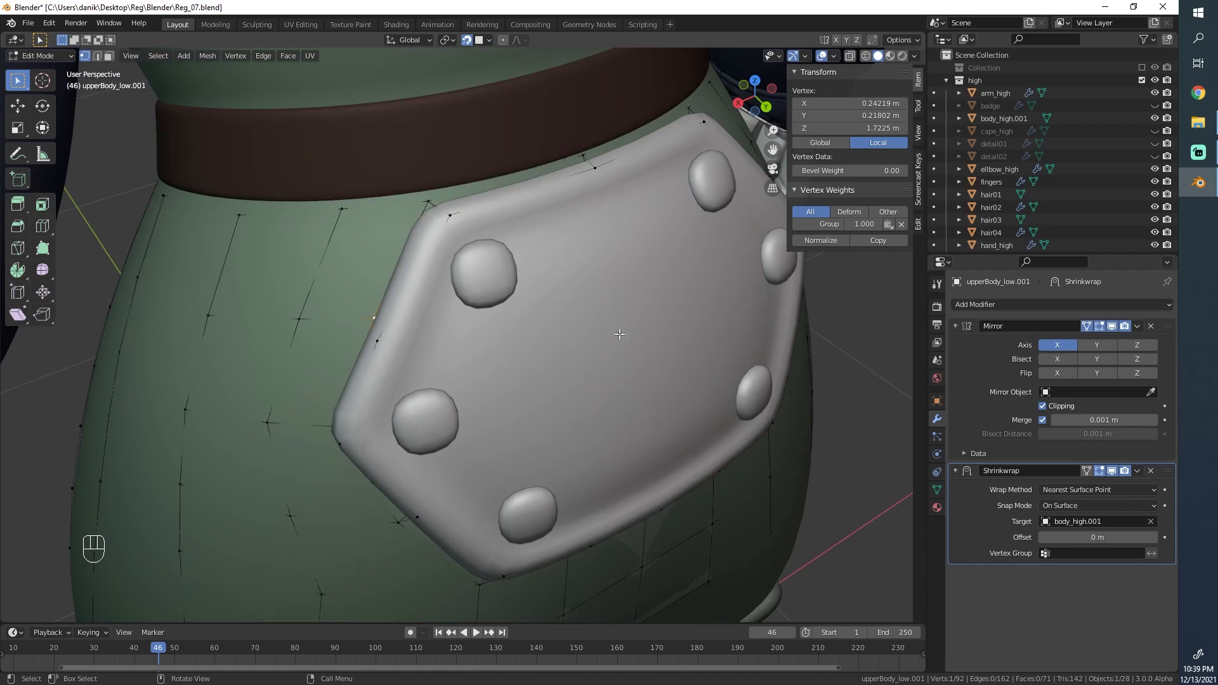
scroll(512, 218, down, 3)
middle_drag(512, 218, 689, 274)
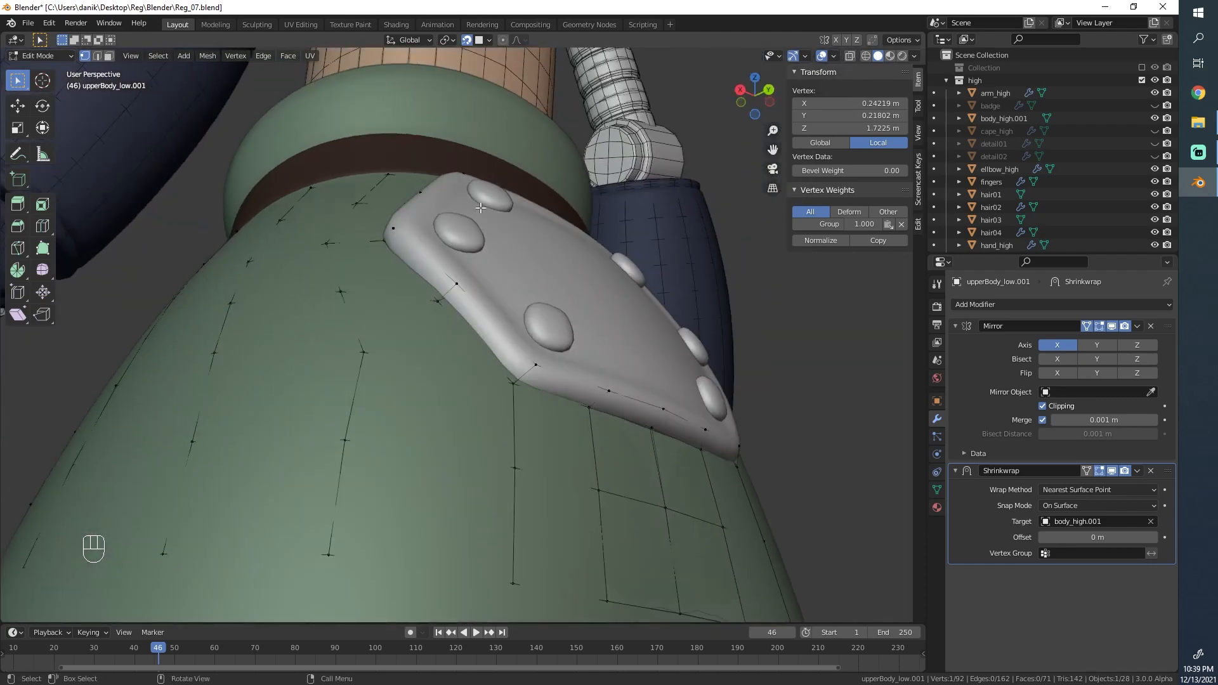
Step: Move the patch vertices on the pants below the plate's lower edge, from corner to centre, along the rim
middle_drag(454, 214, 445, 257)
middle_drag(534, 449, 454, 424)
click(475, 394)
key(g)
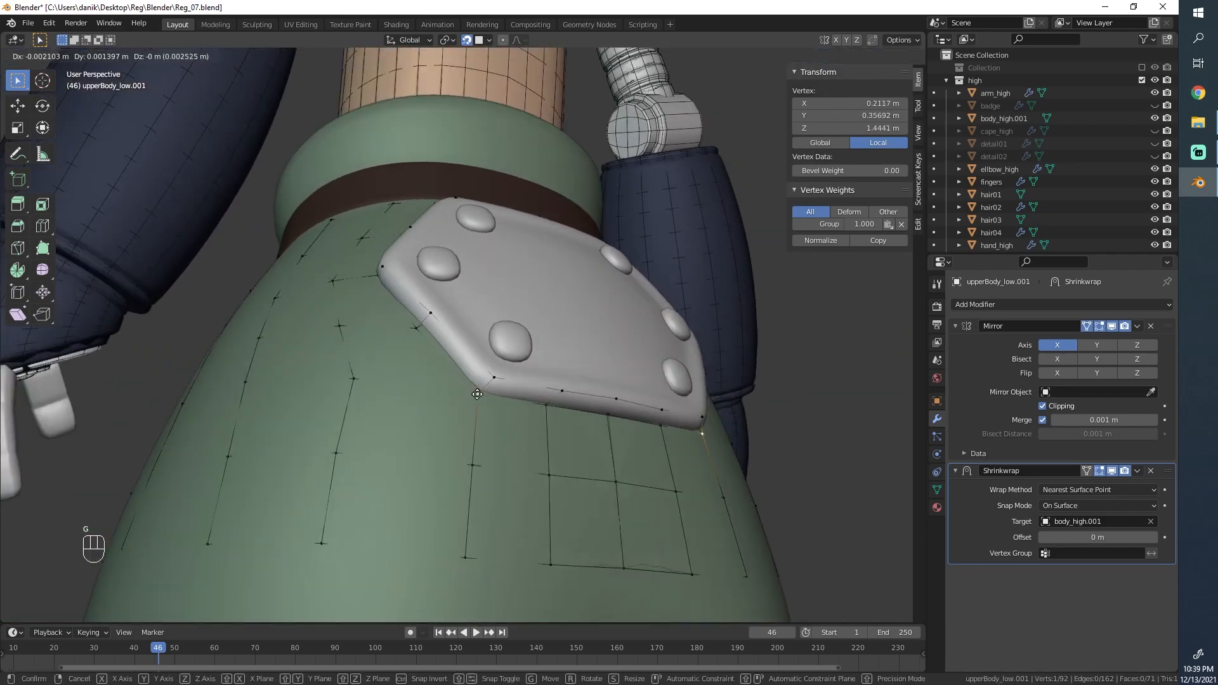
click(479, 394)
click(545, 406)
key(g)
click(548, 411)
click(606, 416)
key(g)
click(604, 420)
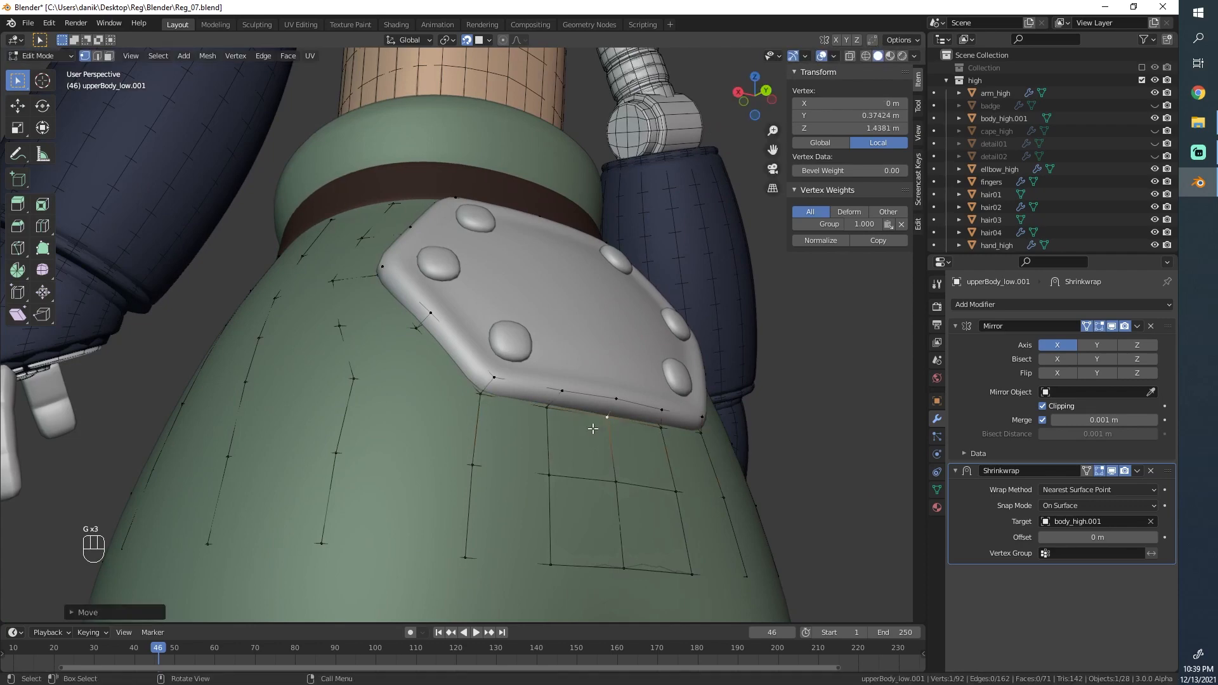
Step: Add a loop cut to the strip along the plate's top and shift its plate-side vertex down onto the rim
middle_drag(593, 429, 502, 465)
key(ctrl+r)
click(507, 271)
click(507, 272)
key(g)
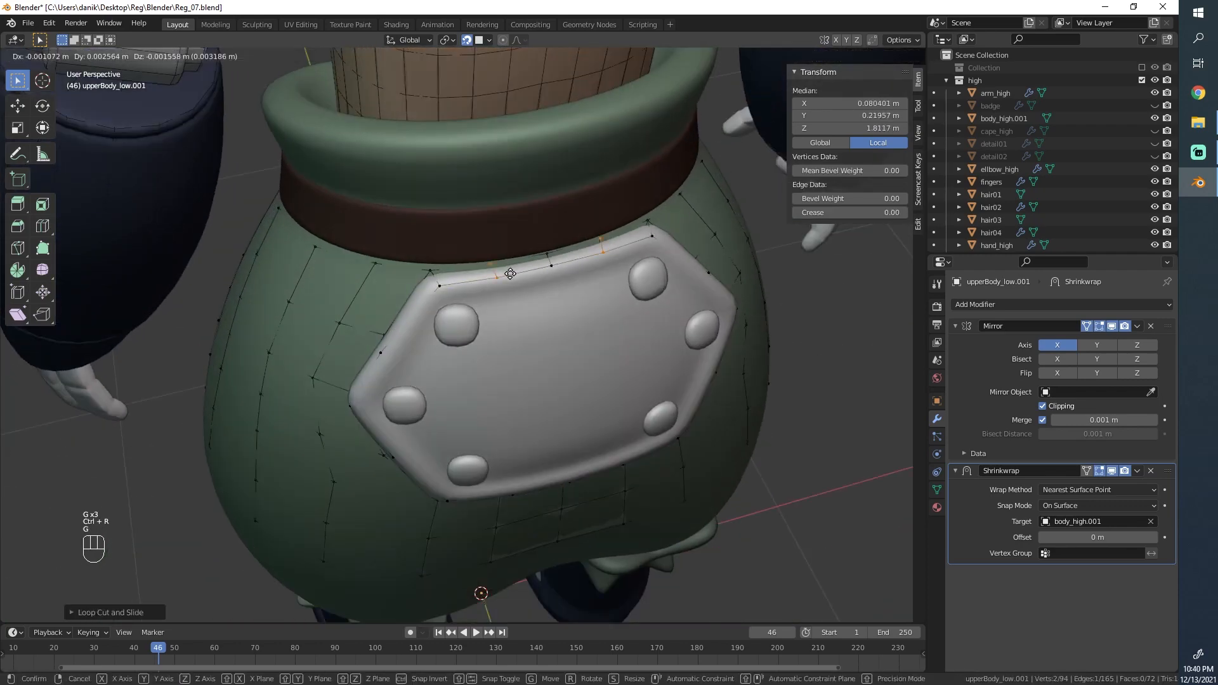
click(510, 273)
click(497, 280)
key(g)
click(493, 290)
middle_drag(533, 362, 573, 252)
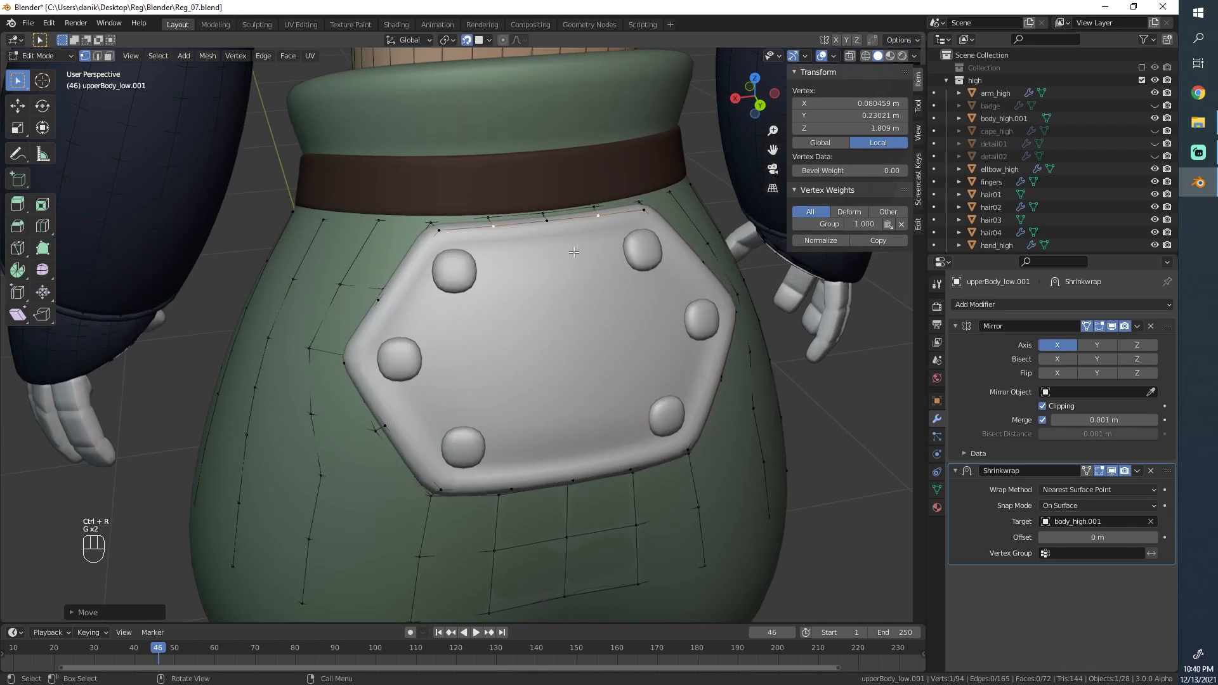
Step: Fill a face down the centre of the back plate between its top and bottom edge vertices
shift+click(493, 227)
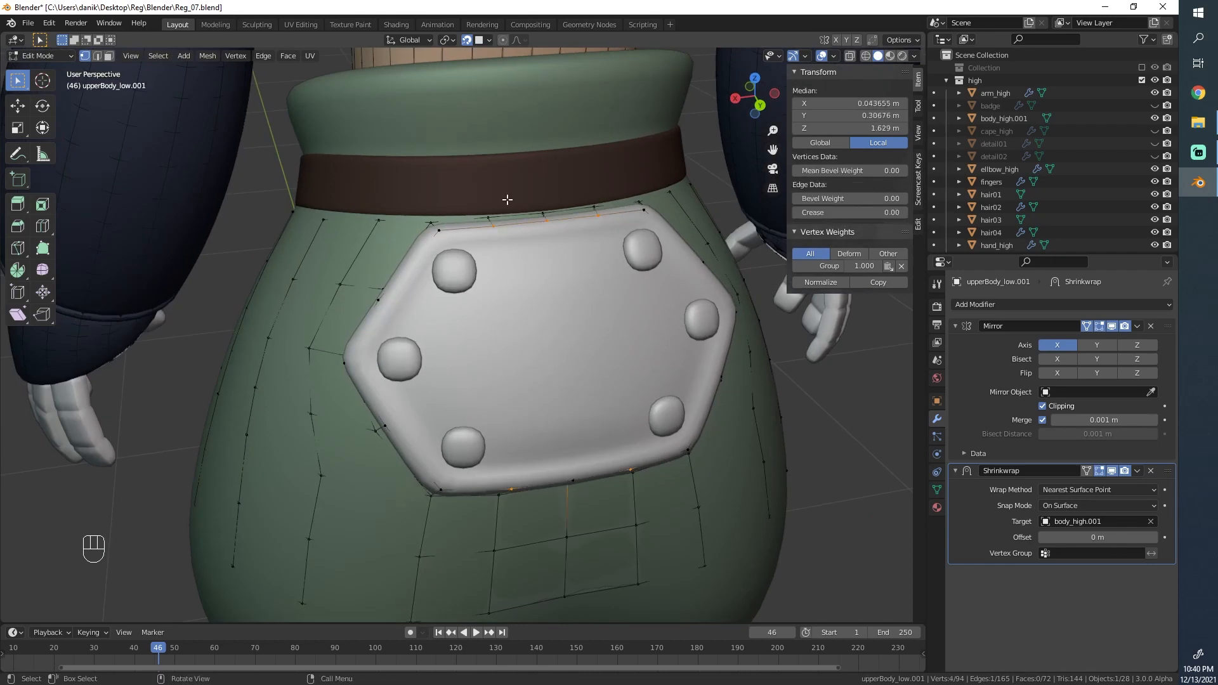
middle_drag(590, 510, 586, 439)
shift+click(585, 438)
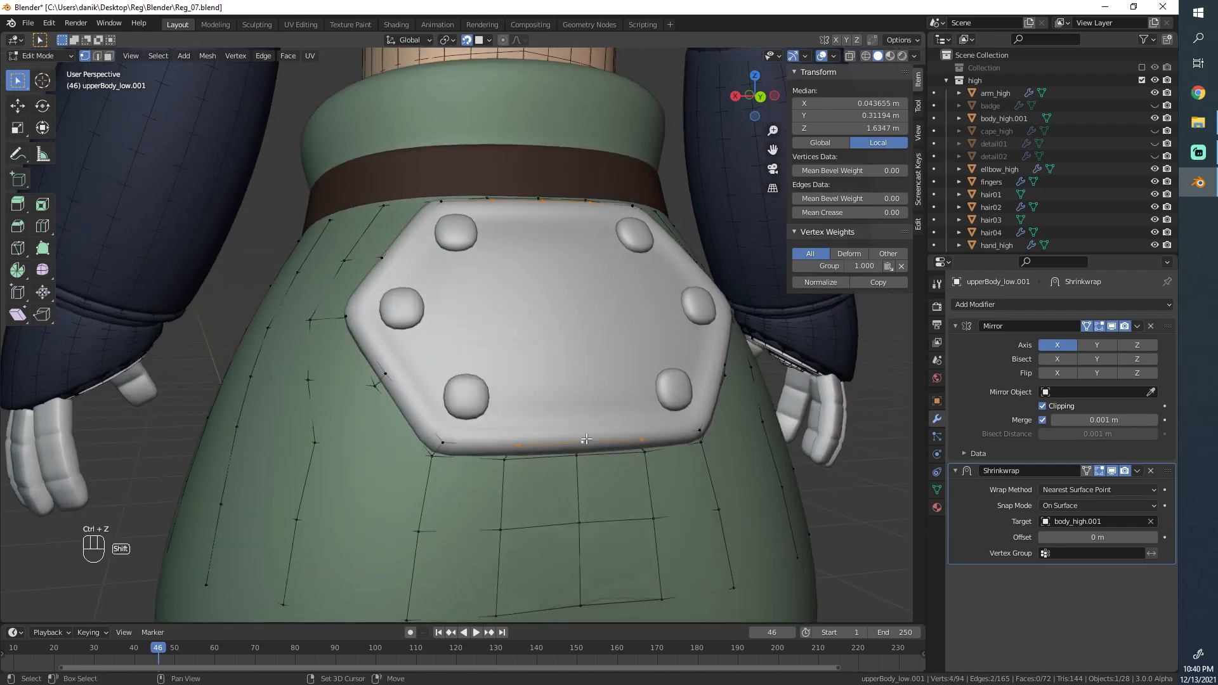
middle_drag(484, 135, 613, 305)
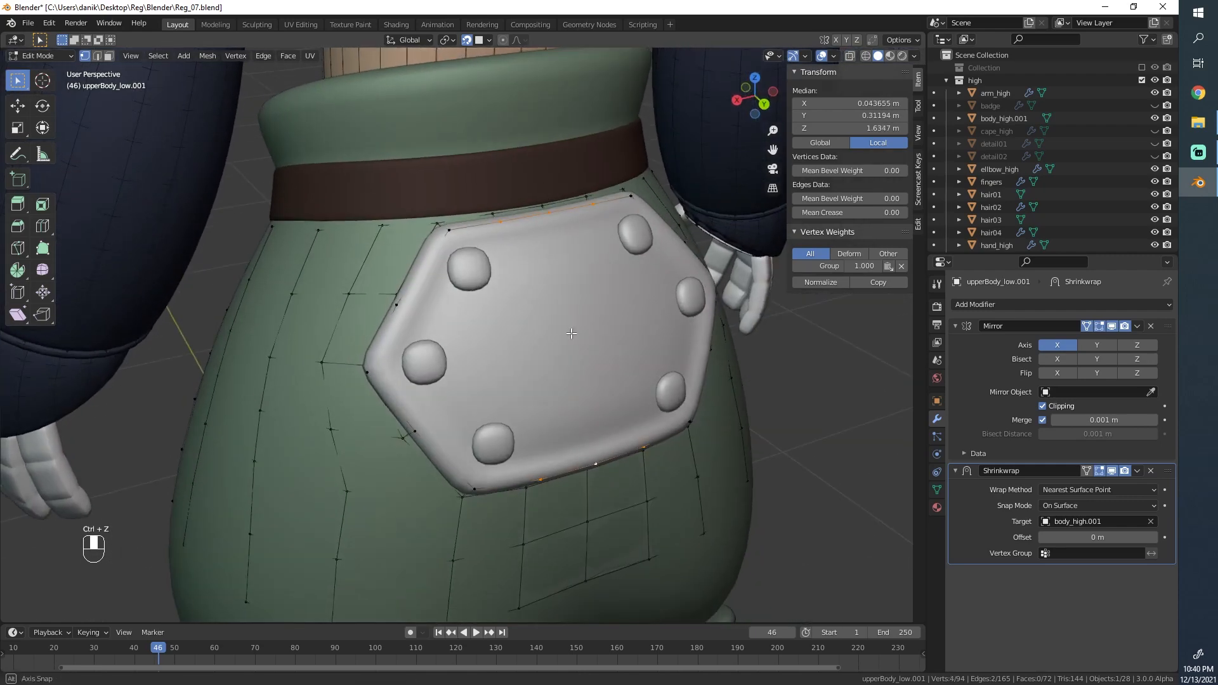
middle_drag(573, 562, 515, 106)
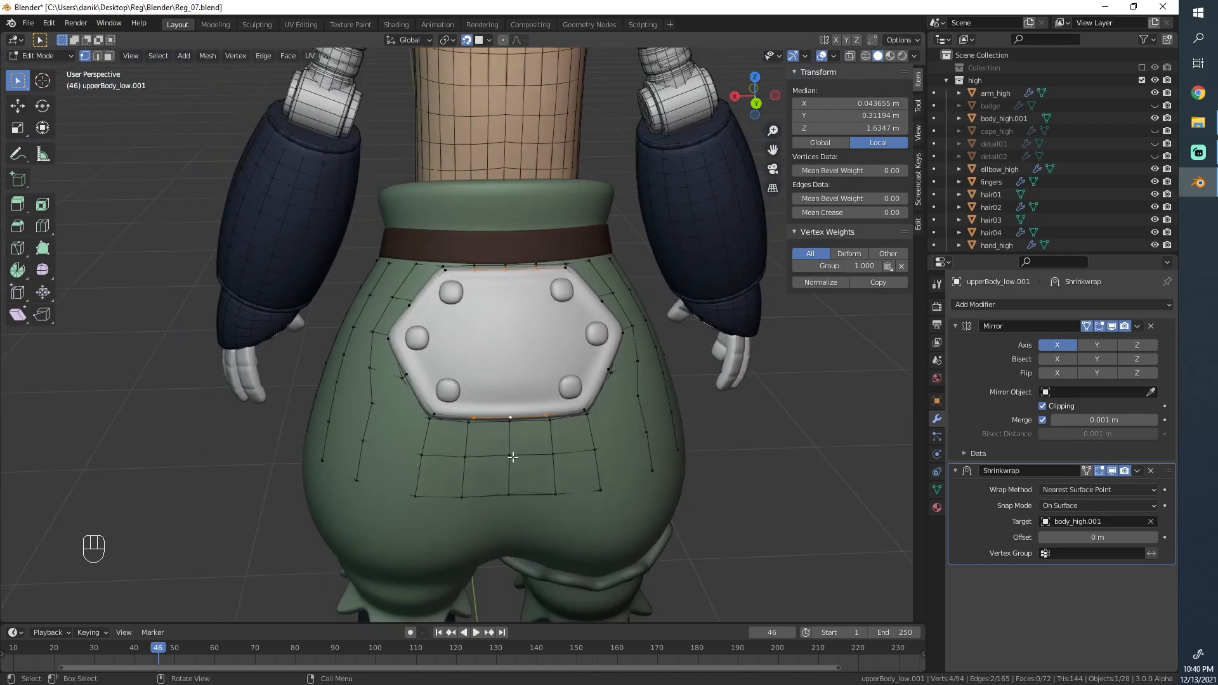
scroll(519, 416, up, 2)
key(z)
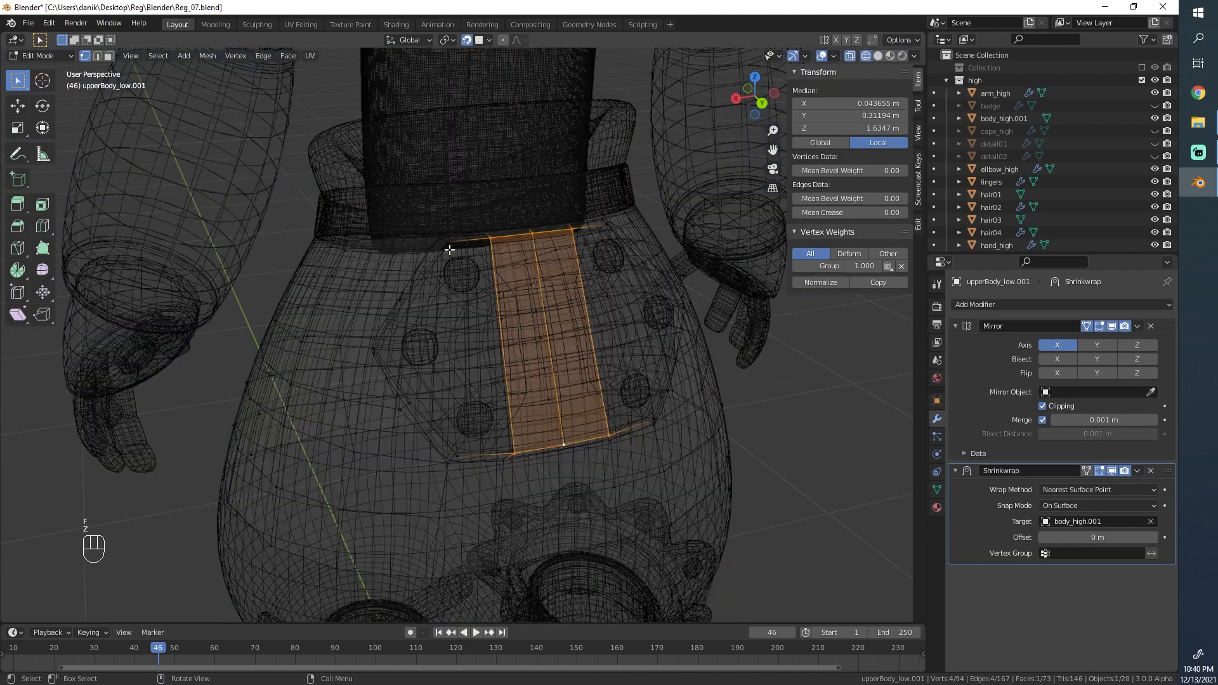
key(a)
key(ctrl+z)
scroll(498, 347, up, 1)
Step: Cut the central plate face horizontally across its middle with a centred loop cut
key(ctrl+r)
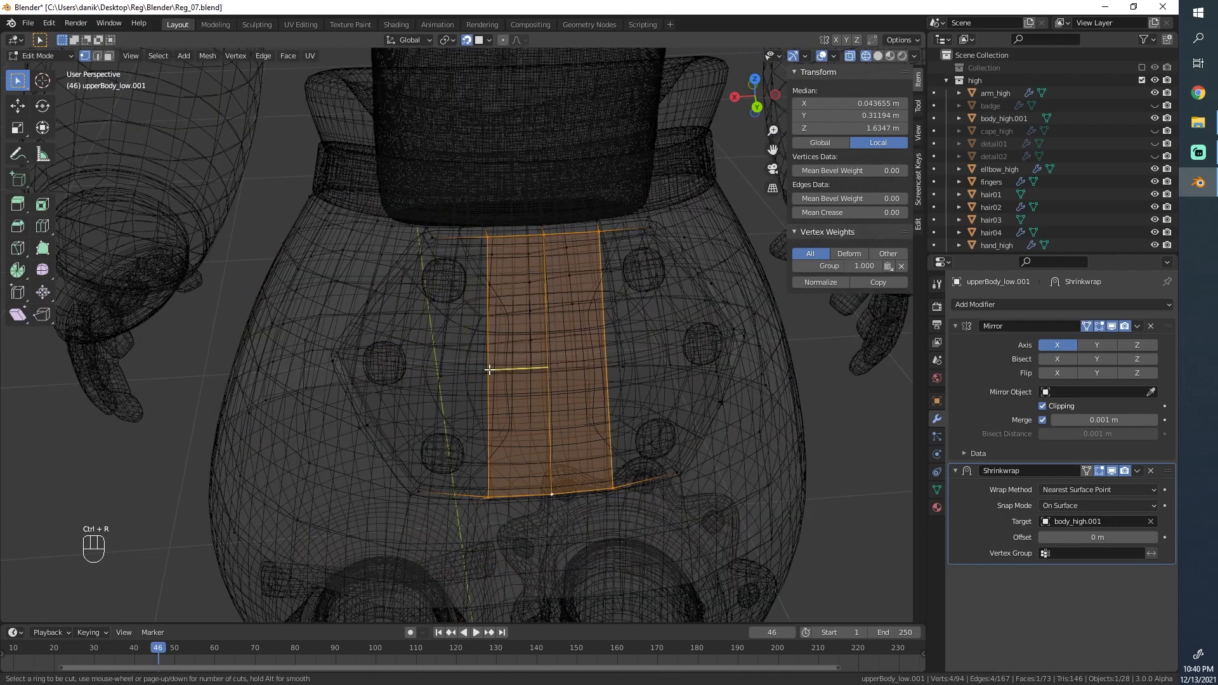
click(489, 369)
right_click(490, 370)
middle_drag(476, 380, 521, 368)
key(a)
Step: Join the middle cut's vertex to the outer side corner vertex of the back plate with an edge
click(521, 367)
shift+click(375, 386)
middle_drag(446, 394, 489, 383)
shift+click(540, 332)
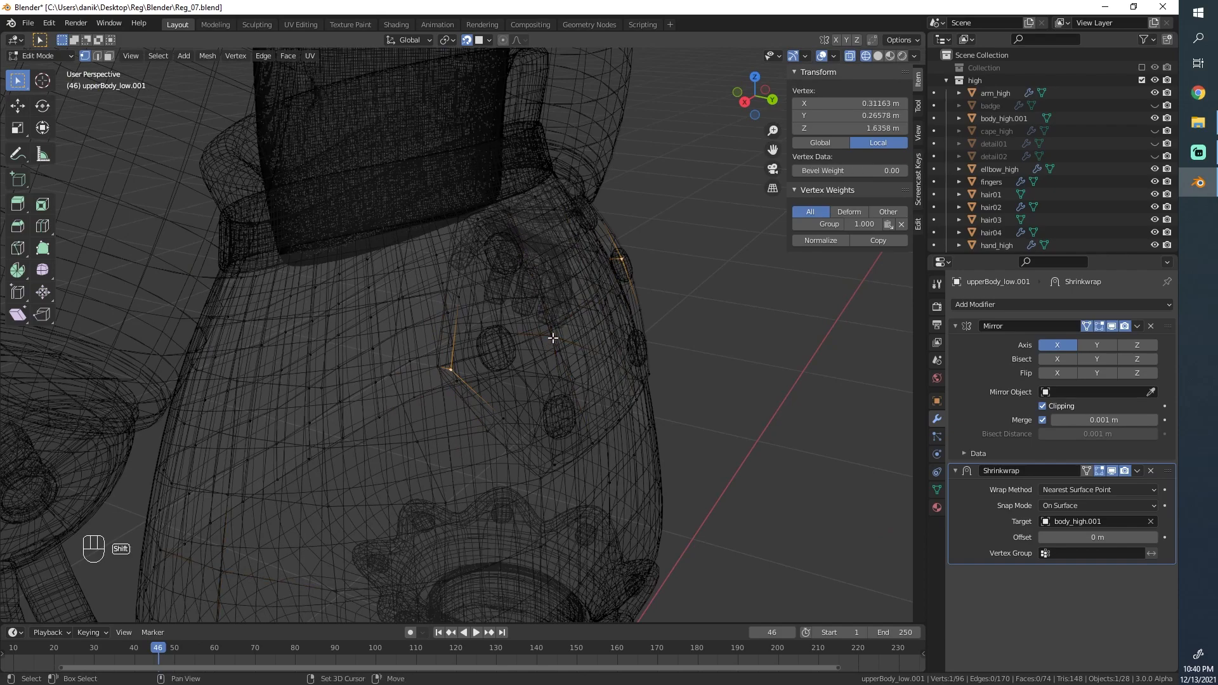
shift+click(552, 338)
key(f)
middle_drag(584, 320, 533, 340)
key(z)
key(z)
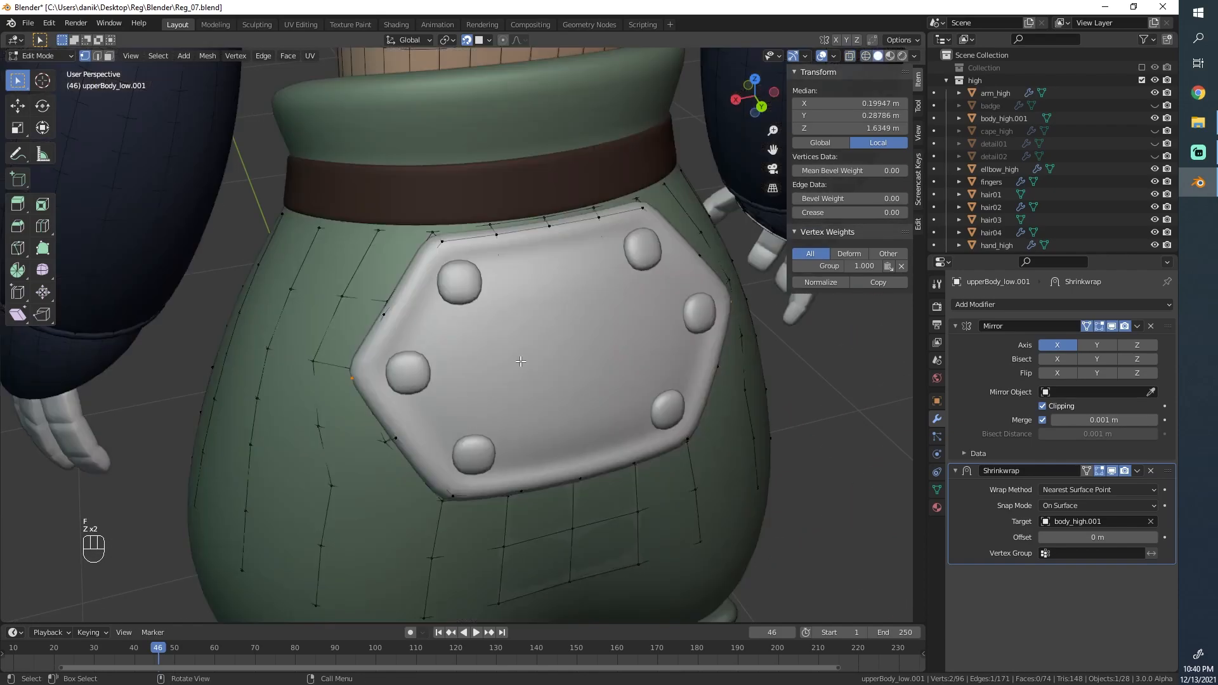
Step: Reposition the outer side corner vertex of the back plate on the rim
mouse_move(490, 381)
middle_down()
mouse_move(549, 381)
mouse_move(459, 360)
mouse_move(482, 316)
mouse_move(512, 411)
middle_up()
key(z)
key(a)
scroll(484, 378, up, 2)
click(459, 361)
key(z)
key(g)
click(507, 346)
Step: Add one loop cut below and one above the middle edge of the central plate strip
scroll(465, 362, down, 2)
key(a)
key(z)
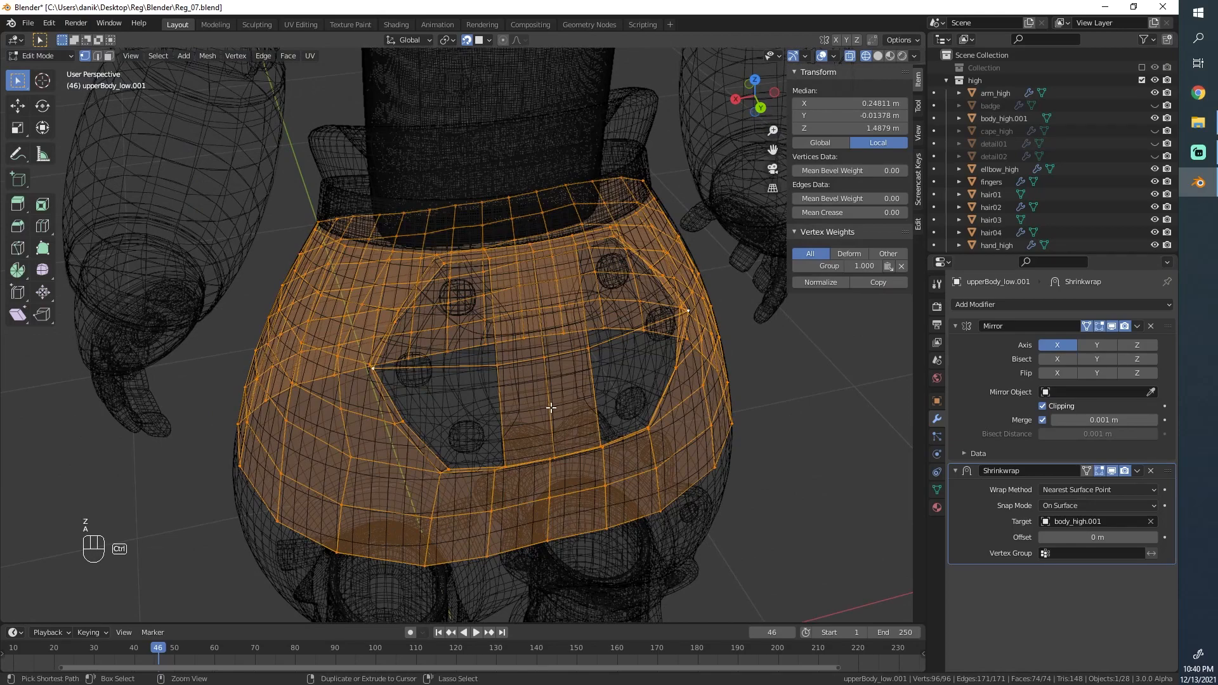
click(512, 411)
click(513, 411)
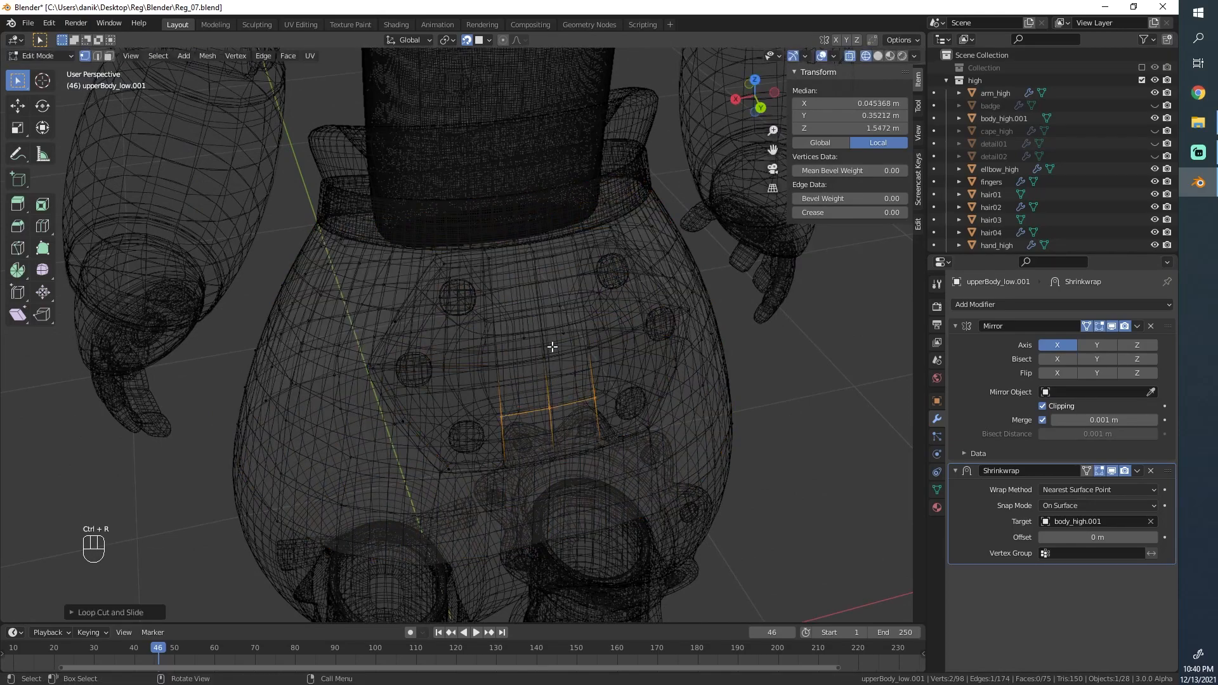
key(ctrl+r)
click(539, 321)
click(539, 321)
key(a)
Step: Fill the open side of the back plate with four faces between the central strip and the outline, starting at the bottom edge
middle_drag(512, 463, 508, 405)
click(510, 420)
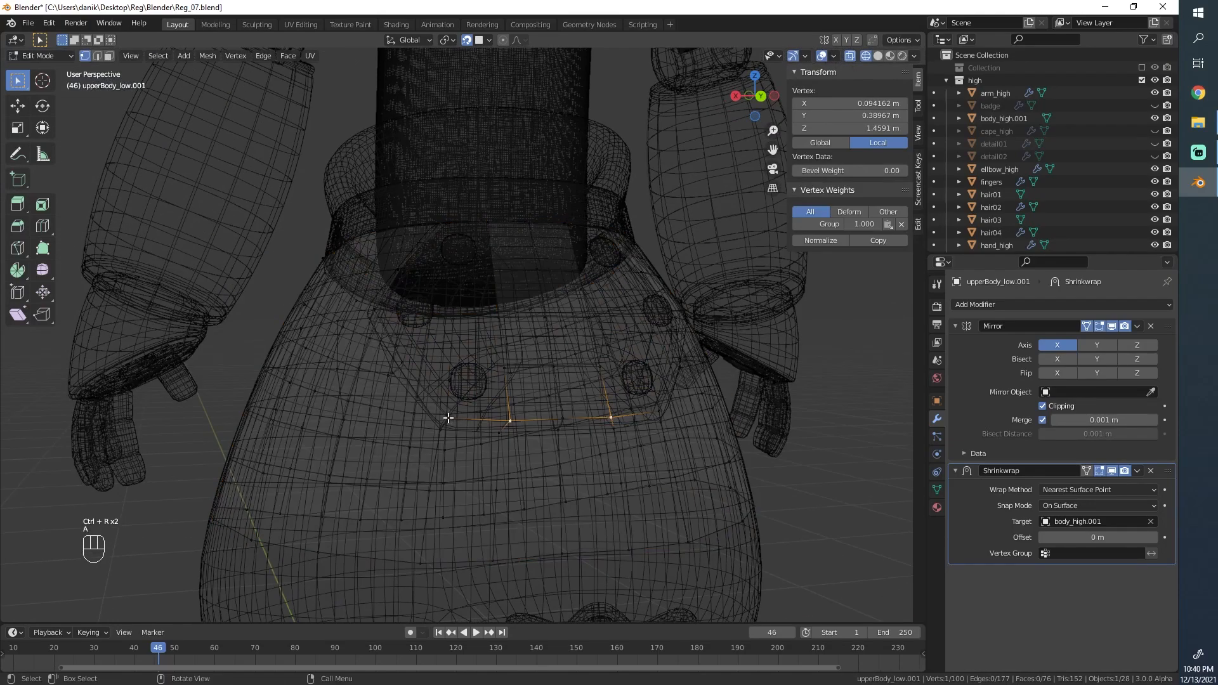
key(ctrl+z)
key(f)
key(f)
key(f)
key(f)
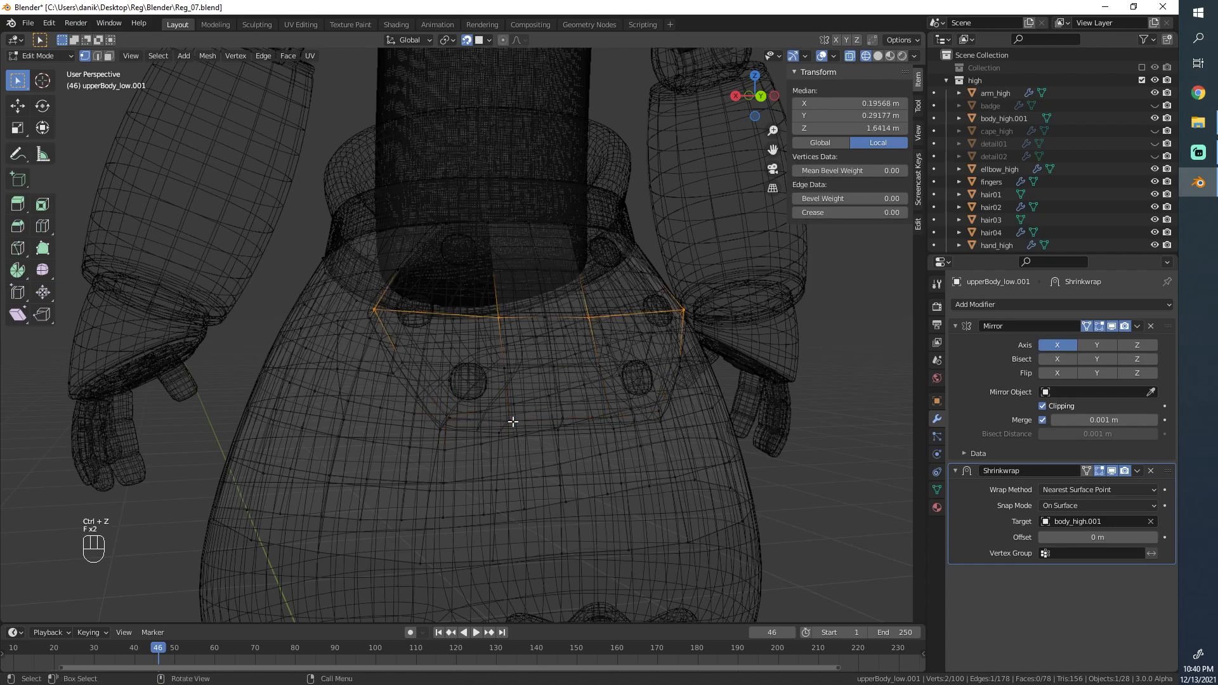
Step: Examine the filled plate faces in solid and wireframe display and check the edge loops around their outline
key(z)
mouse_move(536, 367)
middle_down()
mouse_move(535, 411)
mouse_move(483, 396)
mouse_move(508, 337)
middle_up()
scroll(789, 371, up, 2)
key(a)
scroll(482, 418, down, 2)
key(z)
scroll(462, 358, up, 2)
alt+click(492, 326)
alt+click(446, 283)
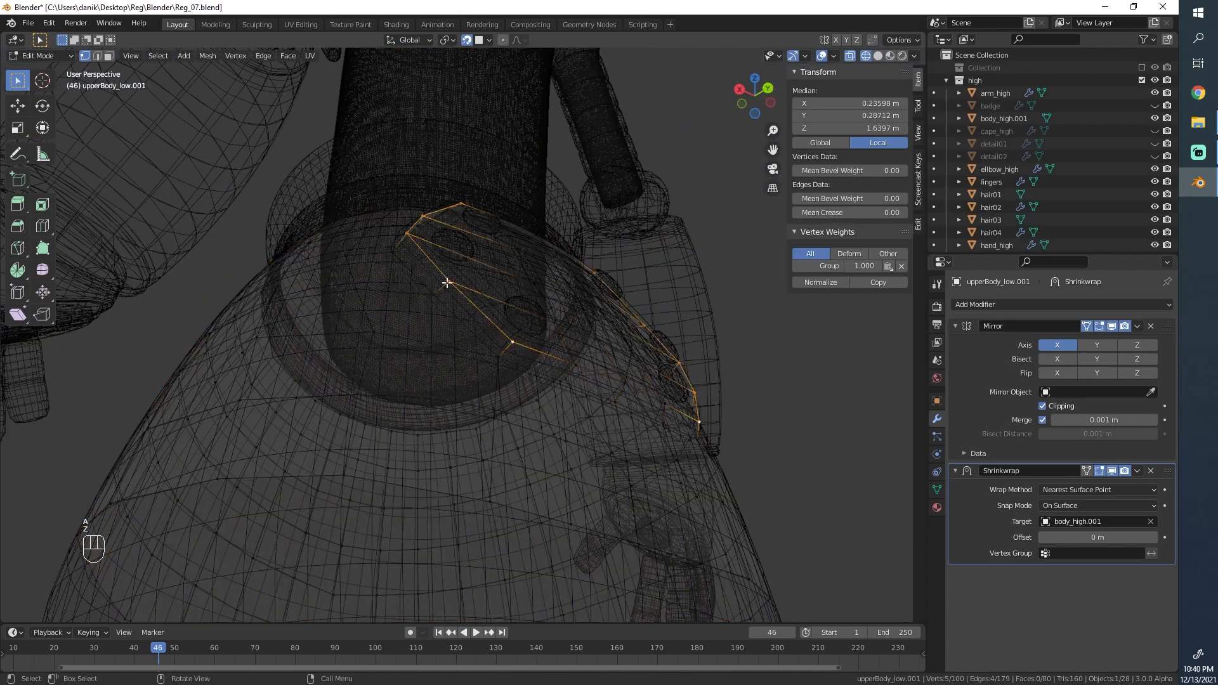
Step: Move the vertex between the plate's side corner and lower corner onto the rim
click(447, 282)
key(z)
click(649, 272)
middle_drag(472, 268, 467, 326)
key(g)
click(468, 325)
Step: Reposition the plate's lower corner vertex and the neighbouring vertices along its bottom edge to follow the rim
click(514, 440)
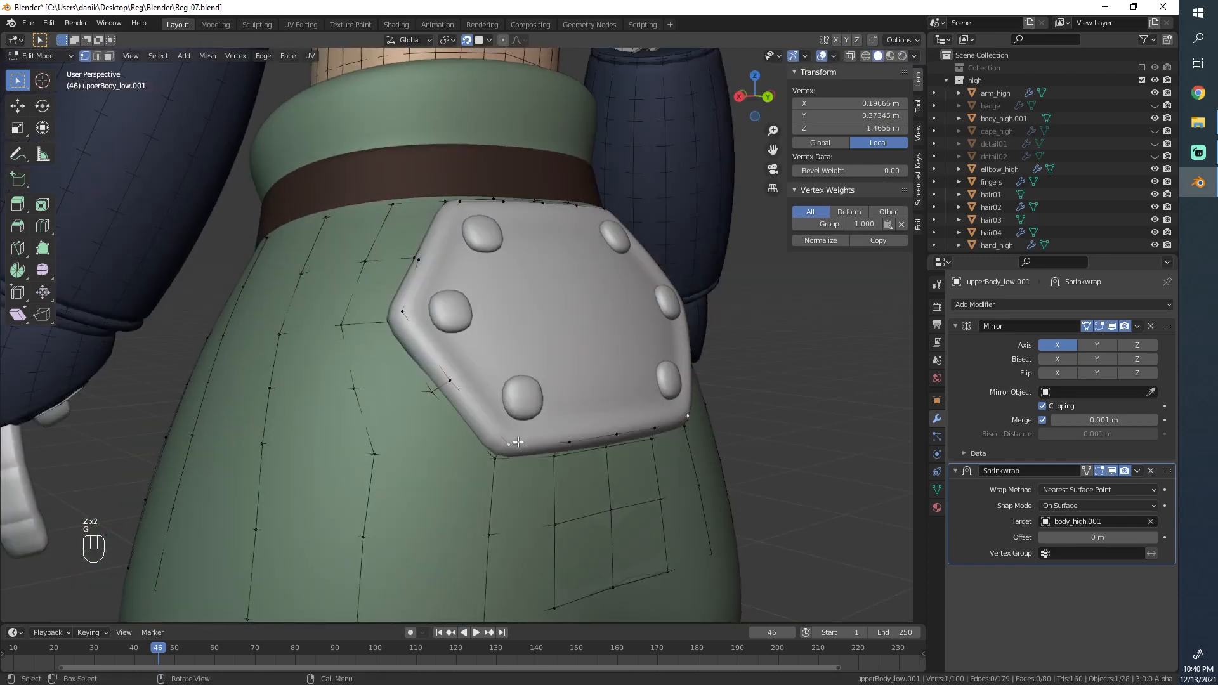
key(g)
click(516, 441)
middle_drag(580, 431, 541, 431)
key(g)
click(550, 435)
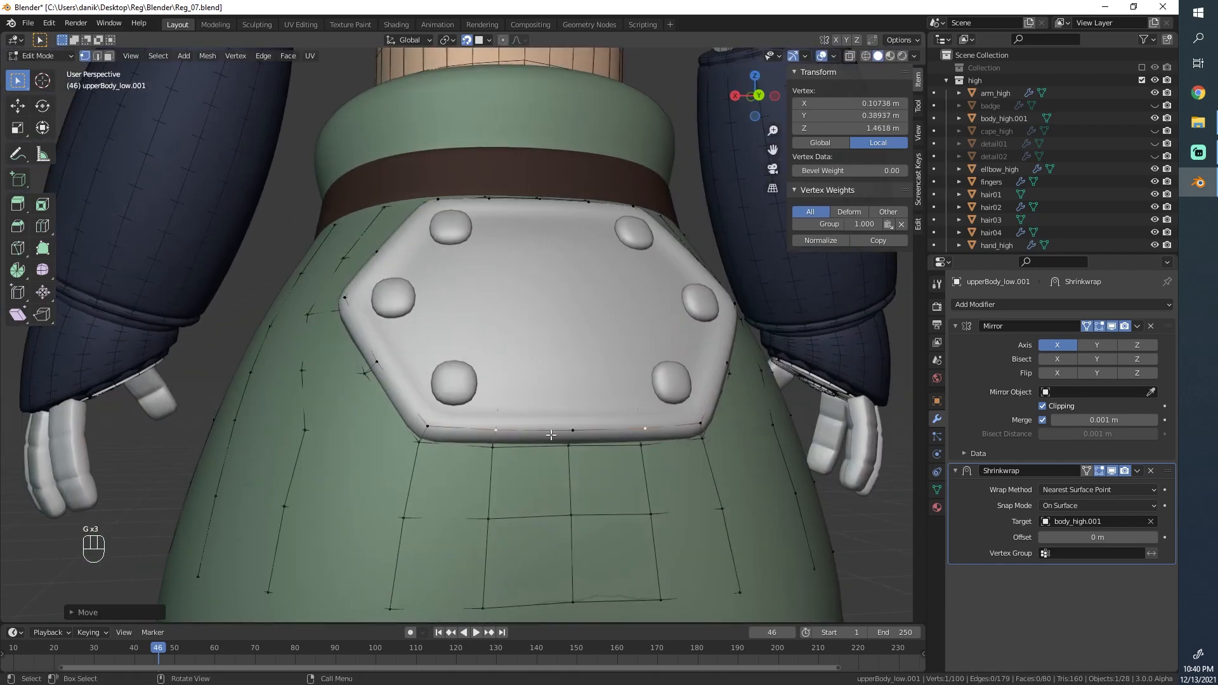
key(g)
click(571, 428)
Step: Adjust the two pants vertices beneath the plate's bottom edge and lower corner so they sit close to the rim
click(493, 446)
key(g)
click(495, 445)
click(416, 444)
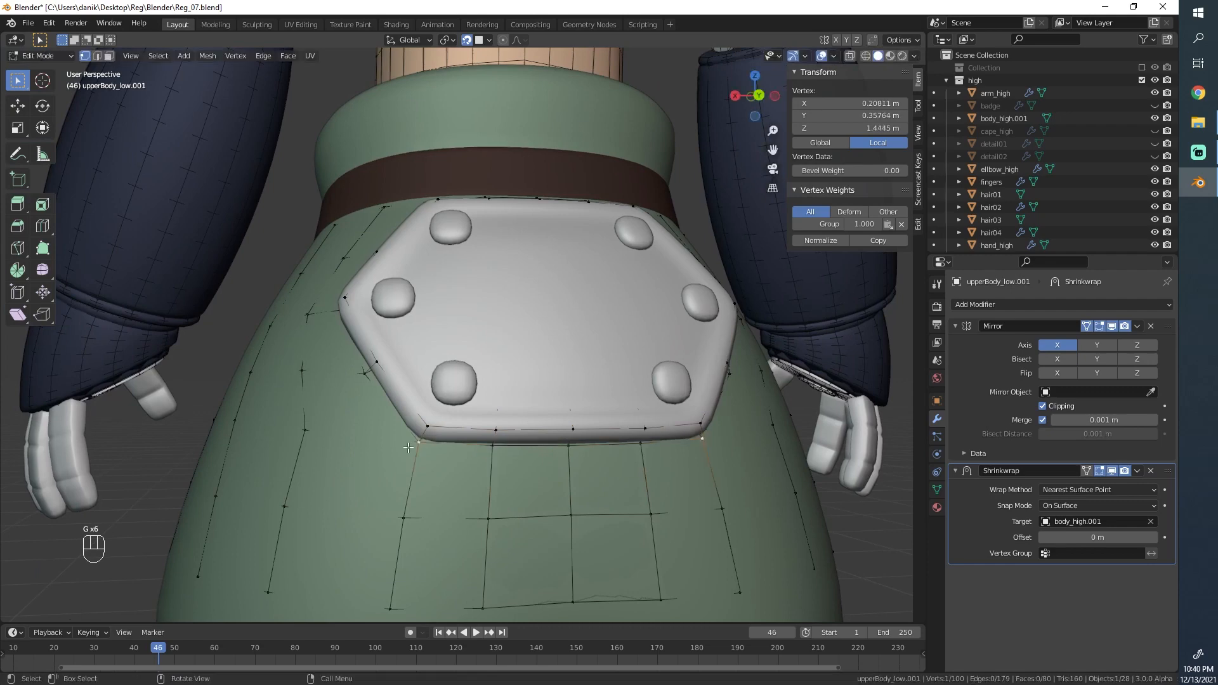
key(g)
click(412, 445)
Step: Reposition the upper side vertex, the upper corner vertex and the adjoining pants vertex around the plate's upper corner
middle_drag(355, 296, 446, 349)
click(442, 370)
key(g)
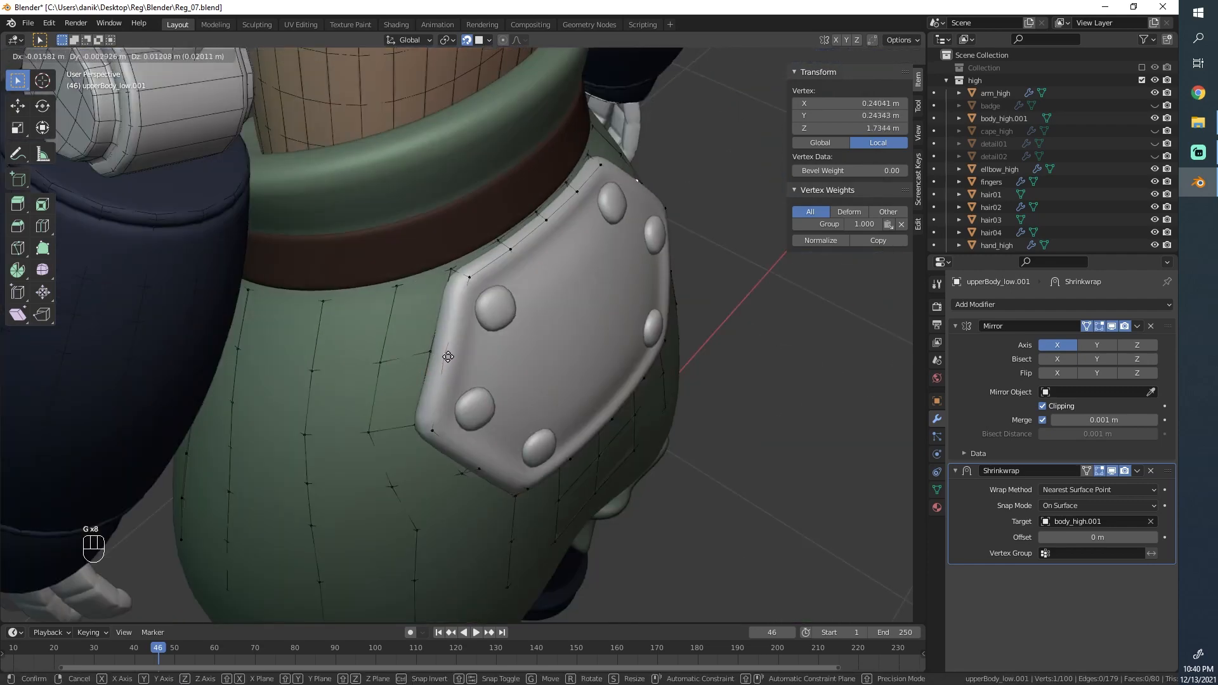
click(448, 355)
click(484, 288)
key(g)
click(475, 296)
key(g)
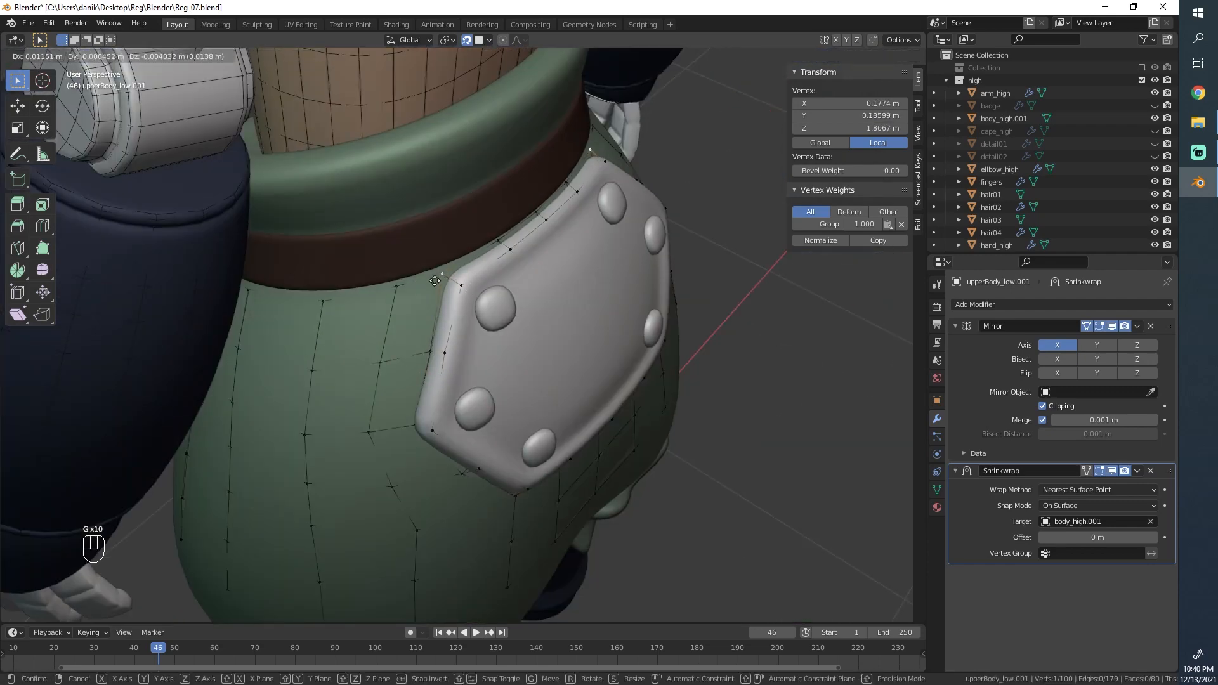
click(439, 281)
Step: Select the edge loop around the back plate and all faces inside it with Select Loop Inner-Region
alt+shift+click(451, 327)
alt+shift+click(449, 327)
middle_drag(508, 439, 455, 384)
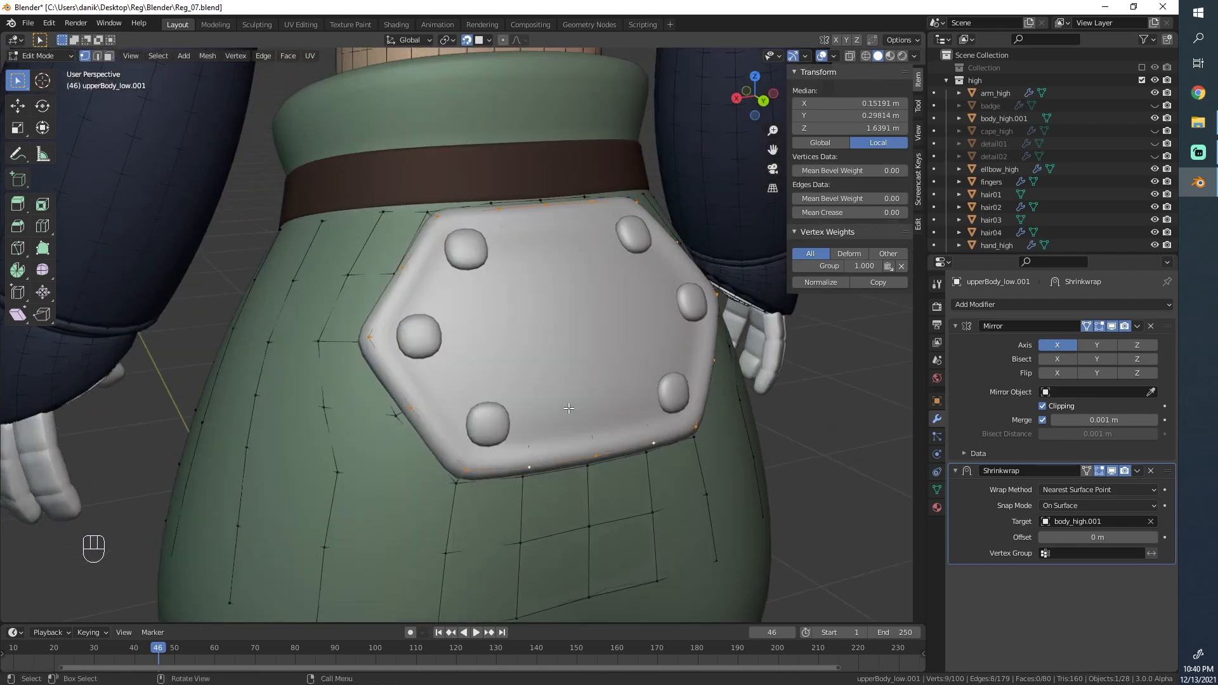
key(z)
key(z)
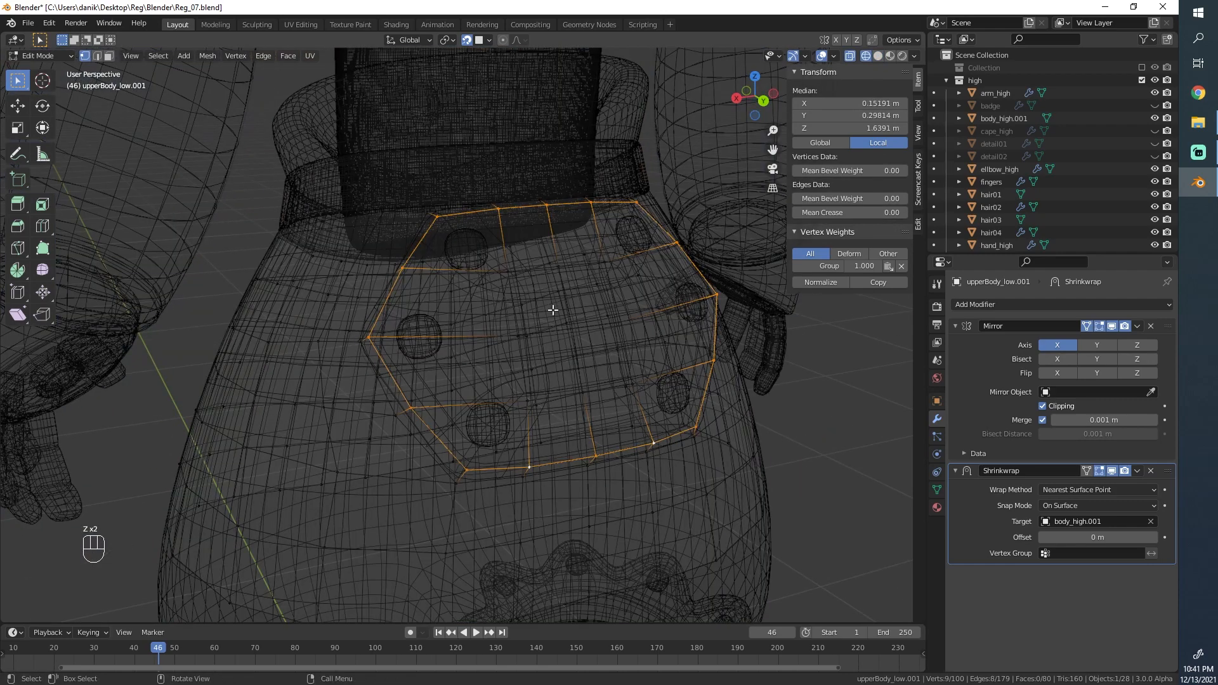
key(F3)
text(loop inner)
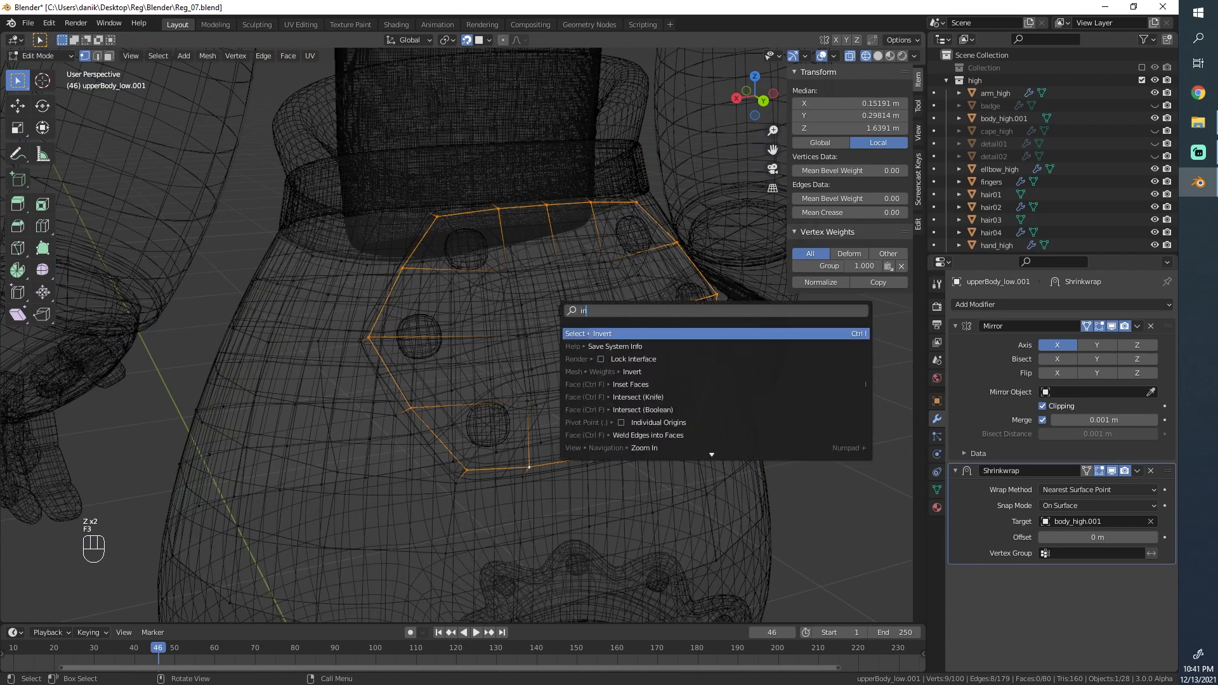
key(Return)
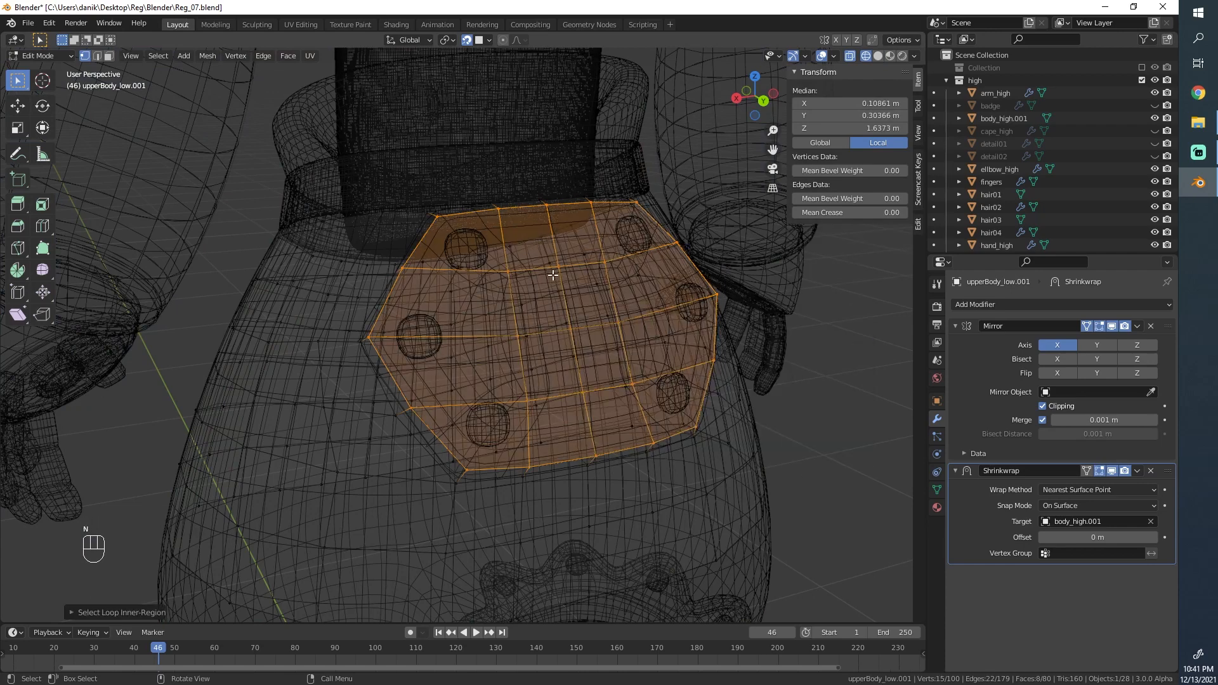
Step: Inset the selected back plate faces by a narrow border
click(158, 56)
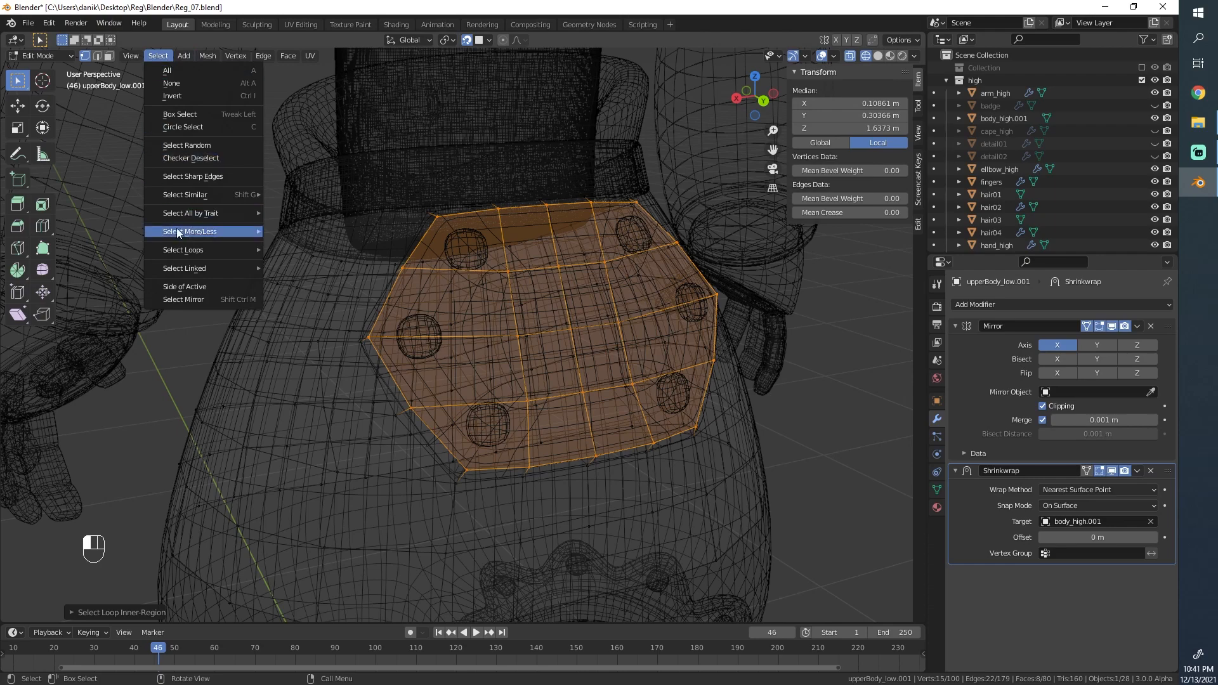
mouse_move(184, 248)
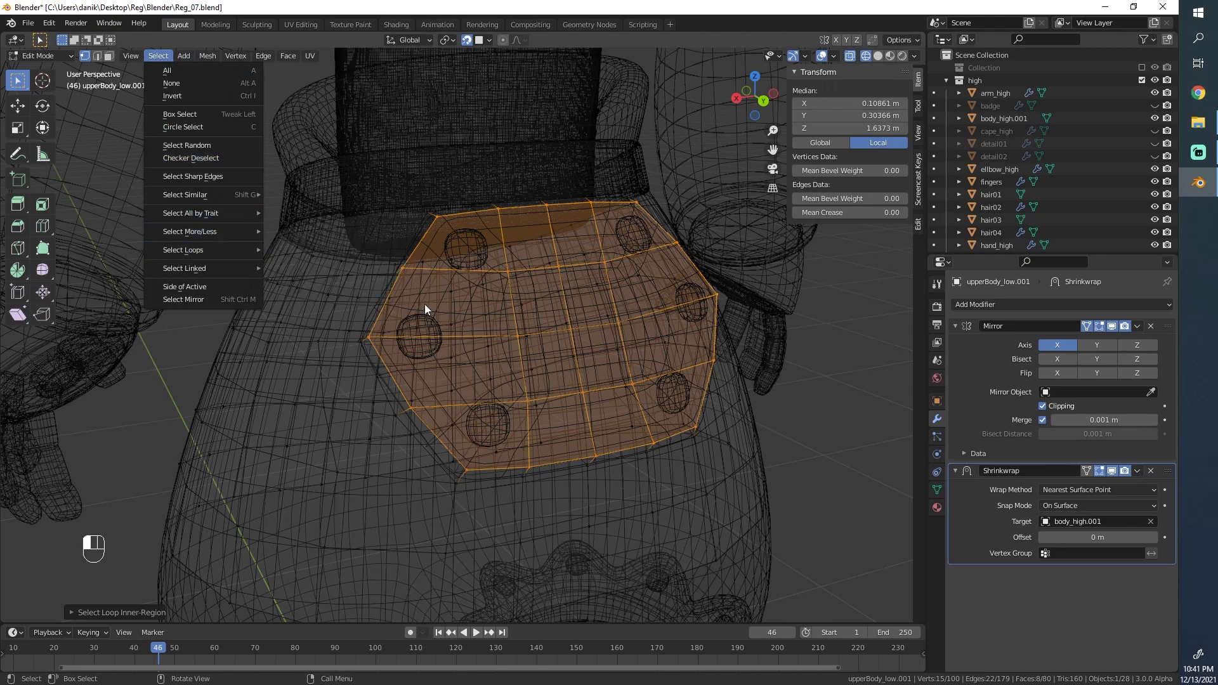
middle_drag(568, 302, 489, 288)
scroll(489, 288, down, 2)
key(z)
scroll(465, 307, up, 3)
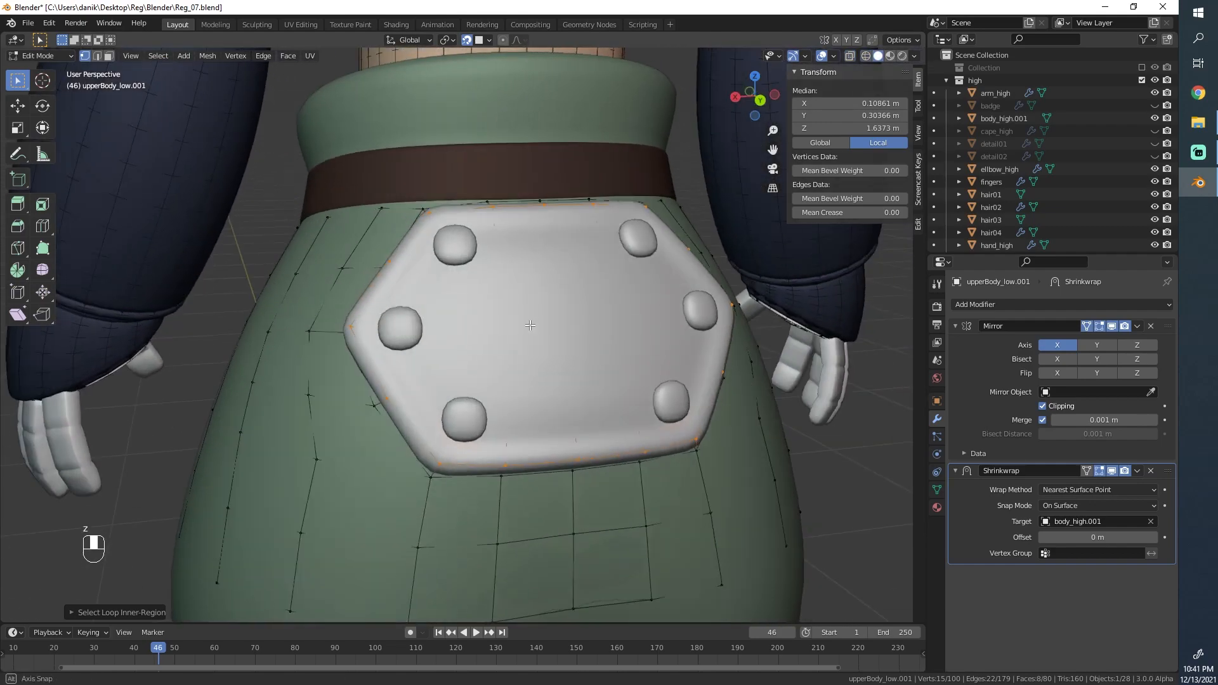
scroll(564, 297, up, 1)
key(z)
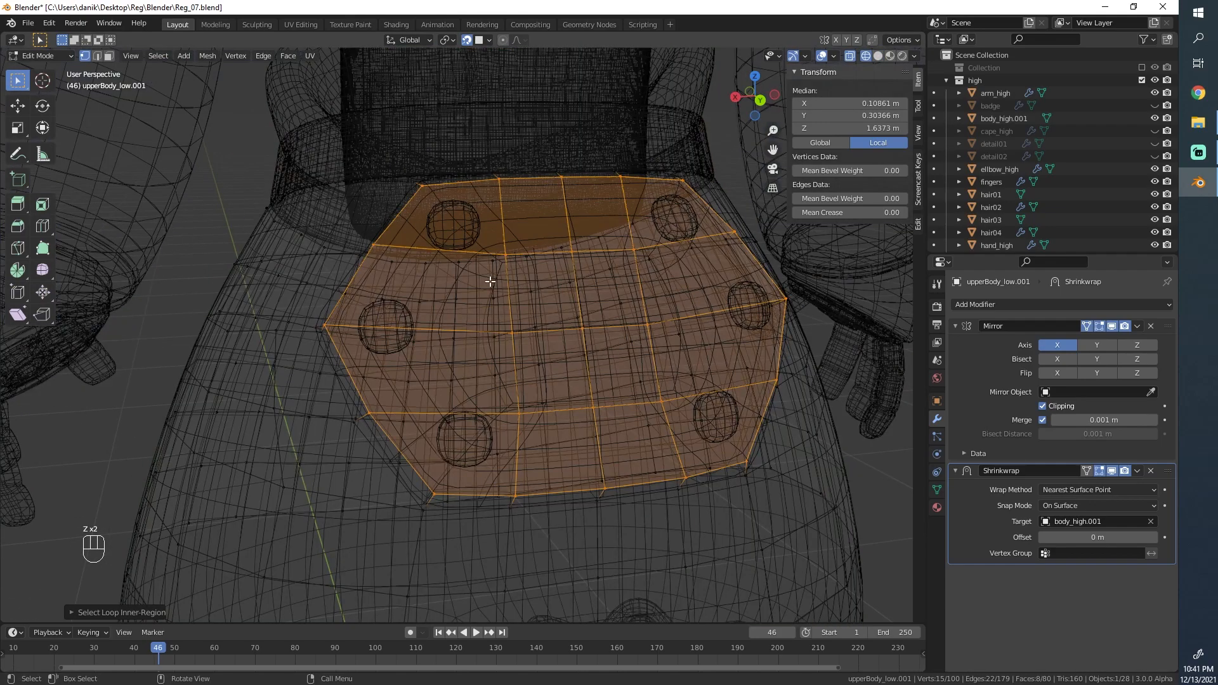
key(i)
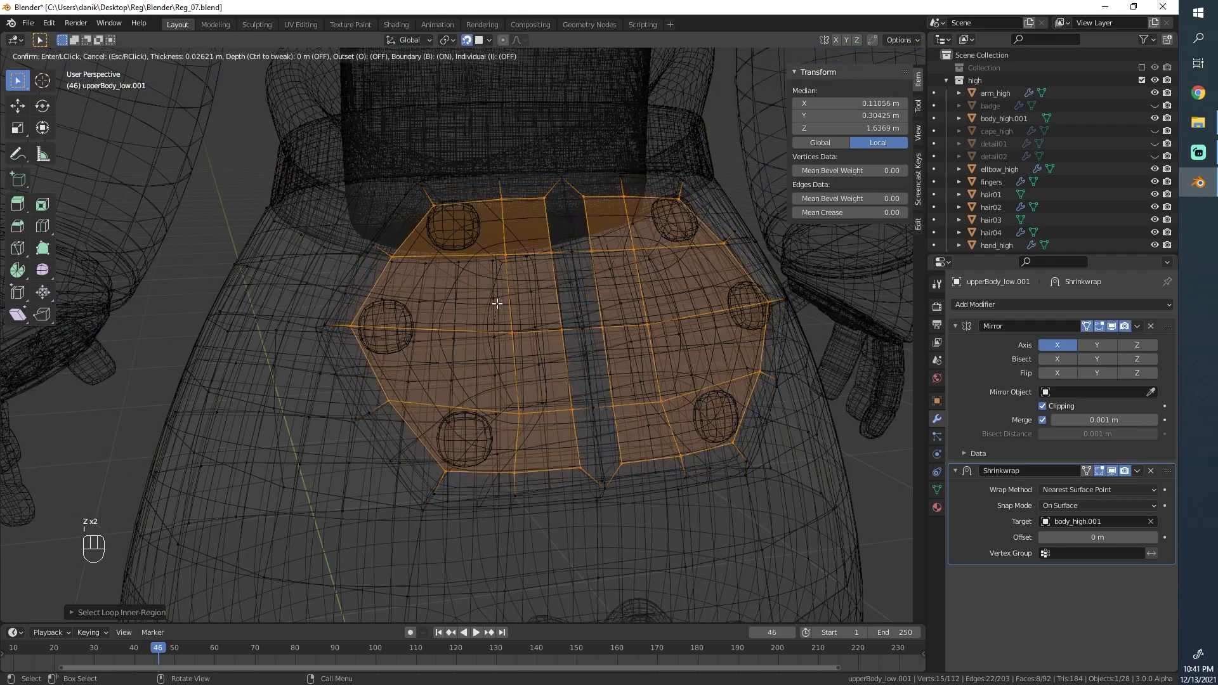
click(496, 287)
Step: Check the inset geometry along the mirror line of the back plate in wireframe and solid display
click(571, 251)
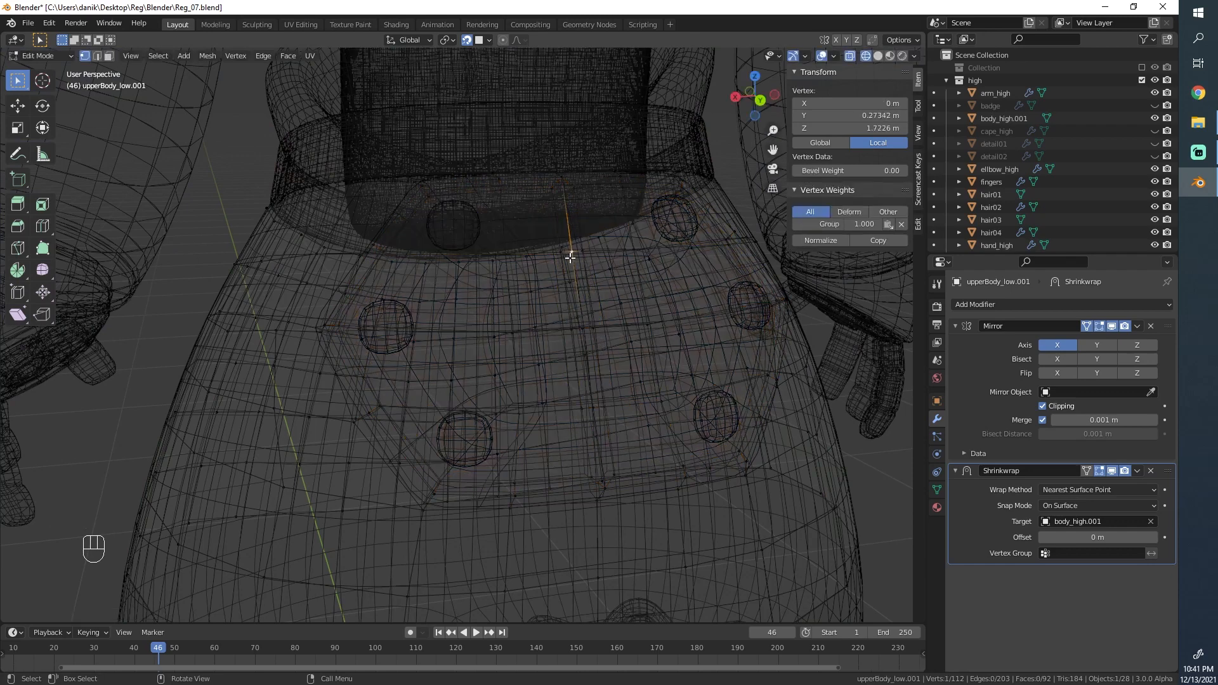
ctrl+click(586, 401)
click(590, 380)
key(z)
click(659, 230)
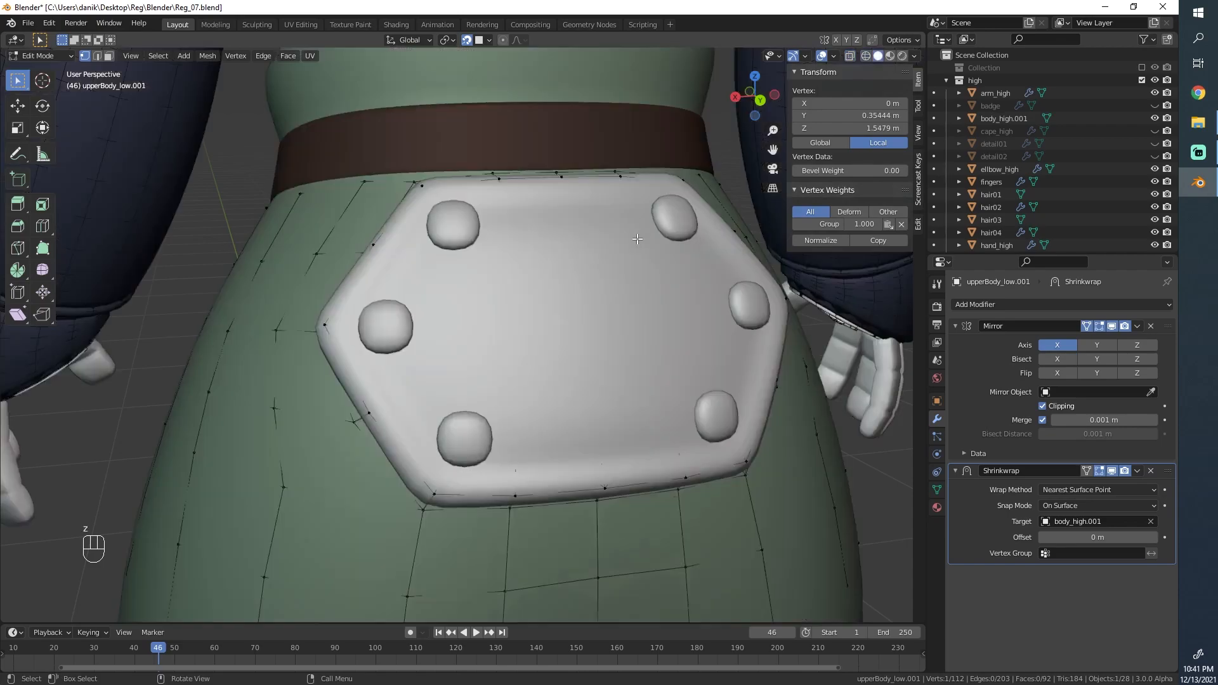
middle_drag(613, 240, 609, 274)
scroll(609, 275, up, 1)
key(z)
click(512, 273)
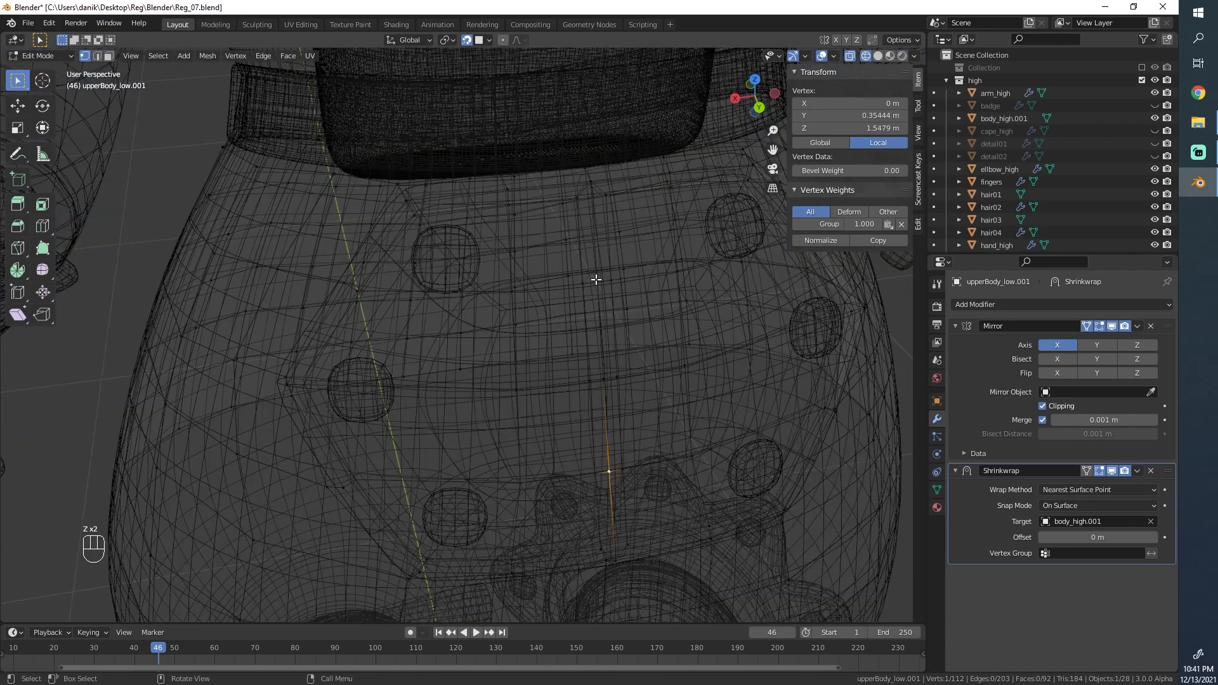
Step: Delete the inner mirror-line vertices of the inset plate, between its top and bottom edges, together with their faces
ctrl+click(596, 279)
middle_drag(596, 279, 492, 127)
key(b)
scroll(508, 266, down, 3)
key(b)
middle_drag(560, 540, 453, 440)
scroll(454, 441, down, 2)
key(b)
middle_drag(534, 560, 425, 449)
scroll(470, 419, up, 3)
key(x)
click(513, 384)
key(z)
click(624, 349)
key(z)
click(484, 314)
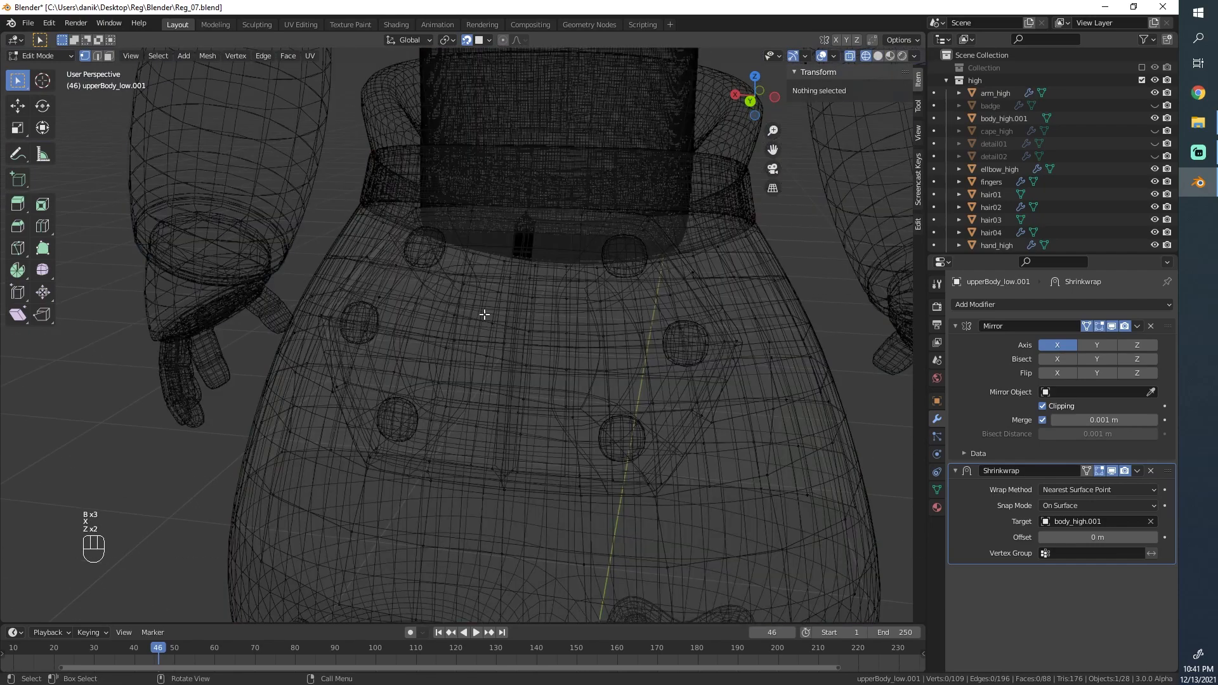
Step: Select the vertex column beside the inset plate's mirror line from top to bottom edge, and move it onto the mirror line
alt+click(498, 313)
click(505, 262)
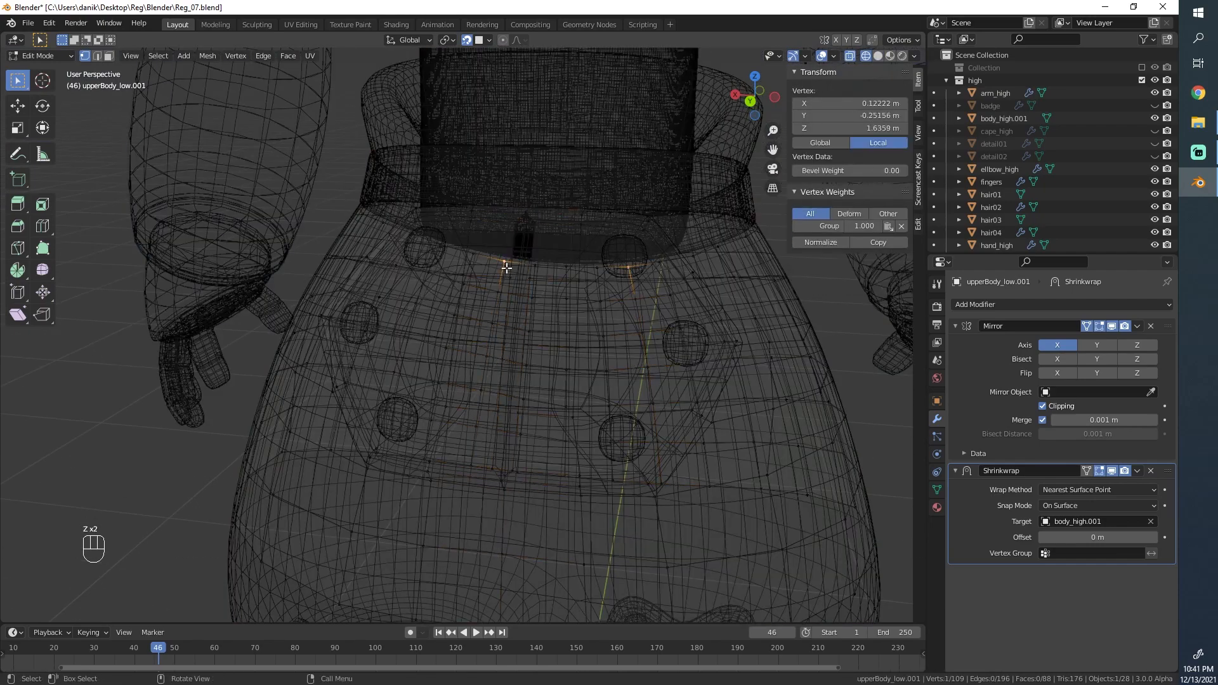
ctrl+click(492, 464)
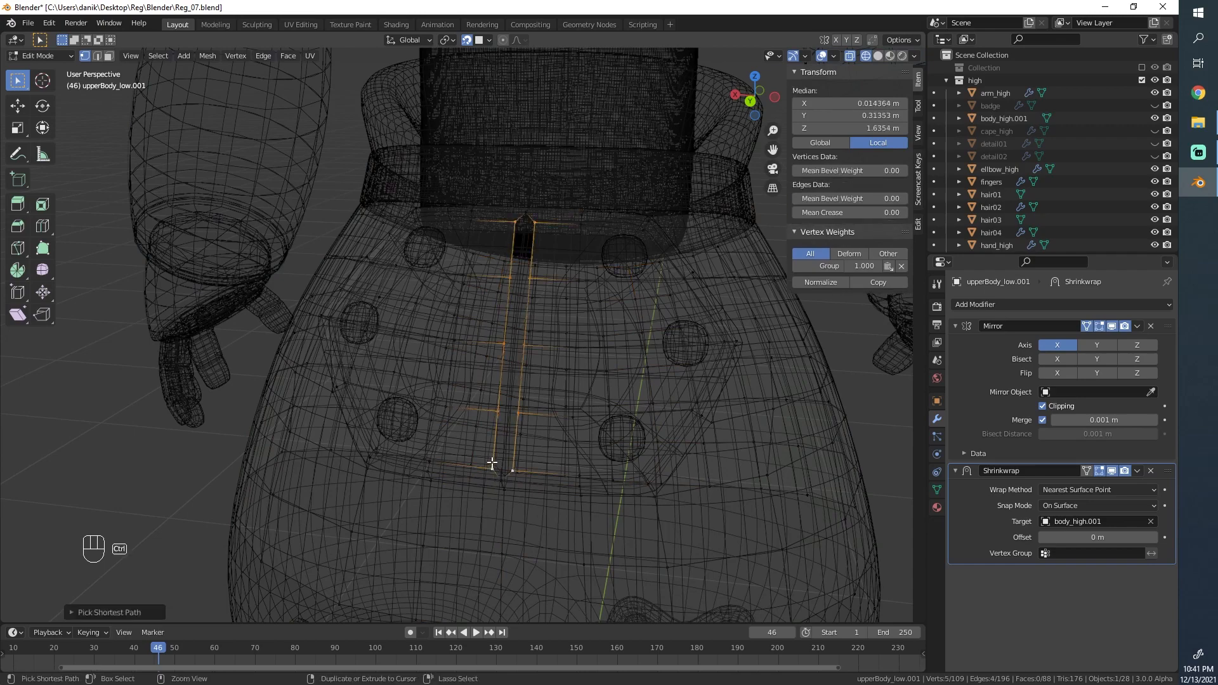
key(g)
right_click(487, 378)
middle_drag(485, 379, 511, 398)
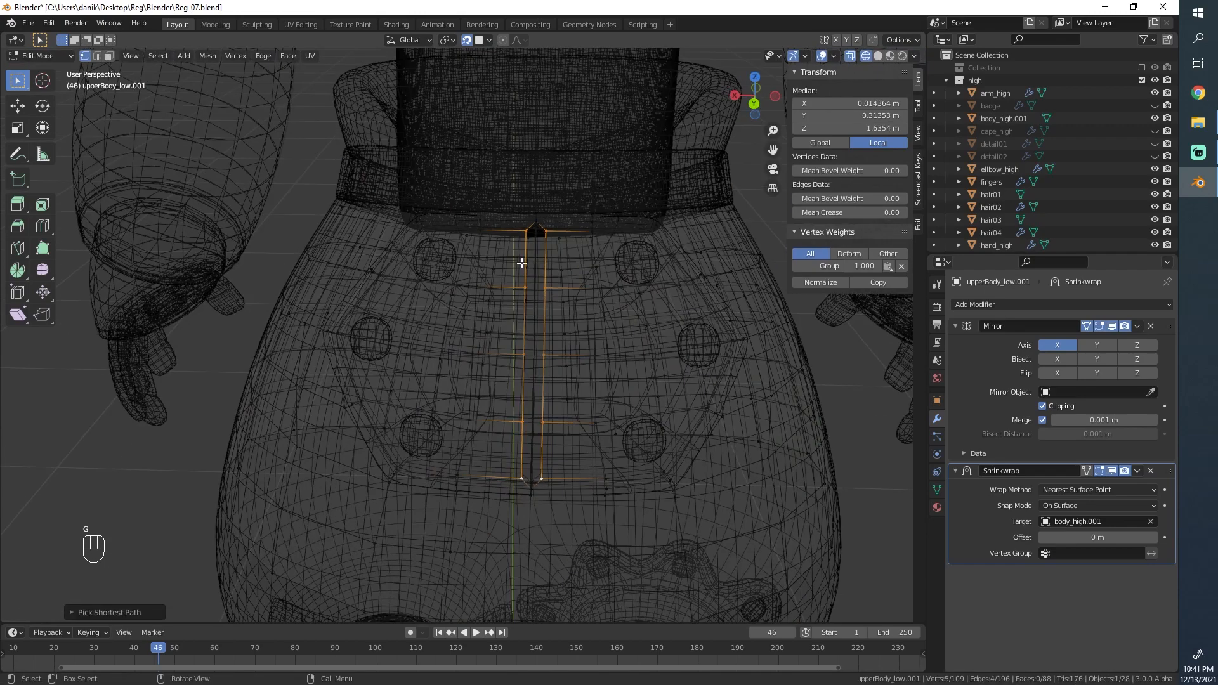
key(g)
right_click(530, 220)
key(g)
right_click(515, 398)
key(g)
middle_drag(515, 398, 590, 404)
click(697, 416)
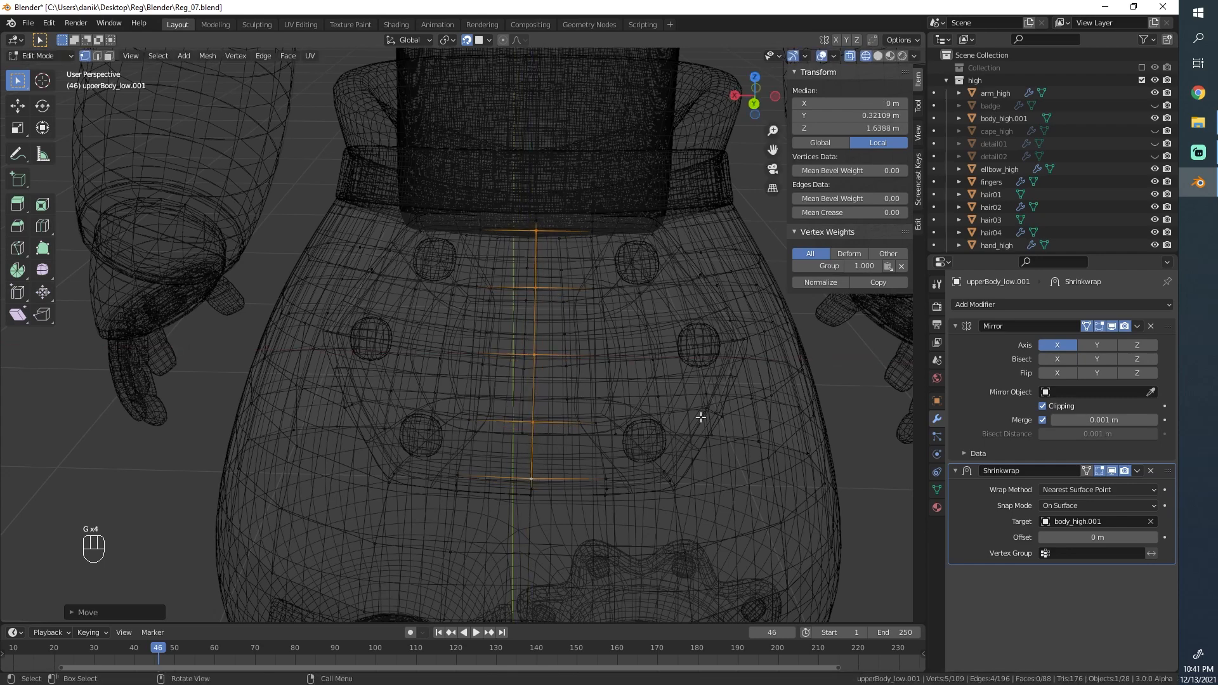
key(g)
right_click(666, 409)
Step: Select the back plate's border loop and interior with Select Loop Inner-Region in solid display, and snap the selection onto the plate surface
key(z)
click(808, 397)
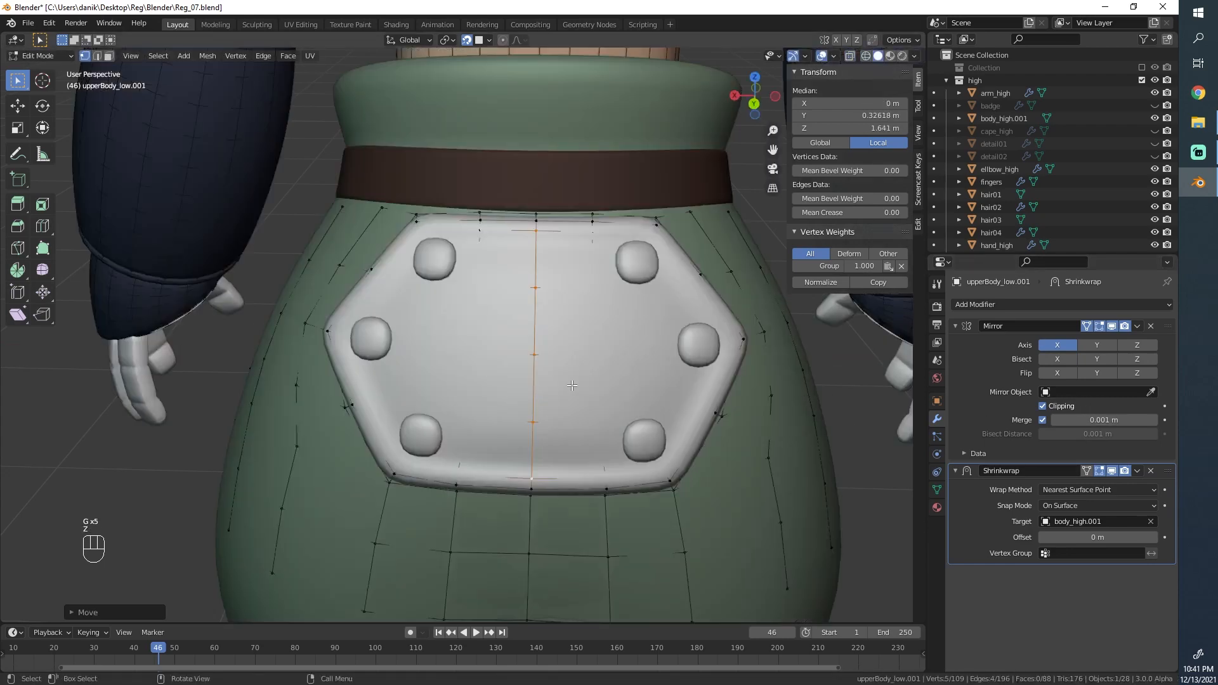
middle_drag(573, 387, 618, 390)
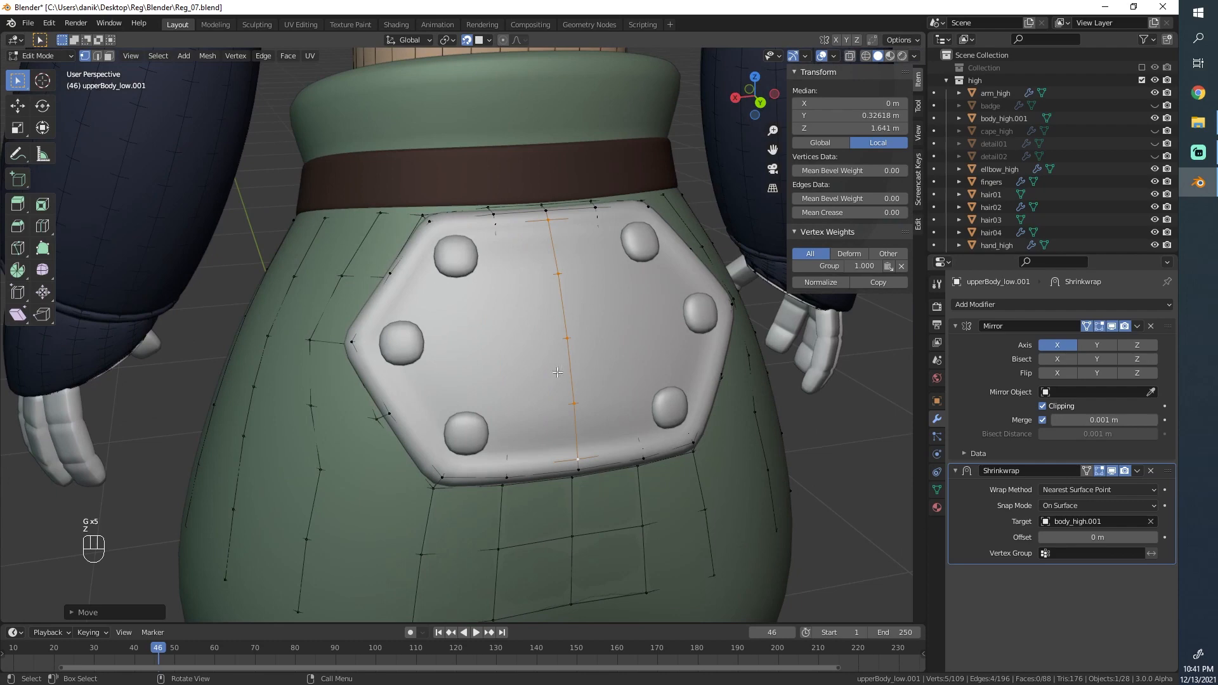
alt+click(467, 480)
key(F3)
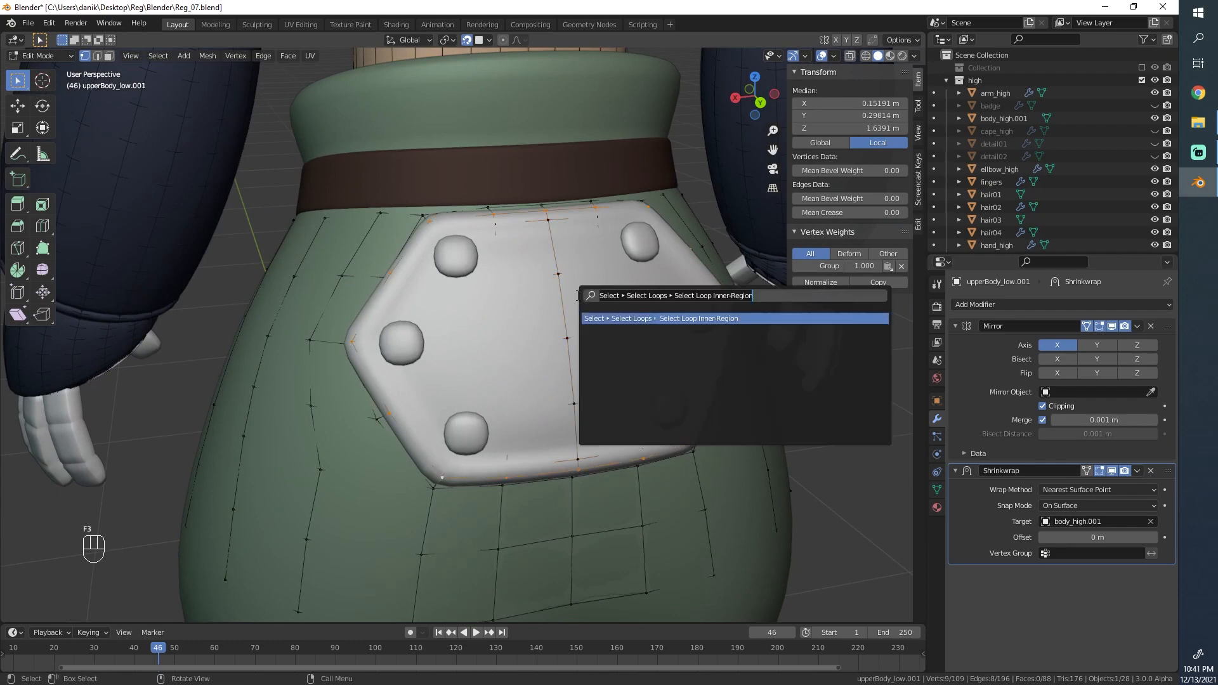
key(Return)
middle_drag(538, 306, 501, 324)
key(g)
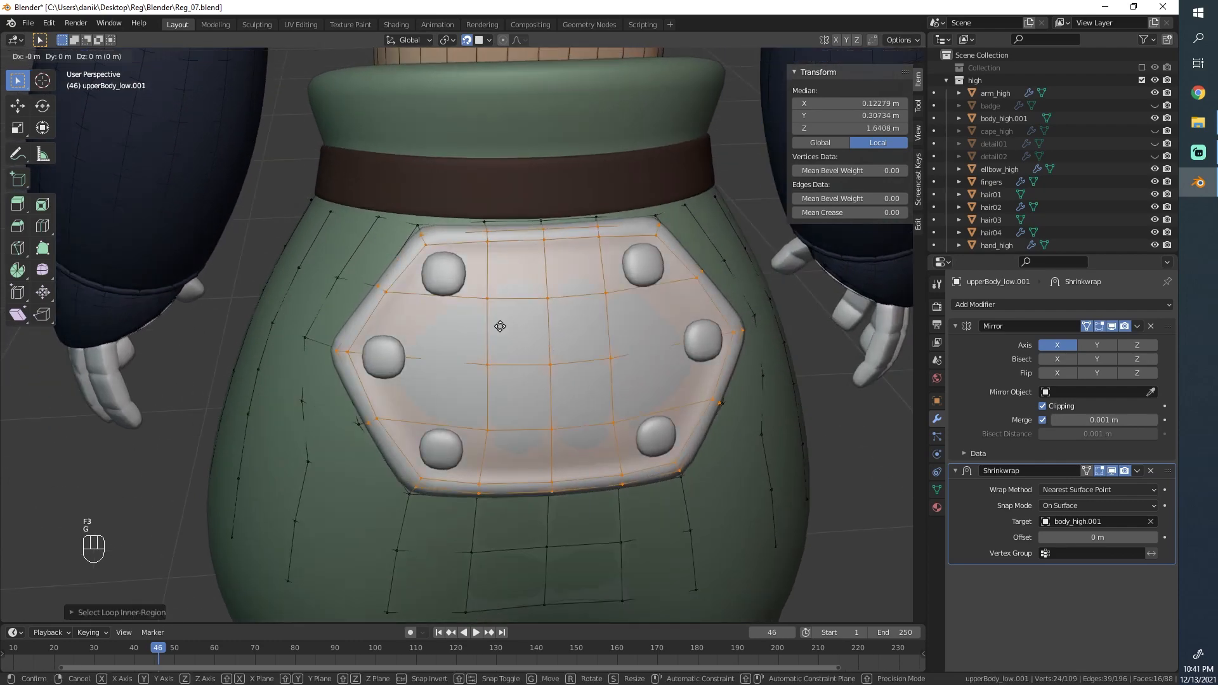
click(500, 326)
Step: Move the inset vertex at the plate's side corner outward toward the raised rim
scroll(412, 323, up, 1)
middle_drag(305, 323, 388, 335)
click(458, 345)
key(g)
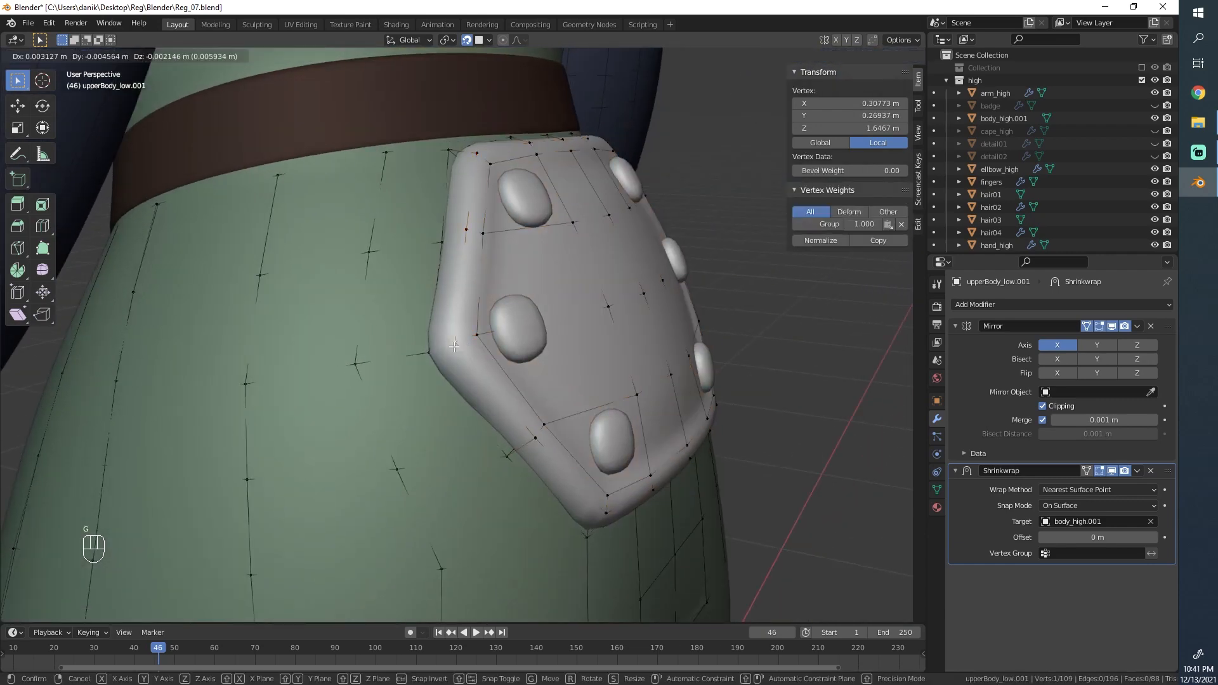
key(g)
key(g)
click(444, 347)
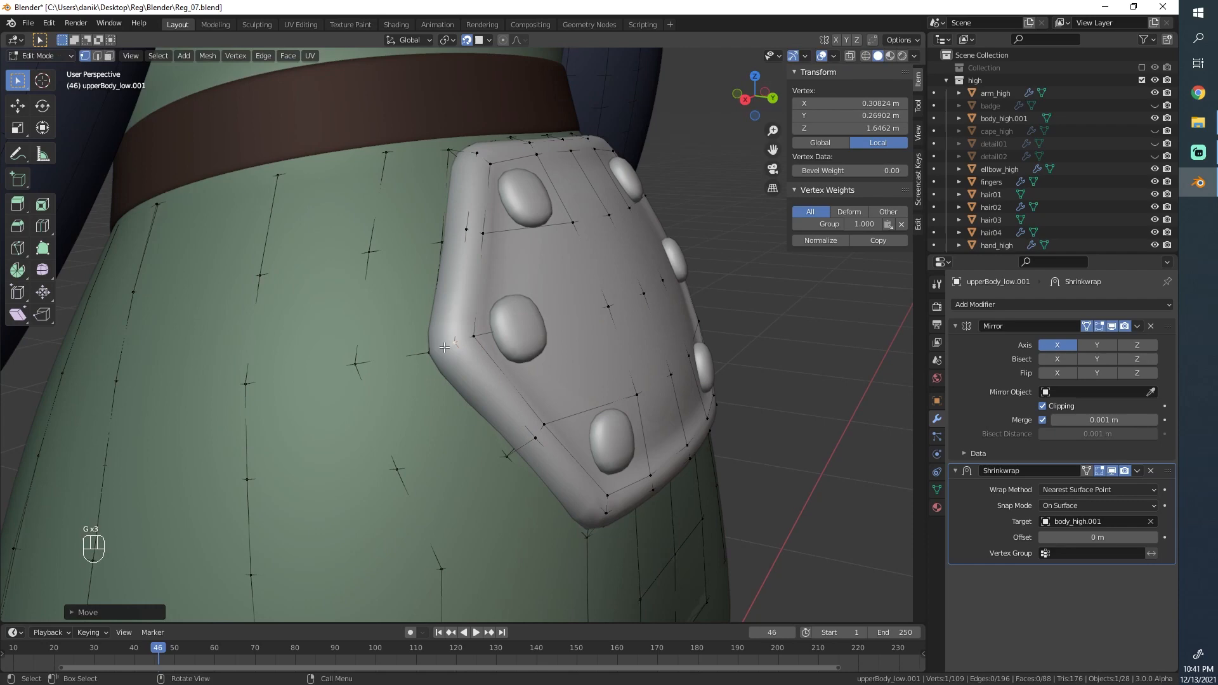
Step: Adjust the inset border vertices along the plate's upper side edge and at its upper corner to follow the raised rim
click(471, 231)
middle_drag(471, 231, 472, 281)
key(g)
click(467, 348)
click(479, 347)
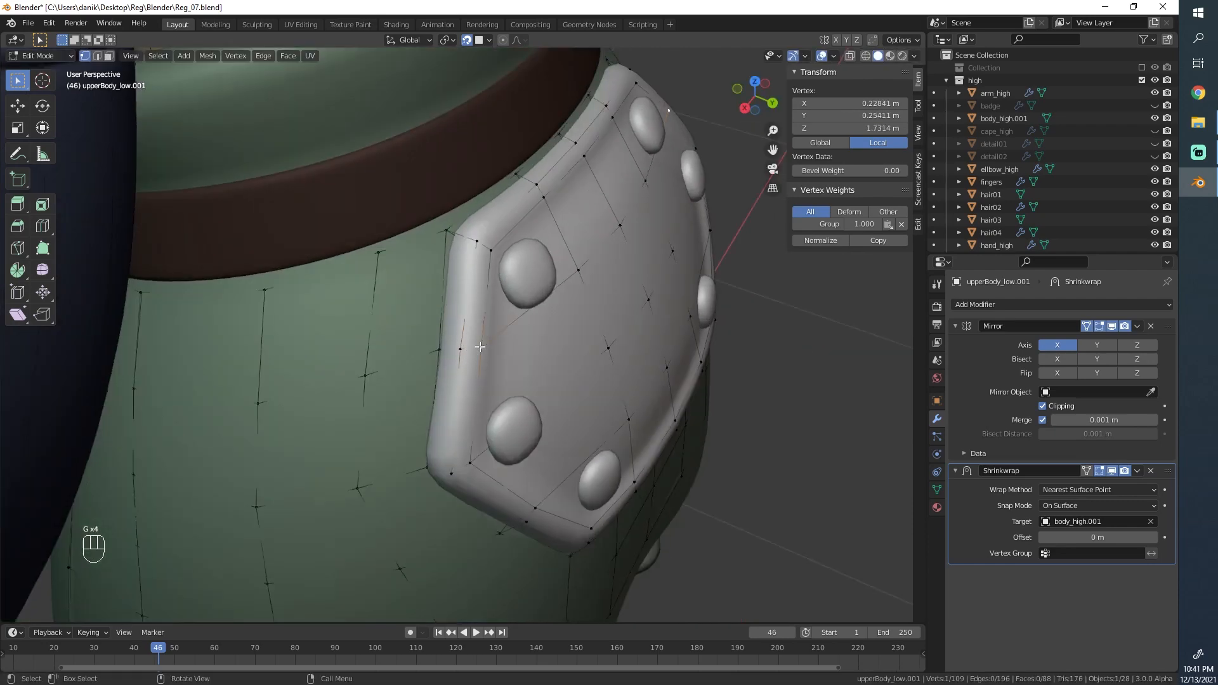
key(g)
click(477, 342)
click(476, 242)
key(g)
click(470, 239)
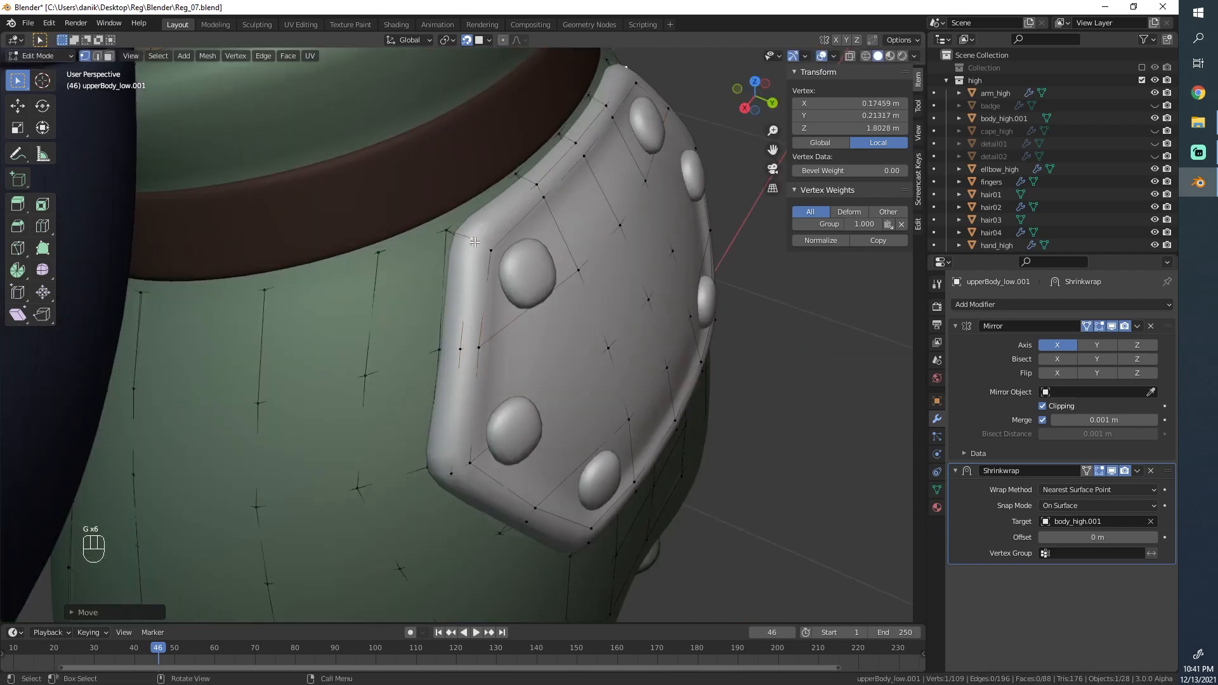
Step: Reposition the low-poly vertex at the plate's upper corner just below the belt in wireframe display
key(a)
key(z)
mouse_move(473, 243)
middle_down()
mouse_move(538, 255)
mouse_move(507, 207)
middle_up()
click(483, 255)
scroll(533, 253, up, 3)
key(a)
middle_drag(508, 308, 493, 182)
scroll(509, 348, up, 3)
click(496, 211)
key(g)
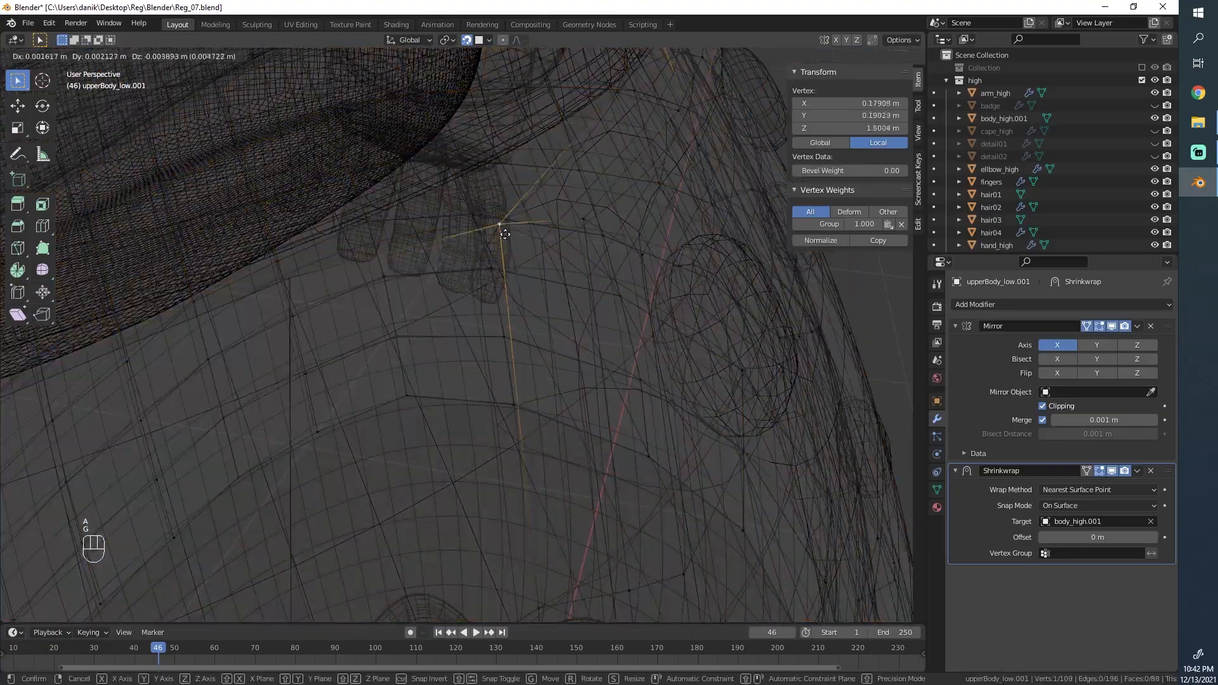
click(497, 210)
key(g)
click(513, 233)
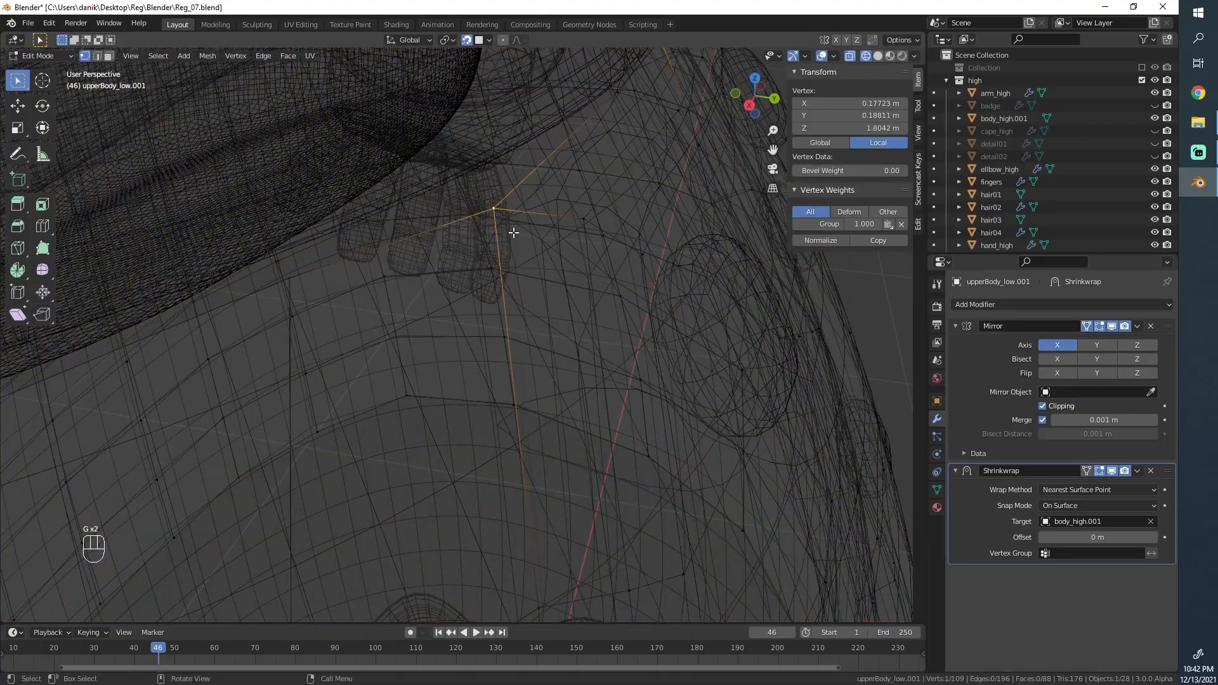
Step: Examine the back plate and the surrounding low-poly mesh in Object Mode with solid display
key(Tab)
key(z)
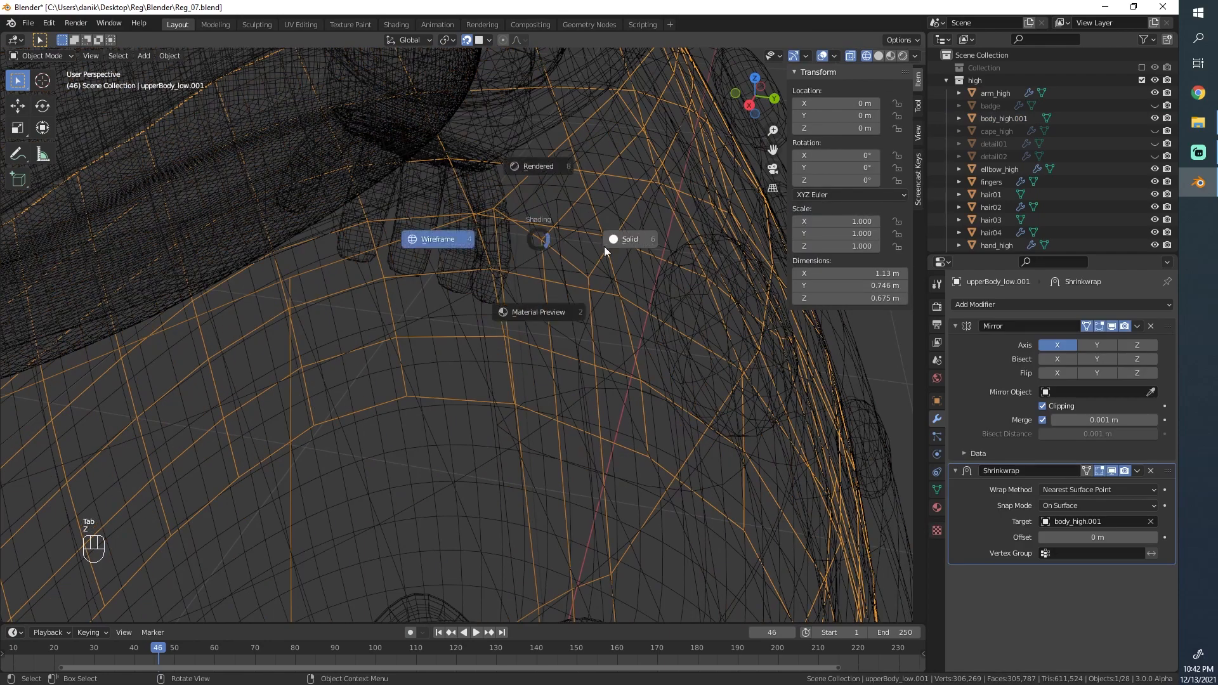
click(628, 245)
key(Tab)
key(Tab)
scroll(547, 263, down, 4)
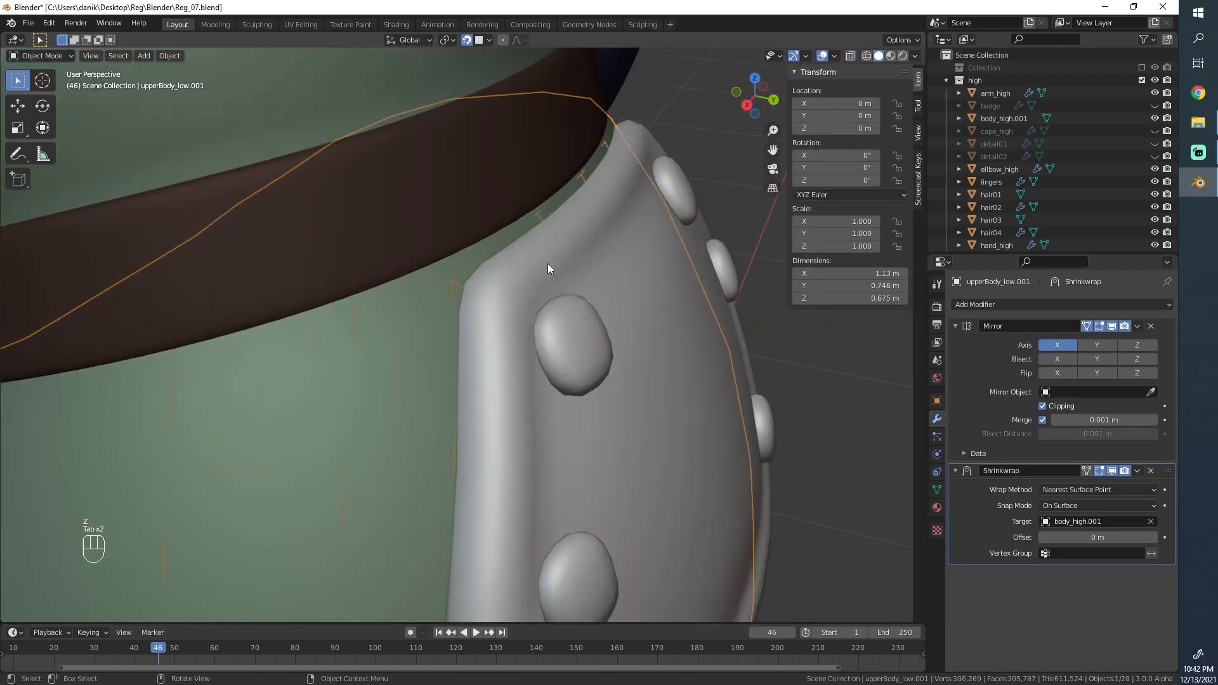
click(548, 267)
scroll(546, 264, down, 5)
middle_drag(547, 264, 484, 318)
scroll(485, 305, up, 2)
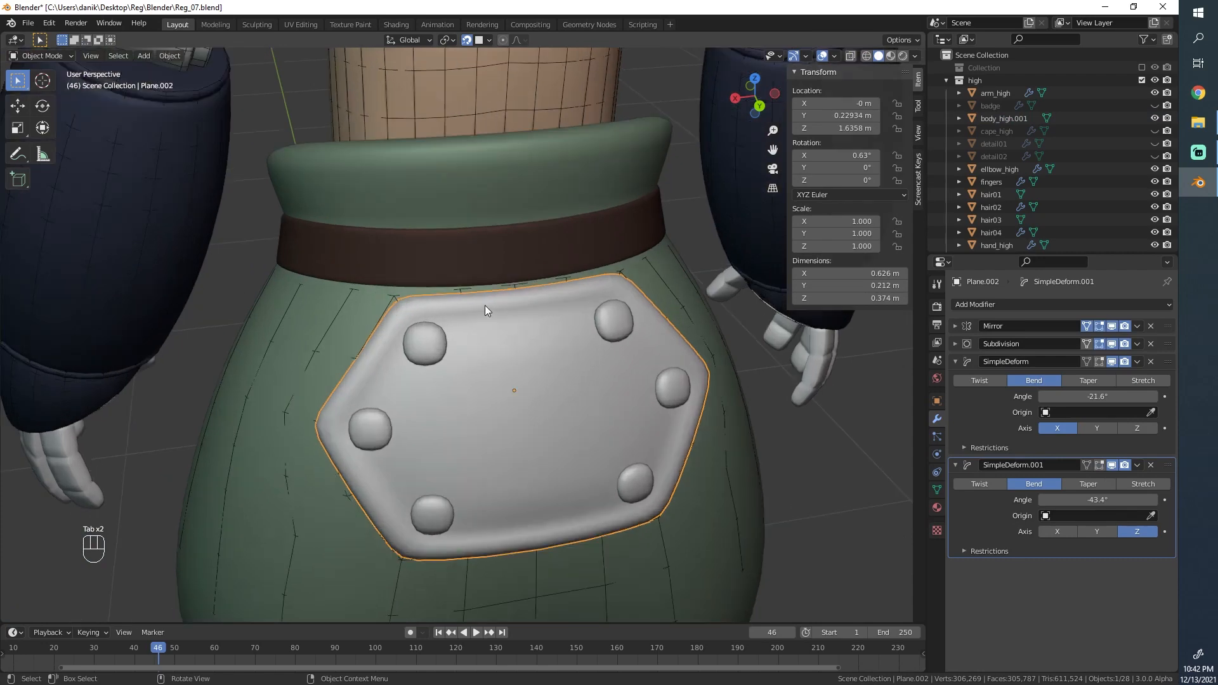
middle_drag(501, 434, 488, 337)
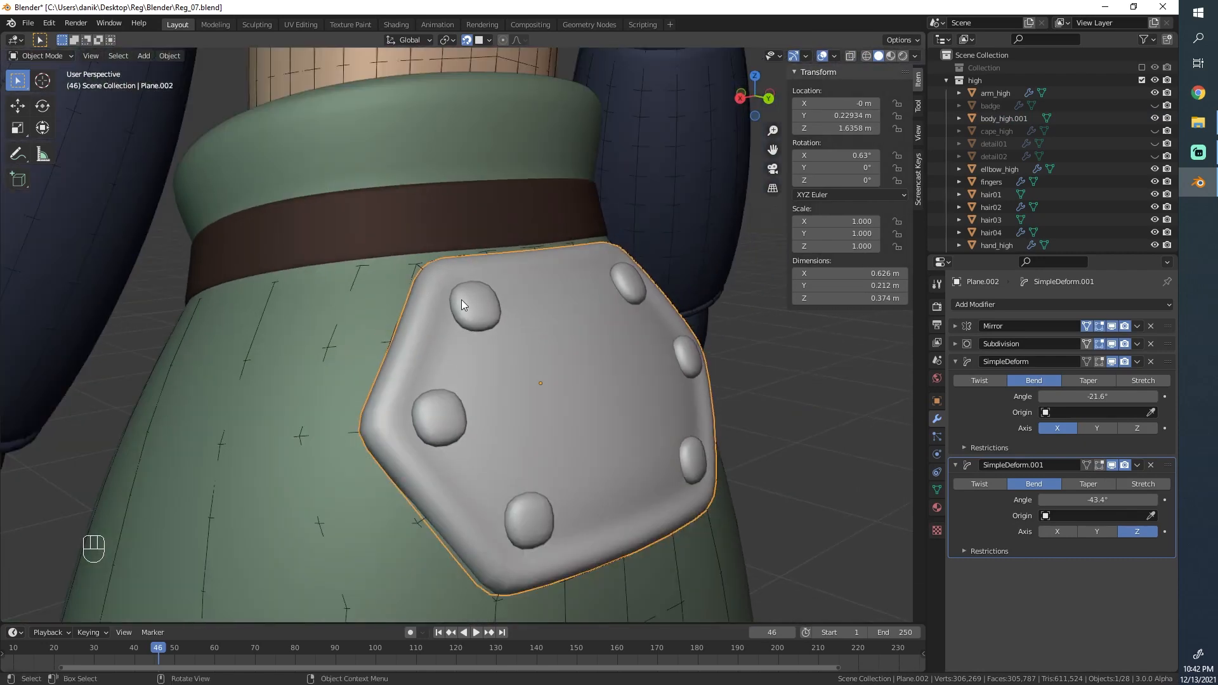
Step: Check which separate high-poly objects make up the pants, the back plate and its rivets
scroll(989, 210, down, 8)
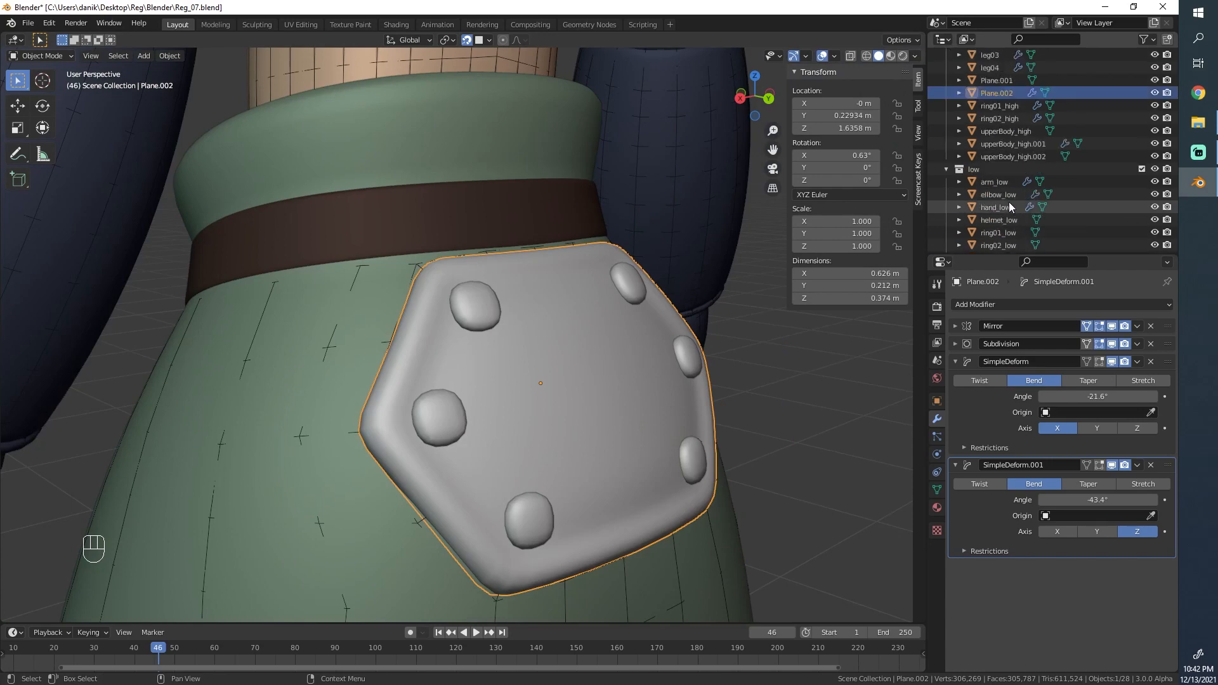
scroll(433, 311, down, 2)
middle_drag(471, 317, 475, 346)
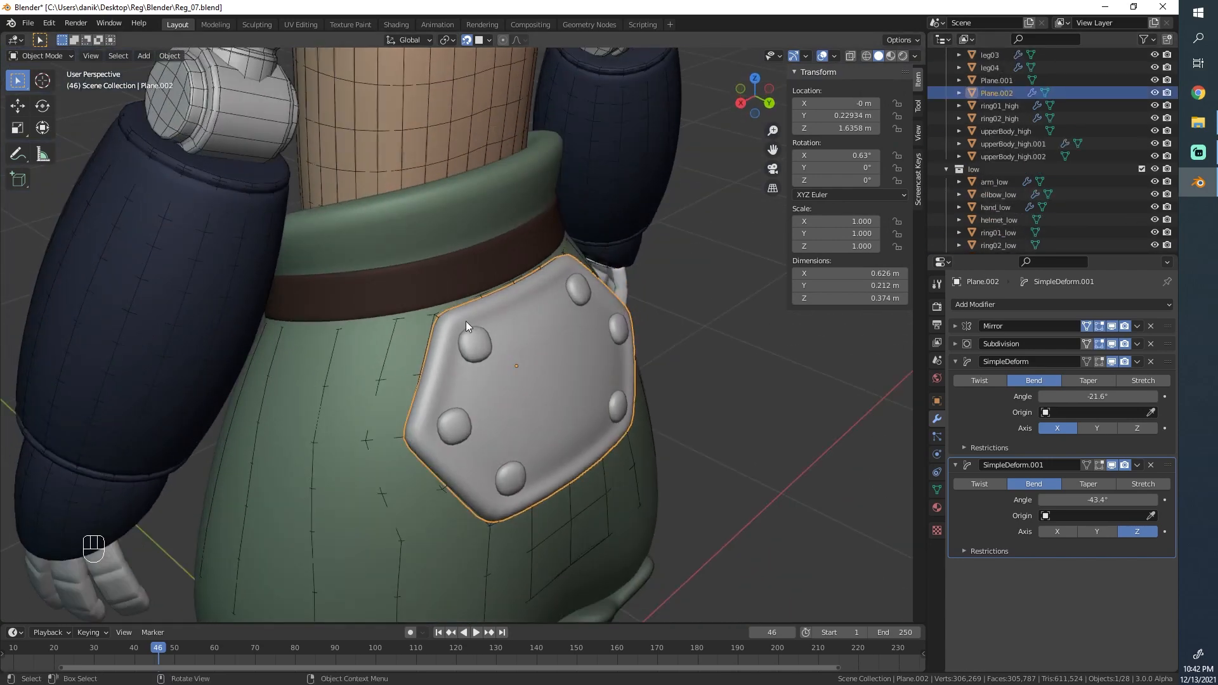
scroll(466, 321, up, 4)
click(401, 288)
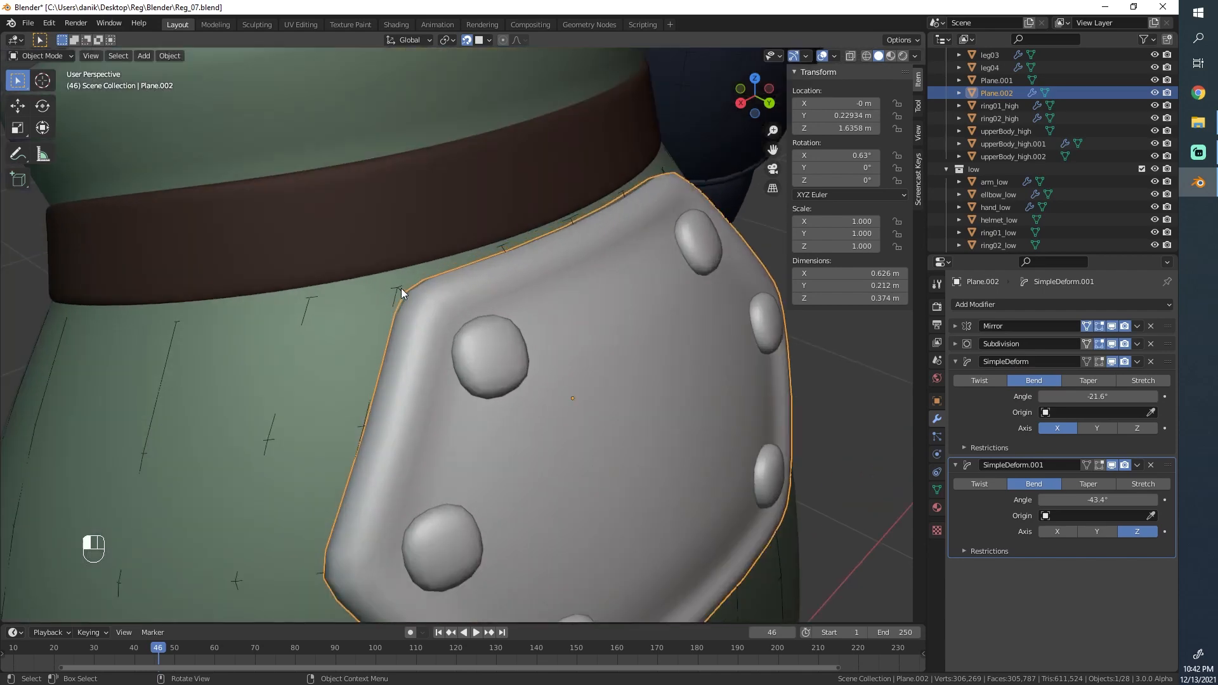
click(336, 120)
scroll(401, 367, down, 4)
scroll(448, 315, up, 2)
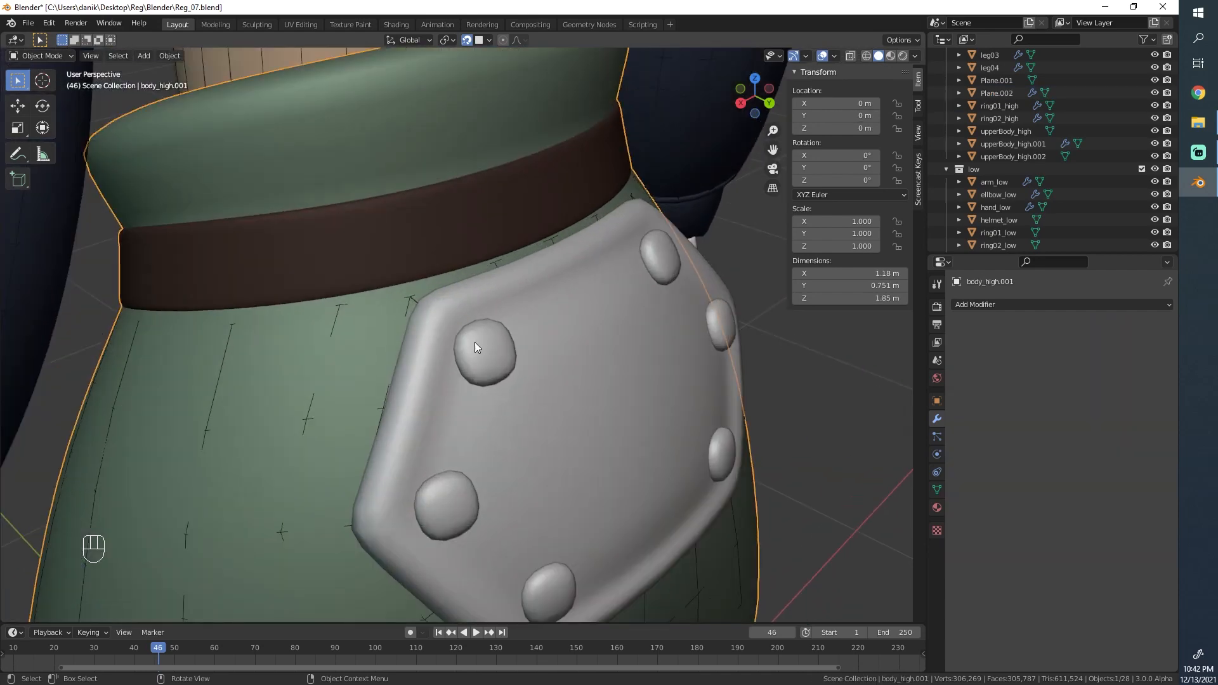
click(444, 313)
click(472, 336)
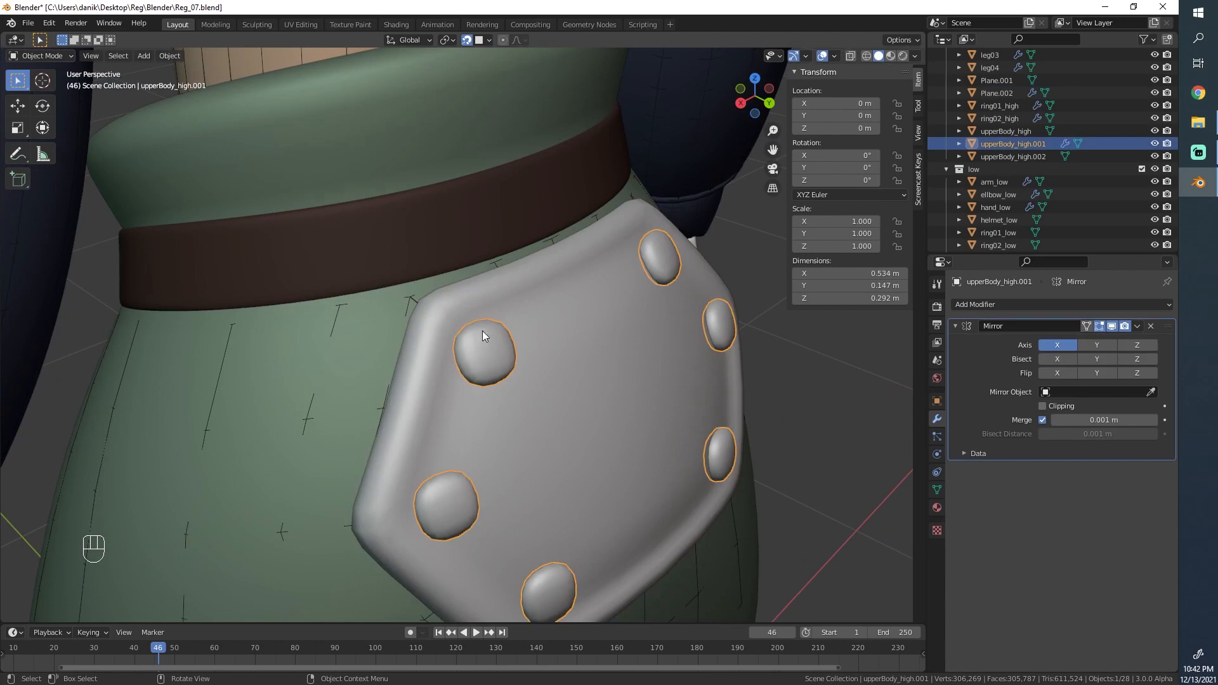
scroll(485, 328, down, 6)
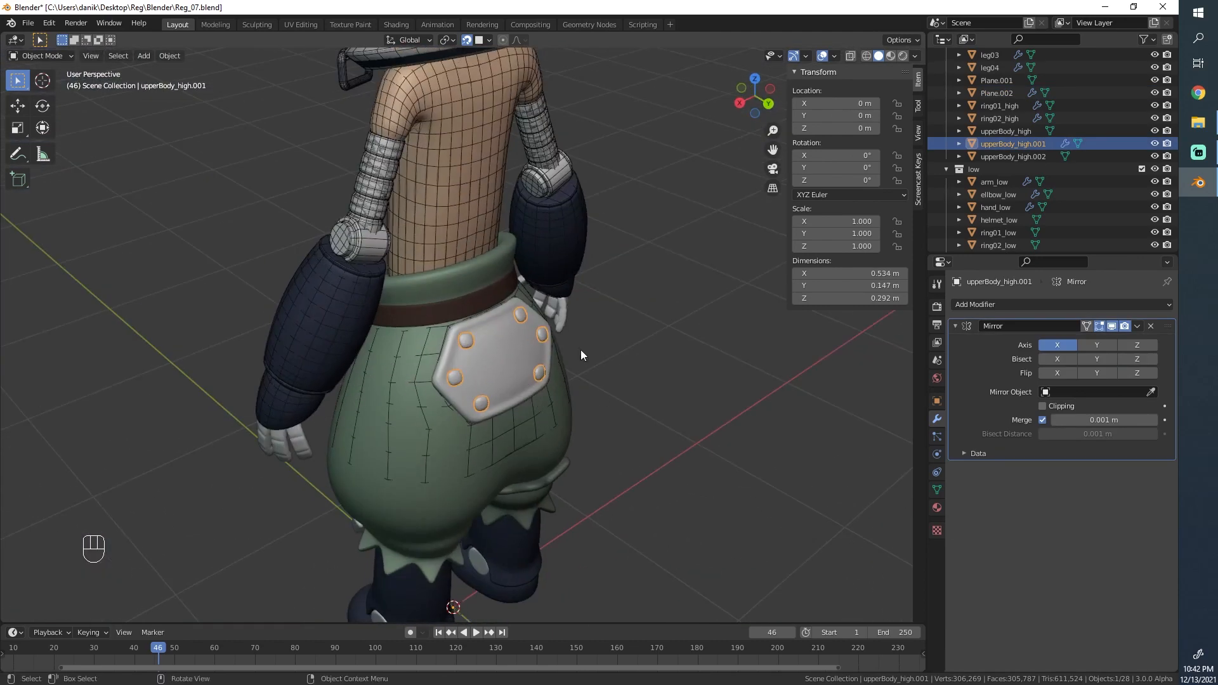
scroll(590, 354, up, 4)
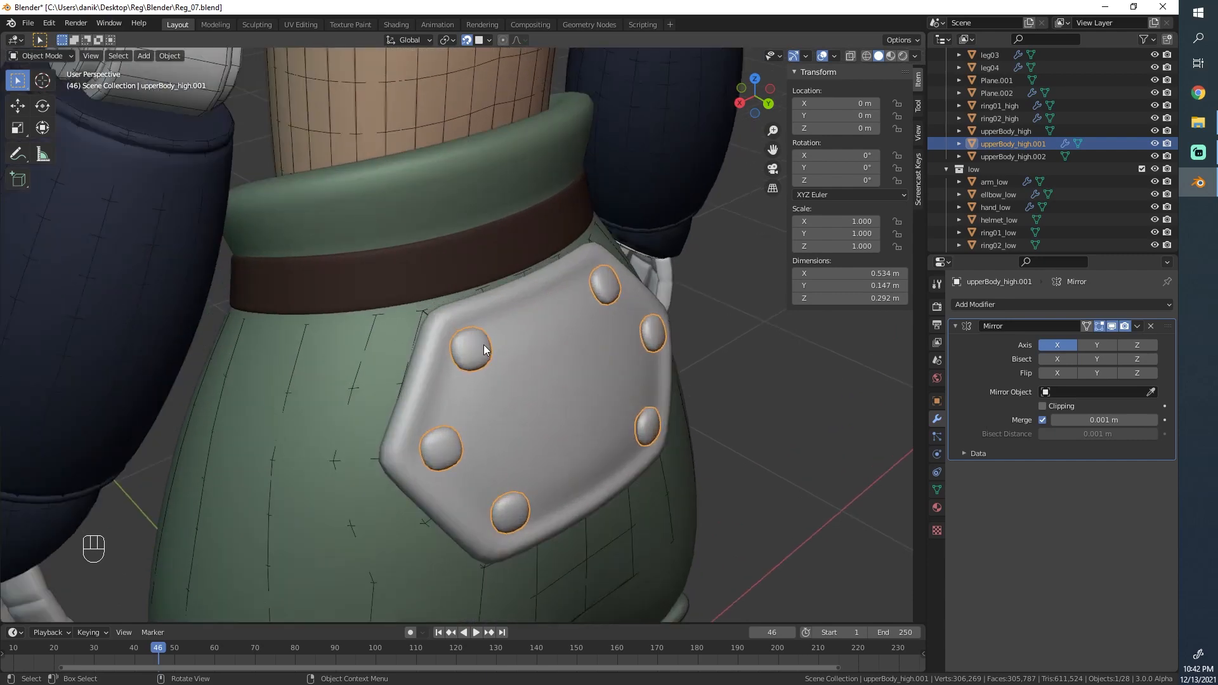
click(515, 351)
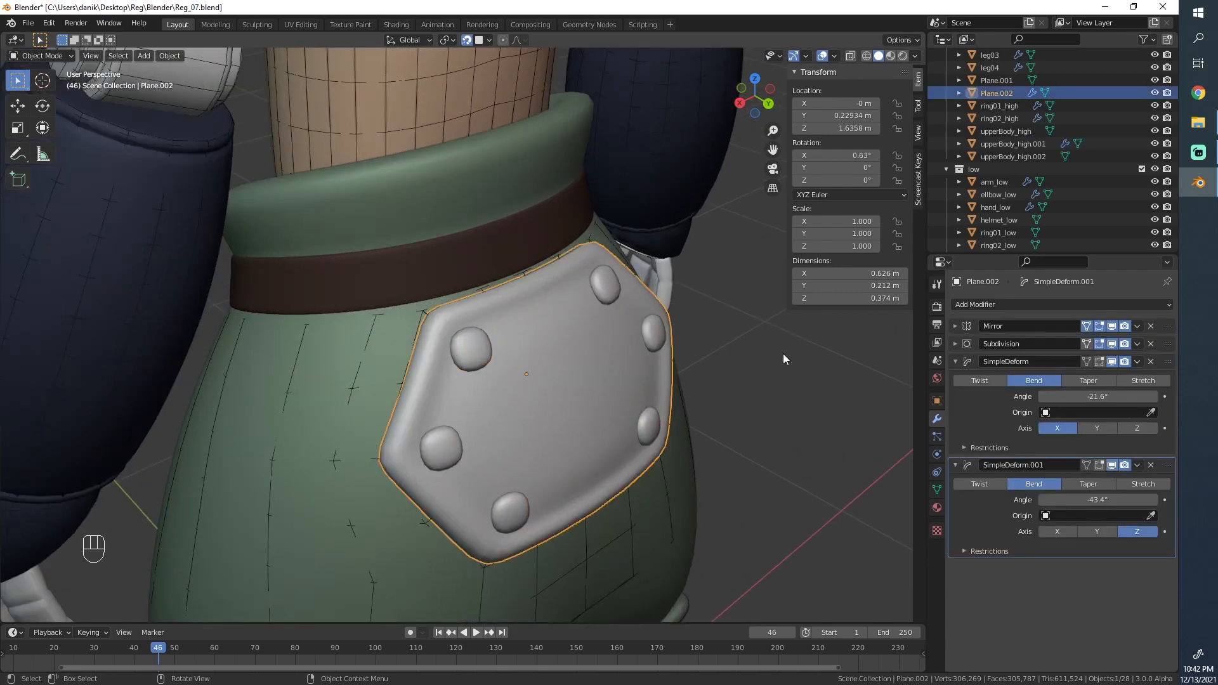
click(508, 202)
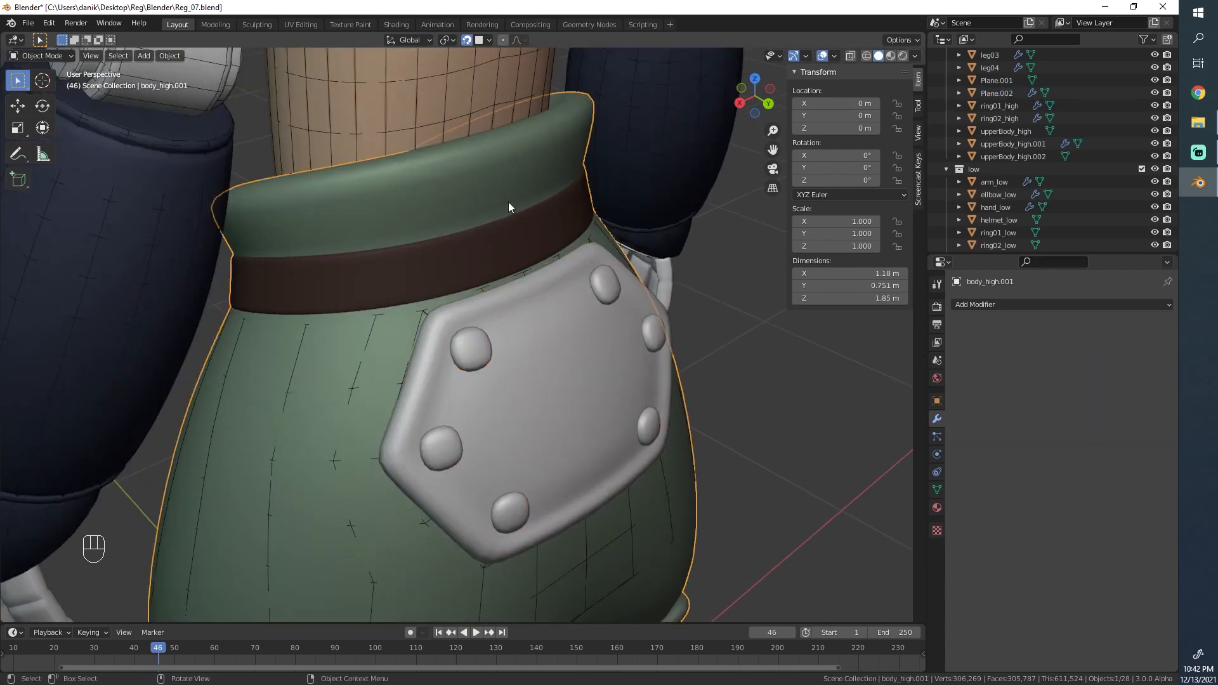
Step: Apply the Mirror, Subdivision, SimpleDeform and SimpleDeform.001 modifiers on the high-poly back plate Plane.002
click(557, 347)
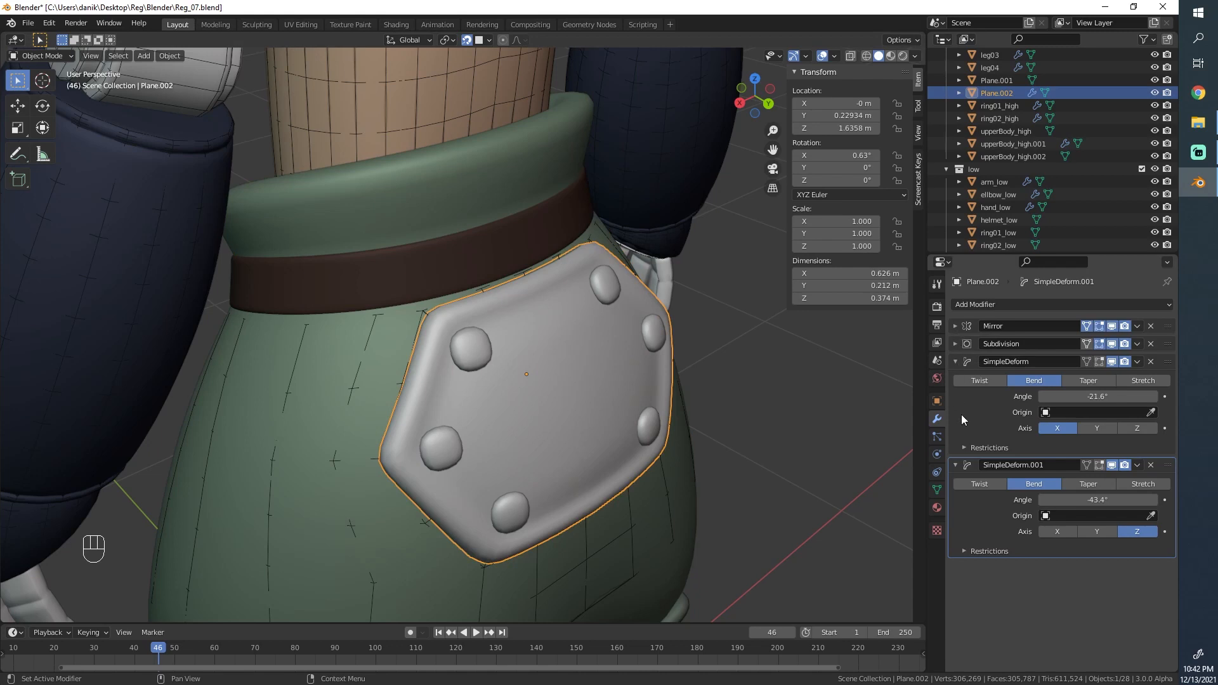
click(956, 326)
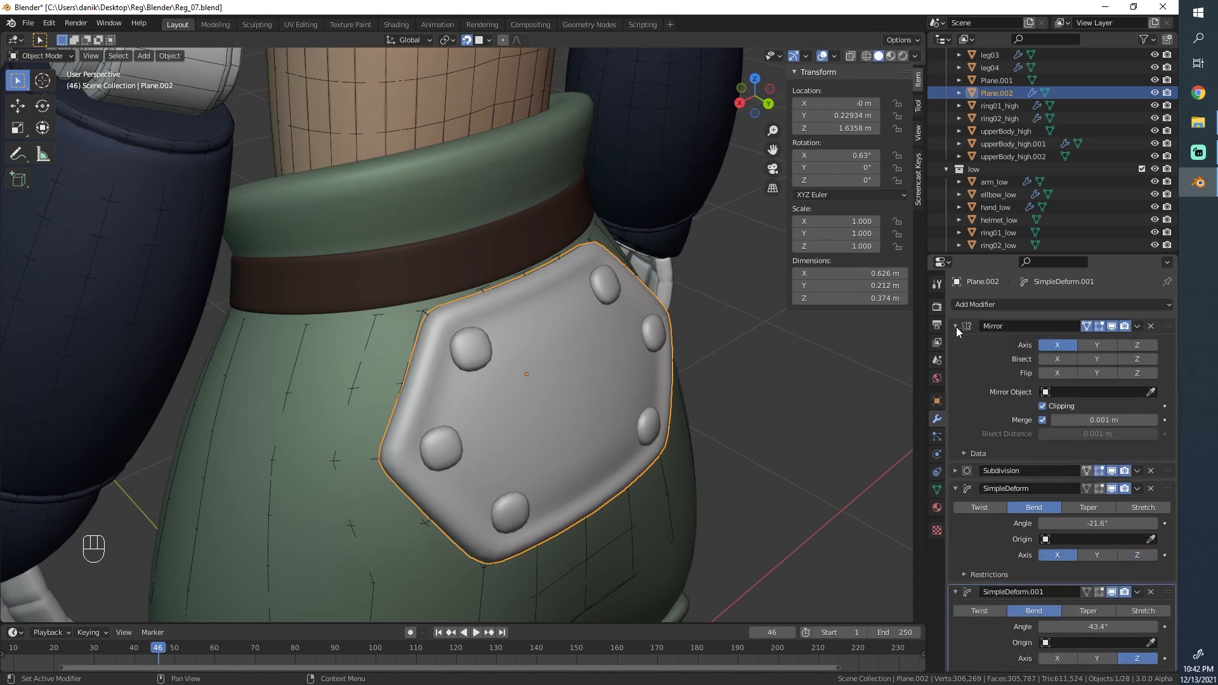
click(956, 470)
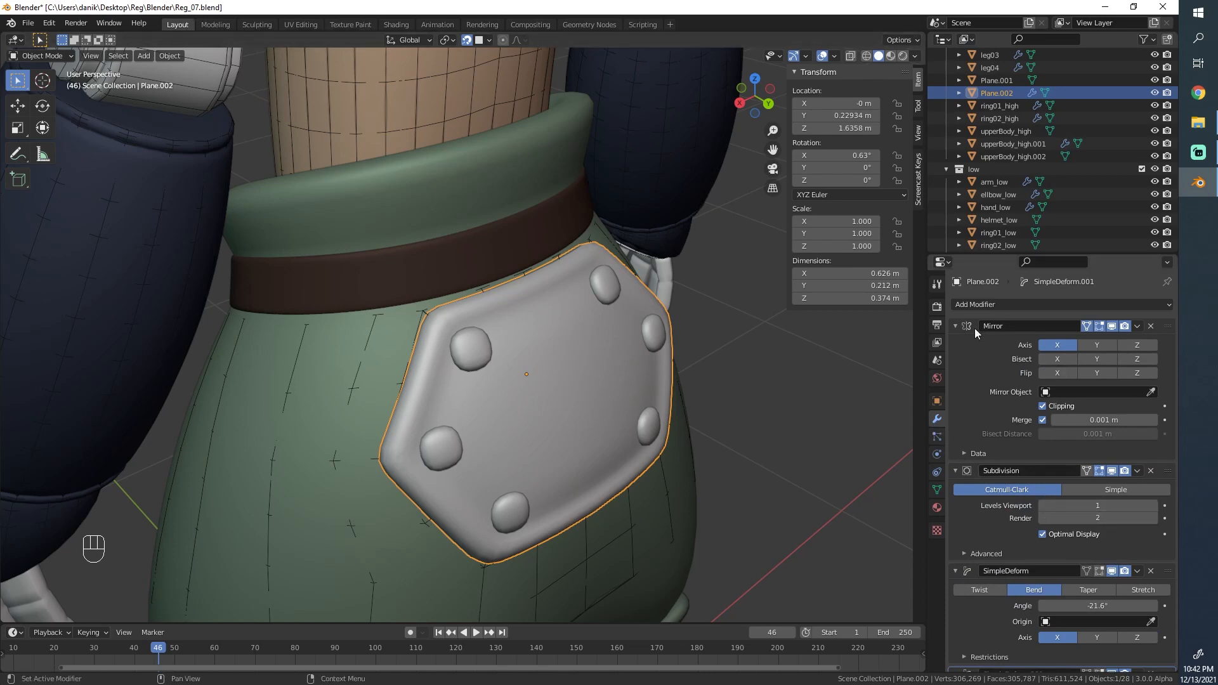
click(995, 356)
key(ctrl+a)
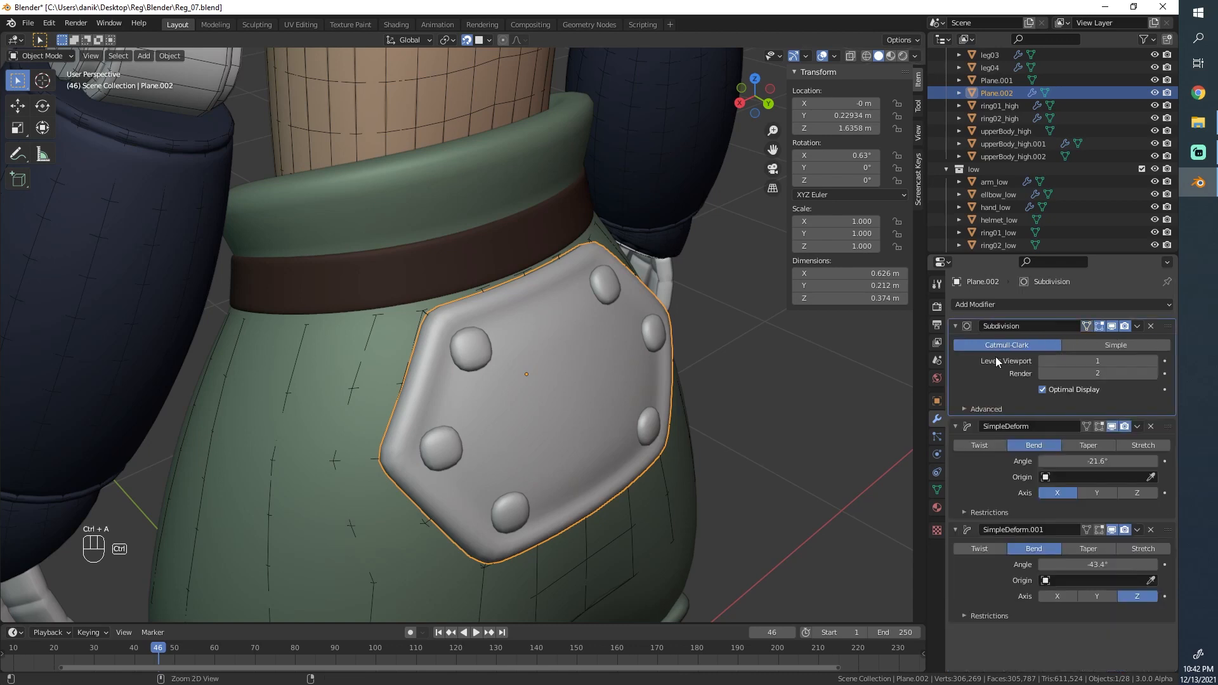
key(ctrl+a)
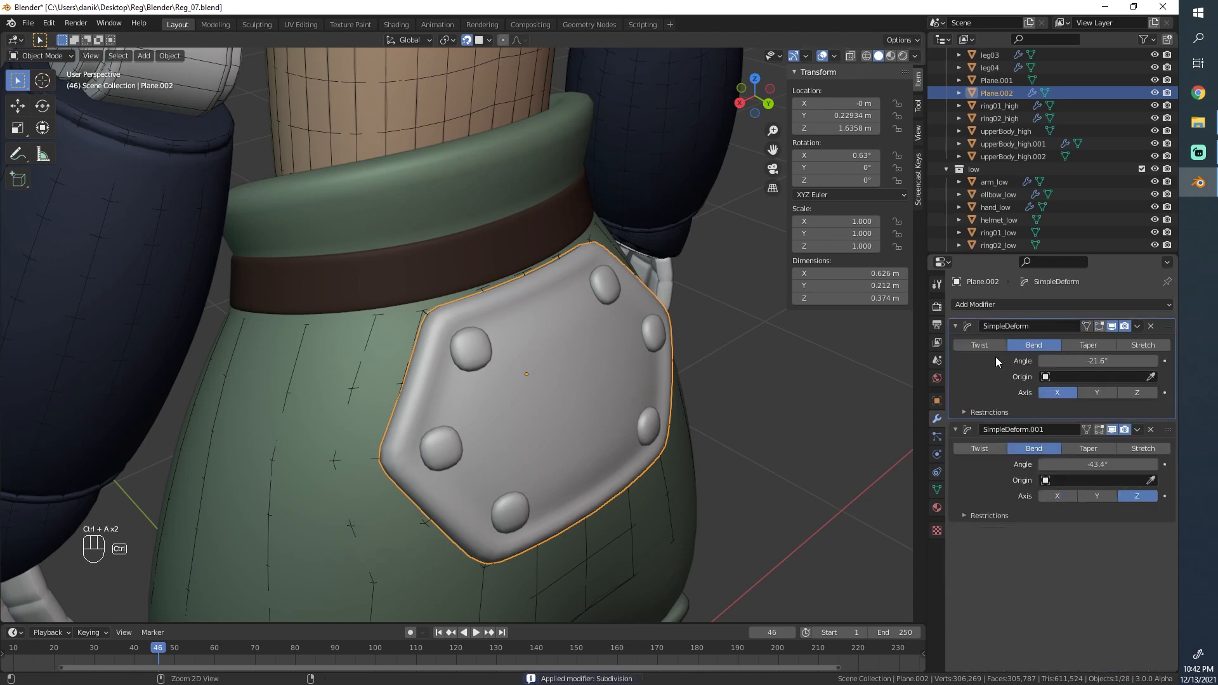
key(ctrl+a)
key(ctrl+a)
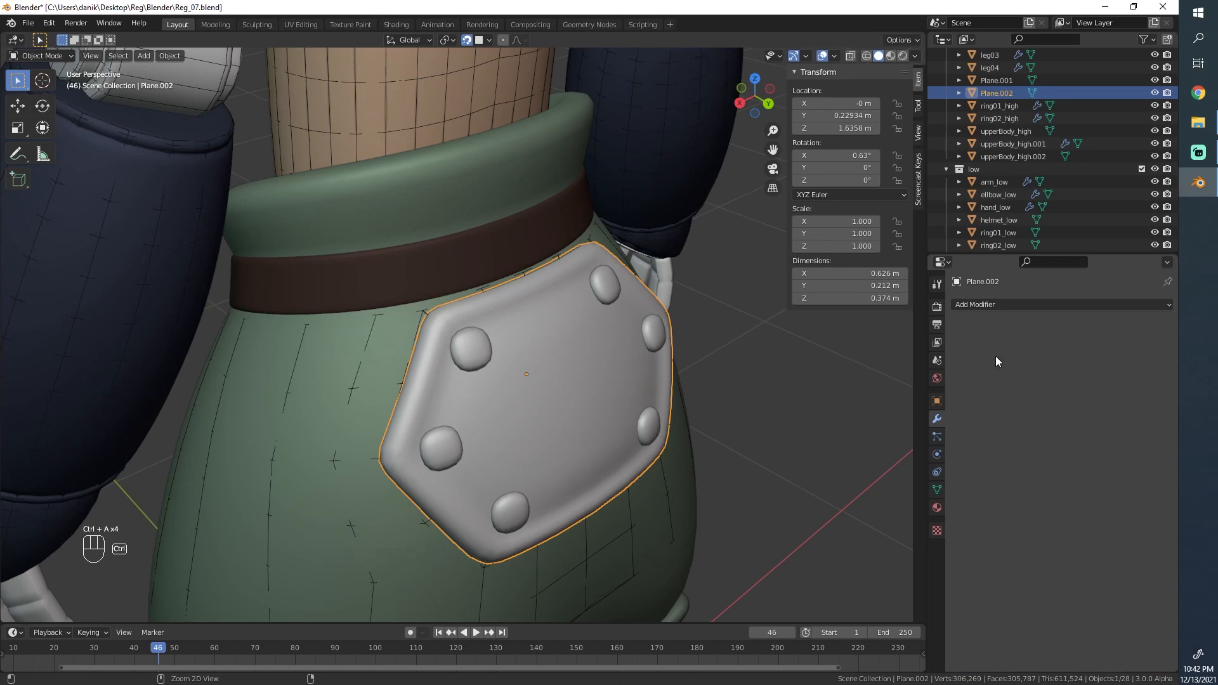
Step: Apply the Mirror modifier on the rivets upperBody_high.001, and add the back plate Plane.002 to the selection
click(484, 356)
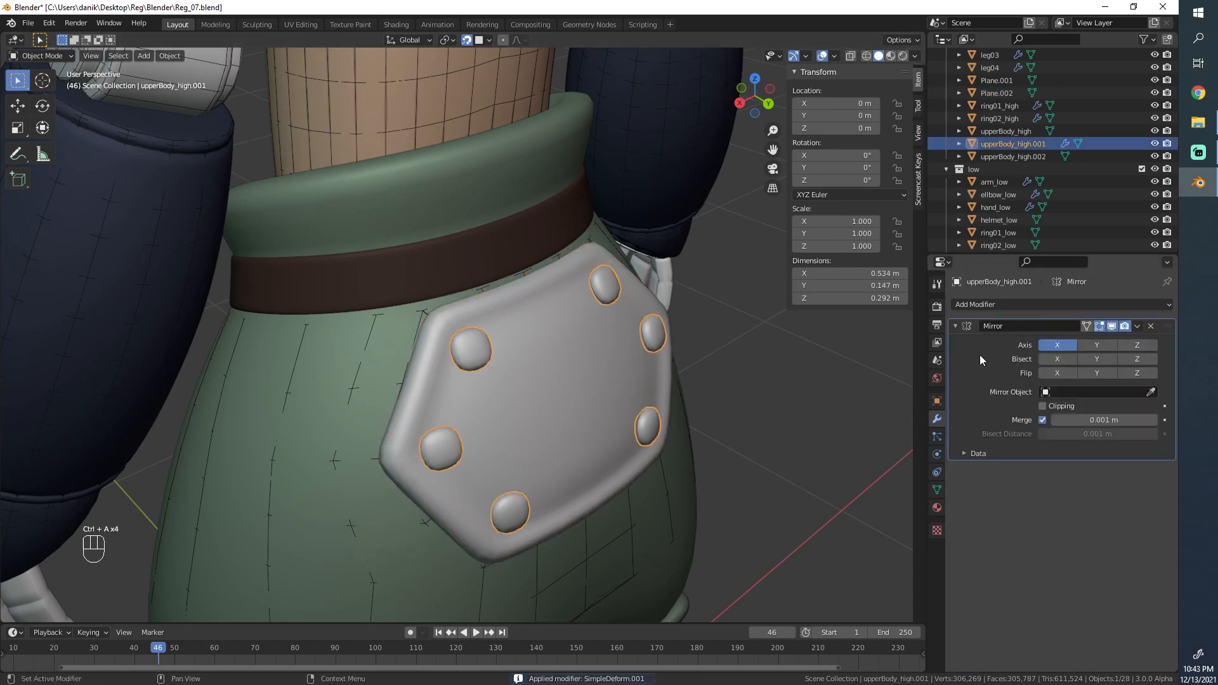
key(ctrl+a)
shift+click(532, 339)
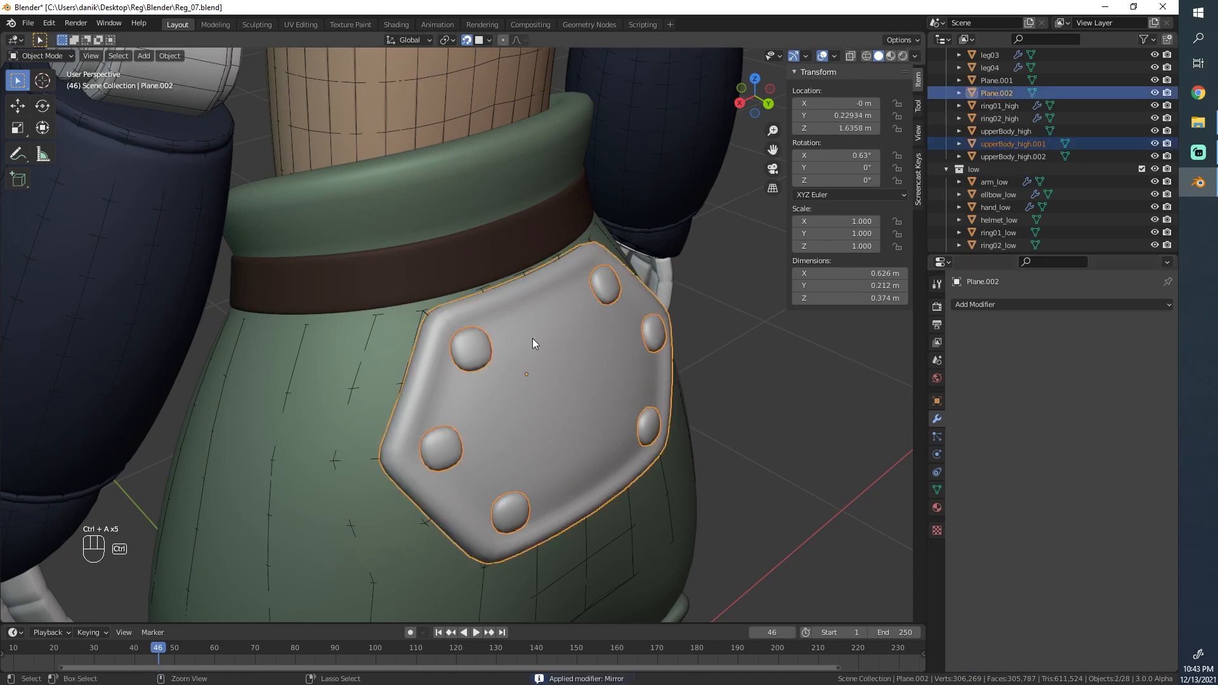
Step: Join the rivets and the back plate Plane.002, and join the combined plate into body_high.001
key(ctrl+j)
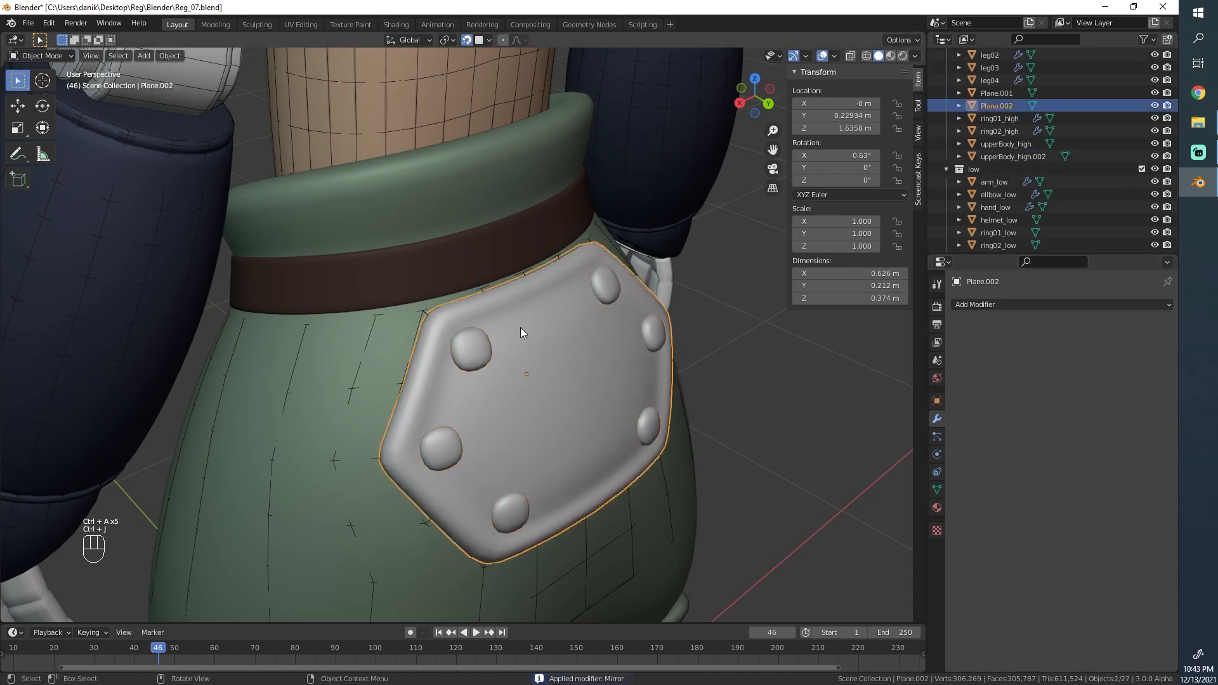
shift+click(461, 232)
key(ctrl+j)
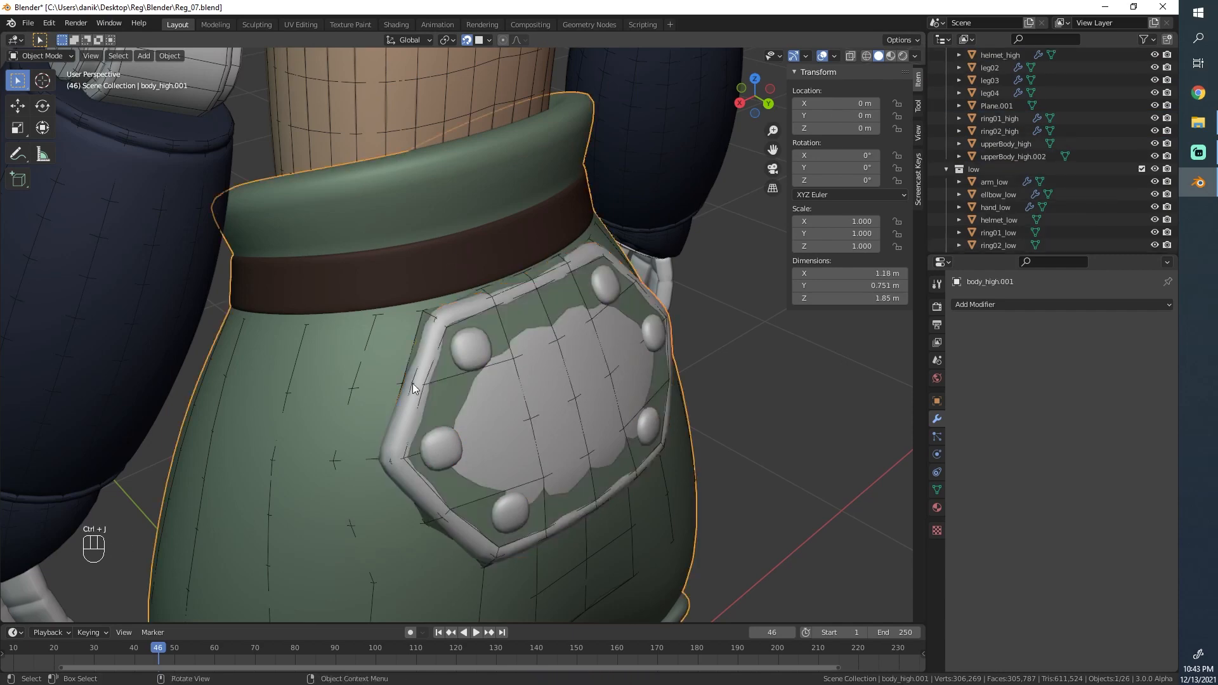
Step: Edit upperBody_low.001 and reposition the vertices at the plate's upper side corner to follow the high-poly rim
scroll(454, 389, down, 1)
scroll(454, 389, up, 3)
mouse_move(454, 390)
middle_down()
mouse_move(495, 375)
mouse_move(446, 379)
middle_up()
click(464, 299)
key(Tab)
scroll(419, 313, up, 2)
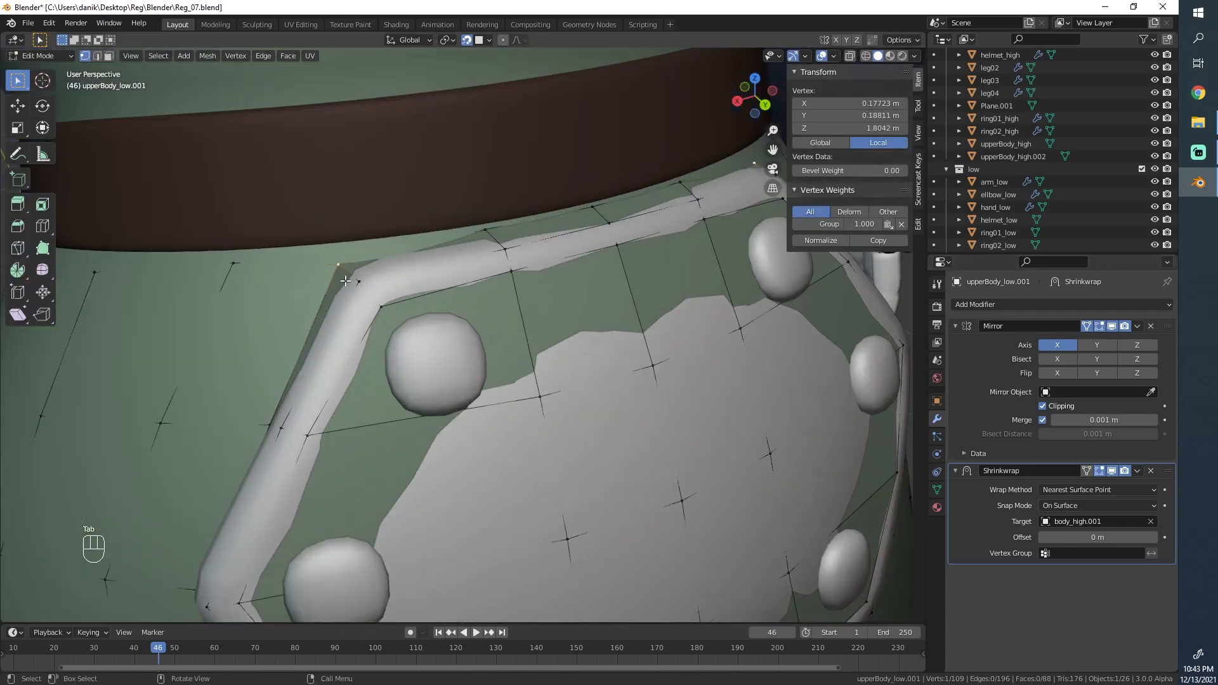
key(g)
key(g)
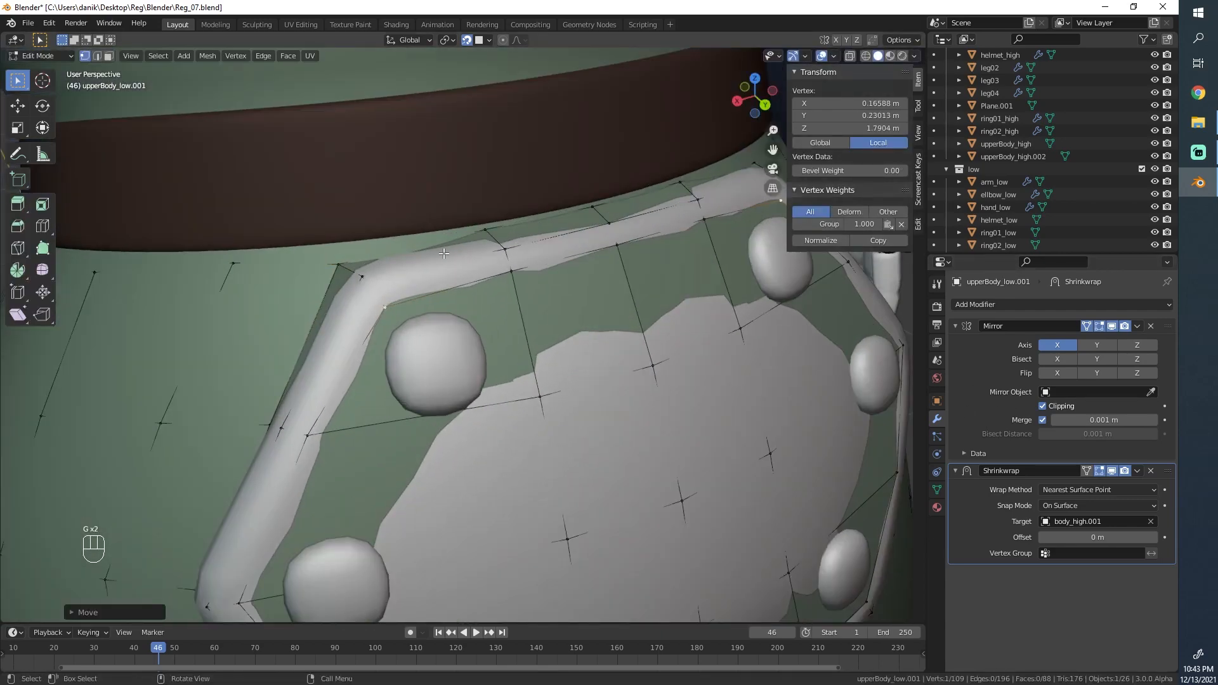
Step: Move the outer border vertices along the plate's upper edge to the outside of the high-poly rim
click(482, 241)
middle_drag(482, 242, 448, 272)
key(g)
click(449, 276)
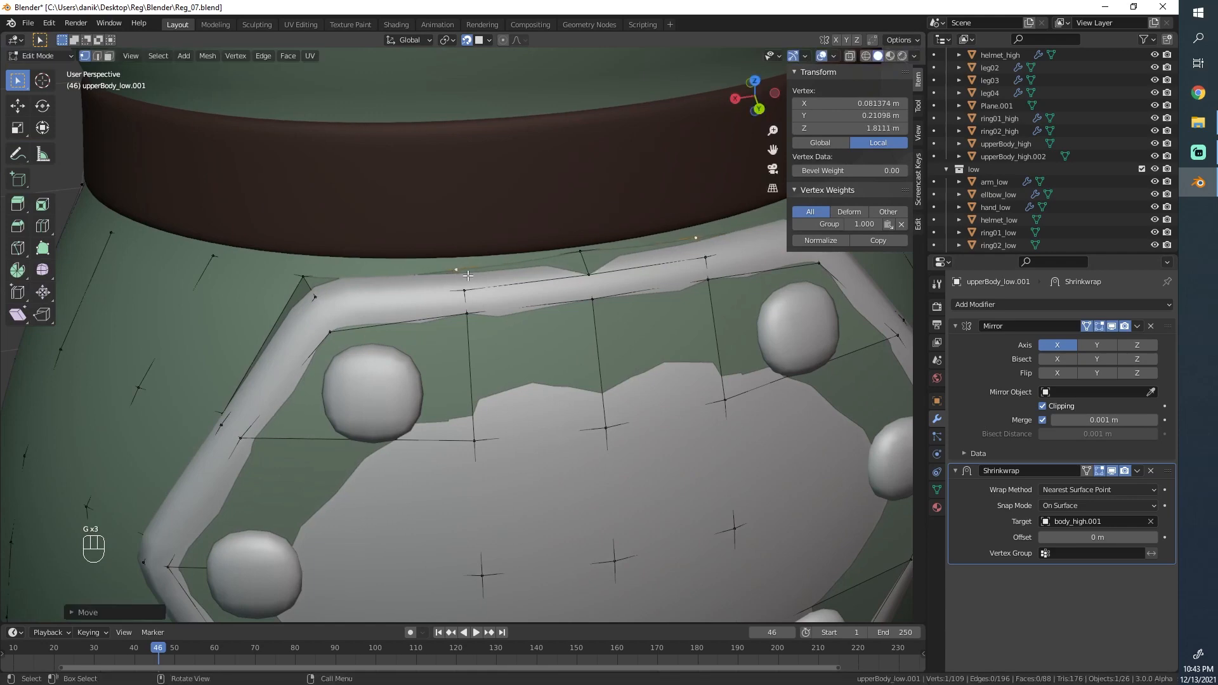
click(598, 255)
key(g)
key(g)
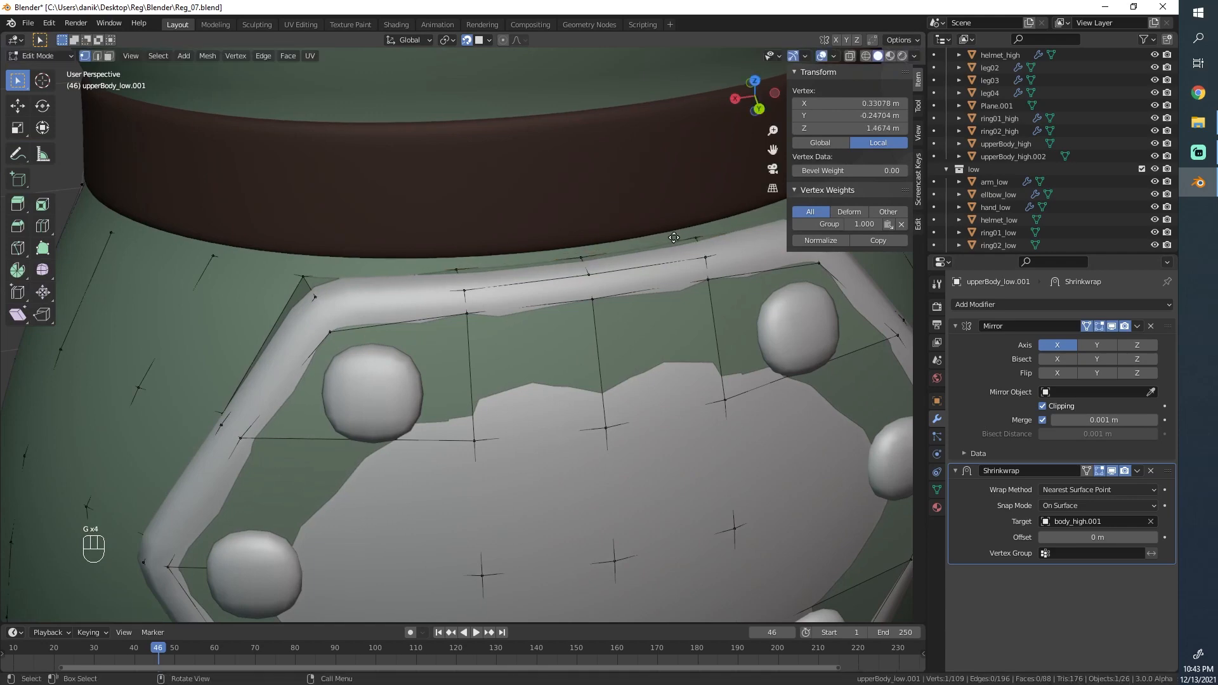
click(703, 240)
Step: Move the inner border vertices along the plate's upper edge to the inside of the high-poly rim
middle_drag(700, 240, 508, 345)
scroll(508, 345, down, 2)
scroll(508, 345, up, 2)
click(476, 342)
key(g)
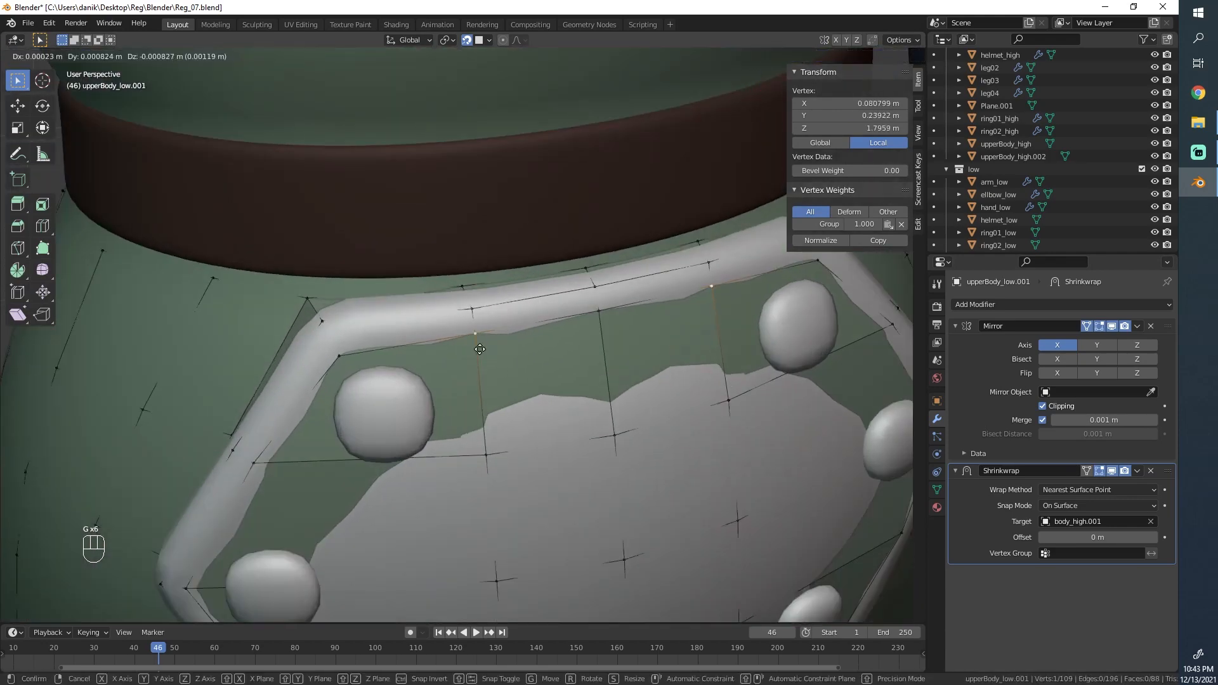
click(484, 356)
click(603, 340)
key(g)
click(603, 347)
Step: Reposition the centre vertex on the rim ridge along the plate's upper edge
click(594, 293)
key(g)
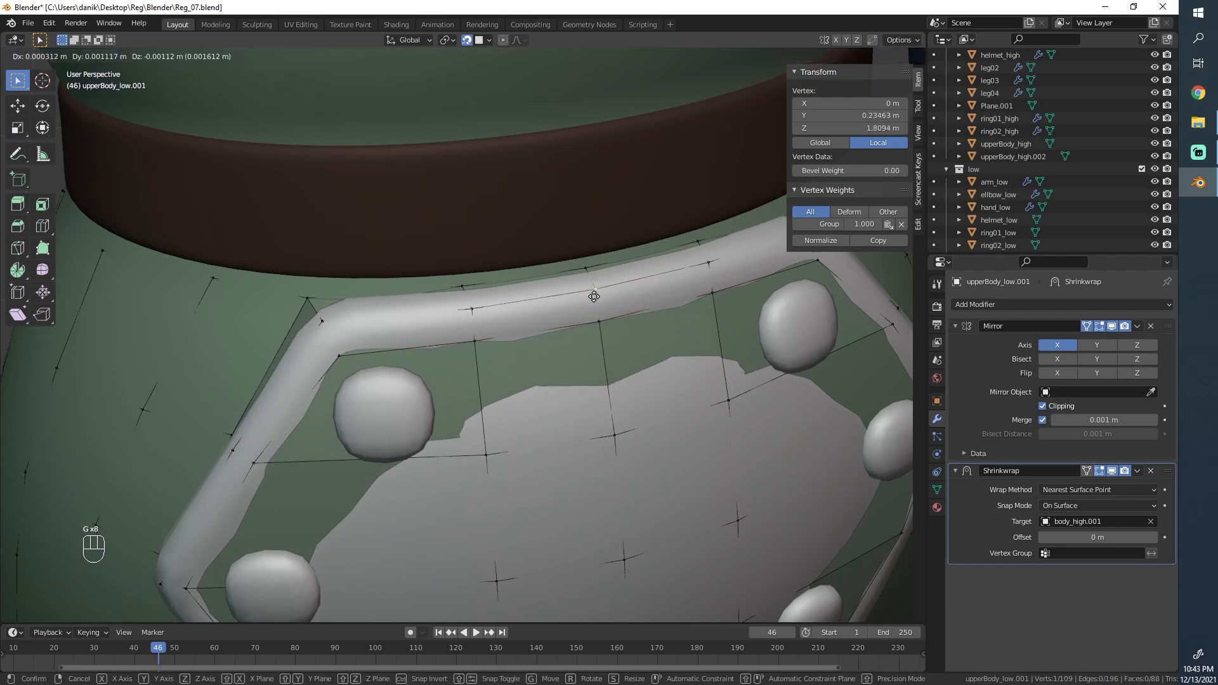
click(594, 296)
click(469, 315)
key(g)
right_click(470, 316)
Step: Move the outer border vertex on the plate's lower slanted side to the edge of the high-poly rim
scroll(444, 342, down, 4)
scroll(349, 406, up, 2)
middle_drag(374, 438, 364, 395)
click(298, 418)
middle_drag(298, 419, 336, 355)
click(410, 424)
key(g)
click(413, 421)
key(g)
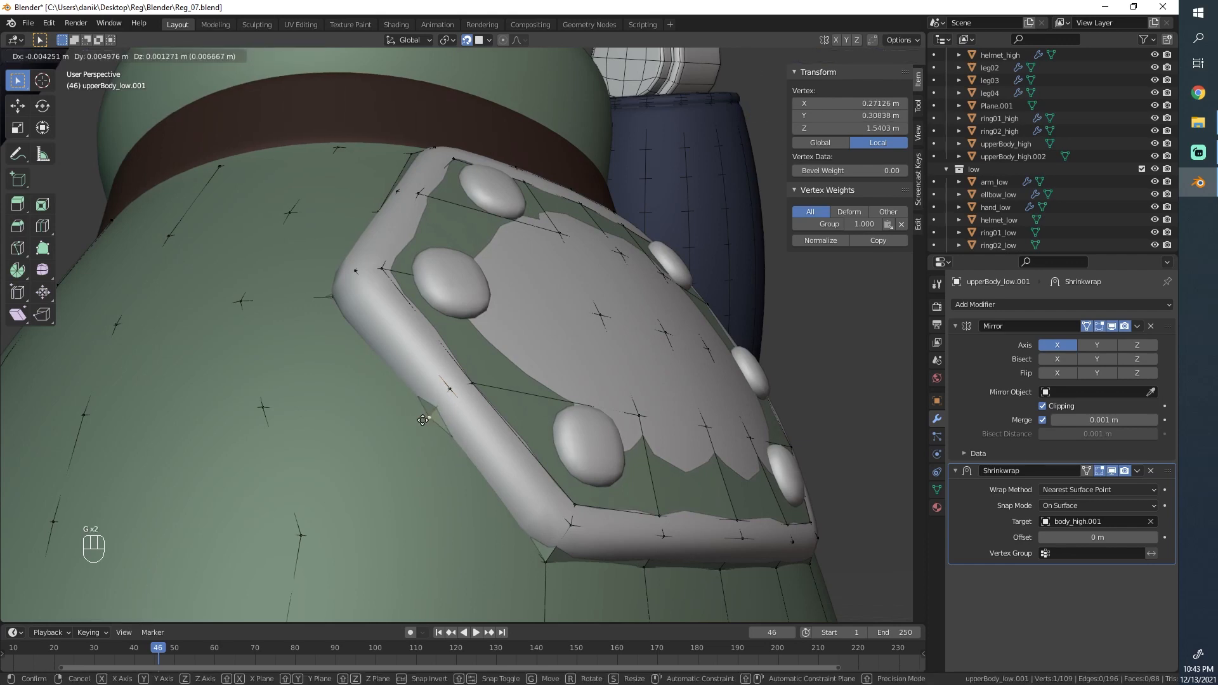
click(422, 420)
Step: Move the outer and ridge vertices at the plate's side corner and the outer vertex above it onto the rim
middle_drag(424, 419, 418, 406)
click(411, 375)
key(g)
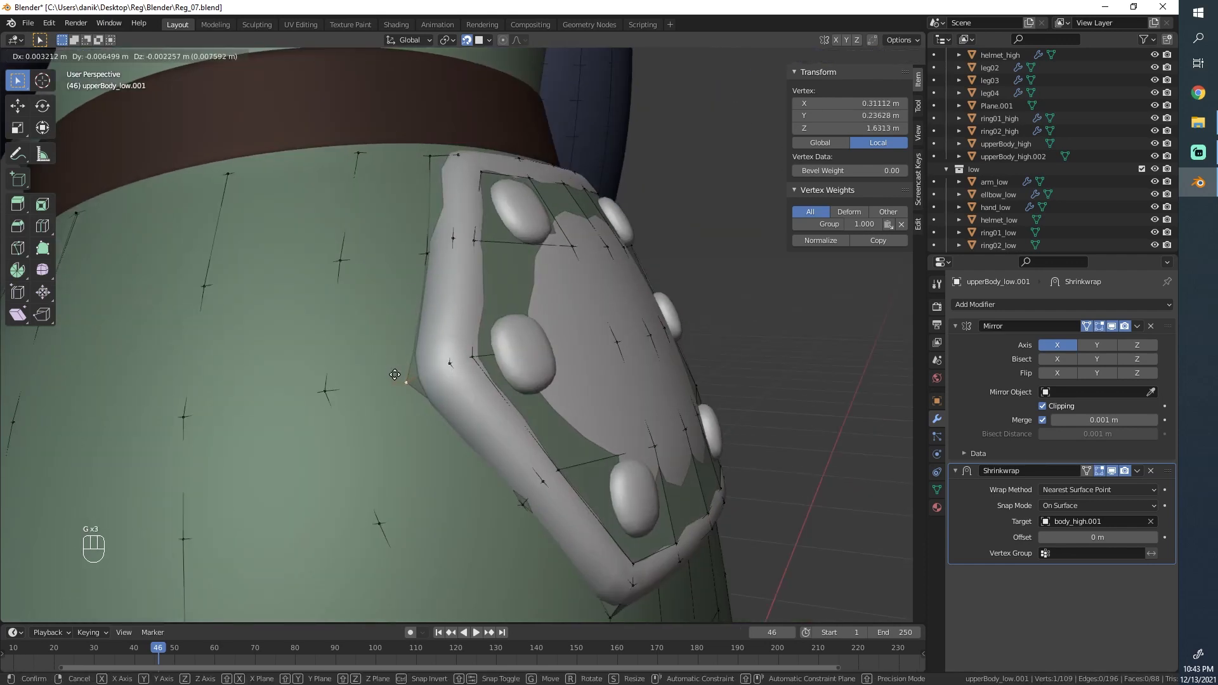
click(392, 374)
click(440, 371)
key(g)
click(428, 373)
click(421, 252)
key(g)
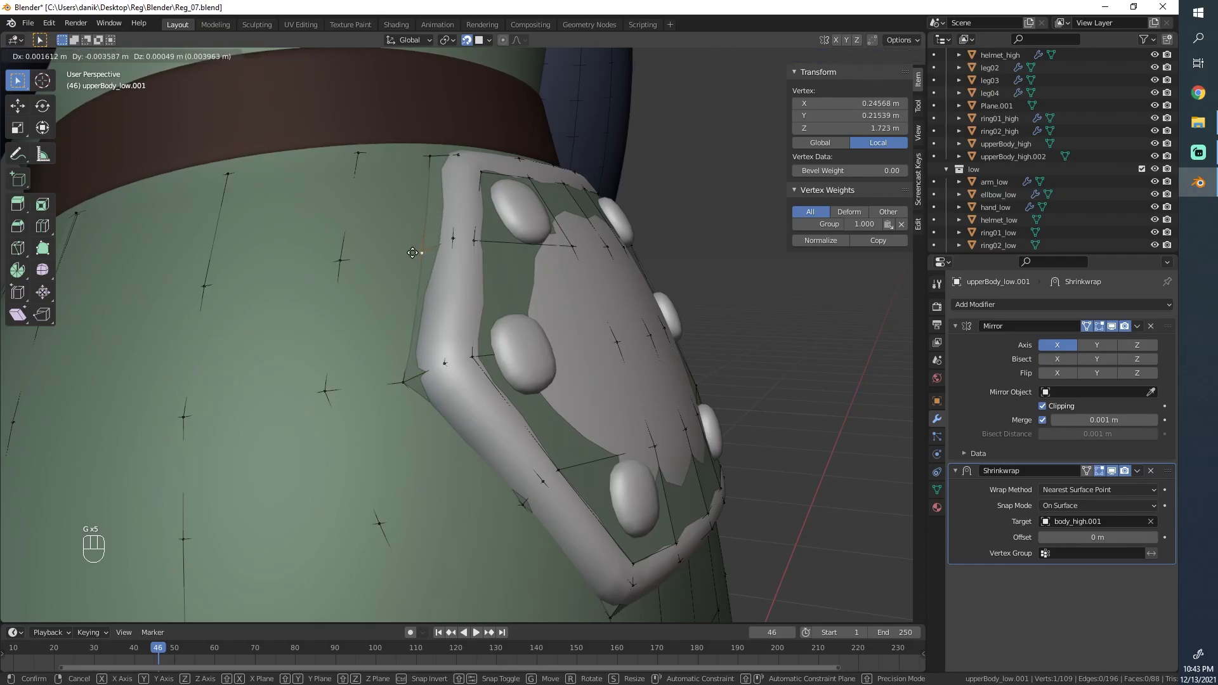
click(412, 252)
Step: Check the low-poly mesh in wireframe, adjust a vertex at the plate's border, and return to solid shading in Object Mode
scroll(503, 321, down, 4)
key(a)
key(z)
click(409, 320)
scroll(409, 321, up, 3)
mouse_move(409, 321)
middle_down()
mouse_move(429, 367)
mouse_move(371, 355)
mouse_move(465, 385)
mouse_move(574, 293)
middle_up()
click(465, 385)
key(g)
click(467, 391)
key(z)
click(537, 391)
key(Tab)
scroll(503, 300, up, 2)
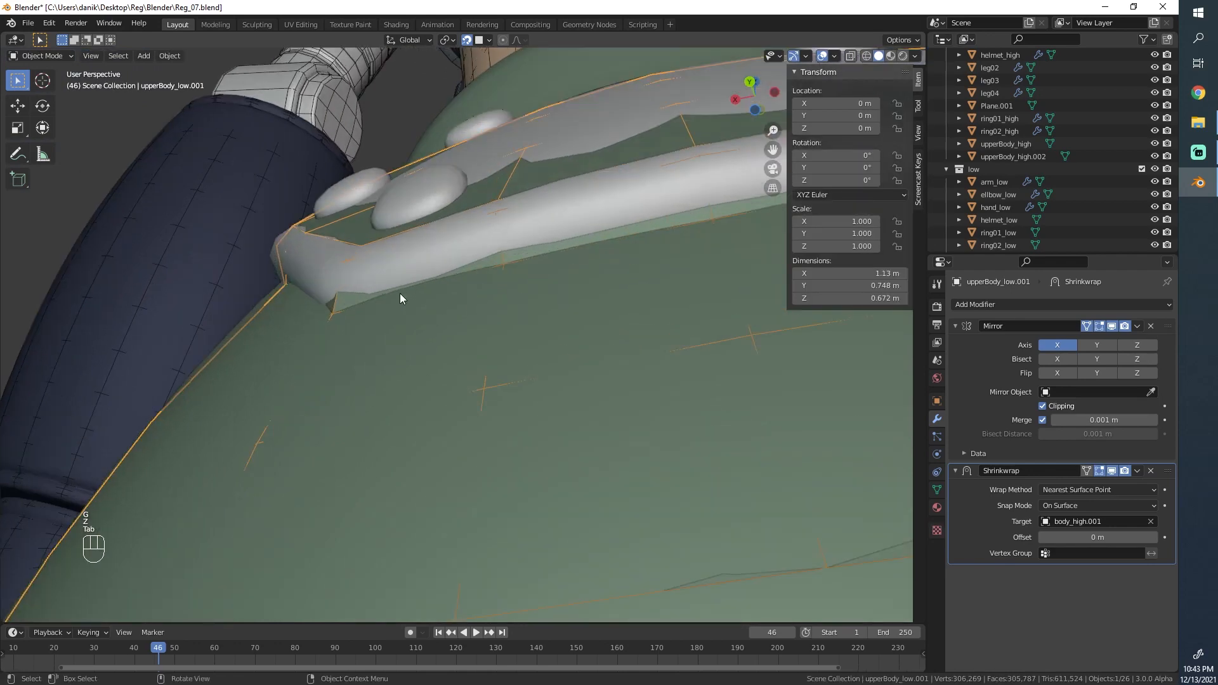
Step: Reposition the rim ridge vertices along the plate's lower edge, starting from its lower corner
scroll(399, 294, down, 3)
key(Tab)
middle_drag(400, 293, 493, 376)
click(490, 385)
key(g)
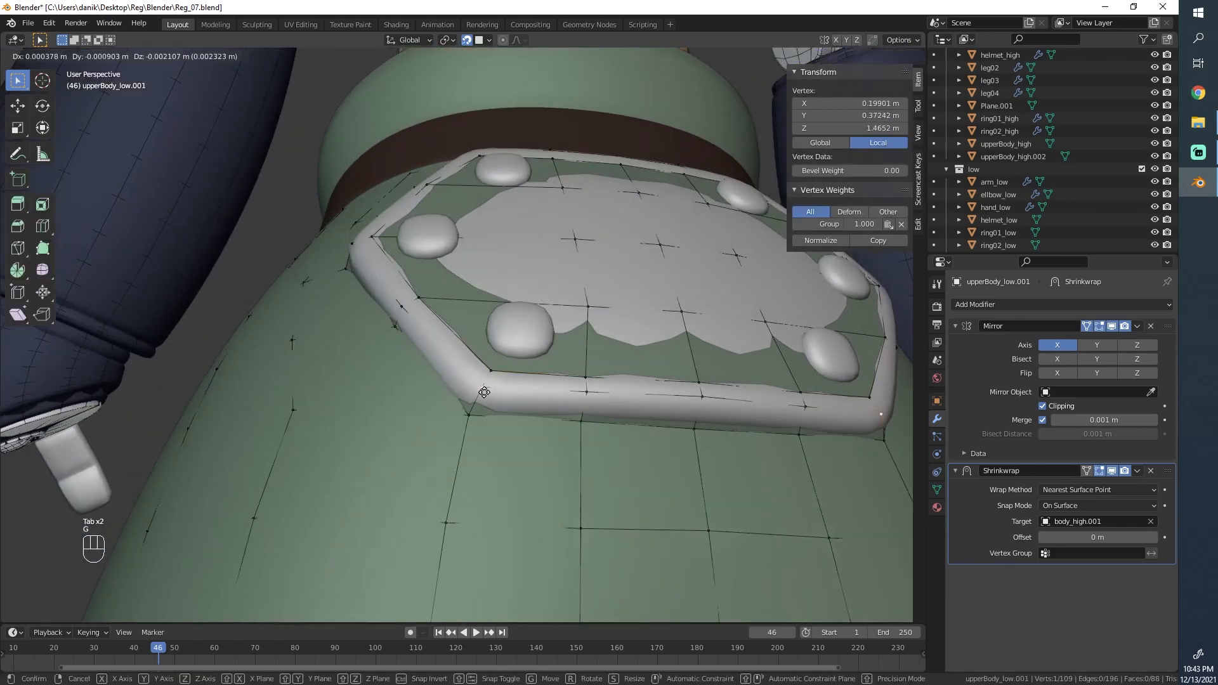
key(g)
click(598, 407)
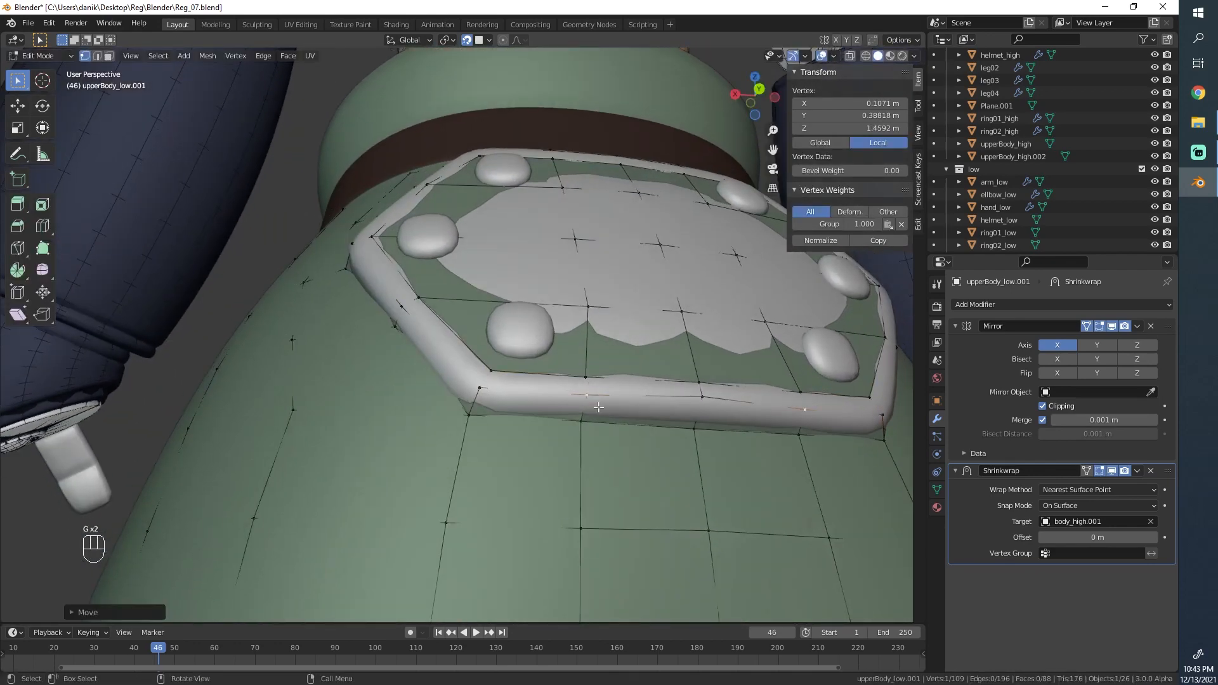
key(g)
click(708, 403)
Step: Fine-tune the ridge and outer border vertices at the plate's lower side corner against the high-poly rim
middle_drag(501, 379, 490, 467)
click(494, 488)
key(g)
click(493, 485)
click(513, 481)
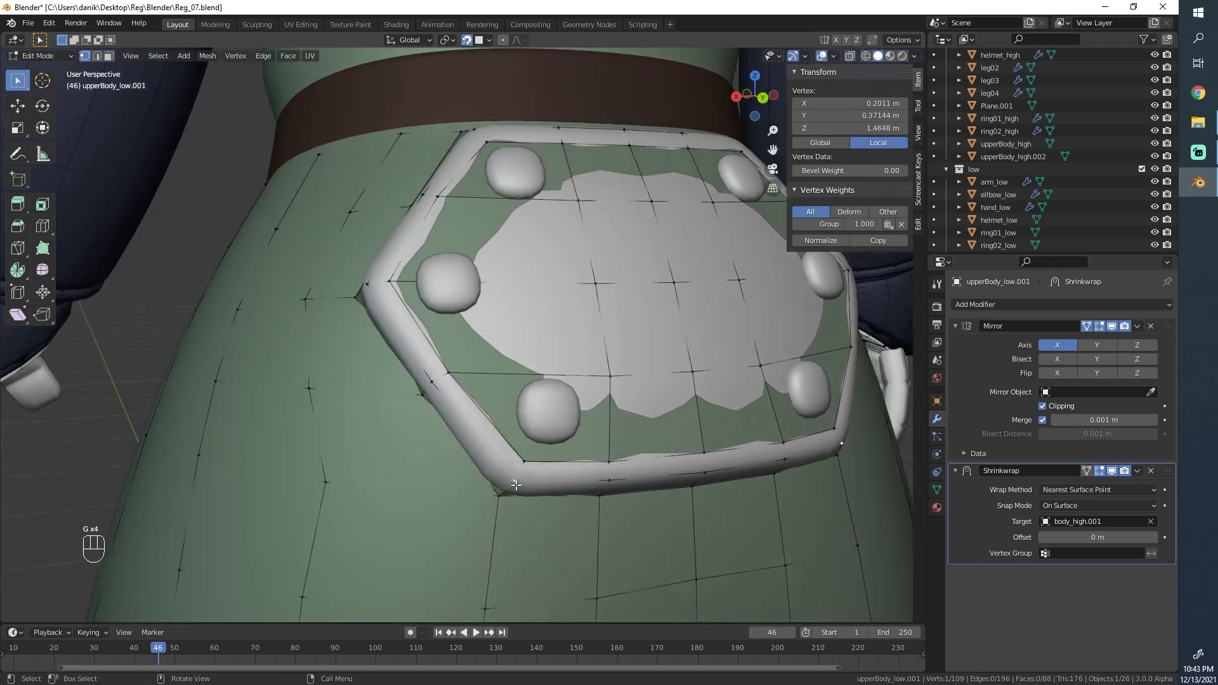
key(g)
click(512, 480)
click(499, 495)
key(g)
click(500, 492)
Step: Leave Edit Mode and hide the high-poly body_high.001
scroll(422, 406, down, 4)
middle_drag(422, 406, 626, 402)
key(Tab)
scroll(625, 401, up, 2)
click(632, 368)
scroll(638, 336, down, 4)
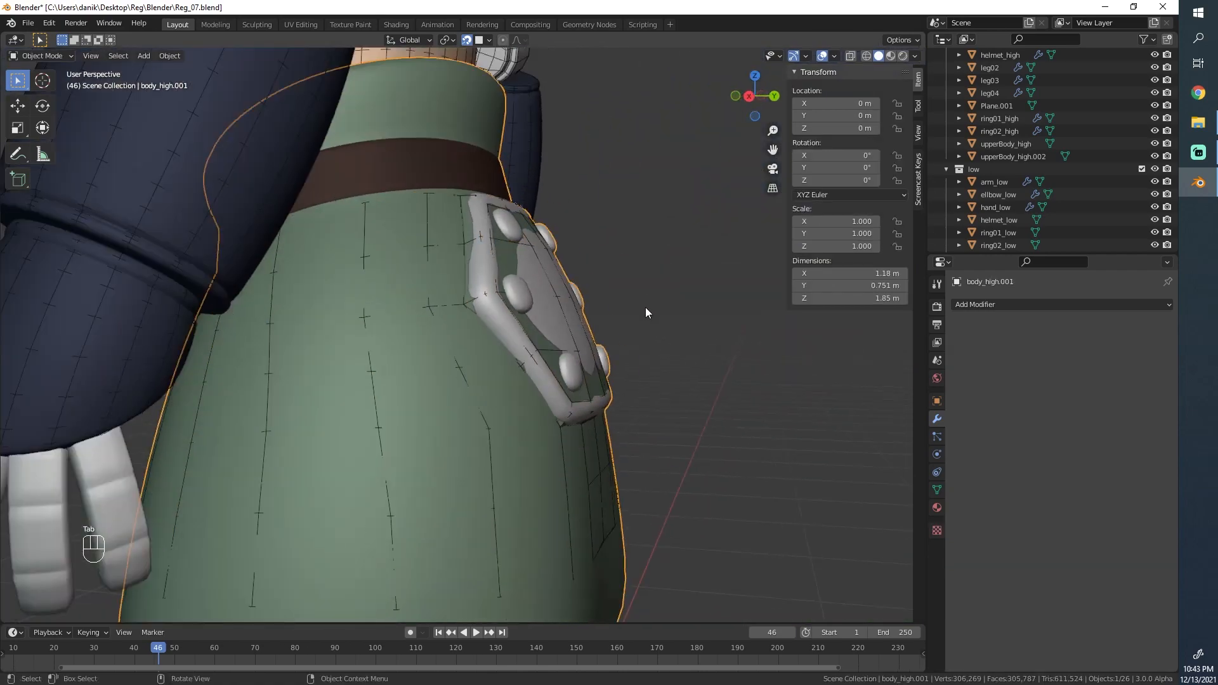
key(h)
Step: Turn snapping off and slide the rim ridge edge loop of upperBody_low.001 toward the plate's outer border
scroll(622, 323, up, 5)
click(578, 405)
middle_drag(578, 406, 457, 253)
key(alt+a)
key(Tab)
key(g)
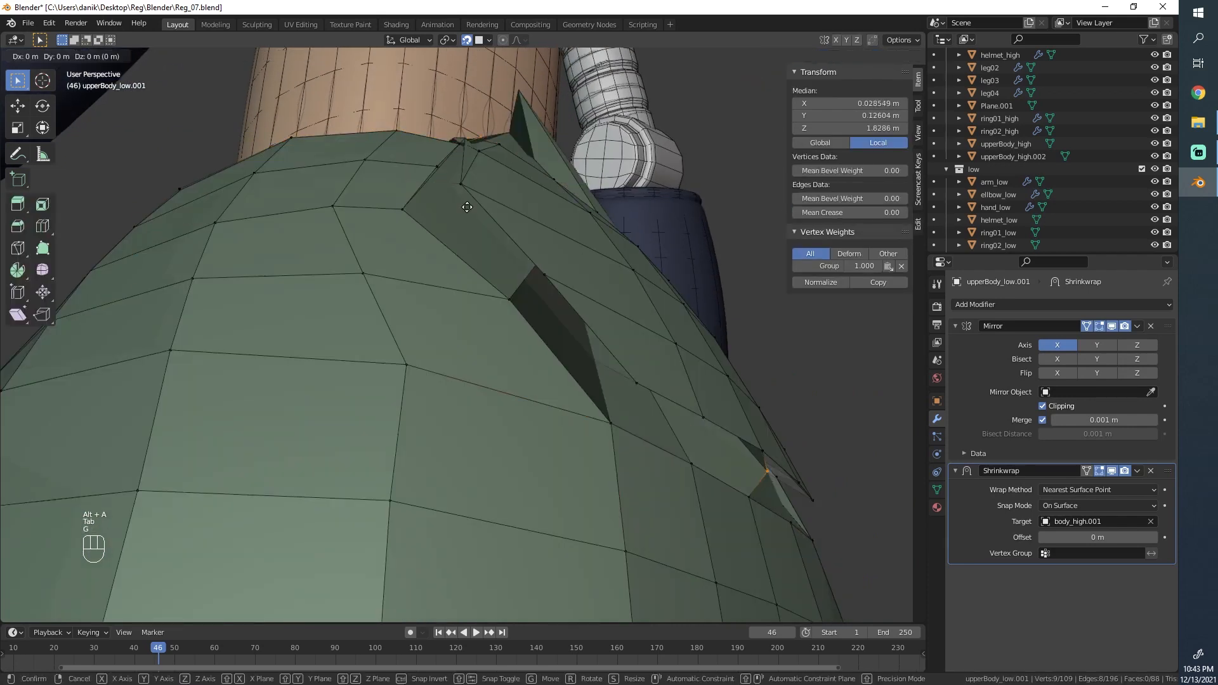
key(ctrl+z)
alt+click(501, 247)
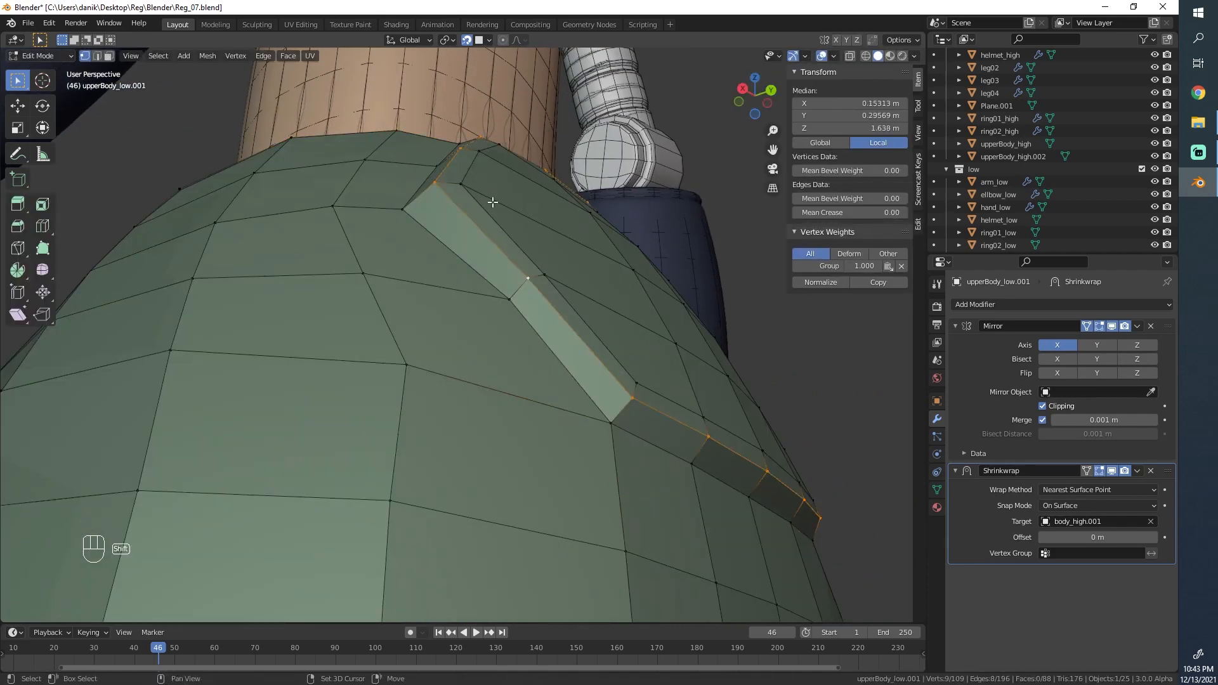
key(g)
key(g)
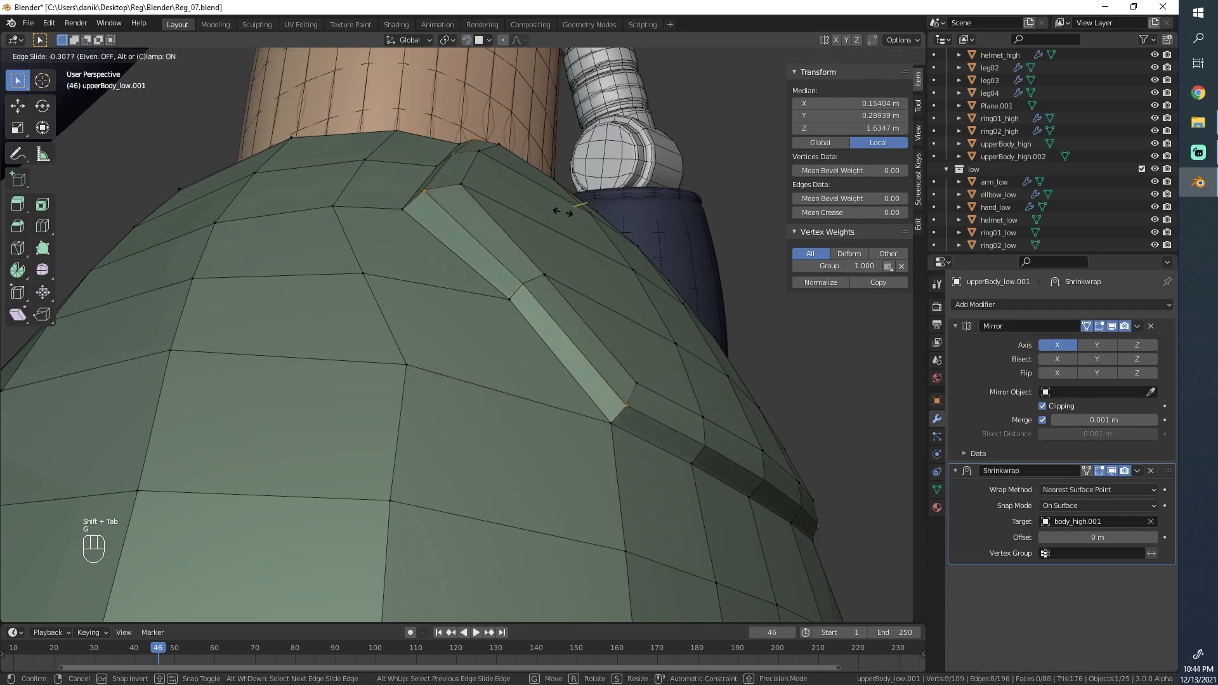
click(562, 211)
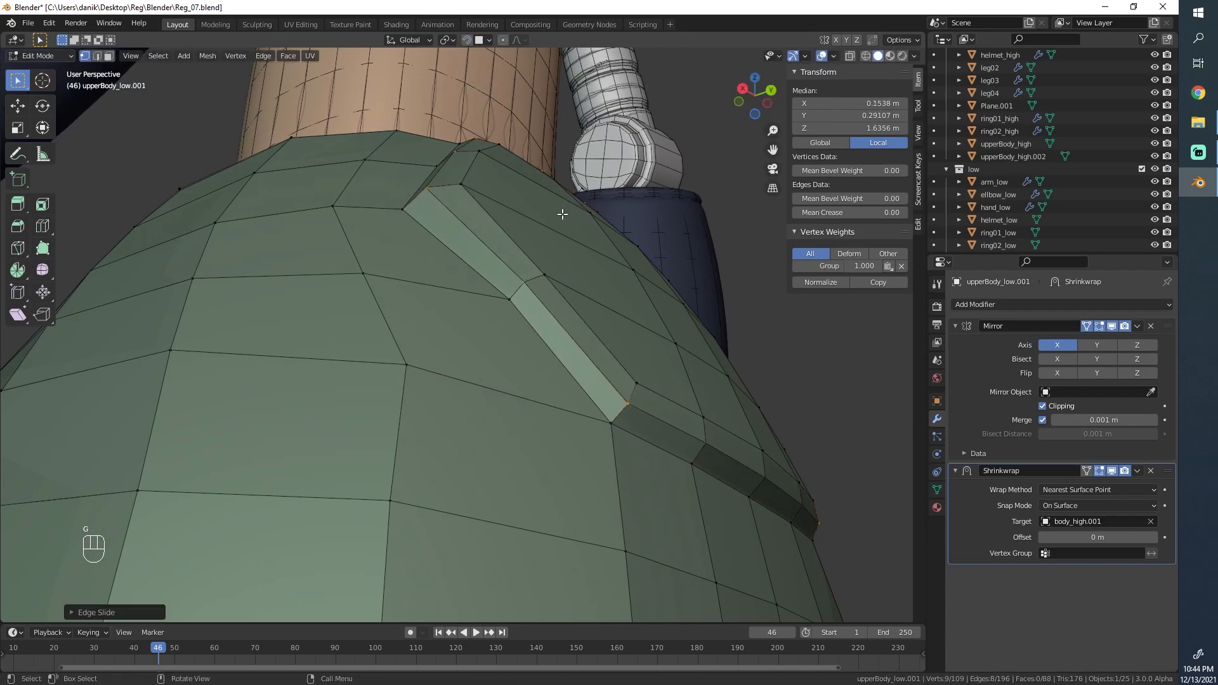
middle_drag(559, 209, 482, 173)
Step: Adjust the inner rim vertices along the plate's side without snapping
key(Tab)
scroll(492, 187, down, 4)
key(alt+a)
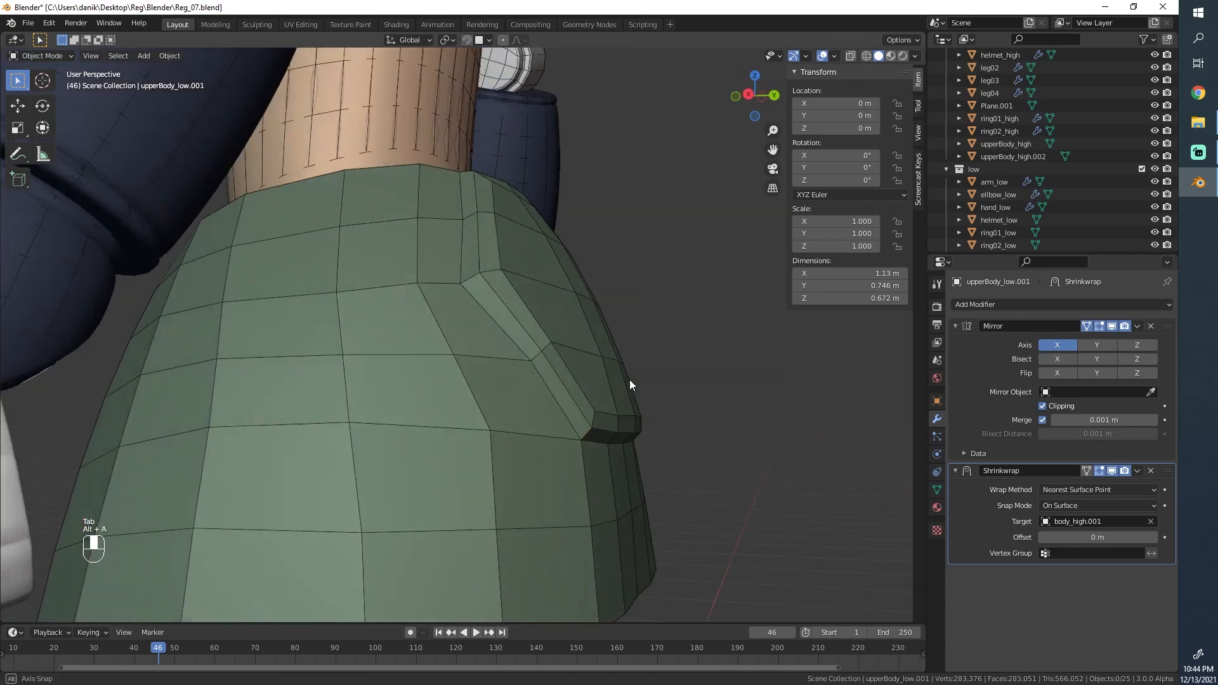
scroll(629, 381, up, 4)
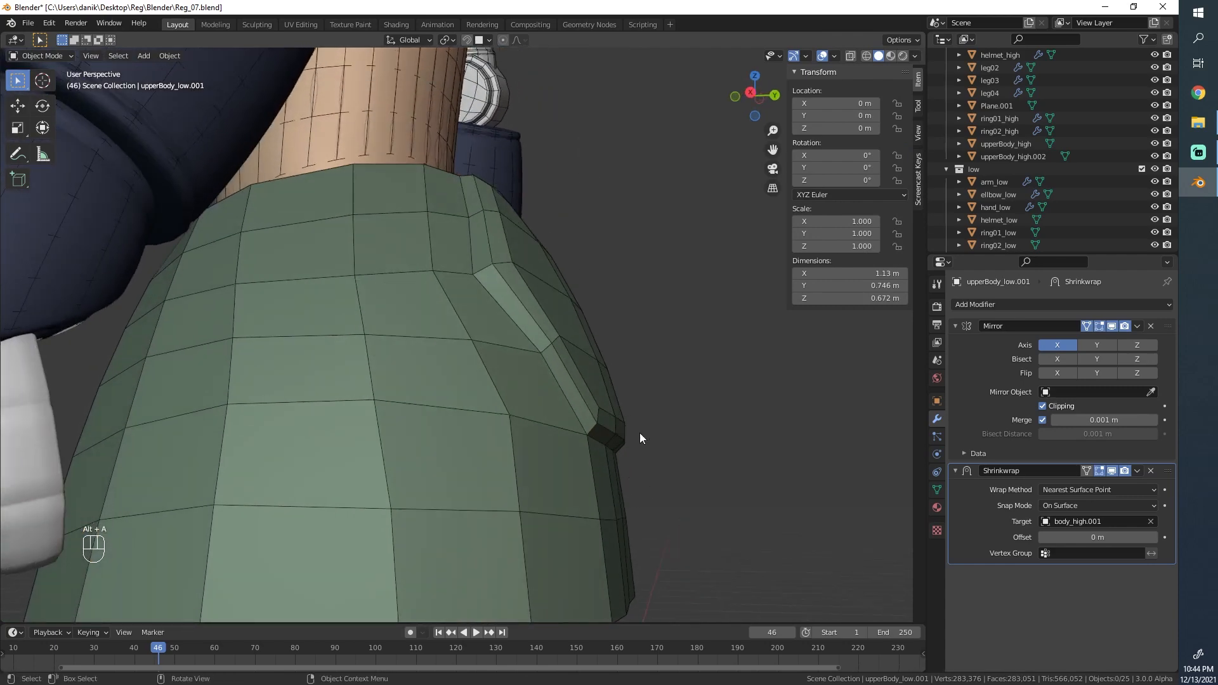
middle_drag(626, 465, 418, 397)
scroll(455, 402, up, 1)
key(Tab)
click(536, 375)
key(shift+Tab)
key(g)
click(468, 400)
key(ctrl+z)
key(g)
key(g)
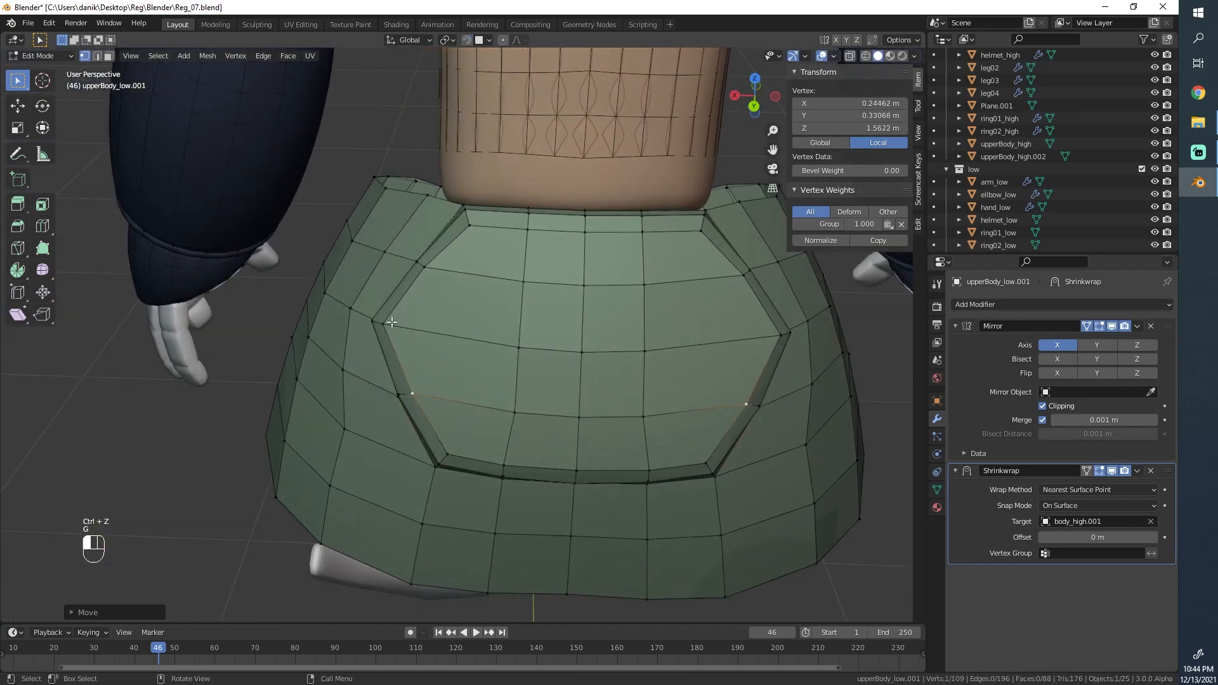
key(g)
click(434, 272)
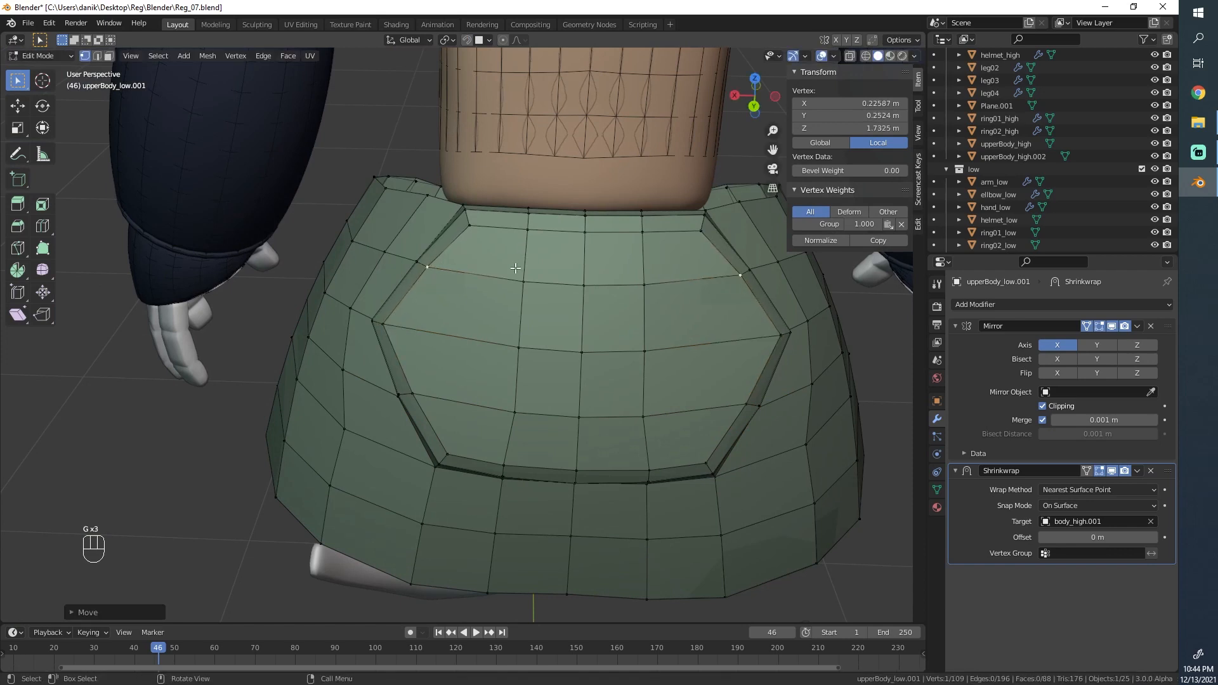
Step: Slide the column of inner plate vertices beside the centre line outward toward the plate's side
click(515, 413)
ctrl+click(527, 232)
click(522, 282)
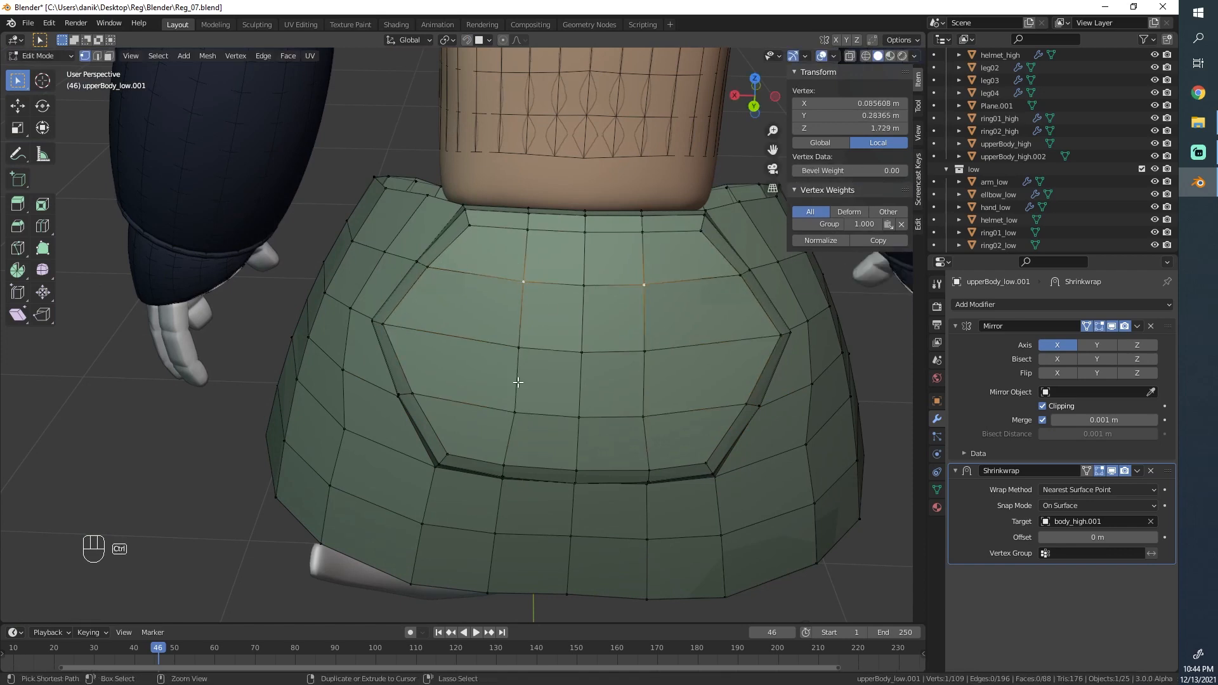
ctrl+click(516, 411)
key(g)
key(g)
Step: Examine the shape of the low-poly back plate in Object Mode from several angles
scroll(512, 388, down, 3)
middle_drag(512, 388, 566, 409)
key(Tab)
scroll(566, 409, up, 5)
scroll(566, 410, down, 5)
middle_drag(543, 352, 516, 383)
key(alt+a)
scroll(573, 308, up, 4)
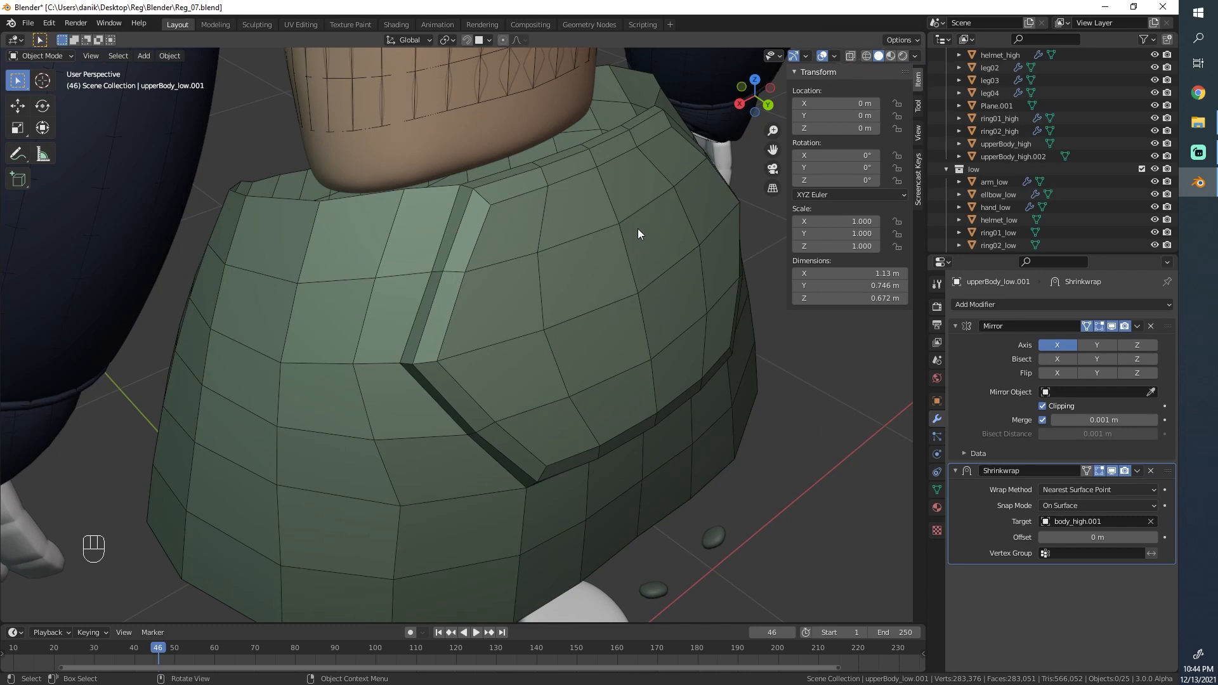
Step: Unhide body_high.001 and select it
scroll(1110, 159, up, 8)
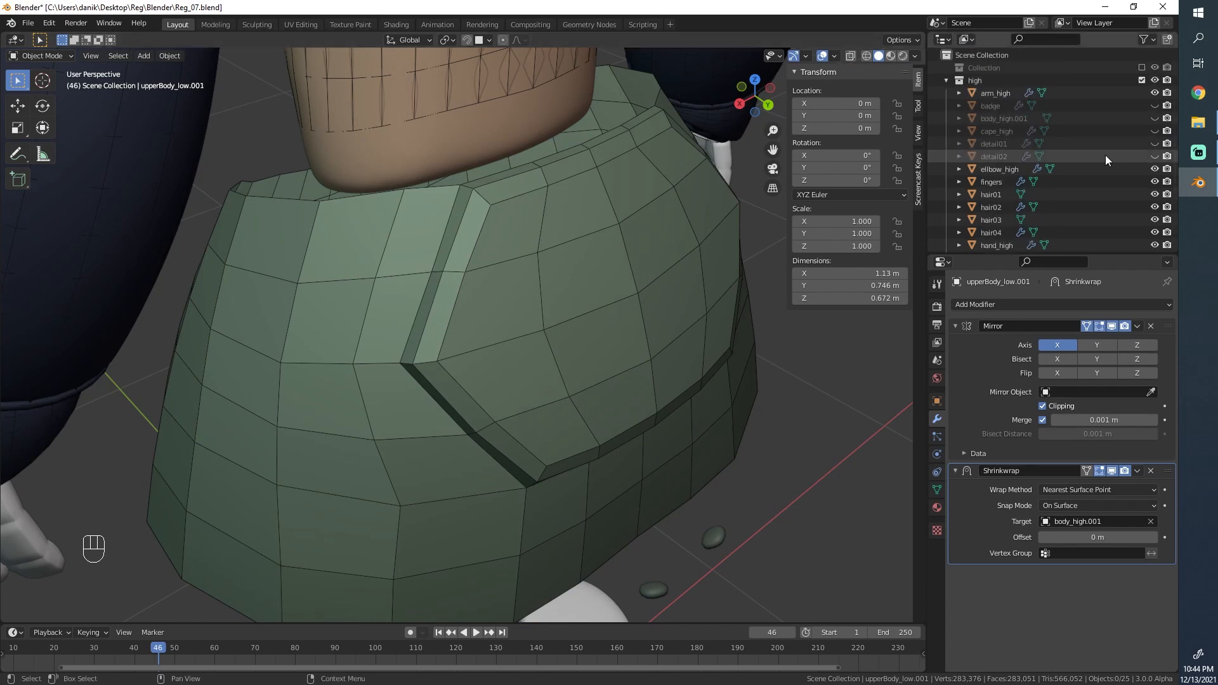
click(1154, 118)
scroll(519, 302, down, 4)
scroll(519, 302, up, 2)
click(497, 265)
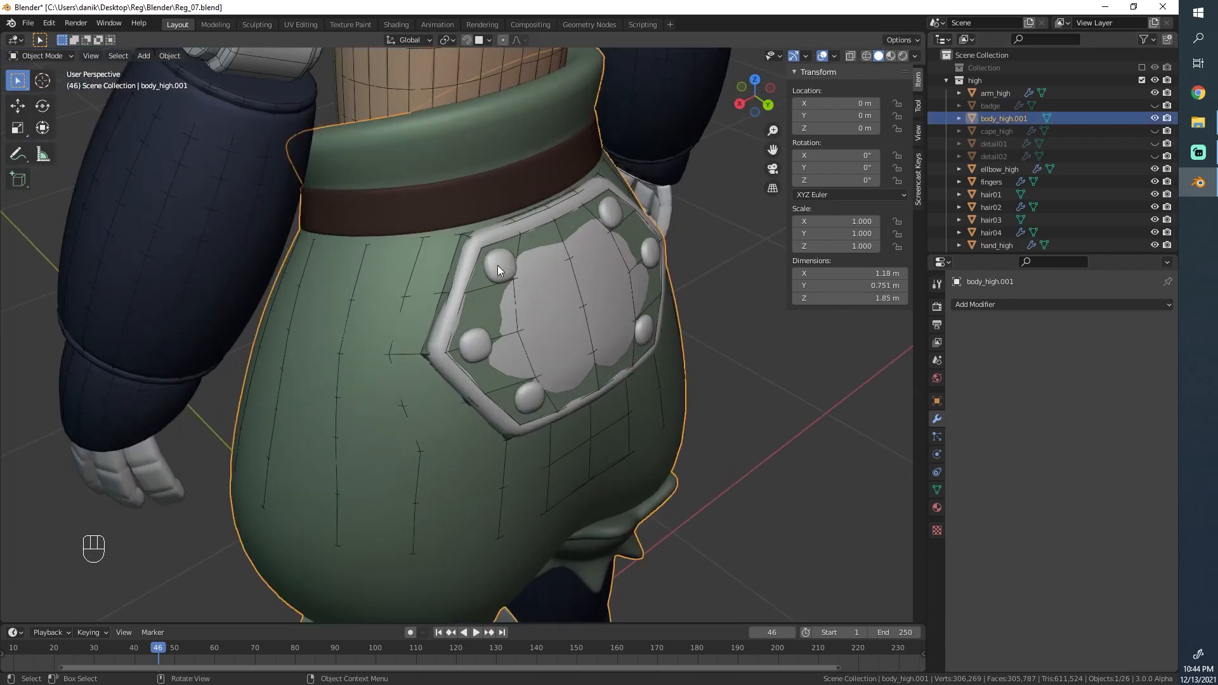
Step: Inspect the topology of upperBody_low.001 around the plate rivets in Edit Mode with wireframe shading
middle_drag(512, 412, 588, 357)
scroll(588, 356, up, 2)
middle_drag(547, 260, 500, 338)
scroll(507, 283, up, 2)
click(512, 279)
scroll(489, 340, down, 1)
key(Tab)
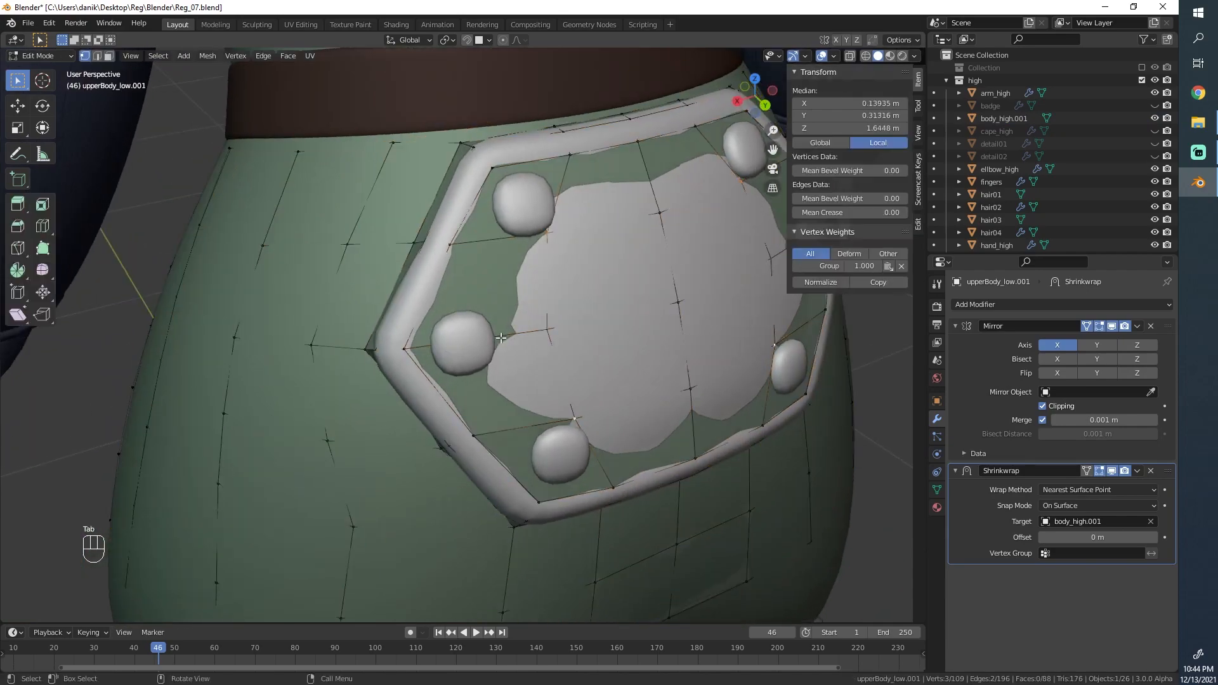
key(z)
click(383, 323)
key(a)
middle_drag(500, 270, 476, 321)
scroll(476, 321, up, 1)
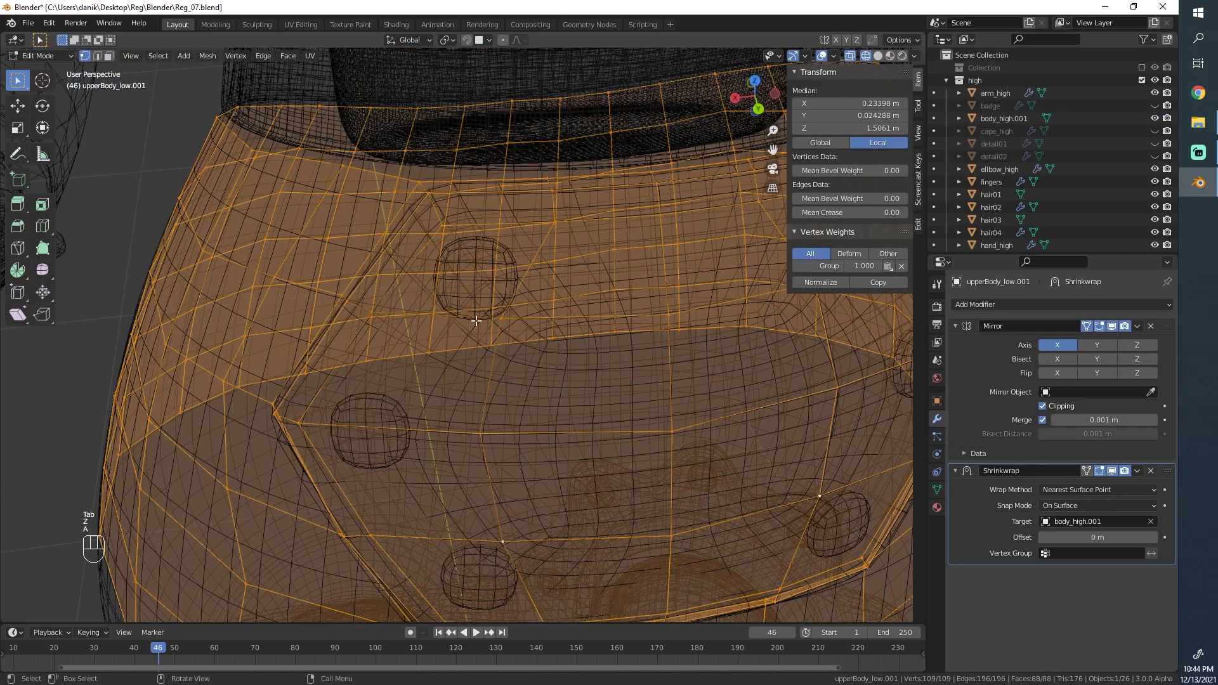
Step: Try to reposition the inner plate vertex beside the upper rivet, with shading set back to solid
click(500, 317)
key(h)
key(ctrl+z)
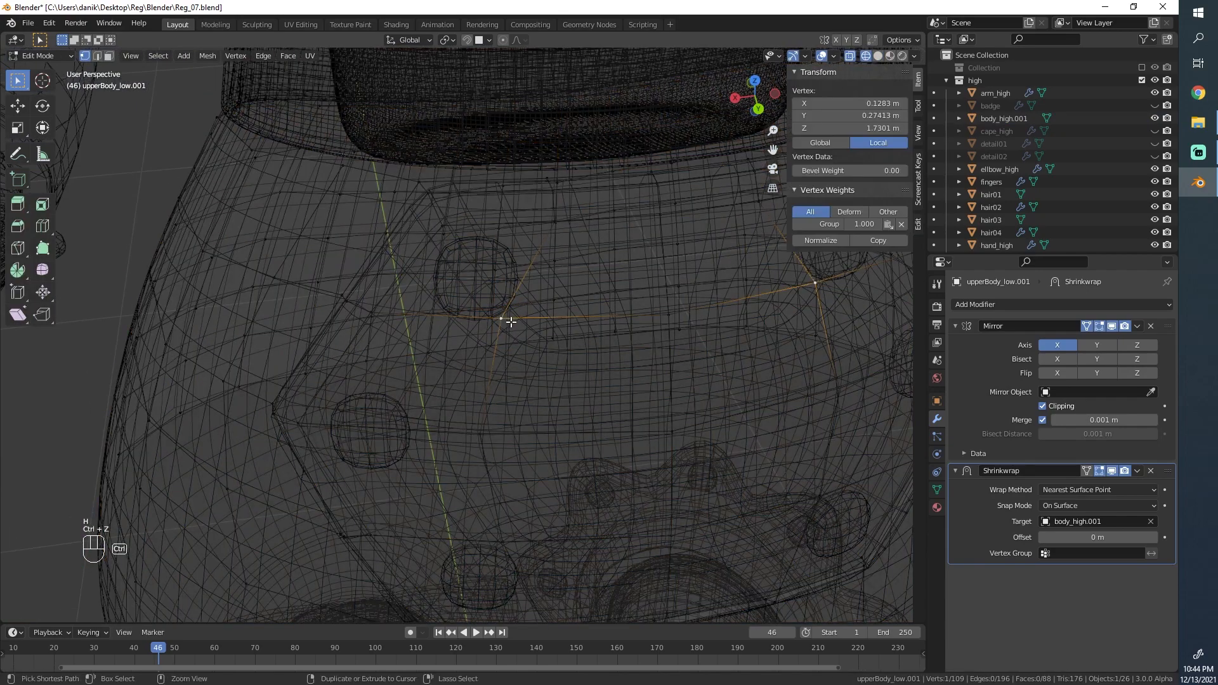
key(z)
key(g)
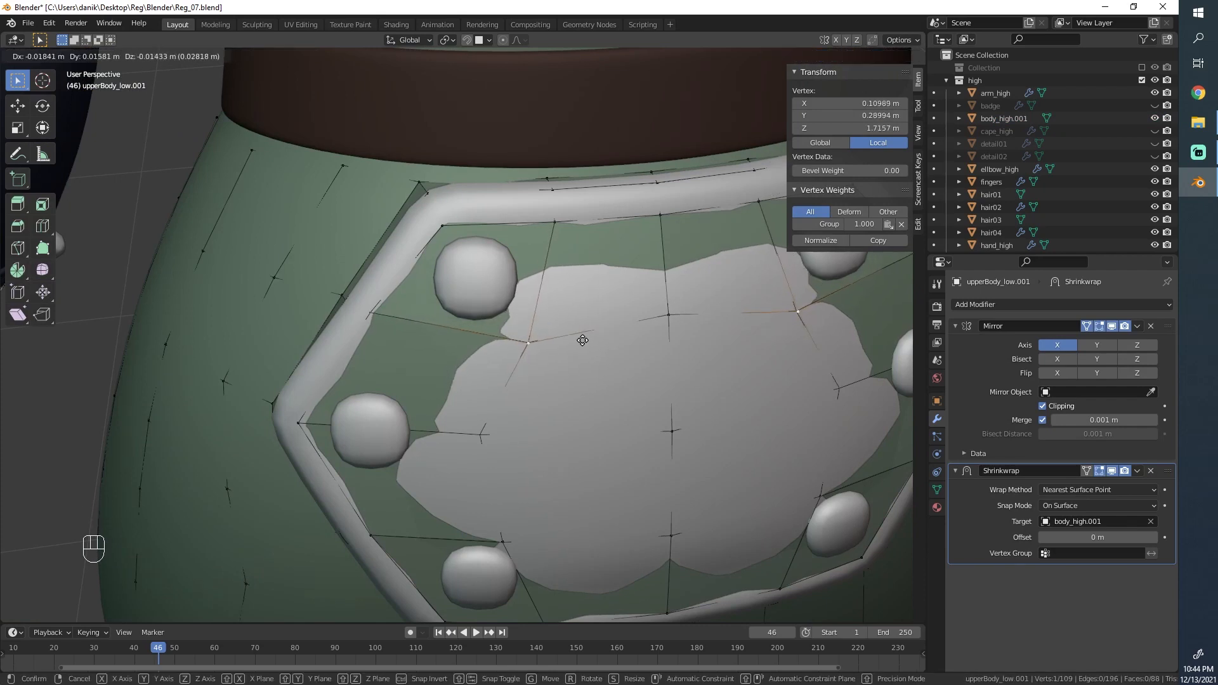
right_click(583, 339)
scroll(583, 336, down, 2)
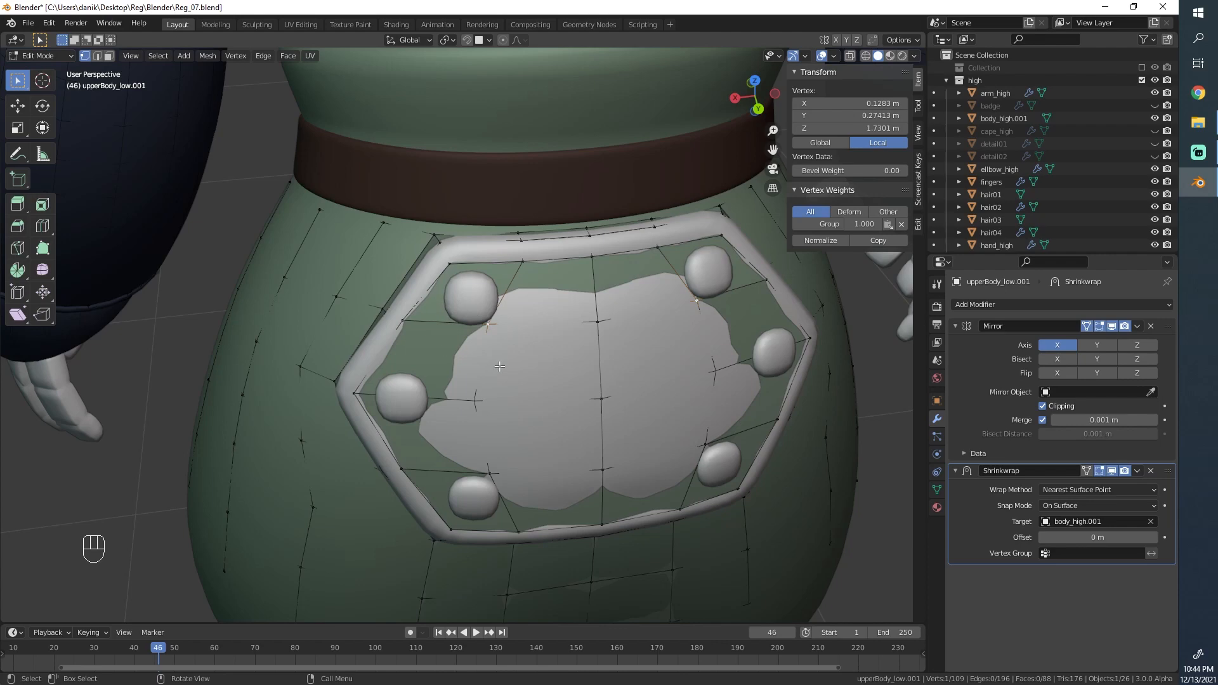
middle_drag(497, 472, 418, 296)
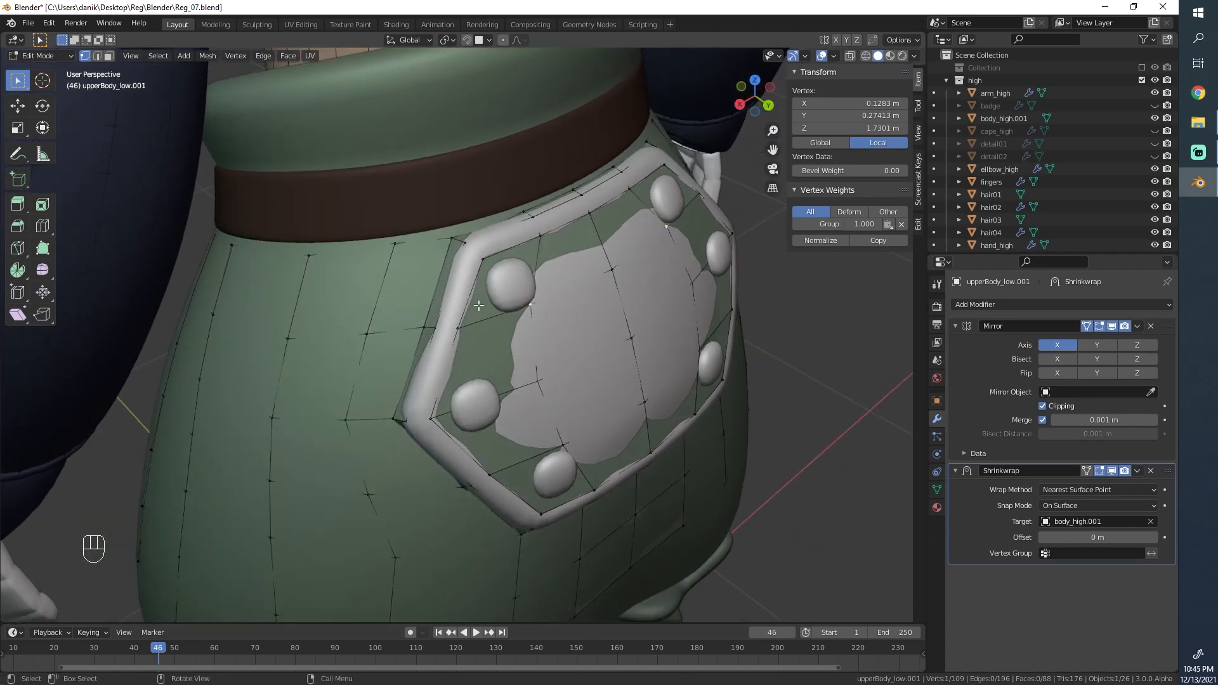
Step: Examine the low-poly mesh over the back plate and hip of the pants from several angles
scroll(475, 350, down, 5)
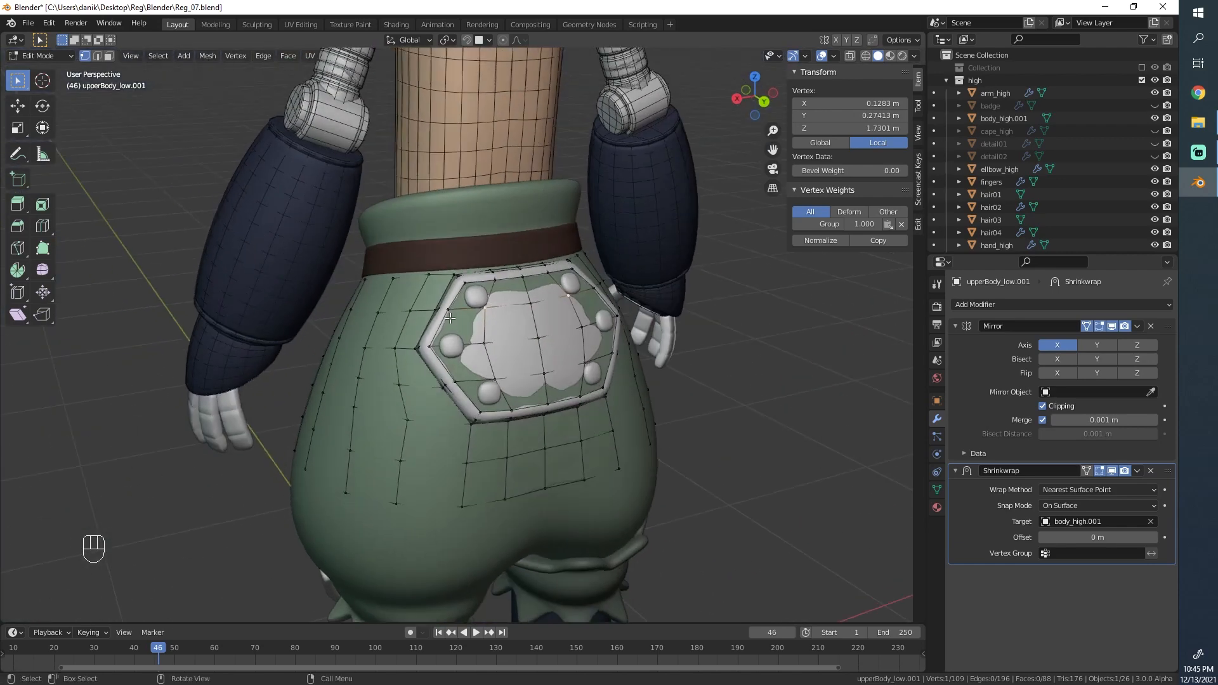
scroll(466, 314, up, 5)
key(Tab)
key(Tab)
scroll(466, 314, down, 3)
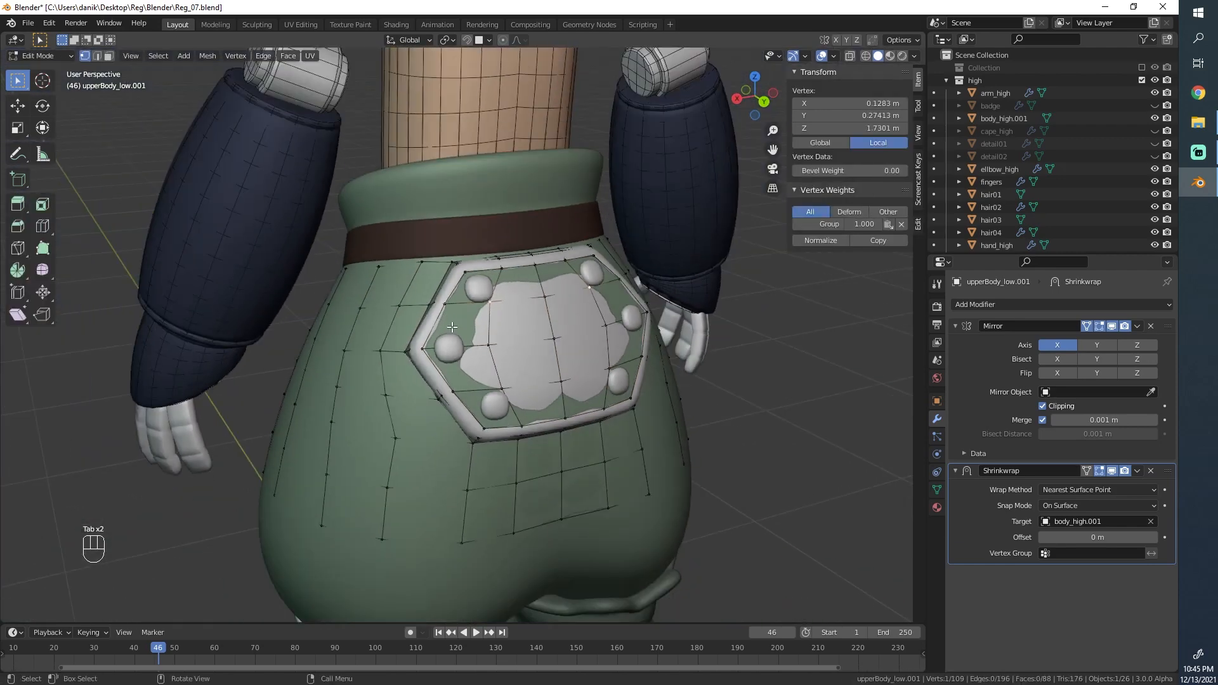
scroll(501, 349, up, 3)
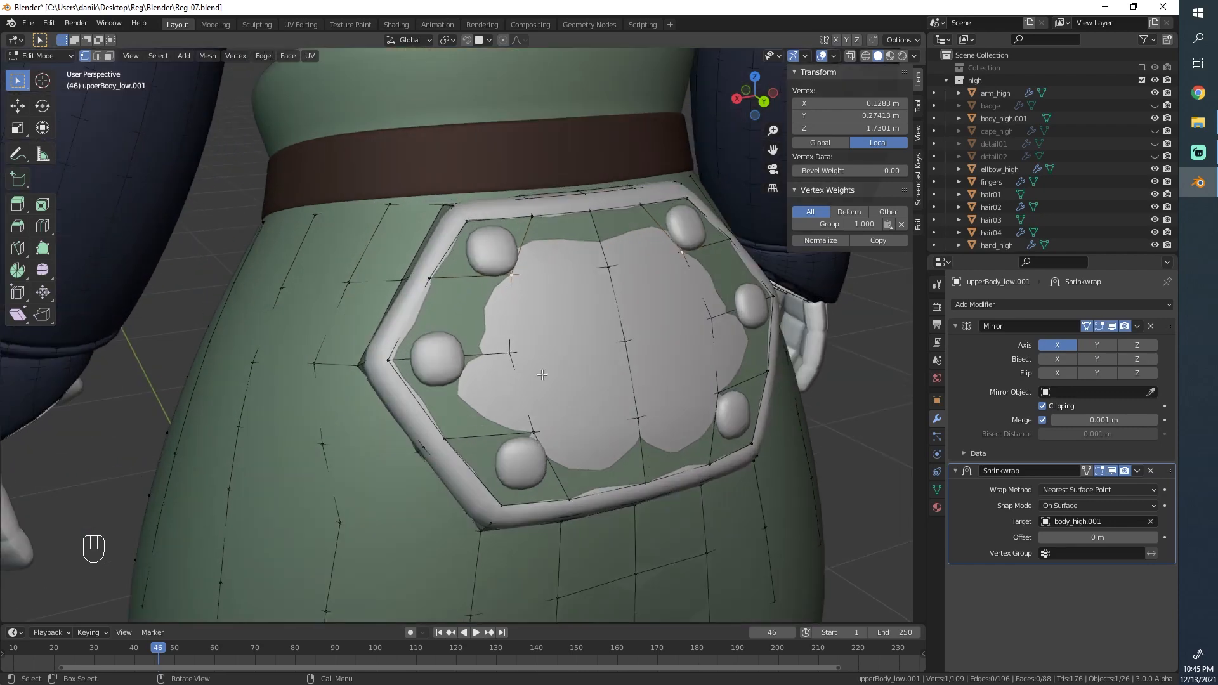
scroll(539, 369, down, 5)
middle_drag(540, 369, 592, 359)
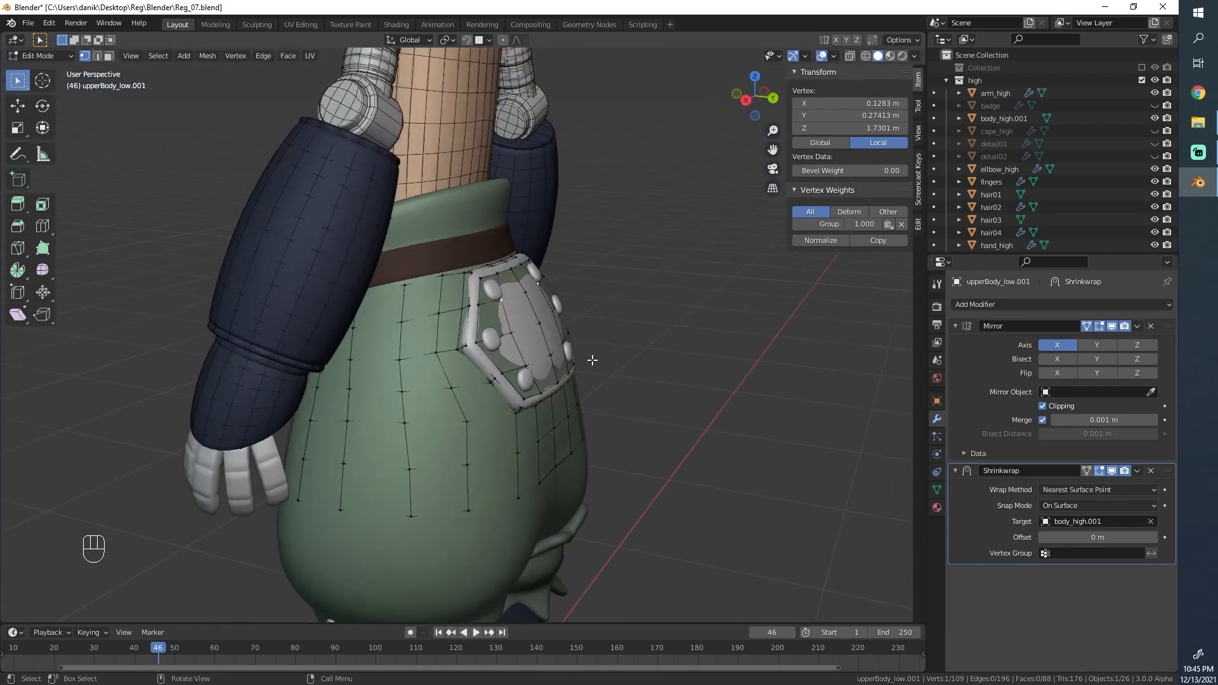
Step: Switch upperBody_low.001 to Sculpt Mode and relax the hip topology beside the back plate with the Slide Relax brush
key(g)
click(487, 420)
key(Tab)
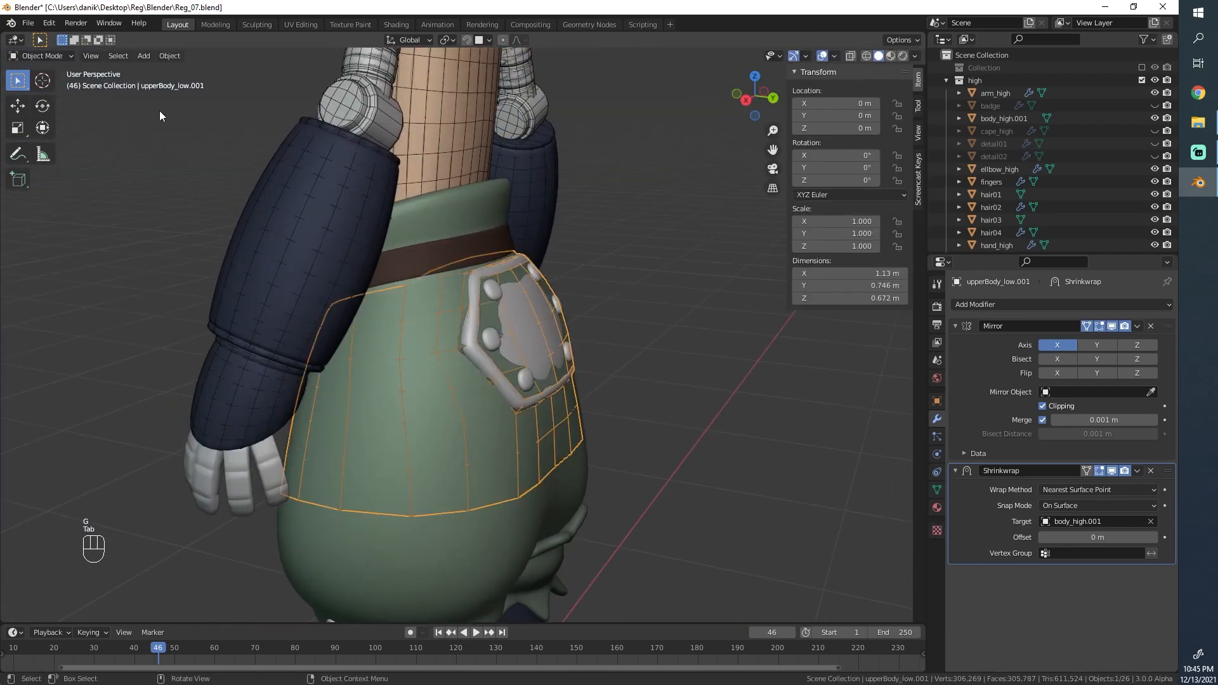
click(42, 56)
click(44, 98)
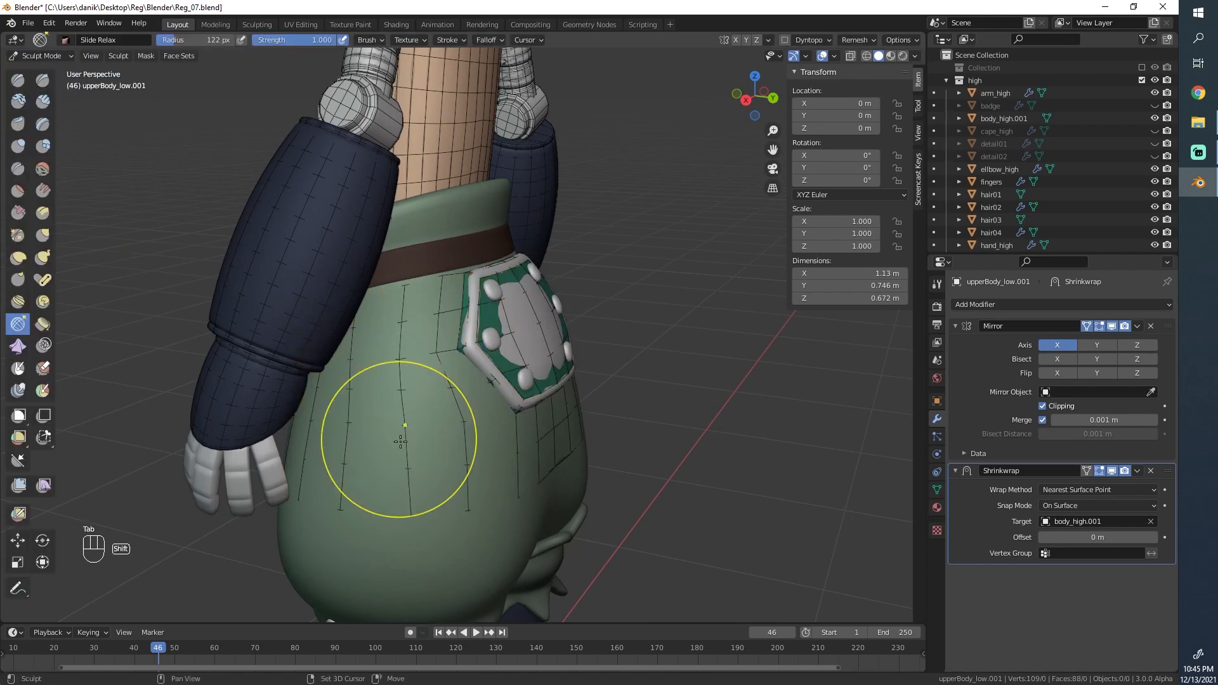
mouse_move(402, 451)
shift+mouse_down()
mouse_move(380, 442)
mouse_move(416, 424)
shift+mouse_up()
middle_drag(416, 424, 402, 409)
mouse_move(403, 408)
shift+mouse_down()
mouse_move(388, 366)
mouse_move(392, 388)
shift+mouse_up()
mouse_move(392, 387)
shift+mouse_down()
mouse_move(370, 380)
mouse_move(372, 338)
shift+mouse_up()
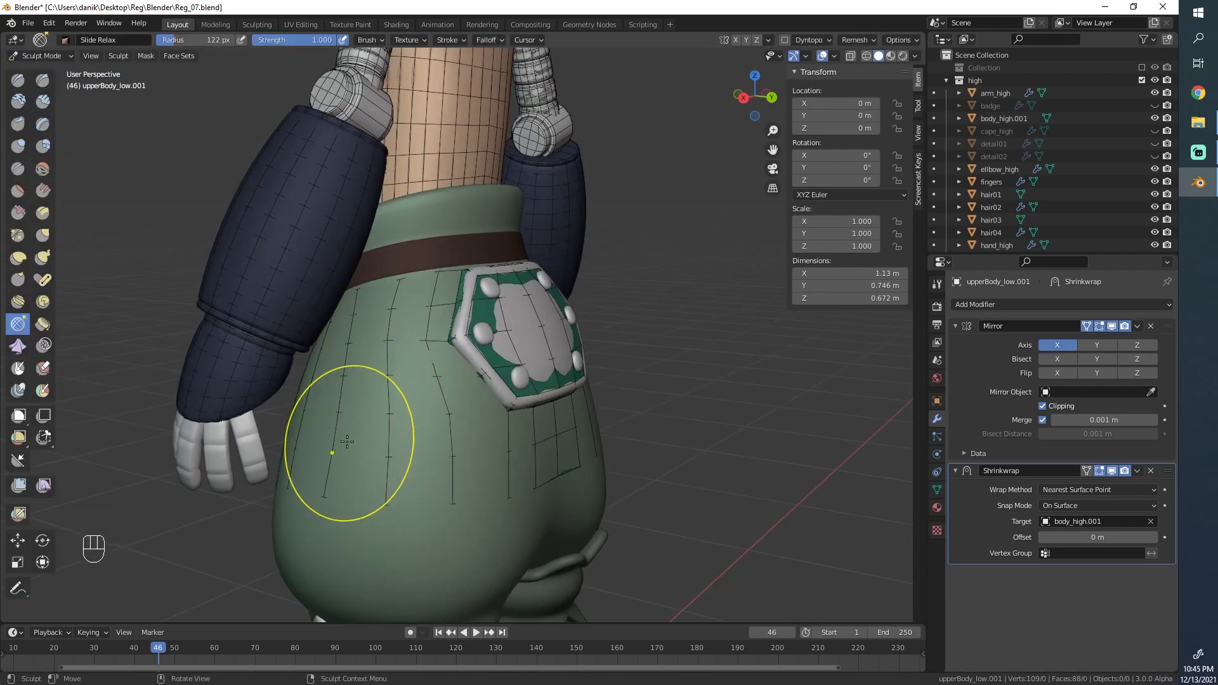
Step: Relax the mesh loops below the back plate and across the front of the pants with the Slide Relax brush
mouse_move(351, 432)
middle_down()
mouse_move(484, 424)
mouse_move(406, 388)
mouse_move(402, 414)
mouse_move(388, 415)
middle_up()
scroll(429, 419, up, 3)
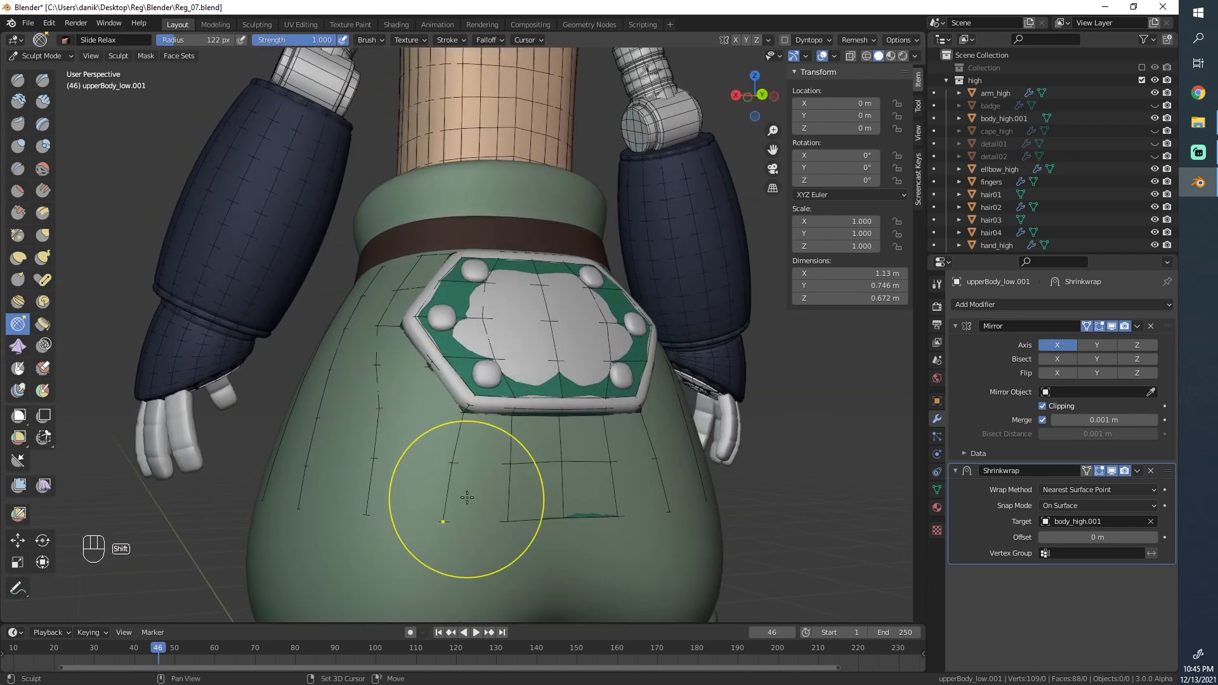
mouse_move(383, 467)
shift+mouse_down()
mouse_move(369, 415)
mouse_move(348, 393)
shift+mouse_up()
mouse_move(344, 391)
middle_down()
mouse_move(449, 382)
mouse_move(481, 364)
mouse_move(505, 387)
middle_up()
scroll(482, 364, down, 3)
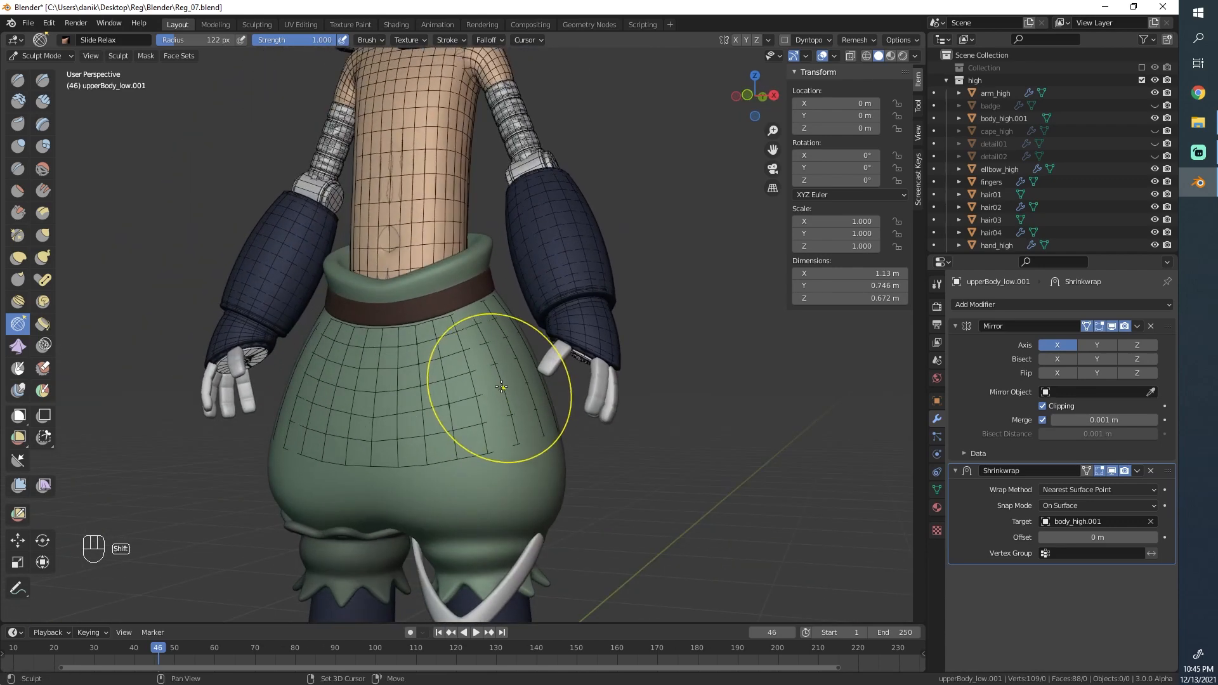
mouse_move(429, 416)
shift+mouse_down()
mouse_move(416, 414)
mouse_move(484, 408)
shift+mouse_up()
drag(484, 408, 497, 388)
Step: Inspect the relaxed mesh on the side and back of the pants and around the plate
middle_drag(522, 389, 413, 406)
middle_drag(418, 363, 372, 389)
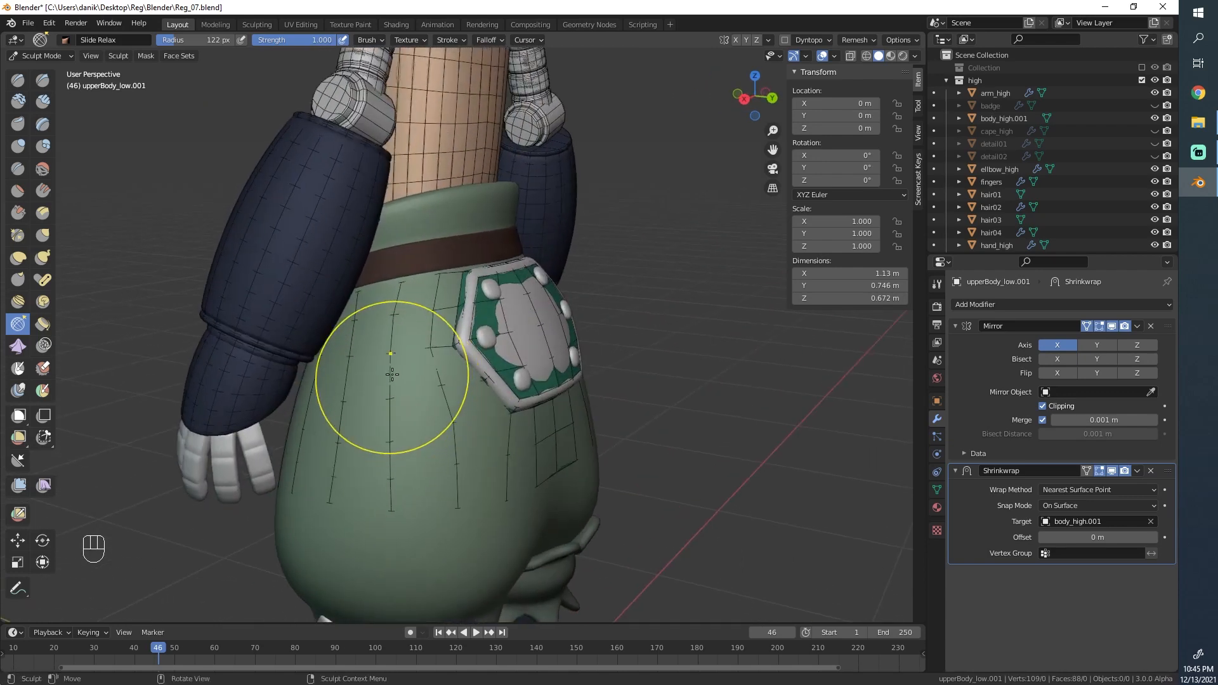
scroll(397, 379, up, 4)
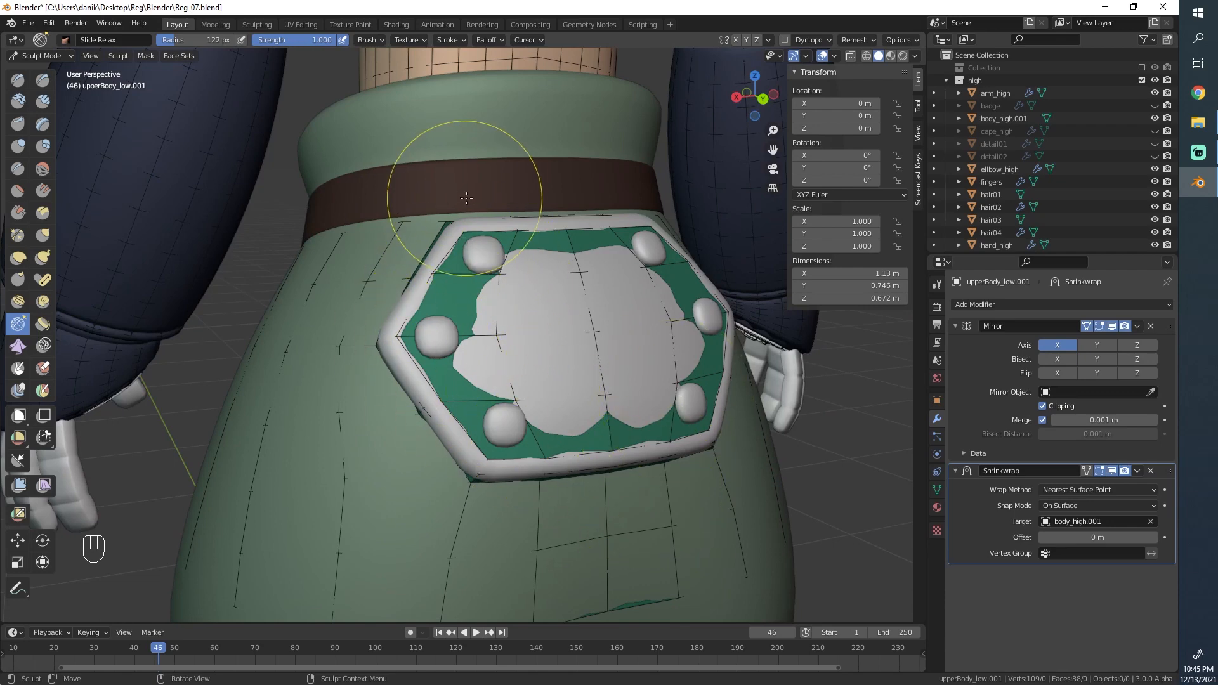
scroll(468, 198, down, 5)
middle_drag(449, 286, 587, 289)
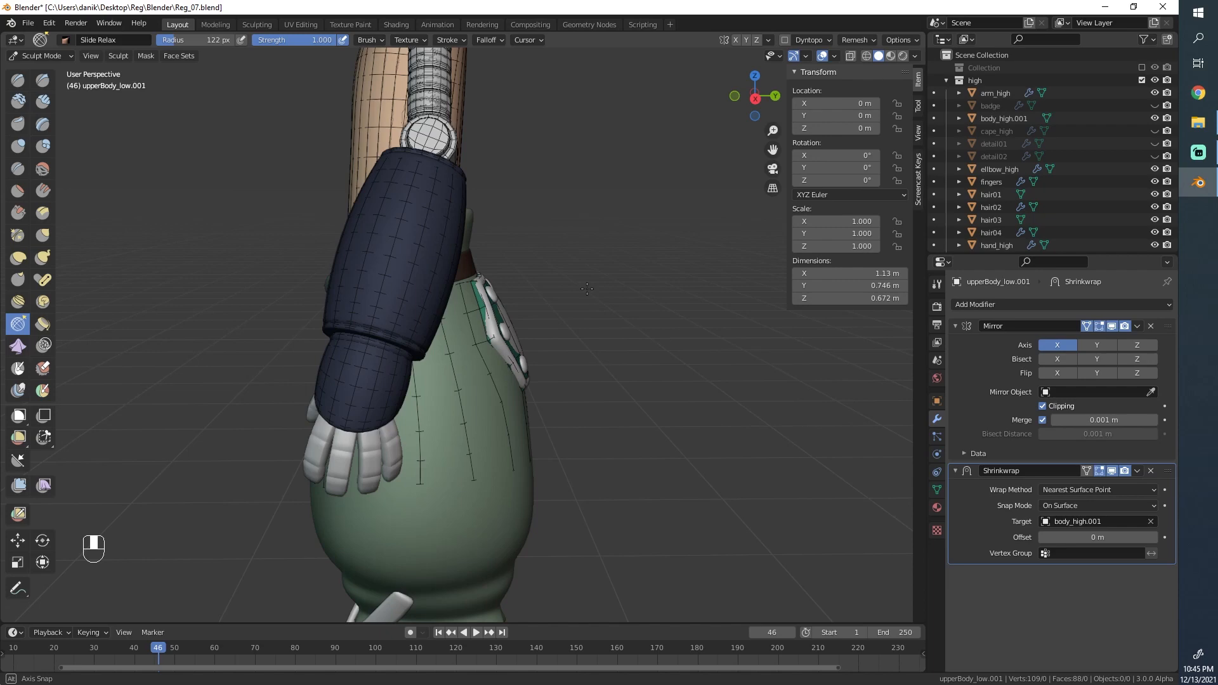
middle_drag(587, 288, 510, 275)
scroll(488, 303, up, 1)
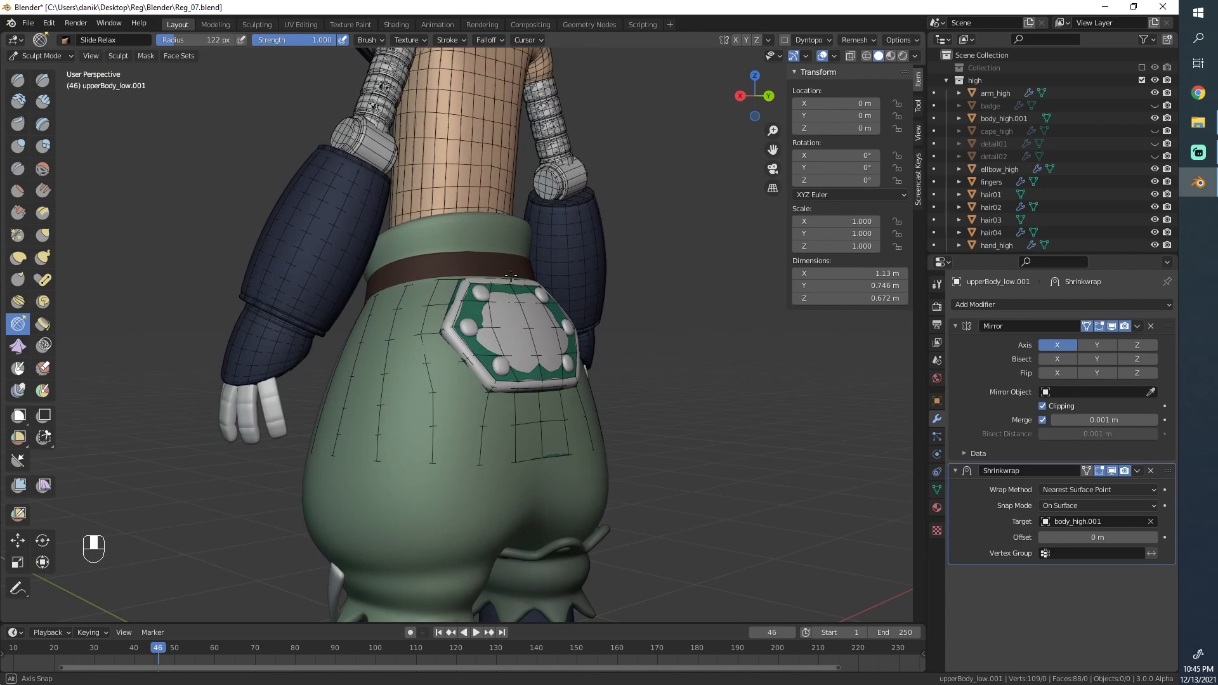
scroll(503, 367, up, 1)
Step: Return upperBody_low.001 to Edit Mode and try to move the selected hip vertex beside the back plate
click(42, 55)
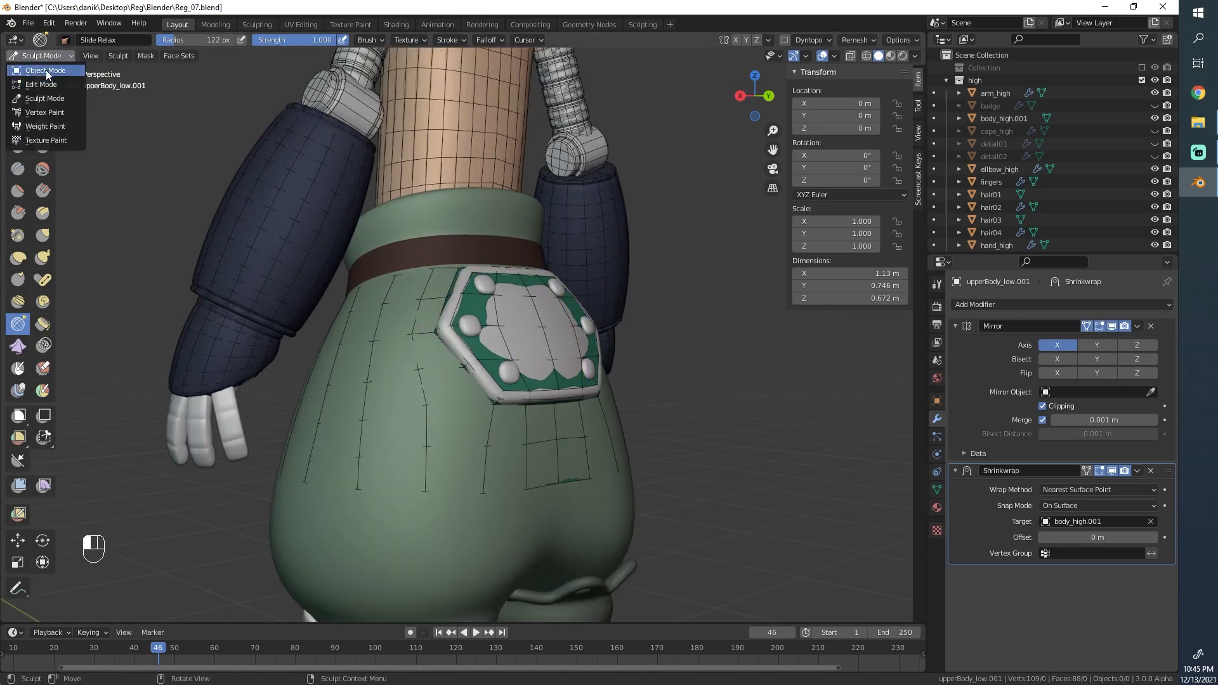
click(45, 70)
scroll(429, 377, up, 2)
key(Tab)
scroll(394, 334, down, 2)
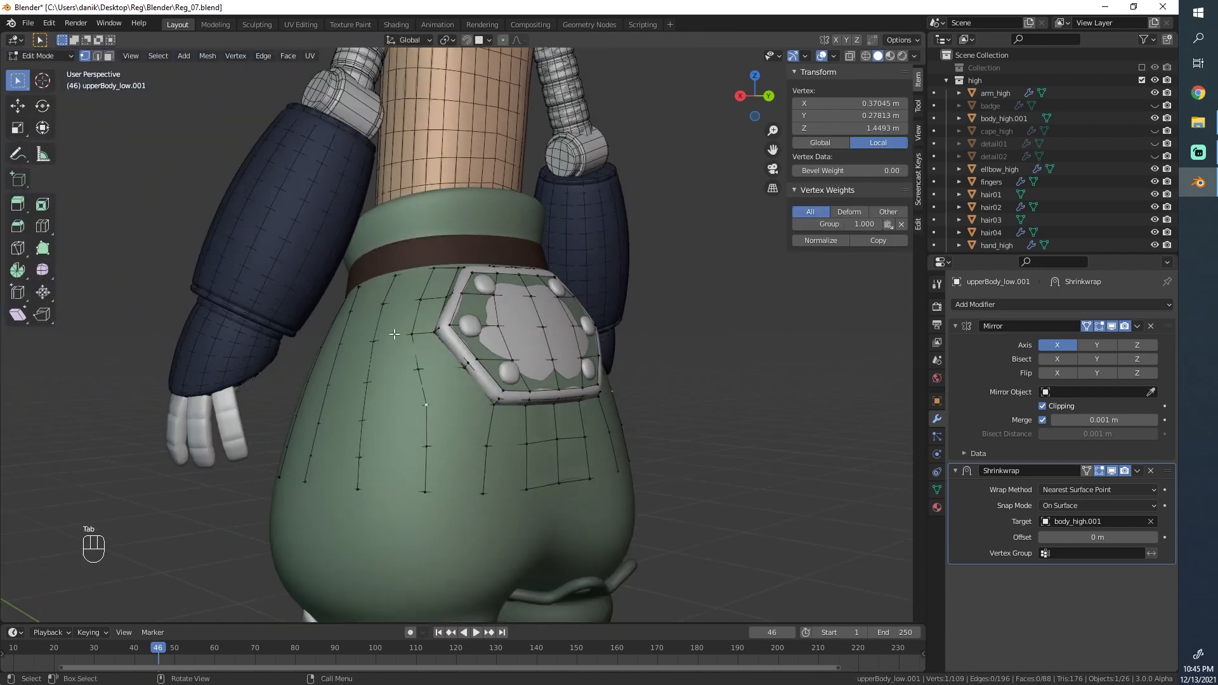
scroll(414, 434, up, 5)
key(g)
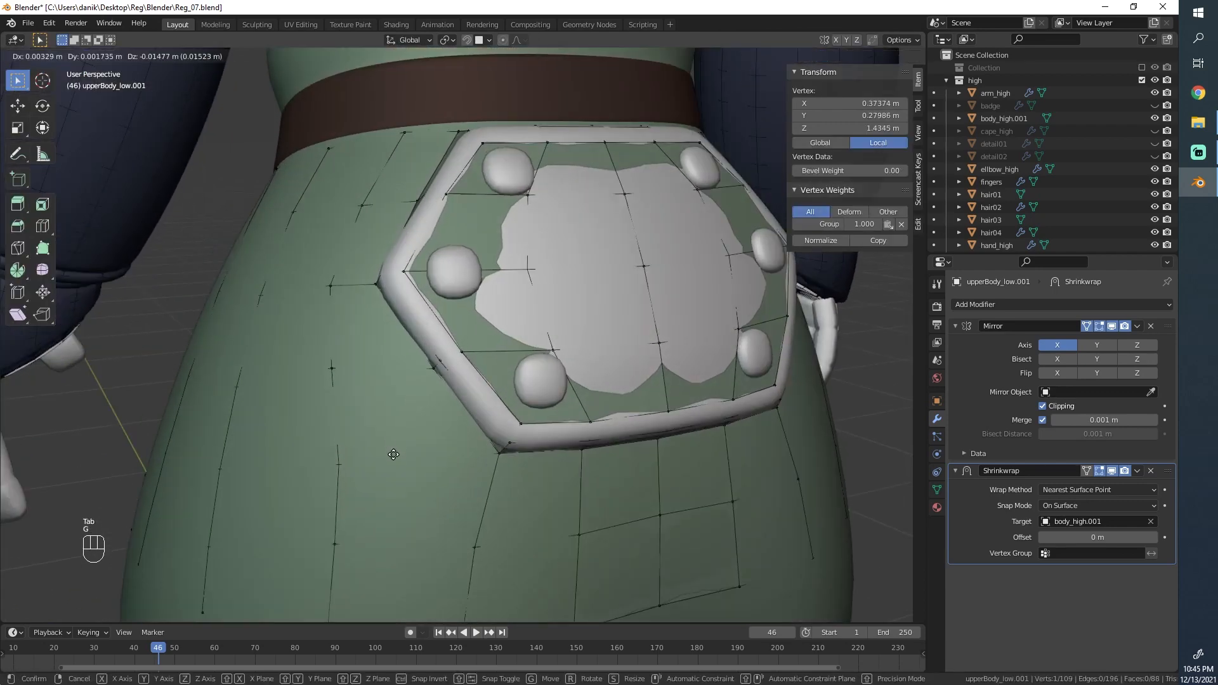
click(394, 455)
scroll(476, 407, down, 4)
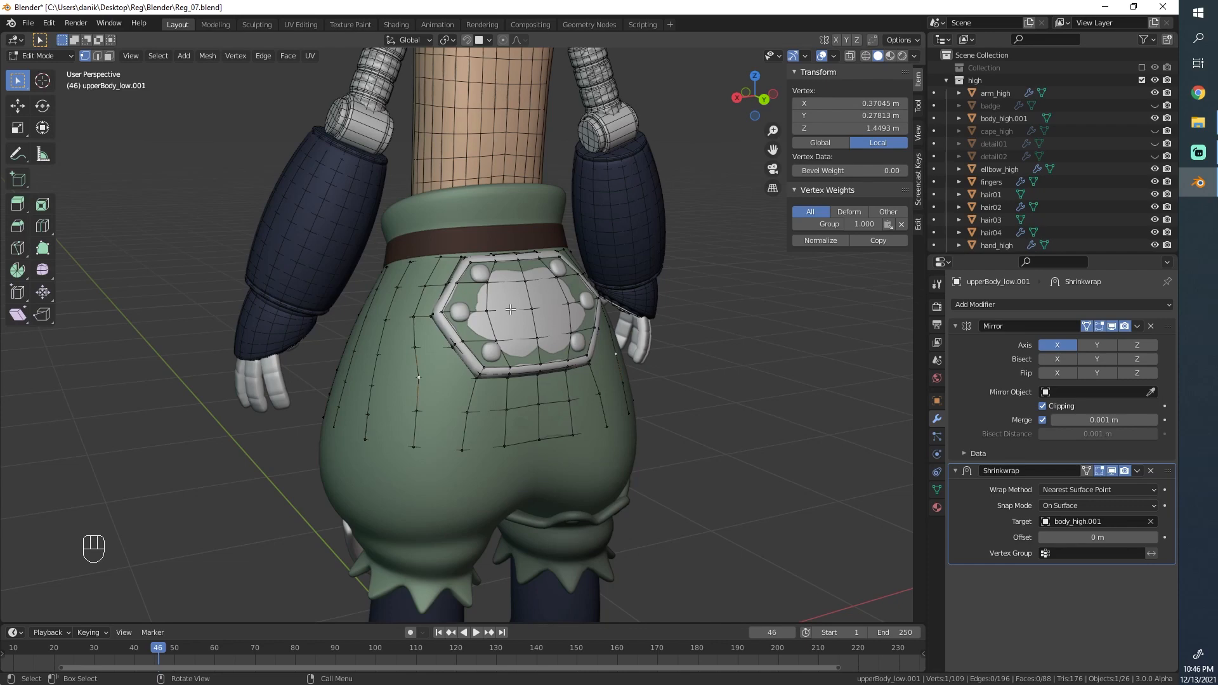
scroll(511, 309, up, 1)
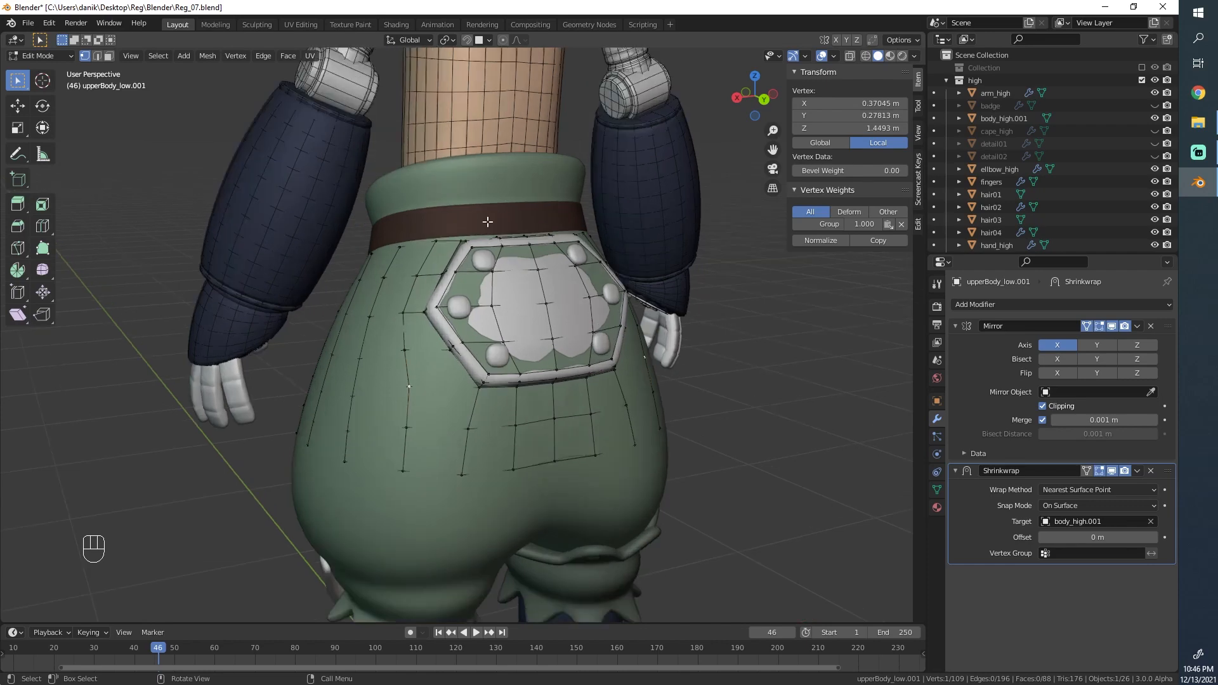
Step: Reposition the mesh vertices at the lower corner of the back plate's frame
scroll(501, 394, up, 4)
click(506, 376)
key(g)
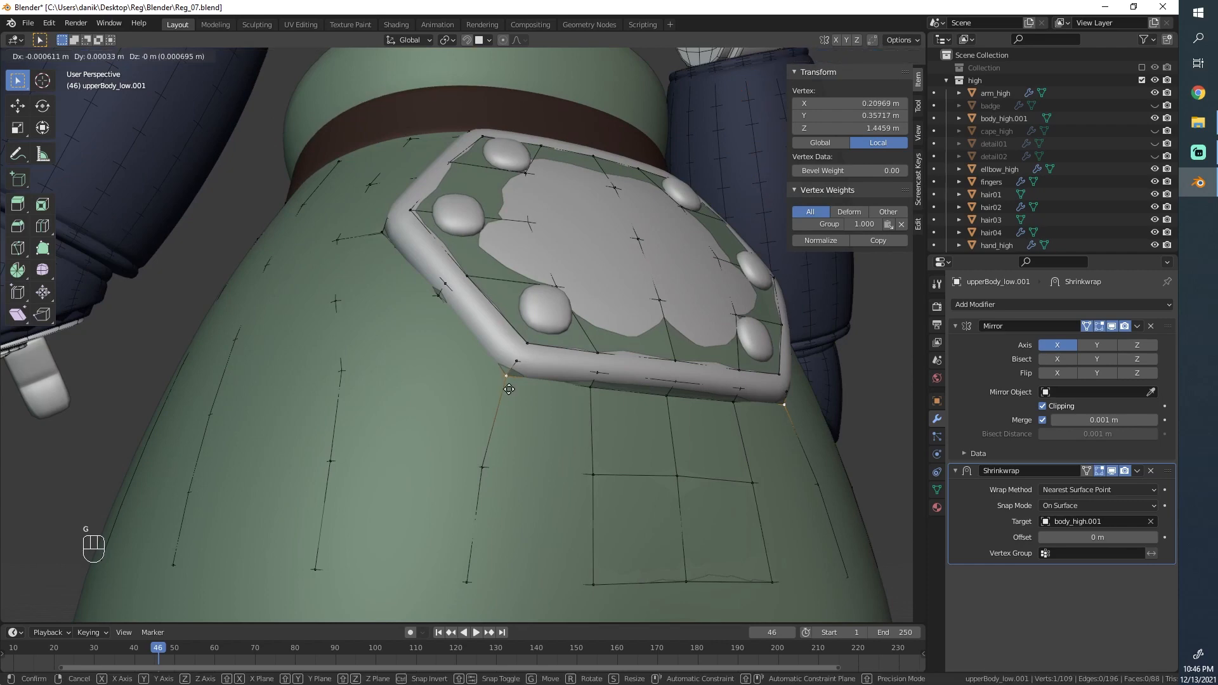
click(509, 389)
click(518, 367)
key(g)
click(519, 369)
Step: Reposition the outer vertices midway along the frame's lower slanted edge and at its side corner
middle_drag(421, 286, 453, 343)
click(446, 347)
key(g)
click(446, 343)
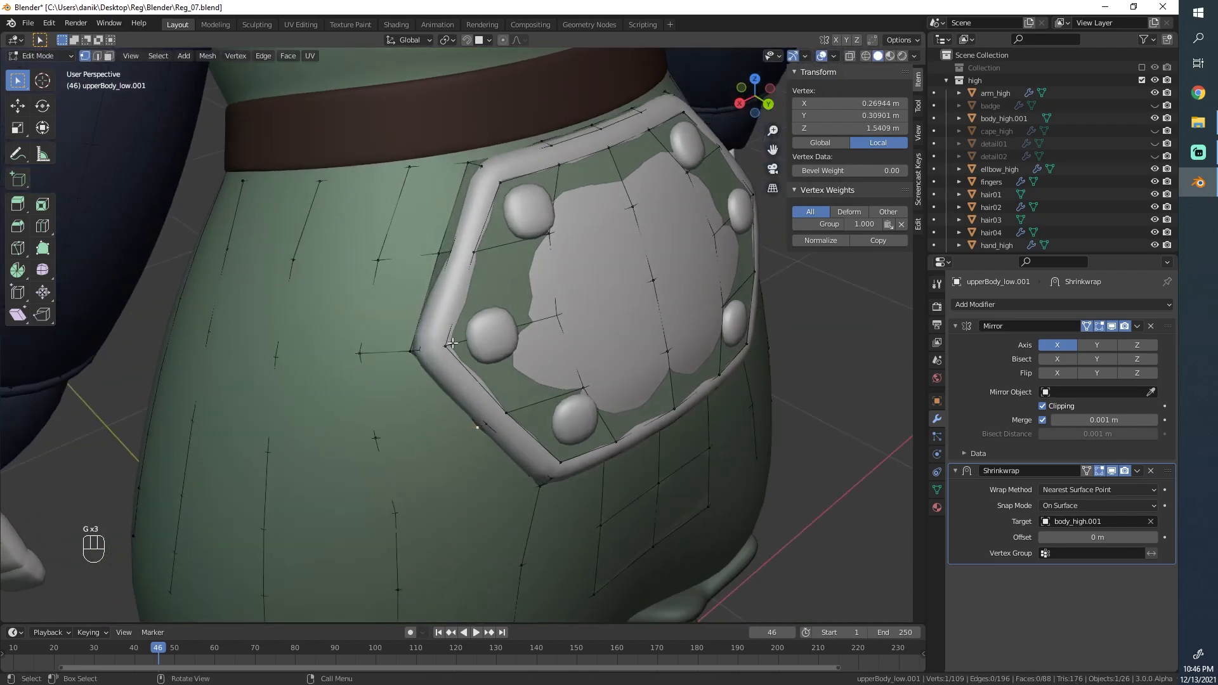
click(429, 350)
key(g)
click(430, 350)
Step: Enable snapping and move the side corner vertex of the plate frame onto the high-poly rim
scroll(444, 346, up, 1)
key(shift+Tab)
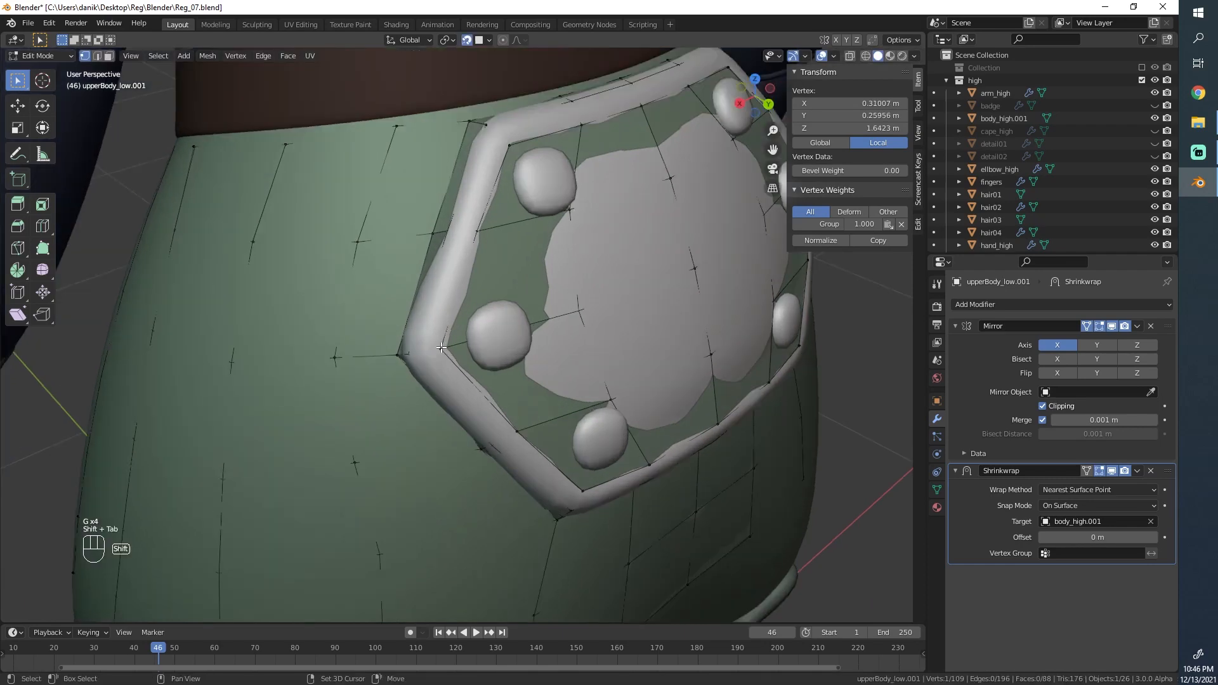
key(g)
click(445, 347)
scroll(444, 347, down, 2)
middle_drag(445, 347, 463, 263)
key(g)
click(492, 317)
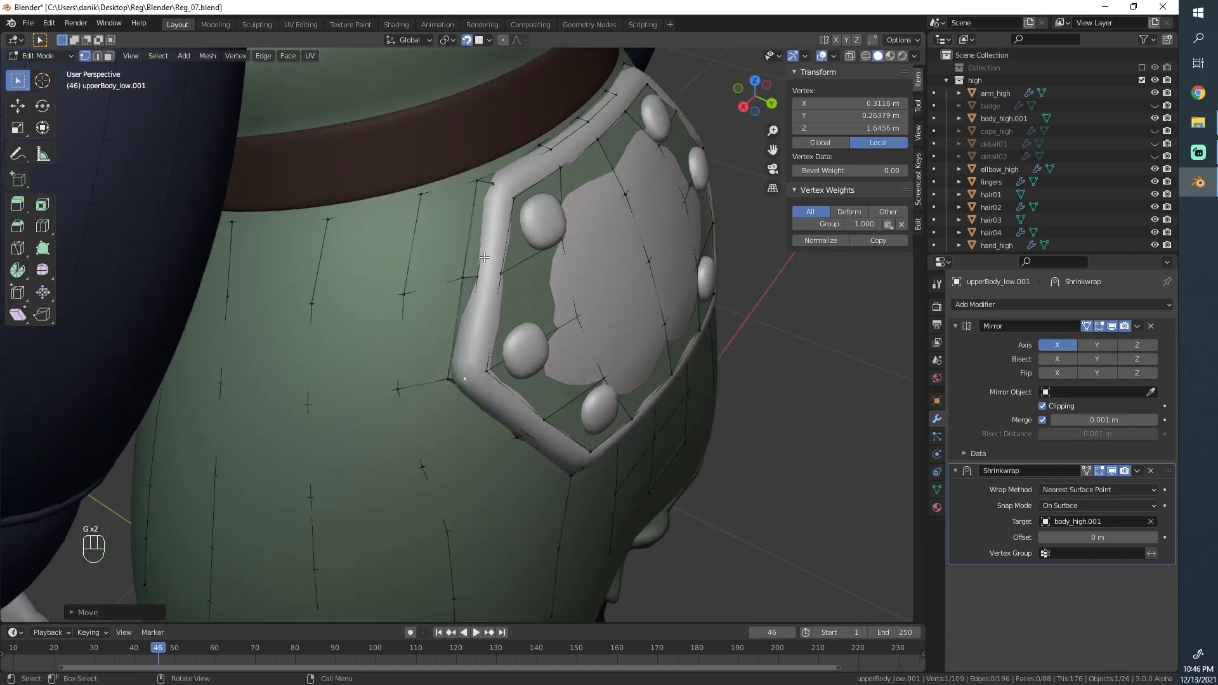
Step: Reposition the outer vertices along the frame's upper slanted edge and at its upper corner with snapping on
key(g)
click(460, 260)
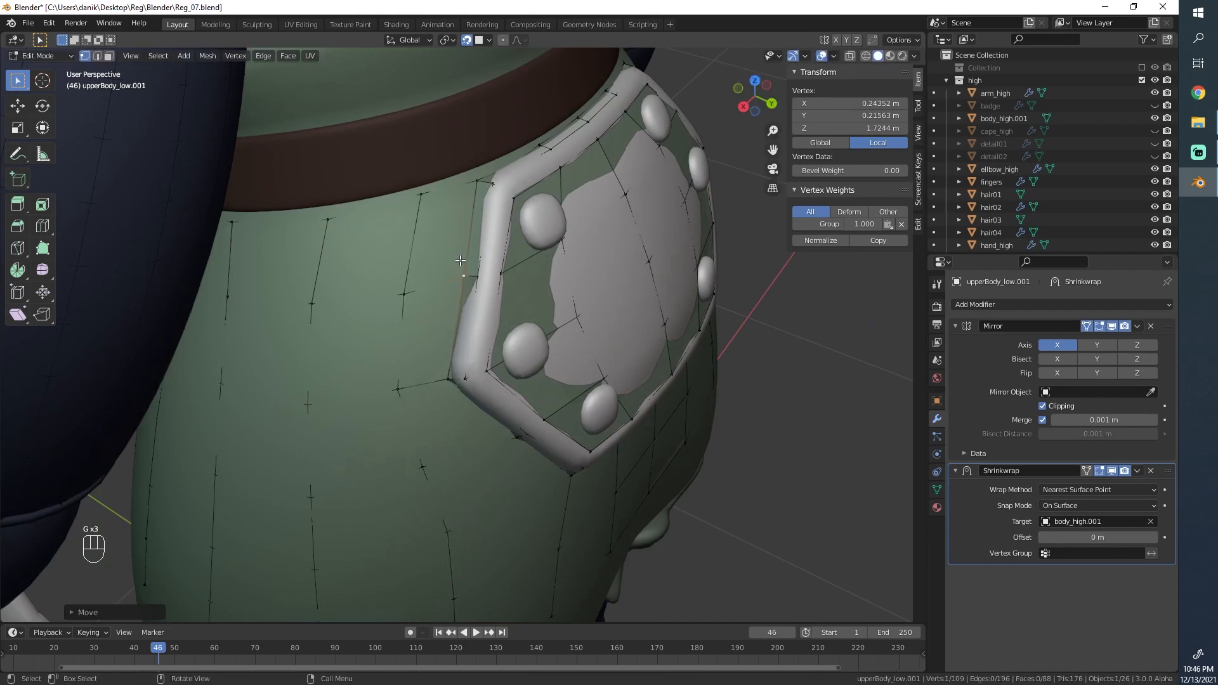
key(g)
click(434, 387)
key(g)
click(448, 291)
middle_drag(449, 291, 472, 289)
key(g)
click(482, 231)
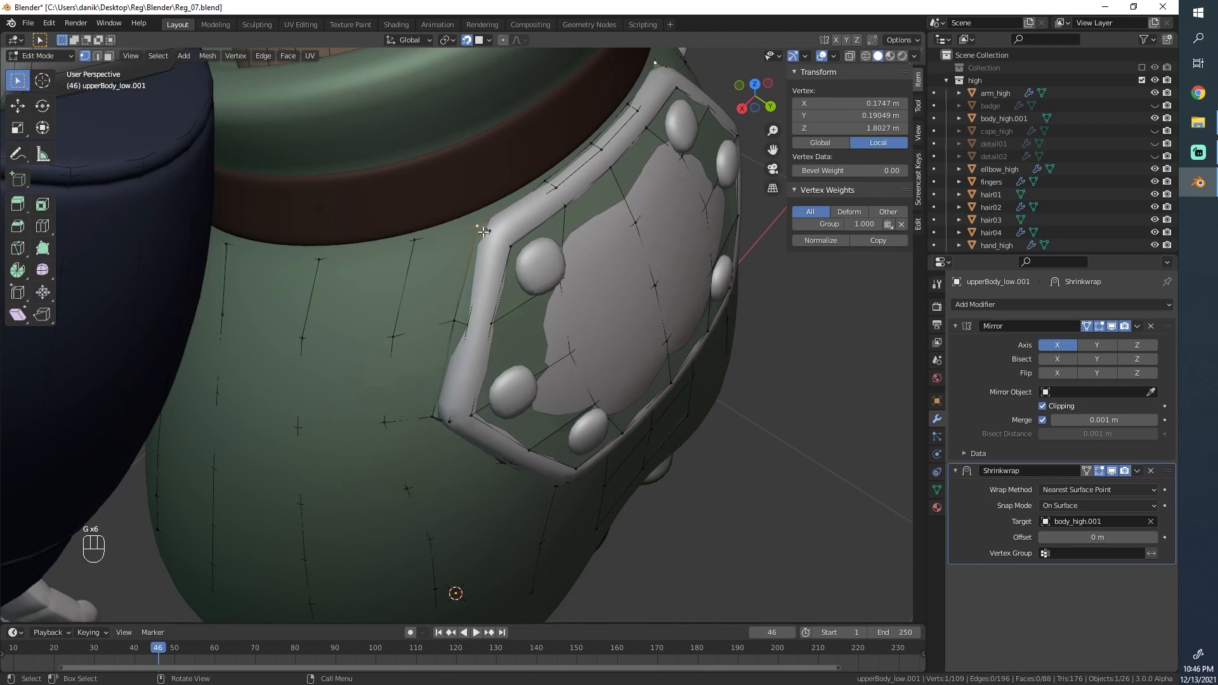
right_click(483, 232)
Step: Select the two vertices along the top edge of the plate frame and reposition them
middle_drag(706, 142, 492, 262)
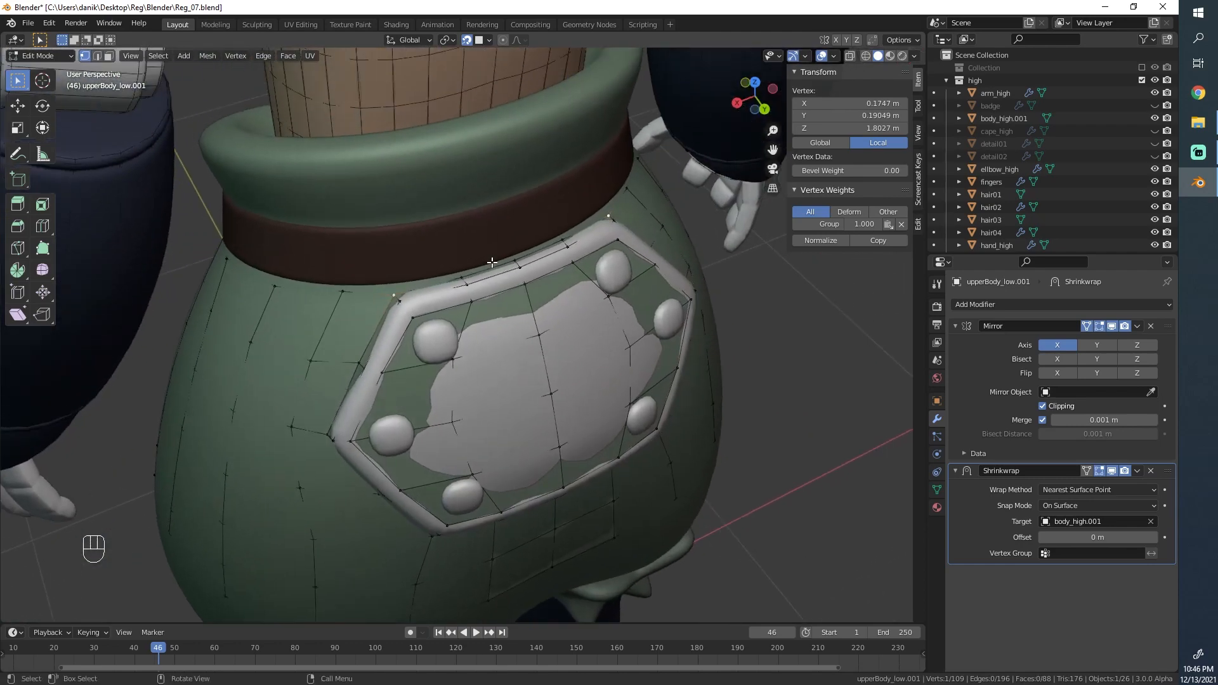
scroll(491, 262, up, 3)
shift+click(468, 238)
key(g)
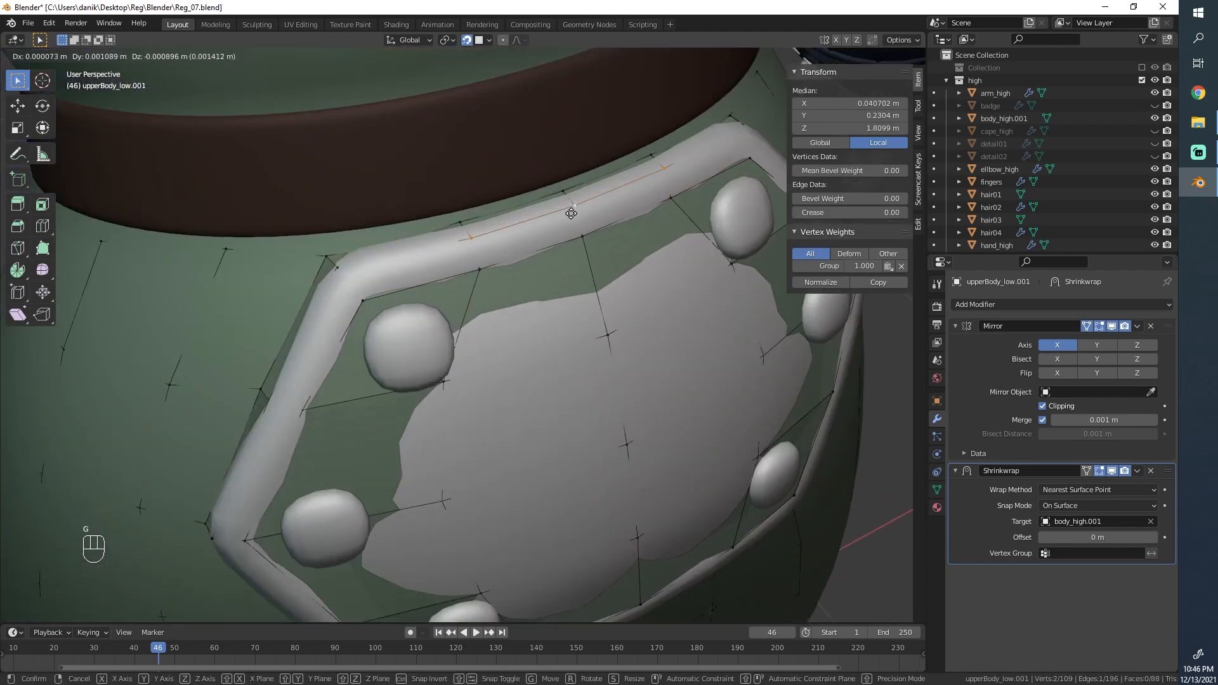
click(469, 236)
Step: Move the inner plate vertex beside the upper rivet with snapping on
scroll(462, 236, down, 4)
click(450, 280)
key(g)
key(g)
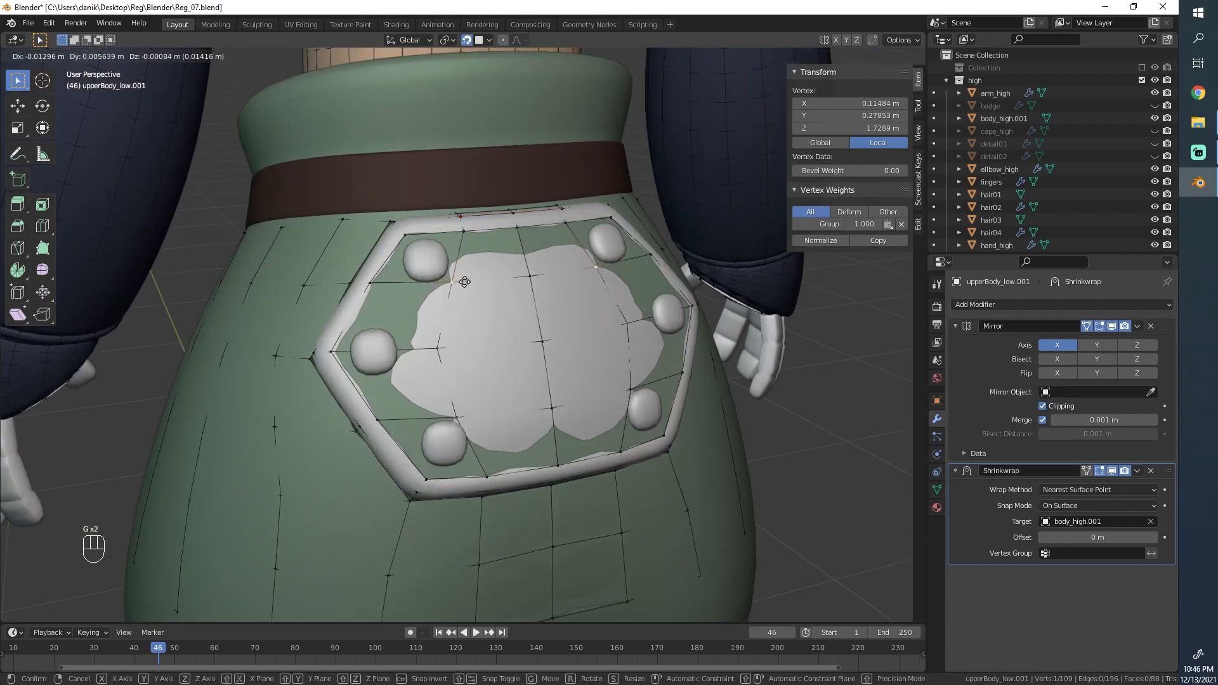
click(464, 282)
Step: Try to move the inner vertex beside the middle rivet, and reposition the one beside the lower rivet
click(438, 350)
key(g)
right_click(433, 368)
click(468, 430)
key(g)
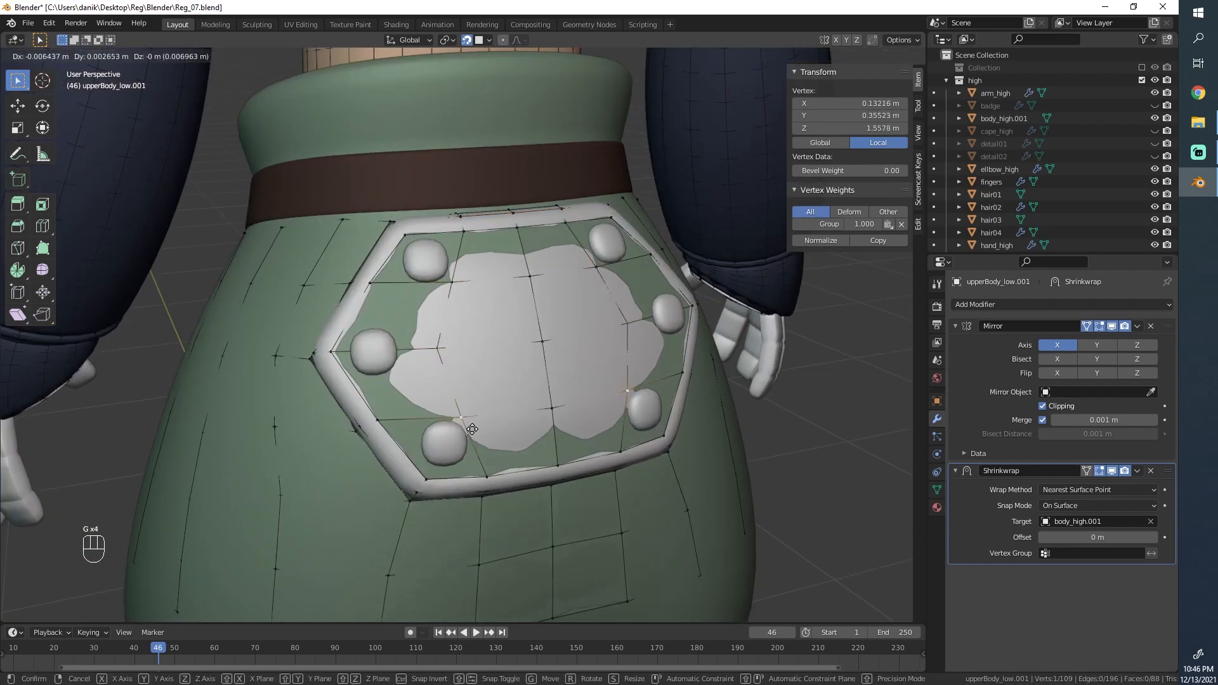
click(474, 428)
scroll(520, 430, down, 1)
scroll(539, 418, down, 1)
scroll(533, 383, up, 4)
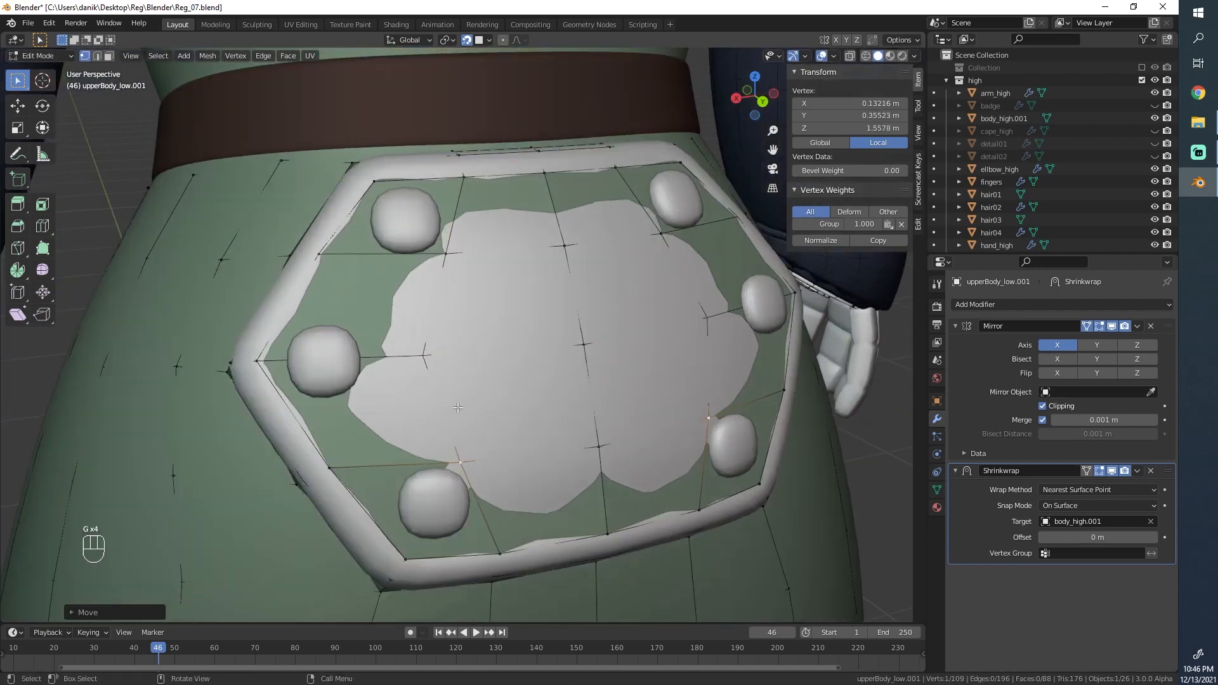
Step: Check the plate topology around the rivets in wireframe shading, clear the selection and return to solid shading
shift+click(345, 456)
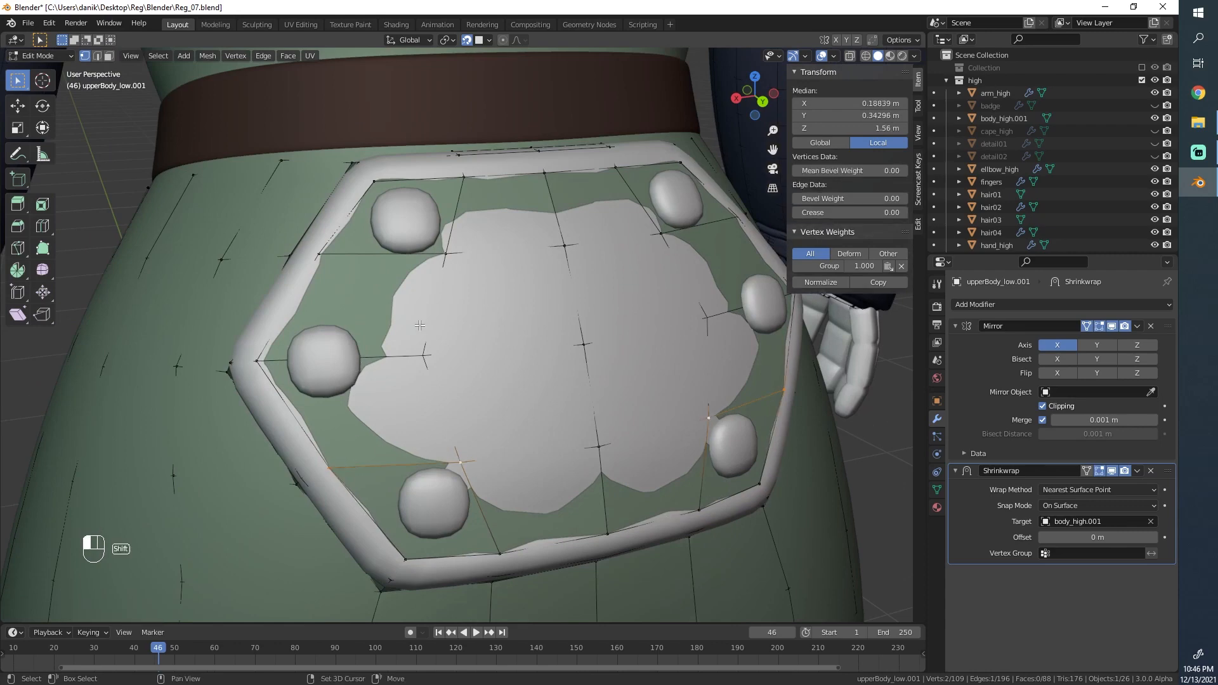
key(z)
click(288, 309)
key(a)
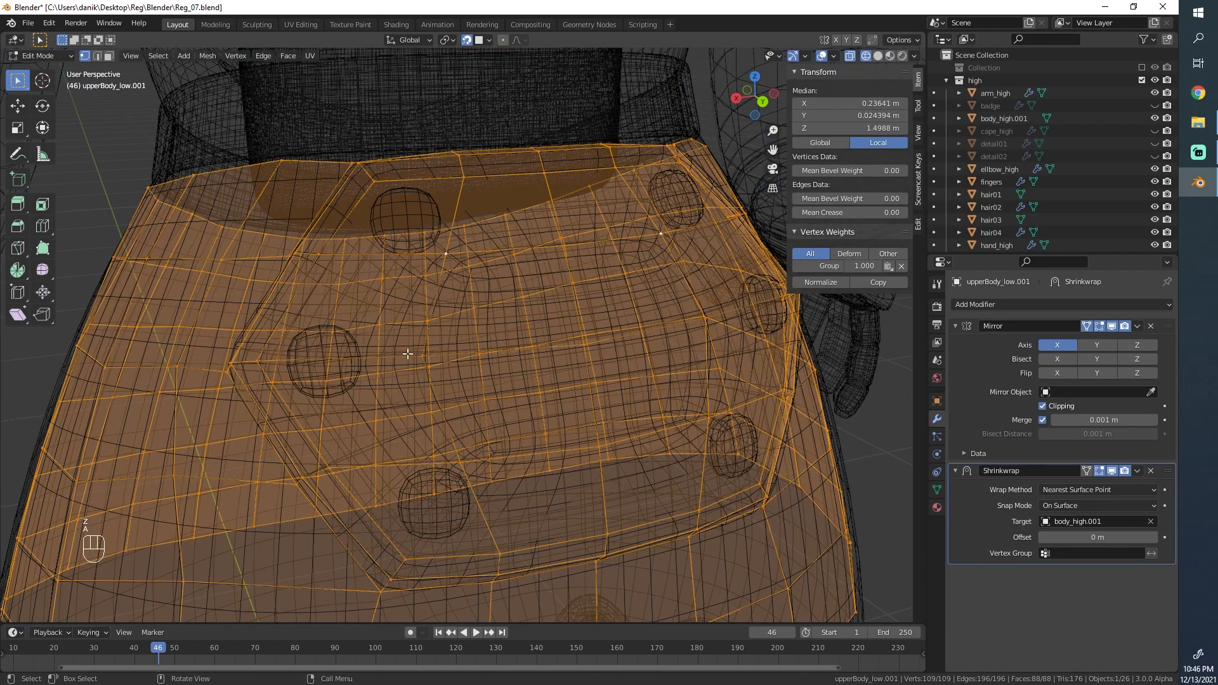
key(alt+a)
key(z)
click(494, 346)
Step: Select the vertices of the two plate faces around the middle side rivet and inset those faces as one region
click(448, 379)
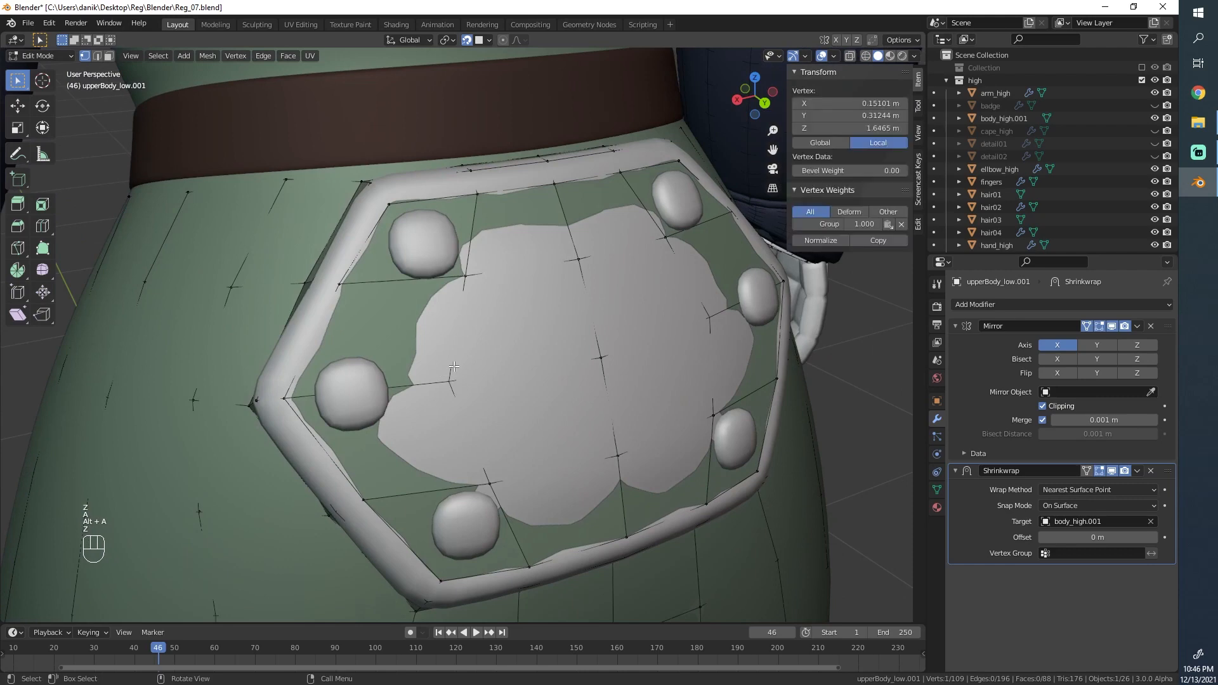
shift+click(465, 276)
shift+click(341, 284)
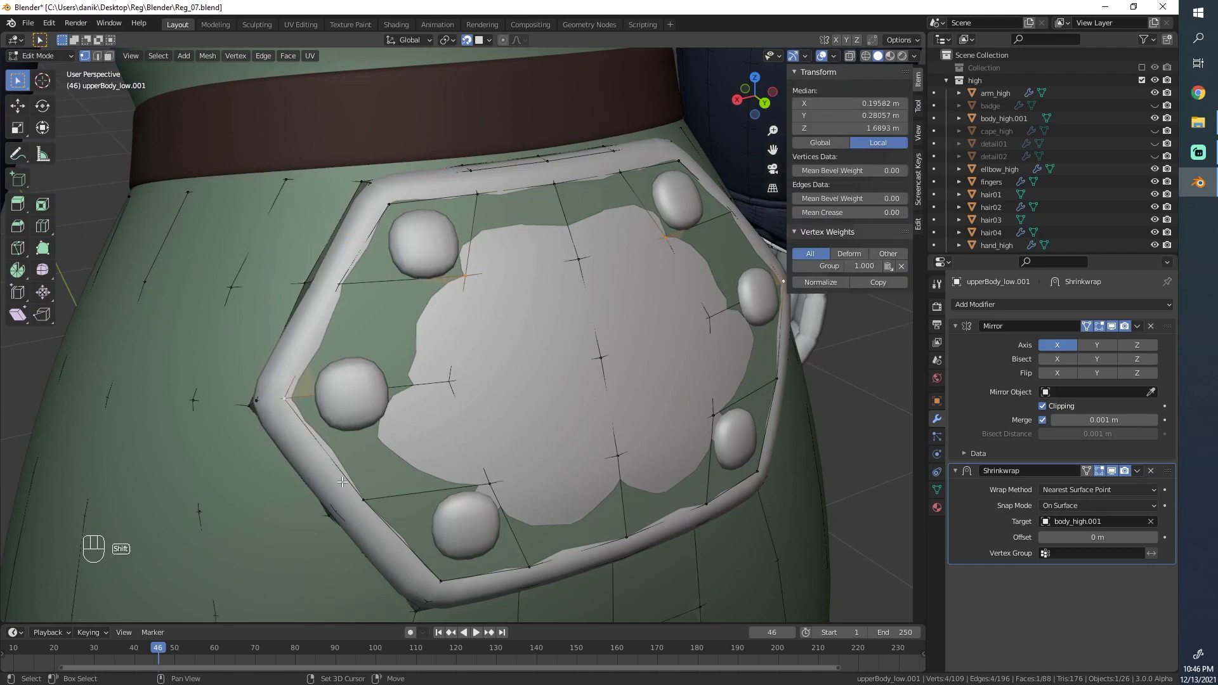
shift+click(489, 483)
shift+click(450, 377)
shift+click(449, 377)
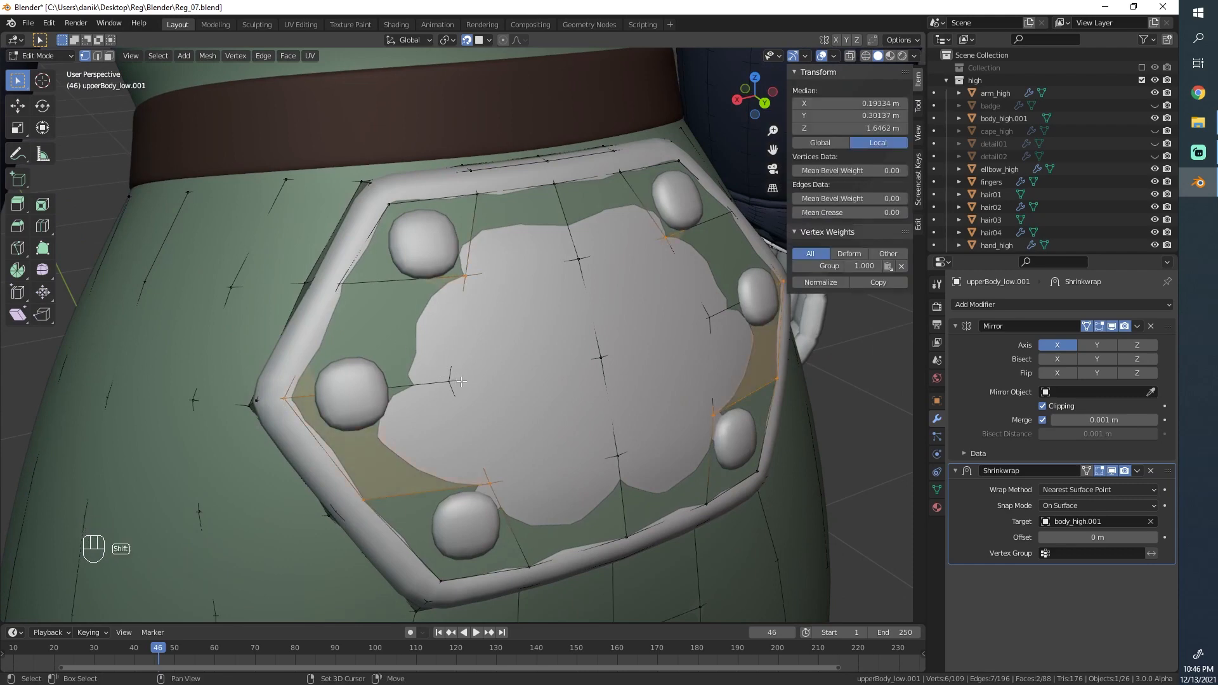
key(z)
click(334, 376)
key(z)
click(492, 355)
key(i)
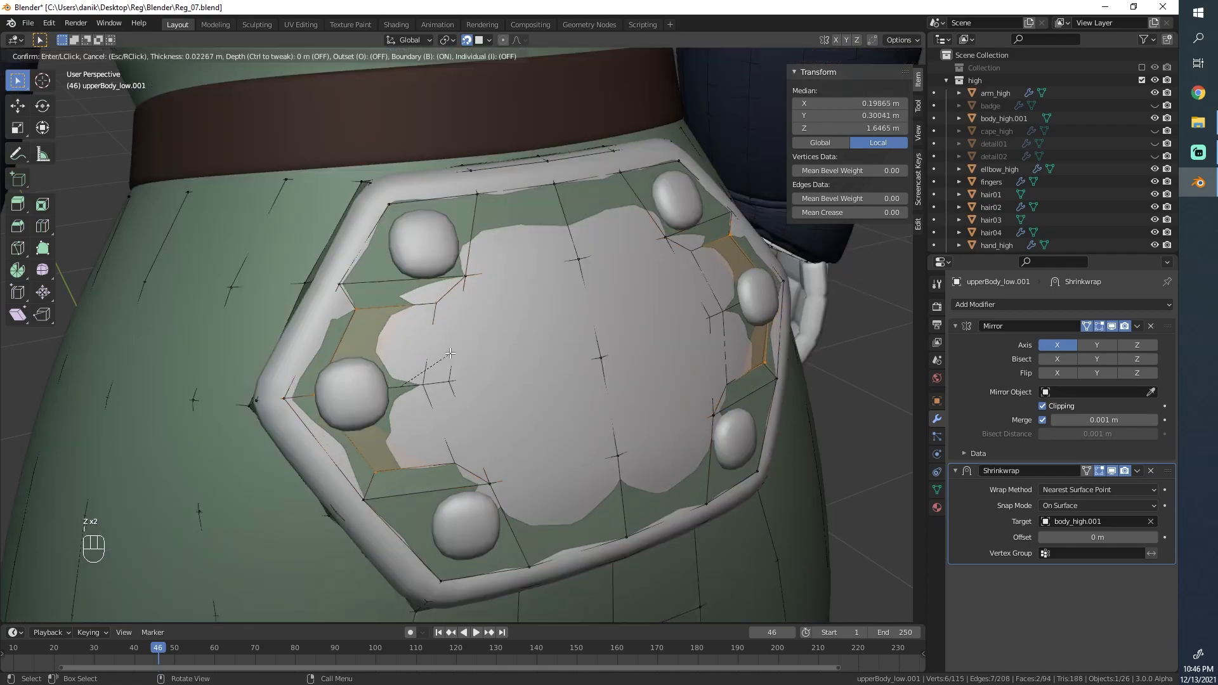
click(406, 362)
Step: Round the inset region's outline with To Sphere in wireframe shading
key(shift+z)
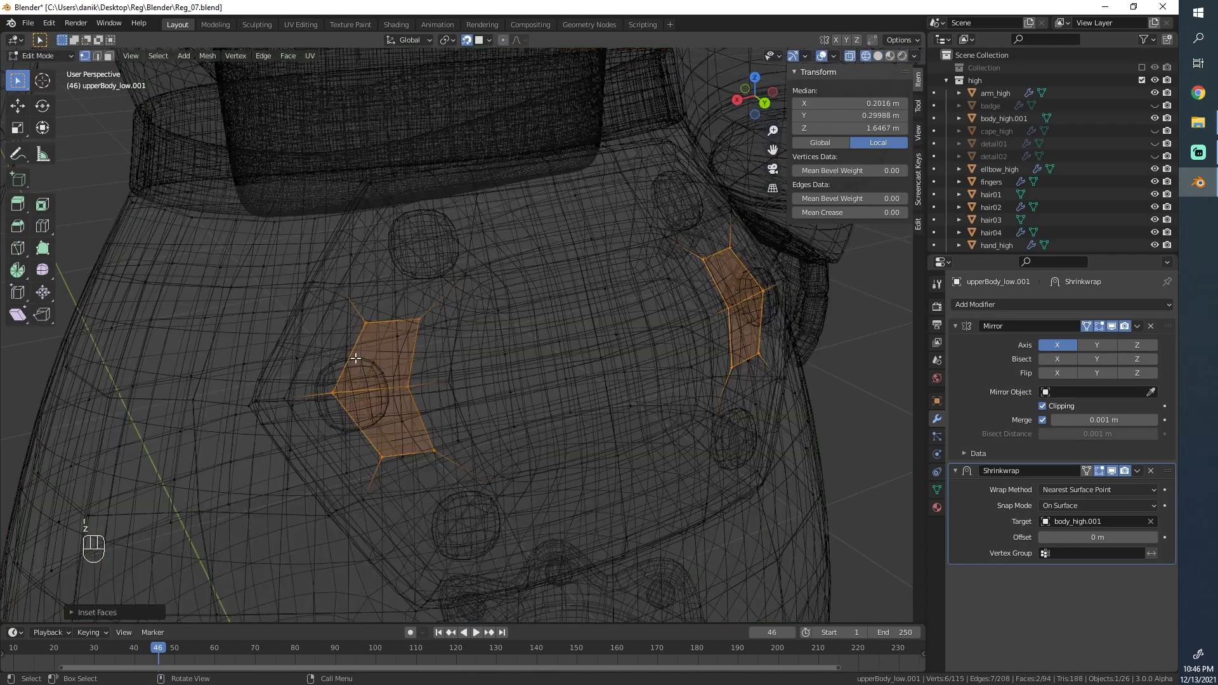
scroll(416, 365, up, 3)
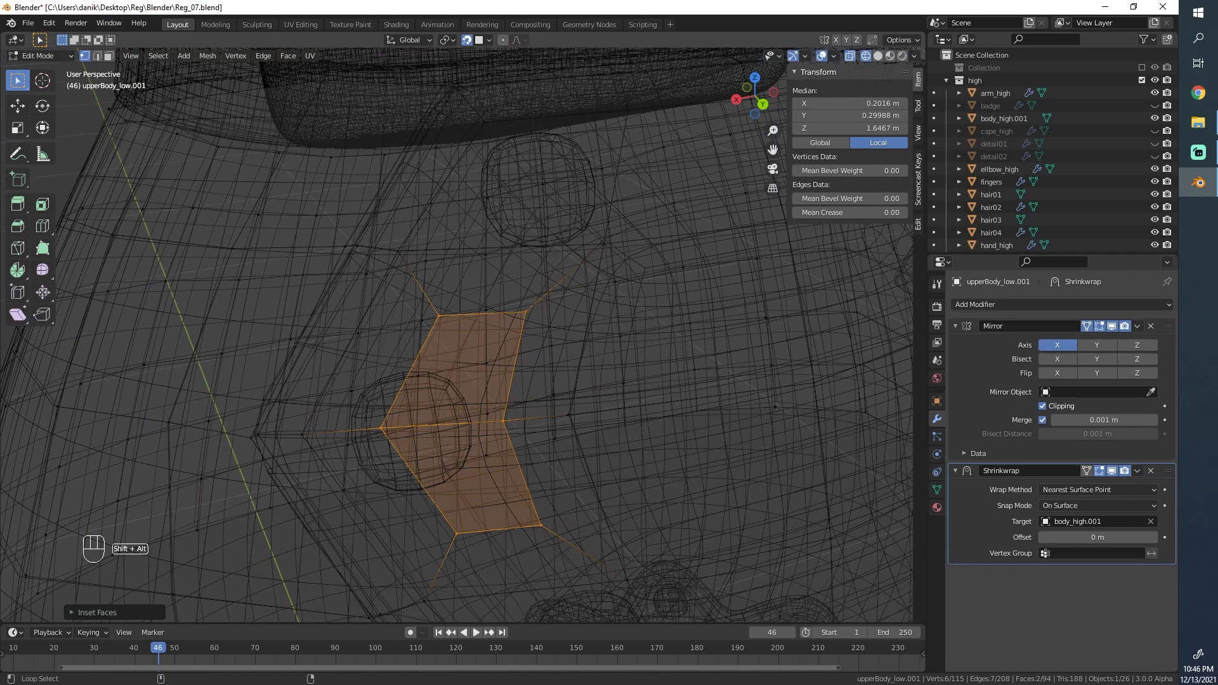
key(shift+alt+s)
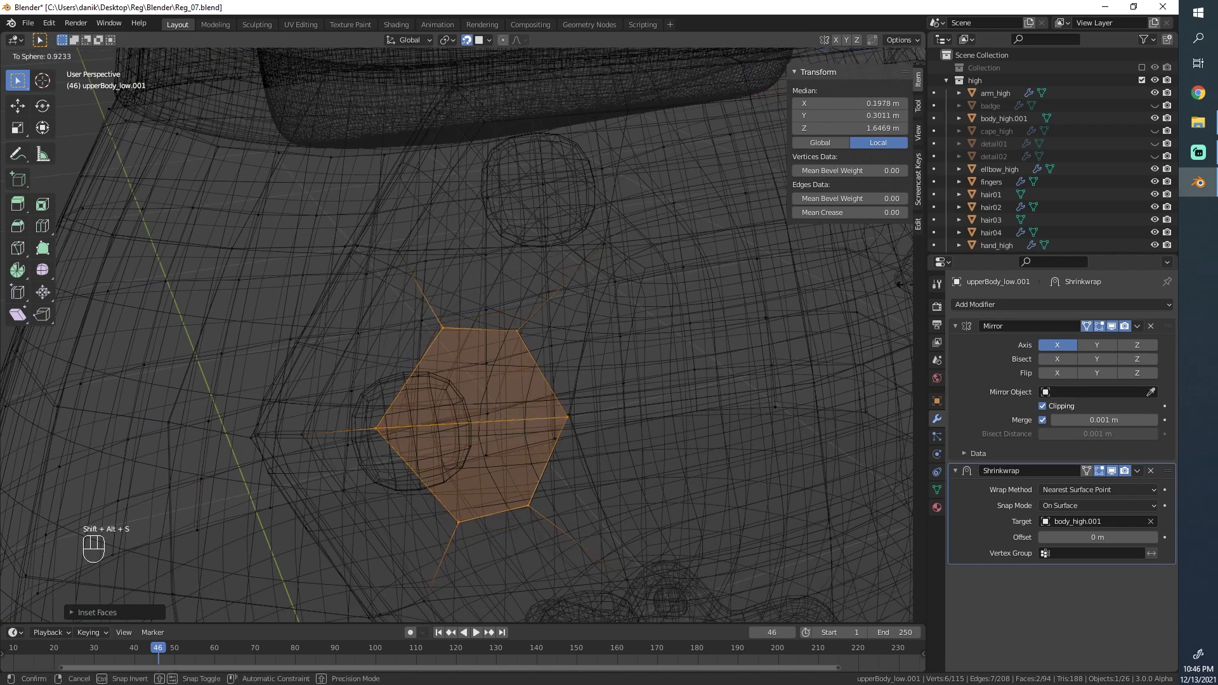
click(827, 296)
Step: Scale down the rounded inset region and move it to fit around the middle rivet
key(s)
click(618, 349)
key(g)
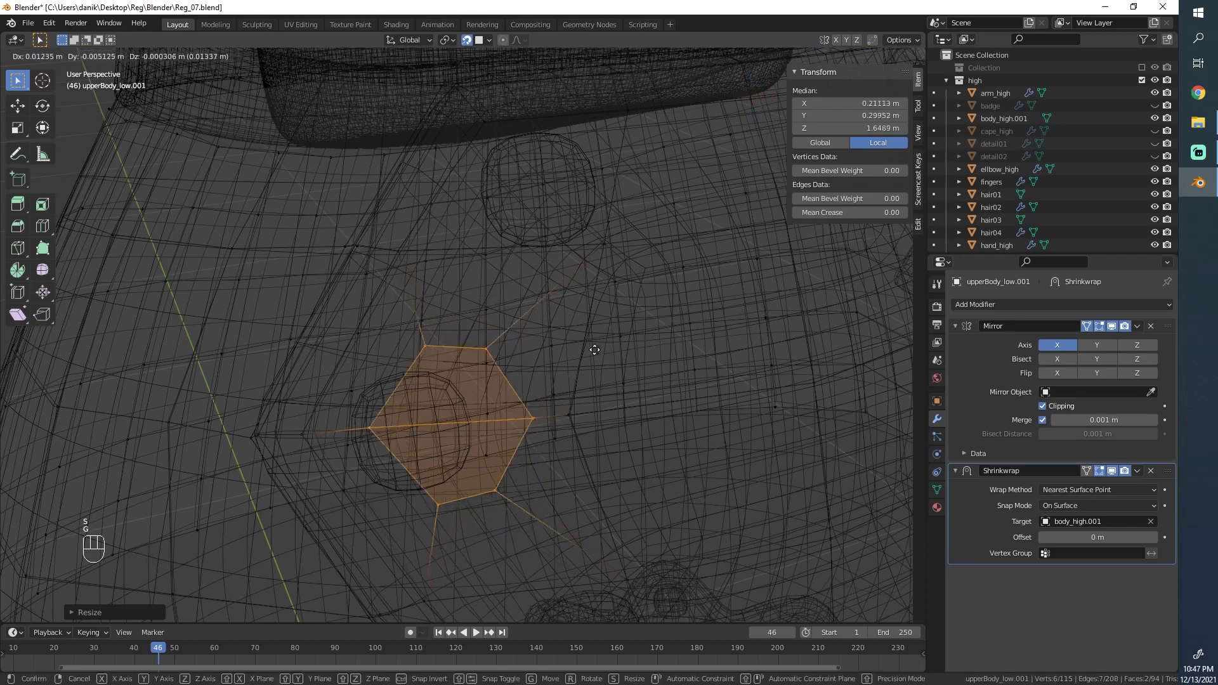
click(564, 353)
key(s)
click(543, 356)
key(g)
click(518, 358)
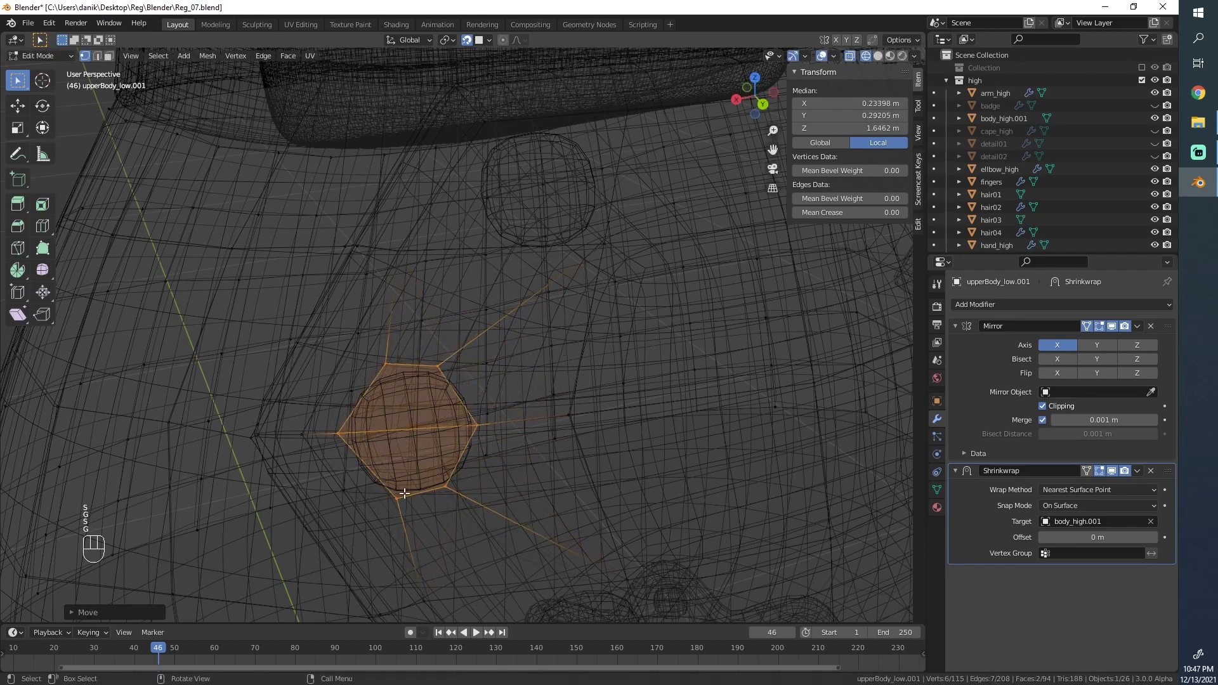
Step: Move and scale the hexagon's two outer-side vertices, above and below the middle rivet, to follow the rivet's outline
click(401, 395)
key(g)
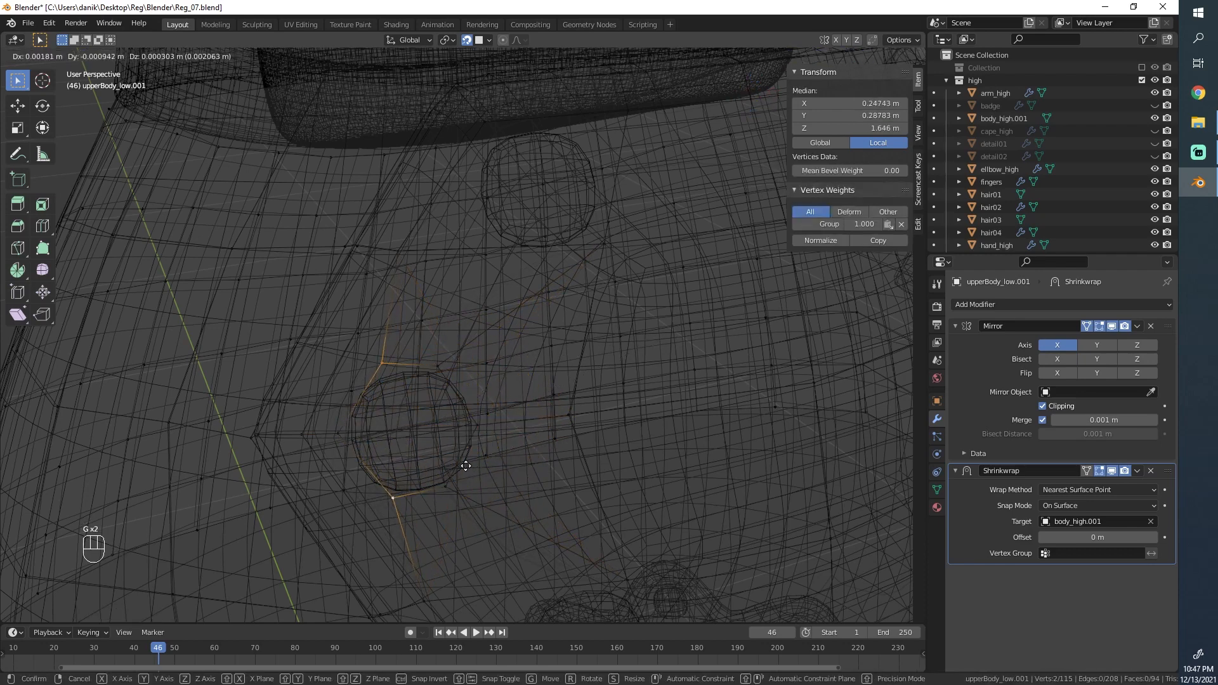
click(451, 466)
key(s)
click(451, 464)
key(g)
click(454, 465)
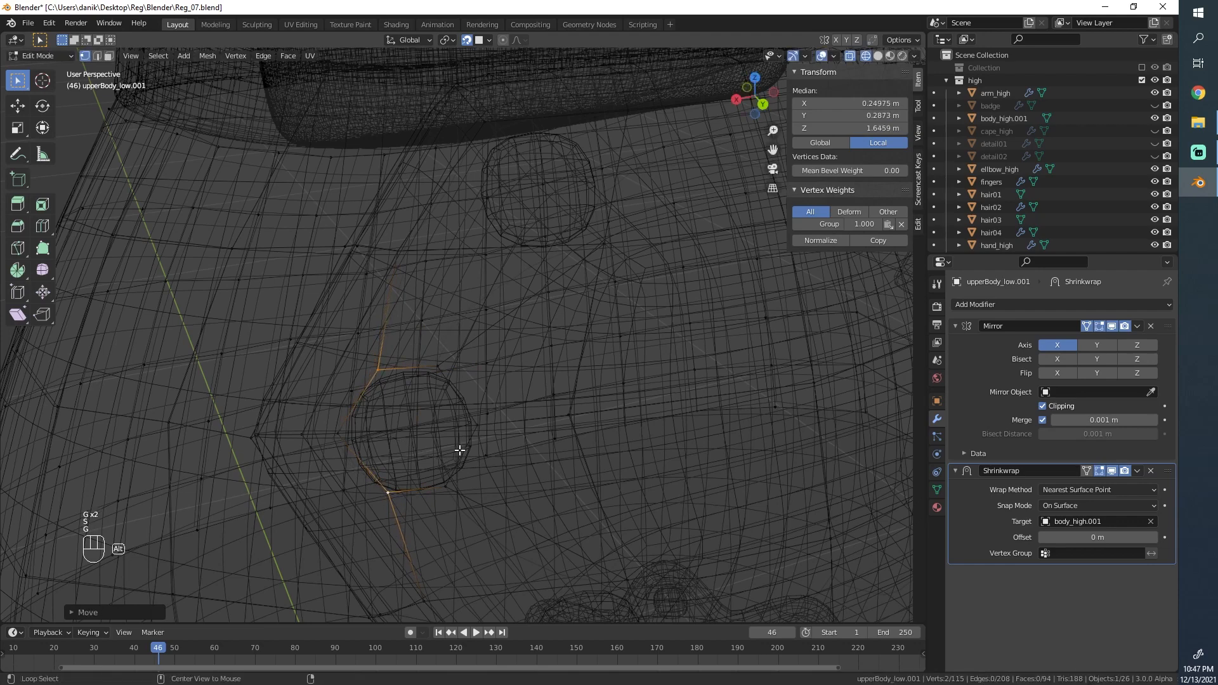
Step: Select the whole hexagon around the middle rivet and even it out with To Sphere
alt+click(464, 449)
alt+shift+click(354, 437)
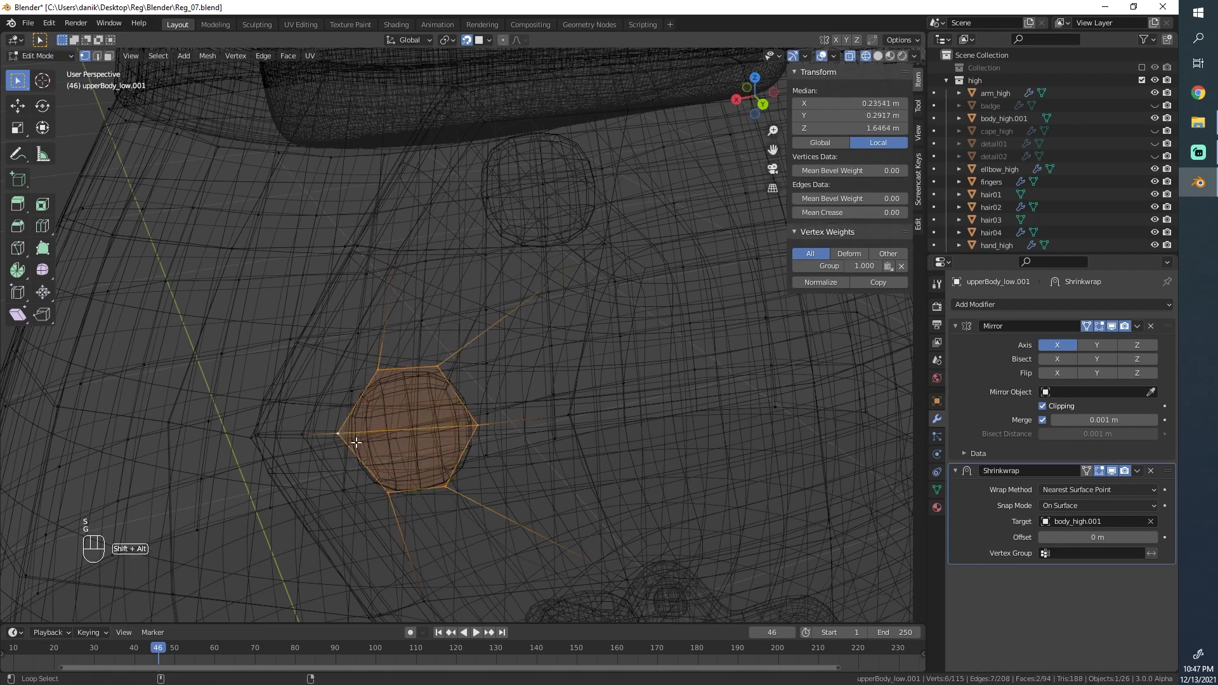
key(shift+alt+s)
click(534, 431)
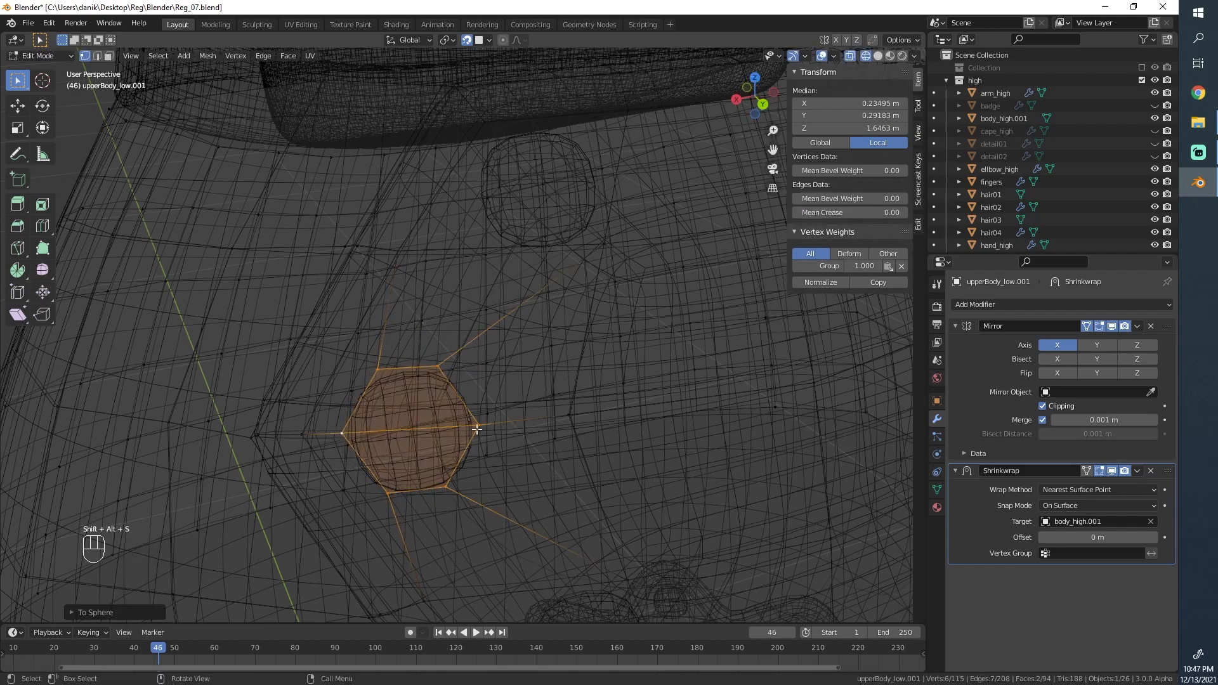
Step: Select the whole mesh and examine the topology around the rivets in solid and wireframe shading
scroll(476, 430, down, 1)
scroll(430, 428, up, 1)
click(432, 437)
scroll(444, 444, down, 1)
key(a)
key(z)
scroll(606, 428, down, 3)
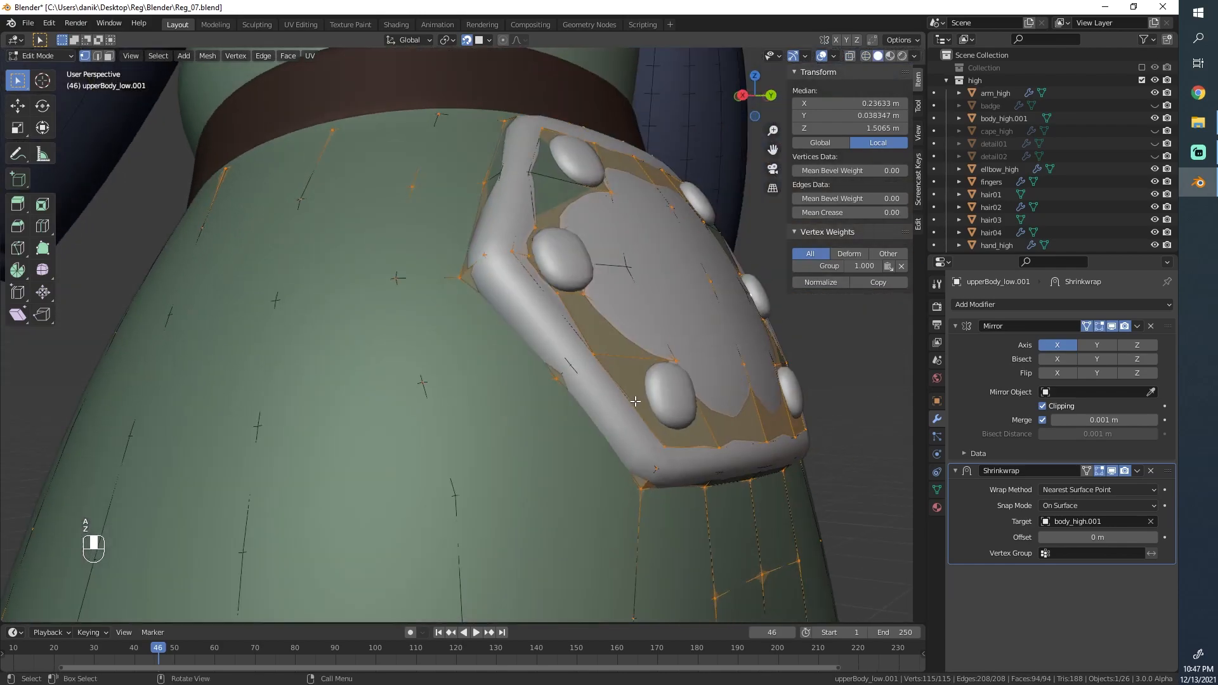
key(z)
scroll(430, 441, up, 5)
key(alt+a)
key(a)
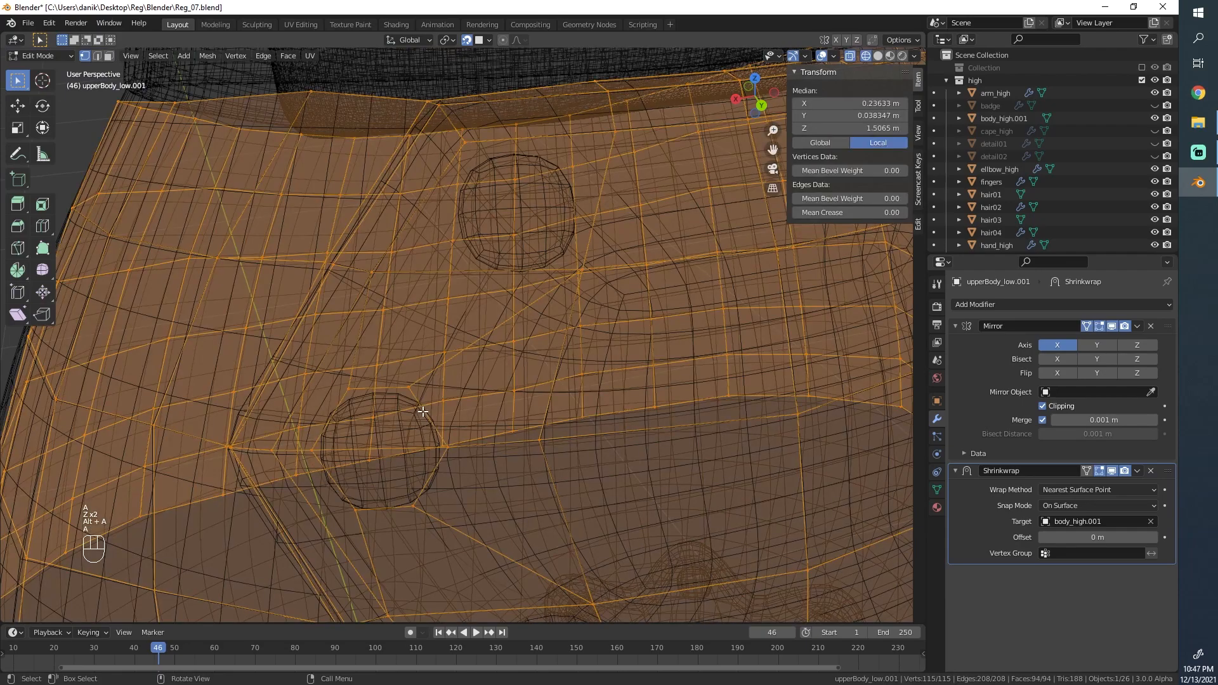
Step: Delete the three interior vertices on one half of the chest panel, opening the mesh inside the rim
scroll(424, 409, down, 3)
scroll(454, 389, up, 2)
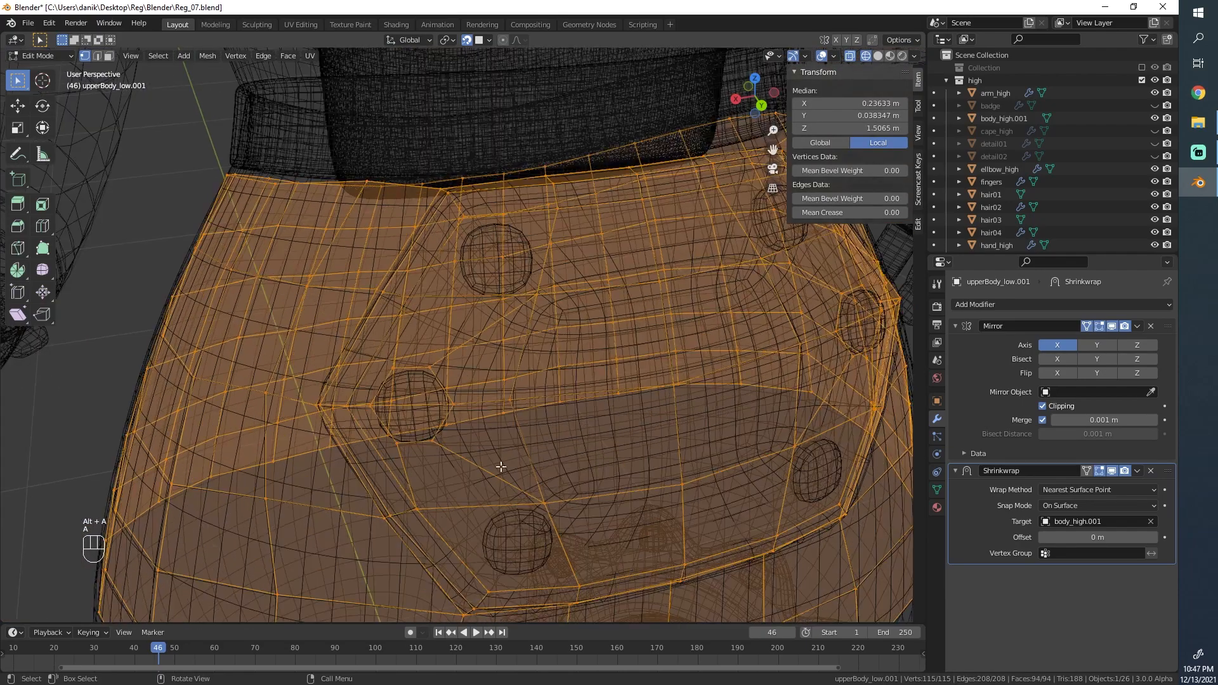
scroll(500, 467, down, 3)
scroll(525, 381, up, 3)
click(542, 300)
shift+click(543, 495)
shift+click(510, 396)
key(x)
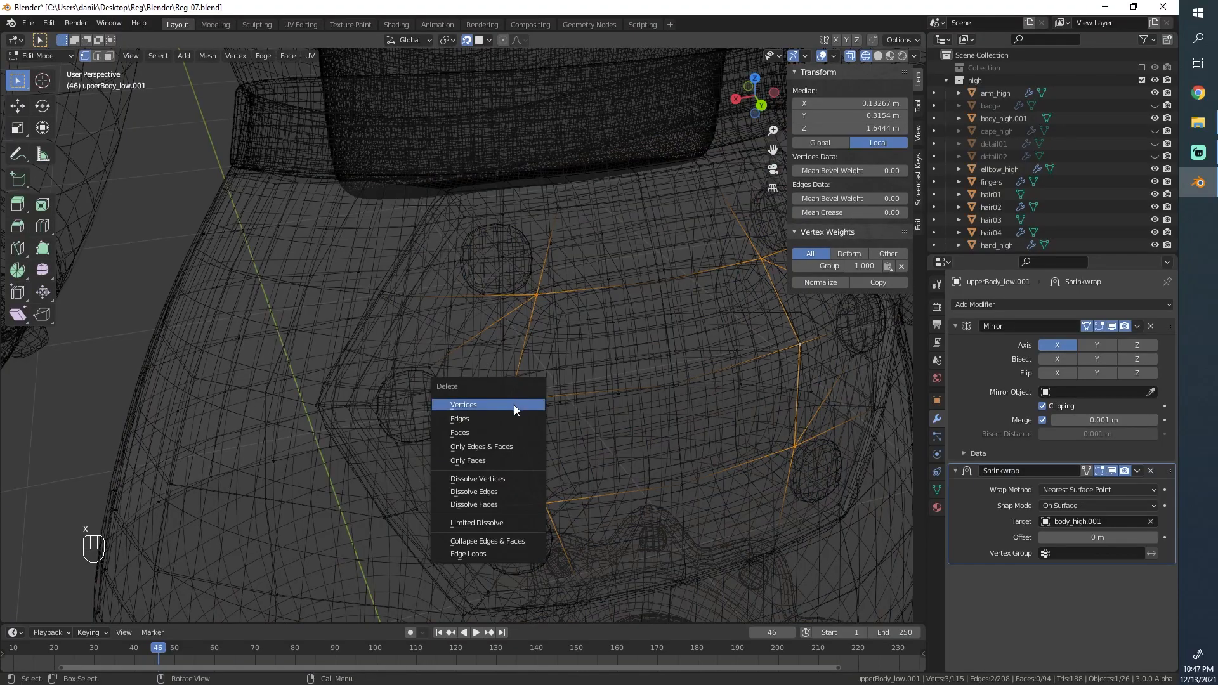
click(482, 405)
key(a)
Step: Slide the two inner-rim vertices above and below the left side rivet along their edges
middle_drag(503, 345, 465, 477)
click(467, 388)
key(g)
key(g)
click(465, 388)
key(a)
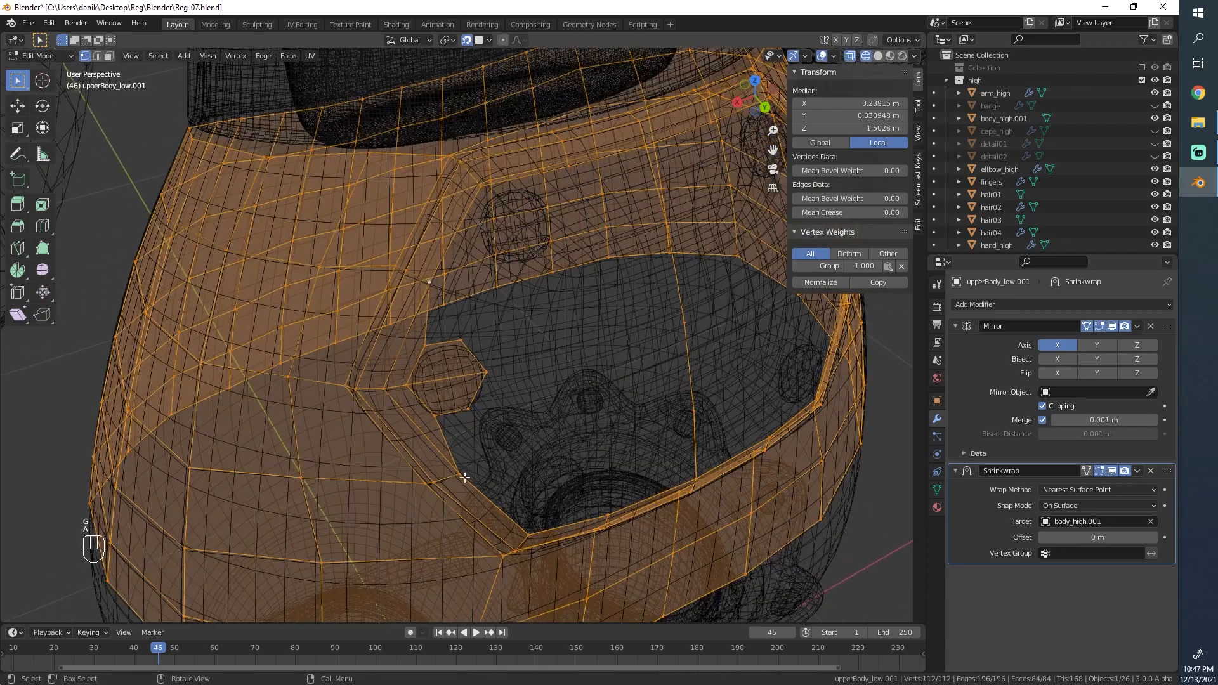
click(465, 477)
key(g)
key(g)
click(454, 468)
key(a)
Step: Select only the two faces that form the hexagon around the left side rivet
scroll(476, 379, up, 3)
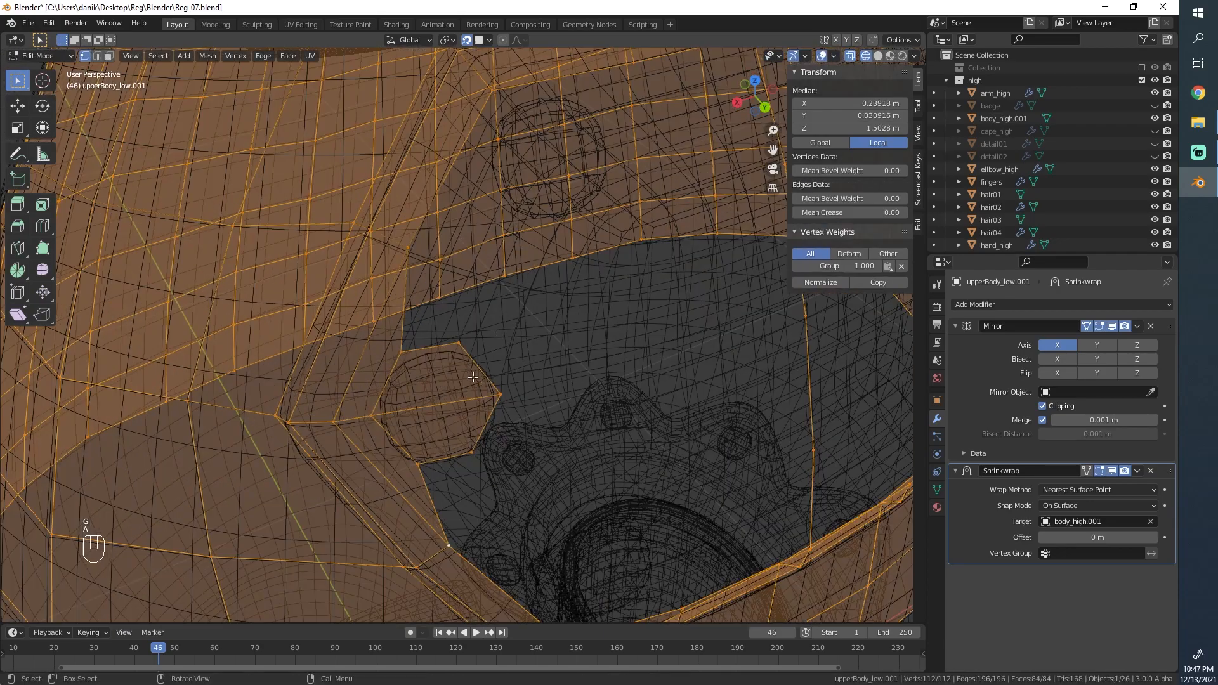
key(alt+a)
key(c)
right_click(463, 360)
scroll(461, 357, down, 3)
key(c)
mouse_move(470, 372)
mouse_down()
mouse_move(421, 372)
mouse_move(467, 383)
mouse_move(476, 370)
mouse_up()
right_click(475, 370)
mouse_move(430, 421)
middle_down()
mouse_move(472, 347)
mouse_move(438, 336)
mouse_move(465, 364)
middle_up()
key(z)
scroll(448, 324, up, 3)
key(z)
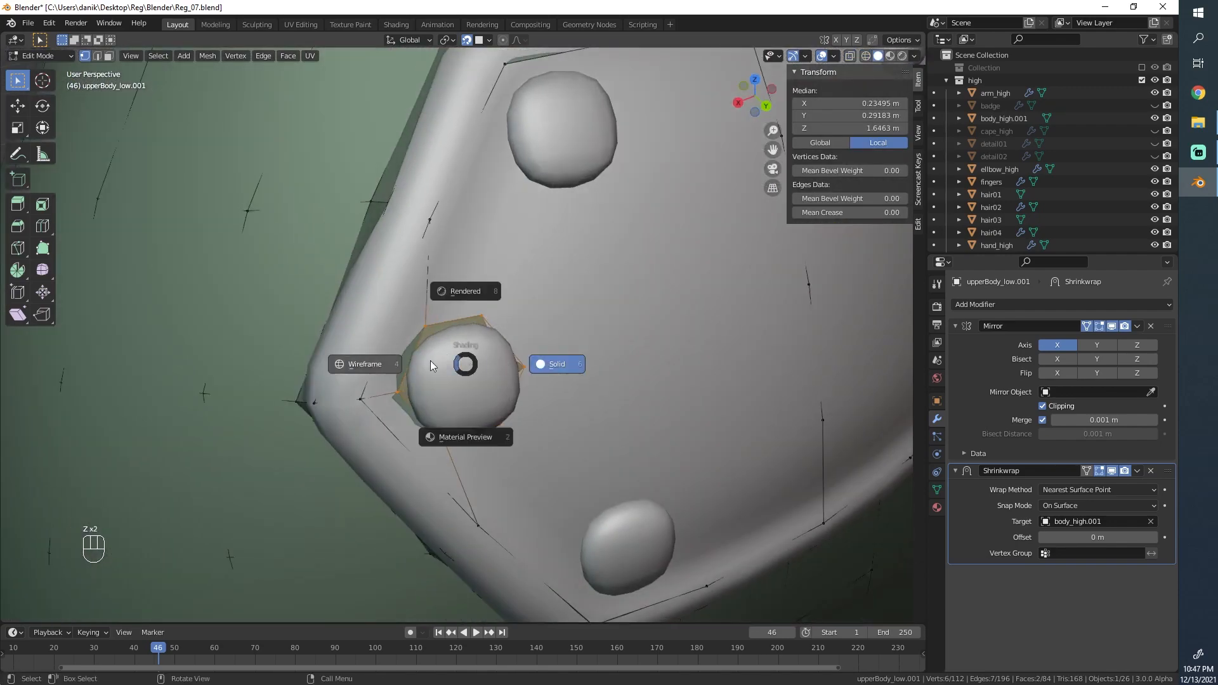
key(c)
right_click(461, 381)
middle_drag(521, 425, 520, 439)
key(c)
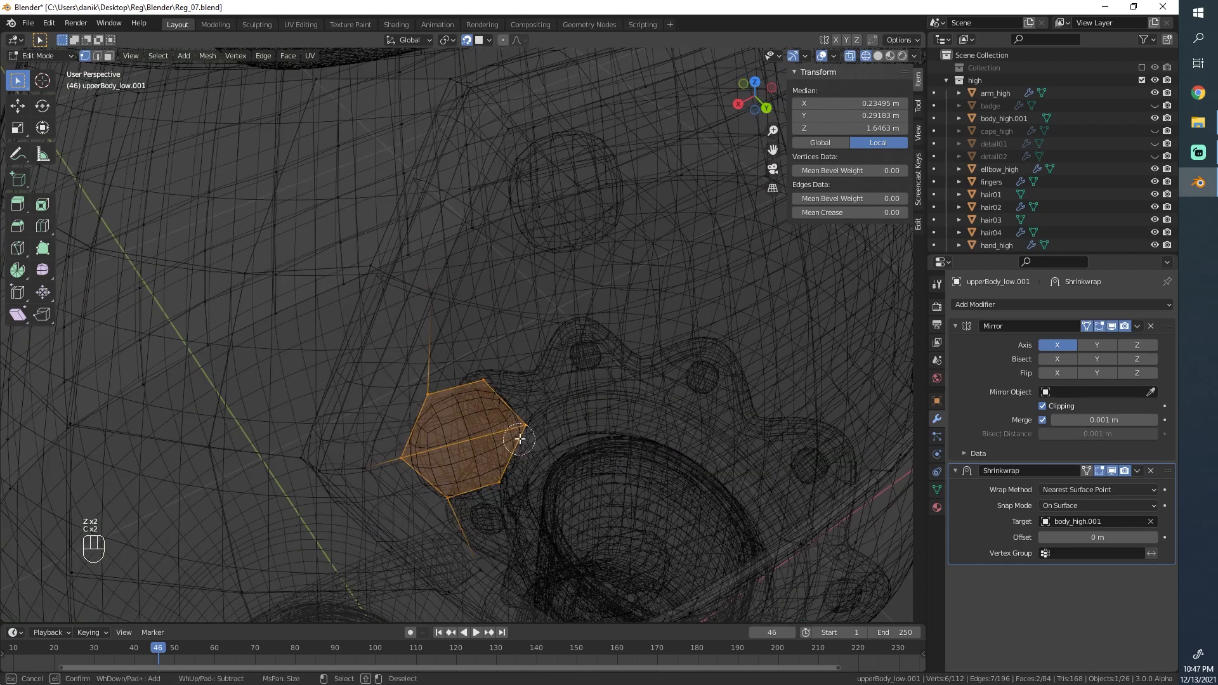
key(b)
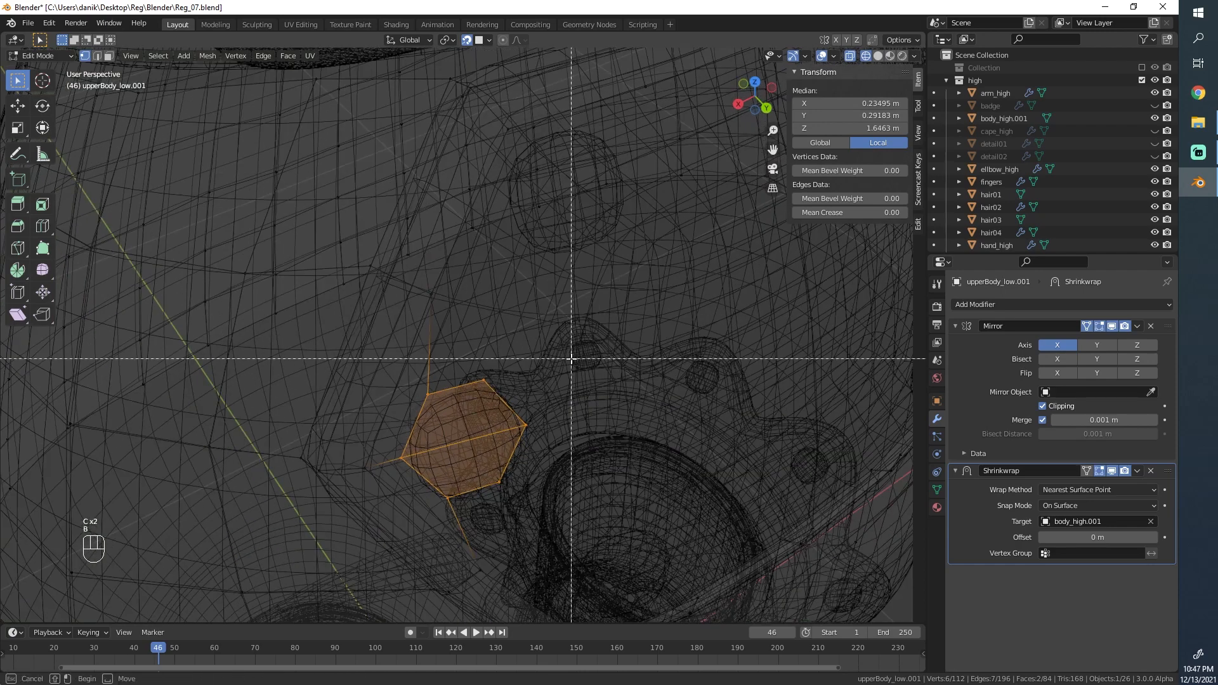
key(c)
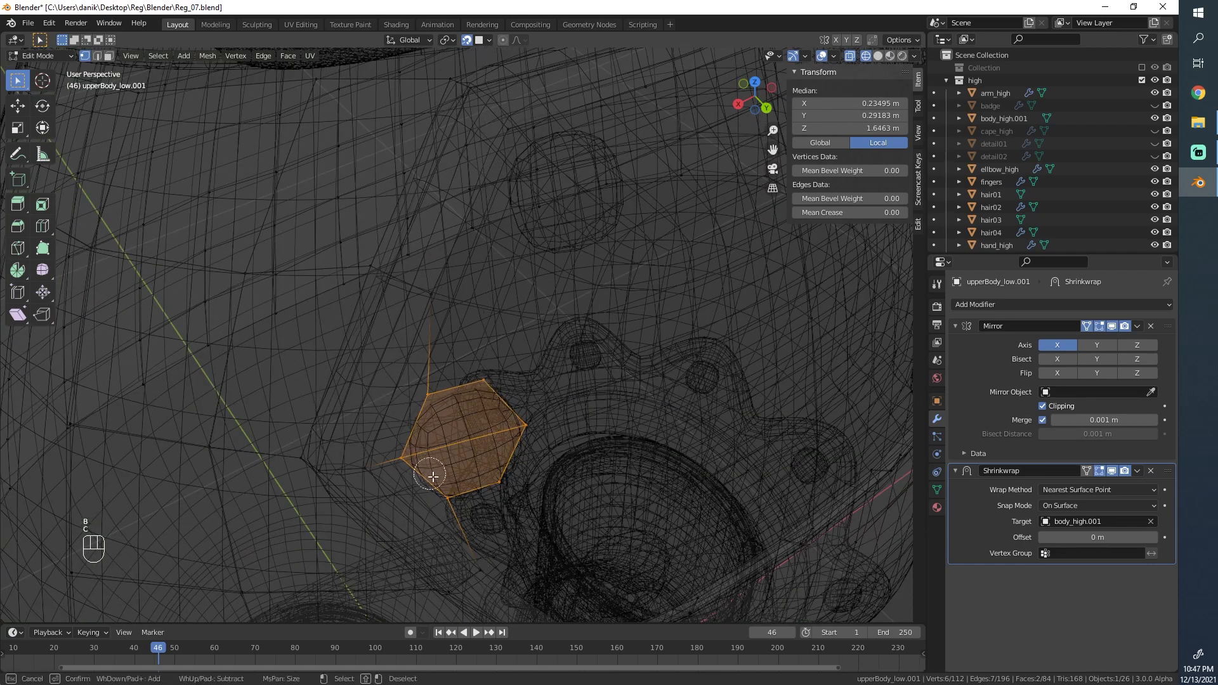
right_click(478, 484)
Step: Duplicate the selected rivet hexagon, then rotate and place the copy around the lower-left rivet
scroll(501, 448, down, 3)
middle_drag(500, 449, 450, 394)
mouse_move(450, 394)
shift+middle_down()
mouse_move(449, 378)
mouse_move(468, 403)
shift+middle_up()
key(shift+d)
key(r)
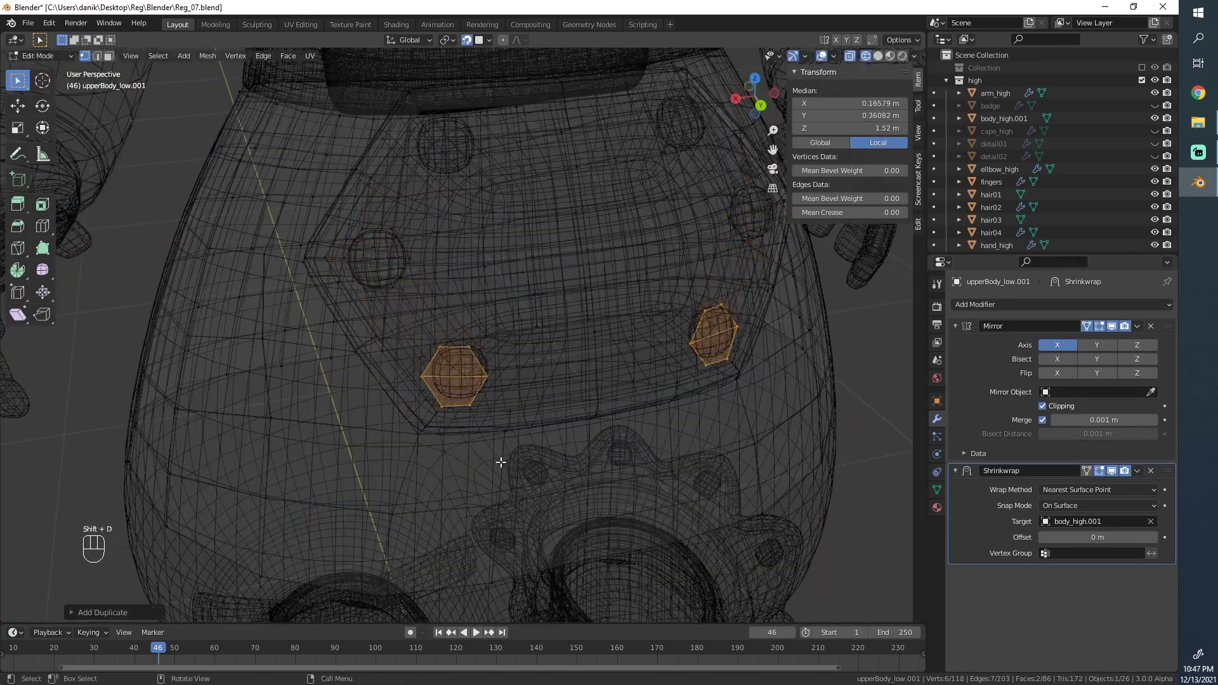
key(g)
click(520, 359)
scroll(493, 387, up, 3)
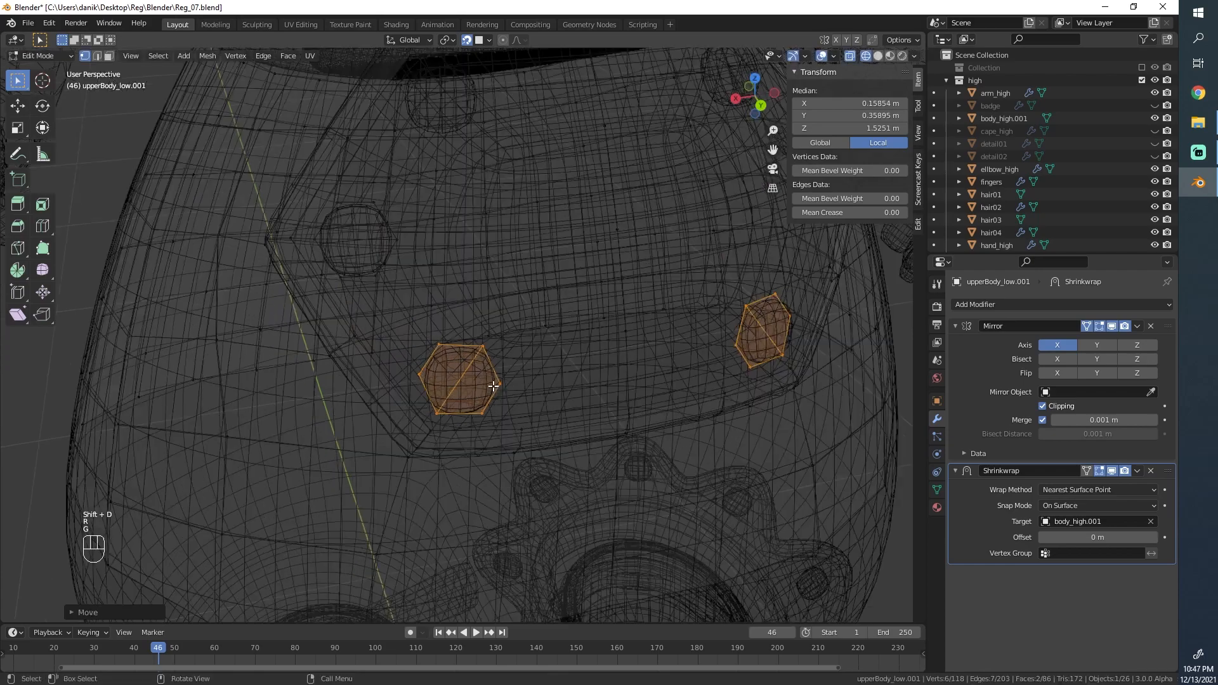
Step: Duplicate the hexagon again, then place and rotate the copy around the upper-left rivet
scroll(489, 448, down, 4)
shift+middle_drag(483, 354, 474, 430)
key(shift+d)
click(457, 273)
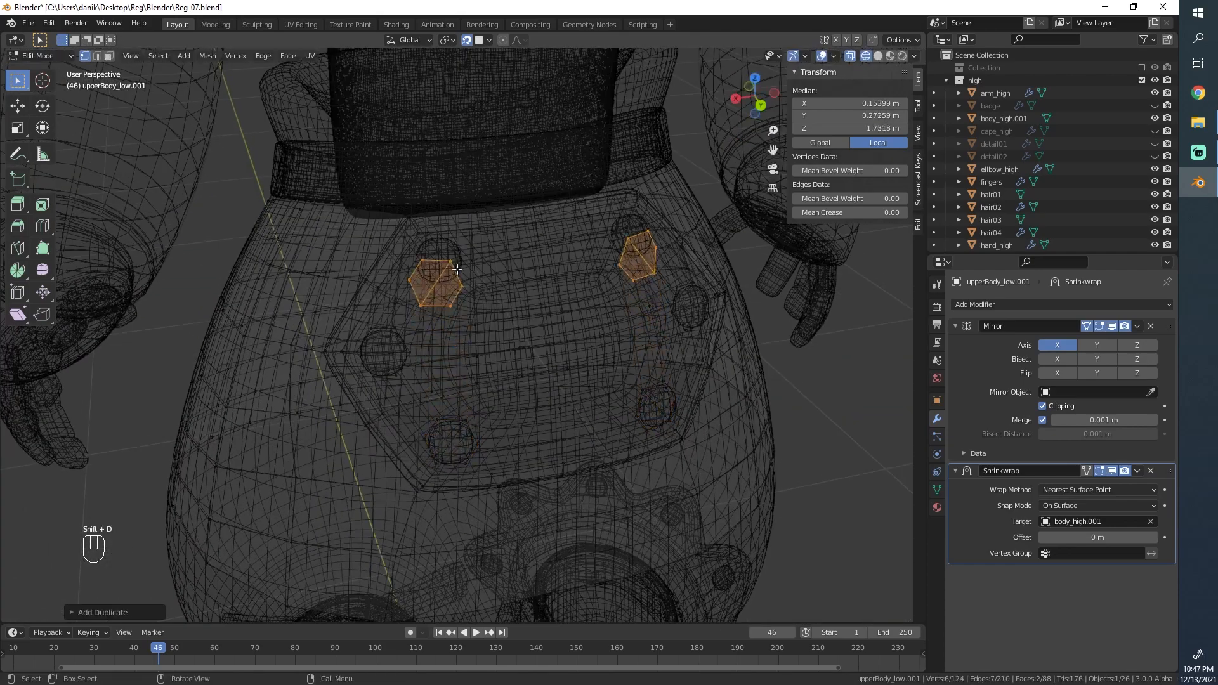
key(r)
click(388, 352)
key(g)
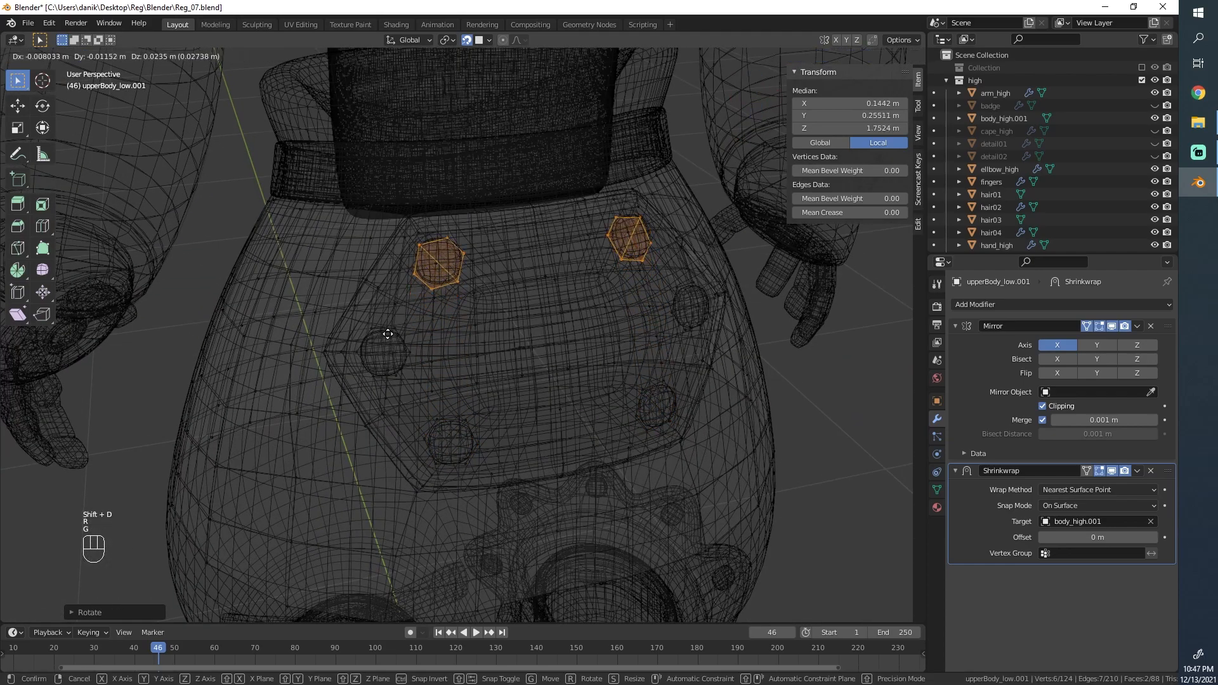
click(385, 340)
key(r)
click(478, 301)
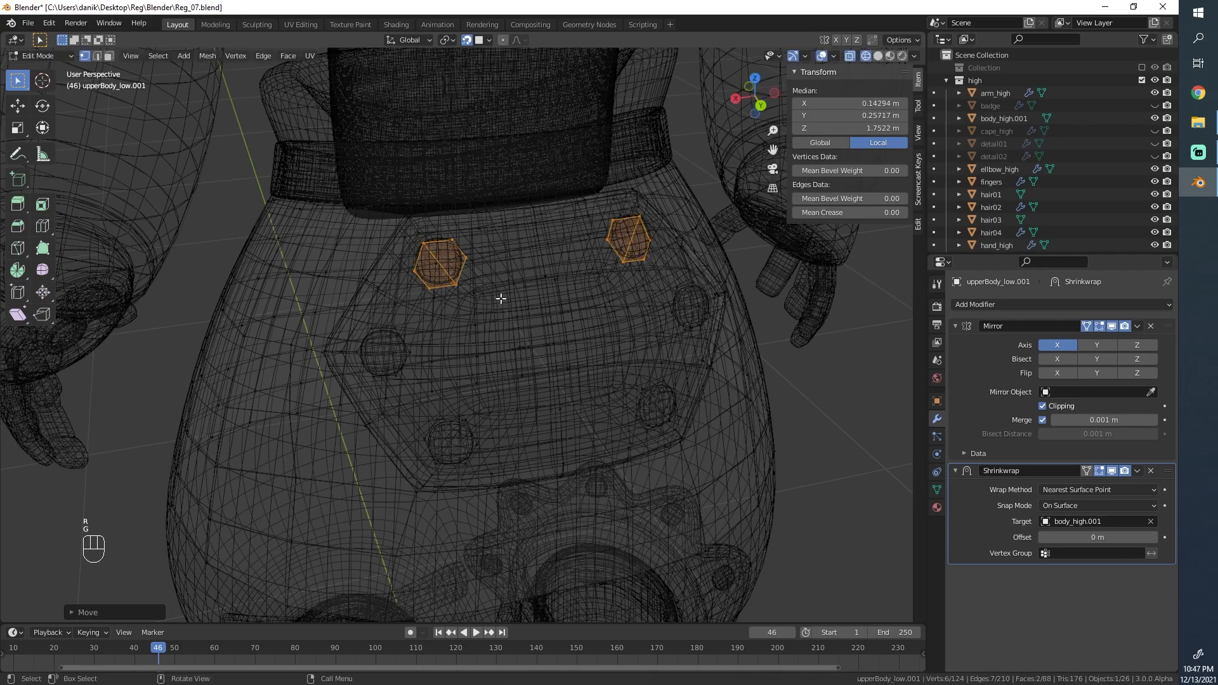
Step: Fill the two faces joining the upper-left rivet hexagon to the side and upper edge of the panel rim
scroll(495, 293, up, 3)
key(a)
key(z)
scroll(390, 344, up, 4)
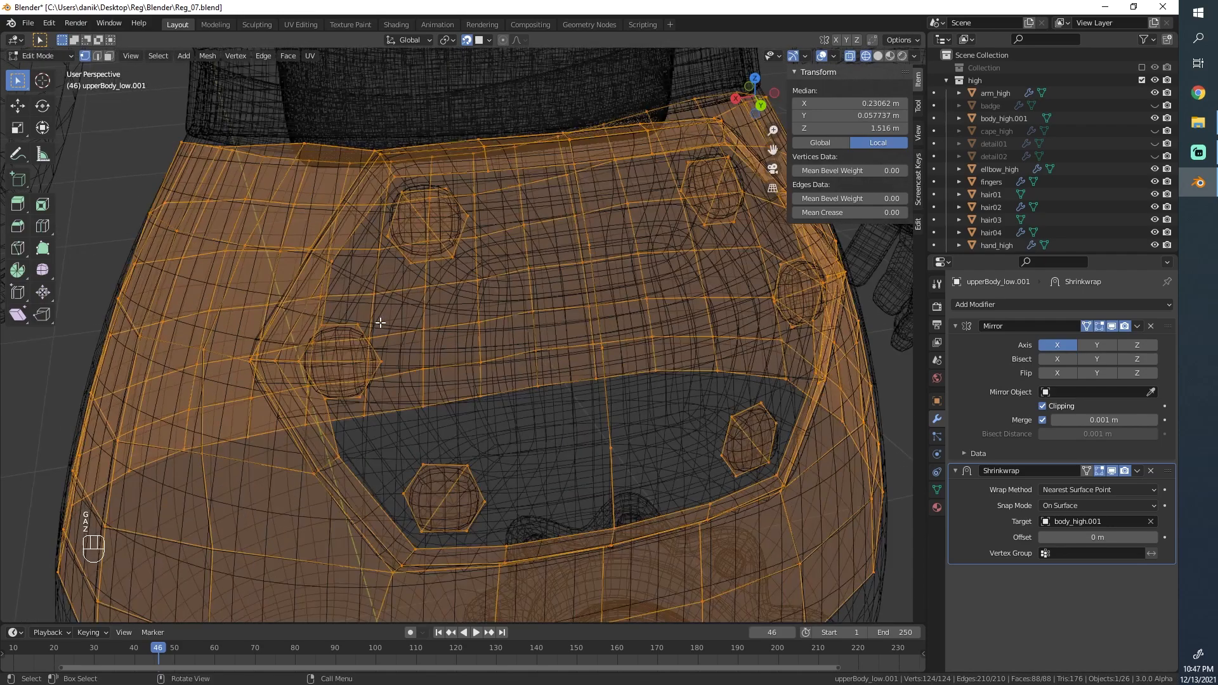
click(397, 211)
shift+click(385, 188)
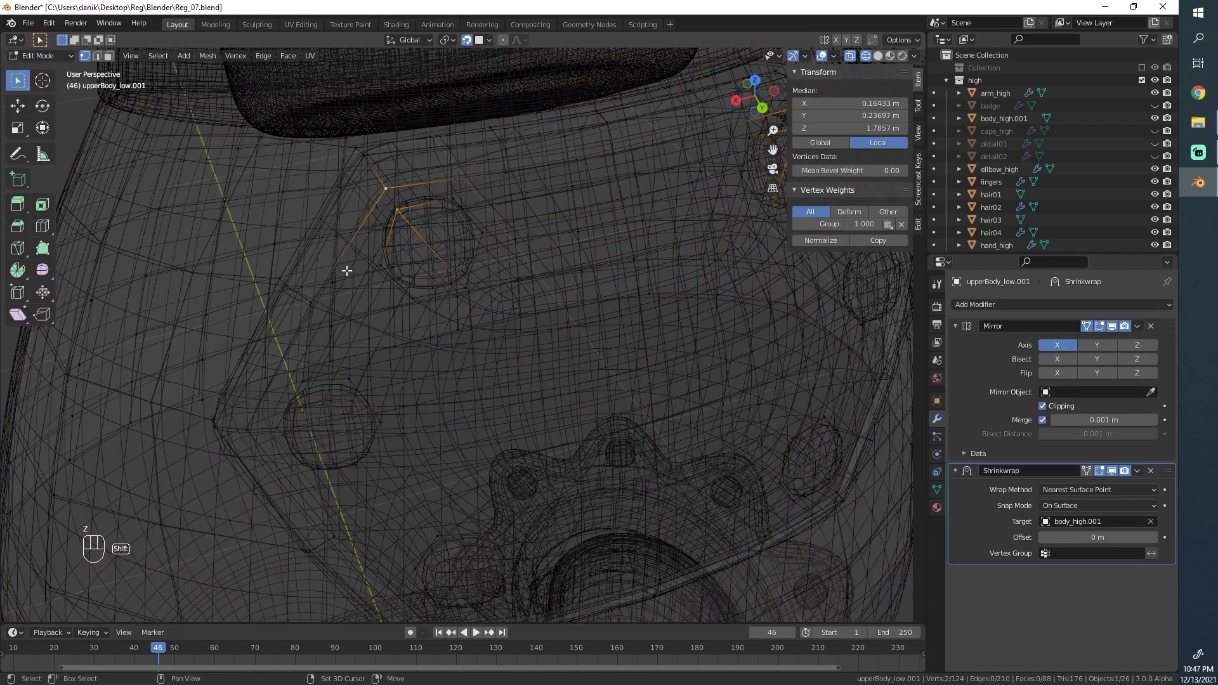
shift+click(313, 301)
shift+click(381, 264)
key(f)
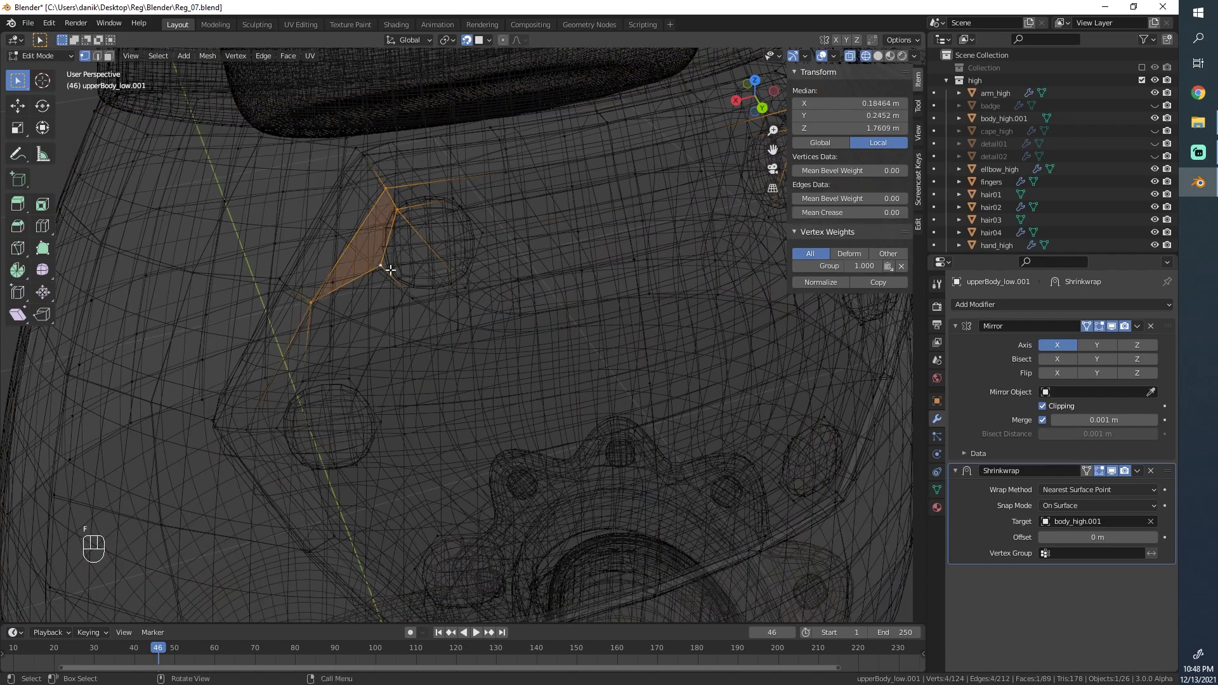
key(f)
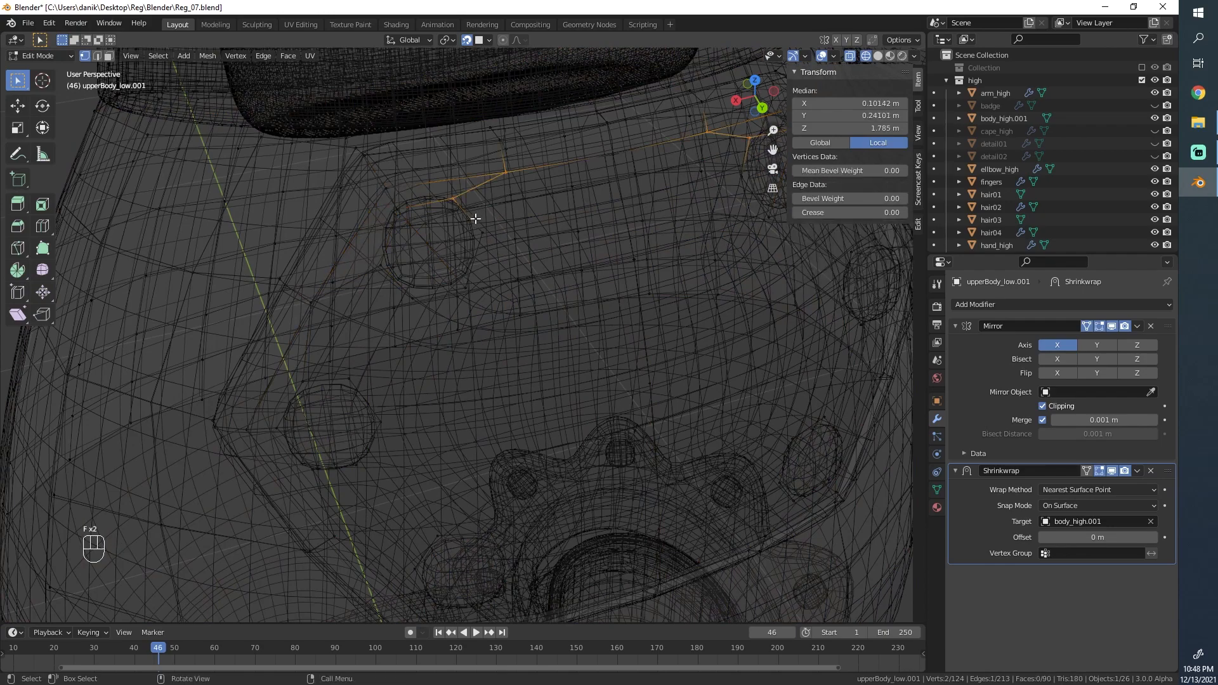
Step: Fill a four-vertex face between the lower-left rivet hexagon and the adjacent slanted part of the rim
middle_drag(475, 218, 453, 196)
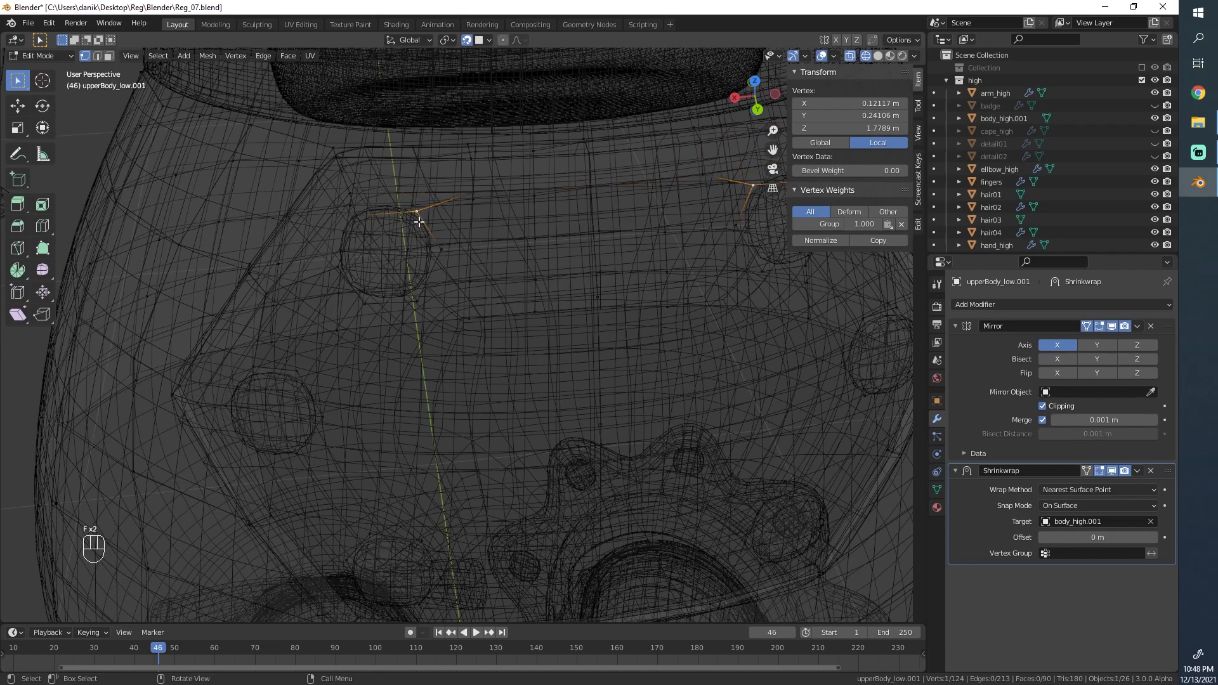
scroll(421, 222, down, 4)
key(a)
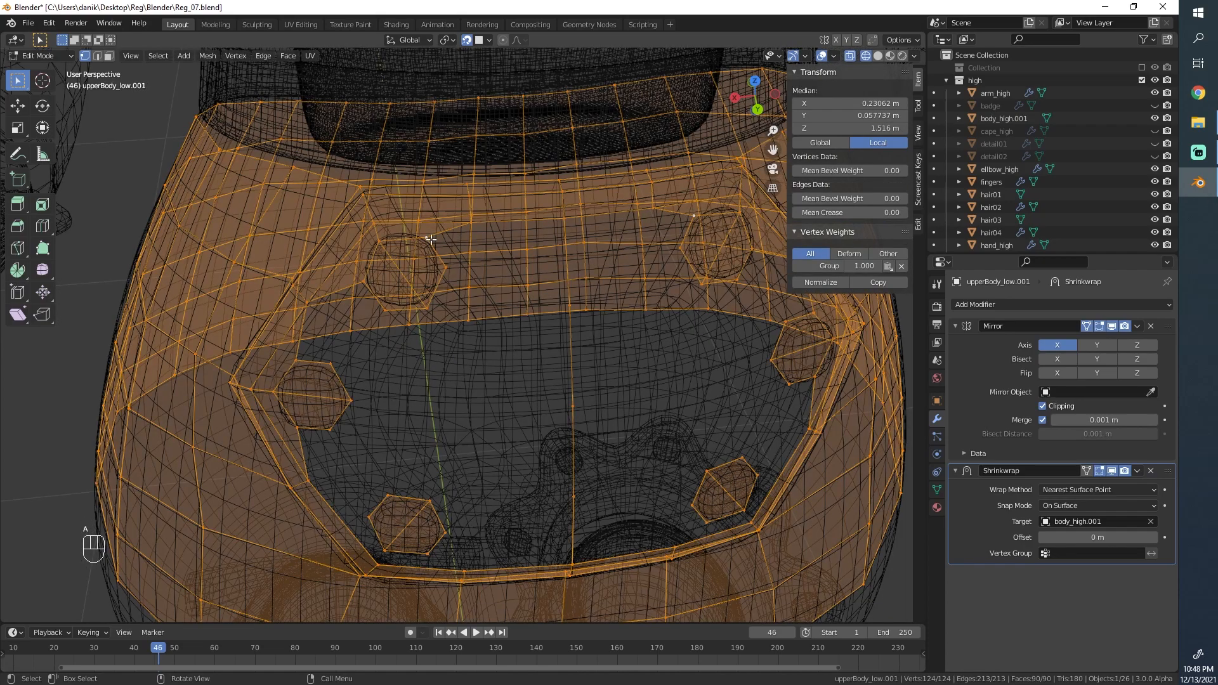
shift+middle_drag(420, 352, 421, 255)
scroll(359, 408, up, 1)
middle_drag(322, 420, 342, 407)
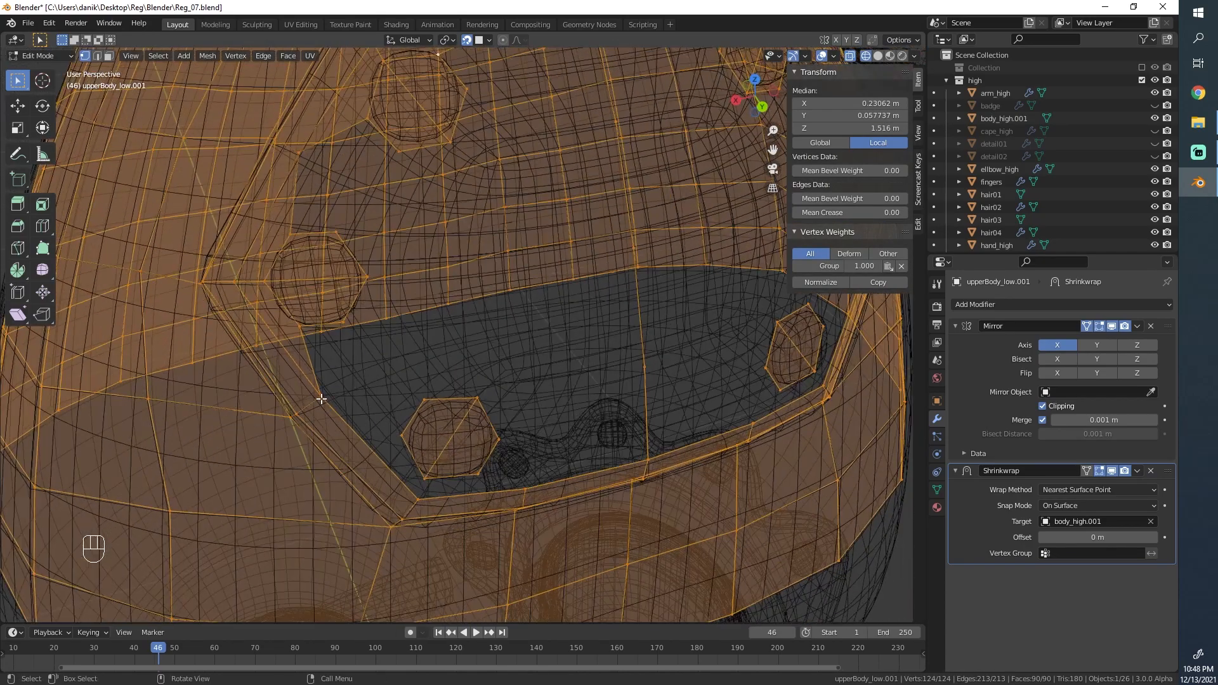
click(321, 398)
shift+click(415, 498)
shift+click(402, 436)
key(f)
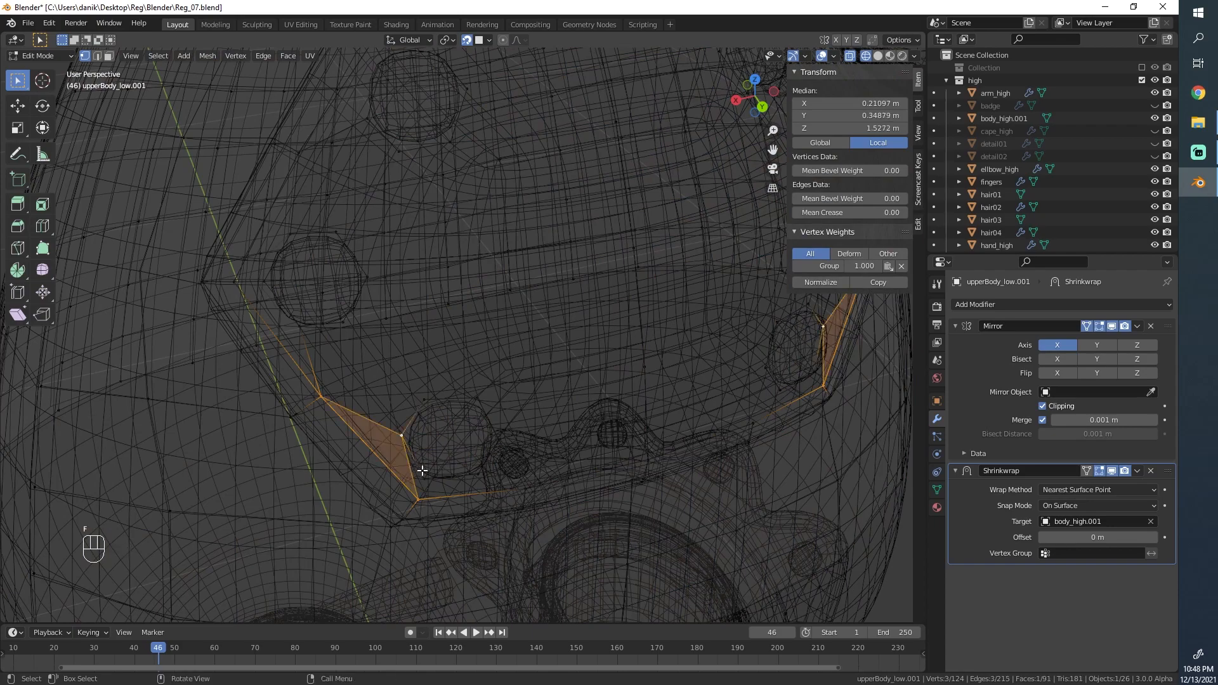
key(ctrl+z)
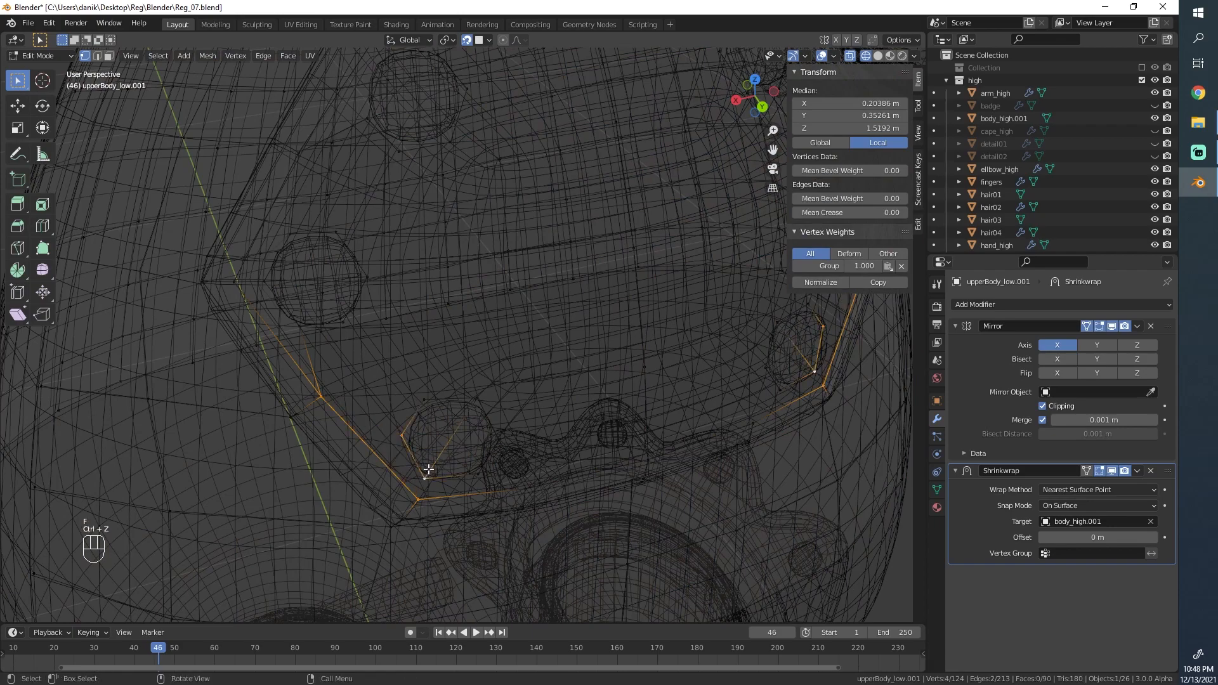
key(f)
Step: Fill the face between the underside of the lower-left rivet hexagon and the lower rim, and switch to solid shading
click(425, 477)
shift+click(418, 499)
scroll(512, 477, up, 5)
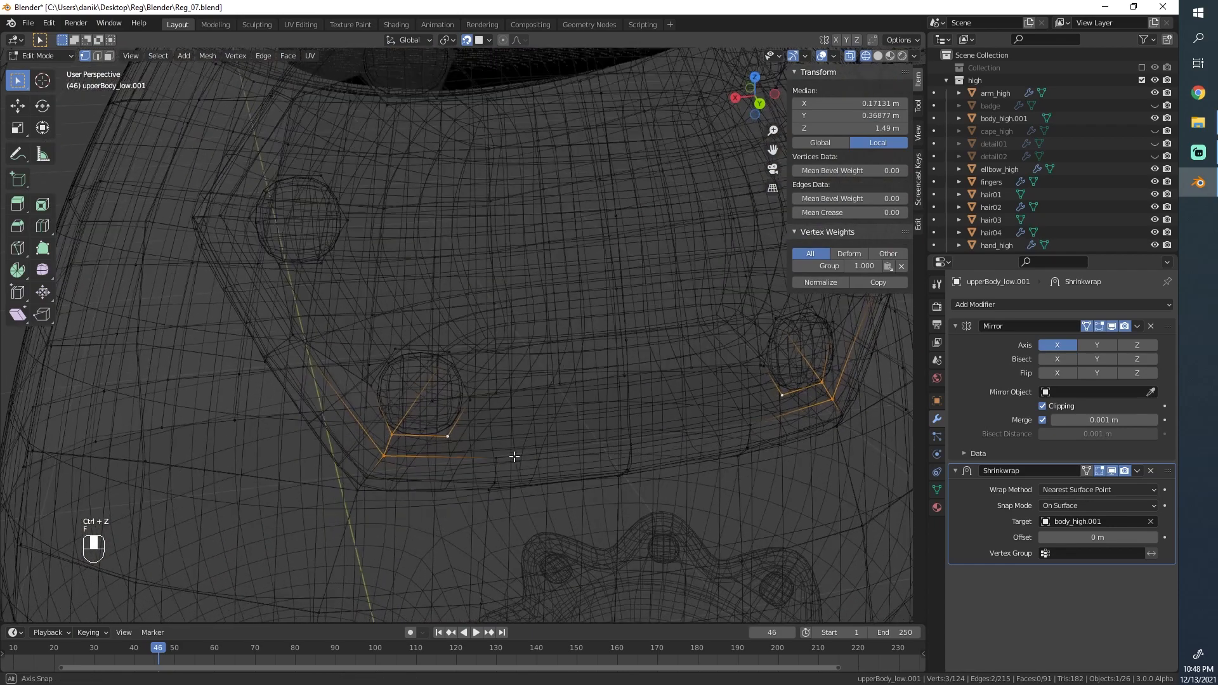
key(f)
key(z)
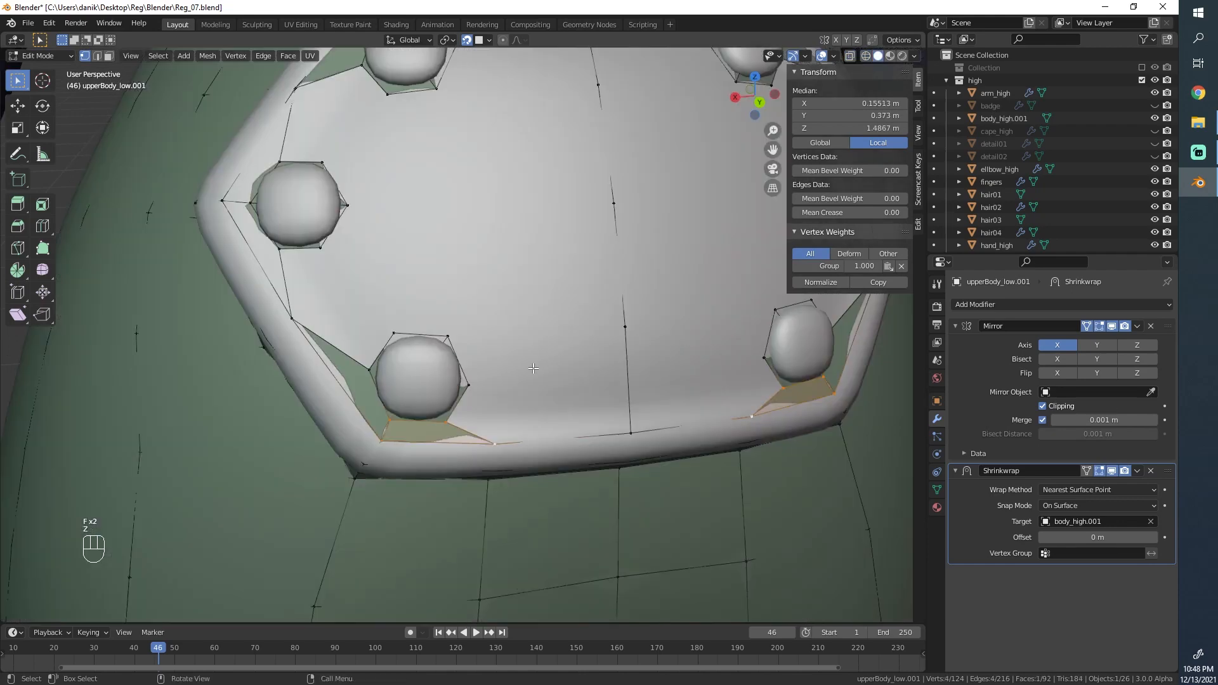
middle_drag(533, 357, 412, 322)
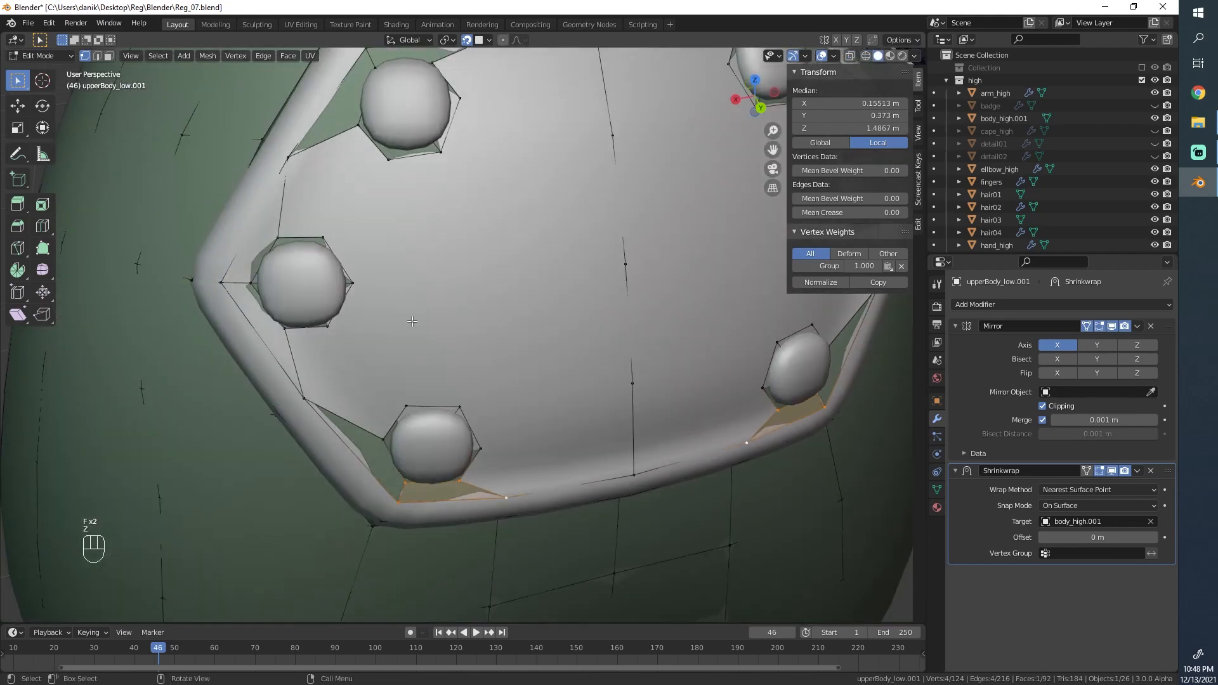
Step: Connect the inner corner of the left side rivet hexagon to the panel's centre-line vertex and subdivide that edge once
click(351, 283)
key(f)
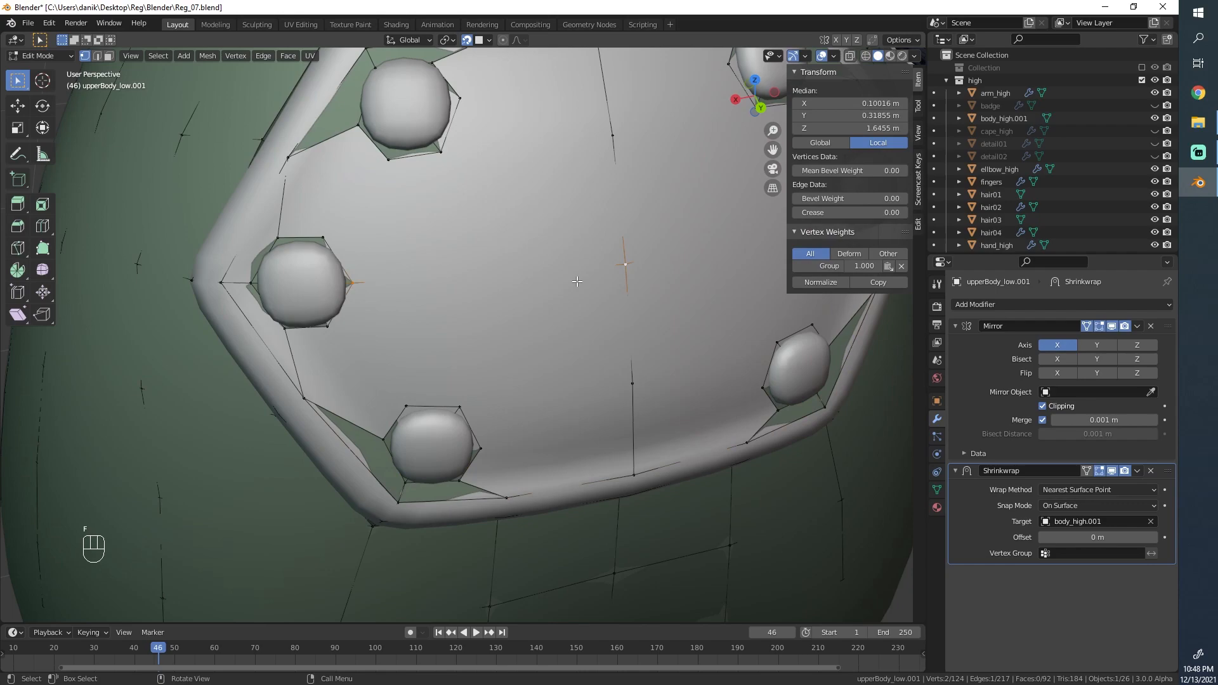
right_click(530, 271)
click(511, 290)
click(513, 281)
Step: Isolate the new midpoint vertex using wireframe shading, then move it over the panel surface in solid shading
key(z)
click(458, 279)
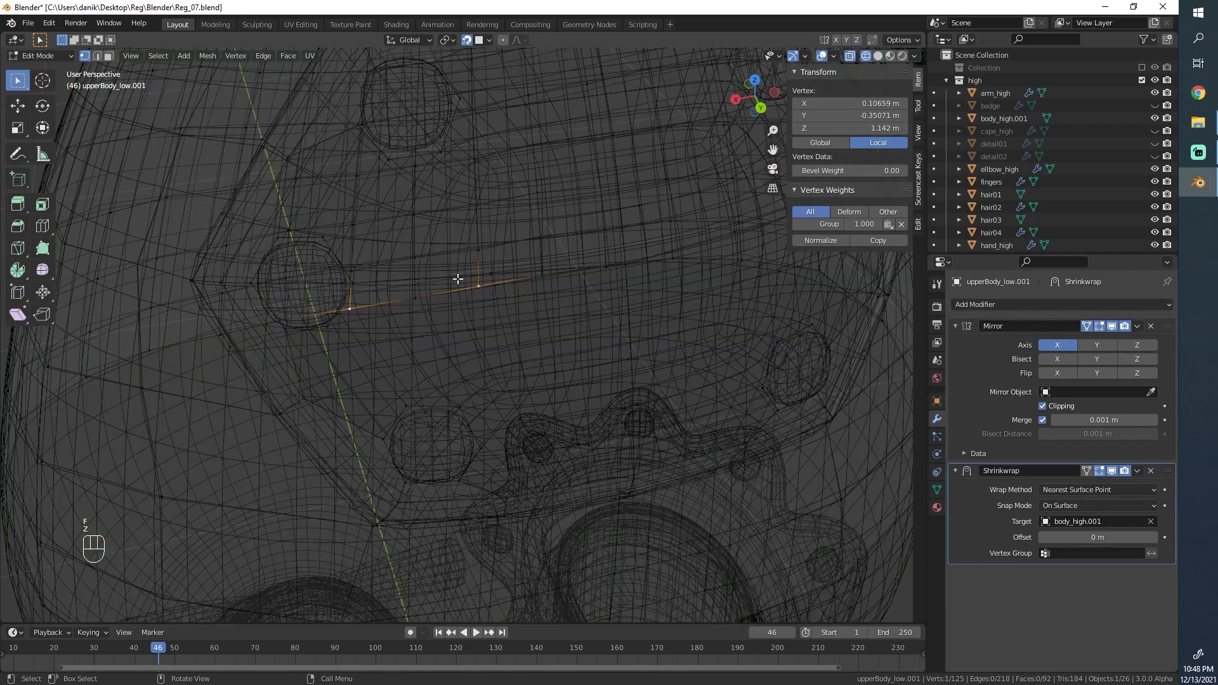
key(g)
right_click(502, 293)
click(419, 296)
middle_drag(461, 312, 464, 329)
click(497, 335)
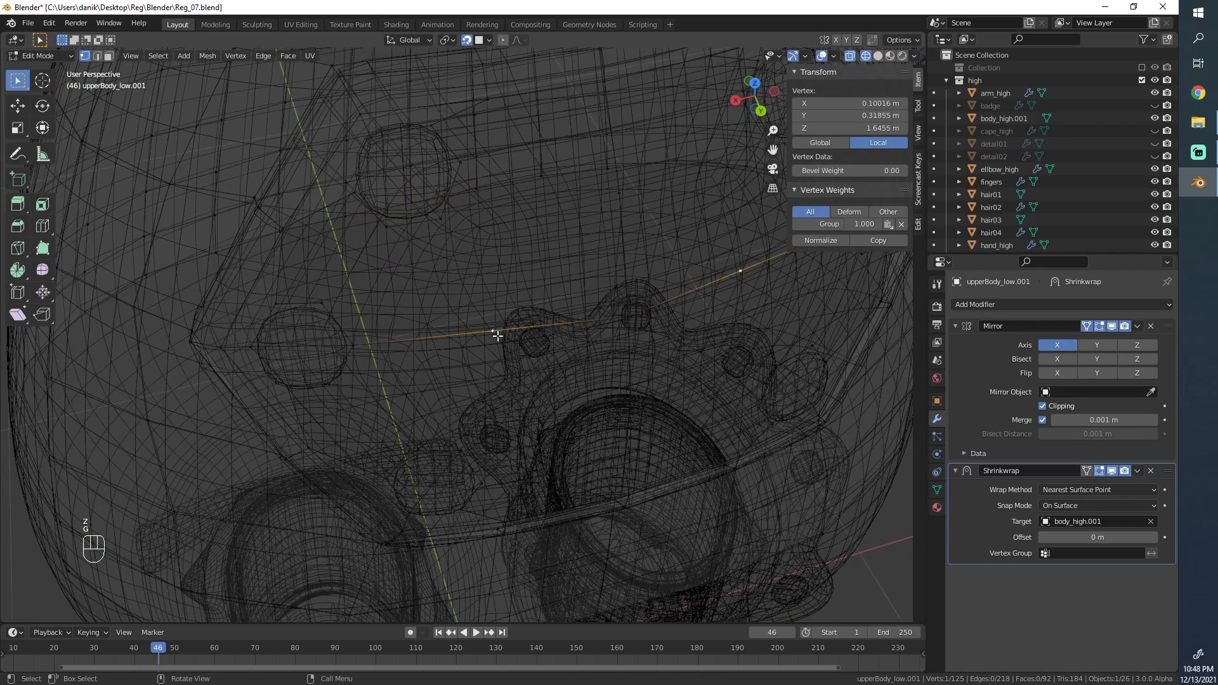
key(z)
click(560, 333)
middle_drag(563, 332, 568, 316)
key(g)
click(561, 320)
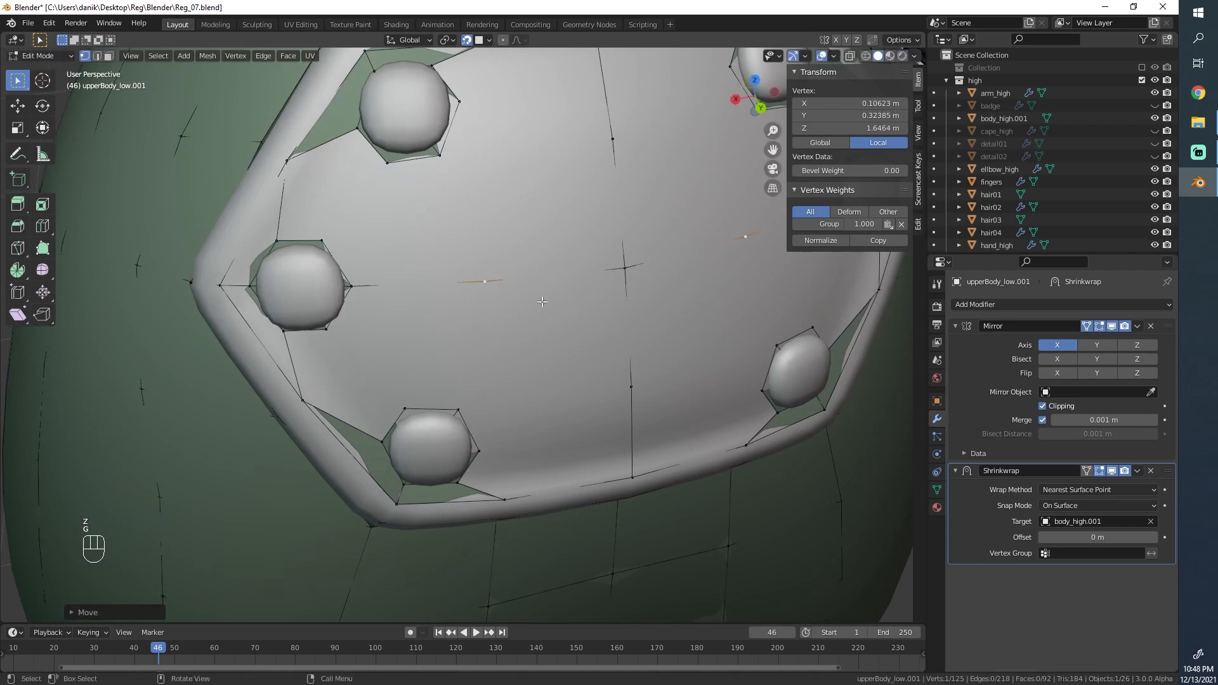
Step: Reposition the midpoint vertex farther toward the side rivet, in line with the upper and lower rivets
scroll(542, 302, down, 4)
key(g)
click(477, 291)
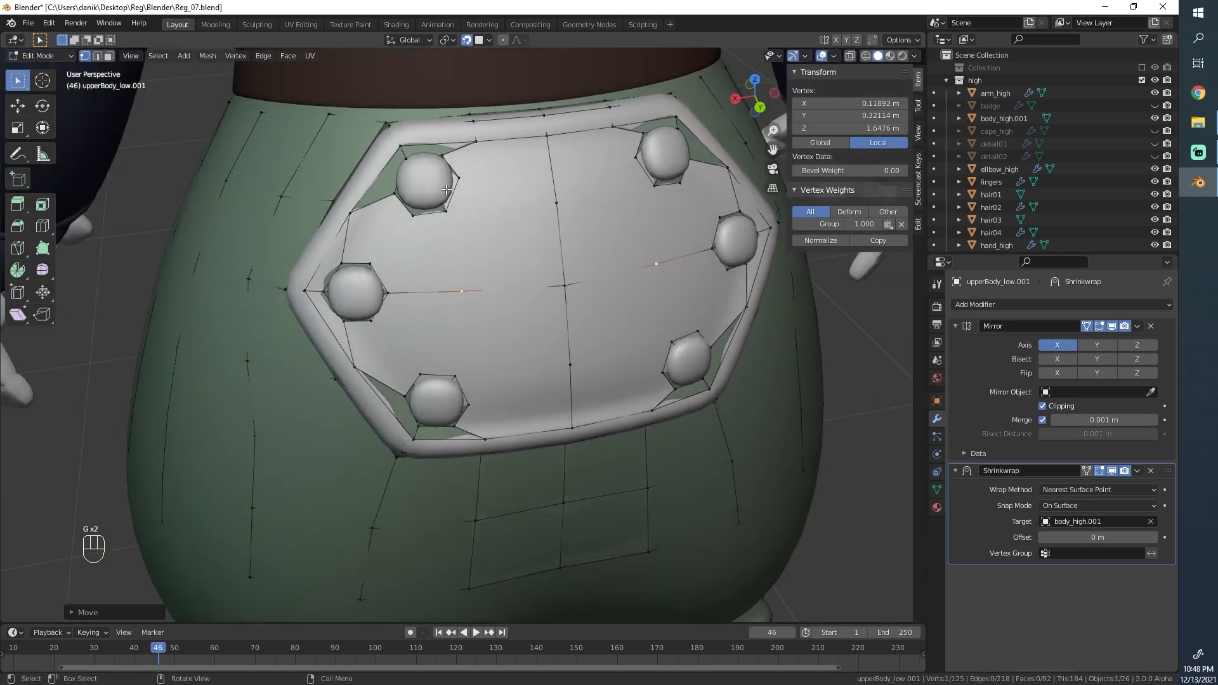
key(g)
click(465, 257)
key(g)
click(440, 223)
Step: Connect the midpoint vertex with edges to the hexagons of the upper-left and lower-left rivets
shift+click(444, 212)
key(f)
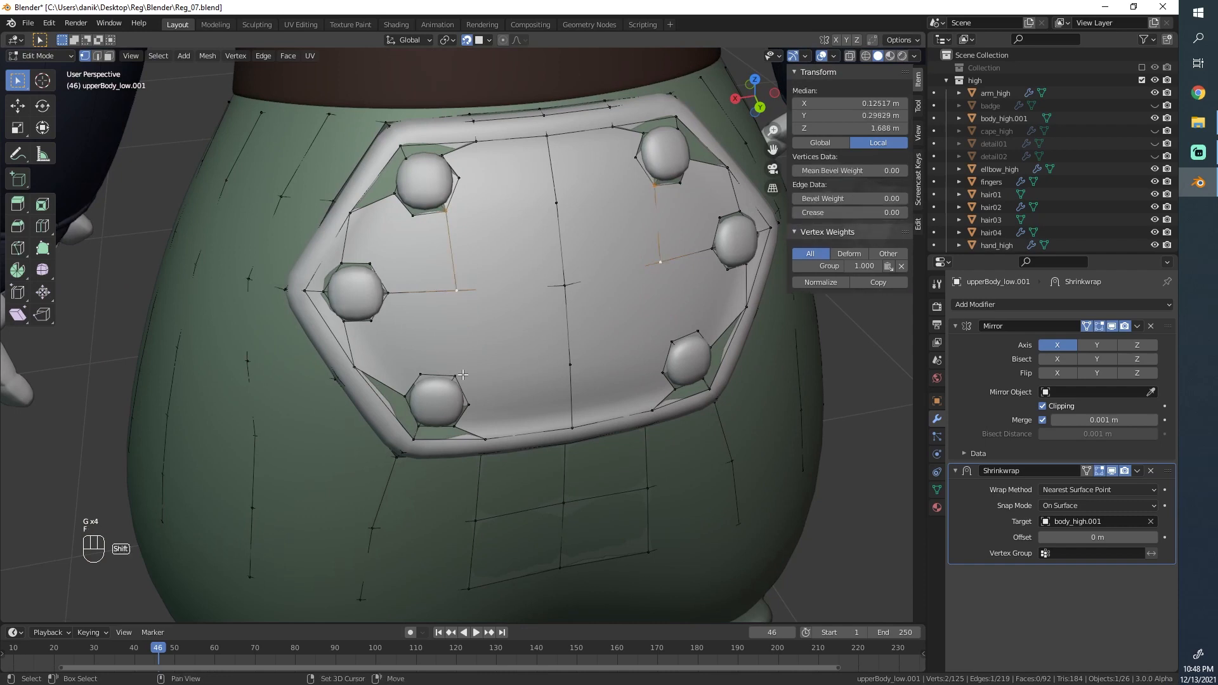
key(f)
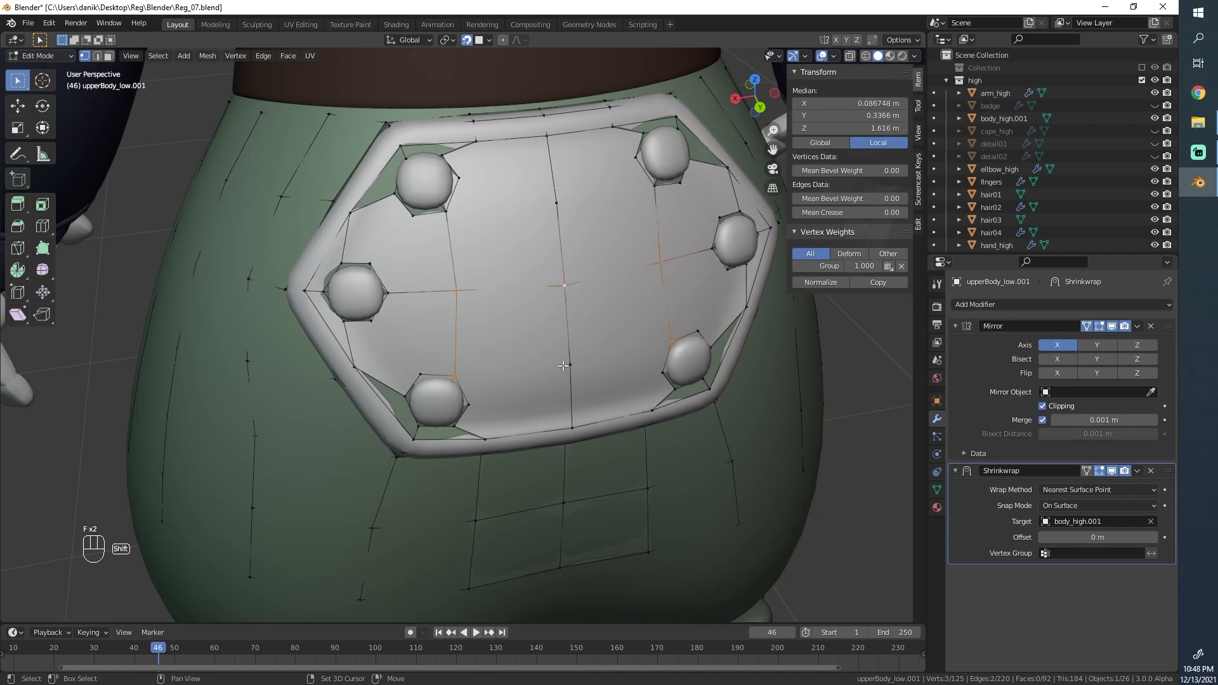
Step: Fill the quads between the new vertical edges and the panel's centre line, then show the whole mesh selected in wireframe
click(564, 286)
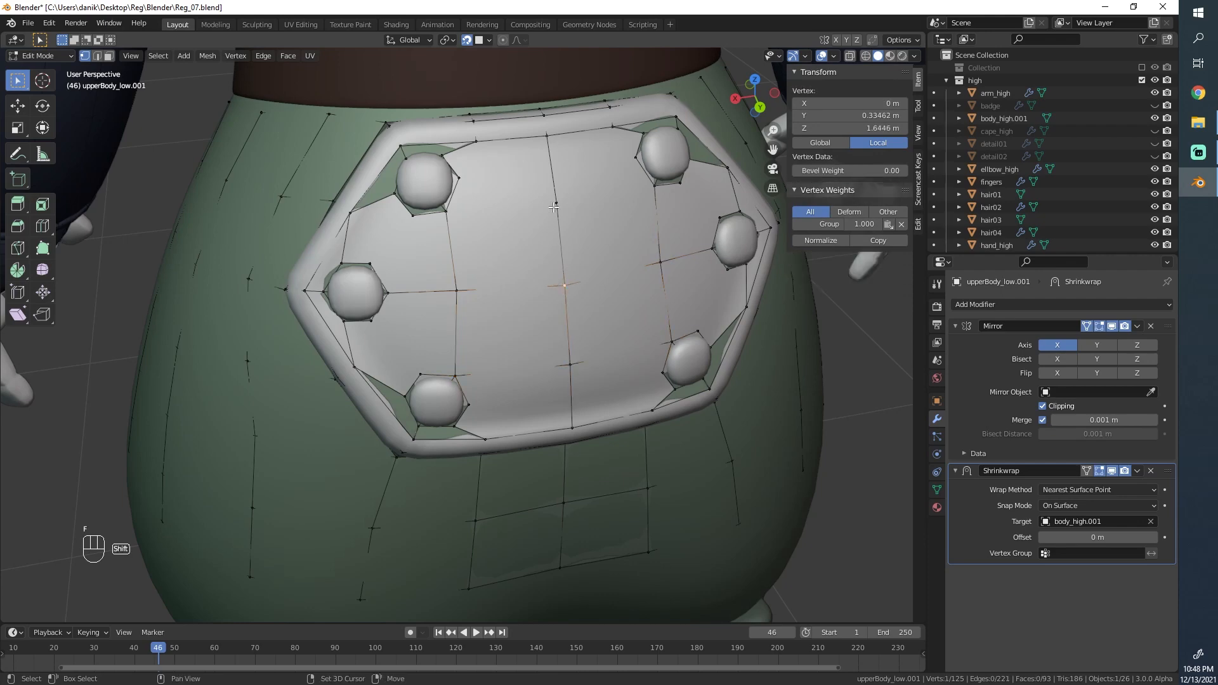
shift+click(555, 204)
key(f)
key(z)
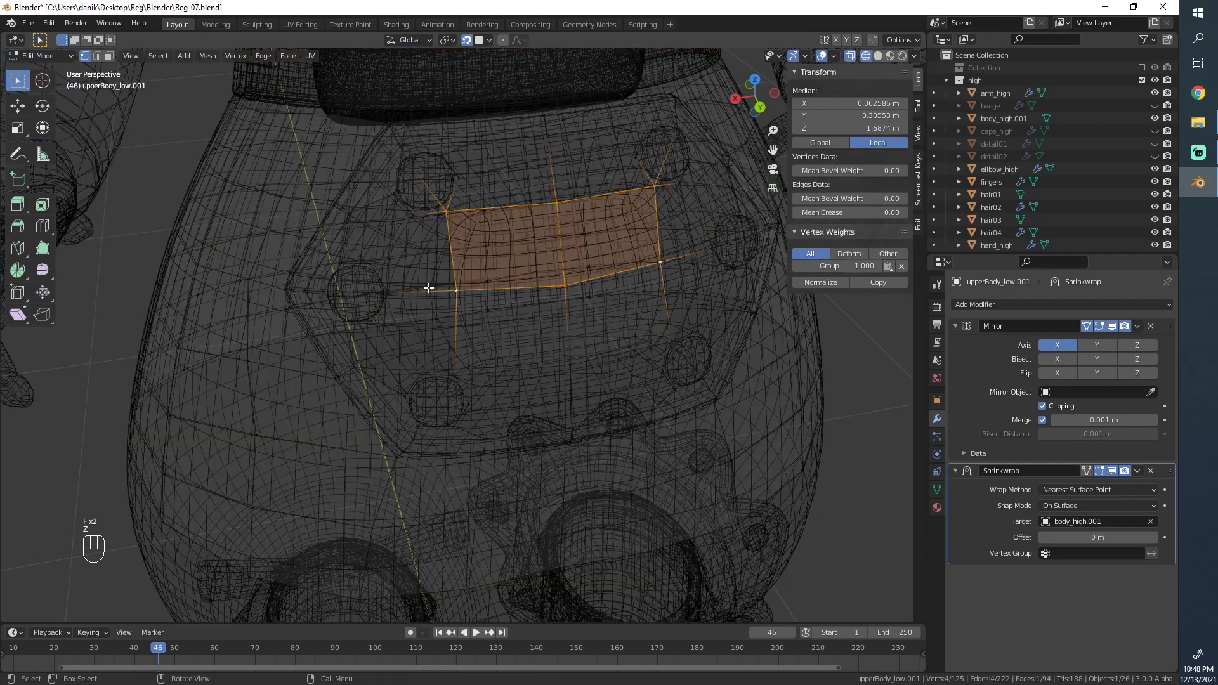
key(a)
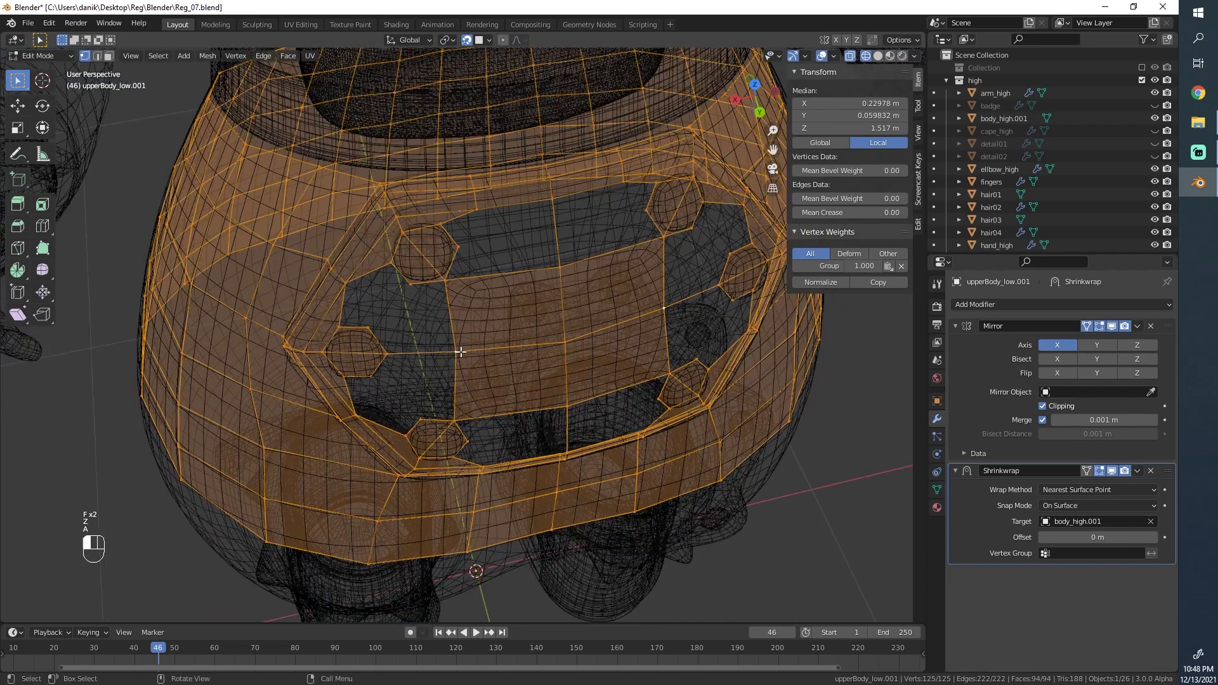
Step: Nudge the midpoint vertex between the upper-left and lower-left rivets, and select the whole mesh
click(461, 352)
key(g)
click(457, 354)
key(a)
Step: Extrude a new vertex from the midpoint vertex into the gap between the upper-left and side rivets
middle_drag(457, 353, 492, 334)
scroll(474, 337, up, 3)
click(489, 317)
key(e)
click(399, 282)
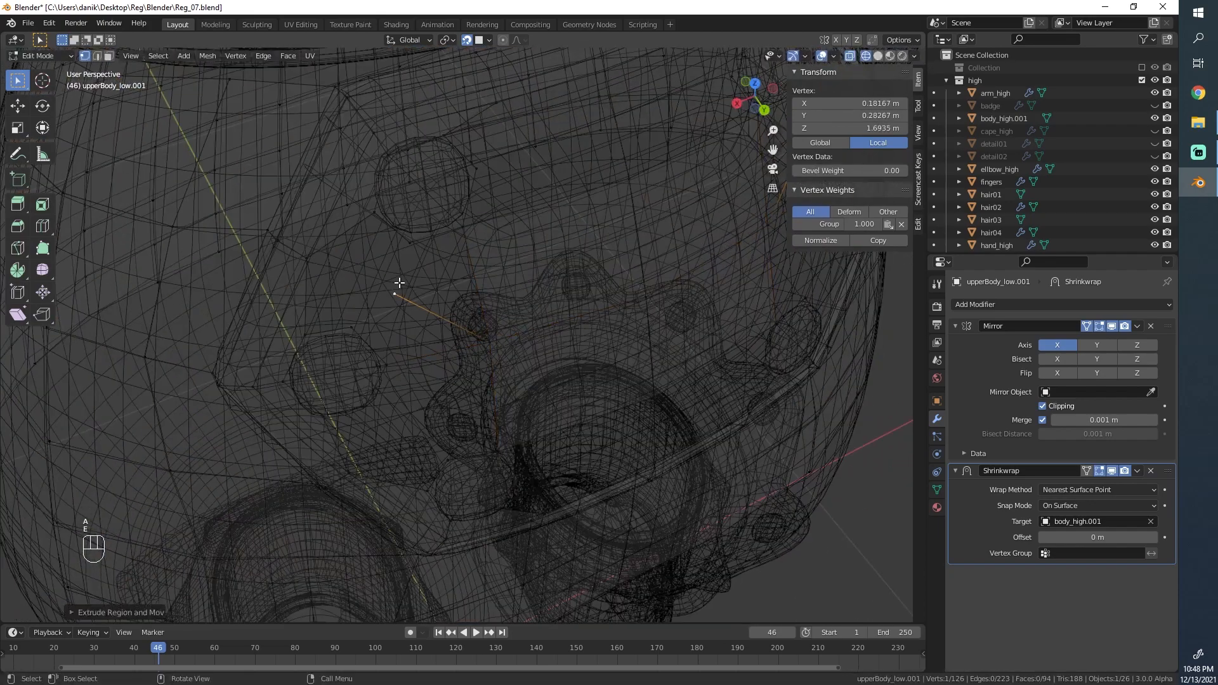
Step: Fill the two quads joining the new vertex and midpoint vertex to the upper-left and side rivets' hexagons
shift+click(468, 233)
shift+click(483, 335)
shift+click(414, 244)
key(f)
click(483, 337)
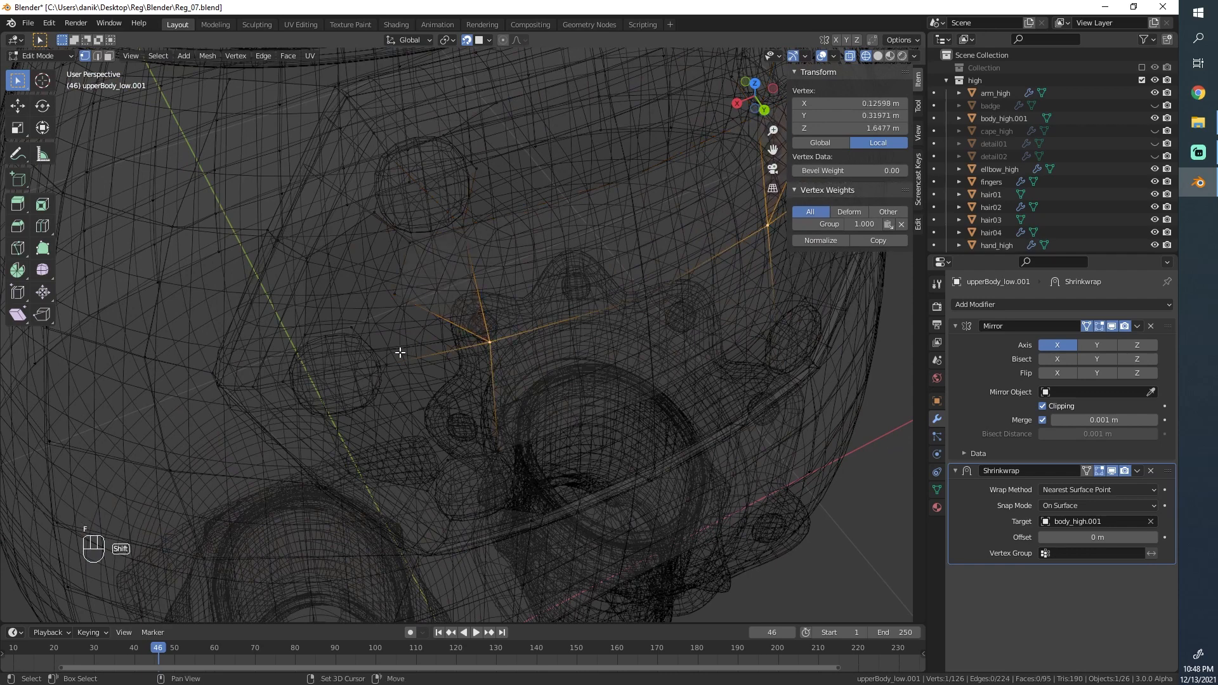
shift+click(388, 362)
key(f)
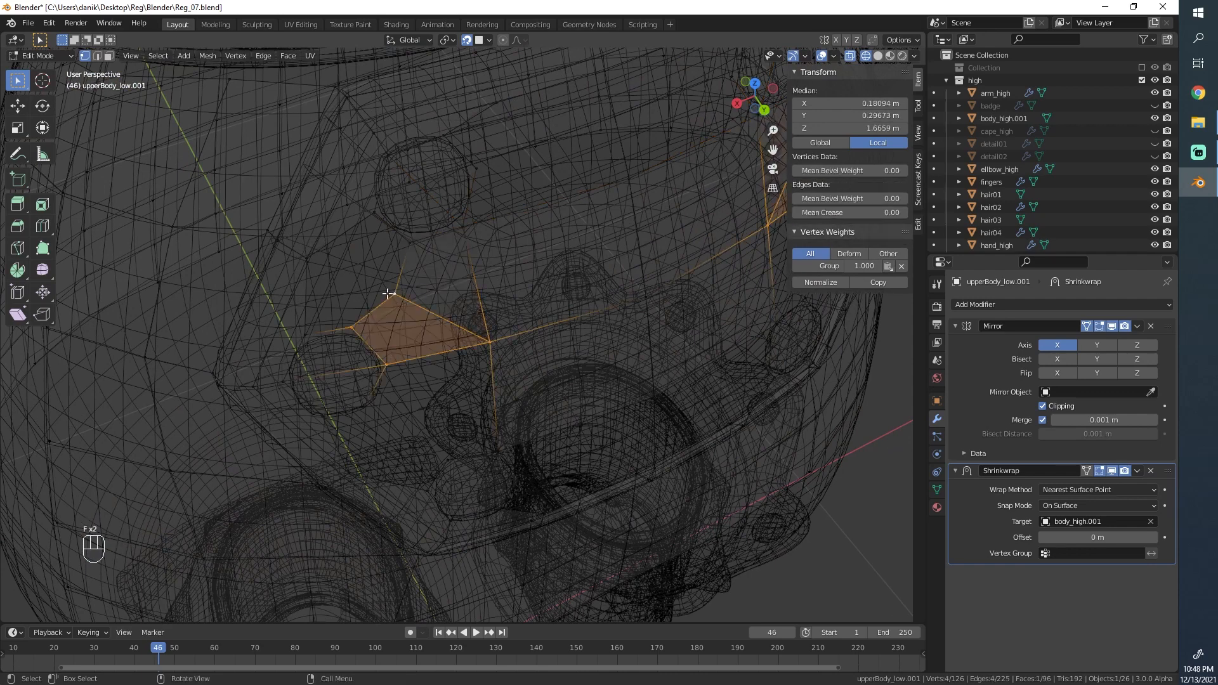
Step: Move the new vertex between the upper-left and side rivets outward, and select the adjacent panel border vertex
click(389, 294)
key(g)
click(364, 283)
click(311, 261)
key(g)
key(z)
right_click(325, 269)
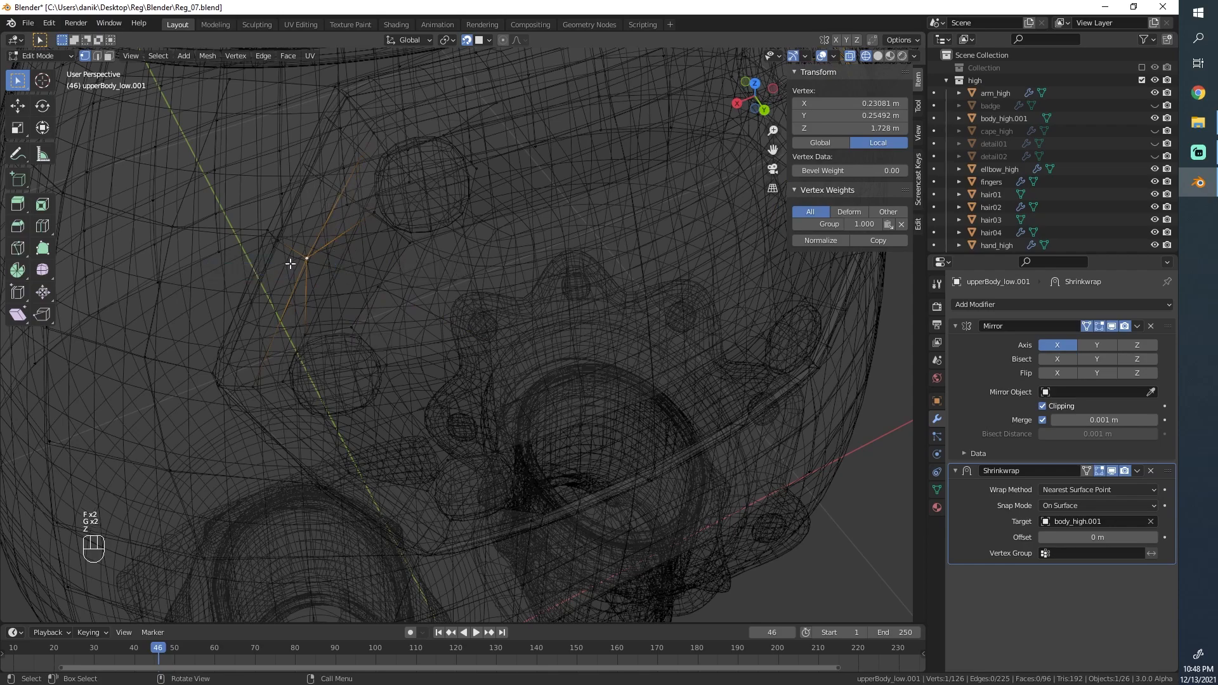
Step: Fill the two quads joining the border vertex to the upper-left and side hexagons, and show the selected mesh in wireframe
key(z)
key(f)
key(f)
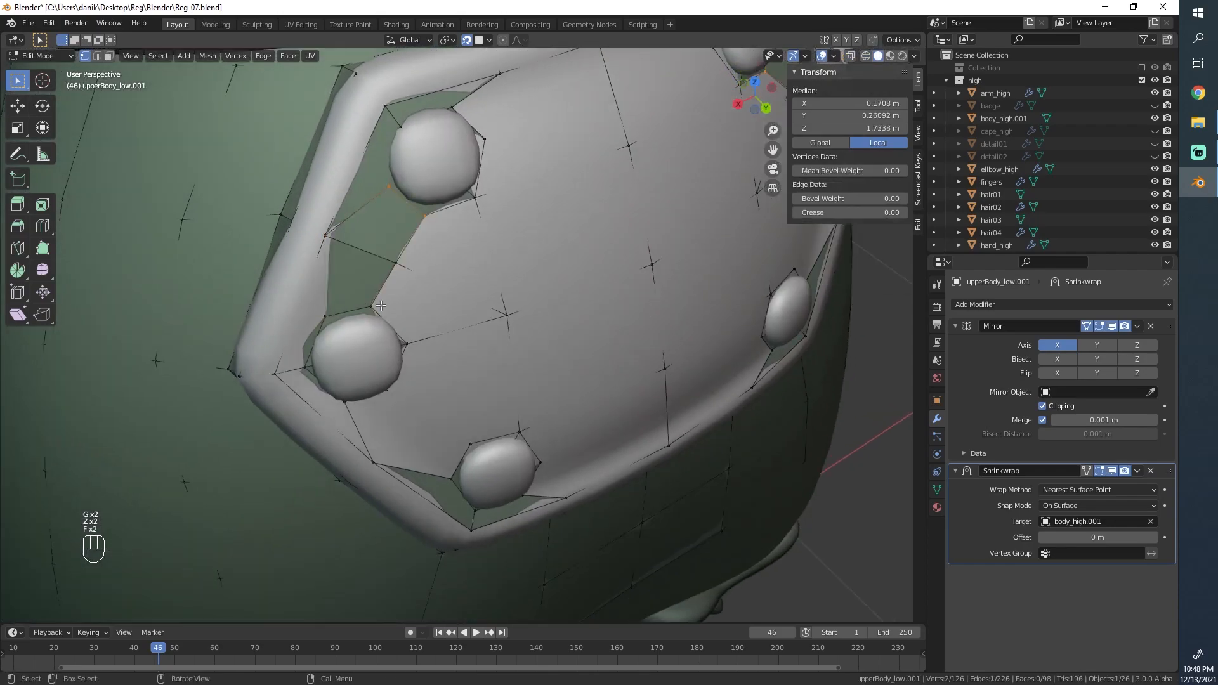
scroll(381, 305, down, 3)
key(z)
key(a)
middle_drag(432, 285, 429, 268)
scroll(470, 330, up, 3)
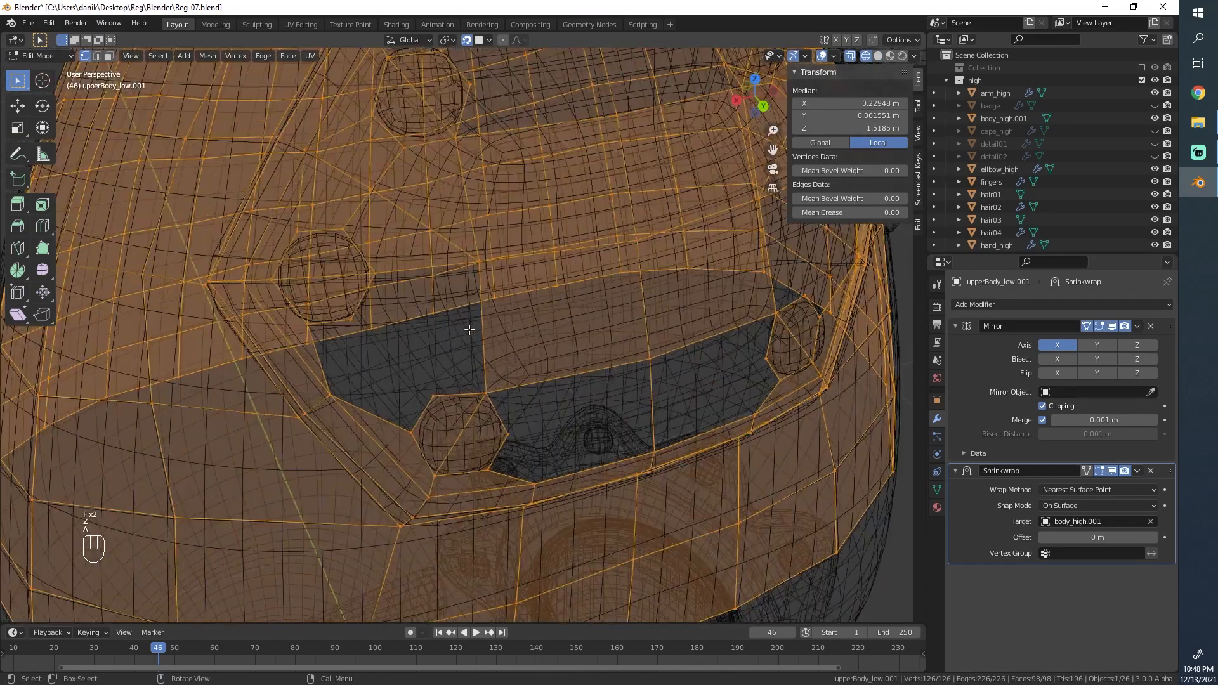
Step: Extrude another vertex from the midpoint vertex into the gap between the side and lower-left rivets
middle_drag(470, 330, 459, 353)
click(460, 349)
key(e)
click(387, 415)
key(z)
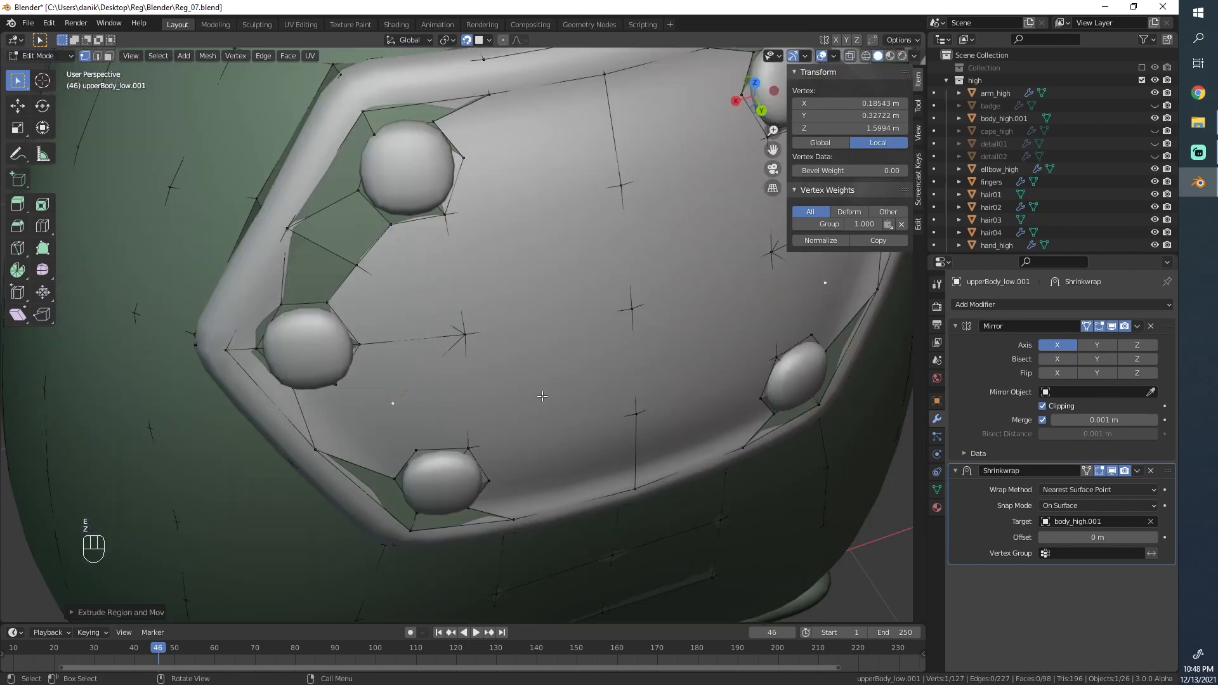
Step: Fill the two quads linking this vertex and the midpoint vertex to the lower-left and side rivets' hexagons
middle_drag(543, 394, 536, 365)
click(484, 399)
shift+click(430, 401)
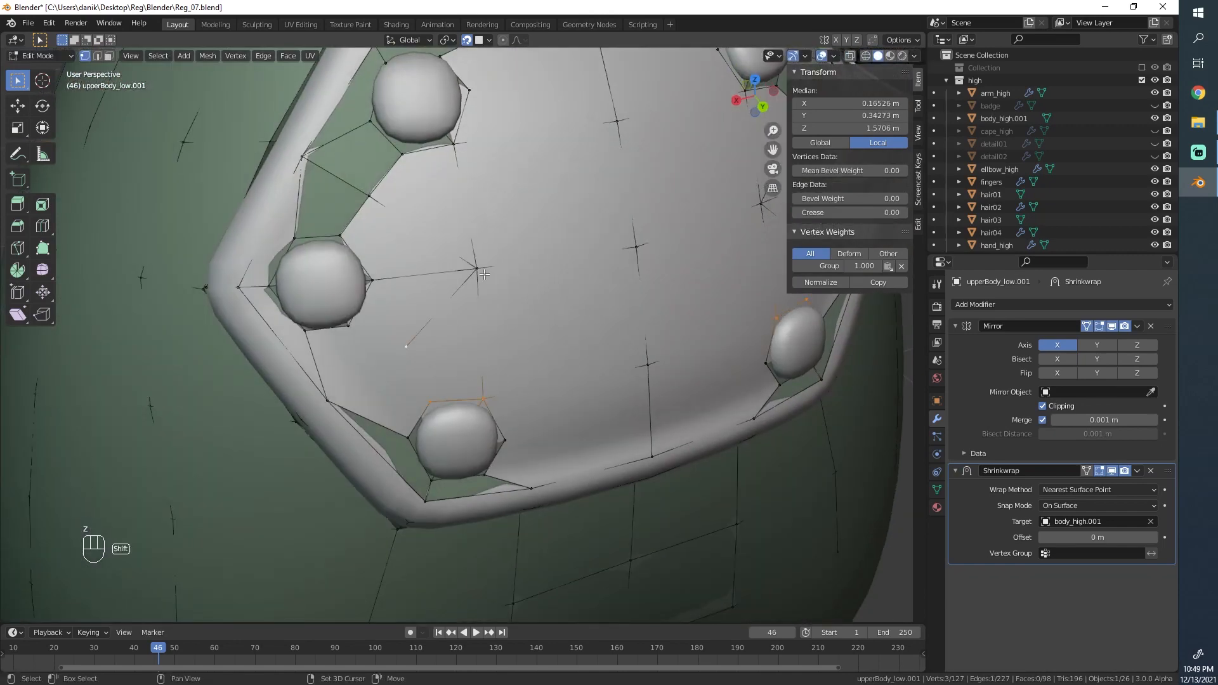
key(f)
key(f)
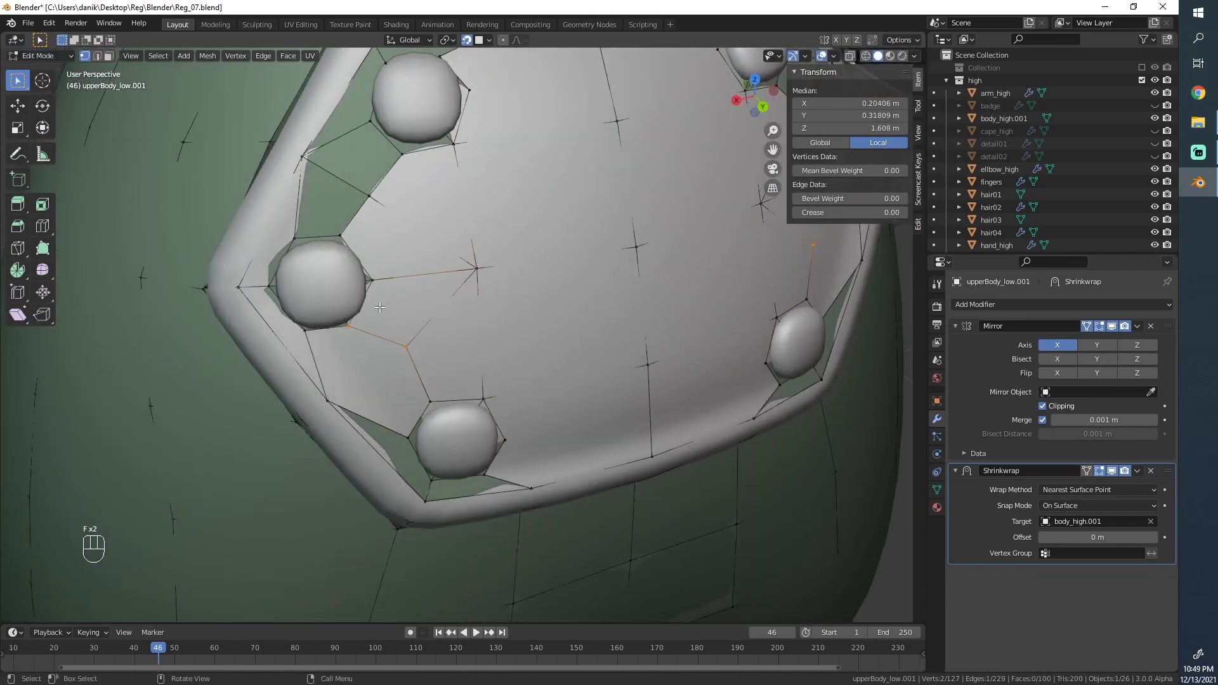
Step: Fill the two quads from the panel border to the side and lower-left rivets' hexagons
click(355, 334)
key(g)
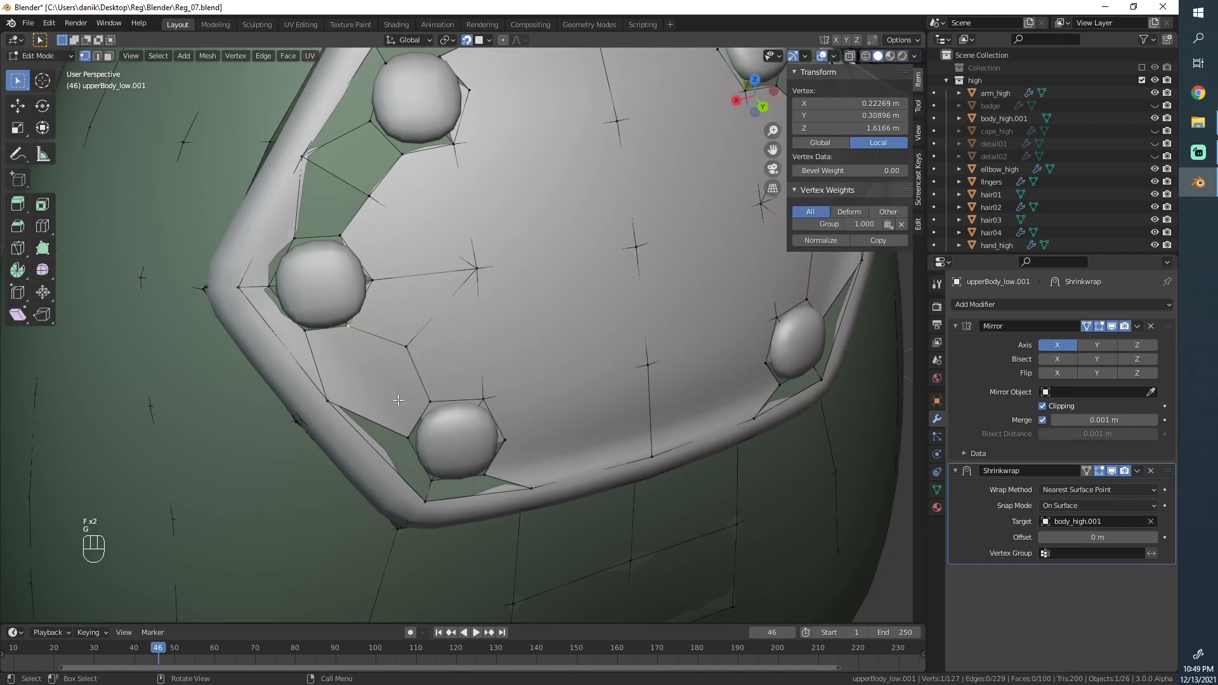
click(426, 400)
shift+click(410, 431)
key(f)
key(f)
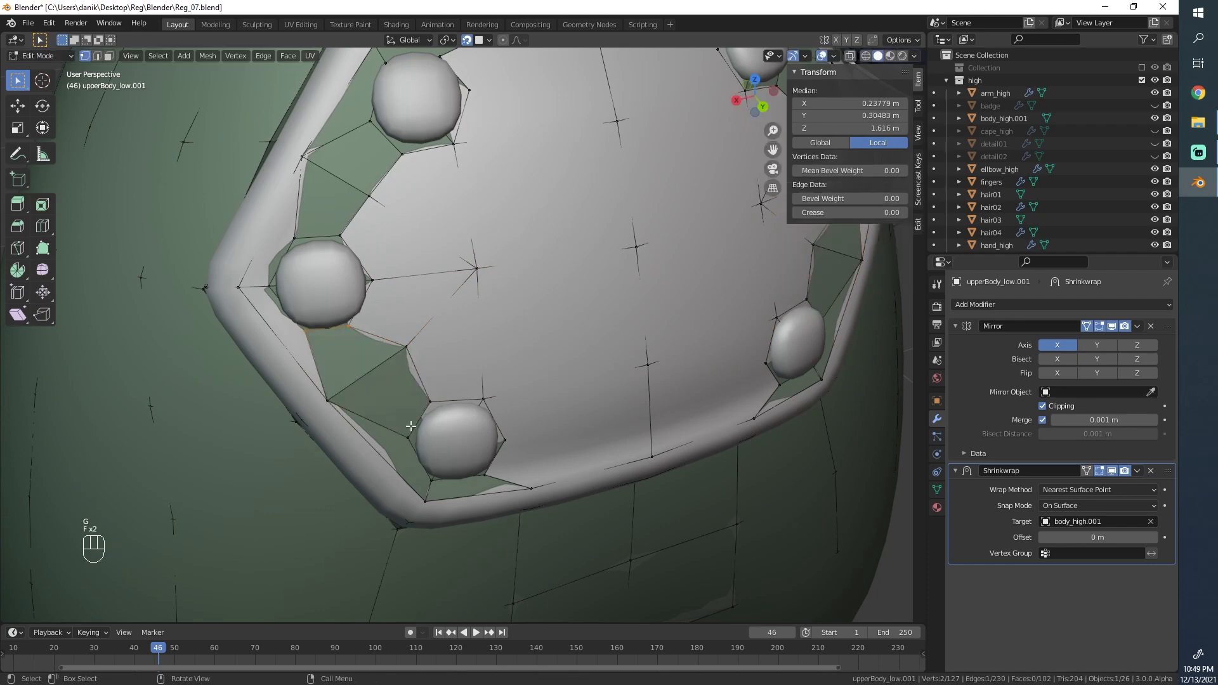
Step: Examine the whole selected mesh in wireframe for the gap left along the panel's lower edge
click(332, 399)
key(z)
click(296, 390)
key(a)
scroll(384, 385, down, 5)
middle_drag(396, 374, 409, 364)
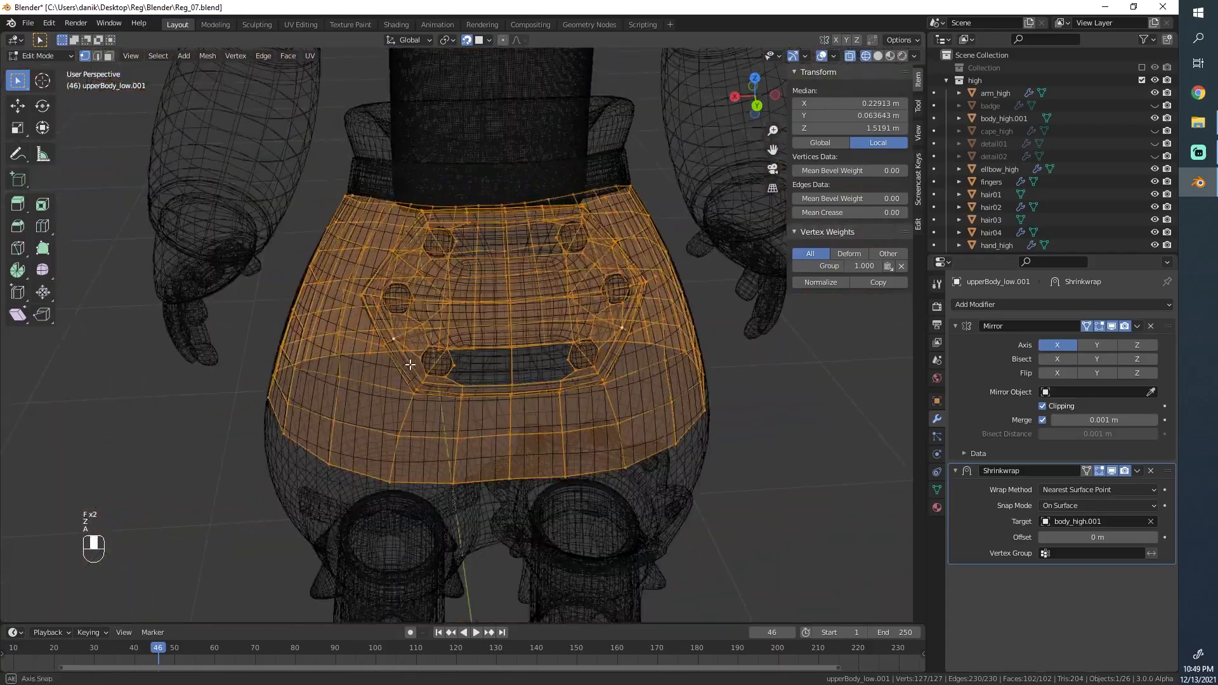
scroll(410, 364, up, 6)
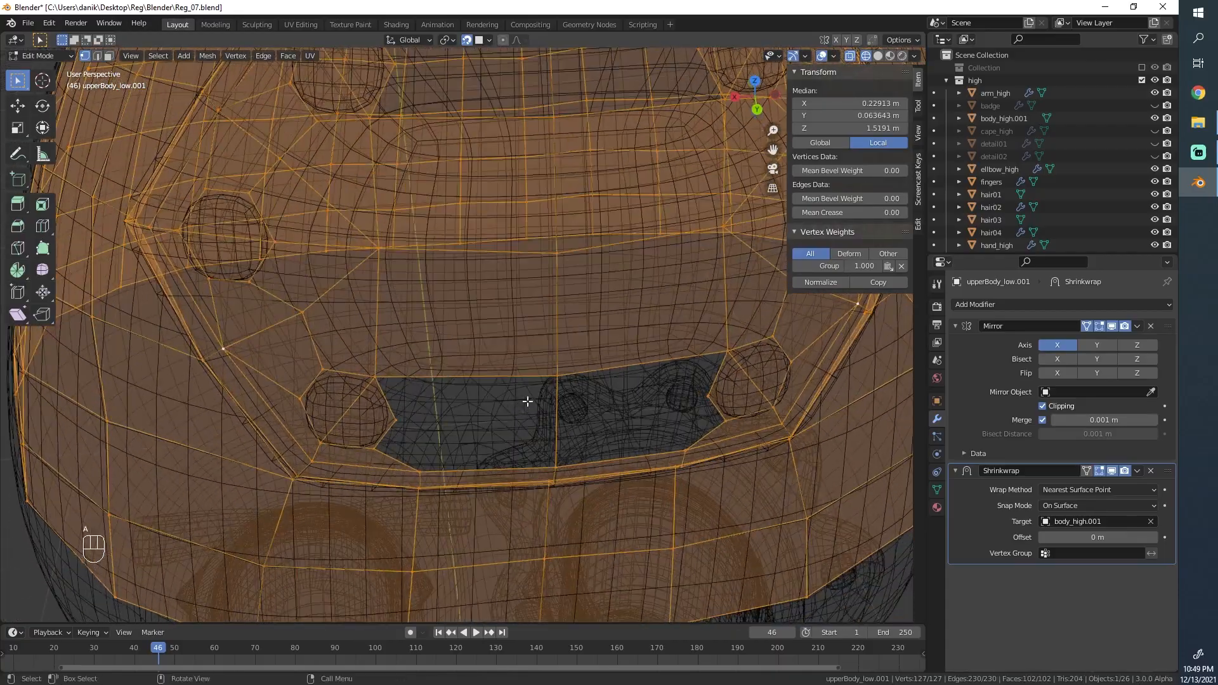
scroll(527, 401, down, 5)
middle_drag(527, 401, 507, 359)
scroll(474, 437, up, 2)
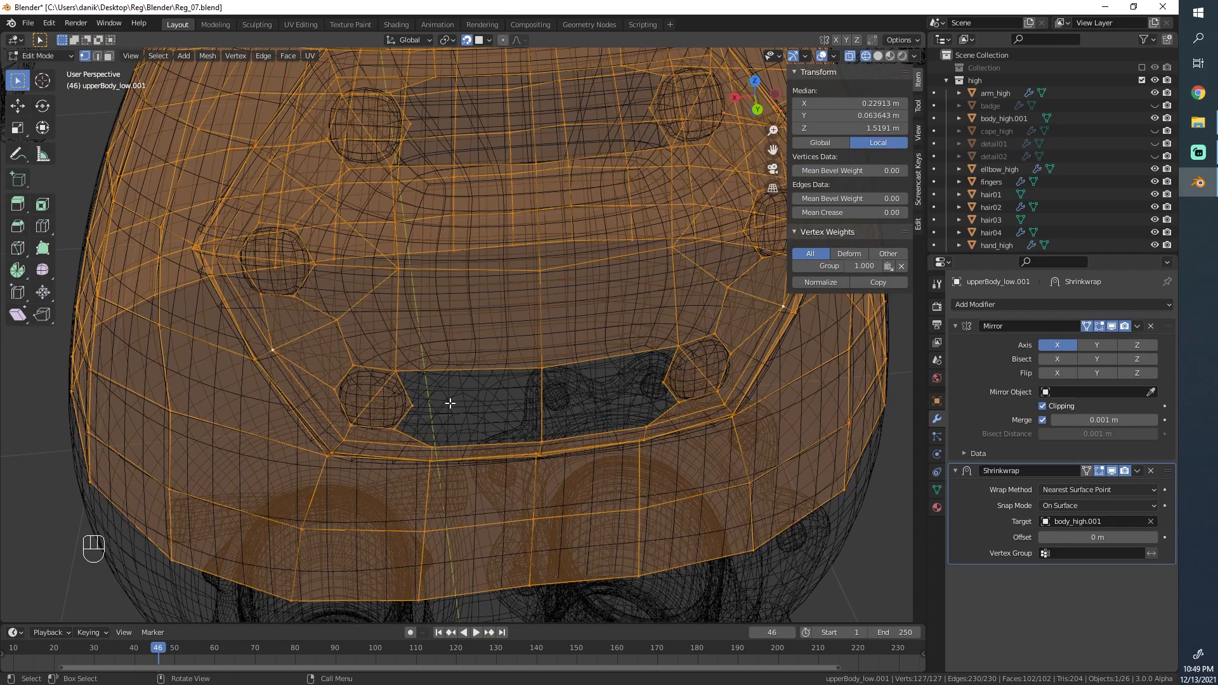
scroll(451, 407, down, 1)
scroll(463, 418, up, 2)
middle_drag(564, 431, 476, 372)
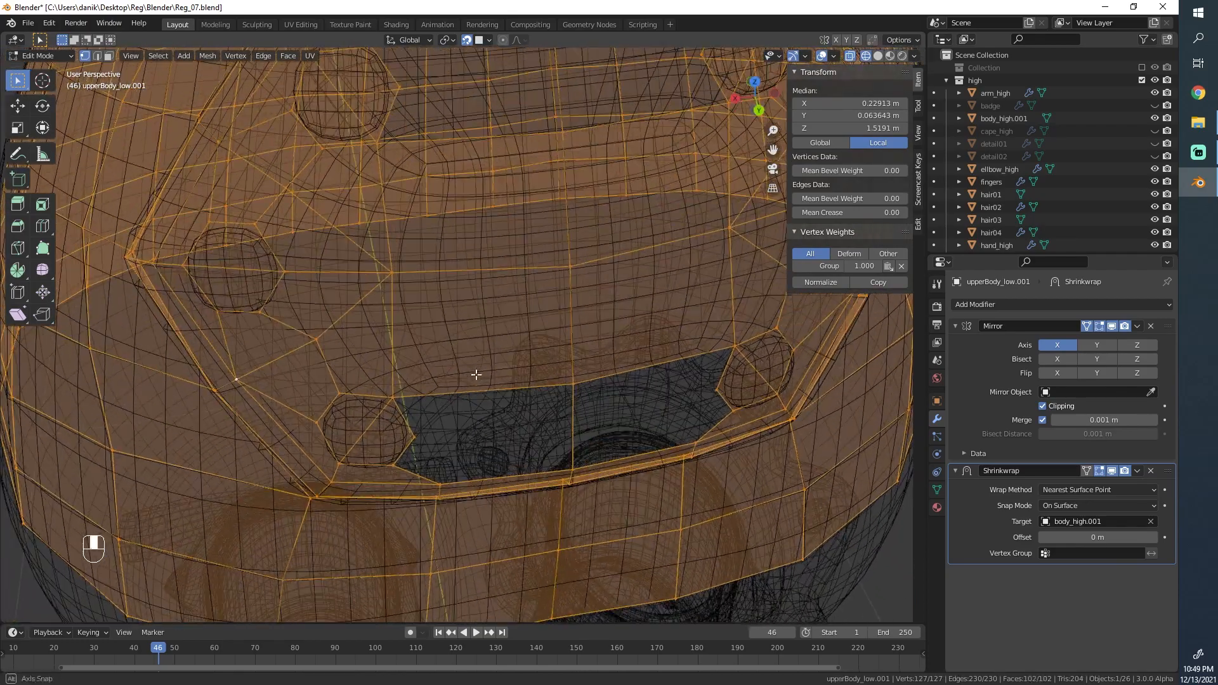
Step: Try extruding the lower-left hexagon's inner vertex to the panel's centre line, and restore the selection tool
click(413, 436)
key(w)
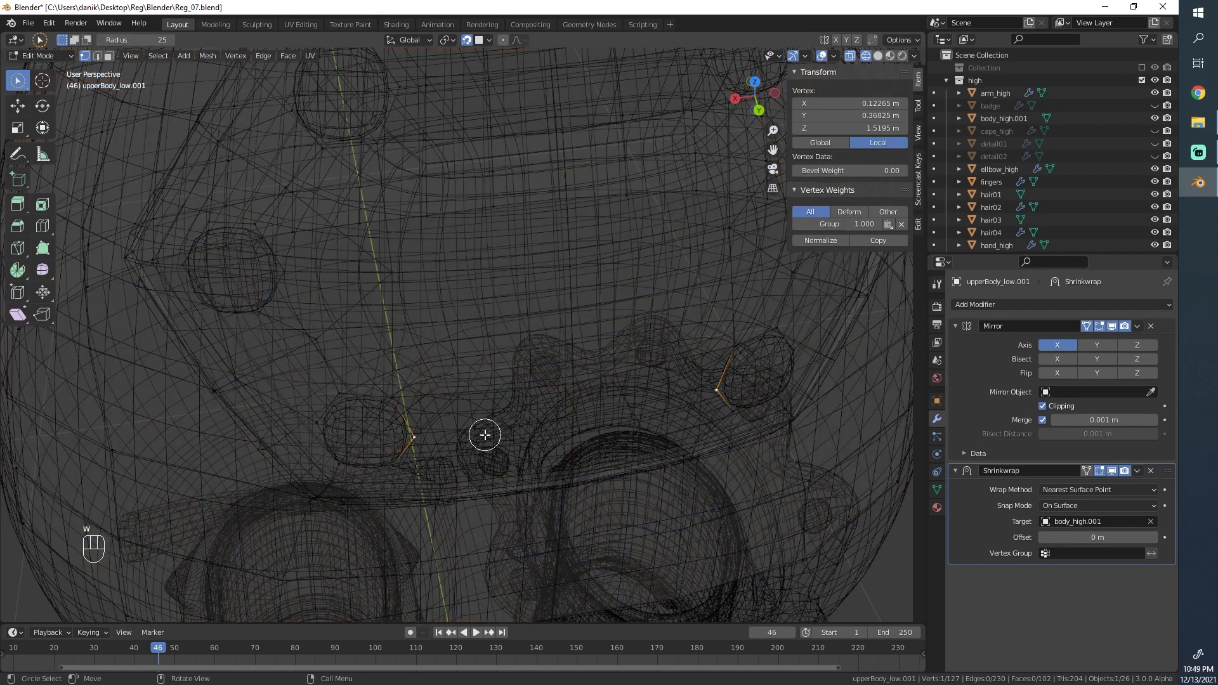
right_click(485, 433)
click(485, 434)
click(615, 413)
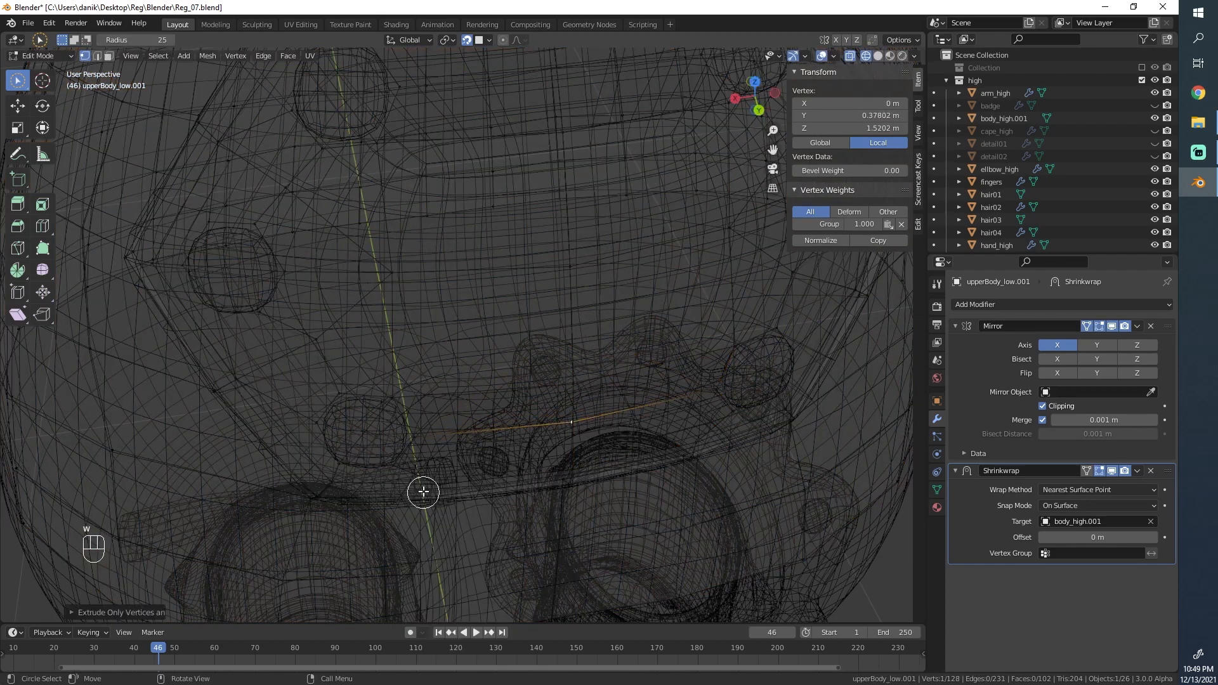
key(q)
scroll(410, 387, down, 2)
key(q)
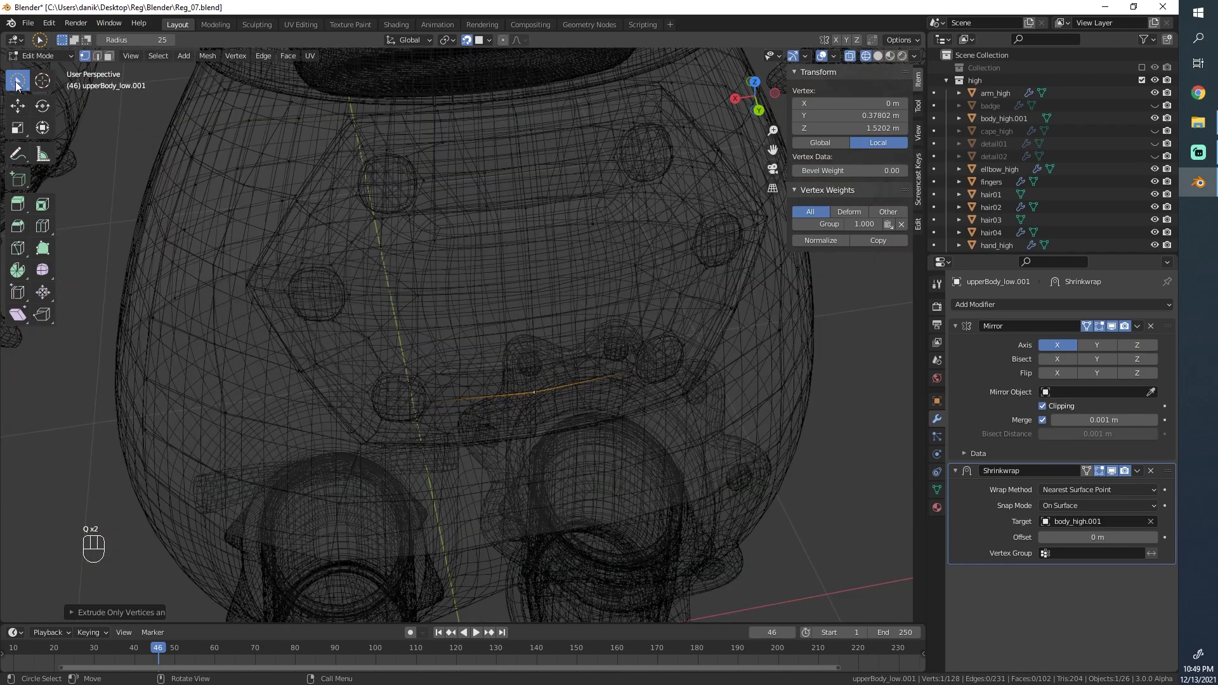
drag(17, 85, 104, 90)
scroll(450, 304, up, 3)
key(z)
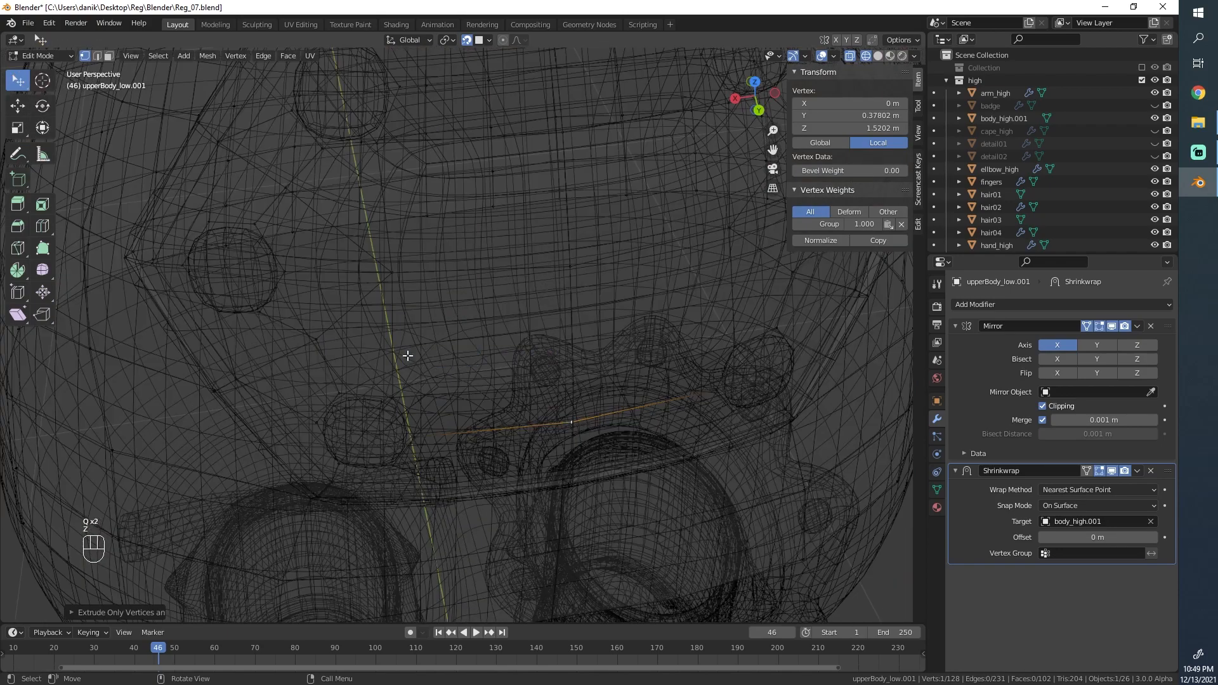
Step: Check the mesh in wireframe and solid shading, and undo the vertex extruded to the centre line
key(a)
scroll(558, 313, down, 3)
scroll(490, 348, up, 5)
key(z)
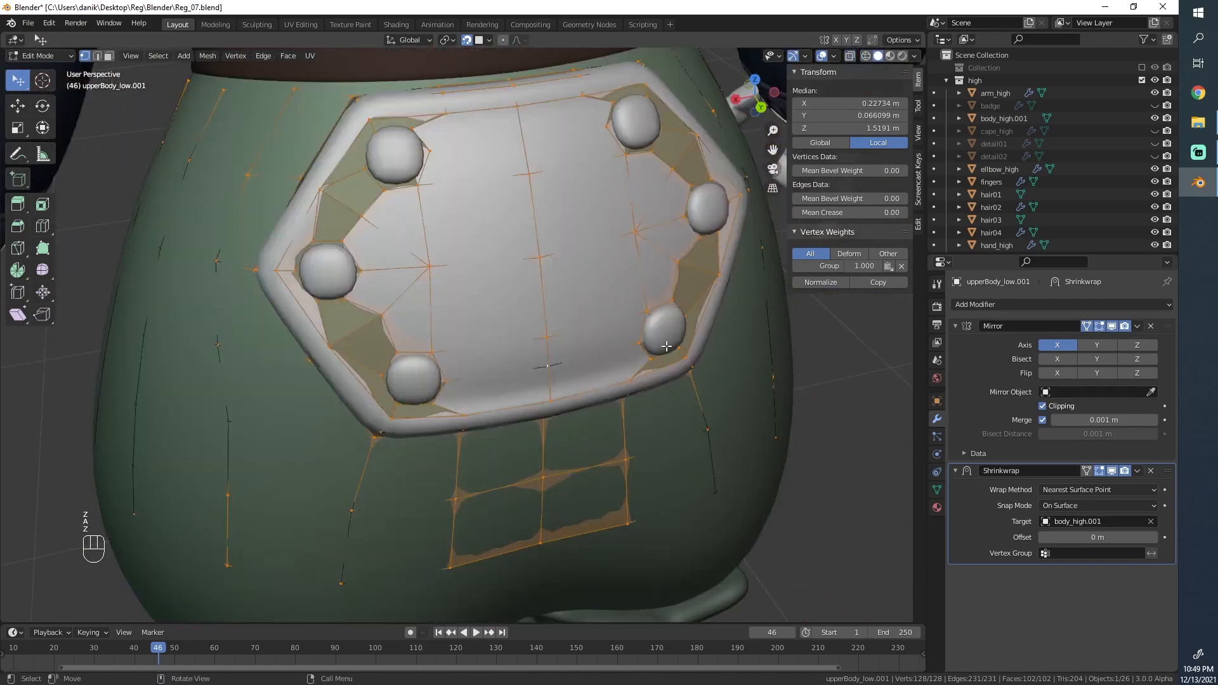
scroll(666, 346, up, 3)
key(ctrl+z)
key(ctrl+z)
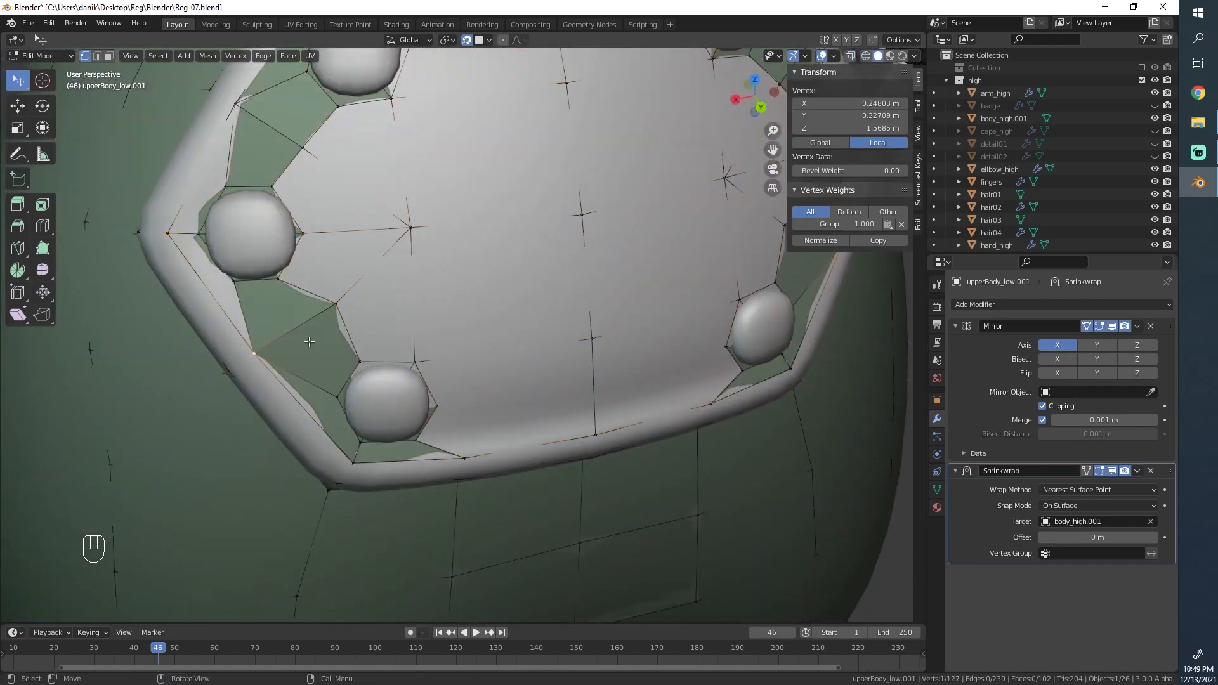
Step: Rip the border vertex between the side and lower-left rivets, placing the ripped vertex farther inside the panel
key(v)
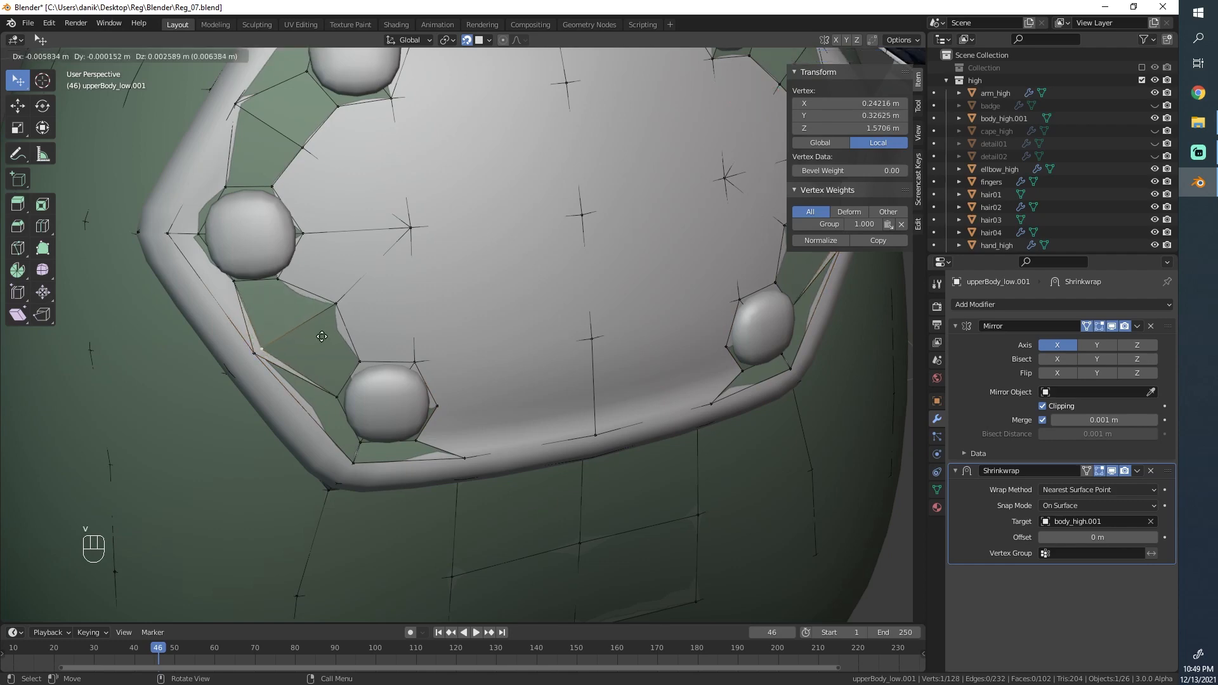
click(338, 327)
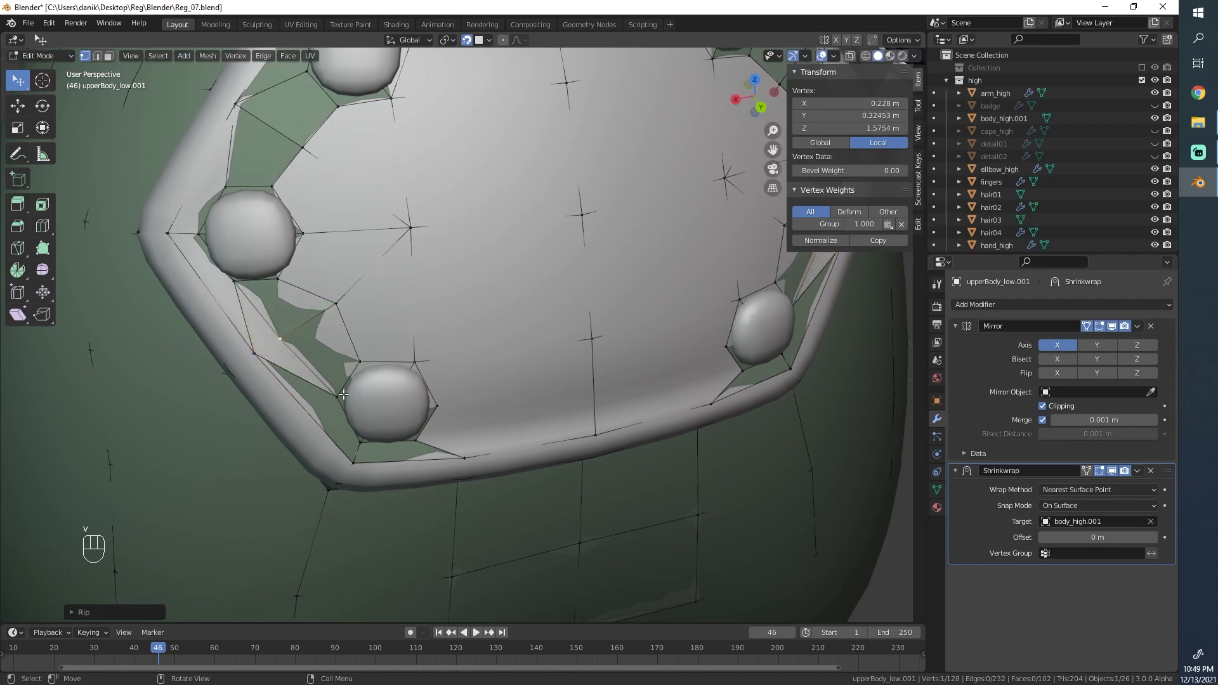
middle_drag(288, 342, 273, 328)
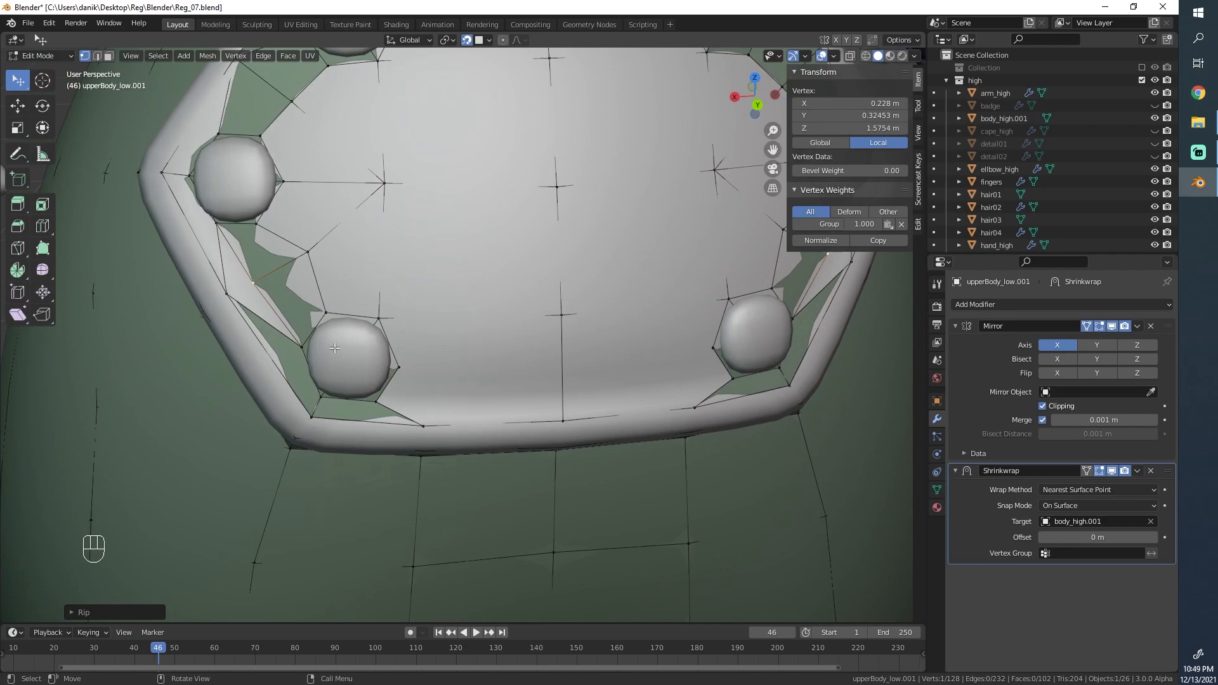
scroll(335, 348, down, 4)
scroll(462, 381, up, 2)
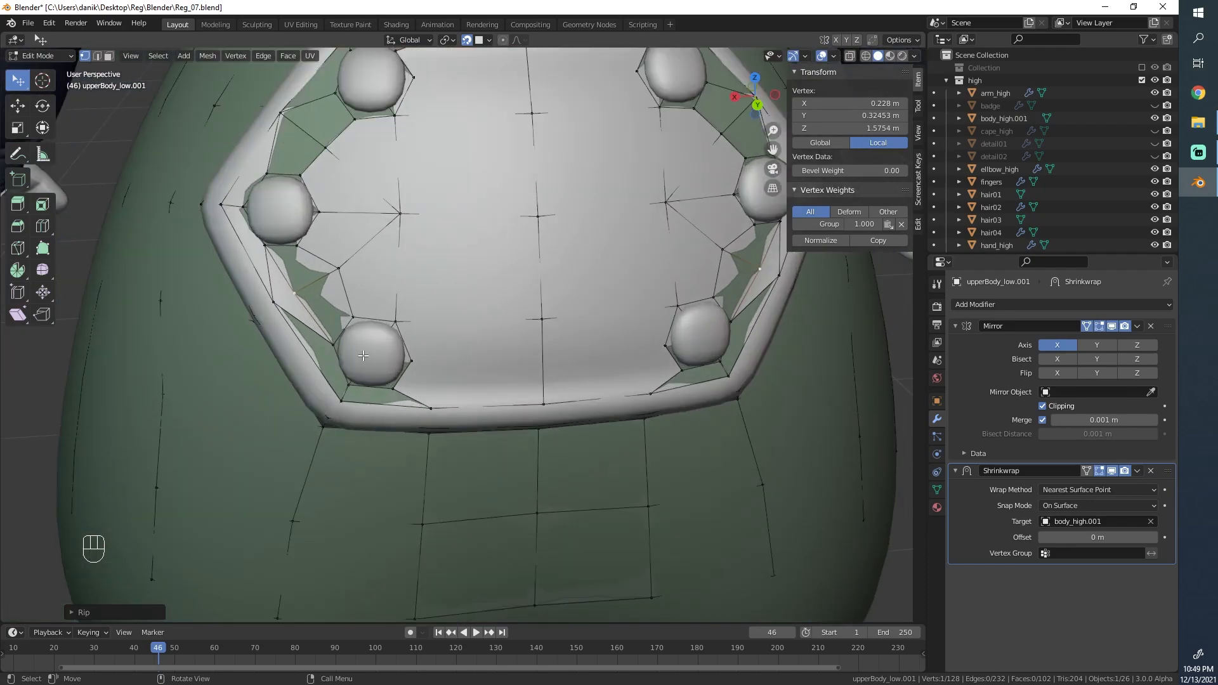
Step: Check the mesh in wireframe, and move the bottom border vertex near the lower-left rivet closer to its hexagon
key(a)
key(alt+z)
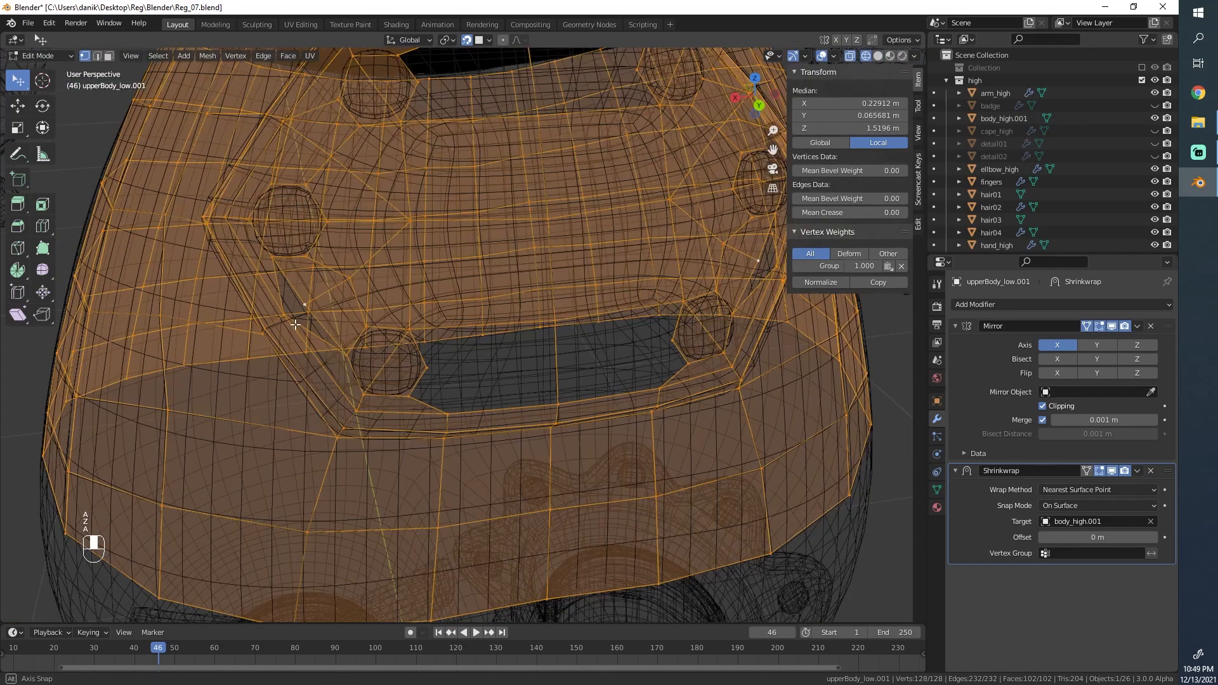
key(alt+z)
click(388, 378)
key(g)
key(g)
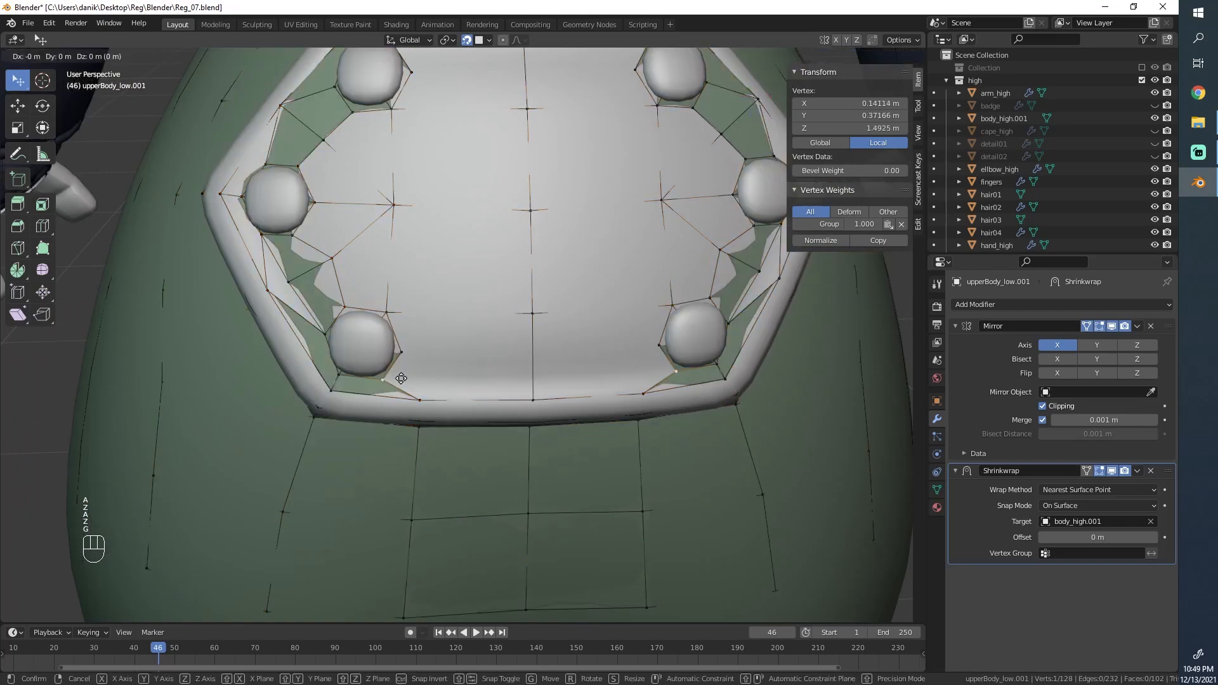
click(389, 392)
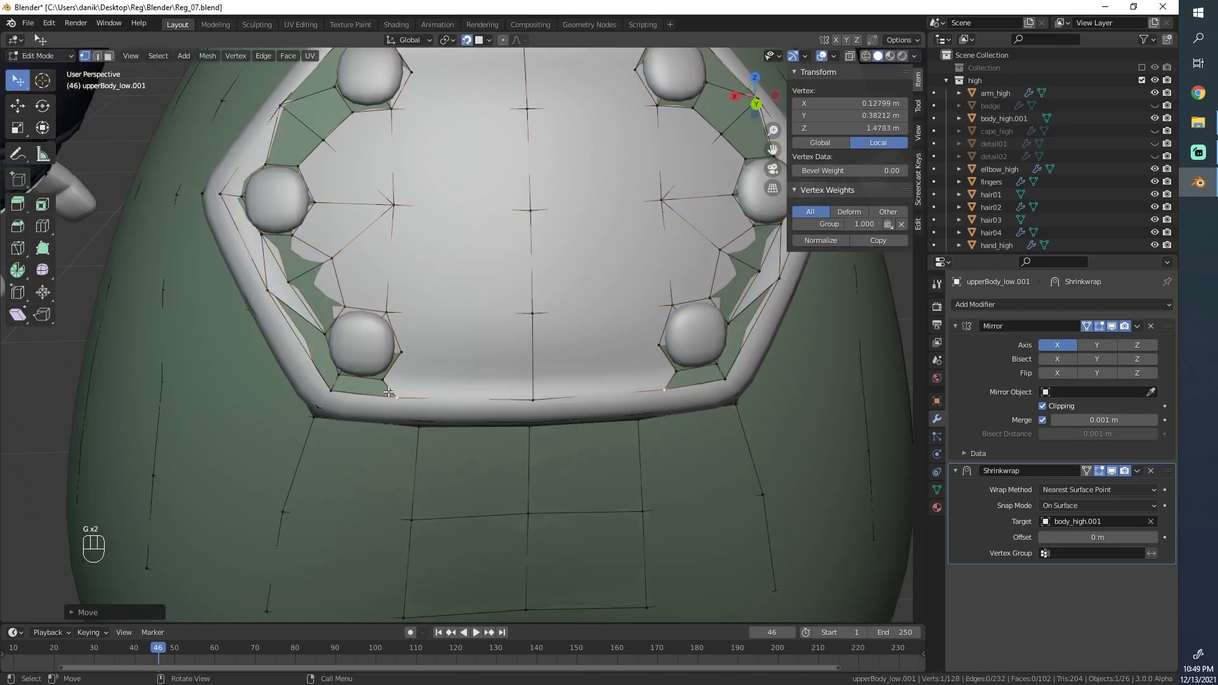
Step: Subdivide the lowest centre-line edge of the panel and move the new vertex down toward the bottom border
shift+click(532, 313)
right_click(542, 402)
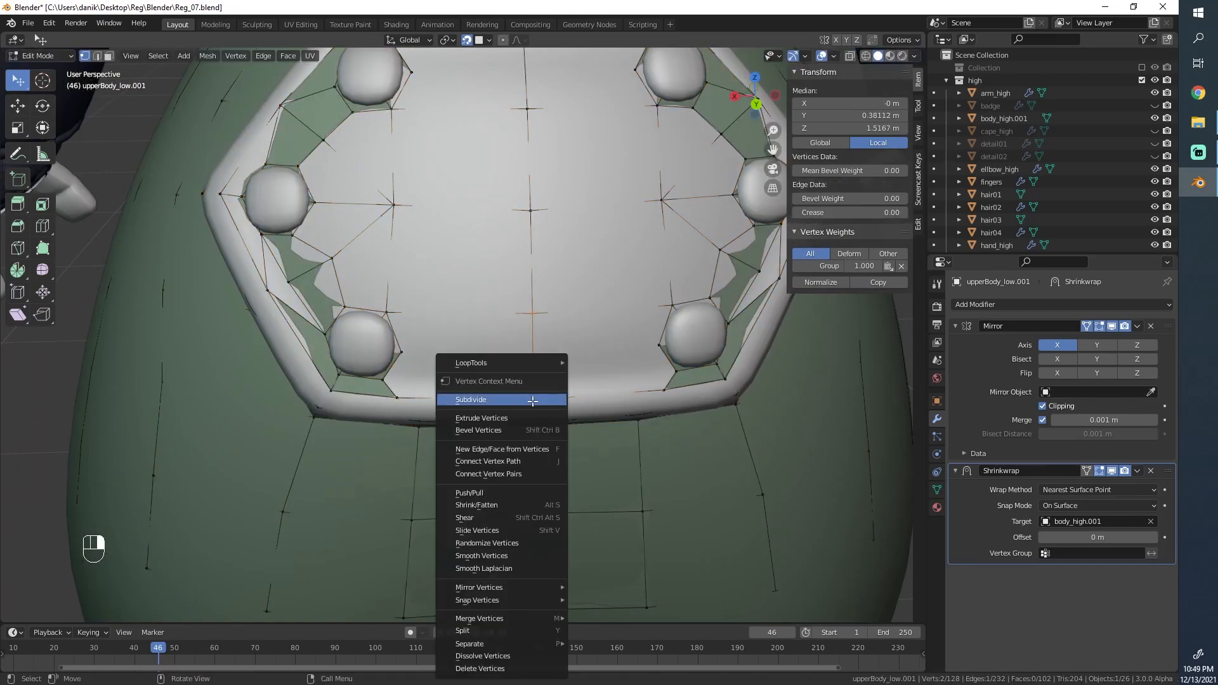
click(532, 400)
key(g)
click(533, 394)
click(529, 398)
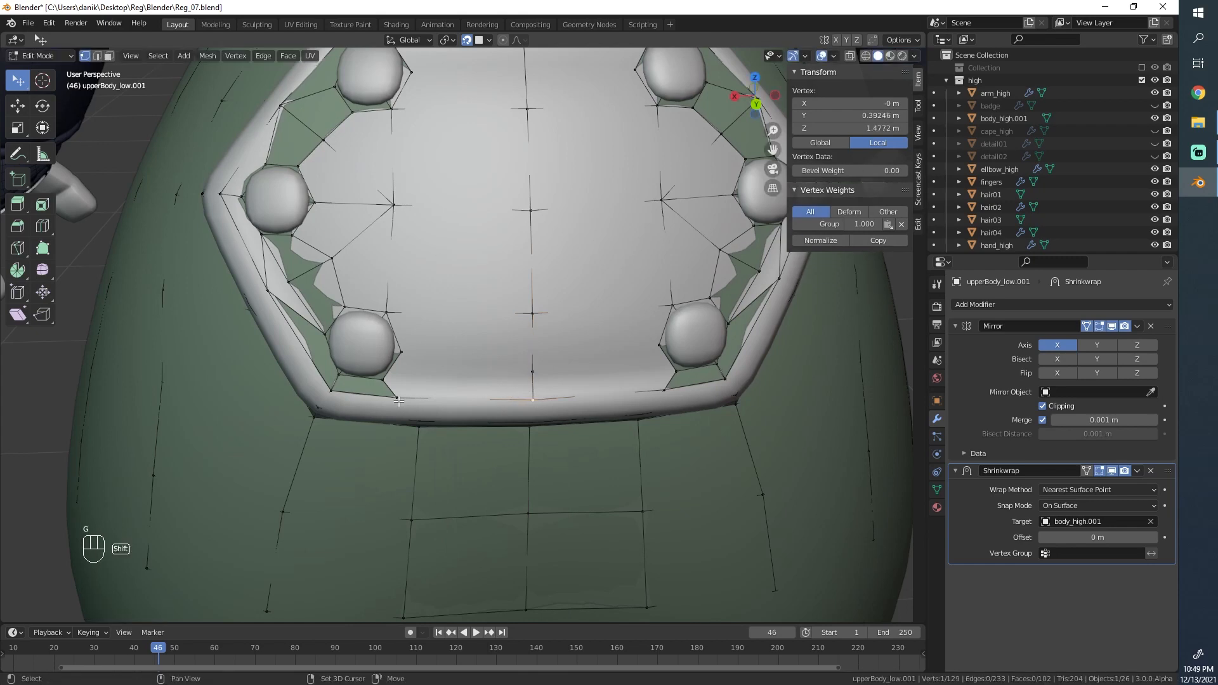
Step: Fill the quad between the lower-left hexagon and centre line along the bottom border, and lower its upper centre vertex slightly
shift+click(398, 397)
shift+click(387, 380)
key(f)
click(534, 372)
key(g)
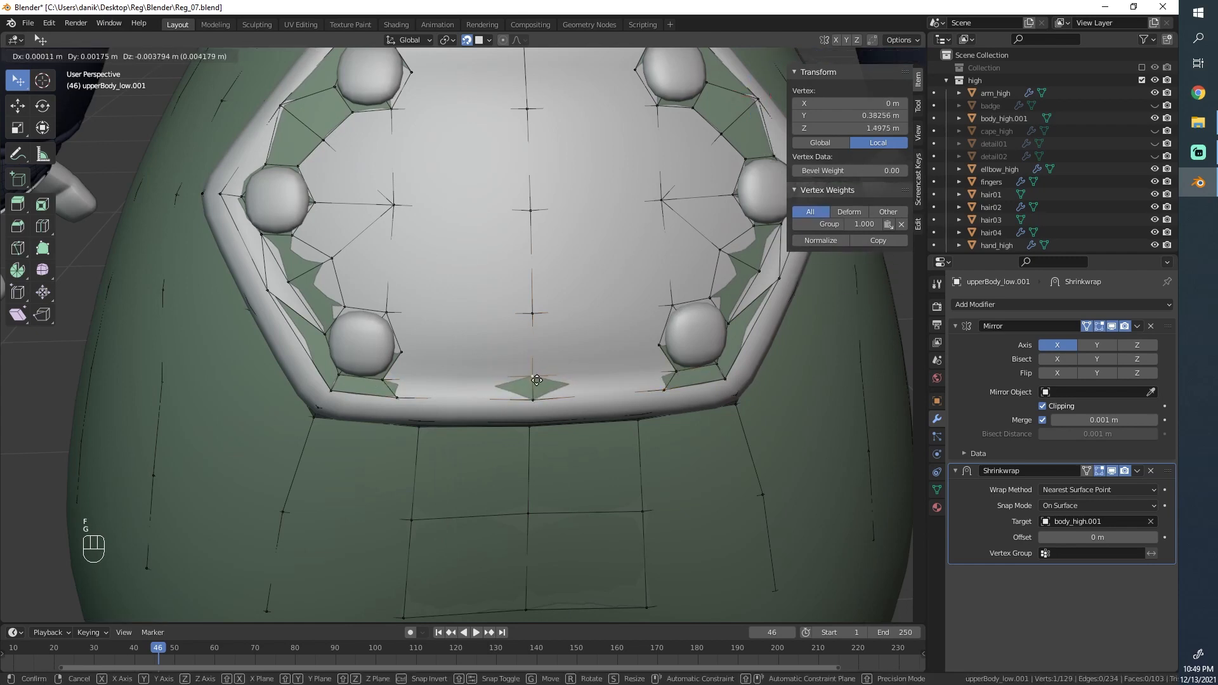
click(537, 382)
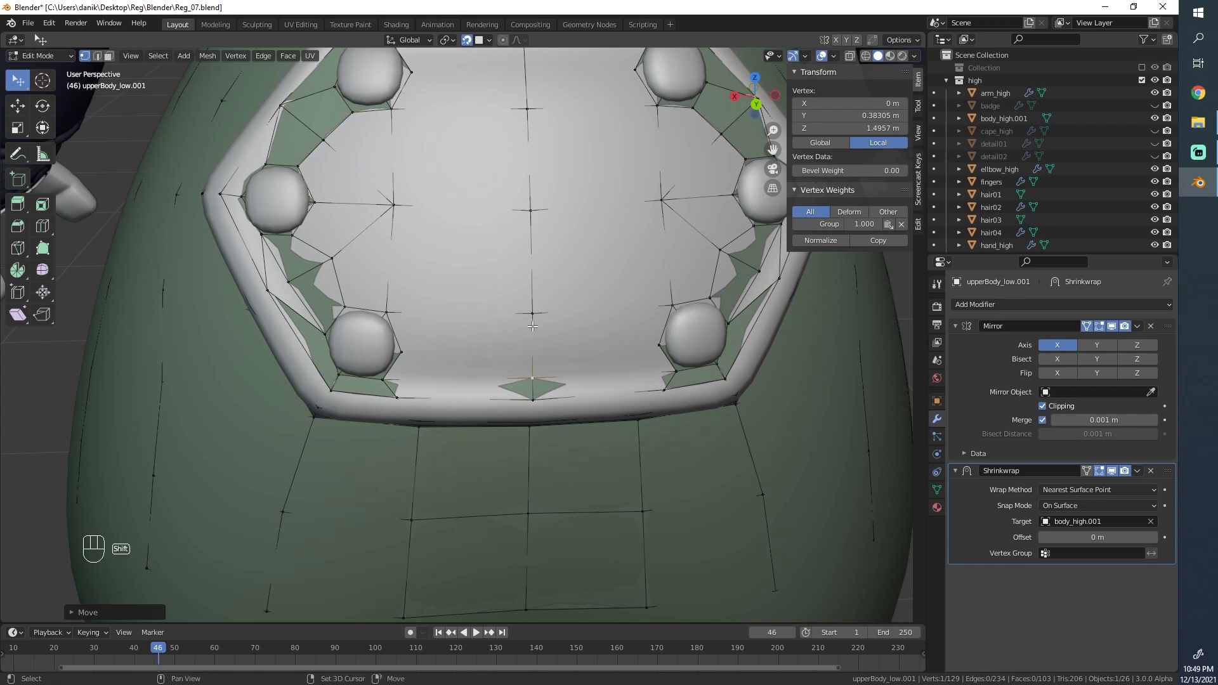
Step: Add a vertical loop cut between the panel's centre line and the midpoint column, and scale the new loop
key(ctrl+r)
click(476, 310)
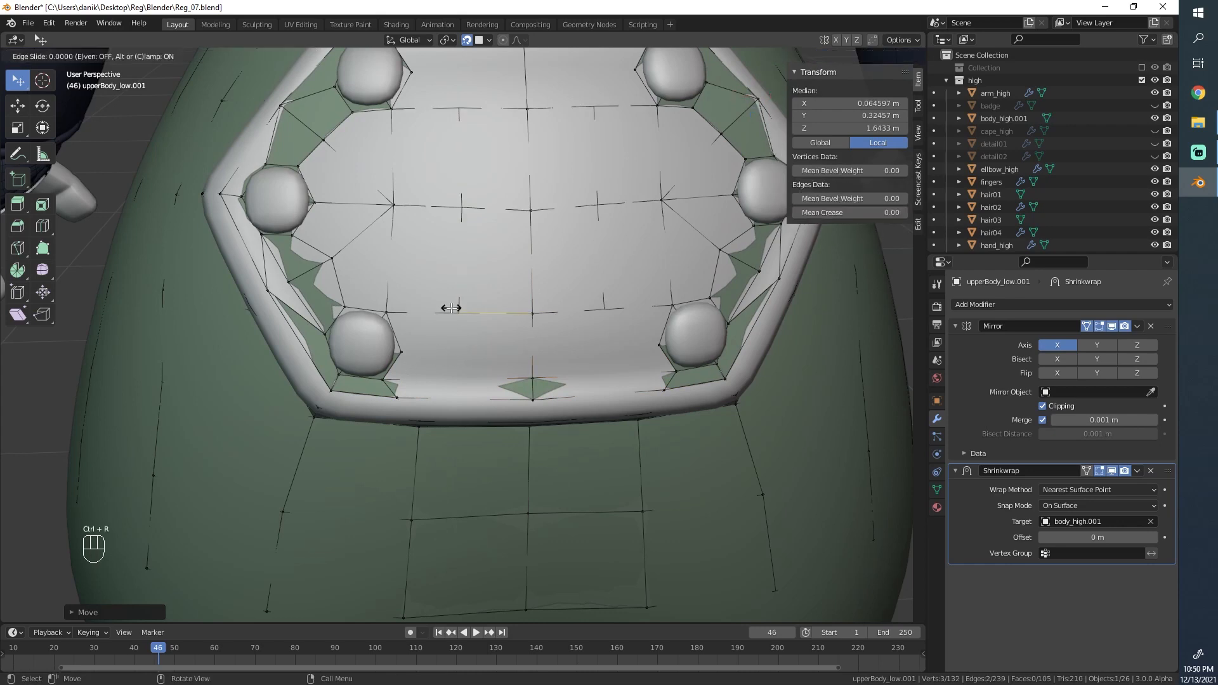
key(s)
key(s)
click(508, 302)
Step: Move the new vertical loop outward and pull its bottom vertex down in line with the panel's lower row
key(g)
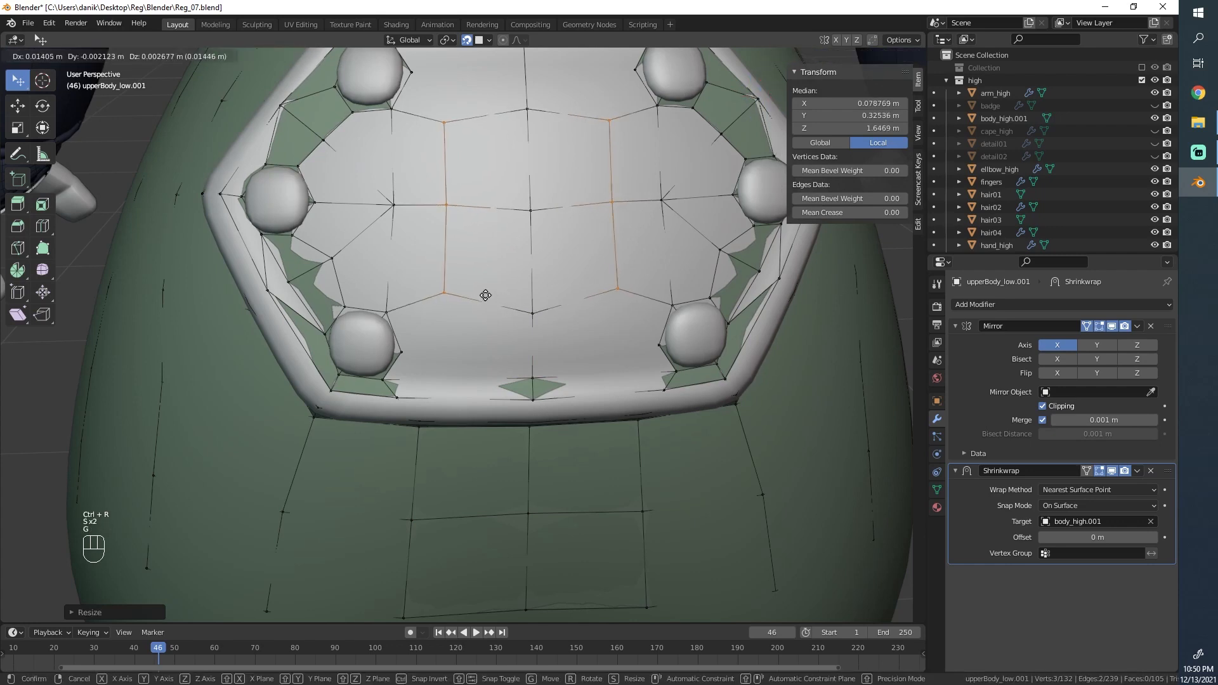
click(430, 302)
key(g)
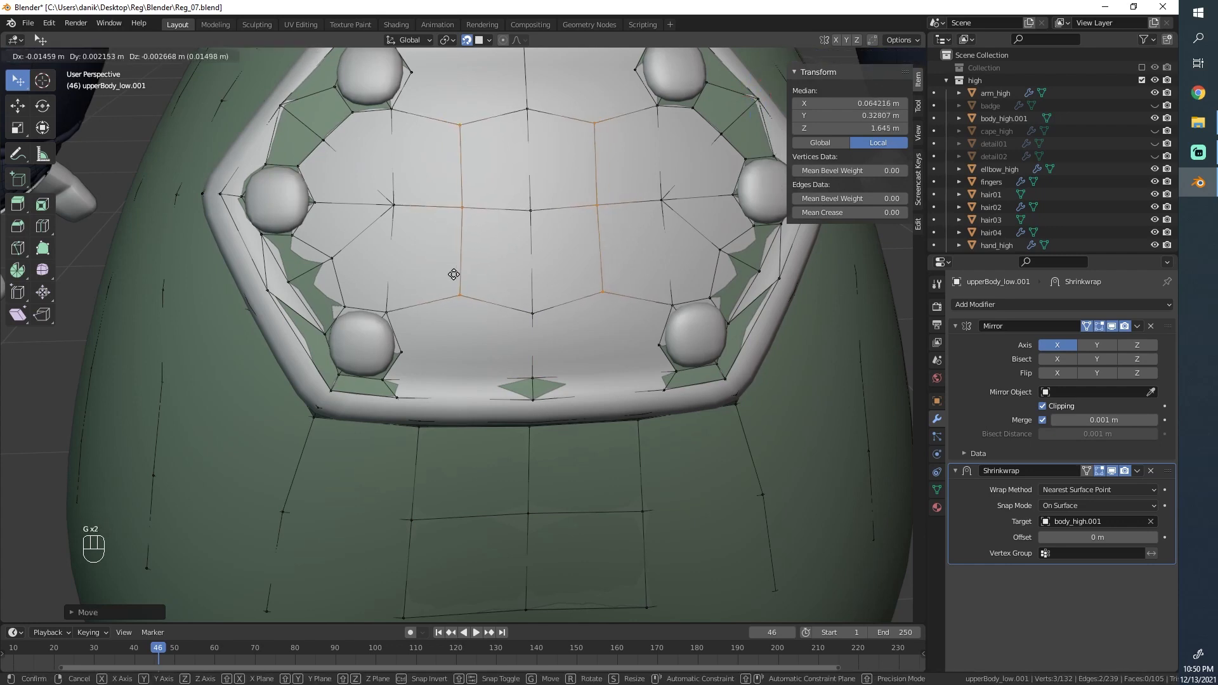
right_click(451, 279)
key(g)
right_click(439, 337)
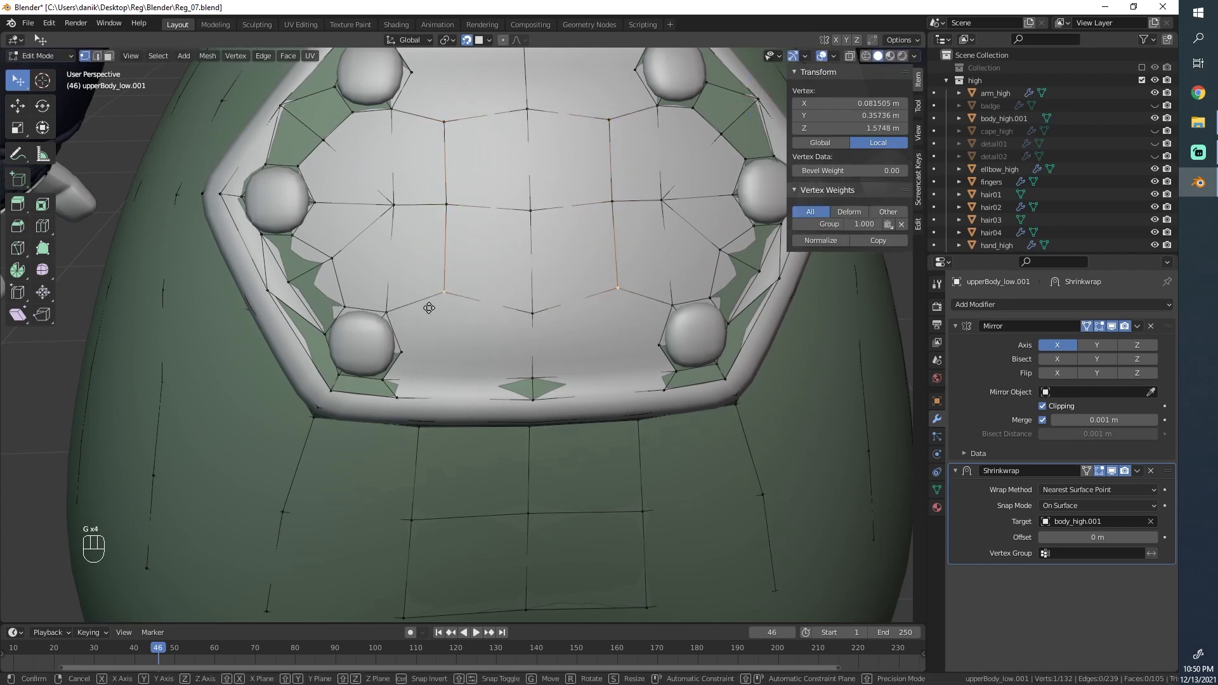
click(444, 280)
key(g)
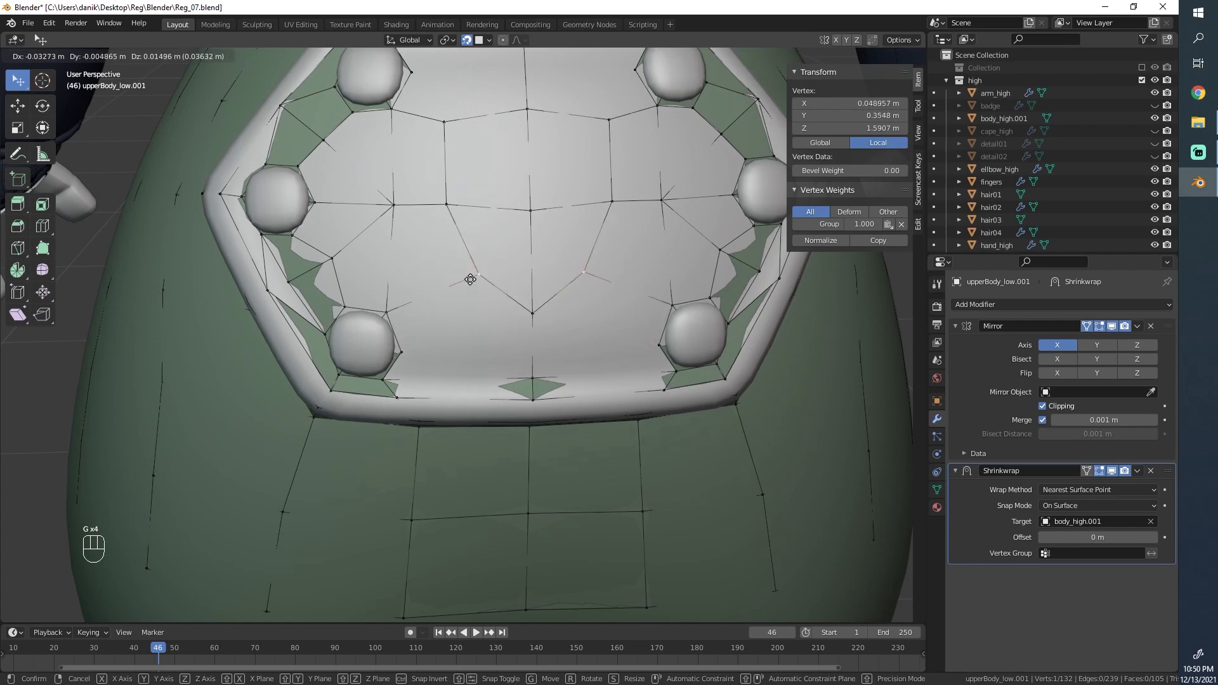
right_click(423, 329)
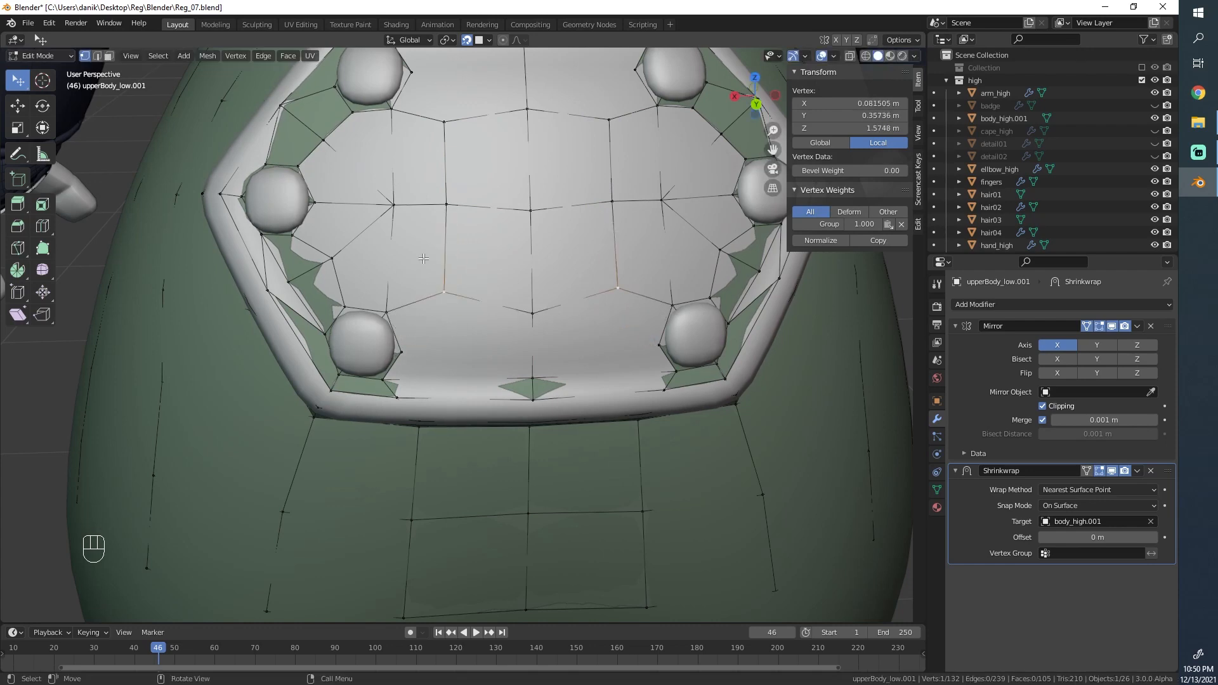
key(g)
click(481, 340)
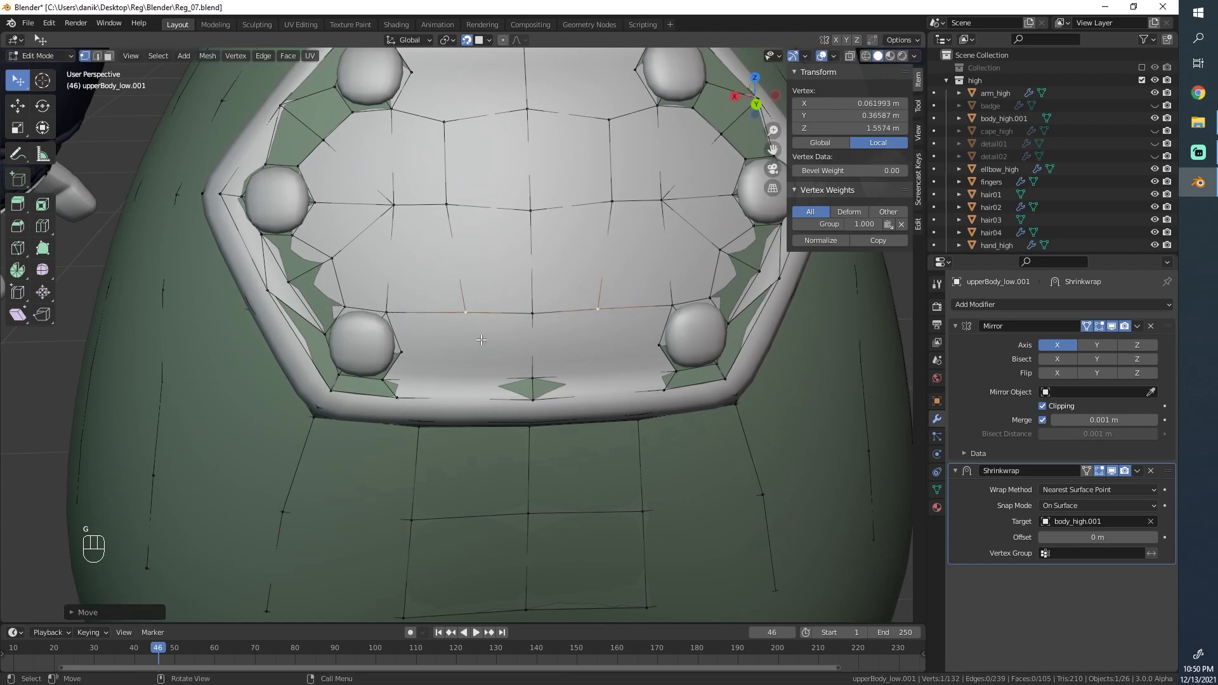
scroll(425, 386, down, 3)
scroll(417, 384, up, 2)
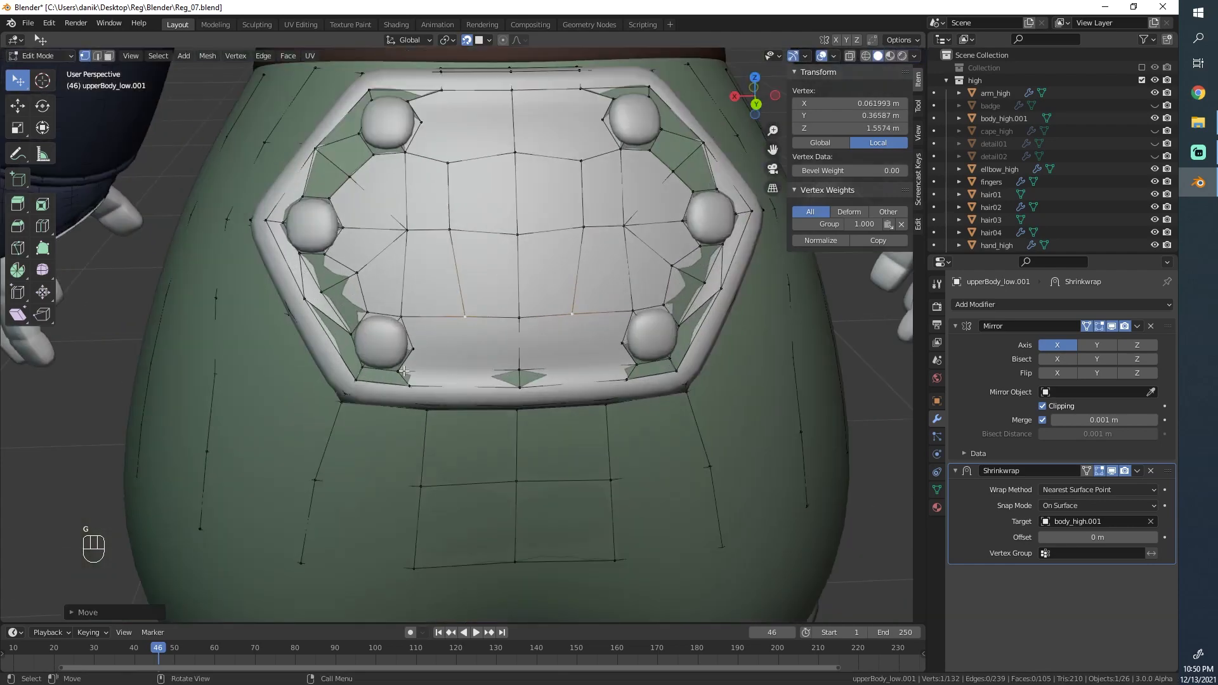
Step: Subdivide the lowest centre-line edge, fill the quad between it and the lower-left rivet, and adjust the new centre vertex
click(402, 371)
shift+click(516, 371)
click(519, 317)
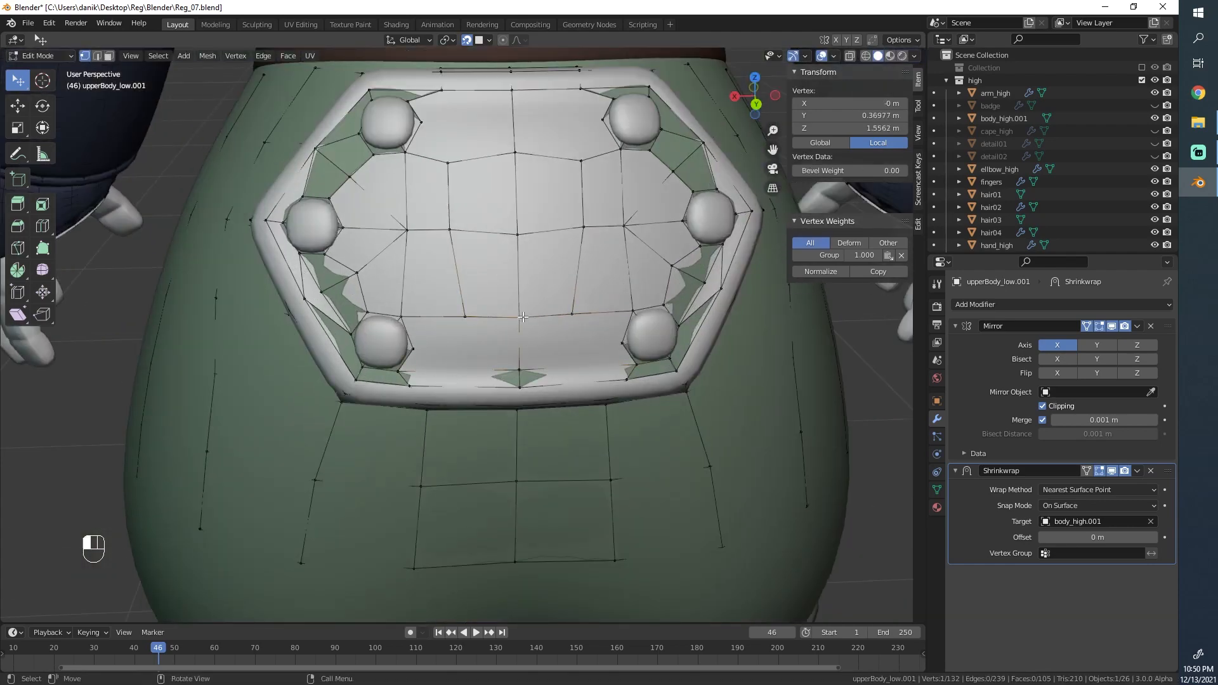
shift+click(519, 370)
right_click(520, 367)
click(520, 366)
click(519, 370)
key(f)
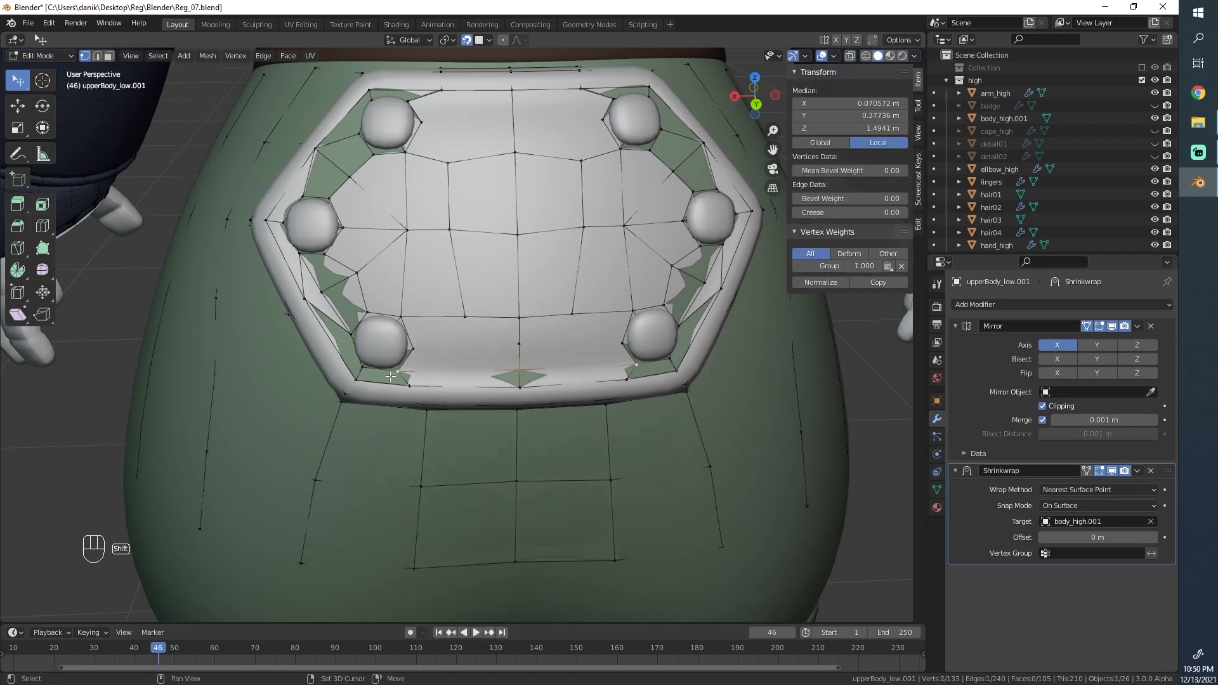
key(g)
click(413, 295)
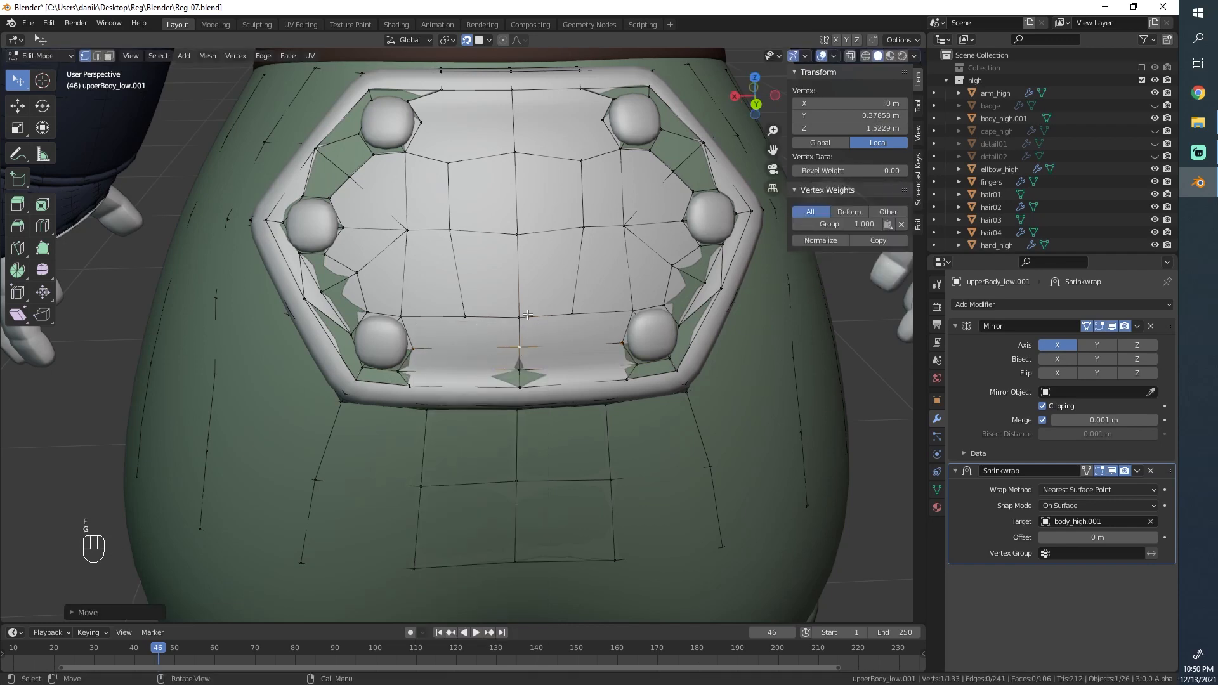
Step: Delete the old centre vertex above the new quad and raise the quad's upper centre vertex into its place
key(g)
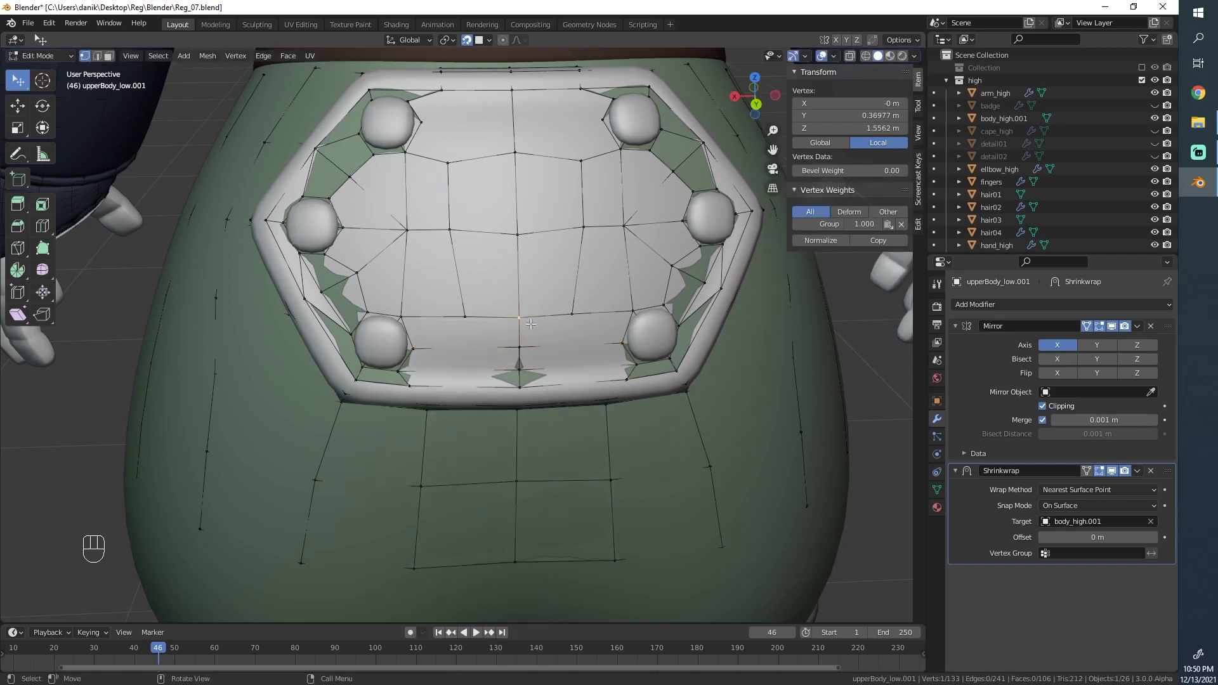
key(x)
click(524, 325)
click(517, 346)
key(g)
click(509, 310)
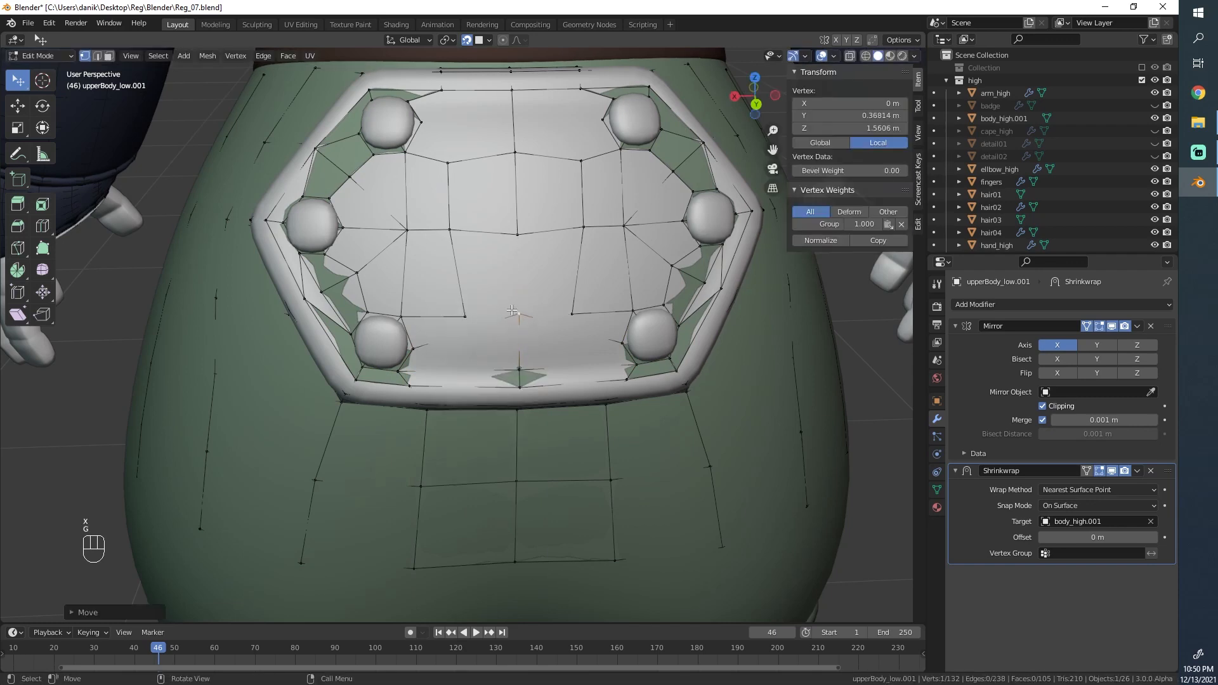
Step: Raise the inner loop's bottom vertex and fill the quads joining it to the raised centre vertex
click(462, 313)
key(g)
click(444, 284)
key(f)
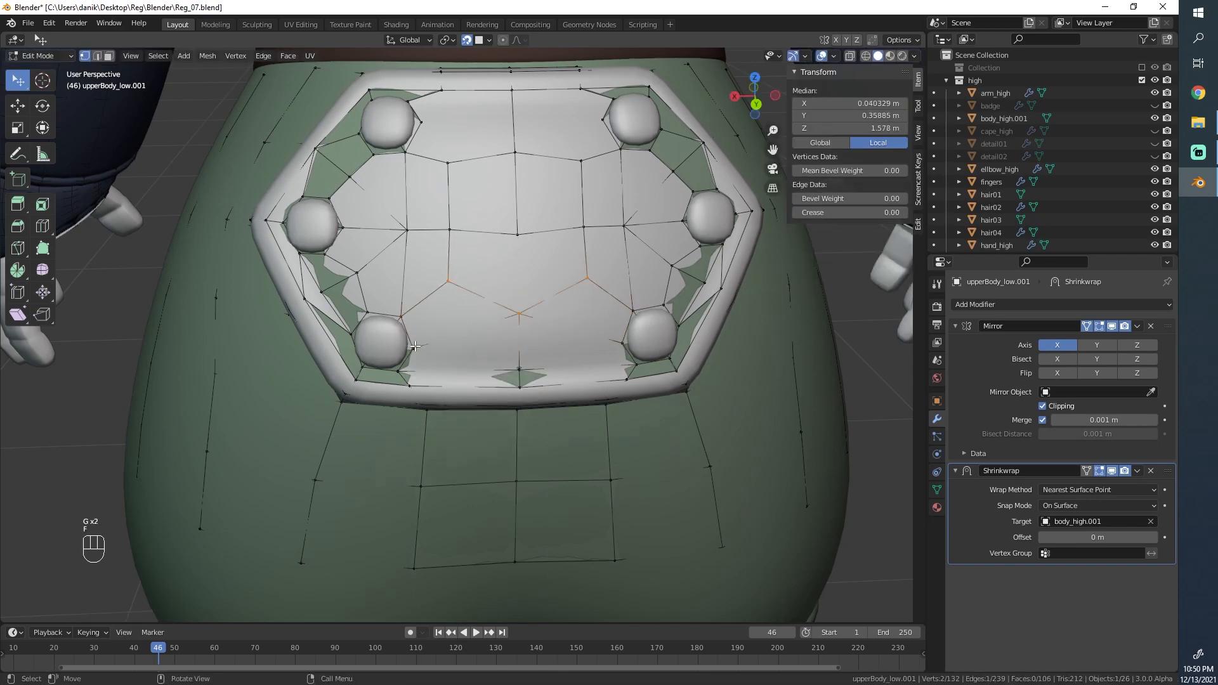
shift+click(518, 313)
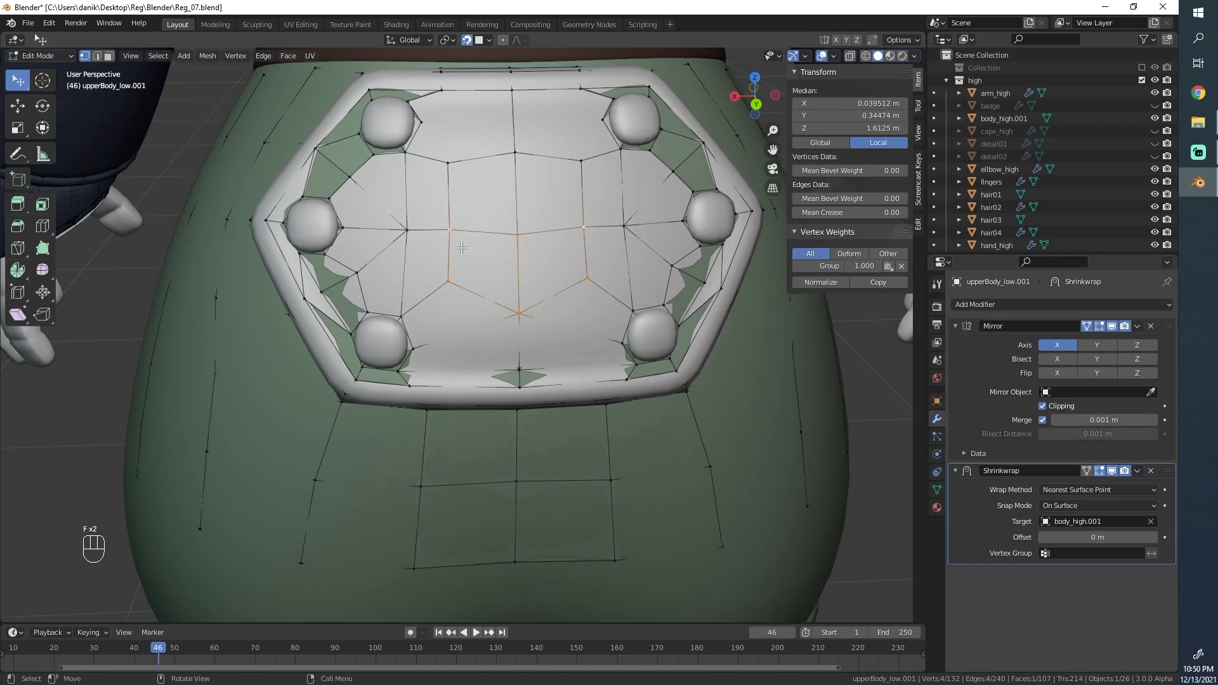
Step: Lower the inner loop's bottom vertex and shift the midpoint column's middle vertex slightly toward the middle-left rivet
click(455, 286)
key(g)
click(453, 294)
key(g)
click(451, 256)
click(419, 229)
key(g)
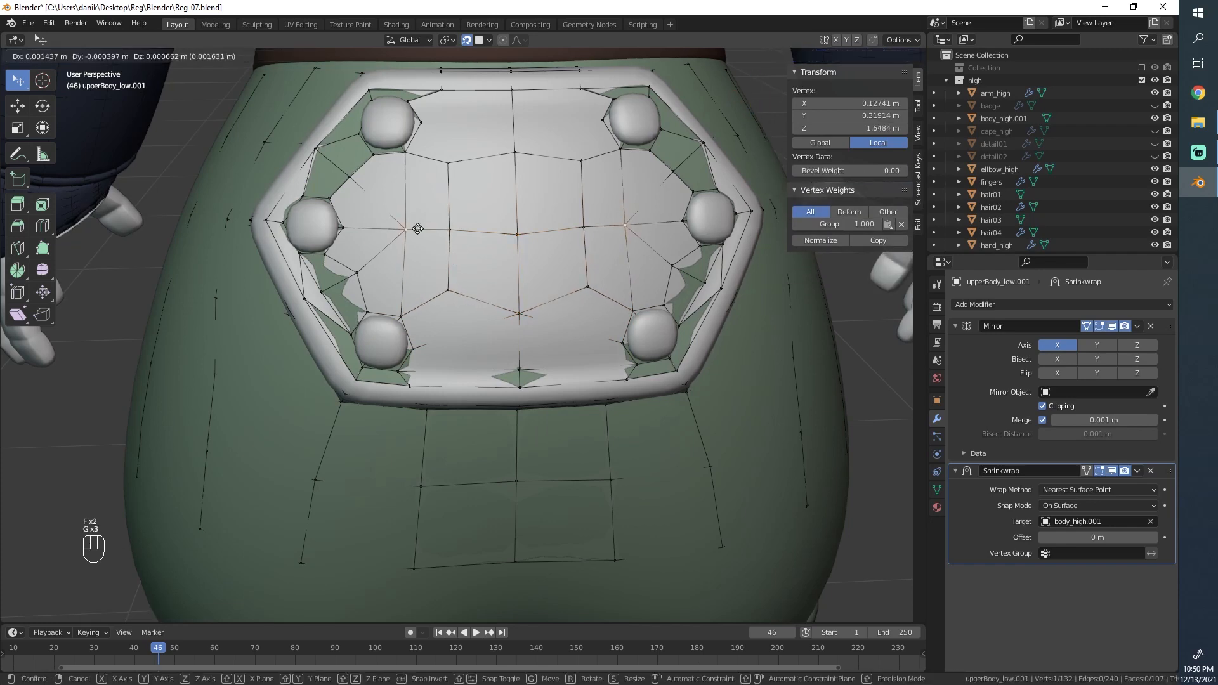
click(409, 228)
click(451, 287)
key(g)
click(454, 296)
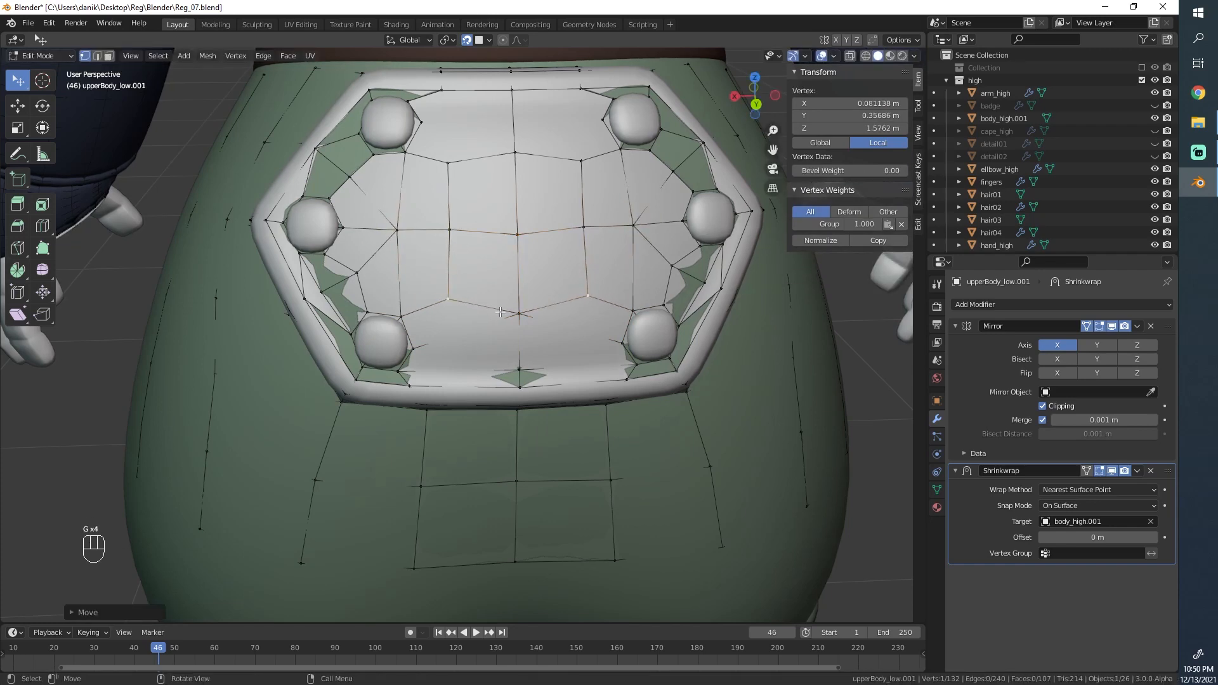
click(491, 315)
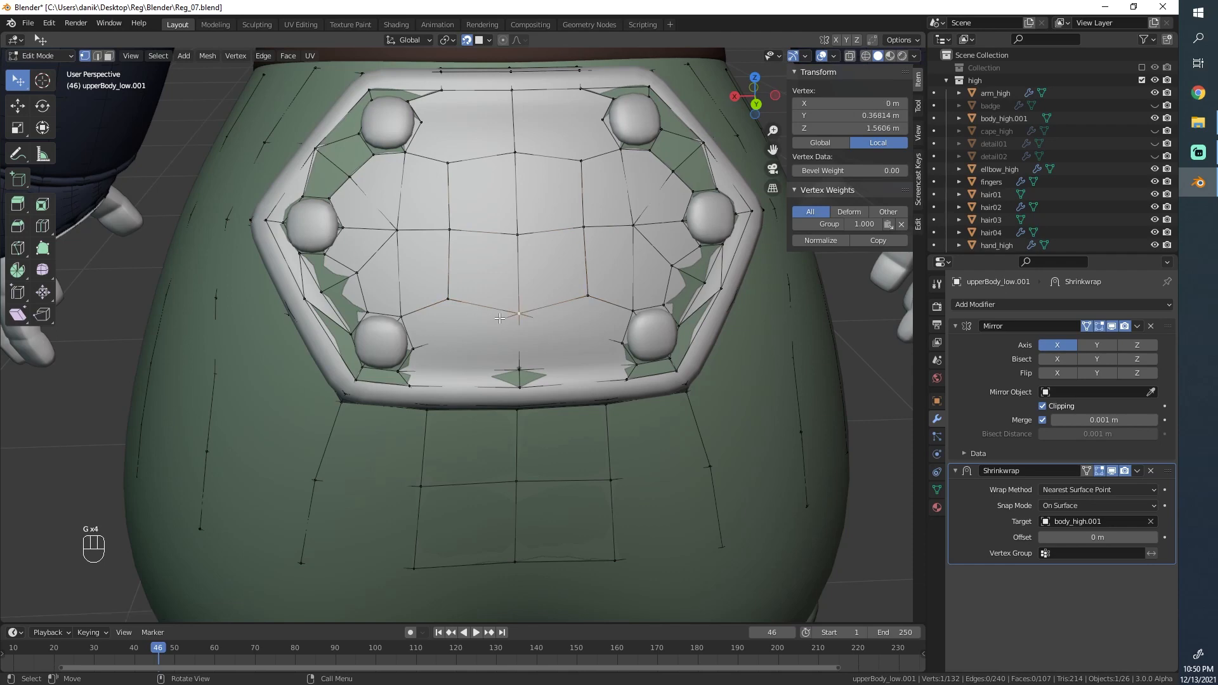
Step: Delete the three vertices of the inner column between the panel's centre line and the midpoint column
scroll(473, 376, down, 2)
scroll(474, 376, up, 1)
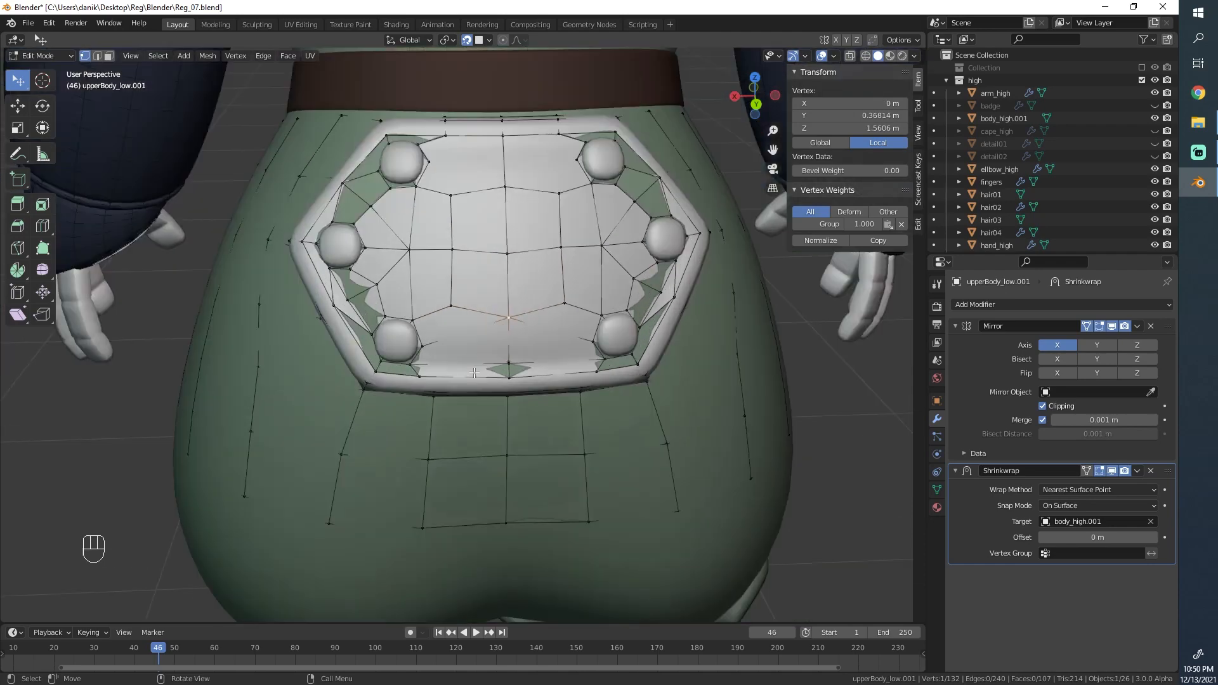
key(ctrl+r)
right_click(472, 378)
click(451, 306)
shift+click(453, 249)
shift+click(449, 193)
key(x)
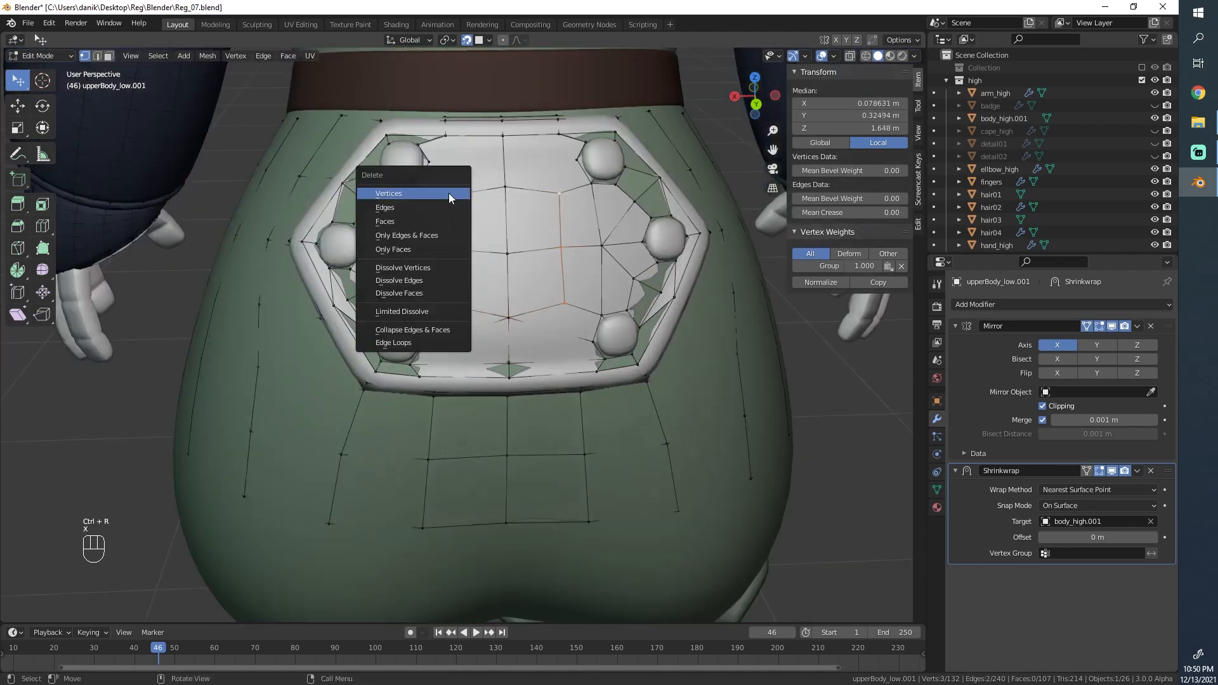
click(448, 193)
Step: Add a vertical loop cut between the centre line and the first column, running through the panel's bottom strip and the body below
key(ctrl+r)
click(468, 375)
right_click(468, 375)
click(475, 335)
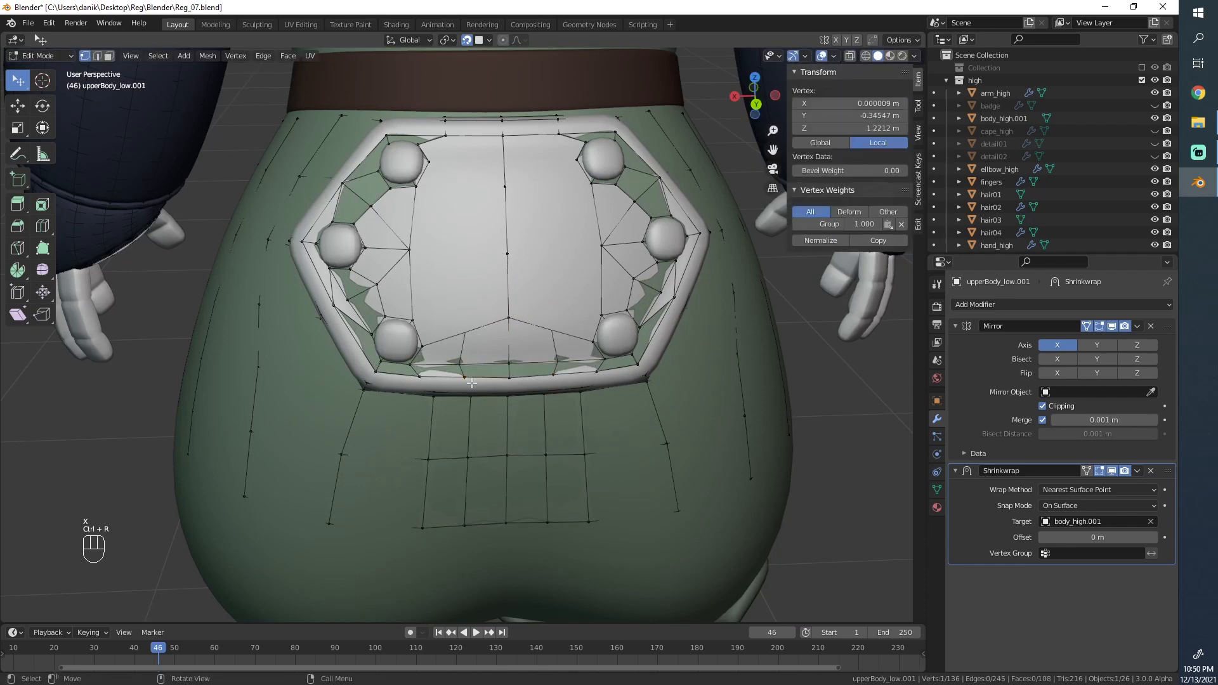
Step: Slide the vertices of the column outside the new loop outward, from the panel's lower border down to the mesh's lower edge
drag(433, 394, 421, 394)
shift+click(430, 390)
key(g)
key(g)
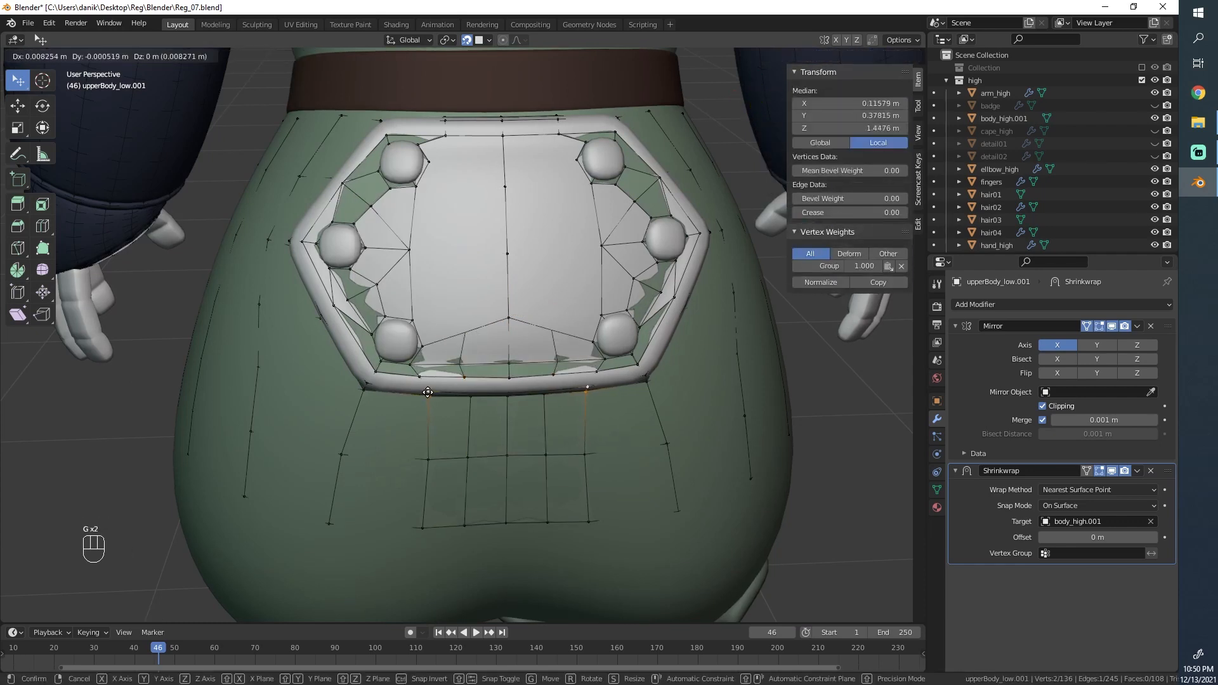
click(416, 392)
click(426, 459)
shift+click(421, 527)
key(g)
key(g)
click(378, 520)
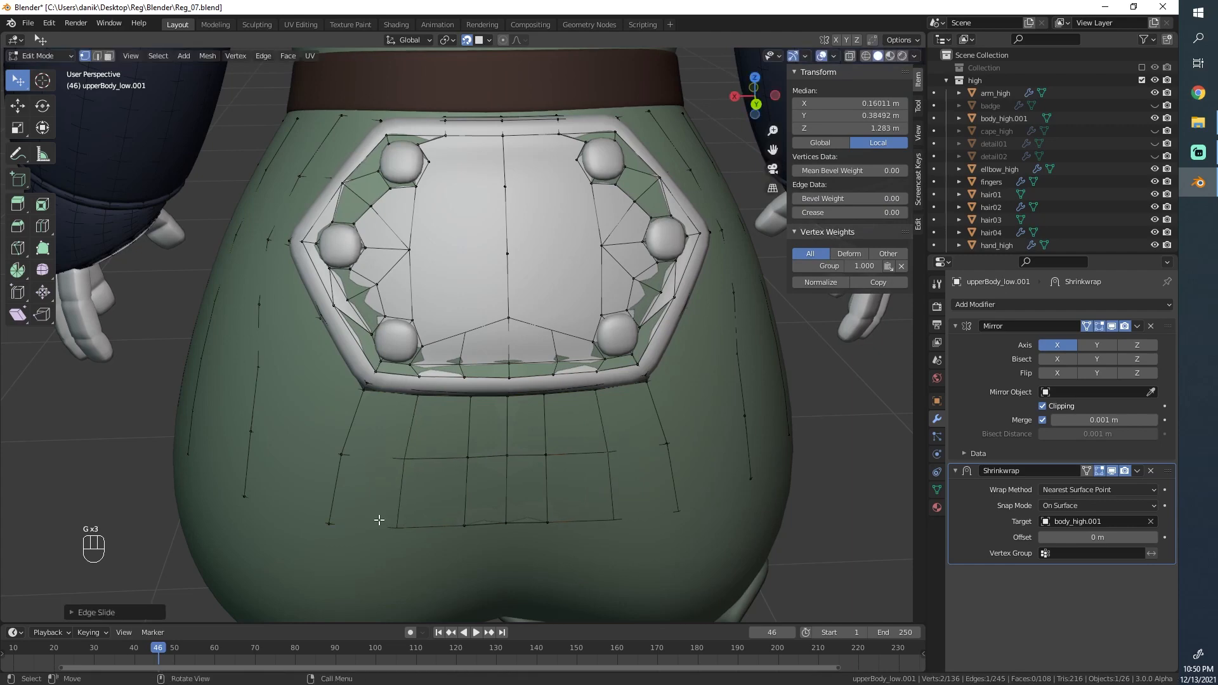
Step: Reposition the new loop's vertices in the panel's bottom strip and lower the strip's upper centre vertex to even out the row
scroll(476, 380, up, 3)
click(467, 331)
key(g)
click(468, 348)
click(456, 389)
key(g)
click(467, 390)
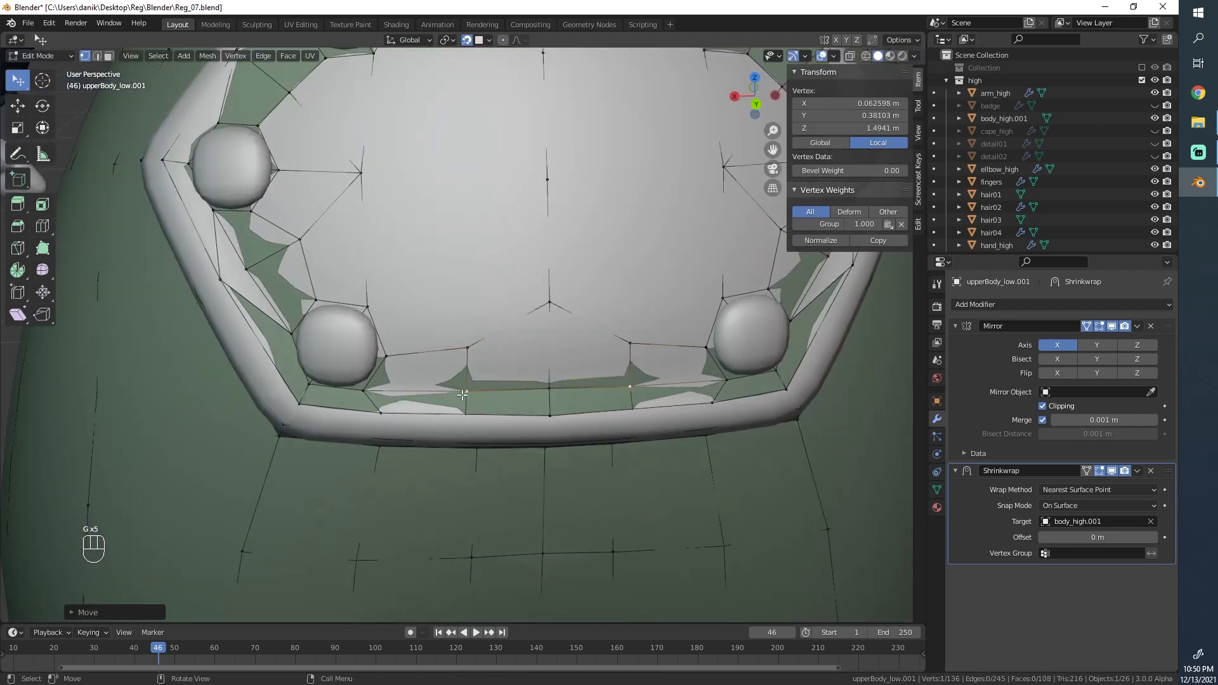
click(468, 348)
scroll(498, 279, down, 2)
click(519, 313)
key(g)
click(508, 340)
Step: Extrude the bottom strip's upper loop vertex upward twice to start a column beside the centre line
click(465, 343)
shift+middle_drag(482, 259, 476, 364)
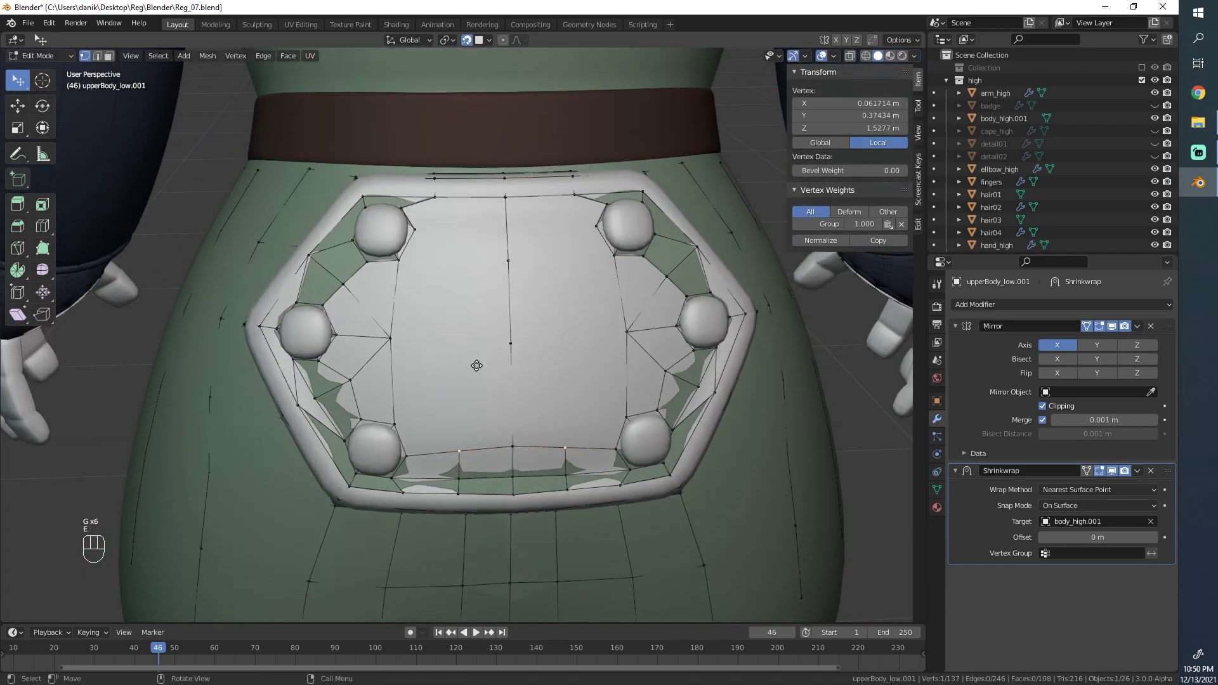
key(e)
click(469, 322)
key(e)
click(479, 202)
Step: Add a vertical loop cut beside the centre line at the panel's top border, and fill the quad between the border and the column
key(ctrl+r)
click(476, 200)
right_click(475, 200)
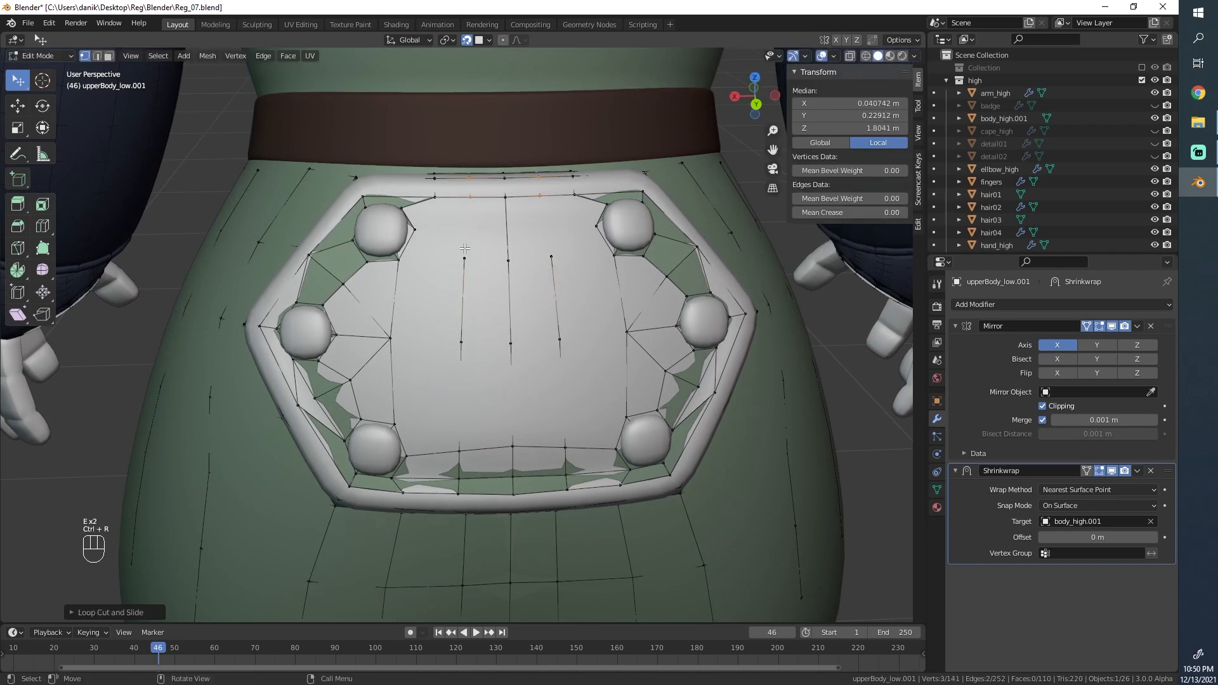
click(502, 262)
click(503, 262)
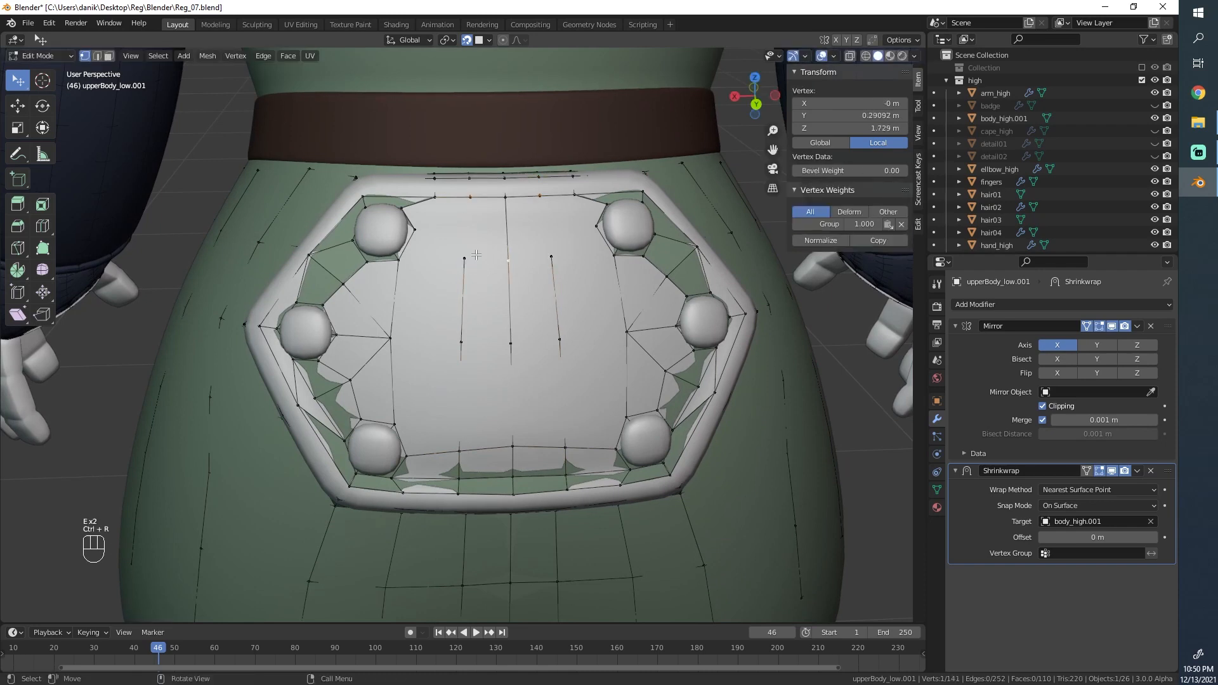
shift+click(498, 199)
key(f)
key(ctrl+r)
right_click(493, 241)
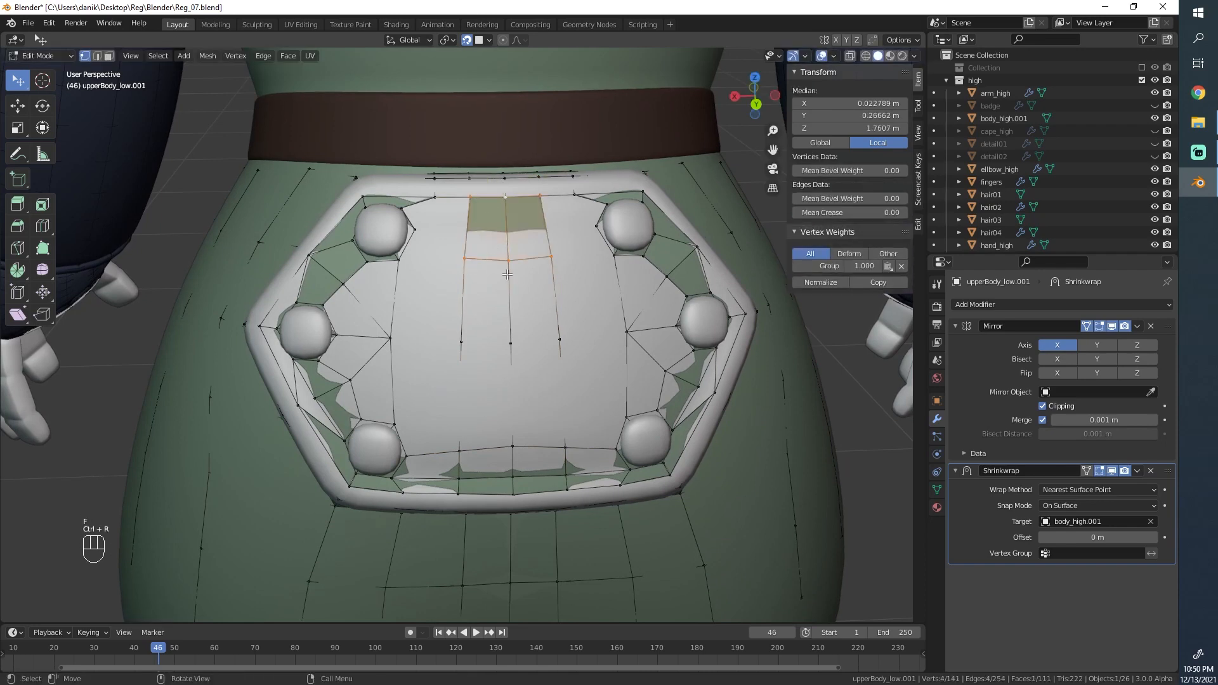
Step: Fill the middle and lower quads between the centre line and the extruded column down to the bottom strip
click(508, 261)
shift+click(511, 343)
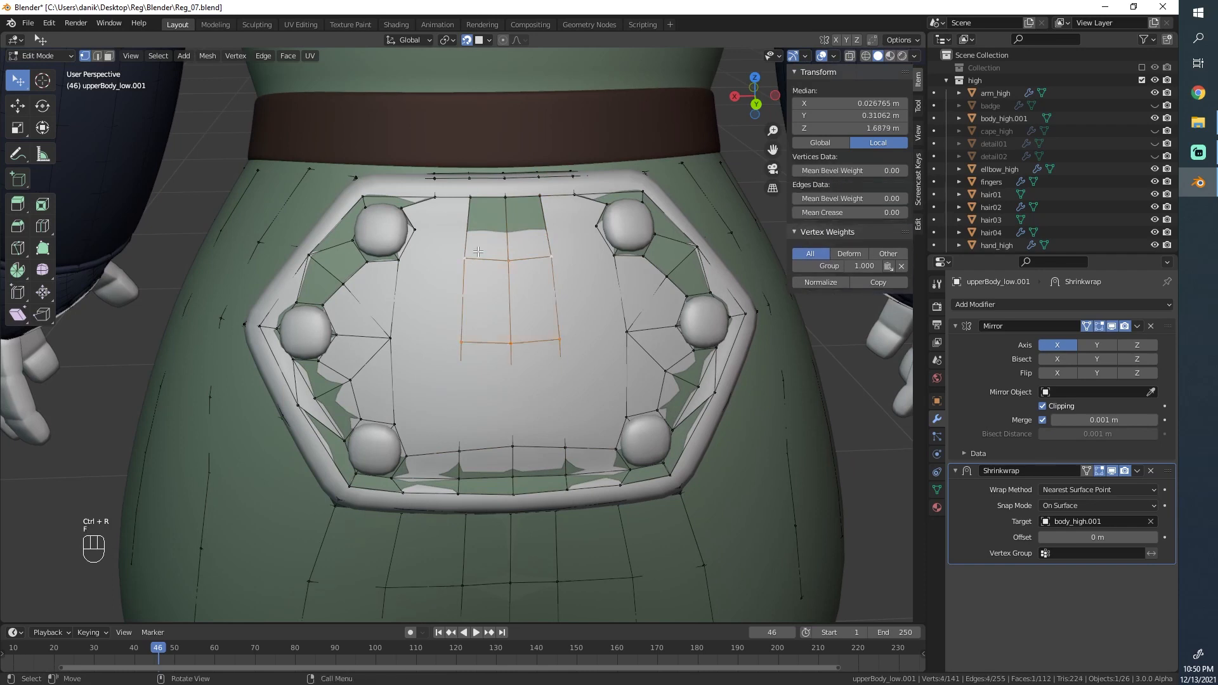
scroll(479, 252, down, 1)
key(ctrl+r)
right_click(482, 285)
click(501, 342)
shift+click(499, 422)
key(f)
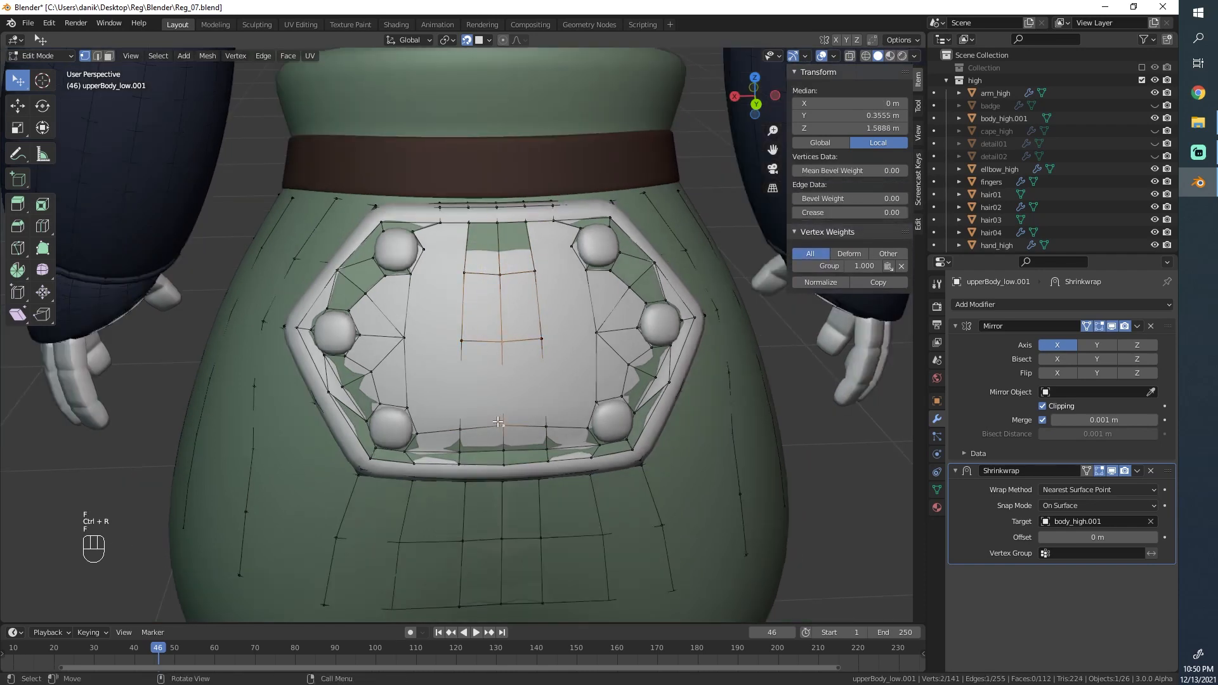
shift+click(459, 433)
key(ctrl+r)
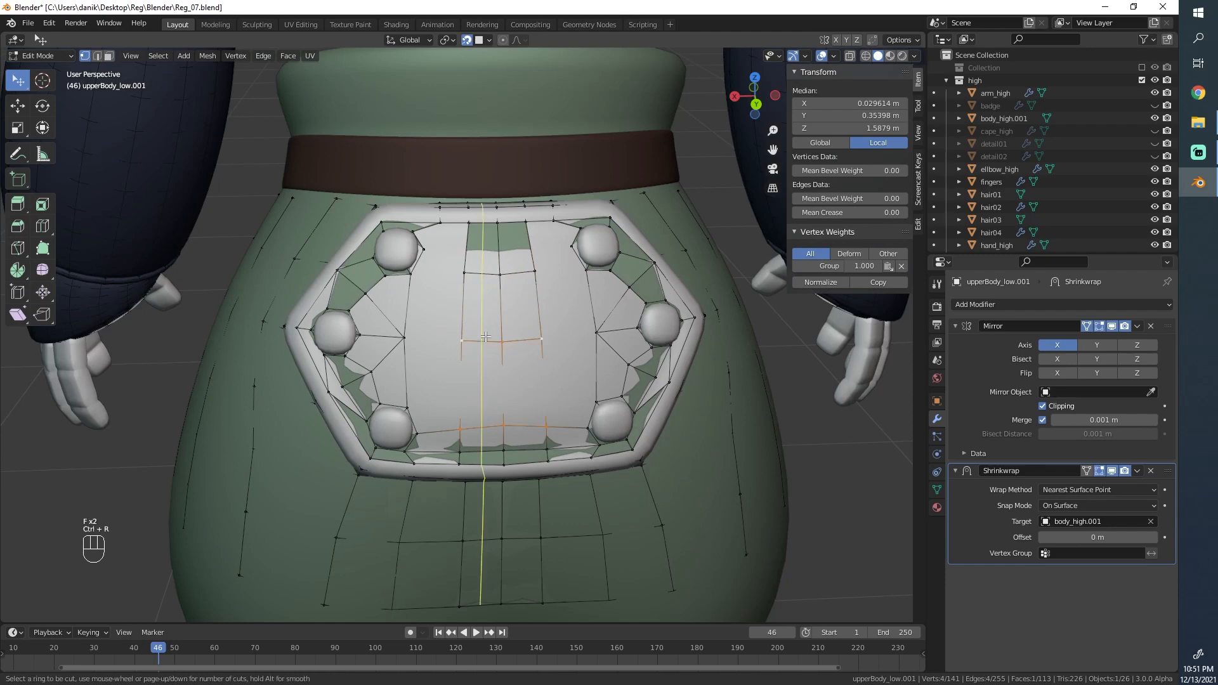
key(ctrl+r)
right_click(506, 451)
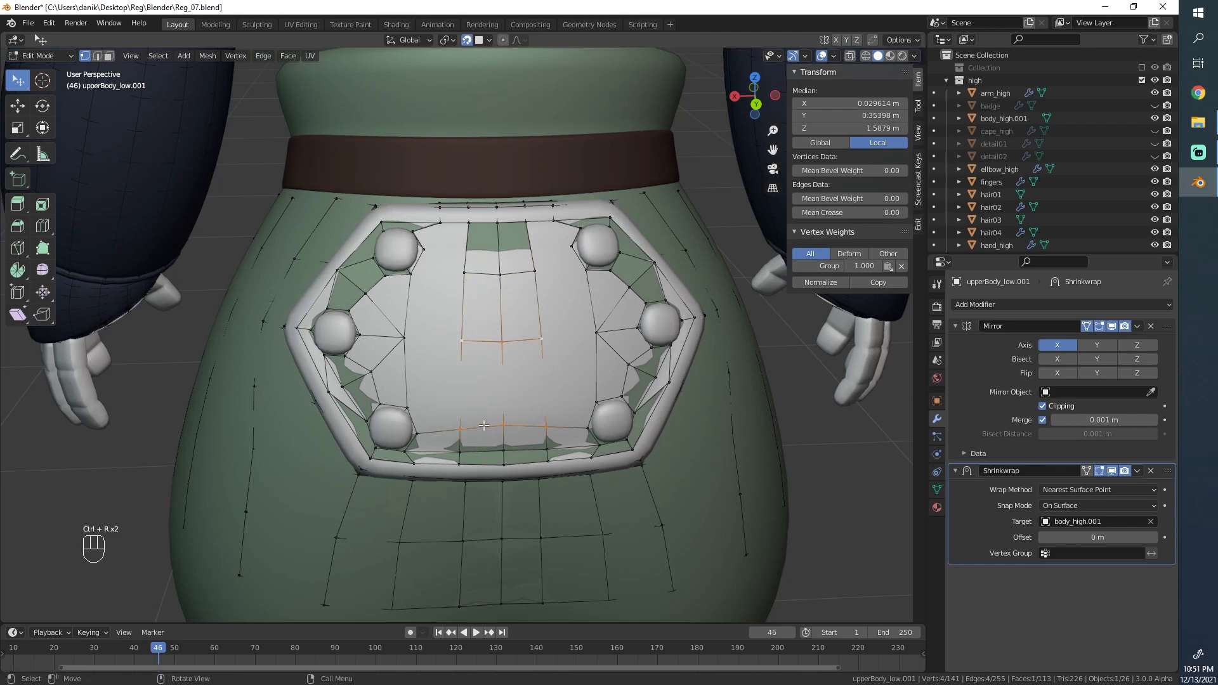
Step: Split the lower and middle centre quads with horizontal loop cuts, and fill the quad between the column and the lower-left rivet
scroll(483, 425, up, 2)
scroll(470, 434, down, 2)
key(alt+a)
scroll(460, 443, up, 4)
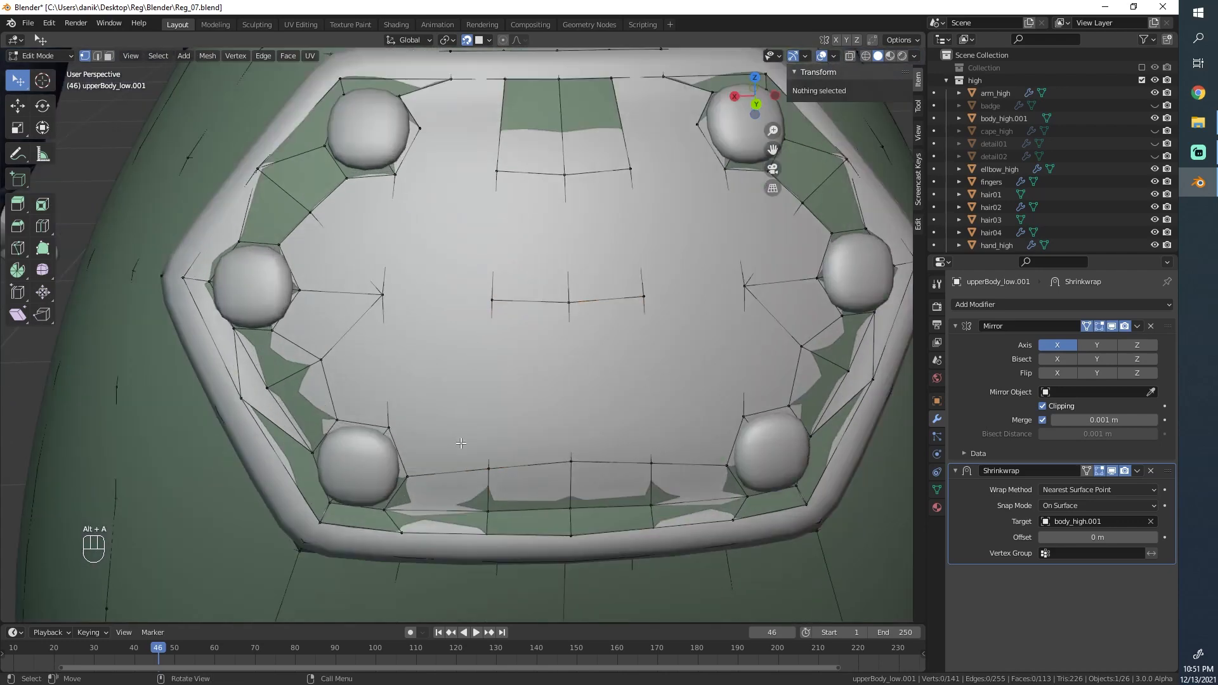
scroll(482, 464, down, 2)
scroll(489, 413, up, 1)
key(ctrl+r)
click(498, 375)
right_click(498, 374)
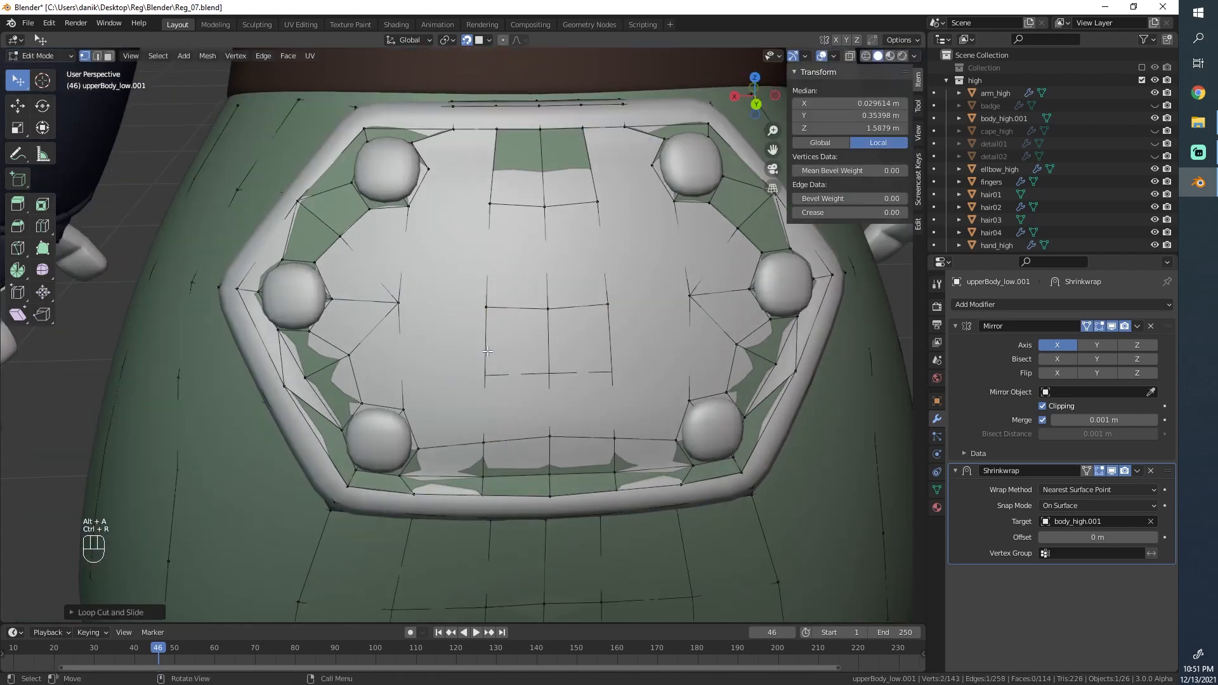
key(ctrl+r)
click(499, 277)
right_click(498, 277)
key(f)
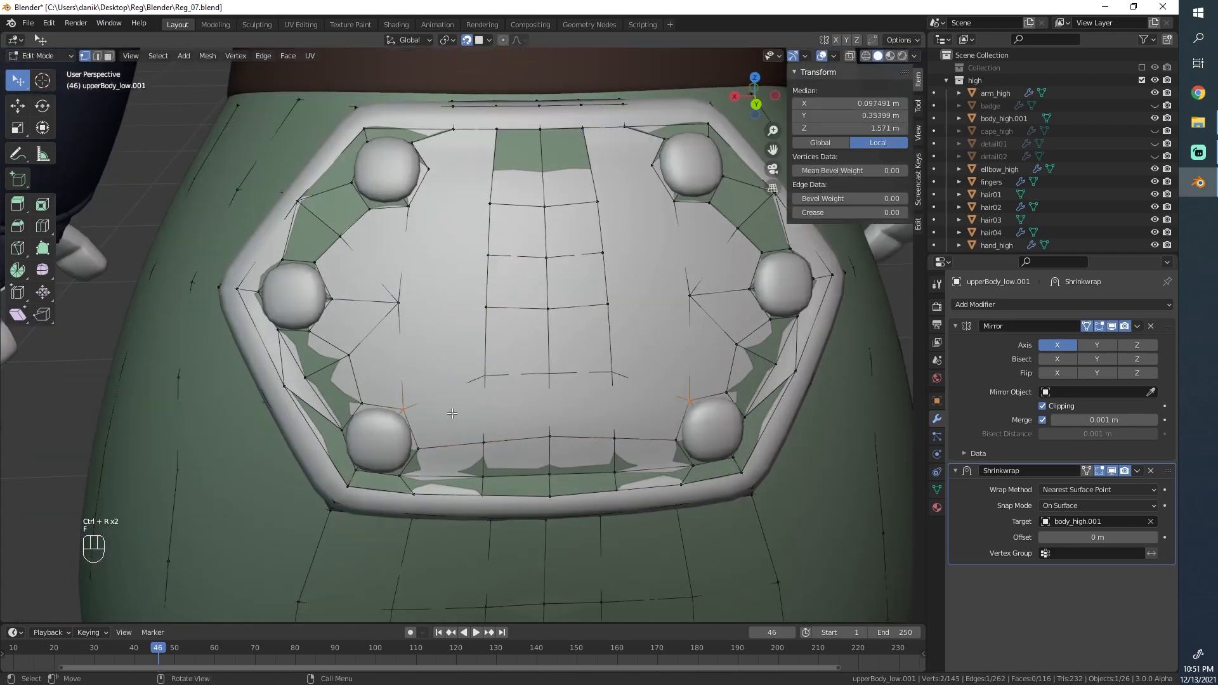
Step: Add a horizontal loop cut across the upper centre quads, and fill the faces between the column and the upper-left rivet up to the border
shift+middle_drag(509, 290, 494, 402)
scroll(494, 401, up, 1)
key(ctrl+r)
click(492, 251)
right_click(492, 251)
click(475, 292)
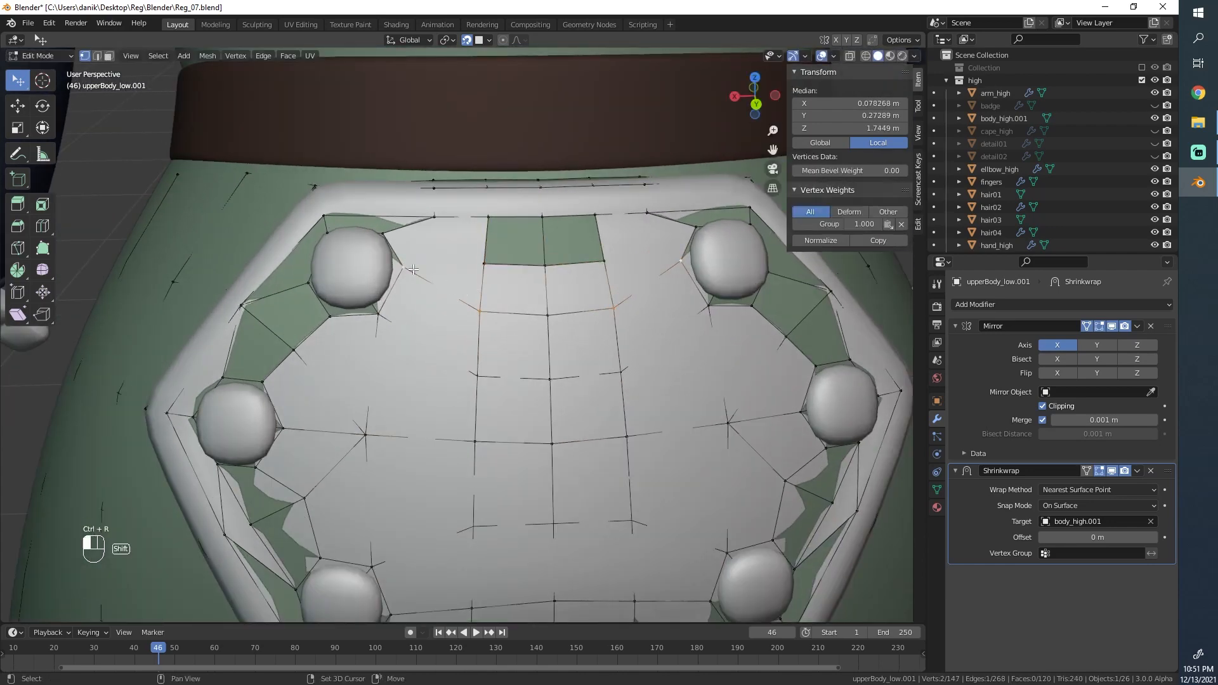
key(f)
key(f)
scroll(413, 270, down, 5)
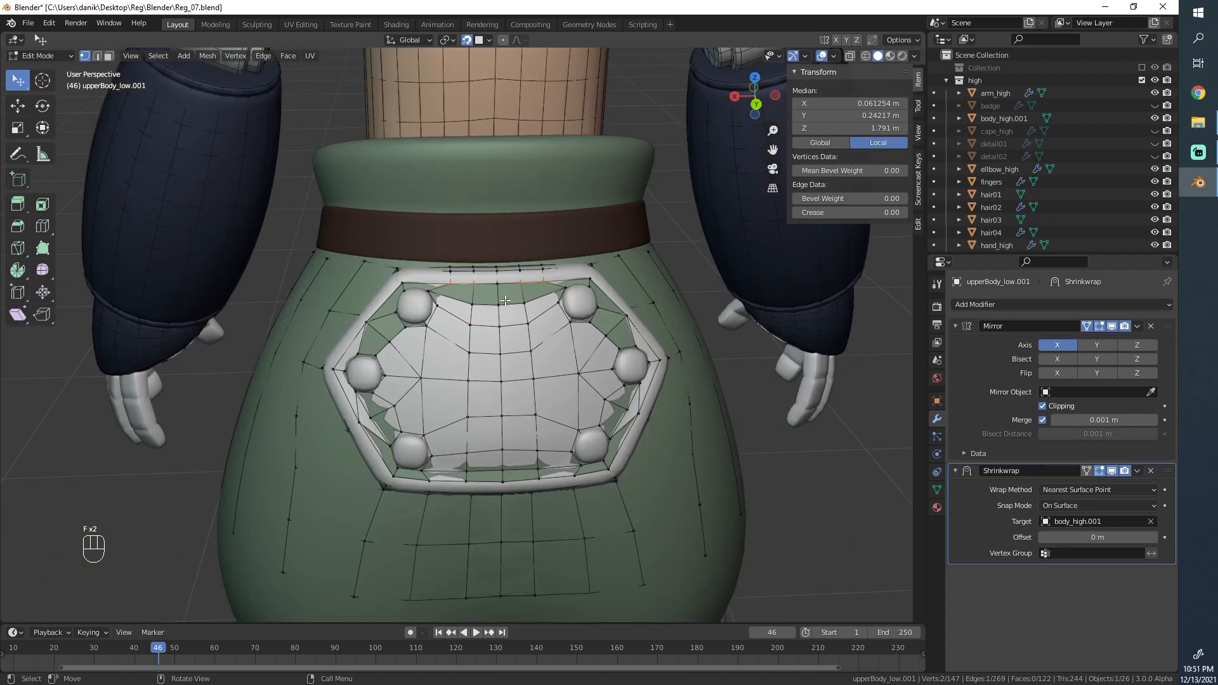
scroll(492, 331, down, 2)
scroll(522, 374, up, 4)
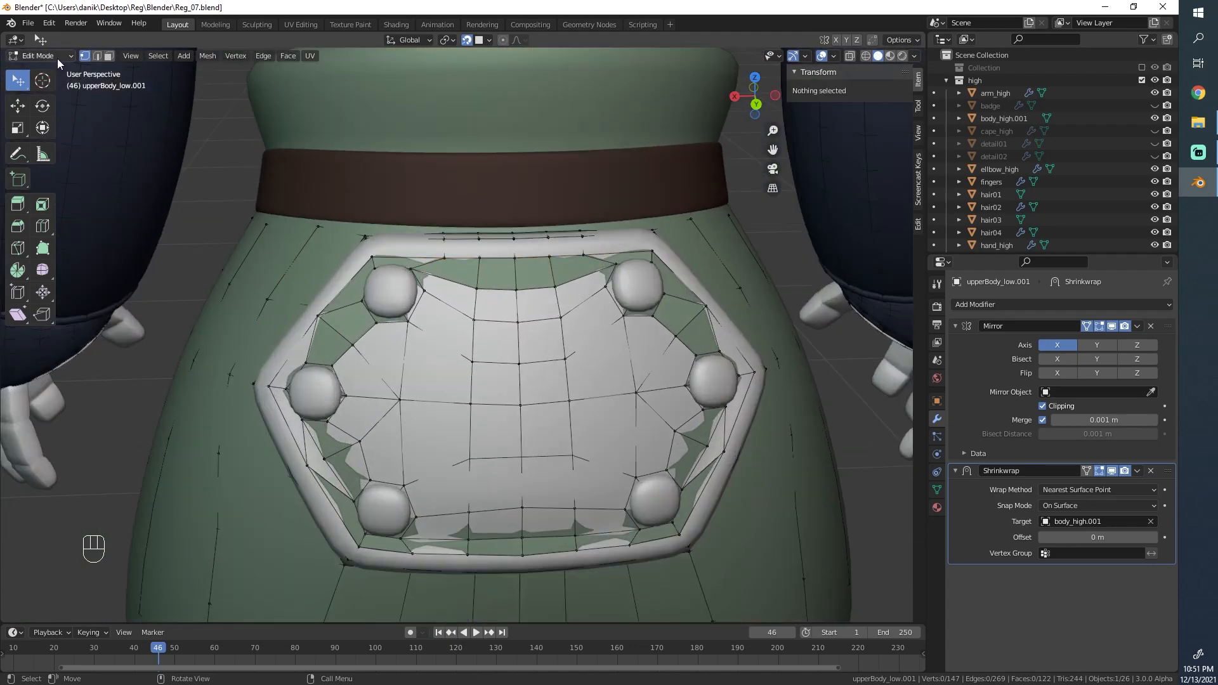
Step: Switch to Sculpt Mode and relax the panel's centre quads with the Slide Relax brush
click(57, 59)
click(38, 98)
mouse_move(477, 398)
shift+mouse_down()
mouse_move(495, 374)
mouse_move(484, 383)
mouse_move(497, 429)
mouse_move(483, 454)
shift+mouse_up()
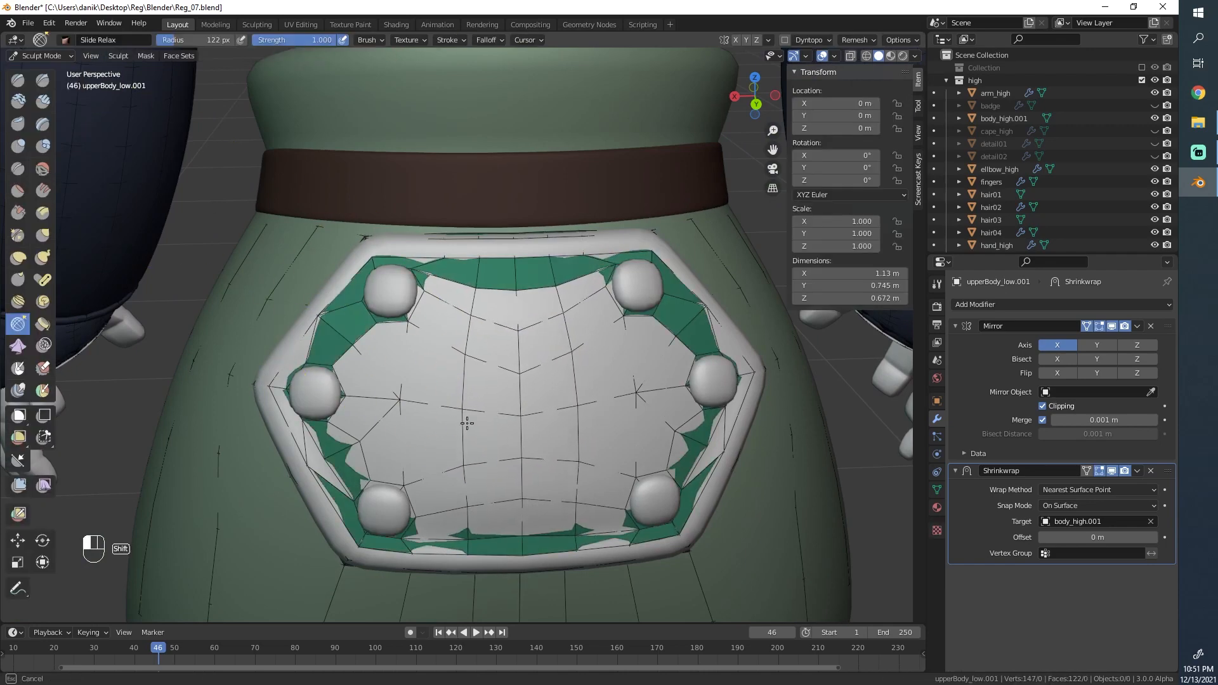
scroll(407, 387, up, 2)
shift+middle_drag(407, 387, 467, 380)
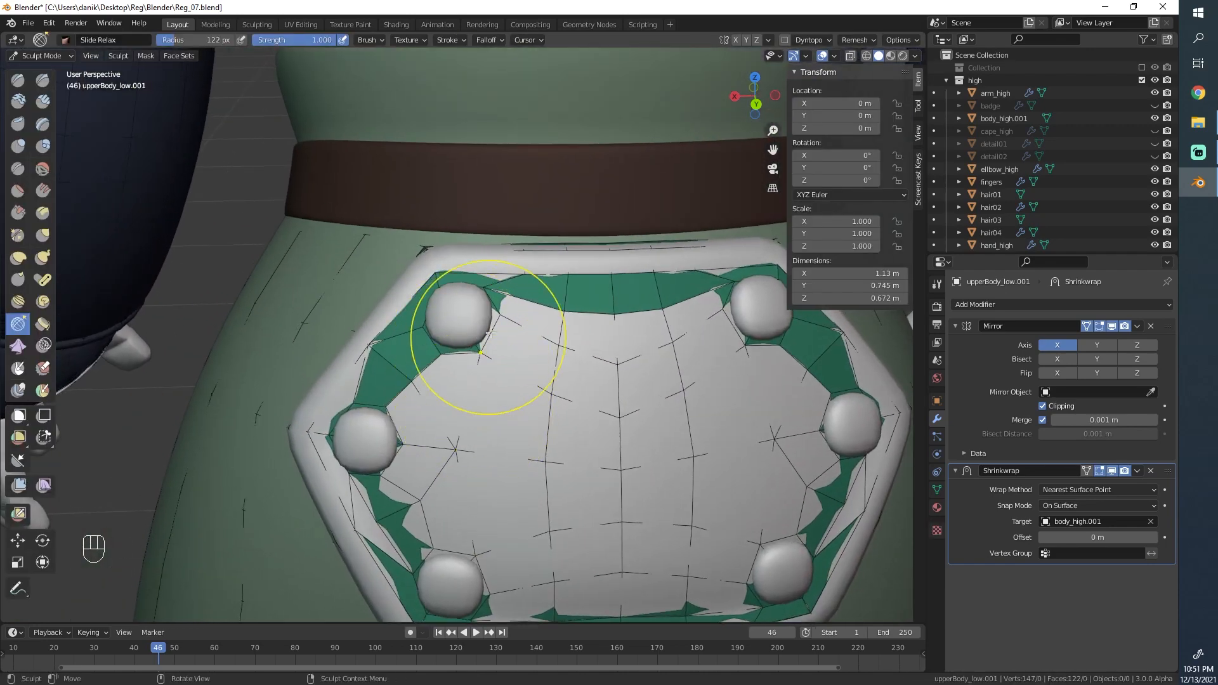
Step: Examine the whole upper body mesh in wireframe shading, and return to solid shading
key(Tab)
alt+click(493, 325)
scroll(508, 311, up, 1)
mouse_move(552, 285)
shift+middle_down()
mouse_move(561, 322)
mouse_move(539, 361)
shift+middle_up()
key(z)
click(498, 295)
key(a)
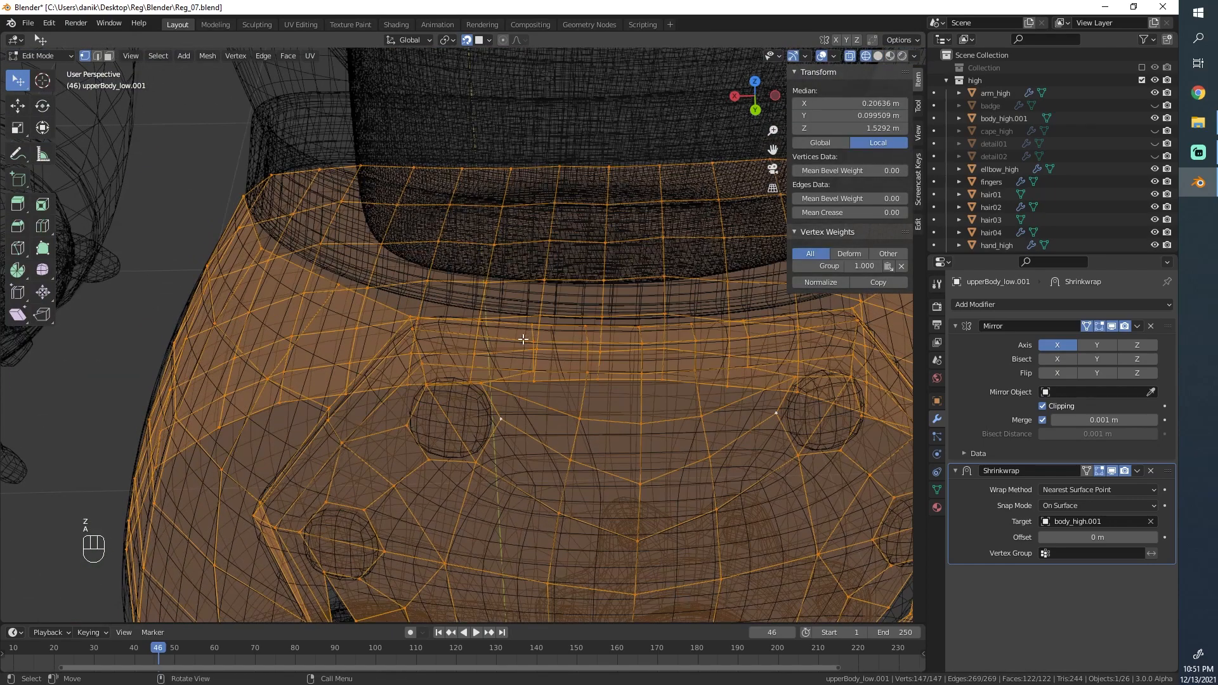
key(z)
click(495, 307)
scroll(495, 307, down, 3)
key(Tab)
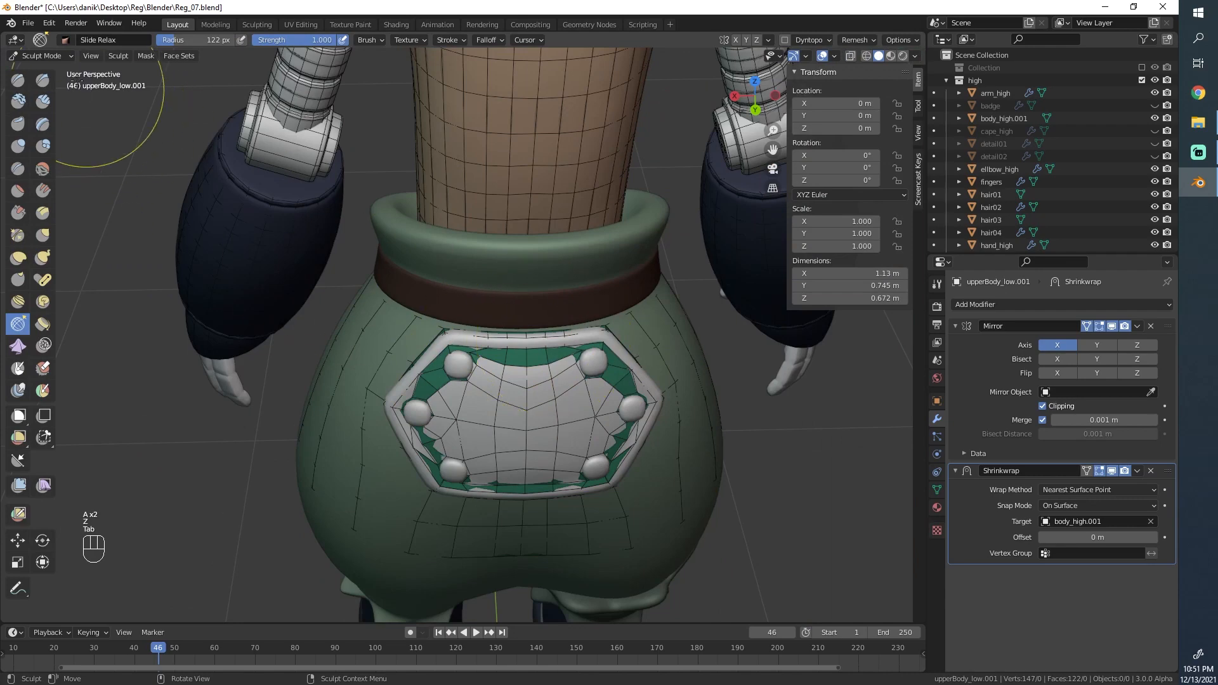
Step: Switch to Object Mode and hide the high collection so only the low-poly meshes remain in view
click(62, 56)
click(43, 71)
scroll(549, 307, up, 1)
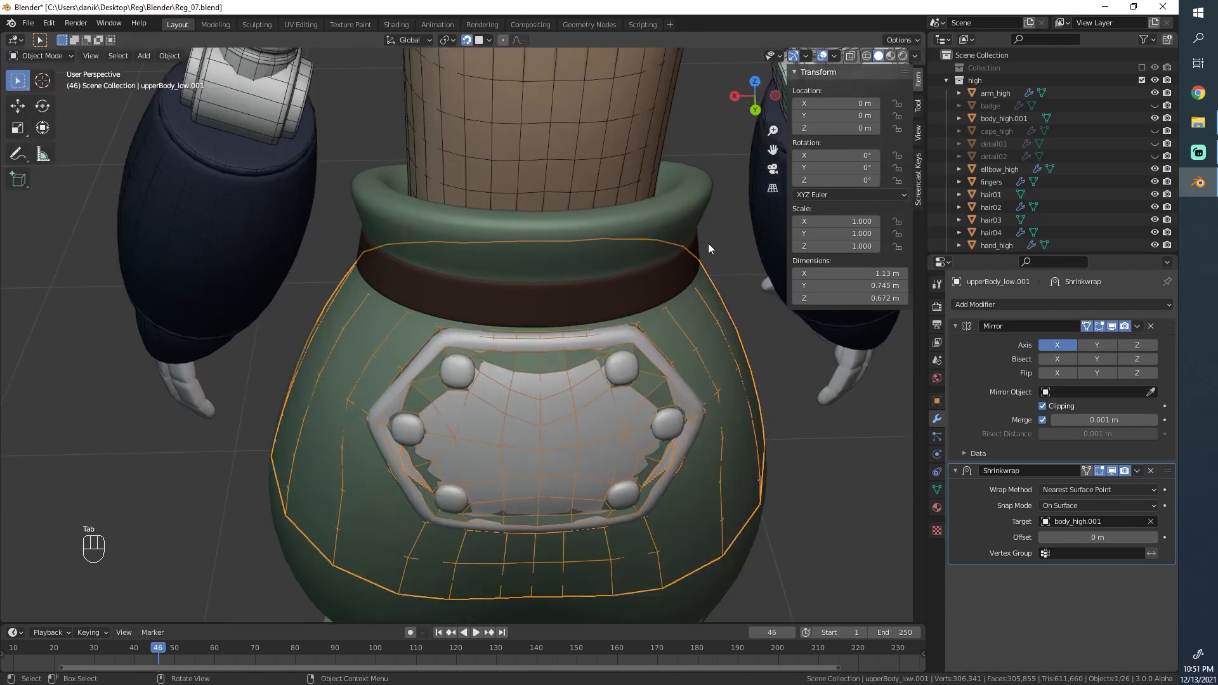
click(1154, 80)
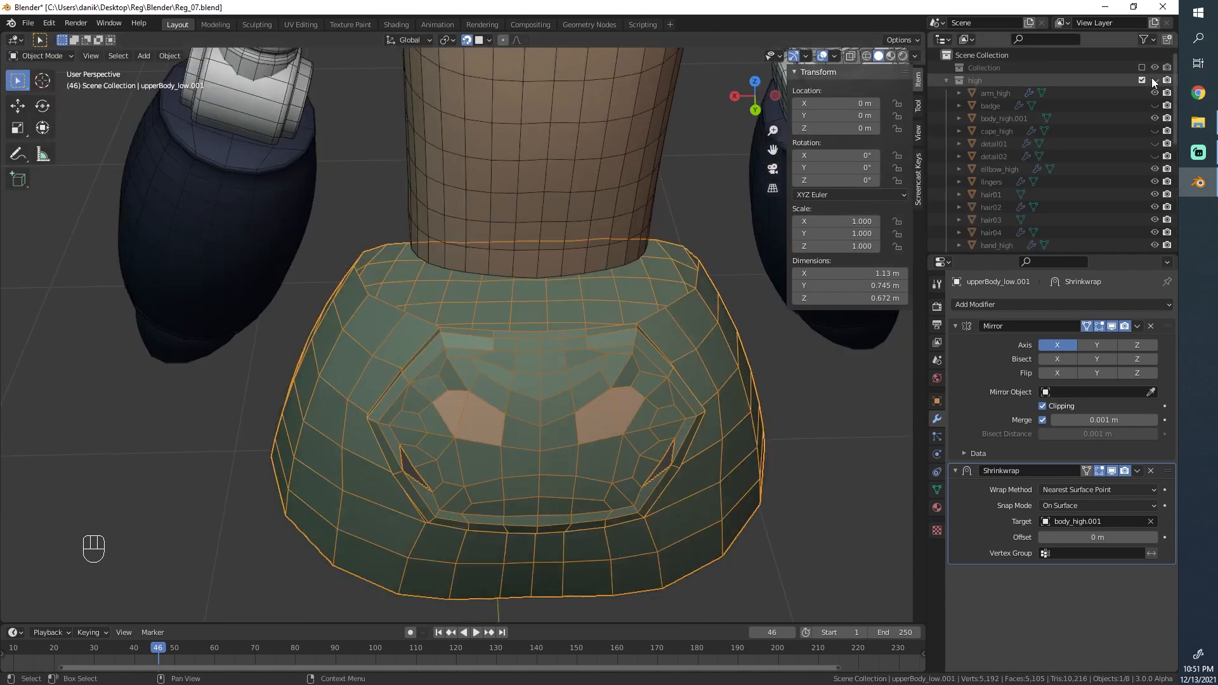
scroll(656, 401, down, 2)
middle_drag(656, 401, 512, 379)
scroll(512, 379, up, 3)
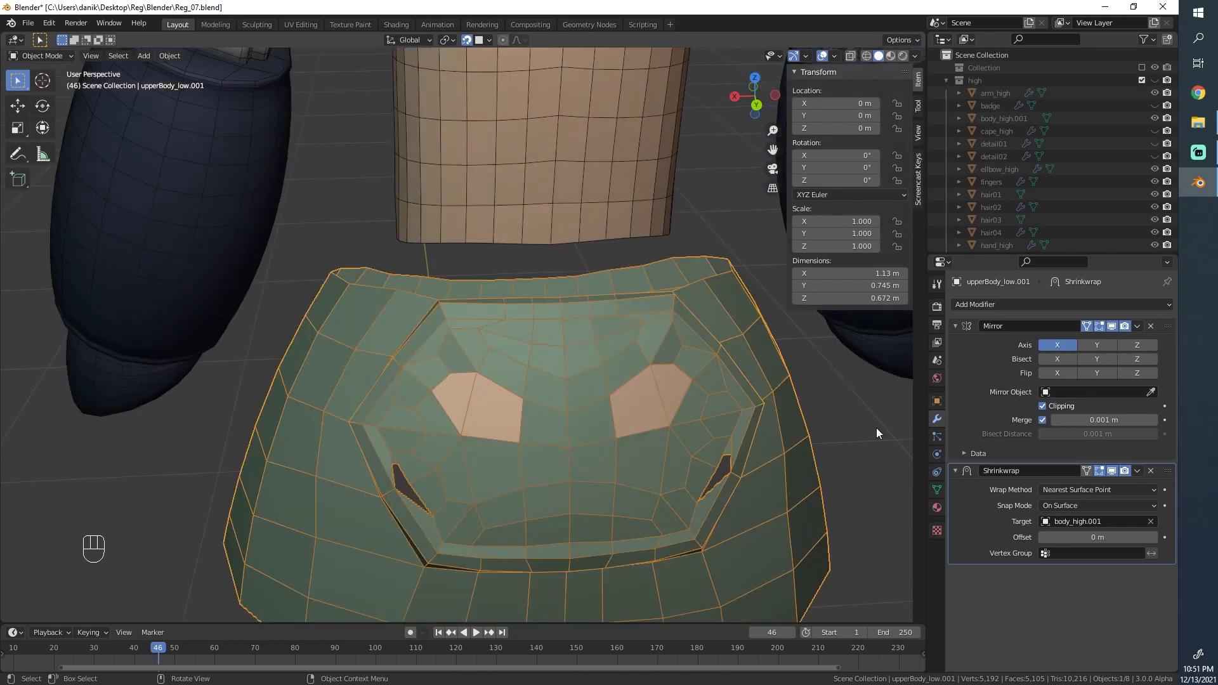
Step: Assign Material.002 to all faces of the low-poly upper body
click(937, 504)
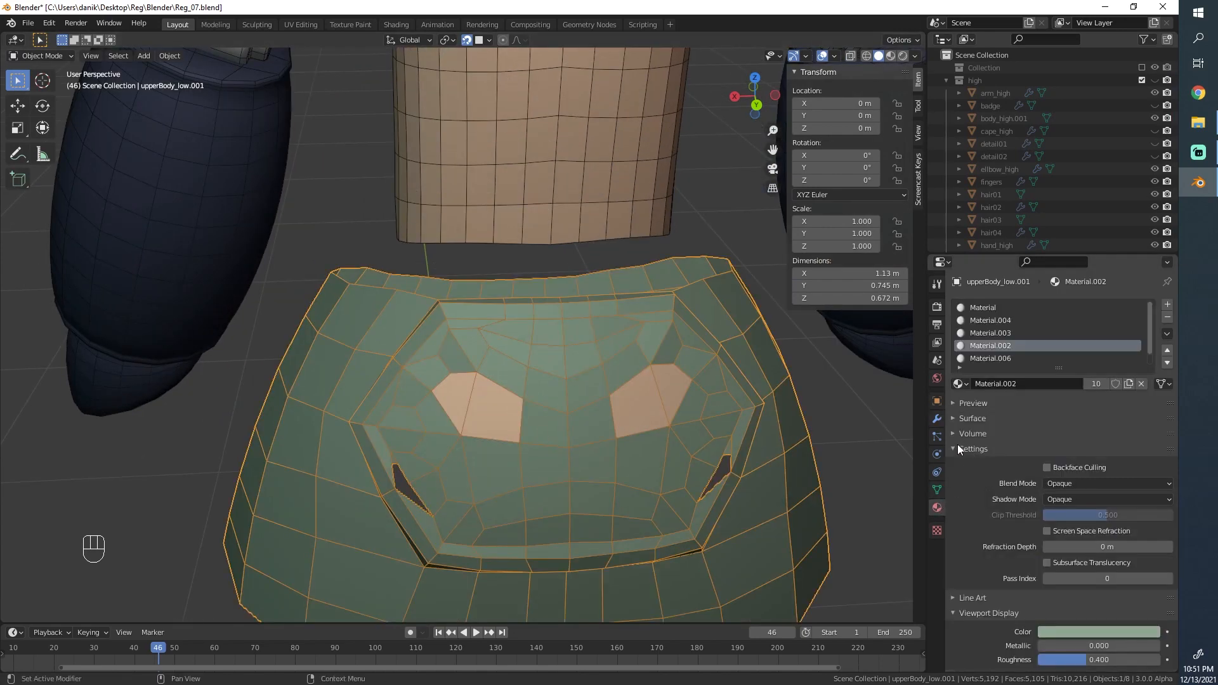
key(Tab)
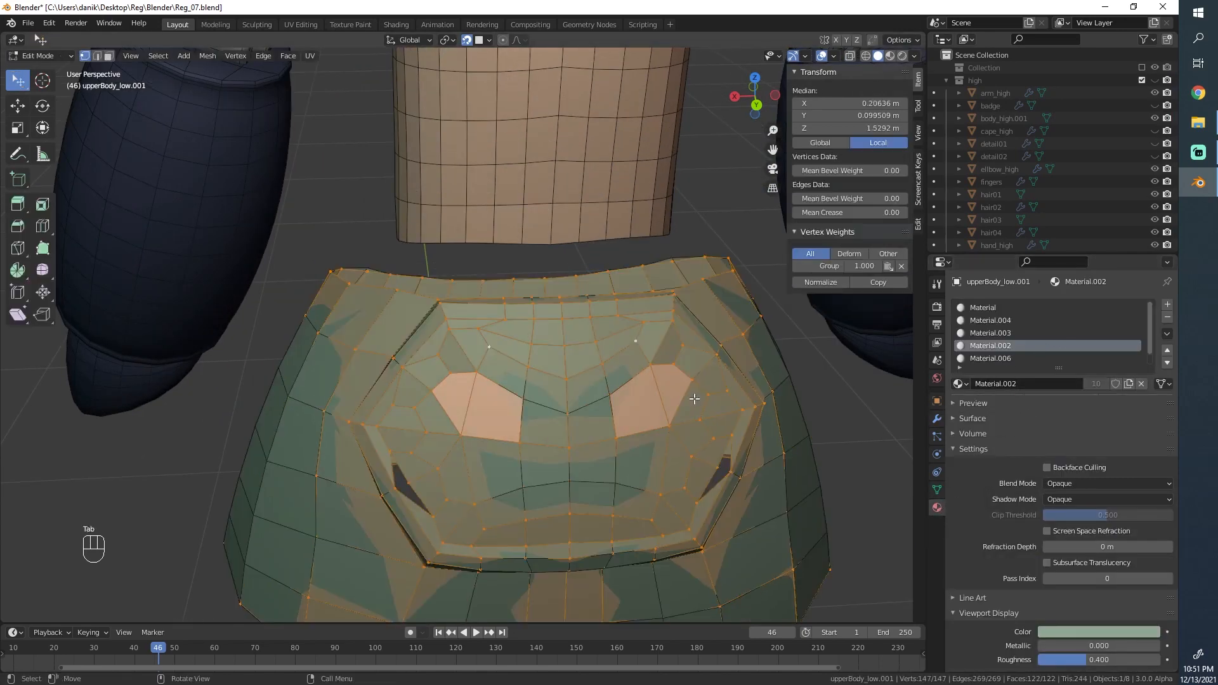
key(a)
key(Tab)
scroll(527, 394, down, 8)
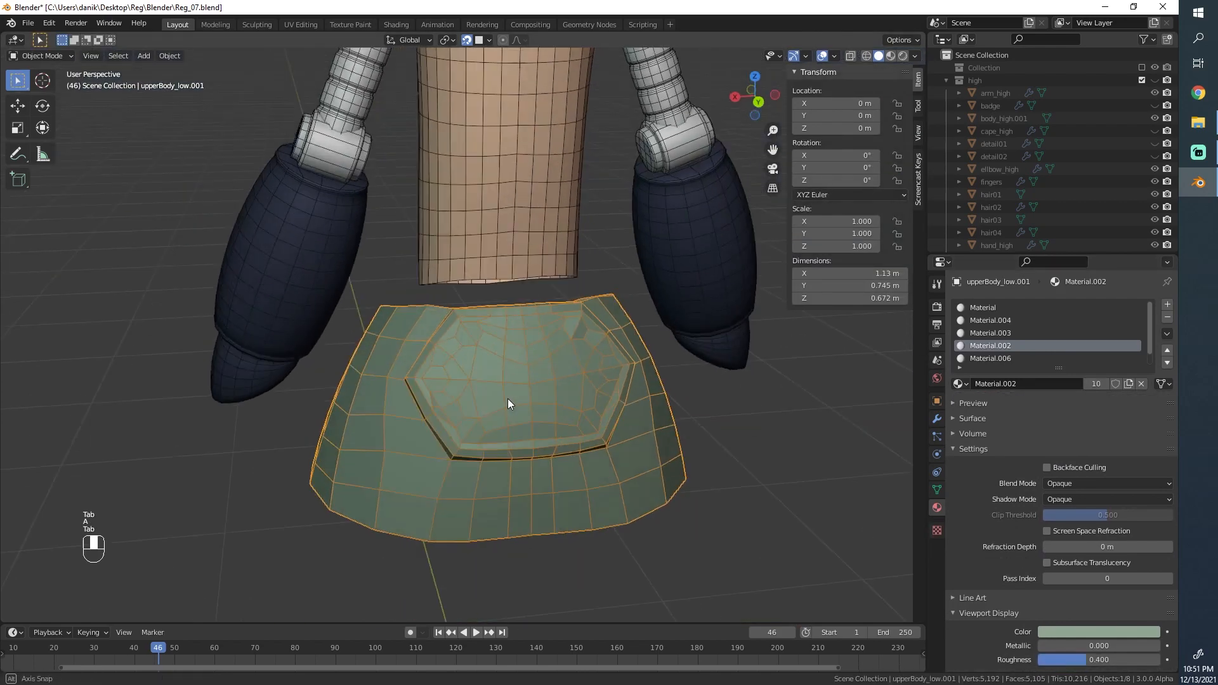
Step: Try smooth shading on the low-poly upper body, undo it, and deselect everything
scroll(507, 398, up, 5)
right_click(536, 381)
click(537, 381)
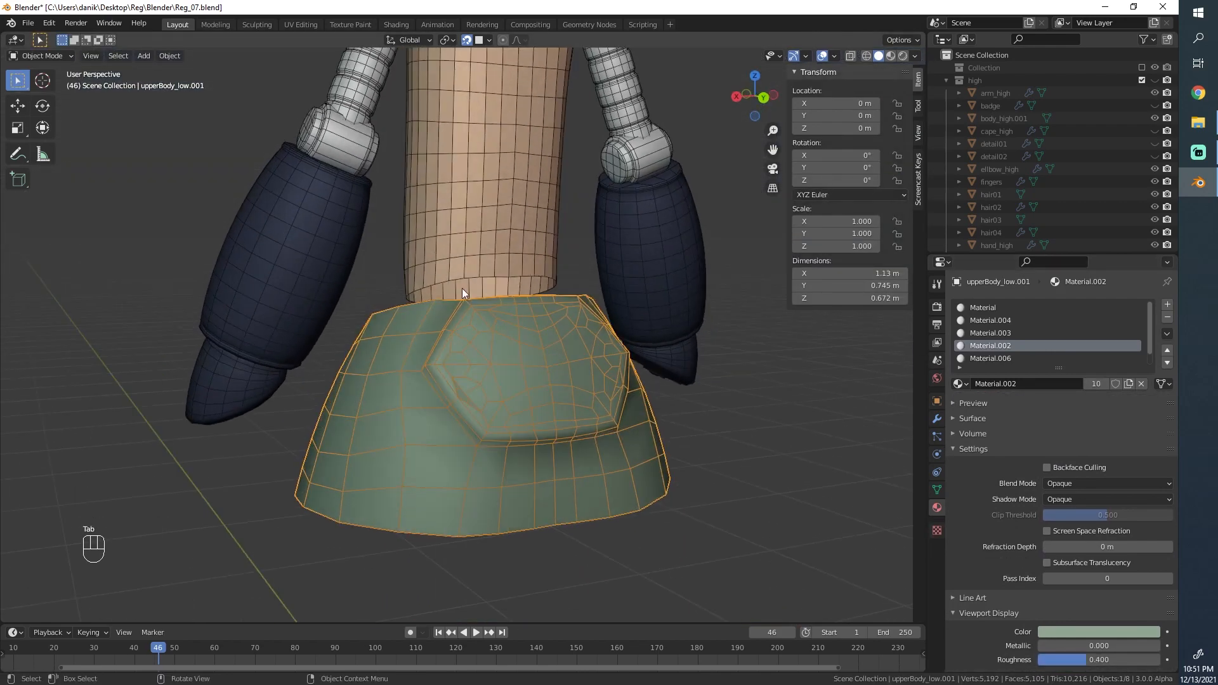
mouse_move(462, 288)
middle_down()
mouse_move(481, 314)
mouse_move(454, 267)
middle_up()
key(ctrl+z)
key(alt+a)
scroll(455, 359, up, 3)
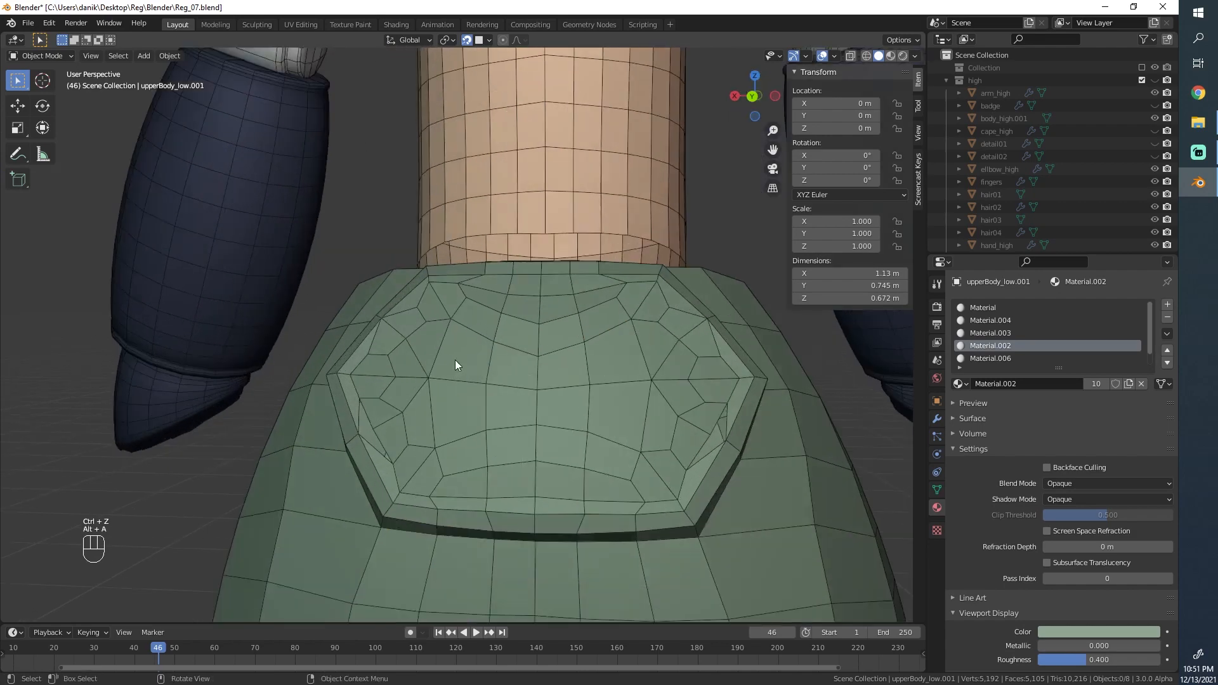
Step: In Edit Mode, select the inner border vertex between the panel's upper-left and middle-left rivets
key(Tab)
middle_drag(455, 360, 442, 304)
scroll(471, 381, up, 3)
scroll(408, 343, up, 3)
click(414, 345)
scroll(416, 346, down, 3)
Step: Try twice to rip the selected border vertex with snapping on, undoing each rip
key(v)
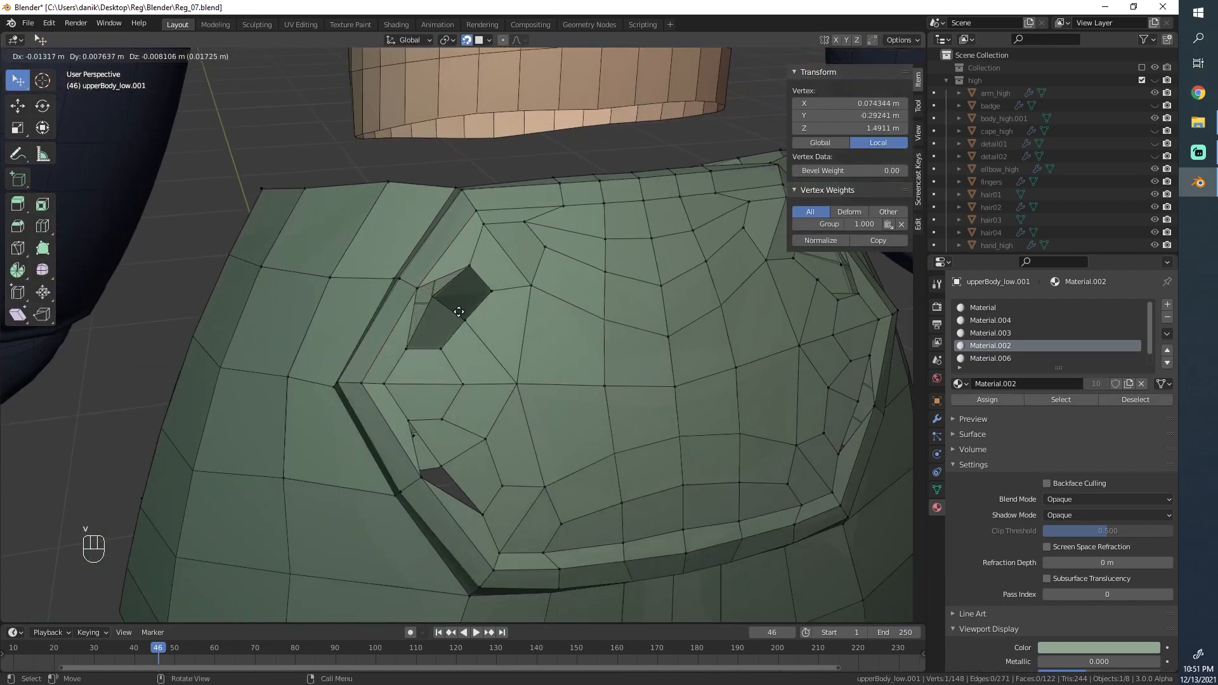
click(459, 311)
scroll(392, 276, up, 3)
key(ctrl+z)
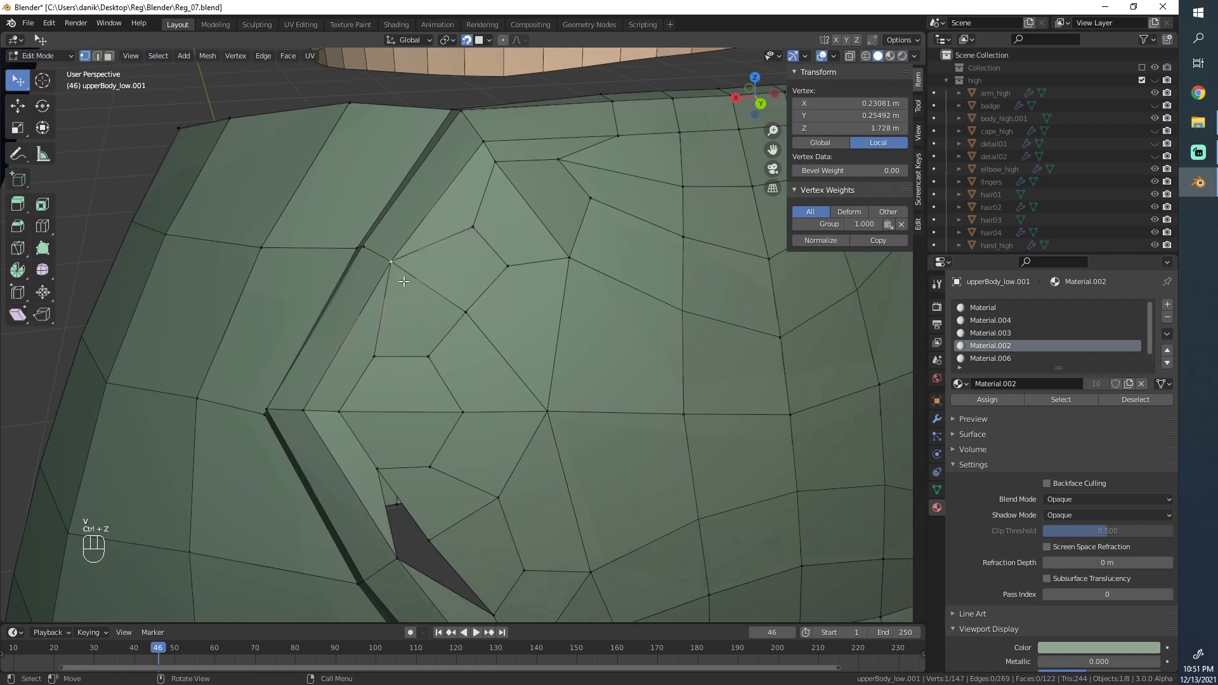
key(v)
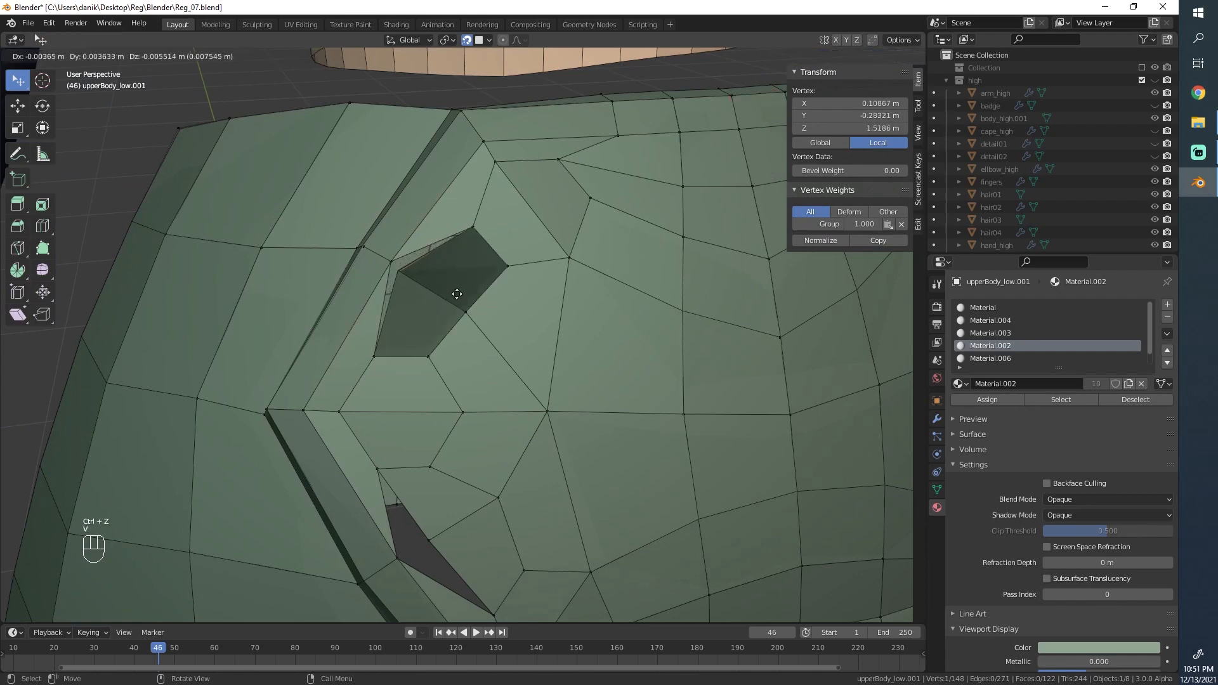
click(438, 300)
middle_drag(438, 300, 397, 272)
key(ctrl+z)
Step: Turn off snapping and rip the border vertex so the strip between the upper-left and middle-left rivets separates from the border
key(shift+Tab)
key(v)
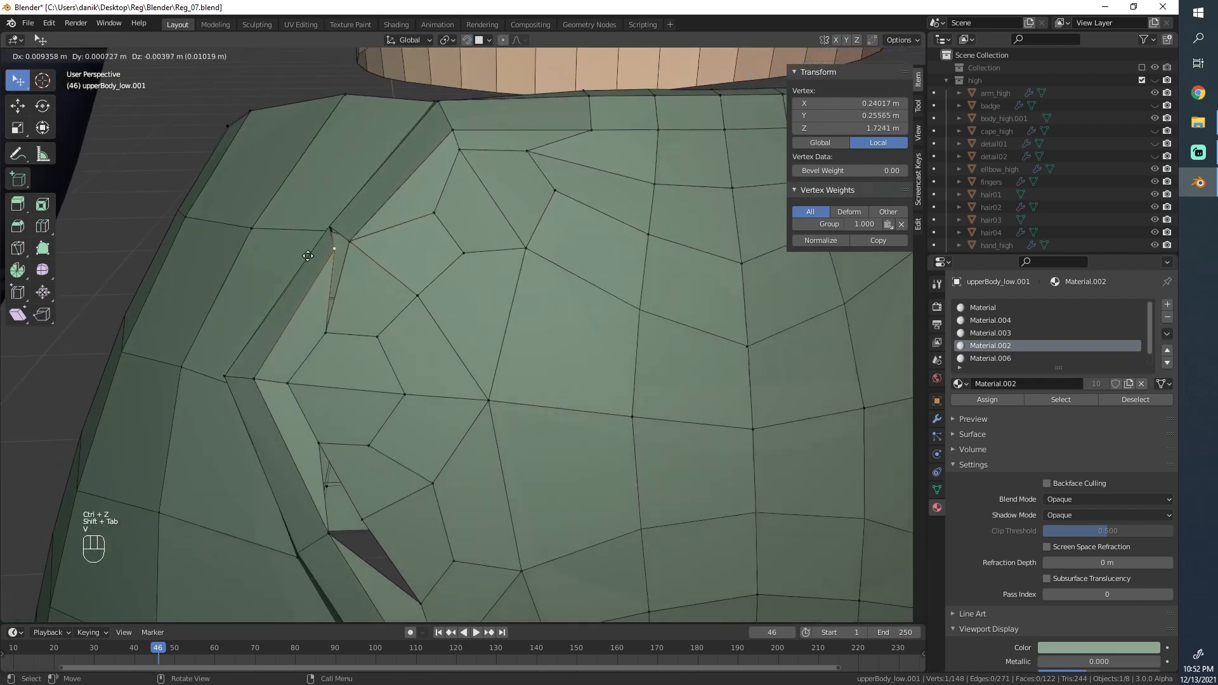
key(ctrl+z)
key(v)
key(ctrl+z)
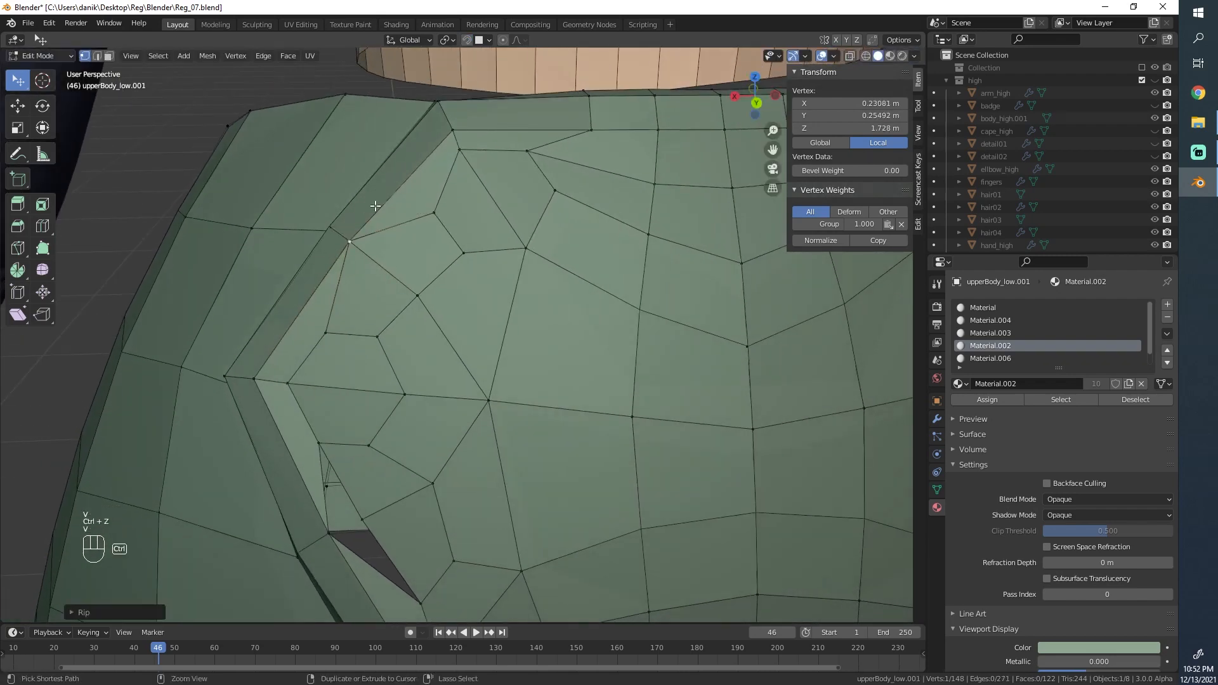
key(v)
click(386, 288)
Step: Move the outer vertex of the strip joining the middle-left and lower-left rivets, beside the open gap
middle_drag(386, 289, 446, 362)
scroll(402, 318, up, 3)
scroll(406, 325, down, 4)
scroll(446, 362, up, 4)
click(432, 393)
key(g)
click(434, 399)
scroll(435, 400, down, 5)
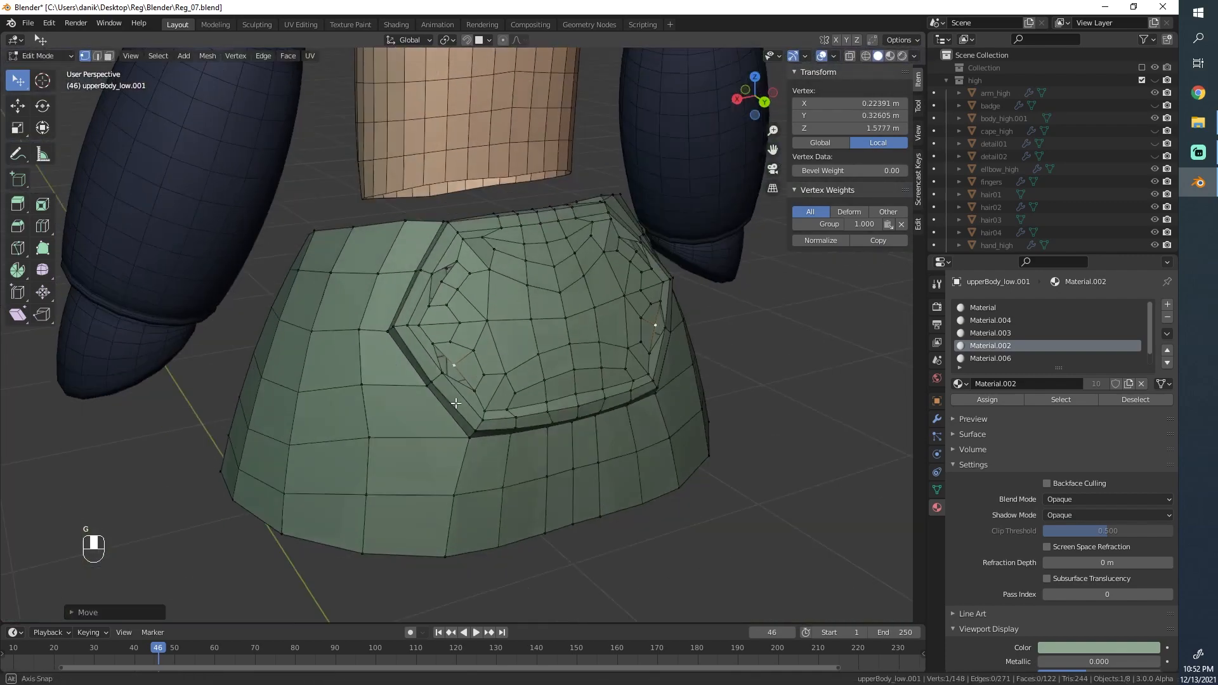
Step: Try to fill the gap between the lower-left border and the rivet strip, and undo it
scroll(441, 380, up, 5)
scroll(443, 374, down, 3)
scroll(401, 418, up, 4)
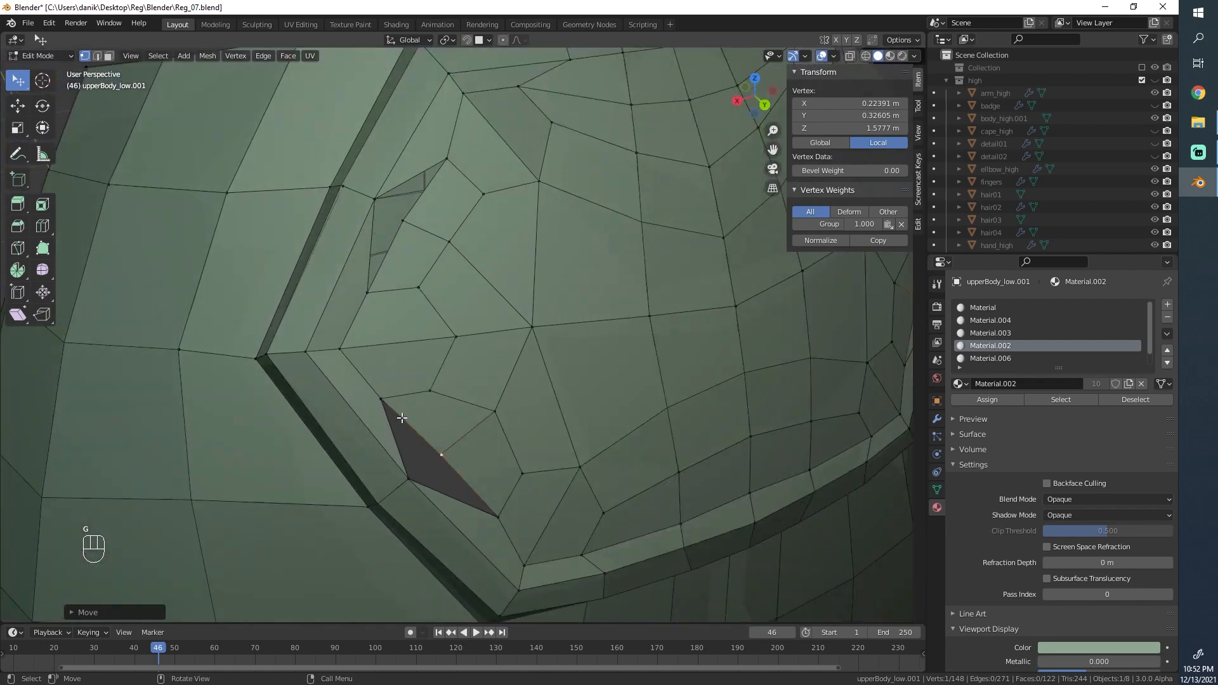
shift+click(384, 400)
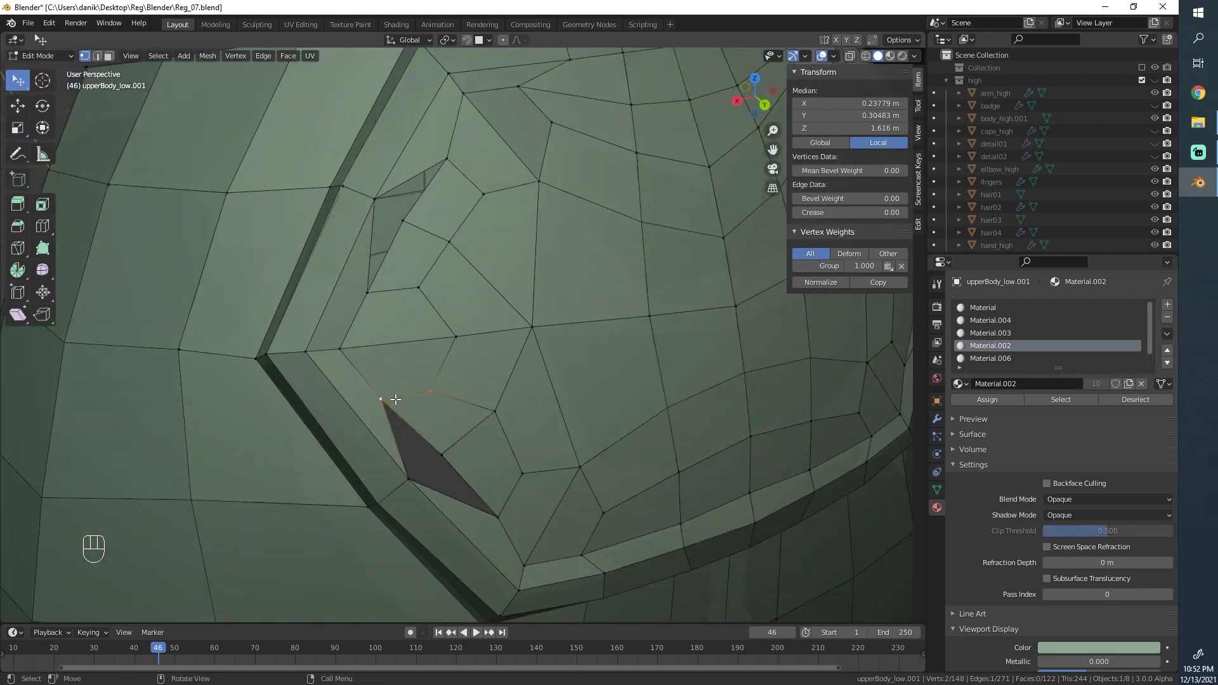
scroll(393, 403, down, 4)
scroll(400, 406, up, 2)
scroll(400, 407, down, 2)
middle_drag(400, 407, 473, 413)
scroll(473, 413, up, 2)
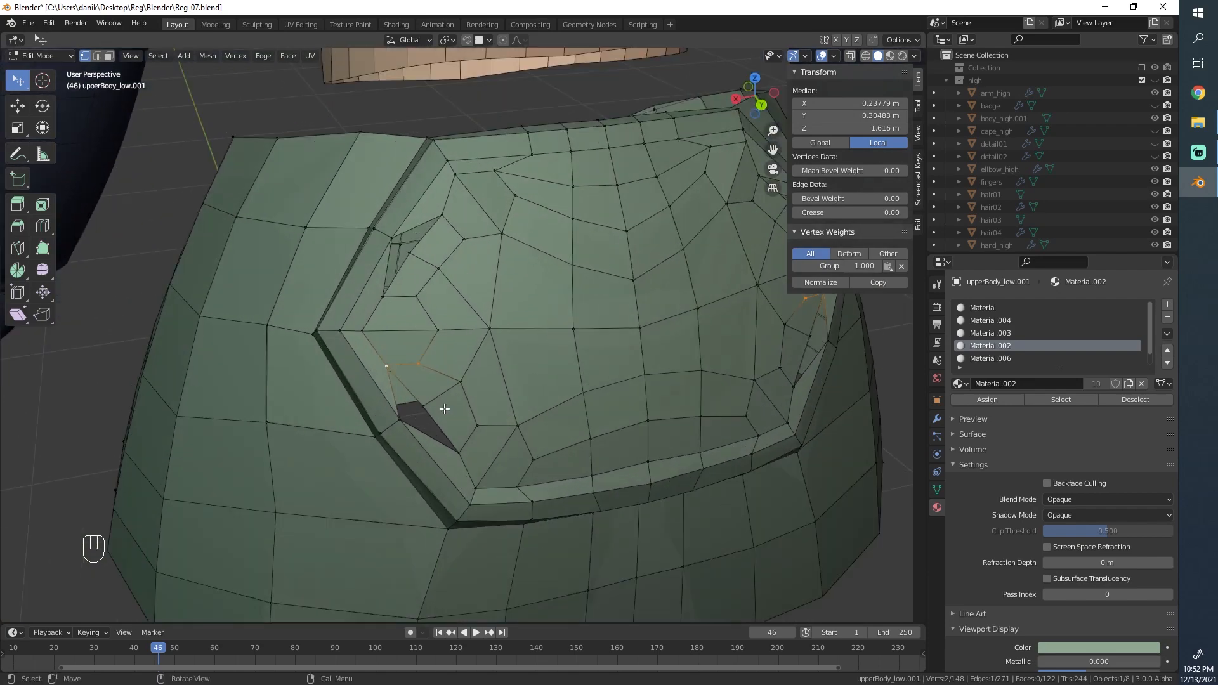
click(422, 407)
mouse_move(390, 372)
middle_down()
mouse_move(397, 406)
mouse_move(389, 381)
middle_up()
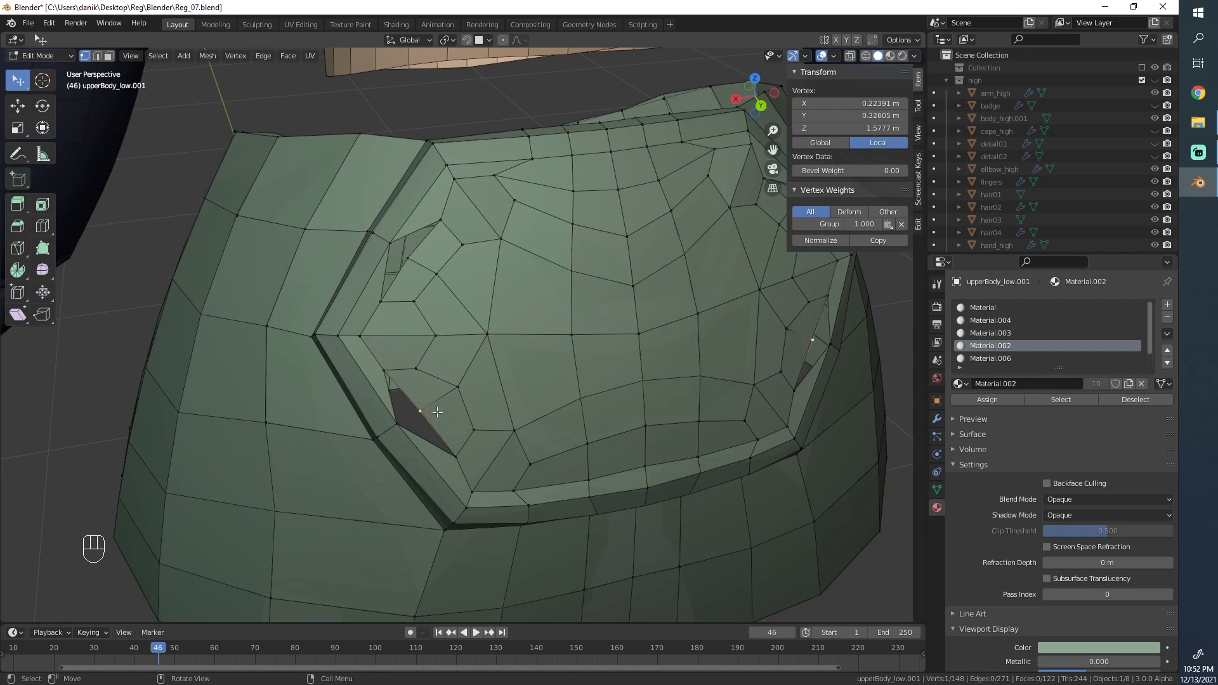
key(f)
key(ctrl+z)
Step: Move the lower-left strip's inner vertex slightly down, and rip the vertex joining the middle-left rivet's ring to the centre grid
key(g)
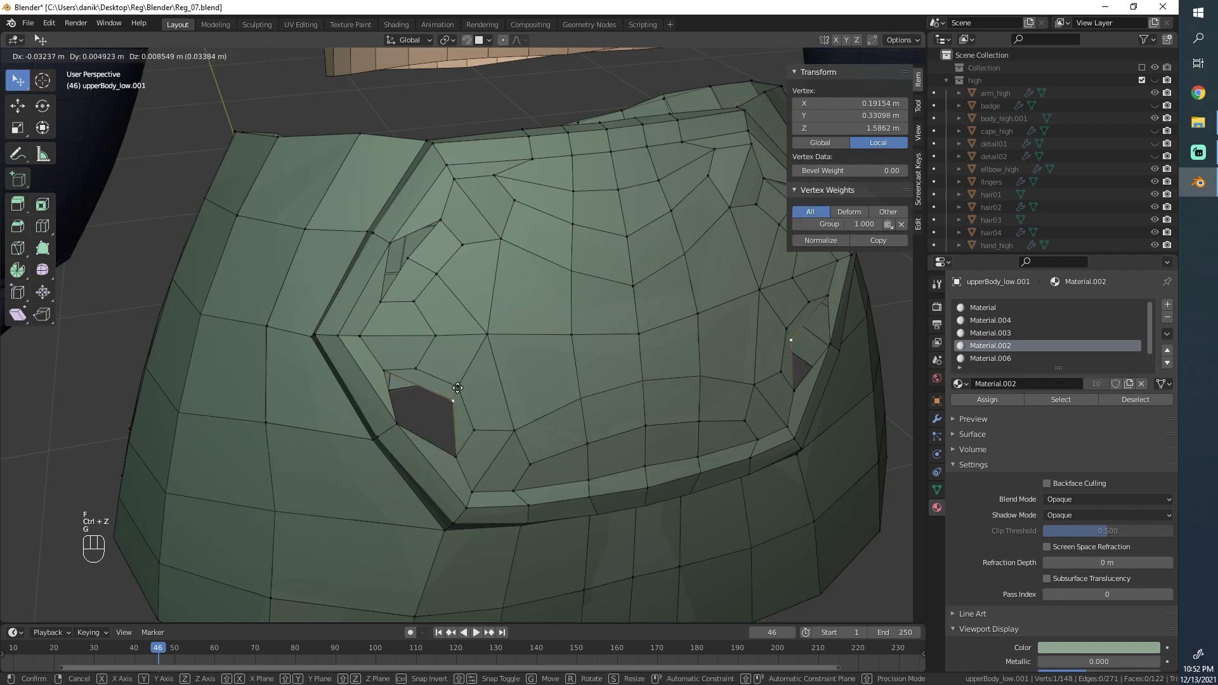
key(g)
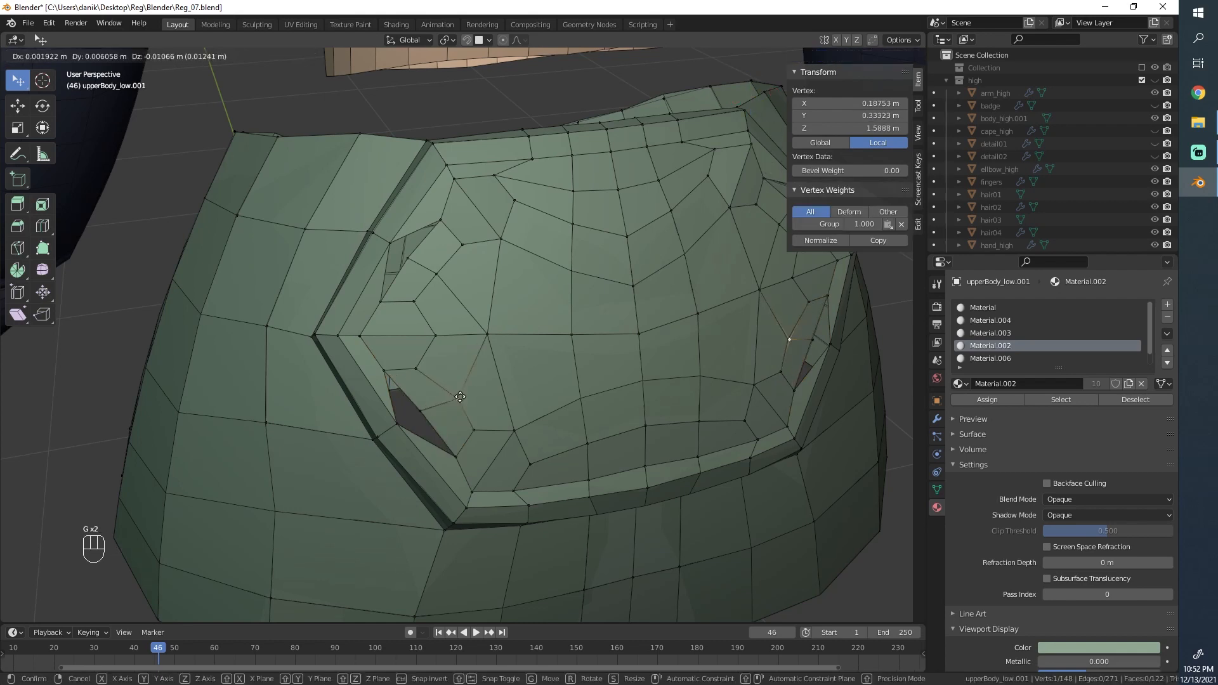
click(457, 398)
click(486, 335)
key(v)
click(461, 334)
Step: Spread the two ripped vertices apart, the grid vertex toward the centre and the ring vertex toward the middle-left rivet
click(488, 334)
key(g)
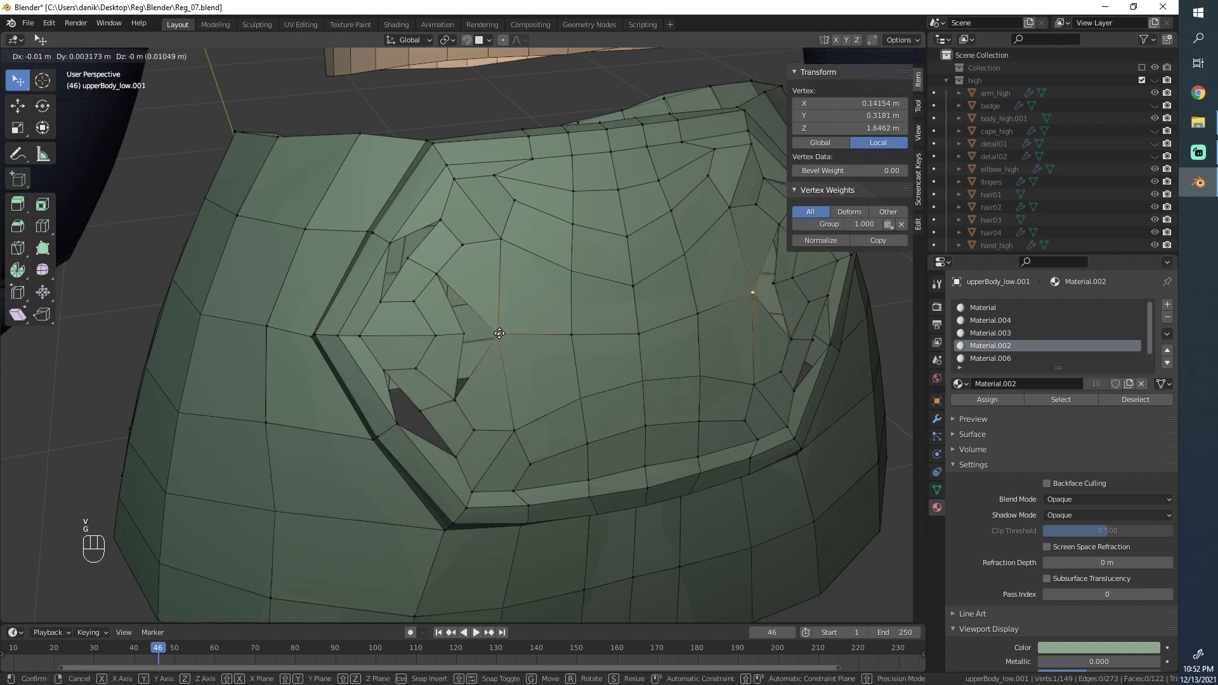
click(511, 333)
click(468, 334)
key(g)
click(463, 334)
scroll(469, 336, down, 1)
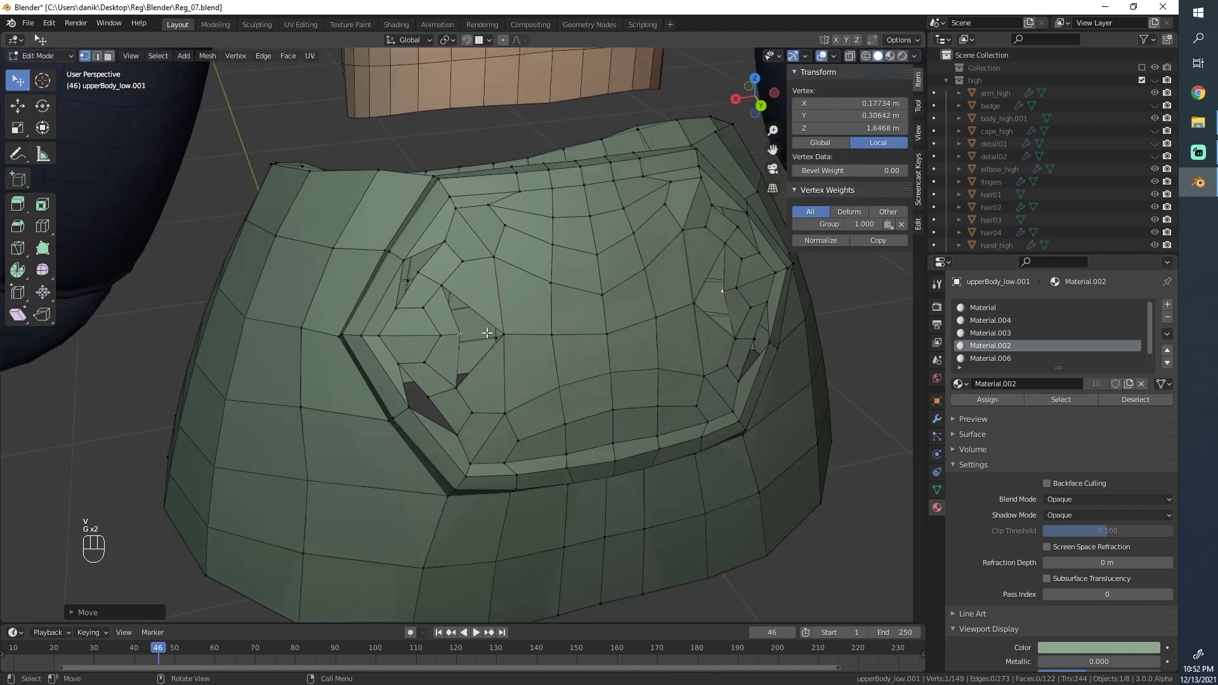
Step: Delete the stretched edges above and below the split with their faces, and move the lower-left strip's inner vertex outward
click(504, 335)
shift+click(438, 290)
key(x)
click(425, 306)
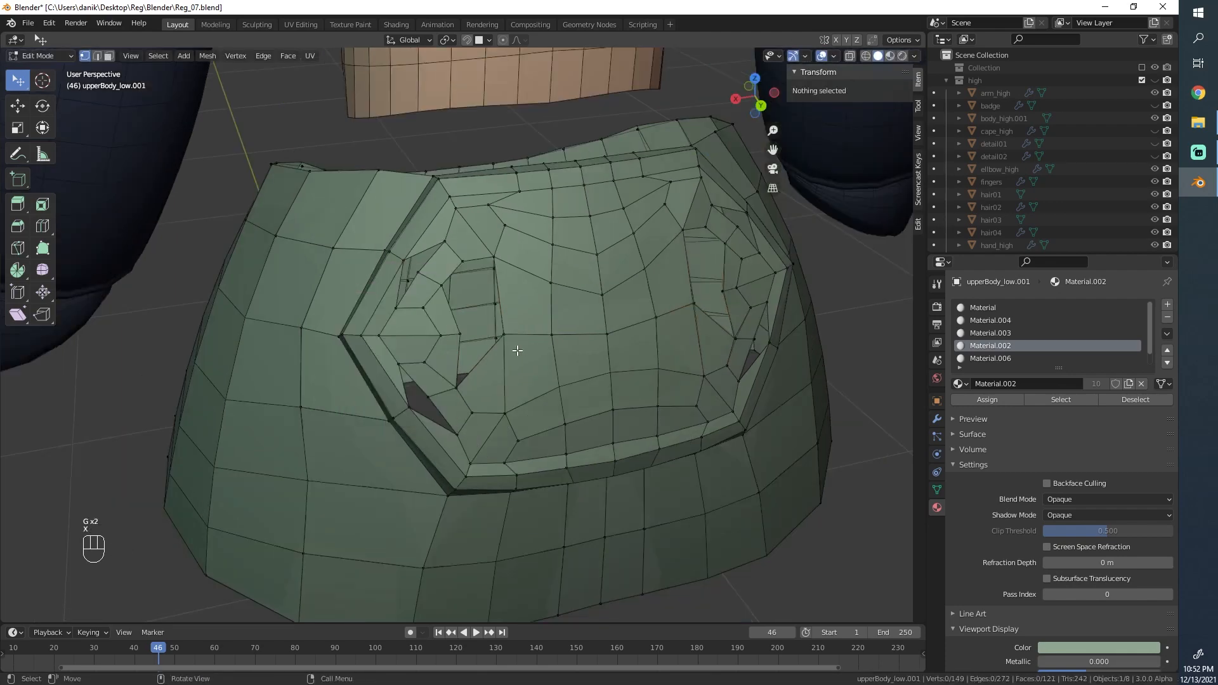
click(507, 336)
key(x)
click(437, 373)
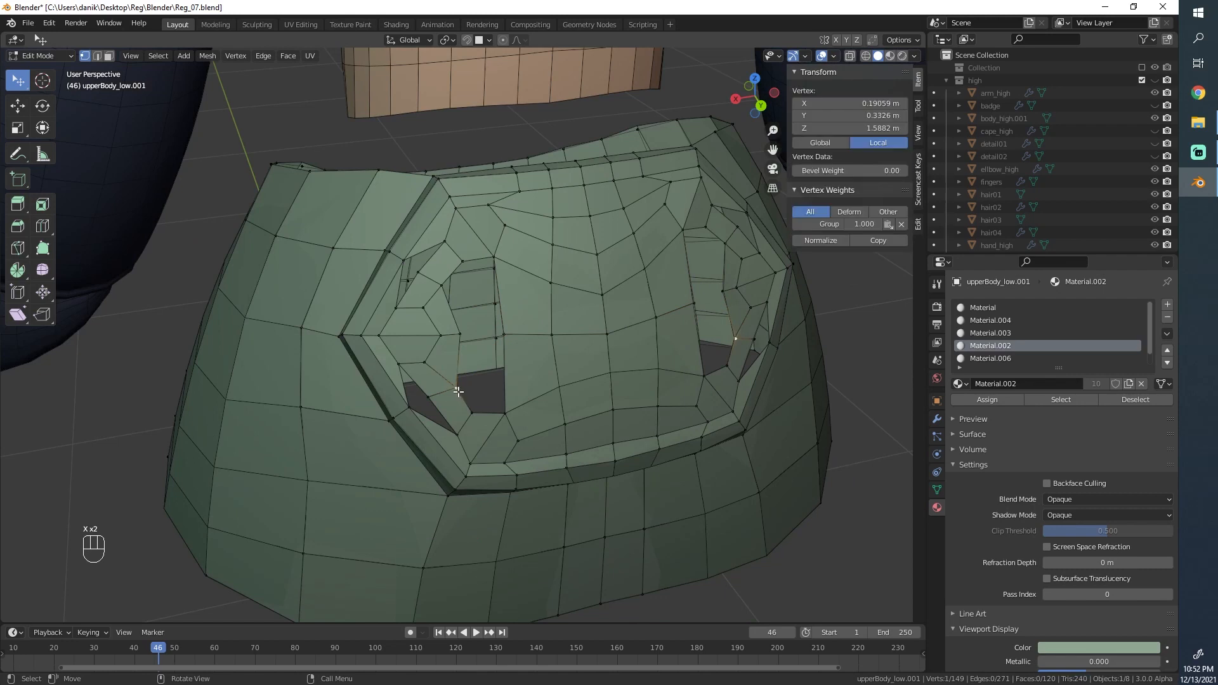
key(g)
key(g)
Step: Try to bevel the border edges beside the lower-left gap, undo it, and select the outer border vertex
click(412, 409)
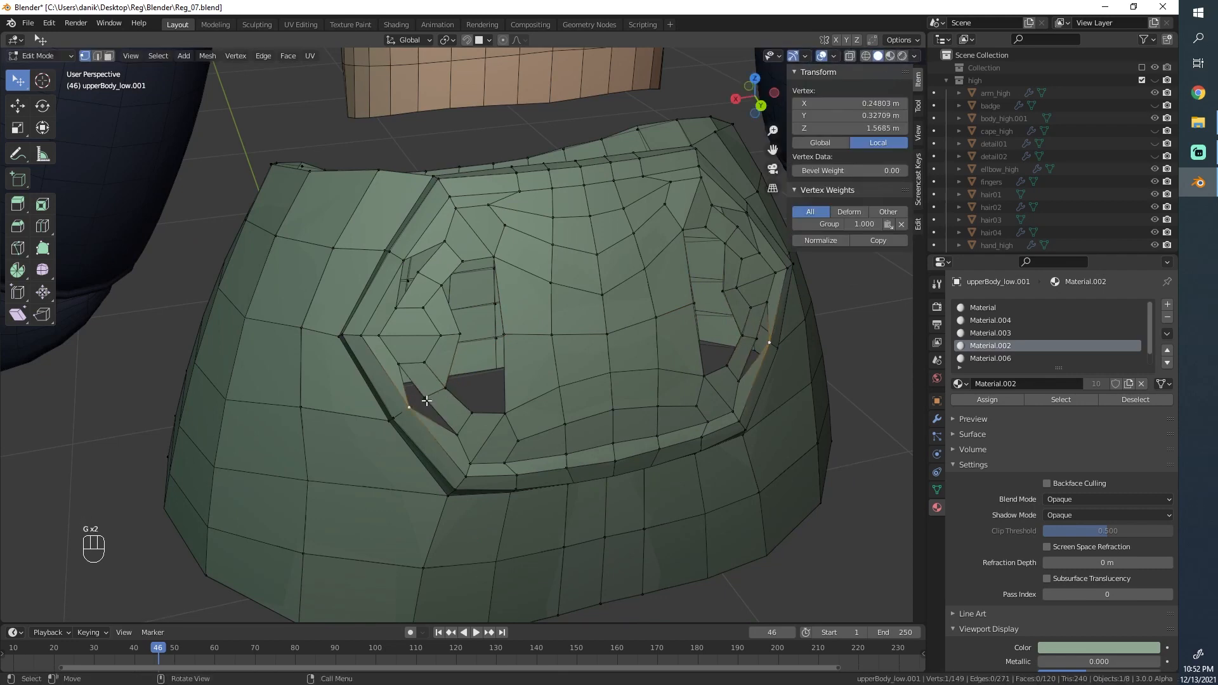
shift+click(393, 418)
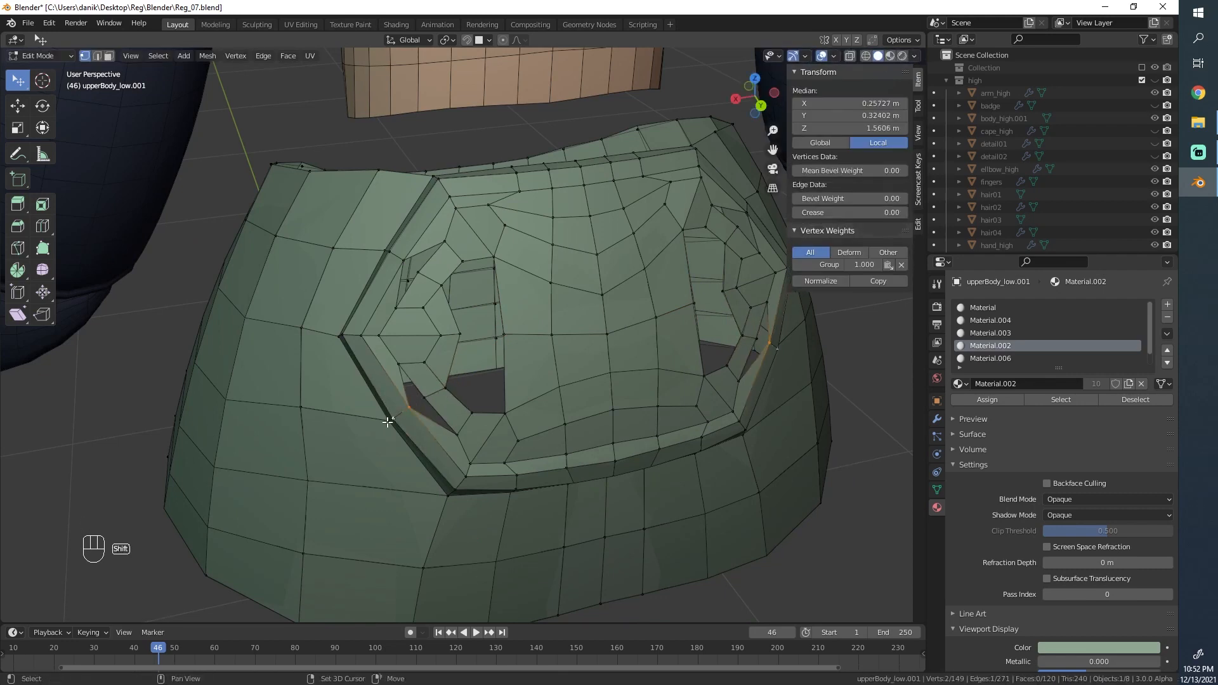
shift+click(387, 422)
key(ctrl+b)
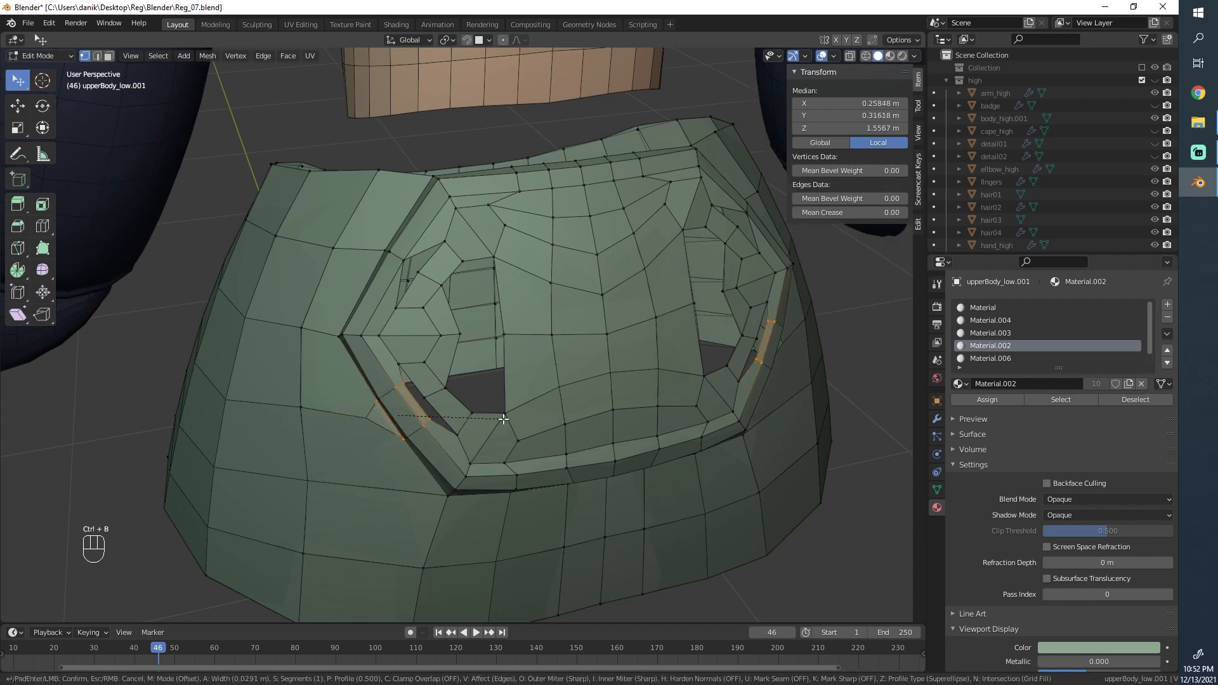
right_click(509, 417)
key(ctrl+z)
click(384, 425)
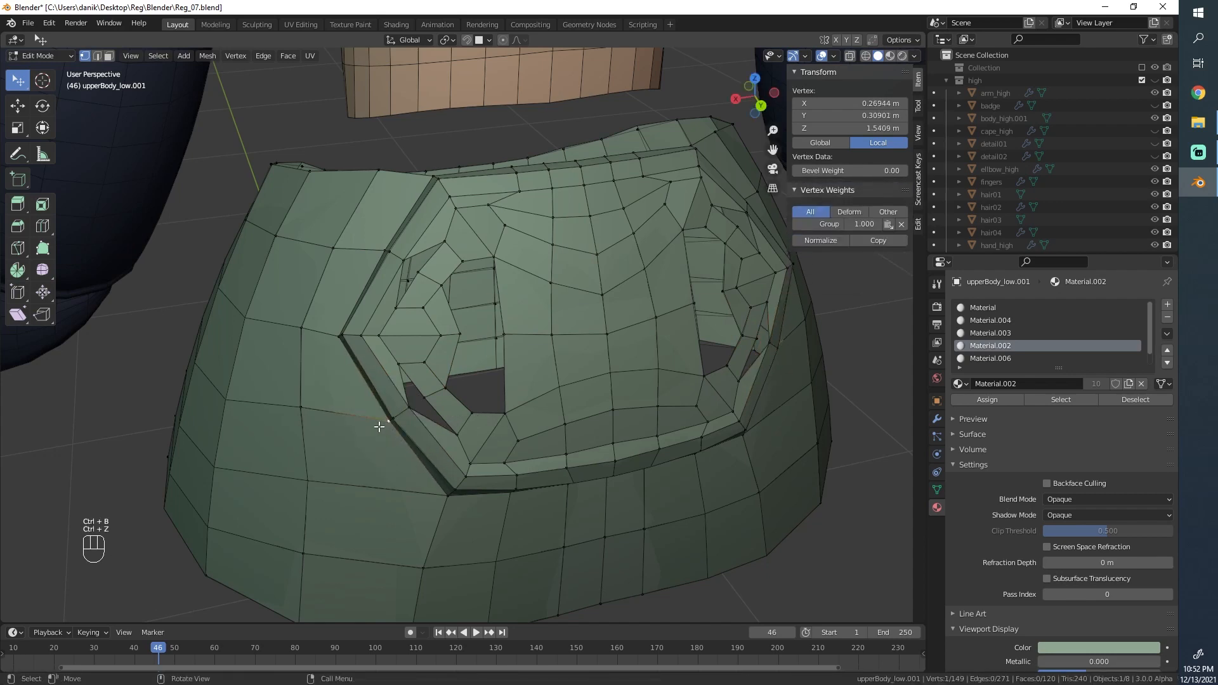
Step: Rip the outer border vertex beside the panel's lower-left edge and pull the body-side vertex outward
key(v)
click(339, 441)
Step: Try to bevel the edges crossing the panel's lower-left border, and undo the bevel
alt+click(405, 415)
key(ctrl+b)
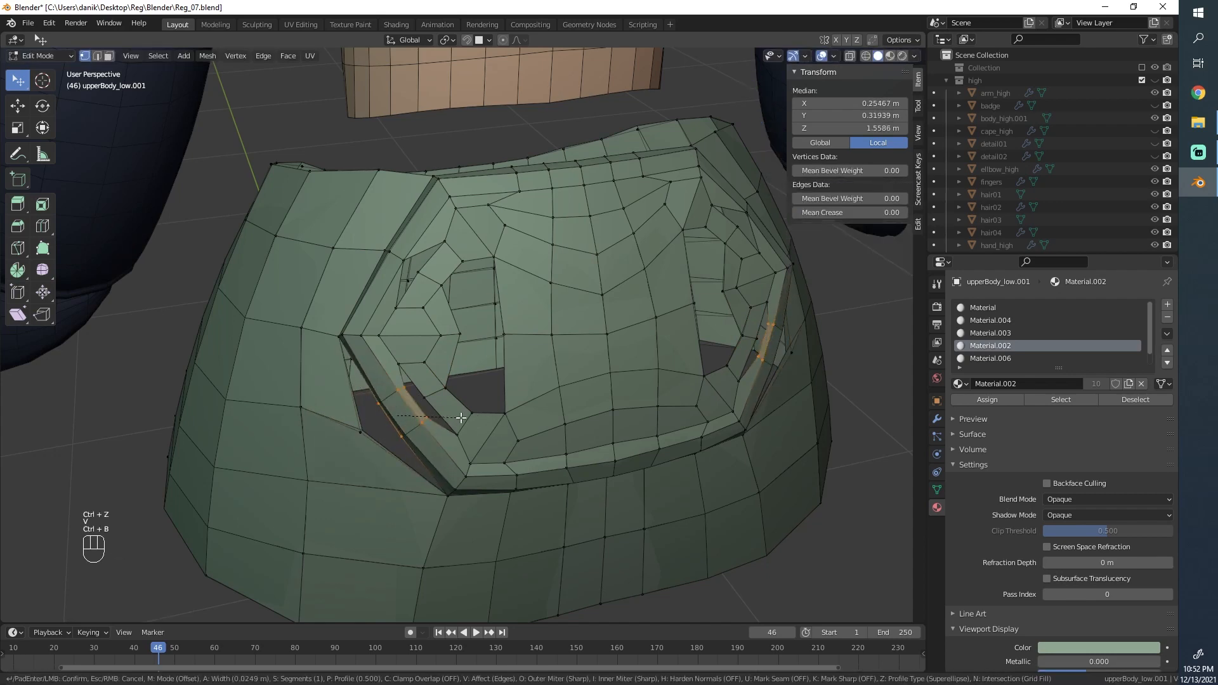
click(471, 417)
middle_drag(471, 417, 388, 383)
key(alt+a)
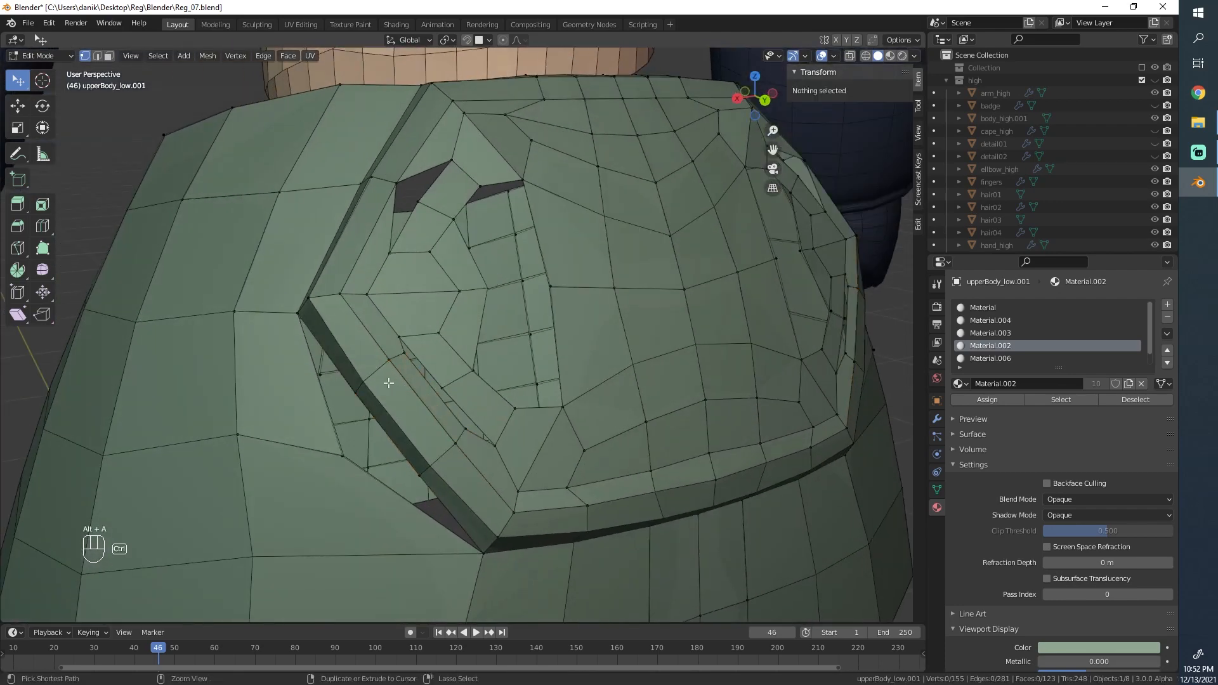
key(ctrl+z)
key(ctrl+z)
Step: Adjust the lower-left strip's inner vertex, rip the border across its width there, and pull the lower end down
key(g)
click(428, 405)
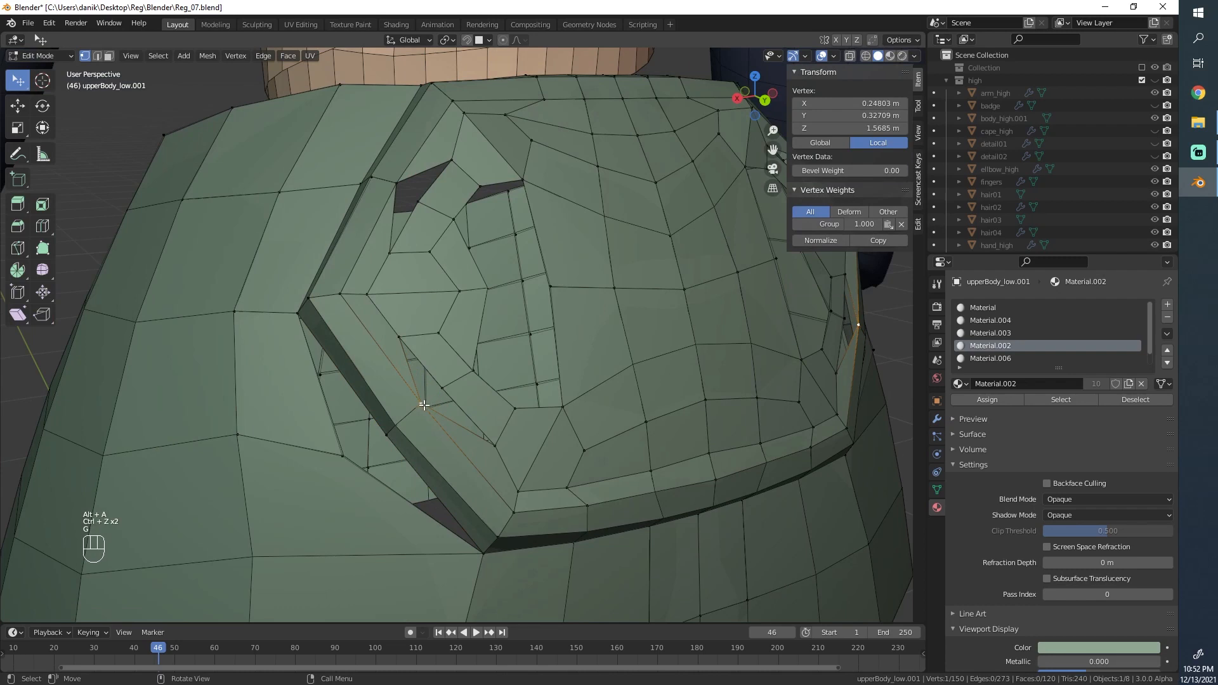
key(g)
click(421, 403)
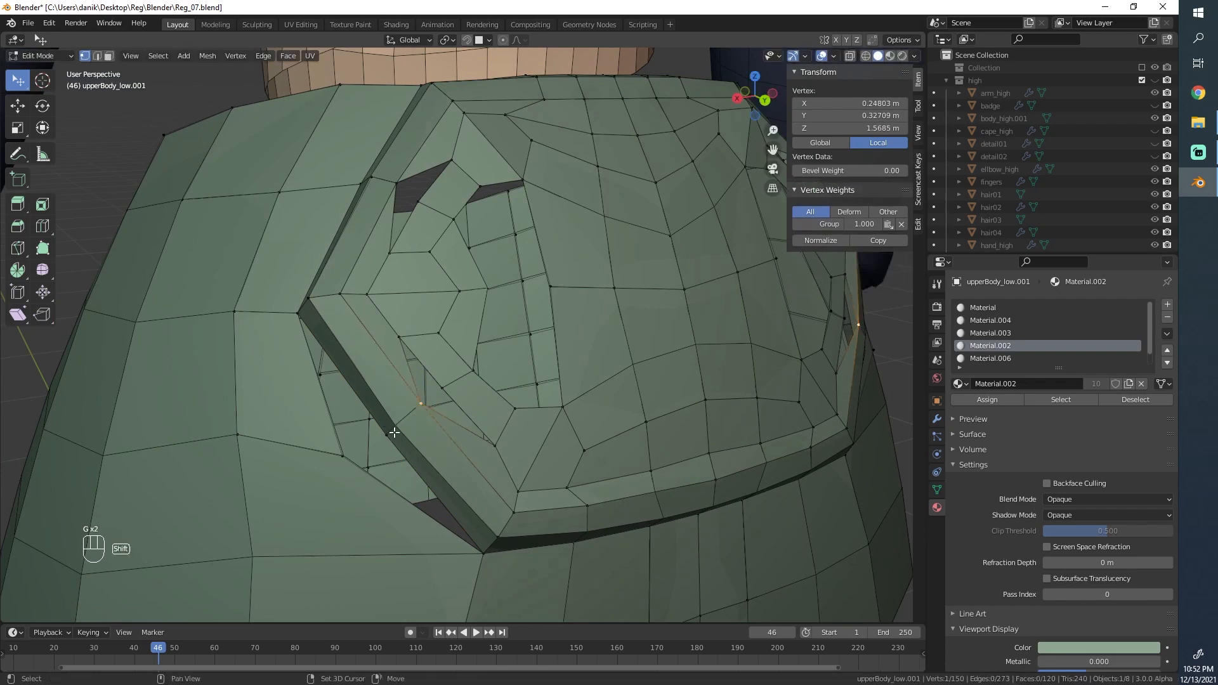
key(v)
click(423, 439)
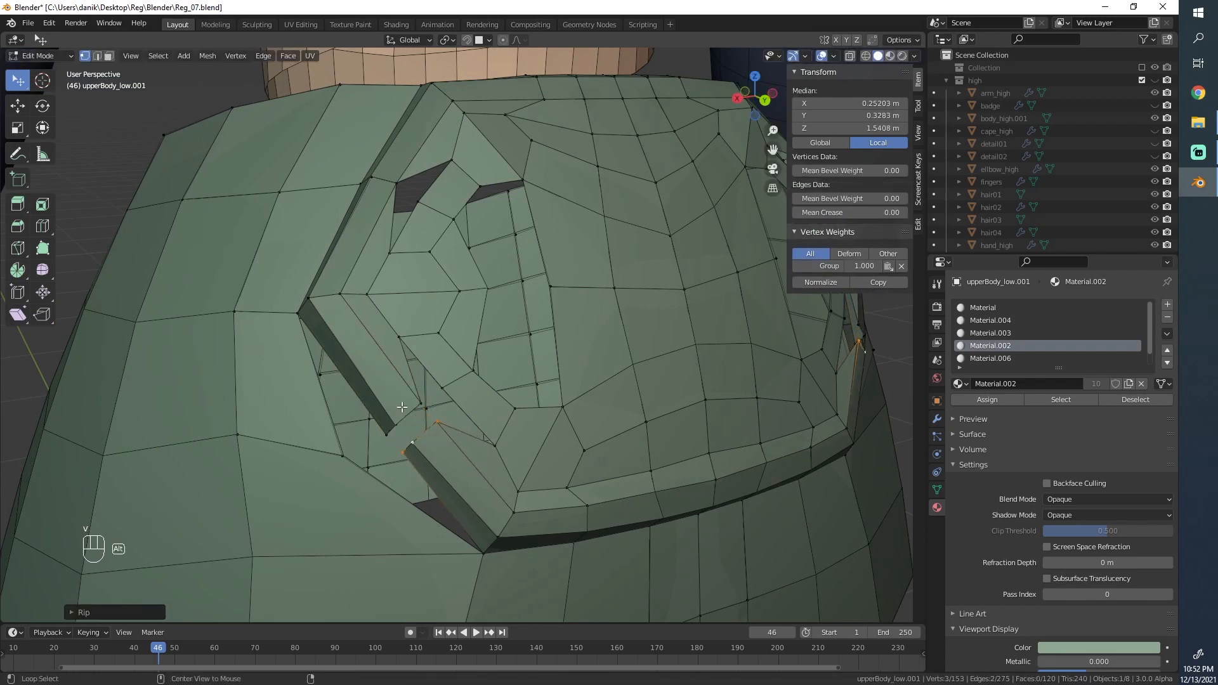
Step: Spread the split border's two ends farther apart, moving the upper end up the border and the lower end down
alt+click(407, 411)
key(g)
right_click(407, 393)
click(419, 403)
ctrl+click(388, 434)
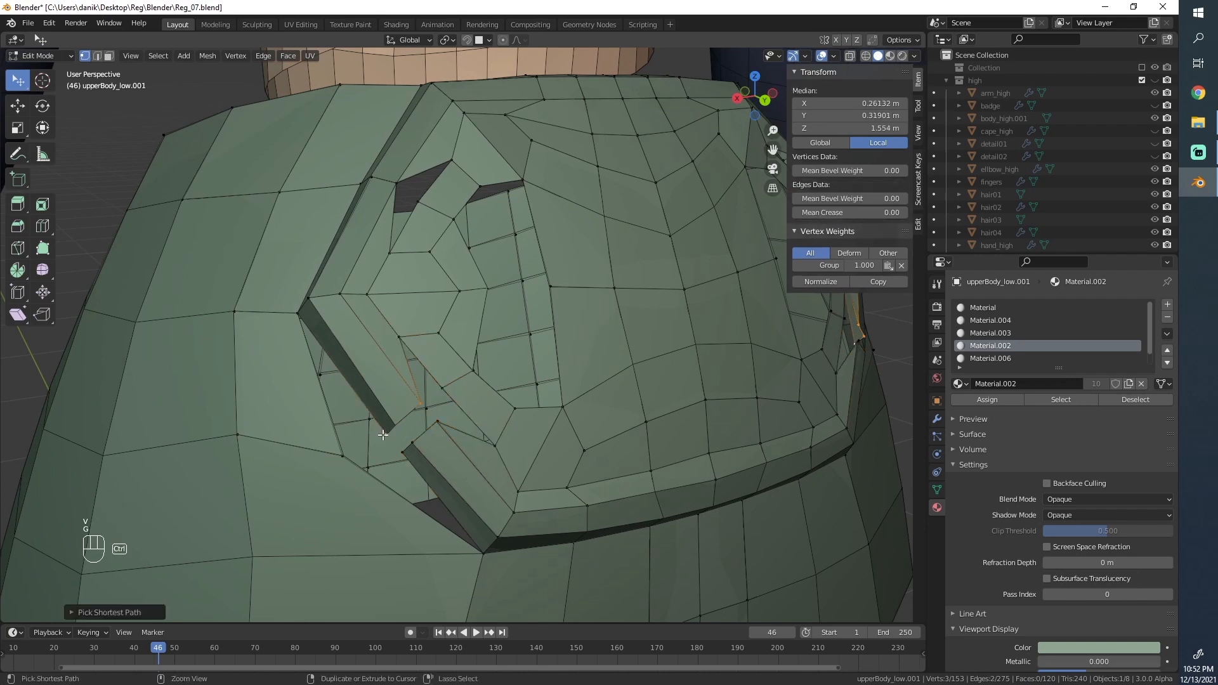
key(g)
click(360, 398)
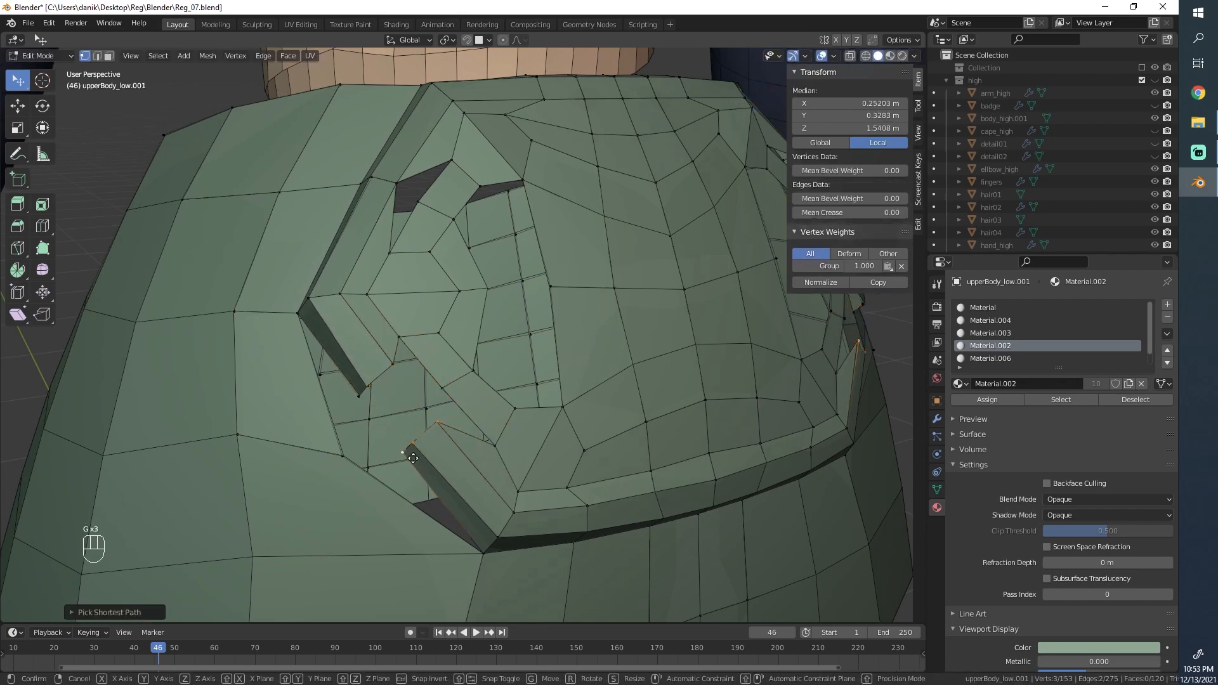
key(g)
click(360, 461)
Step: Move the ripped body vertex up to the corner of the split border's upper end
click(343, 457)
key(g)
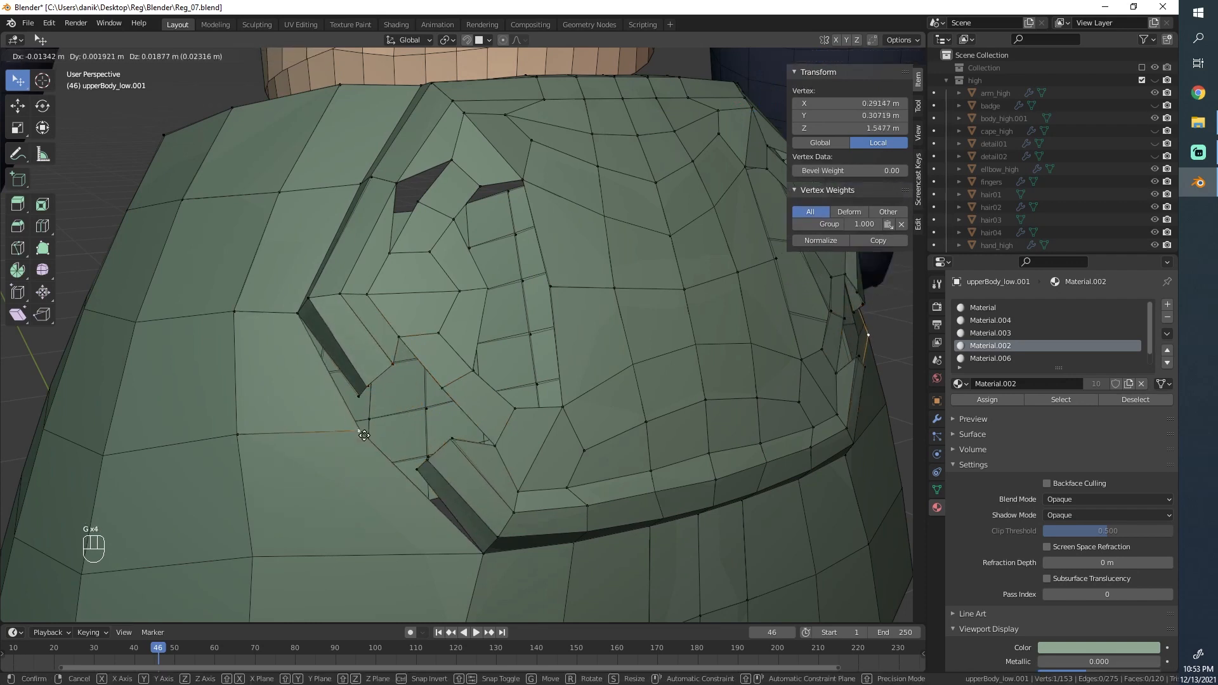
click(371, 432)
scroll(391, 443, down, 2)
middle_drag(391, 443, 428, 430)
scroll(406, 468, up, 2)
key(g)
click(351, 371)
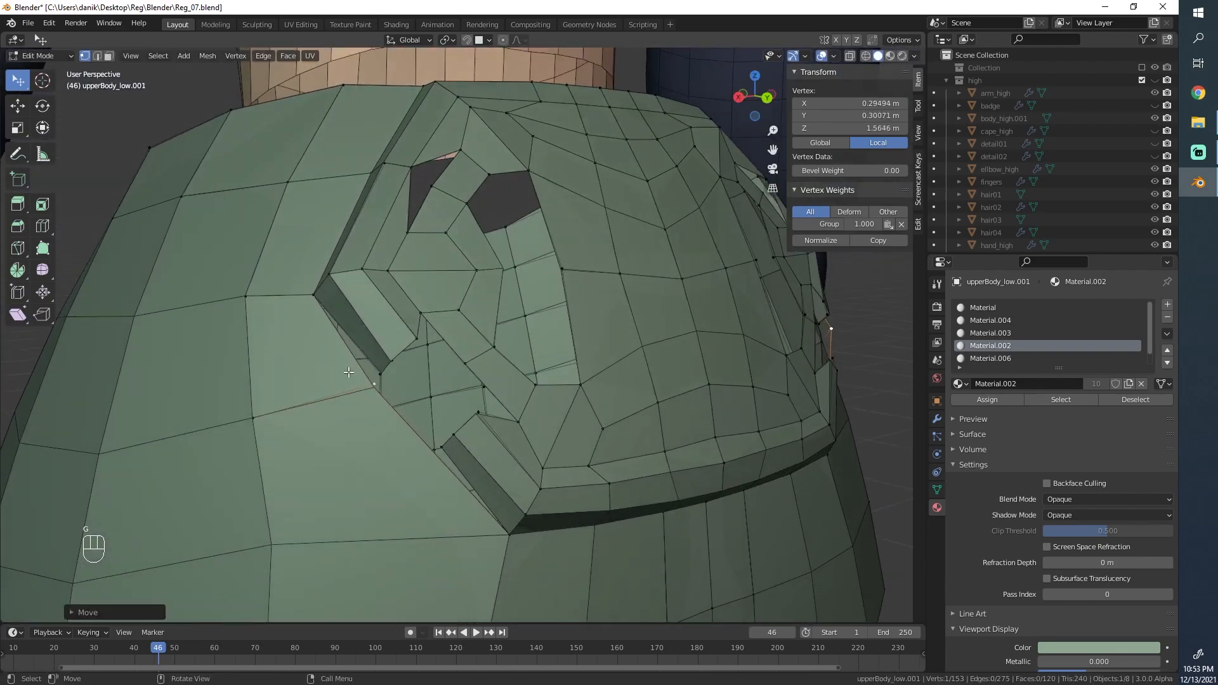
Step: Insert one centred edge loop around the body, in the row ending at the lower-left gap
scroll(354, 372, down, 3)
middle_drag(353, 373, 399, 402)
scroll(505, 397, down, 4)
scroll(399, 402, up, 5)
scroll(393, 354, down, 3)
middle_drag(470, 384, 426, 387)
scroll(428, 394, up, 3)
scroll(439, 381, down, 3)
scroll(427, 386, up, 3)
key(ctrl+r)
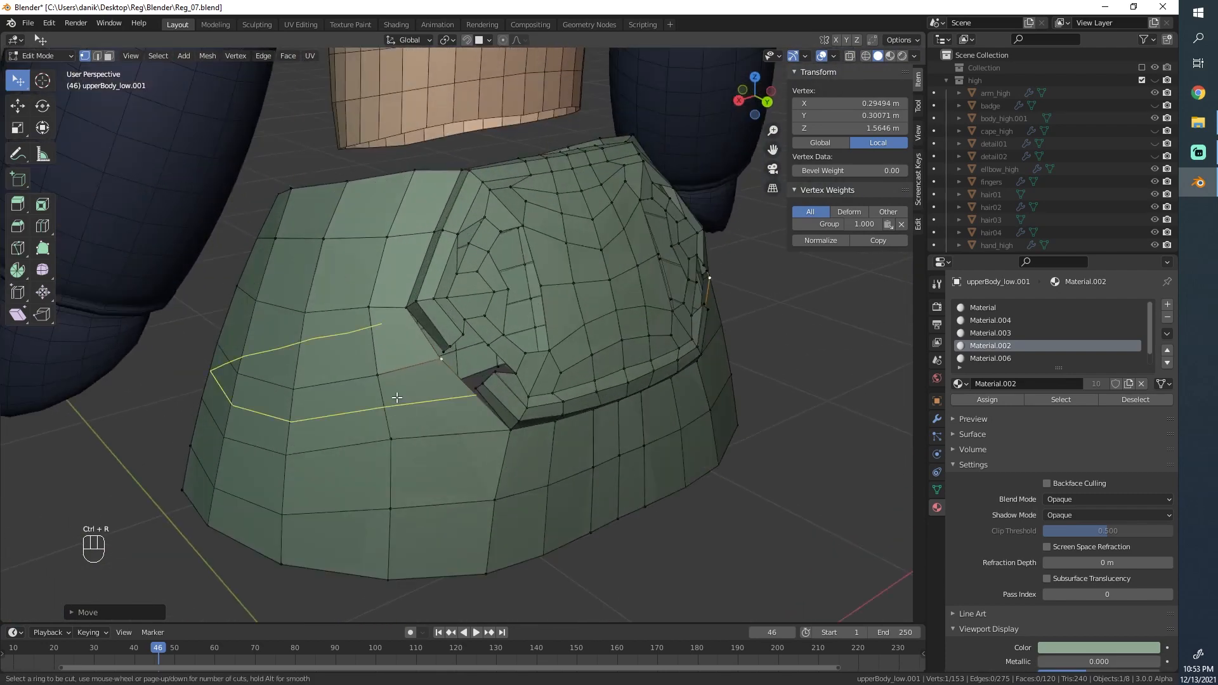
click(400, 397)
right_click(400, 397)
Step: Merge the body's loose vertices with the outer corners of the split border's lower and upper ends
scroll(340, 355, down, 2)
middle_drag(340, 356, 463, 372)
scroll(466, 353, up, 2)
scroll(463, 372, up, 3)
click(485, 339)
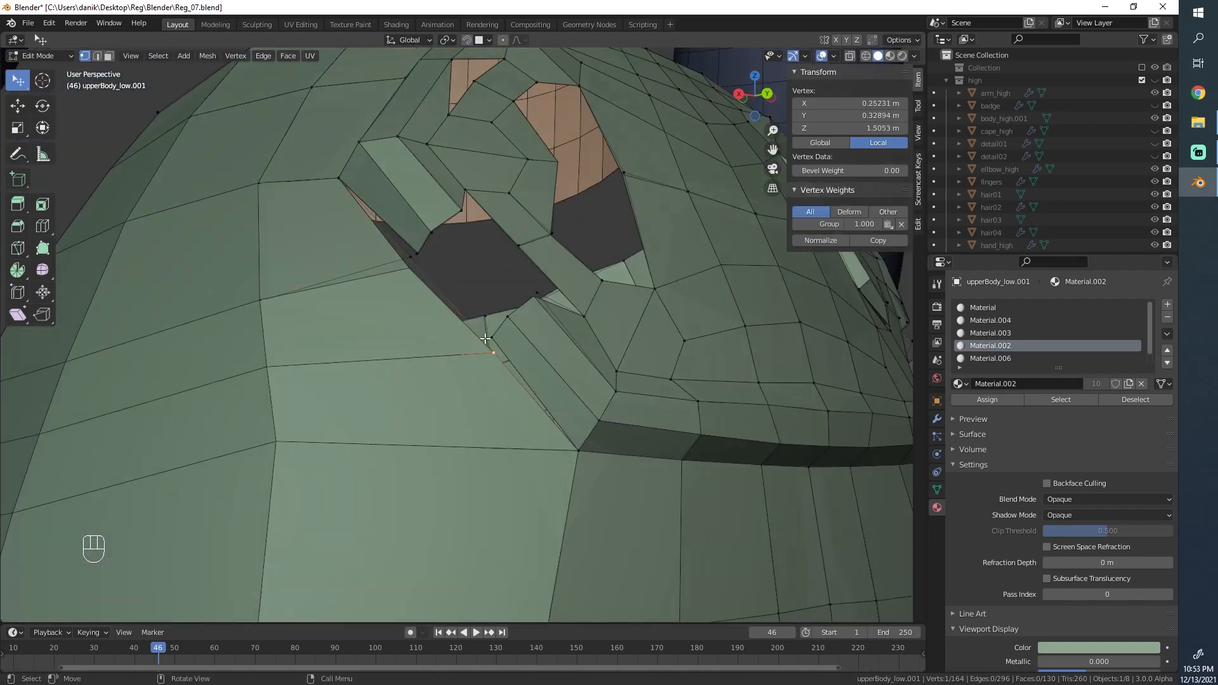
key(m)
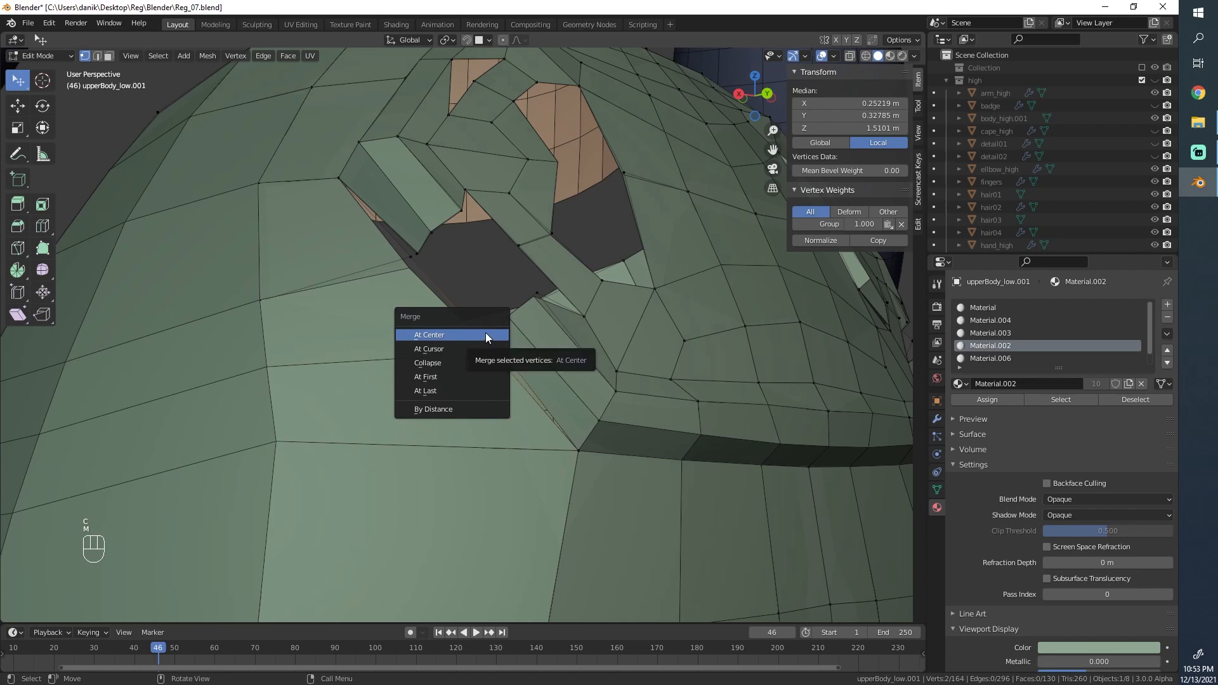
click(489, 339)
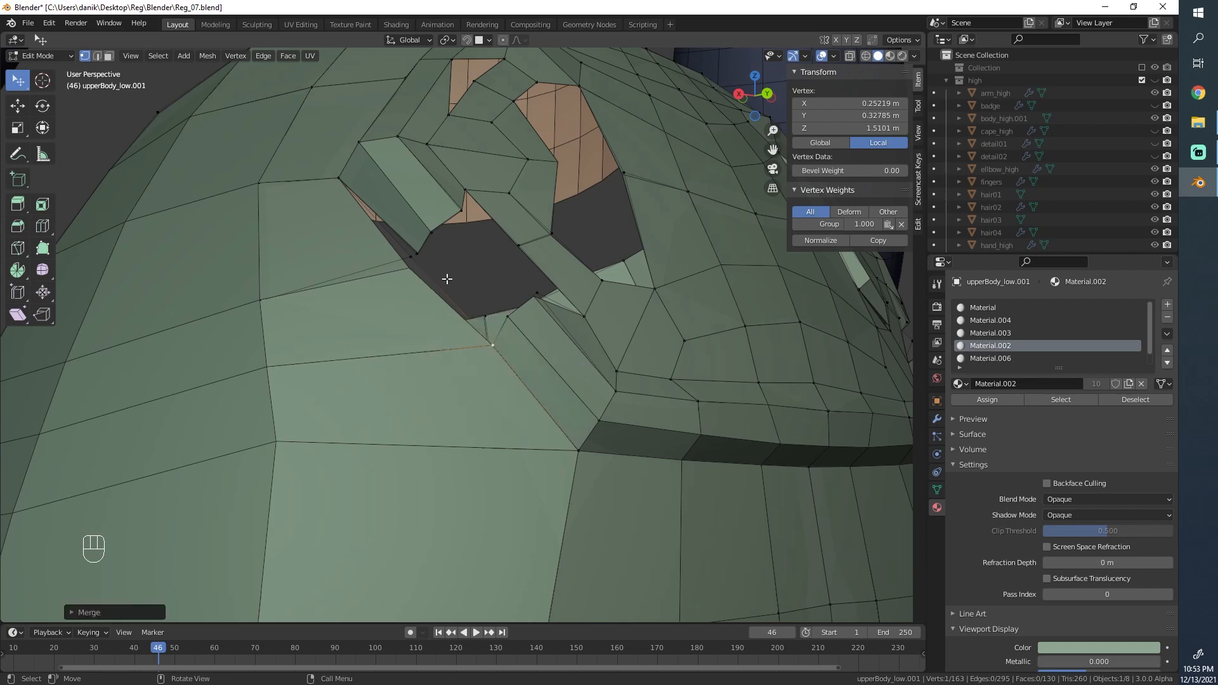
key(m)
click(401, 260)
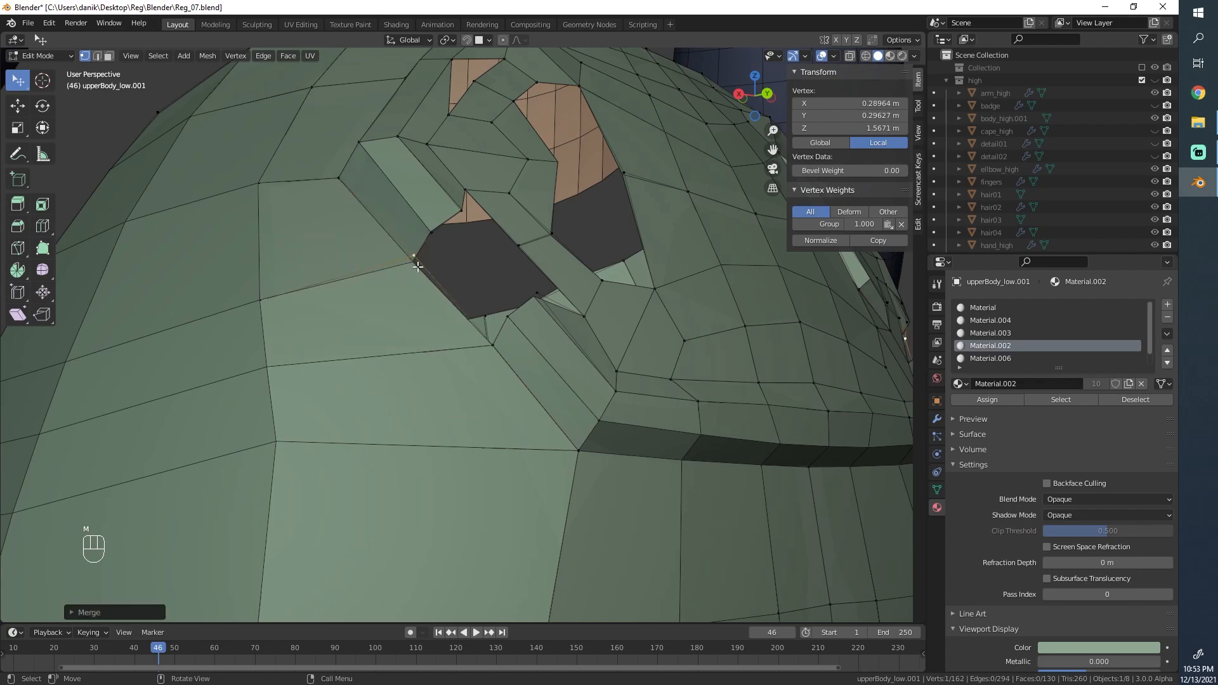
Step: Fill the split in the lower-left border with two faces bridging its upper and lower ends
scroll(419, 272, down, 3)
scroll(425, 279, up, 4)
middle_drag(435, 293, 470, 358)
scroll(470, 358, up, 1)
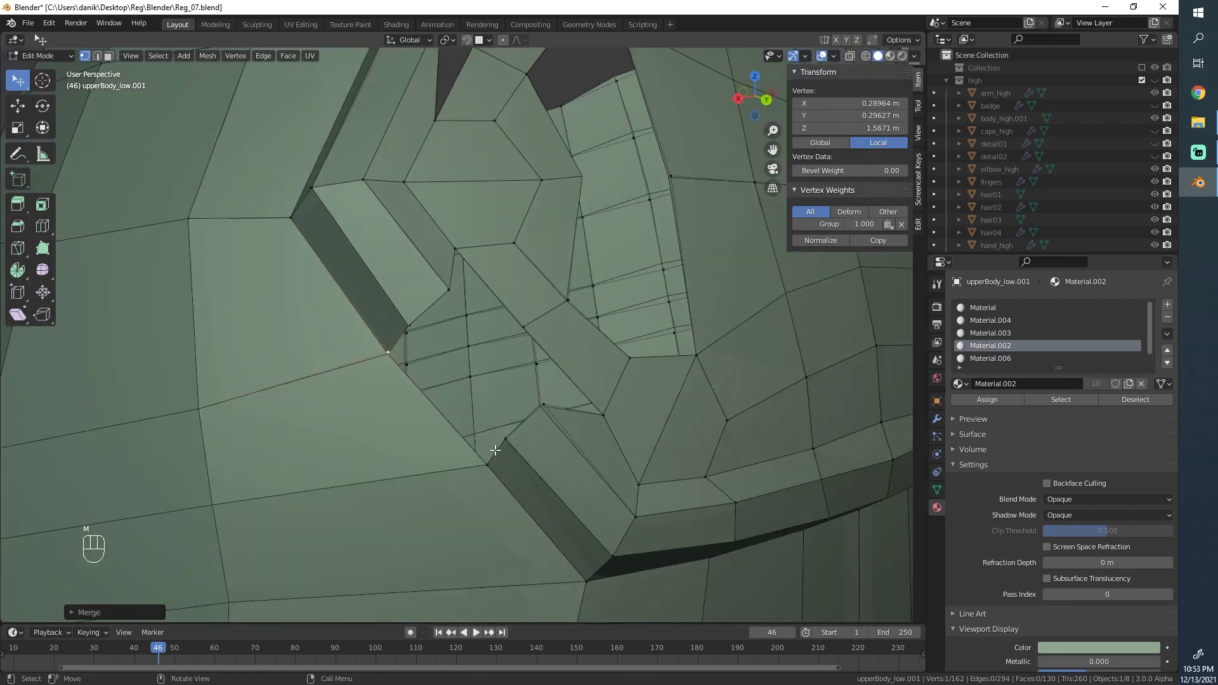
click(492, 455)
key(f)
key(f)
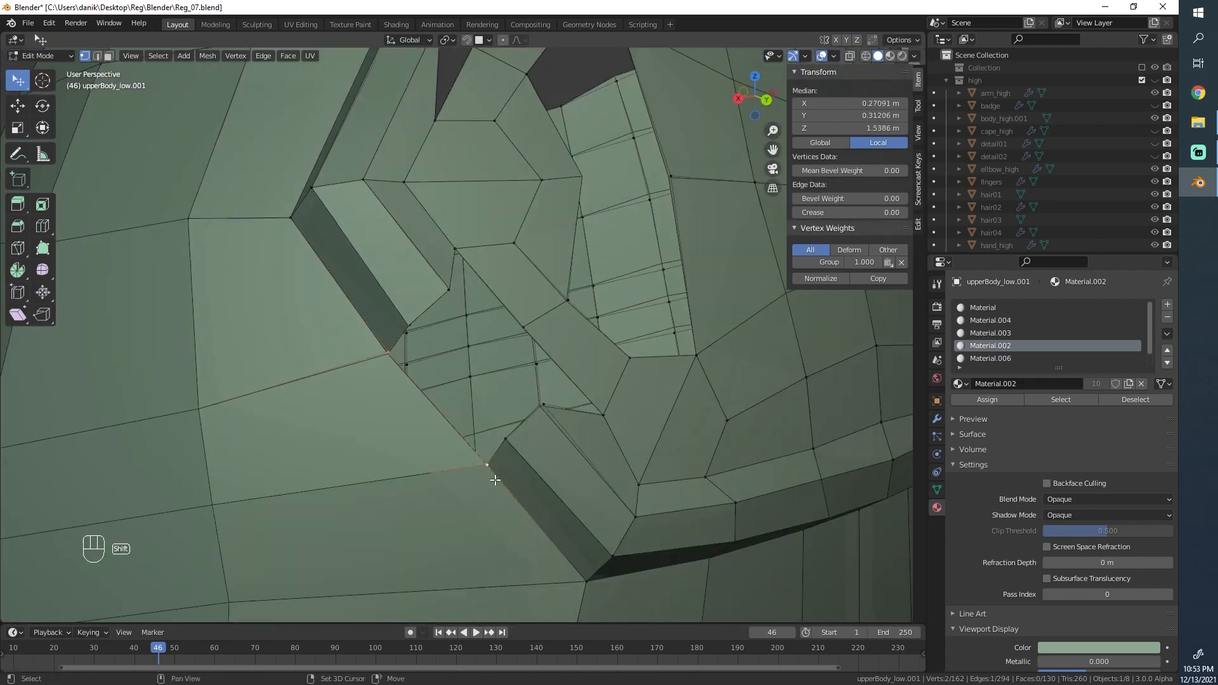
middle_drag(389, 351, 429, 374)
scroll(435, 372, down, 2)
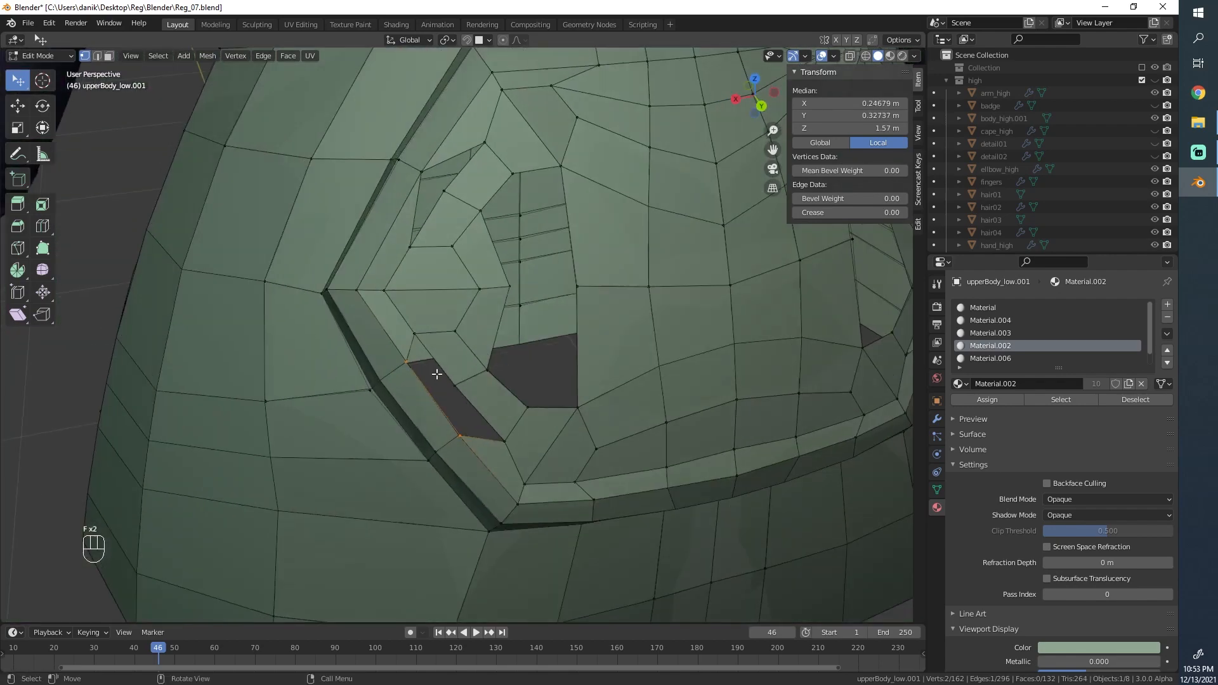
Step: Delete the lower-left rivet ring's two vertices beside the filled border, together with their faces
click(486, 369)
shift+click(454, 382)
key(x)
click(461, 372)
Step: Fill the lower-left opening with successive faces from the border edge inward to the centre grid's corner
click(458, 433)
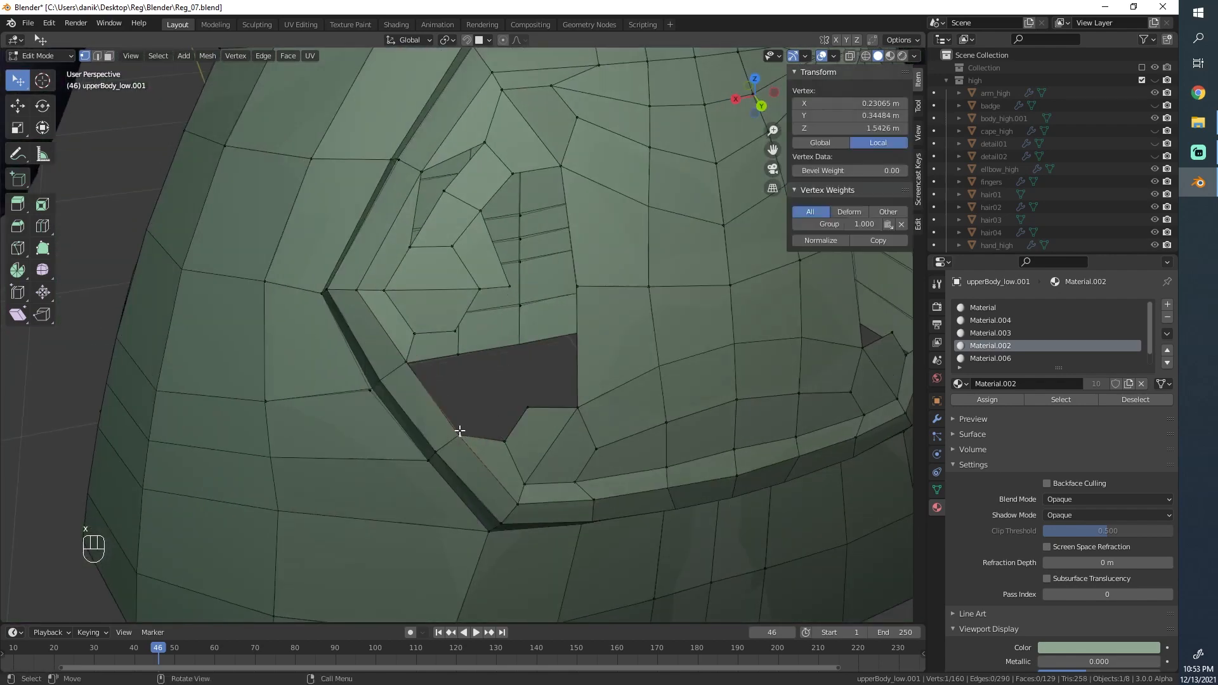
shift+click(406, 369)
key(f)
key(f)
scroll(411, 389, down, 4)
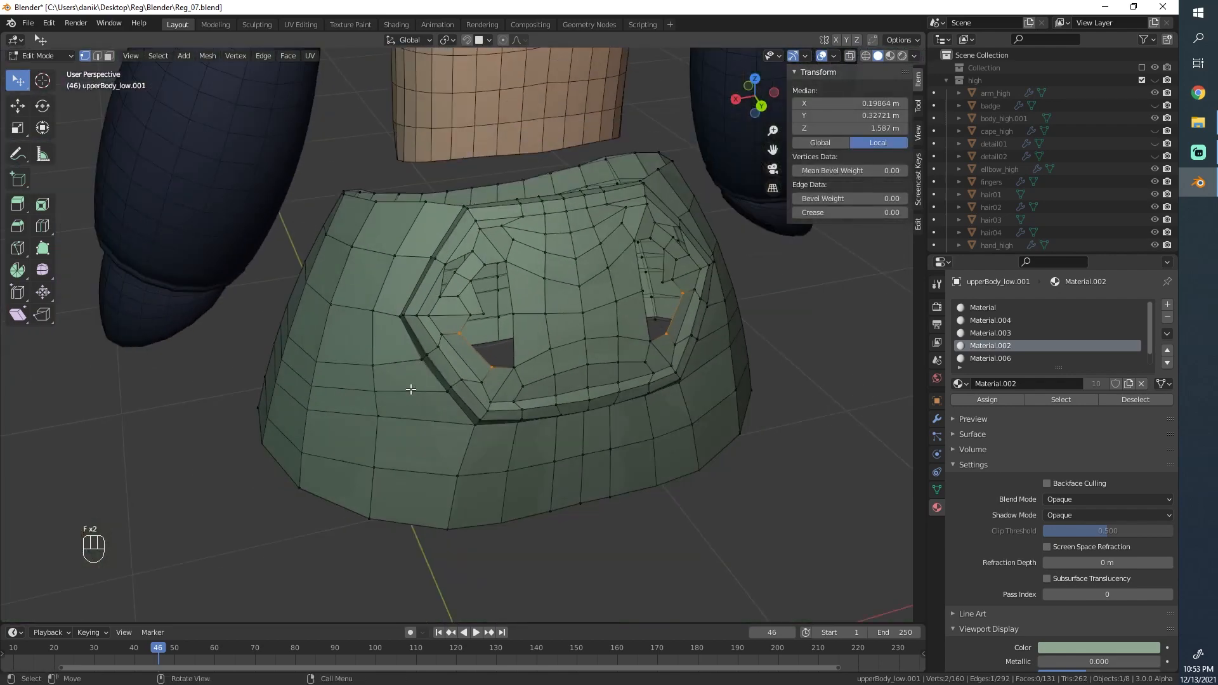
scroll(438, 388, up, 3)
key(f)
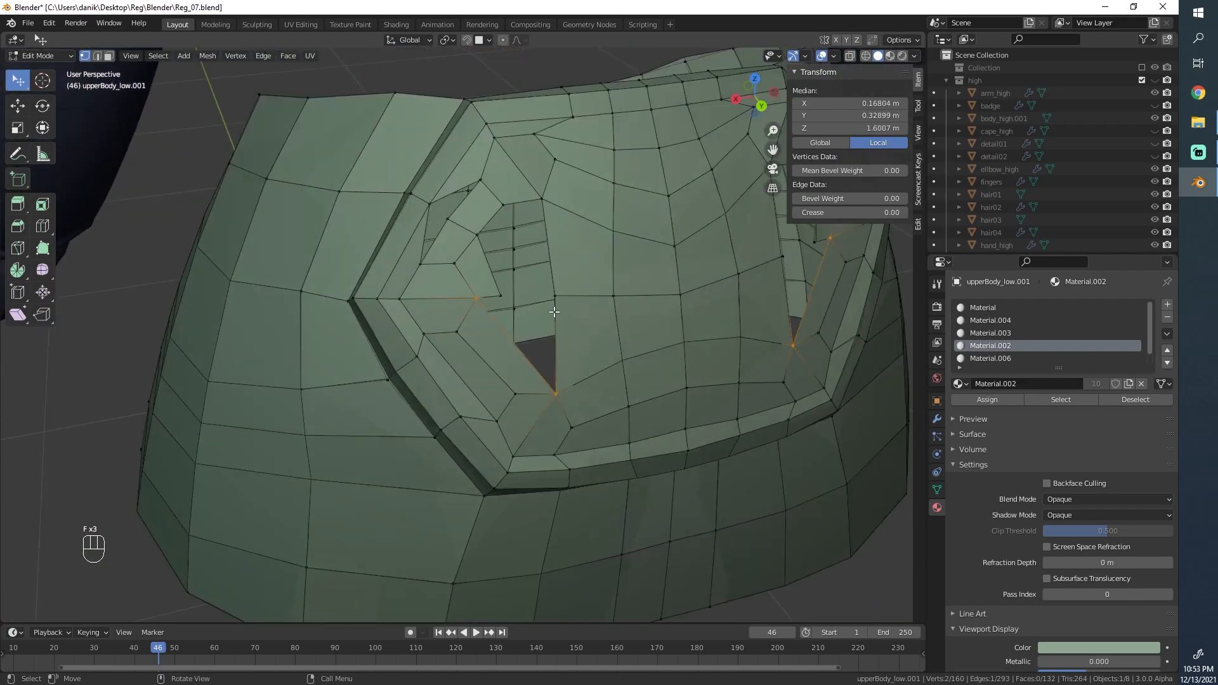
Step: Undo the last fills beside the centre grid, redo them, and fill the inner face again
click(500, 293)
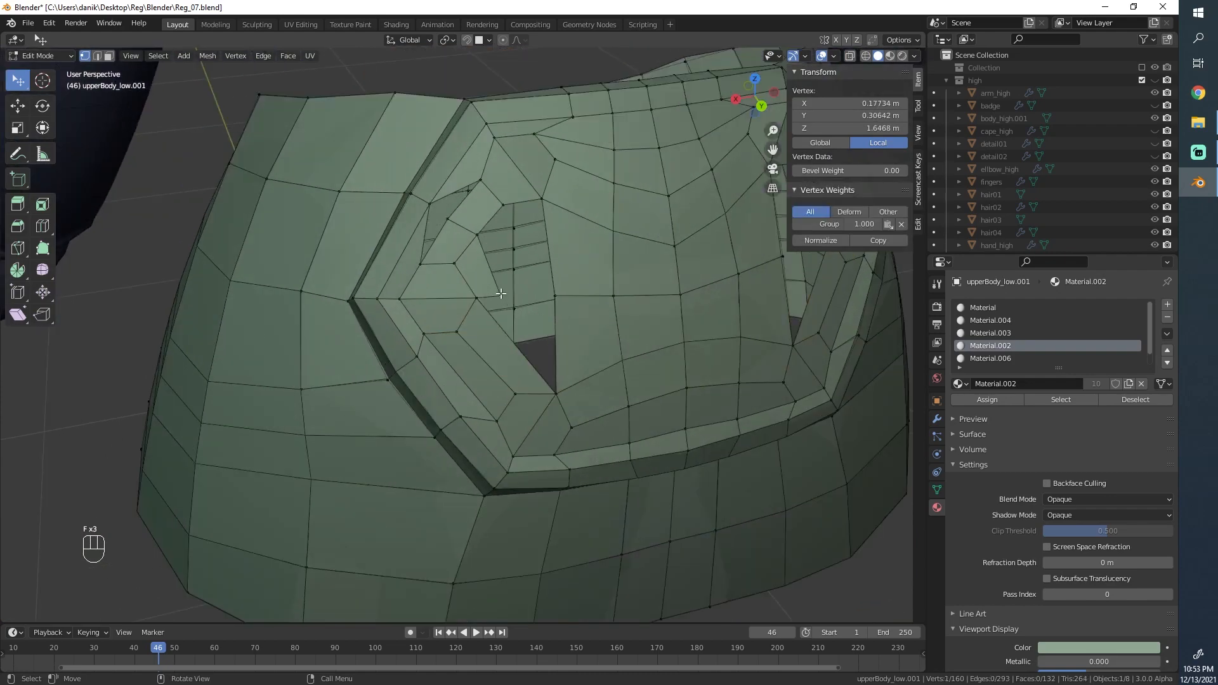
key(ctrl+z)
key(ctrl+z)
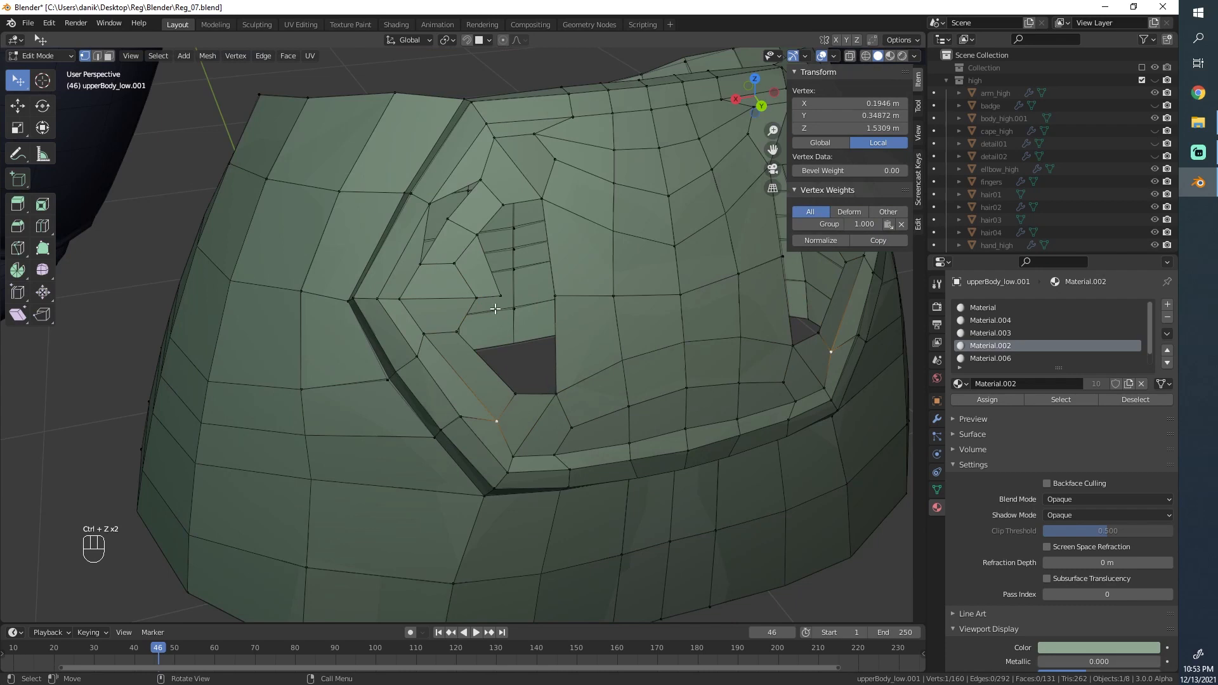
key(f)
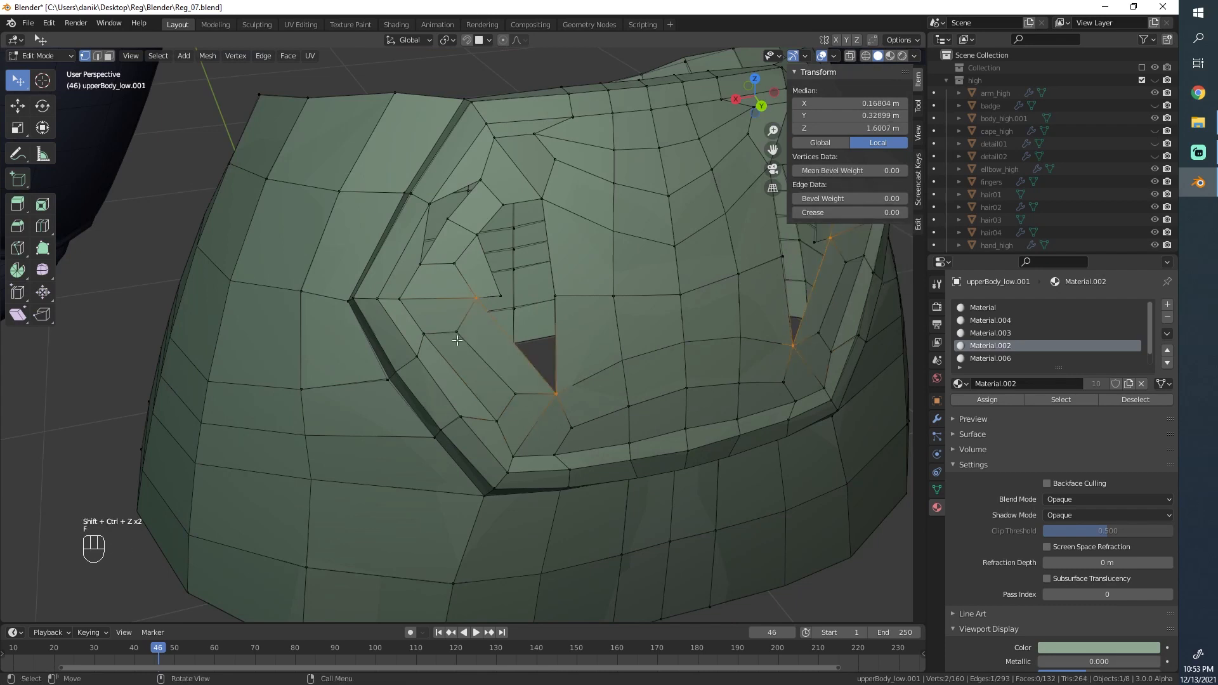
Step: Delete the left ring's vertex facing the centre grid, and cancel merging the vertices on either side of it
click(548, 298)
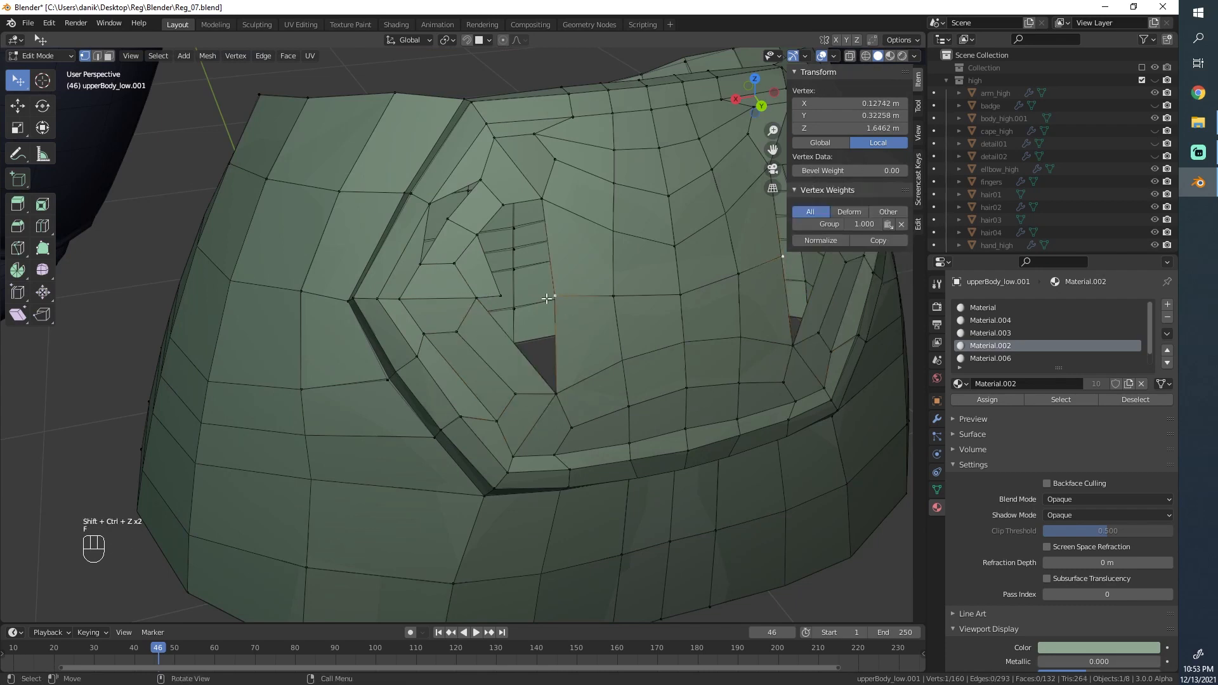
key(x)
click(505, 293)
key(m)
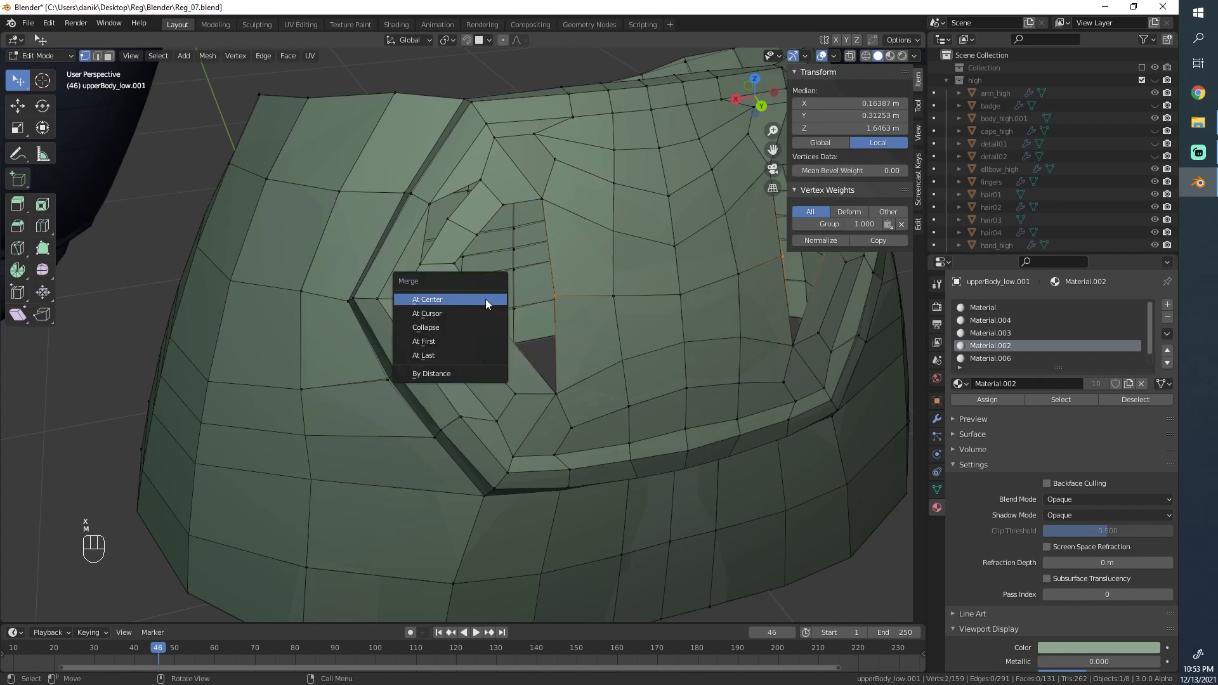
scroll(660, 307, down, 4)
scroll(557, 313, up, 5)
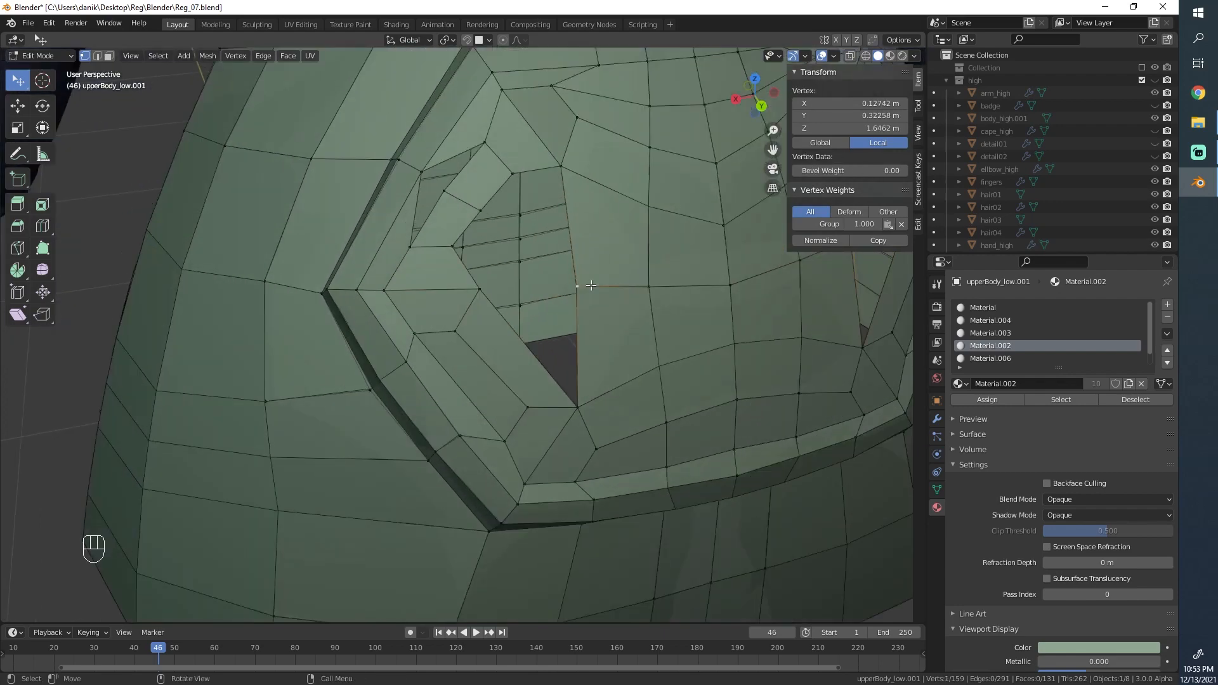
Step: Relax the body's side and back topology with the Slide Relax brush in Sculpt Mode, and return to Edit Mode
scroll(558, 295, down, 4)
scroll(526, 299, up, 4)
scroll(527, 302, down, 4)
scroll(512, 301, up, 3)
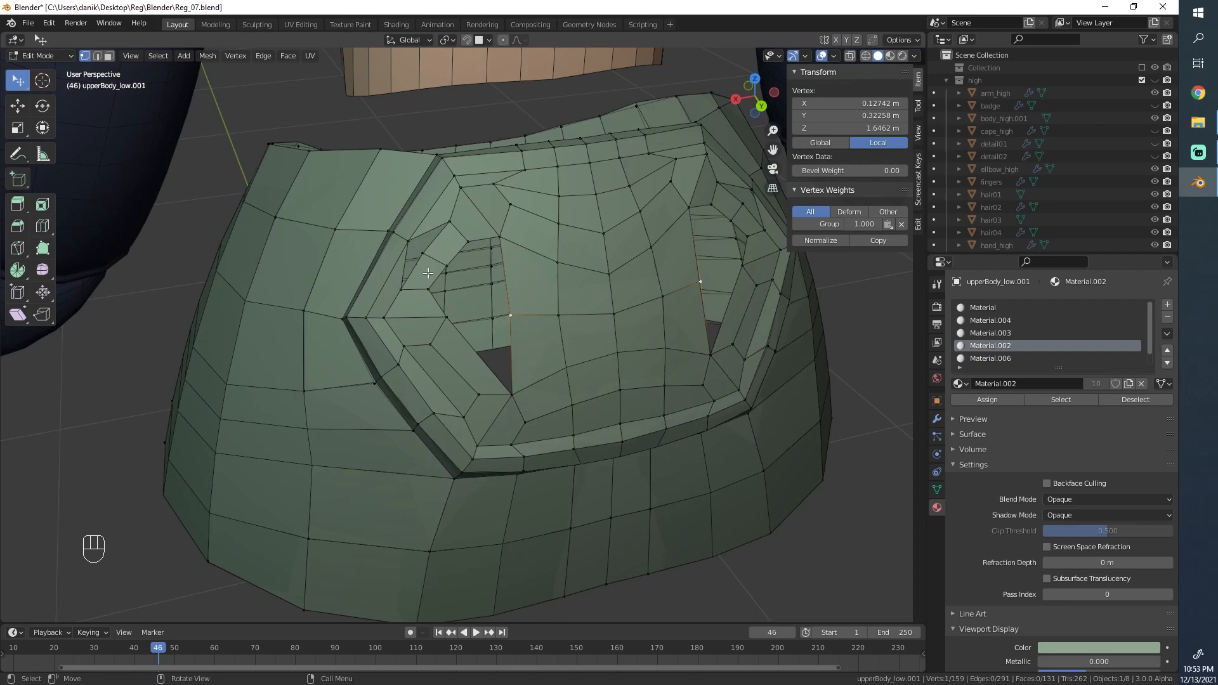
scroll(429, 273, down, 3)
mouse_move(428, 273)
middle_down()
mouse_move(423, 357)
mouse_move(412, 330)
middle_up()
click(41, 55)
click(28, 98)
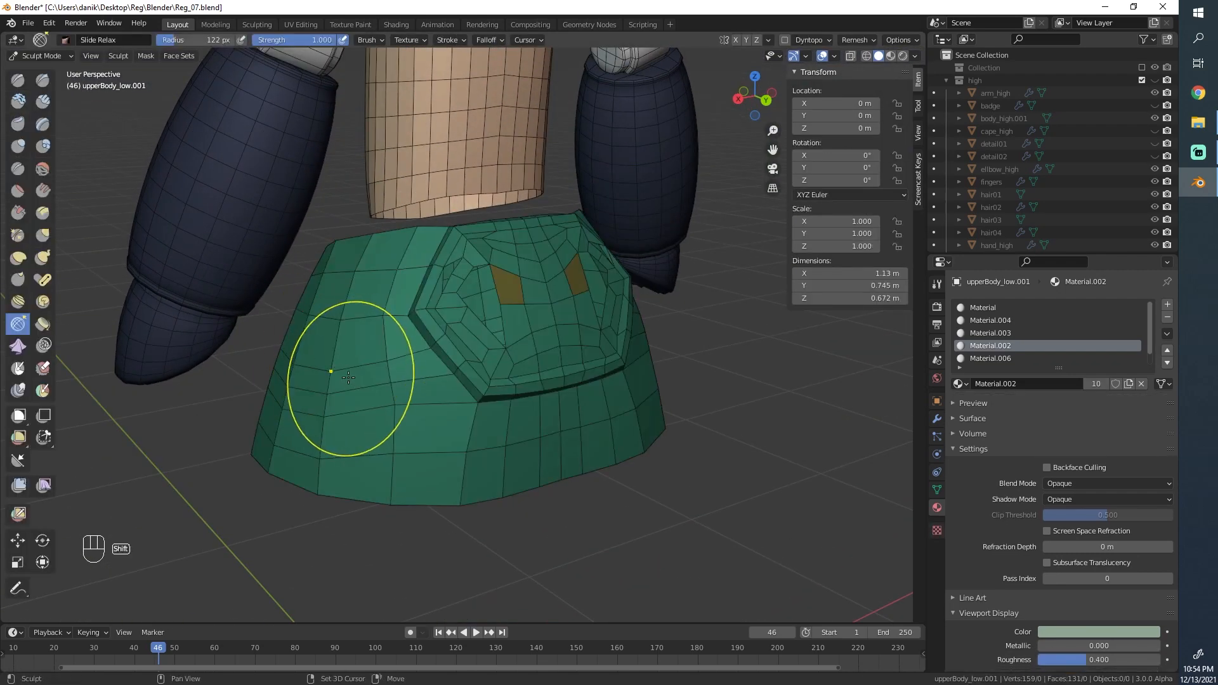
mouse_move(304, 387)
middle_down()
mouse_move(390, 365)
mouse_move(376, 380)
mouse_move(413, 378)
middle_up()
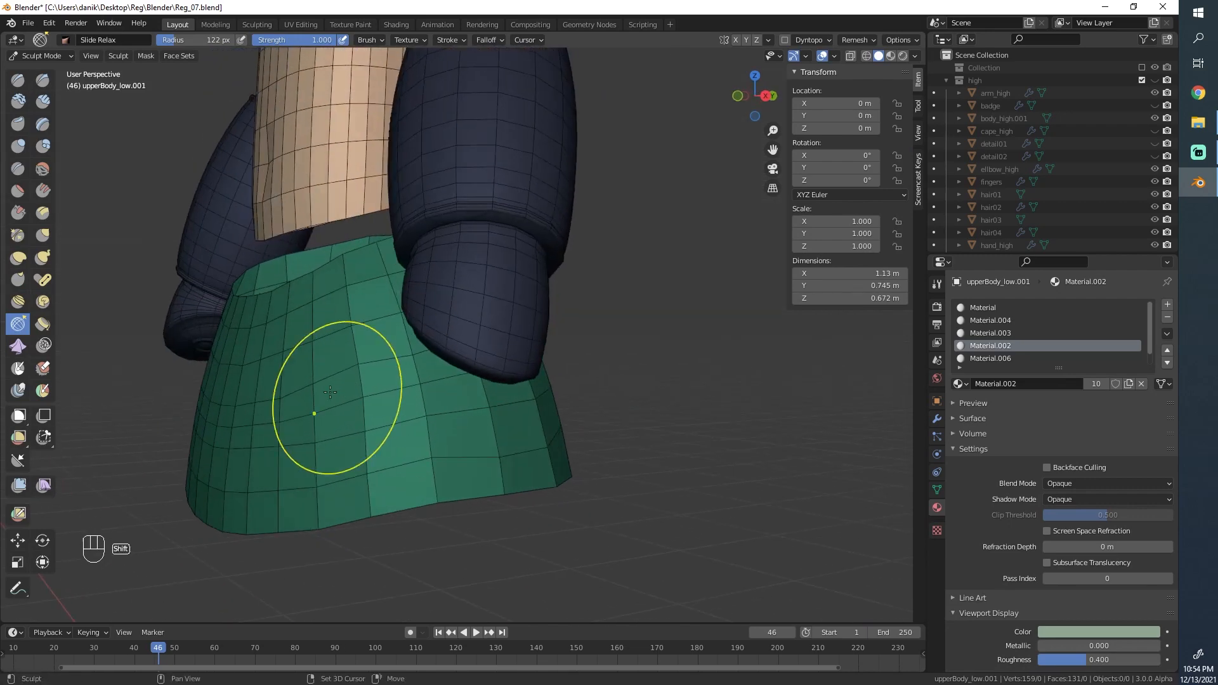
middle_drag(330, 392, 296, 444)
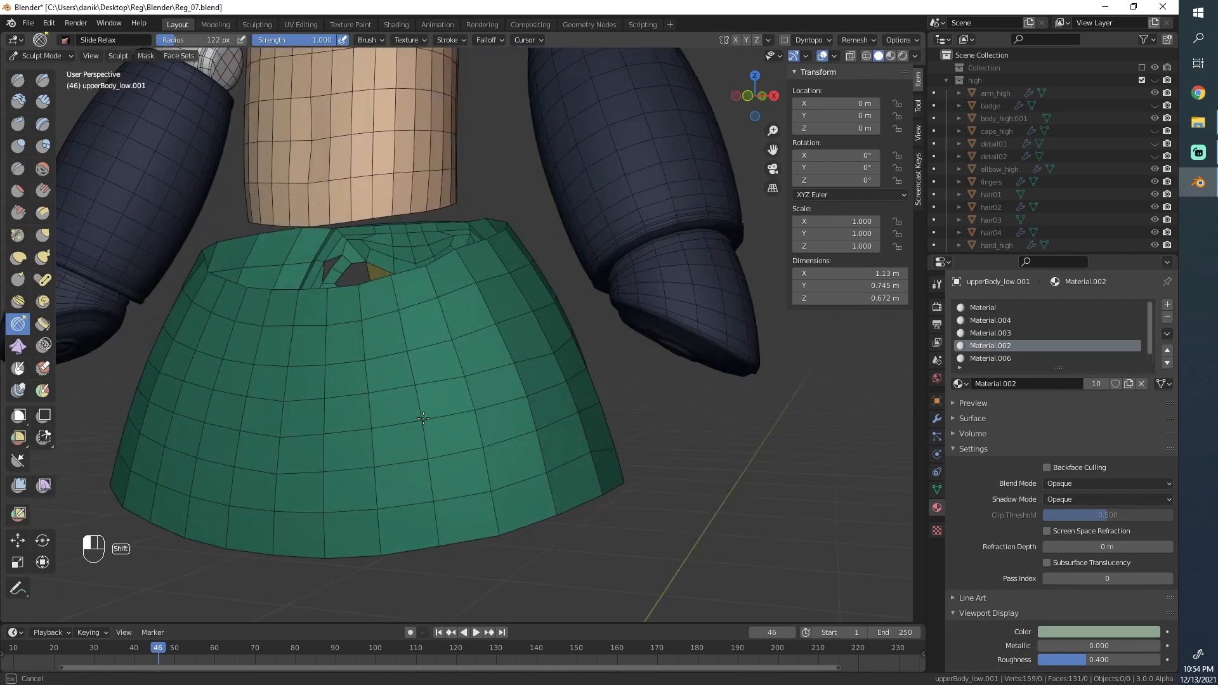
mouse_move(475, 402)
middle_down()
mouse_move(457, 412)
mouse_move(506, 415)
mouse_move(367, 373)
mouse_move(420, 380)
mouse_move(432, 321)
middle_up()
scroll(504, 416, down, 3)
scroll(368, 373, up, 5)
key(Tab)
Step: Rip the panel's upper-left border across its width at the middle edge loop, and pull the lower end down
scroll(435, 327, up, 4)
alt+click(429, 296)
scroll(443, 312, up, 2)
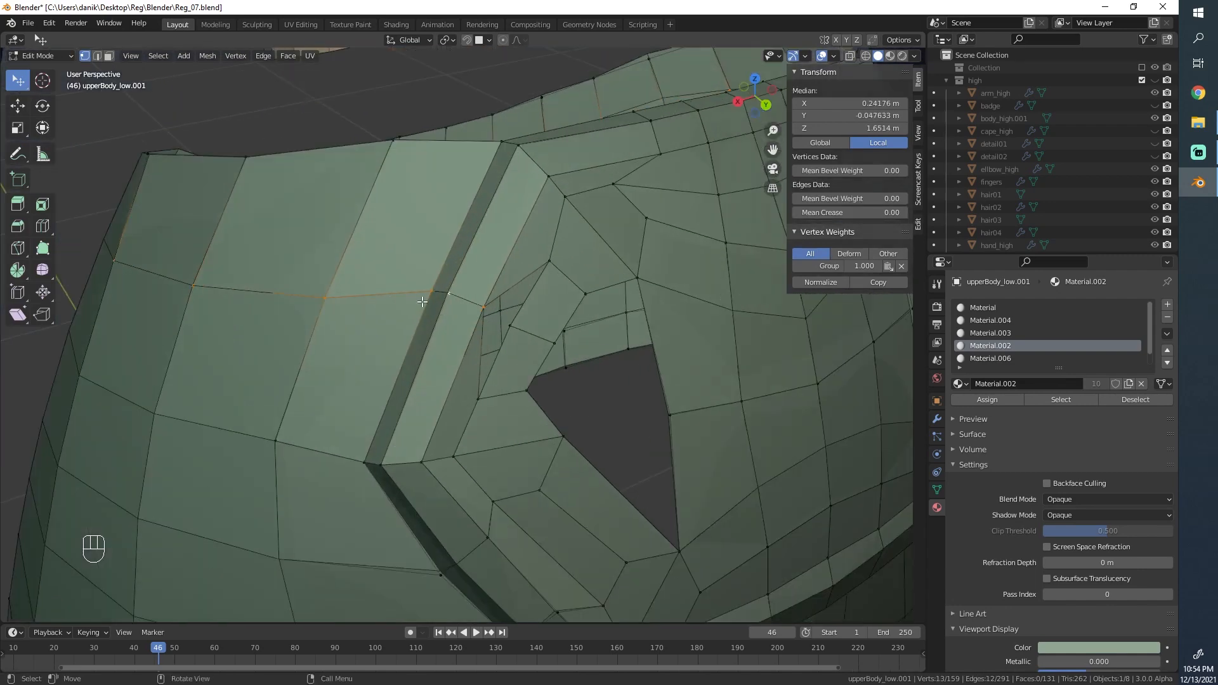
click(432, 291)
ctrl+click(483, 307)
key(v)
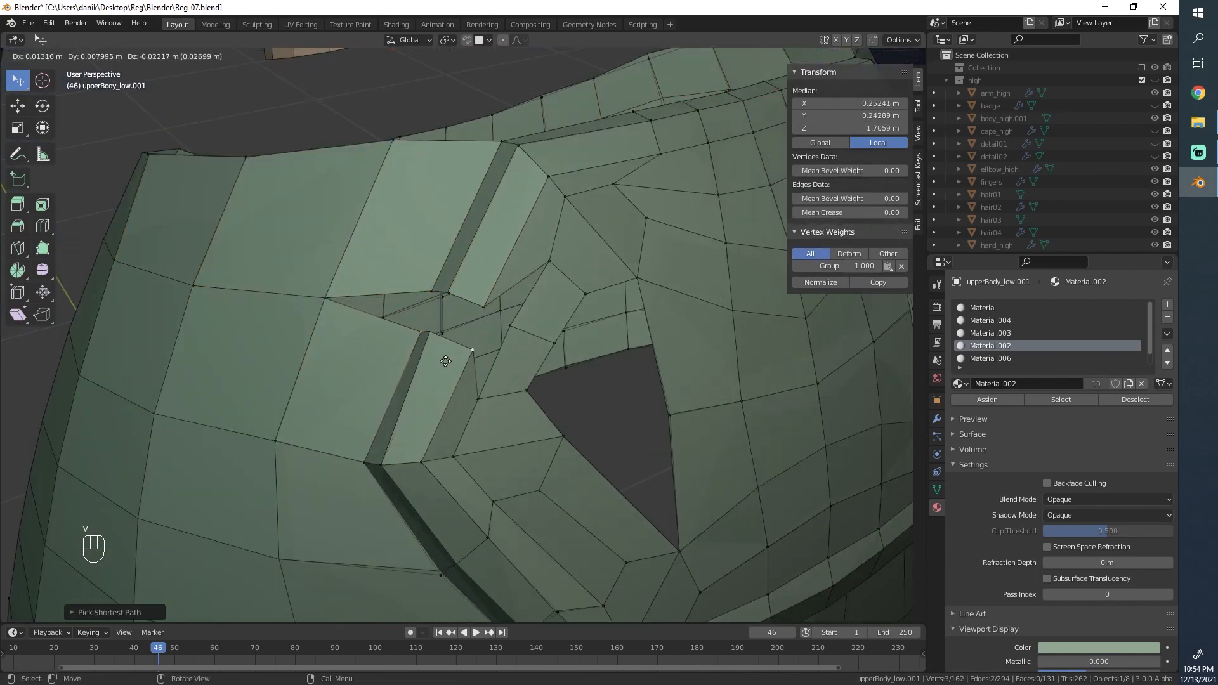
click(446, 361)
Step: Move the upper end of the split upper-left border upward to widen the gap
click(432, 291)
ctrl+click(481, 304)
key(g)
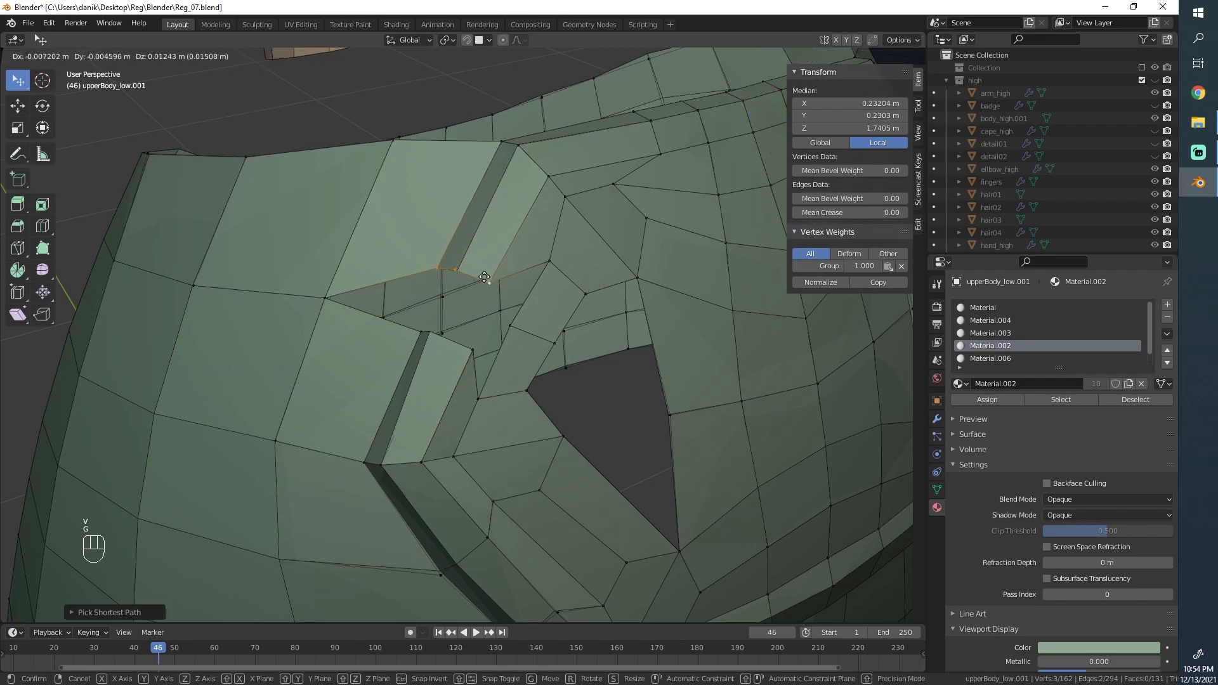
click(484, 277)
Step: Try to fill the gap under the upper part of the split border with a new face from its end vertices
click(426, 275)
shift+click(454, 275)
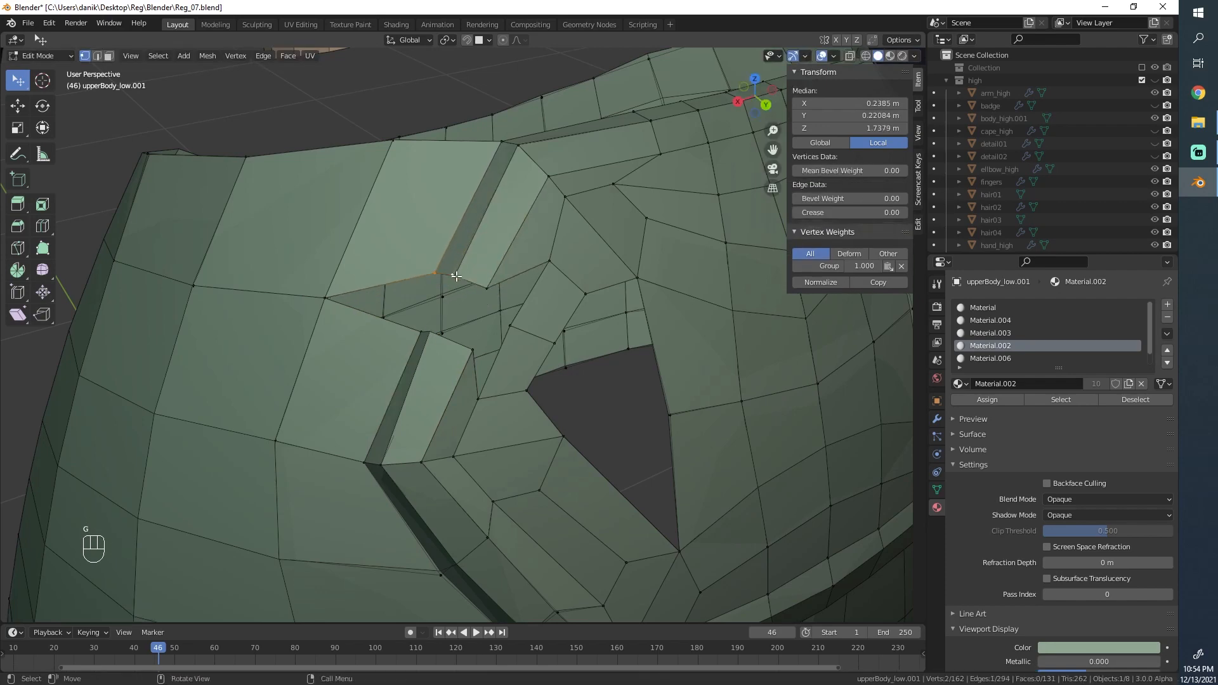
key(z)
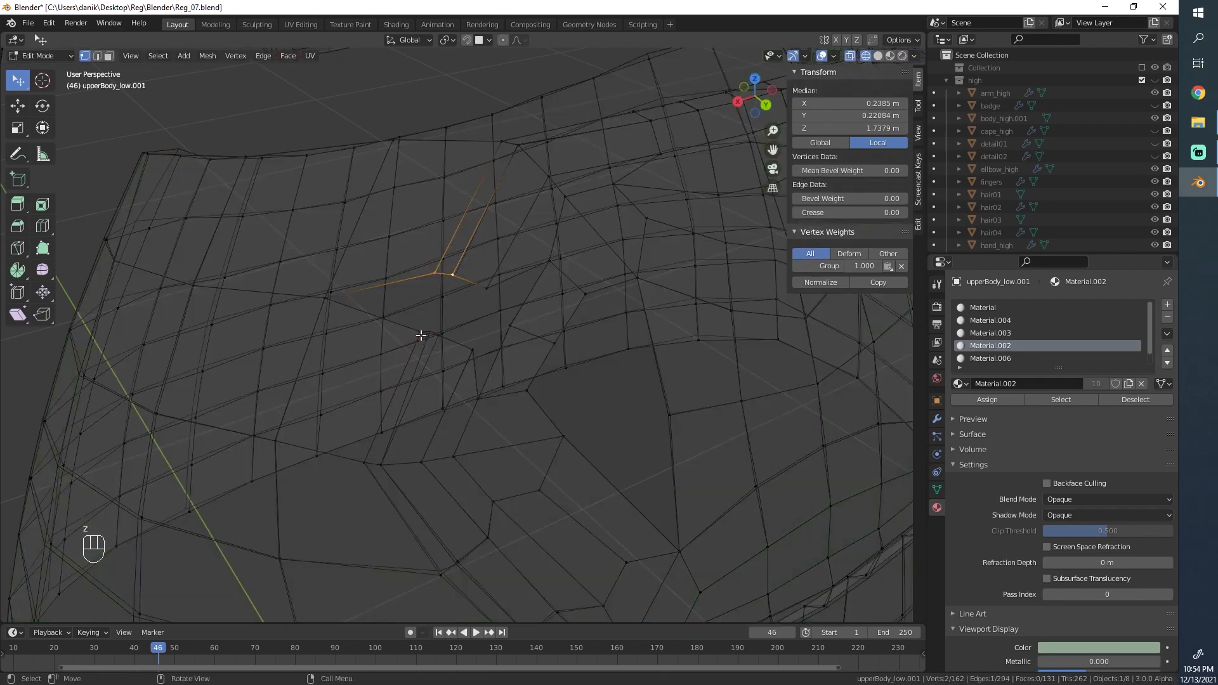
key(f)
right_click(332, 288)
key(z)
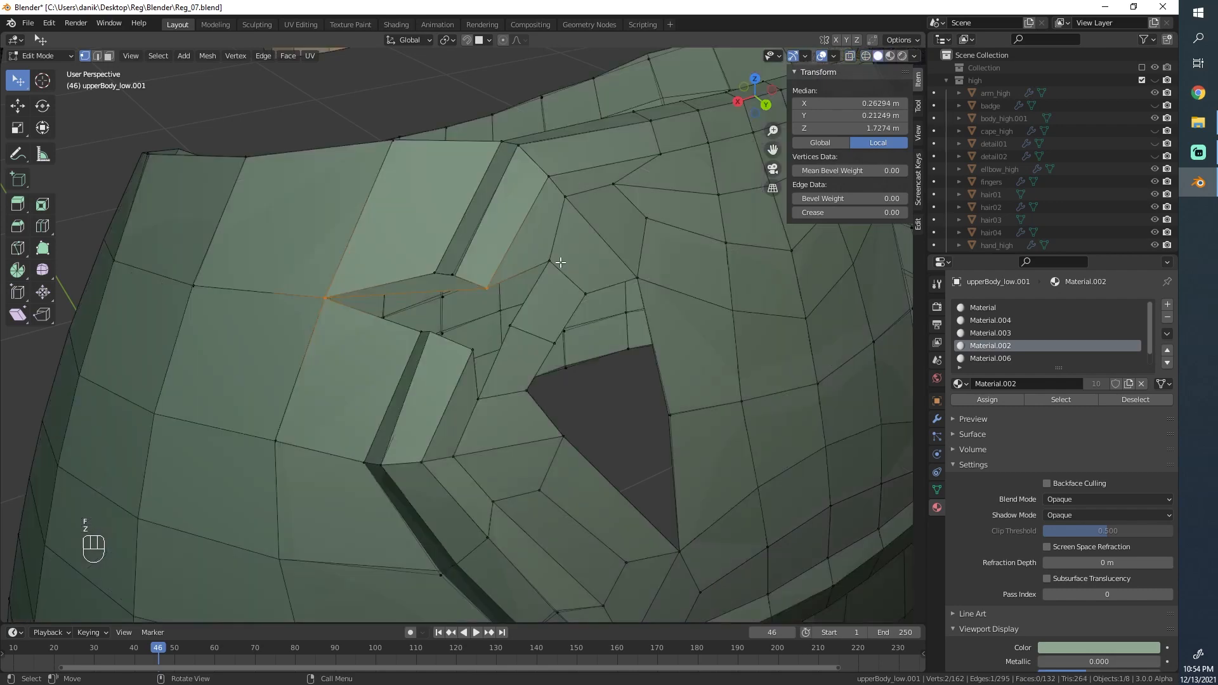
Step: Try to rip the body vertex at the gap's outer corner, and undo the rips and the face fill
click(316, 301)
key(v)
click(342, 306)
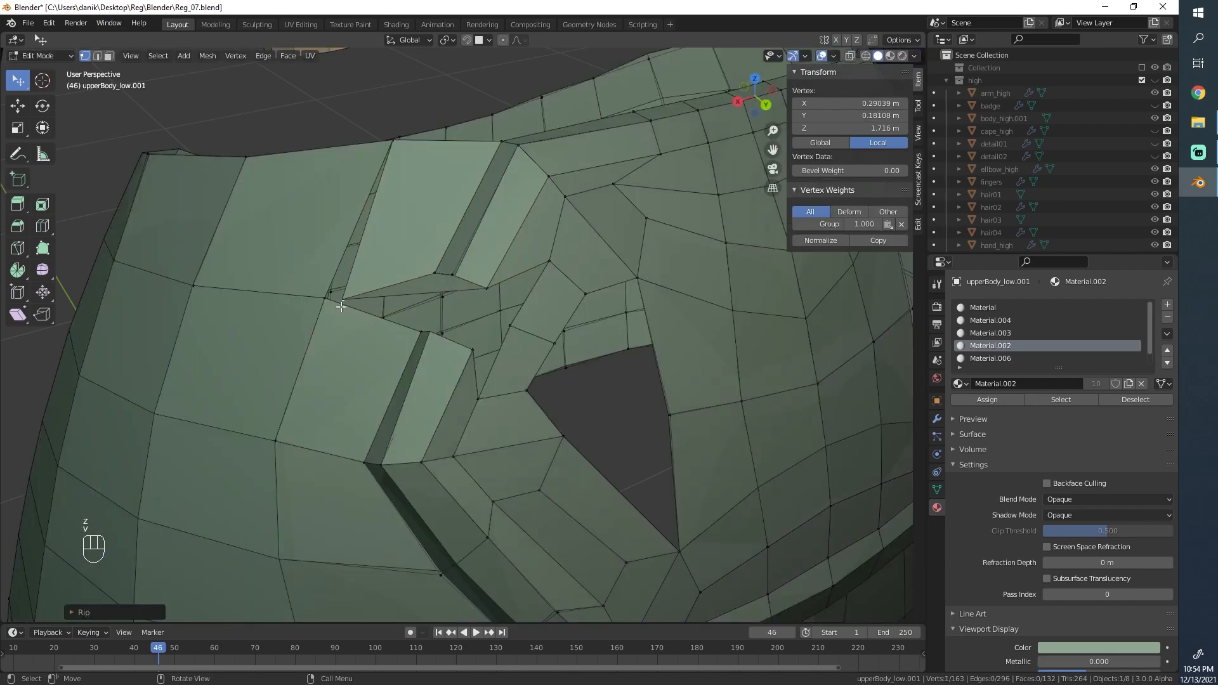
key(c)
key(v)
key(ctrl+z)
key(v)
click(337, 347)
key(ctrl+z)
key(ctrl+z)
key(ctrl+z)
key(ctrl+z)
key(ctrl+z)
key(ctrl+z)
key(ctrl+z)
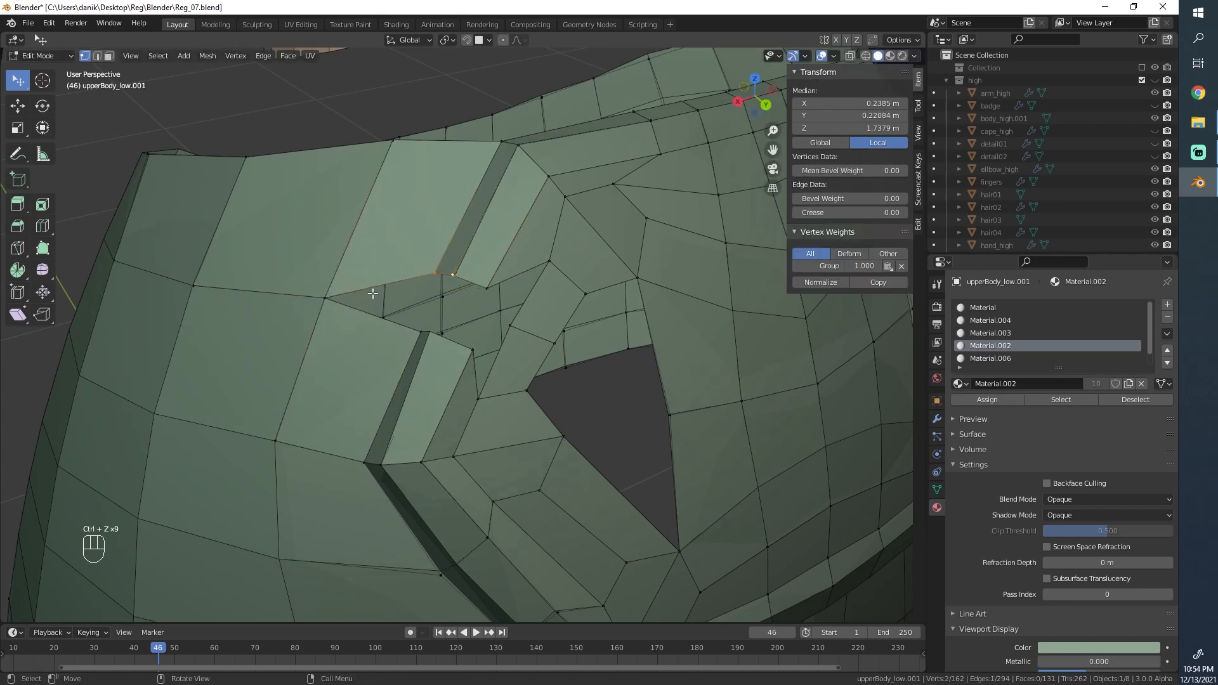
Step: Rip the vertex at the gap's outer corner and bevel the body edge loop that runs around from it
key(v)
click(290, 292)
alt+click(319, 273)
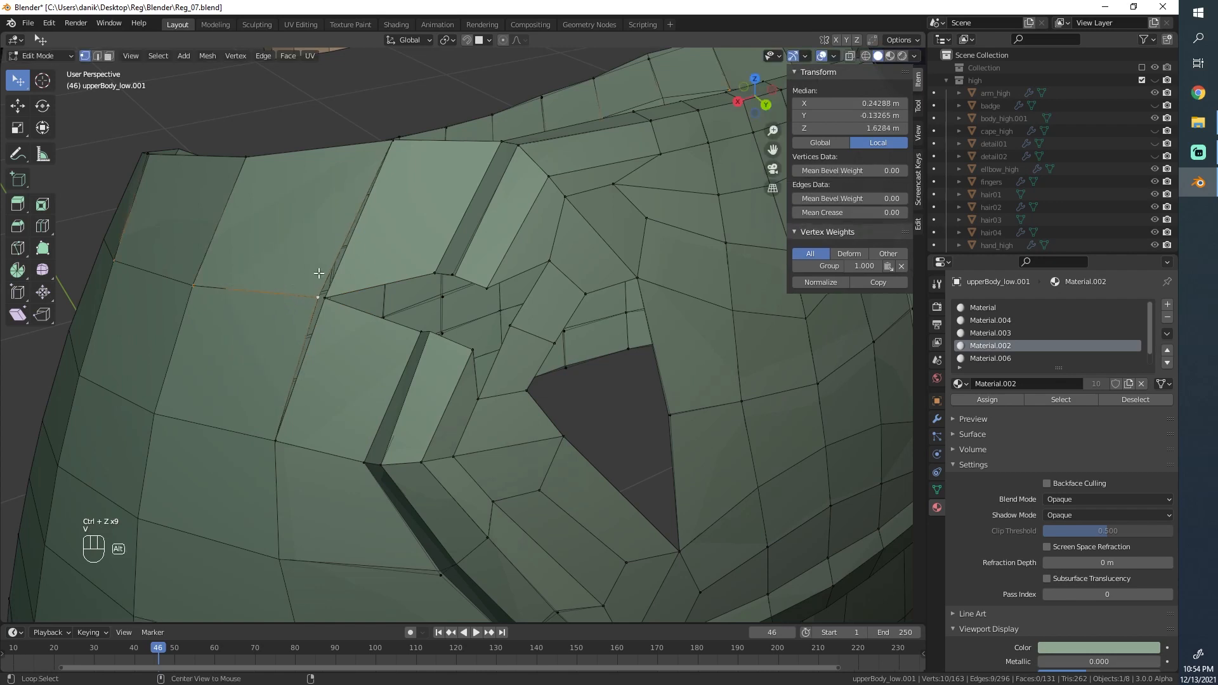
key(ctrl+b)
click(328, 326)
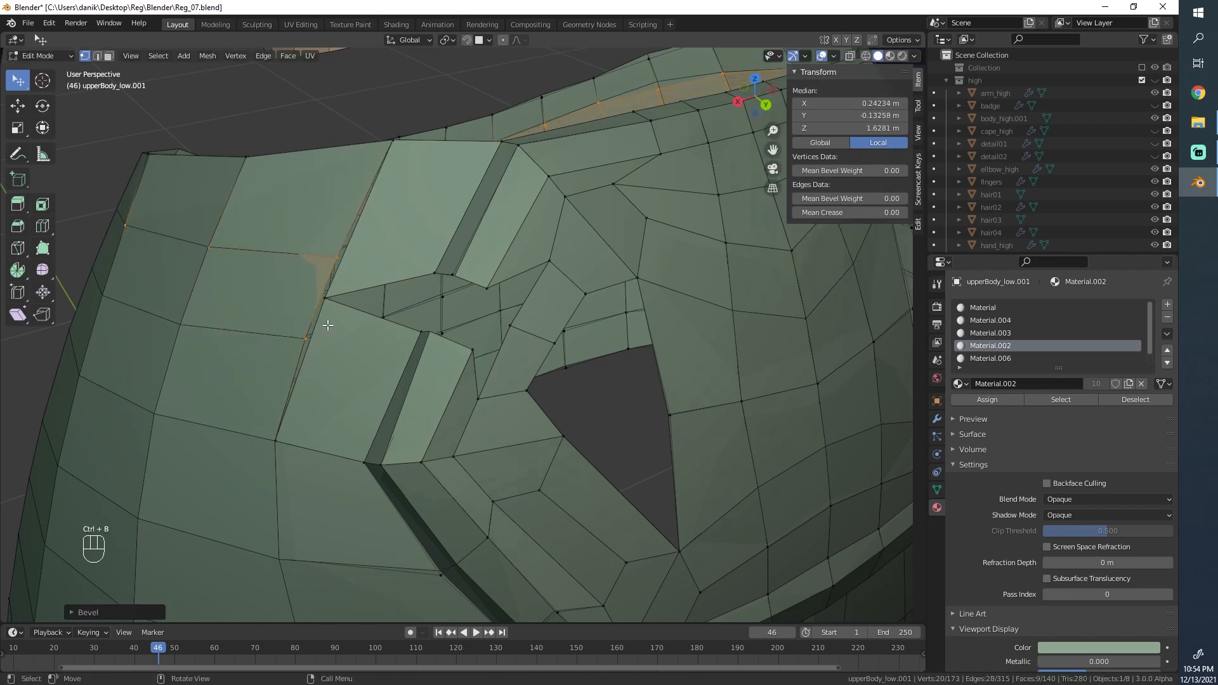
Step: Delete the leftover vertex at the gap's outer corner and refill the quad on the body below the gap
click(325, 298)
key(x)
click(332, 297)
click(357, 459)
shift+click(286, 443)
key(f)
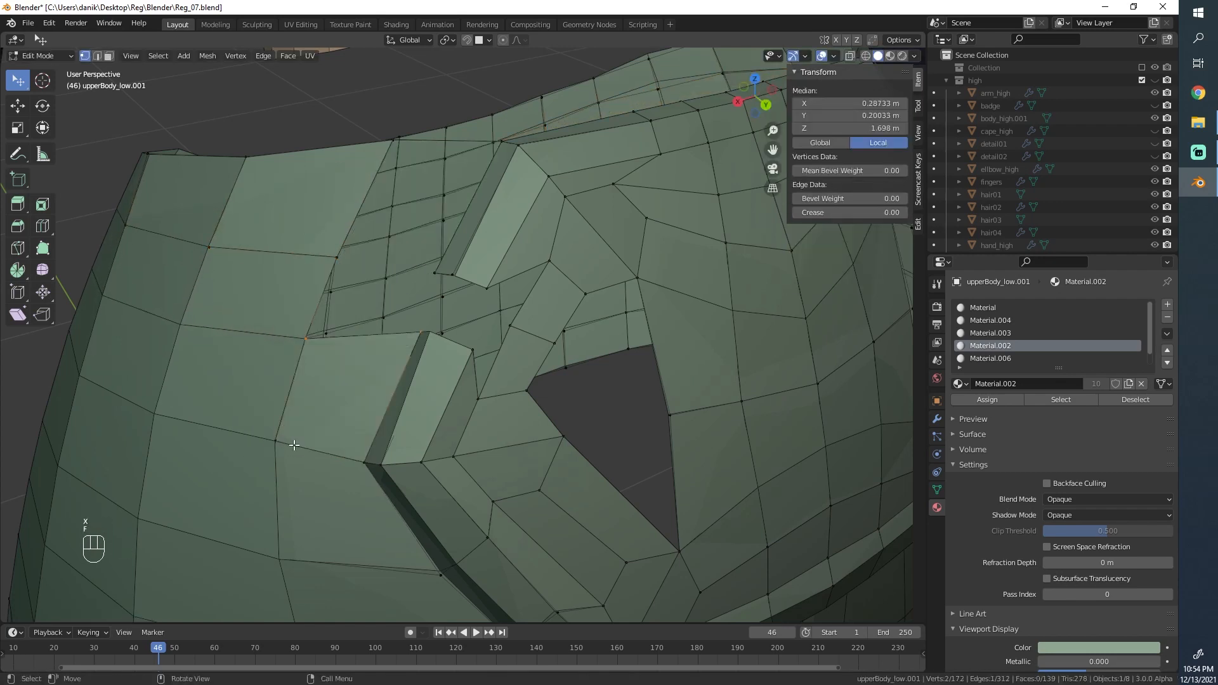
Step: Fill the open body quad beside the border's upper part and the quad below it across the gap
click(512, 148)
middle_drag(497, 144, 406, 127)
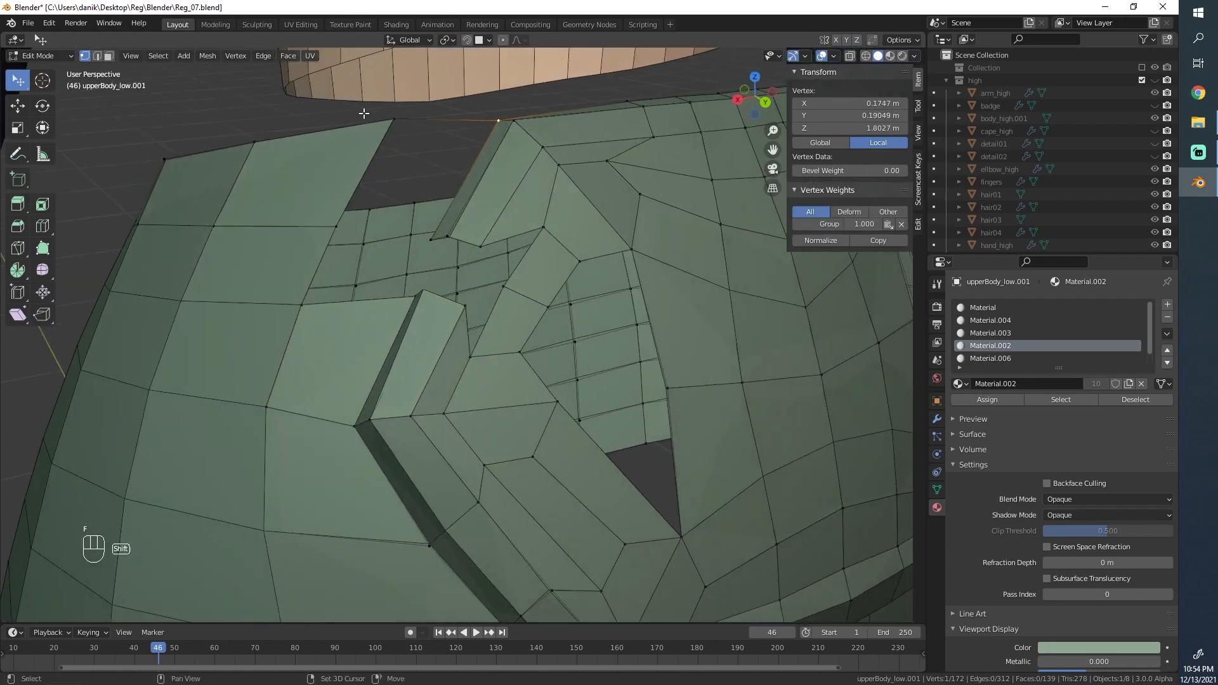
shift+click(393, 119)
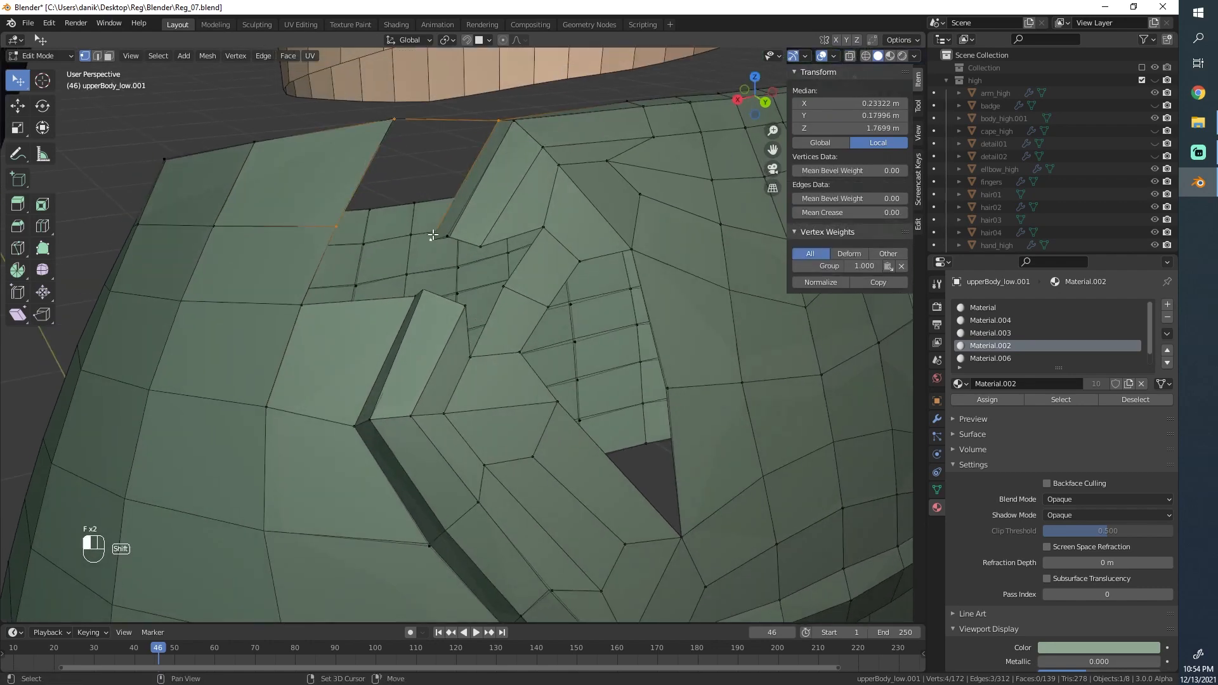
key(f)
middle_drag(322, 268, 304, 352)
key(f)
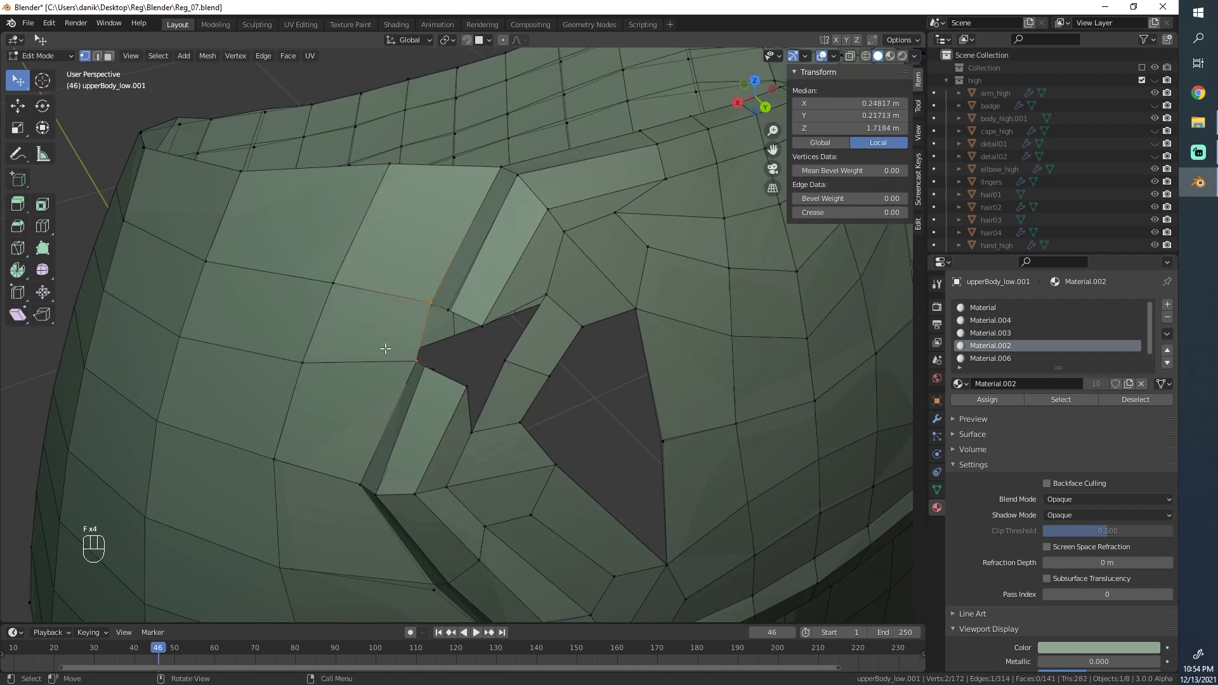
Step: Fill the border strip's missing quads to bridge its split upper and lower parts
key(f)
middle_drag(385, 348, 451, 297)
key(f)
scroll(452, 297, up, 4)
scroll(451, 297, down, 4)
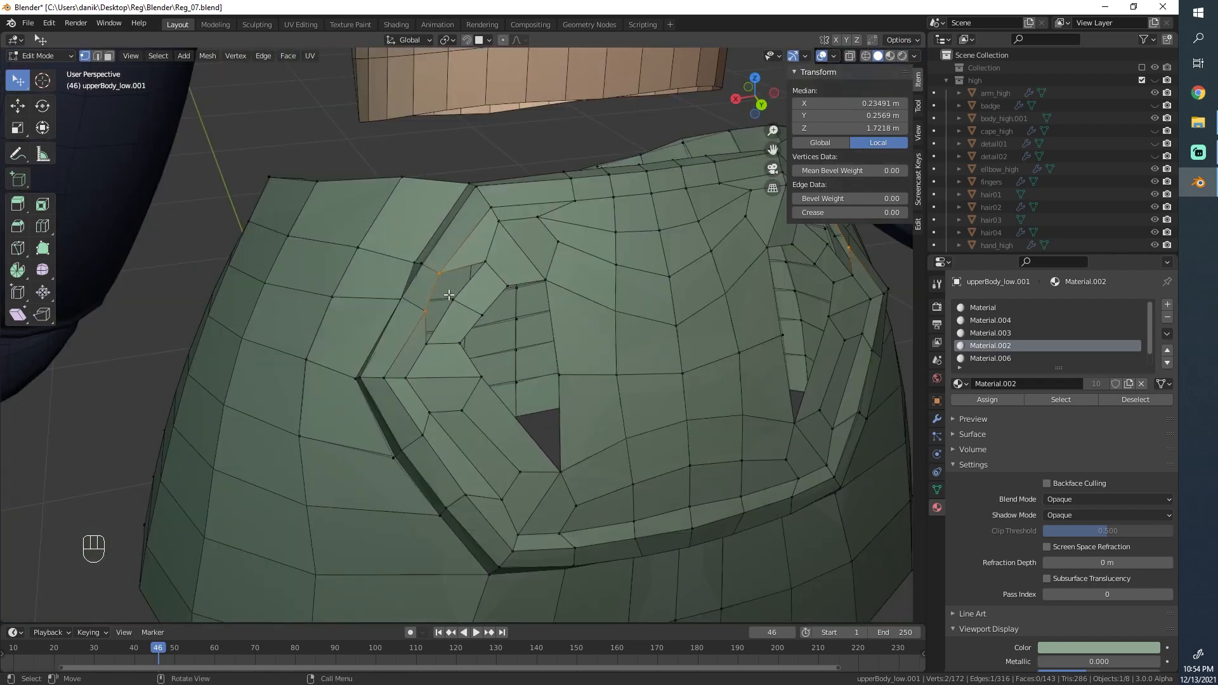
Step: Delete the short edge loop across the left ring's upper-left segment and fill the quad gap between the ring and the border
scroll(456, 297, up, 3)
click(455, 290)
key(x)
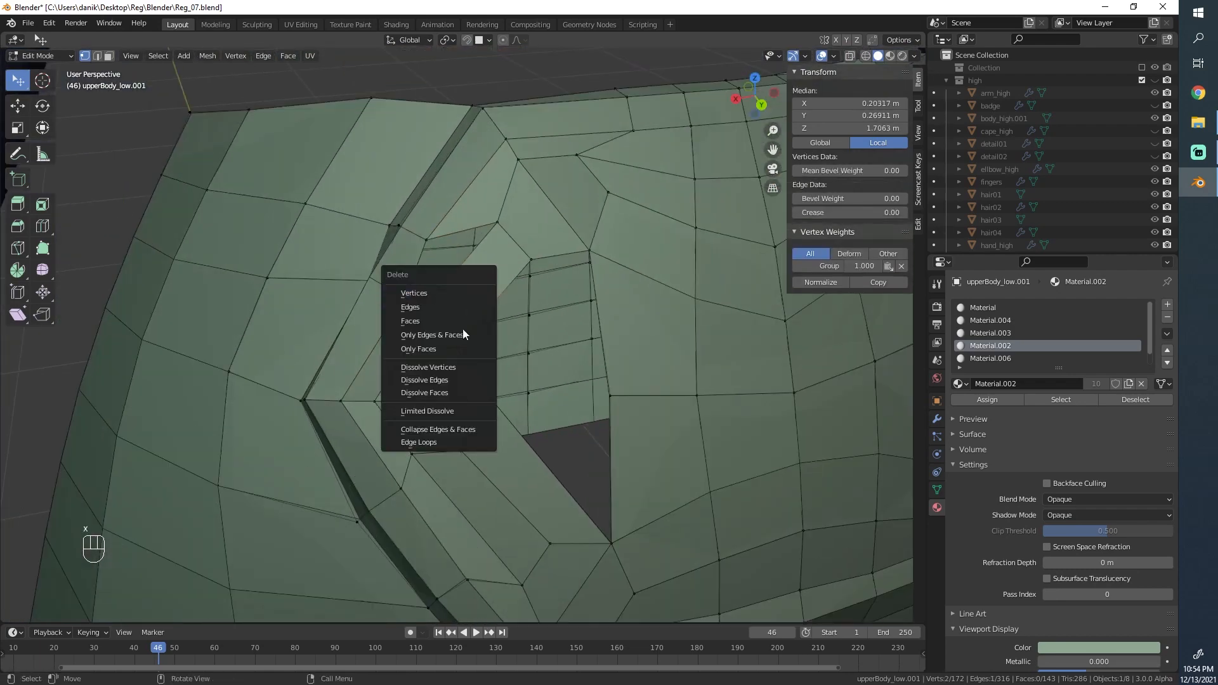
click(437, 444)
click(442, 239)
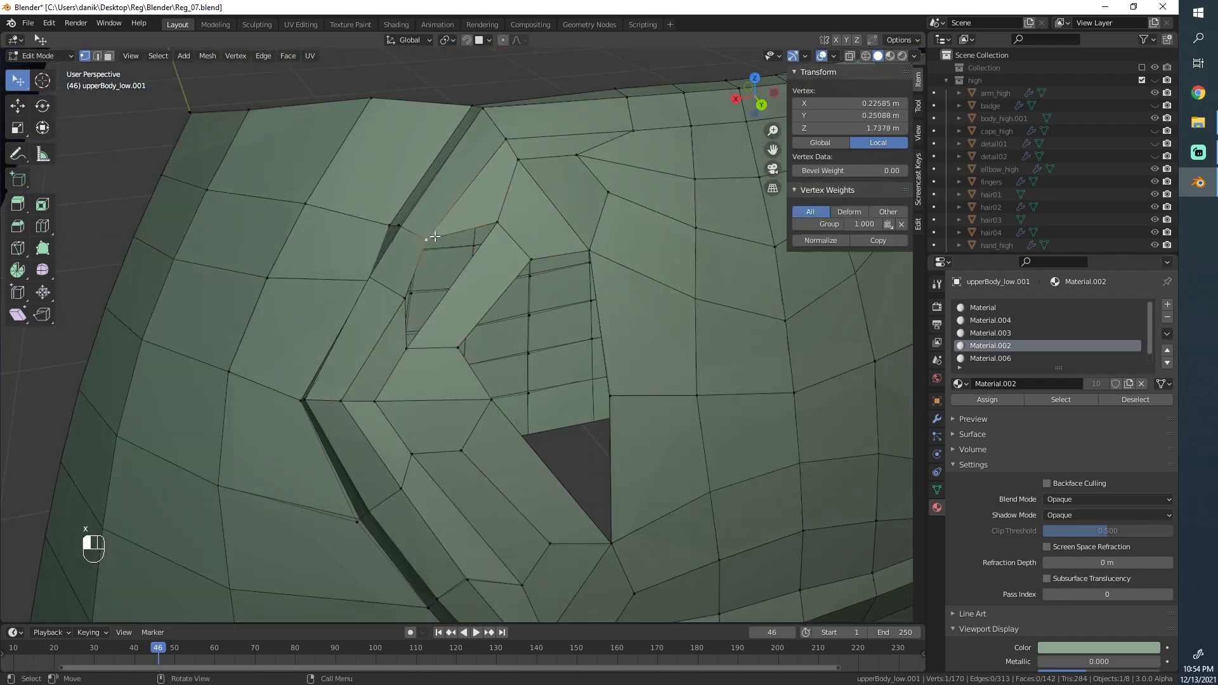
shift+click(411, 305)
key(f)
Step: Move the inner border vertex at the rebridged section slightly up and outward to even out the strip
scroll(450, 307, down, 3)
click(423, 304)
key(g)
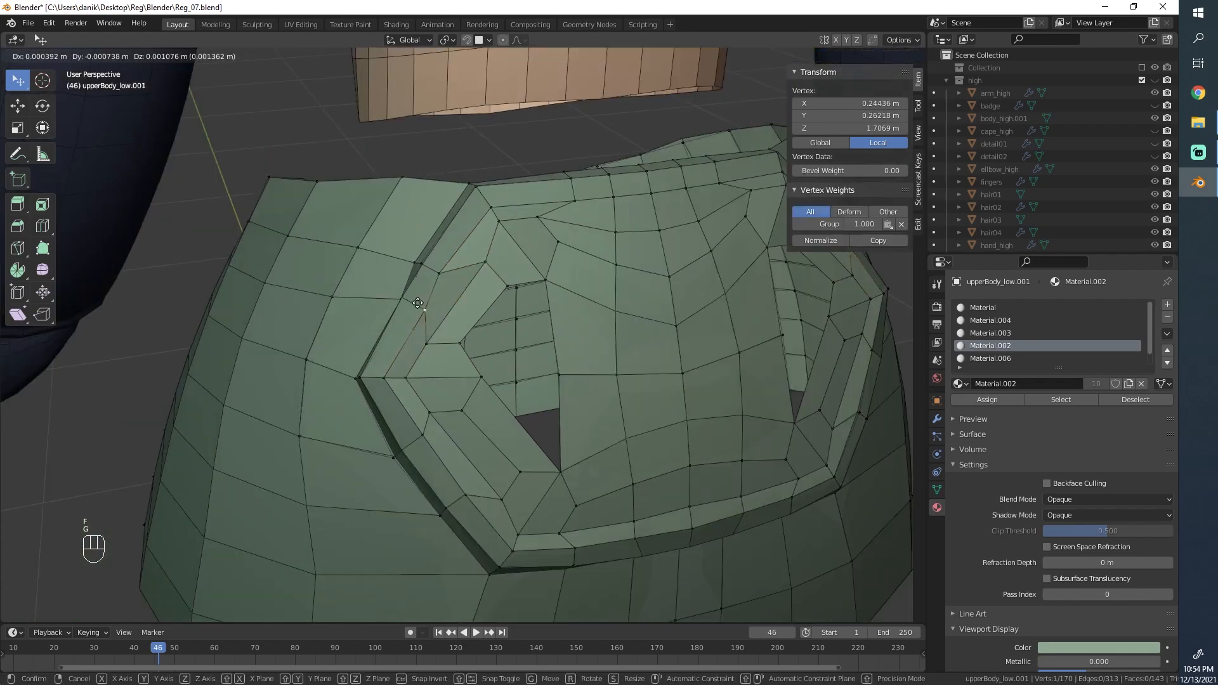
click(414, 301)
scroll(475, 314, up, 2)
middle_drag(498, 325, 523, 337)
scroll(523, 336, down, 3)
scroll(527, 317, up, 3)
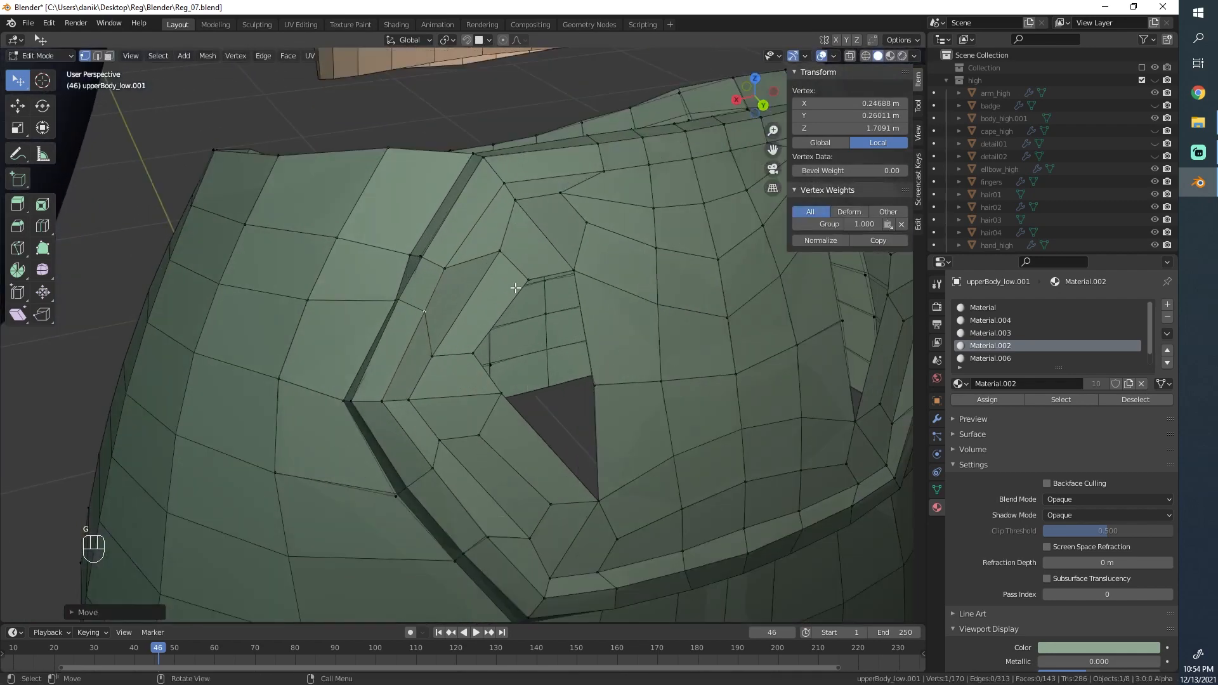
Step: Fill the face along the left hole's upper-left edge from its top and outer corner vertices
click(527, 288)
shift+click(477, 355)
key(f)
scroll(538, 329, down, 1)
scroll(507, 317, down, 3)
scroll(456, 355, up, 4)
middle_drag(433, 319, 400, 302)
scroll(401, 307, down, 4)
scroll(419, 349, up, 4)
scroll(437, 392, down, 4)
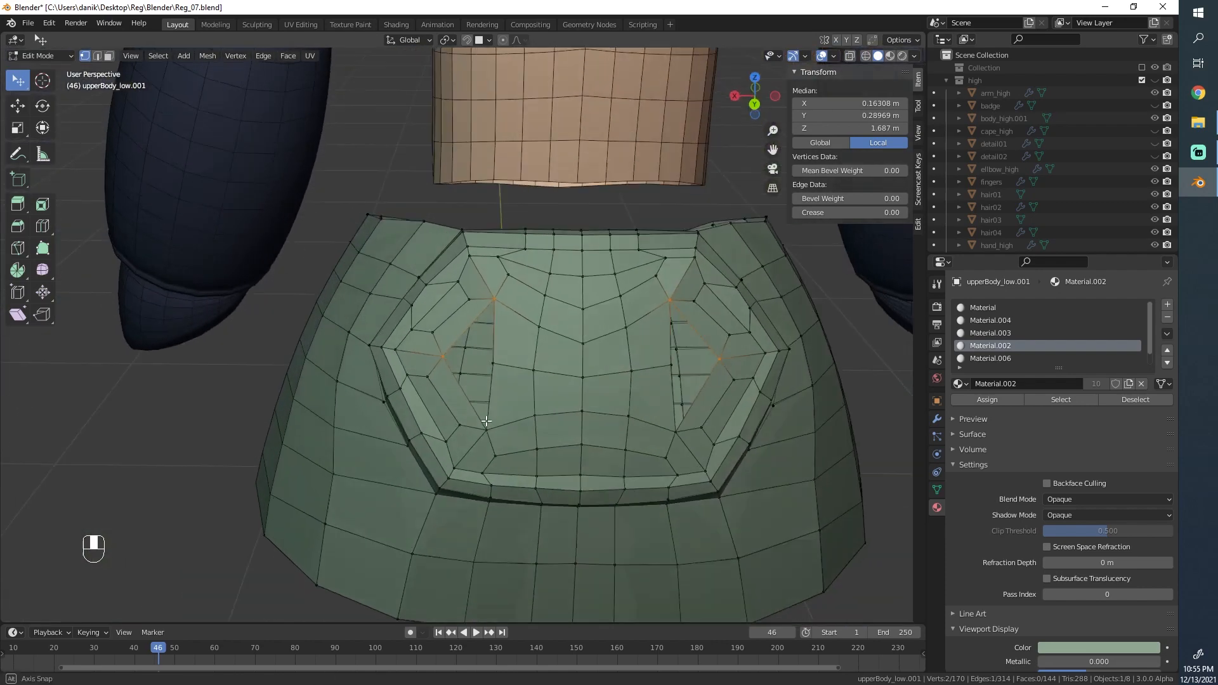
Step: Slide the left hole's inner side vertex and its neighbouring grid vertex along their row toward the centre line
scroll(559, 414, up, 4)
click(535, 387)
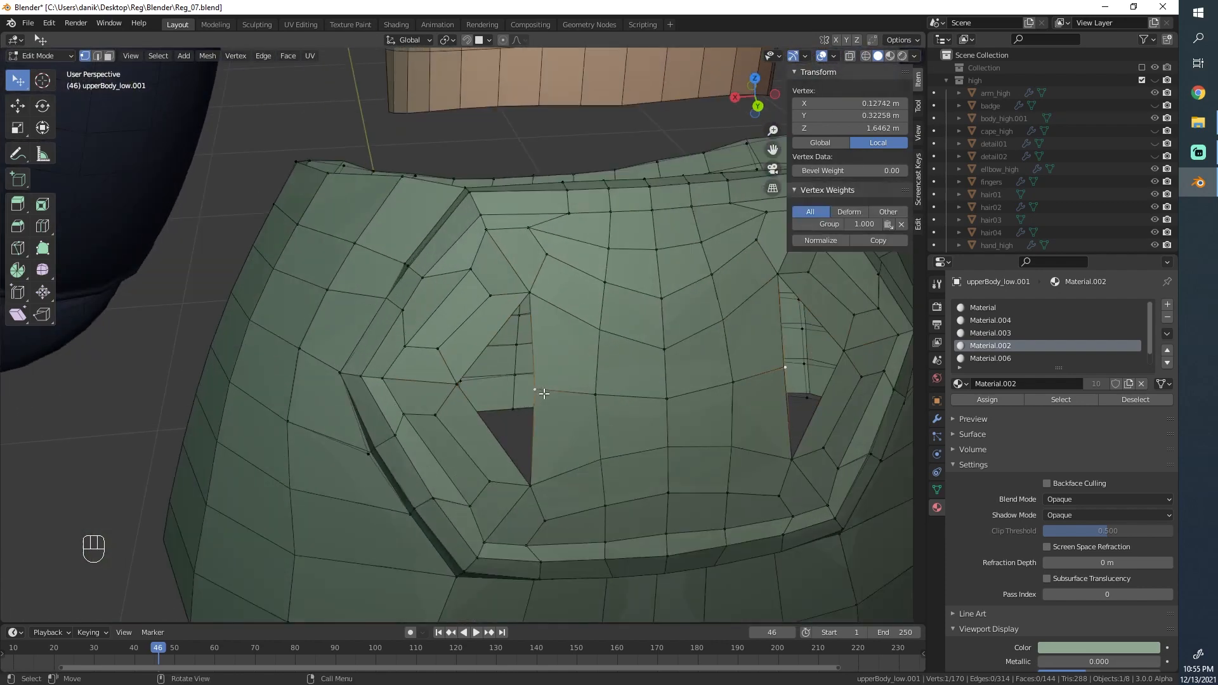
key(g)
key(g)
click(640, 394)
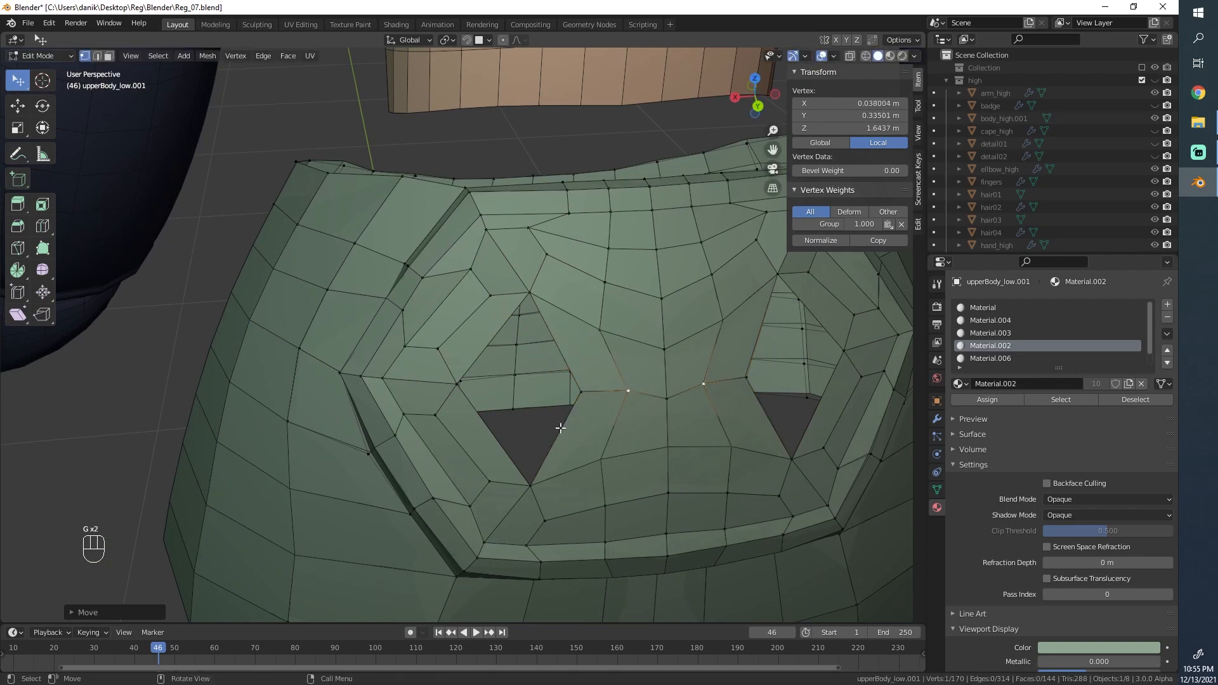
Step: Try to fill the left diamond-shaped hole with faces between its corner vertices, and undo the fill
alt+click(548, 468)
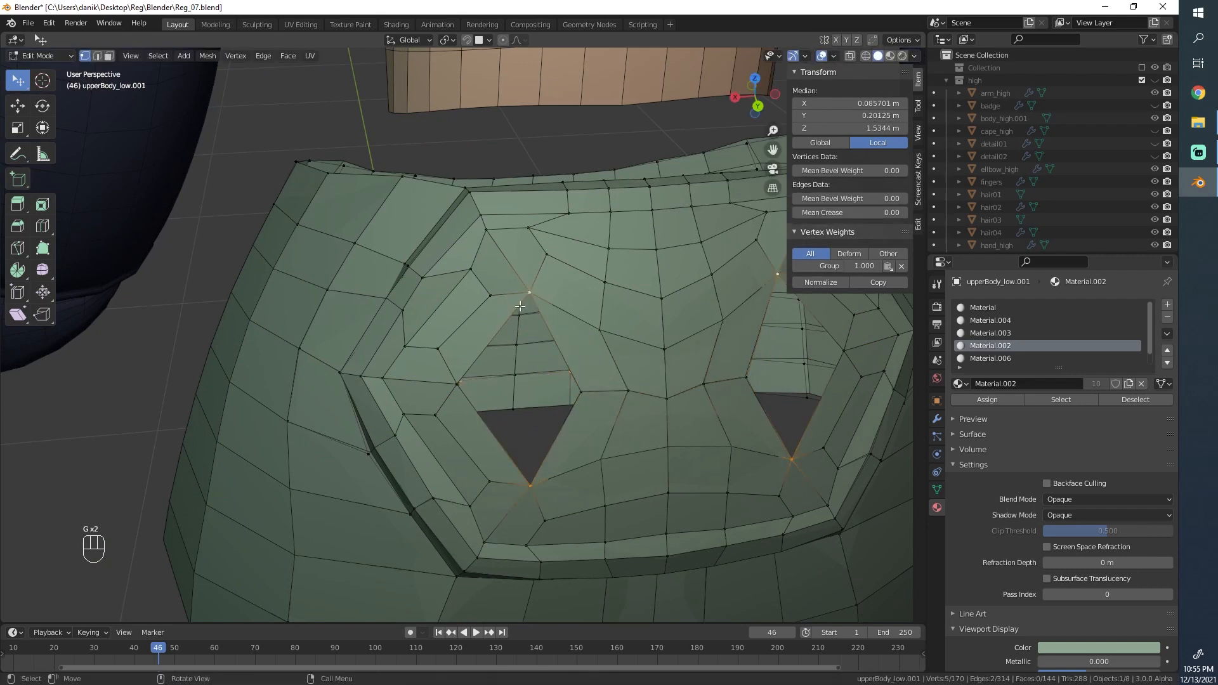
alt+click(543, 321)
shift+click(452, 384)
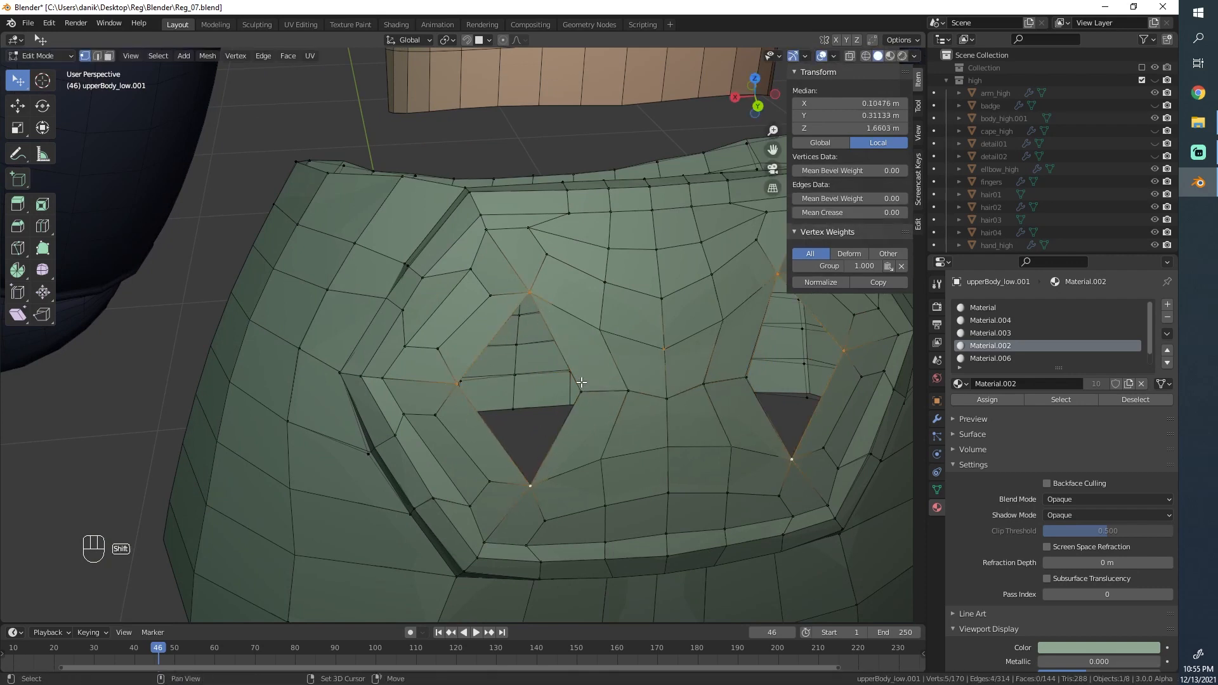
shift+click(581, 384)
key(f)
scroll(574, 387, down, 5)
mouse_move(573, 386)
middle_down()
mouse_move(554, 397)
mouse_move(536, 304)
mouse_move(552, 380)
middle_up()
key(alt+a)
scroll(557, 400, up, 3)
scroll(552, 381, down, 4)
scroll(558, 380, up, 4)
key(ctrl+z)
key(ctrl+z)
Step: Merge the left hole's inner side vertex into its outer corner vertex with At Last, closing the hole
click(613, 374)
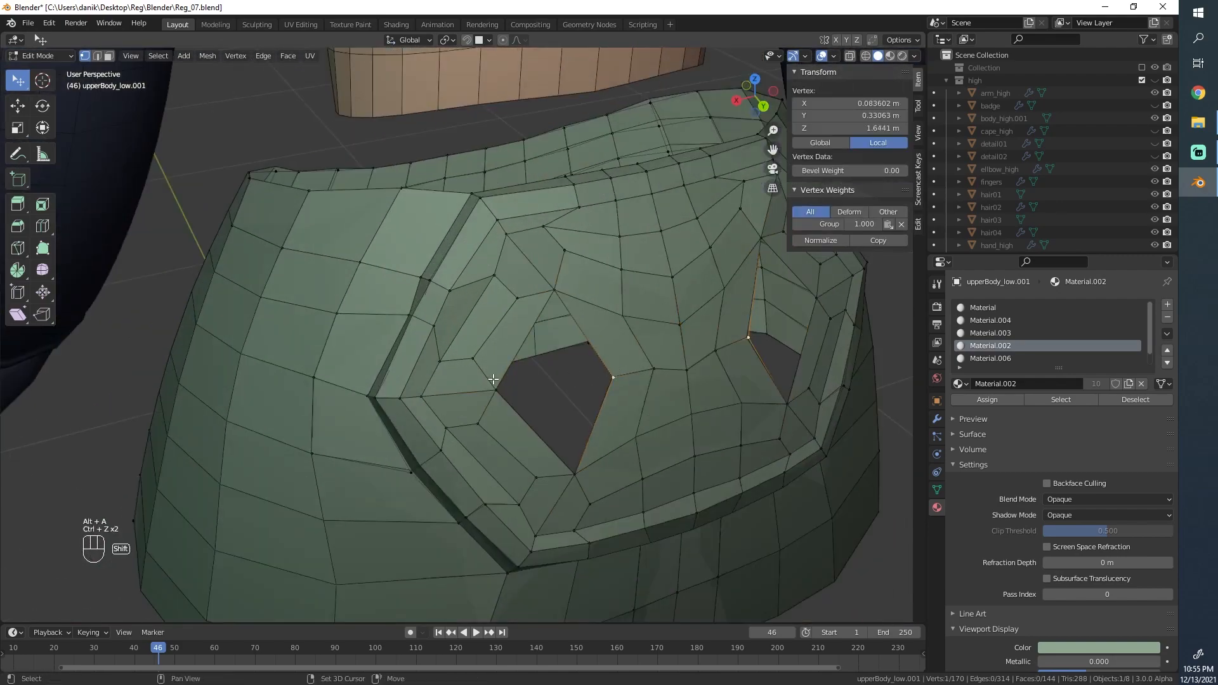
key(m)
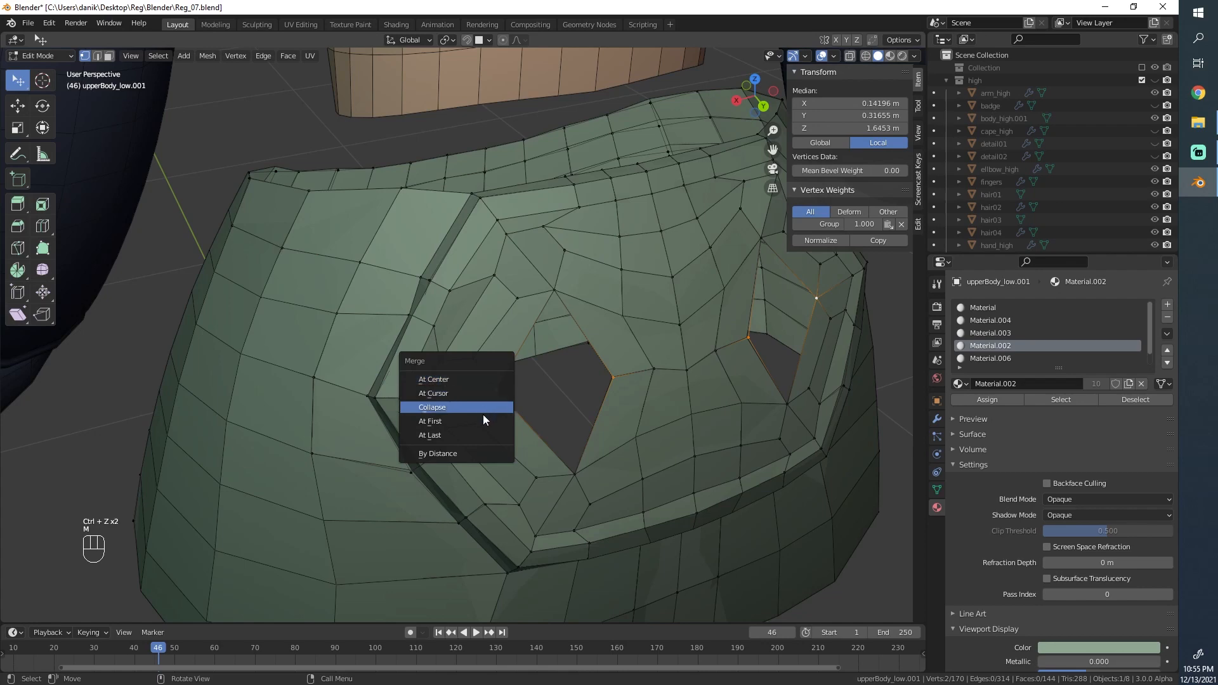
click(496, 433)
Step: Move the vertex between the centre line and the merged corner outward, away from the centre line
click(643, 382)
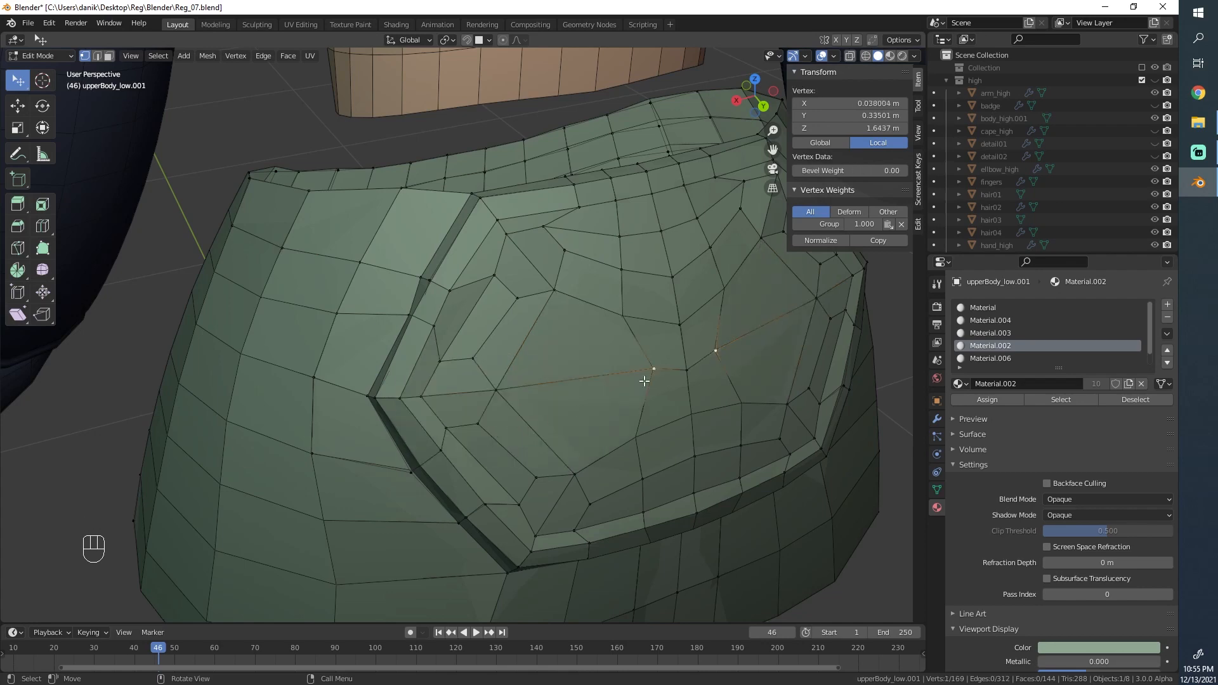
key(g)
right_click(582, 390)
middle_drag(591, 388, 562, 427)
key(g)
click(439, 350)
Step: Try to reposition the panel's centre-line vertex on the same row, and undo the move
click(625, 411)
key(g)
click(614, 411)
scroll(538, 407, down, 5)
key(ctrl+z)
scroll(575, 382, up, 4)
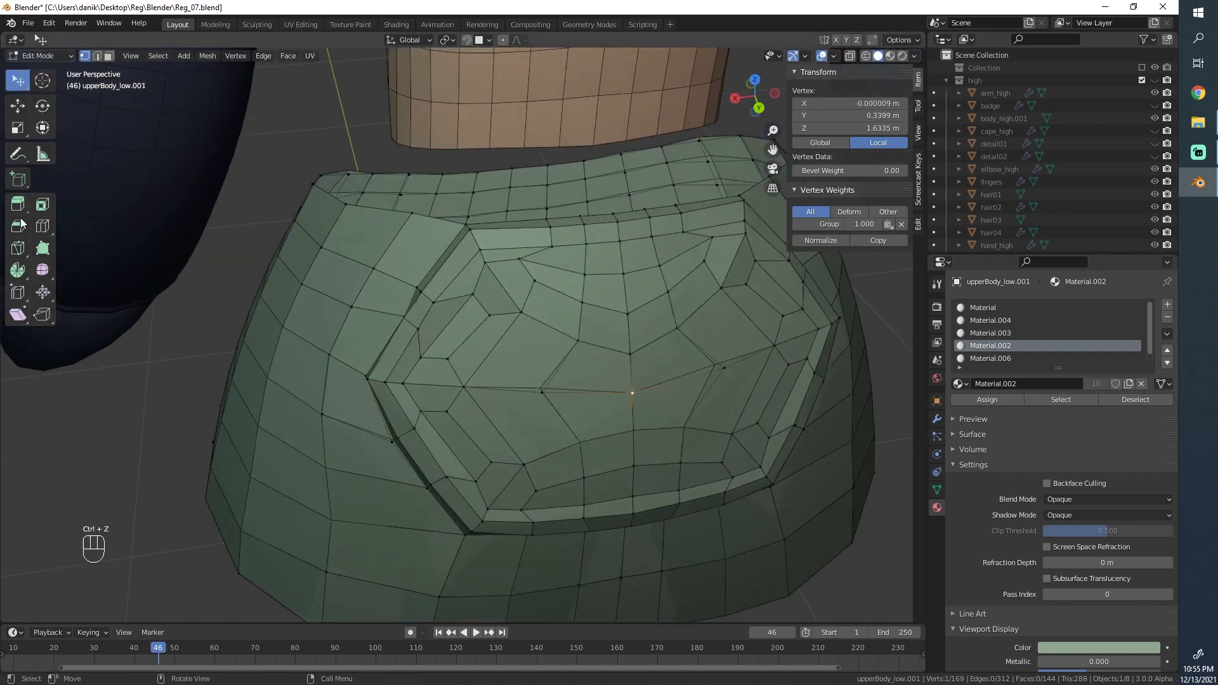
Step: Switch to Sculpt Mode, duplicate the Shrinkwrap modifier and apply the original one
click(34, 59)
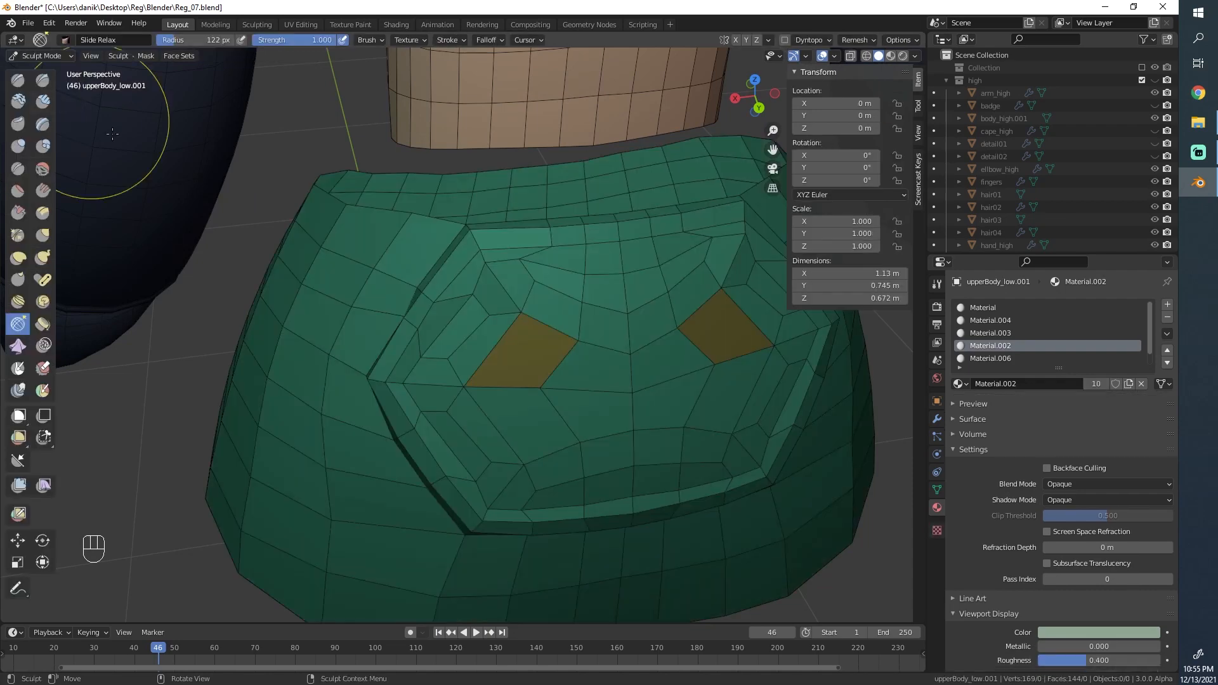
click(31, 98)
key(Tab)
key(a)
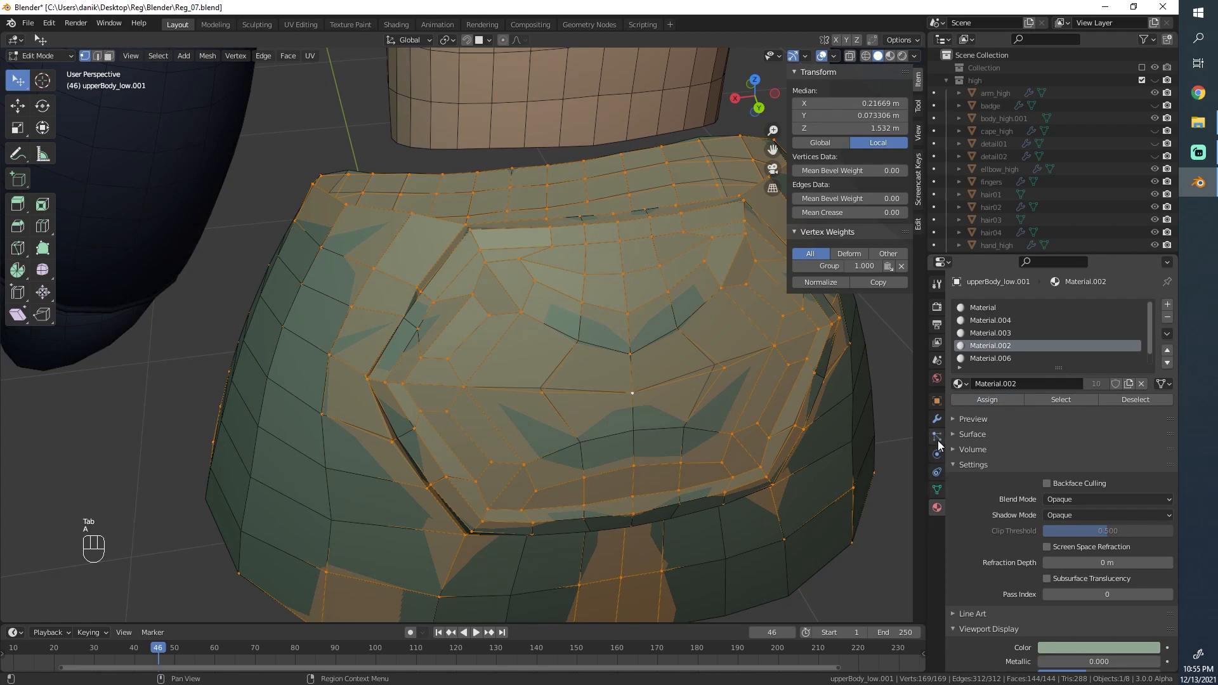
click(937, 418)
key(Tab)
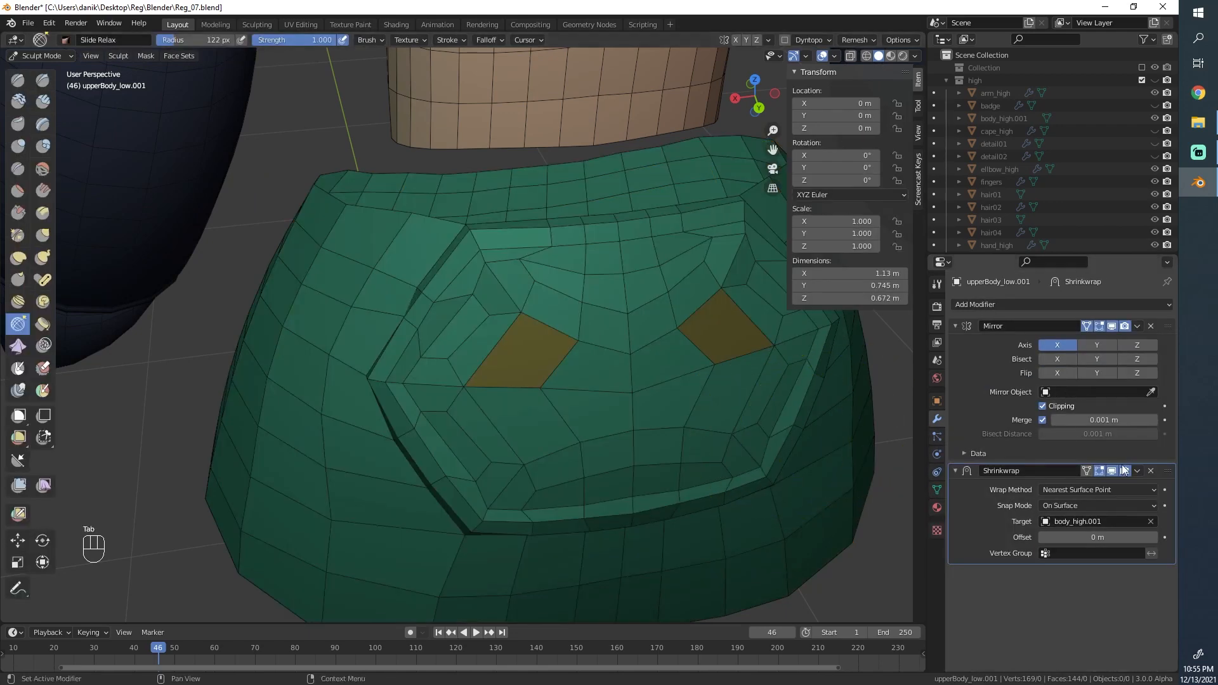
click(1136, 471)
click(1086, 522)
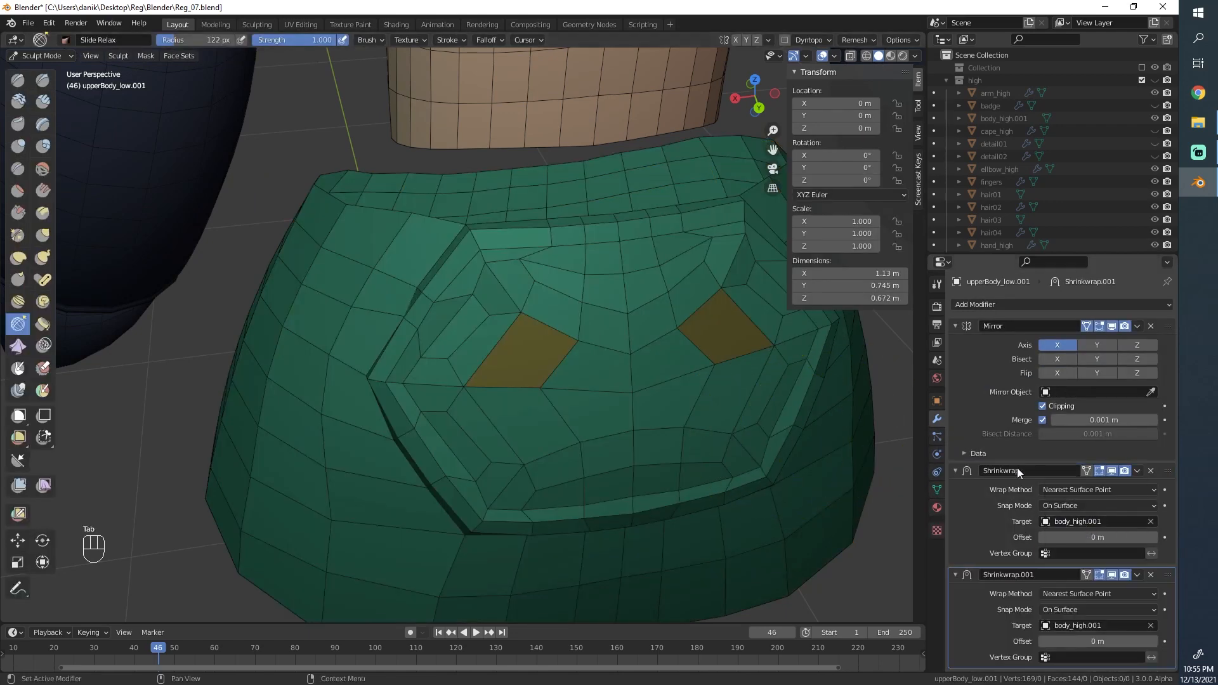
click(1135, 472)
click(1093, 487)
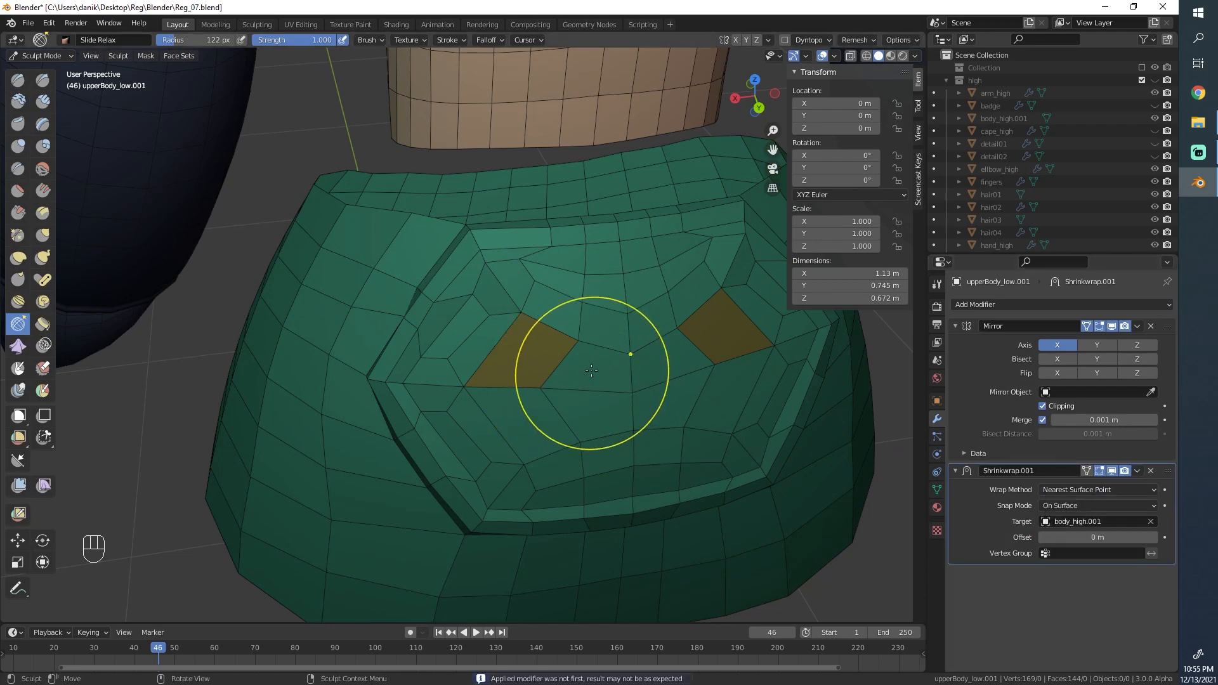
Step: Relax the chest panel's topology around the closed holes and the lower centre with the Slide Relax brush
mouse_move(591, 370)
shift+mouse_down()
mouse_move(560, 354)
mouse_move(550, 382)
shift+mouse_up()
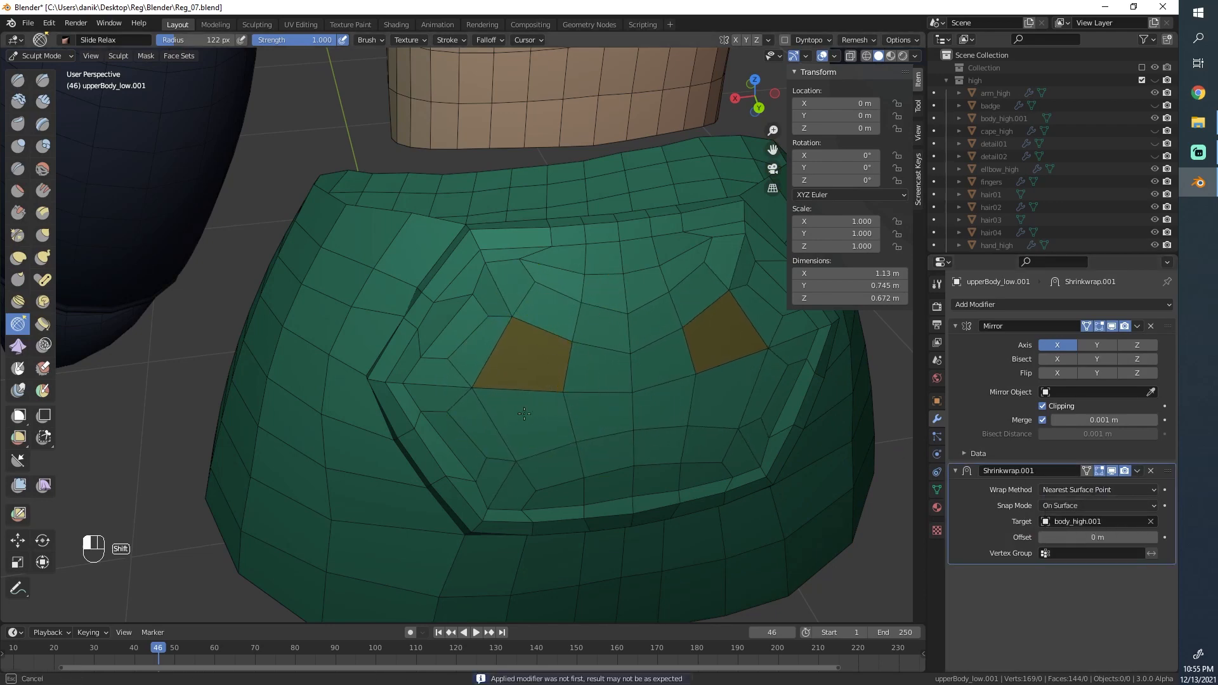
shift+drag(588, 424, 599, 395)
scroll(598, 395, down, 2)
middle_drag(598, 395, 572, 364)
scroll(549, 359, up, 2)
shift+drag(545, 354, 509, 369)
middle_drag(508, 370, 587, 381)
scroll(588, 381, down, 2)
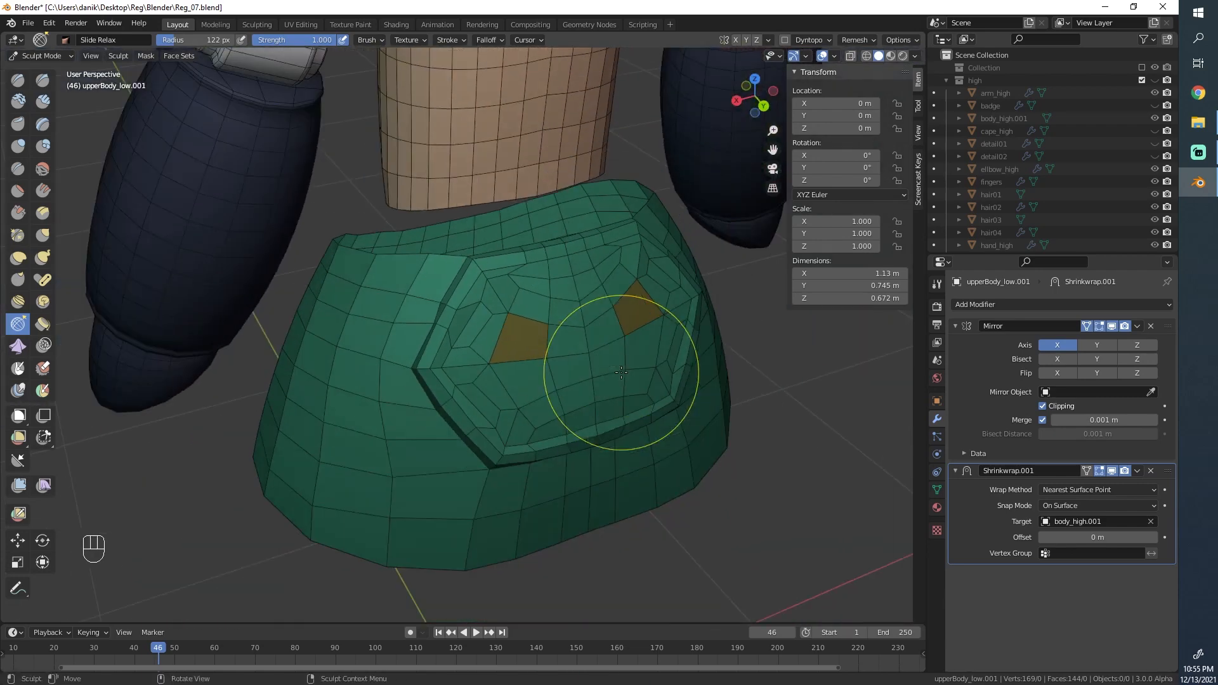
Step: Create a single face set from the visible mesh
click(177, 56)
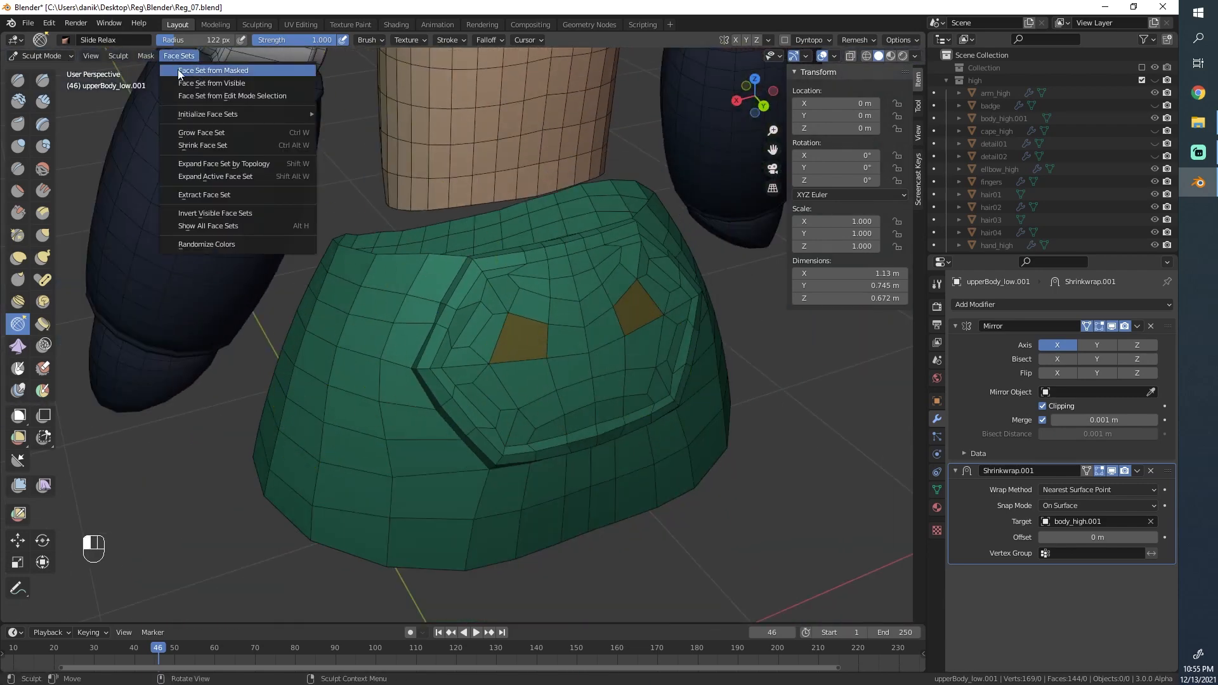
click(247, 82)
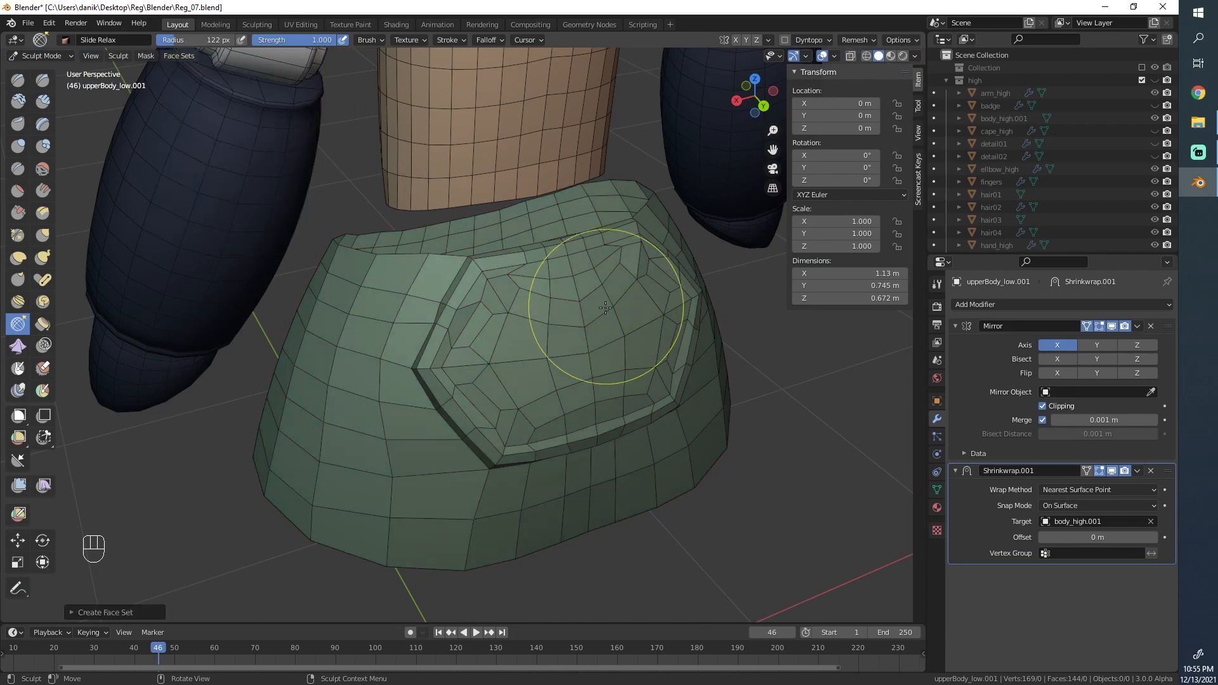
scroll(570, 273, up, 8)
scroll(431, 305, down, 5)
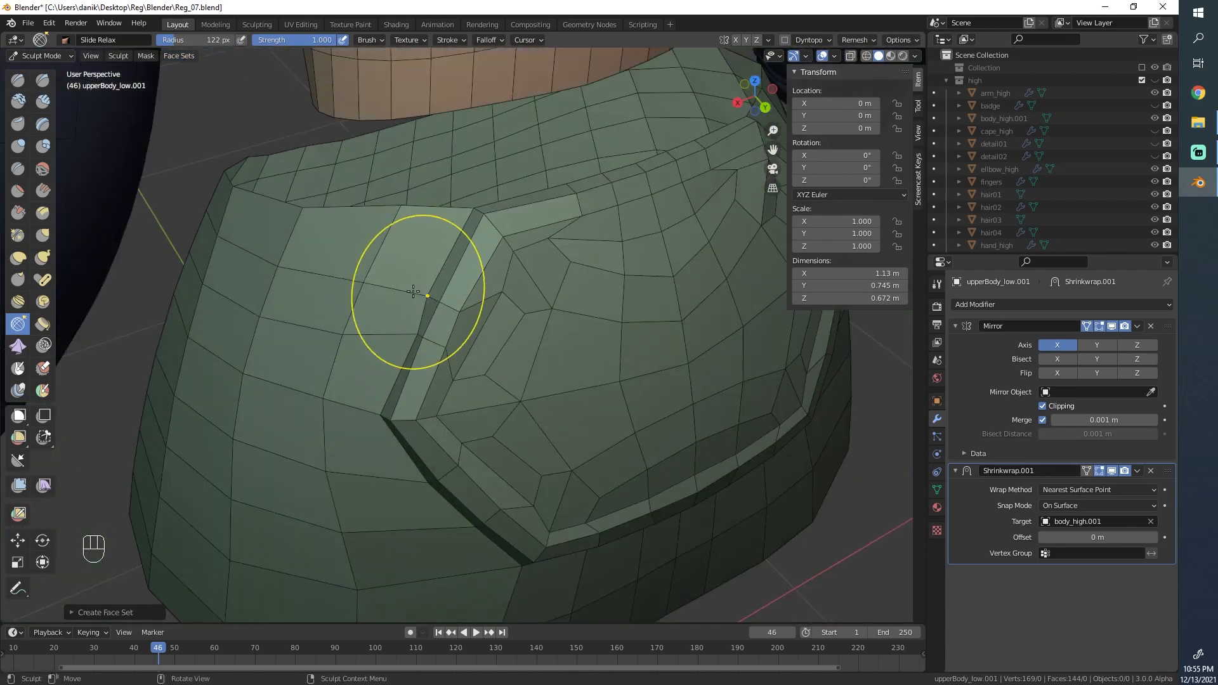
Step: Try to smooth the chest panel's upper side border with the sculpt brush, and undo the stroke
middle_drag(416, 291, 489, 196)
middle_drag(518, 468, 507, 412)
scroll(523, 490, down, 2)
scroll(523, 490, down, 2)
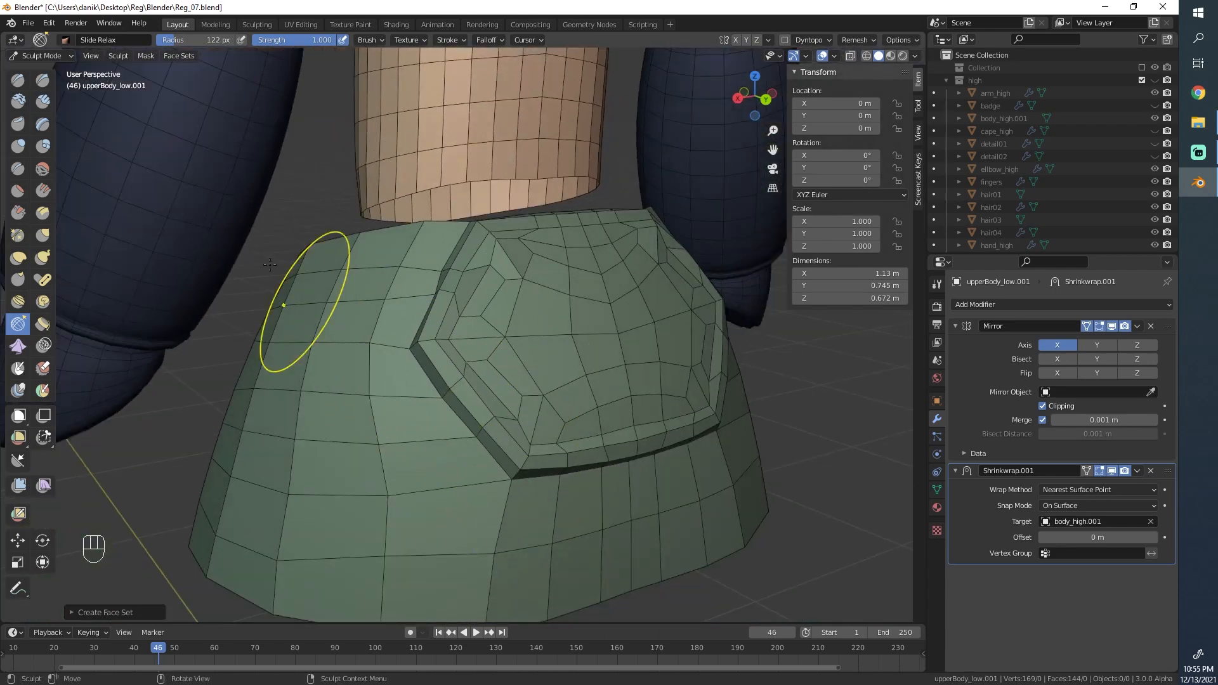
key(Tab)
key(Tab)
middle_drag(429, 277, 462, 313)
scroll(462, 313, up, 5)
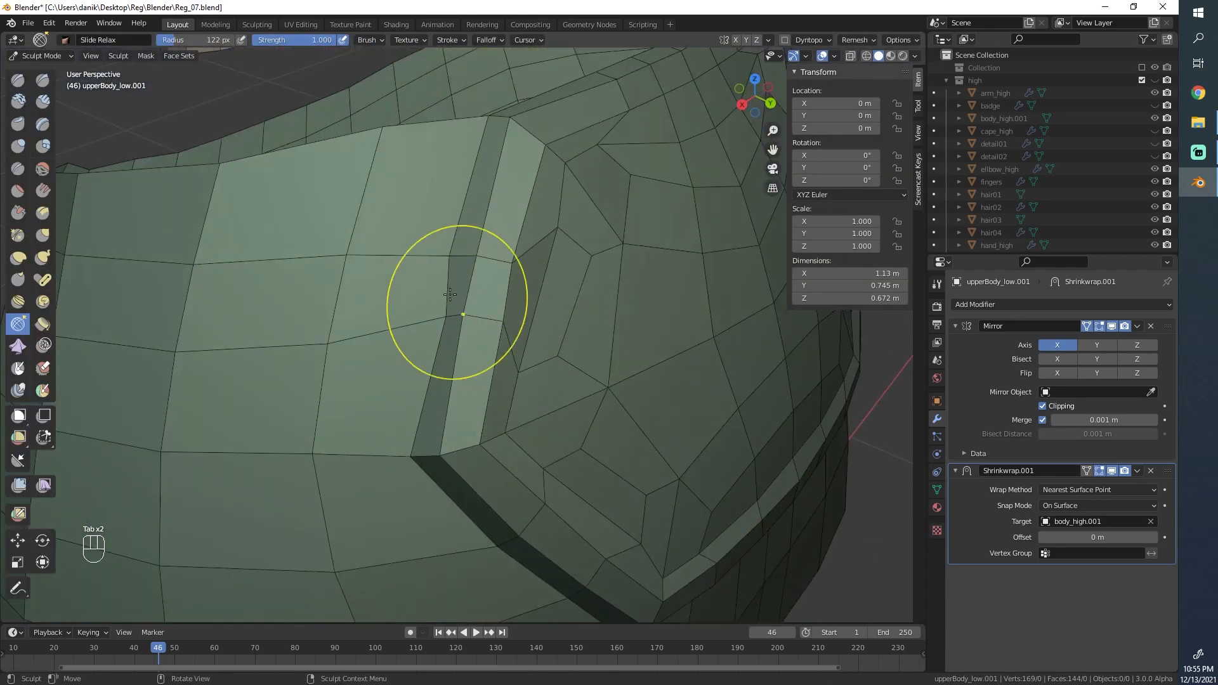
mouse_move(462, 313)
shift+mouse_down()
mouse_move(465, 348)
mouse_move(485, 217)
shift+mouse_up()
scroll(541, 310, down, 6)
key(ctrl+z)
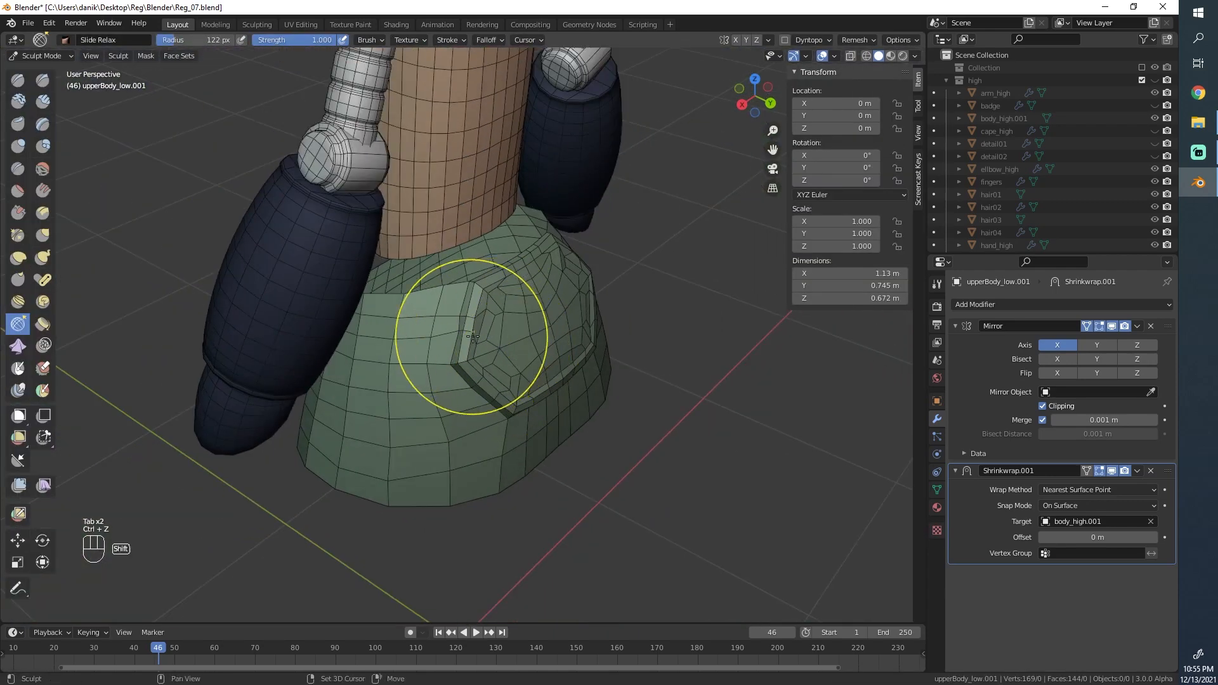
Step: In Edit Mode with edge selection, select the three edge runs along the chest panel's upper side border
key(Tab)
scroll(444, 381, up, 3)
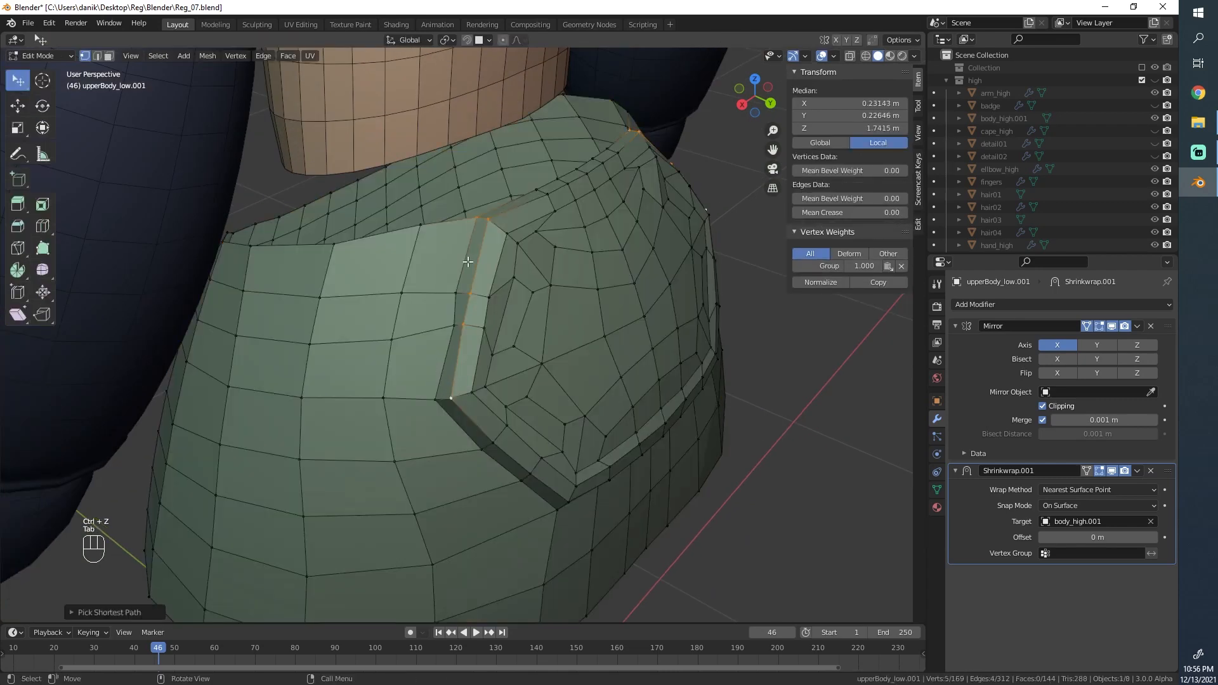
click(97, 57)
click(470, 265)
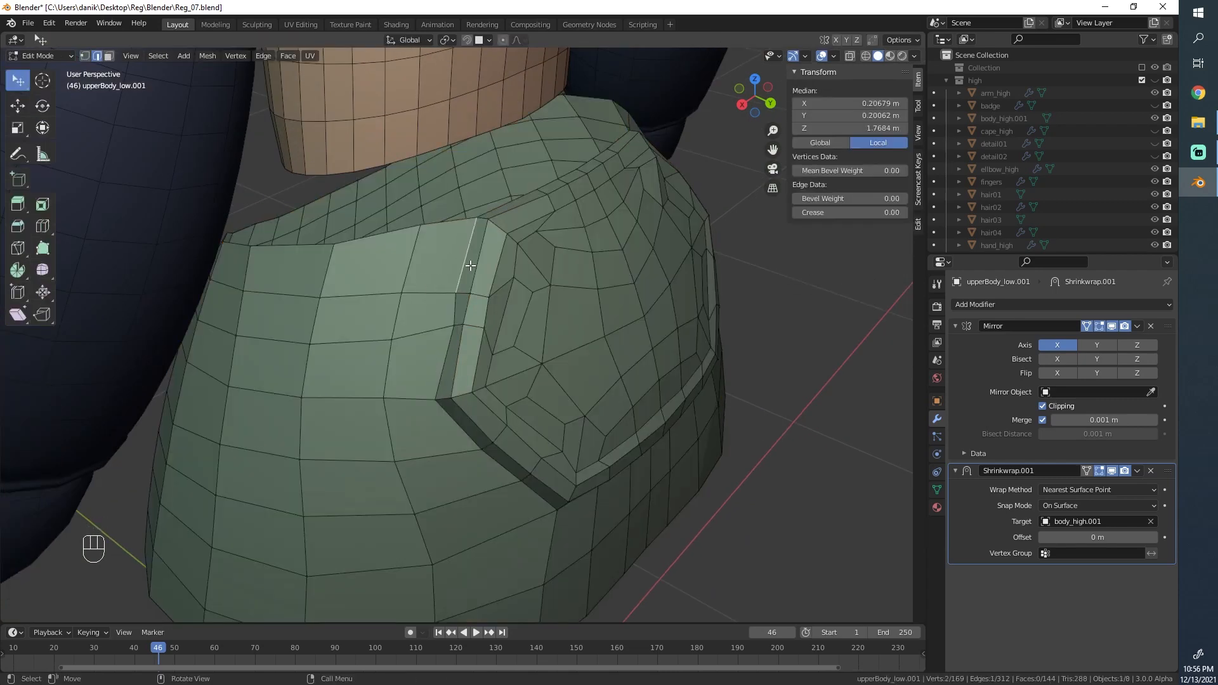
ctrl+click(446, 354)
shift+click(486, 298)
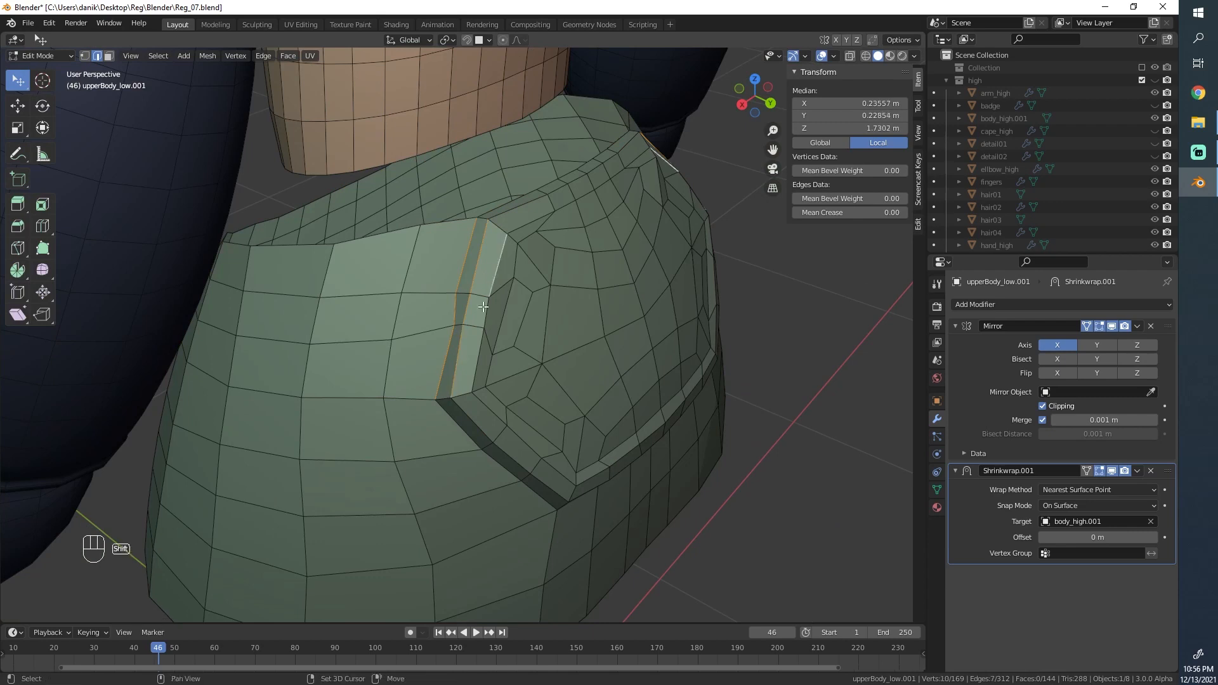
ctrl+click(476, 361)
scroll(476, 360, up, 2)
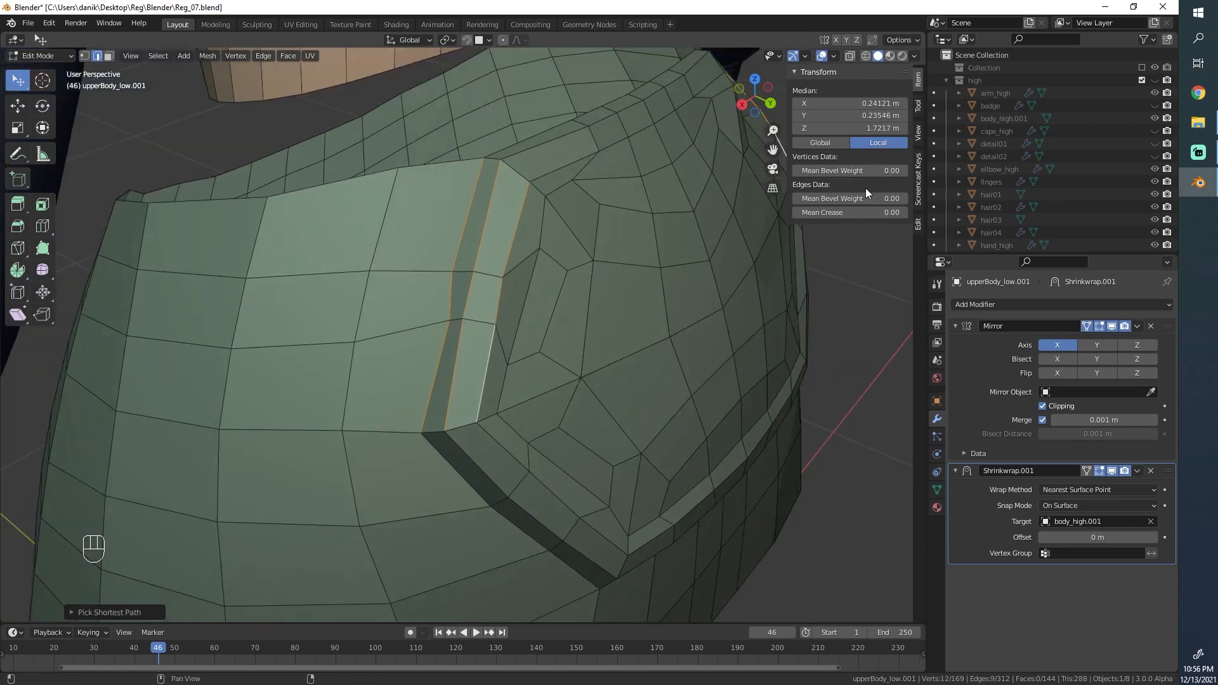
Step: Even out and smooth the selected upper side border edges with LoopTools Space and Relax
click(918, 142)
click(919, 174)
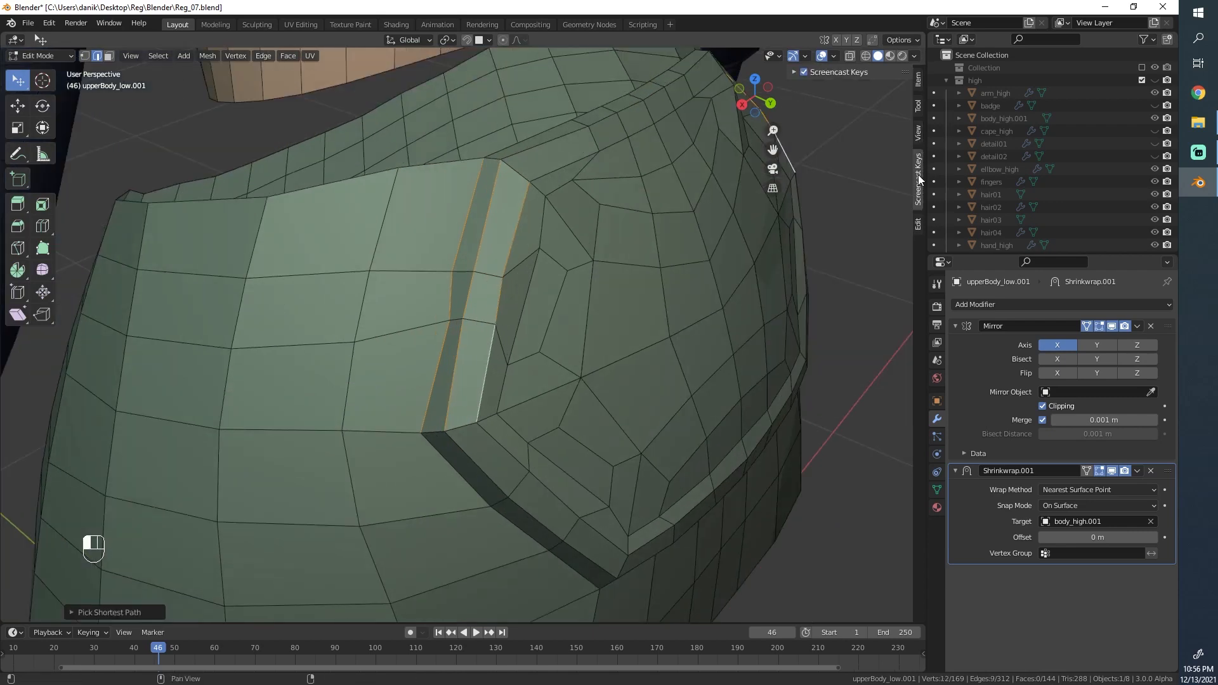
click(920, 108)
click(920, 140)
click(918, 107)
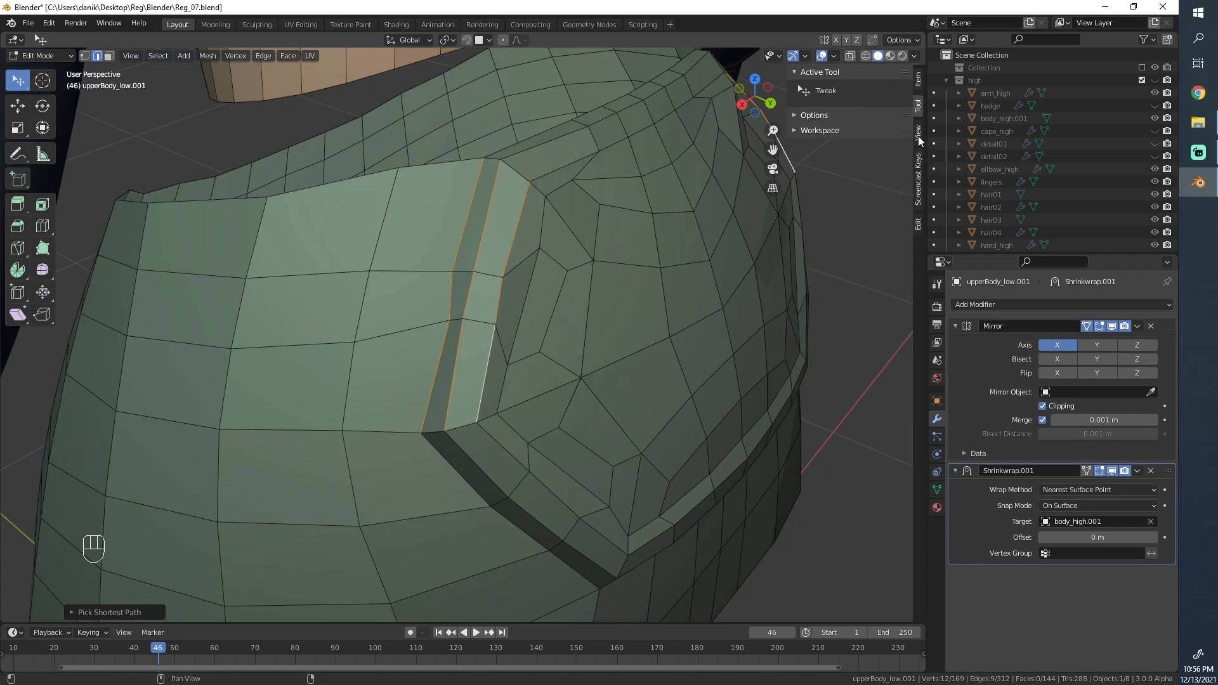
click(918, 134)
click(918, 224)
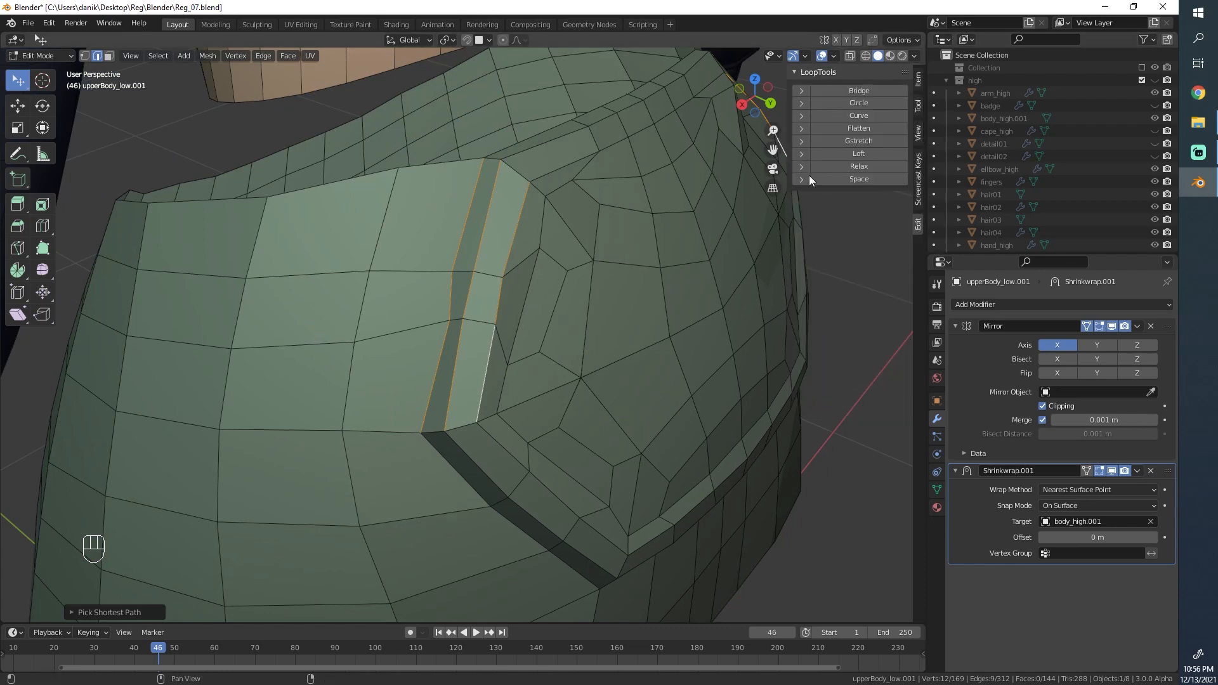
click(827, 180)
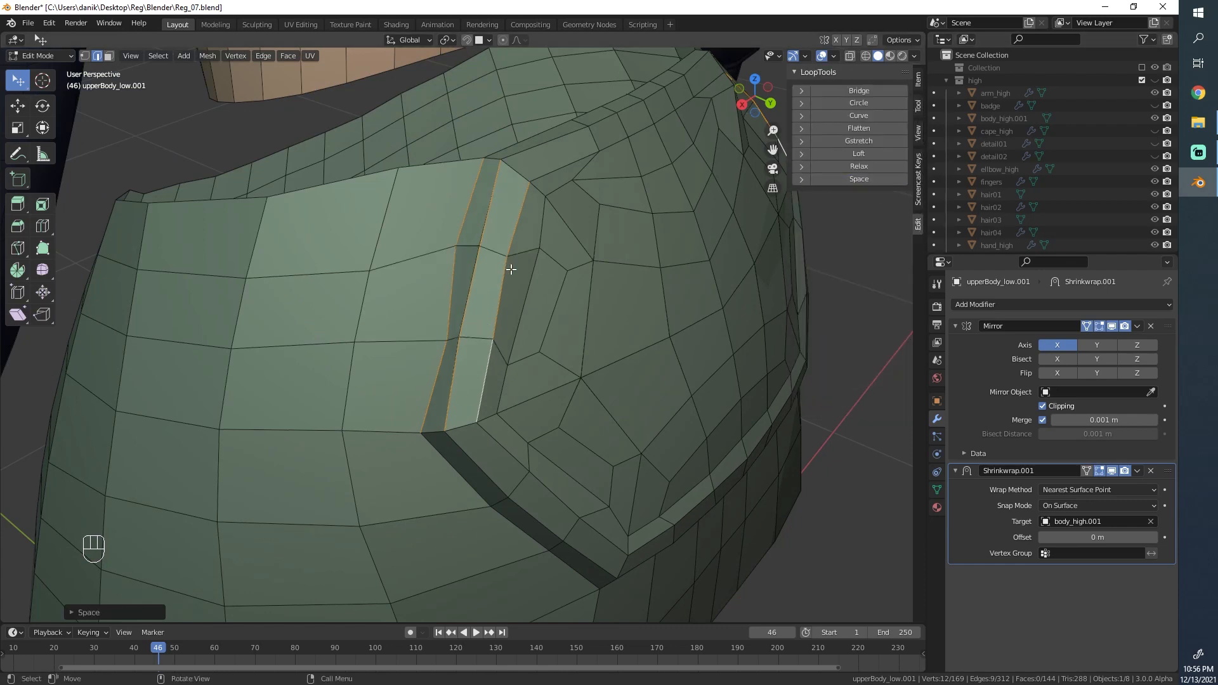
click(844, 170)
scroll(552, 383, down, 3)
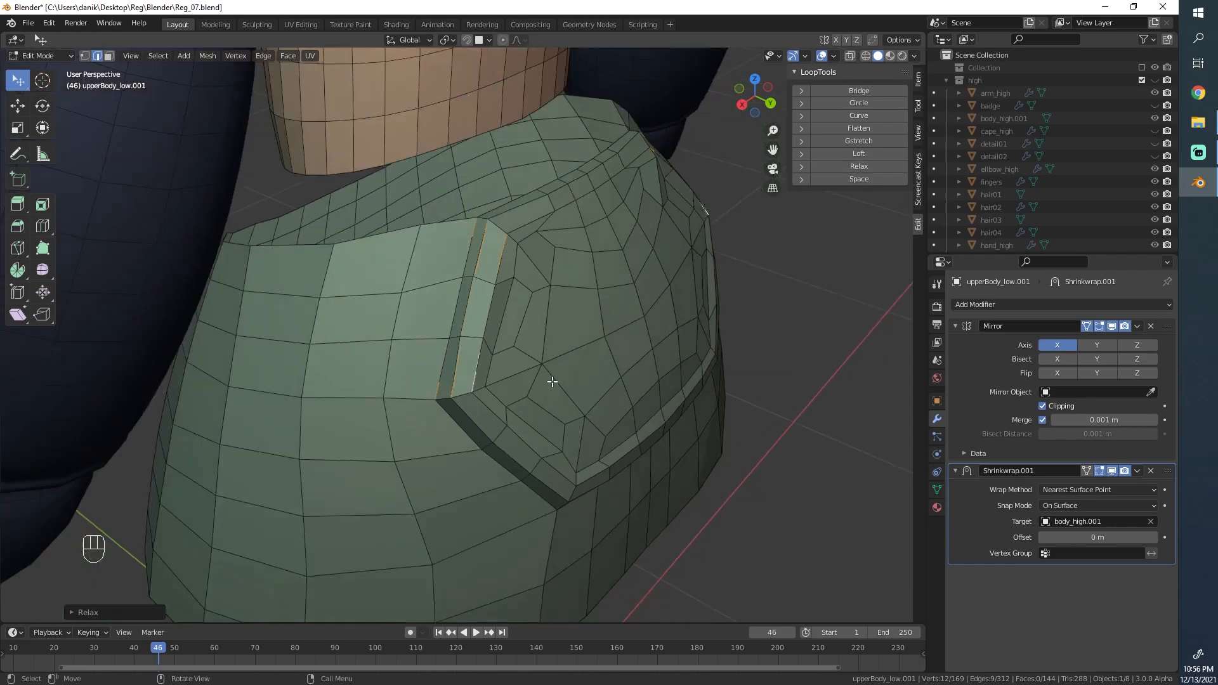
Step: Select the edge runs along the panel's lower side border and apply LoopTools Space and Relax to them
middle_drag(552, 383, 528, 349)
click(431, 383)
ctrl+click(508, 473)
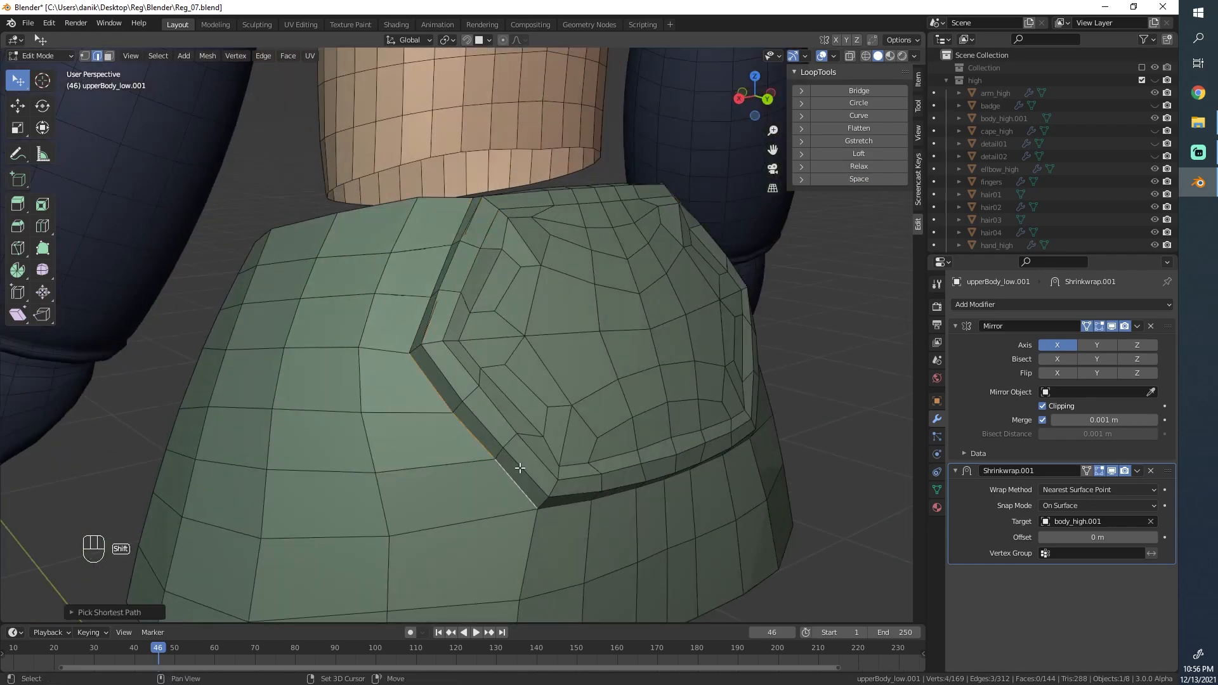
shift+click(522, 467)
ctrl+click(466, 387)
key(ctrl+z)
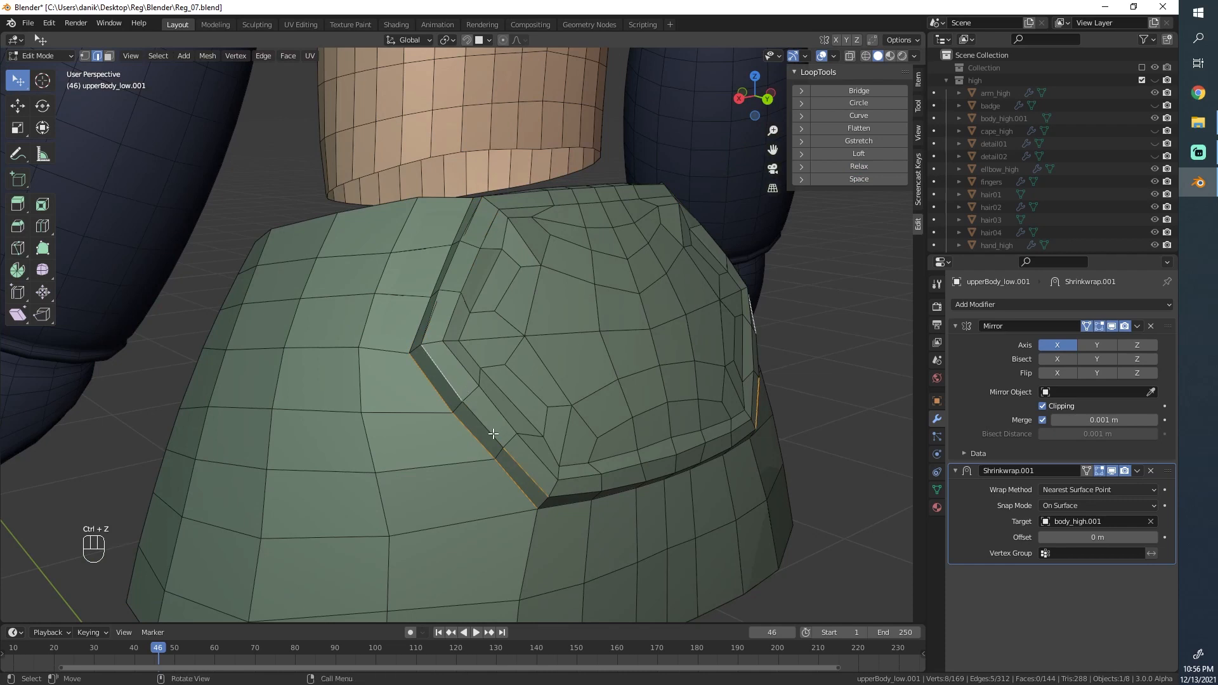
ctrl+click(523, 457)
key(ctrl+z)
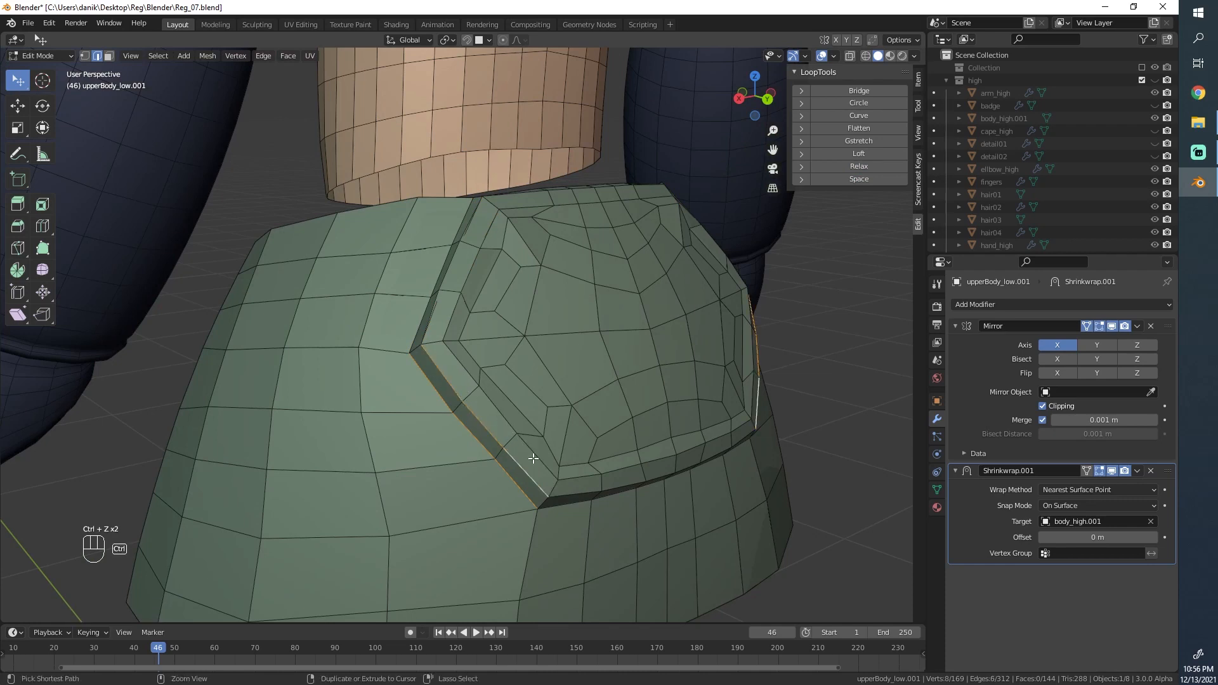
ctrl+click(473, 371)
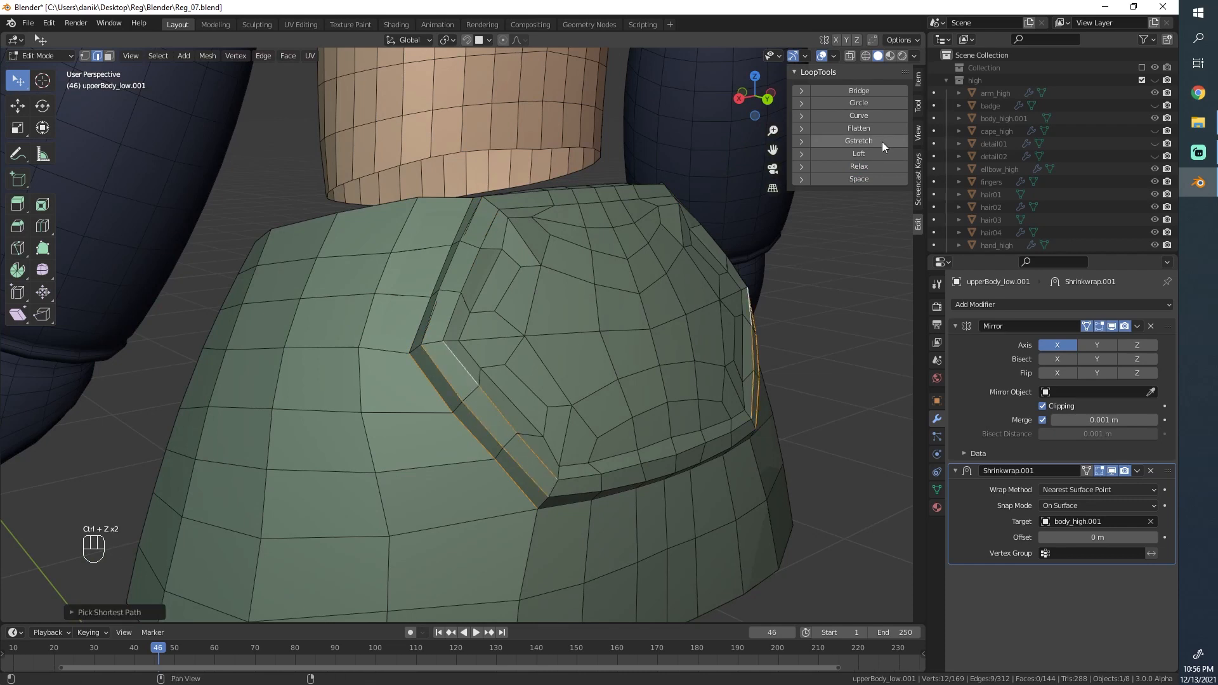
click(859, 179)
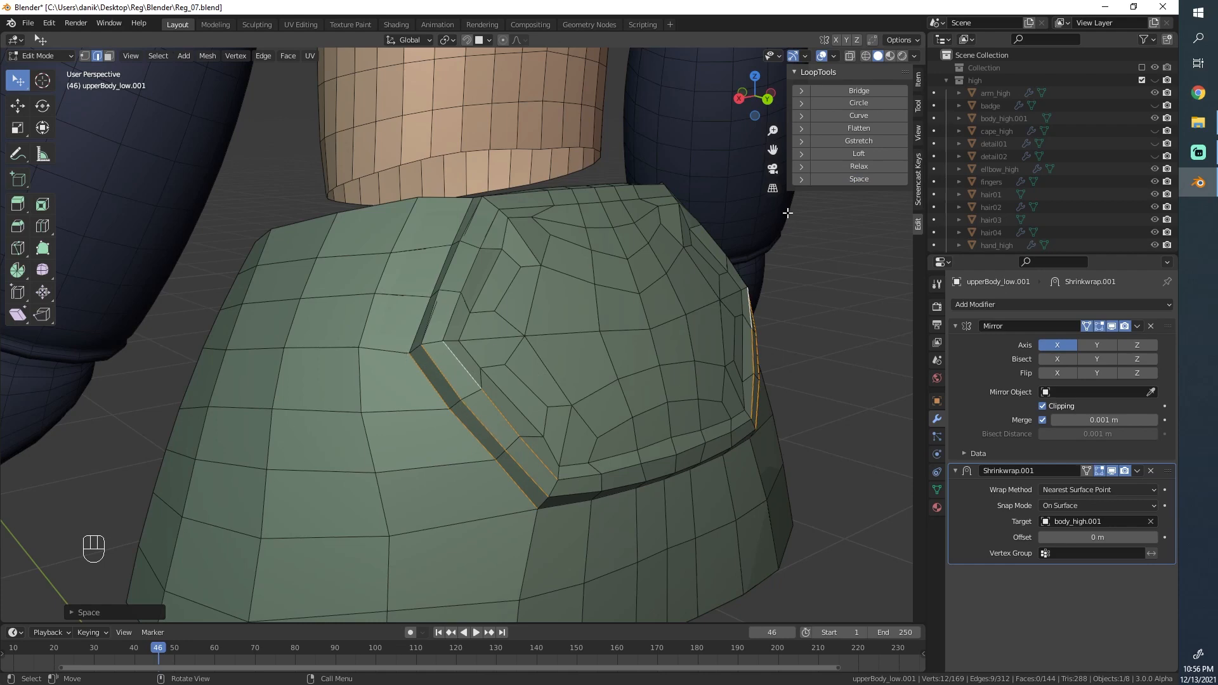
click(857, 166)
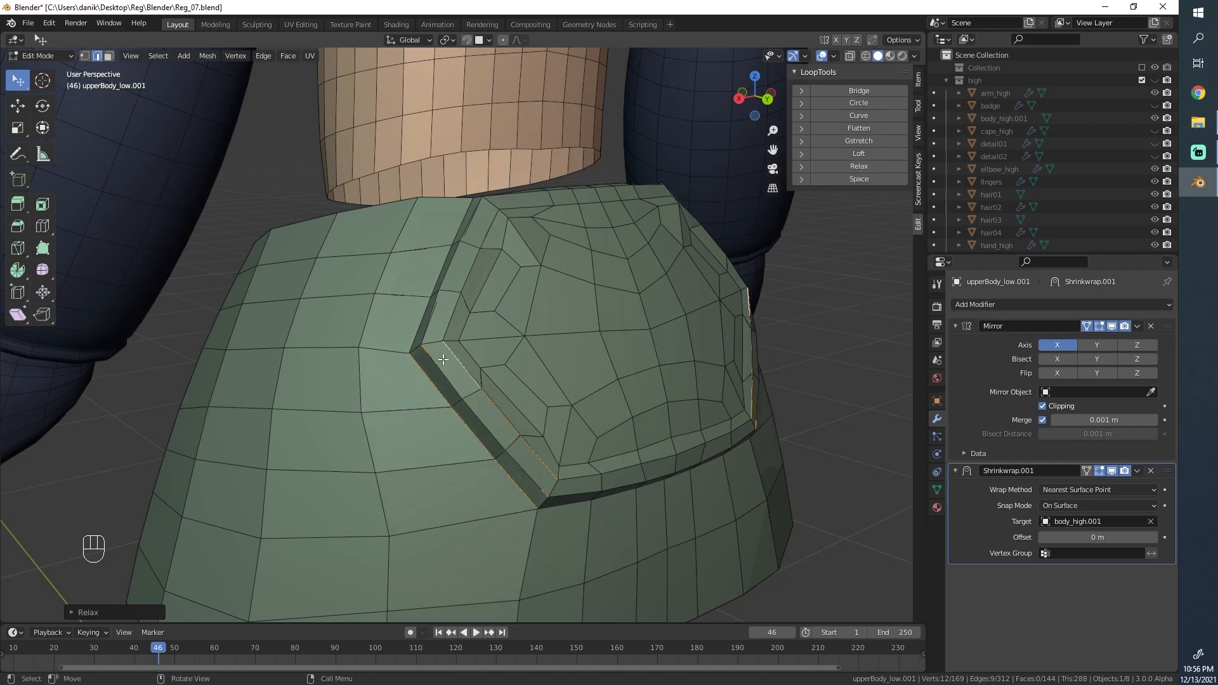
Step: Select the four edge runs along the panel's bottom border and apply LoopTools Relax and Space to them
middle_drag(628, 466, 586, 469)
click(603, 477)
ctrl+click(496, 480)
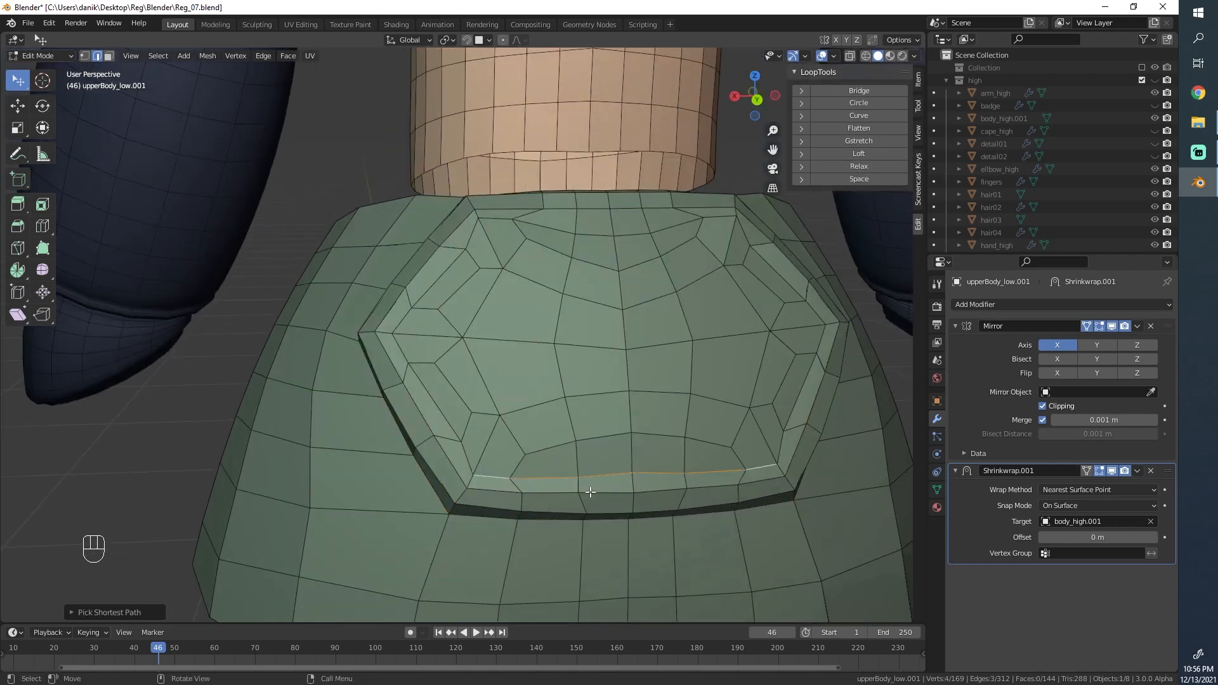
shift+click(593, 492)
ctrl+click(495, 491)
shift+click(599, 512)
ctrl+click(497, 506)
middle_drag(541, 508, 554, 478)
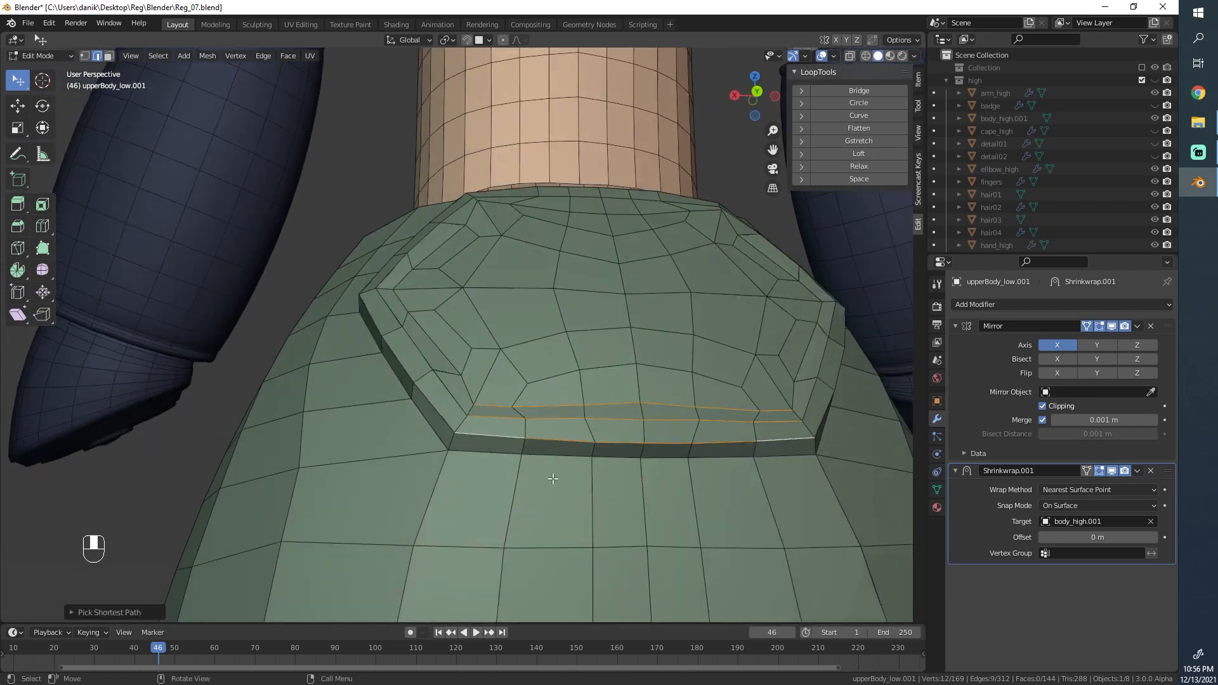
shift+click(608, 463)
ctrl+click(498, 454)
click(854, 165)
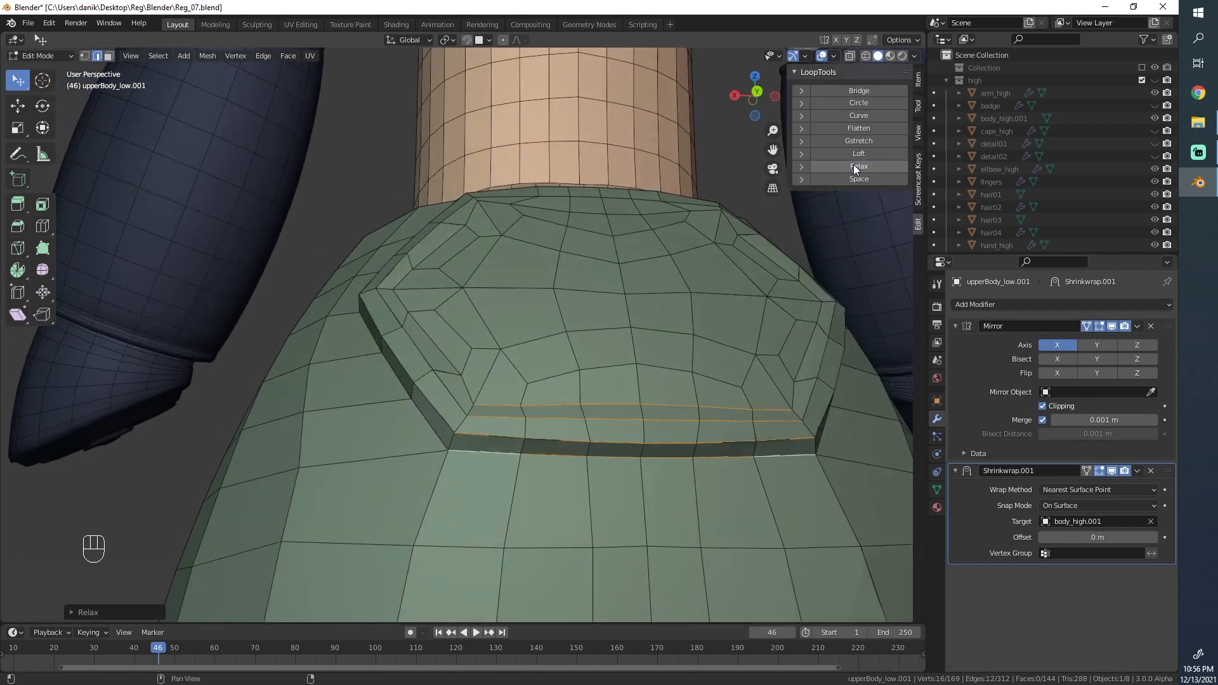
click(848, 181)
Step: Slide the inner bottom border vertex next to the panel's lower corner along its edge
middle_drag(500, 340, 514, 397)
click(483, 480)
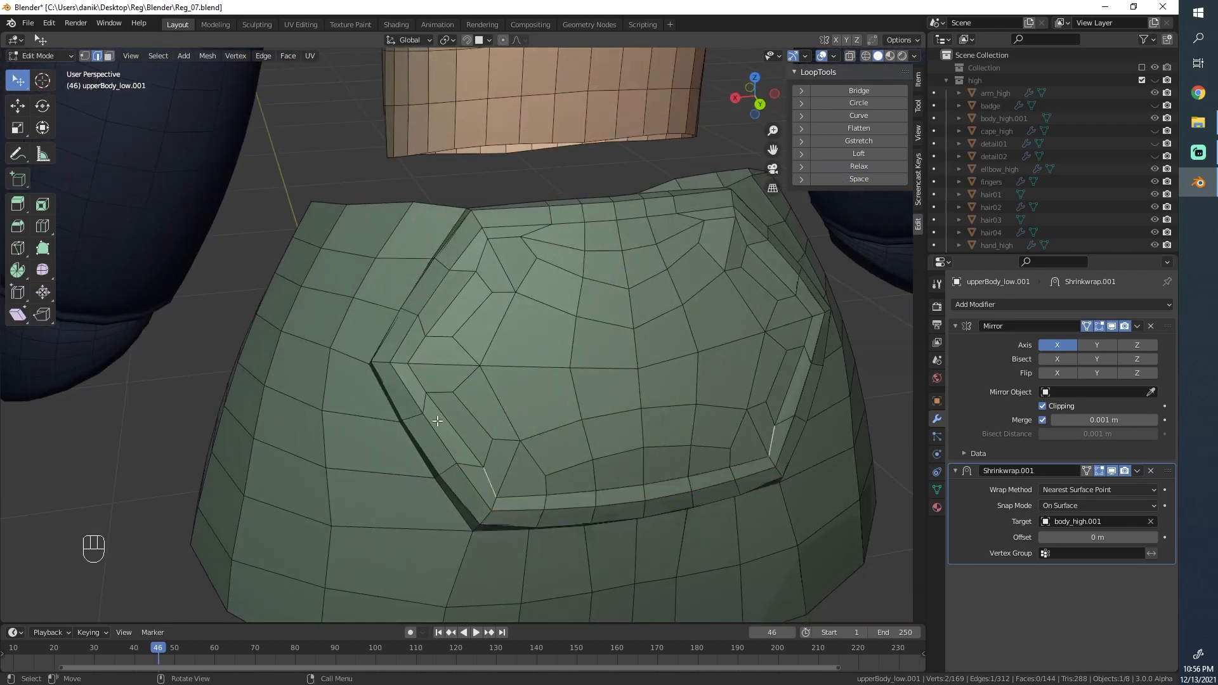
scroll(527, 461, up, 2)
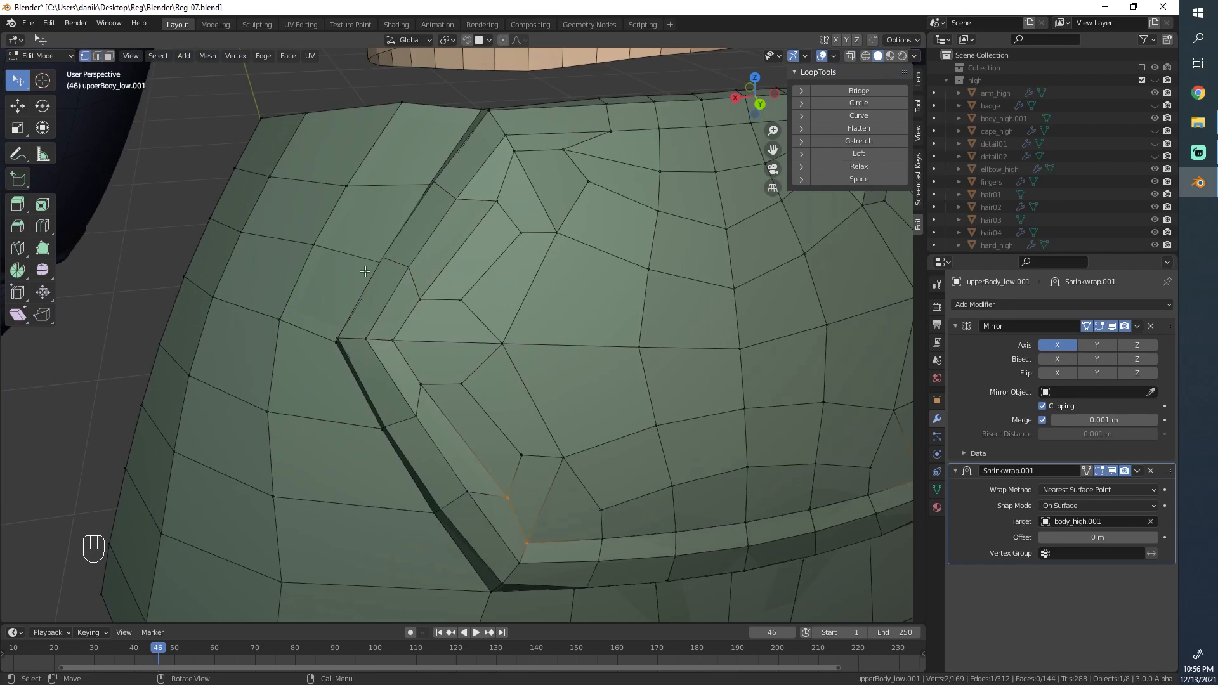
key(g)
key(g)
click(583, 530)
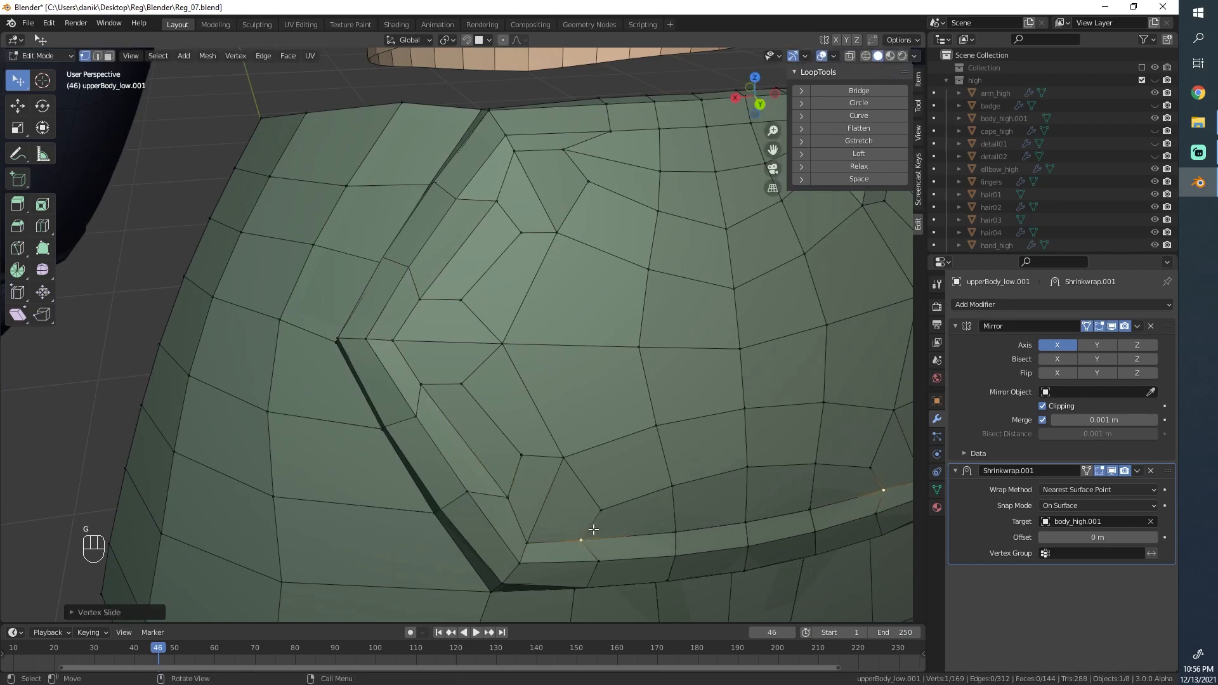
Step: Reposition the vertex just below the panel's top border near the upper corner
scroll(515, 261, down, 4)
shift+middle_drag(515, 260, 482, 324)
scroll(498, 333, down, 2)
scroll(482, 324, up, 3)
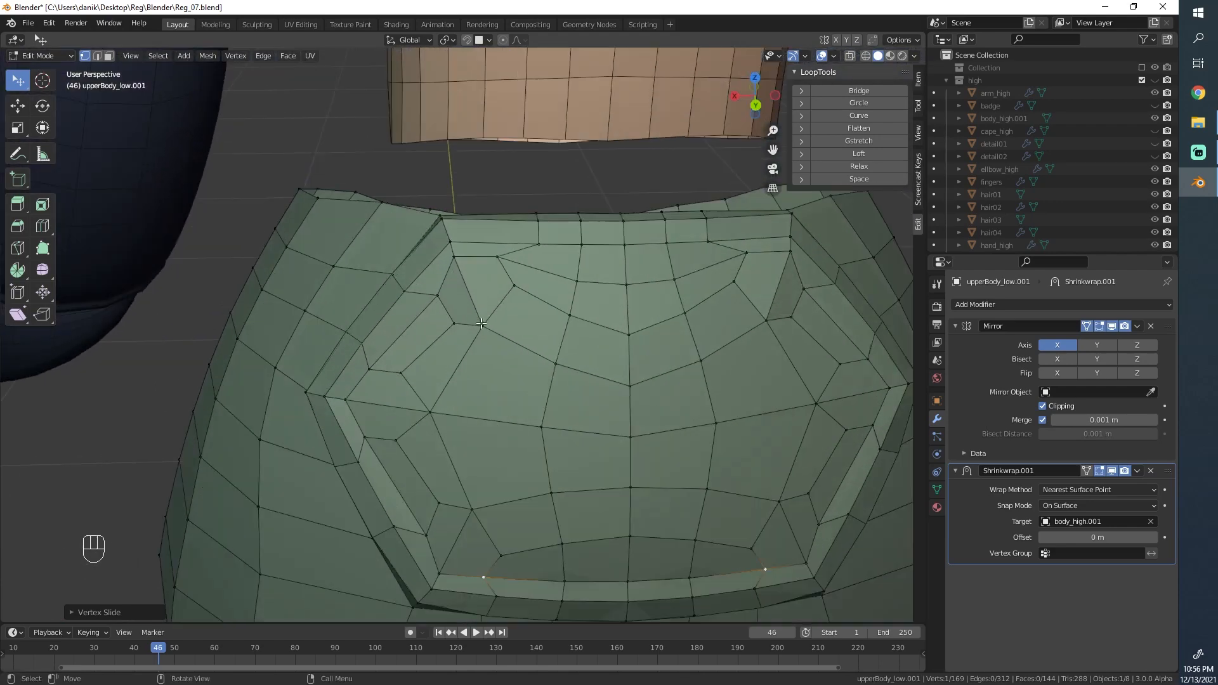
click(502, 262)
key(g)
click(508, 260)
middle_drag(543, 237, 551, 272)
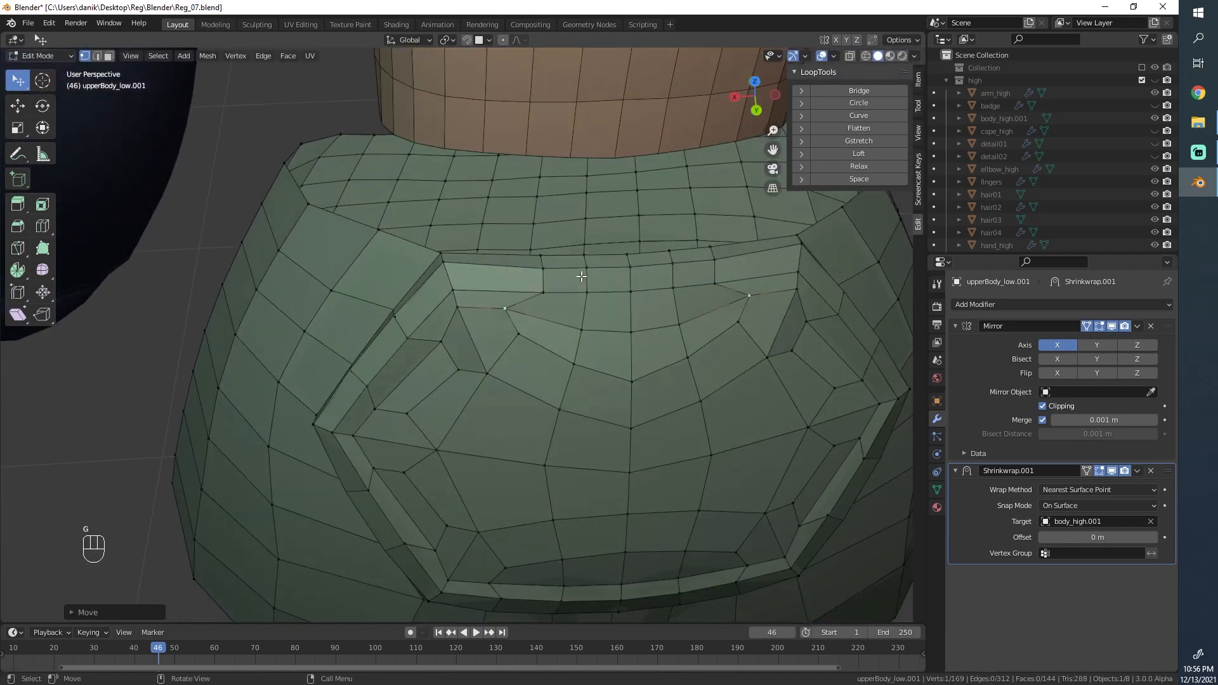
Step: Select the three edge runs along the panel's top border and apply LoopTools Relax and Space to them
click(633, 290)
ctrl+click(455, 290)
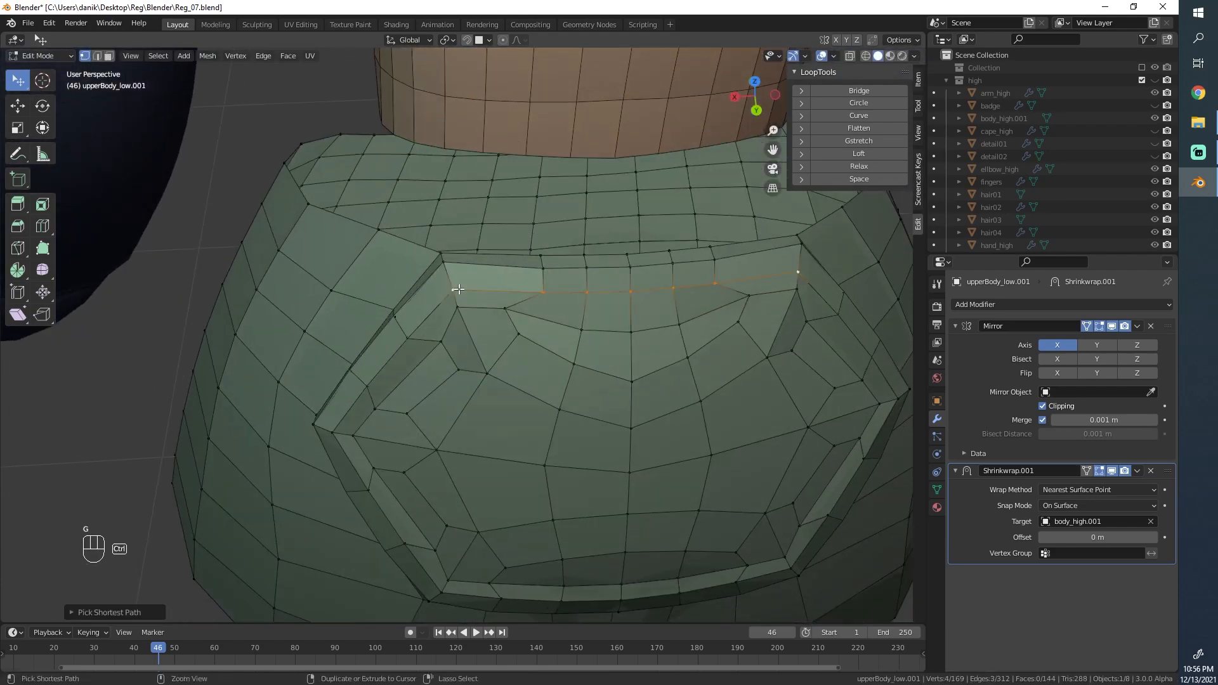
click(100, 56)
shift+click(606, 267)
ctrl+click(508, 266)
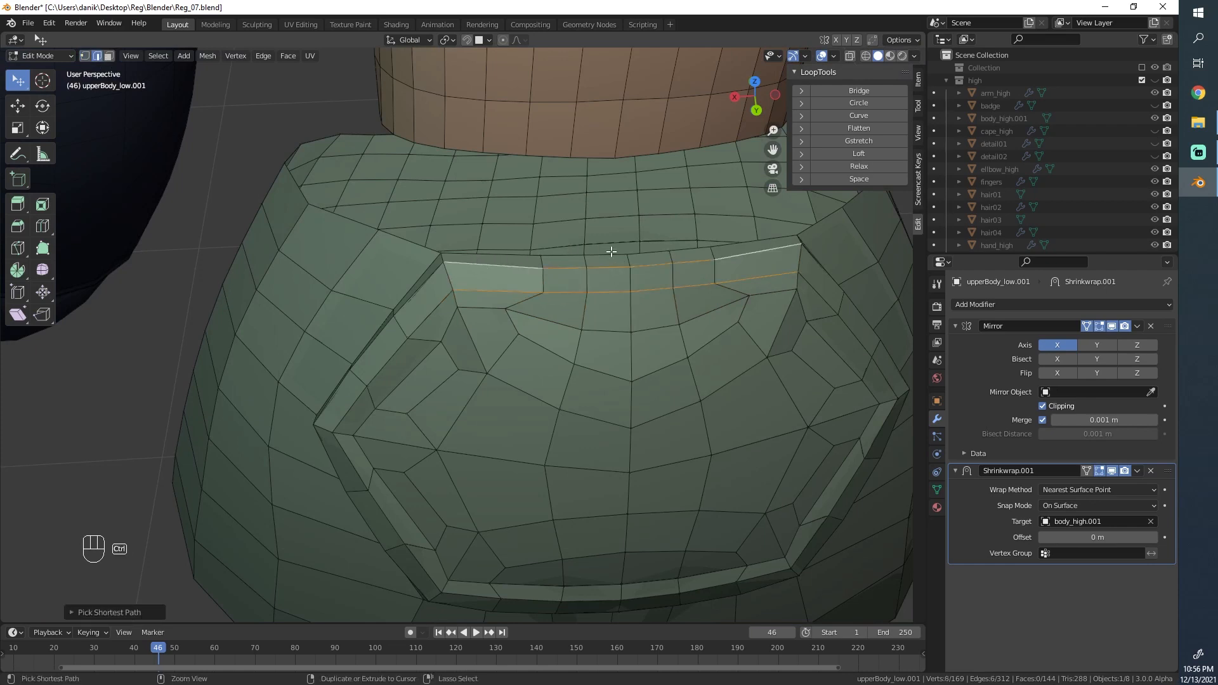
shift+click(606, 254)
ctrl+click(503, 255)
click(867, 178)
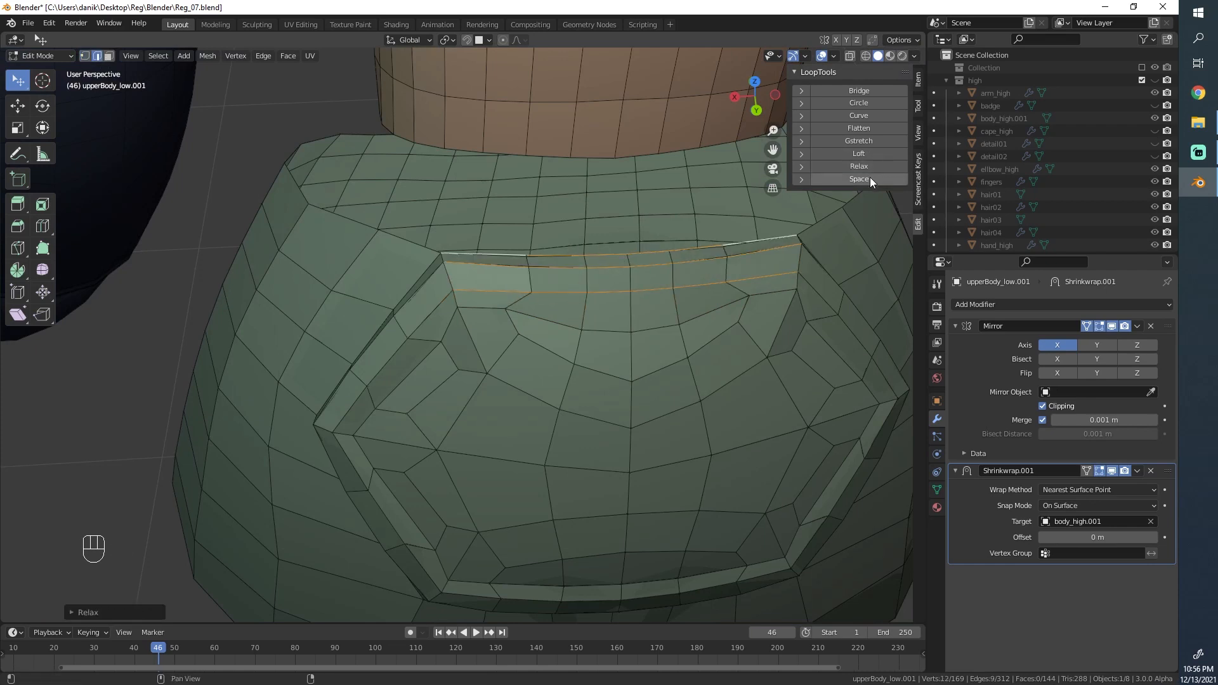
Step: Select the curved edge row just below the panel's top border and space its vertices evenly with LoopTools
scroll(590, 326, down, 3)
scroll(590, 326, up, 3)
scroll(590, 326, down, 3)
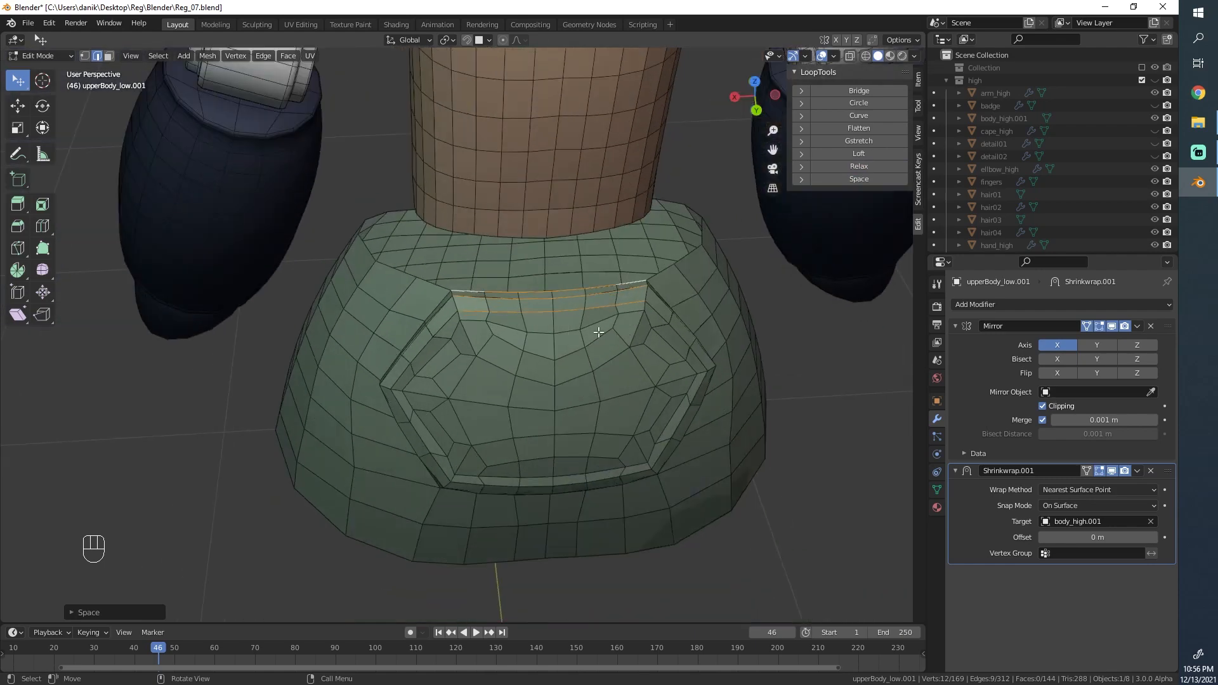
scroll(598, 331, up, 3)
scroll(574, 330, down, 2)
middle_drag(573, 330, 569, 294)
middle_drag(546, 342, 624, 321)
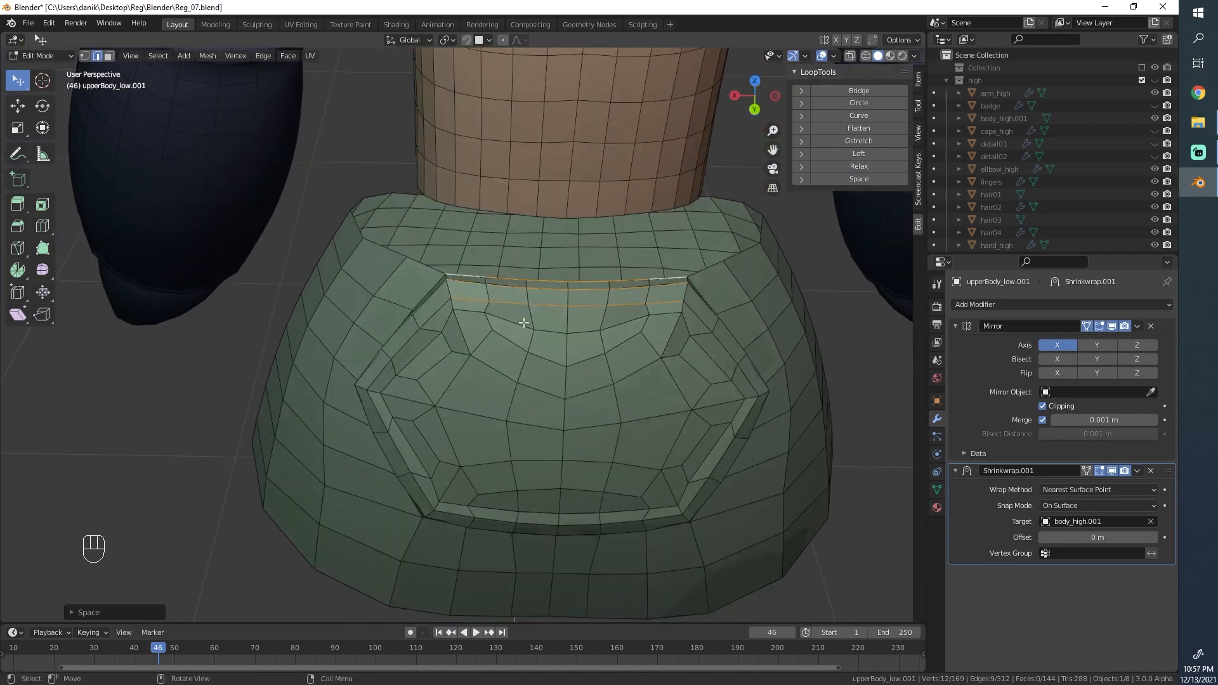
click(632, 321)
click(830, 176)
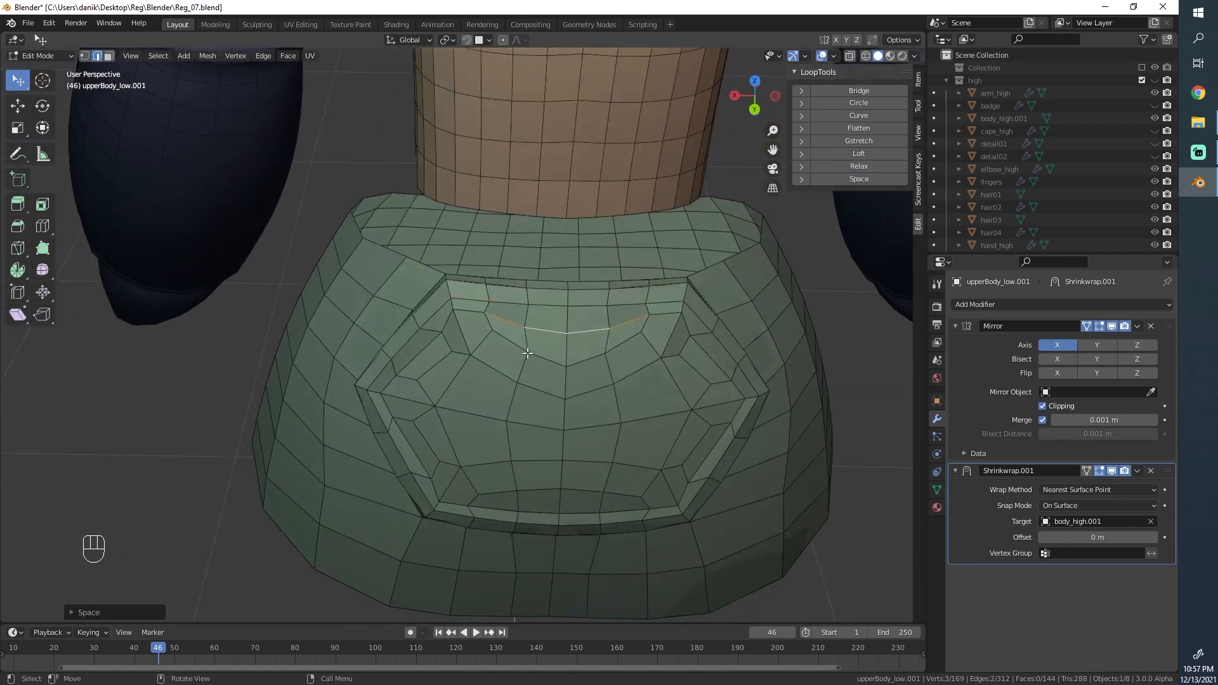
Step: Select the horizontal edge rows across the panel's interior and even them out with LoopTools Relax and Space
click(623, 343)
shift+click(543, 349)
shift+click(526, 384)
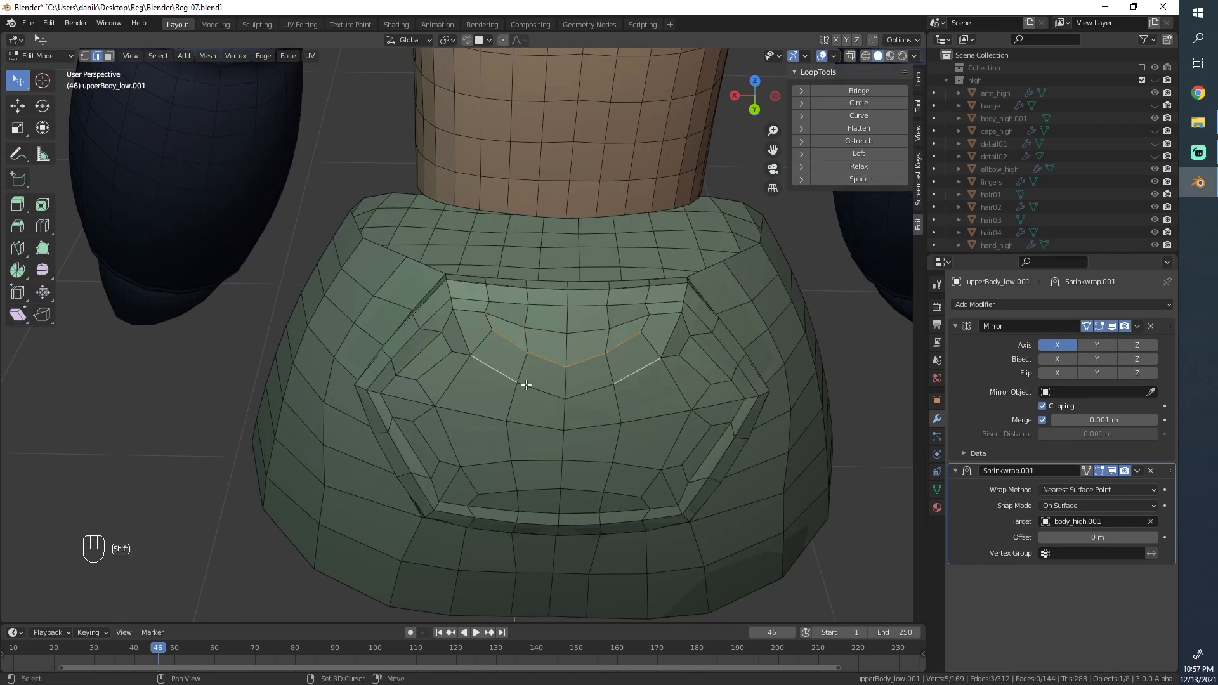
click(829, 180)
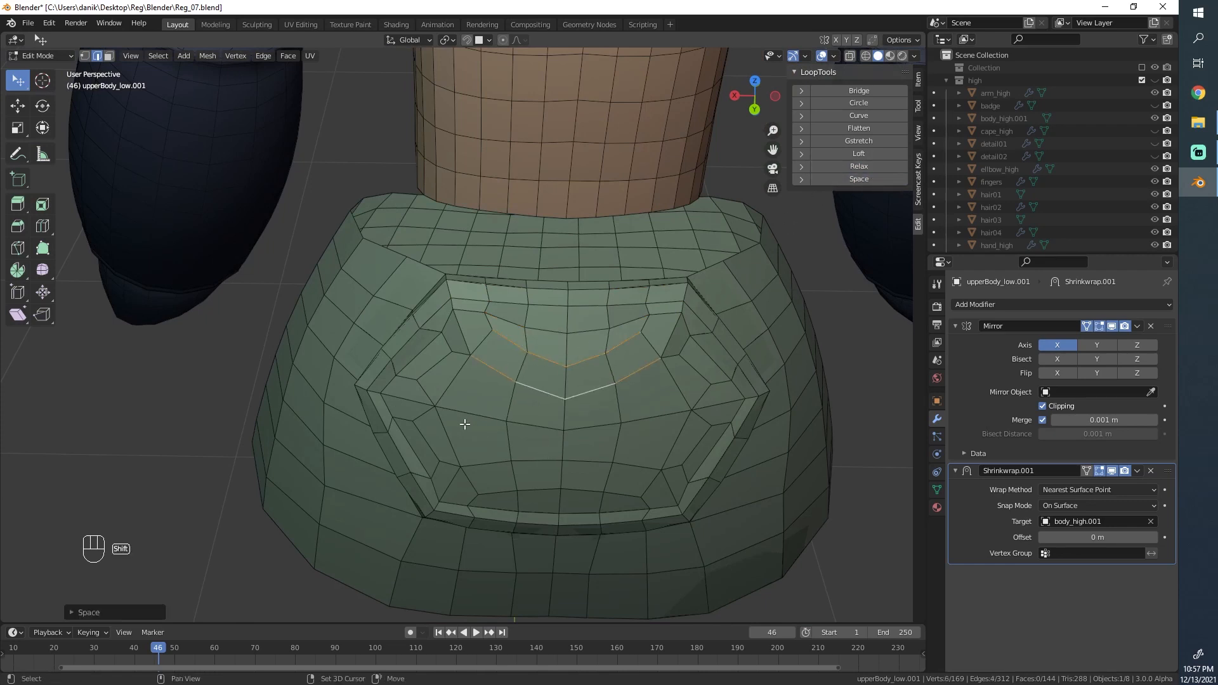
shift+click(548, 420)
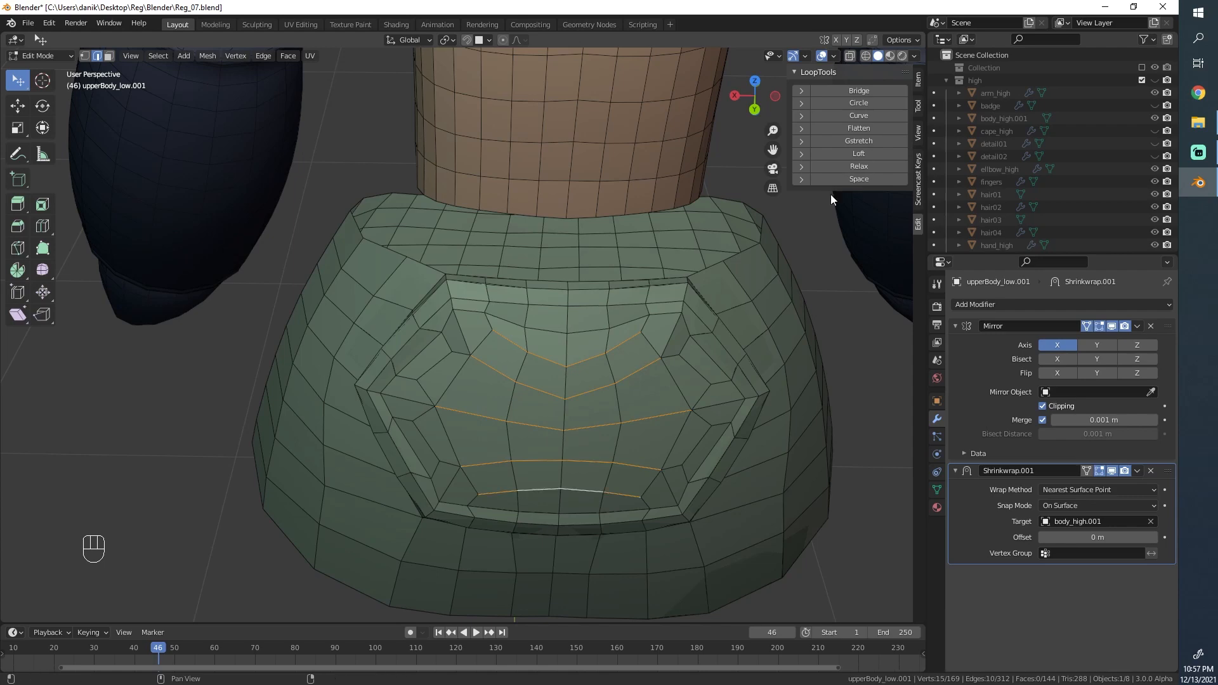
click(855, 167)
click(856, 177)
Step: Rotate the inner edges along the panel's lower and upper slanted sides to align them with the border
middle_drag(451, 464, 481, 432)
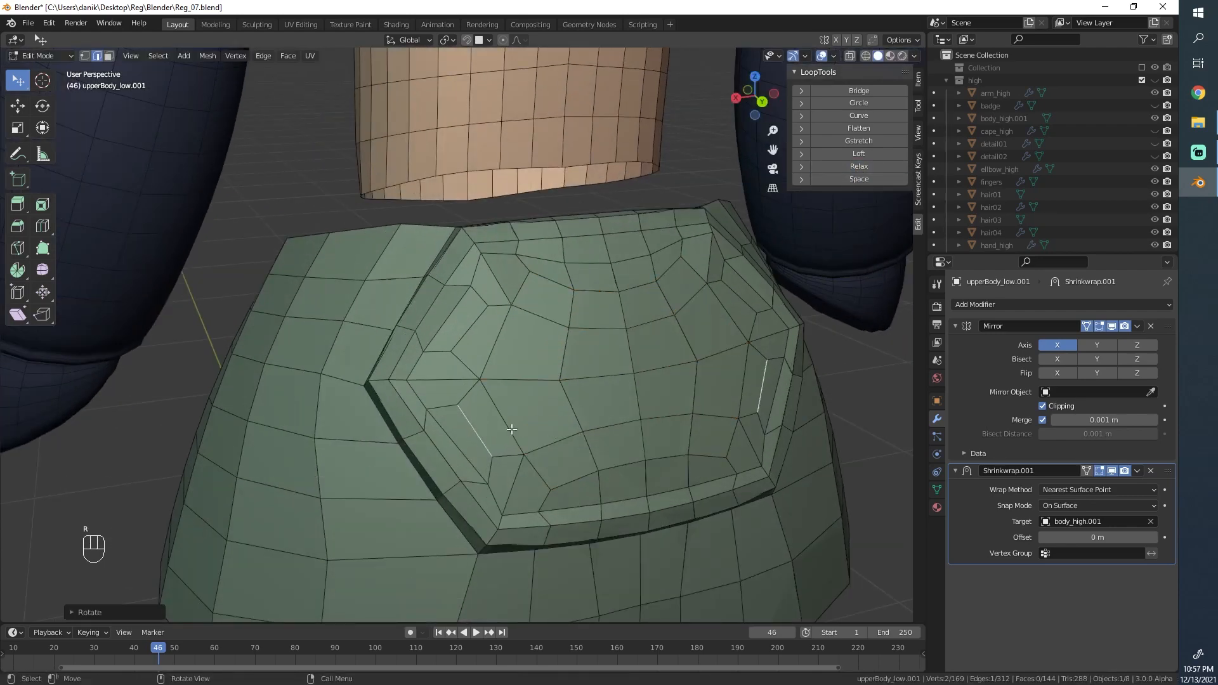
click(502, 419)
key(r)
key(r)
click(550, 399)
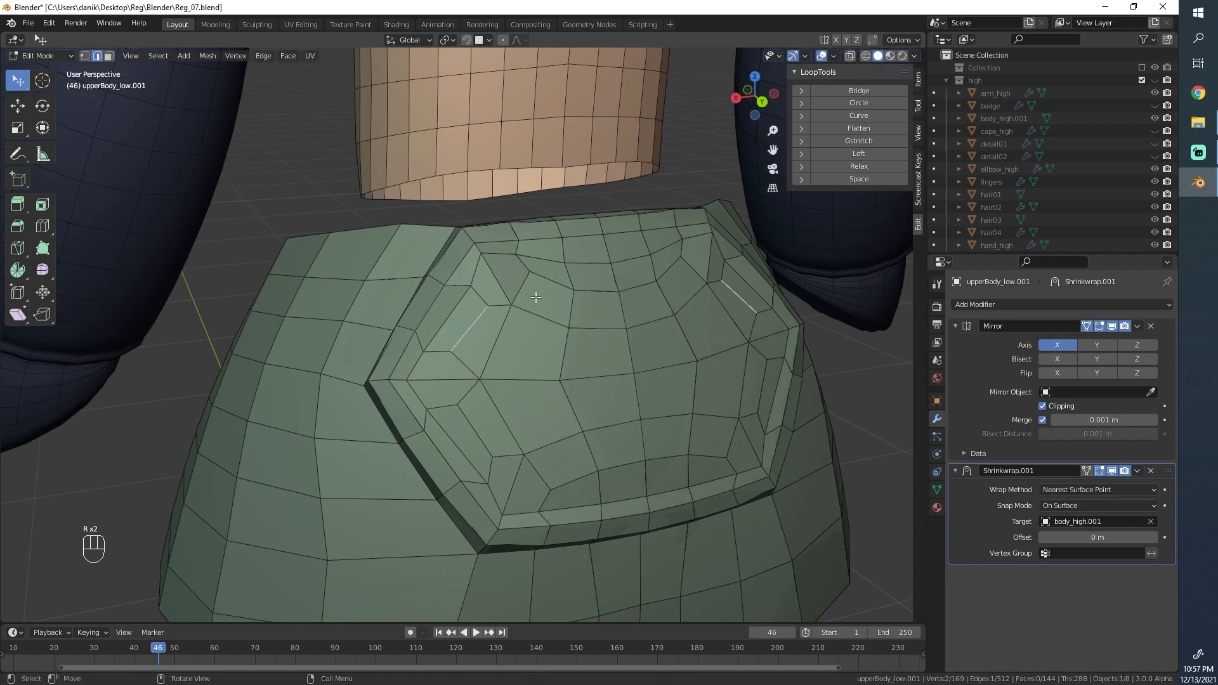
key(r)
click(540, 261)
click(434, 340)
key(r)
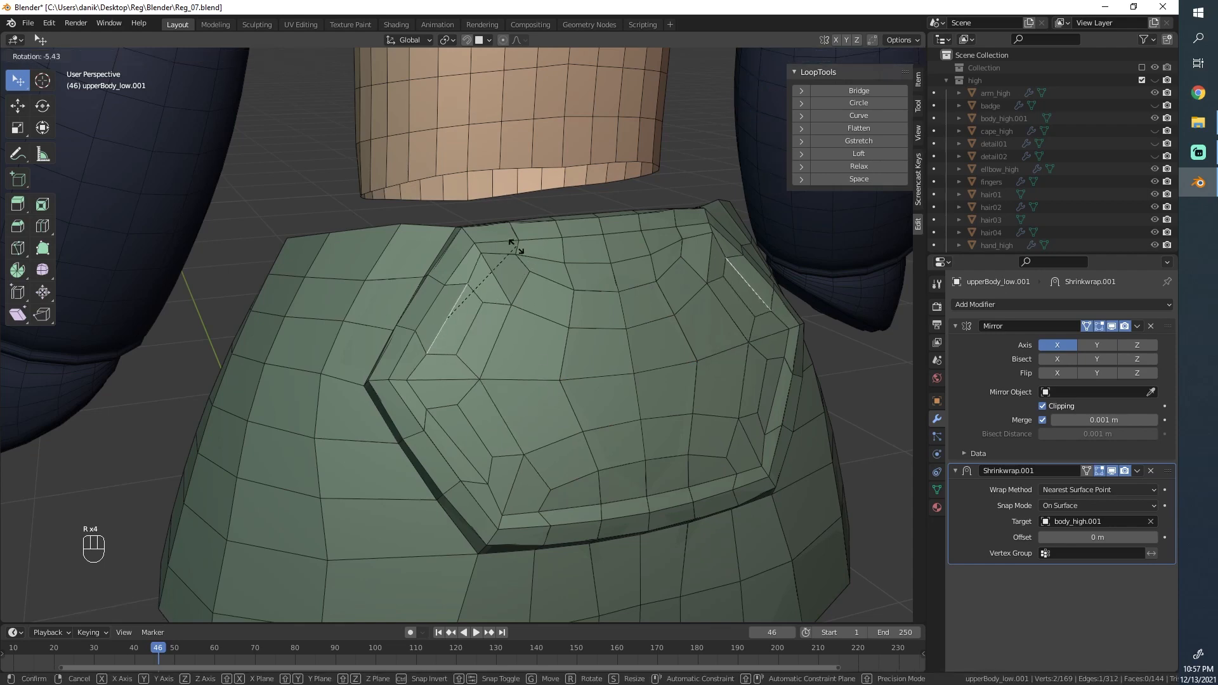
click(515, 246)
Step: Try to scale the upper slanted side edge and to rotate and move the edge at the panel's upper corner
key(s)
click(512, 253)
scroll(487, 248, up, 1)
key(ctrl+z)
click(512, 258)
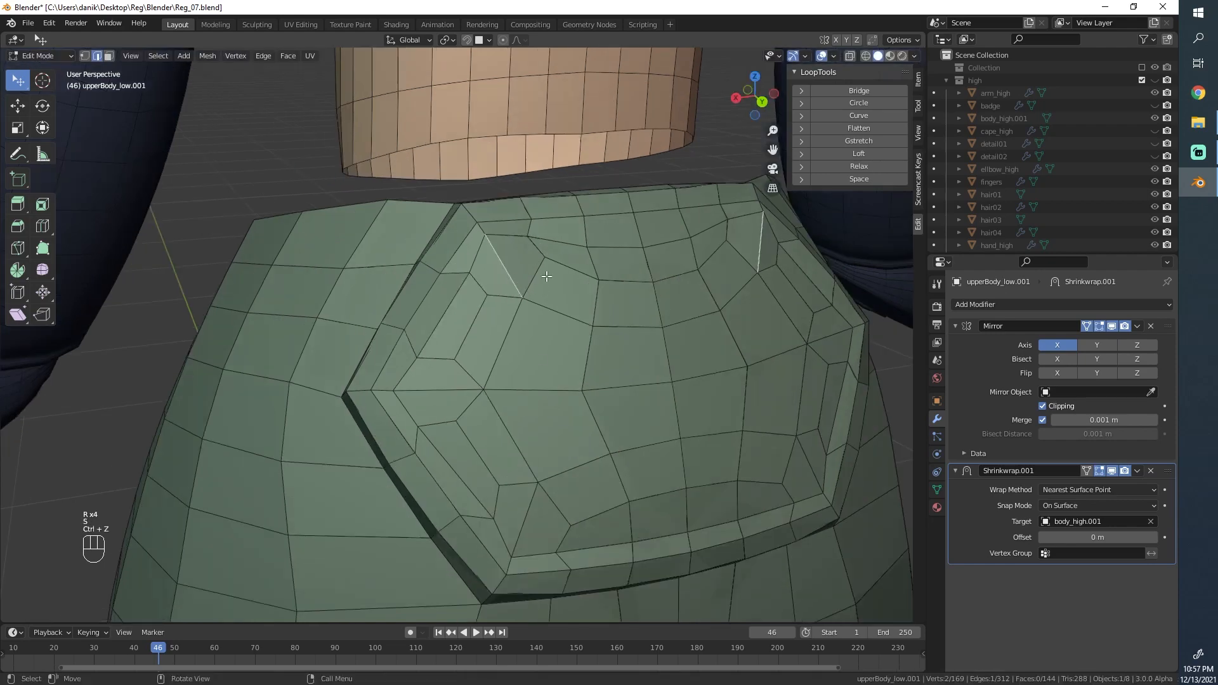
key(r)
key(g)
click(543, 259)
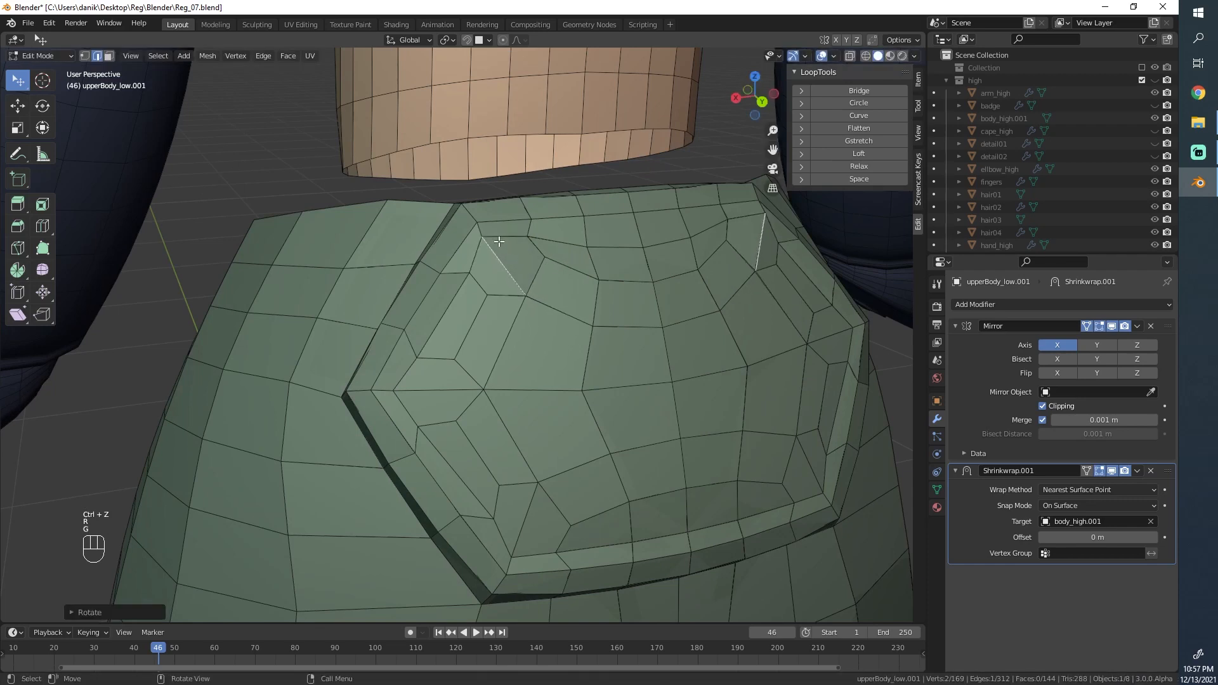
key(ctrl+z)
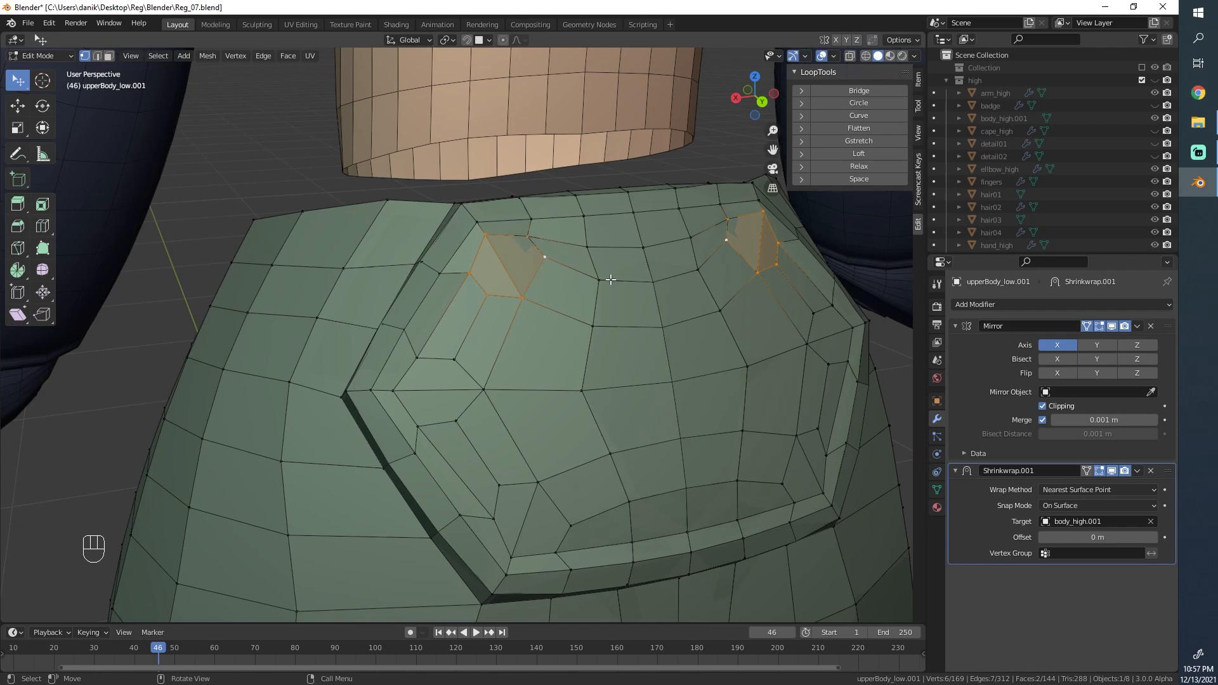
Step: Round the six-vertex ring at the panel's upper corner with To Sphere
middle_drag(610, 280, 573, 297)
key(shift+alt+s)
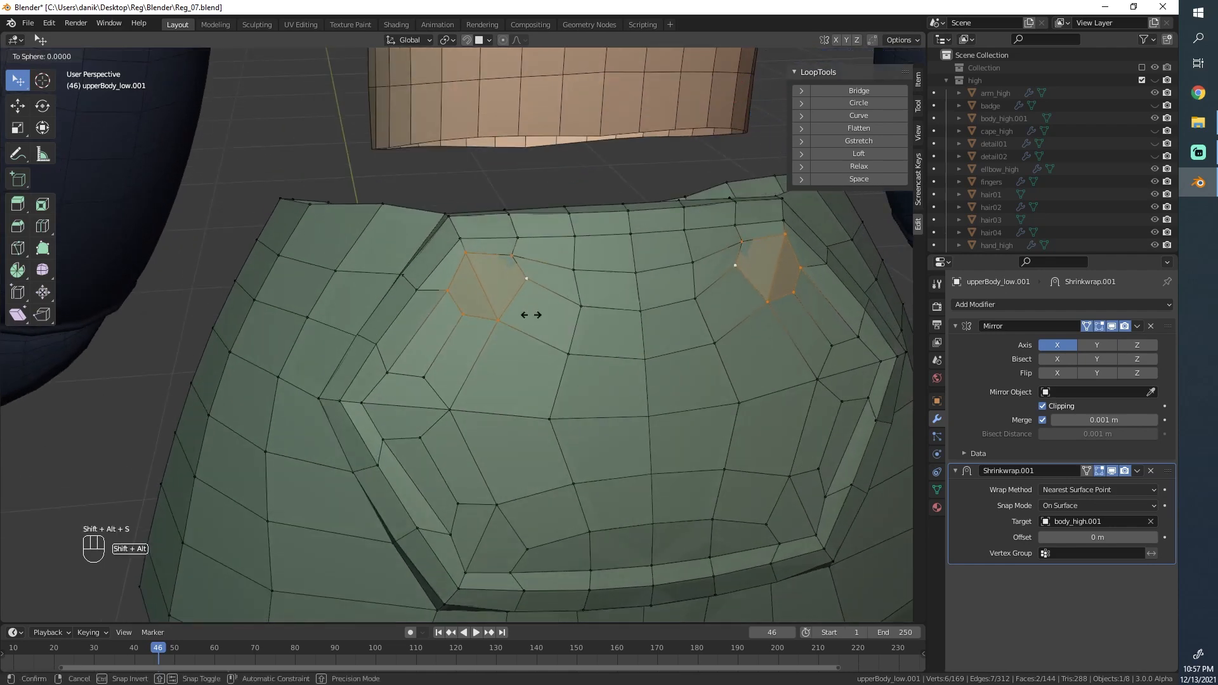
click(631, 298)
Step: Select the six vertices around the panel's side corner and round them with To Sphere at a factor of 1
click(447, 409)
shift+click(420, 438)
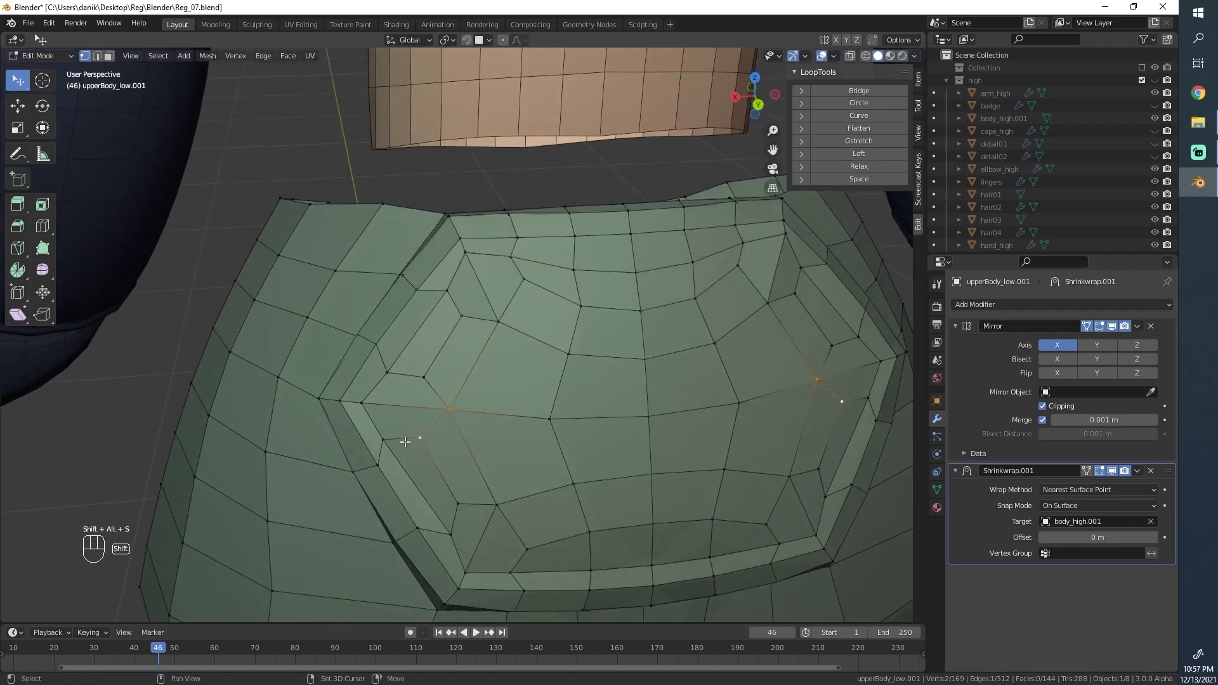
shift+click(383, 438)
shift+click(363, 403)
shift+click(387, 373)
shift+click(421, 378)
key(shift+alt+s)
text(1)
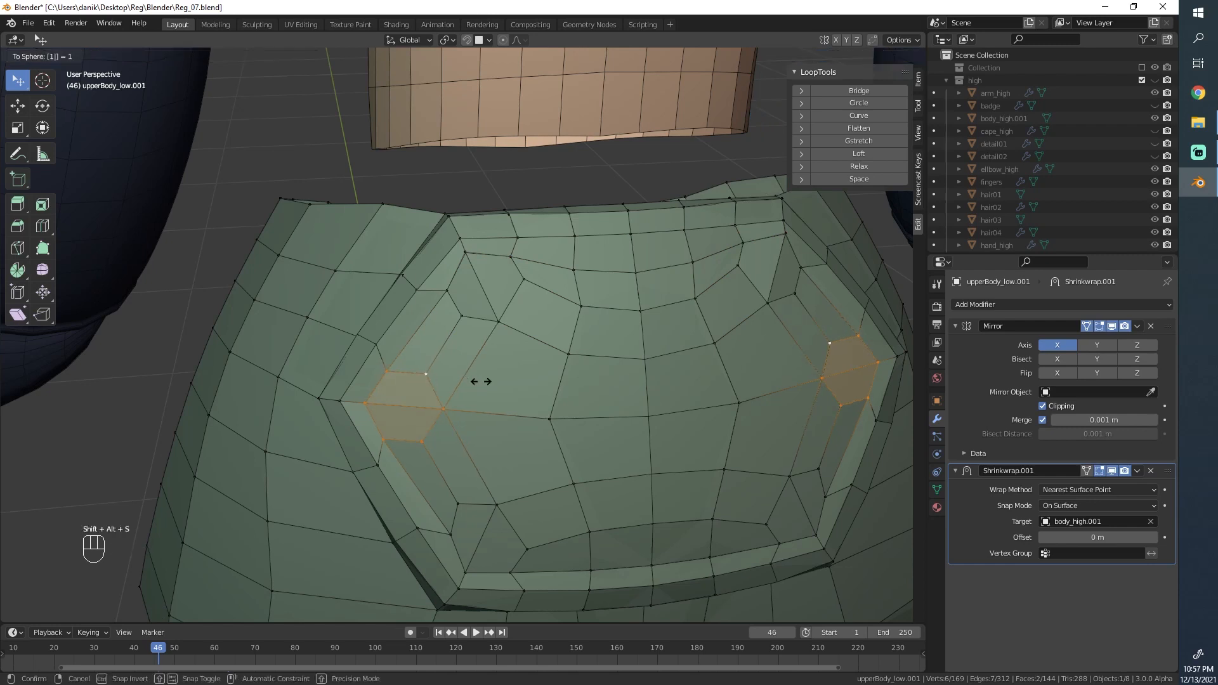
click(481, 381)
Step: Select the six vertices around the panel's lower corner and round them with To Sphere
click(497, 505)
shift+click(418, 528)
click(459, 501)
shift+click(453, 542)
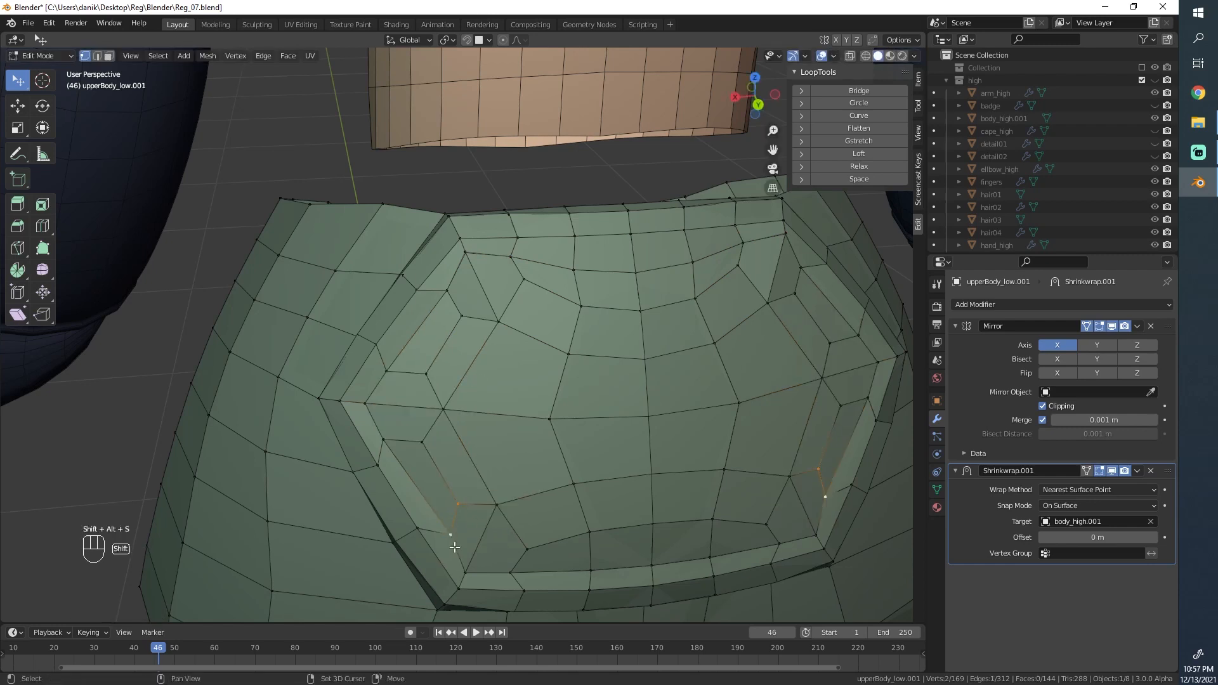
click(497, 504)
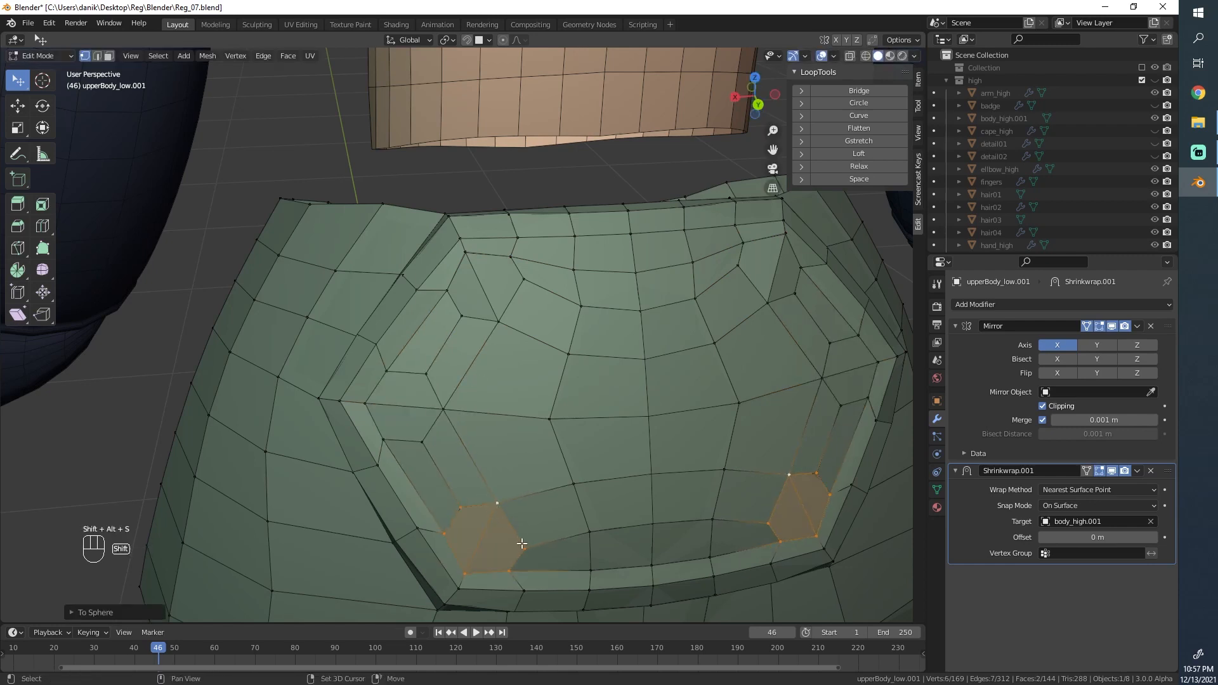
Step: Reposition the vertices on the inner side of the ring at the panel's lower corner
shift+middle_drag(493, 506, 519, 473)
key(g)
click(524, 480)
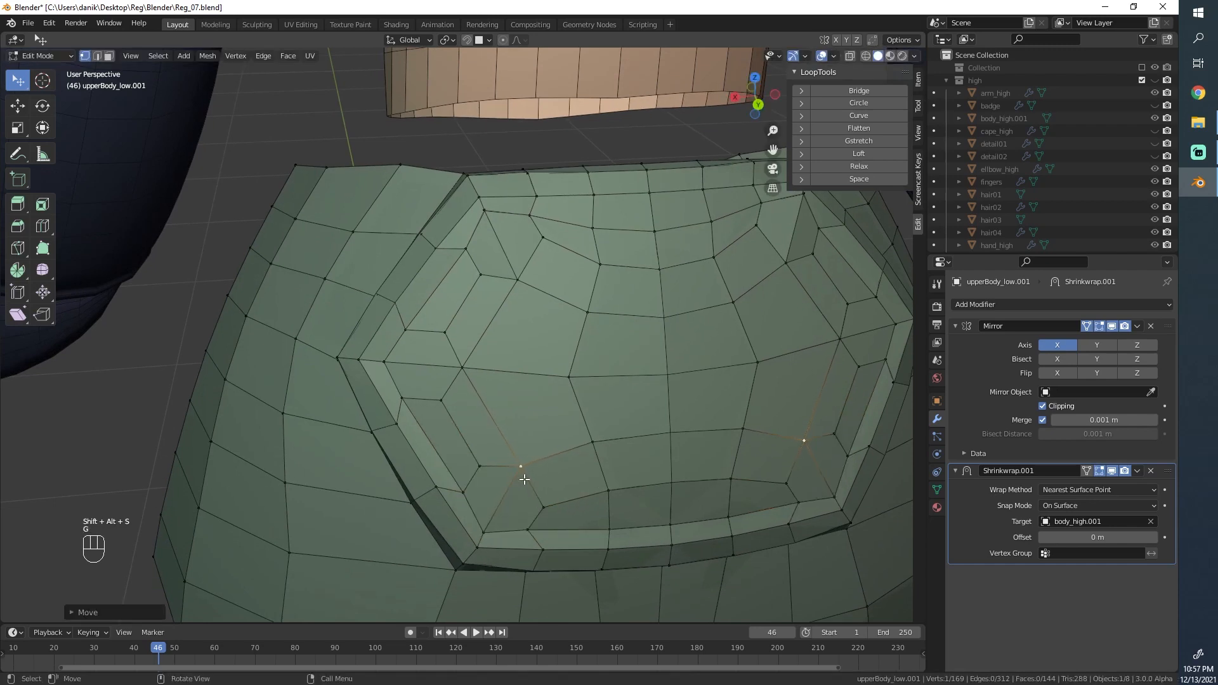
click(527, 528)
key(g)
click(527, 530)
click(534, 514)
key(g)
click(535, 513)
Step: Adjust the corner, outer side and bottom vertices of the ring at the panel's lower corner
click(486, 532)
key(g)
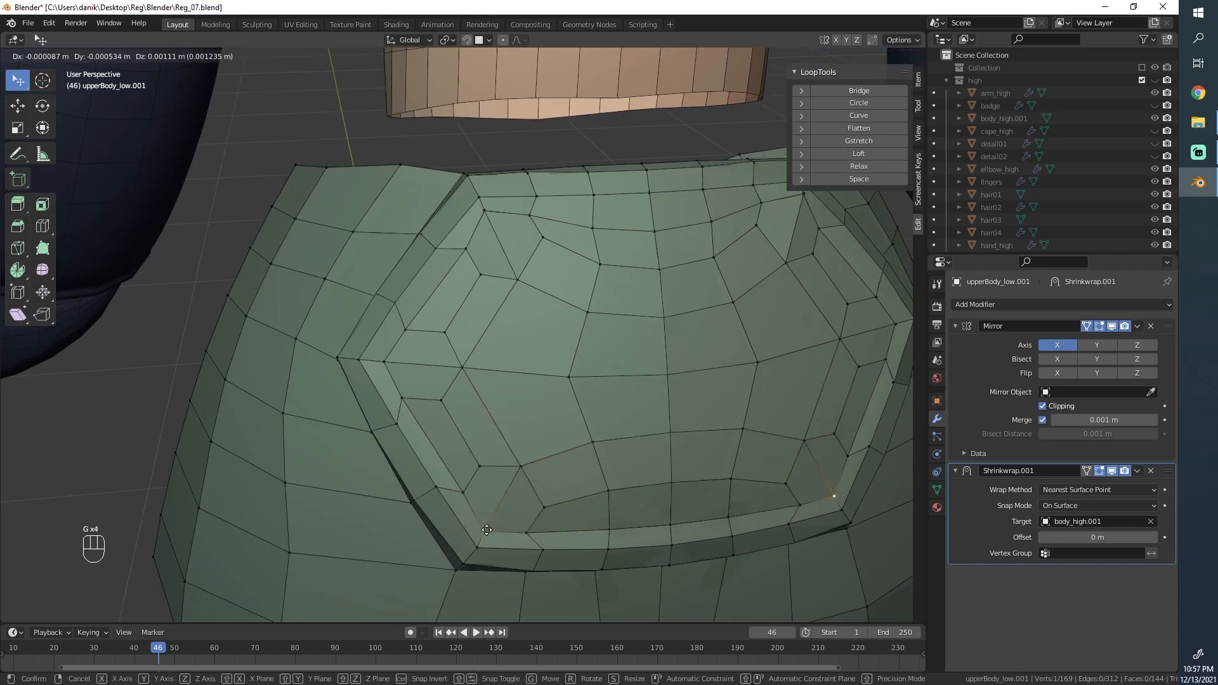
click(486, 530)
click(464, 494)
key(g)
click(473, 475)
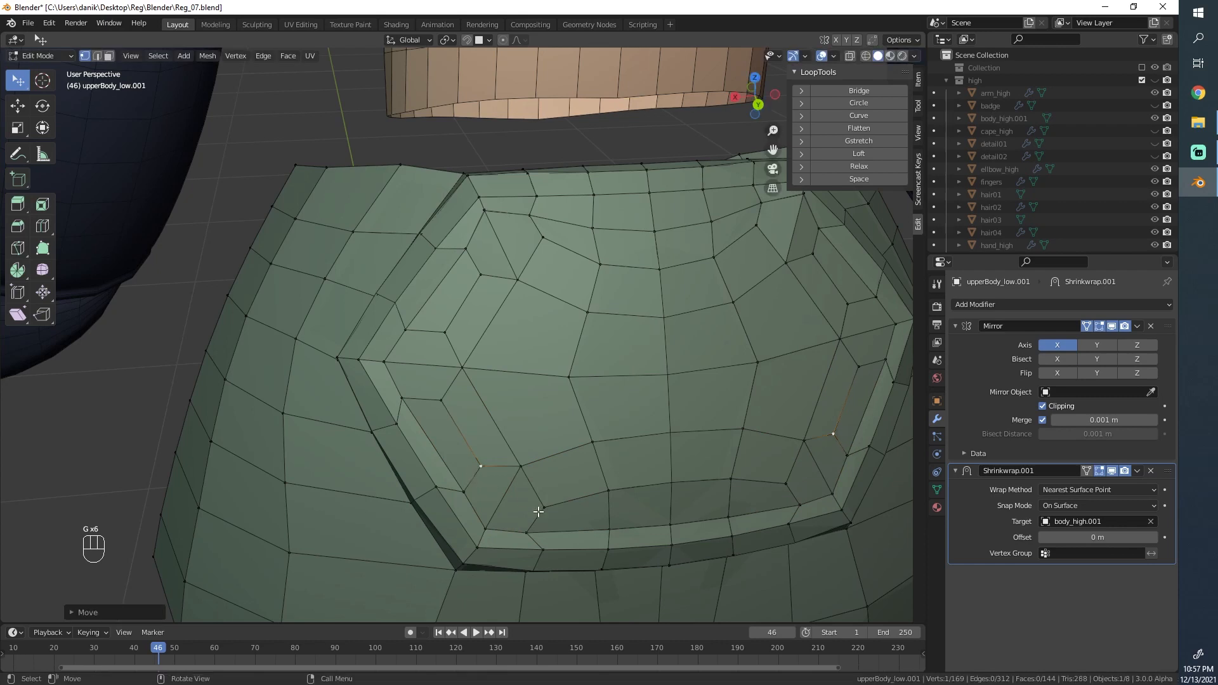
key(g)
click(526, 534)
key(g)
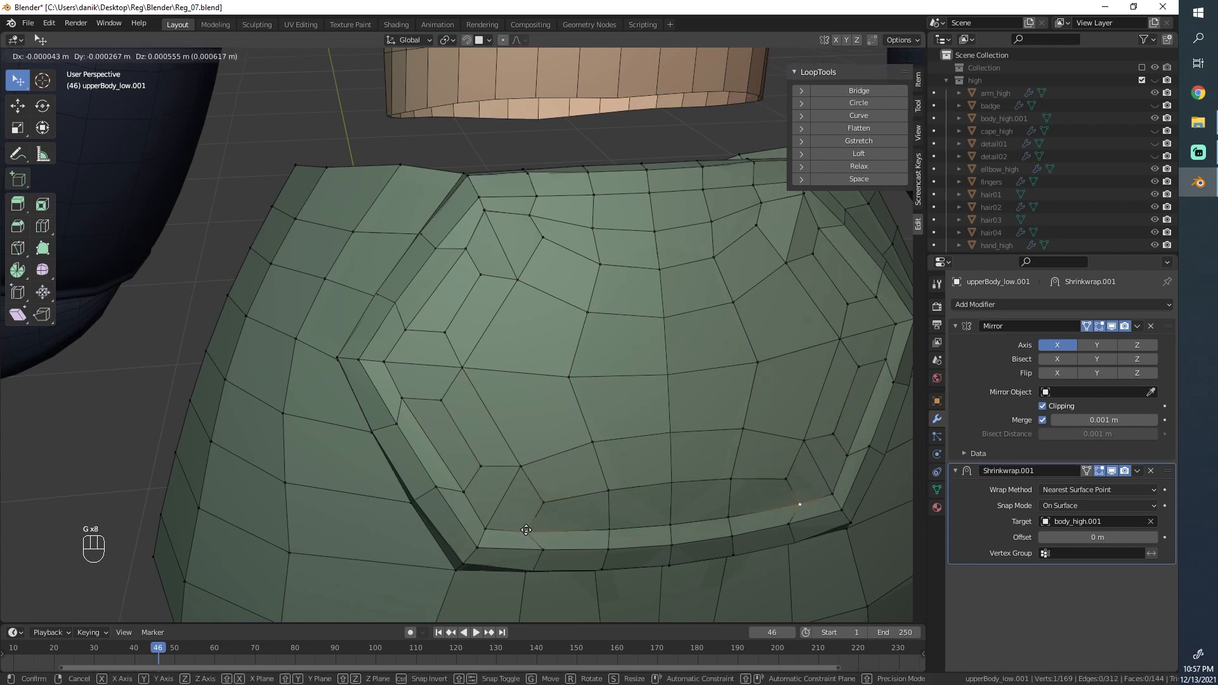
click(526, 534)
Step: Nudge the inner vertex of the ring at the panel's upper corner
key(g)
click(537, 236)
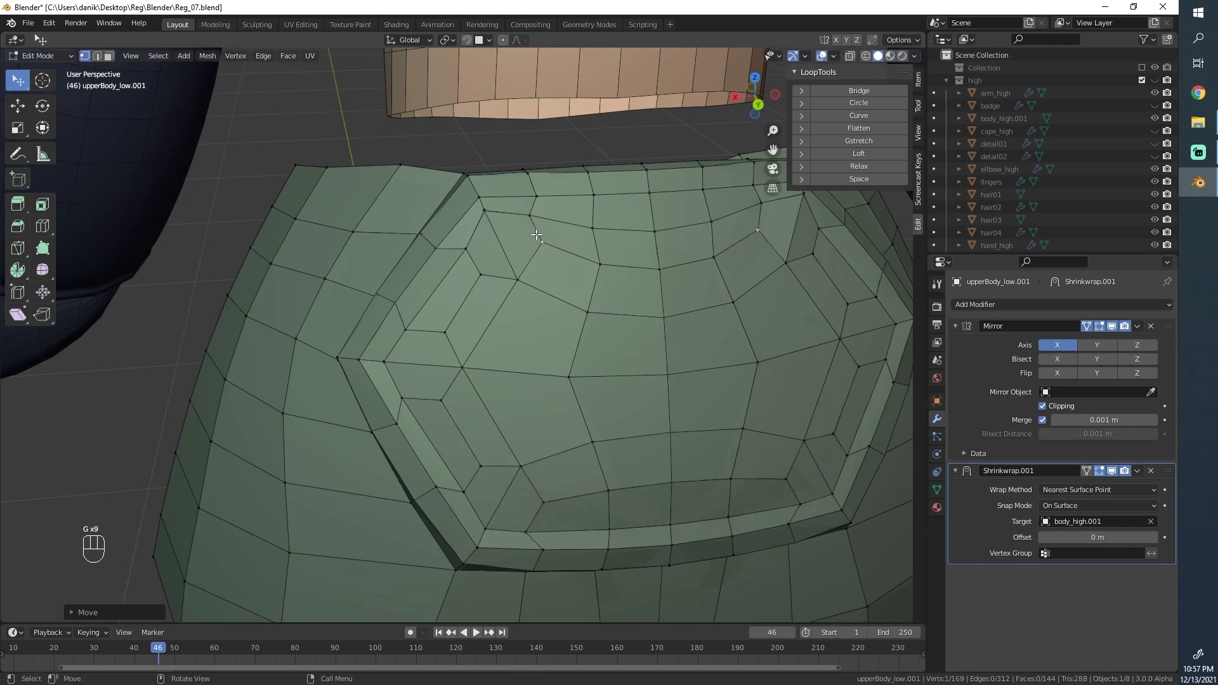
click(530, 217)
key(g)
right_click(533, 220)
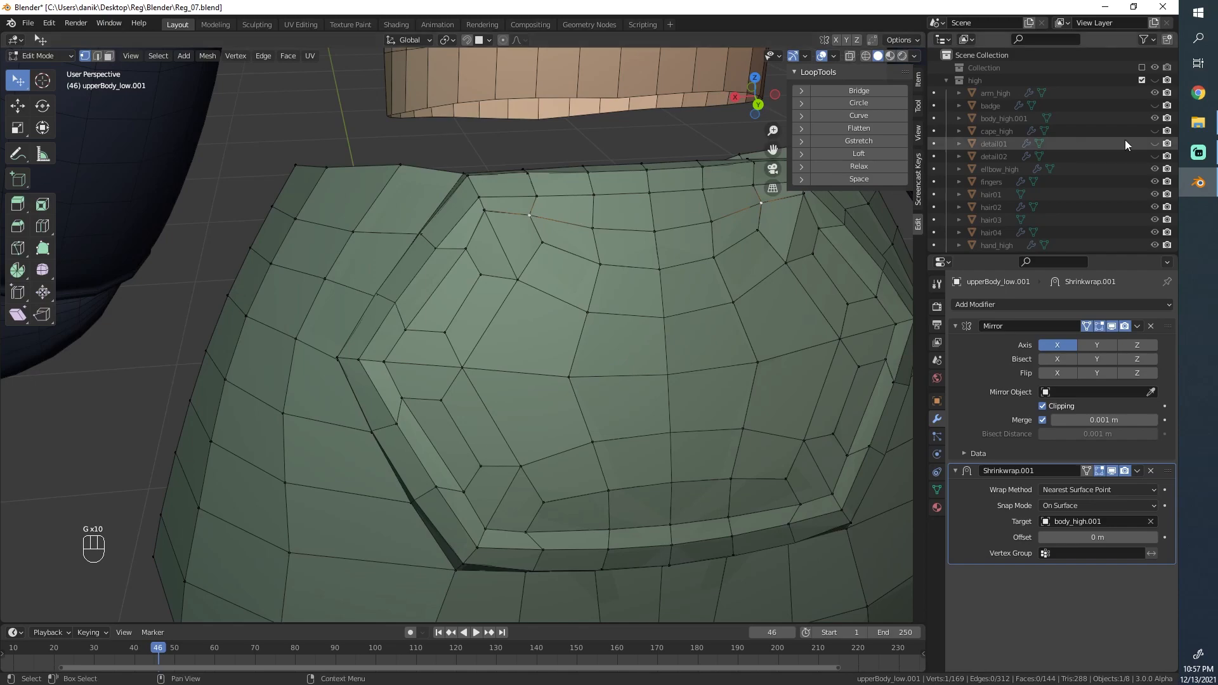
Step: Show the high-poly collection to compare the panel's topology with its raised rim and round rivets
click(1154, 80)
scroll(489, 394, down, 3)
scroll(513, 242, up, 5)
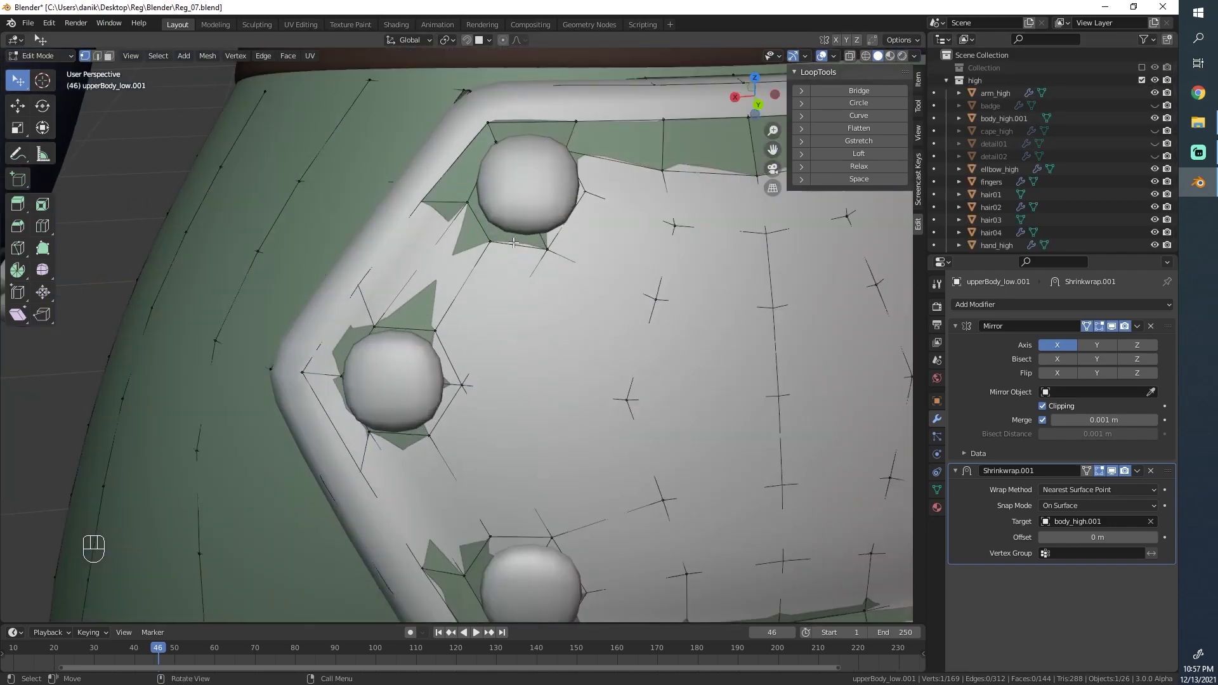
shift+middle_drag(578, 240, 569, 339)
Step: Align the two inner top border vertices nearest the upper corner with the rim, checking against the wireframe
key(z)
key(a)
middle_drag(523, 265, 518, 303)
click(562, 276)
key(g)
click(556, 275)
click(666, 259)
key(g)
click(653, 271)
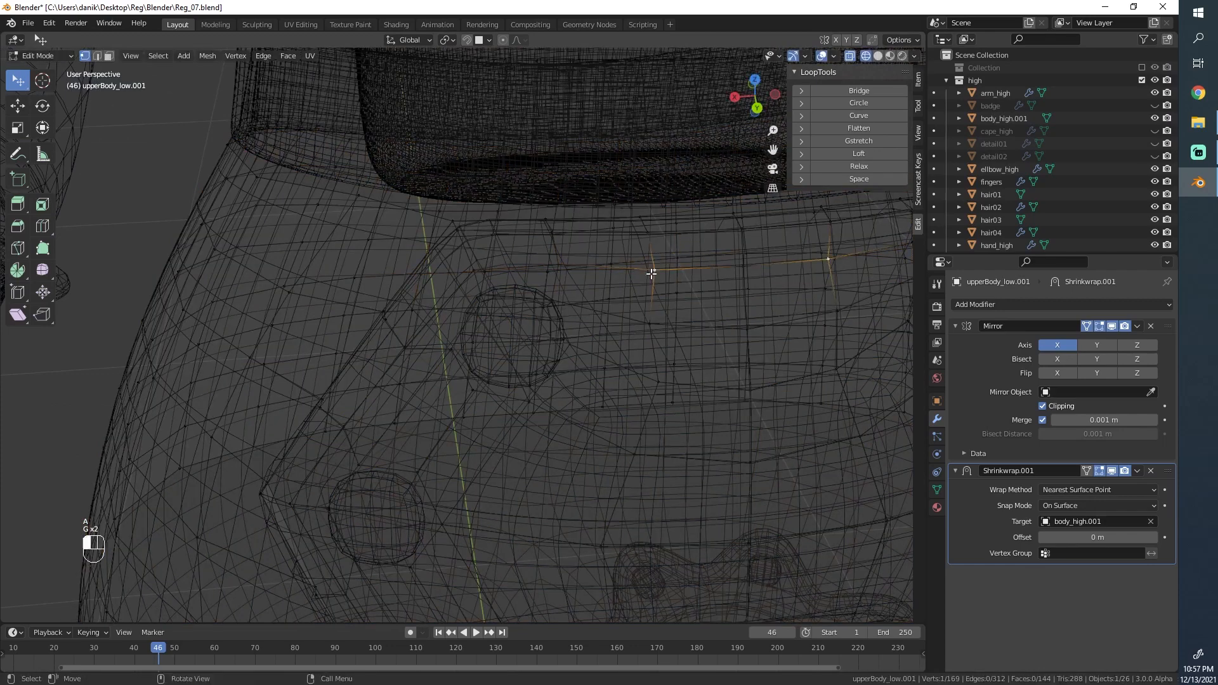
key(g)
click(652, 264)
key(z)
Step: Move the center vertex and its neighbors on the inner top border to follow the rim's lower edge
click(745, 259)
key(g)
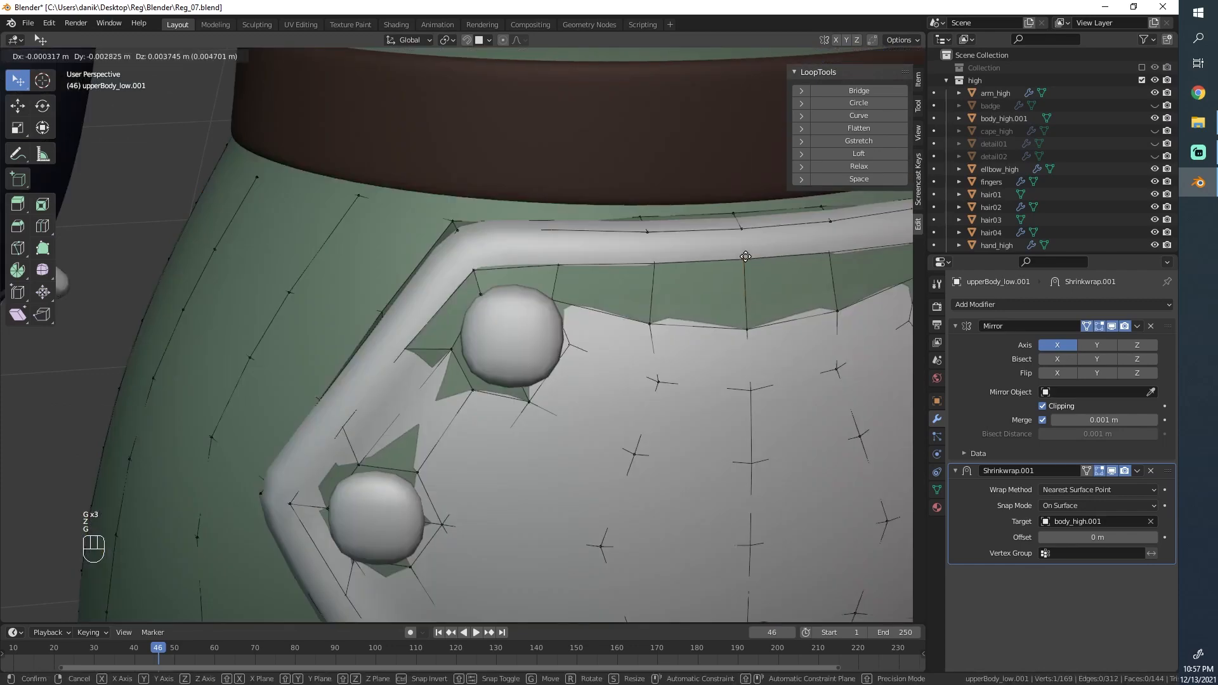
click(744, 266)
click(660, 265)
key(g)
click(671, 277)
click(559, 265)
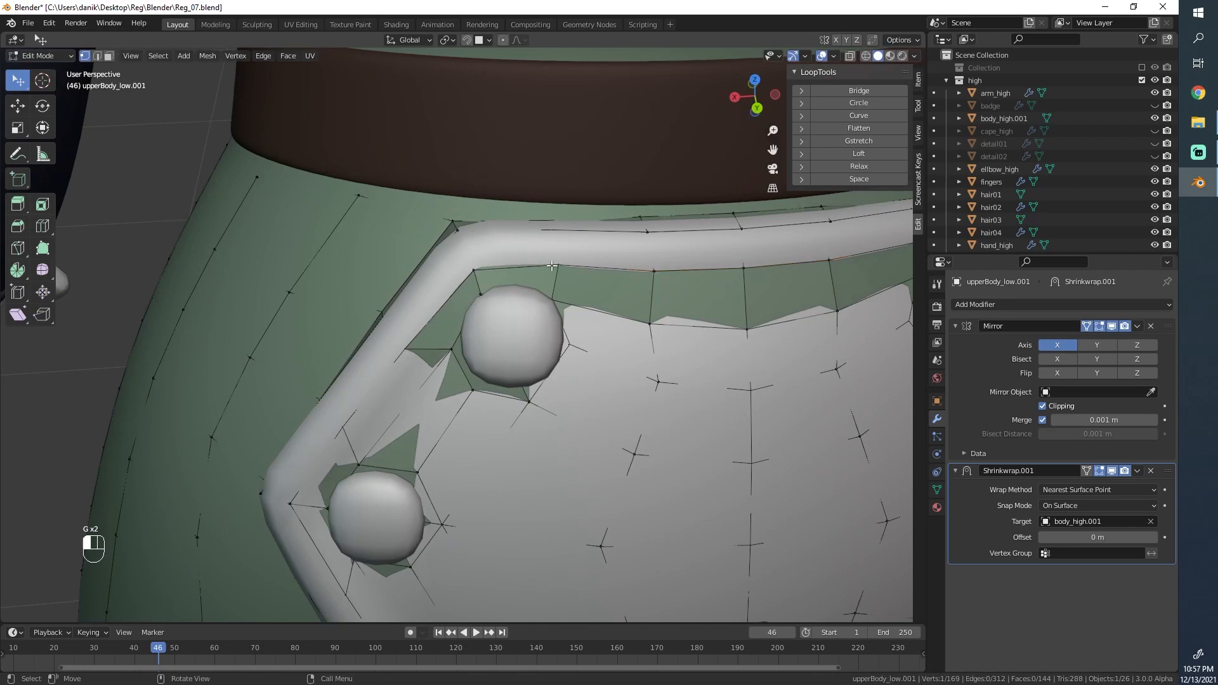
key(g)
click(558, 269)
Step: Move the two vertices above the upper rivet closer to its outline
click(481, 295)
key(g)
click(483, 286)
click(546, 301)
key(g)
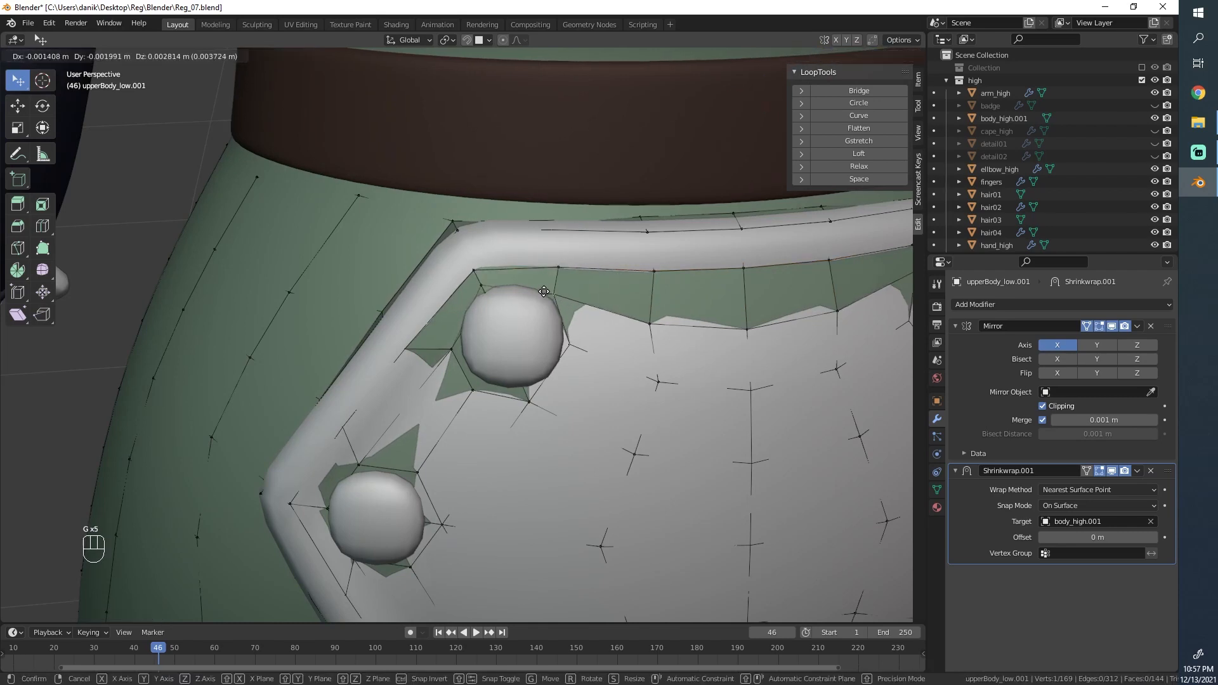
click(543, 293)
key(g)
click(553, 291)
Step: Fit the vertex below the upper rivet's inner side to its outline and refine the two vertices above it
click(529, 400)
key(g)
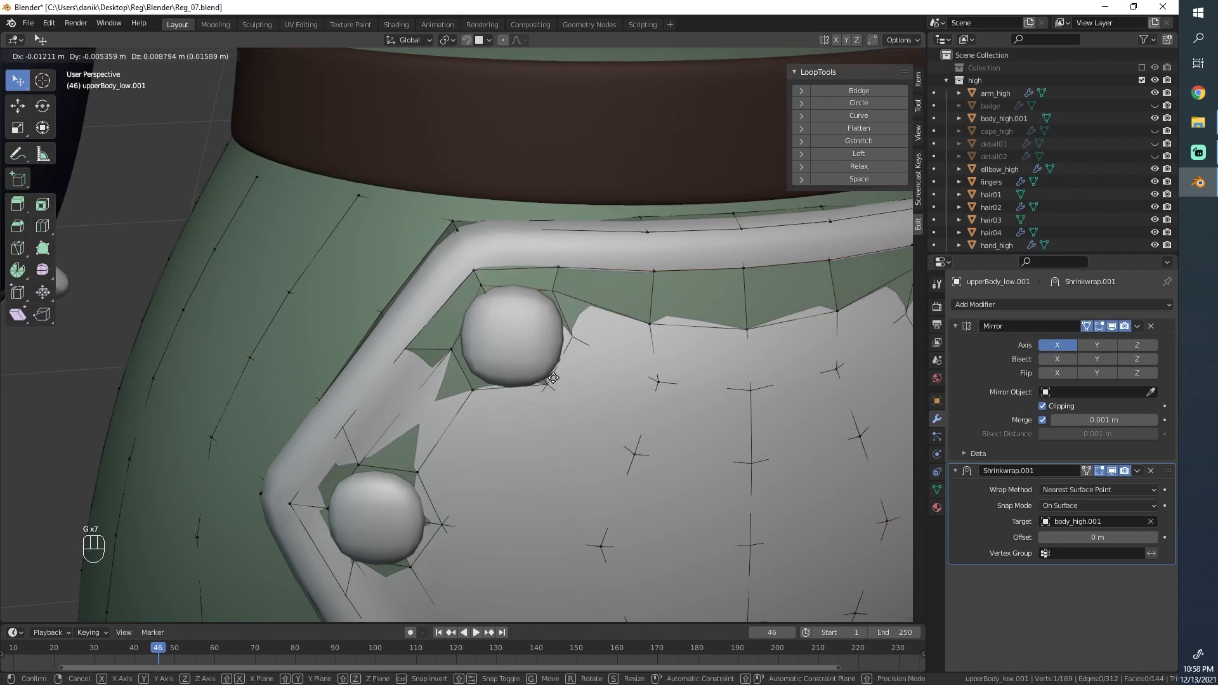
click(553, 381)
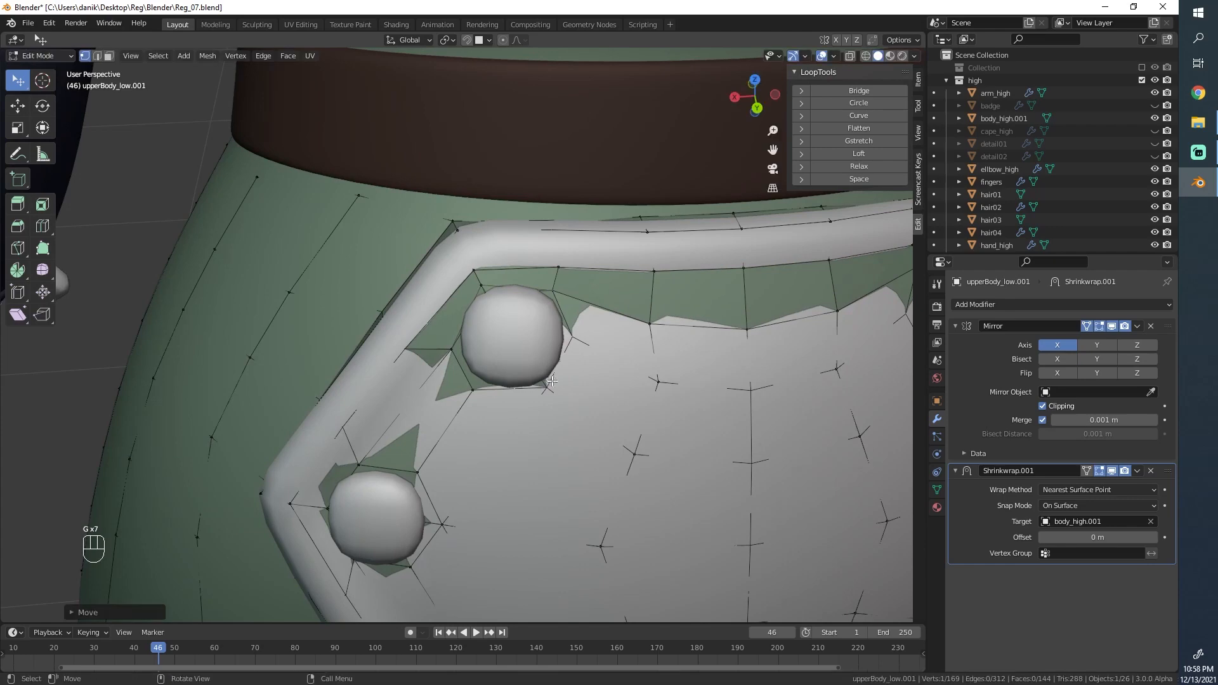
click(486, 283)
key(g)
click(485, 285)
click(557, 290)
key(g)
click(558, 287)
Step: Move the vertices on the outer side and lower outer corner of the upper rivet to its outline
click(459, 353)
key(g)
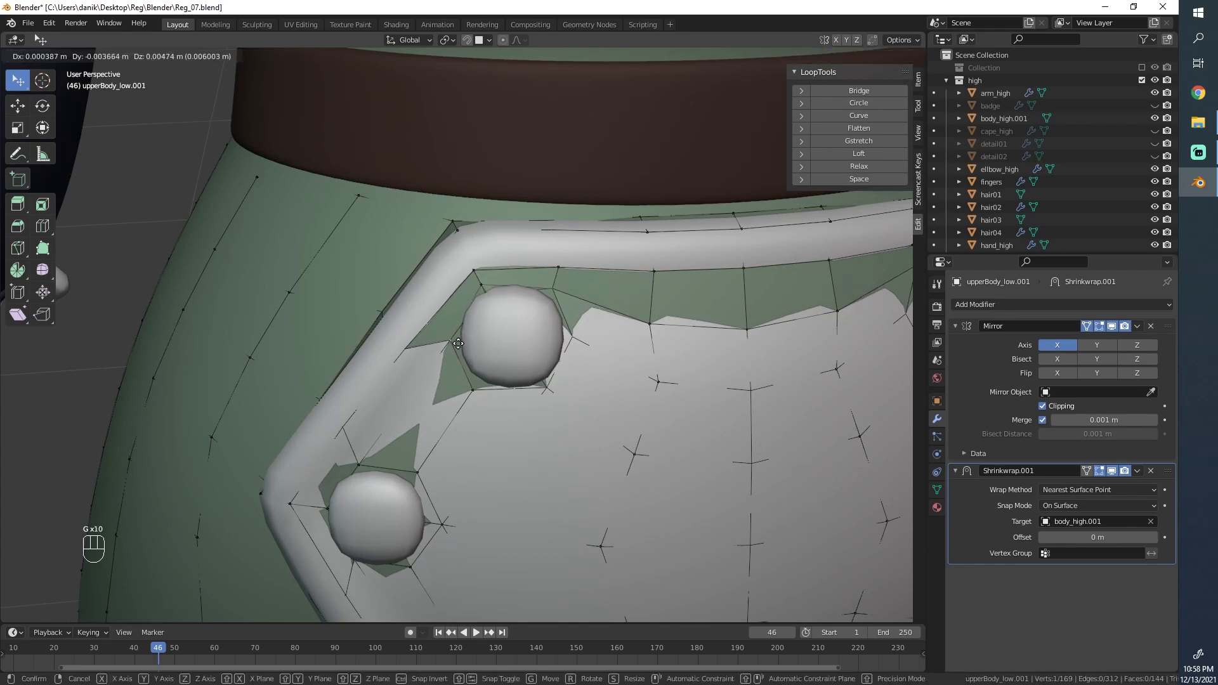
click(462, 337)
key(z)
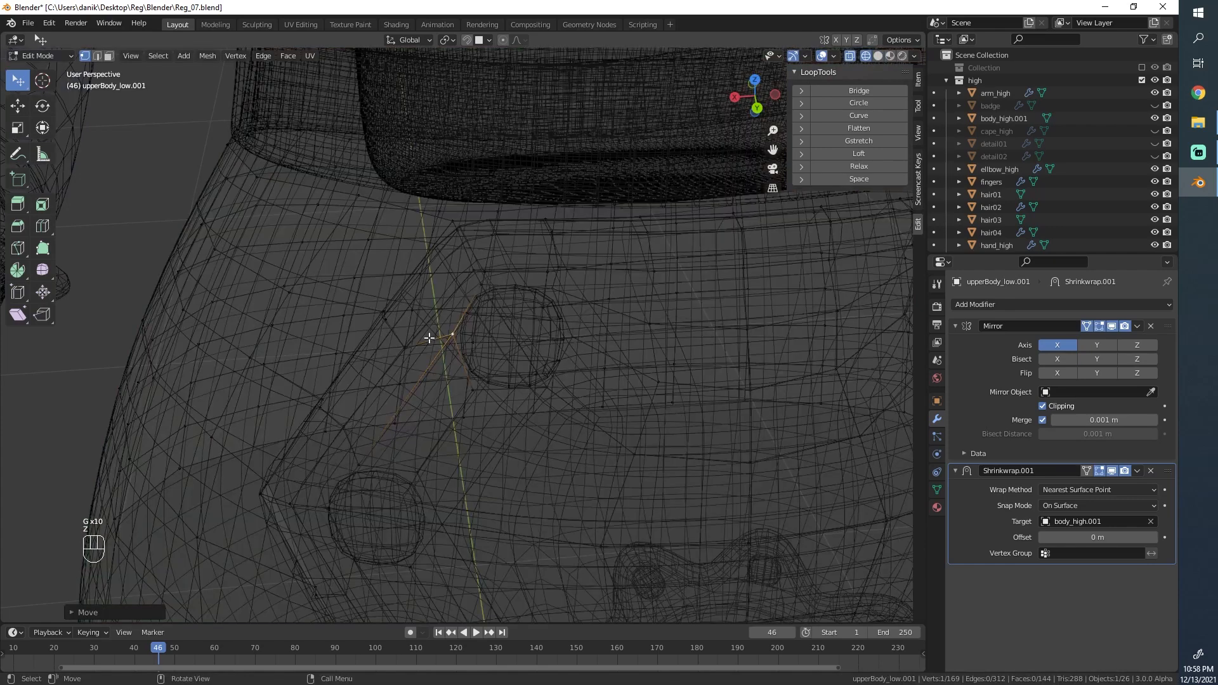
key(z)
key(g)
click(465, 384)
key(g)
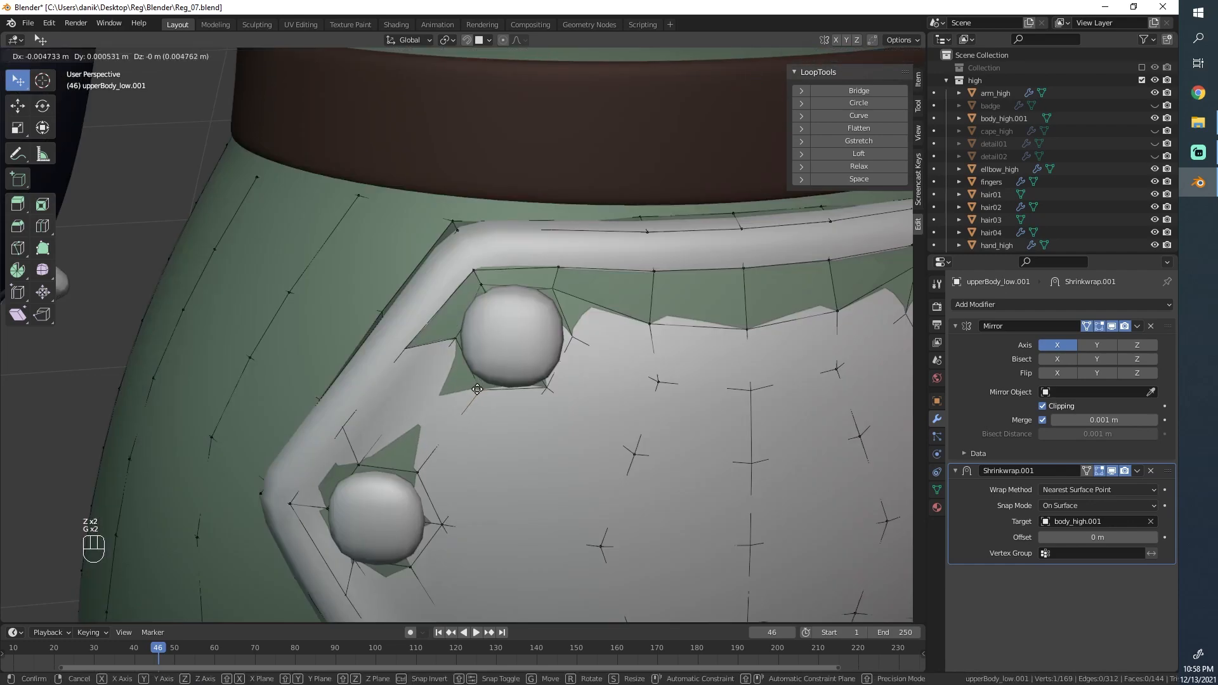
click(477, 389)
Step: Move the outer side and upper vertices of the ring around the lower rivet to its outline
key(a)
scroll(477, 389, down, 3)
scroll(461, 368, up, 4)
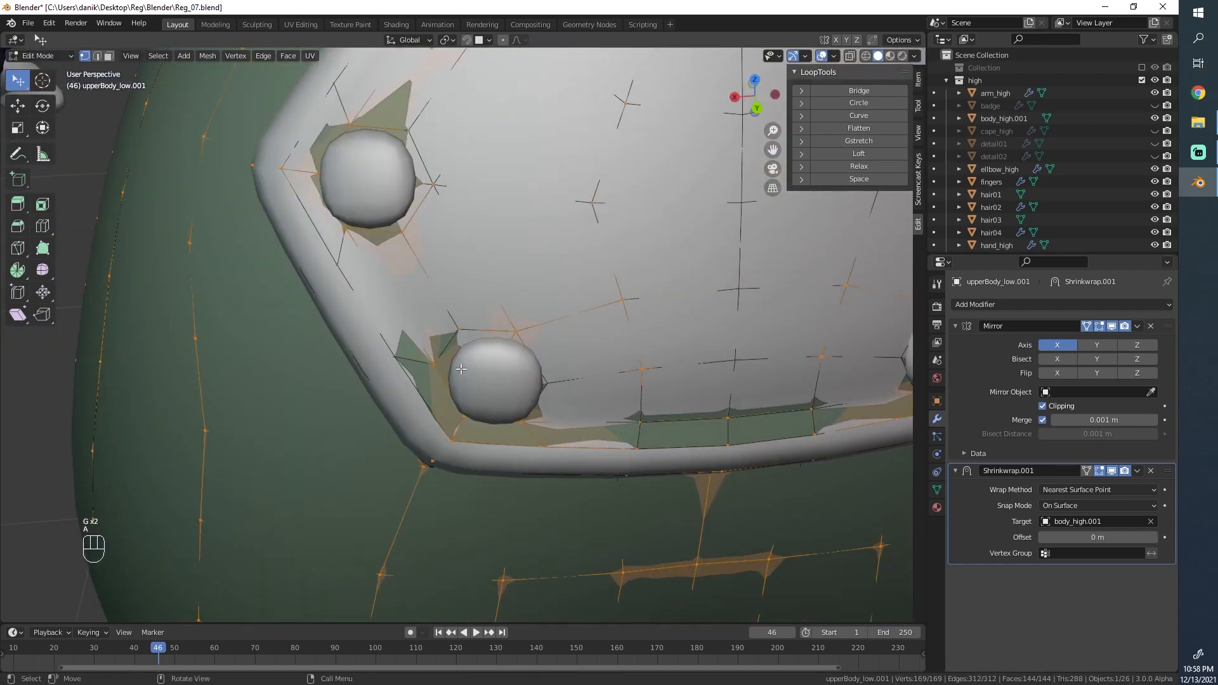
click(435, 366)
key(g)
key(g)
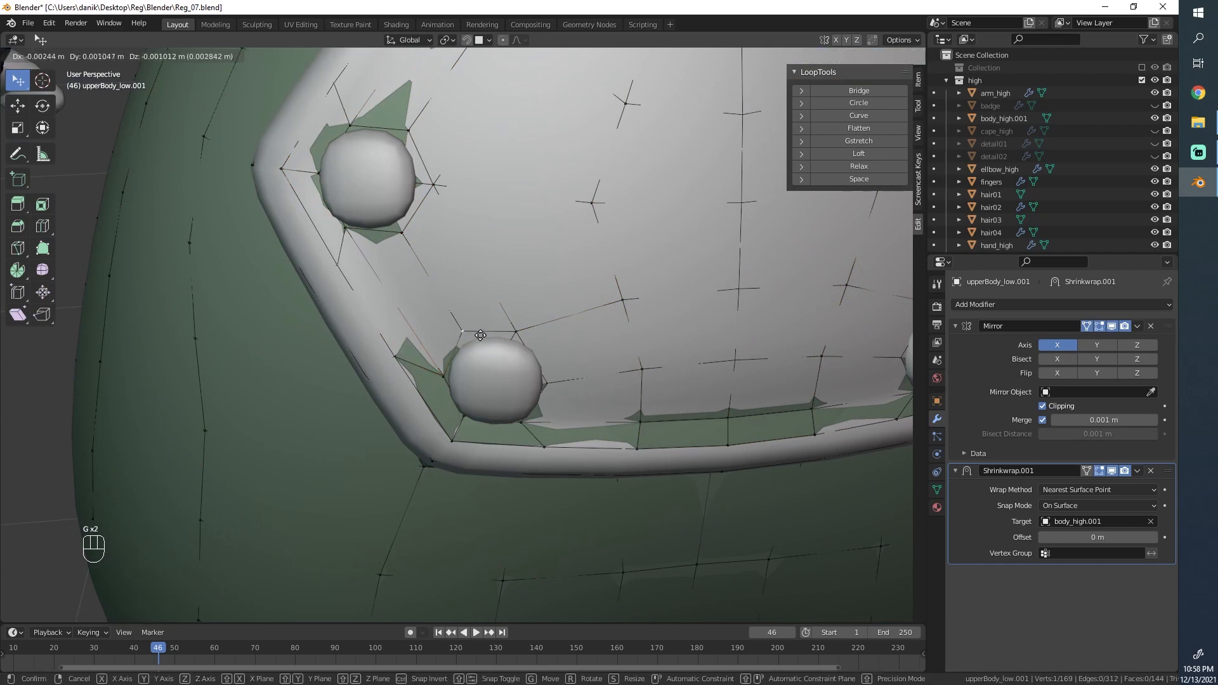
key(g)
key(g)
Step: Fit the inner side and bottom vertices of the ring around the lower rivet to its outline
key(g)
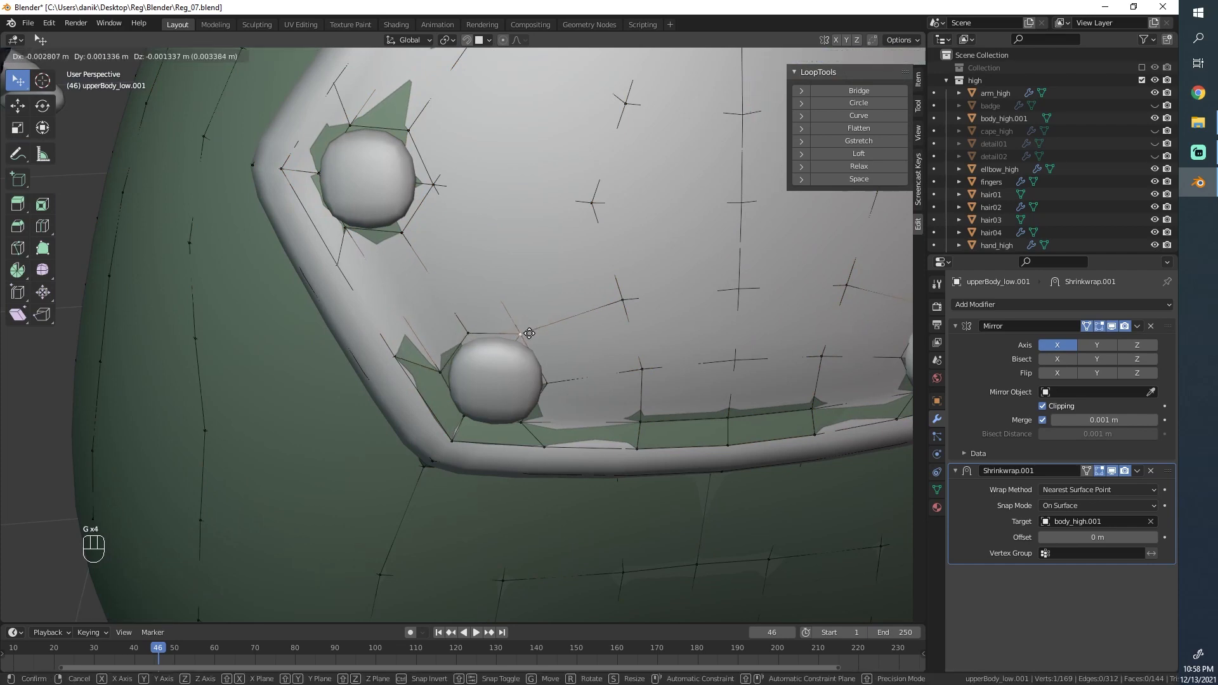
key(g)
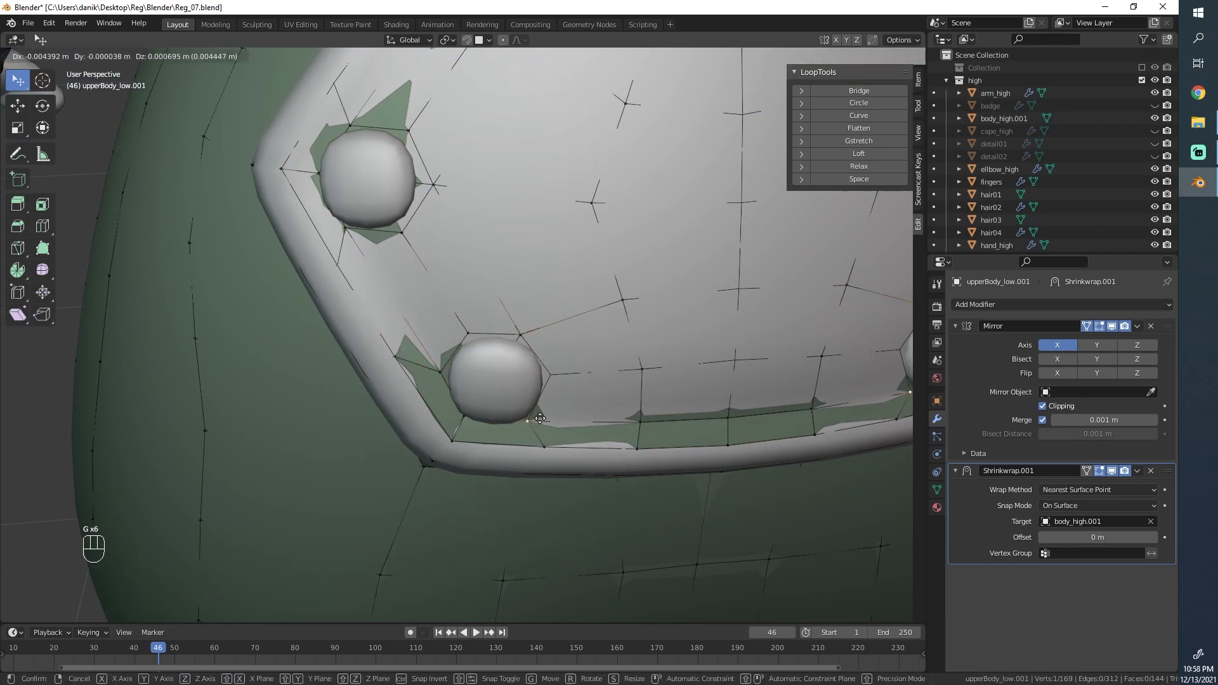
key(g)
click(473, 432)
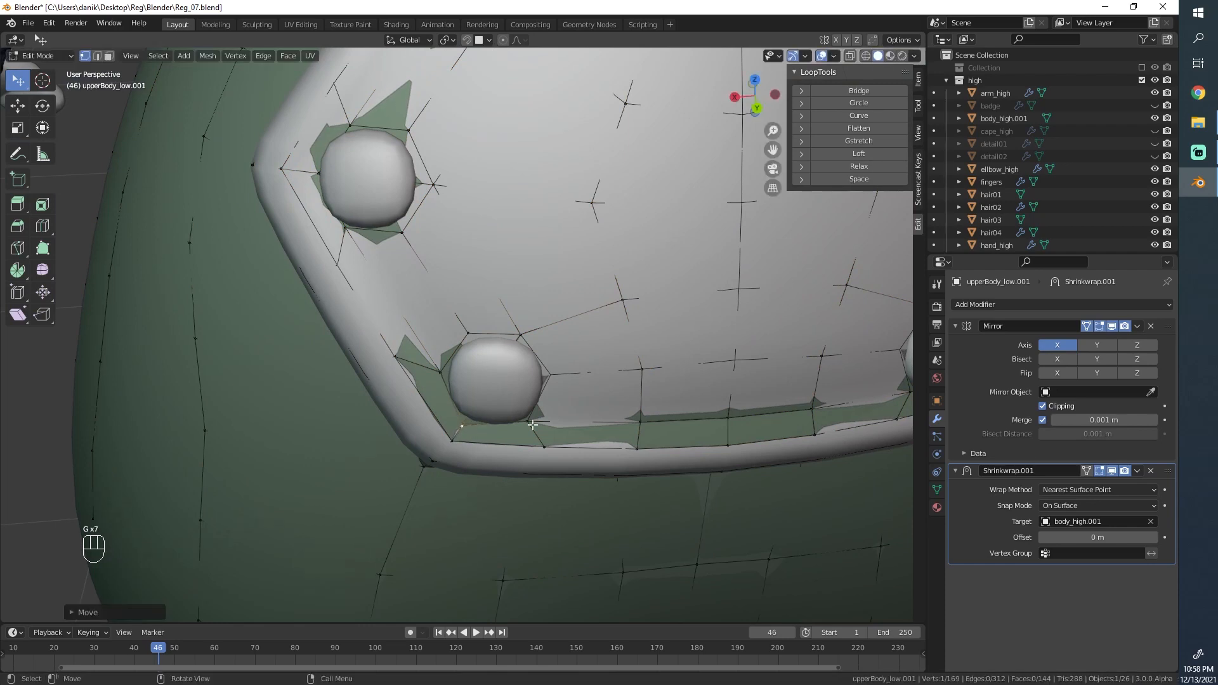
Step: Fit the two bottom vertices of the ring around the lower rivet to its outline
click(531, 424)
key(g)
click(532, 428)
click(465, 426)
key(g)
click(465, 424)
Step: Adjust the outer side vertex and the upper outer vertex of the lower rivet's ring to follow its outline
click(438, 394)
key(g)
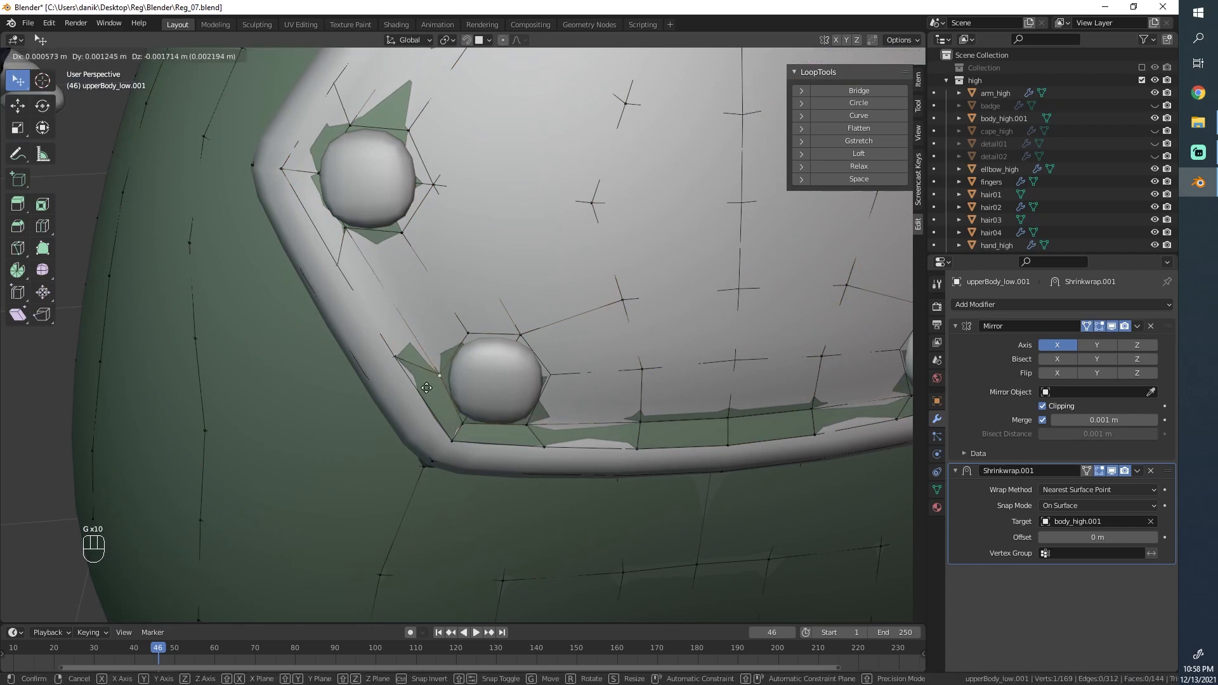
click(430, 387)
key(g)
click(430, 385)
click(468, 333)
key(g)
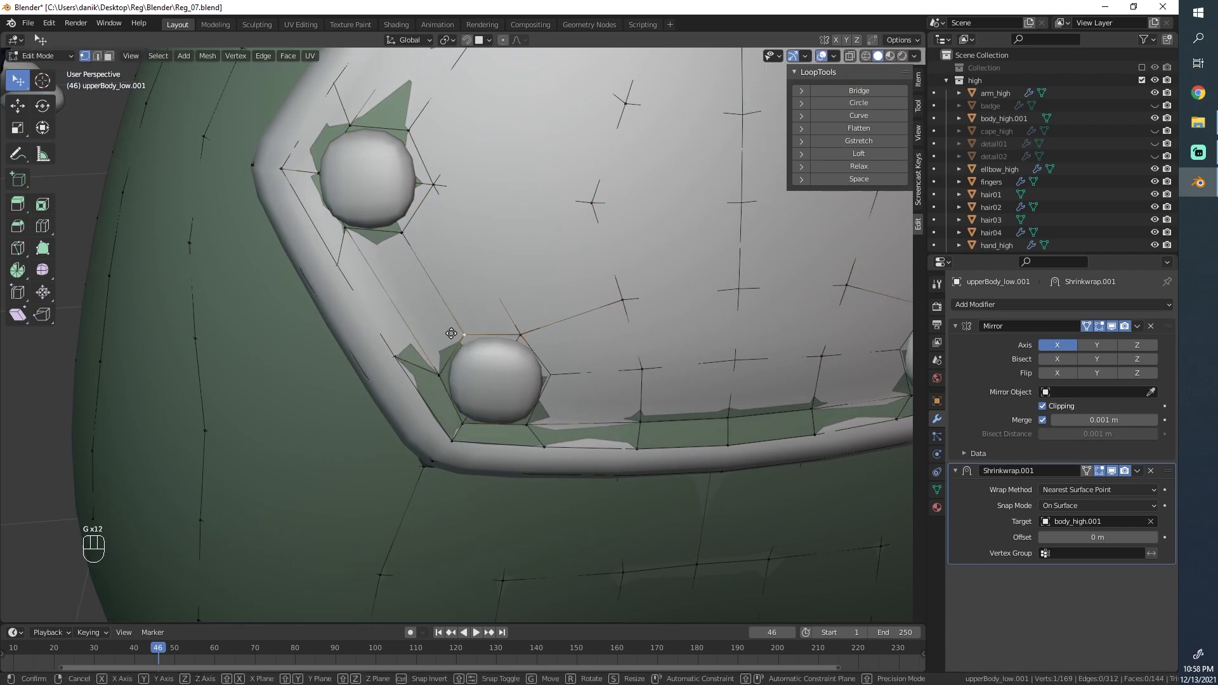
click(465, 335)
Step: Refine the inner side, lower inner and outer side vertices of the ring around the lower rivet
click(550, 382)
key(g)
click(551, 381)
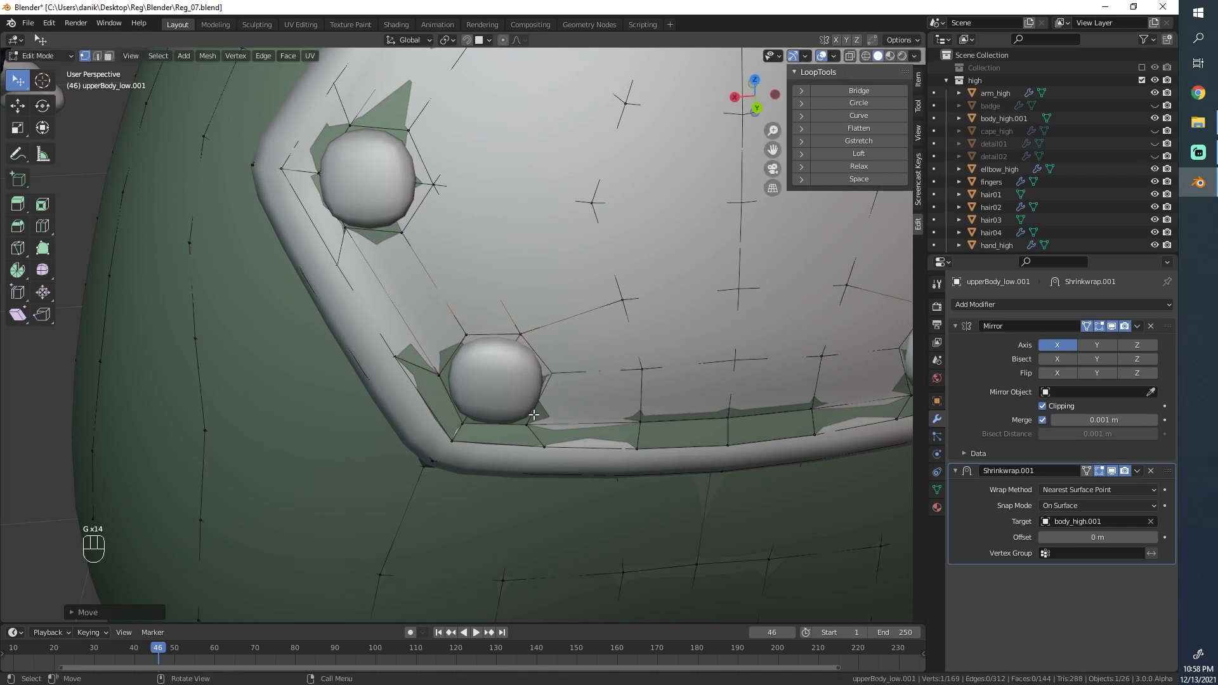
click(533, 416)
key(g)
click(535, 416)
click(447, 389)
key(g)
click(447, 388)
Step: Fit the outer side vertex and both bottom vertices of the ring around the panel's side-corner rivet to its outline
shift+middle_drag(361, 234, 417, 326)
click(370, 269)
key(g)
click(365, 268)
click(409, 322)
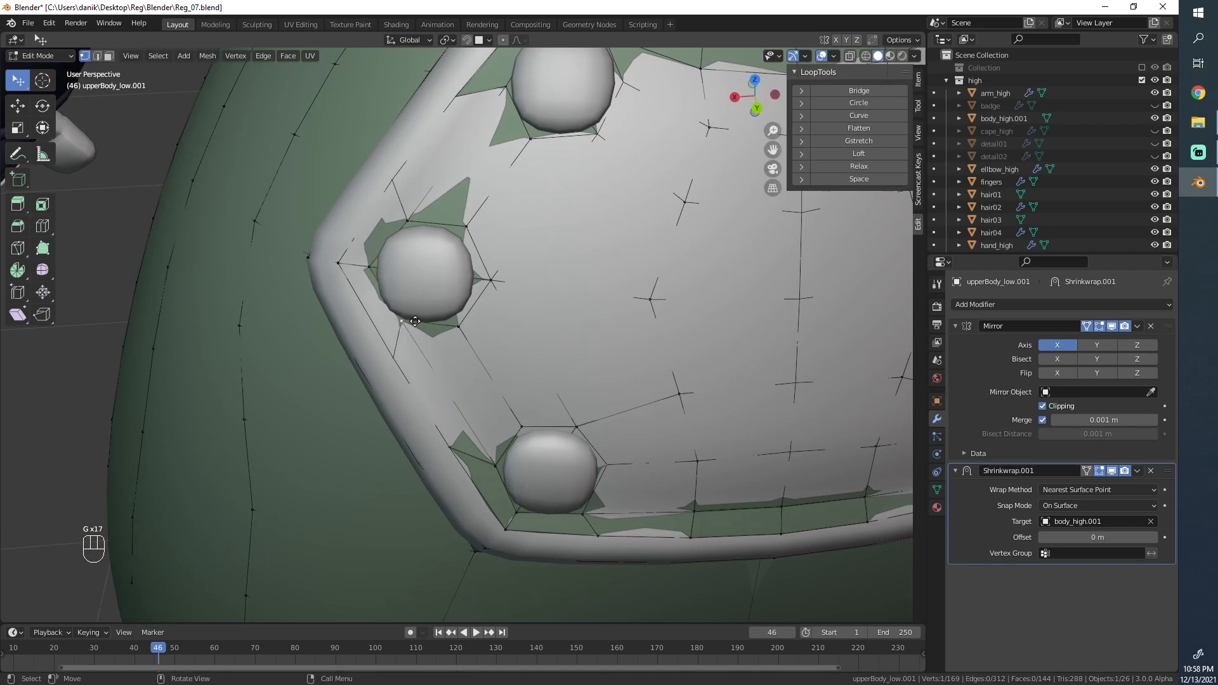
key(g)
click(405, 322)
click(454, 332)
key(g)
click(455, 332)
Step: Move the inner side vertex and both upper vertices of the side-corner rivet's ring closer to its outline
click(488, 284)
key(g)
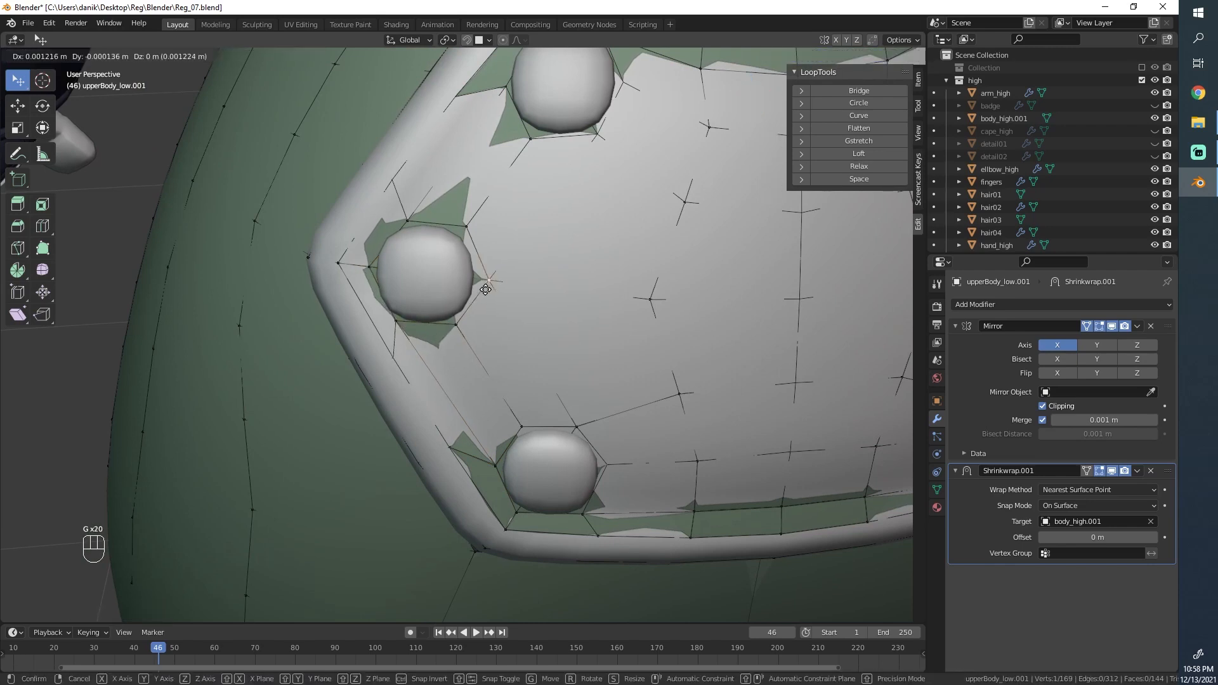
click(478, 289)
click(467, 227)
key(g)
click(462, 229)
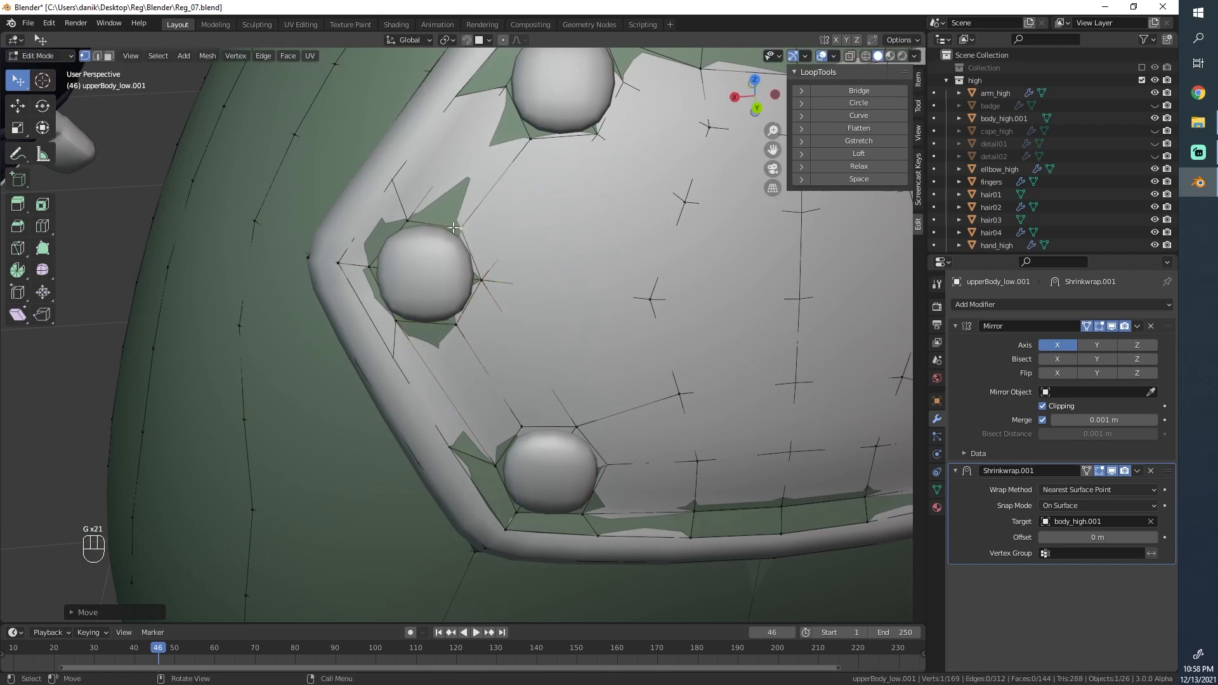
click(403, 219)
key(g)
click(391, 220)
scroll(529, 226, down, 5)
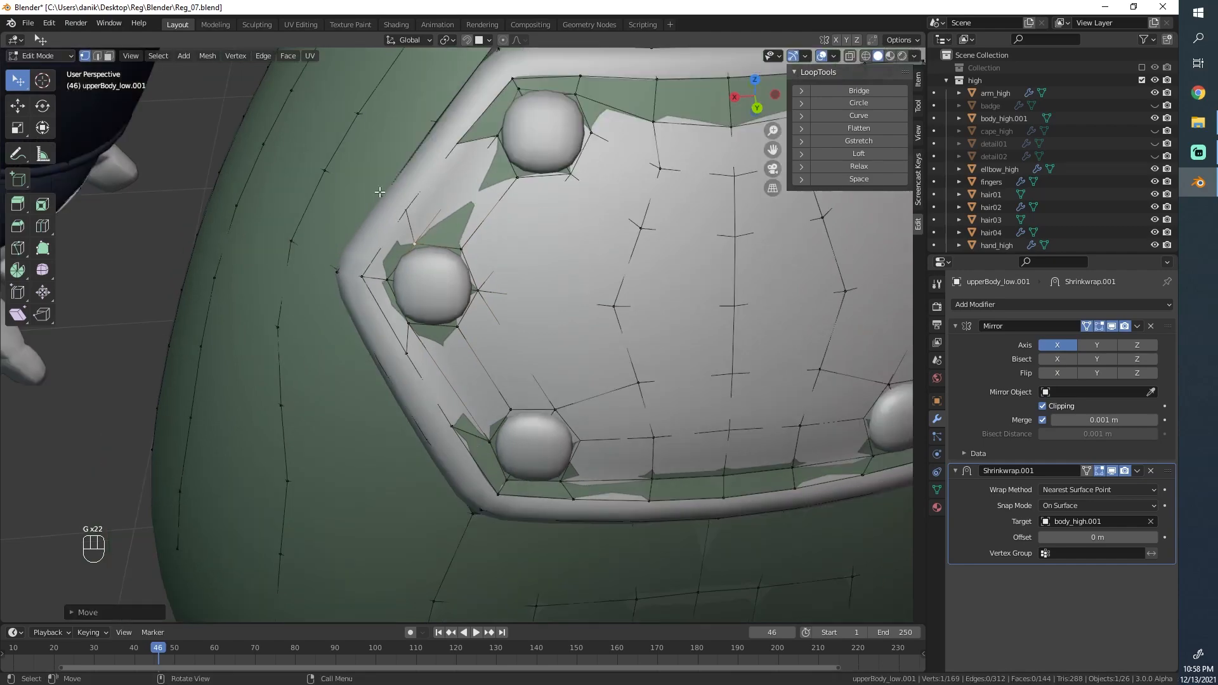
Step: Examine the whole low-poly upper body's edge flow around the rivets in wireframe and solid shading
scroll(528, 226, up, 2)
key(z)
key(a)
scroll(467, 292, down, 2)
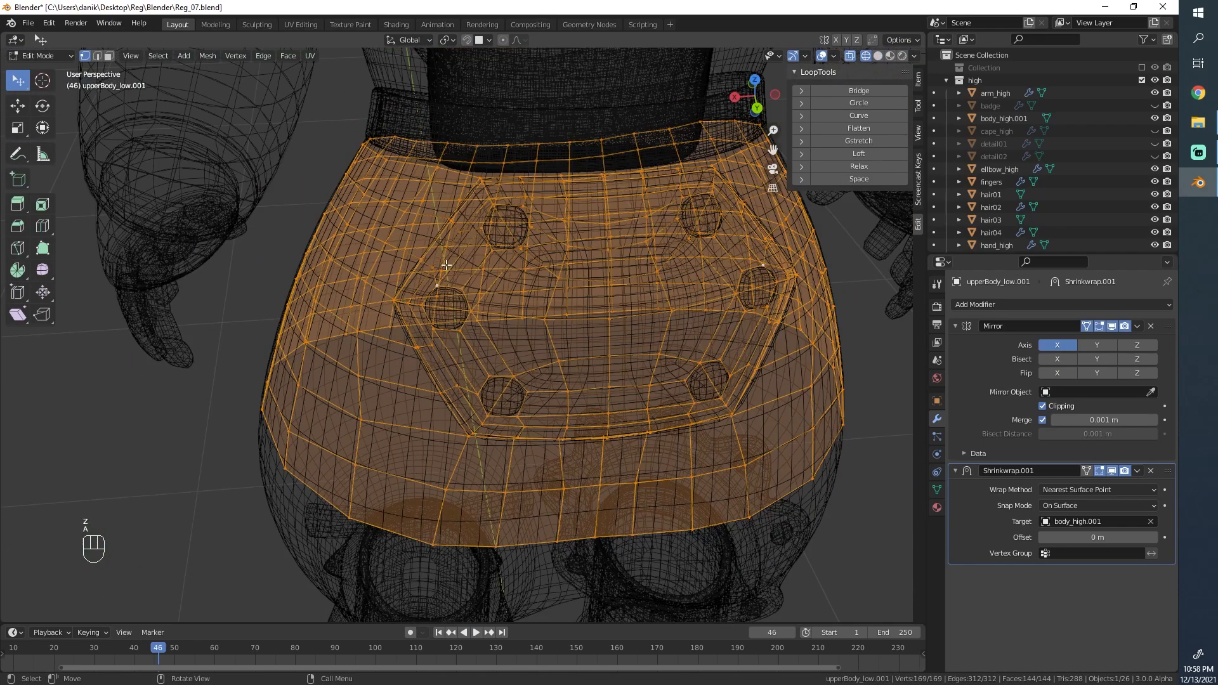
scroll(466, 293, up, 2)
key(z)
scroll(524, 319, down, 5)
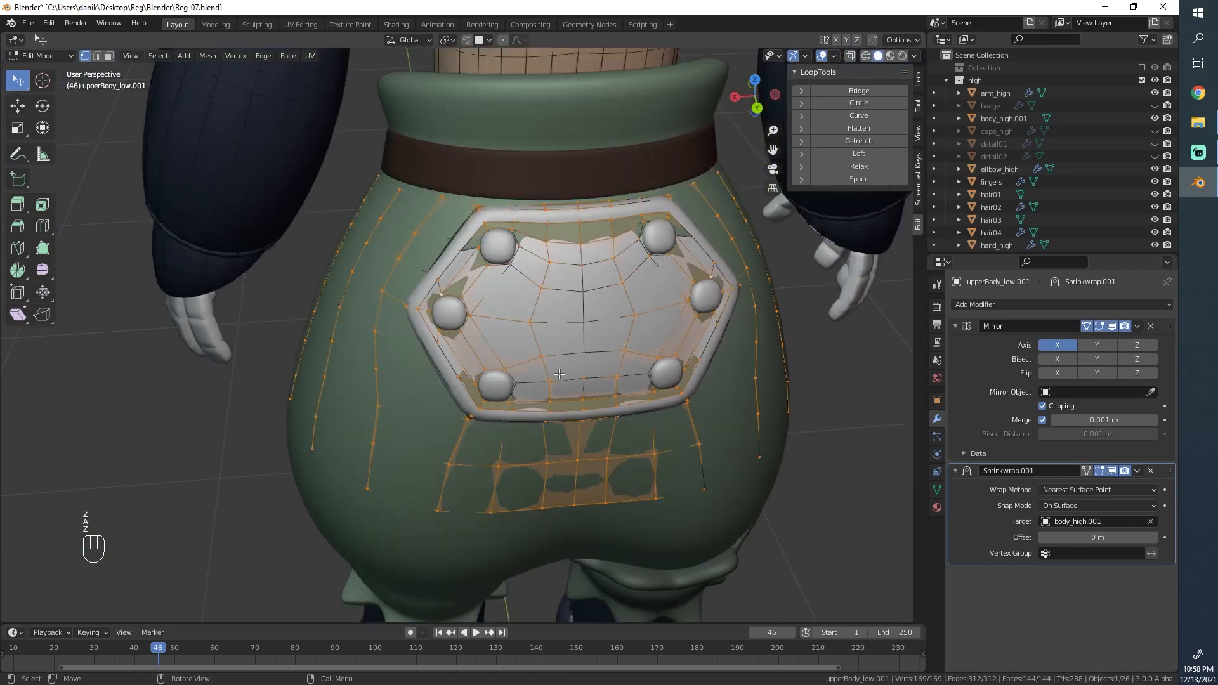
scroll(523, 304, up, 2)
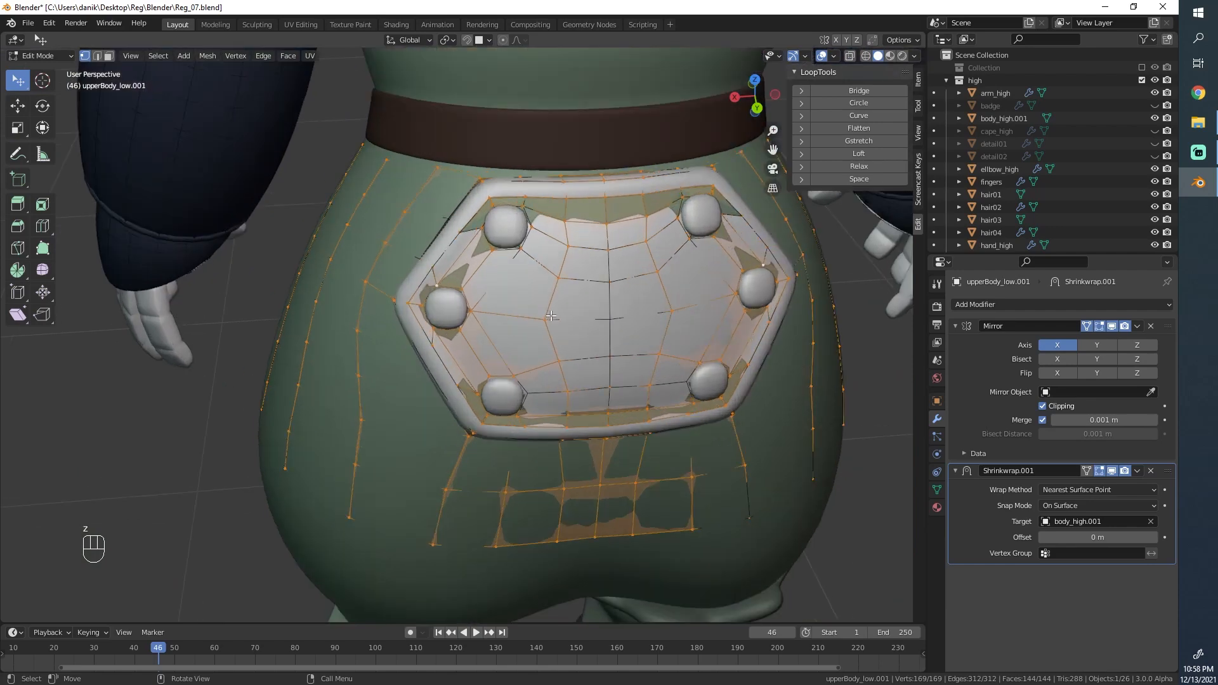
Step: Move the chest panel's interior vertices beside the centre line to even out the surrounding quads
click(536, 315)
key(g)
key(g)
key(g)
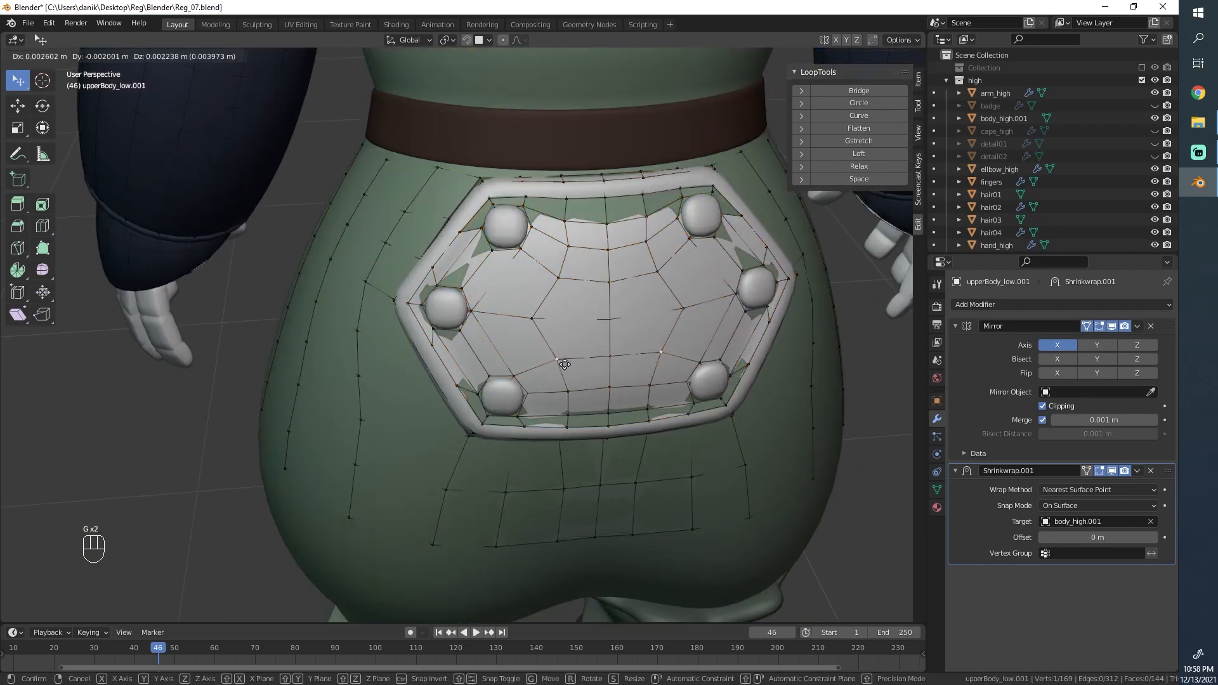
click(556, 280)
key(g)
click(557, 253)
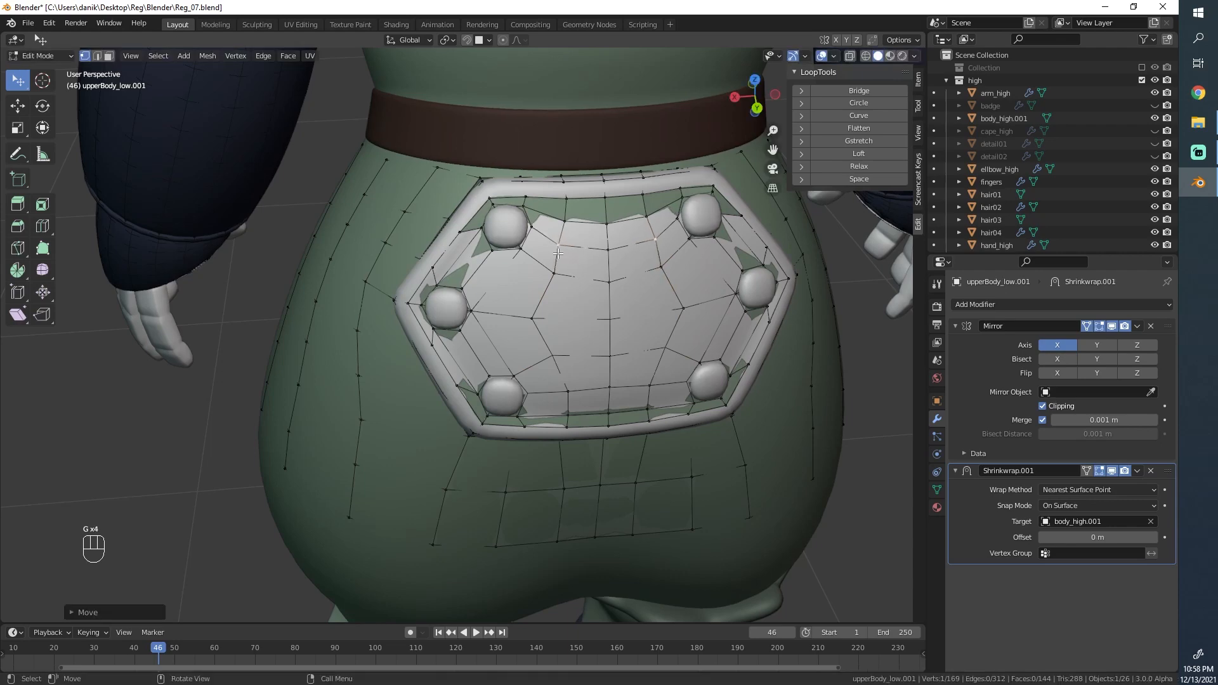
Step: Switch the low-poly upper body from Edit Mode to Sculpt Mode
key(Tab)
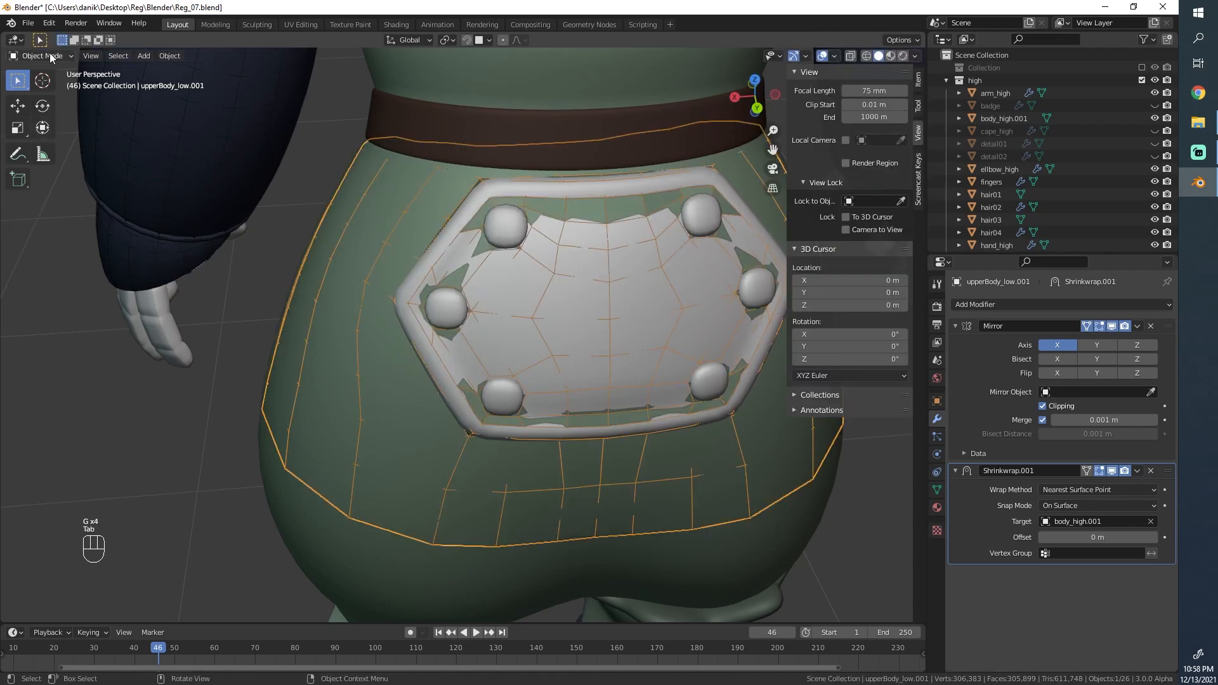
click(47, 97)
scroll(620, 305, up, 3)
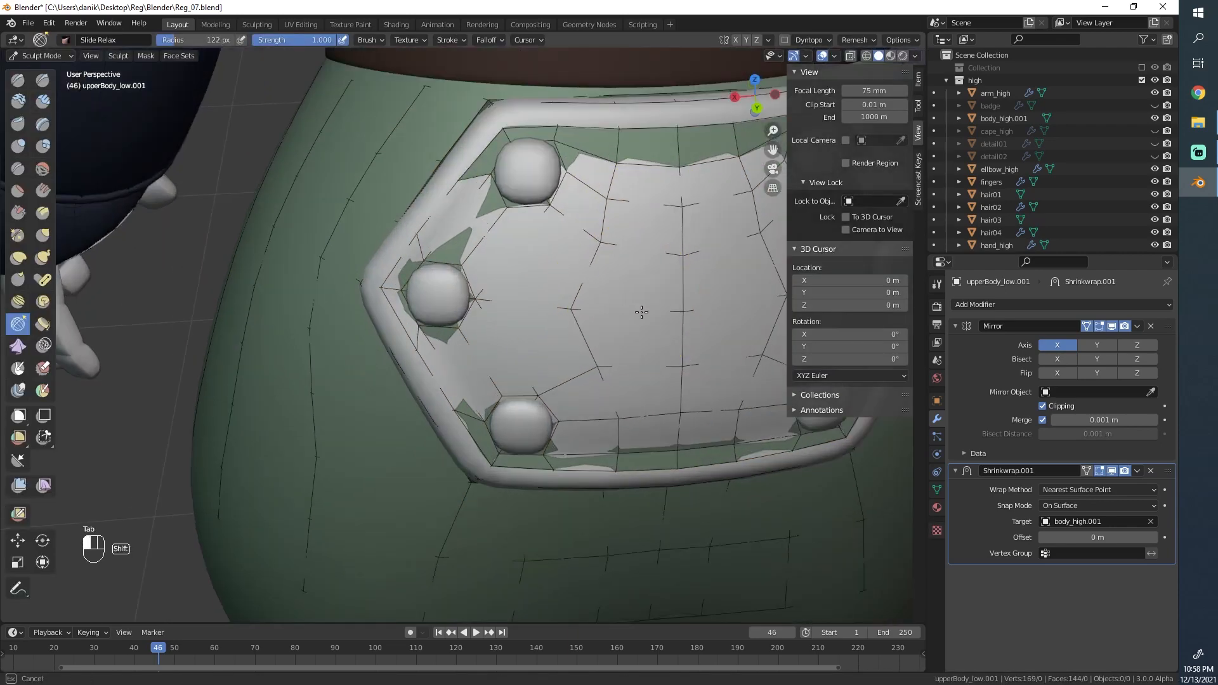
Step: Try relaxing the panel's interior vertices with Slide Relax strokes, and undo the strokes
shift+drag(655, 281, 662, 248)
shift+drag(662, 248, 660, 245)
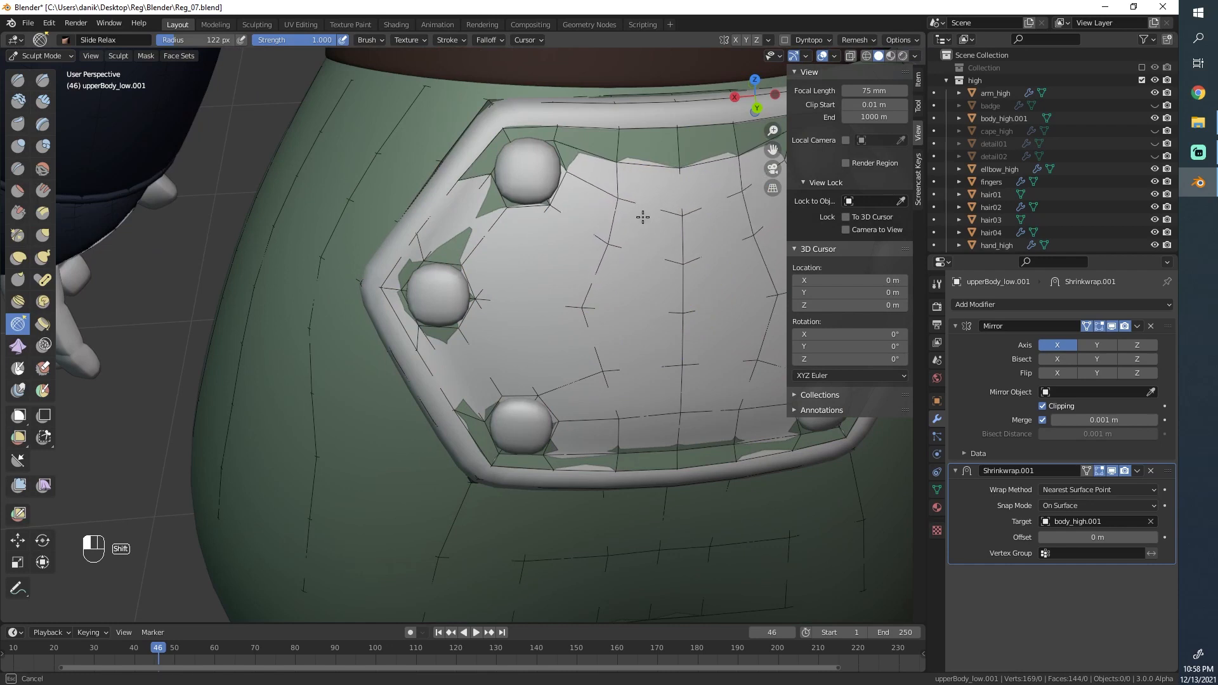
mouse_move(658, 307)
shift+mouse_down()
mouse_move(628, 316)
mouse_move(639, 326)
shift+mouse_up()
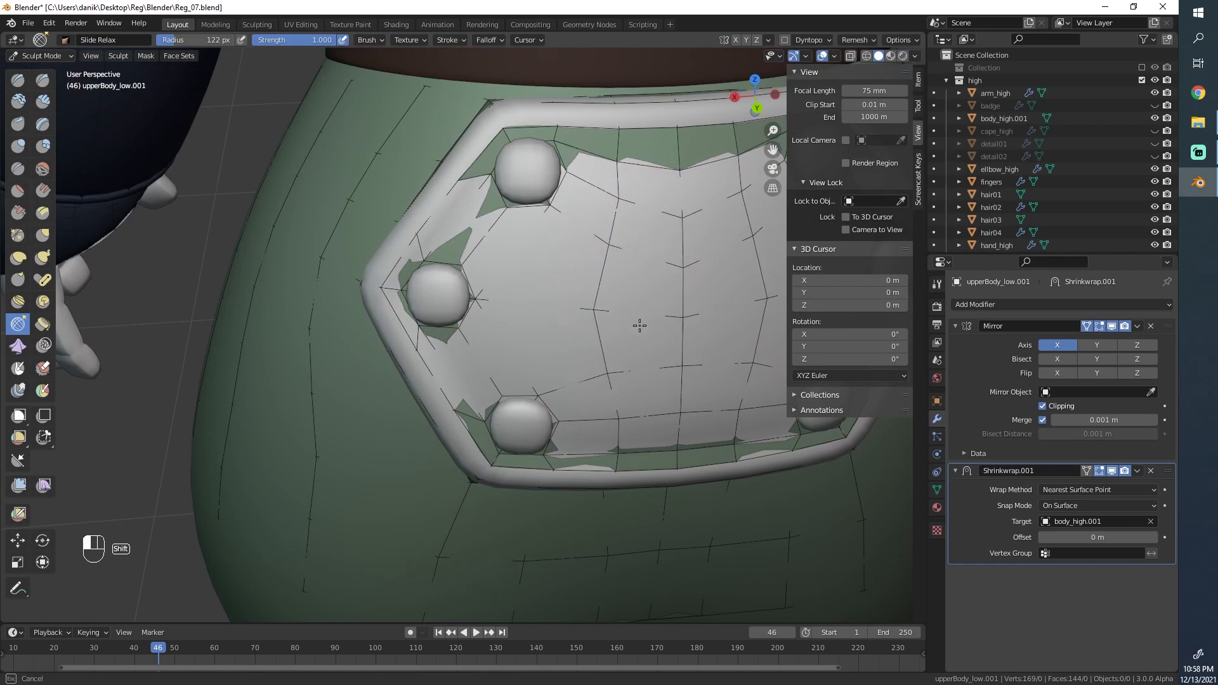
shift+drag(636, 382, 653, 368)
key(ctrl+z)
key(ctrl+z)
key(ctrl+z)
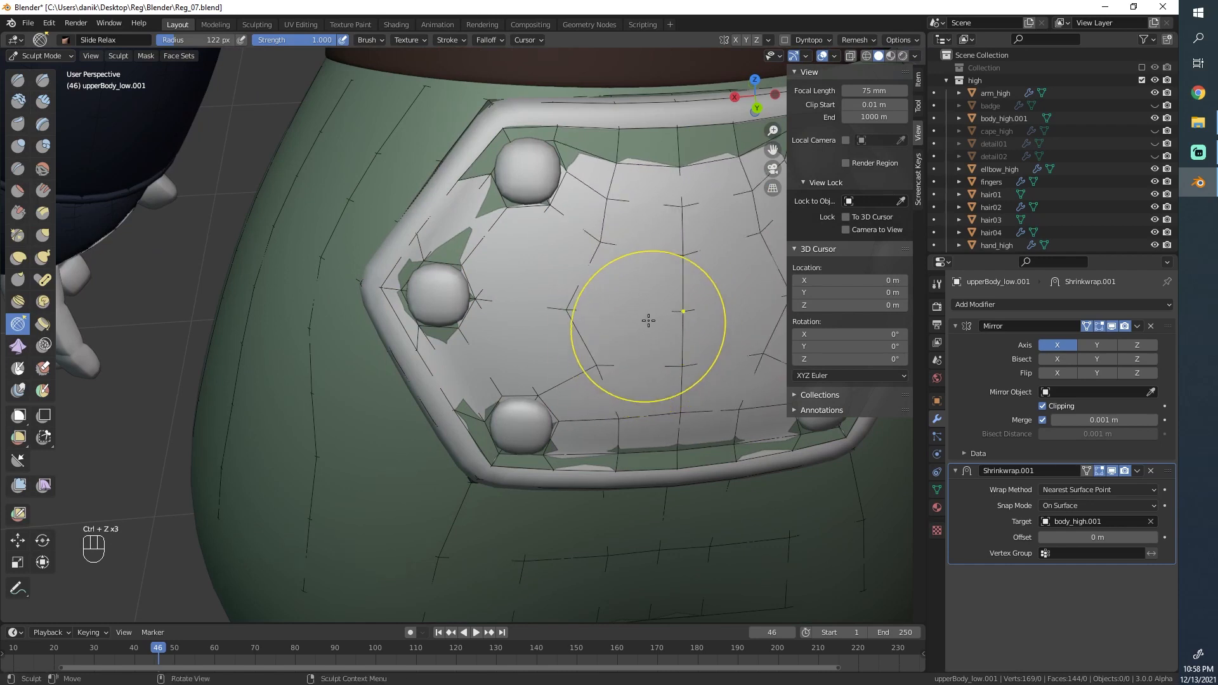
key(ctrl+z)
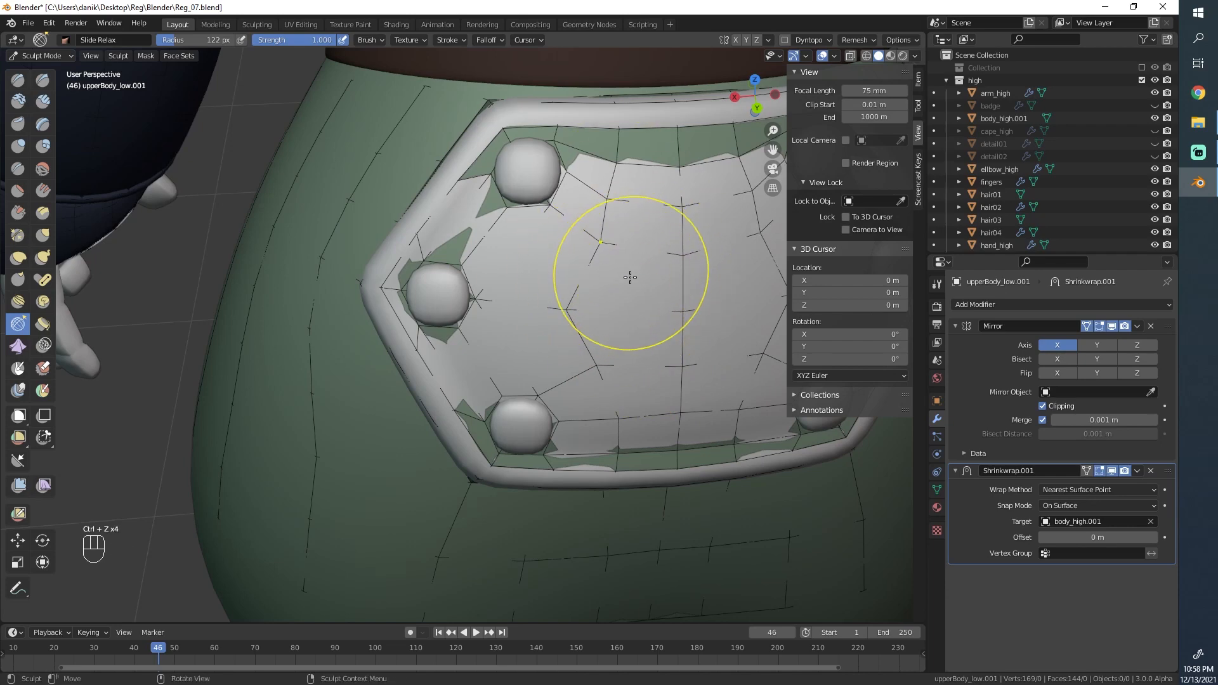
Step: Apply the Mirror and Shrinkwrap.001 modifiers to the low-poly upper body outside Edit Mode
scroll(628, 277, down, 2)
shift+middle_drag(592, 320, 561, 333)
key(Tab)
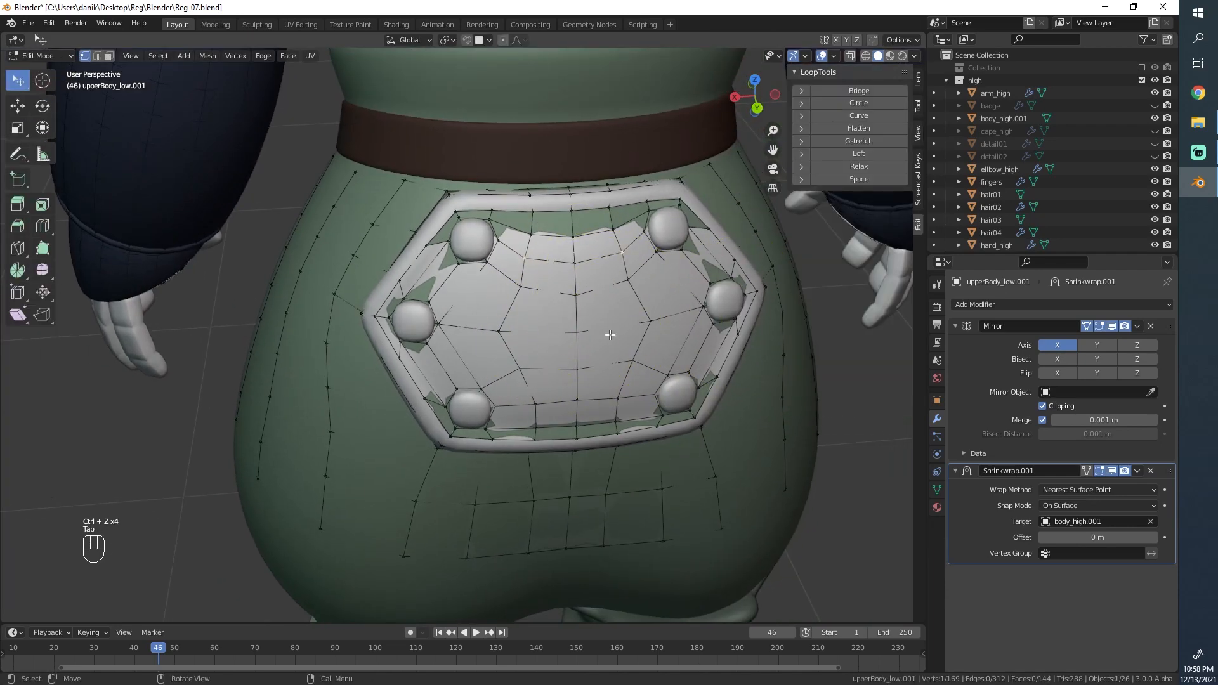
click(1136, 326)
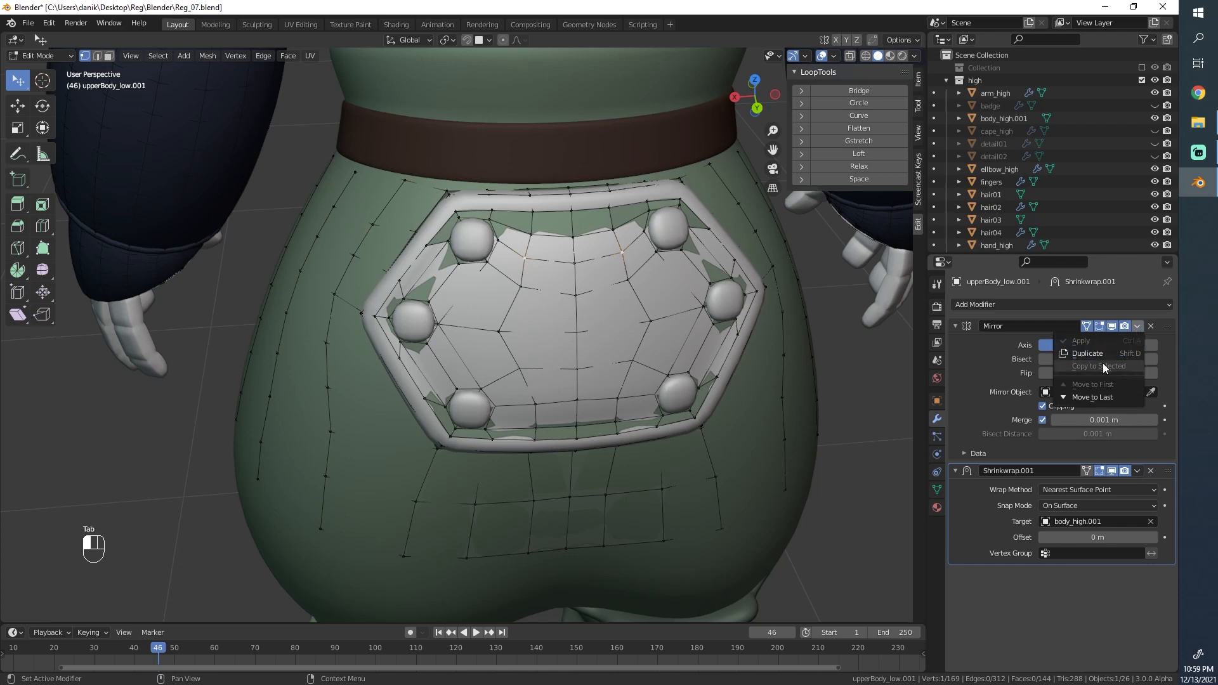
key(Tab)
click(1137, 326)
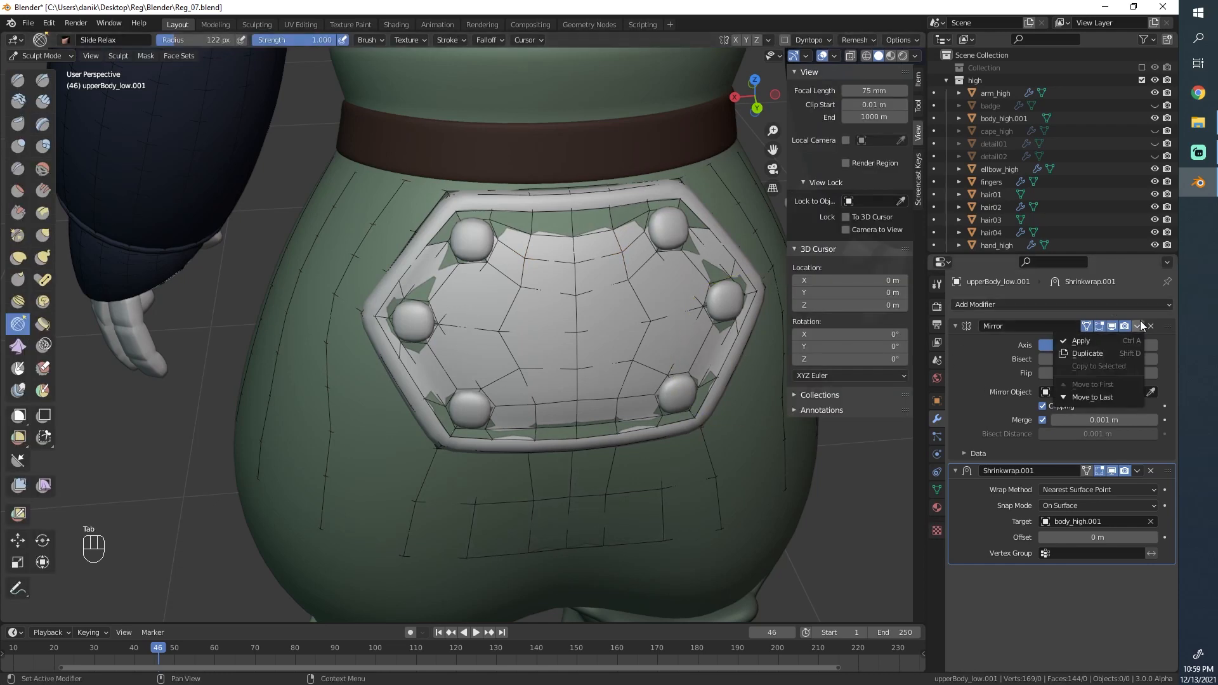
click(1116, 340)
click(1136, 326)
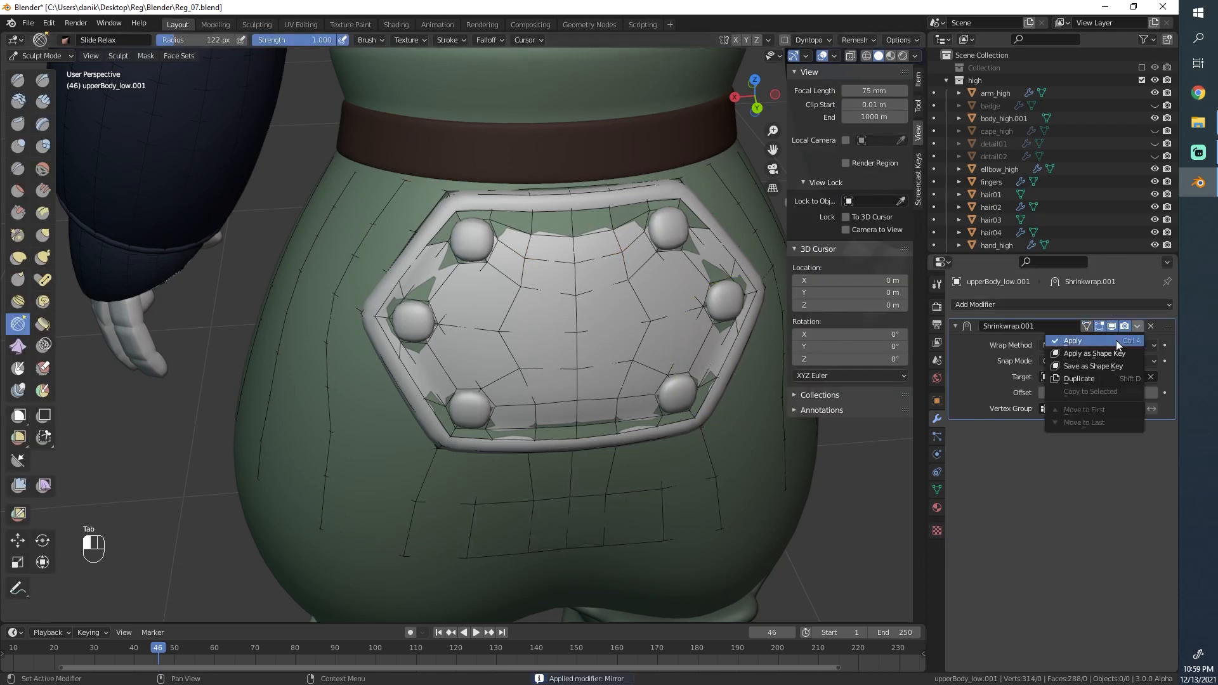
click(1116, 340)
Step: Enable X-axis sculpt symmetry and relax the panel's interior vertices around the centre line with Slide Relax
mouse_move(575, 319)
shift+mouse_down()
mouse_move(566, 332)
mouse_move(561, 305)
shift+mouse_up()
key(ctrl+z)
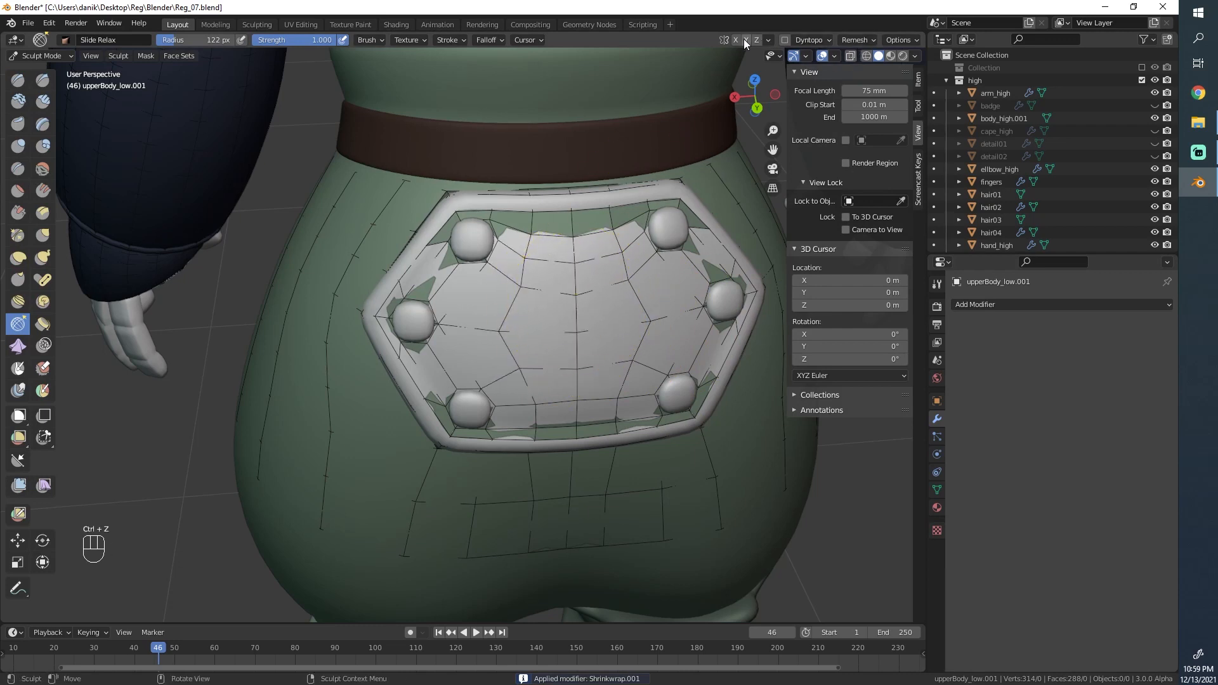
click(737, 39)
scroll(560, 292, up, 1)
shift+drag(563, 310, 577, 275)
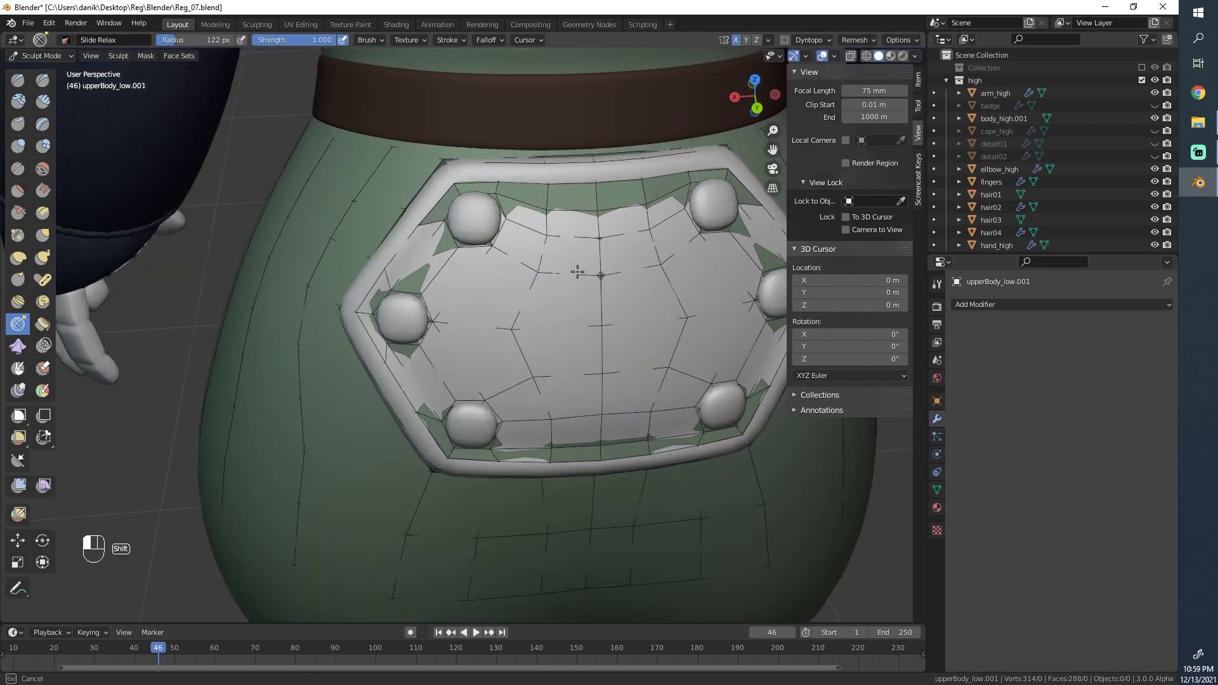
shift+drag(584, 394, 565, 352)
scroll(564, 353, up, 1)
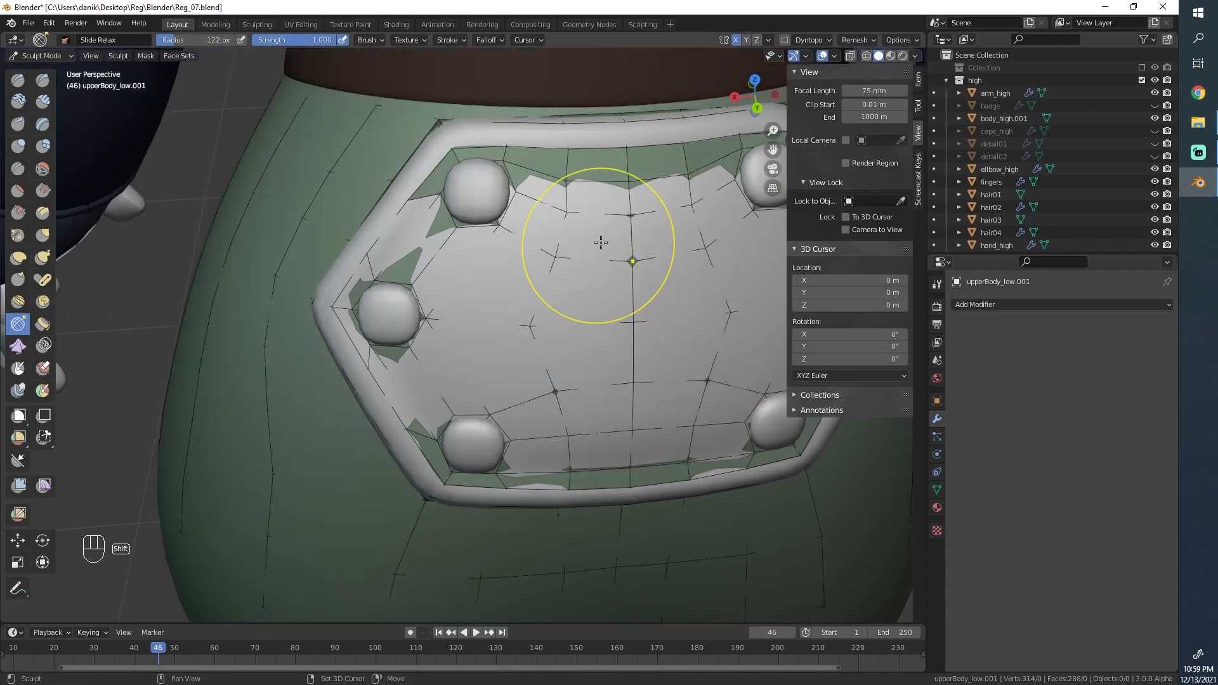
shift+drag(603, 217, 594, 223)
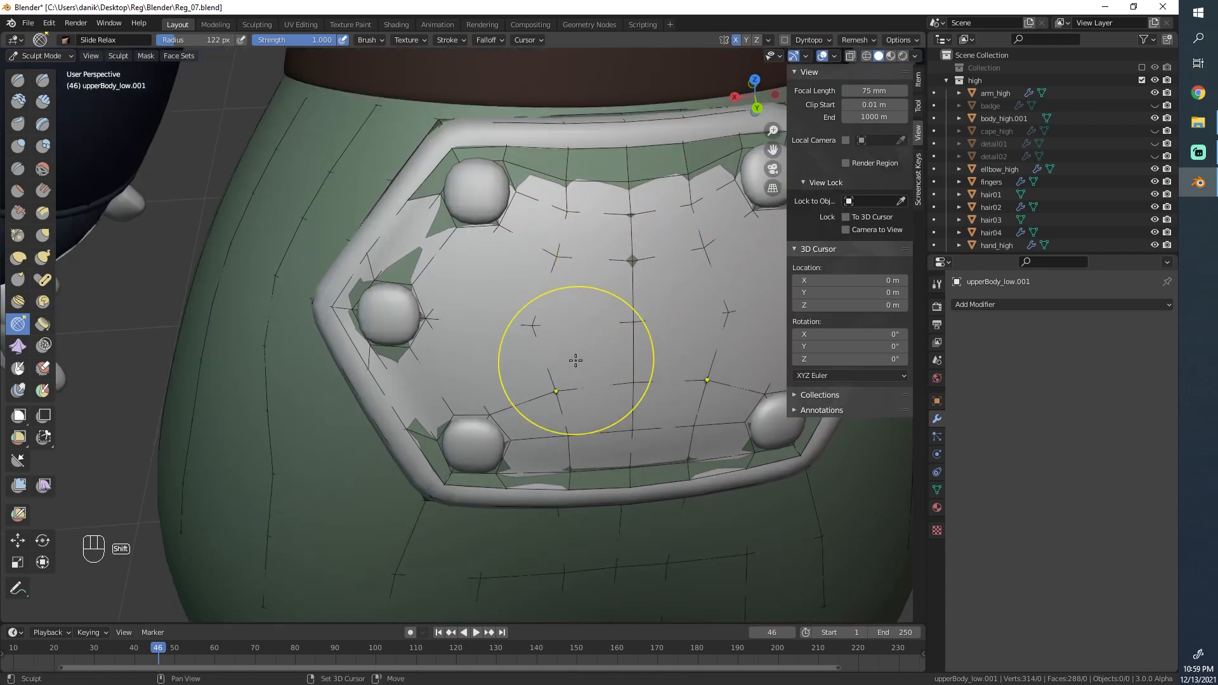
Step: Relax the vertices in the panel's middle area once more and check the mesh in wireframe
shift+drag(576, 359, 511, 334)
key(ctrl+z)
mouse_move(579, 301)
shift+mouse_down()
mouse_move(602, 384)
mouse_move(569, 301)
shift+mouse_up()
scroll(576, 340, down, 3)
key(z)
scroll(505, 326, up, 3)
key(z)
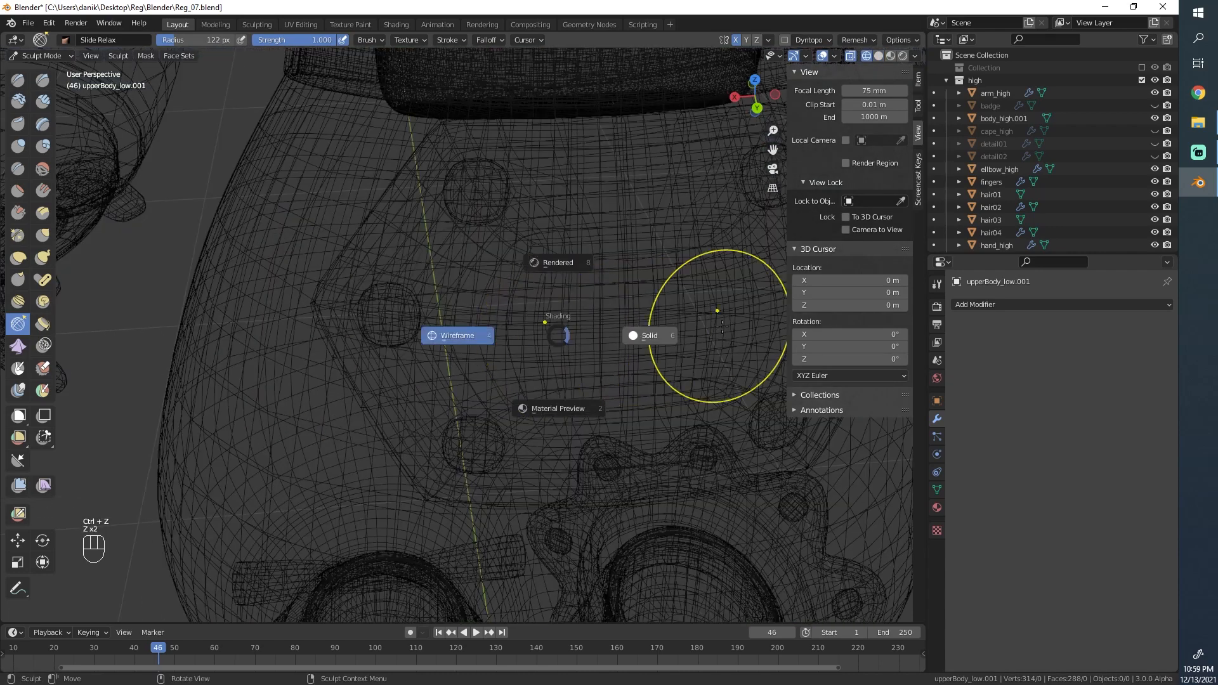
scroll(576, 291, down, 2)
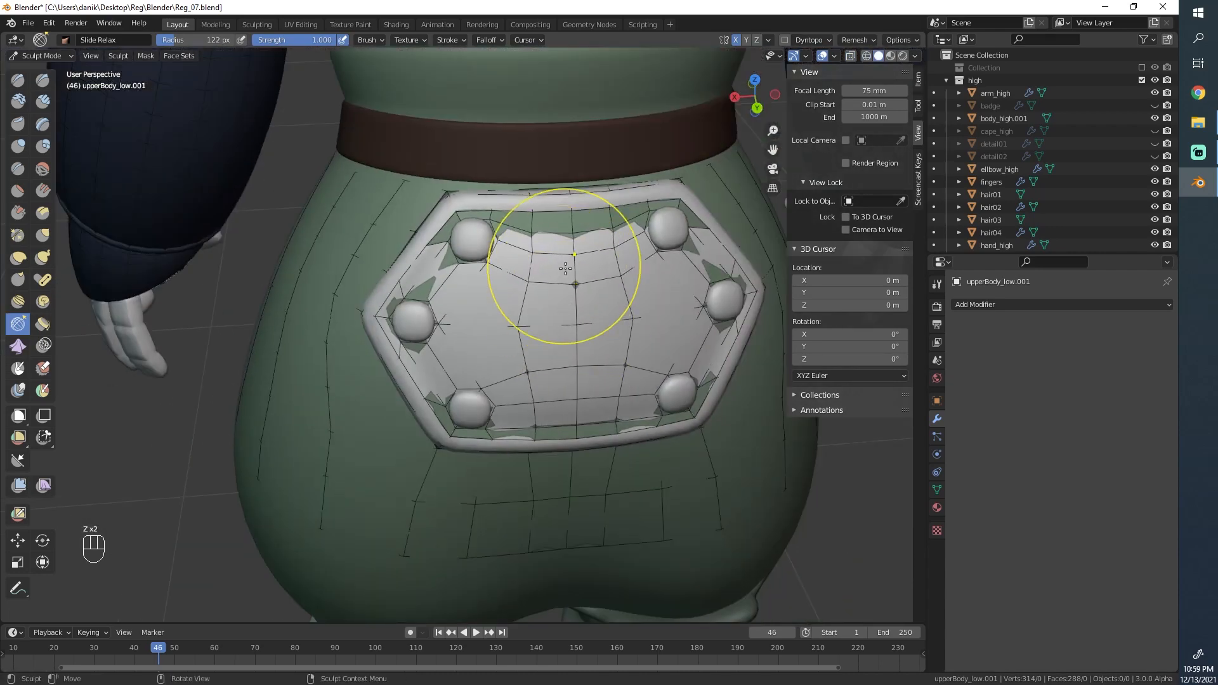
Step: Try further Slide Relax strokes near the panel's upper centre and beside the side-corner rivet, undoing each one
scroll(566, 268, up, 3)
shift+middle_drag(600, 254, 568, 373)
scroll(595, 294, up, 1)
mouse_move(596, 293)
shift+mouse_down()
mouse_move(608, 324)
mouse_move(606, 292)
shift+mouse_up()
key(ctrl+z)
scroll(605, 291, down, 4)
scroll(510, 368, up, 4)
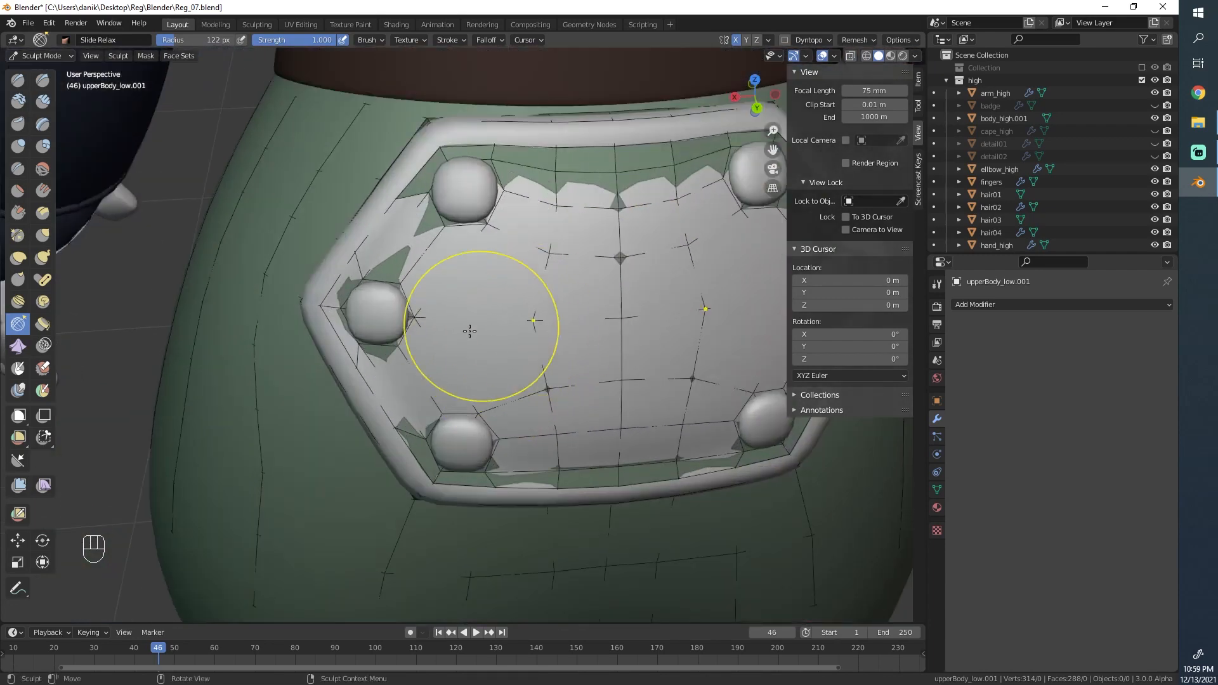
mouse_move(427, 307)
shift+mouse_down()
mouse_move(418, 328)
mouse_move(530, 321)
shift+mouse_up()
key(ctrl+z)
Step: In Edit Mode, slide the middle, lower and upper interior vertices beside the panel's centre line along their edges
key(Tab)
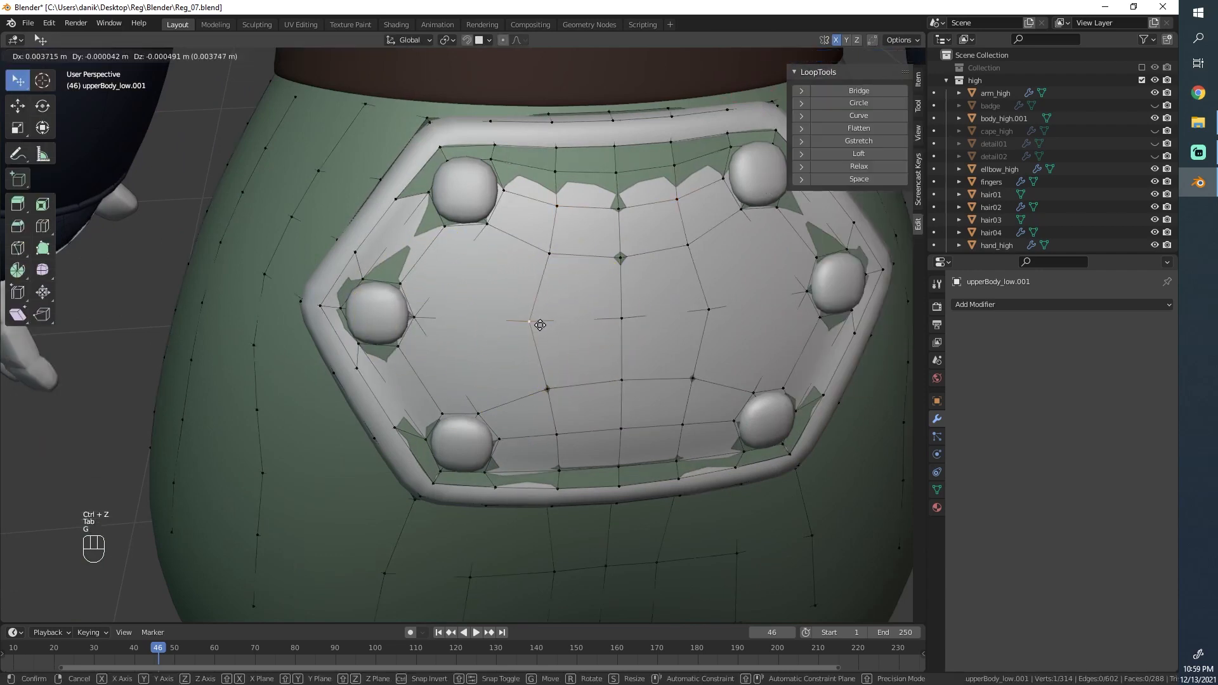
key(g)
key(g)
click(506, 324)
click(548, 388)
key(g)
key(g)
click(543, 374)
click(550, 254)
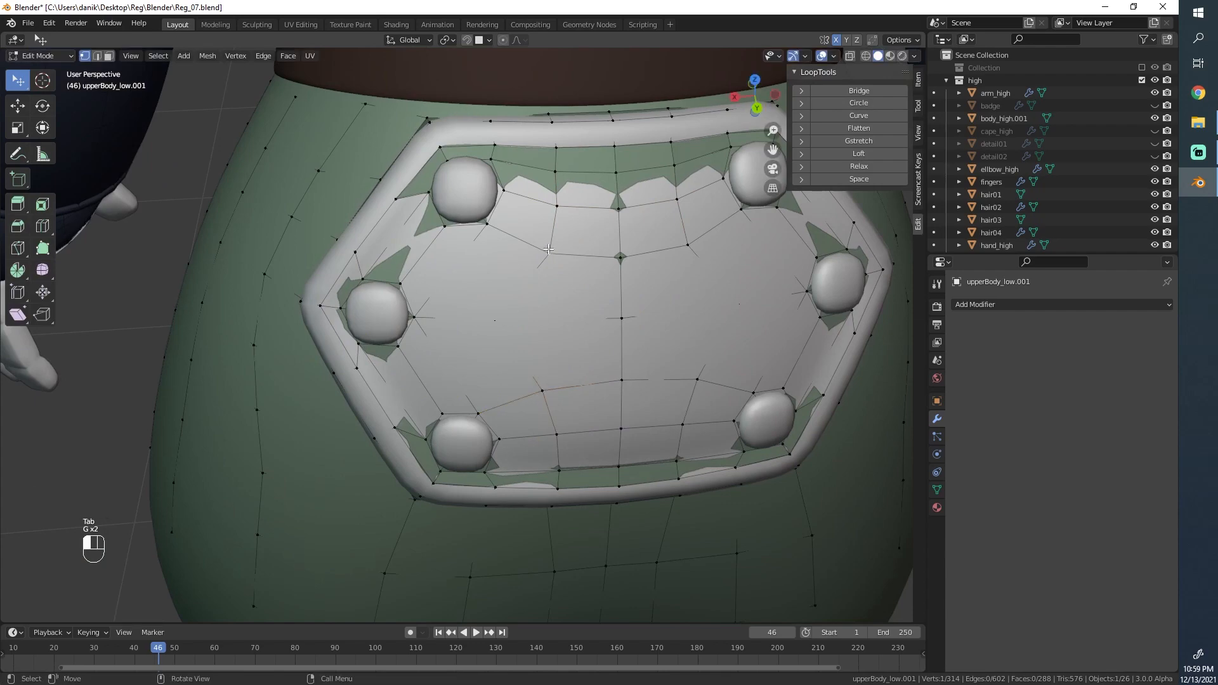
key(g)
key(g)
click(542, 249)
scroll(636, 307, down, 5)
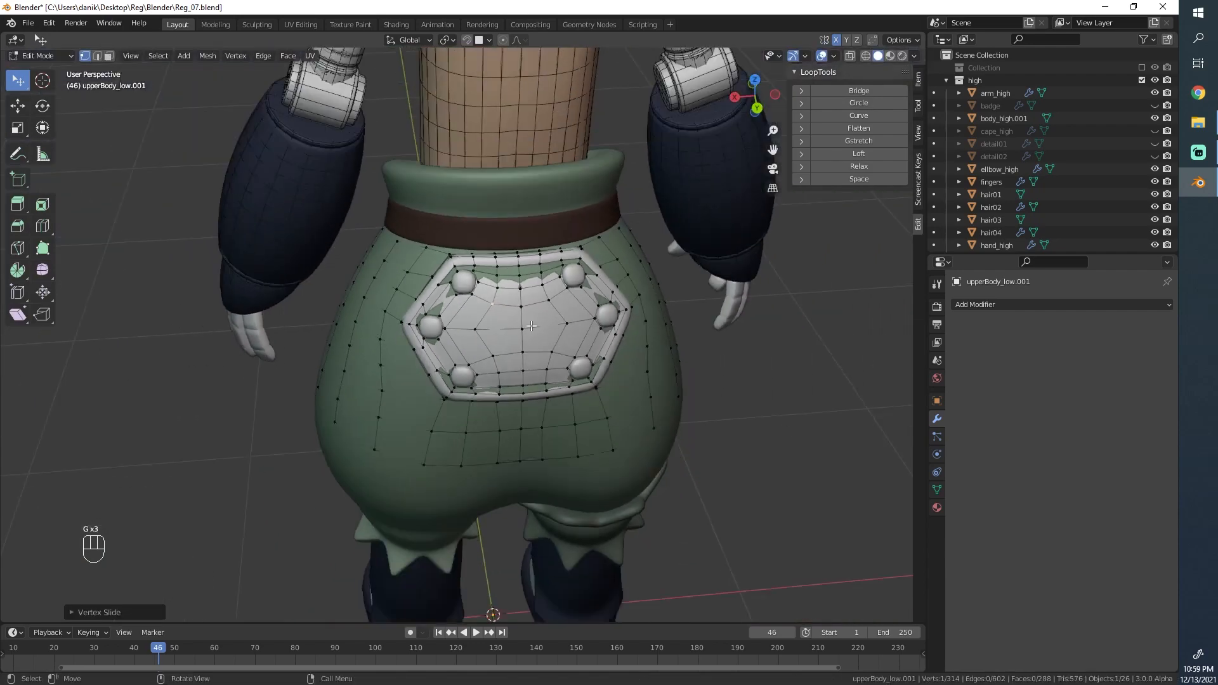
Step: View the model in wireframe from the back orthographically and bring the body through Object Mode into Edit Mode
click(1061, 306)
scroll(655, 345, down, 3)
mouse_move(655, 345)
middle_down()
mouse_move(614, 311)
mouse_move(621, 283)
middle_up()
key(z)
scroll(501, 304, up, 2)
key(Tab)
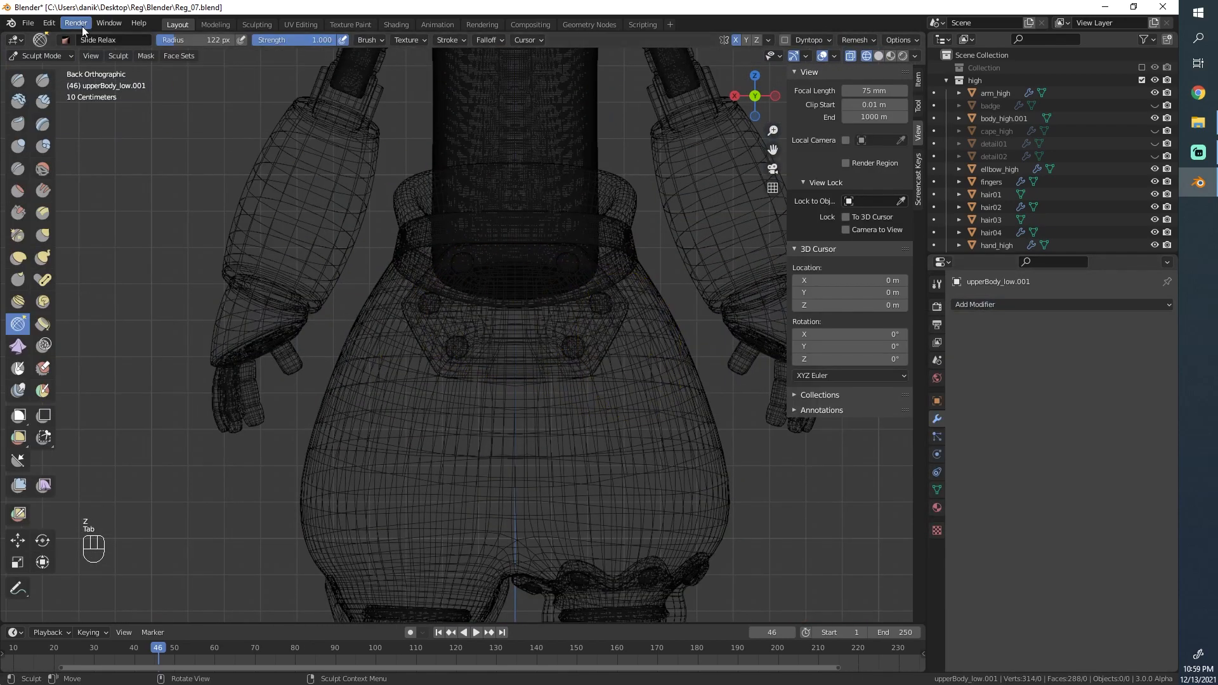
click(49, 56)
click(51, 68)
key(Tab)
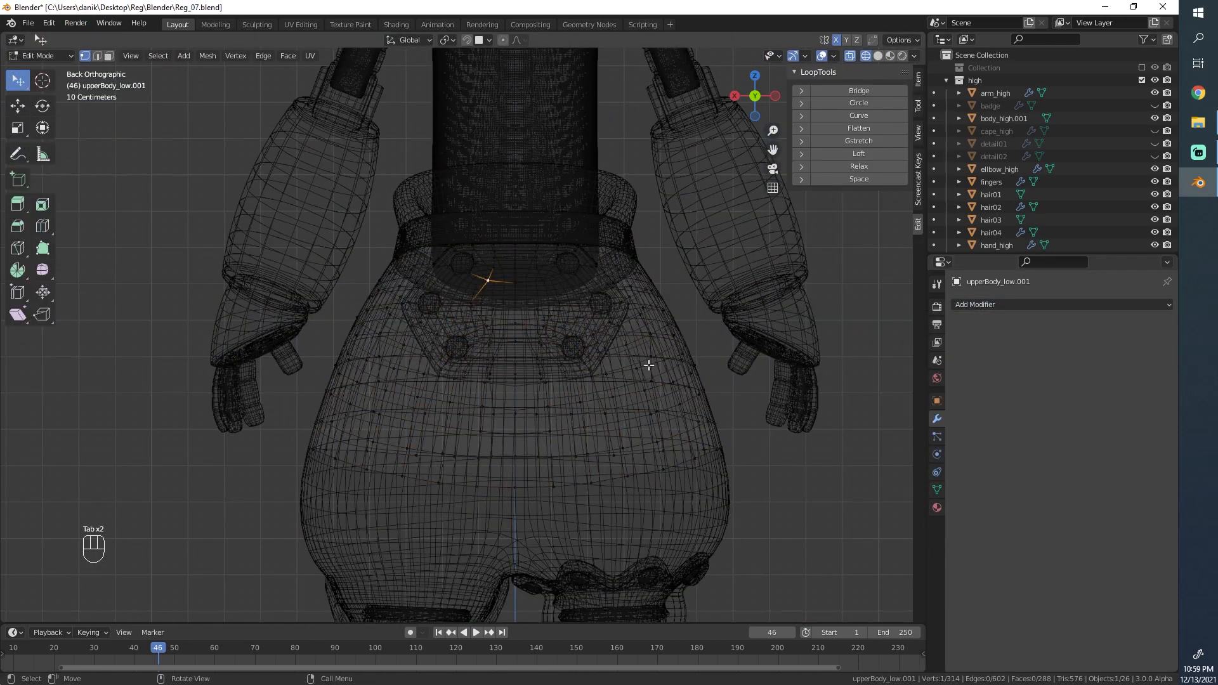
Step: Delete all vertices on the negative X side of the low-poly upper body's centre line, and select the remaining half
scroll(505, 376, down, 1)
key(a)
key(alt+a)
key(b)
drag(723, 507, 505, 204)
key(x)
click(501, 144)
key(a)
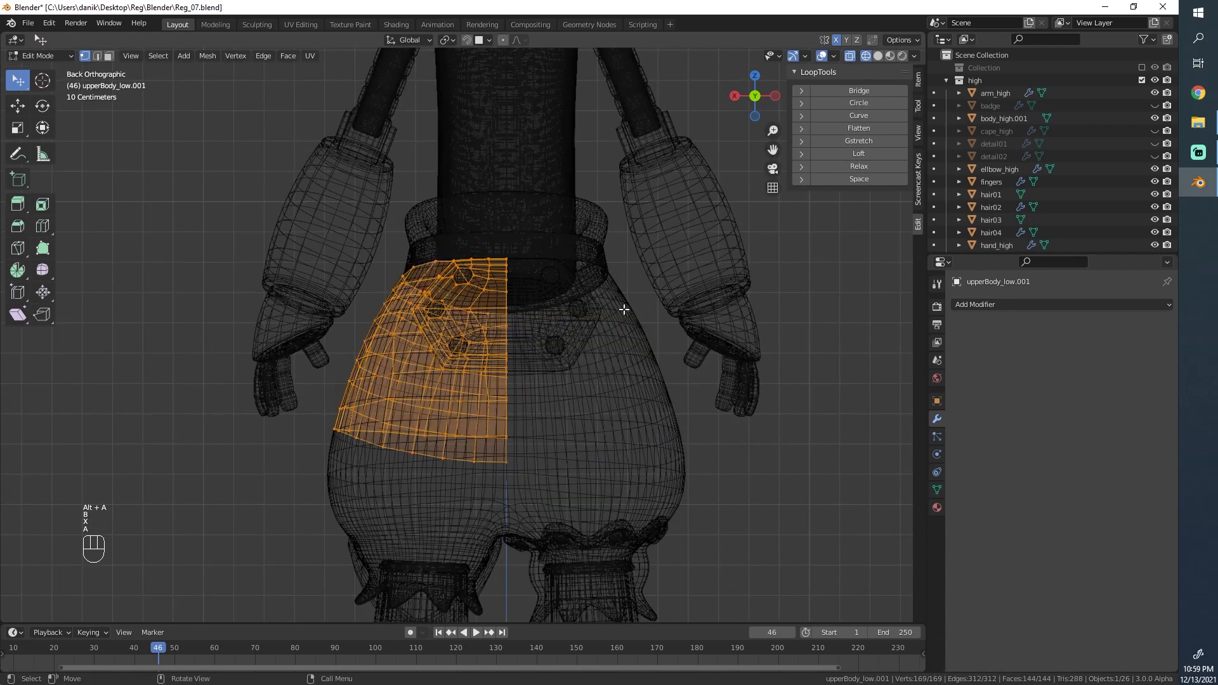
Step: Add a Mirror modifier on the X axis to the half low-poly body and return the viewport to solid shading
click(1009, 304)
click(938, 452)
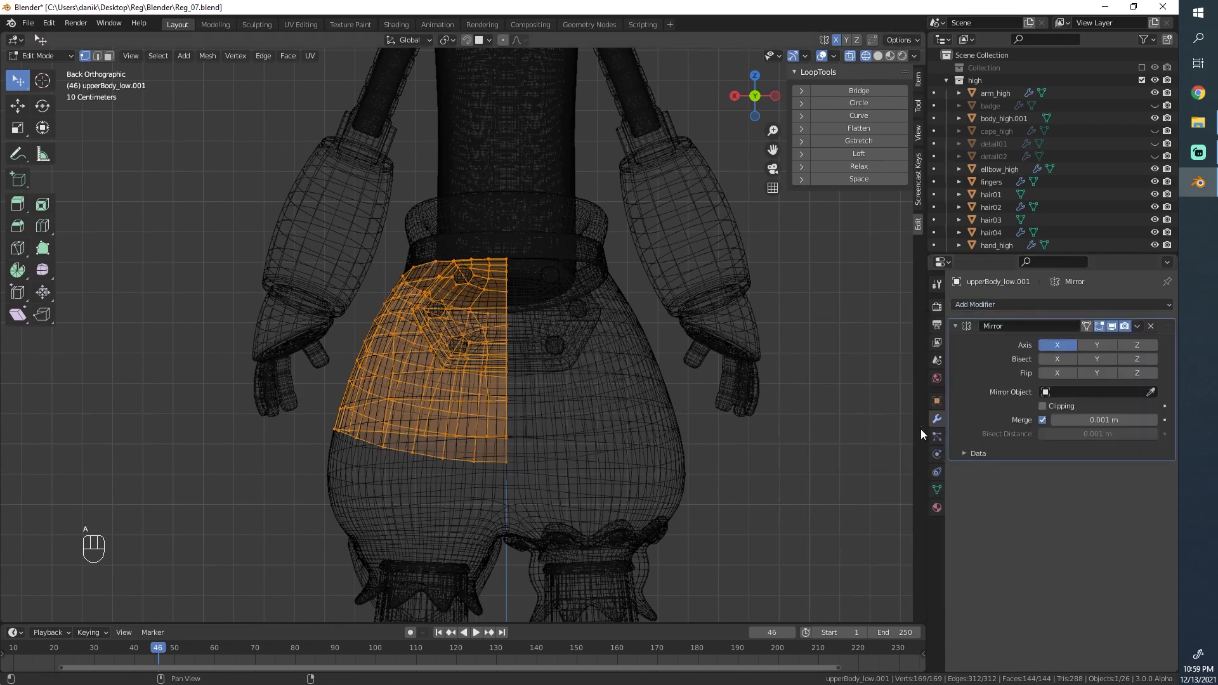
key(z)
click(713, 368)
middle_drag(603, 363, 656, 376)
Step: Add a Shrinkwrap modifier to the low-poly body with body_high.001 as its target
click(1079, 305)
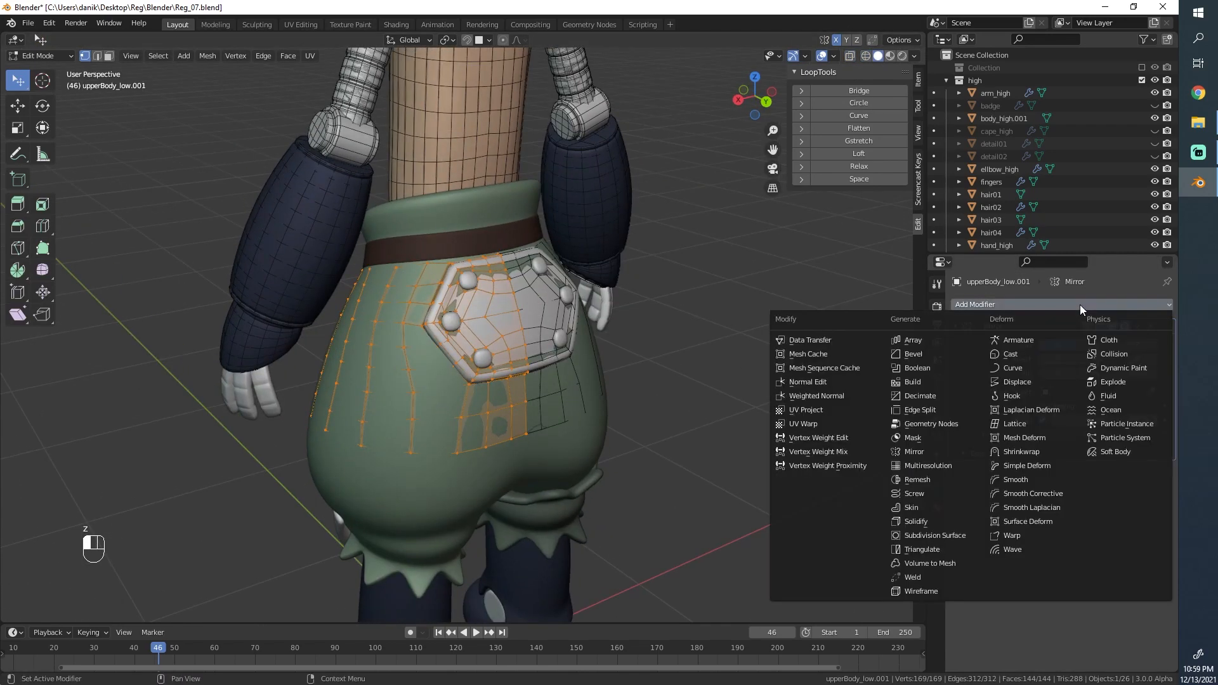
click(1040, 452)
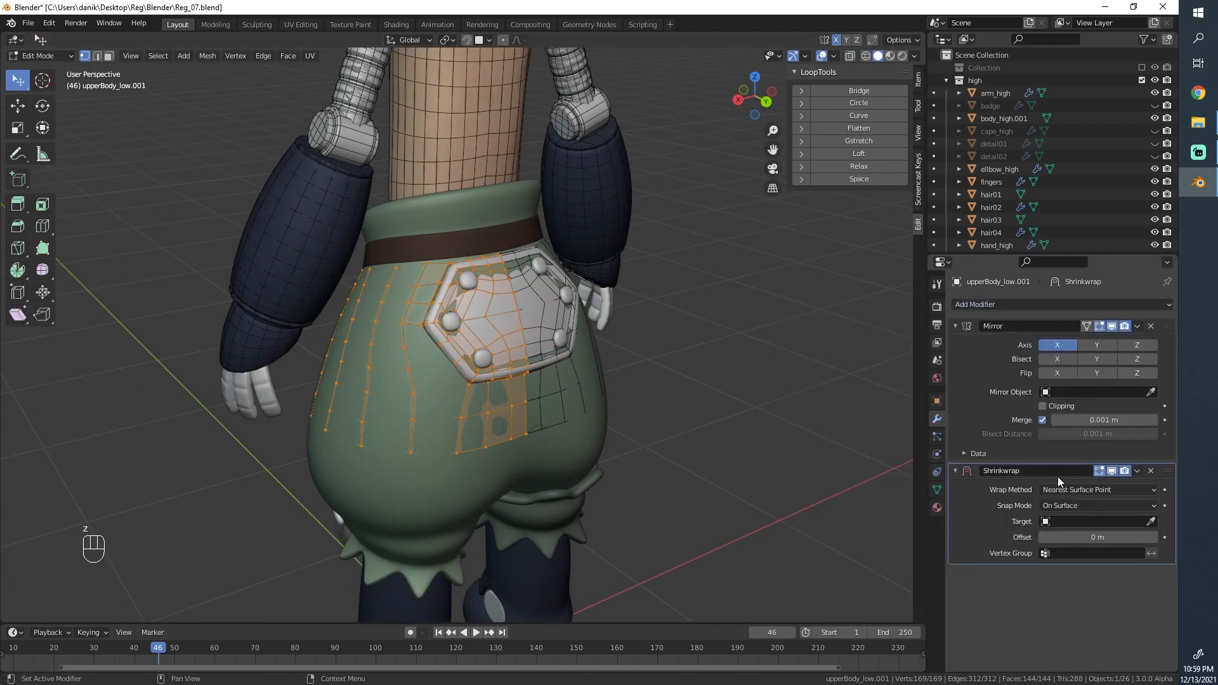
click(1085, 521)
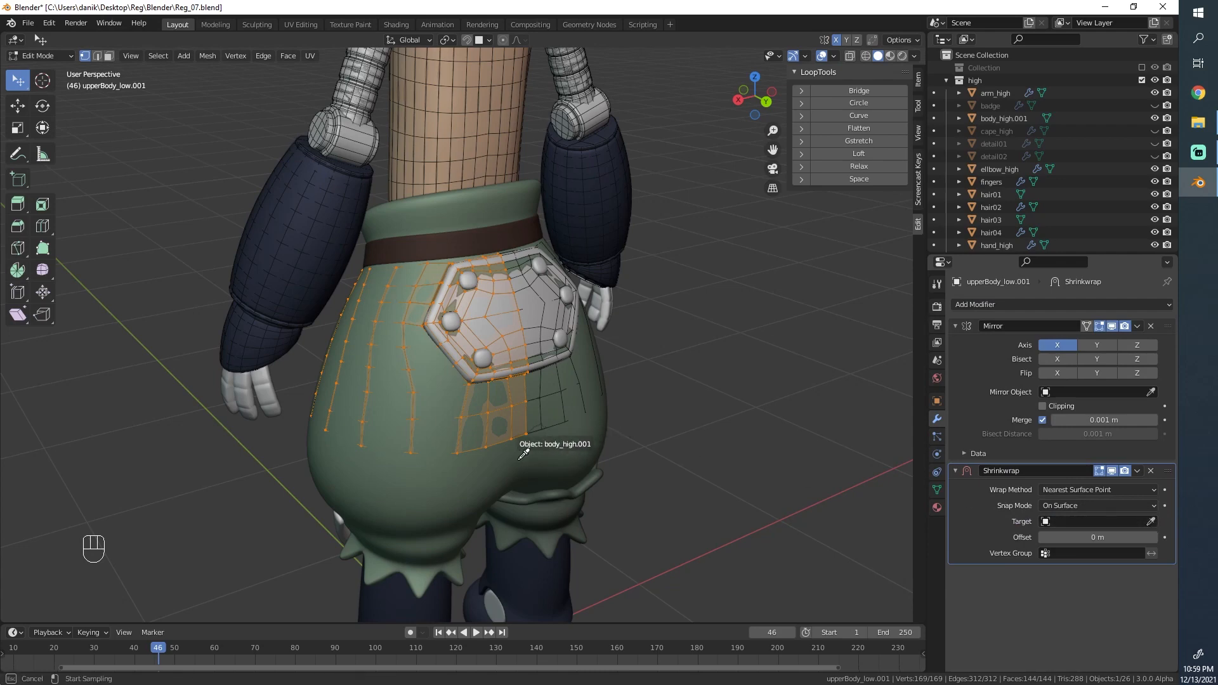
click(523, 454)
Step: Bring the low-poly body into Sculpt Mode and relax the mesh beside the riveted panel with the Slide Relax brush
key(Tab)
scroll(454, 424, up, 5)
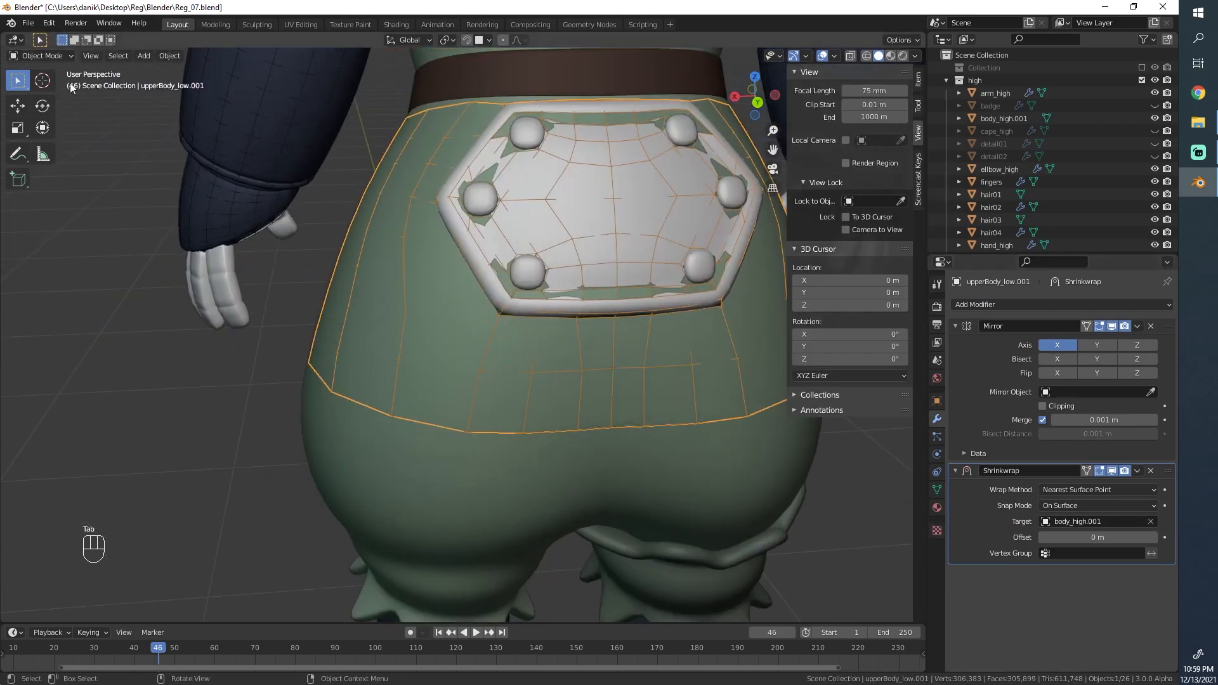
click(38, 56)
click(44, 99)
mouse_move(489, 381)
shift+mouse_down()
mouse_move(467, 409)
mouse_move(447, 406)
shift+mouse_up()
scroll(368, 388, down, 4)
middle_drag(367, 388, 487, 384)
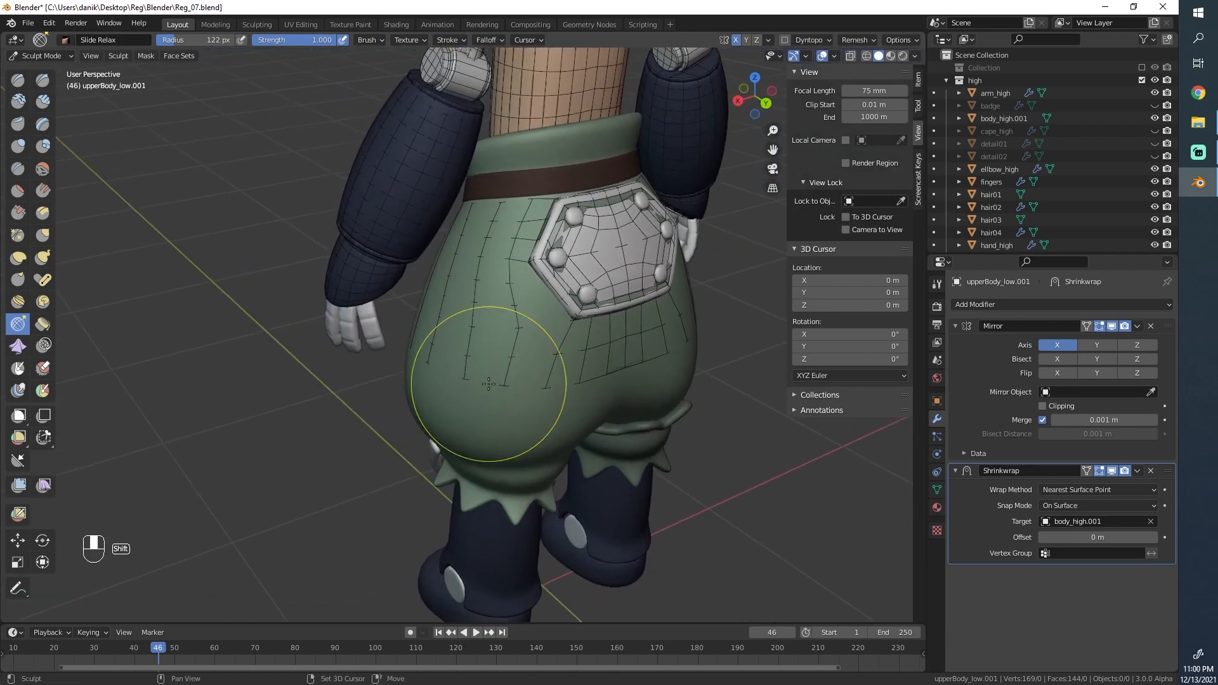
scroll(492, 389, up, 4)
shift+drag(494, 393, 494, 344)
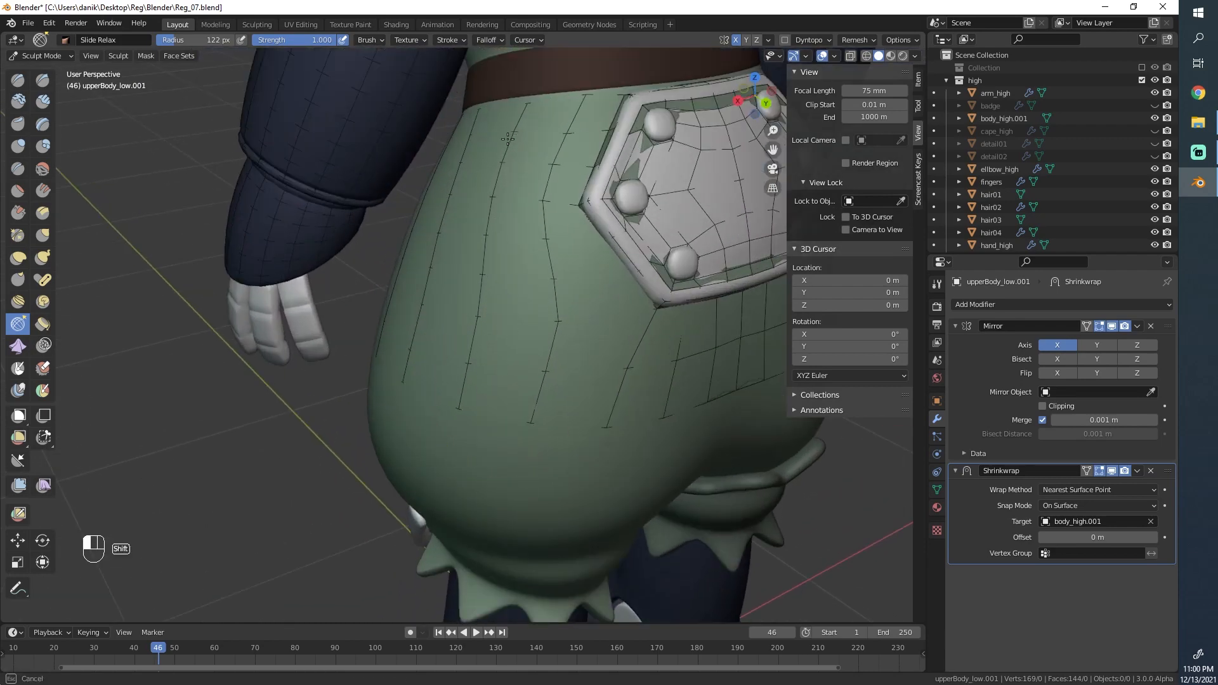
Step: Relax the quads along the body's other side and beside the plain face's centre line with Slide Relax strokes
scroll(449, 321, down, 5)
middle_drag(448, 321, 406, 225)
mouse_move(406, 267)
shift+mouse_down()
mouse_move(421, 250)
mouse_move(399, 257)
shift+mouse_up()
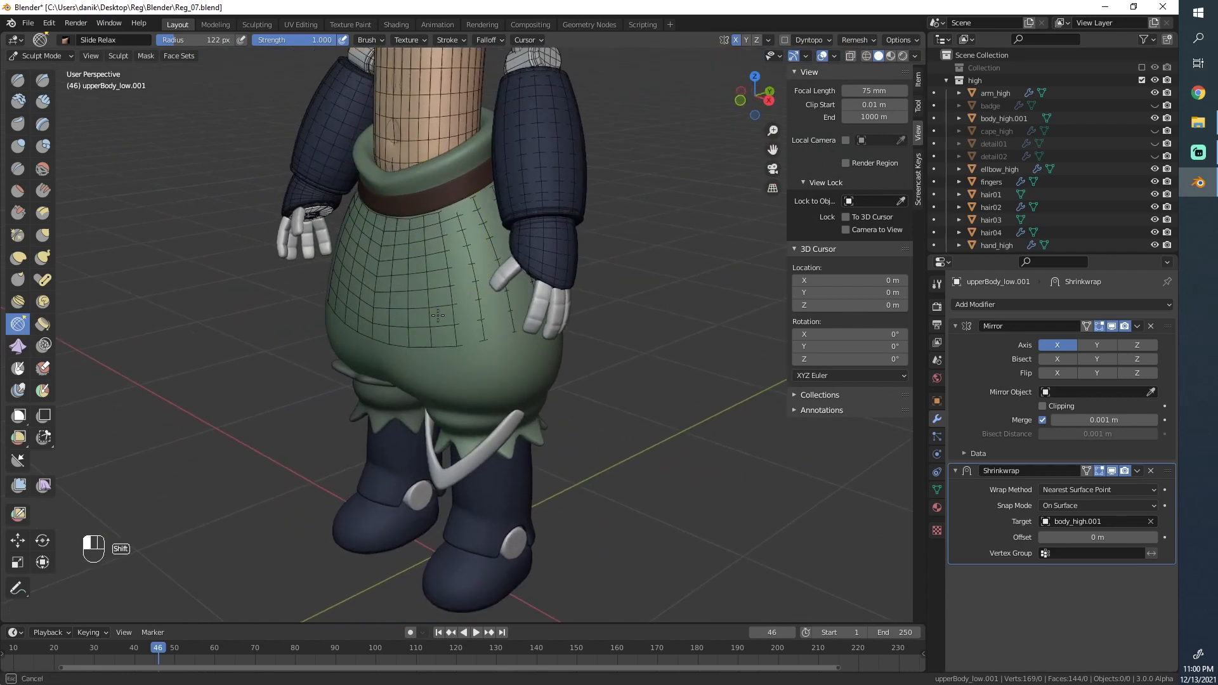
middle_drag(390, 260, 429, 269)
scroll(430, 269, up, 4)
scroll(342, 253, down, 3)
scroll(393, 267, up, 3)
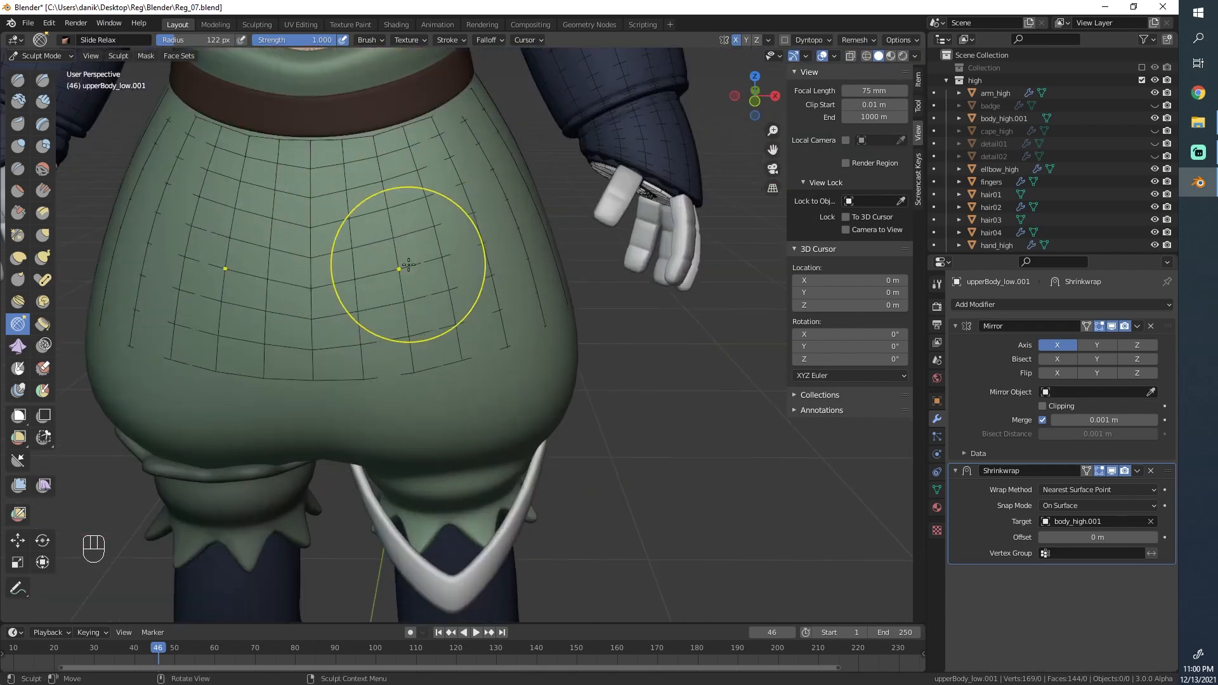
shift+drag(395, 283, 383, 291)
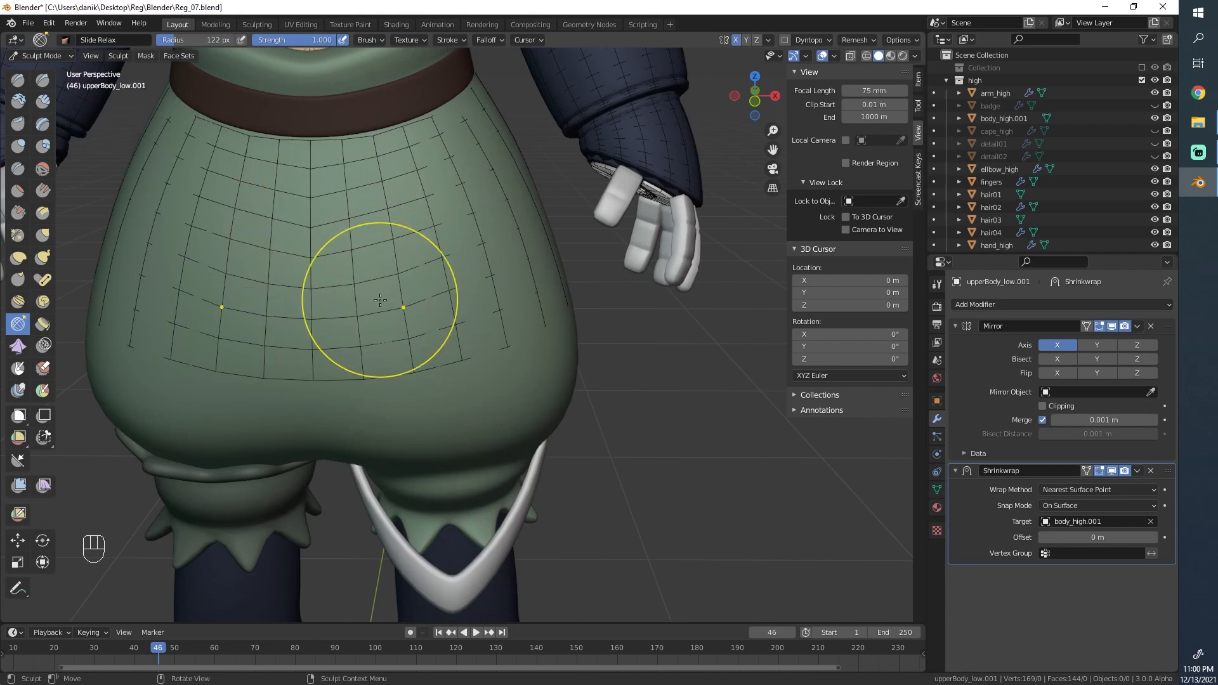
Step: Try a Slide Relax stroke onto the mesh's mirror centre line, undo it, and make the Mirror modifier active
mouse_move(363, 242)
shift+mouse_down()
mouse_move(367, 231)
mouse_move(312, 240)
shift+mouse_up()
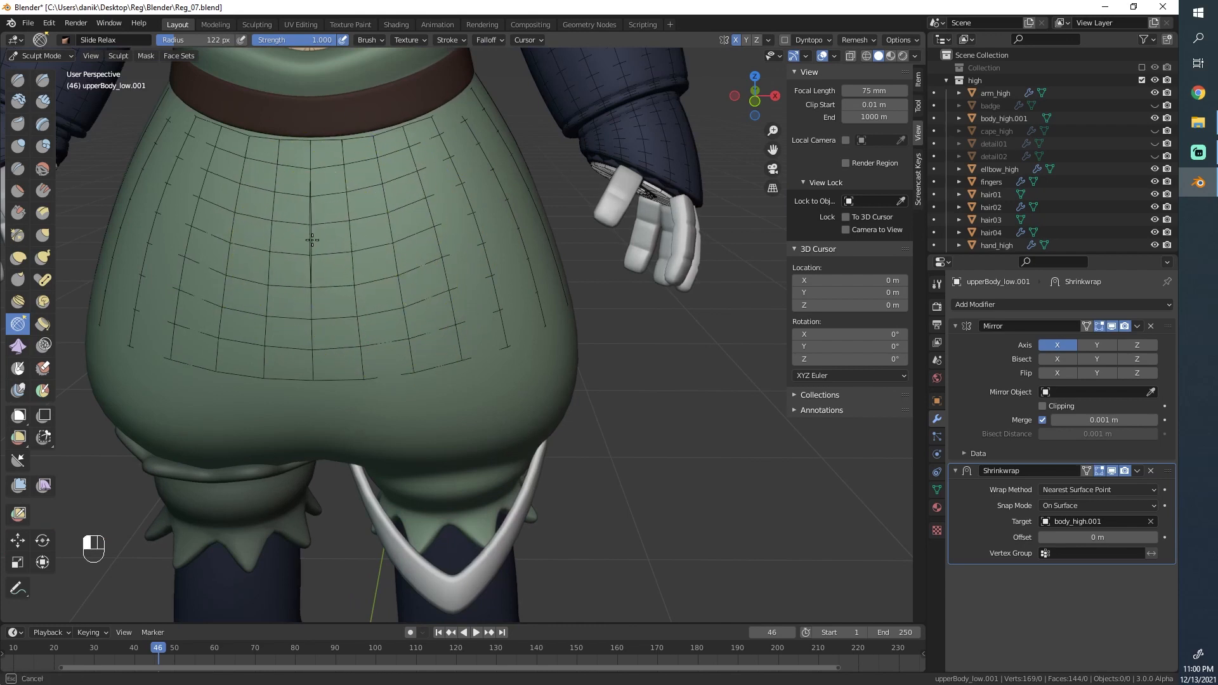
key(ctrl+z)
click(1009, 405)
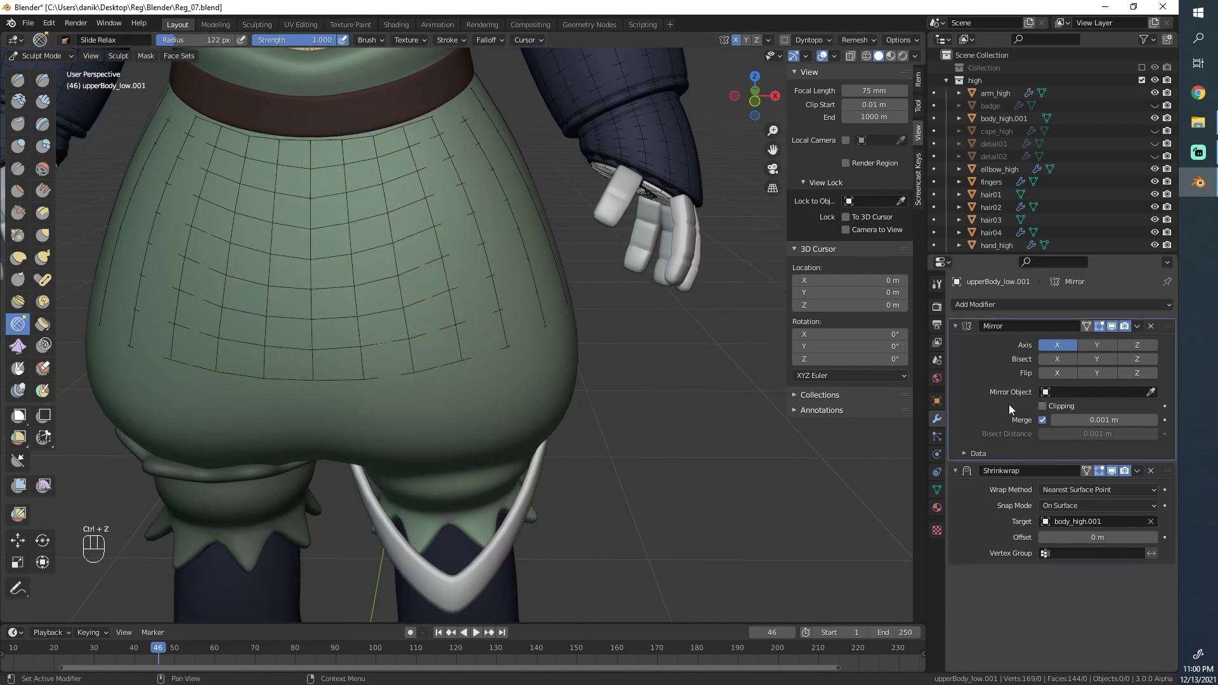
Step: Enable clipping on the Mirror modifier and even out the front centre of the low-poly hip mesh with Slide Relax
click(1043, 406)
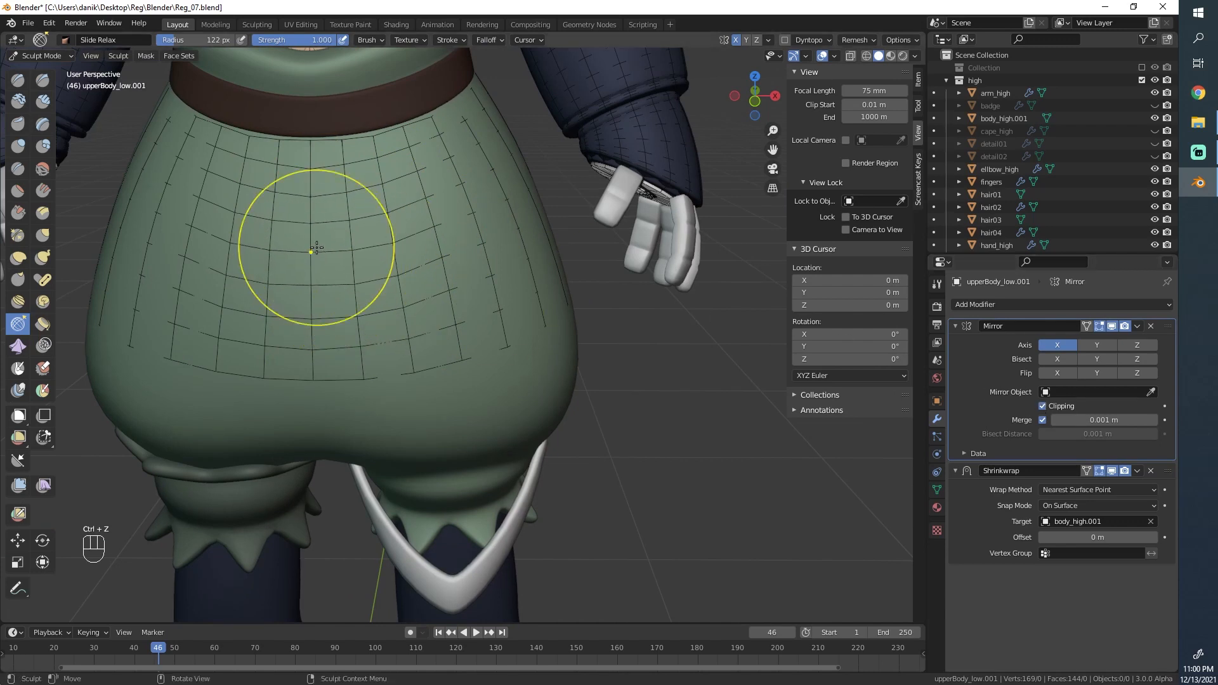
mouse_move(314, 236)
mouse_down()
mouse_move(313, 204)
mouse_move(346, 204)
mouse_up()
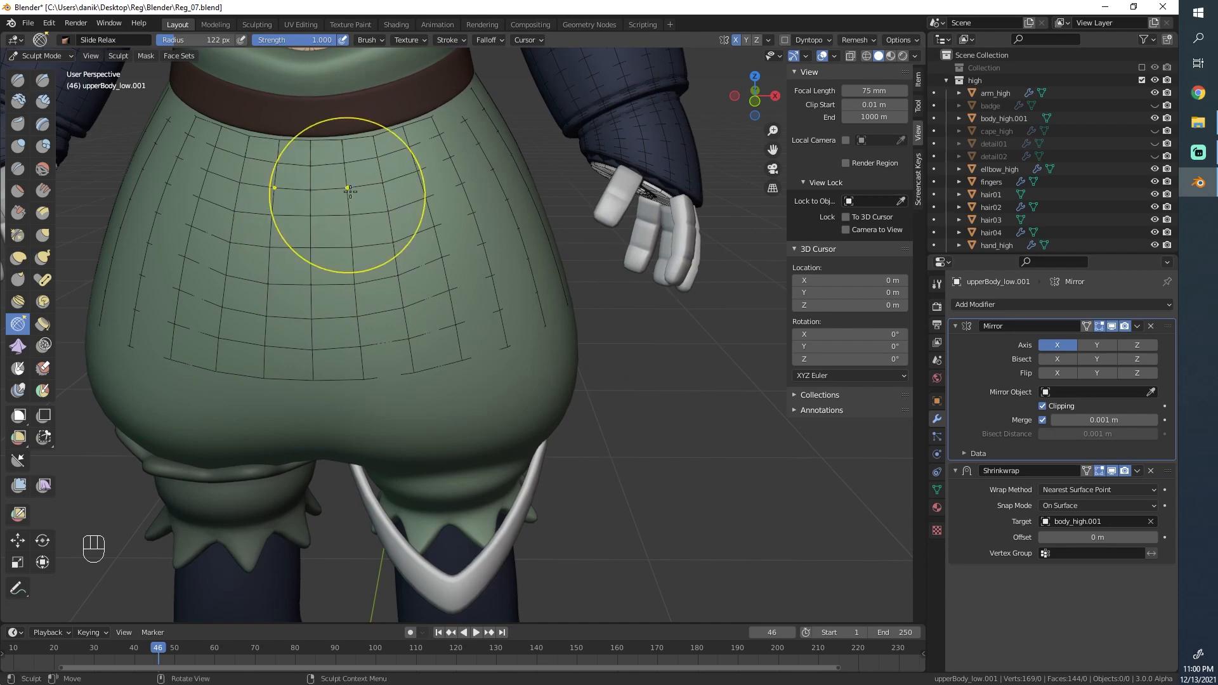
mouse_move(367, 273)
shift+mouse_down()
mouse_move(378, 288)
mouse_move(380, 254)
shift+mouse_up()
mouse_move(471, 290)
middle_down()
mouse_move(438, 279)
mouse_move(431, 261)
middle_up()
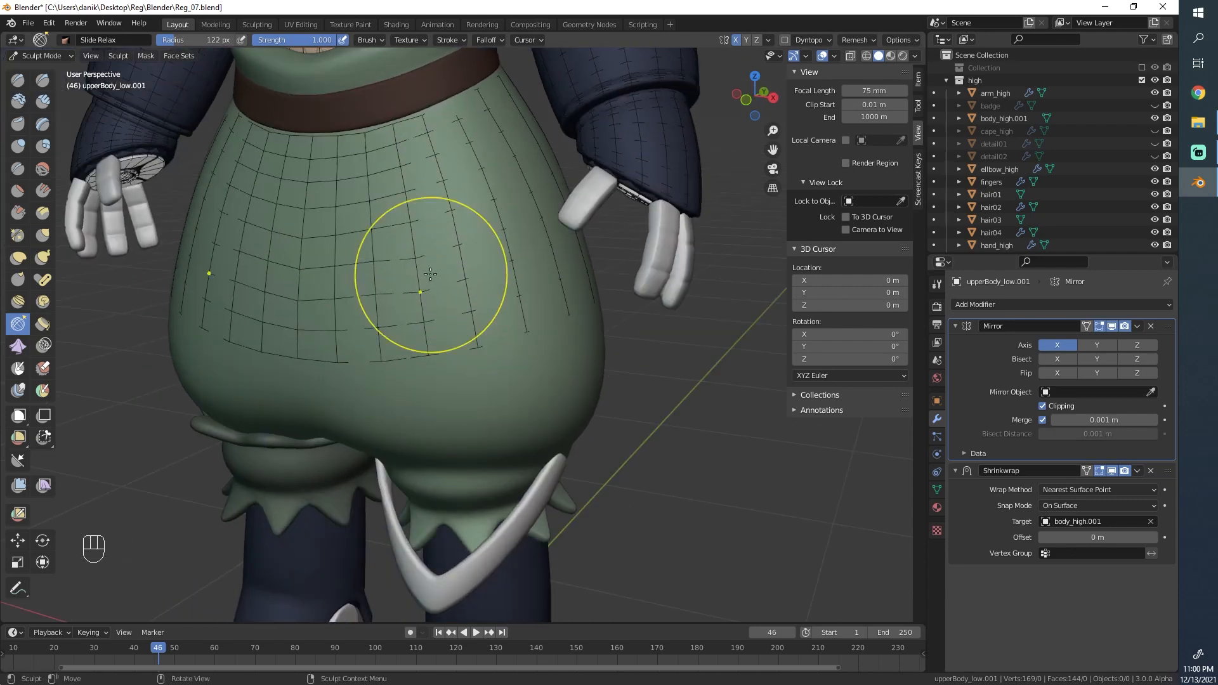
drag(384, 280, 379, 253)
Step: Add a loop cut across the side of the low-poly hip mesh and relax the surrounding topology
middle_drag(519, 250, 492, 250)
key(Tab)
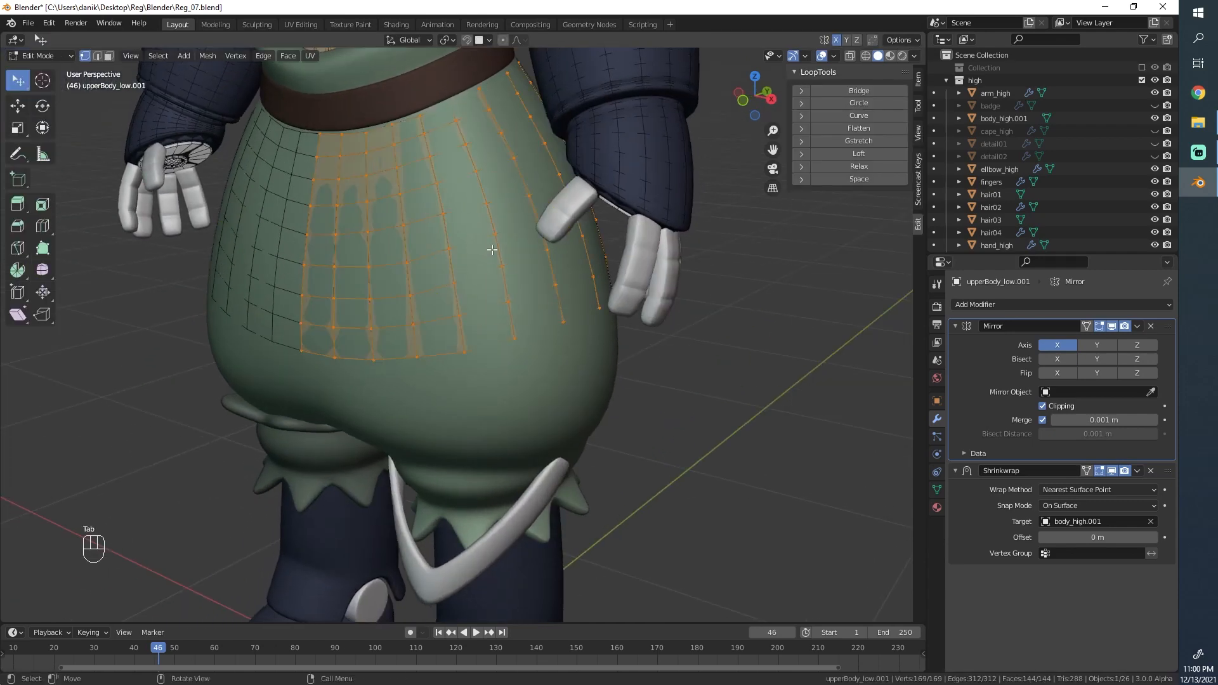
double_click(520, 230)
key(Tab)
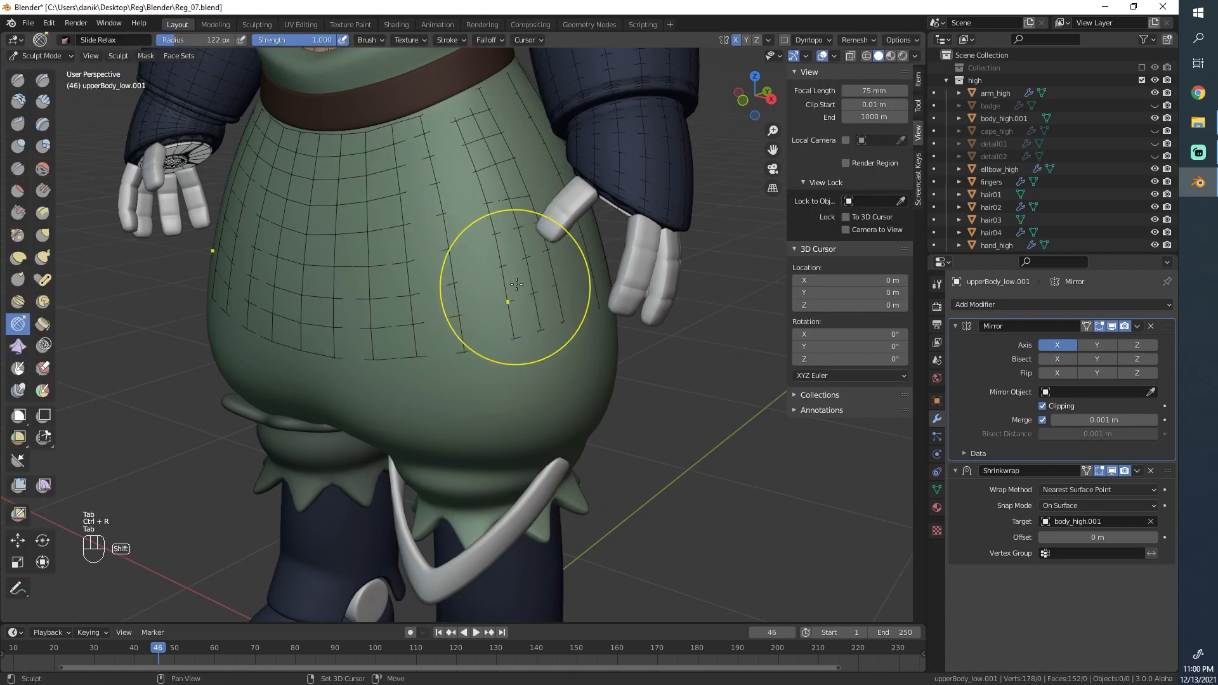
shift+drag(516, 286, 516, 278)
mouse_move(476, 143)
shift+mouse_down()
mouse_move(498, 207)
mouse_move(467, 145)
mouse_move(435, 125)
shift+mouse_up()
Step: Reposition the top-edge vertices just beneath the belt on the side of the hip mesh
scroll(444, 145, down, 3)
mouse_move(438, 166)
middle_down()
mouse_move(462, 175)
mouse_move(477, 327)
middle_up()
scroll(462, 174, up, 4)
key(Tab)
scroll(474, 177, up, 2)
key(z)
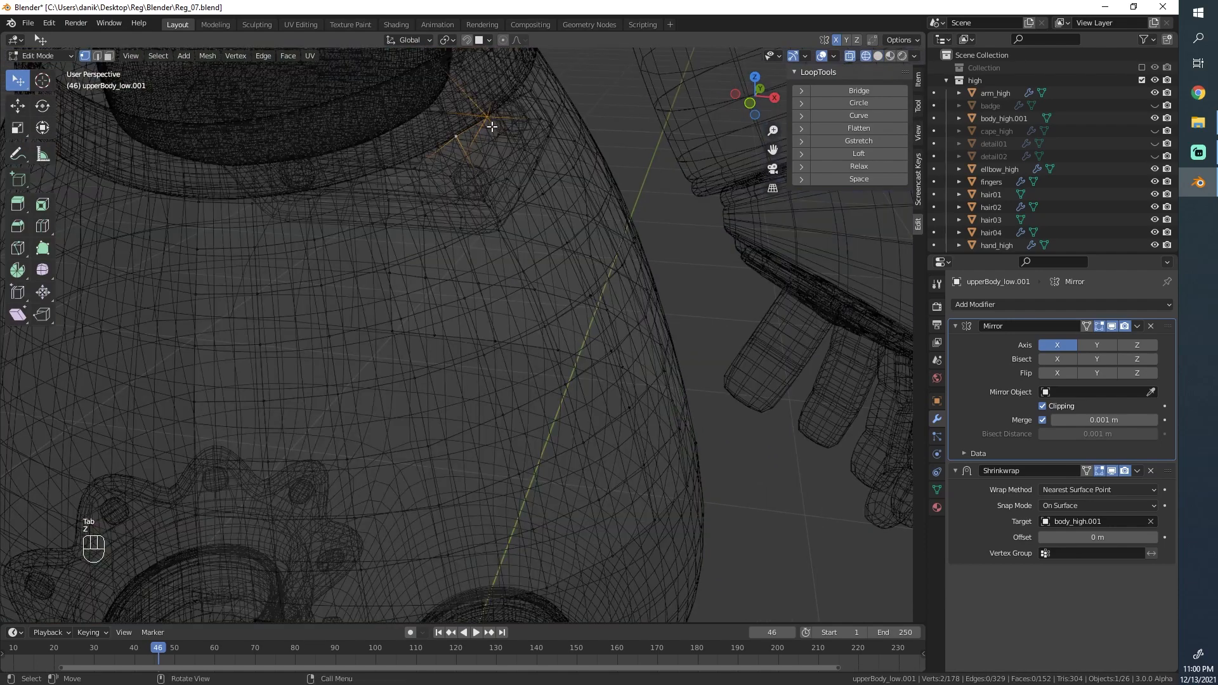
middle_drag(470, 128, 500, 163)
key(z)
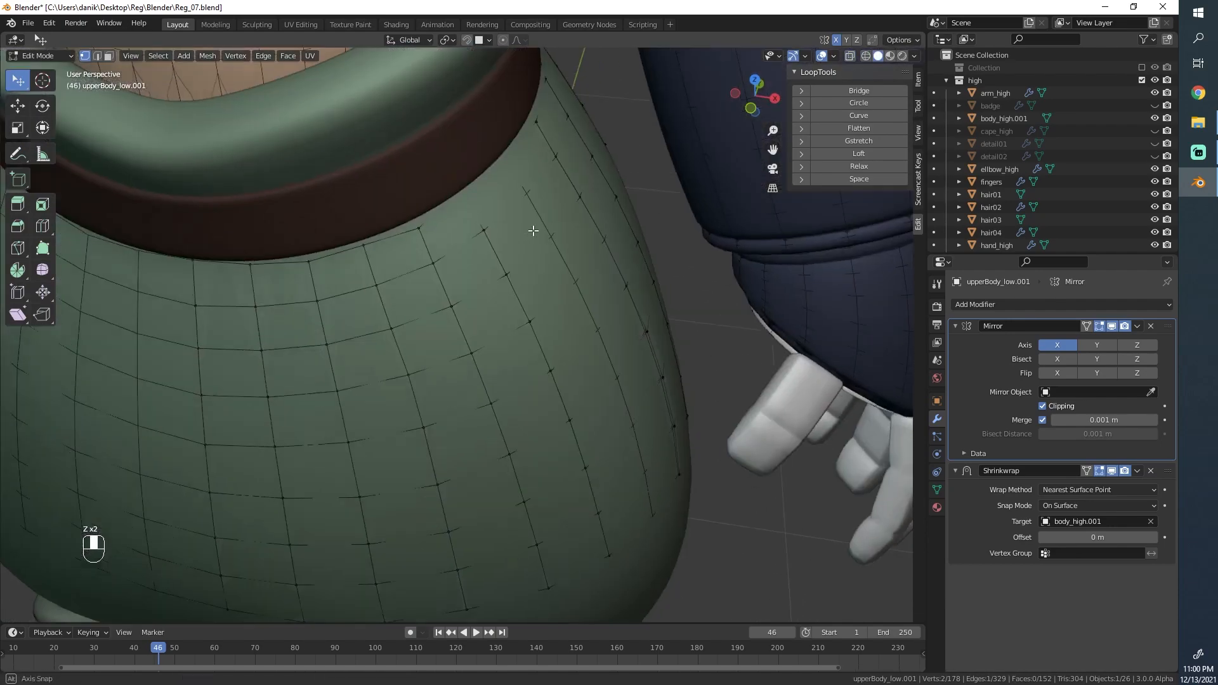
key(g)
click(591, 193)
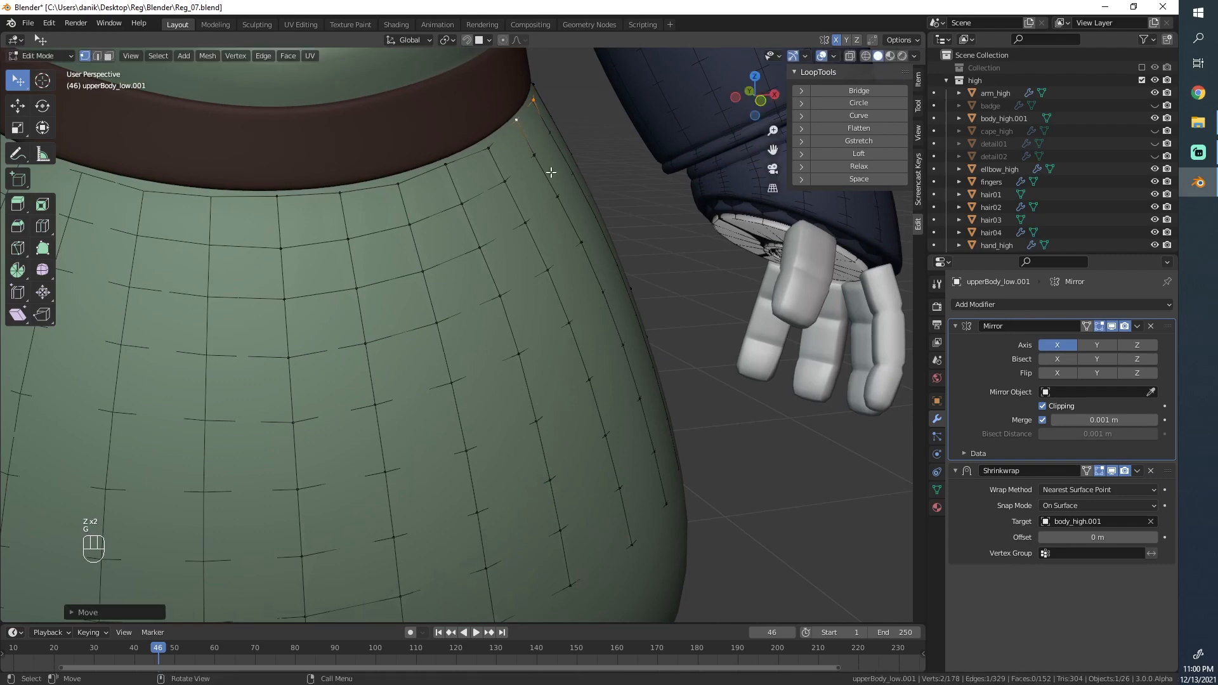
click(489, 147)
key(g)
click(483, 142)
Step: Enlarge the Slide Relax brush to 165 px and even out the hip mesh across the front and side
scroll(489, 144, down, 4)
mouse_move(489, 144)
middle_down()
mouse_move(332, 210)
mouse_move(474, 248)
middle_up()
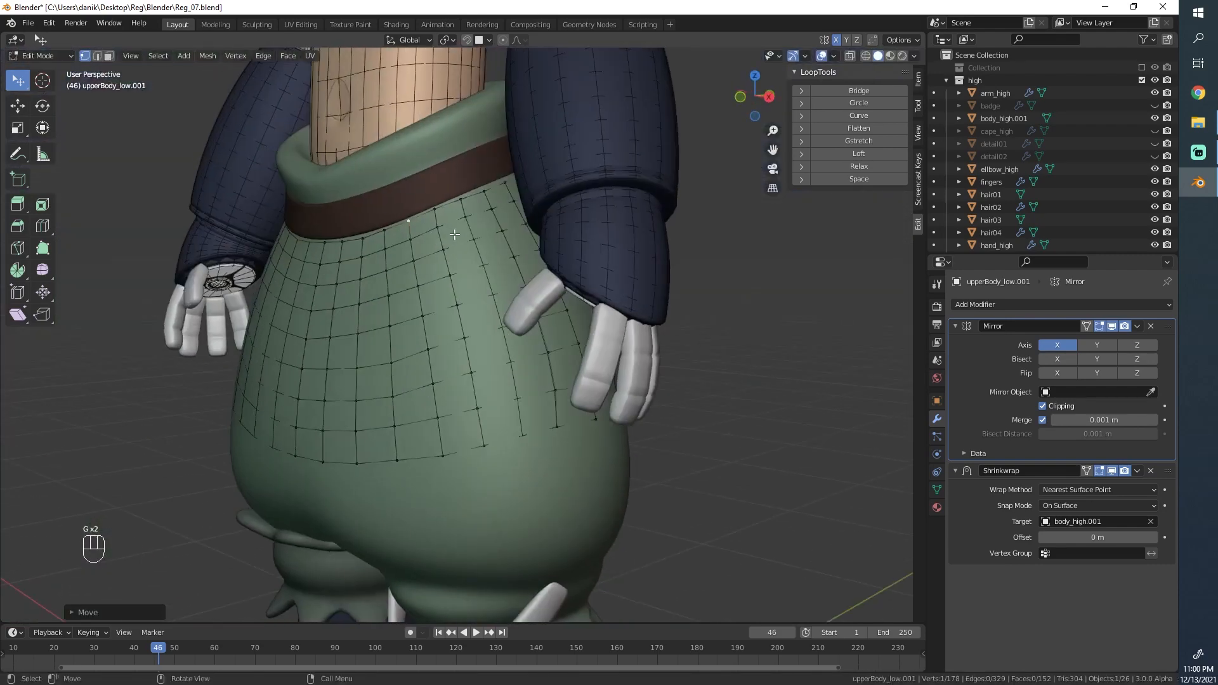
key(Tab)
key(f)
drag(453, 268, 413, 315)
scroll(413, 315, down, 2)
middle_drag(413, 316, 446, 321)
drag(441, 340, 514, 336)
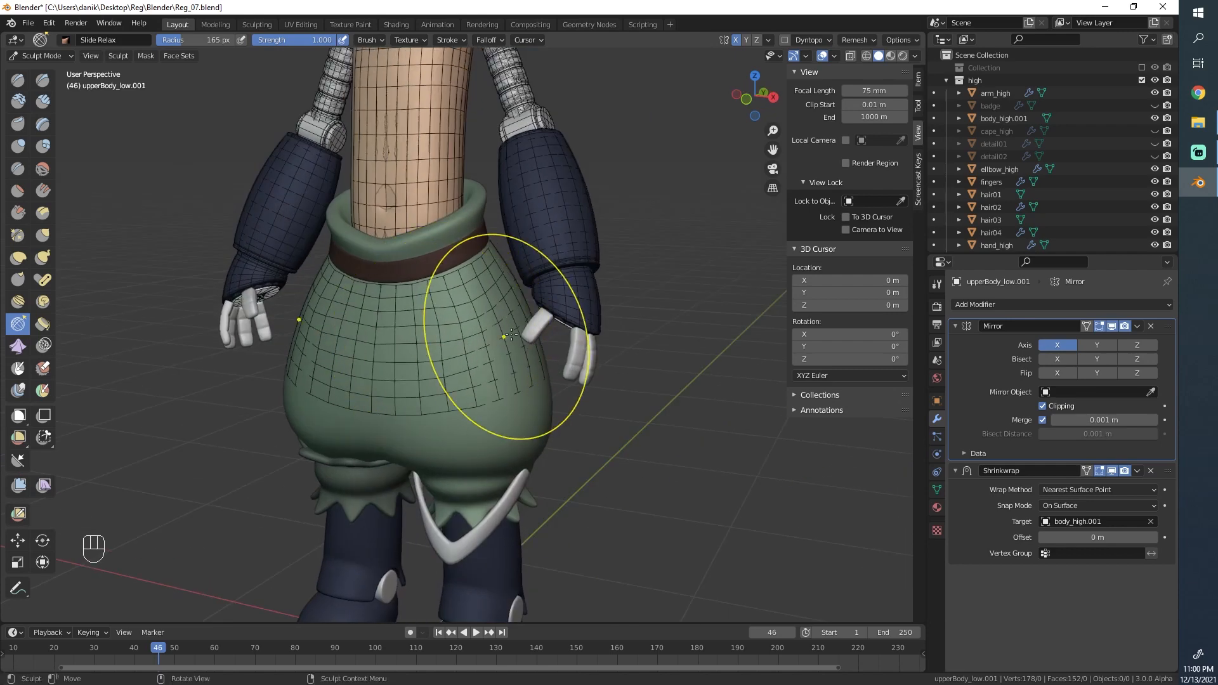
scroll(468, 331, up, 3)
mouse_move(514, 337)
middle_down()
mouse_move(467, 332)
mouse_move(467, 279)
middle_up()
drag(467, 280, 469, 255)
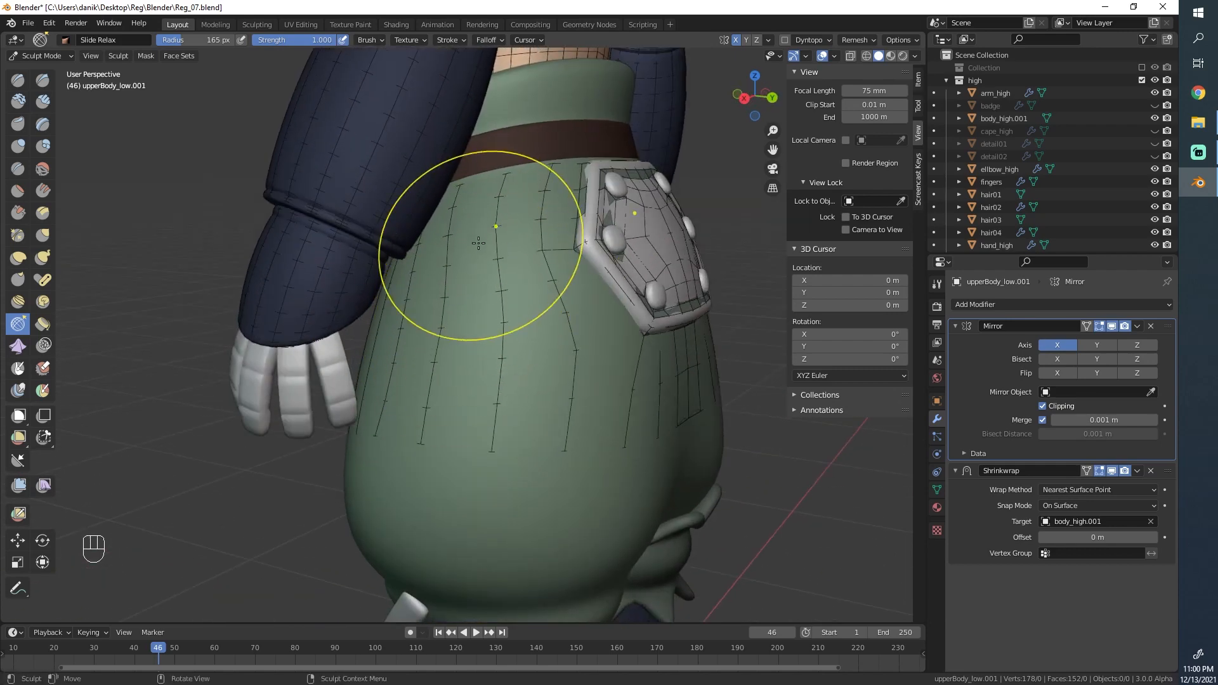
Step: Hide the high collection and put the low-poly hip mesh into Edit Mode
middle_drag(479, 242, 467, 342)
scroll(463, 353, down, 3)
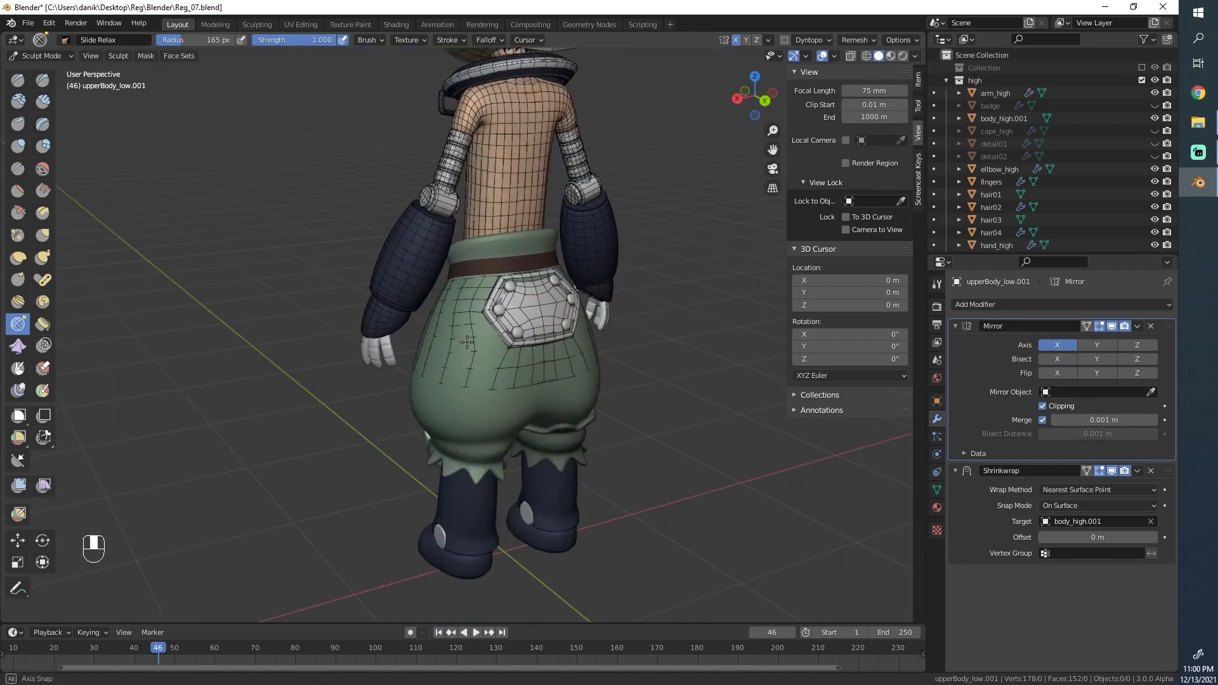
click(1154, 80)
key(Tab)
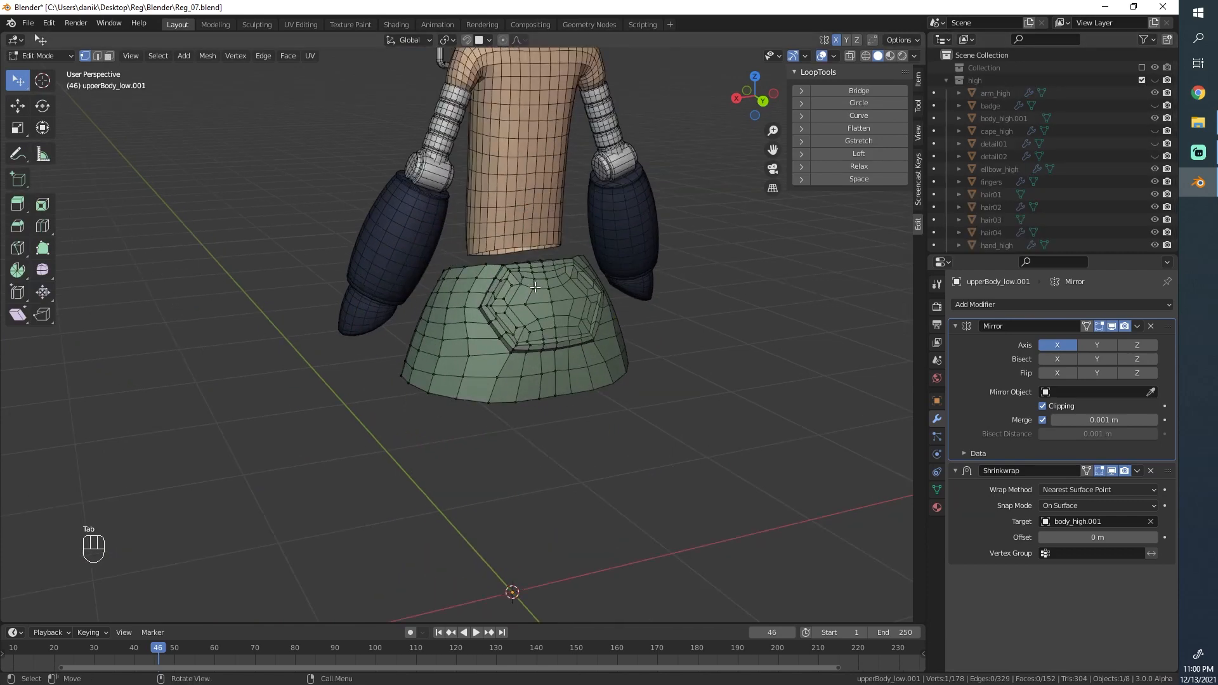
key(Tab)
mouse_move(535, 287)
middle_down()
mouse_move(574, 281)
mouse_move(489, 298)
mouse_move(525, 296)
middle_up()
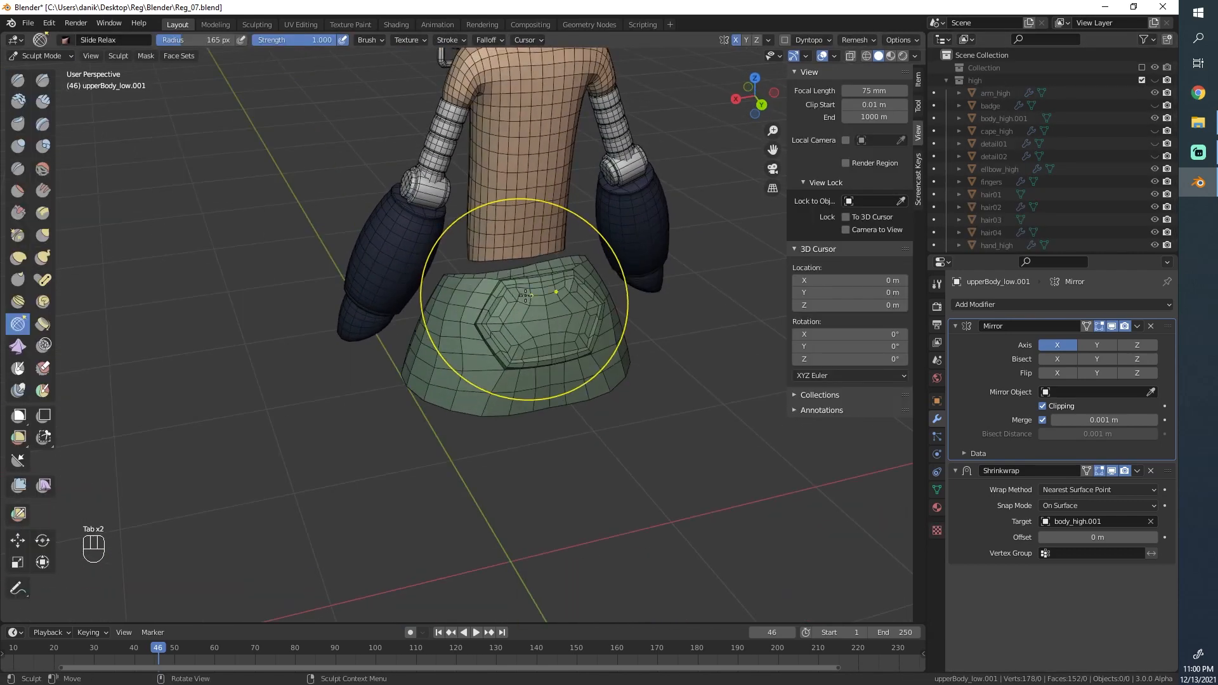
scroll(586, 338, up, 3)
click(33, 56)
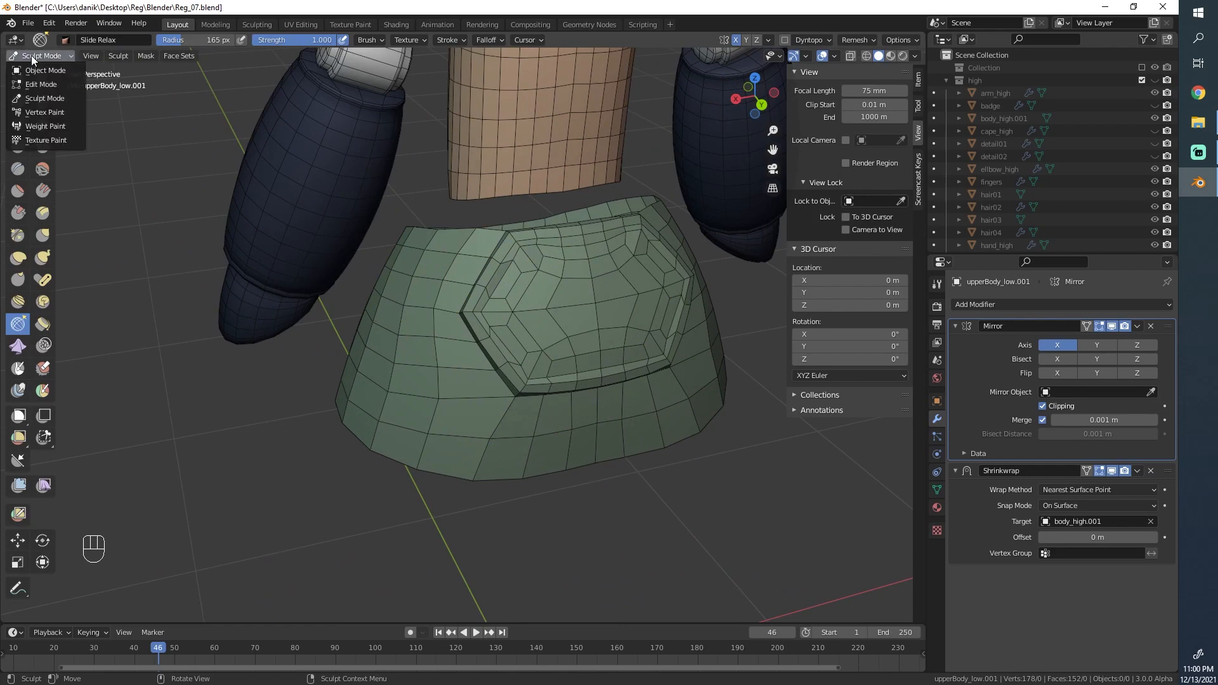
mouse_move(516, 294)
middle_down()
mouse_move(519, 372)
mouse_move(493, 288)
middle_up()
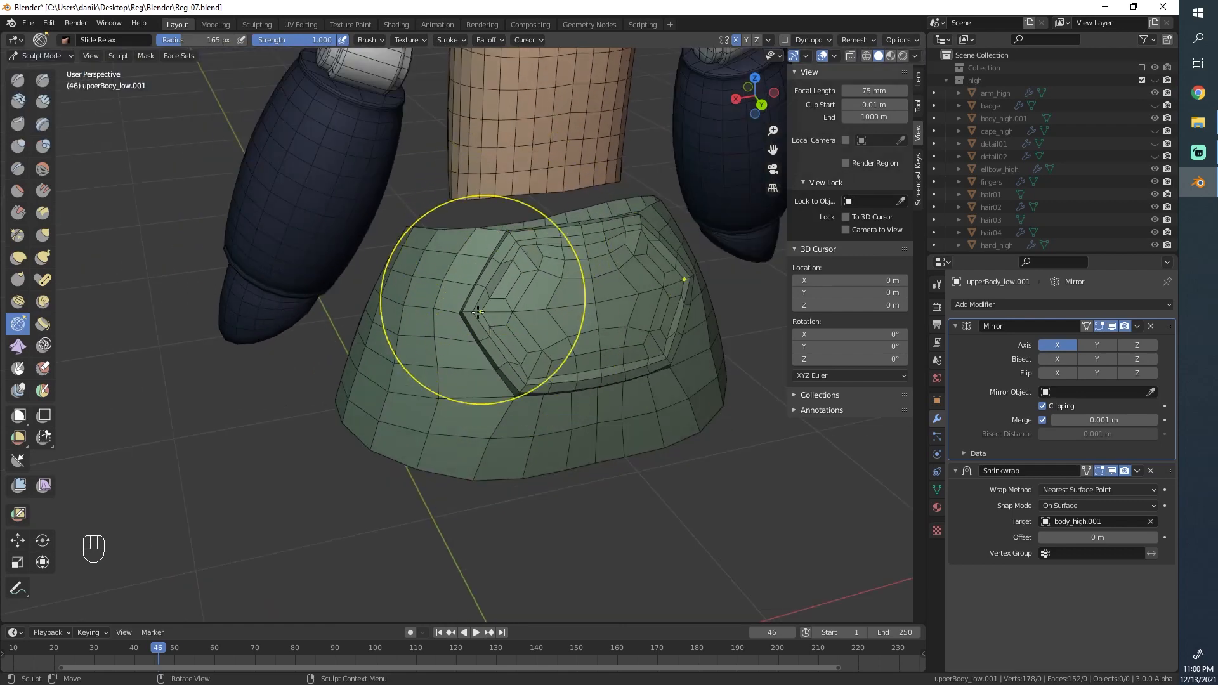
key(Tab)
key(Tab)
key(Tab)
Step: Move the vertex beside the hexagonal back panel's lower corner onto the neighbouring vertex below the corner
shift+middle_drag(514, 454, 528, 392)
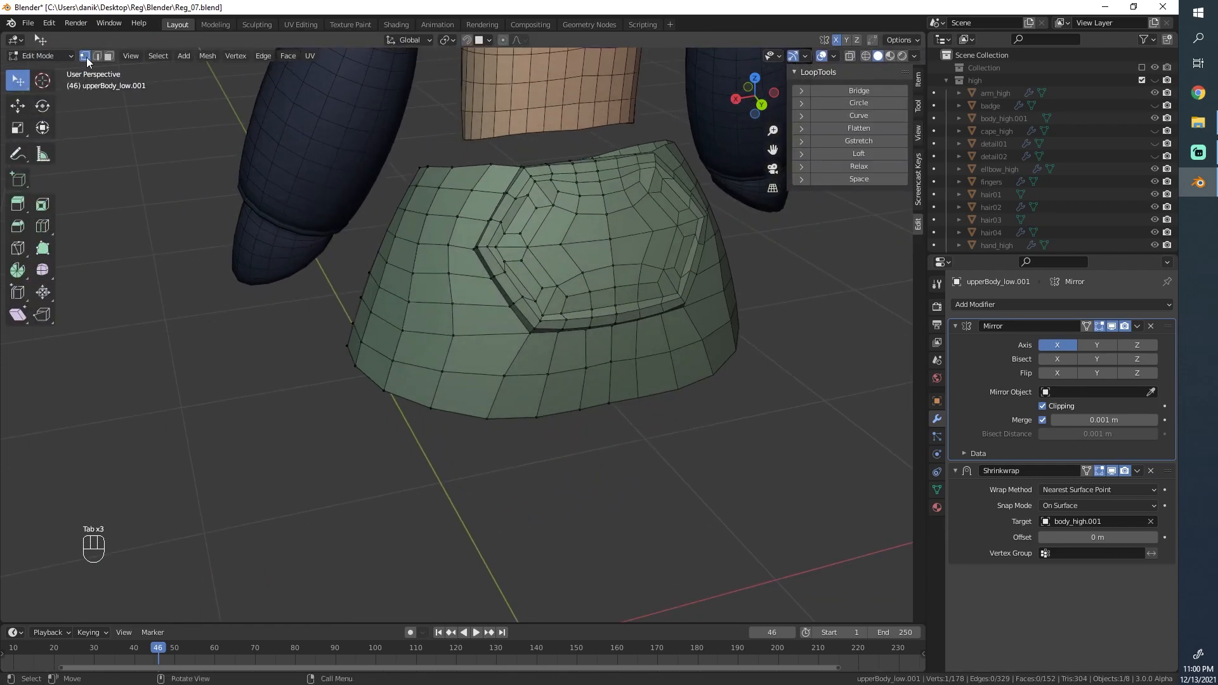
scroll(506, 329, up, 2)
scroll(474, 162, down, 3)
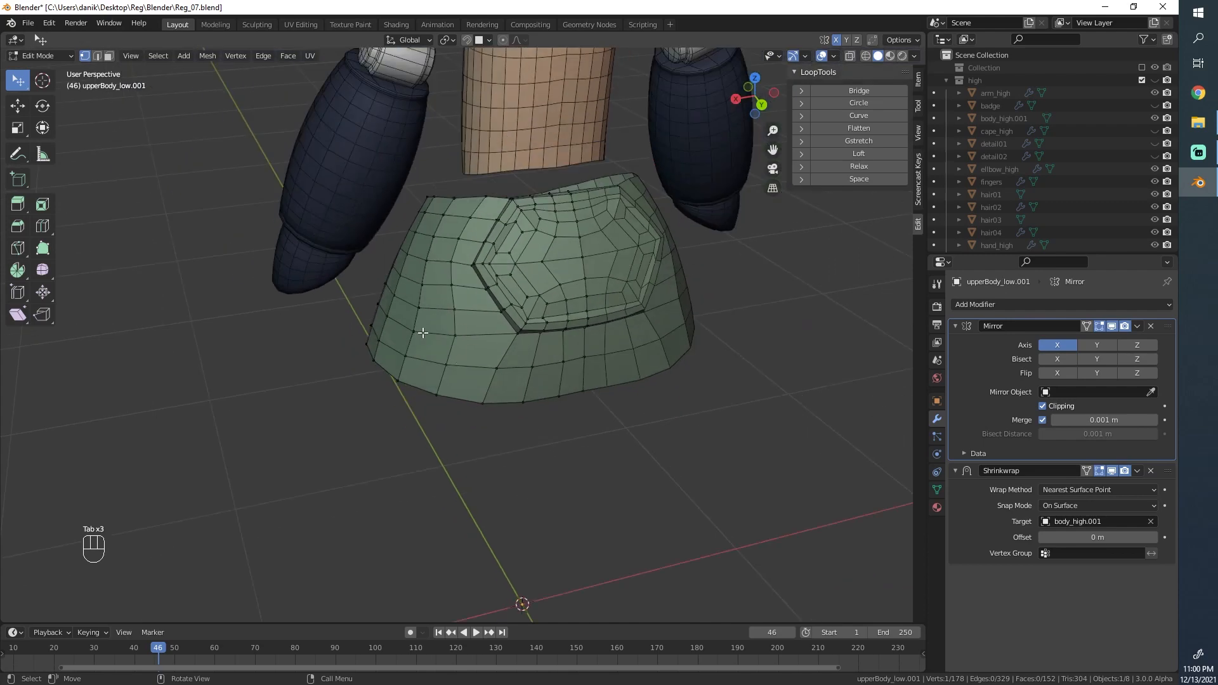
scroll(422, 332, up, 3)
middle_drag(479, 372, 559, 361)
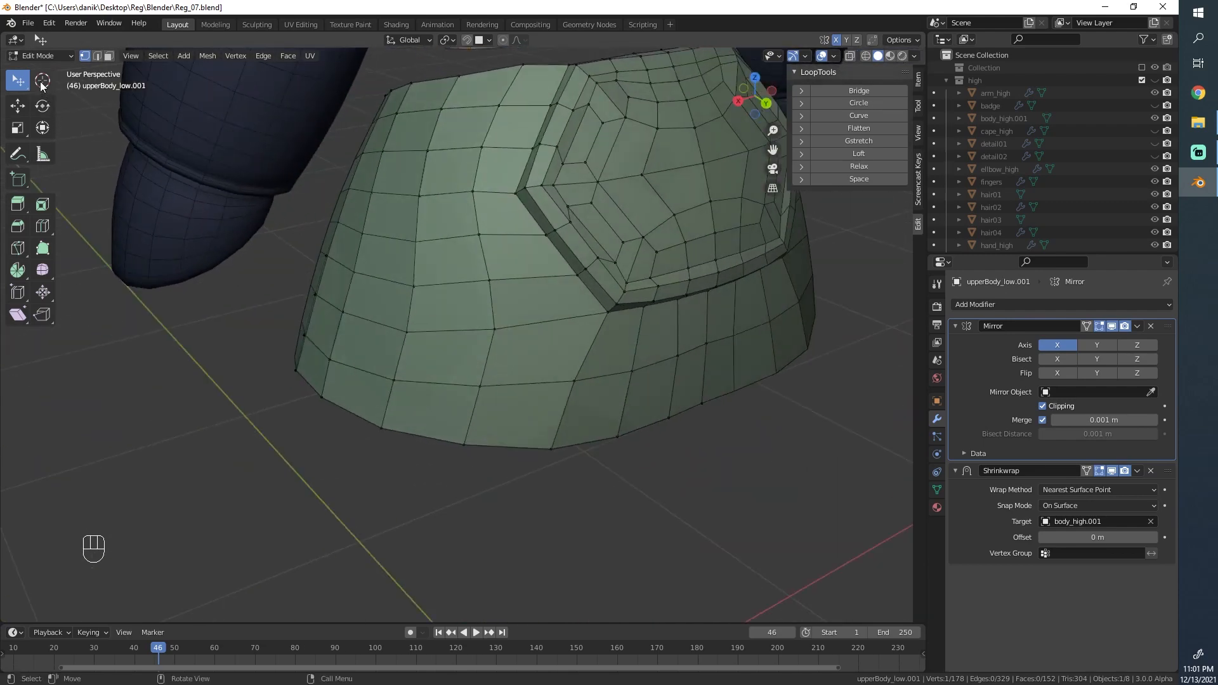
scroll(585, 259, down, 1)
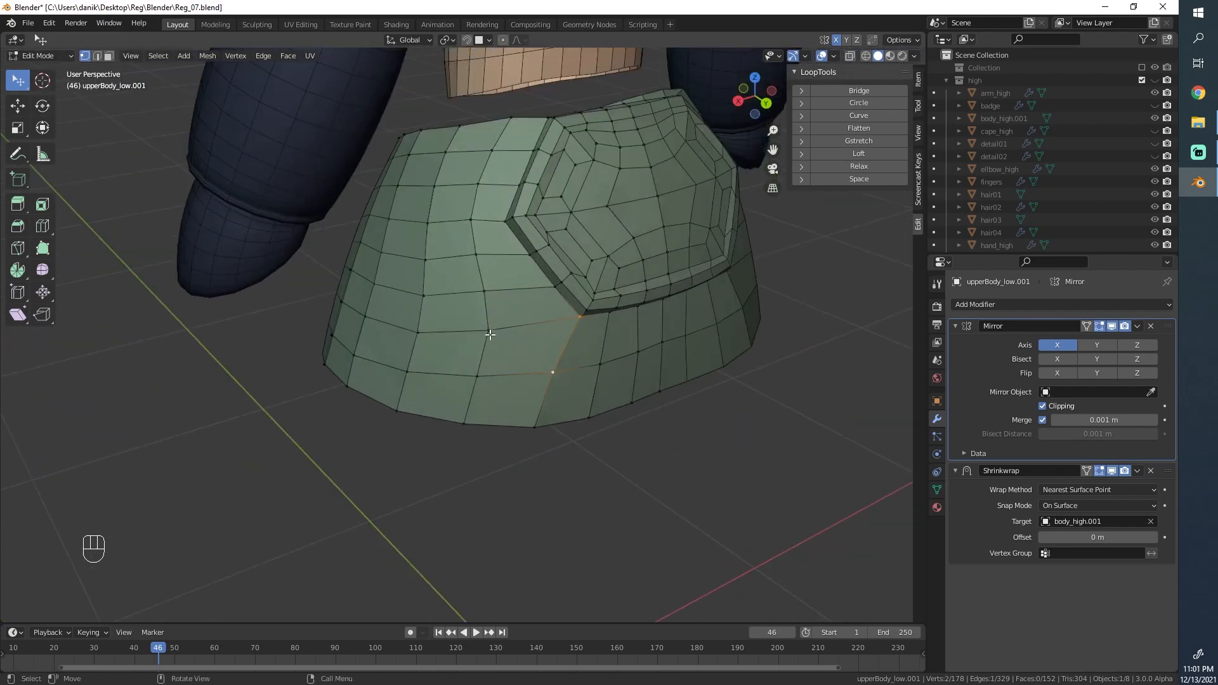
click(490, 333)
key(g)
click(547, 352)
click(553, 373)
key(g)
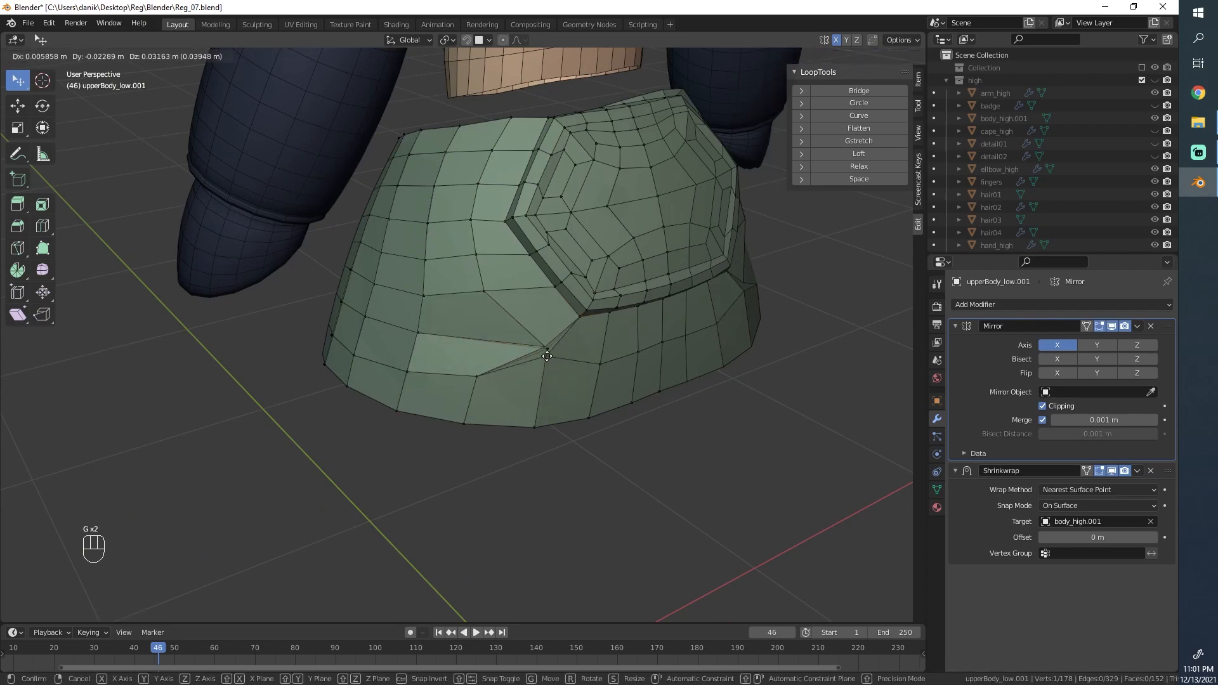
click(548, 356)
Step: Select the two overlapping vertices below the back panel's corner in wireframe view and merge them
key(z)
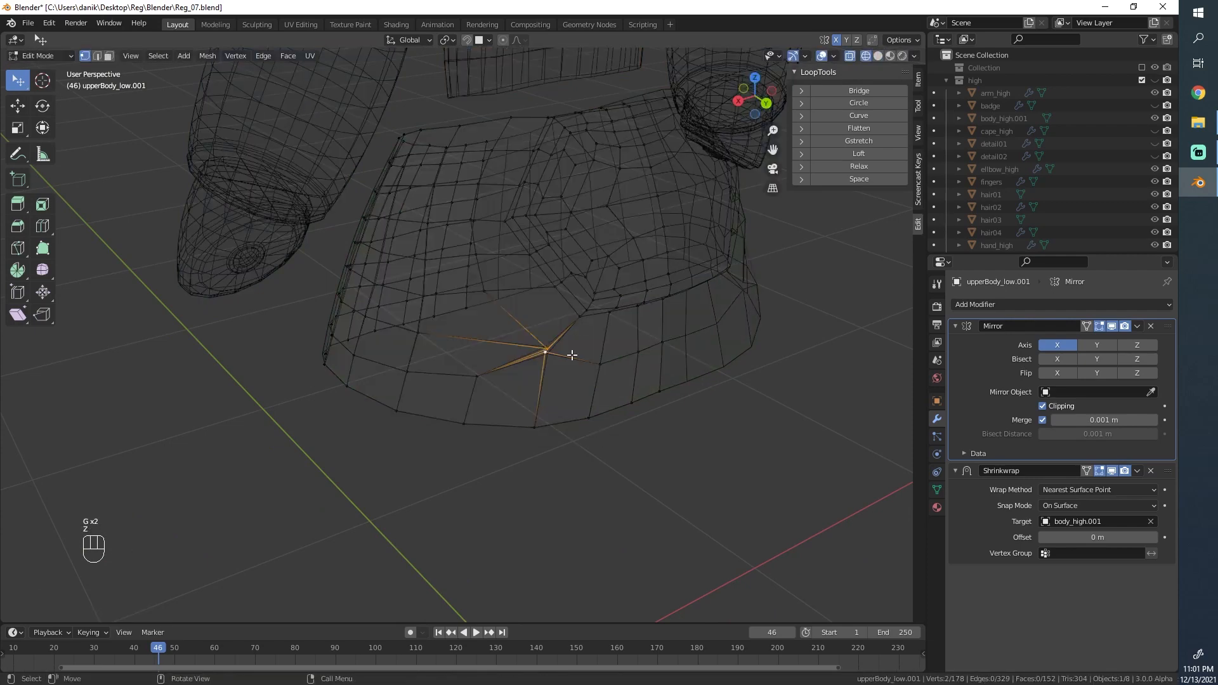
key(a)
click(554, 348)
key(m)
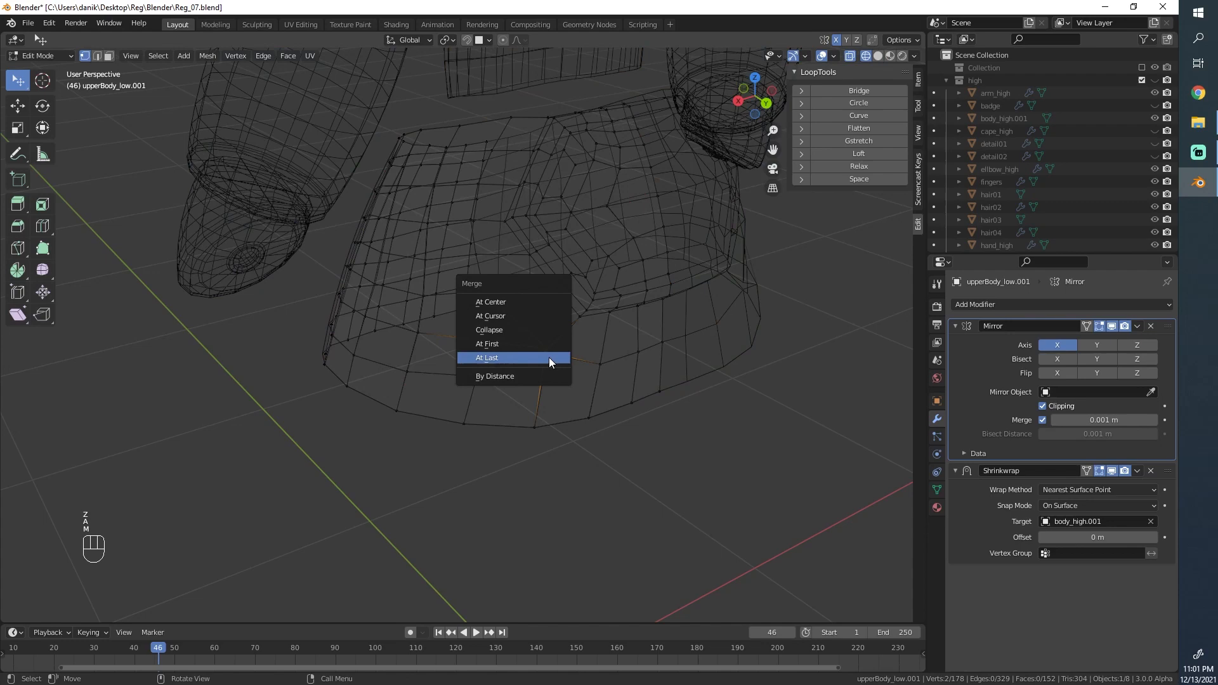
click(530, 316)
key(z)
Step: Add a centred loop cut running around the outside of the hexagonal back panel
middle_drag(668, 319, 534, 348)
key(ctrl+r)
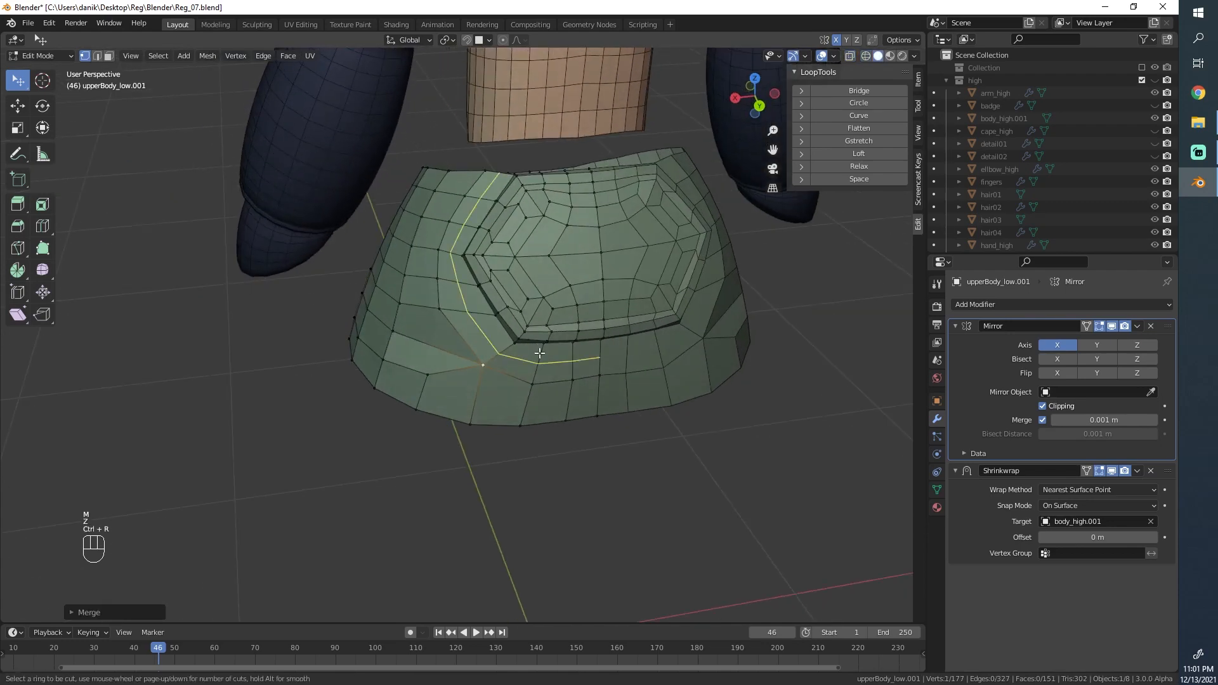
click(539, 353)
right_click(539, 353)
key(Tab)
scroll(443, 313, up, 4)
middle_drag(392, 351, 486, 359)
Step: Delete the distorted faces on the lower hip next to the hexagonal panel's bottom corner
key(Tab)
key(x)
click(490, 419)
scroll(490, 418, down, 5)
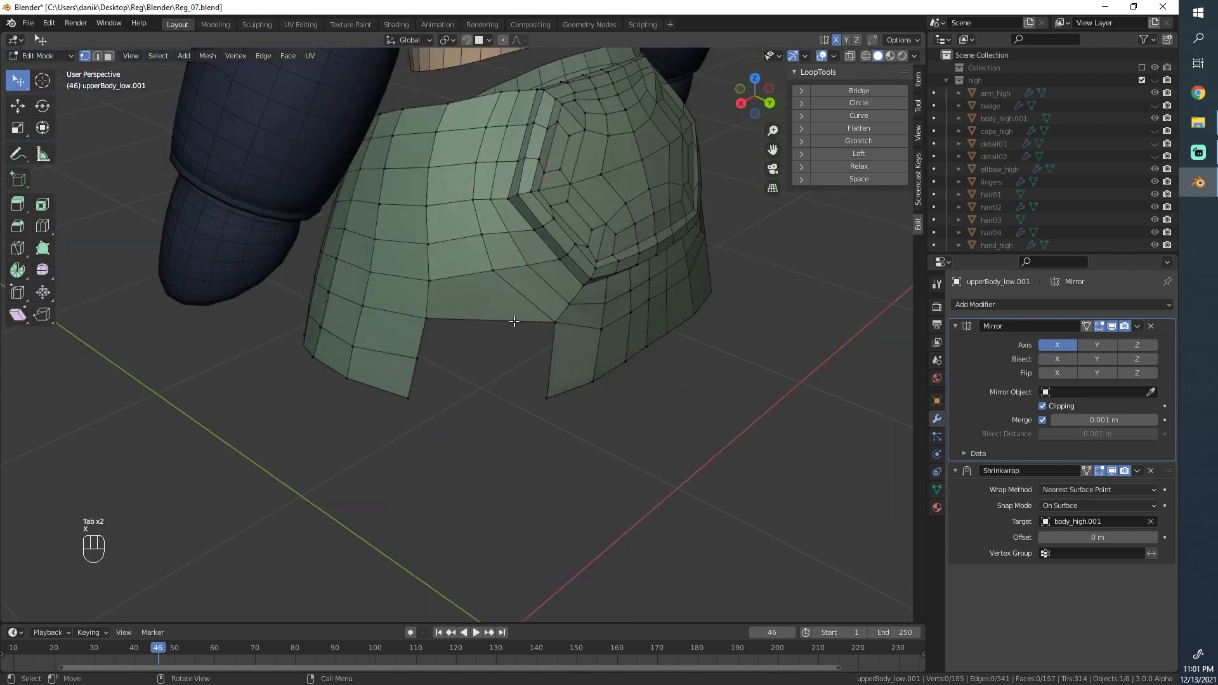
key(x)
click(440, 333)
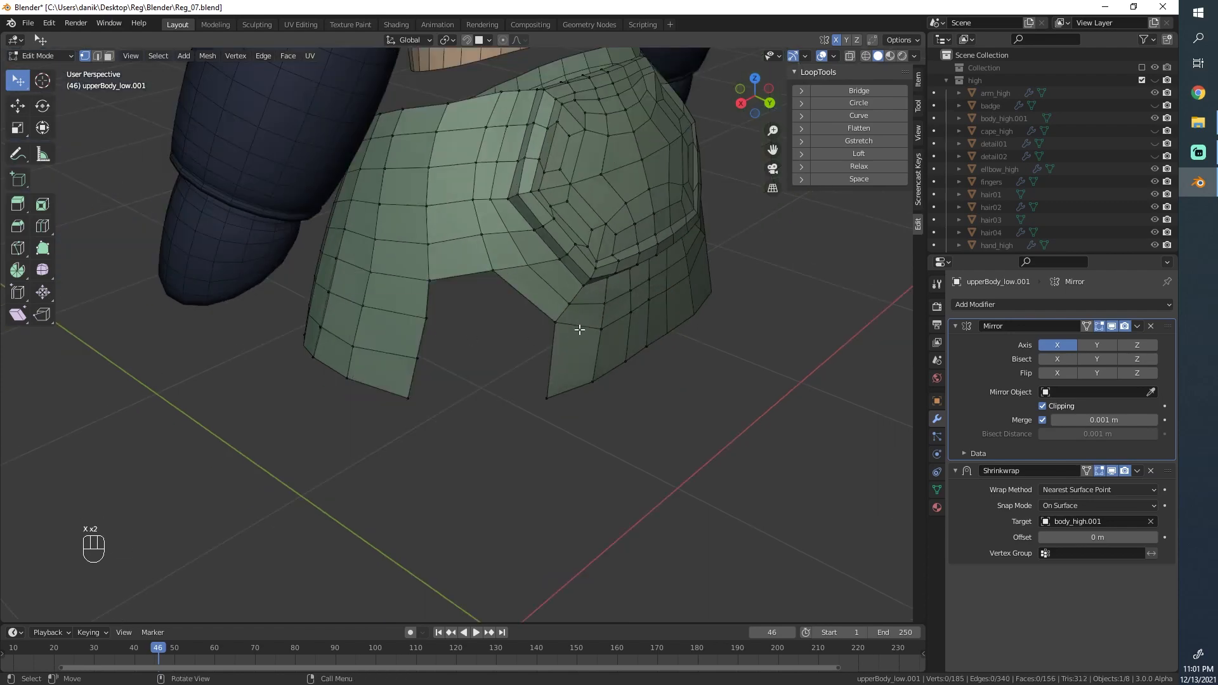
Step: Reposition the border vertices around the gap beside the back panel, widening the flap below it
scroll(576, 329, down, 3)
middle_drag(576, 329, 457, 328)
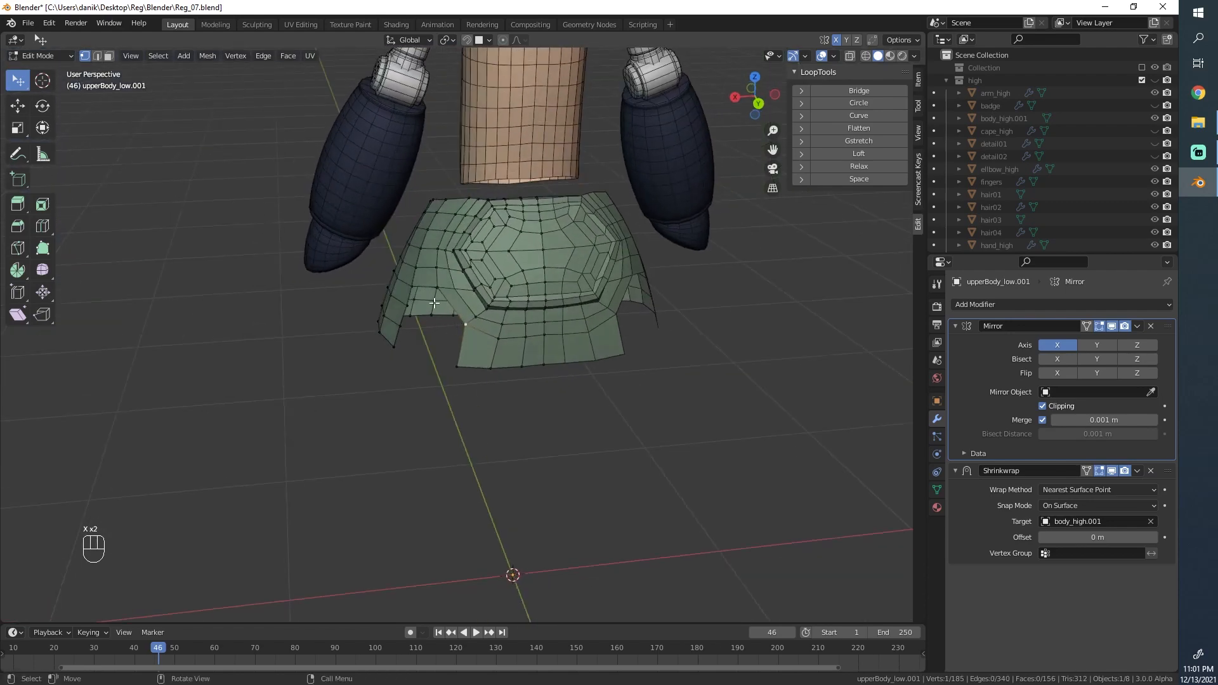
click(434, 302)
key(g)
click(429, 302)
click(441, 289)
click(463, 322)
key(g)
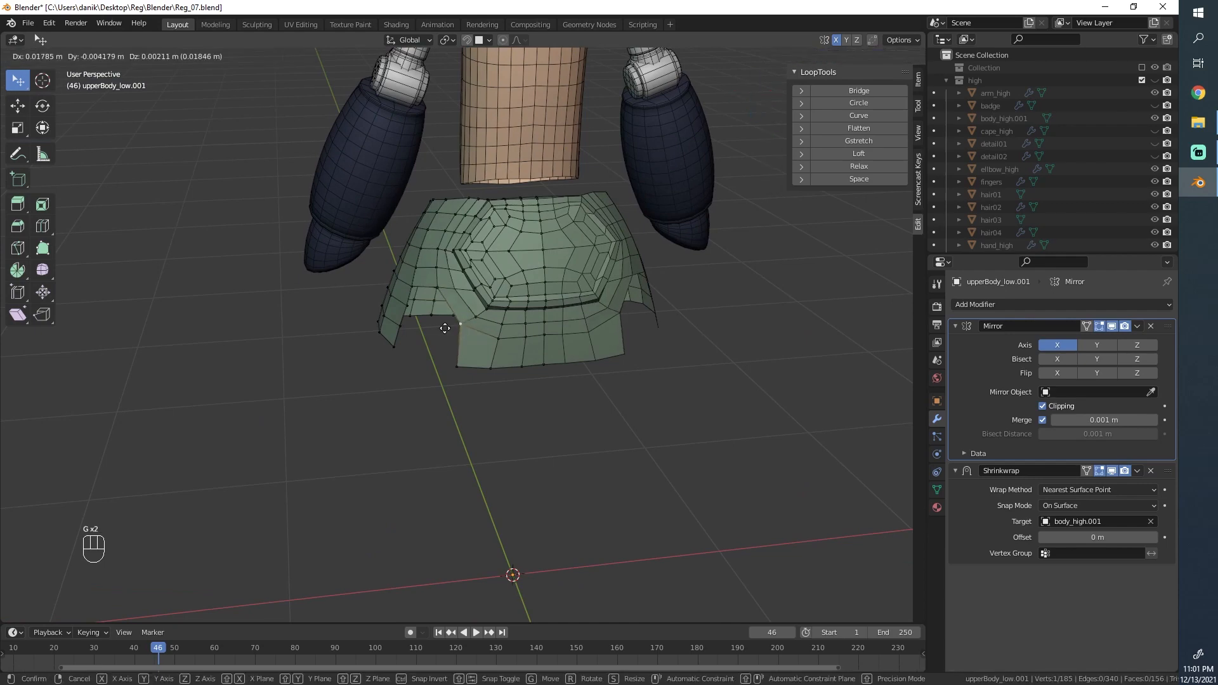
click(449, 326)
click(460, 363)
key(g)
click(445, 361)
Step: Remove one horizontal edge loop from the front and side of the hip mesh
middle_drag(422, 342, 484, 338)
alt+click(445, 334)
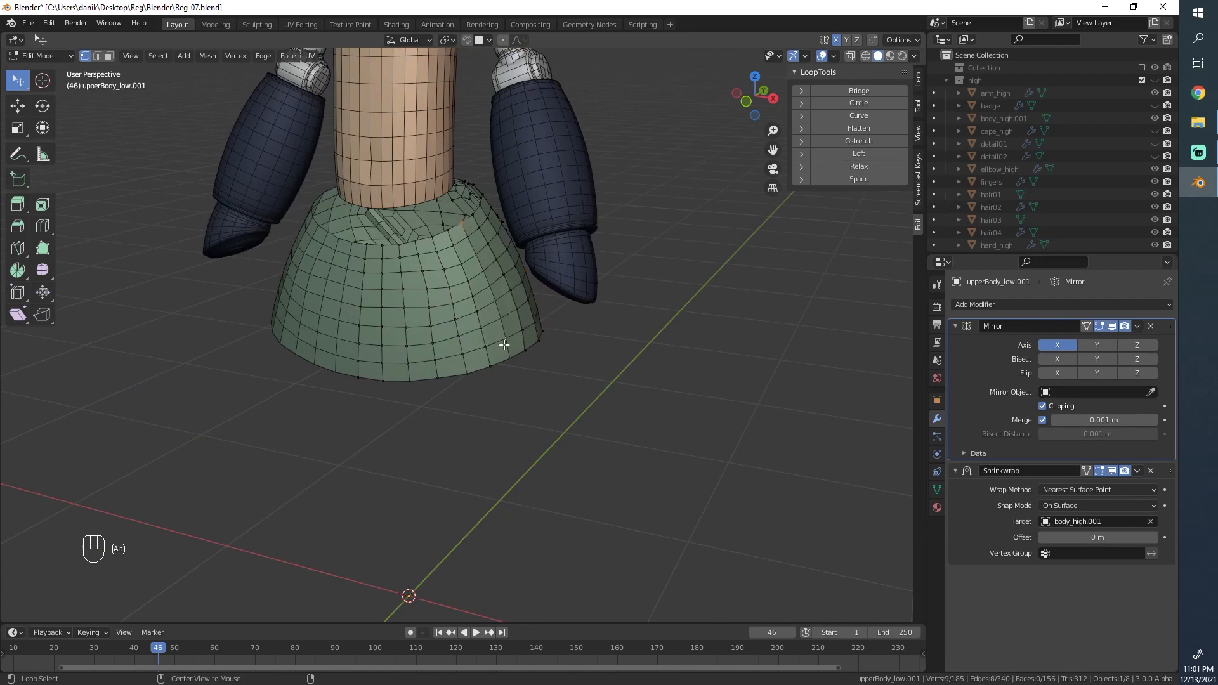
key(x)
click(480, 474)
Step: Slide the two lowest inner horizontal edge loops on the hip side downward to even out their spacing
middle_drag(481, 474, 493, 369)
scroll(493, 369, up, 2)
middle_drag(493, 323, 530, 317)
alt+click(465, 296)
key(g)
key(g)
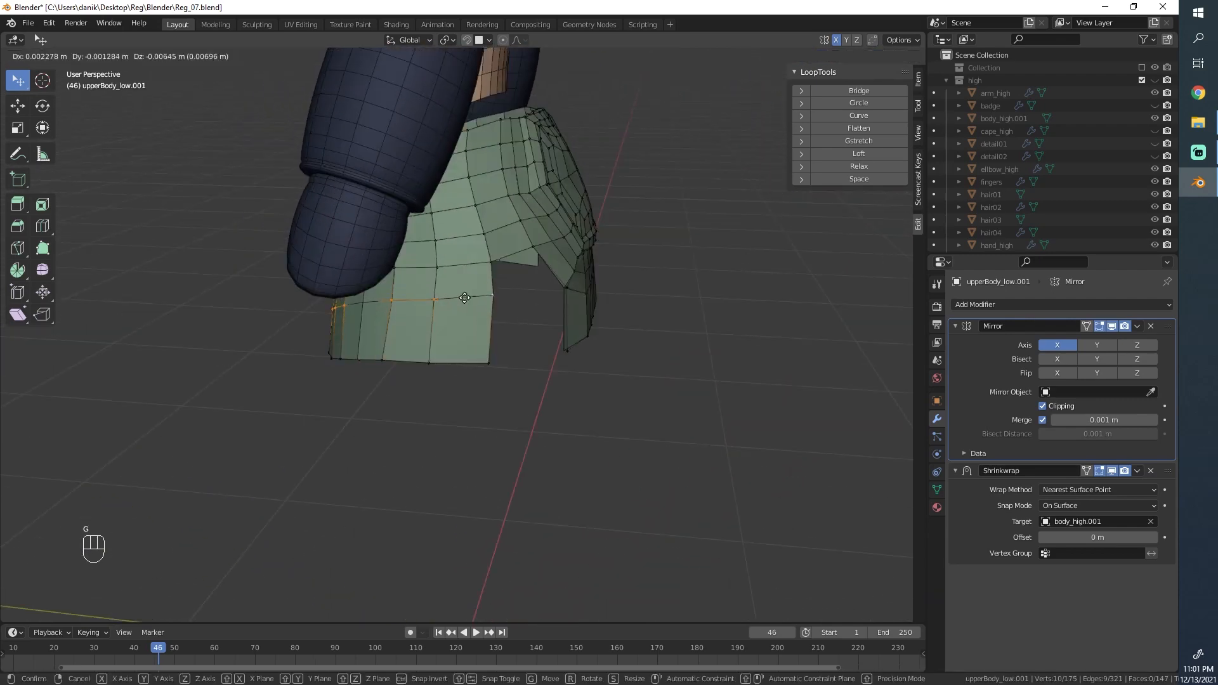
click(462, 325)
alt+click(463, 274)
key(g)
key(g)
click(462, 307)
Step: Adjust the vertex on the gap's upper edge and add a centred loop cut across the flap below the panel
middle_drag(528, 262, 454, 259)
click(451, 276)
key(g)
click(458, 286)
scroll(494, 326, up, 1)
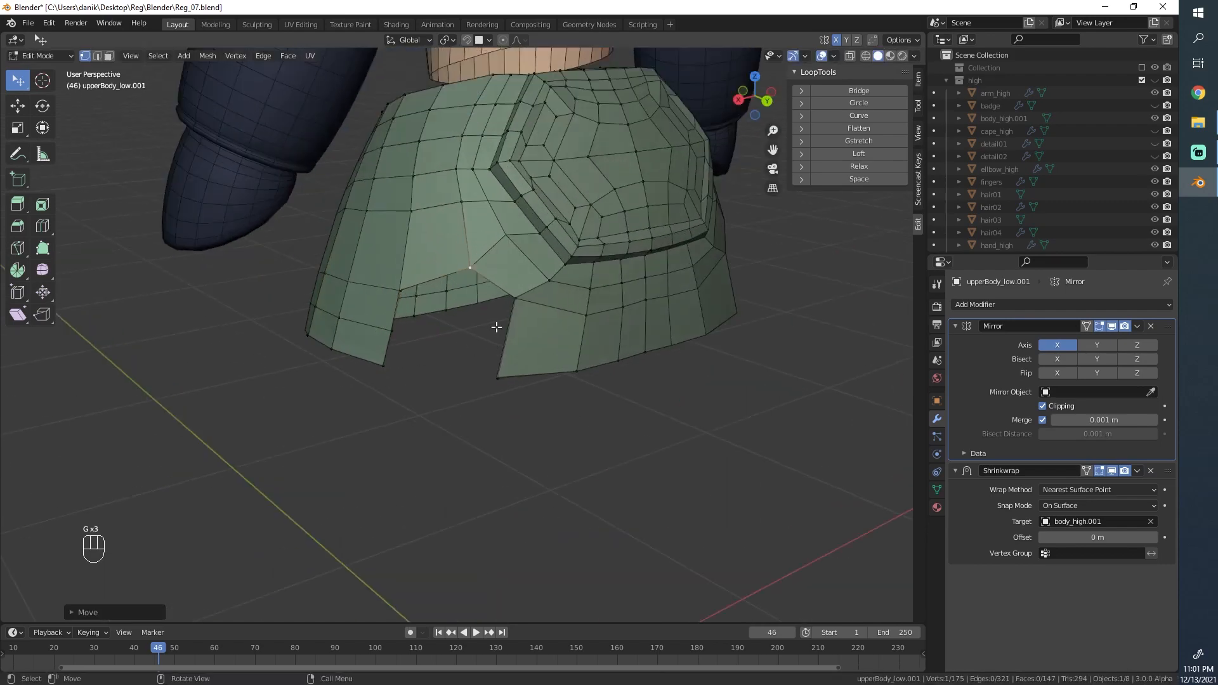
middle_drag(539, 330, 482, 354)
key(ctrl+r)
click(530, 354)
right_click(530, 353)
Step: Bridge the gap between the side and back flap with a face, split it with a centred loop cut, and fill the remaining opening
middle_drag(388, 346, 535, 366)
key(alt+a)
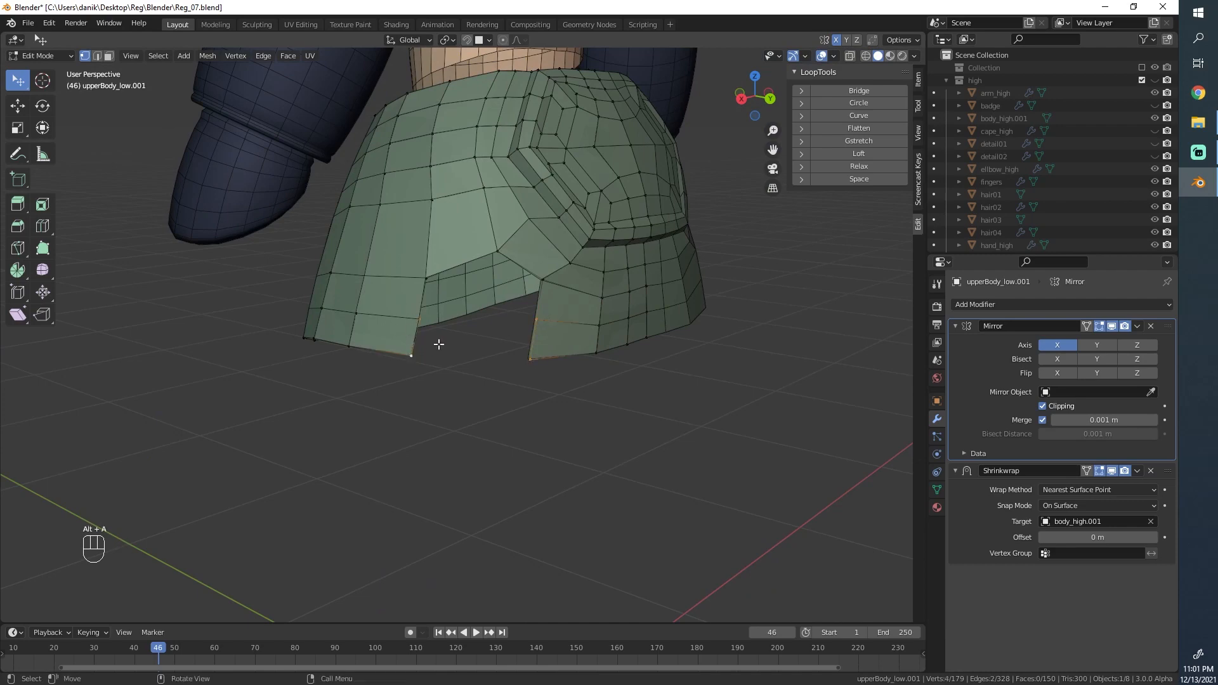
key(f)
key(ctrl+r)
click(470, 340)
right_click(470, 340)
click(543, 281)
shift+click(538, 321)
key(f)
key(f)
Step: Rip the vertex beside the back panel's lower corner and pull it downward to open the mesh there
middle_drag(534, 322, 511, 306)
scroll(447, 311, up, 2)
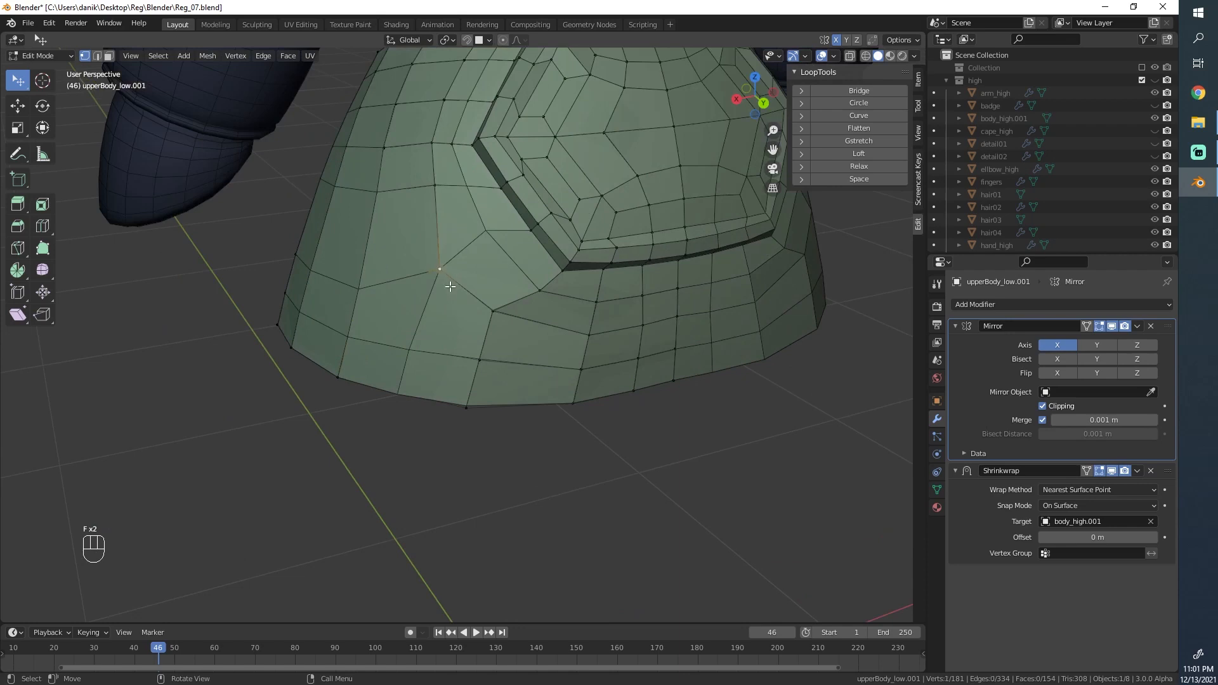
key(v)
click(453, 287)
key(v)
click(431, 329)
scroll(342, 324, down, 2)
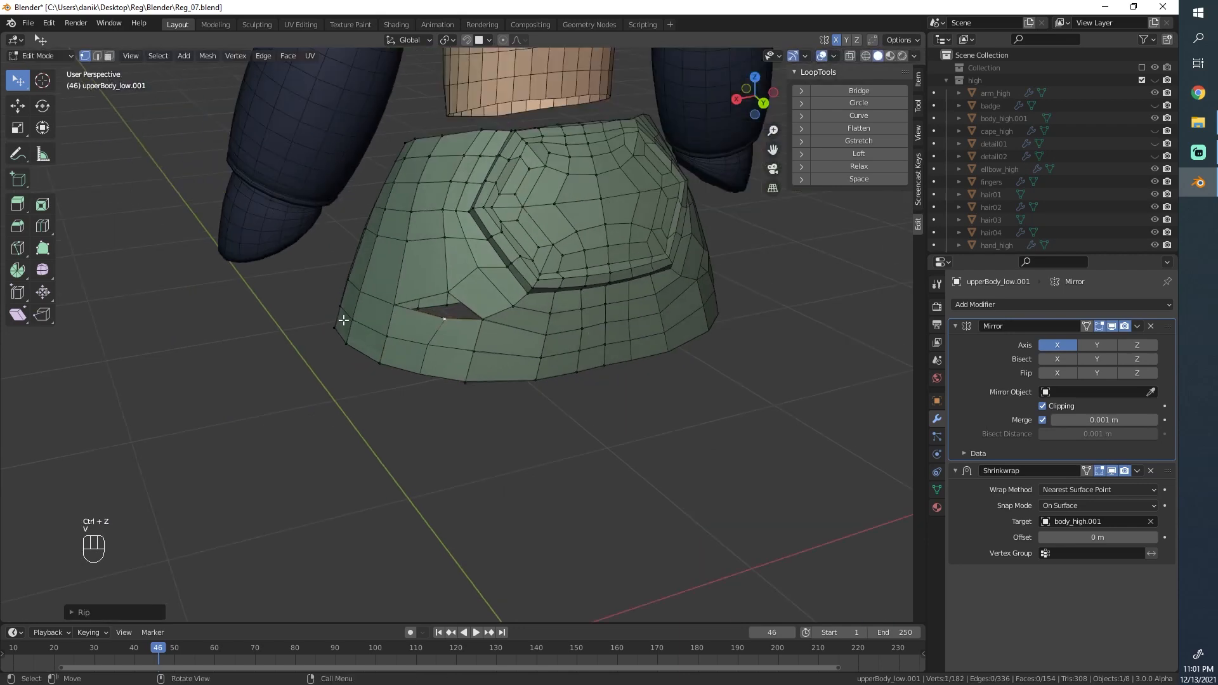
middle_drag(343, 323, 449, 331)
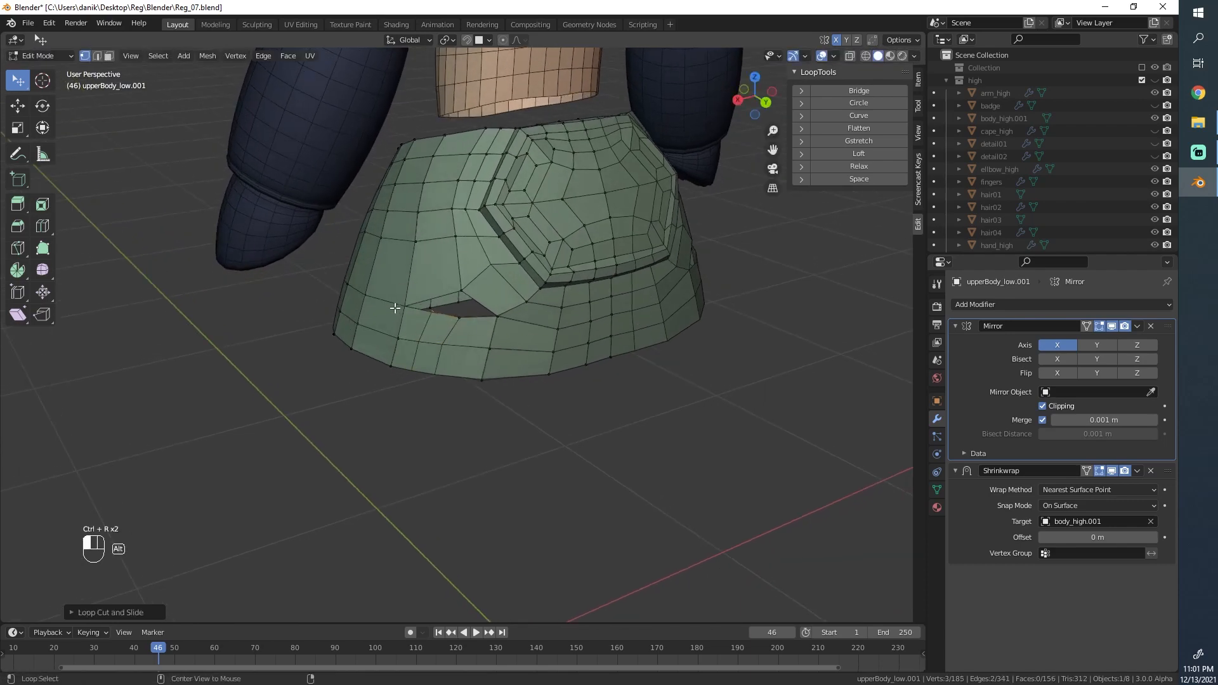
Step: Try to rip the horizontal edge loop around the lower hips and slide the ripped edges apart
alt+click(394, 308)
middle_drag(343, 304, 422, 279)
scroll(429, 293, down, 2)
key(v)
click(422, 279)
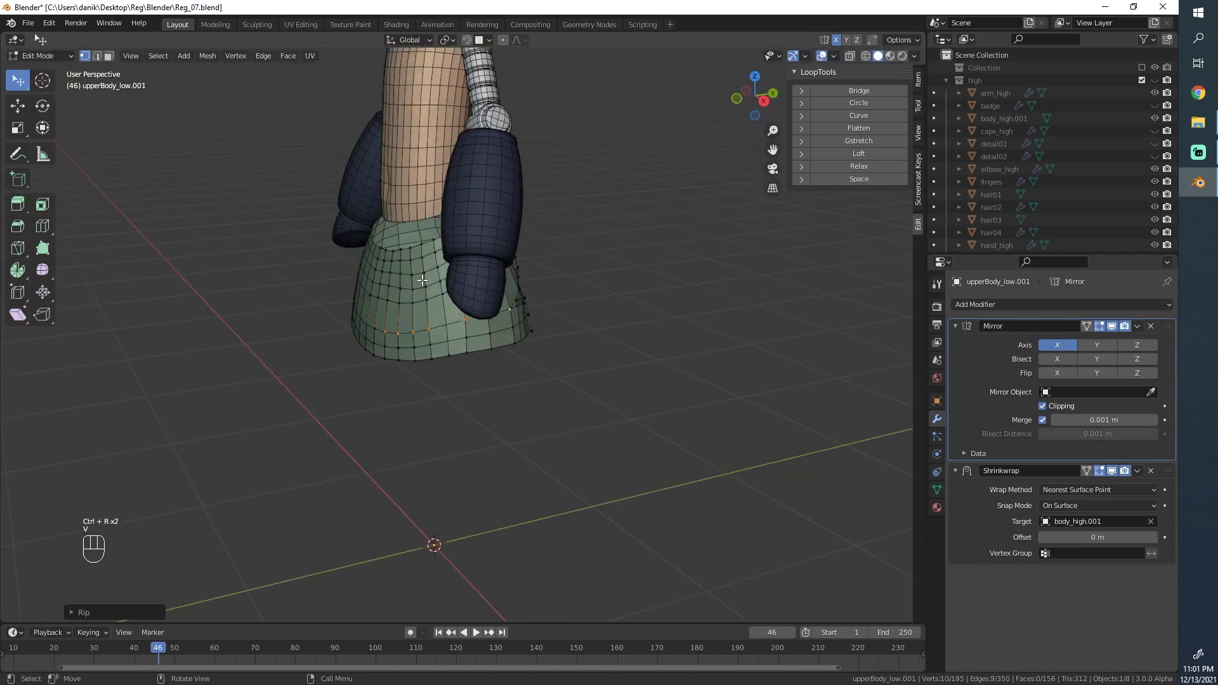
key(g)
key(g)
click(421, 286)
scroll(350, 354, up, 4)
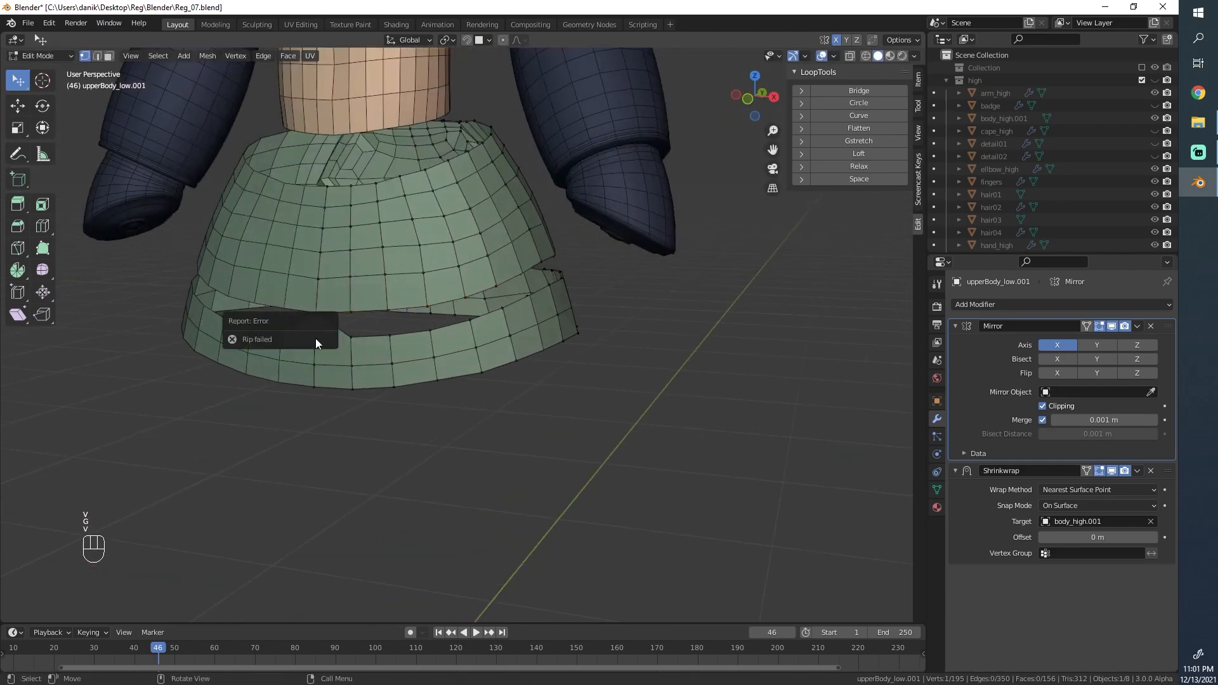
scroll(391, 282, up, 2)
Step: Undo the rip and the preceding fills and loop cuts until the gap between hip side and back flap is open again
middle_drag(391, 329, 388, 310)
key(ctrl+z)
key(ctrl+z)
key(ctrl+z)
middle_drag(508, 333, 385, 343)
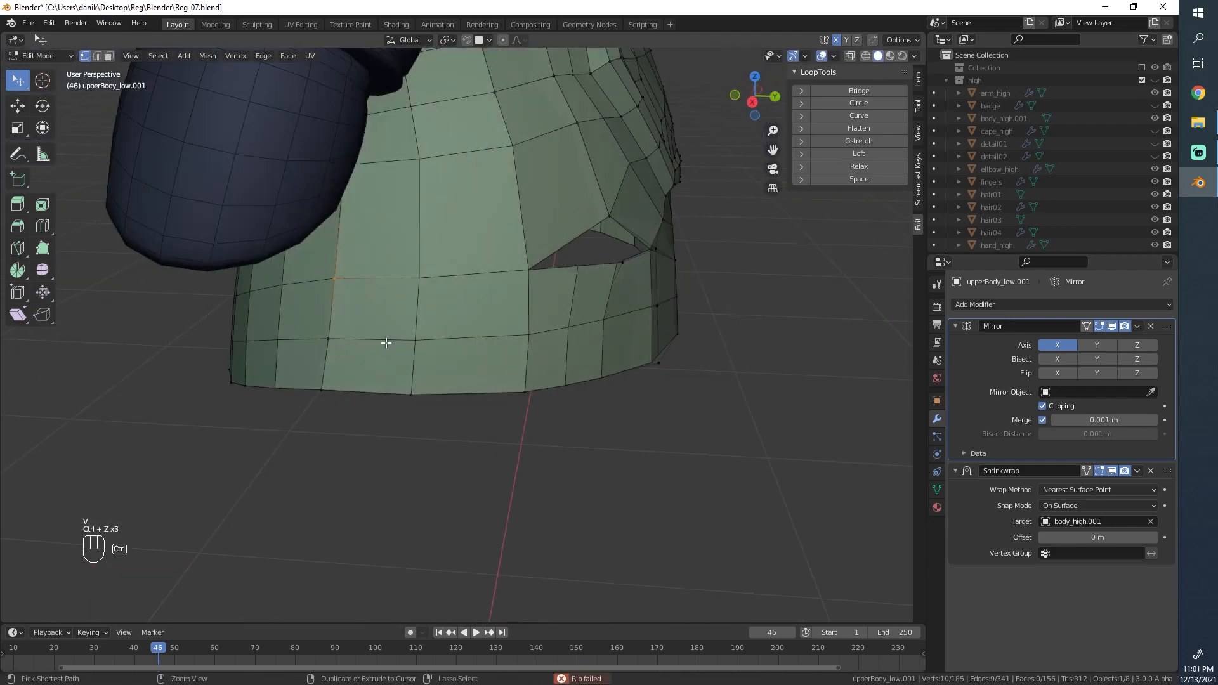
key(ctrl+z)
key(ctrl+z)
key(ctrl+z)
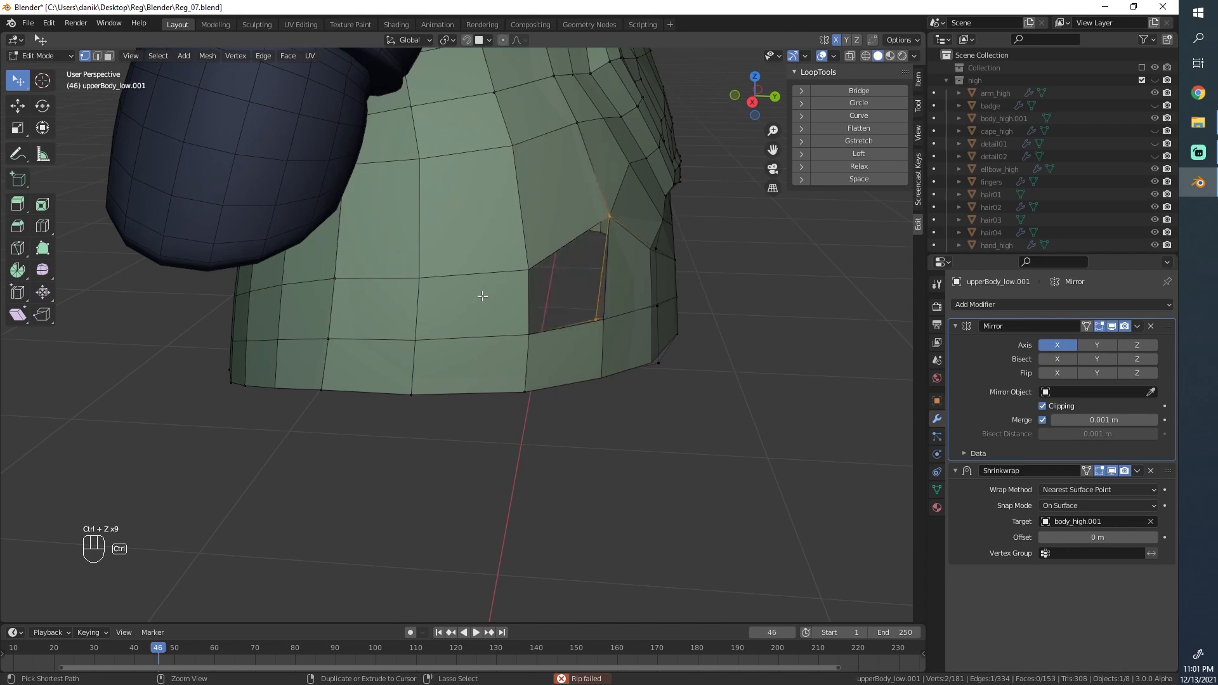
Step: Add a centred horizontal loop cut around the lower hip side, starting at the gap's edge
scroll(501, 287, down, 2)
key(ctrl+r)
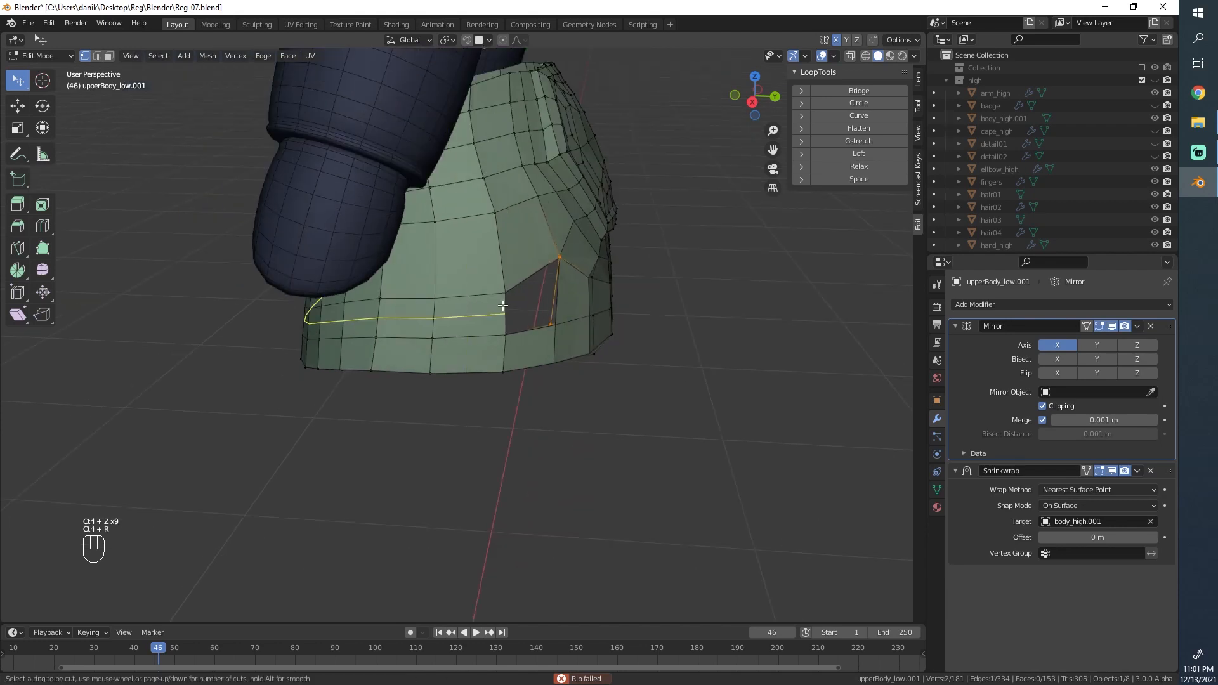
click(503, 306)
right_click(503, 305)
Step: Slide two horizontal edge loops on the lower hip side upward to even out the row spacing
alt+click(487, 291)
middle_drag(356, 279, 339, 309)
key(g)
key(g)
click(428, 256)
alt+click(355, 334)
key(g)
key(g)
click(321, 291)
Step: Add a centred loop cut across the back flap and fill the gap beside it with two faces
scroll(418, 294, up, 2)
scroll(520, 321, down, 2)
key(alt+a)
middle_drag(505, 321, 550, 303)
click(540, 304)
click(542, 253)
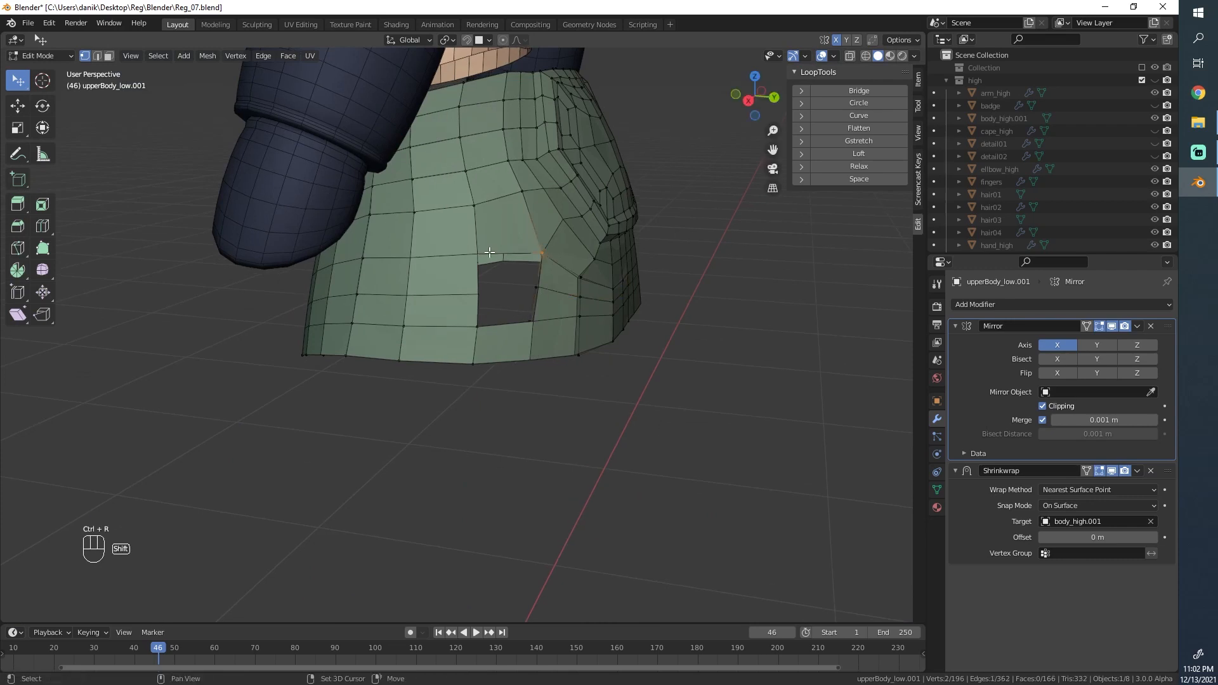
key(f)
key(f)
Step: Try deleting the horizontal edge loop through the filled area, and undo it together with the two gap faces
key(x)
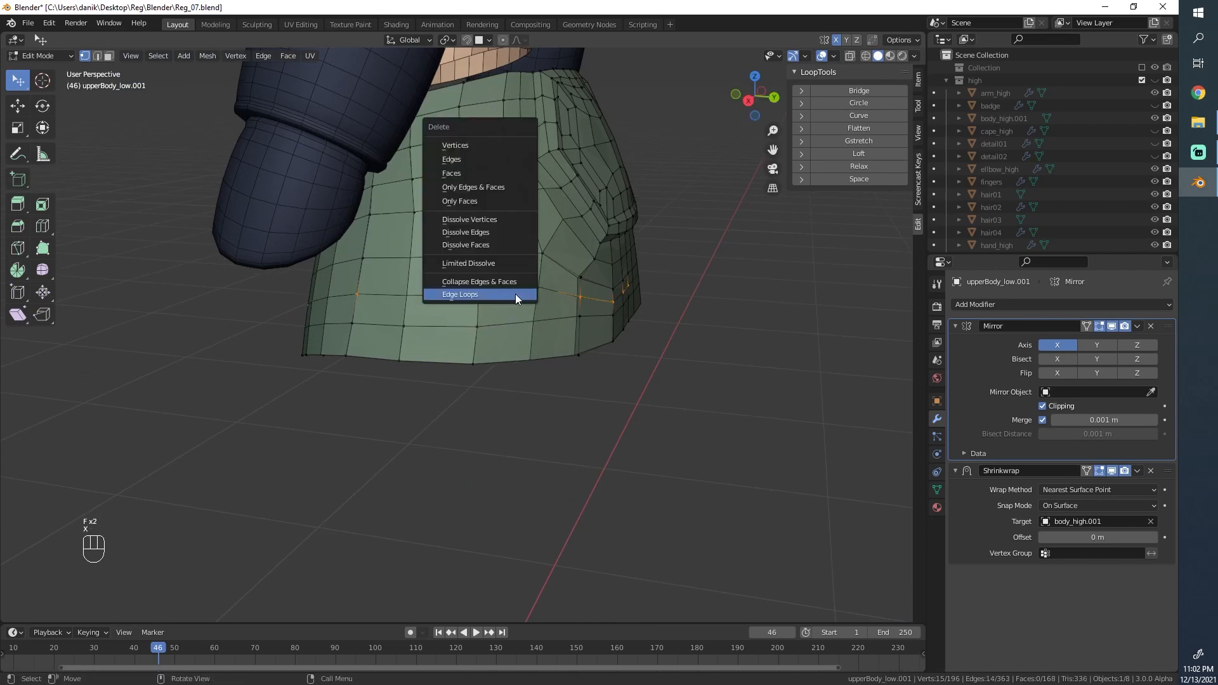
click(515, 294)
middle_drag(515, 295, 497, 303)
key(alt+a)
key(ctrl+z)
key(ctrl+z)
key(ctrl+z)
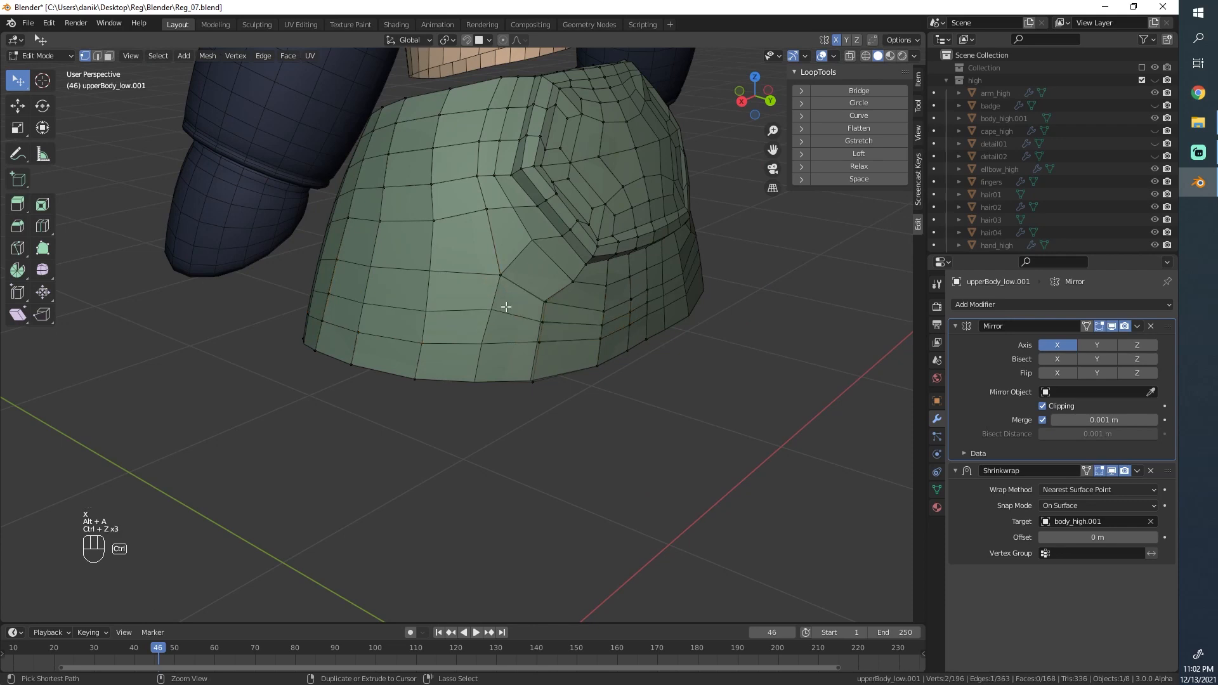
key(ctrl+z)
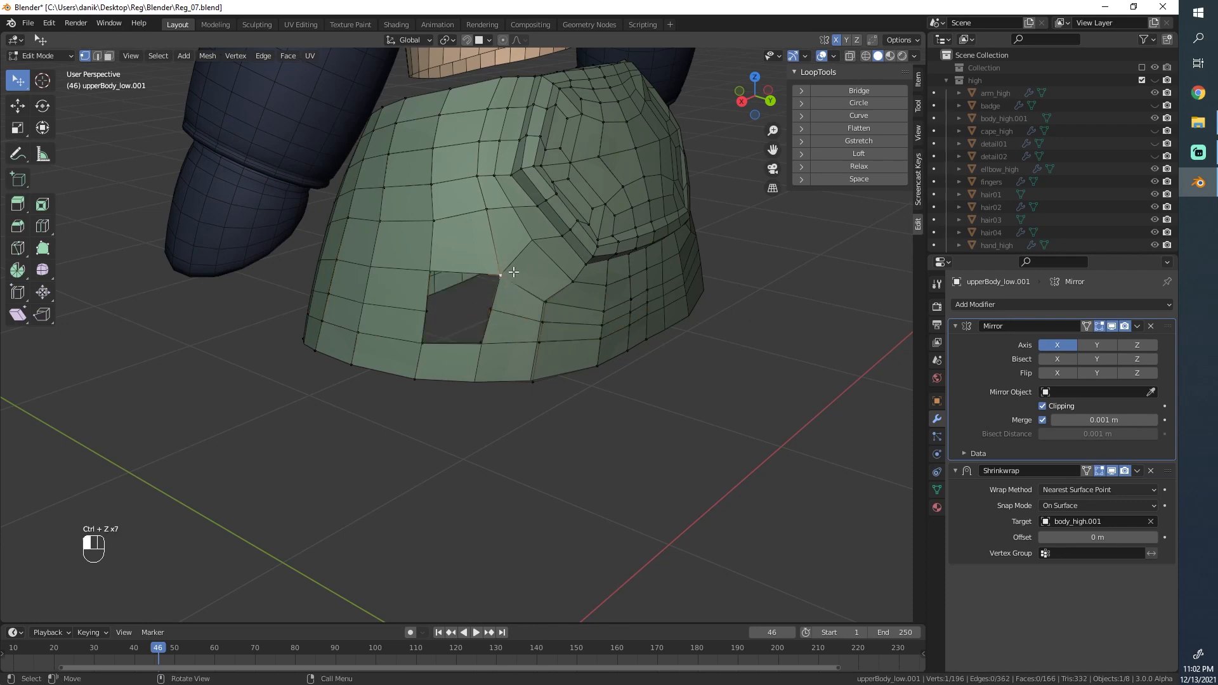
Step: Move the vertex at the gap's upper corner slightly up toward the back panel
key(g)
click(520, 265)
scroll(503, 323, down, 2)
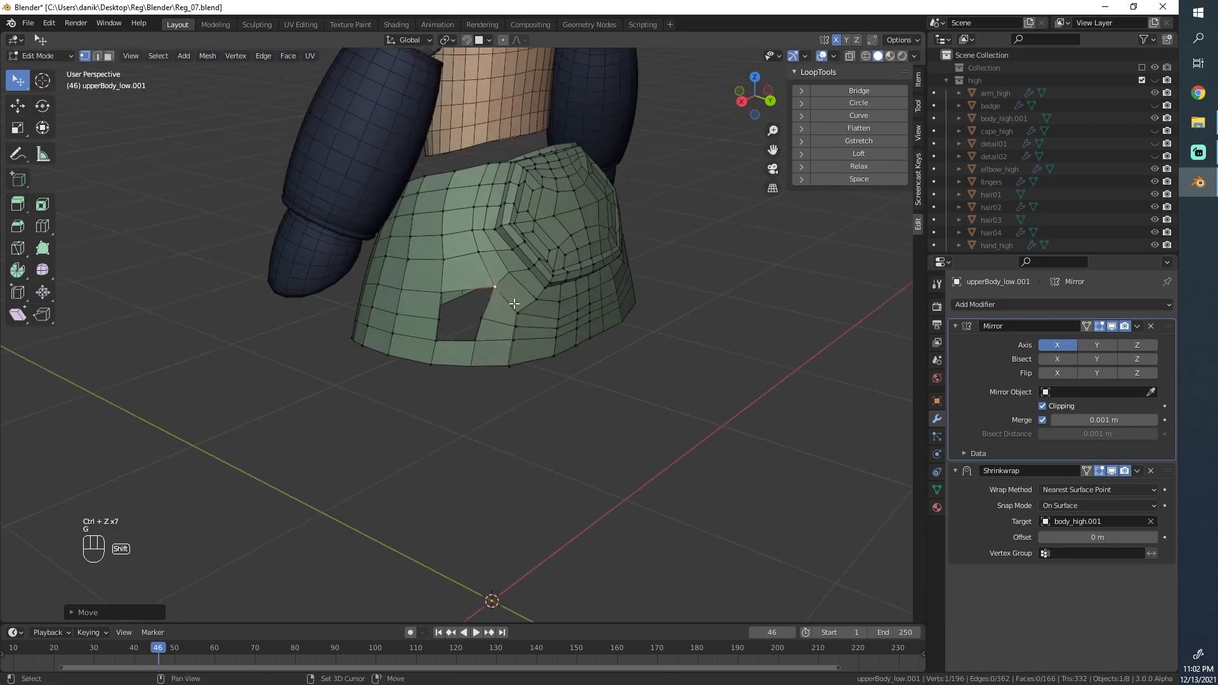
shift+middle_drag(501, 349, 499, 292)
scroll(499, 291, up, 3)
Step: Delete the horizontal edge loop running across the back flap below the panel
key(x)
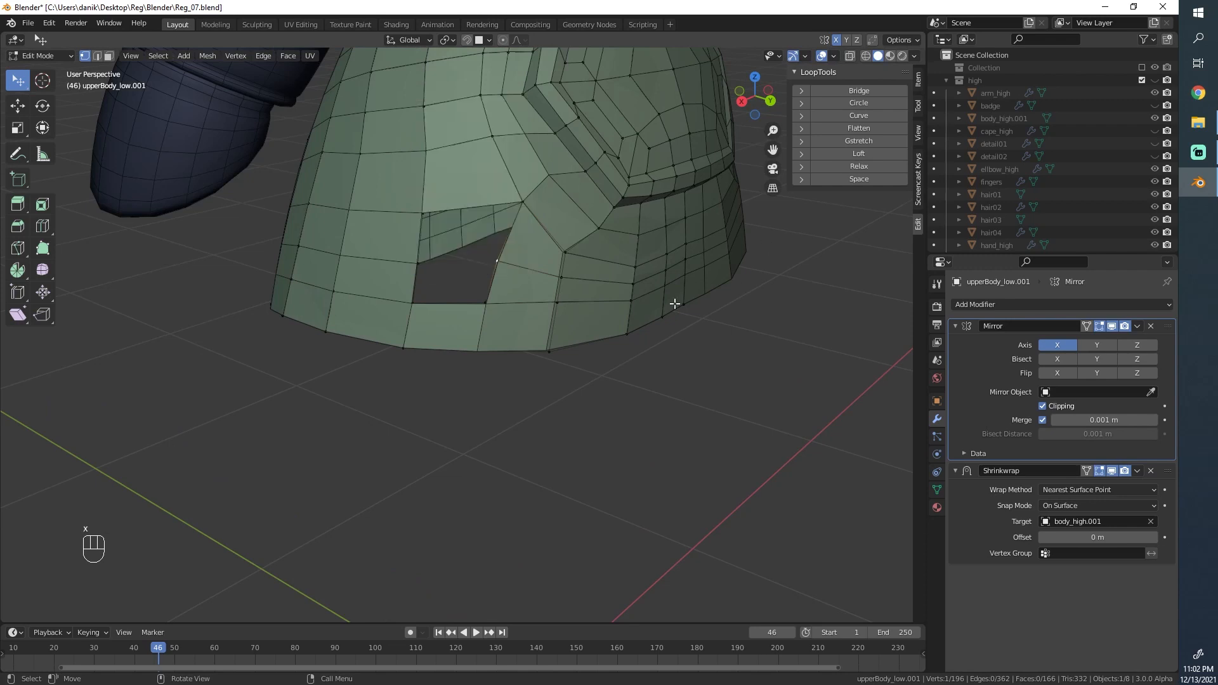
alt+click(591, 281)
key(x)
key(x)
click(581, 286)
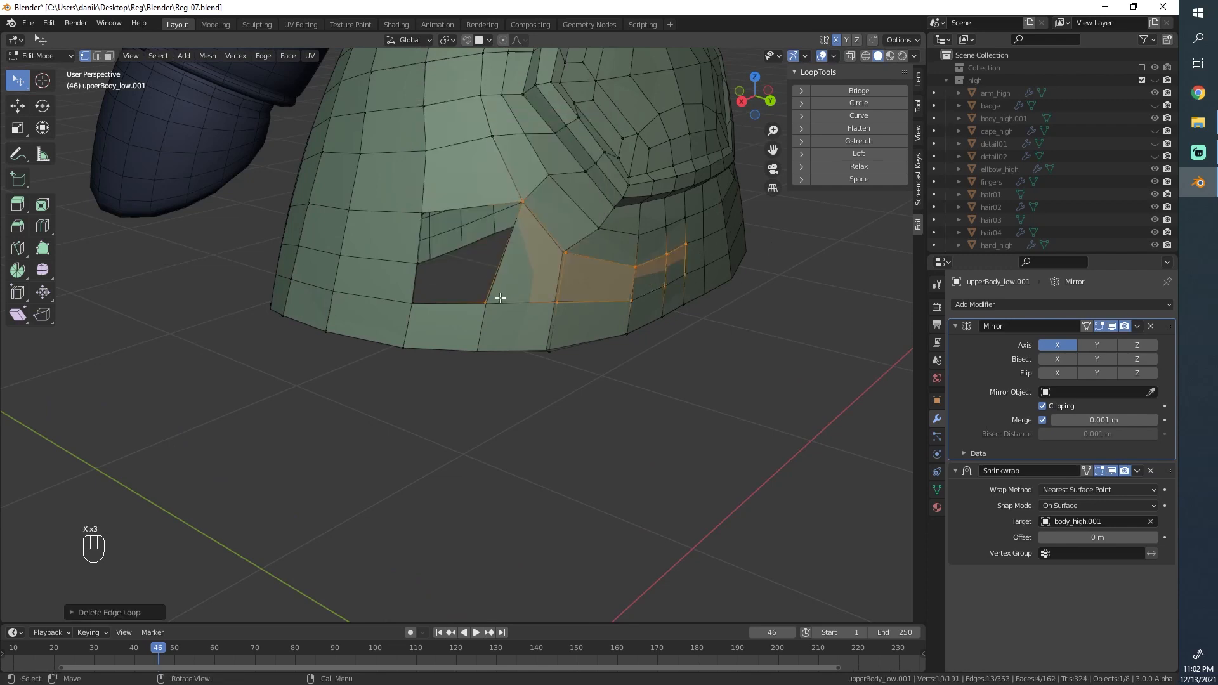
Step: Delete the flap edge bordering the gap and fill the upper part of the widened opening with a face
click(487, 304)
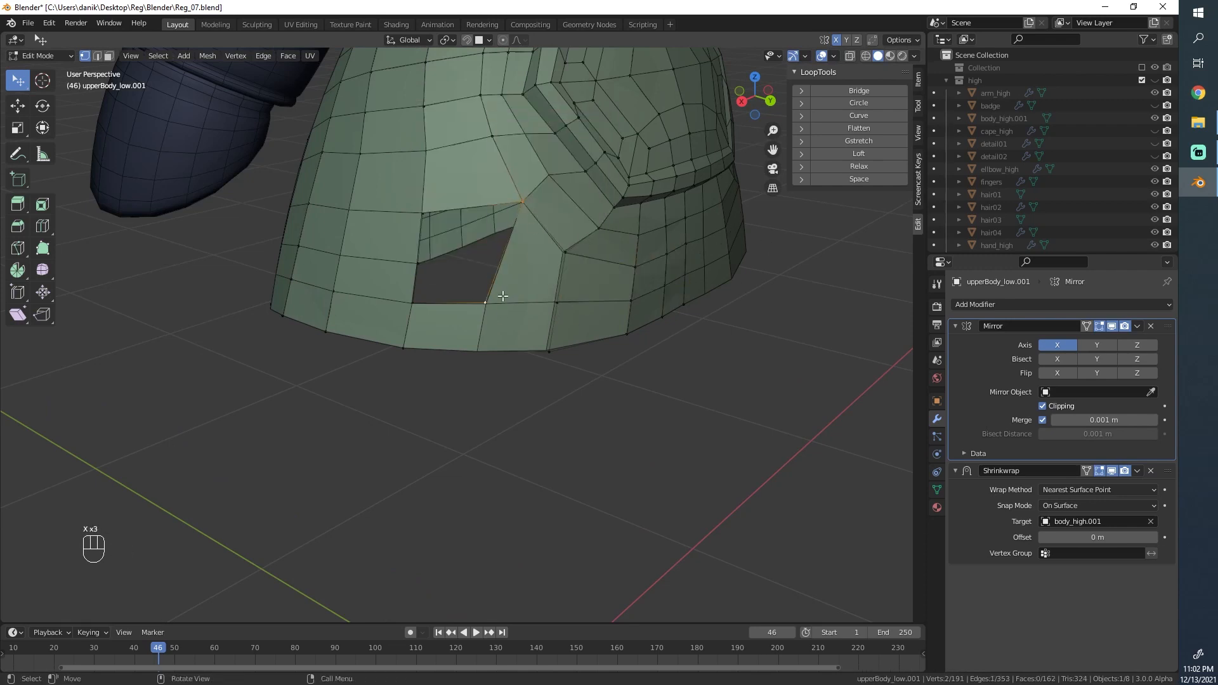
key(x)
click(495, 187)
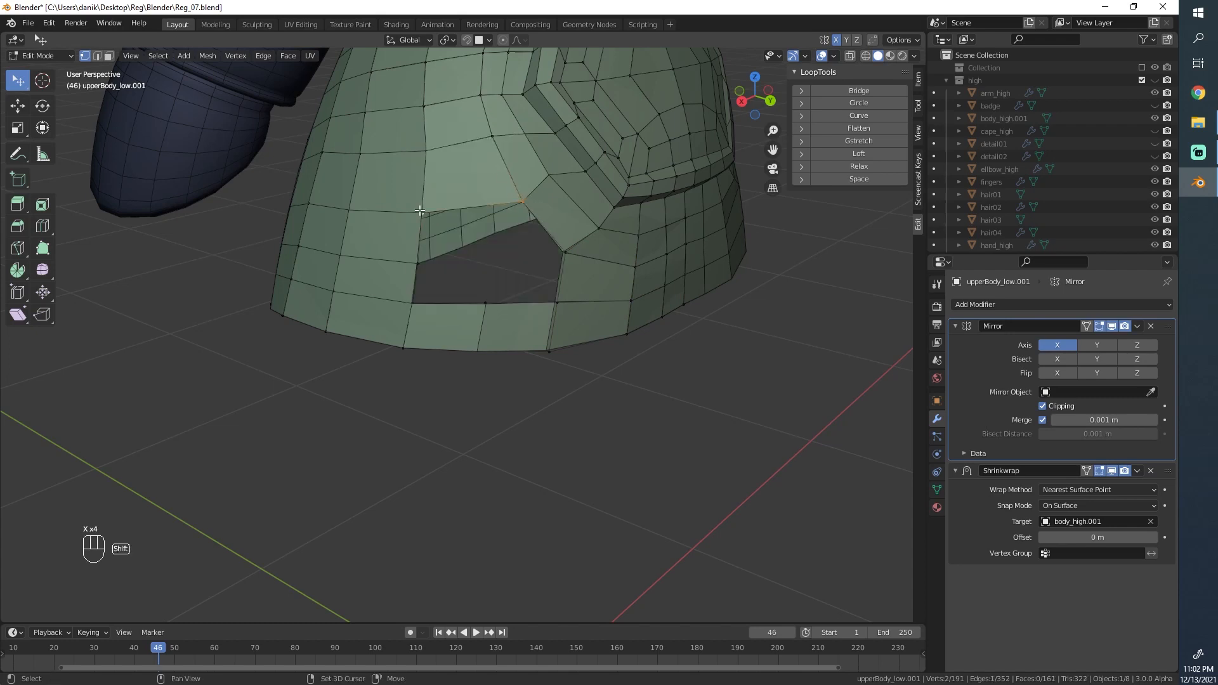
key(f)
Step: Delete the short vertical edge loop below the opening and fill the remaining hole with a face
middle_drag(476, 321, 477, 337)
key(x)
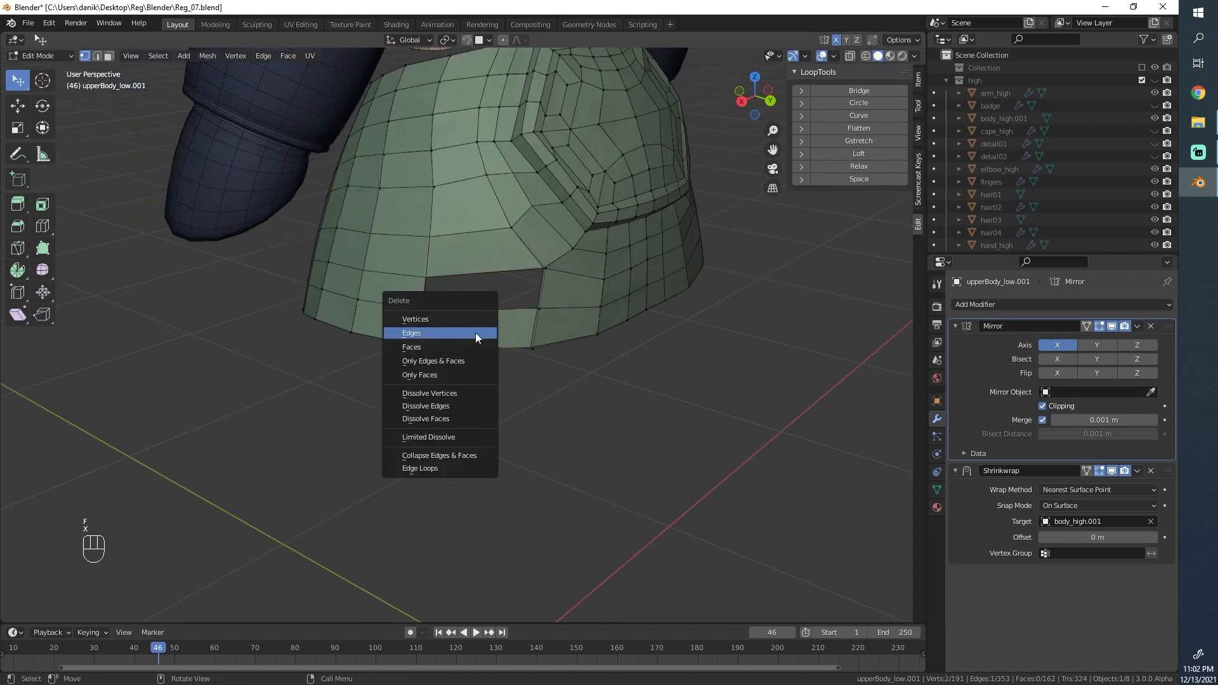
click(443, 467)
alt+click(533, 307)
key(f)
scroll(507, 285, down, 3)
mouse_move(507, 279)
middle_down()
mouse_move(512, 289)
mouse_move(415, 277)
mouse_move(474, 280)
middle_up()
Step: Slide two vertical edge loops on the hip side toward the back panel to even out the column widths
key(Tab)
key(Tab)
scroll(475, 279, up, 2)
alt+click(426, 272)
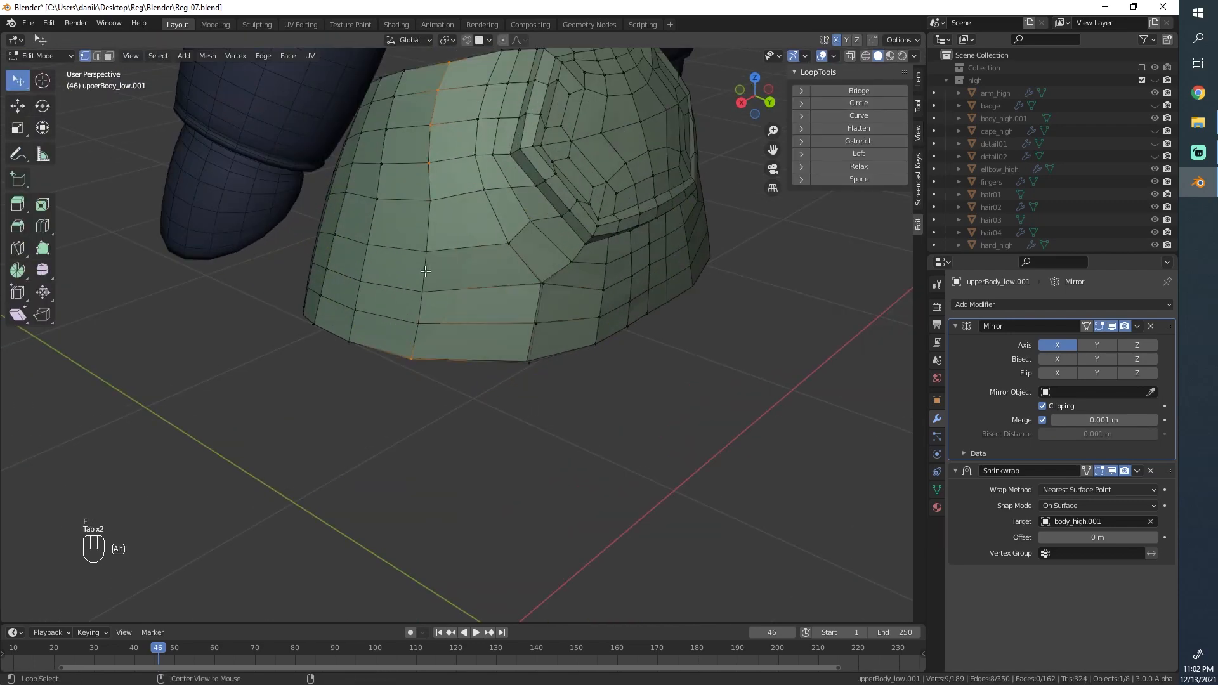
key(g)
key(g)
click(455, 275)
alt+click(368, 266)
key(g)
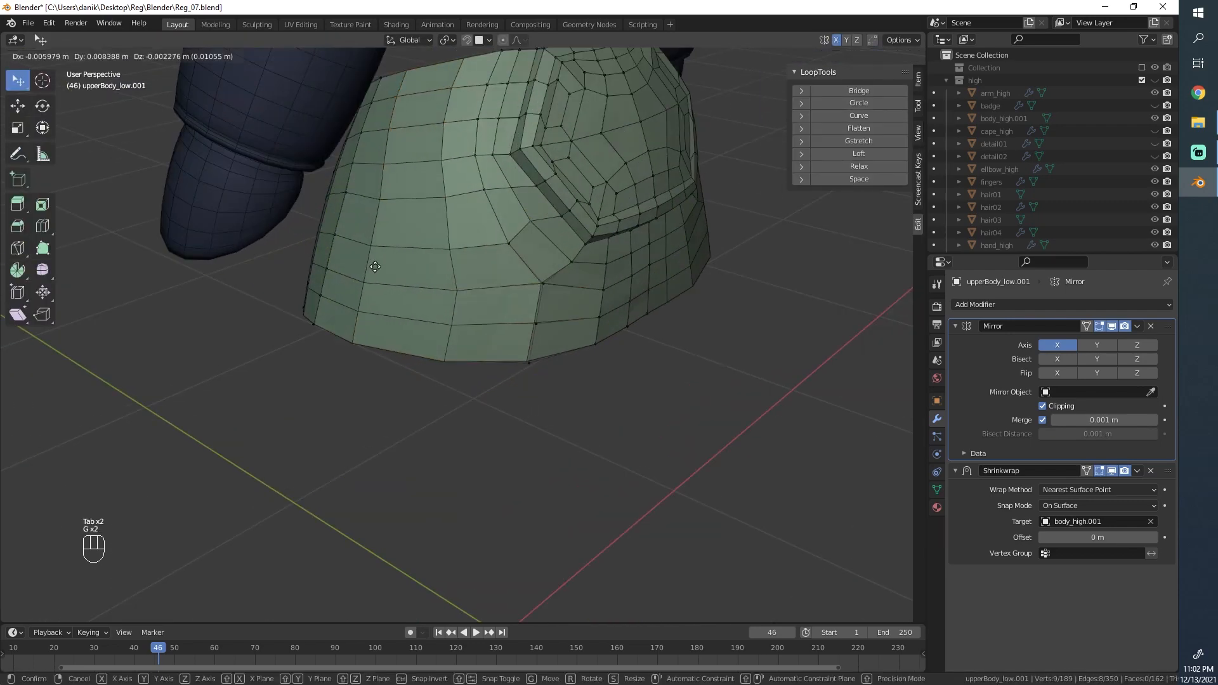
key(g)
click(411, 266)
Step: Add a vertical loop cut down the hip side between the widely spaced columns
mouse_move(387, 267)
middle_down()
mouse_move(400, 268)
mouse_move(427, 218)
mouse_move(427, 190)
mouse_move(333, 247)
middle_up()
alt+click(427, 189)
double_click(461, 180)
Step: Switch to Sculpt Mode and set the Slide Relax brush radius to 114 px
key(Tab)
scroll(386, 255, down, 2)
mouse_move(508, 317)
middle_down()
mouse_move(598, 361)
mouse_move(514, 297)
mouse_move(461, 313)
middle_up()
scroll(462, 295, up, 2)
scroll(461, 295, up, 3)
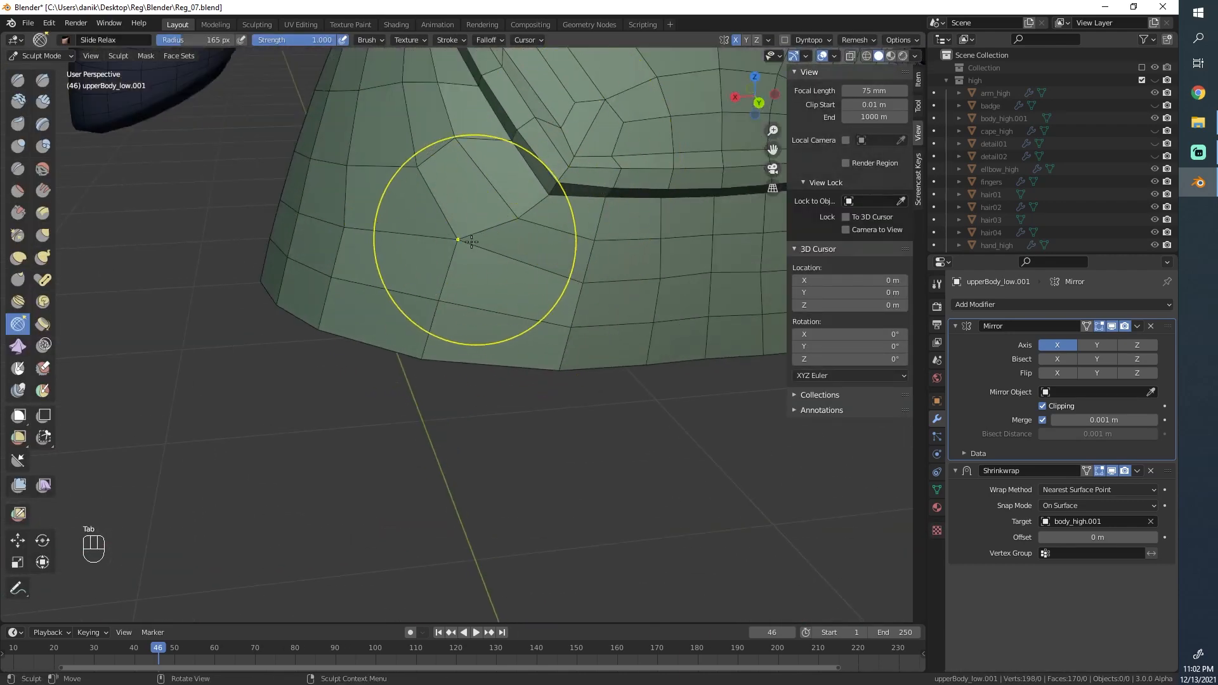
key(Tab)
key(Tab)
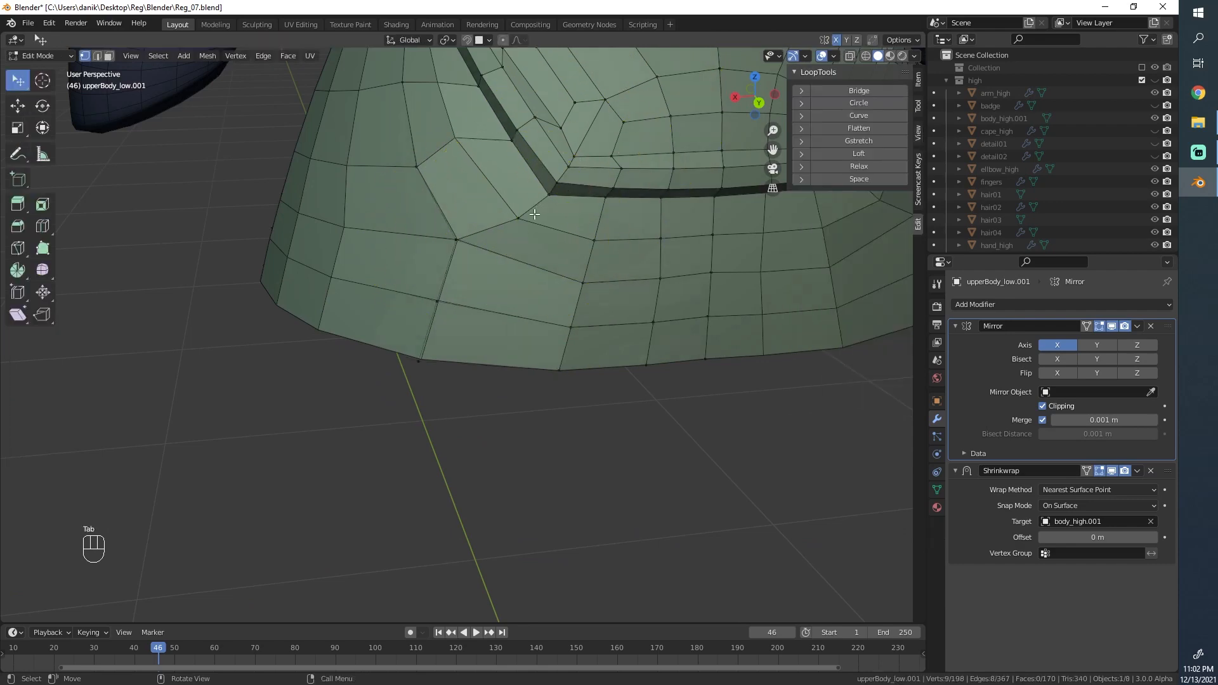
scroll(458, 243, up, 6)
scroll(399, 279, down, 9)
middle_drag(549, 386, 563, 389)
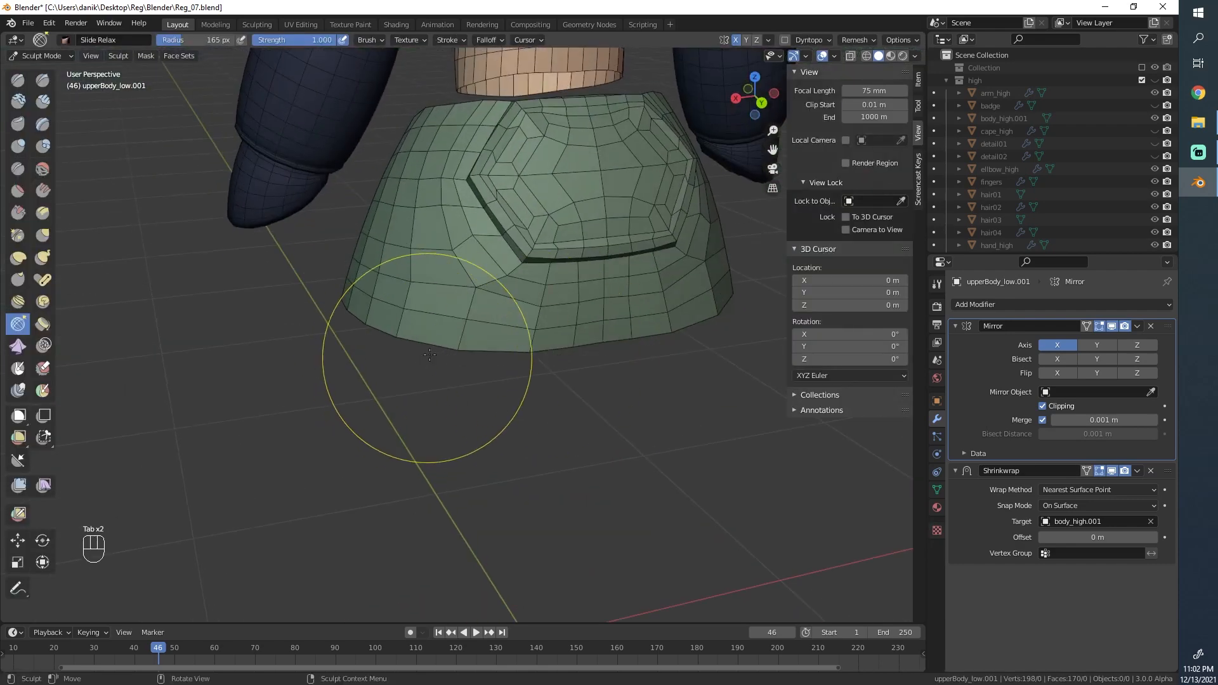
scroll(438, 359, up, 2)
key(f)
click(448, 341)
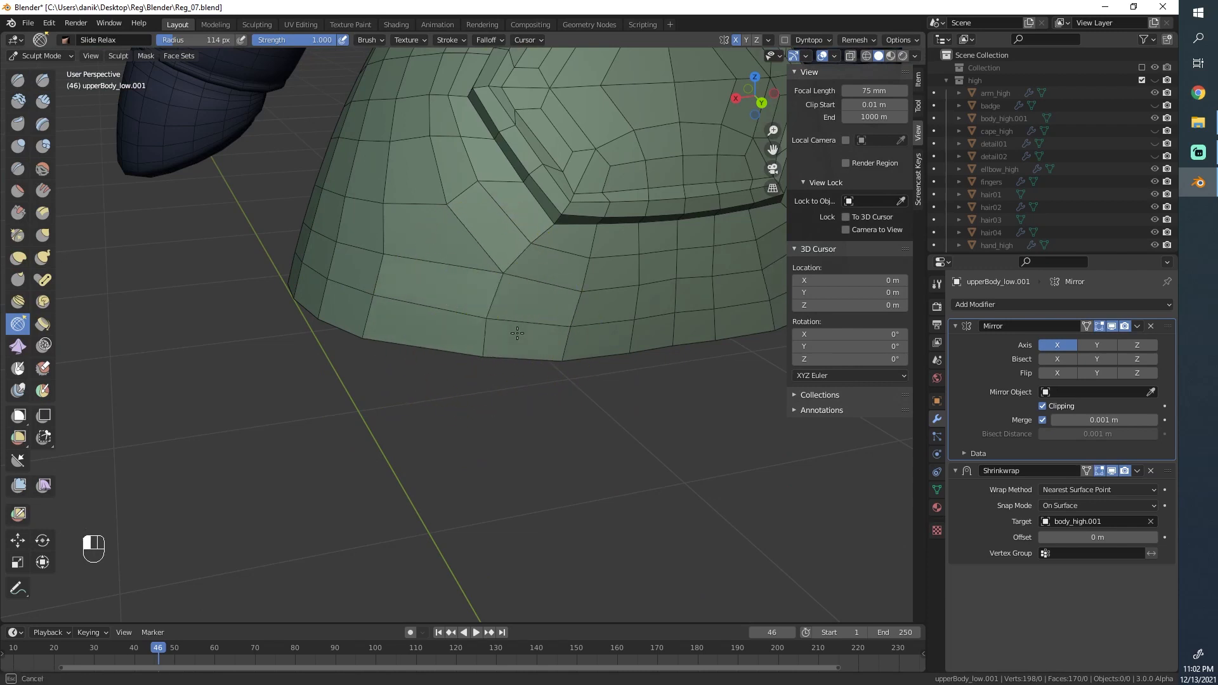
Step: Relax the mesh around the back panel's lower corner and the adjacent hip side with Slide Relax, and return to Edit Mode
scroll(555, 201, up, 2)
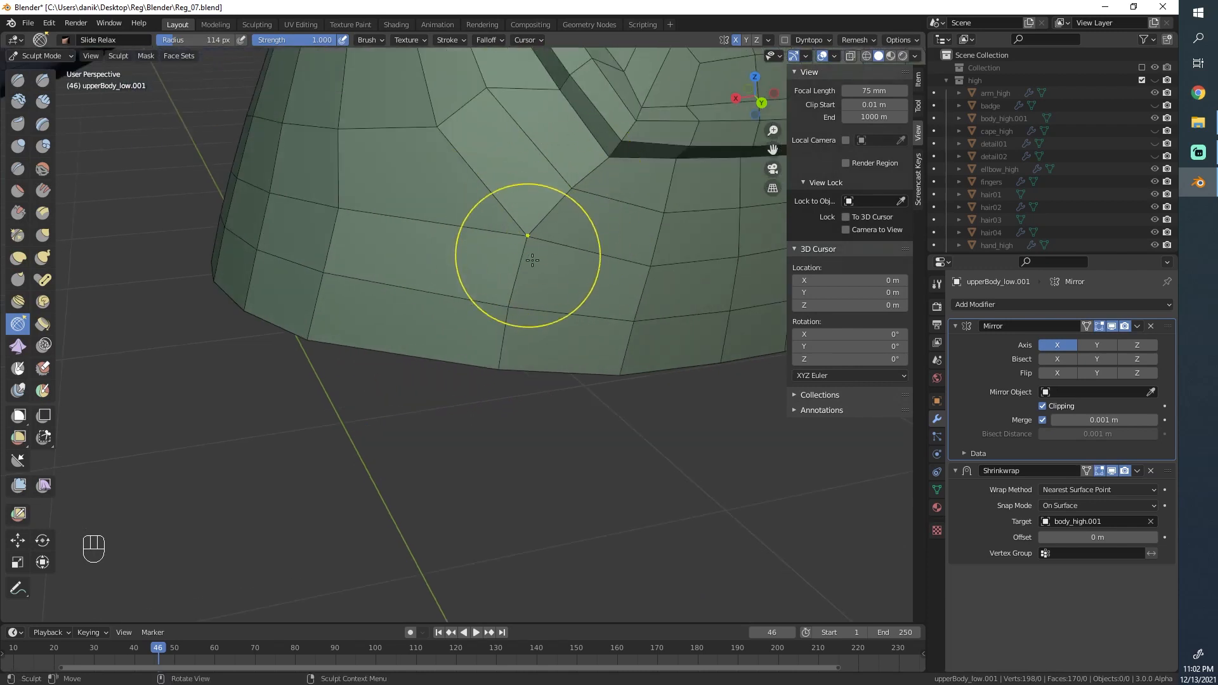
shift+middle_drag(532, 261, 476, 261)
scroll(485, 285, down, 1)
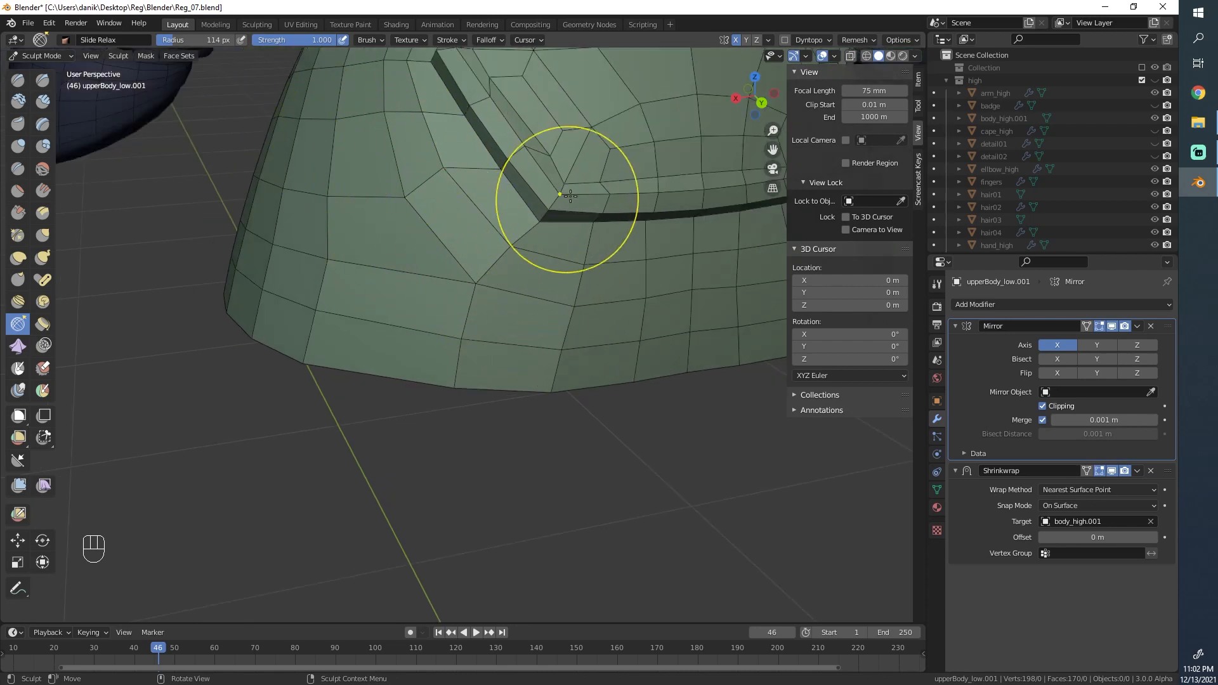
drag(570, 196, 552, 216)
middle_drag(399, 197, 404, 237)
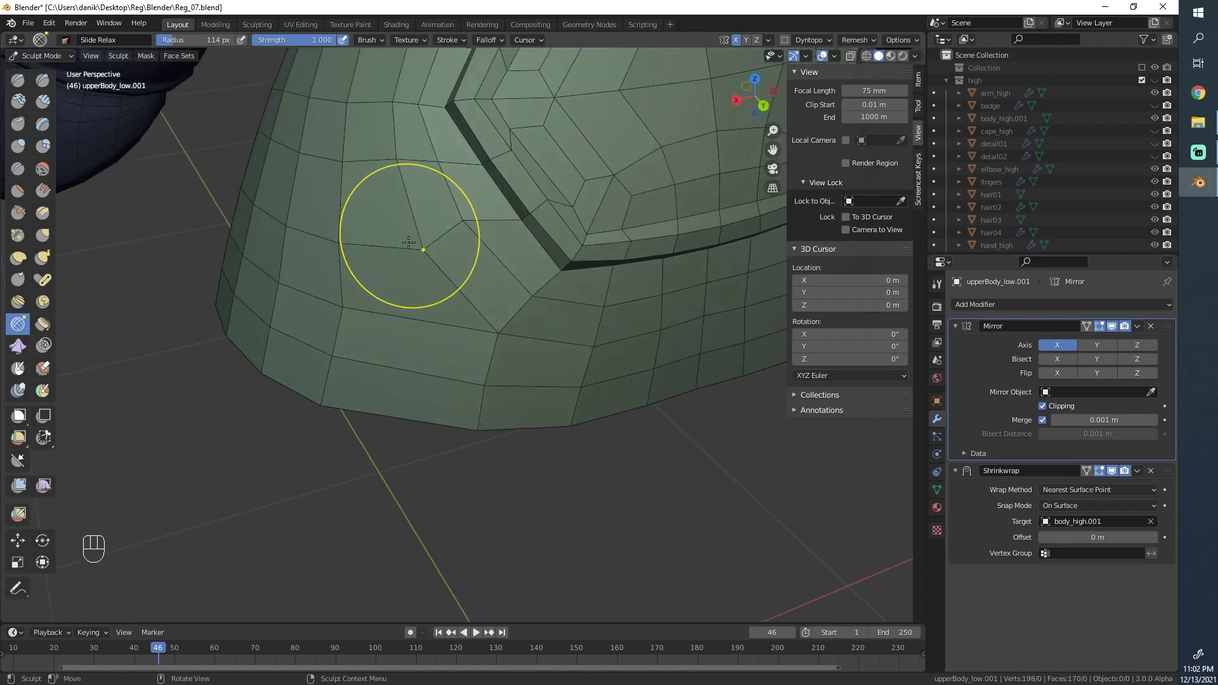
drag(403, 237, 404, 259)
scroll(414, 237, down, 5)
middle_drag(406, 289, 420, 376)
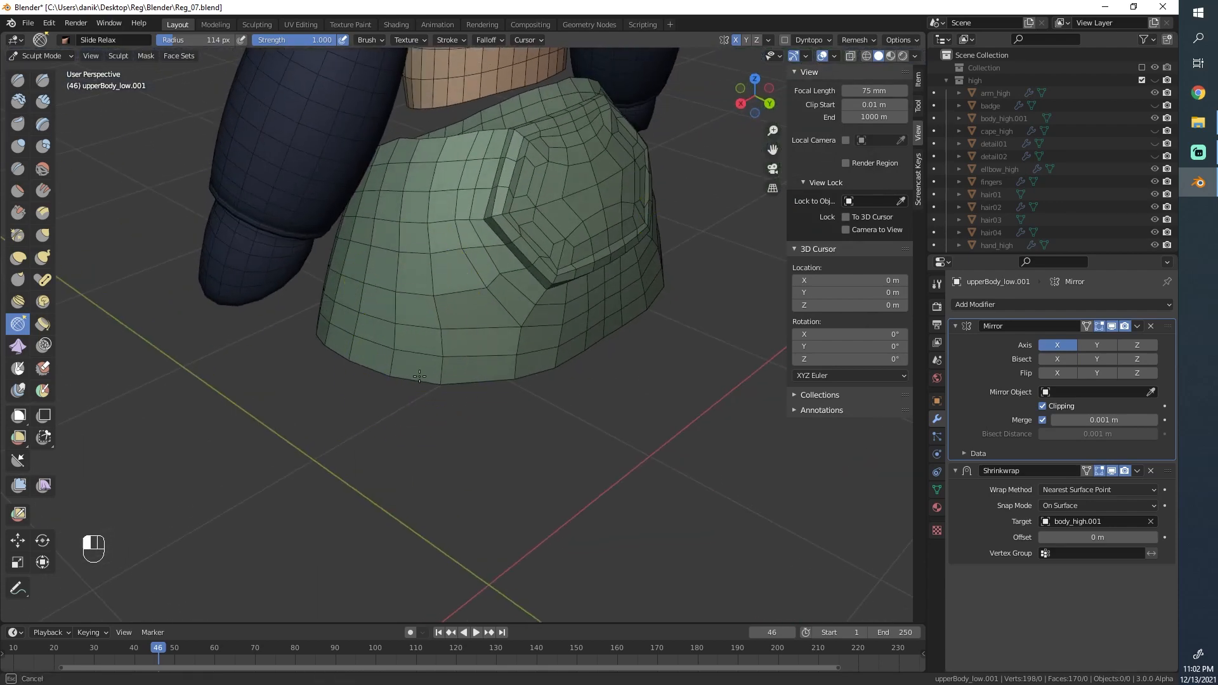
key(Tab)
middle_drag(426, 320, 499, 328)
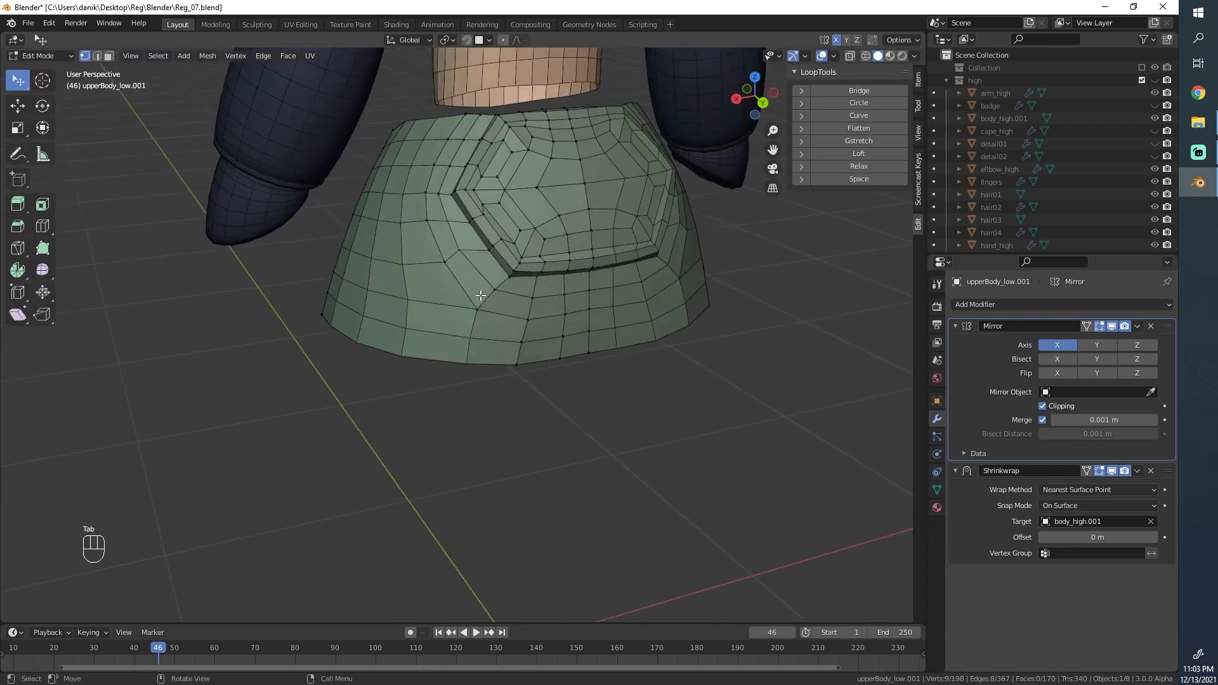
key(ctrl+r)
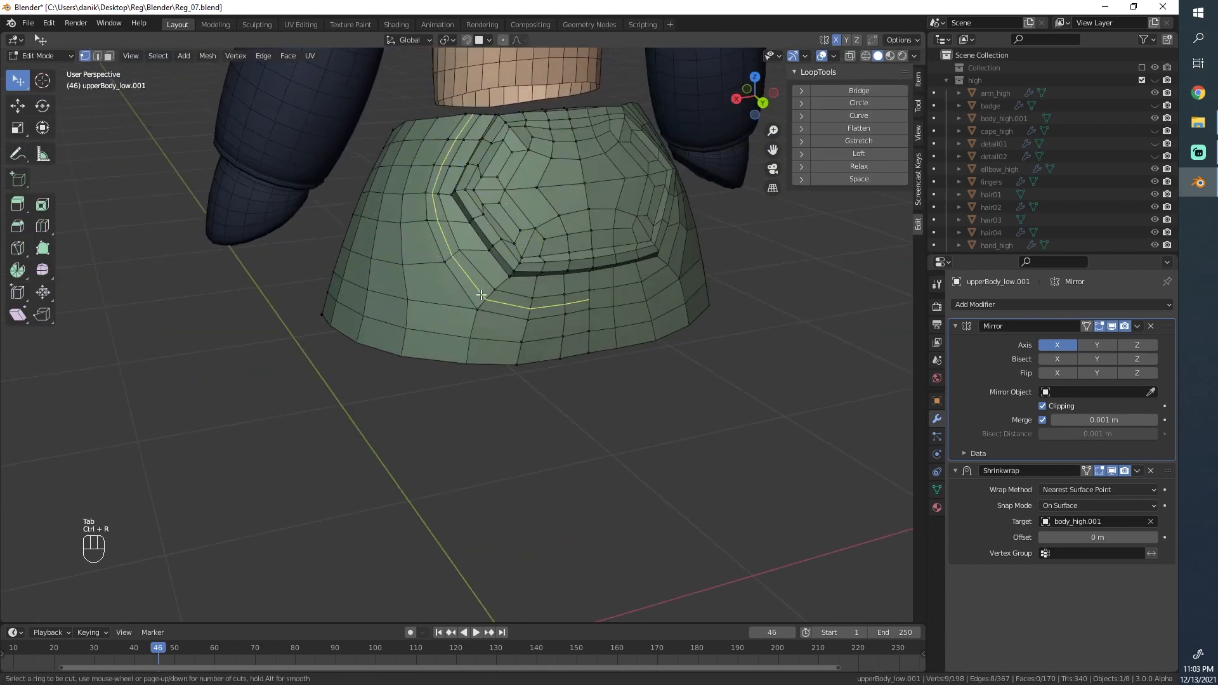
right_click(520, 306)
key(Tab)
key(Tab)
Step: Delete the edge loop that runs around the outside of the back panel
scroll(515, 300, up, 2)
alt+click(542, 272)
key(x)
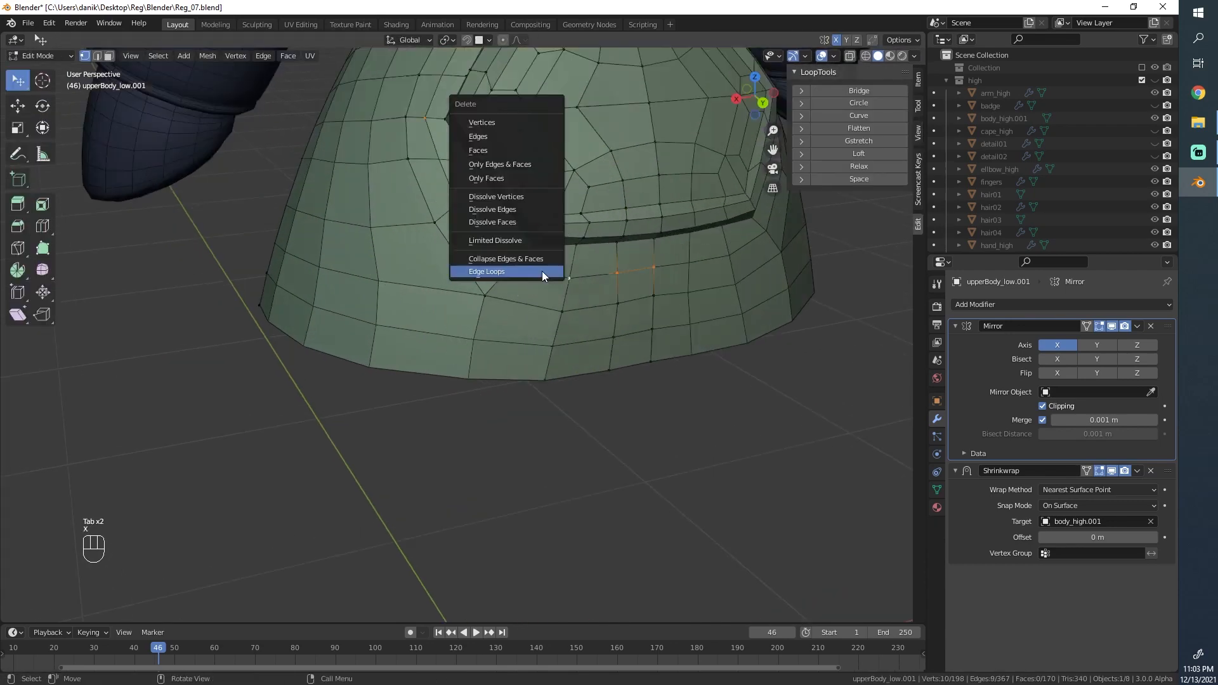
click(542, 272)
scroll(546, 317, down, 5)
Step: Relax the hip mesh beside the back panel in Sculpt Mode with the Slide Relax brush
key(Tab)
scroll(545, 355, up, 5)
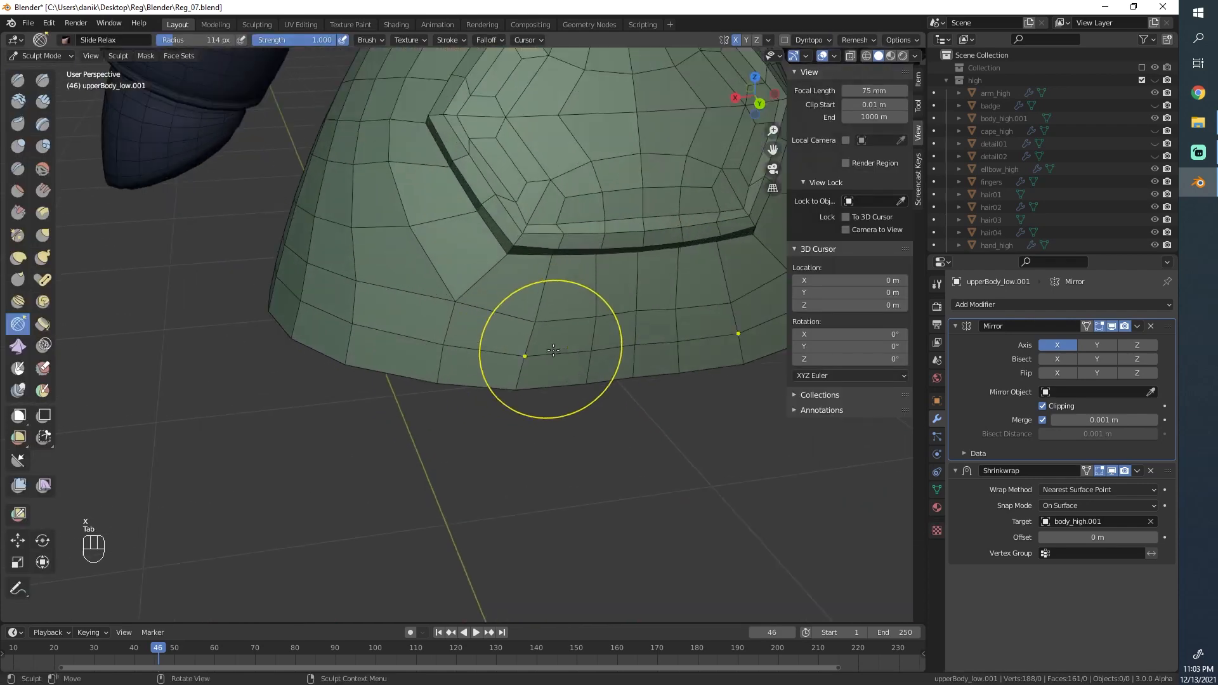
scroll(507, 352, down, 4)
scroll(458, 355, up, 2)
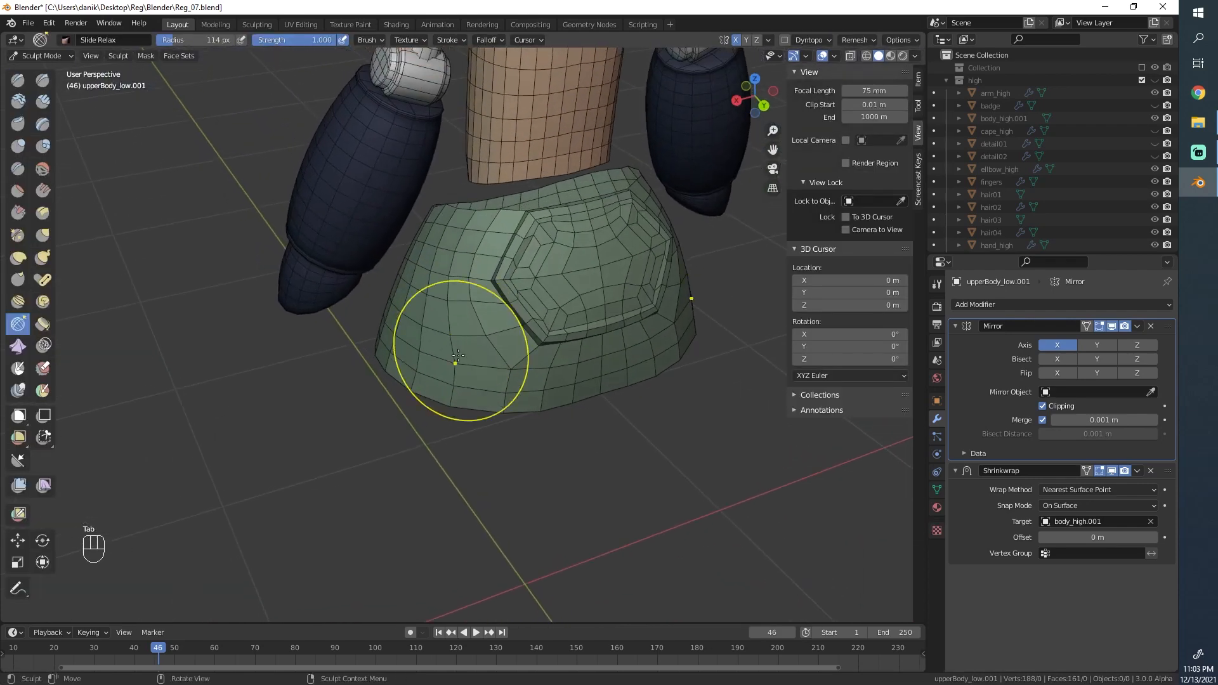
scroll(458, 356, up, 2)
shift+drag(458, 355, 433, 310)
scroll(431, 235, up, 2)
shift+middle_drag(482, 184, 463, 294)
shift+drag(438, 248, 463, 243)
Step: Smooth the vertex spacing on the outer hip side with a Slide Relax stroke
scroll(462, 244, down, 5)
middle_drag(462, 244, 647, 279)
scroll(477, 294, up, 5)
mouse_move(477, 293)
shift+mouse_down()
mouse_move(376, 373)
mouse_move(437, 369)
mouse_move(488, 330)
mouse_move(492, 285)
mouse_move(526, 336)
shift+mouse_up()
Step: Slide and relax the vertices along the bottom rim below the back panel's centre
scroll(489, 381, down, 2)
scroll(440, 336, down, 2)
scroll(440, 337, up, 5)
scroll(527, 336, down, 2)
middle_drag(698, 336, 508, 364)
scroll(470, 345, up, 3)
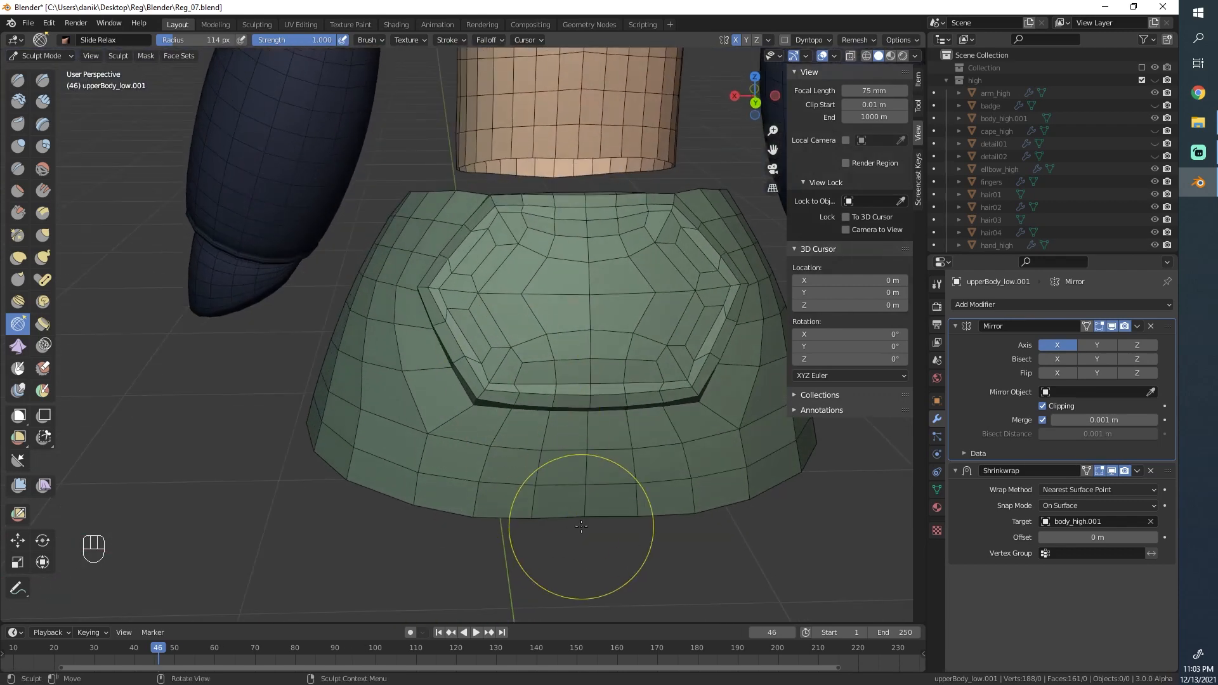
drag(582, 515, 561, 512)
mouse_move(562, 513)
shift+mouse_down()
mouse_move(479, 498)
mouse_move(548, 498)
shift+mouse_up()
Step: Examine the edge flow of the hip mesh around the back panel from several angles
scroll(438, 355, down, 6)
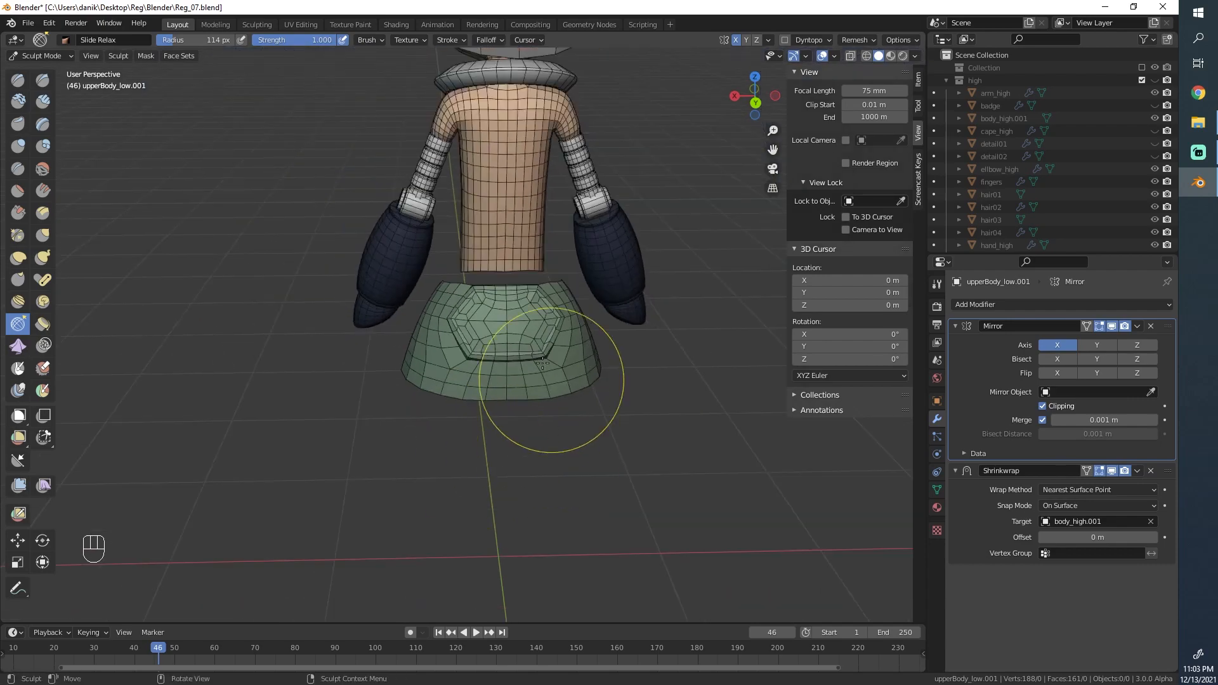
scroll(444, 342, up, 3)
scroll(571, 337, down, 1)
scroll(651, 347, down, 2)
middle_drag(445, 292, 474, 354)
scroll(500, 321, up, 4)
mouse_move(628, 381)
middle_down()
mouse_move(568, 346)
mouse_move(482, 406)
mouse_move(456, 388)
mouse_move(541, 322)
middle_up()
key(Tab)
key(Tab)
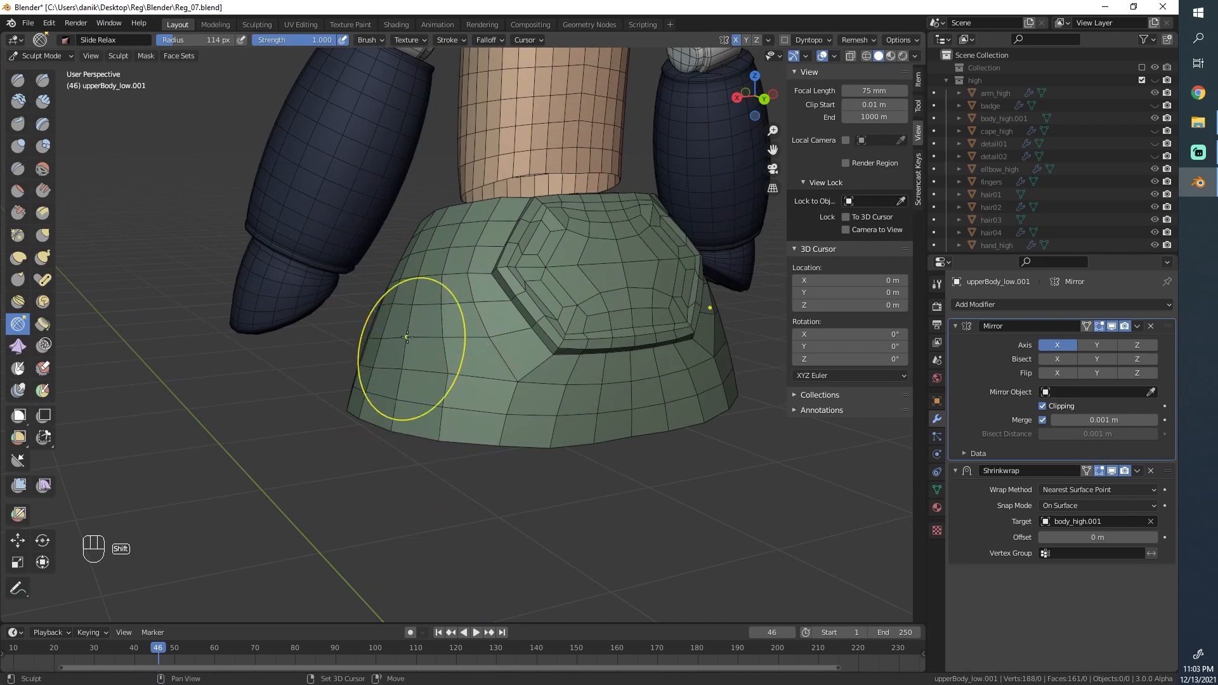
Step: Adjust the vertices on the lower hip side near the panel's corner with the Slide Relax brush
middle_drag(372, 365, 391, 367)
scroll(473, 386, up, 1)
drag(474, 386, 493, 386)
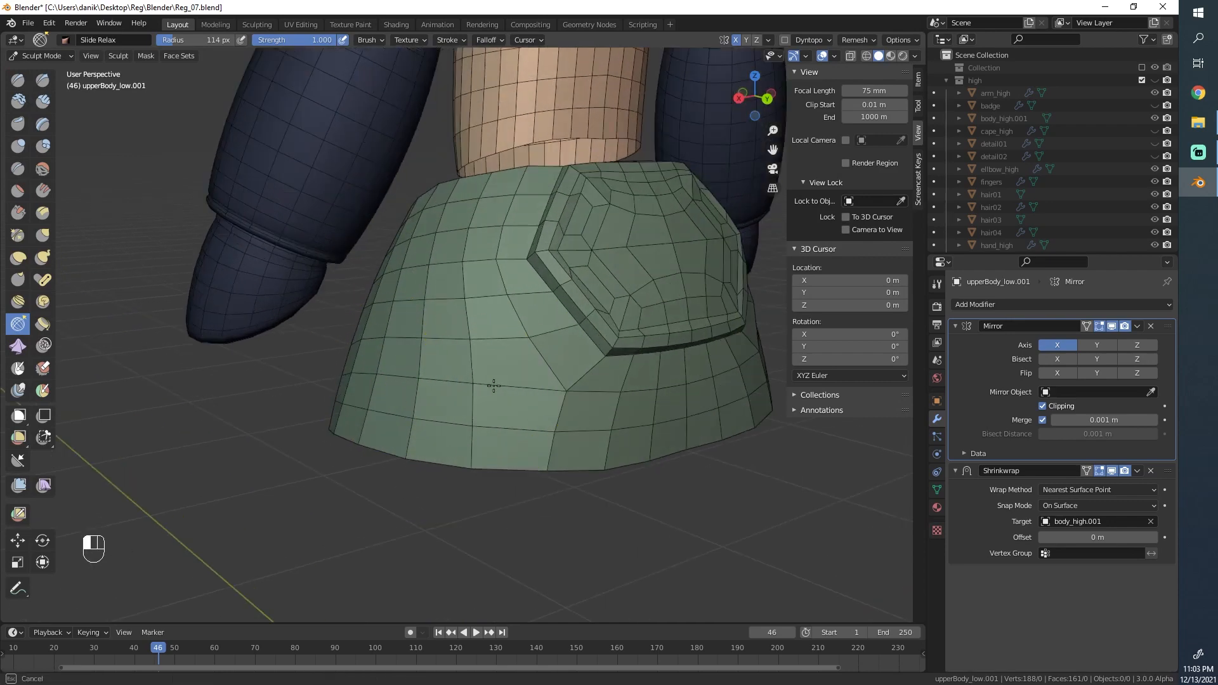
middle_drag(497, 379, 432, 370)
scroll(435, 403, down, 3)
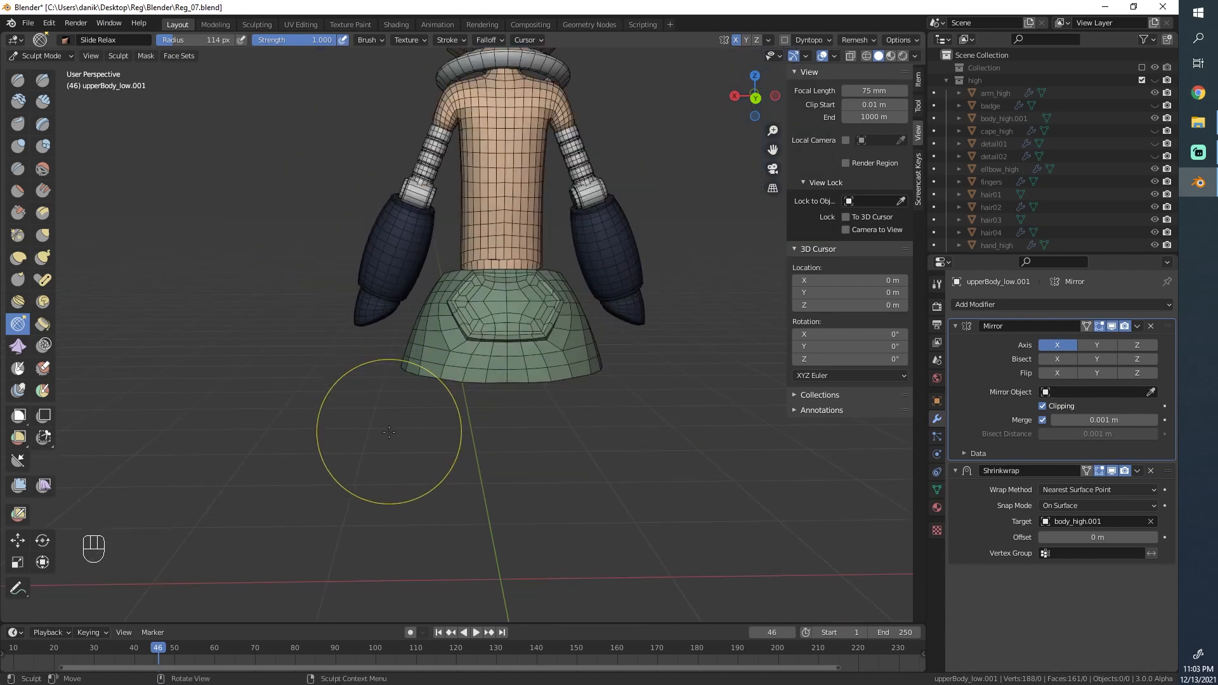
Step: Relax the vertex spacing on the side of the hips with a Slide Relax stroke
mouse_move(384, 423)
middle_down()
mouse_move(427, 408)
mouse_move(482, 327)
mouse_move(489, 293)
middle_up()
scroll(490, 309, up, 3)
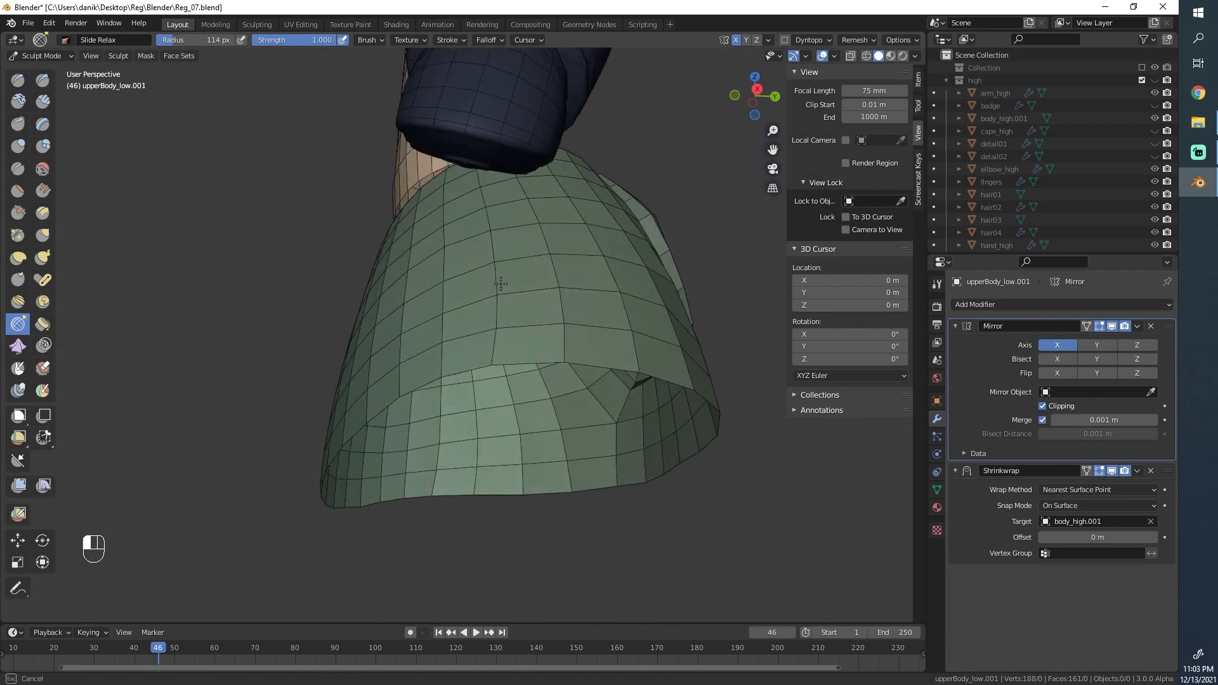
key(shift+s)
scroll(551, 305, up, 2)
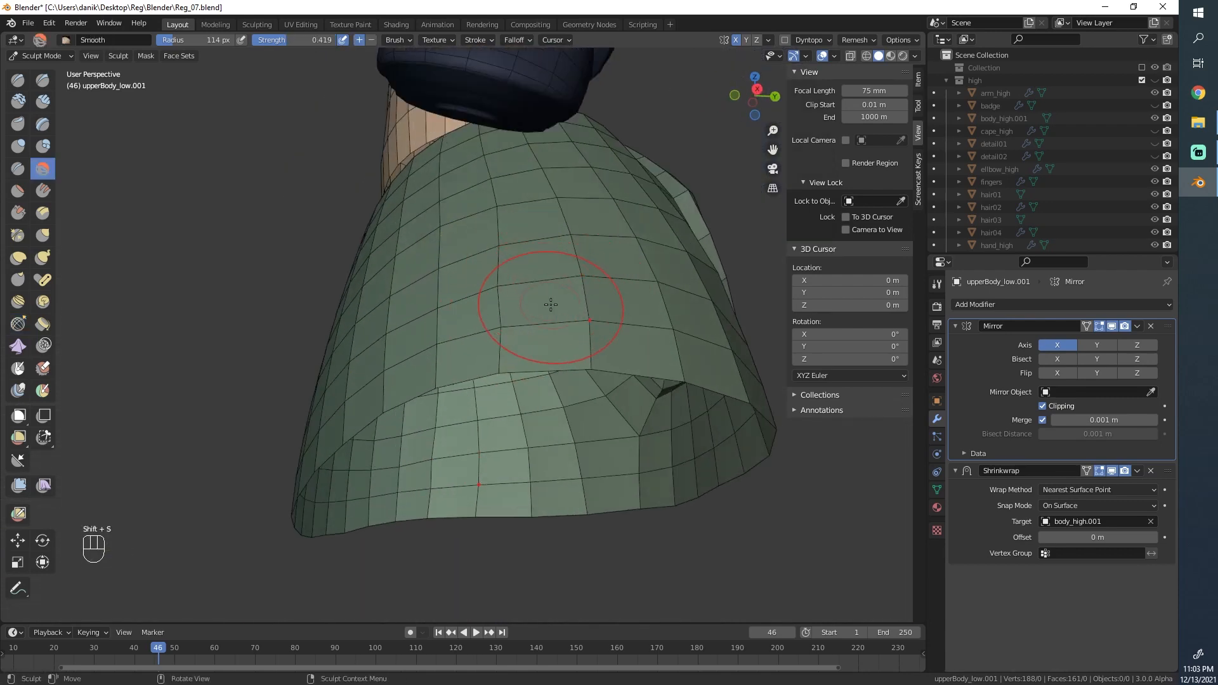
click(19, 324)
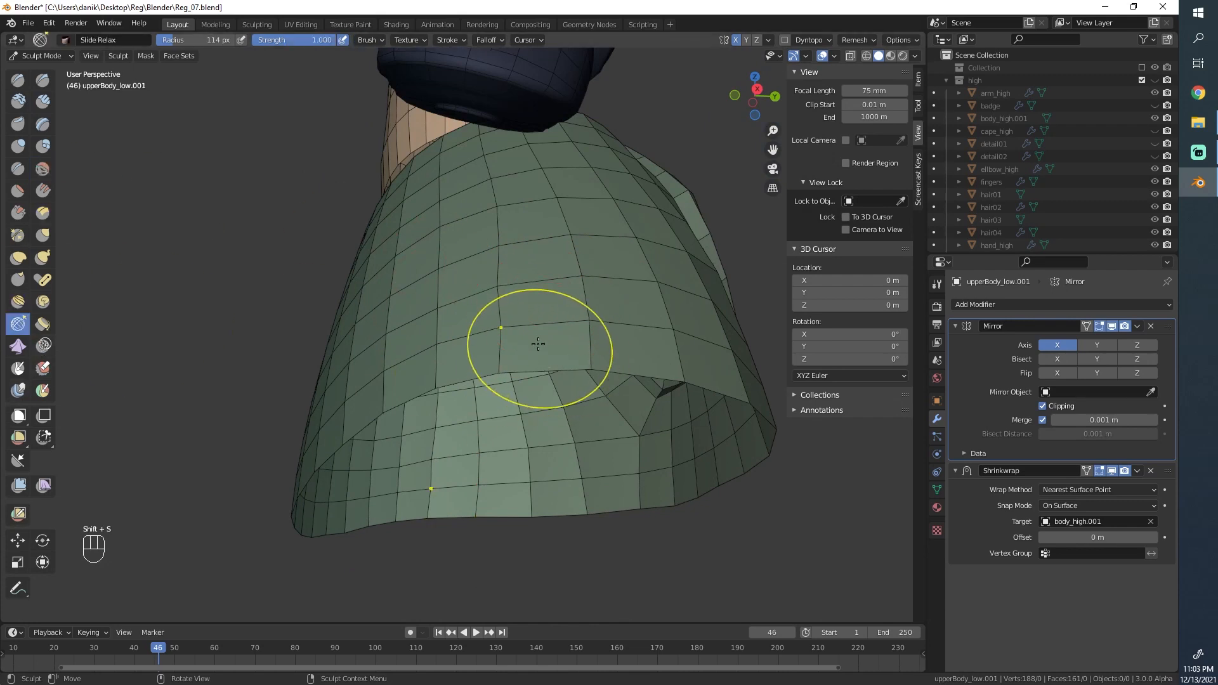
mouse_move(517, 225)
mouse_down()
mouse_move(513, 180)
mouse_move(497, 236)
mouse_up()
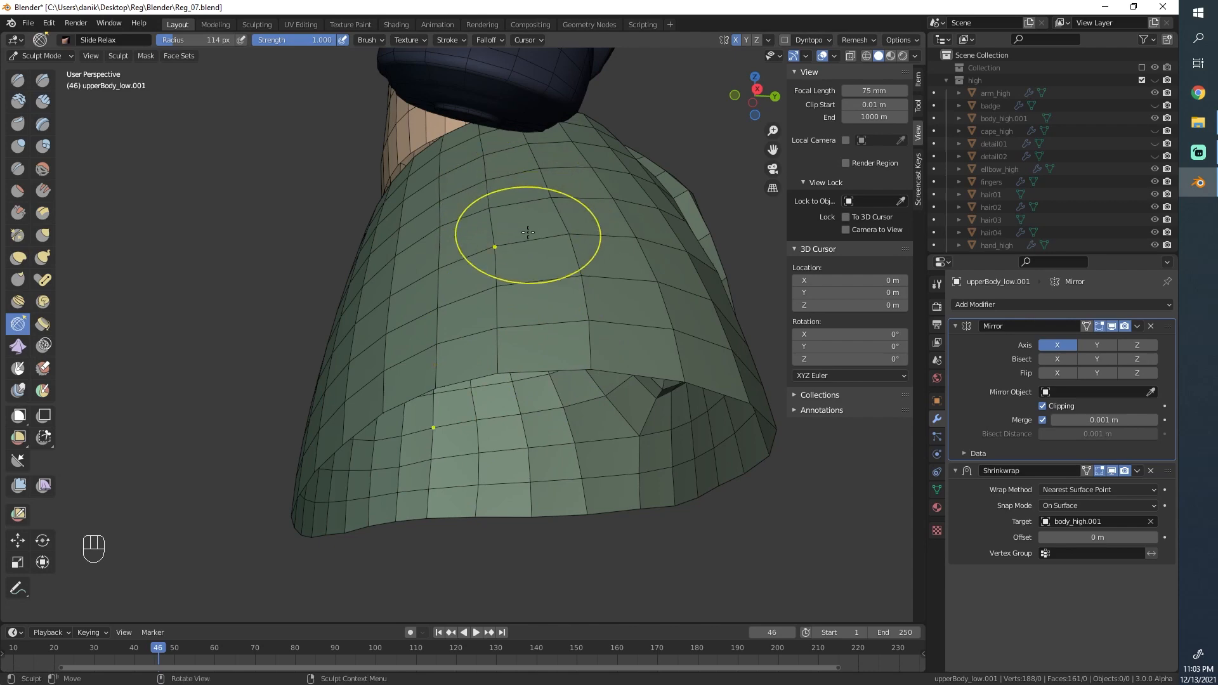
Step: Select the three hexagonal face pairs on one half of the back panel and extrude them slightly outward into raised studs
middle_drag(498, 236, 419, 303)
key(Tab)
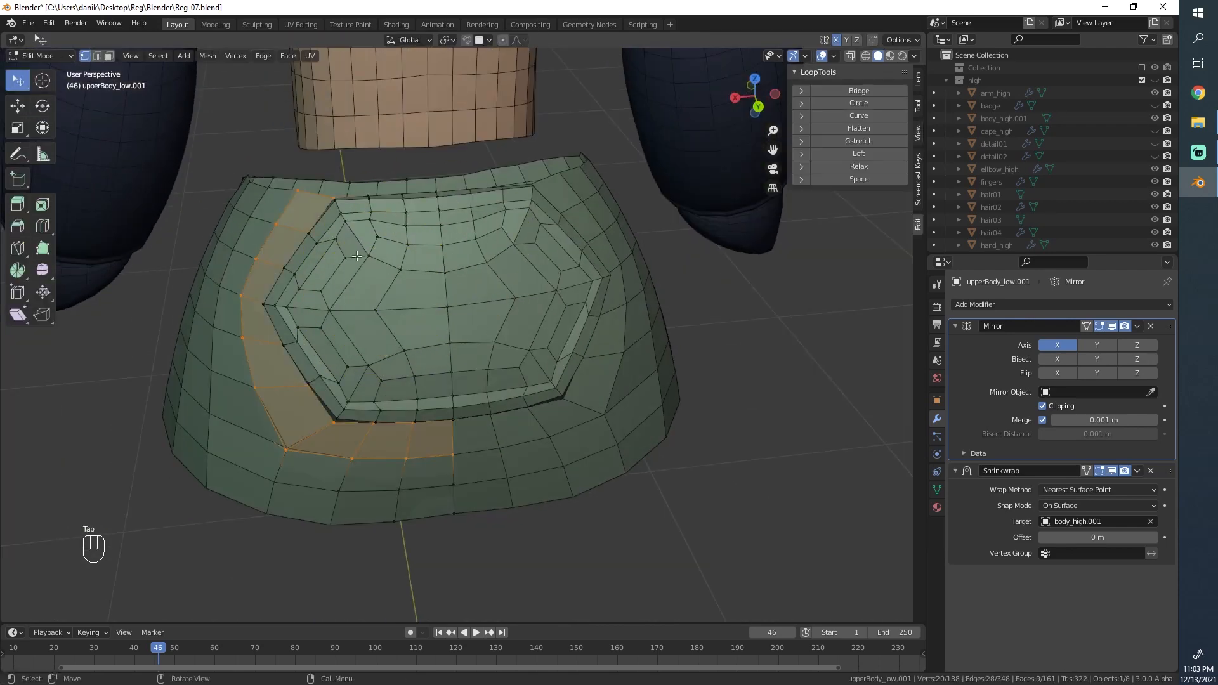
scroll(147, 259, up, 2)
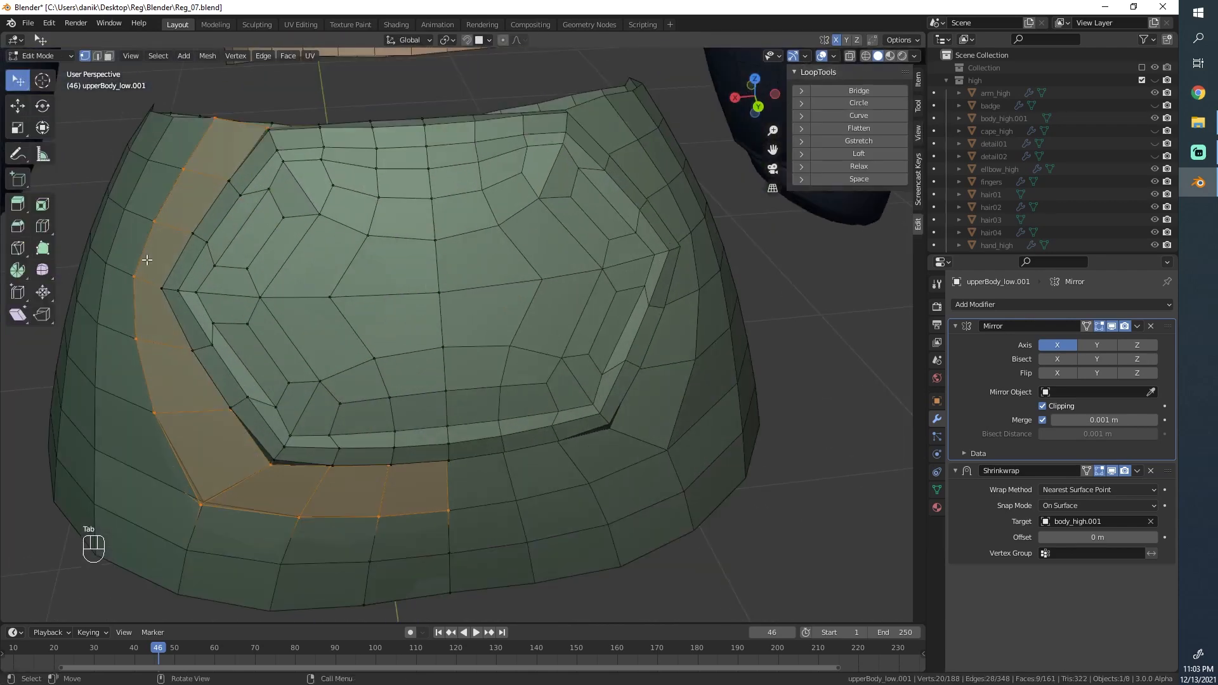
click(110, 56)
click(300, 188)
shift+click(228, 294)
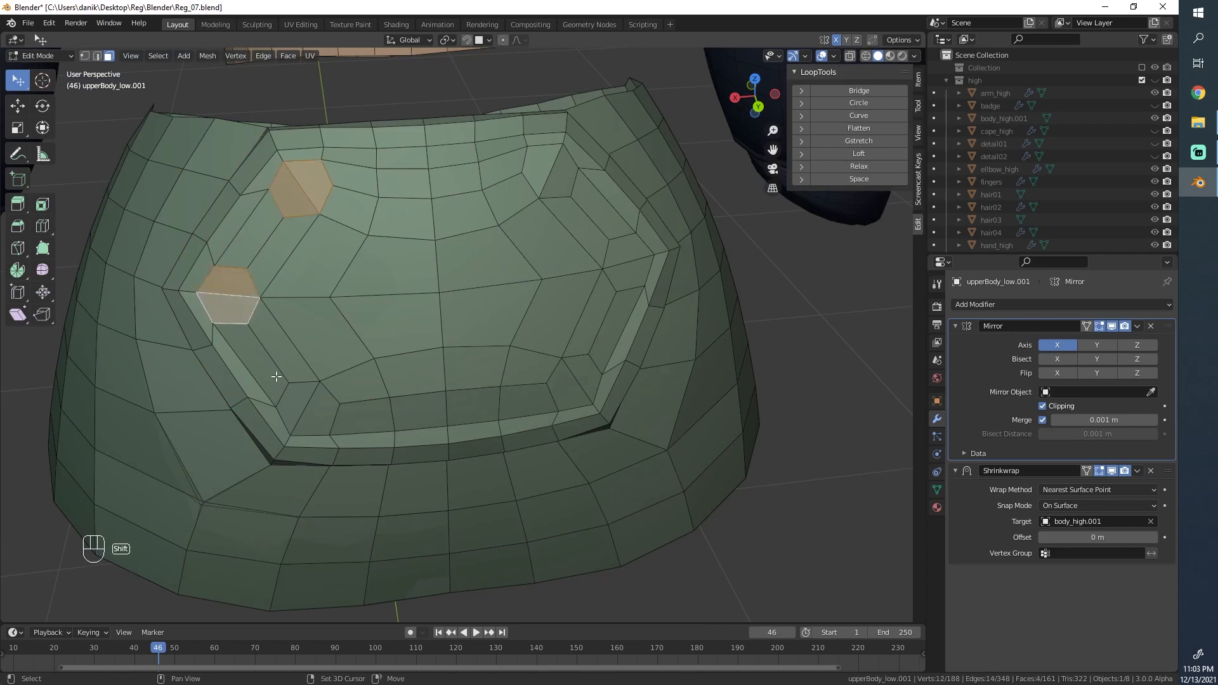
shift+click(305, 404)
shift+click(317, 418)
middle_drag(318, 419, 526, 294)
key(e)
click(460, 297)
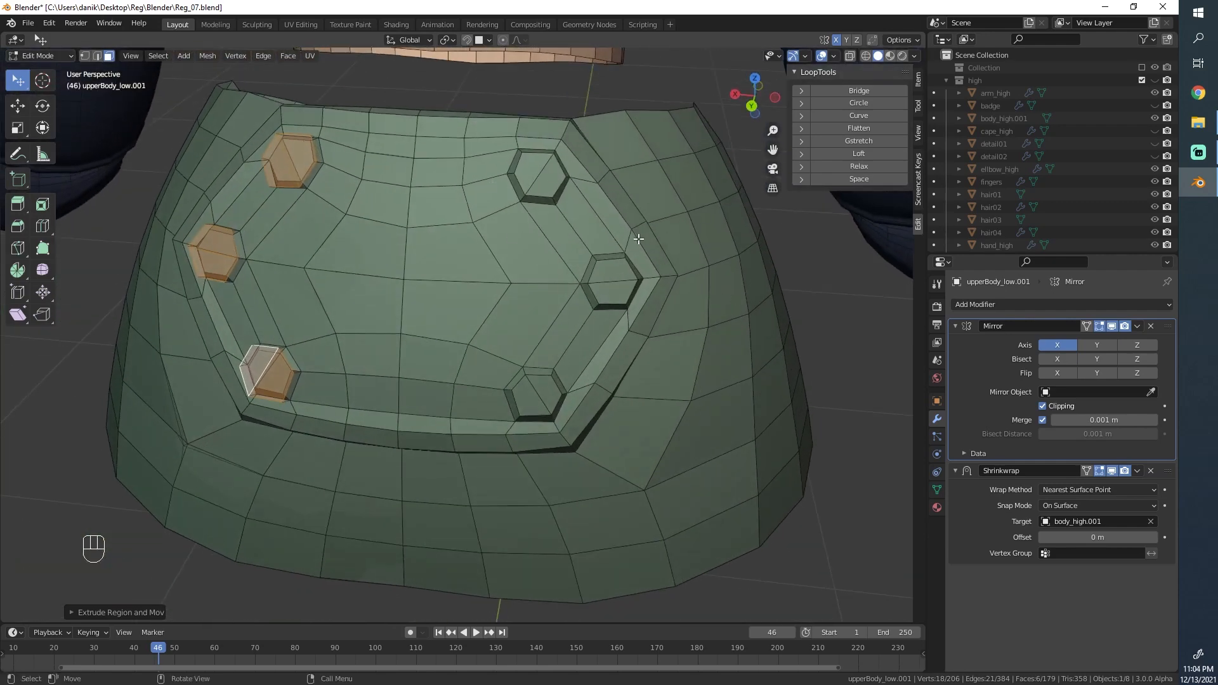
Step: Duplicate the Shrinkwrap modifier targeting body_high.001 and apply the original one
key(Tab)
key(Tab)
key(Tab)
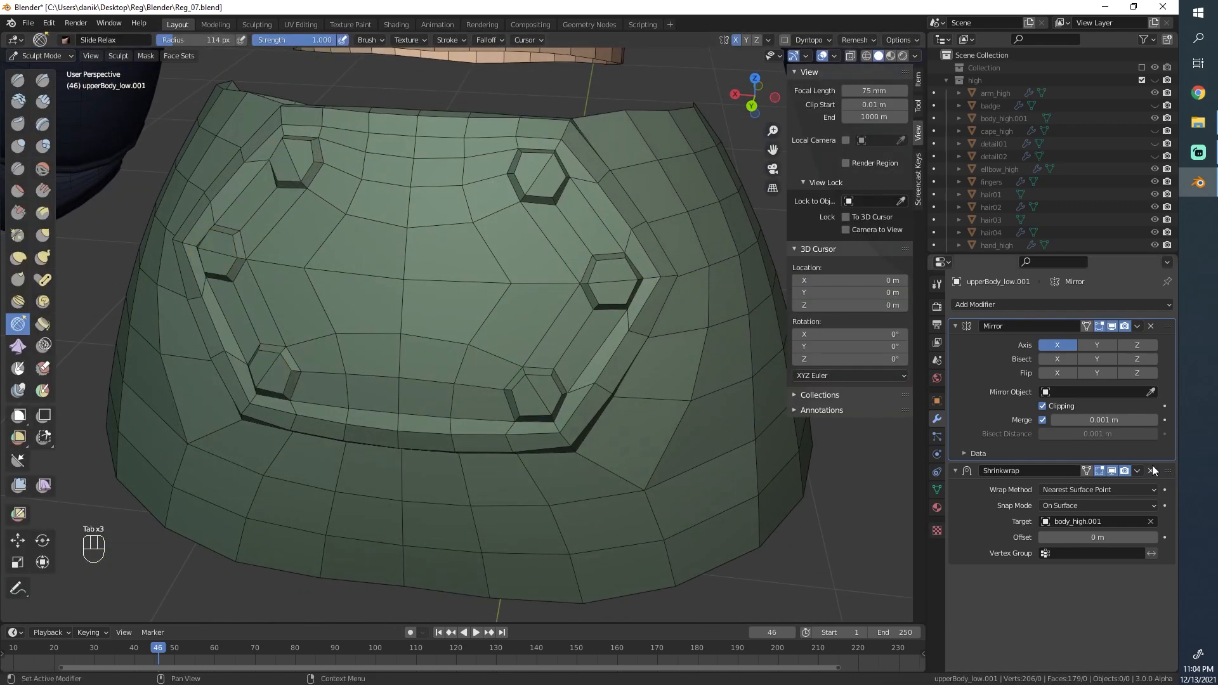
click(1137, 470)
click(1108, 522)
click(1137, 470)
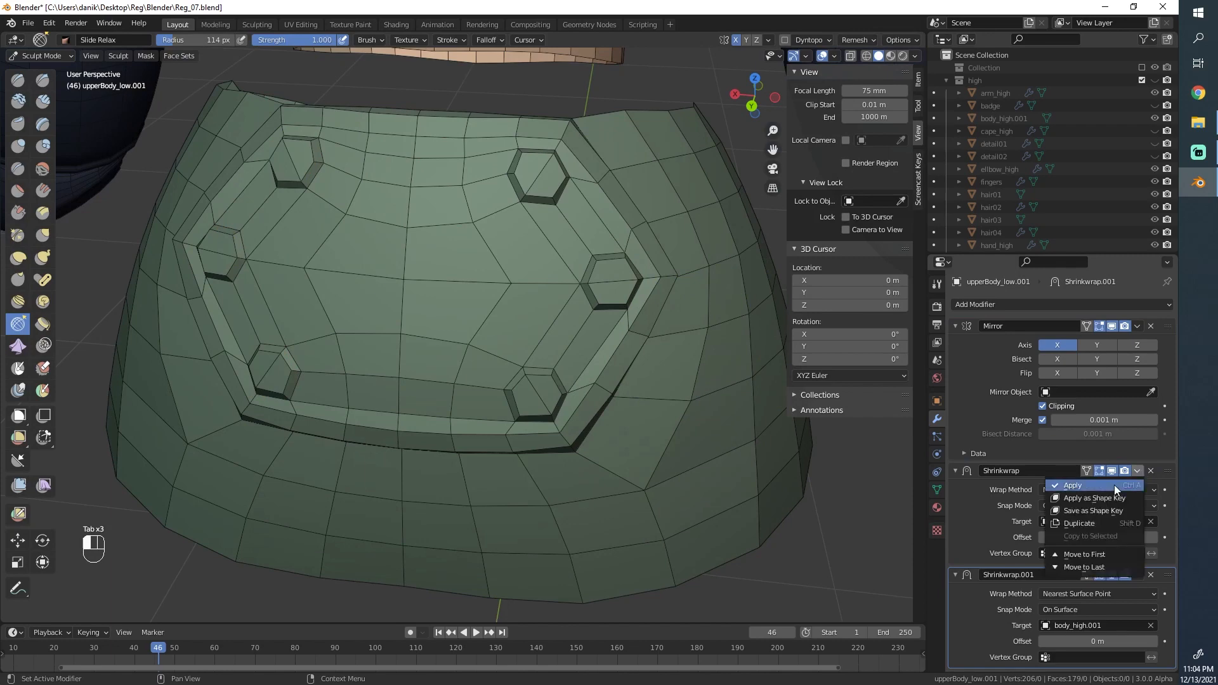
click(1114, 485)
Step: Undo a trial Slide Relax stroke on the lower back panel and enlarge the brush radius to 242 px
key(Tab)
mouse_move(307, 435)
middle_down()
mouse_move(424, 279)
mouse_move(413, 256)
mouse_move(408, 316)
middle_up()
key(Tab)
scroll(413, 256, down, 1)
shift+drag(475, 385, 454, 354)
key(ctrl+z)
key(f)
click(478, 362)
Step: Try relaxing the vertices around the panel's studs with the enlarged Slide Relax brush, then undo the strokes
shift+drag(399, 276, 396, 235)
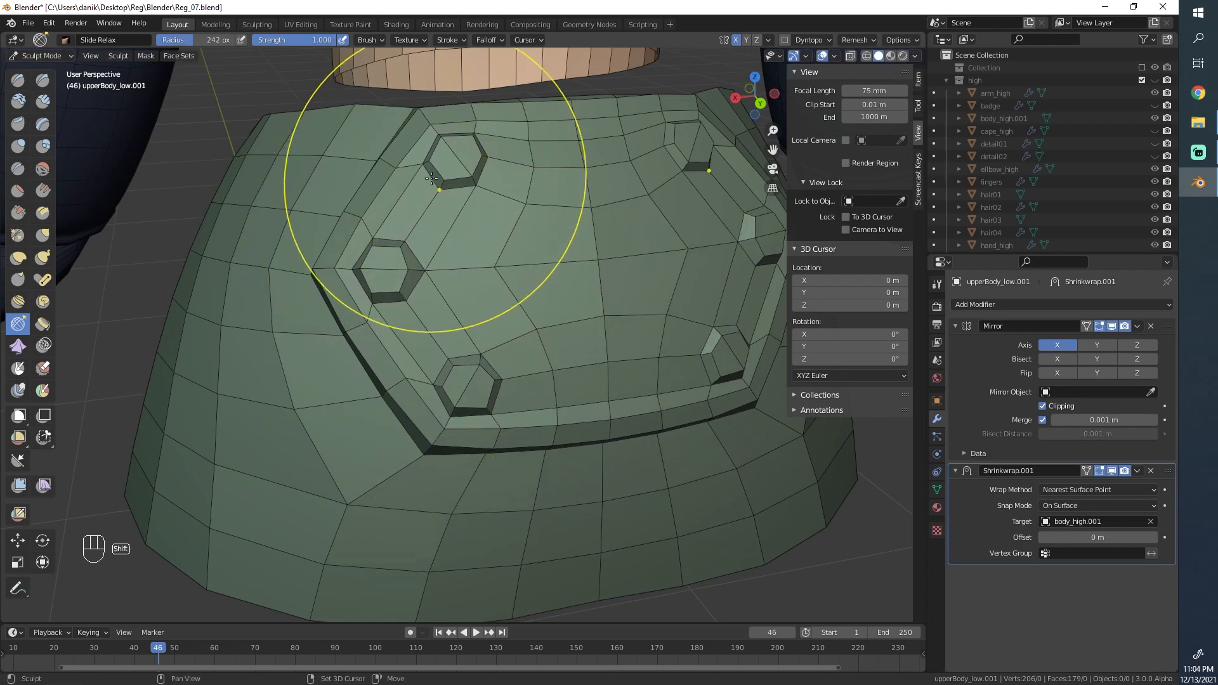
key(ctrl+z)
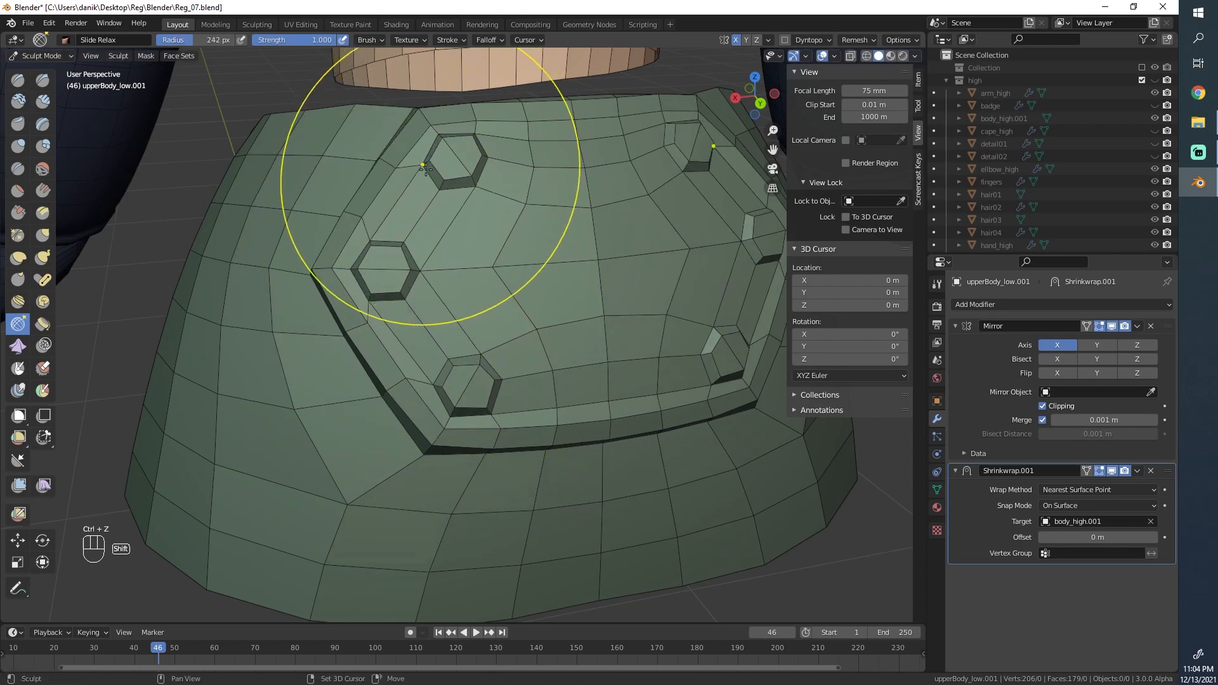
key(ctrl+z)
key(ctrl+z)
key(ctrl+z)
key(ctrl+z)
key(ctrl+z)
key(ctrl+z)
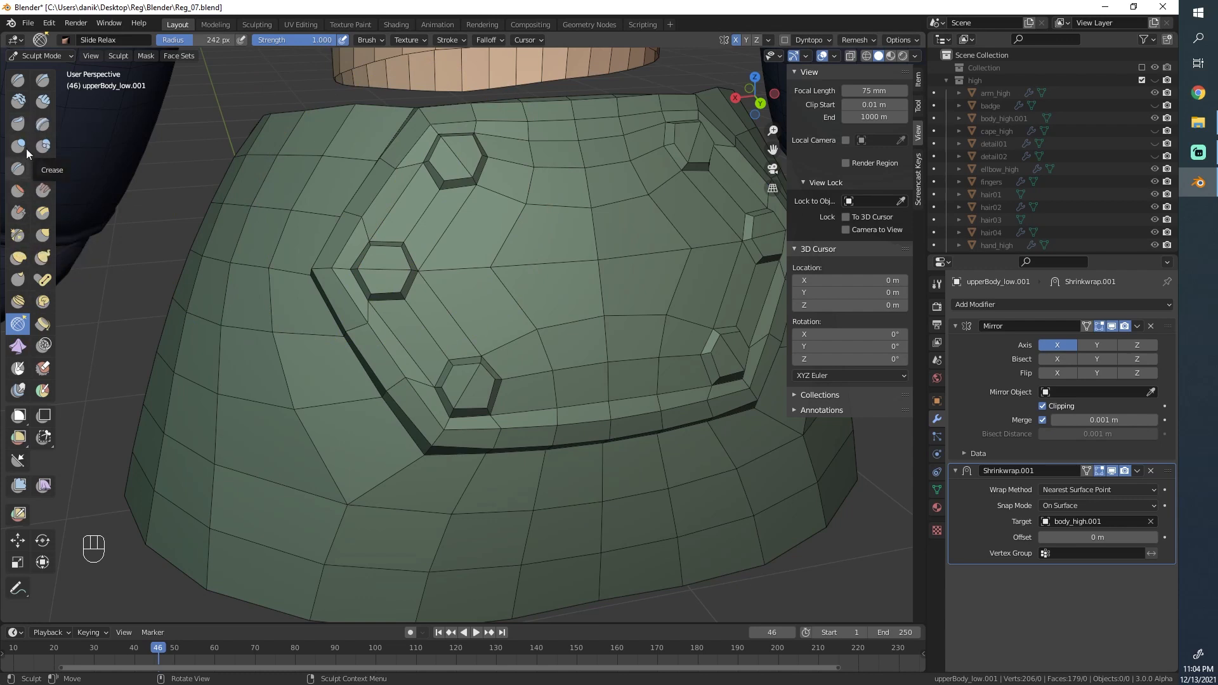
Step: Set the Smooth brush strength to 0.061 and lightly smooth the area around the panel's side studs
click(43, 170)
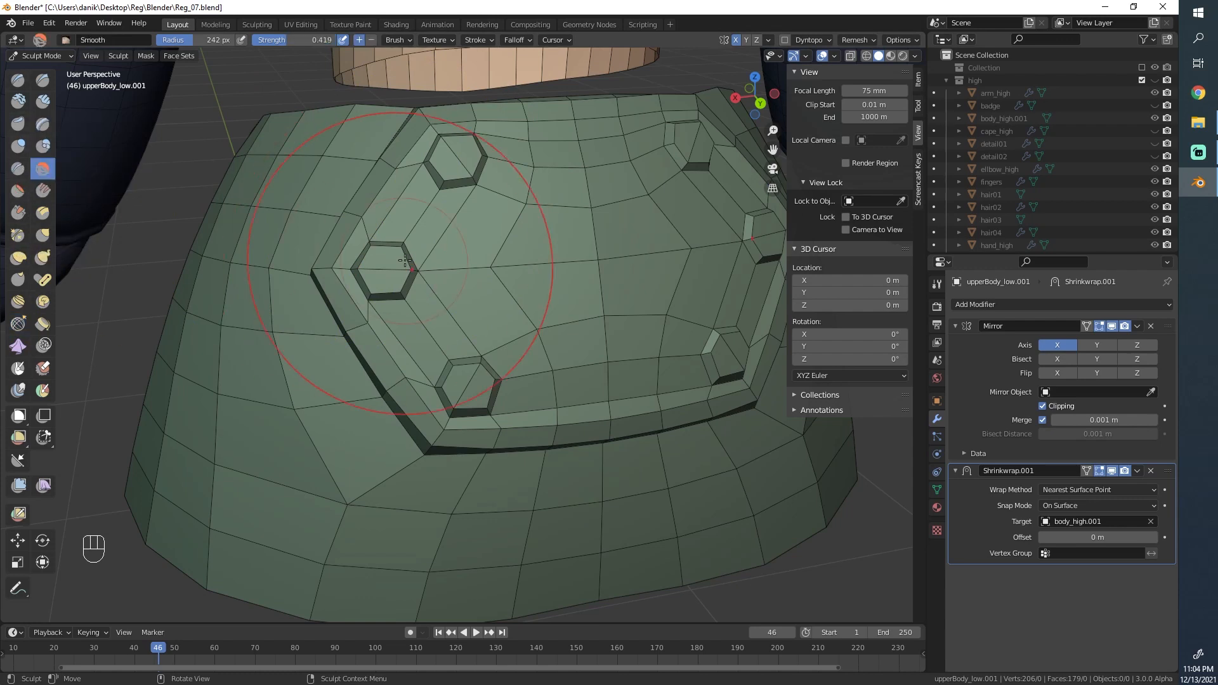
drag(435, 258, 377, 270)
key(ctrl+z)
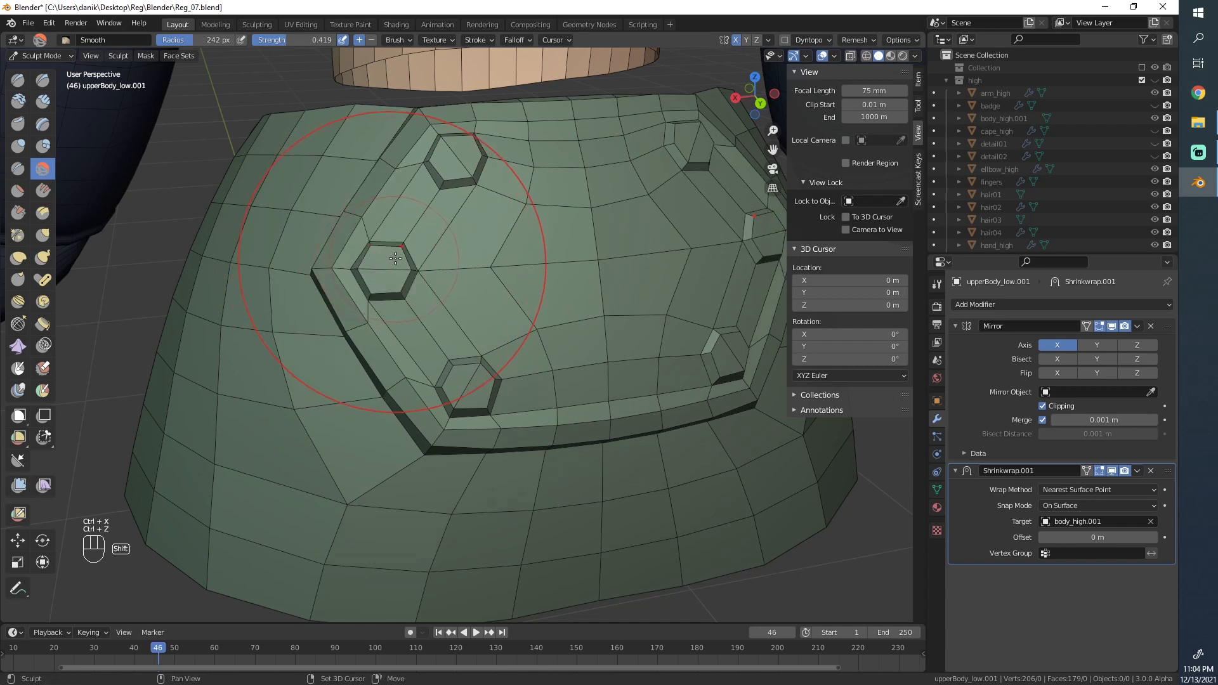
key(shift+f)
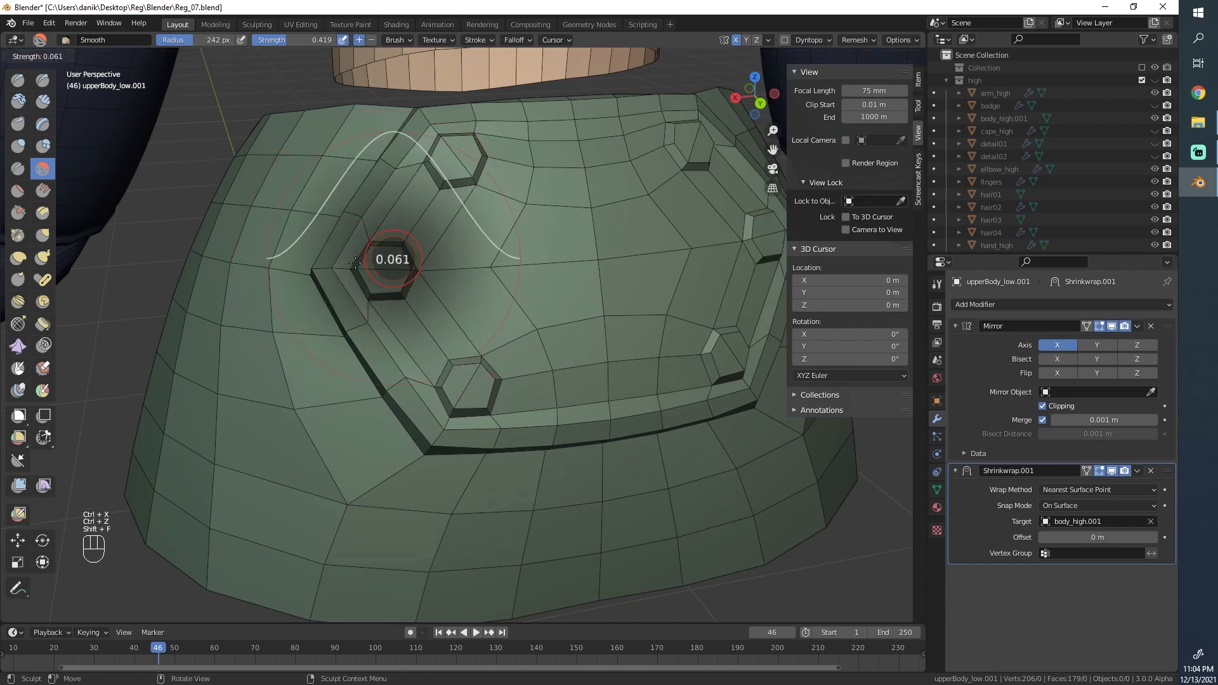
click(355, 262)
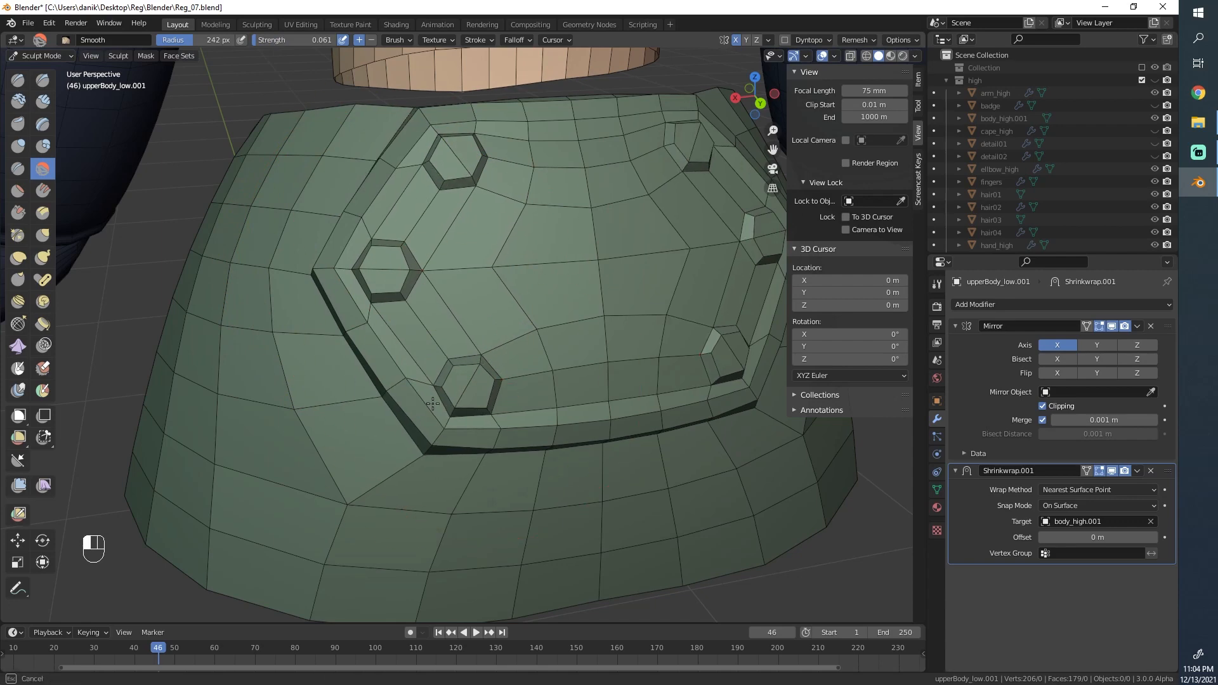
Step: Slide the edge on the panel's lower side rim and rotate it by about 1.8°
scroll(406, 315, down, 4)
middle_drag(408, 315, 438, 298)
scroll(437, 298, up, 4)
key(Tab)
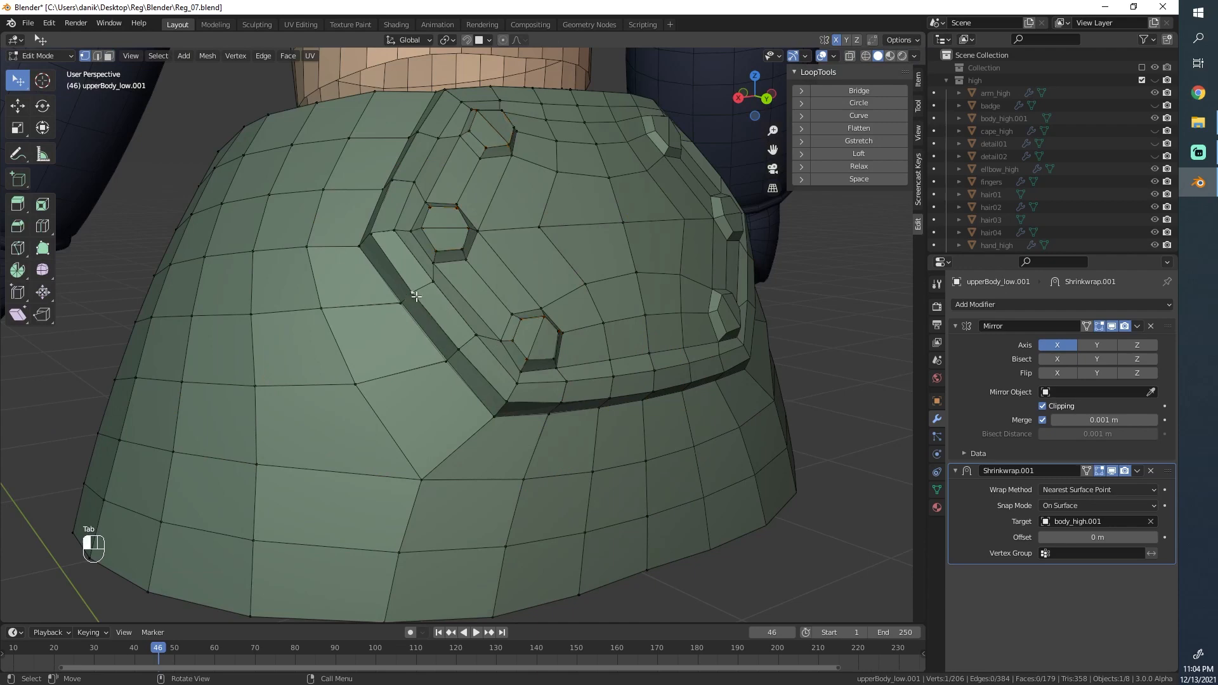
middle_drag(458, 310, 444, 320)
key(g)
key(g)
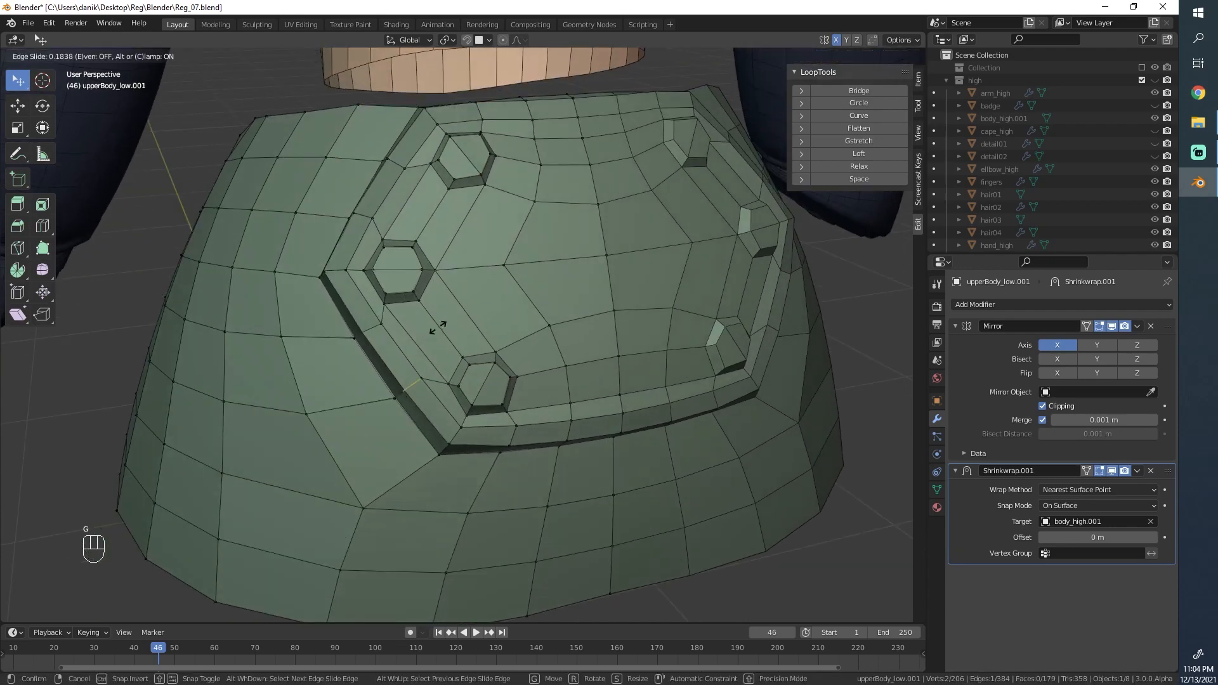
click(439, 328)
key(r)
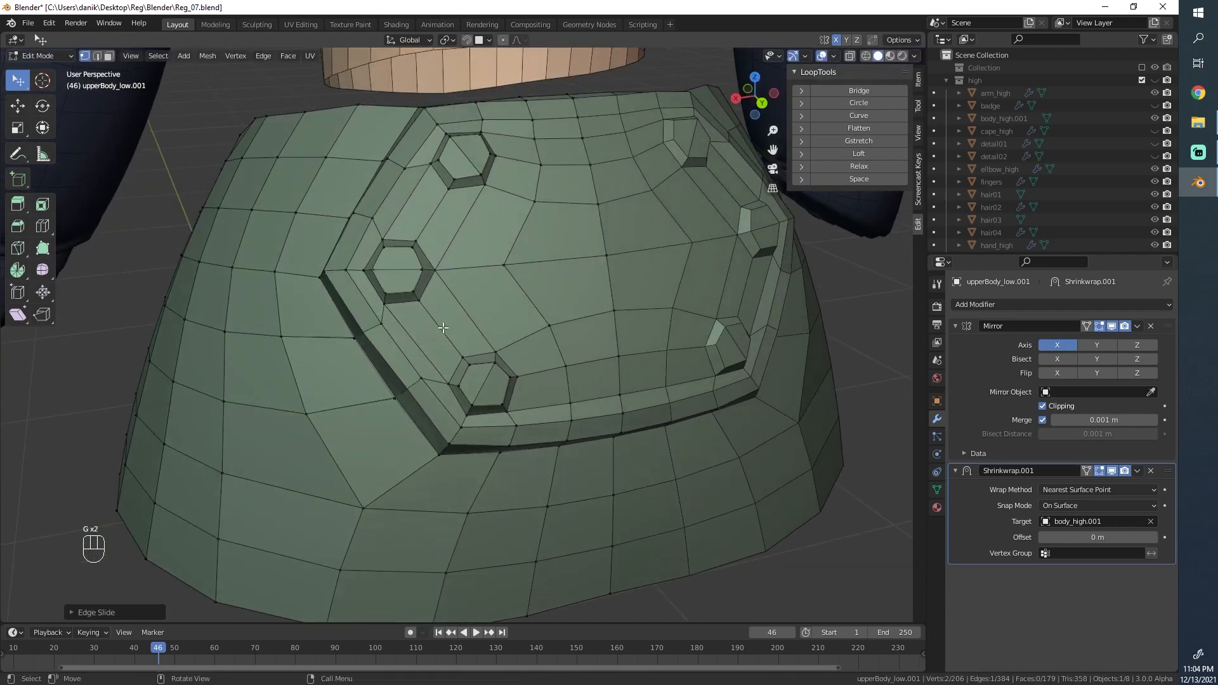
right_click(482, 333)
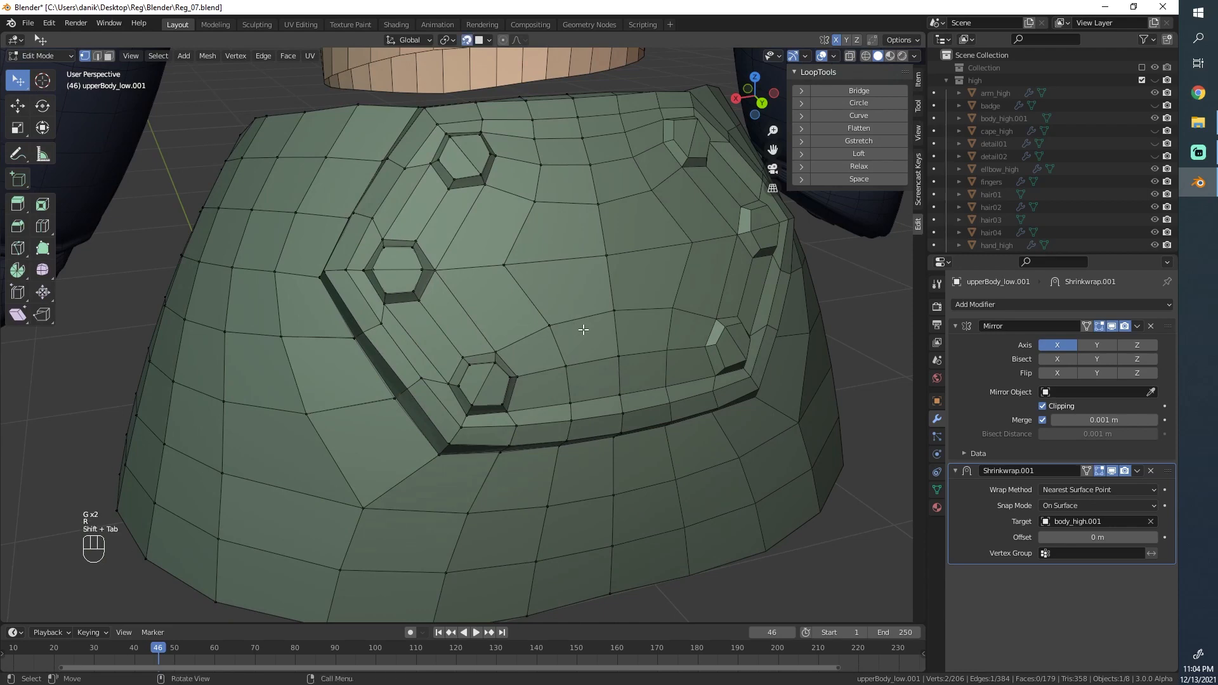
key(r)
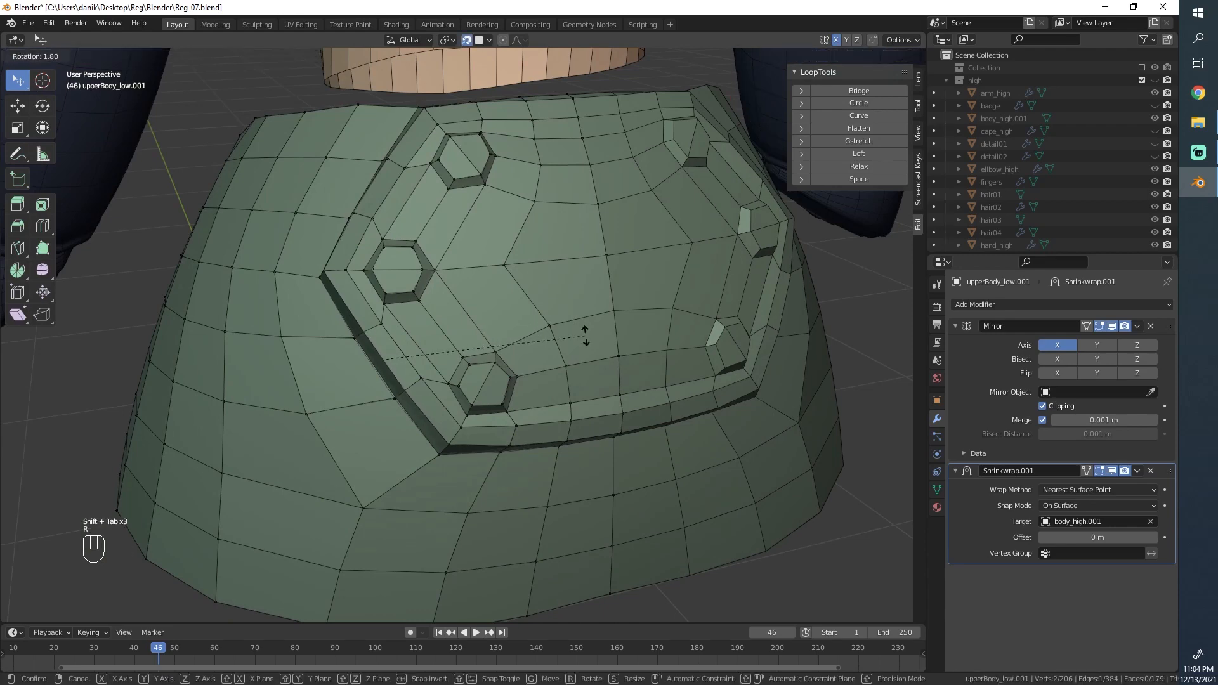
click(585, 334)
Step: Slide the vertex on the panel's upper side rim along its edge
middle_drag(585, 334, 418, 277)
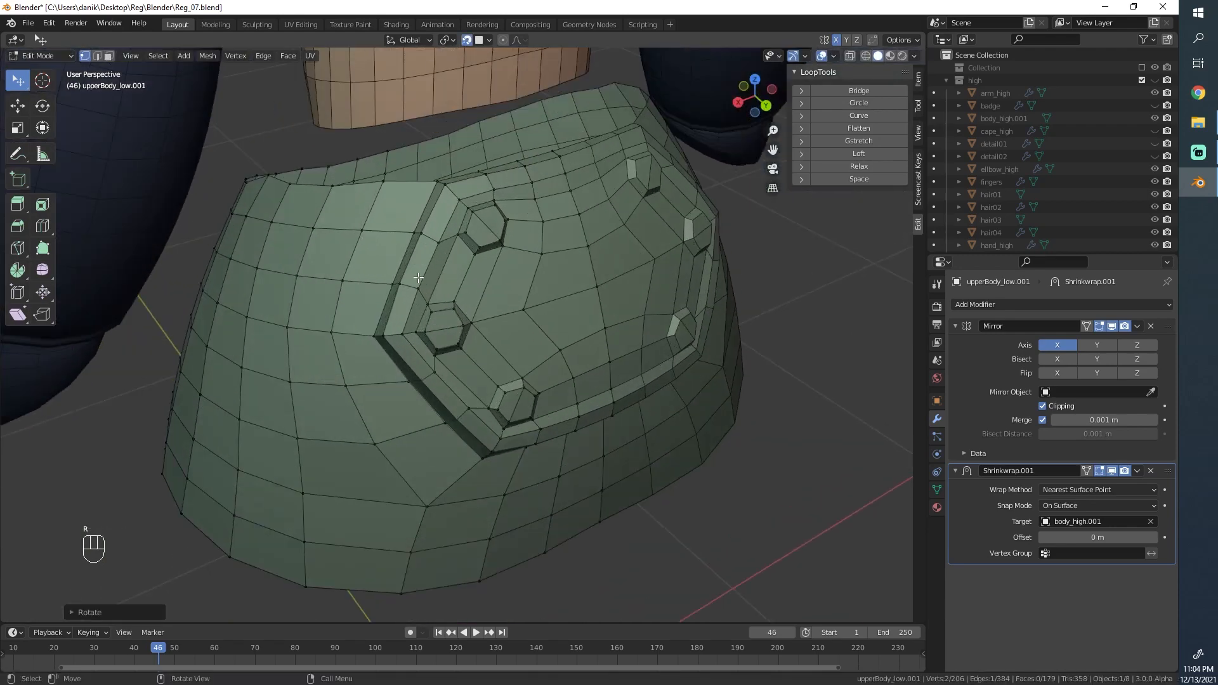
key(g)
key(g)
click(403, 231)
key(g)
right_click(384, 325)
Step: Turn off snapping and reposition the vertices from the panel's side corner up along its upper side rim
key(shift+Tab)
key(g)
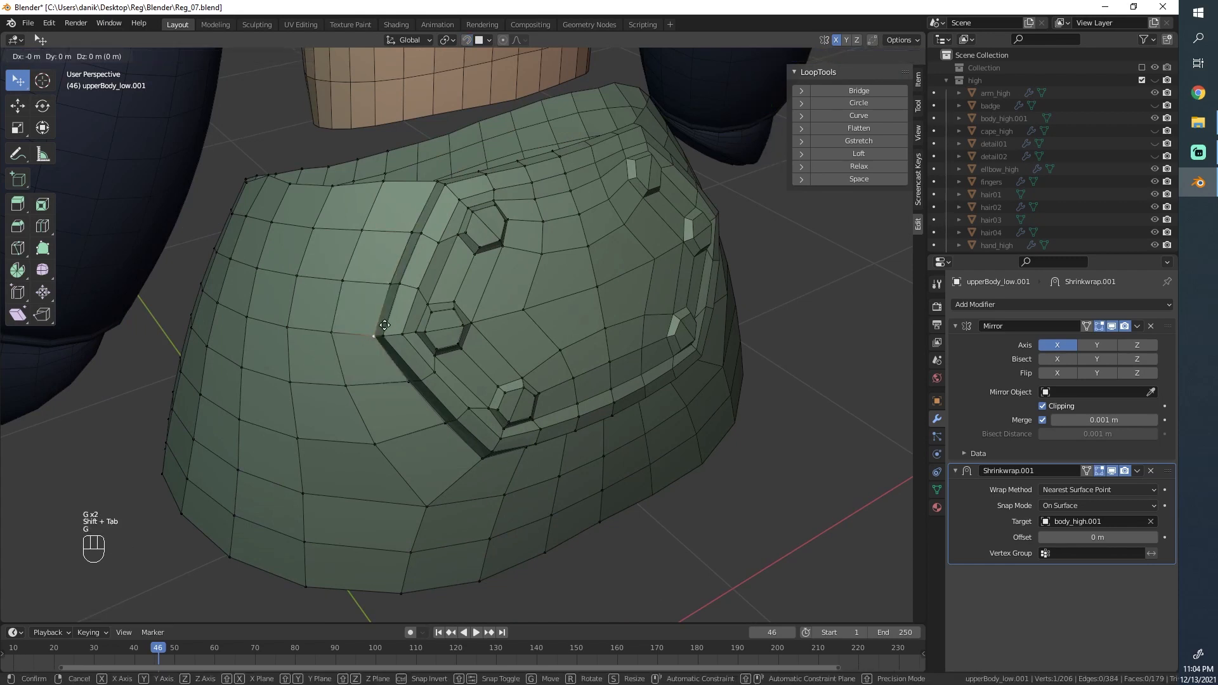
click(383, 325)
key(g)
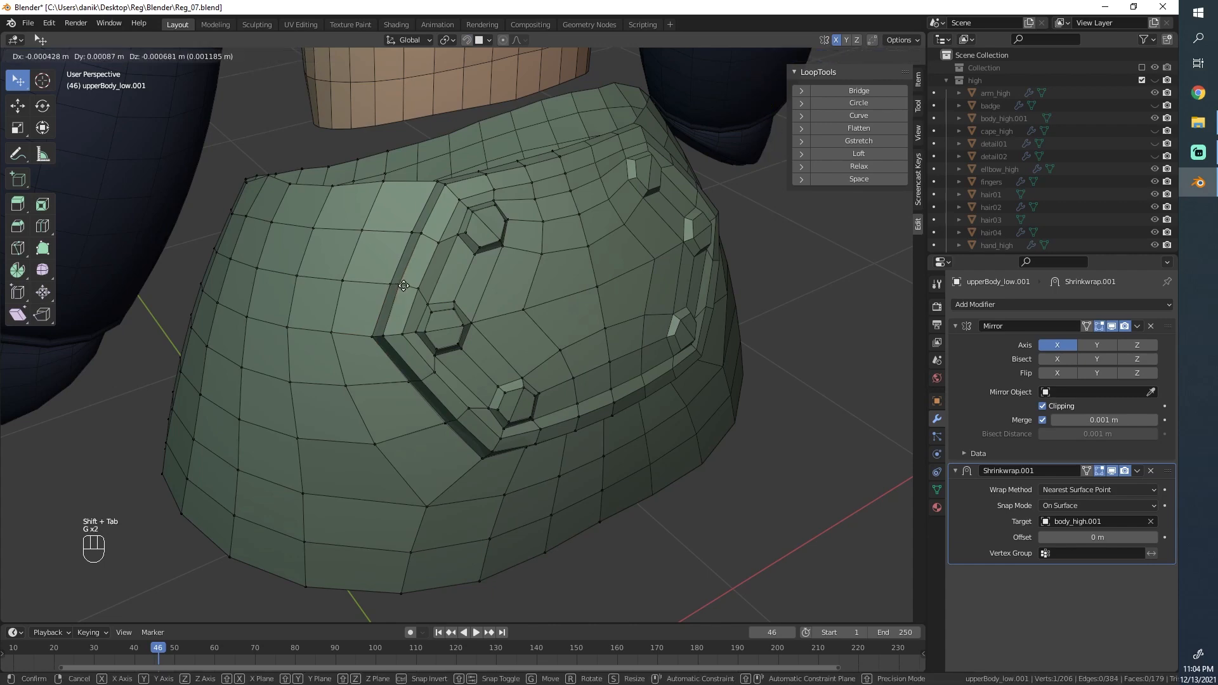
click(404, 285)
click(423, 232)
key(g)
click(423, 233)
Step: Move the outer corner vertices of the panel's middle stud to even out its hexagonal shape
key(Tab)
scroll(454, 291, down, 3)
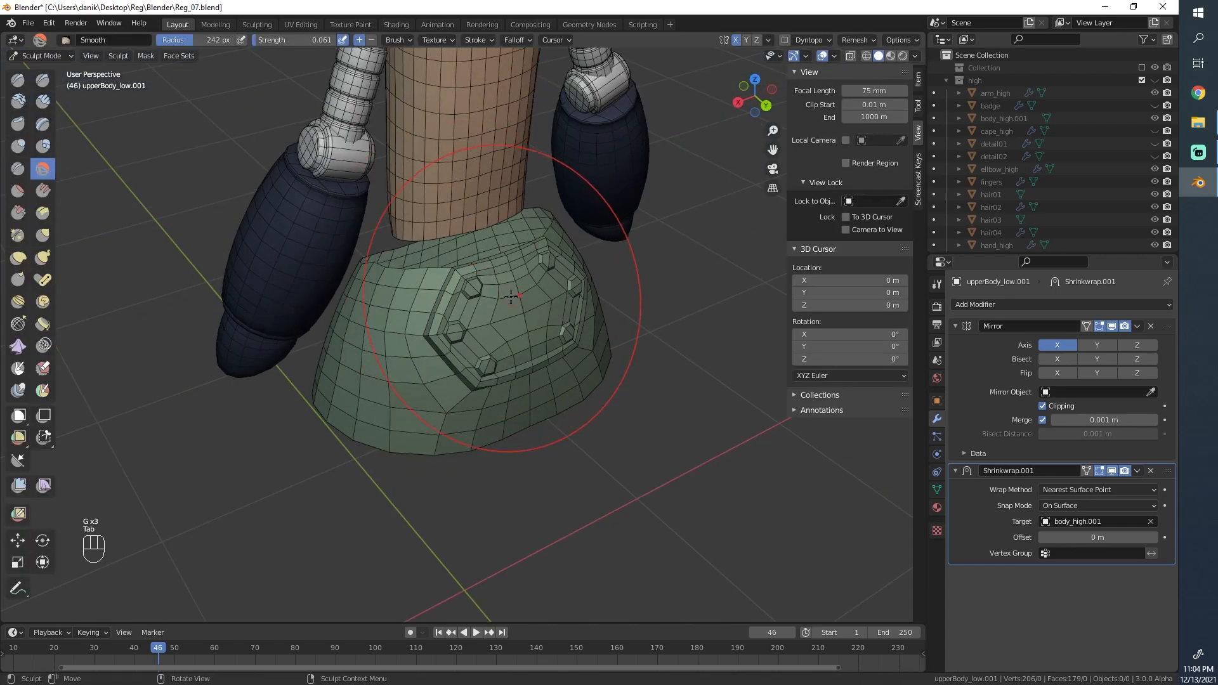
scroll(447, 285, up, 2)
mouse_move(486, 291)
middle_down()
mouse_move(447, 285)
mouse_move(450, 303)
mouse_move(422, 275)
mouse_move(407, 320)
middle_up()
scroll(422, 275, up, 2)
scroll(407, 320, up, 3)
key(Tab)
click(383, 342)
key(g)
click(386, 341)
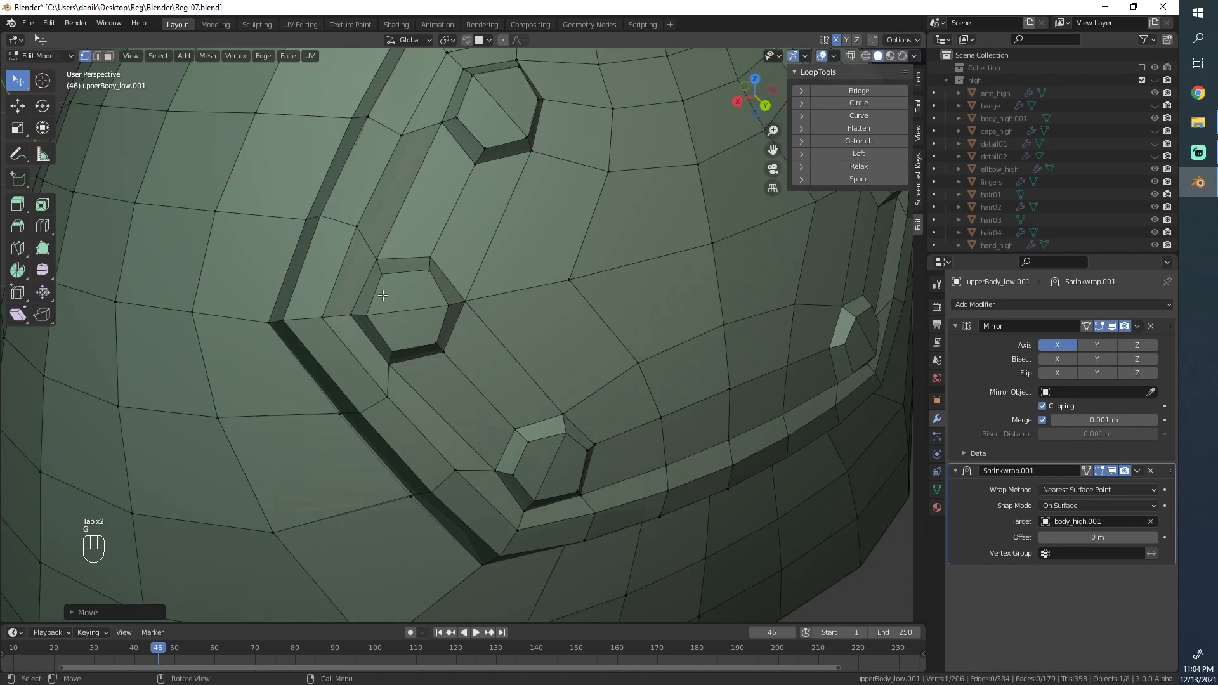
click(383, 294)
key(g)
click(383, 295)
Step: Adjust the upper and inner corner vertices of the middle stud to make the hexagon more regular
click(431, 253)
key(g)
click(432, 245)
click(472, 302)
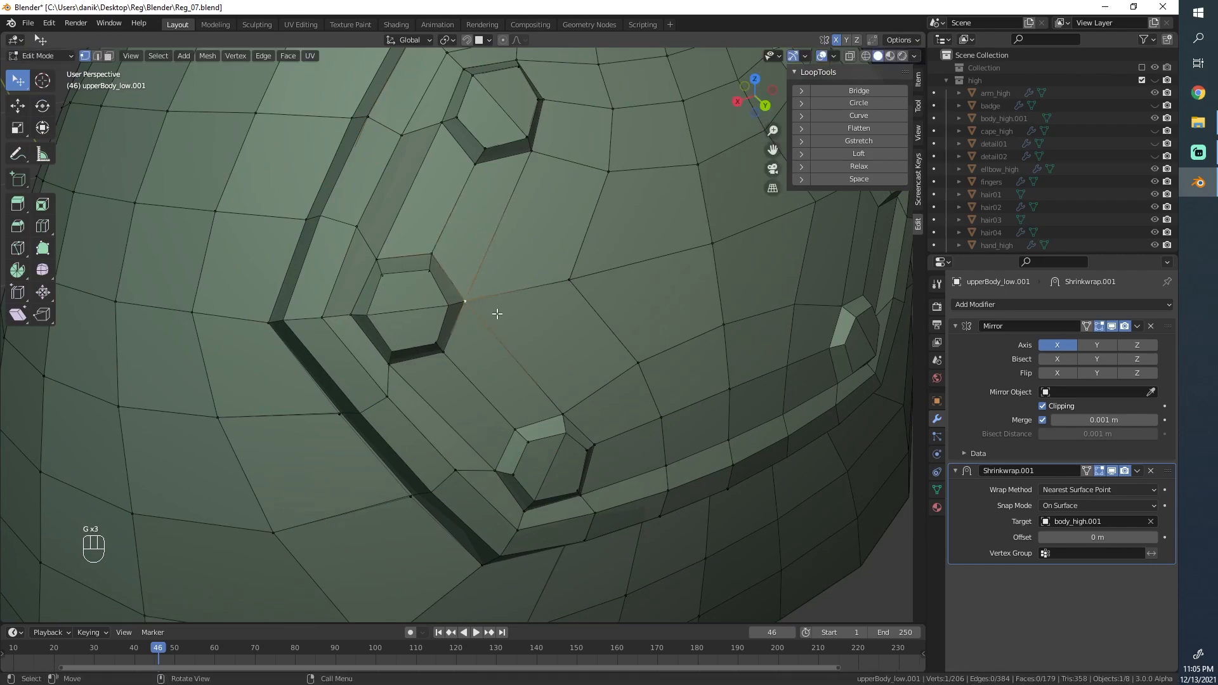
key(g)
mouse_move(498, 310)
middle_down()
mouse_move(482, 298)
mouse_move(473, 333)
mouse_move(447, 322)
mouse_move(543, 310)
mouse_move(583, 289)
mouse_move(544, 288)
mouse_move(521, 234)
mouse_move(497, 309)
middle_up()
click(480, 298)
click(393, 300)
key(g)
click(382, 318)
Step: From a side view, move two vertices on the panel's upper side rim to straighten its outline
key(Tab)
scroll(464, 298, down, 4)
scroll(447, 323, up, 5)
scroll(543, 310, down, 7)
scroll(533, 289, up, 4)
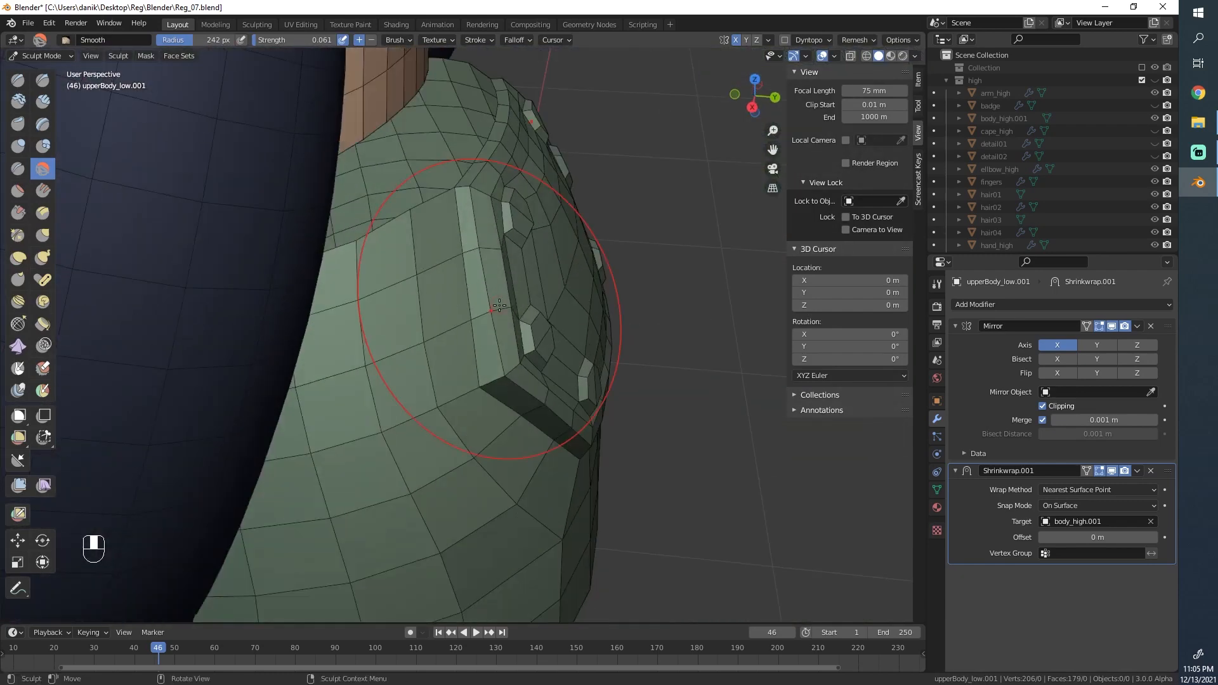
key(Tab)
key(g)
click(463, 301)
click(462, 253)
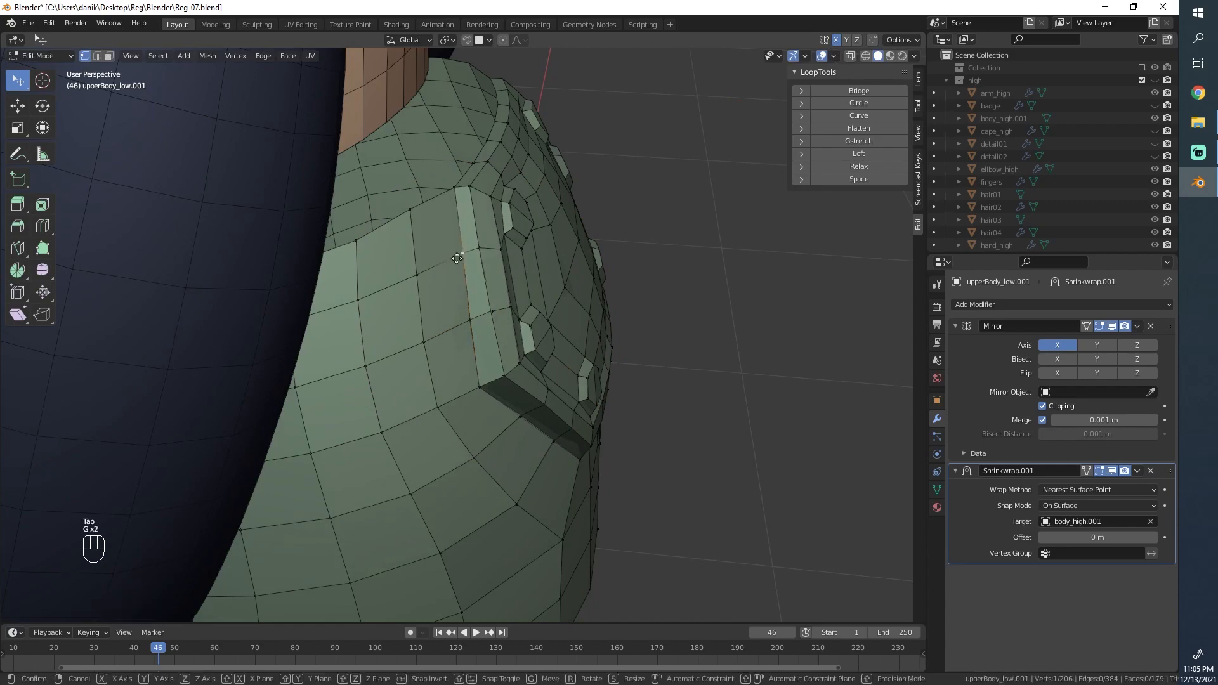
key(g)
click(463, 255)
Step: Move two vertices on the panel's lower side rim so the edge between its corners runs straight
middle_drag(499, 321, 412, 364)
scroll(412, 364, down, 4)
scroll(412, 364, up, 2)
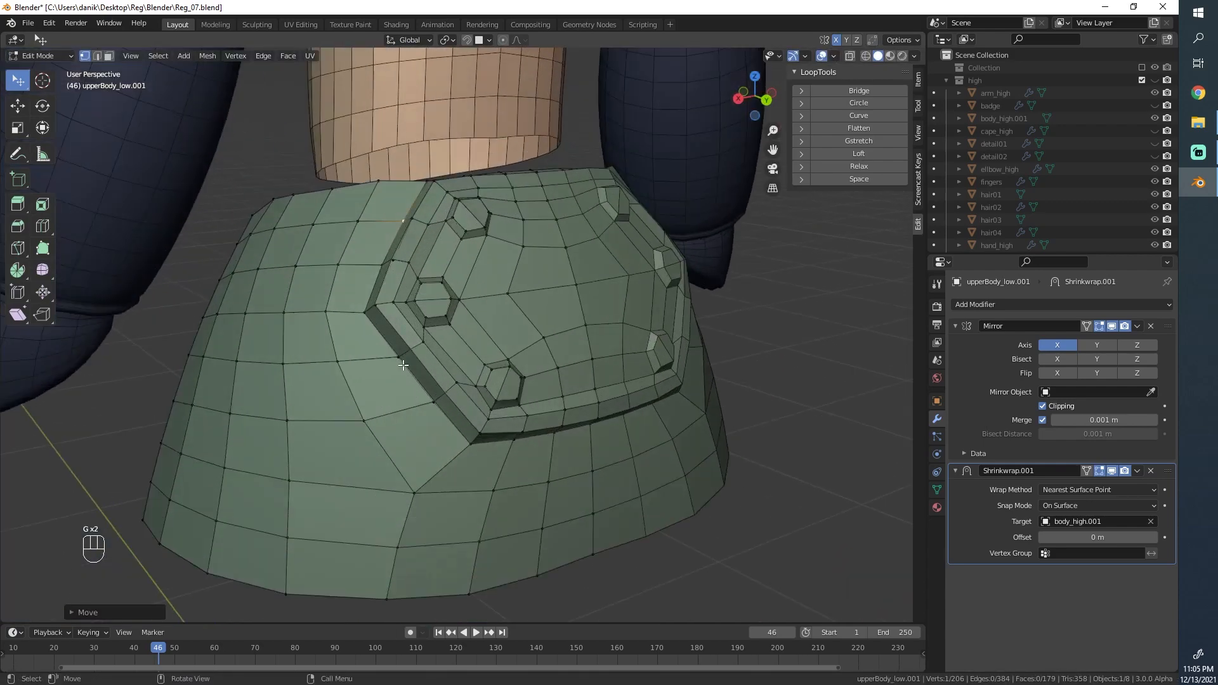
click(402, 363)
key(g)
click(400, 360)
click(423, 398)
key(g)
click(423, 399)
key(Tab)
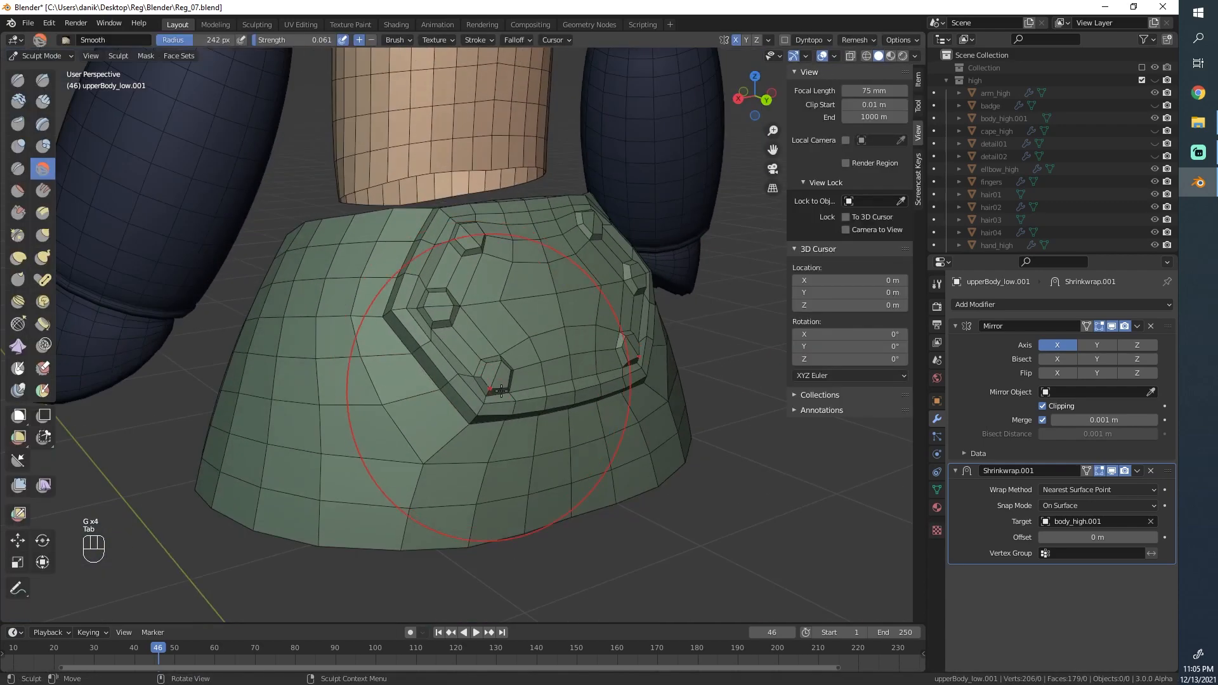
Step: Select the vertex path along the panel's bottom rim to its lower corner and adjust the position of the corner
middle_drag(489, 386, 376, 328)
key(Tab)
scroll(374, 388, up, 2)
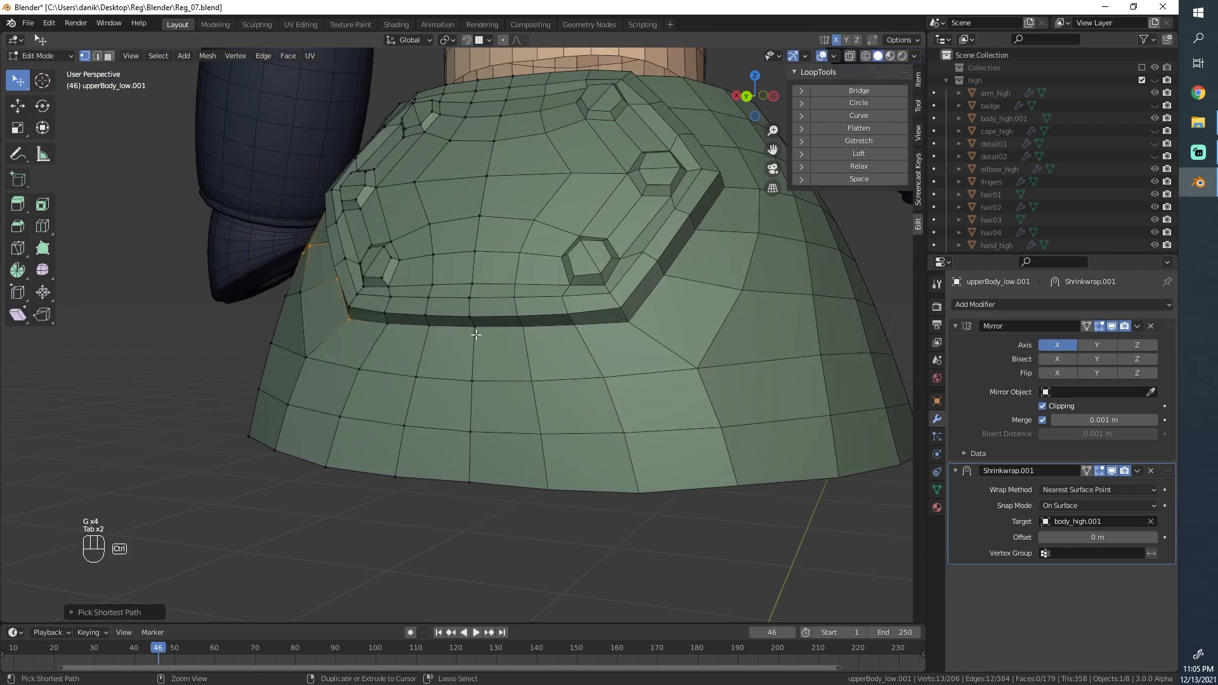
click(476, 334)
ctrl+click(386, 331)
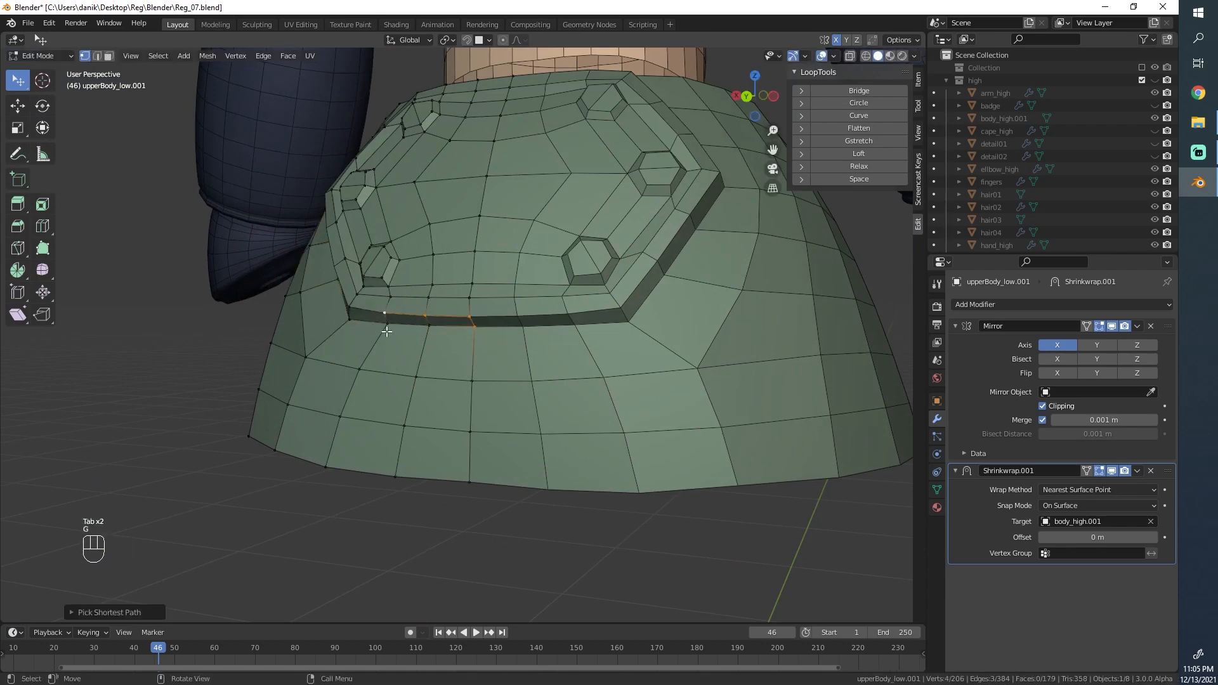
ctrl+click(347, 324)
key(g)
key(g)
click(341, 330)
Step: Select the vertex path along the lower edge of the panel's bottom rim and move it to even out the rim's thickness
click(385, 329)
ctrl+click(471, 332)
key(g)
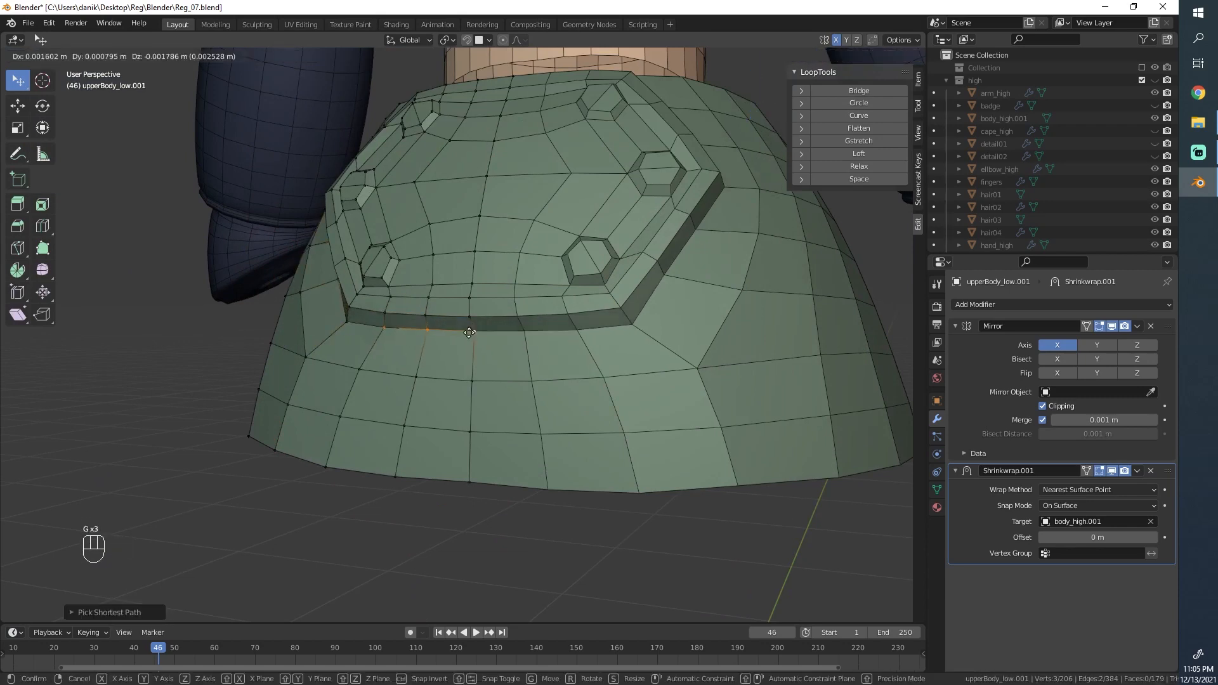
click(469, 333)
key(Tab)
mouse_move(470, 332)
middle_down()
mouse_move(493, 323)
mouse_move(400, 309)
mouse_move(477, 284)
middle_up()
scroll(493, 323, down, 3)
scroll(476, 285, up, 2)
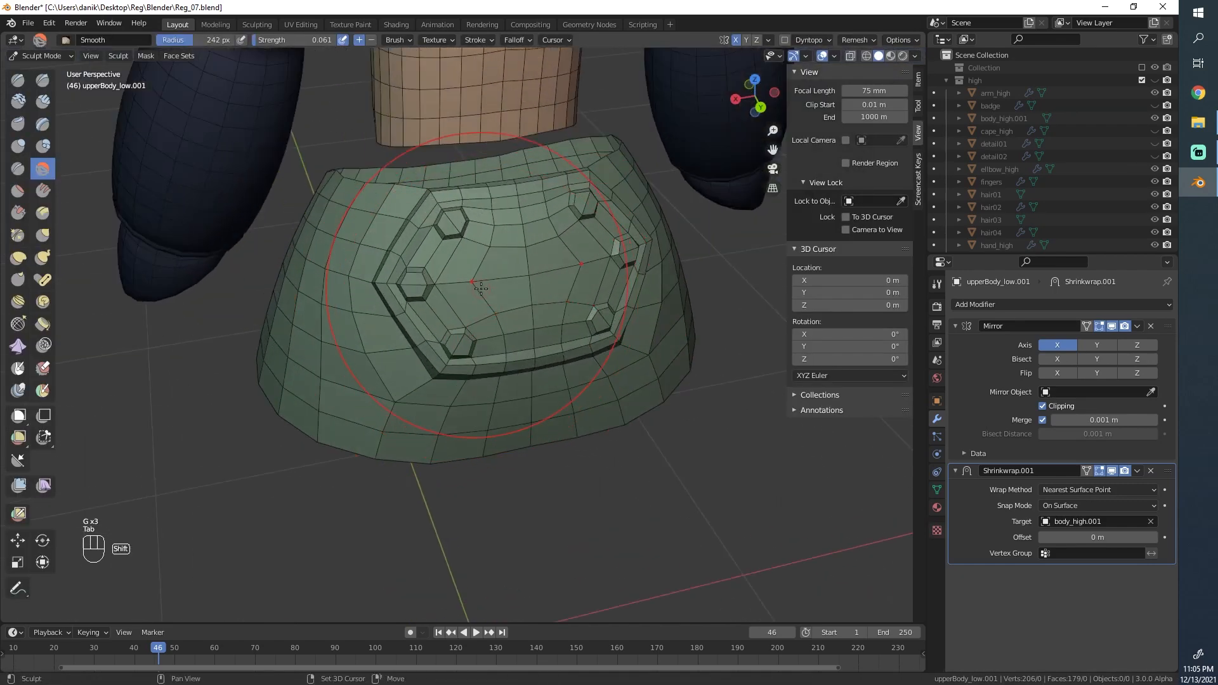
Step: Adjust the corner vertices around the panel's upper stud to make its hexagon more regular
scroll(487, 253, up, 6)
key(Tab)
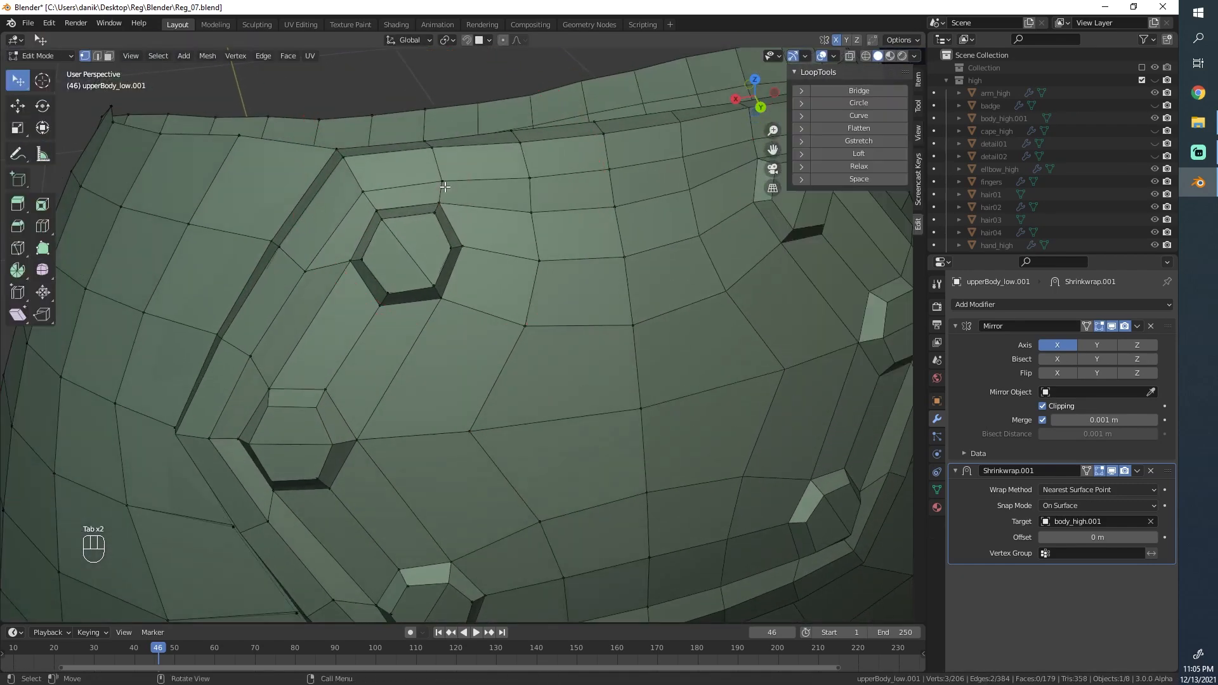
key(g)
click(435, 219)
key(g)
click(434, 222)
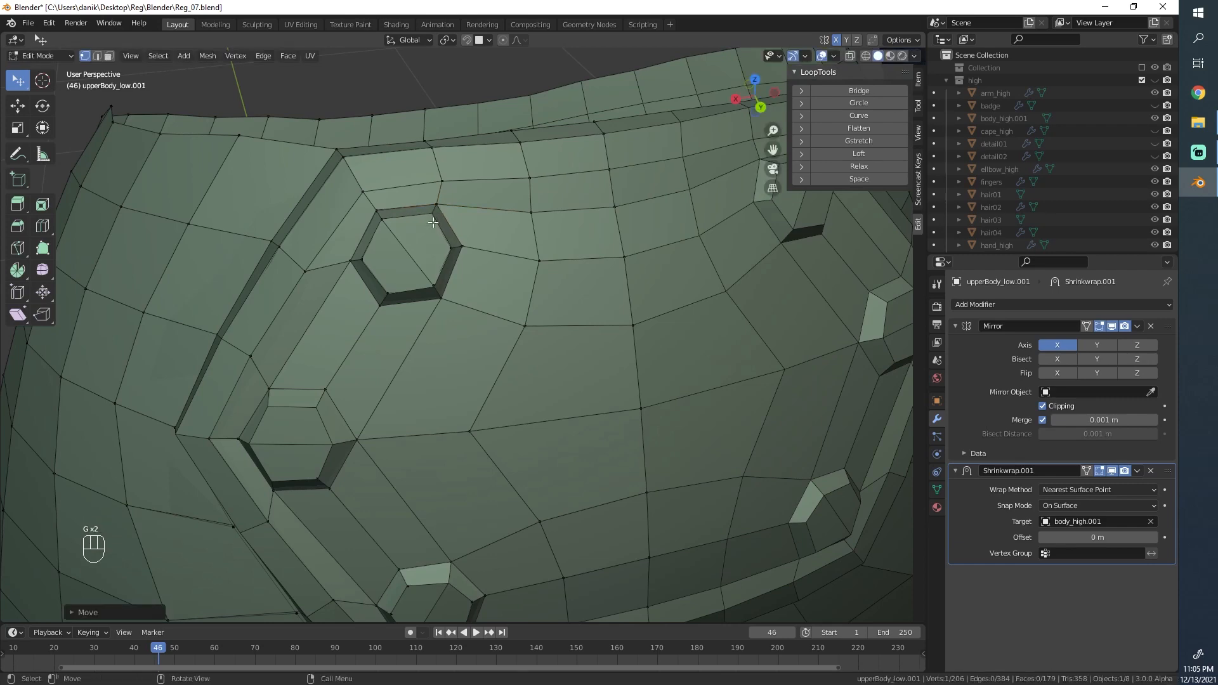
key(g)
click(386, 260)
scroll(478, 276, down, 6)
key(Tab)
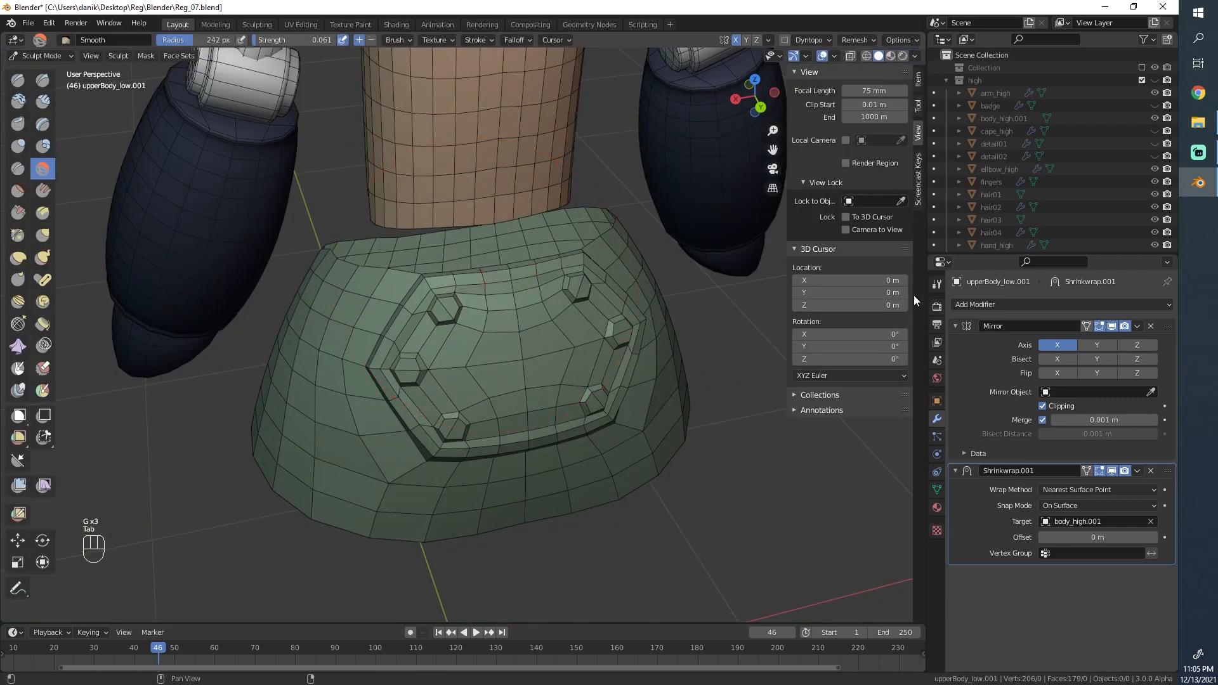
Step: Duplicate the hips mesh's Shrinkwrap modifier and apply the original one
click(1137, 470)
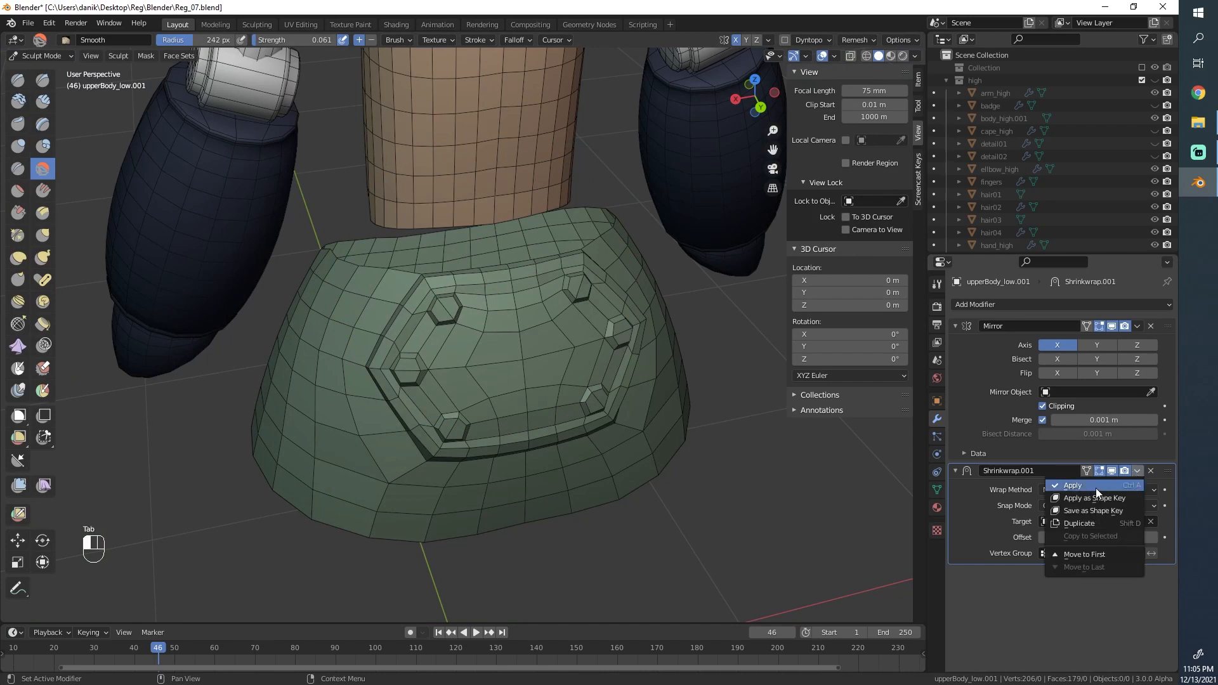
click(1093, 523)
click(1135, 471)
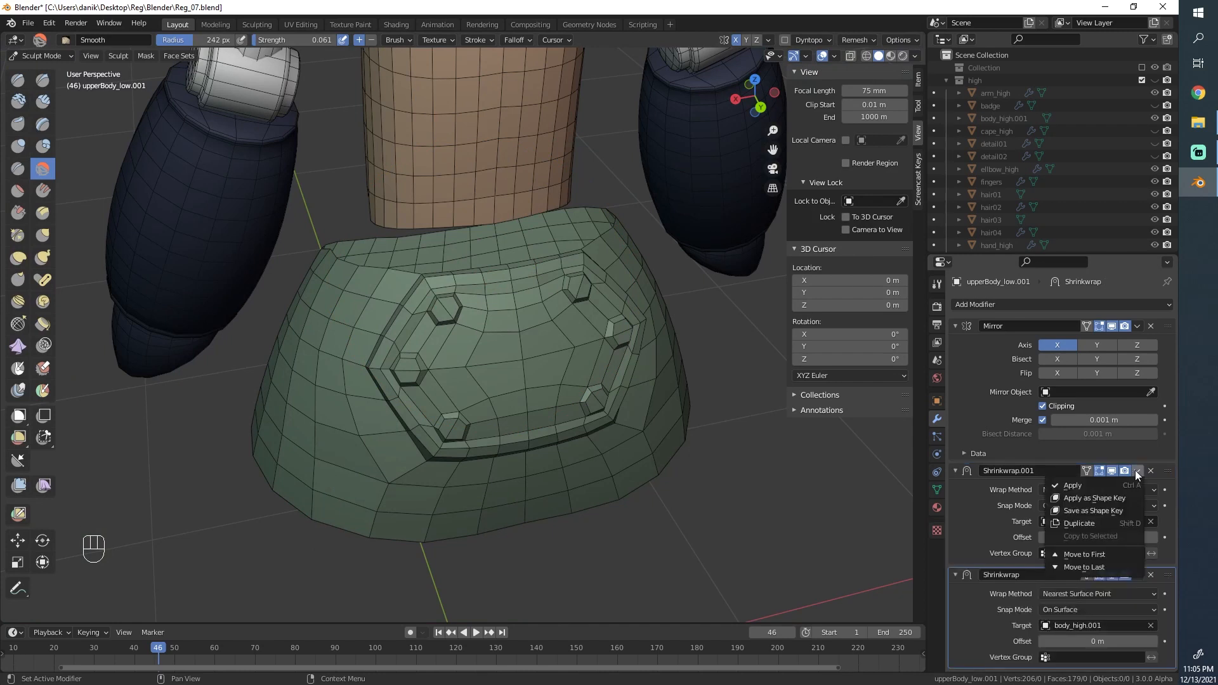
click(1104, 485)
Step: Switch to Object Mode and apply smooth shading to the hips mesh
click(38, 55)
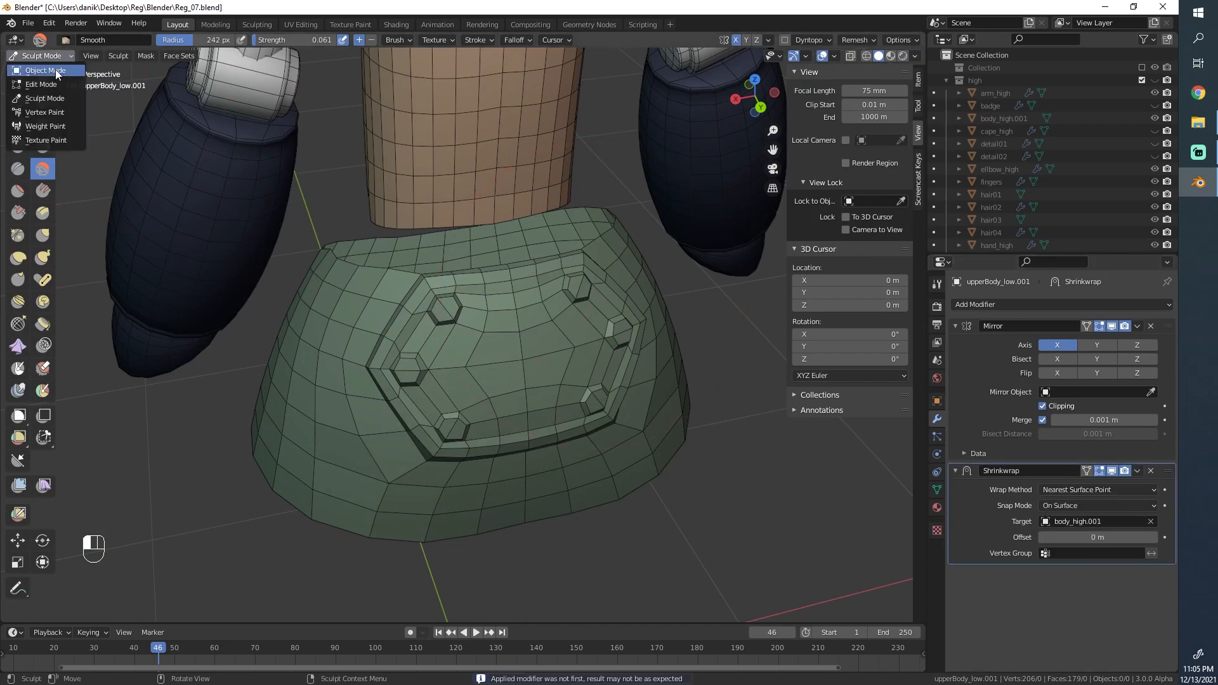
click(55, 71)
scroll(474, 328, down, 4)
right_click(531, 372)
click(530, 372)
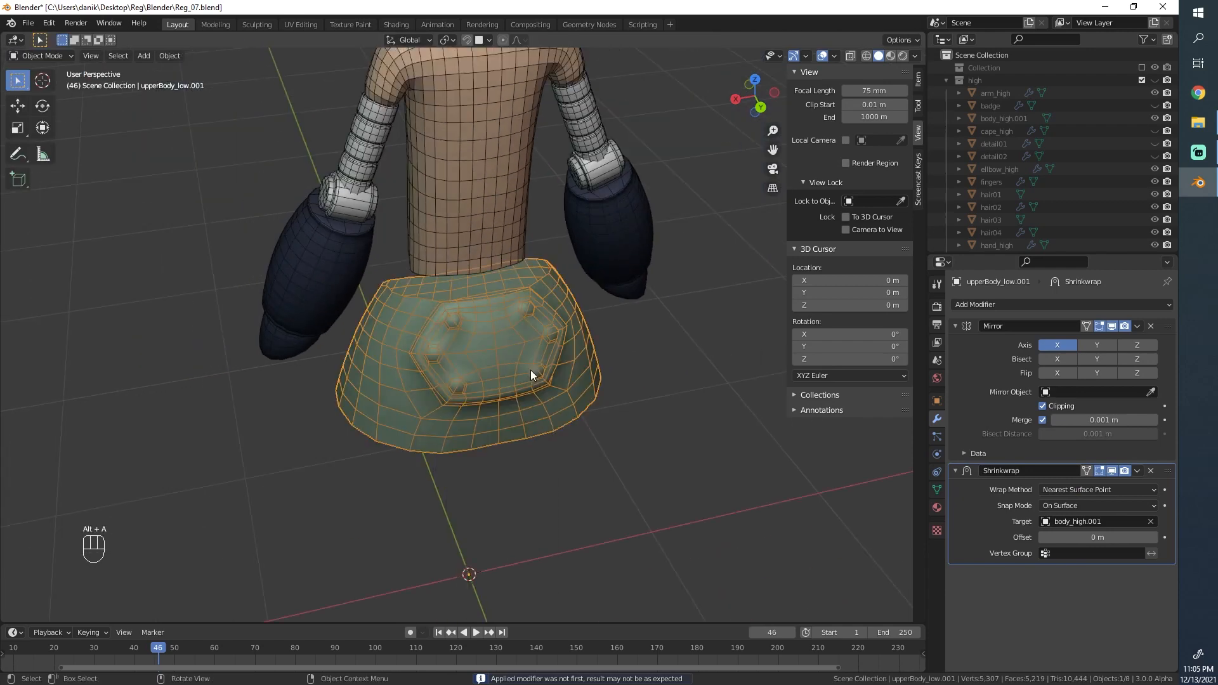
key(alt+a)
scroll(472, 328, up, 5)
right_click(473, 322)
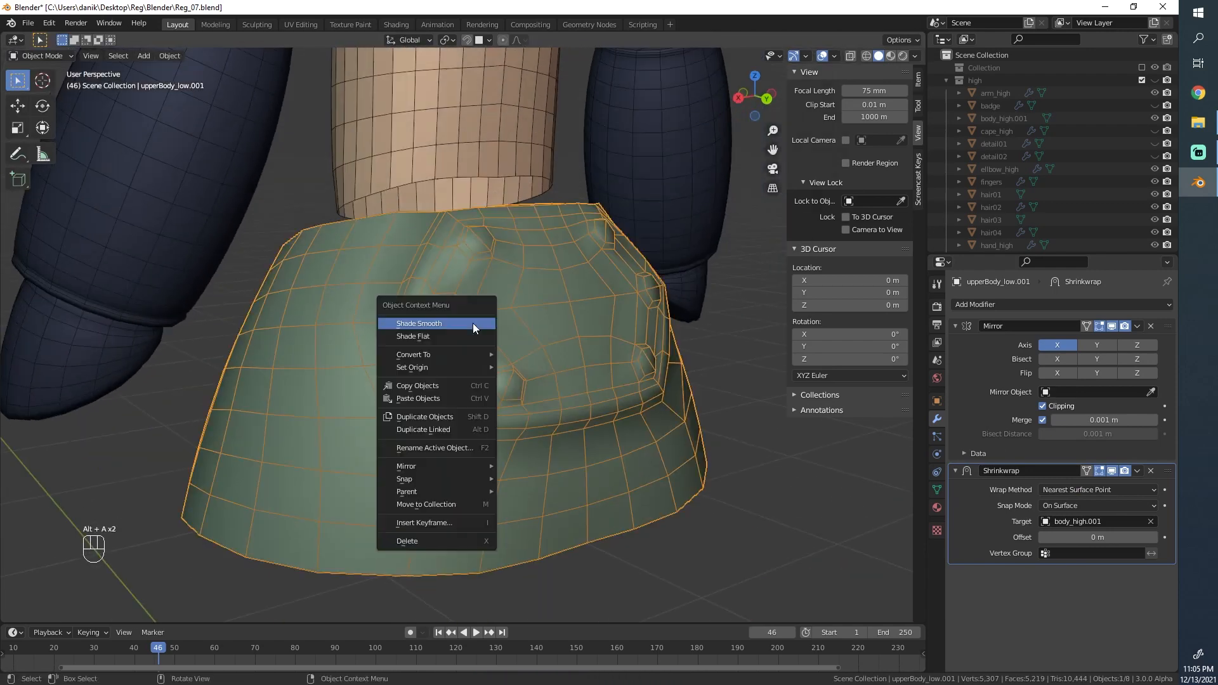
key(alt+a)
Step: Turn off the wireframe display of the hips object and deselect it to check the smooth surface
scroll(542, 339, down, 2)
scroll(542, 340, up, 1)
middle_drag(542, 340, 471, 314)
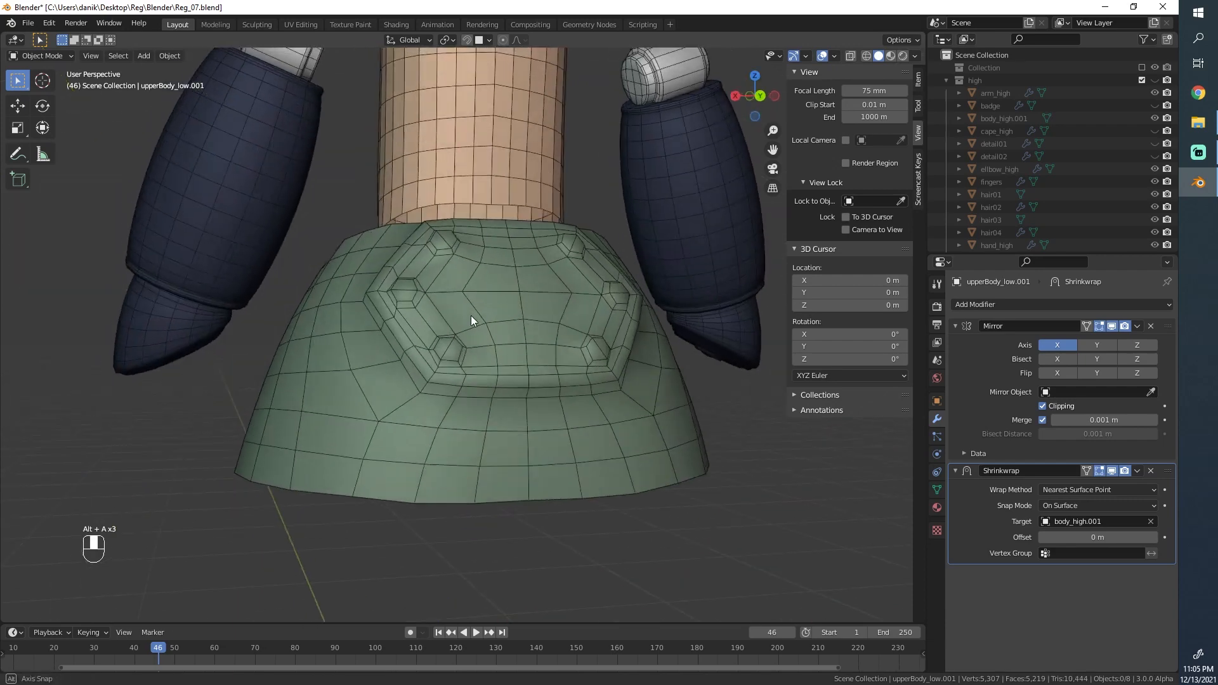
scroll(471, 314, up, 2)
click(527, 325)
click(937, 400)
scroll(1026, 510, down, 3)
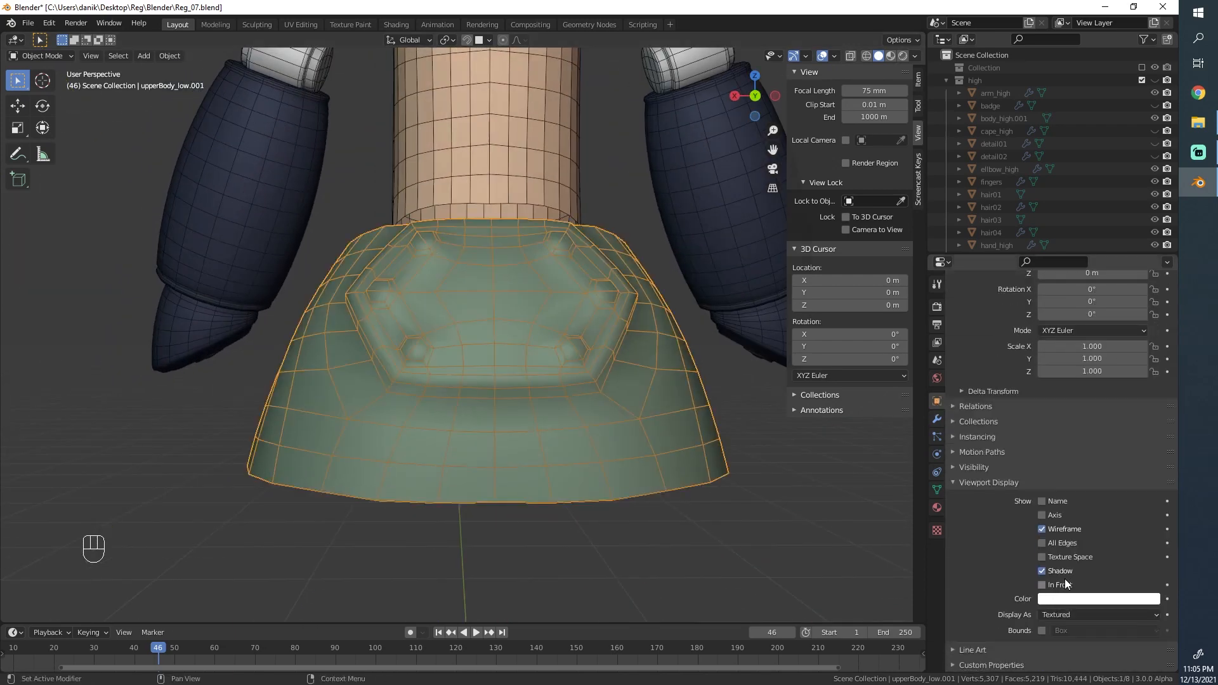
click(1064, 530)
key(alt+a)
Step: In Edit Mode, slide the outer corner vertex of the upper stud along its edge, and return to Object Mode
middle_drag(584, 406, 540, 422)
scroll(541, 421, down, 4)
scroll(398, 377, up, 7)
key(Tab)
scroll(365, 351, up, 3)
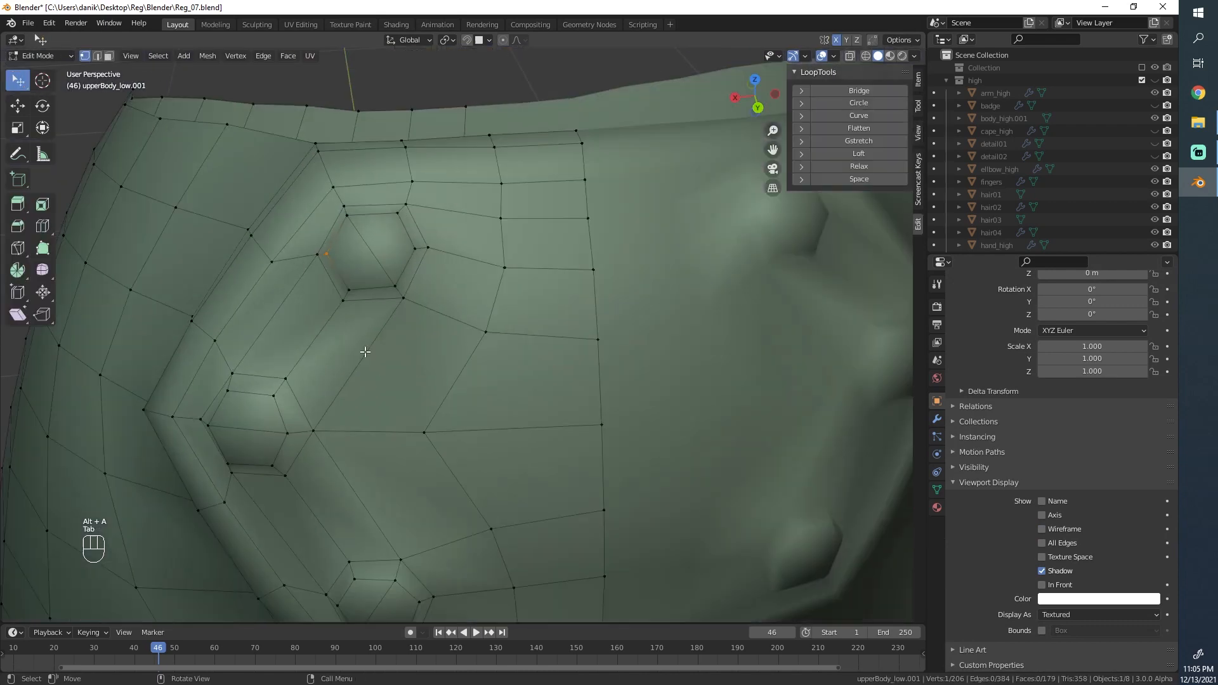
key(g)
key(g)
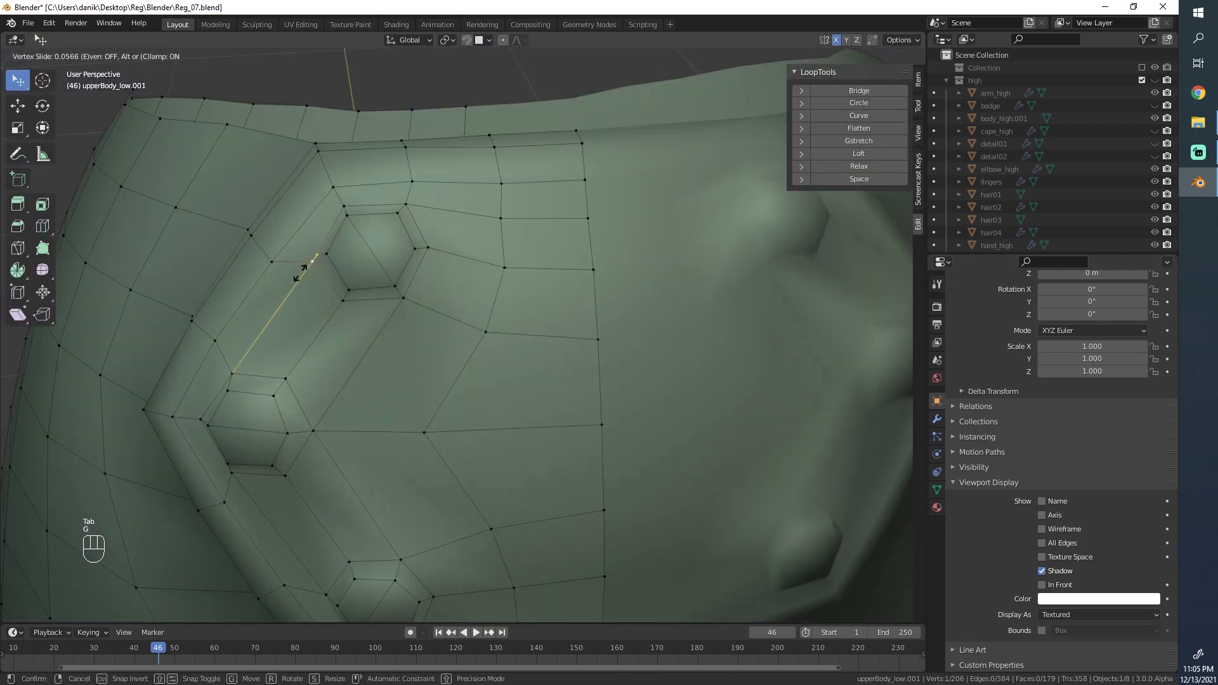
click(298, 277)
scroll(299, 278, down, 8)
key(Tab)
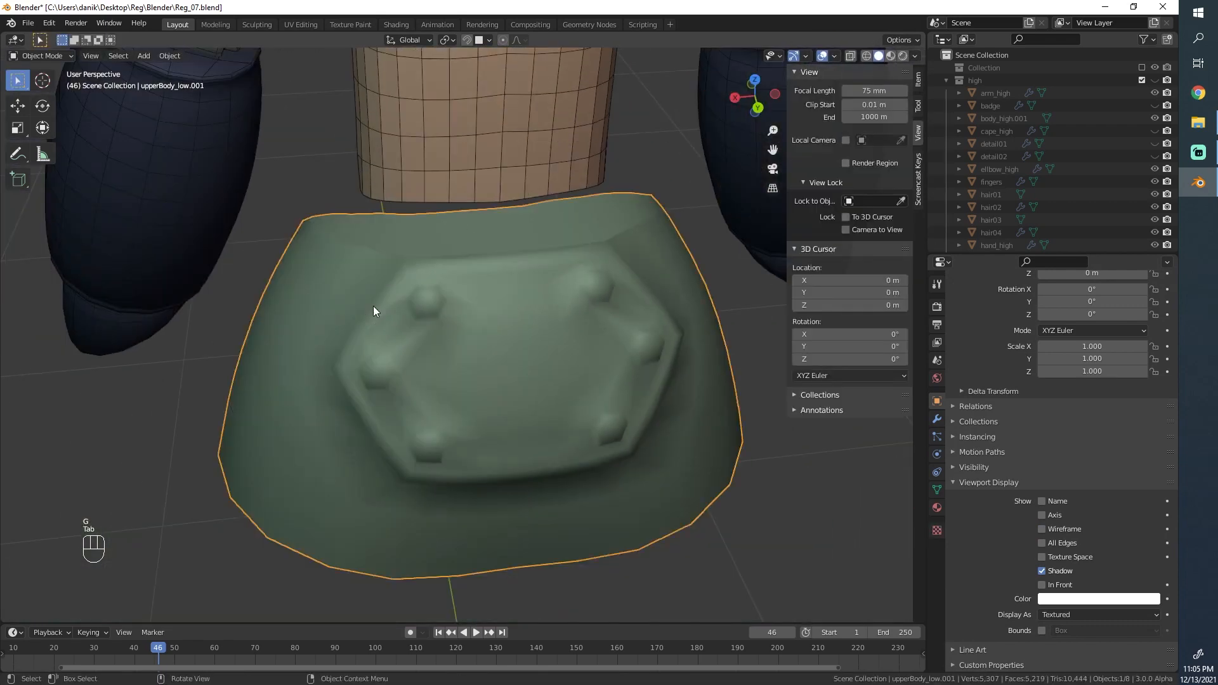
Step: Add a Weighted Normal modifier to the hips mesh
middle_drag(459, 350, 351, 340)
scroll(383, 312, up, 5)
scroll(432, 385, down, 12)
scroll(490, 353, up, 8)
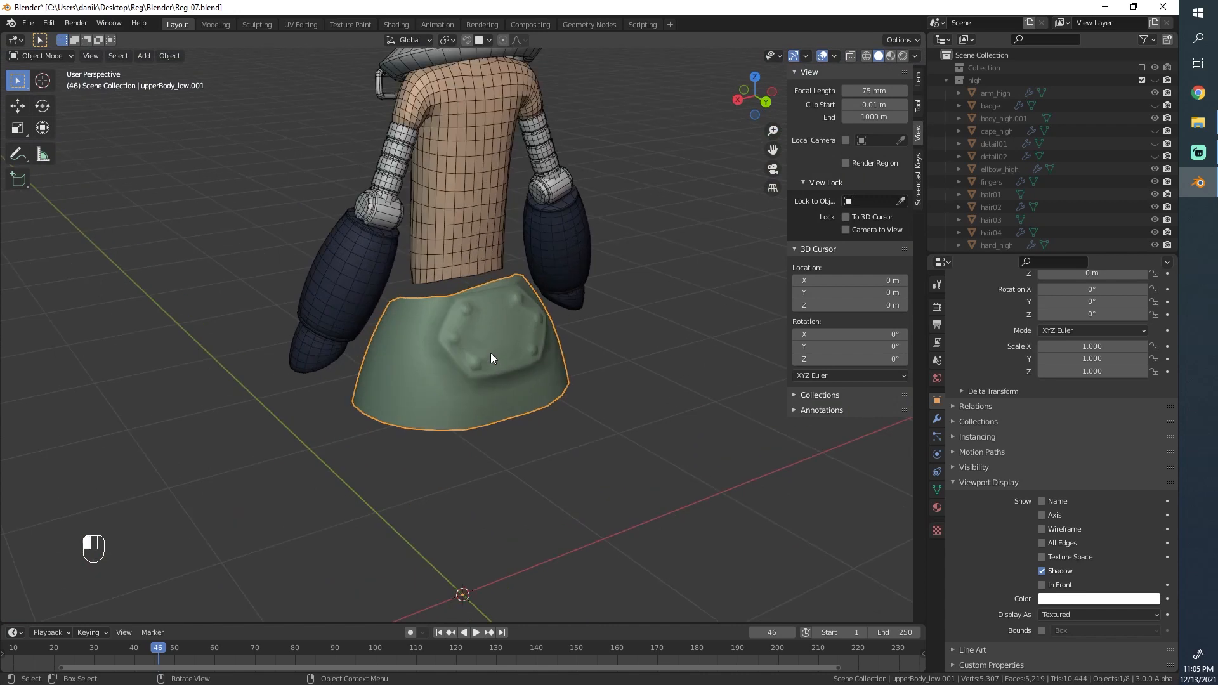
click(936, 420)
click(980, 305)
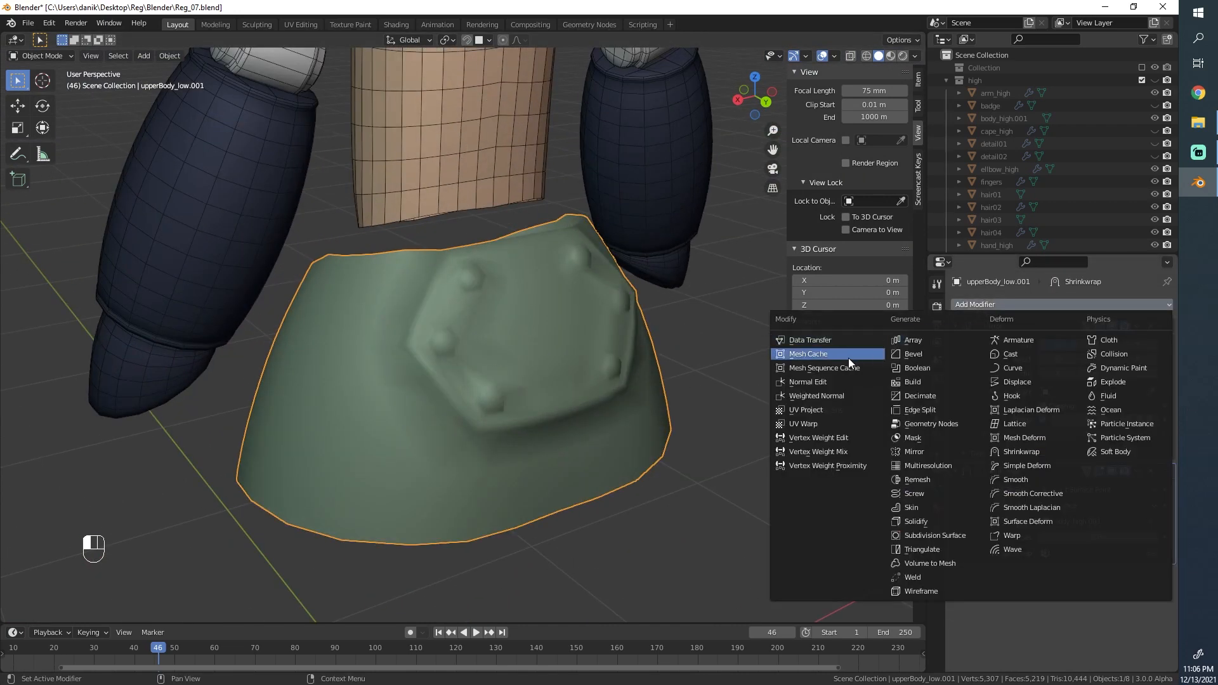
click(824, 396)
scroll(1086, 544, down, 1)
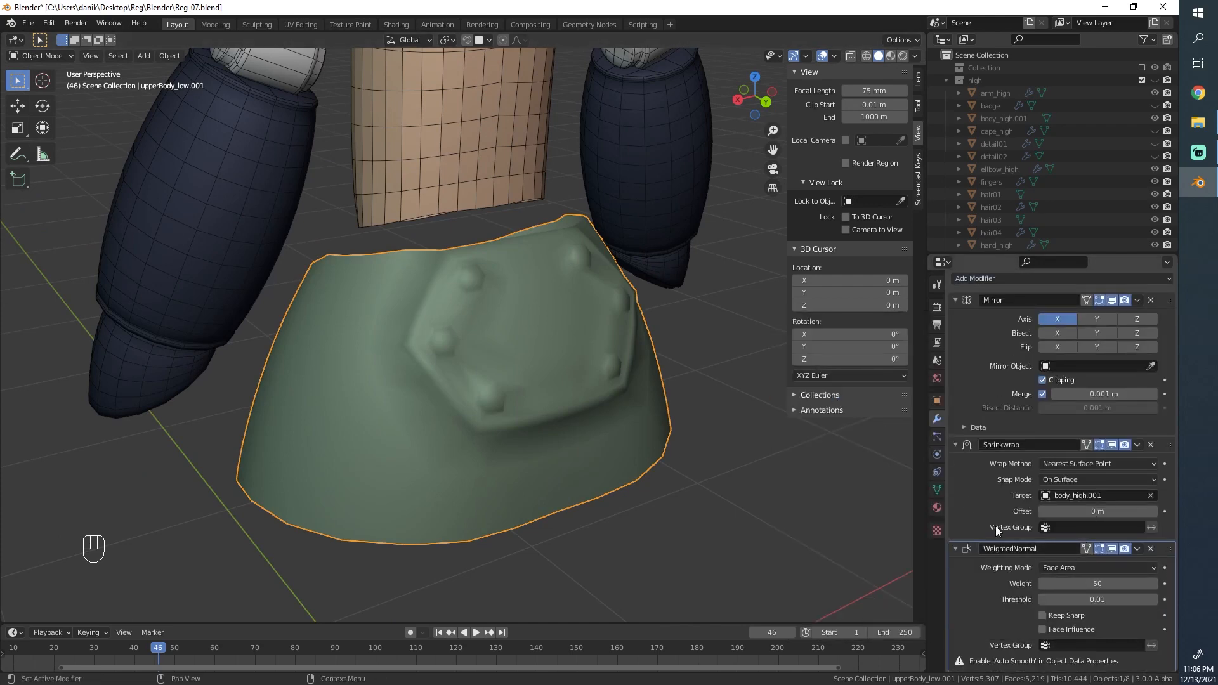
Step: Enable Auto Smooth at 30° in the hips mesh's normals settings and check the shading
click(938, 495)
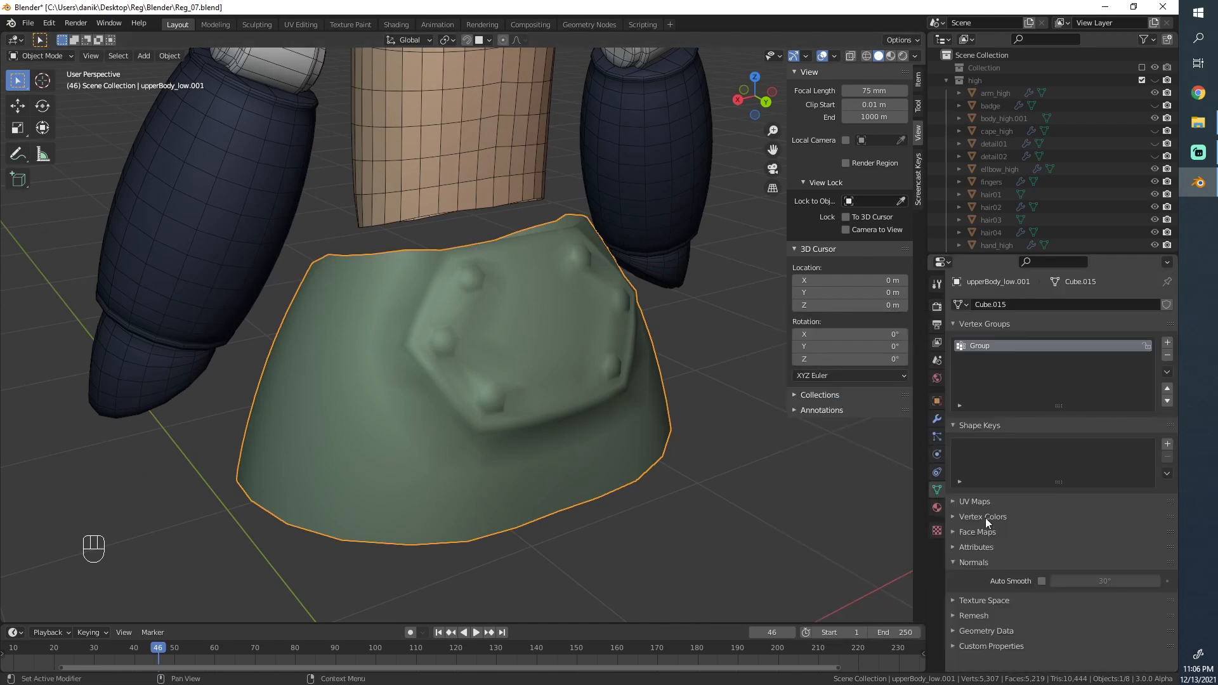
click(1040, 580)
scroll(716, 432, down, 4)
mouse_move(692, 406)
middle_down()
mouse_move(583, 397)
mouse_move(517, 429)
mouse_move(483, 463)
mouse_move(488, 355)
middle_up()
scroll(587, 398, up, 3)
scroll(482, 428, down, 3)
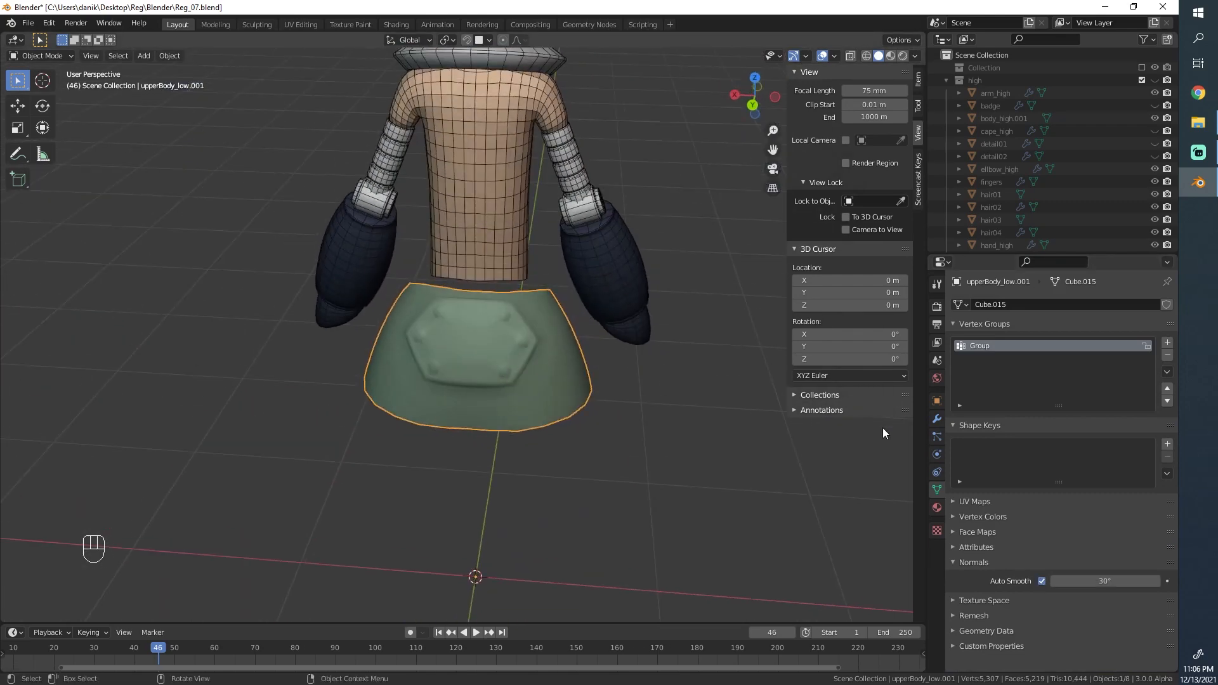
Step: Try weights of 1 and 100 on the Weighted Normal modifier and compare the shading of the back panel
click(936, 419)
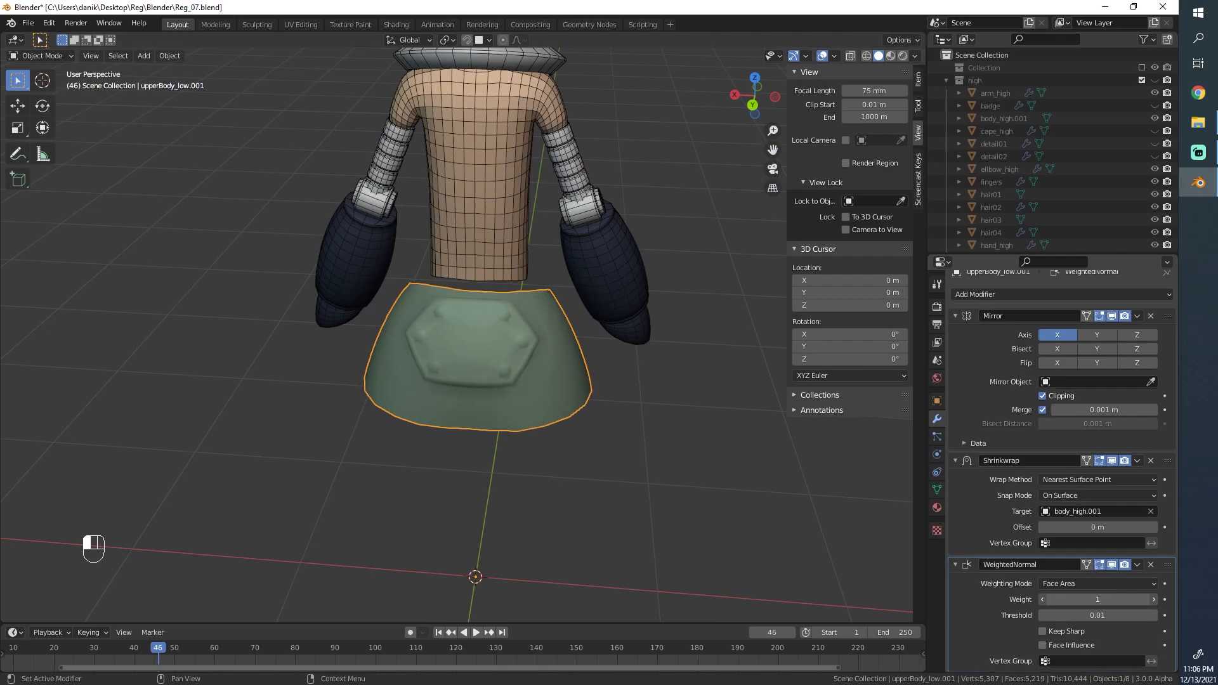
scroll(653, 391, up, 4)
middle_drag(631, 417, 441, 348)
scroll(478, 386, down, 4)
scroll(470, 413, up, 6)
scroll(557, 370, down, 4)
scroll(499, 359, up, 3)
scroll(483, 301, down, 5)
scroll(397, 360, up, 3)
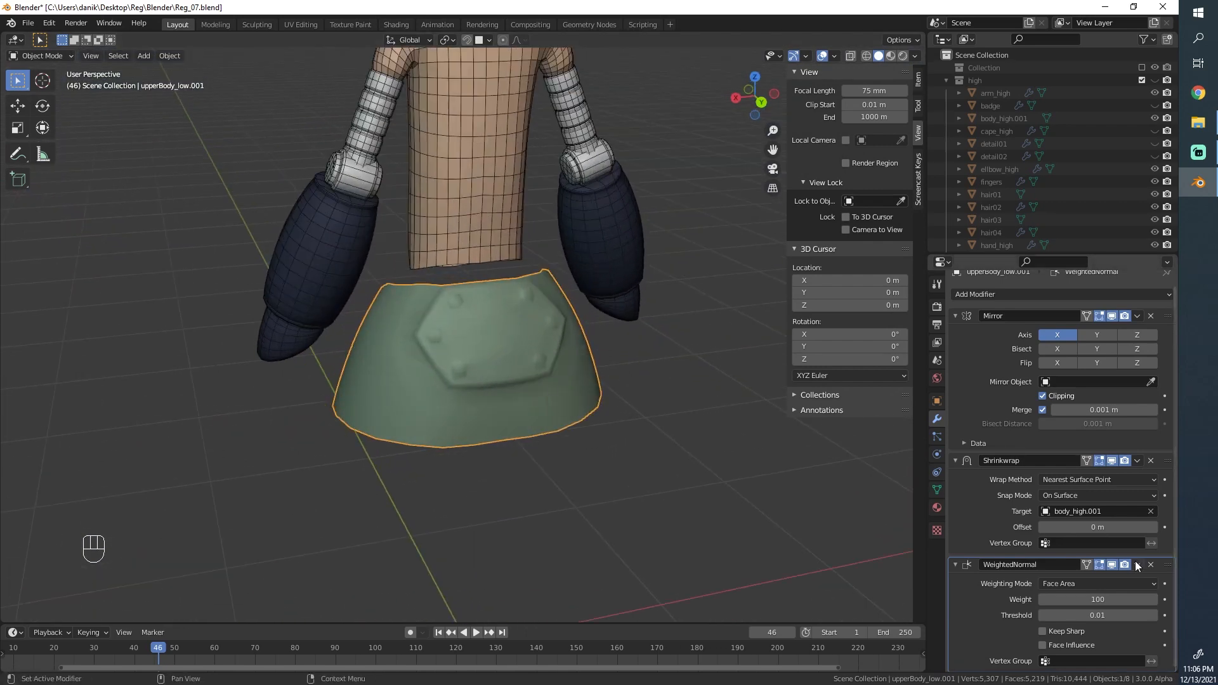
Step: Turn off Auto Smooth and remove the Weighted Normal modifier from the hips mesh
click(936, 489)
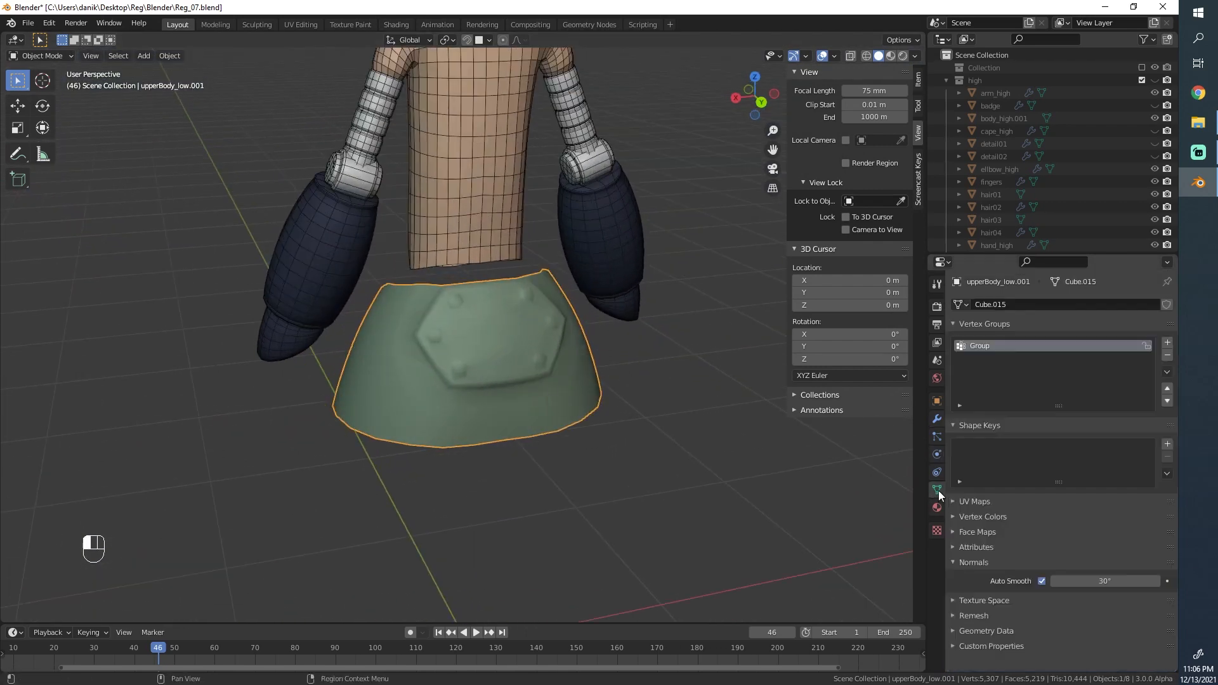
click(1042, 580)
click(937, 418)
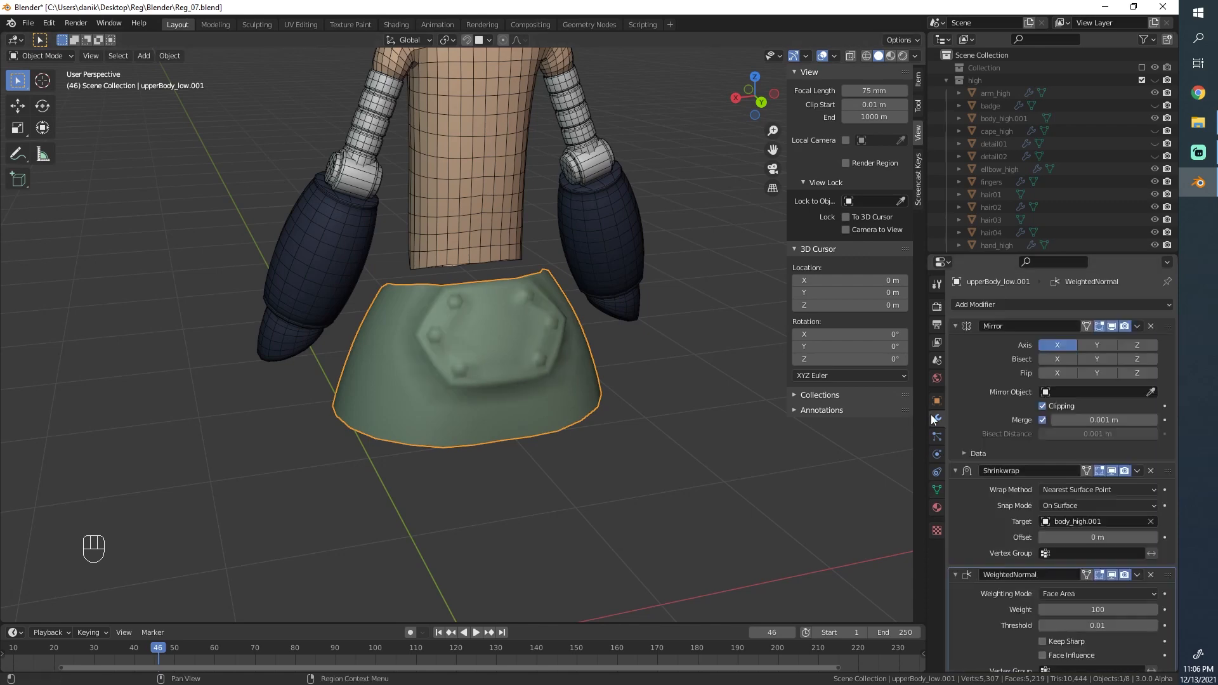
click(1150, 574)
Step: Inspect the smooth hips from several sides, turn their wireframe display back on and apply flat shading
mouse_move(539, 355)
middle_down()
mouse_move(566, 342)
mouse_move(570, 410)
mouse_move(521, 359)
middle_up()
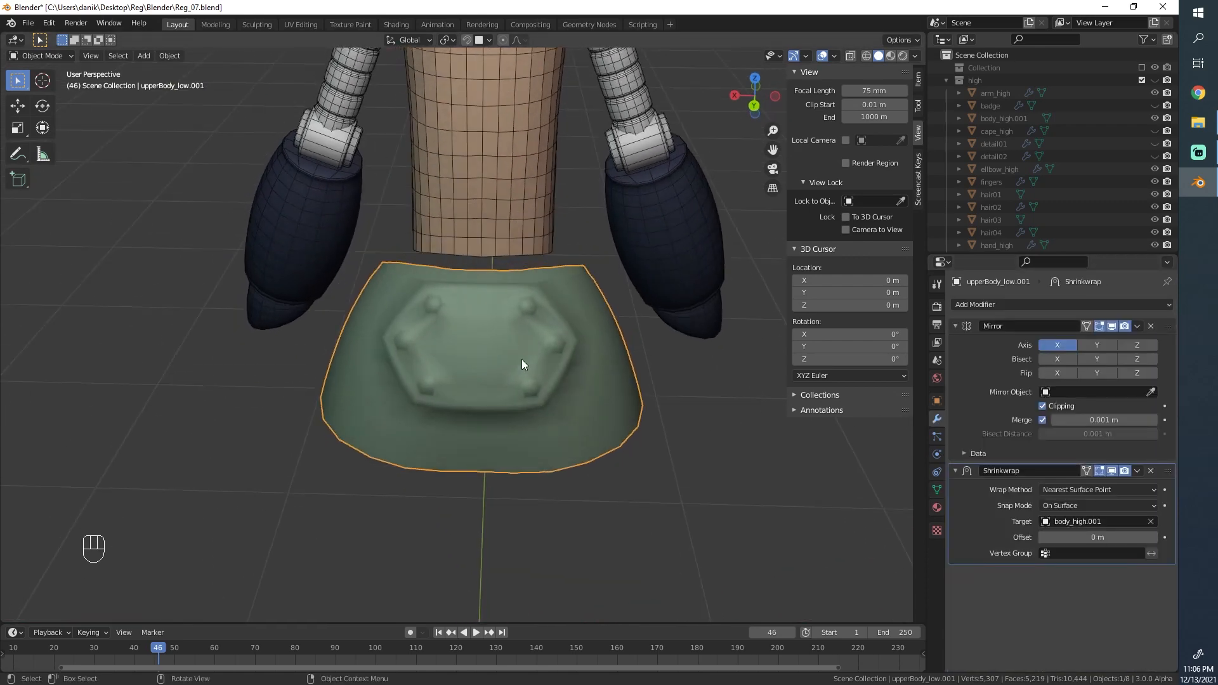
key(alt+a)
click(521, 358)
scroll(539, 319, down, 3)
middle_drag(451, 363, 572, 311)
scroll(433, 348, down, 3)
scroll(482, 338, up, 6)
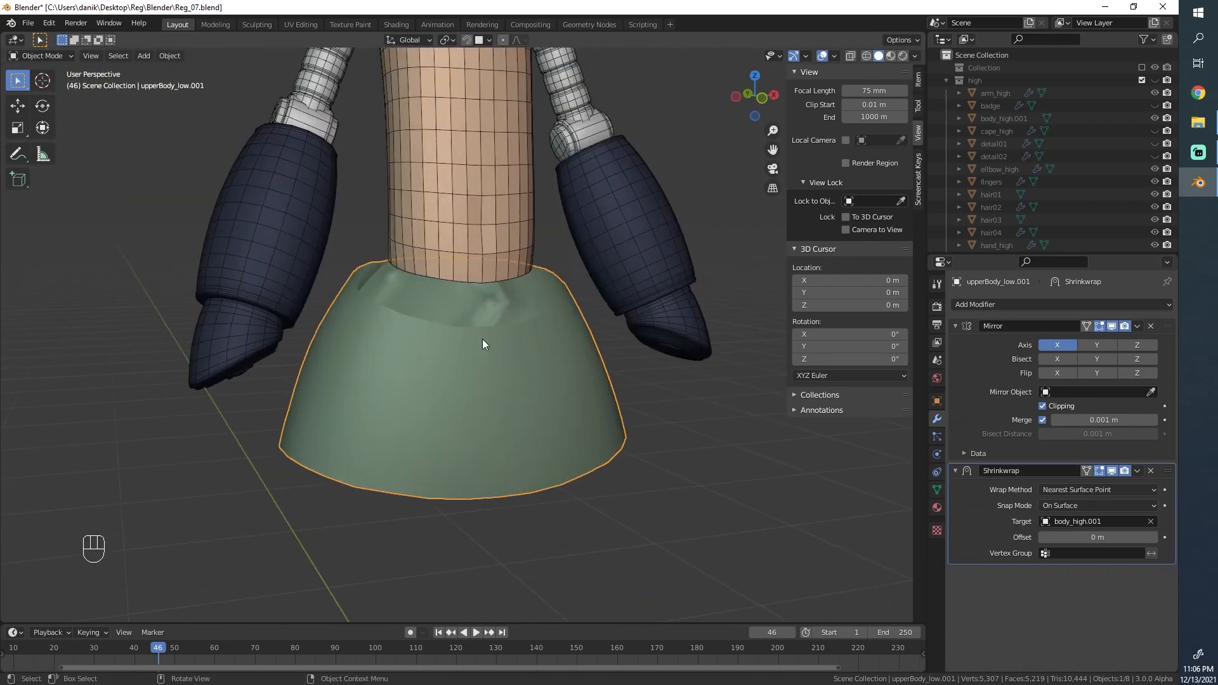
click(936, 402)
click(1063, 625)
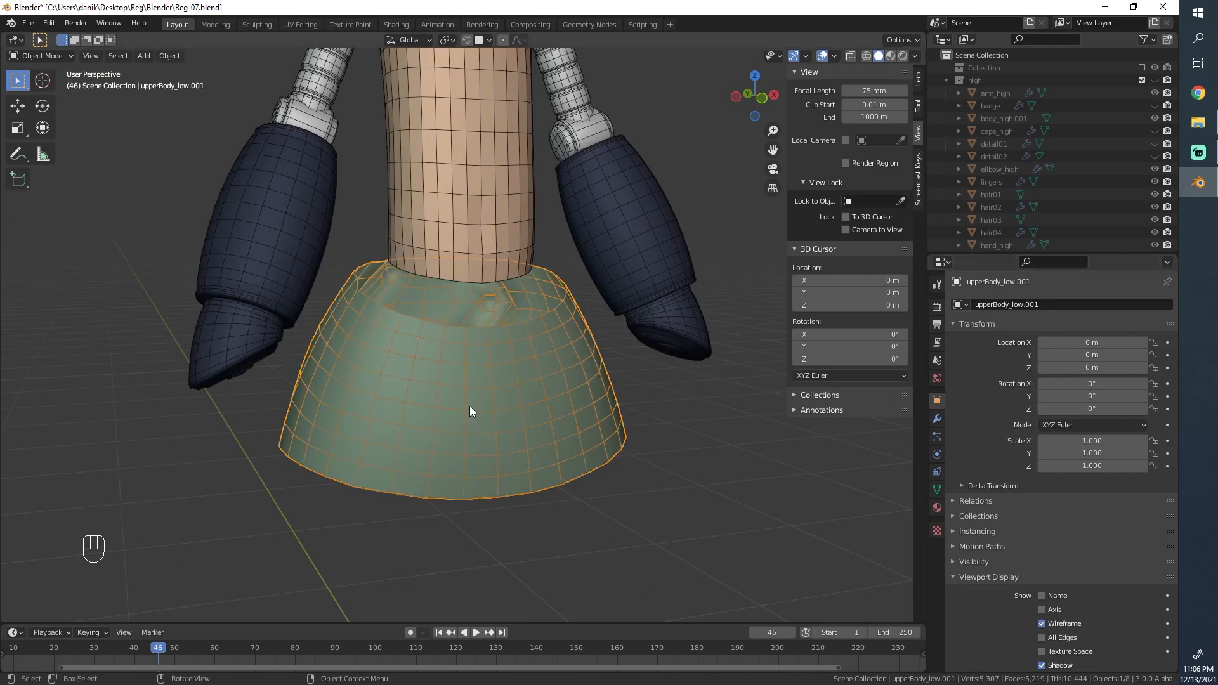
right_click(469, 406)
click(468, 416)
scroll(567, 386, up, 1)
key(alt+a)
scroll(567, 386, down, 4)
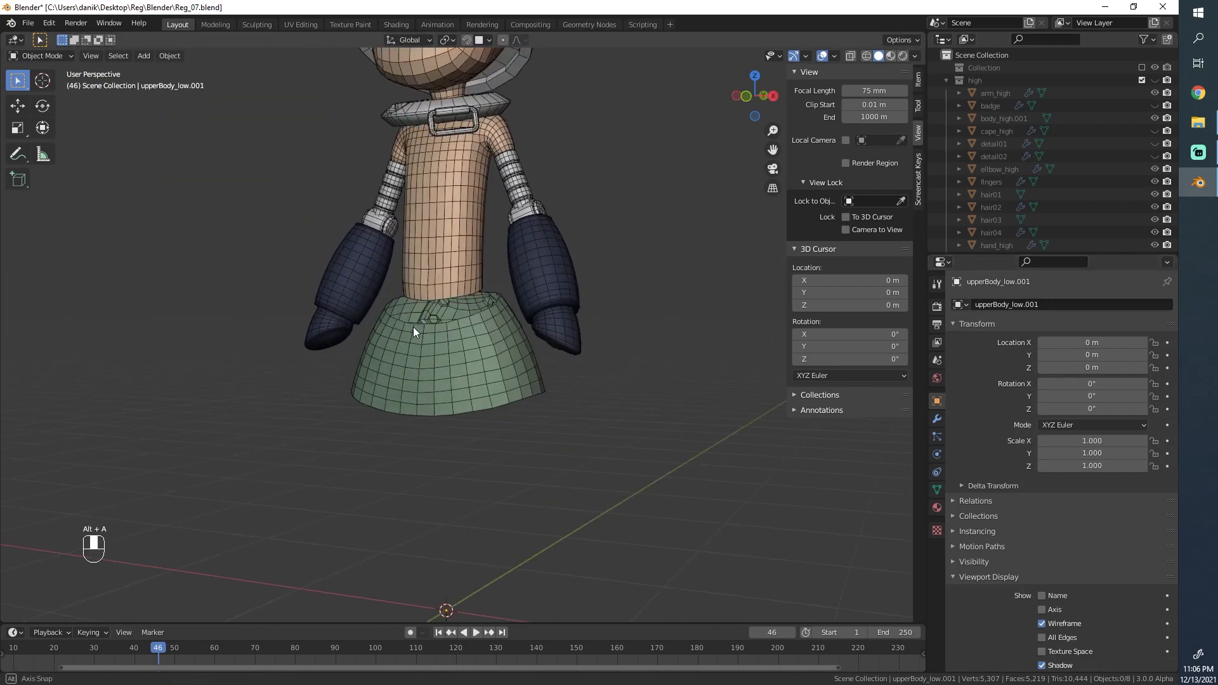
Step: Enter Edit Mode on the hips mesh in front view and unhide the high collection
middle_drag(413, 326, 466, 345)
click(523, 363)
key(Tab)
key(KP_1)
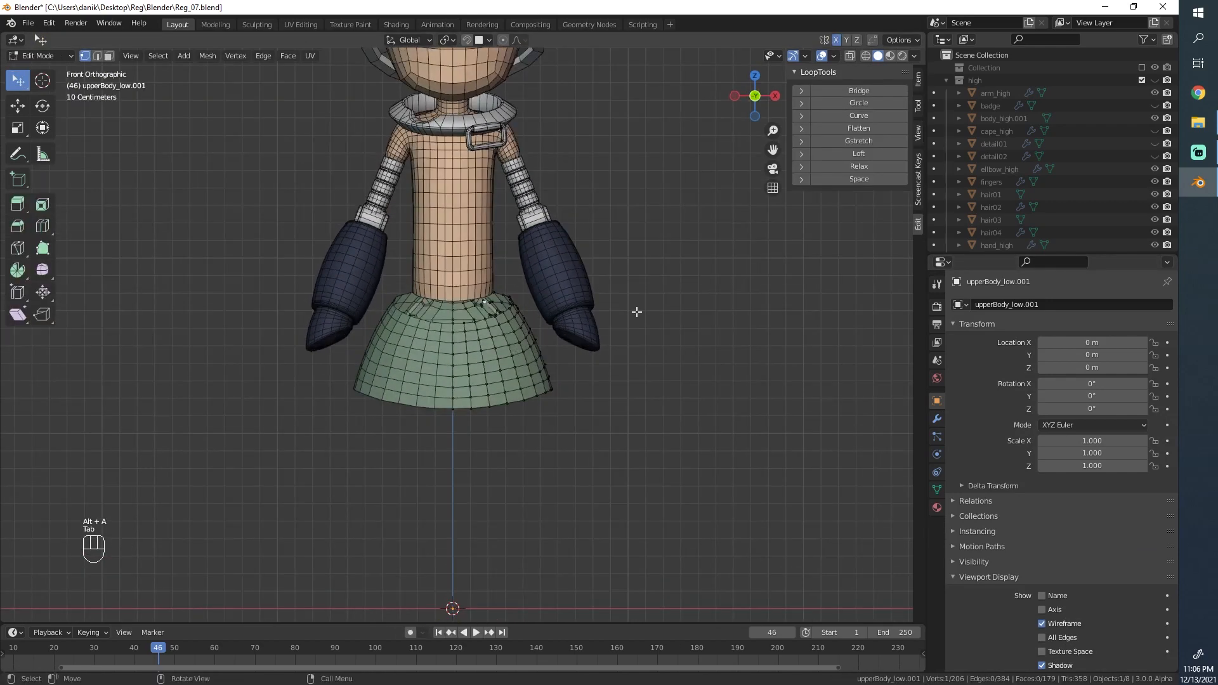
click(1154, 80)
scroll(517, 369, up, 2)
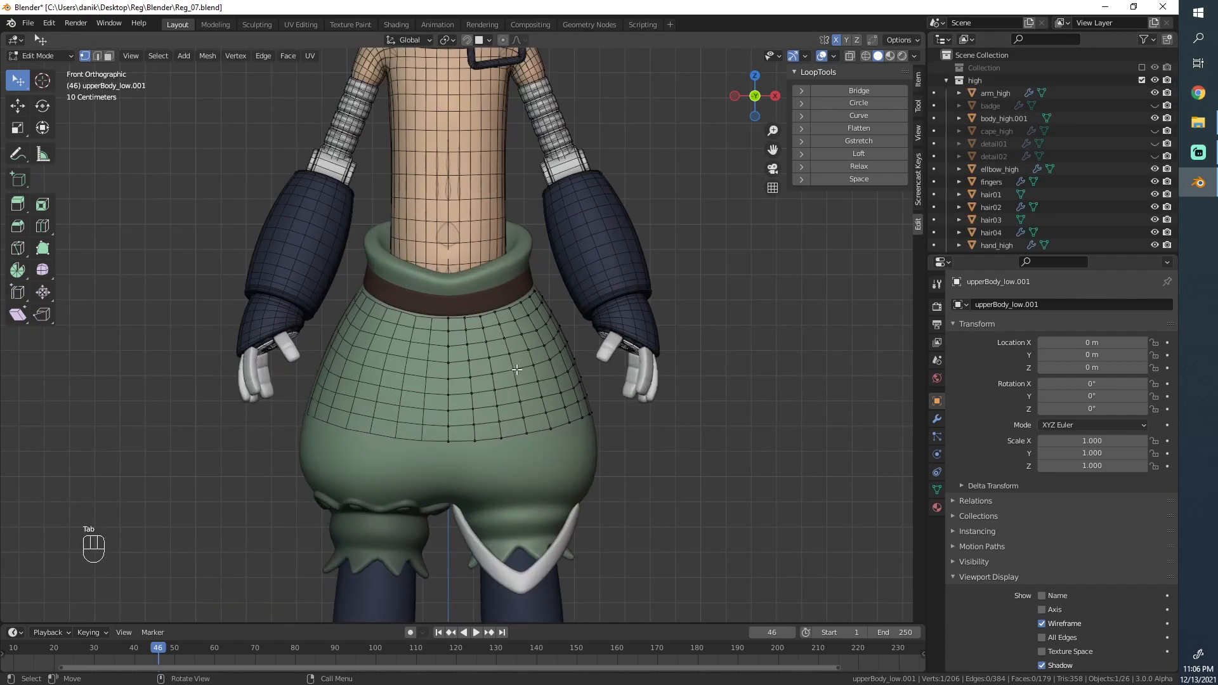
Step: Extrude the top edge loop of the hips up over the belt to the collar and scale it by about 1.15
scroll(480, 282, up, 2)
alt+click(503, 296)
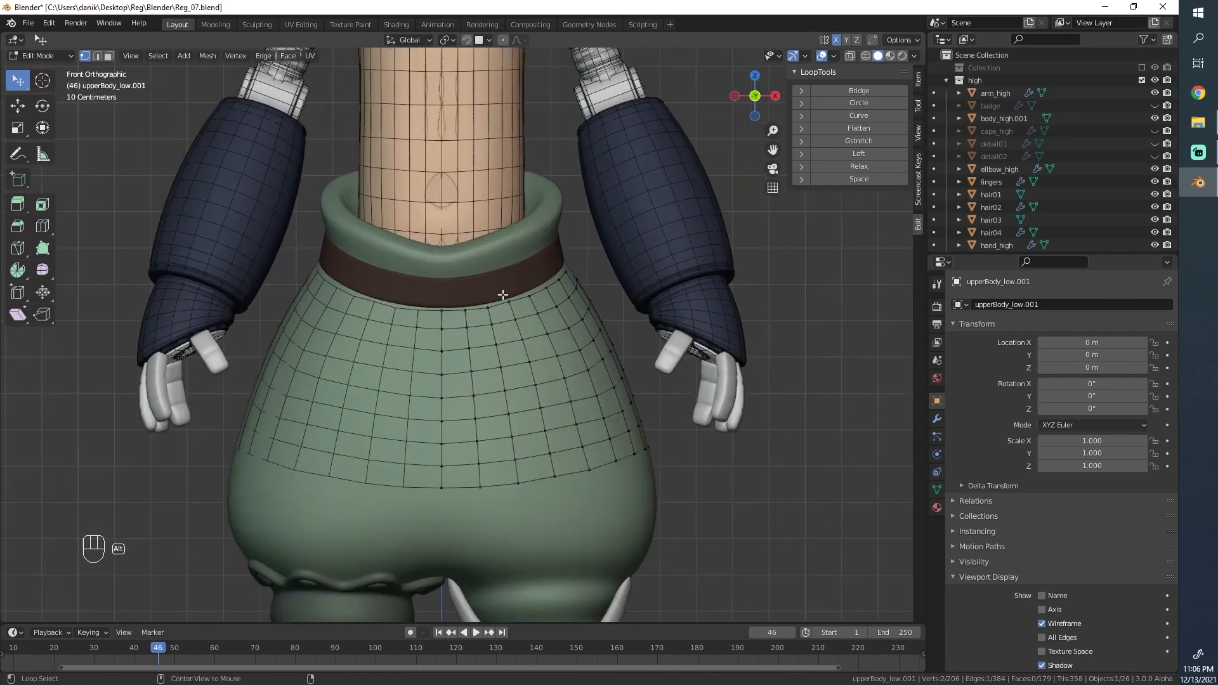
middle_drag(503, 296, 454, 267)
alt+middle_click(392, 303)
alt+middle_drag(392, 304, 442, 291)
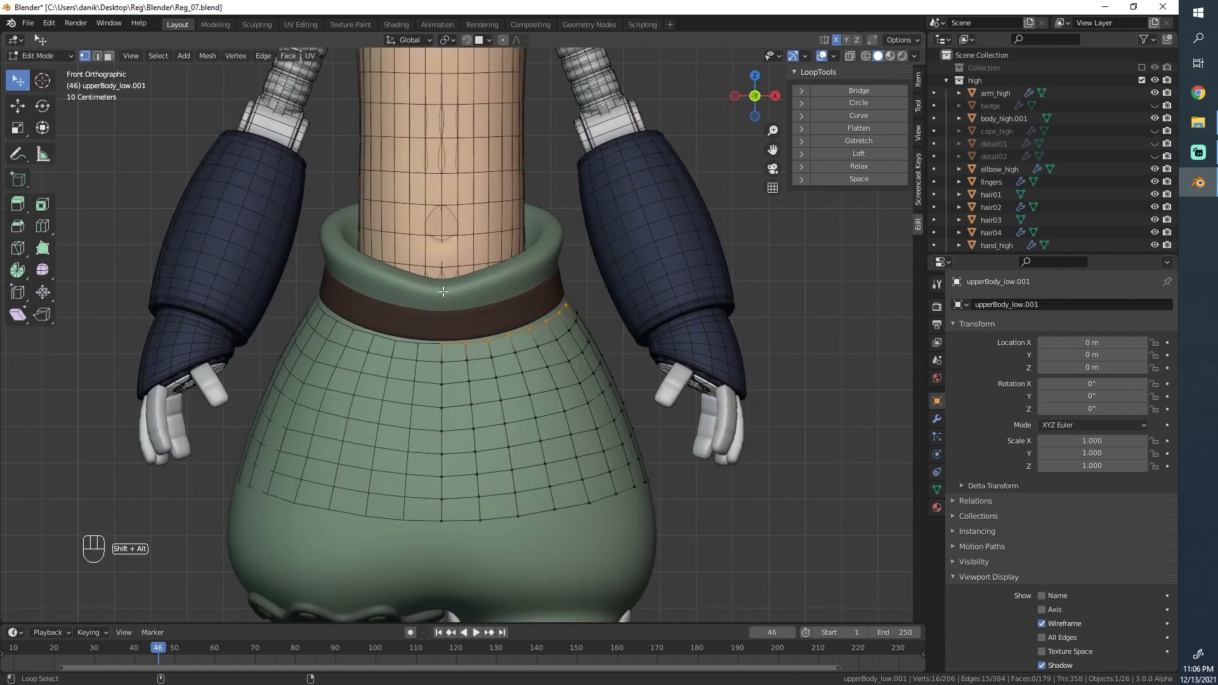
key(e)
key(s)
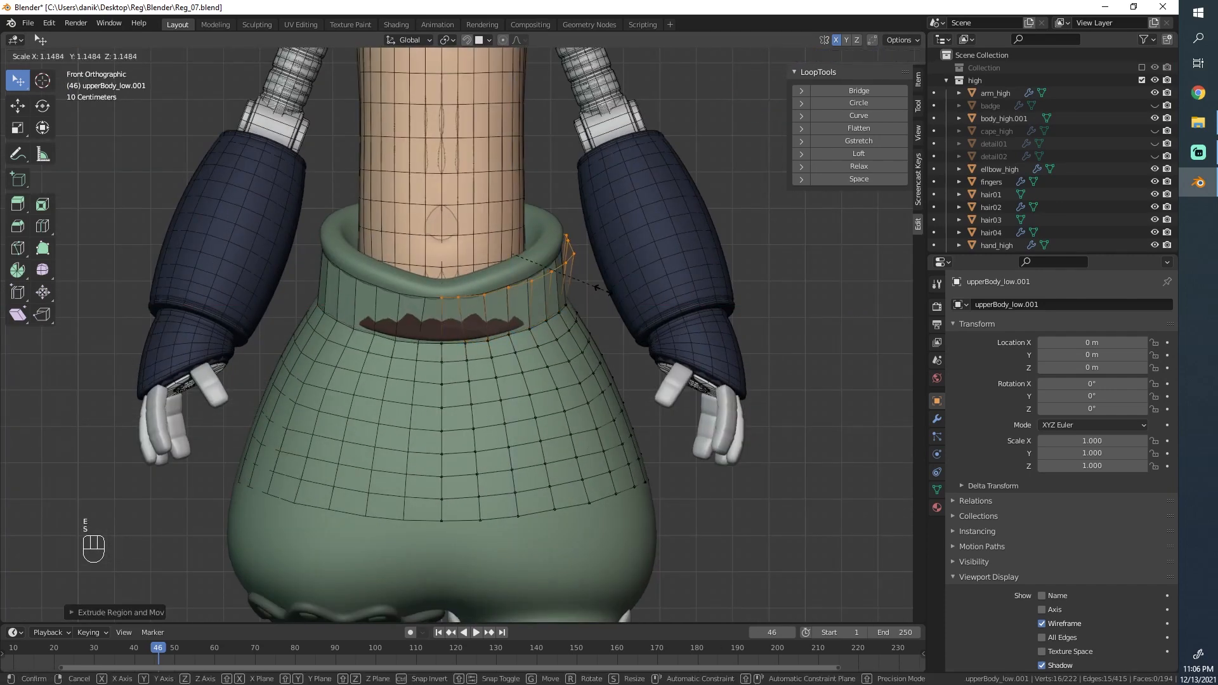
click(601, 289)
Step: Enlarge the extruded loop and move it along the X and Z axes to line up with the waist collar
key(g)
key(x)
click(611, 291)
key(s)
click(601, 291)
key(g)
key(x)
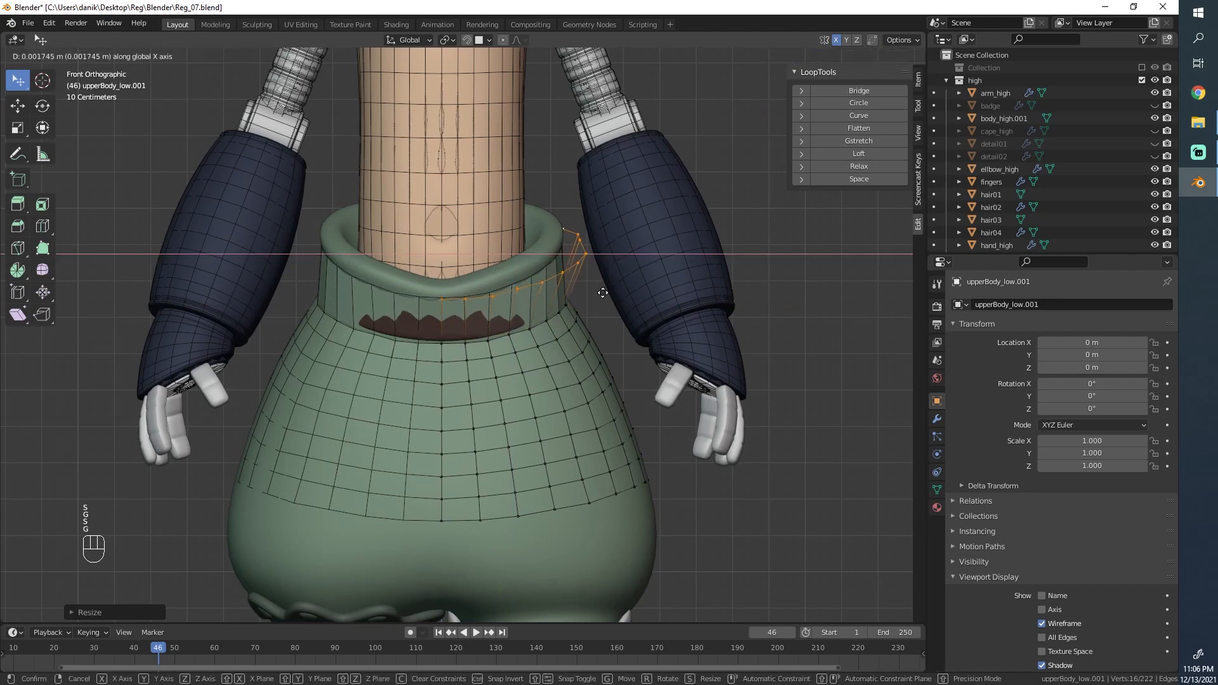
click(596, 291)
key(g)
key(z)
click(595, 277)
scroll(450, 240, up, 4)
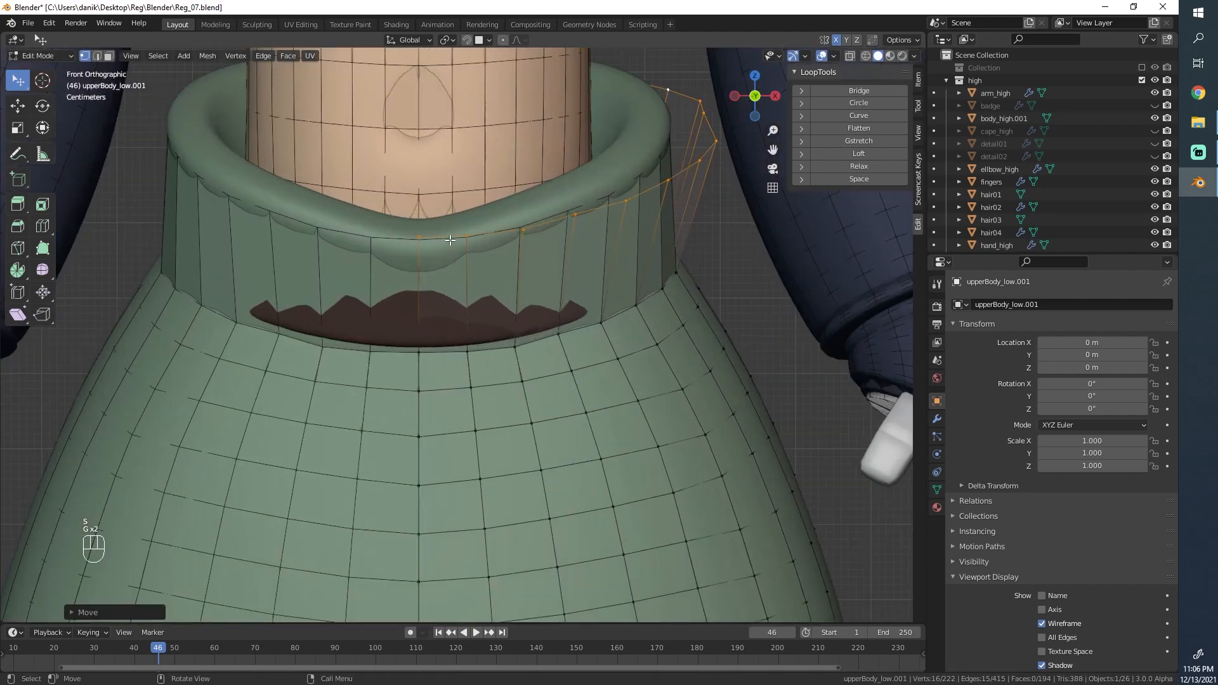
Step: Turn on snapping and move the front vertices of the extruded loop onto the collar's surface
click(438, 242)
key(g)
click(422, 249)
click(472, 239)
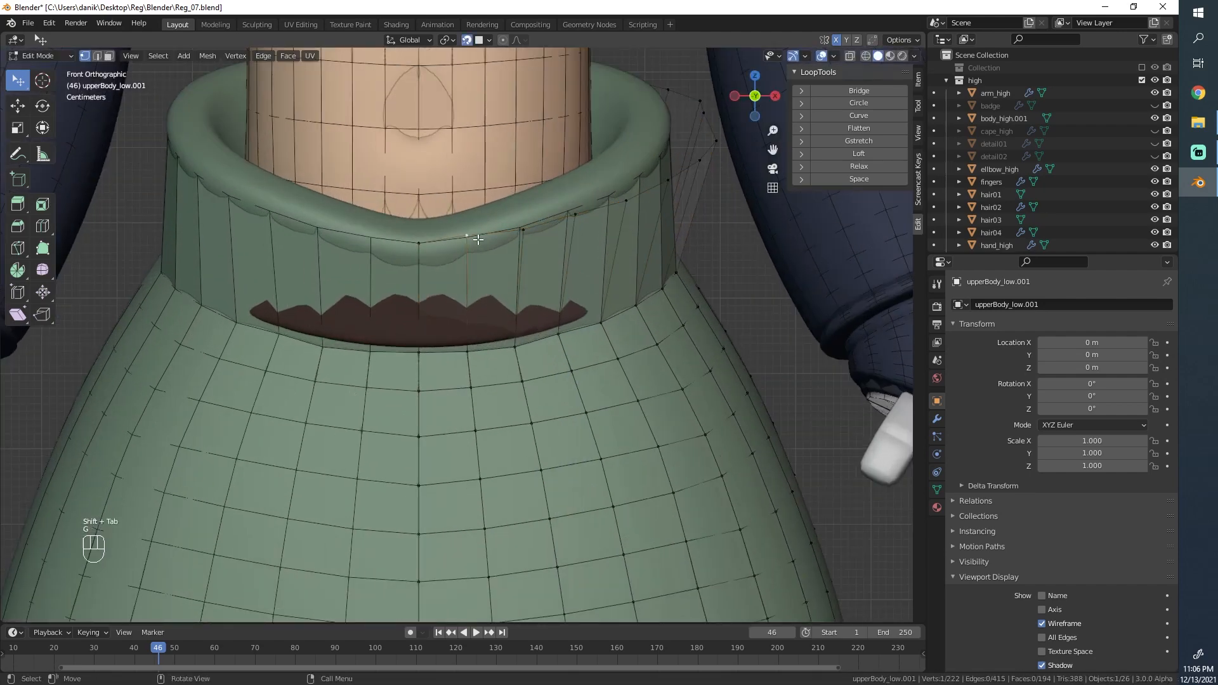
key(g)
click(475, 241)
click(521, 232)
key(g)
click(521, 225)
click(573, 212)
key(g)
click(589, 222)
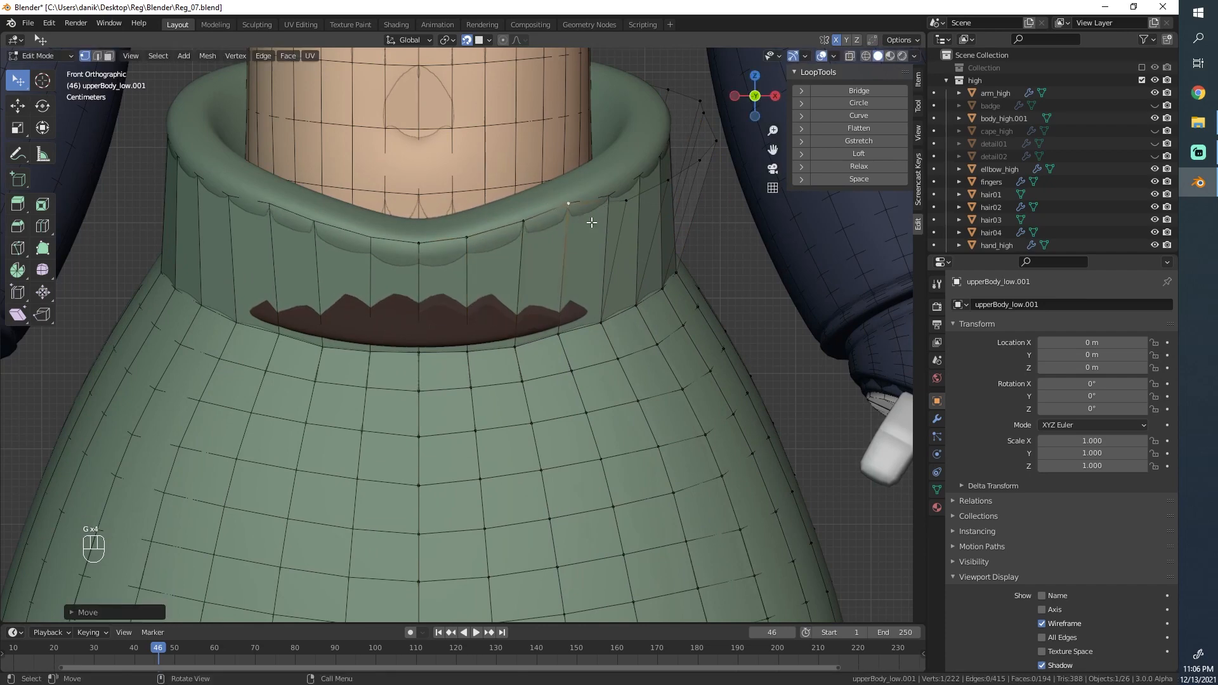
Step: Snap the next loop vertices, from the front toward the character's side, onto the collar's lower edge
middle_drag(590, 222, 517, 242)
click(518, 280)
key(g)
click(514, 254)
click(587, 261)
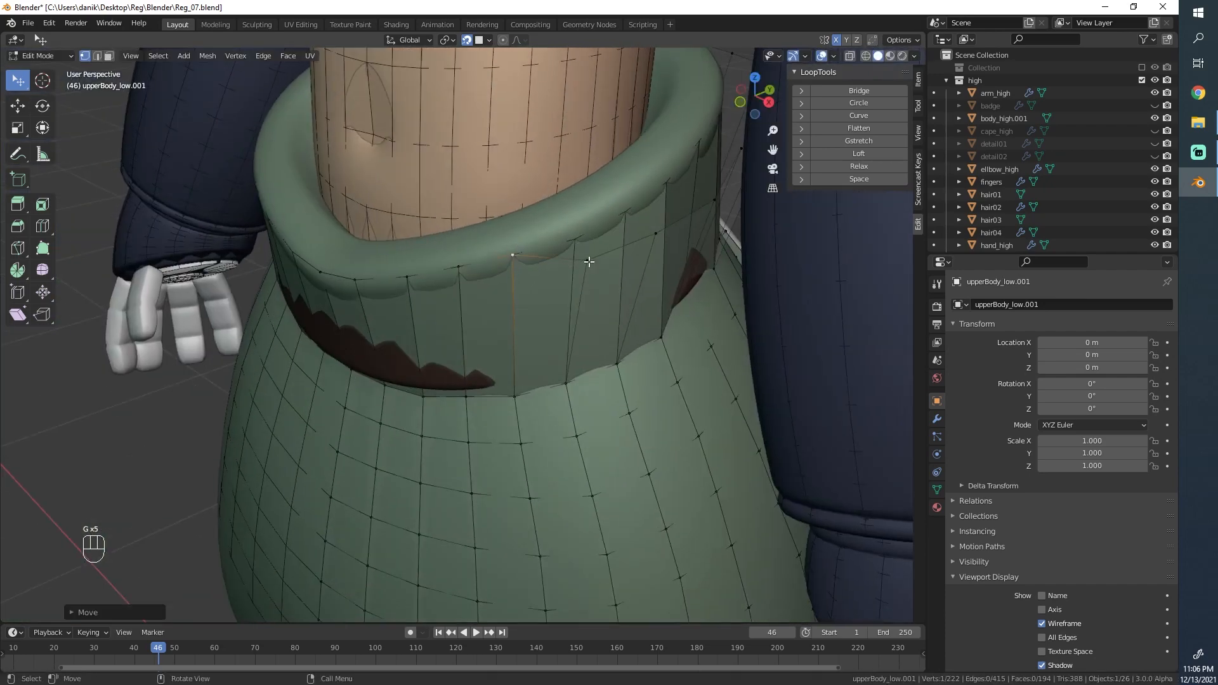
key(g)
click(575, 228)
click(656, 233)
key(g)
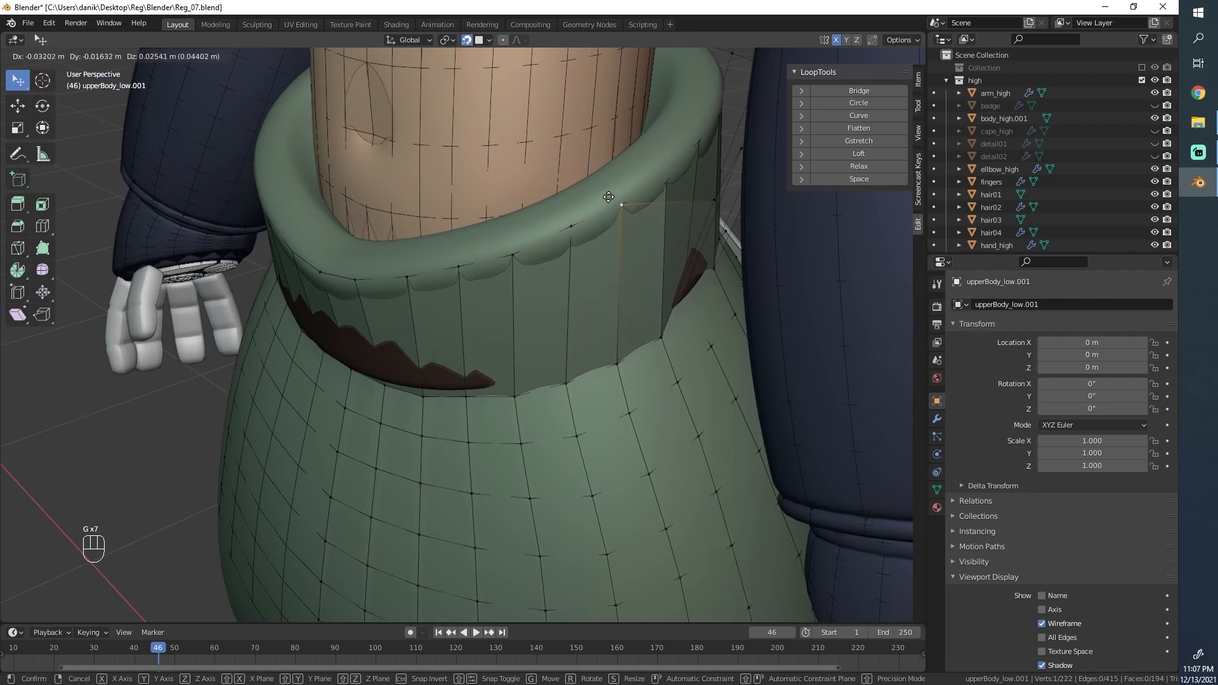
click(608, 198)
Step: Snap the extruded loop's vertices at the back of the waist, above the hexagonal panel, onto the collar
middle_drag(609, 197, 553, 287)
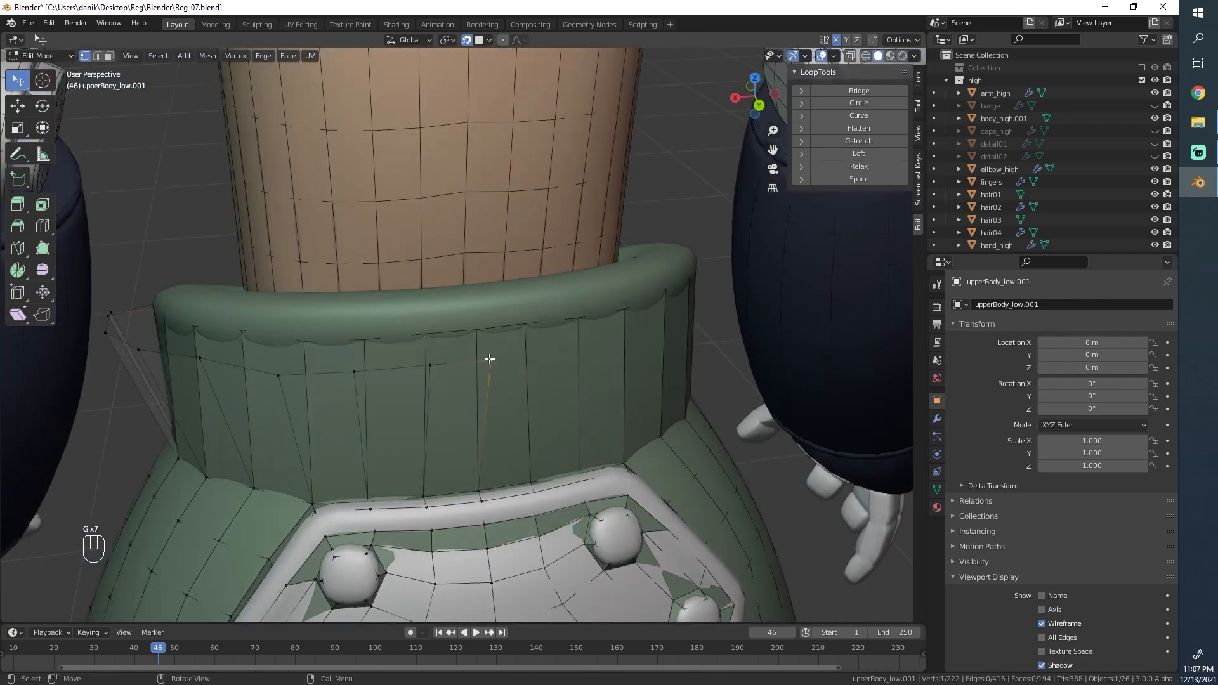
key(g)
click(476, 309)
key(g)
click(467, 316)
key(g)
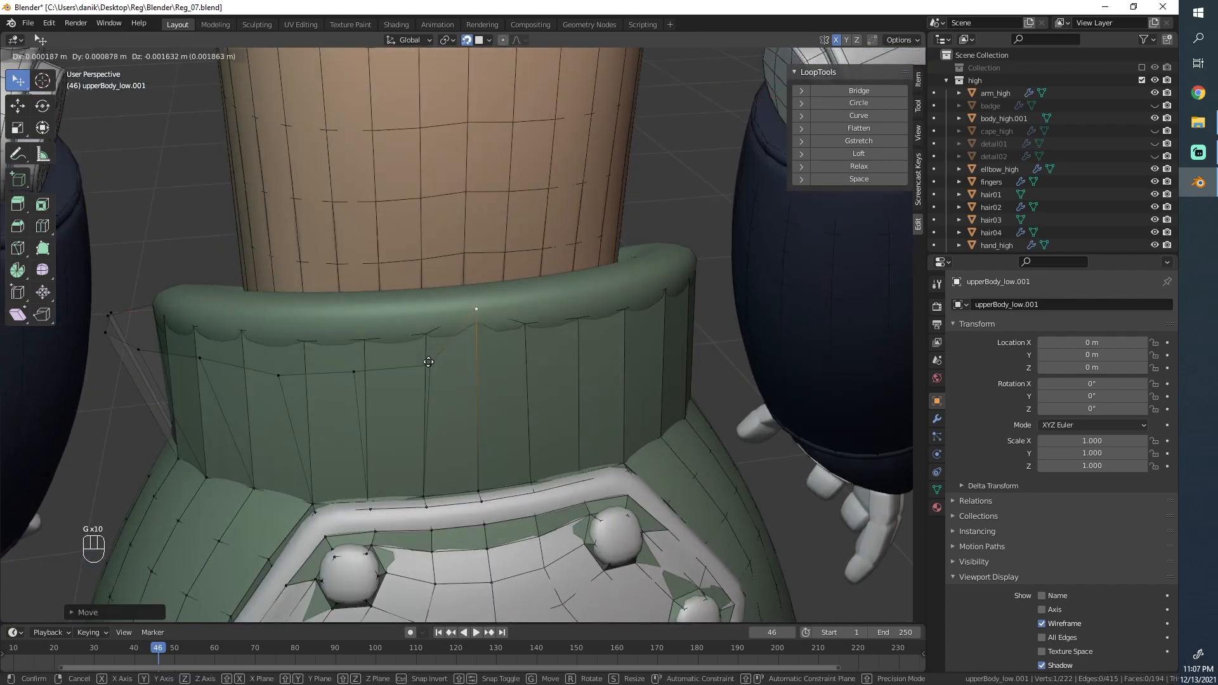
click(428, 361)
click(428, 364)
key(g)
click(427, 317)
key(g)
click(428, 335)
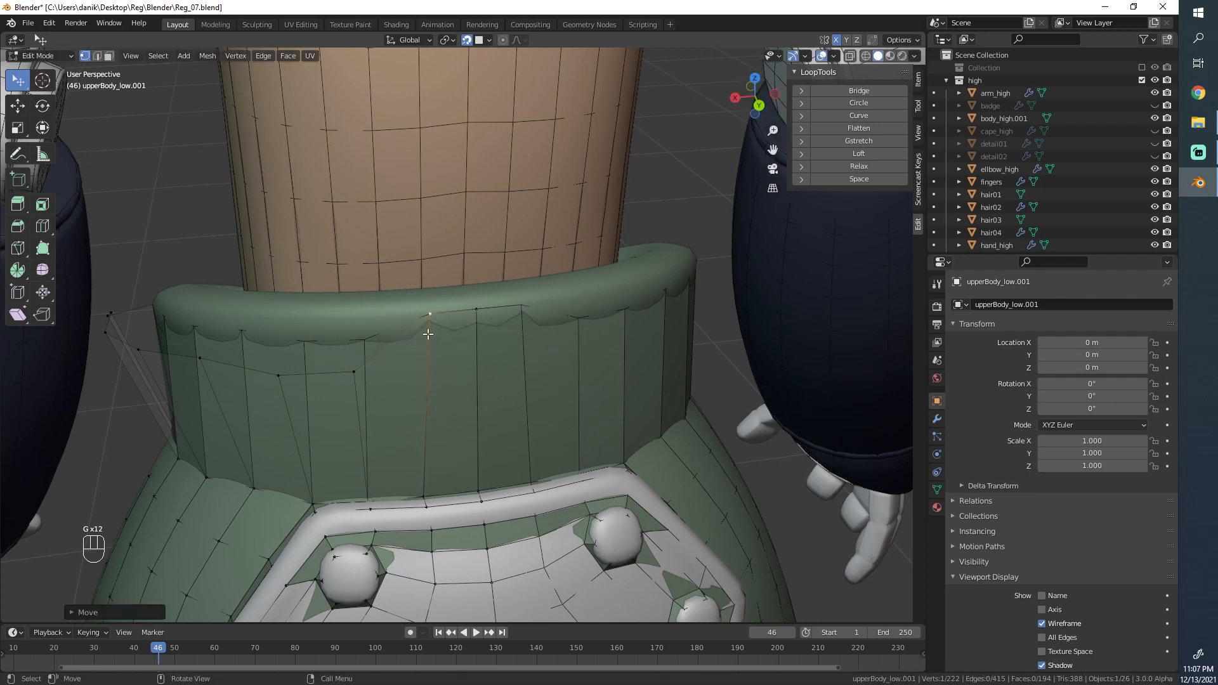
key(g)
click(374, 306)
key(g)
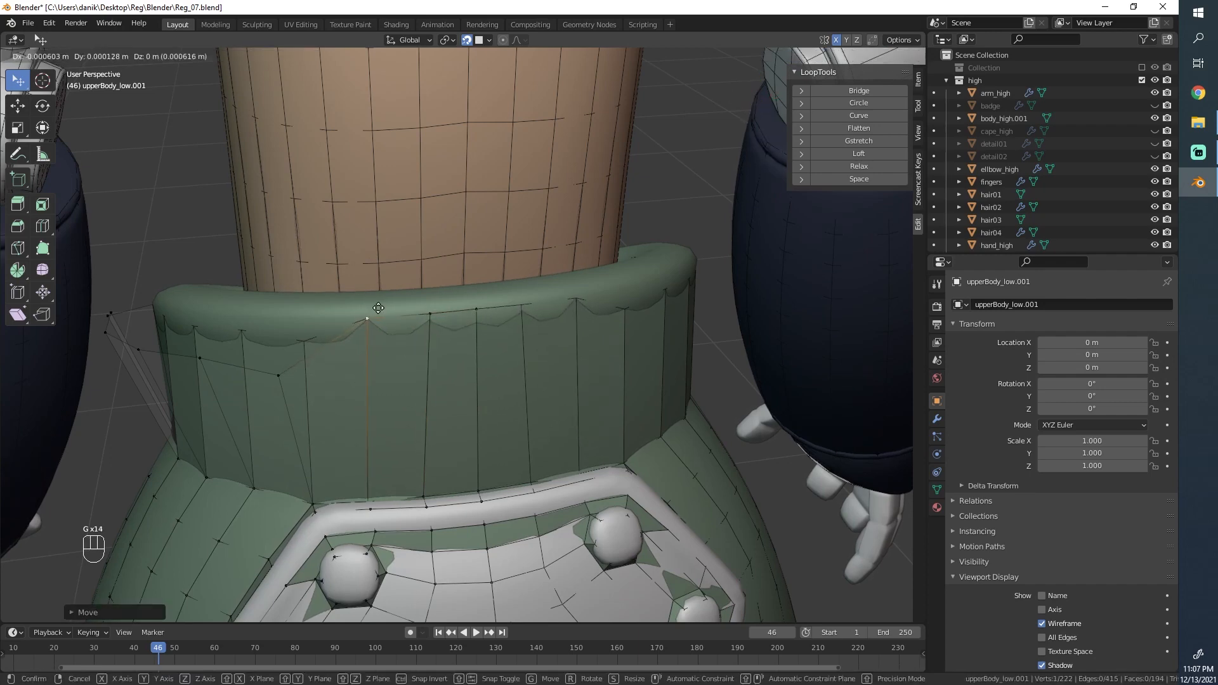
click(372, 306)
Step: Move the loop vertices between the back and the side of the waist up onto the collar
middle_drag(373, 306, 413, 325)
key(g)
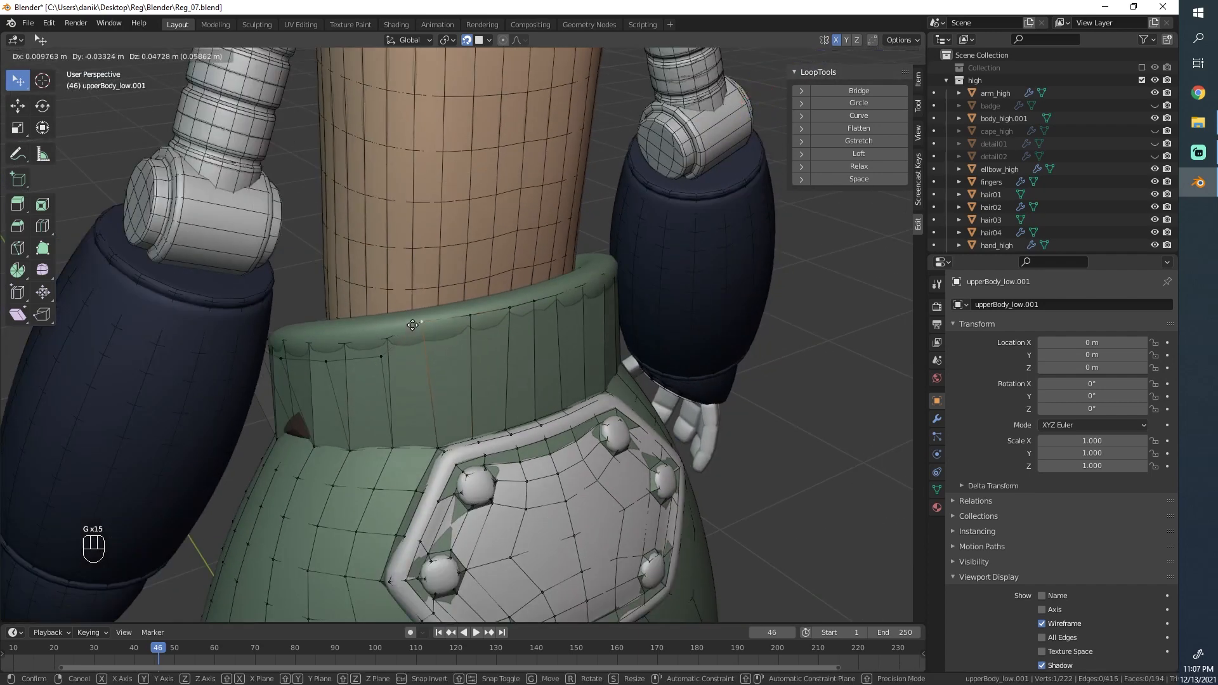
click(424, 328)
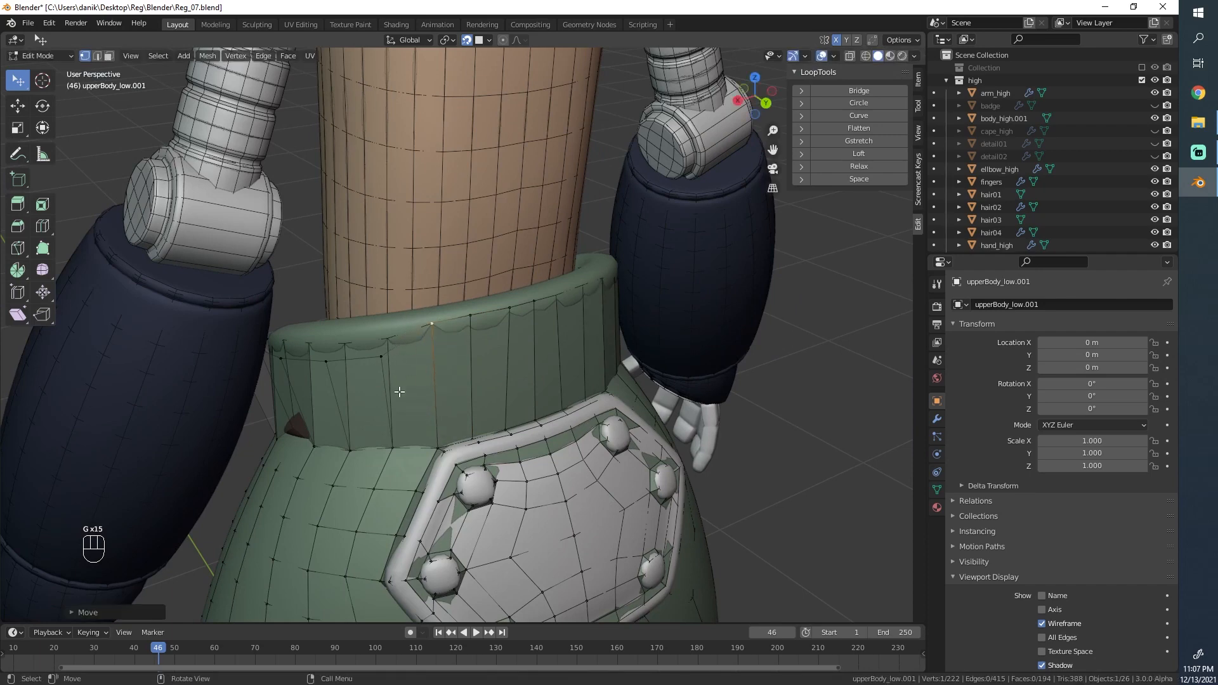
key(g)
click(358, 326)
click(286, 358)
key(g)
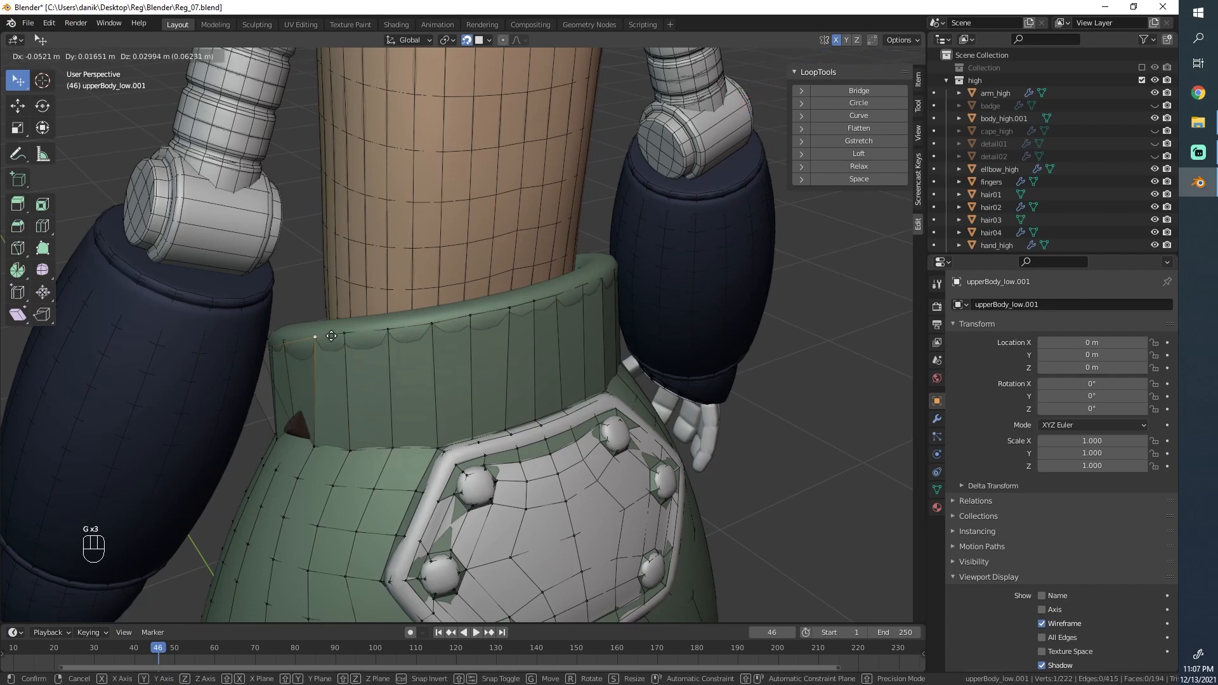
click(326, 337)
Step: Snap the remaining loop vertices at the side of the waist onto the collar
middle_drag(326, 337, 418, 362)
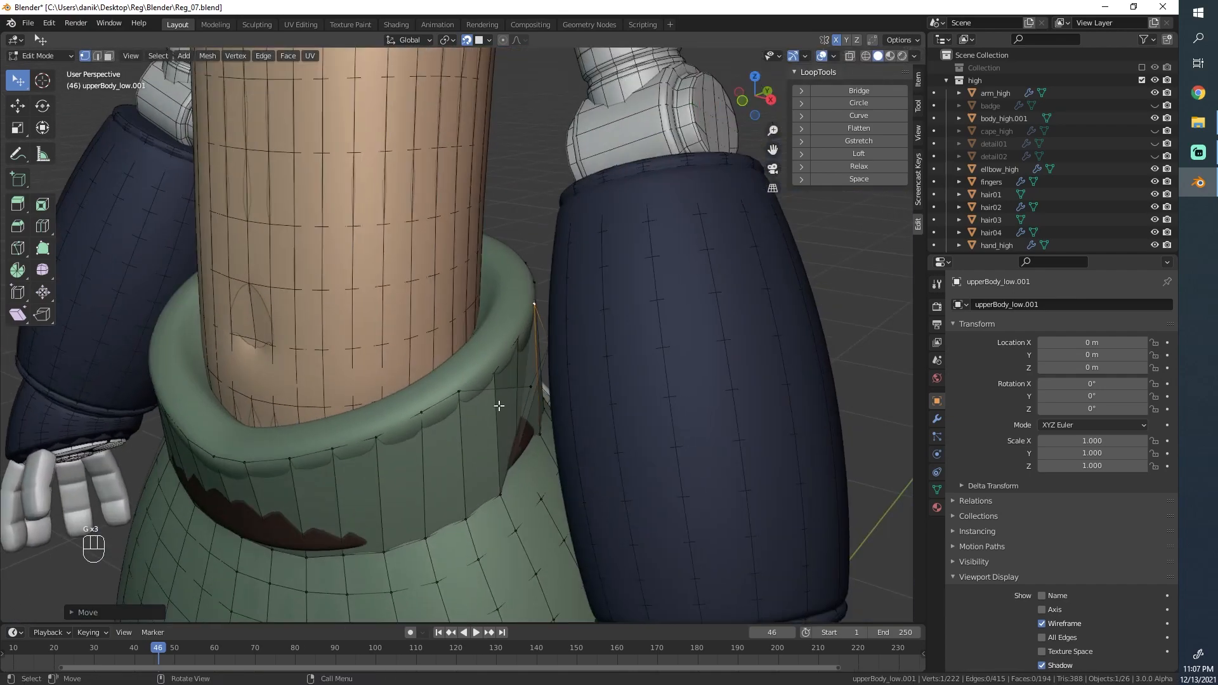
click(499, 405)
key(g)
click(494, 360)
mouse_move(493, 360)
middle_down()
mouse_move(373, 292)
mouse_move(571, 316)
mouse_move(584, 385)
mouse_move(489, 372)
mouse_move(550, 283)
mouse_move(541, 341)
mouse_move(632, 326)
mouse_move(523, 377)
mouse_move(440, 331)
mouse_move(454, 329)
mouse_move(299, 362)
mouse_move(199, 401)
mouse_move(336, 292)
mouse_move(517, 345)
mouse_move(499, 354)
middle_up()
key(g)
click(395, 300)
Step: Add two evenly spaced edge loops around the band between the hips and the collar
key(ctrl+r)
scroll(584, 386, up, 1)
click(584, 386)
right_click(584, 386)
Step: Select the high-poly body in Object Mode and return to editing the low-poly hips mesh
key(Tab)
scroll(522, 377, up, 3)
key(alt+a)
click(199, 400)
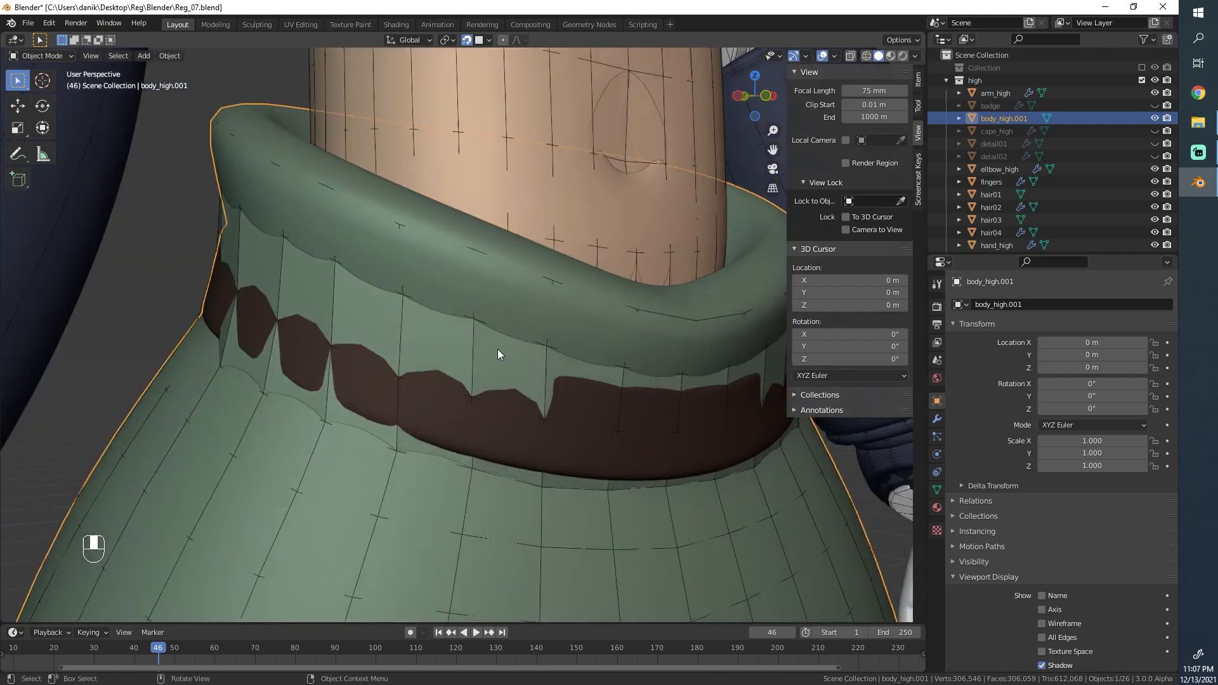
scroll(497, 353, down, 2)
click(499, 412)
key(Tab)
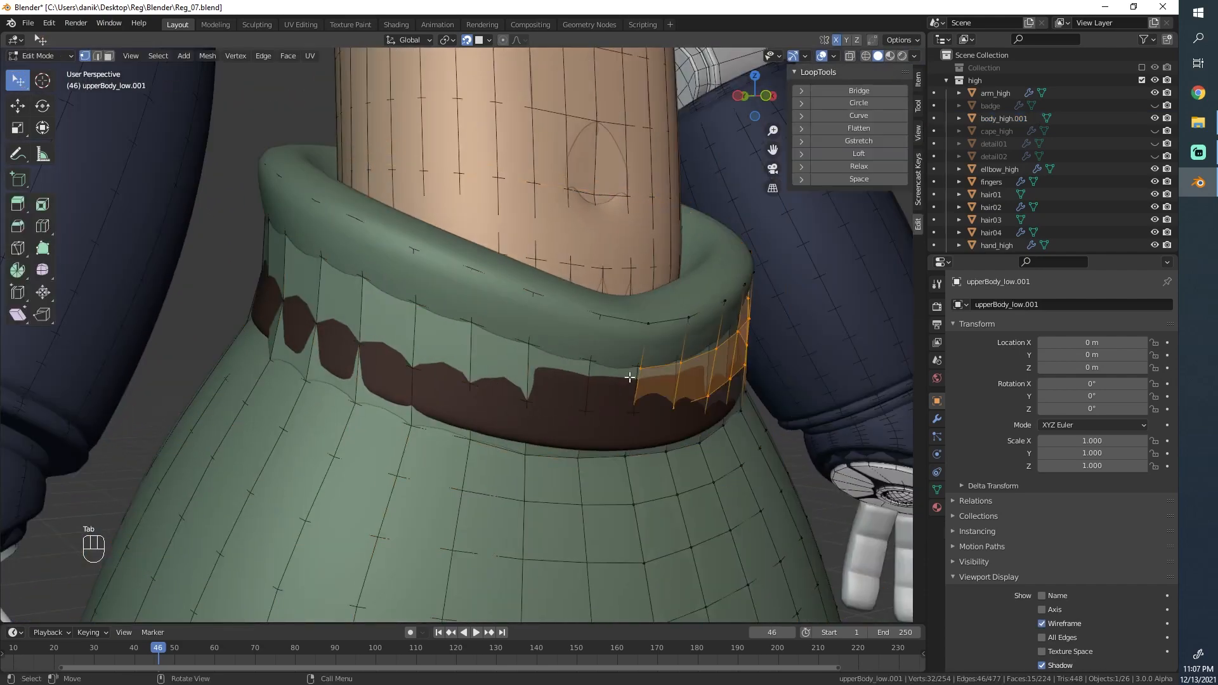
Step: Select the upper new edge loop and move its vertex beside the back panel down to the collar's lower seam
scroll(630, 377, down, 3)
middle_drag(629, 378, 557, 364)
scroll(588, 379, up, 3)
middle_drag(724, 289, 555, 261)
alt+click(498, 227)
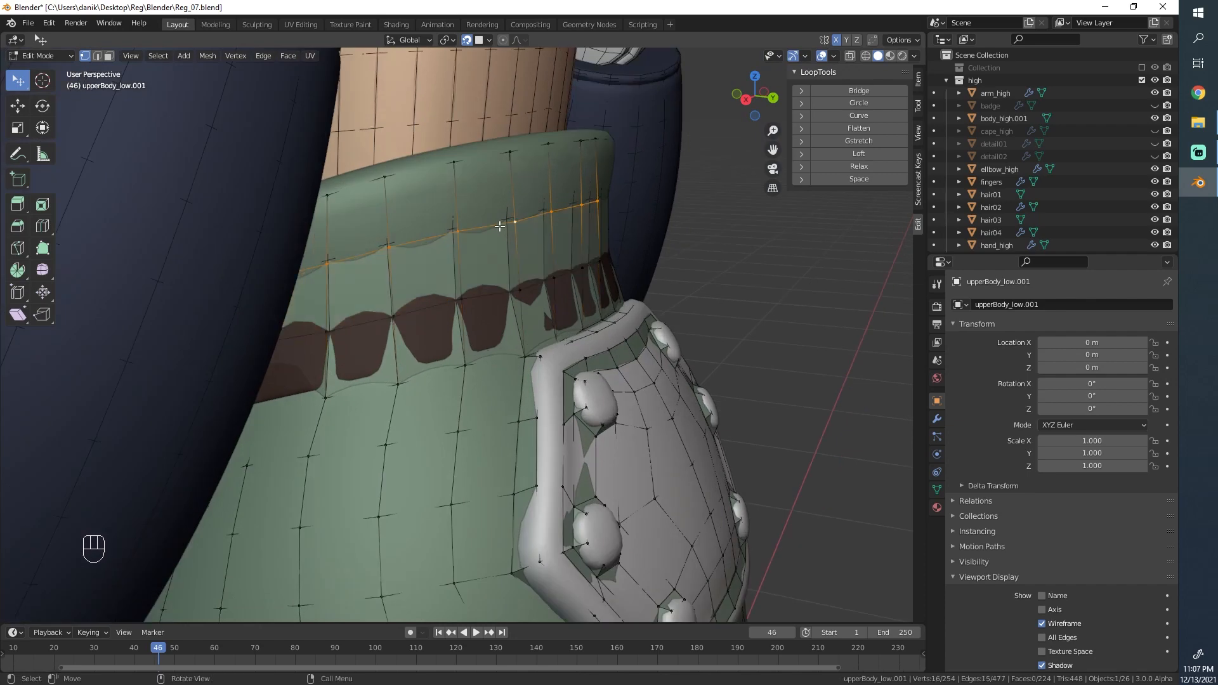
key(g)
right_click(513, 226)
click(515, 224)
key(g)
click(517, 272)
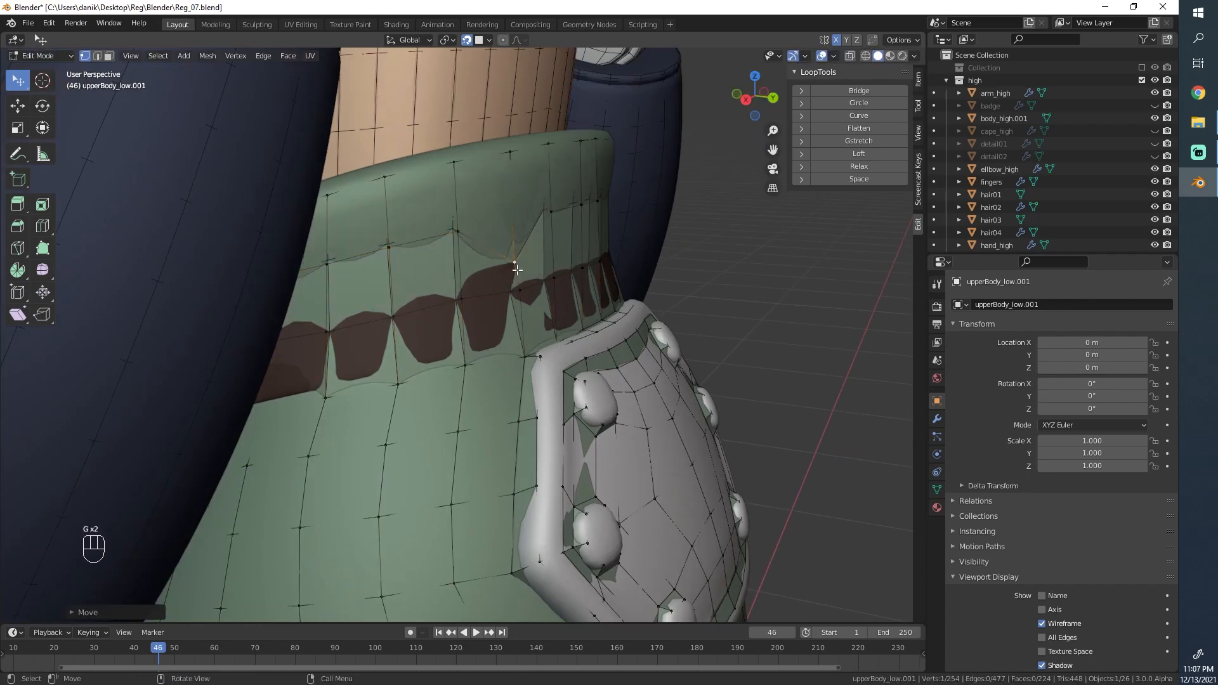
Step: Lower the upper loop's vertices across the back, above the hexagonal panel, to the seam between collar and belt
scroll(516, 272, down, 3)
middle_drag(517, 272, 381, 241)
scroll(380, 242, up, 3)
click(367, 235)
key(g)
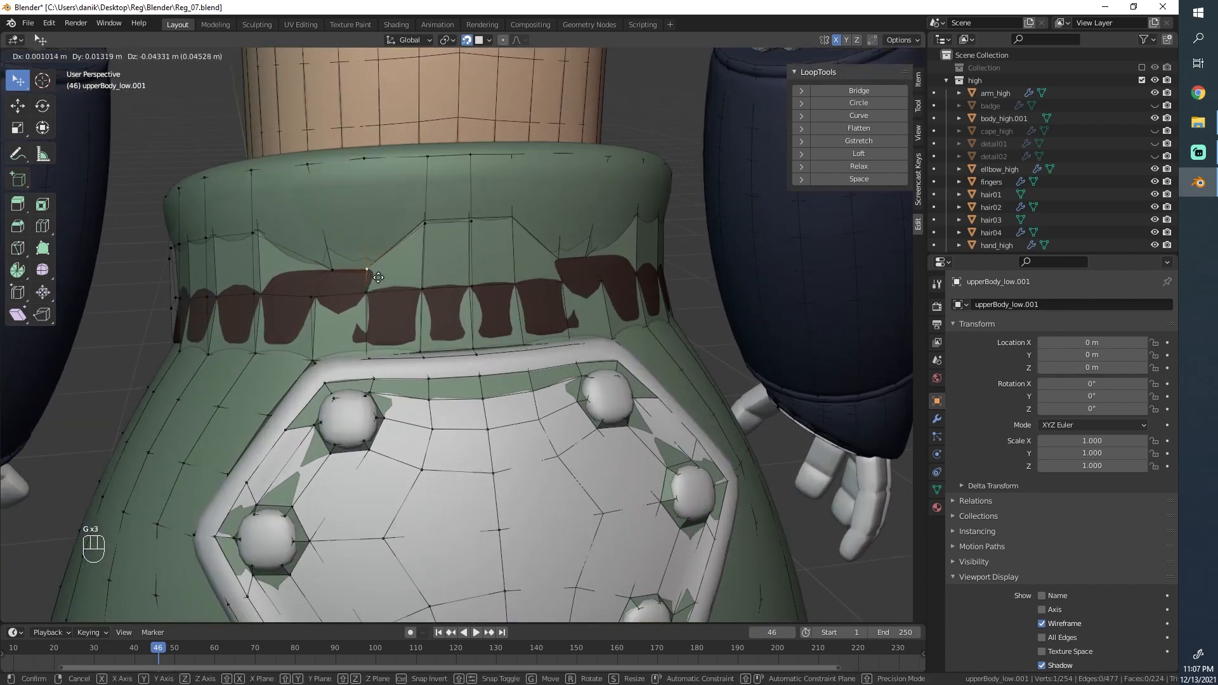
click(380, 275)
click(425, 223)
key(g)
click(424, 268)
click(471, 223)
key(g)
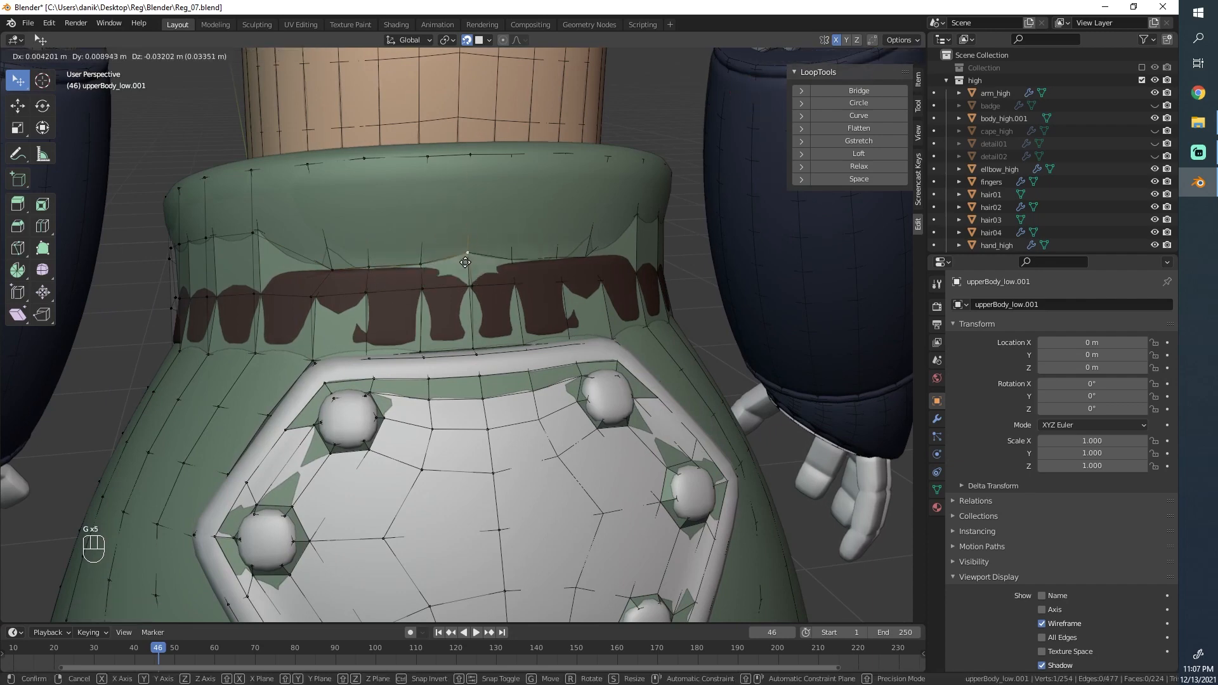
click(466, 268)
Step: Lower three upper-loop vertices between the back panel and the side to the collar-belt seam
middle_drag(323, 260, 416, 232)
scroll(417, 233, down, 3)
scroll(416, 232, up, 3)
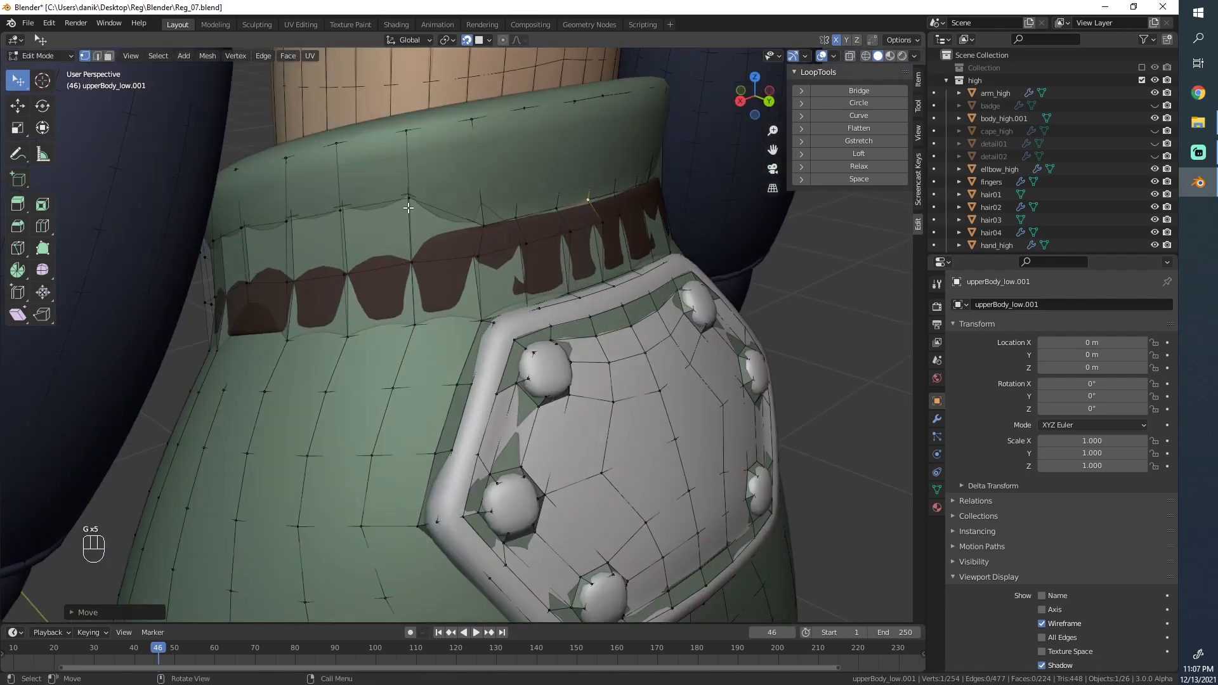
click(408, 208)
key(g)
click(410, 252)
click(340, 210)
key(g)
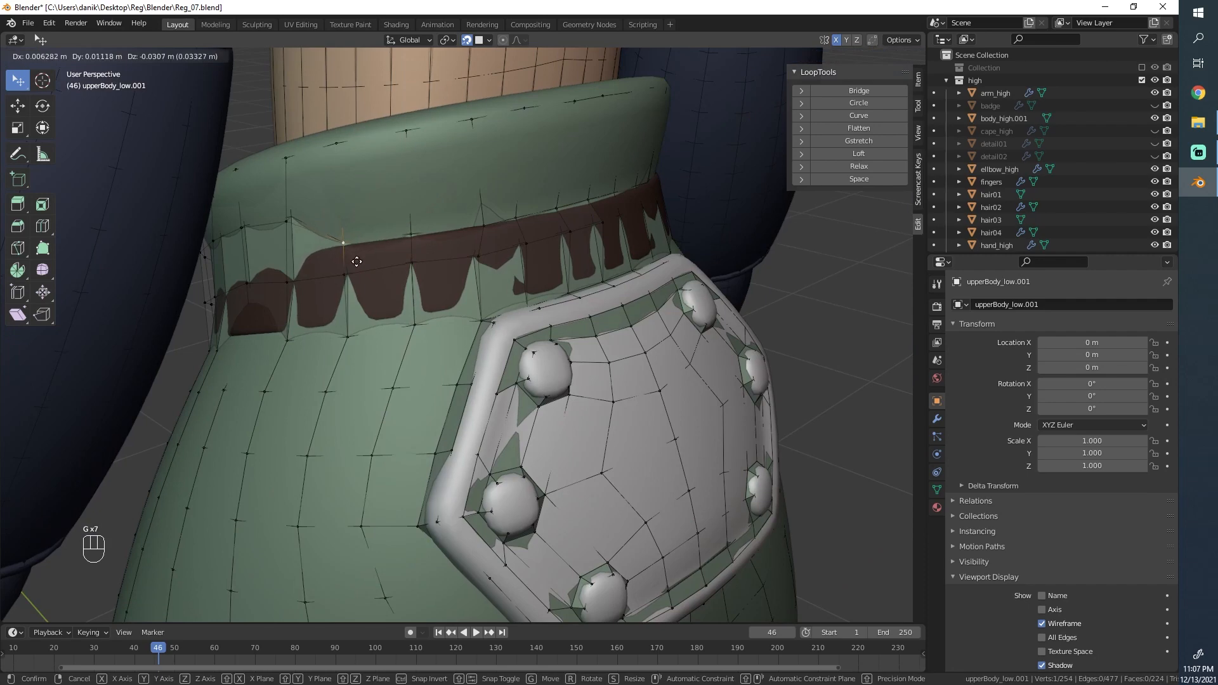
click(356, 261)
click(288, 222)
key(g)
click(292, 253)
Step: Move the upper loop's vertices at the side of the waist down to the collar-belt seam
middle_drag(292, 253, 555, 188)
key(g)
right_click(438, 207)
key(g)
click(390, 205)
click(541, 191)
scroll(541, 189, up, 3)
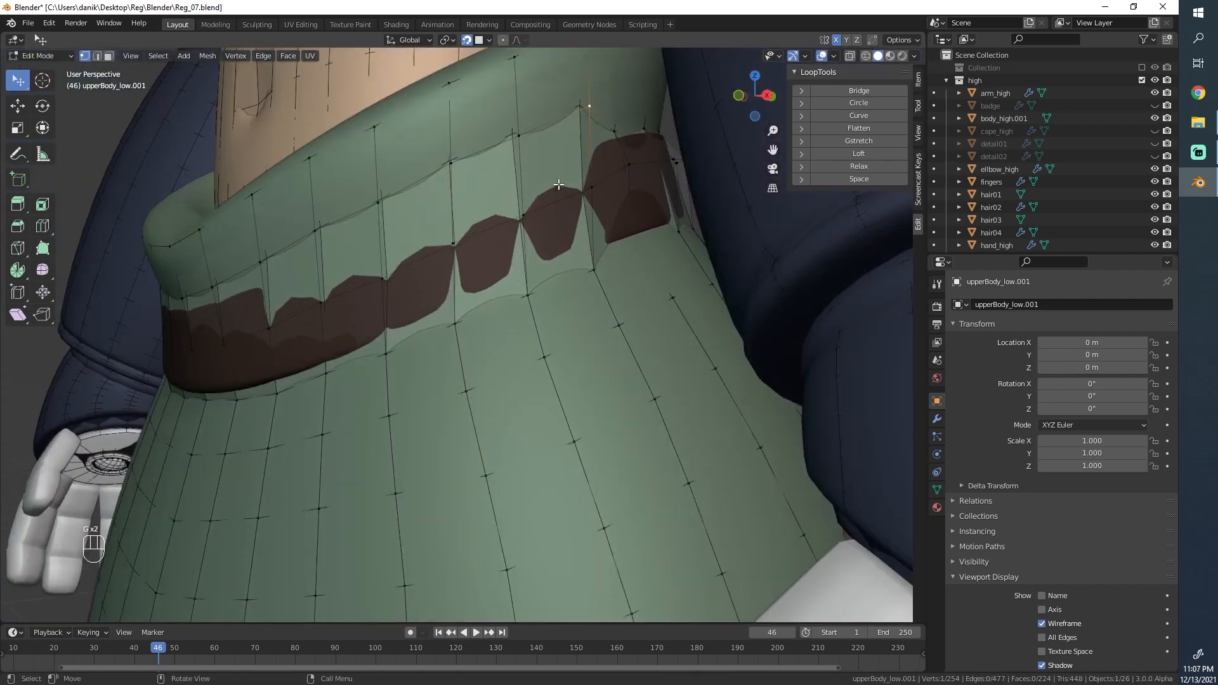
shift+middle_drag(588, 150, 549, 226)
key(g)
click(553, 251)
key(g)
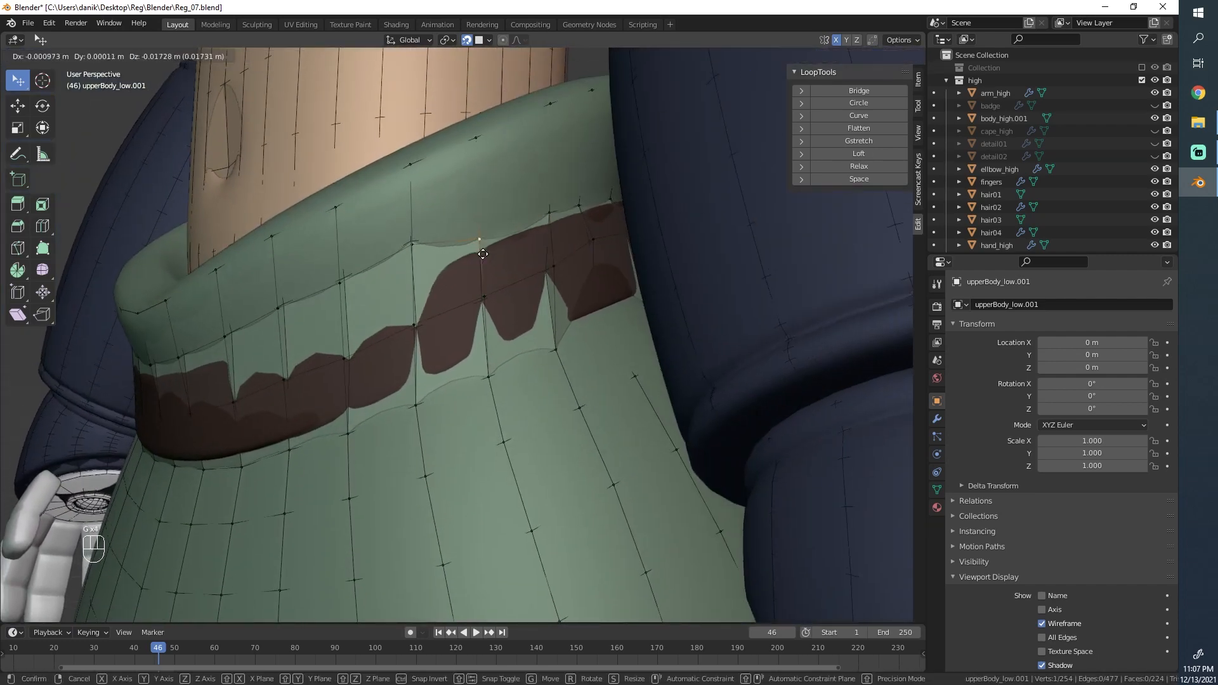
click(473, 241)
Step: Snap the upper loop's vertices from the side toward the front onto the belt's top edge
mouse_move(472, 241)
middle_down()
mouse_move(461, 219)
mouse_move(491, 249)
middle_up()
click(493, 249)
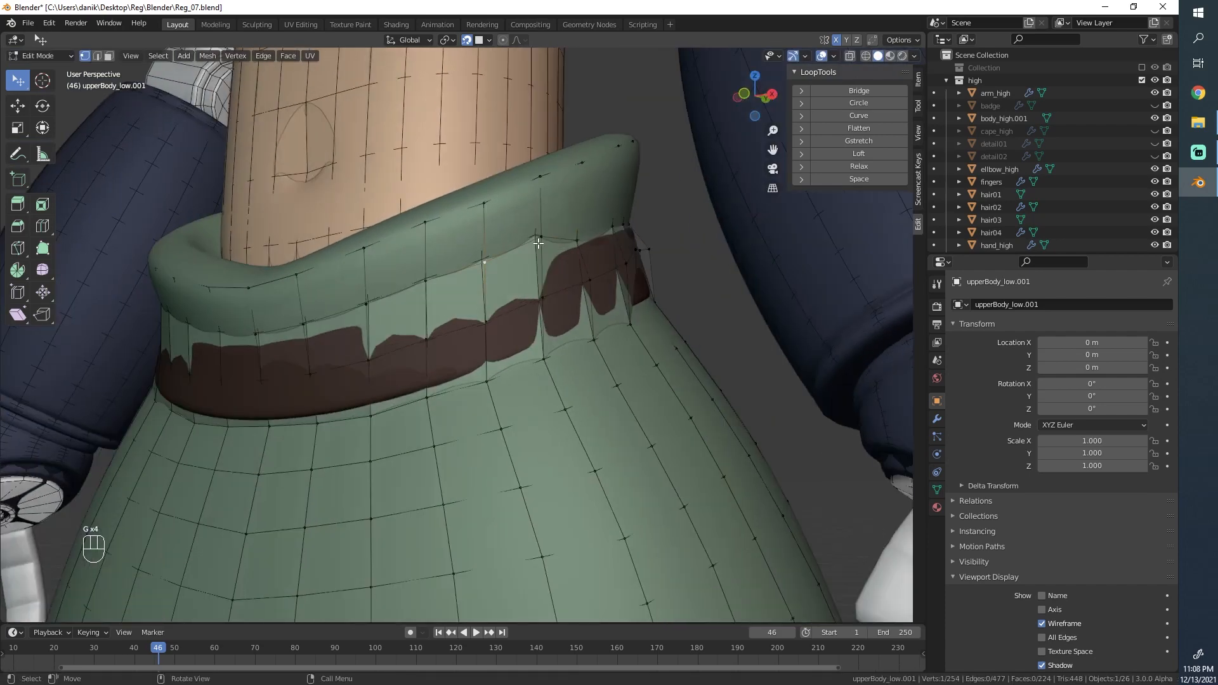
click(536, 239)
key(g)
click(541, 253)
click(486, 258)
key(g)
click(485, 281)
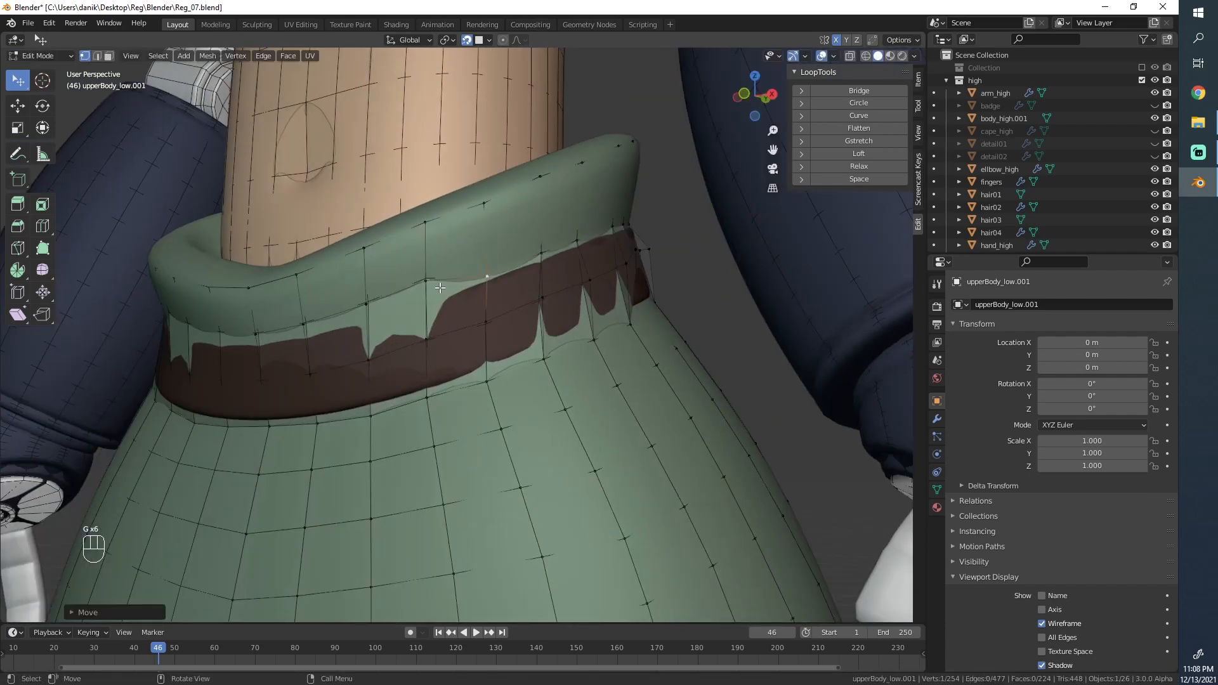
click(425, 280)
key(g)
click(443, 304)
key(g)
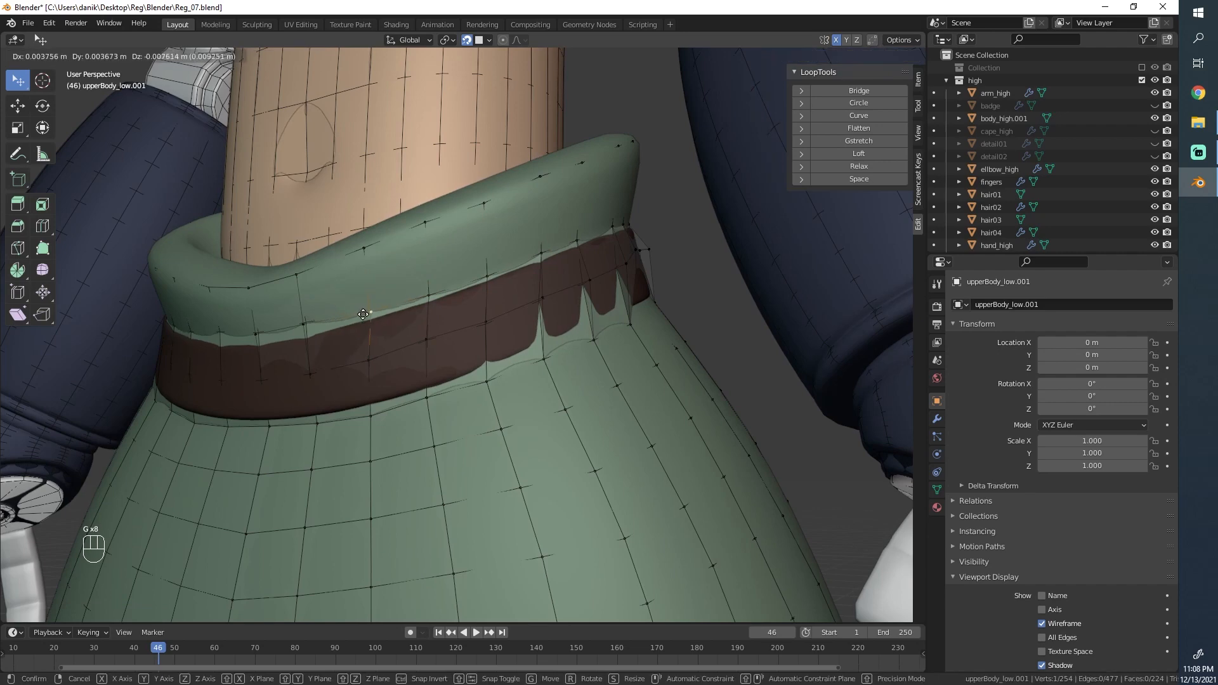
click(371, 313)
Step: Align the upper loop's vertices at the front center with the belt's top edge
middle_drag(374, 314, 419, 298)
click(445, 253)
key(g)
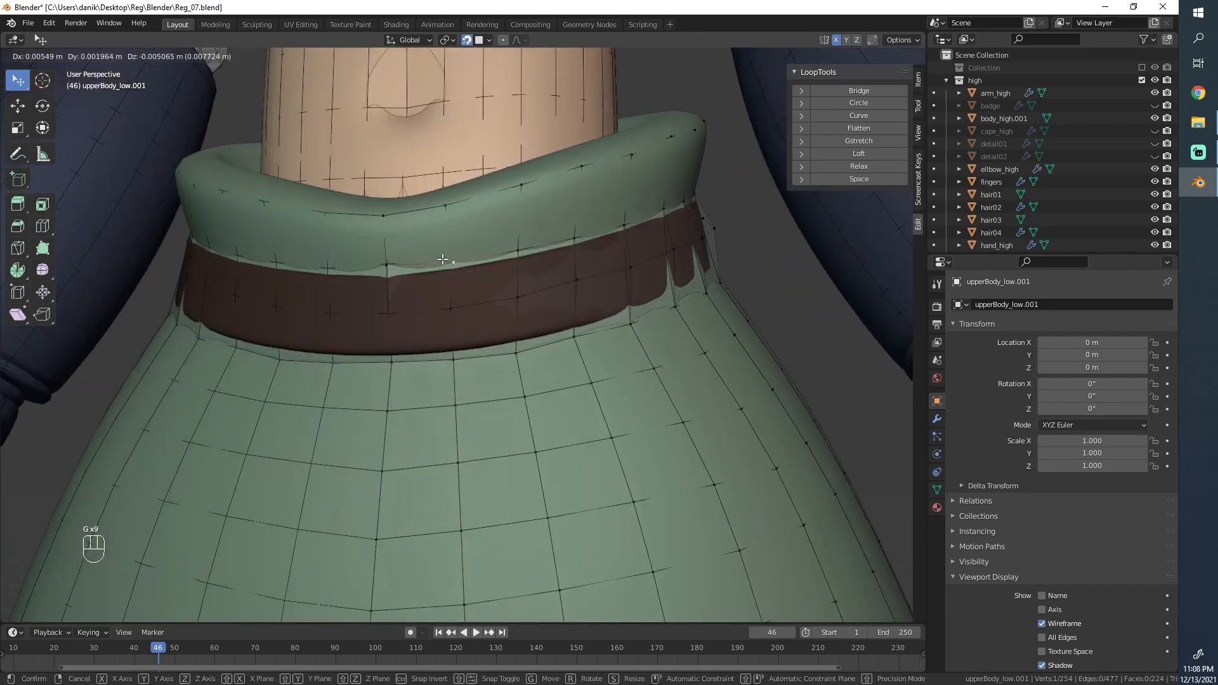
click(443, 260)
click(456, 212)
key(g)
click(460, 213)
click(412, 262)
key(g)
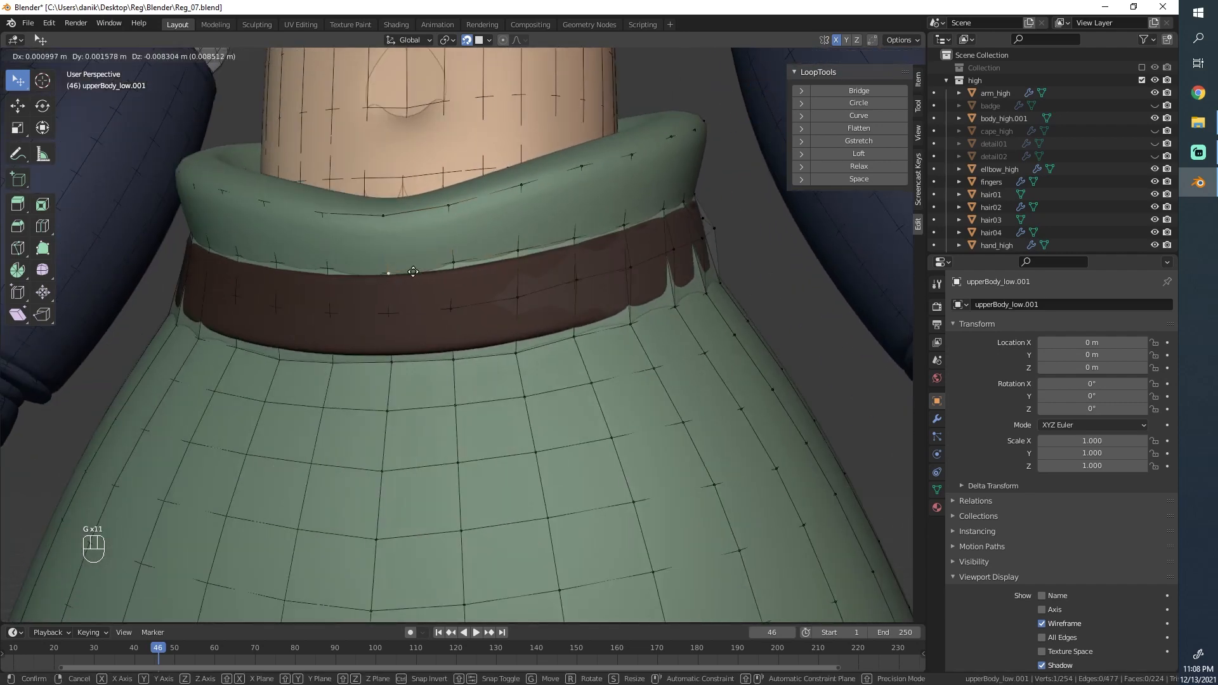
click(413, 271)
scroll(514, 281, down, 3)
scroll(540, 261, up, 2)
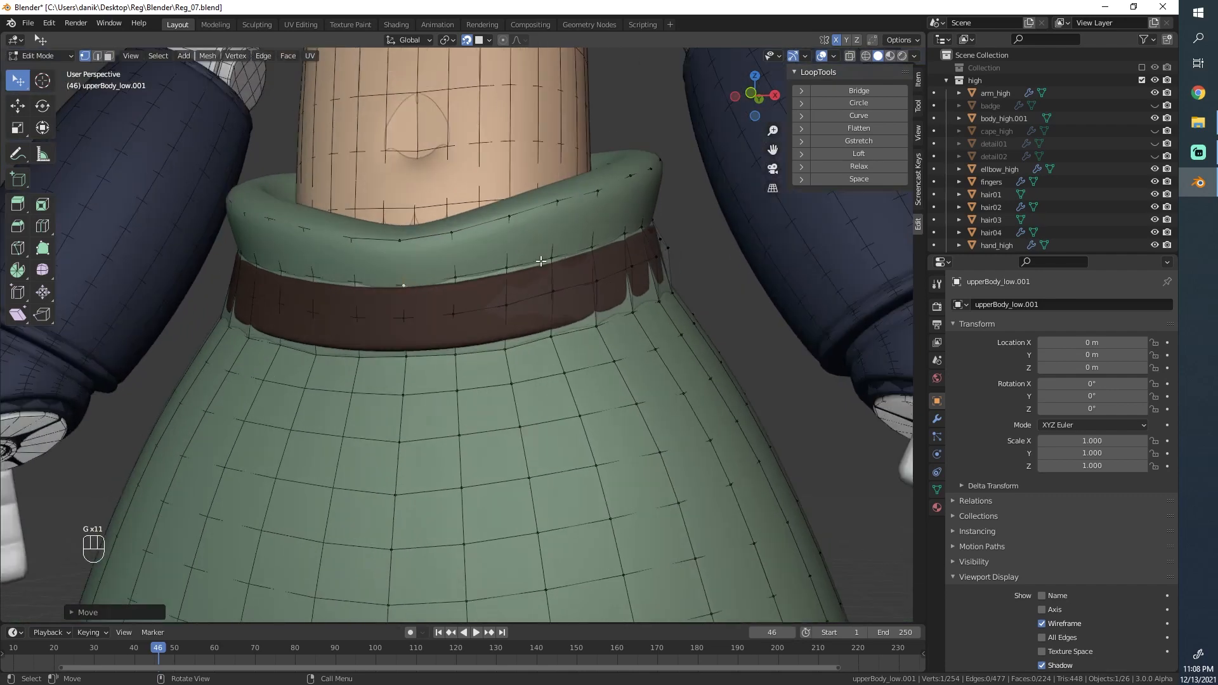
key(g)
click(434, 278)
Step: Add an edge loop slid toward the belt's lower edge and snap its front center vertex onto that edge
scroll(486, 256, up, 2)
key(ctrl+r)
click(385, 334)
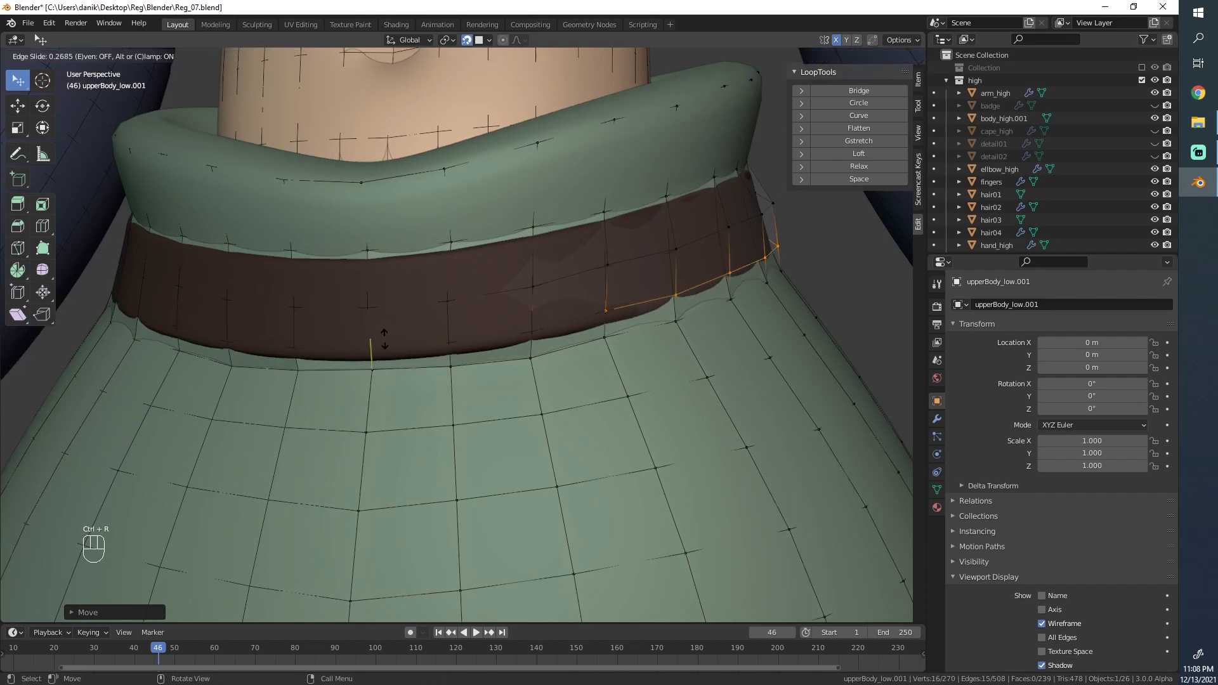
click(384, 343)
key(g)
right_click(375, 356)
click(375, 353)
key(g)
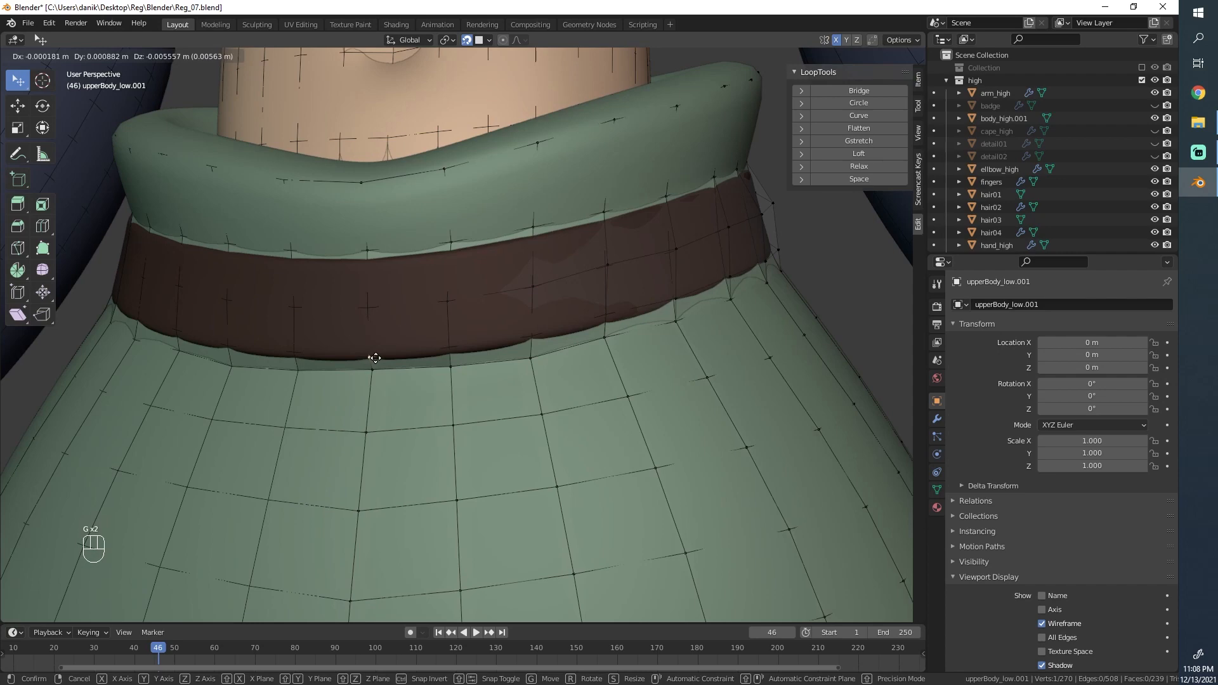
click(375, 358)
Step: Snap the lower loop's vertices at the back, above the studded panel, onto the belt's lower edge
middle_drag(580, 299, 593, 268)
key(ctrl+r)
key(g)
key(g)
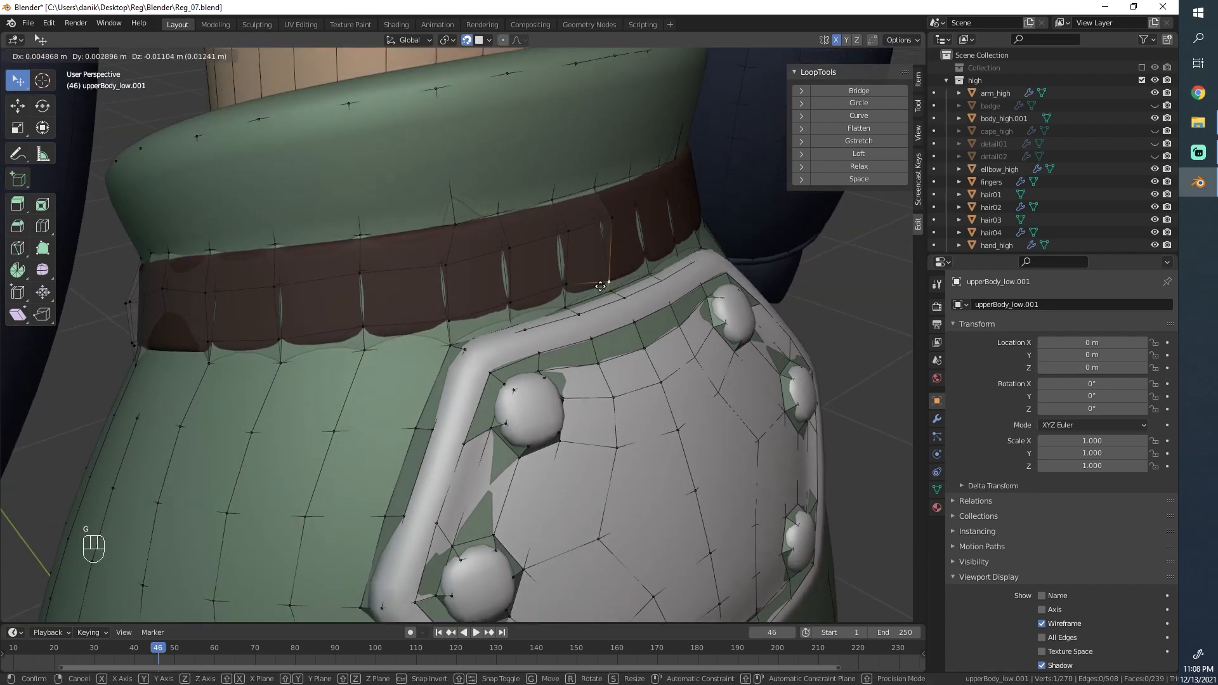
click(576, 289)
middle_drag(576, 290, 460, 310)
key(g)
click(504, 309)
click(408, 313)
key(g)
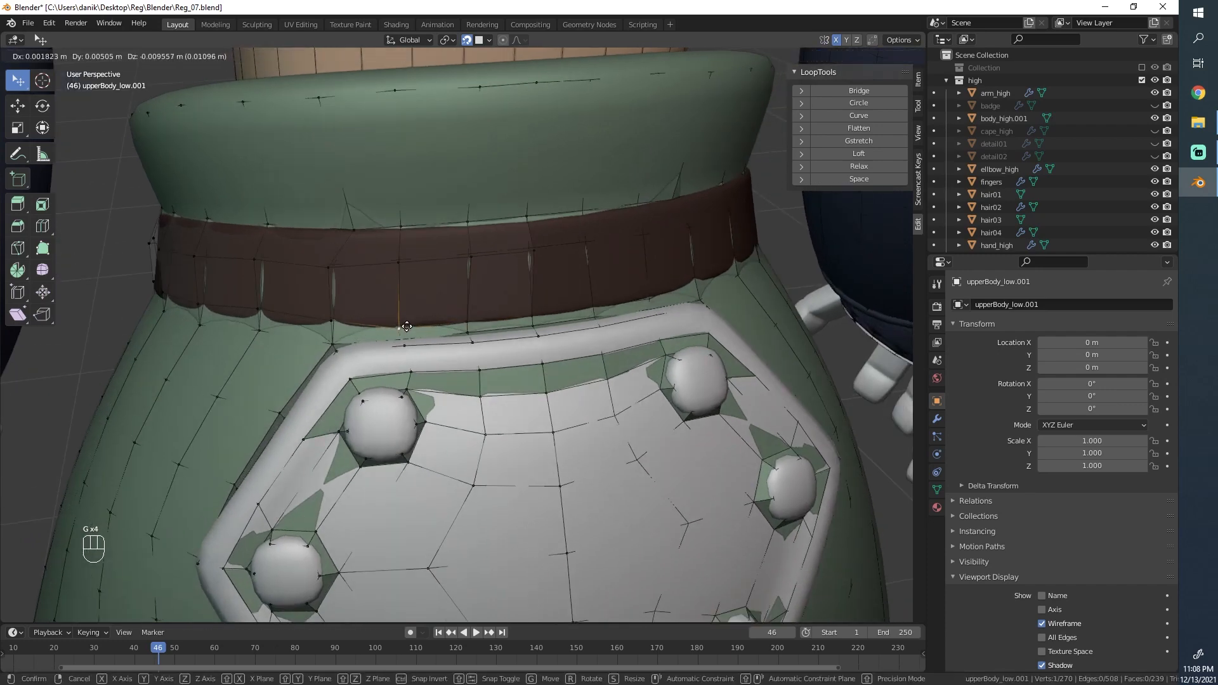
click(348, 326)
key(g)
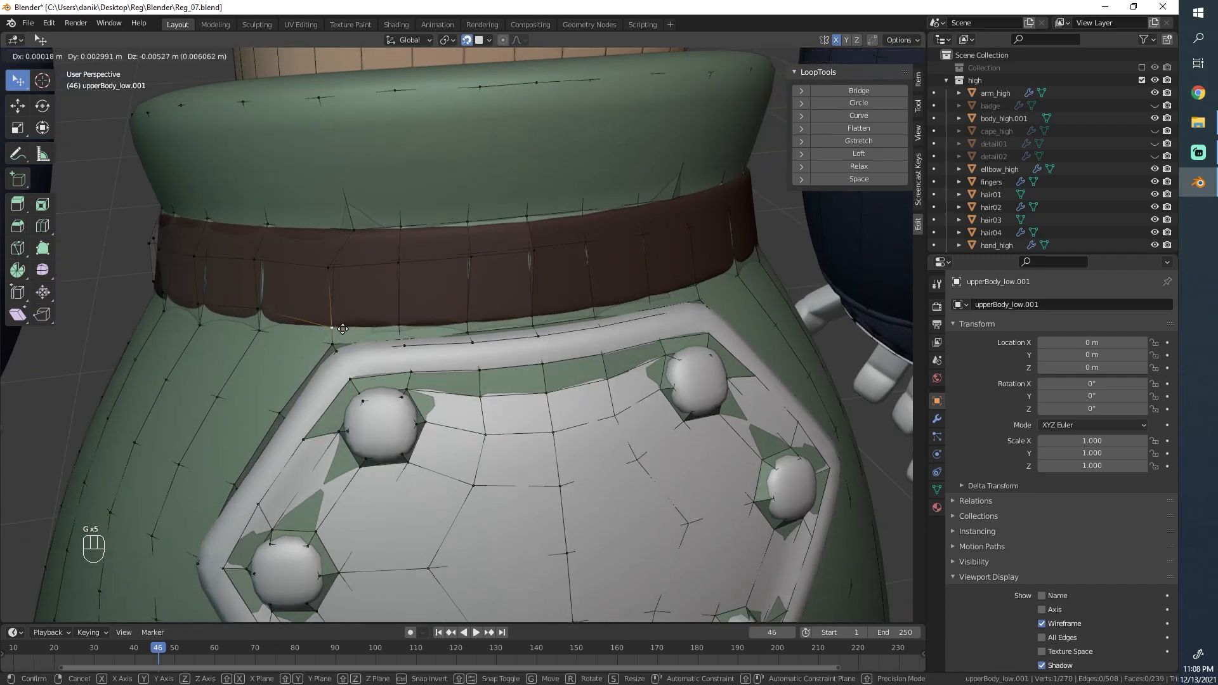
click(343, 327)
Step: Snap the lower loop's vertices beside the studded panel, toward the side of the waist, onto the belt's lower edge
middle_drag(342, 328, 348, 283)
key(g)
click(322, 327)
key(g)
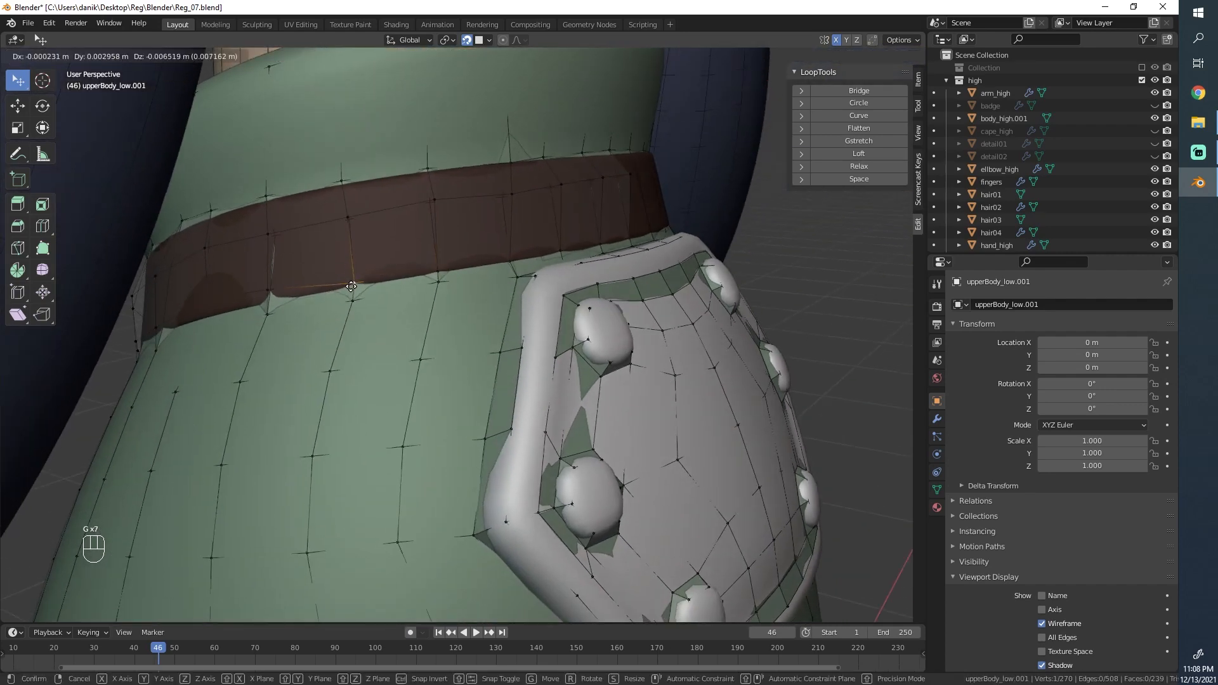
click(351, 286)
middle_drag(253, 269, 557, 255)
key(g)
click(307, 276)
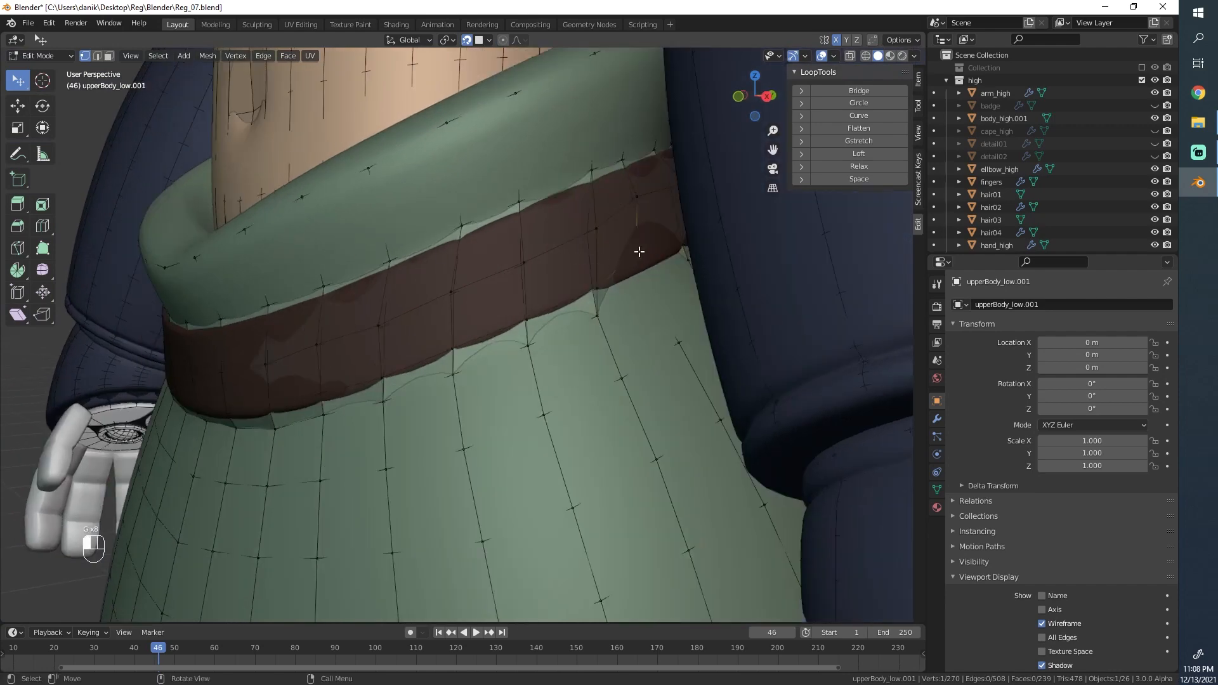
Step: Place the lower loop's vertices at the side of the waist on the belt's lower edge and adjust the skirt vertex beneath
key(g)
click(650, 283)
key(g)
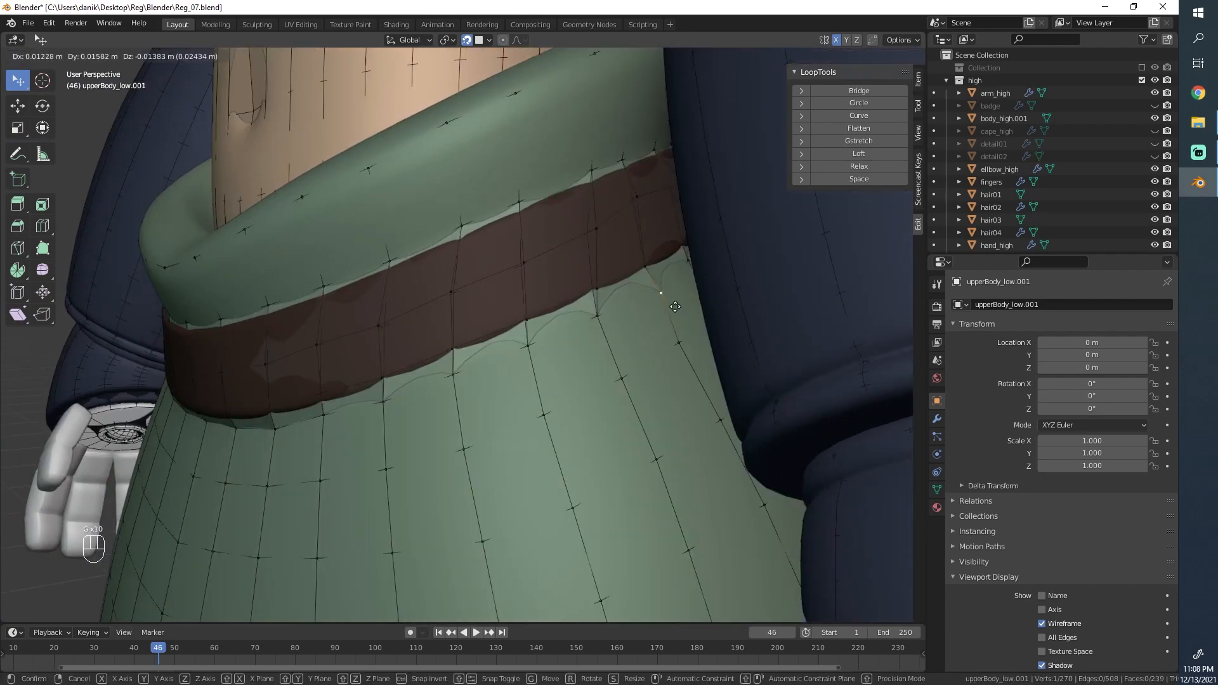
click(664, 301)
key(g)
click(571, 280)
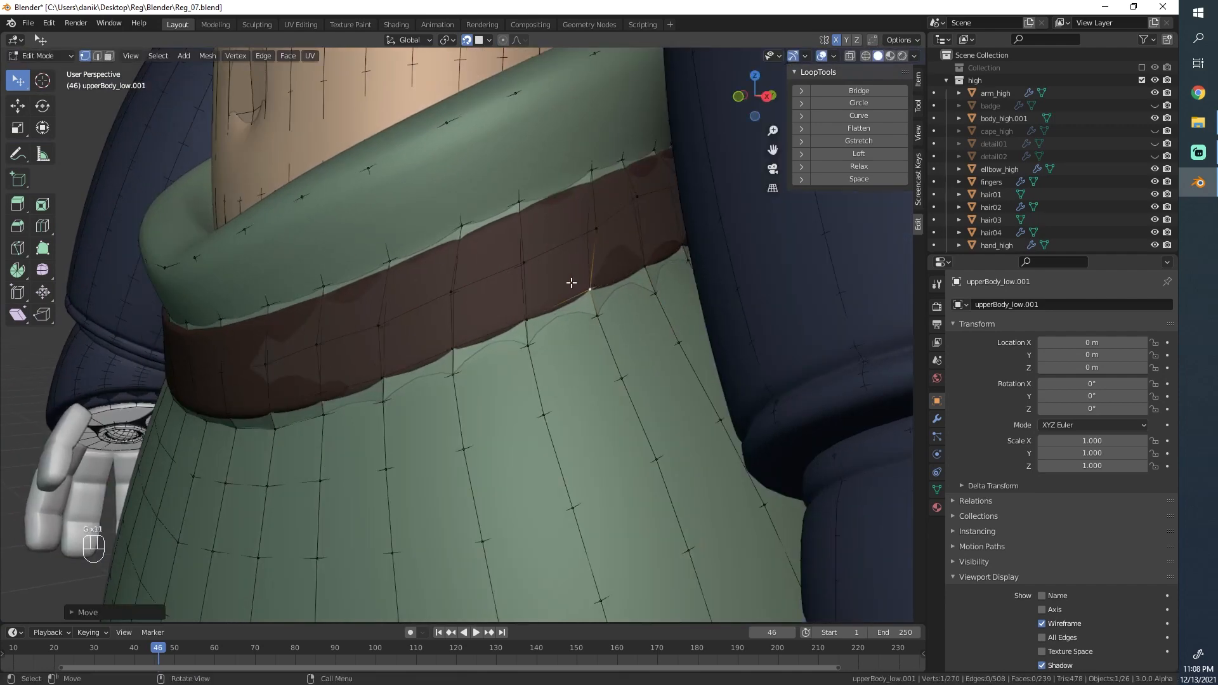
middle_drag(571, 280, 650, 288)
key(g)
click(586, 290)
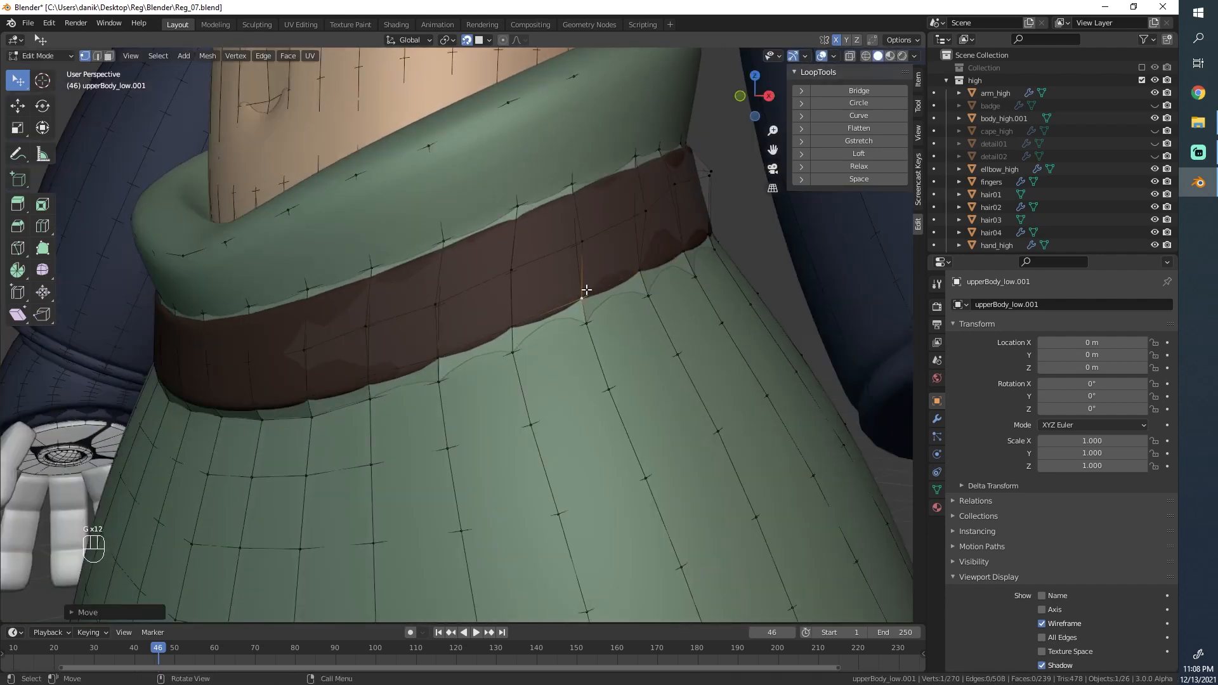
Step: Reposition two vertices of the skirt's top row just below the belt at the side
key(g)
click(588, 318)
click(508, 358)
key(g)
click(508, 357)
Step: Slide the vertices of the skirt column between side and front sideways below the belt to even out the column spacing
scroll(449, 198, down, 1)
scroll(449, 198, down, 2)
middle_drag(449, 198, 525, 273)
scroll(641, 315, up, 2)
middle_drag(641, 315, 565, 304)
scroll(565, 304, down, 2)
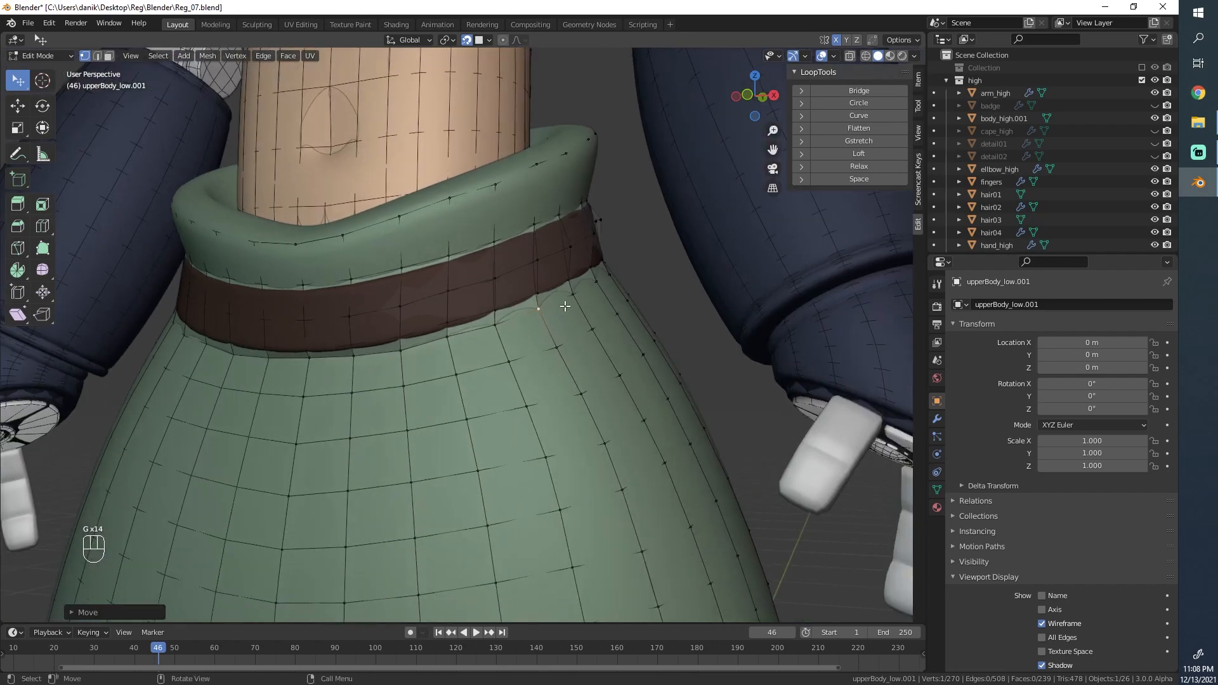
scroll(469, 349, up, 3)
key(g)
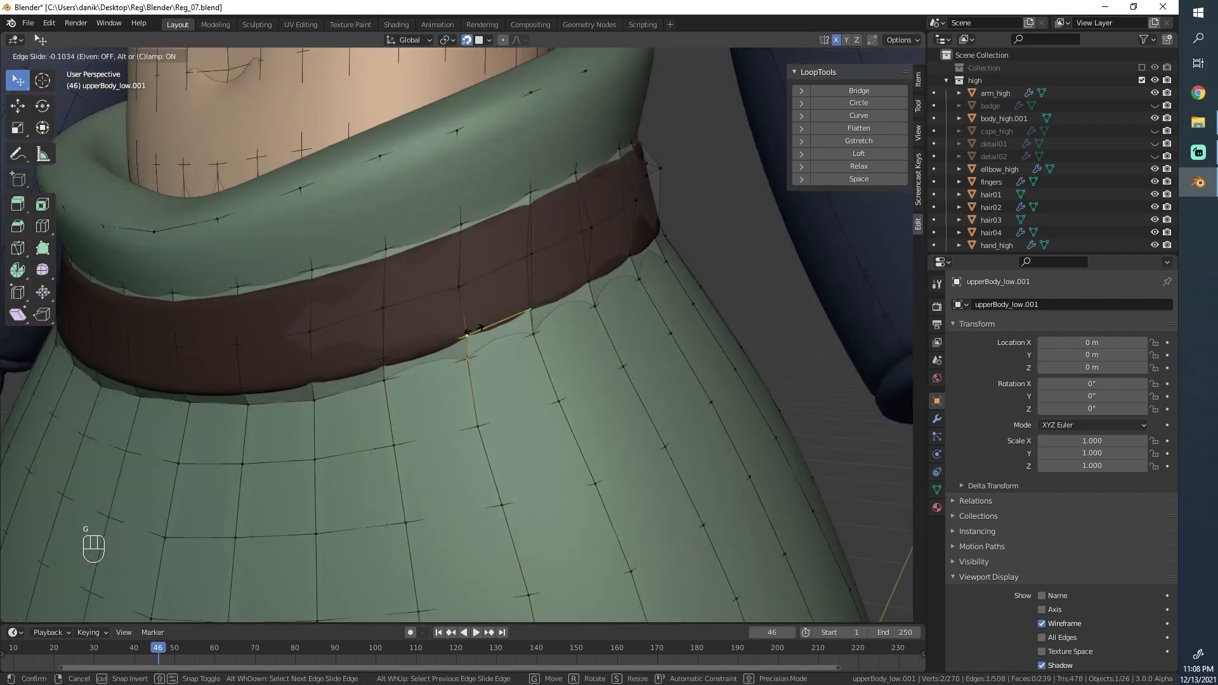
click(463, 348)
key(g)
click(470, 374)
key(g)
key(g)
click(480, 423)
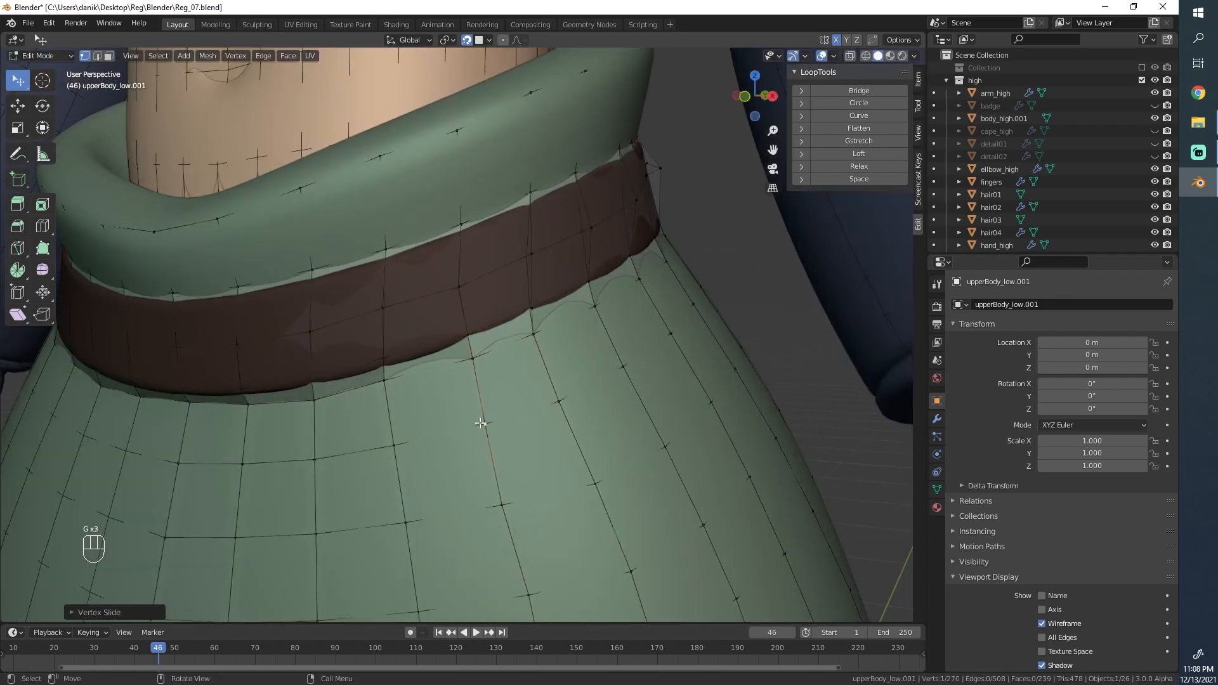
scroll(444, 228, down, 3)
key(g)
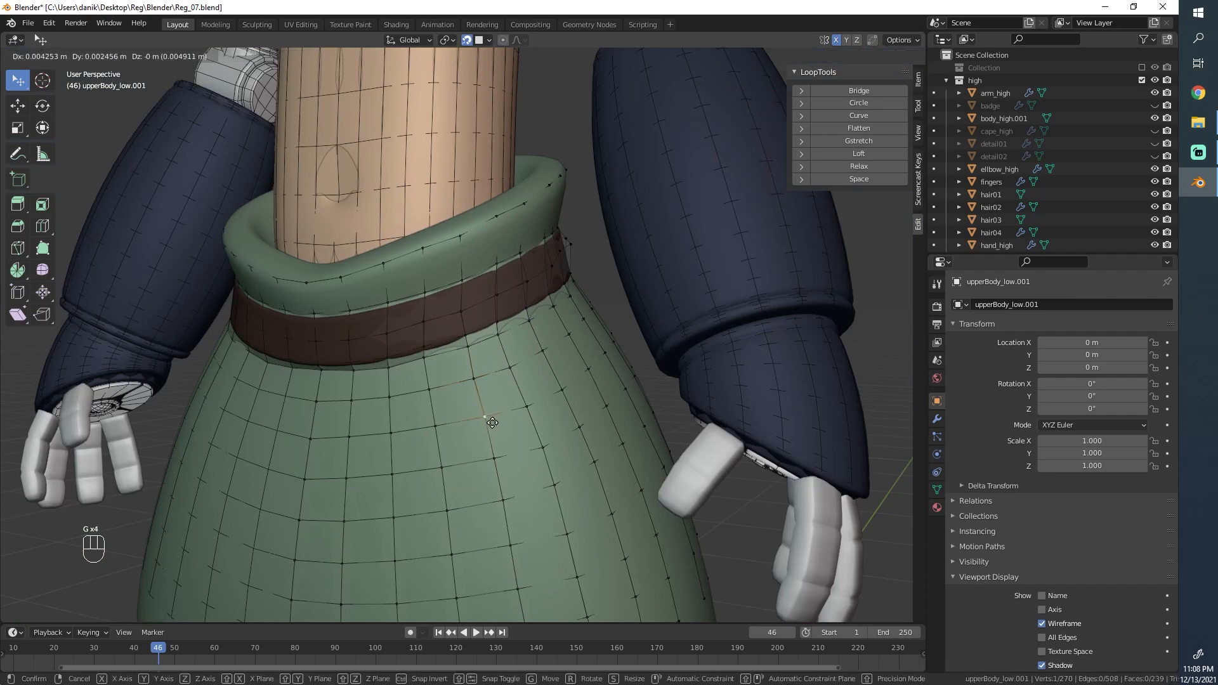
click(486, 421)
Step: Refine that skirt column by nudging its top three vertices below the belt toward the side
scroll(472, 349, up, 4)
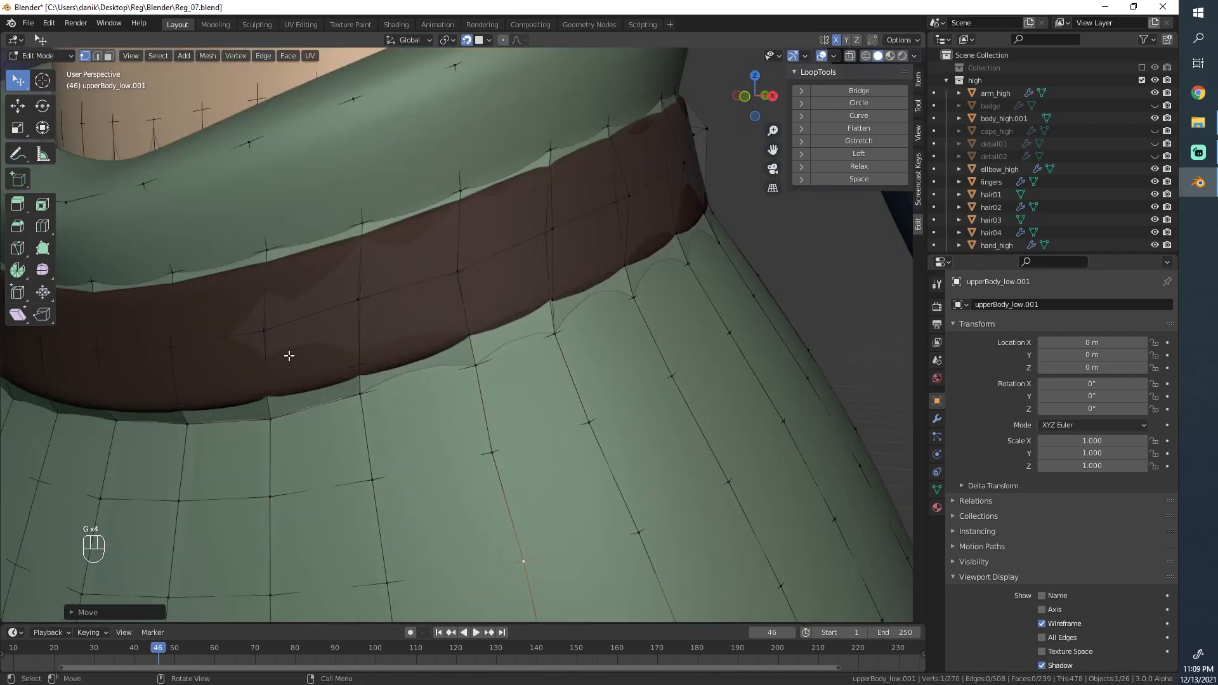
scroll(389, 413, down, 2)
middle_drag(389, 413, 508, 377)
scroll(444, 412, up, 1)
click(357, 462)
key(g)
click(417, 368)
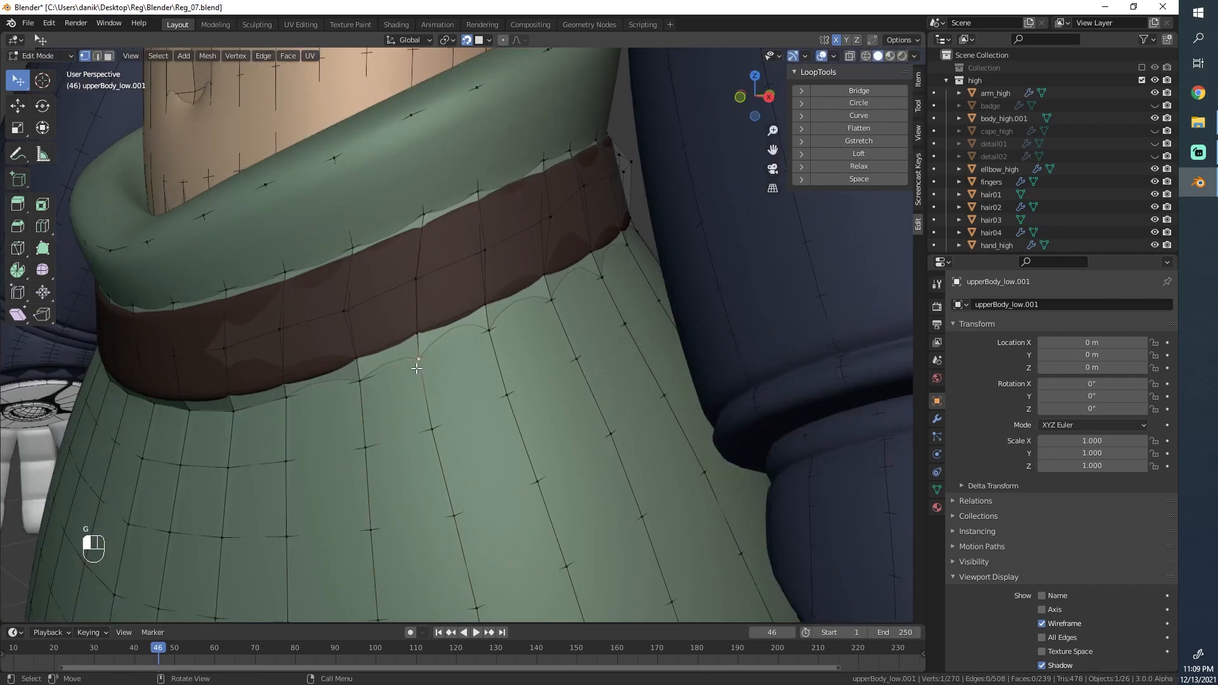
shift+click(430, 424)
key(g)
key(g)
click(439, 421)
click(440, 483)
key(g)
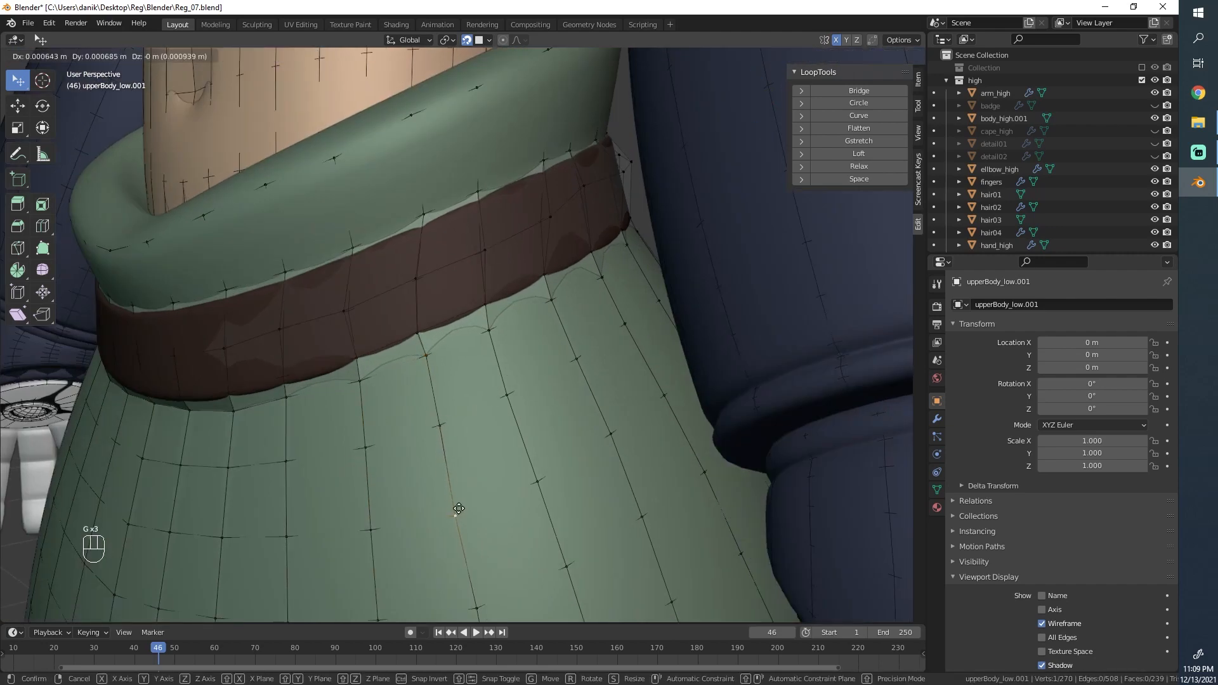
click(442, 482)
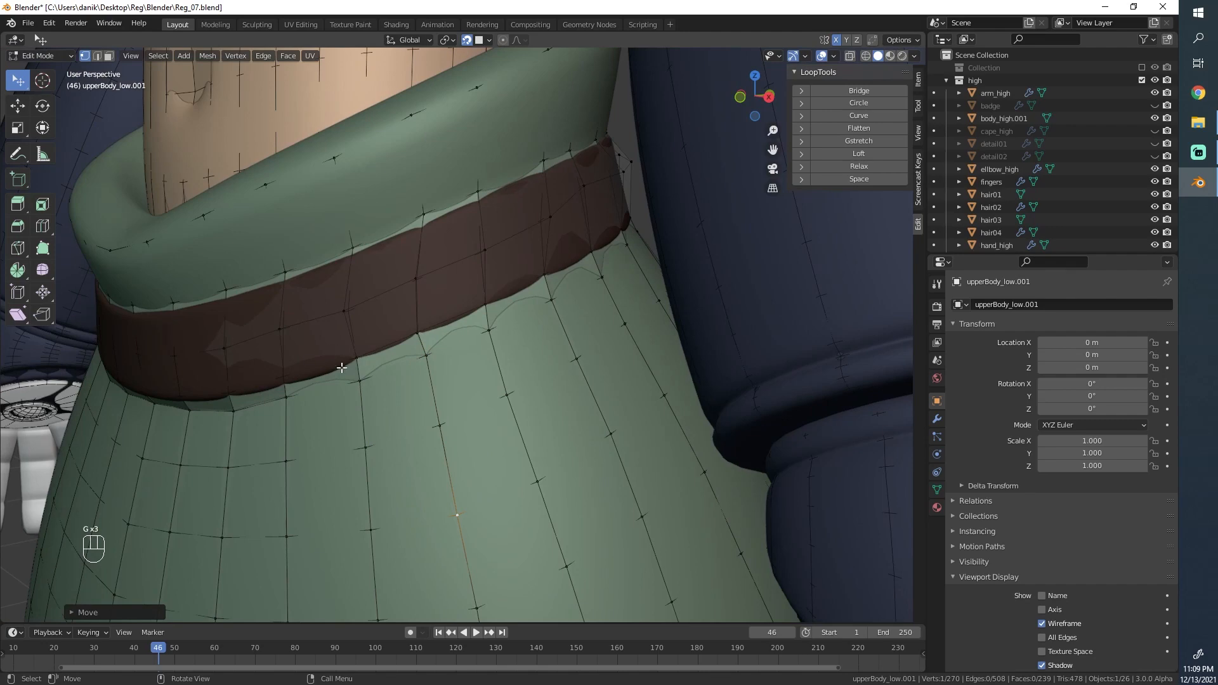
Step: Adjust the lower-edge vertex and the middle-row vertex of the belt between side and front
key(g)
click(414, 327)
click(425, 260)
key(g)
click(430, 259)
Step: Snap the lower loop's next vertex toward the front onto the belt's lower edge
scroll(383, 316, down, 3)
middle_drag(285, 365, 295, 359)
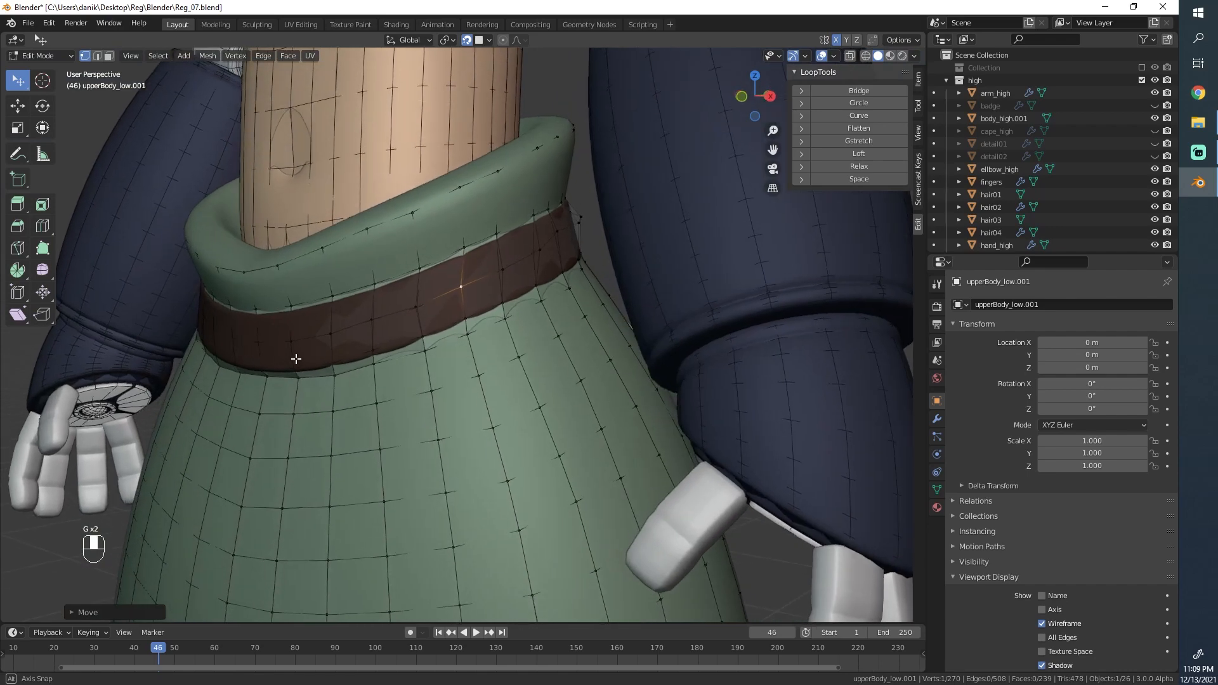
scroll(326, 360, up, 2)
scroll(318, 367, down, 4)
scroll(304, 375, up, 6)
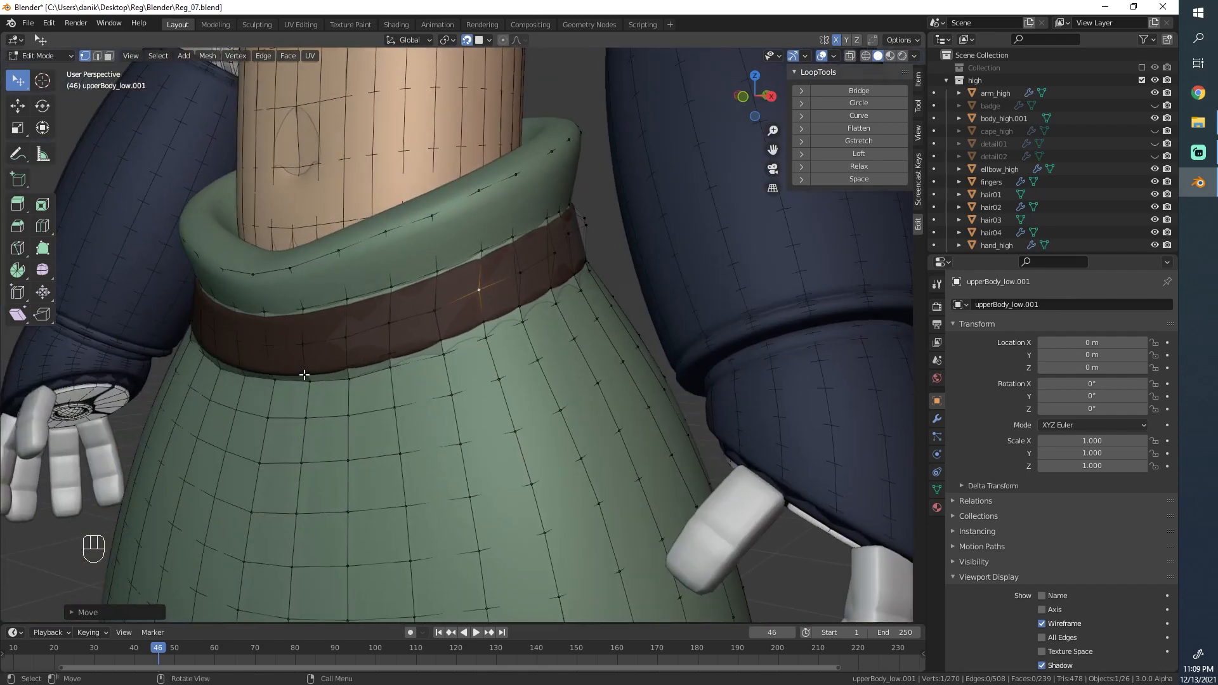
click(304, 375)
key(g)
click(310, 387)
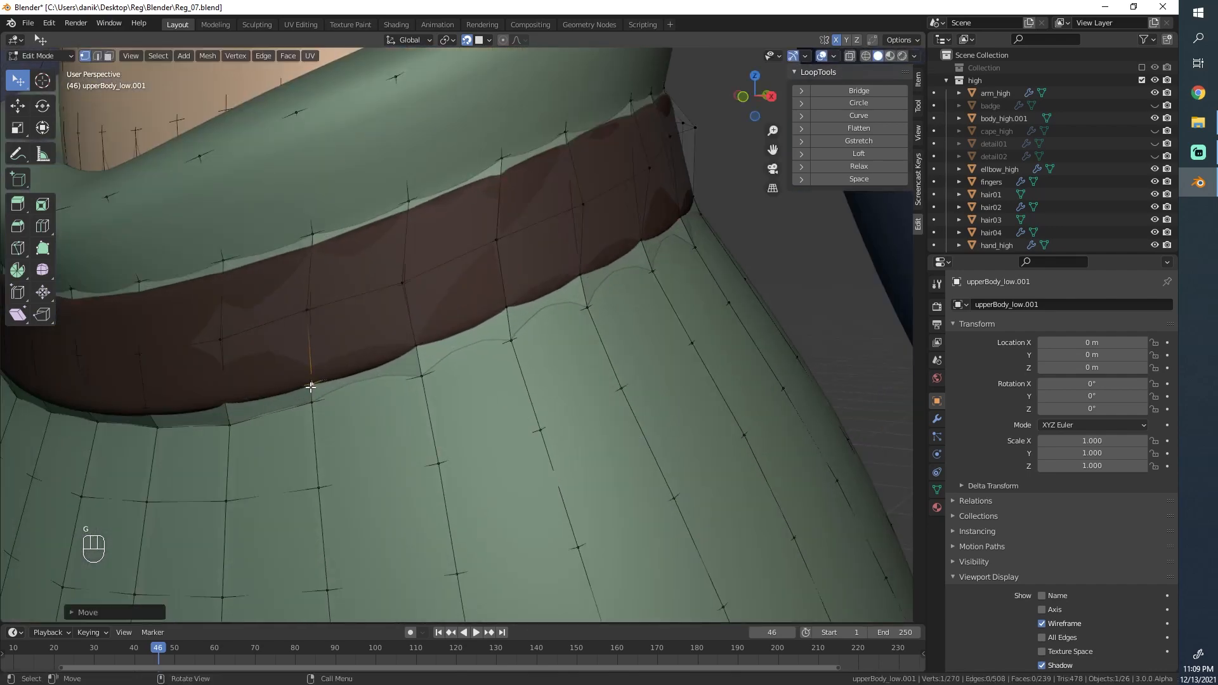
click(416, 347)
key(g)
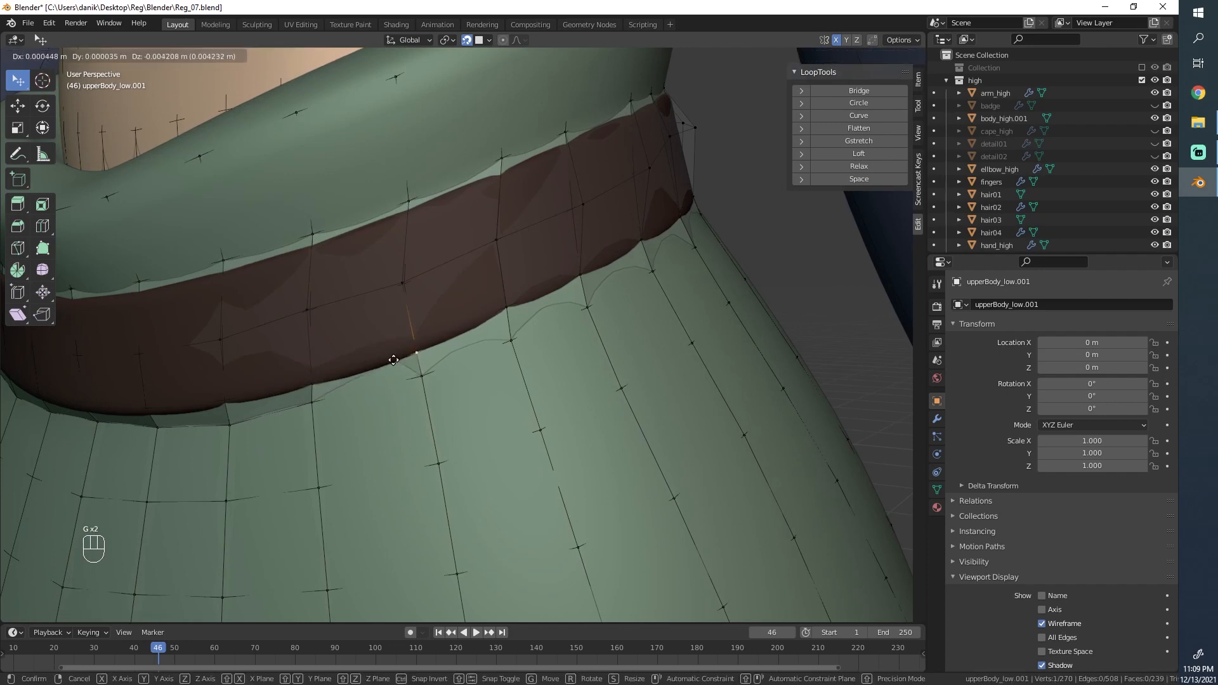
click(394, 359)
key(ctrl+z)
key(ctrl+z)
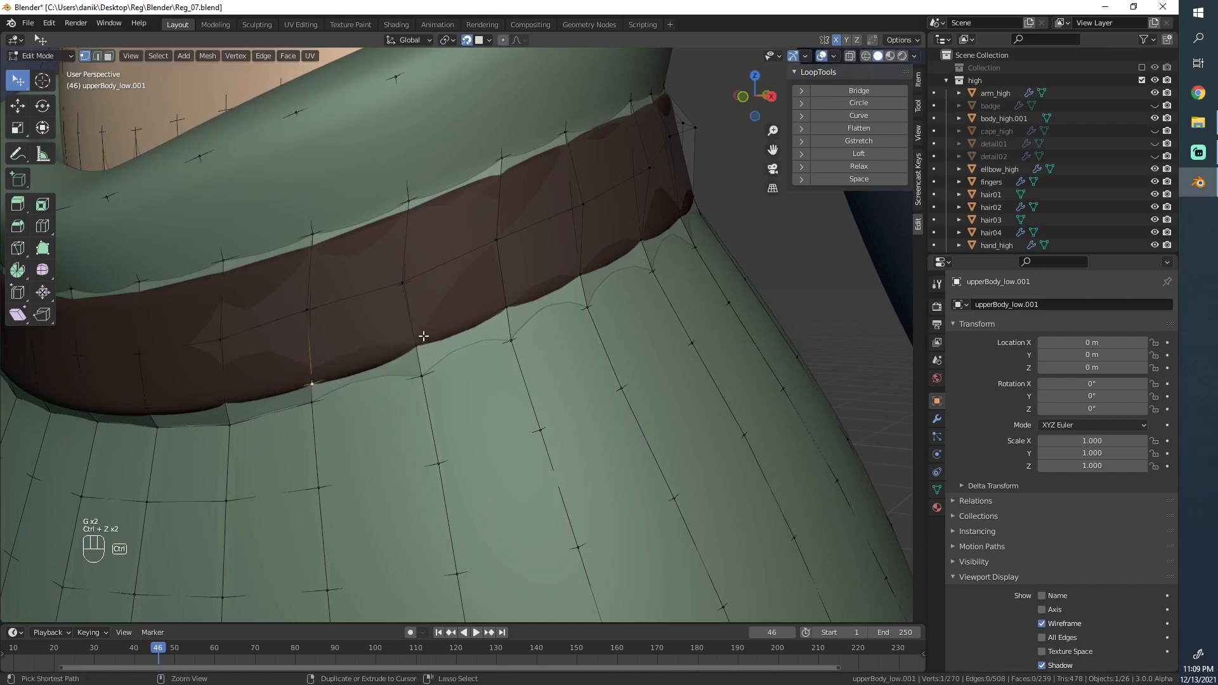
Step: Align the remaining lower loop vertices between front and side with the belt's lower edge, adjusting the skirt vertex below
key(g)
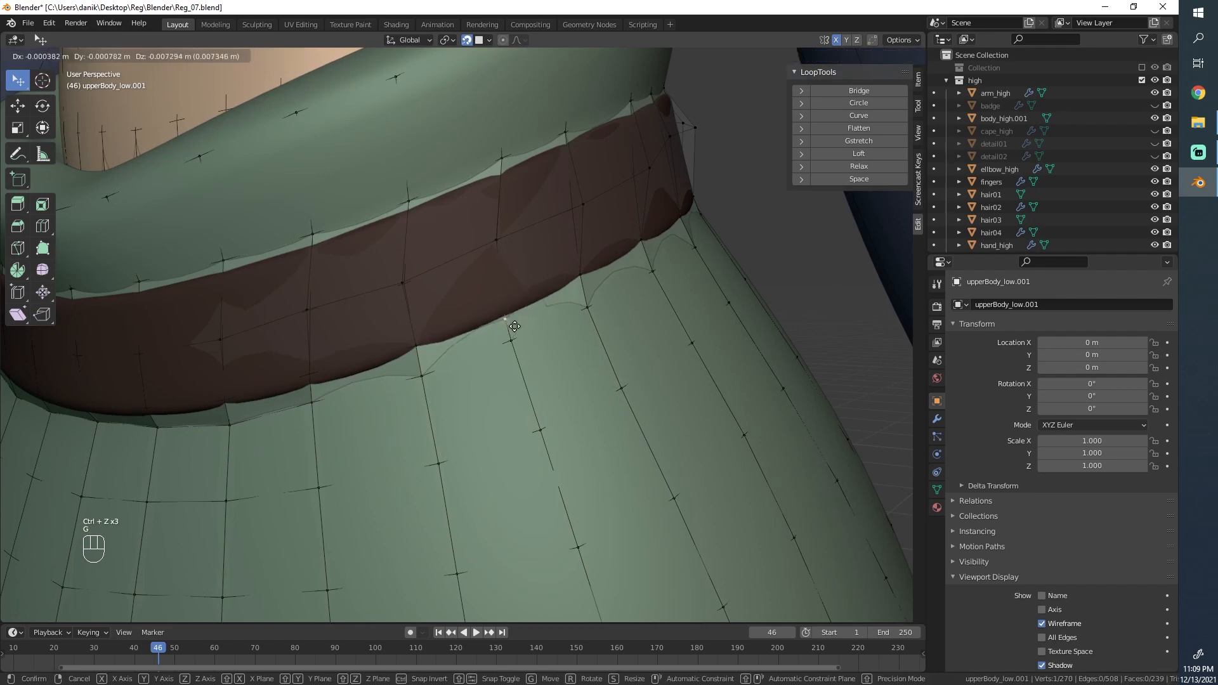
click(515, 321)
key(g)
click(514, 341)
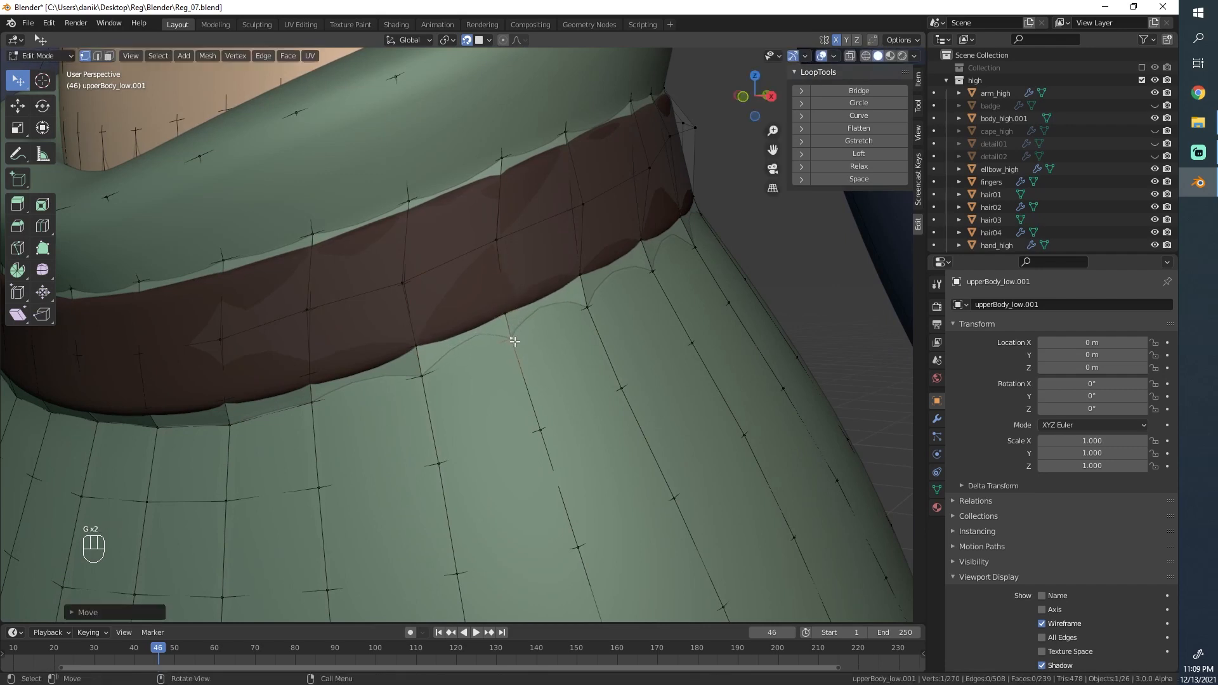
key(g)
click(592, 272)
Step: Shift three middle-row belt vertices near the side to line up with their vertical edges
click(582, 209)
key(g)
click(570, 212)
click(492, 241)
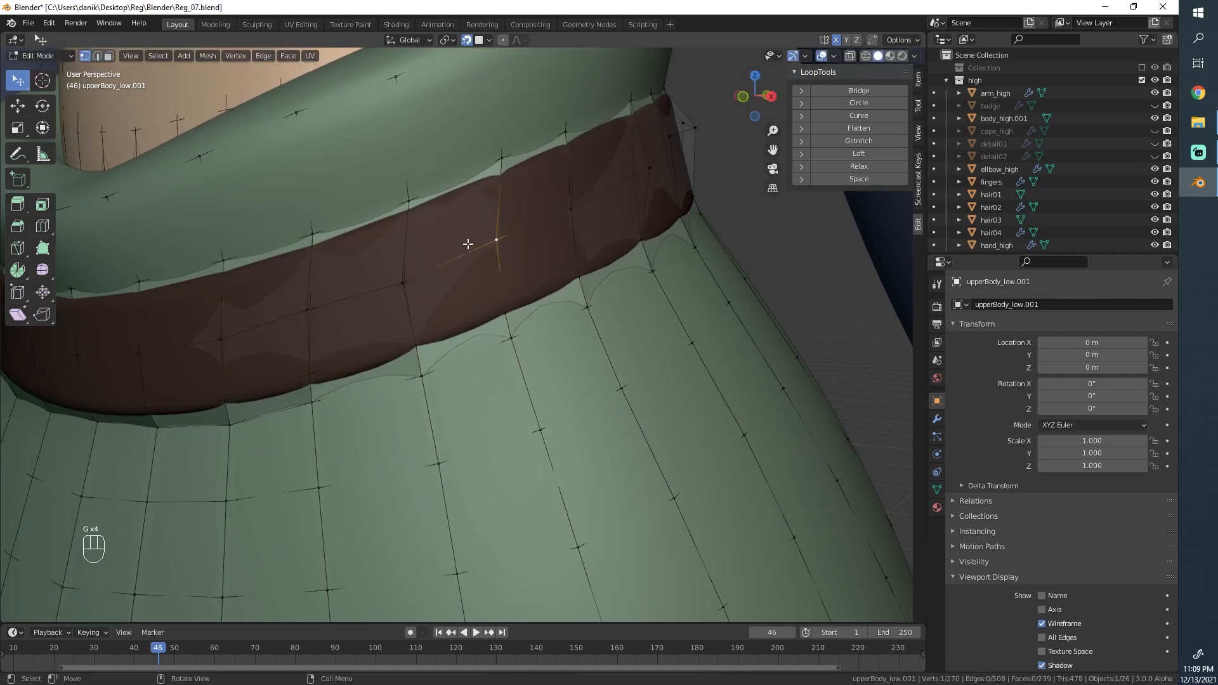
key(g)
click(471, 252)
click(403, 283)
key(g)
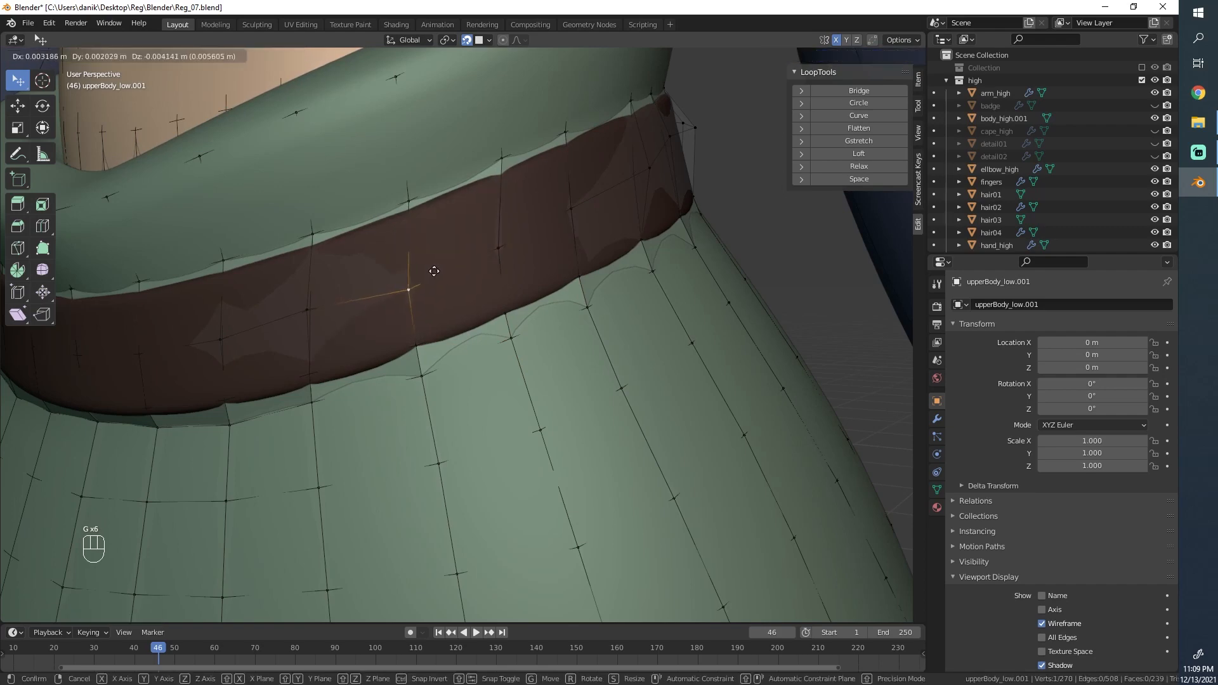
click(434, 266)
Step: Reposition the next two middle-row belt vertices toward the front to straighten their vertical edges
scroll(314, 267, down, 1)
middle_drag(314, 266, 348, 272)
click(404, 301)
key(g)
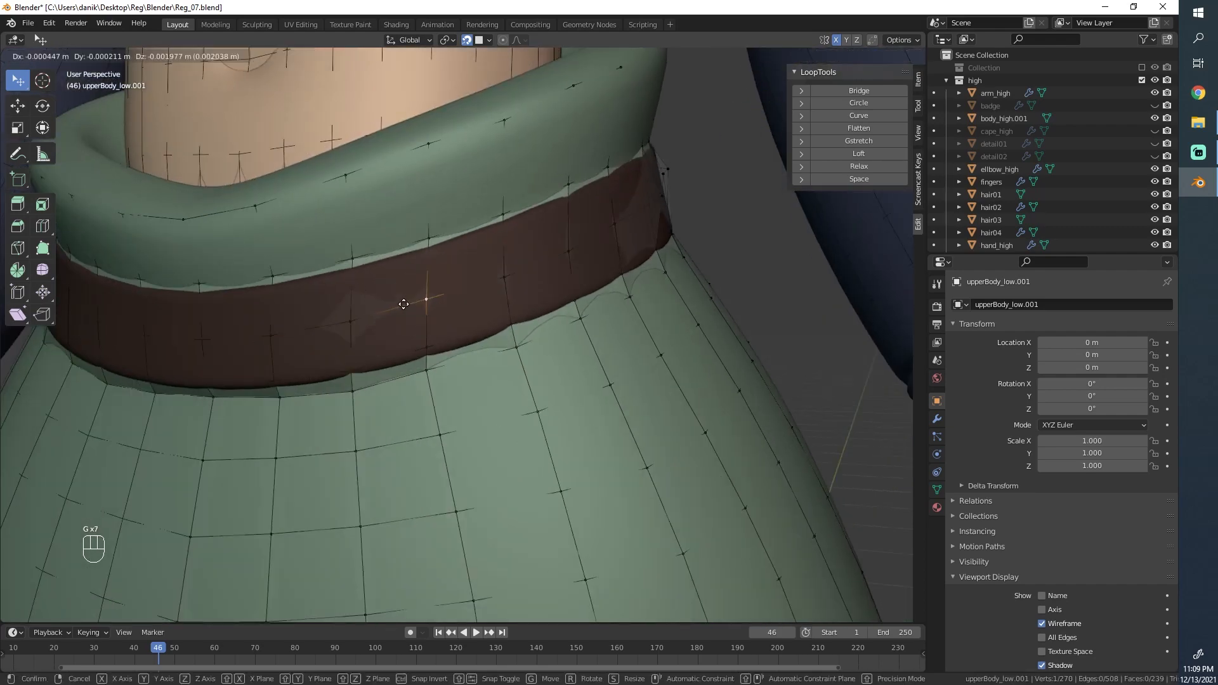
click(400, 305)
click(346, 321)
key(g)
click(321, 319)
Step: Adjust the middle-row belt vertices near the front center and the top-edge vertex in the column beside it
middle_drag(277, 326, 329, 298)
scroll(330, 299, down, 3)
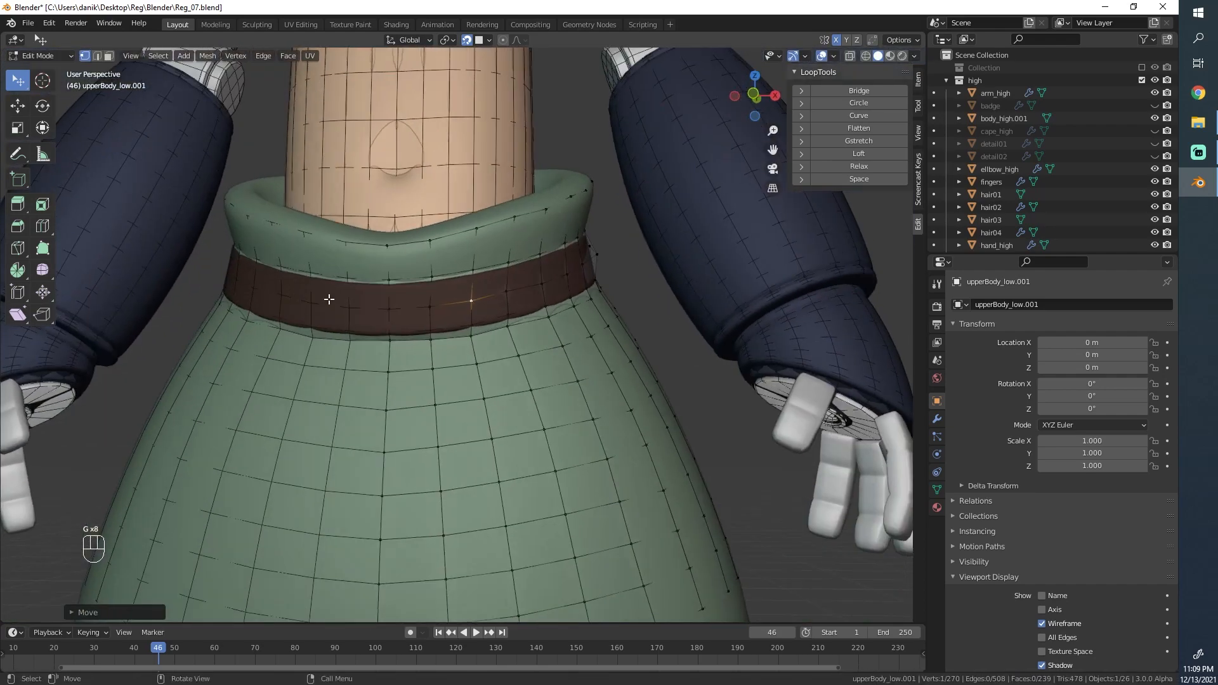
scroll(329, 299, up, 1)
click(420, 293)
key(g)
click(425, 280)
shift+middle_drag(436, 277, 468, 291)
scroll(467, 291, up, 2)
key(g)
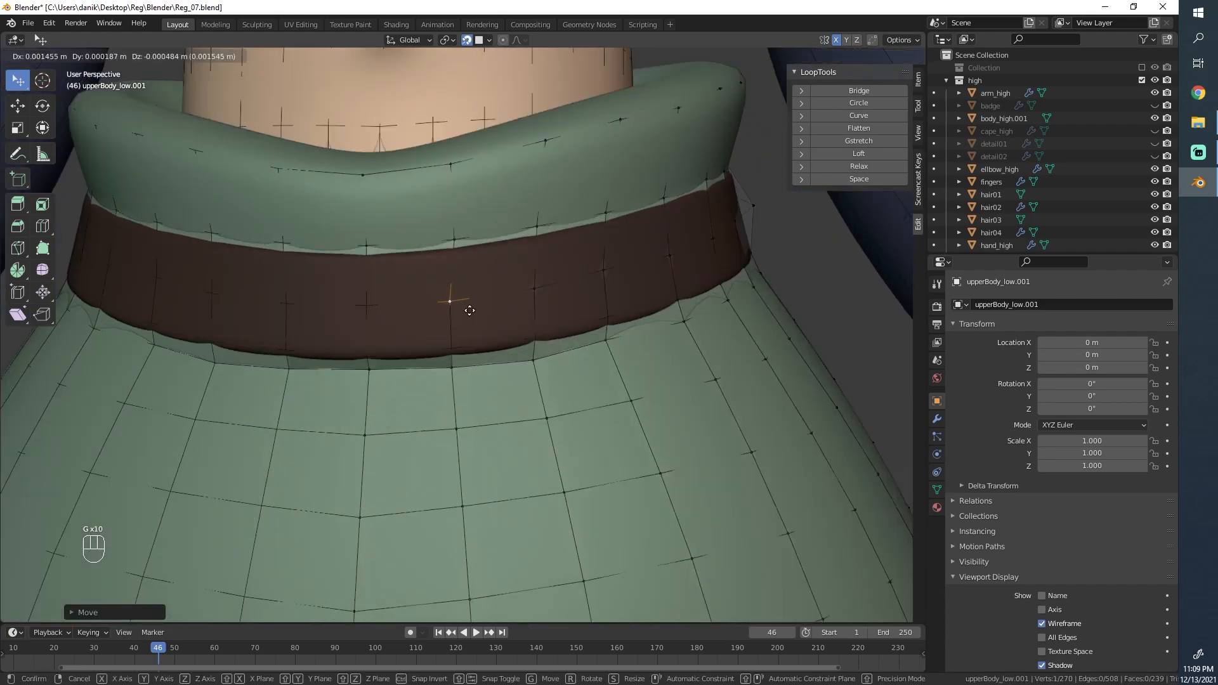
click(466, 308)
click(453, 239)
key(g)
click(444, 250)
Step: Add an edge loop slid close to the belt's top edge and adjust its vertices at the front center
key(ctrl+r)
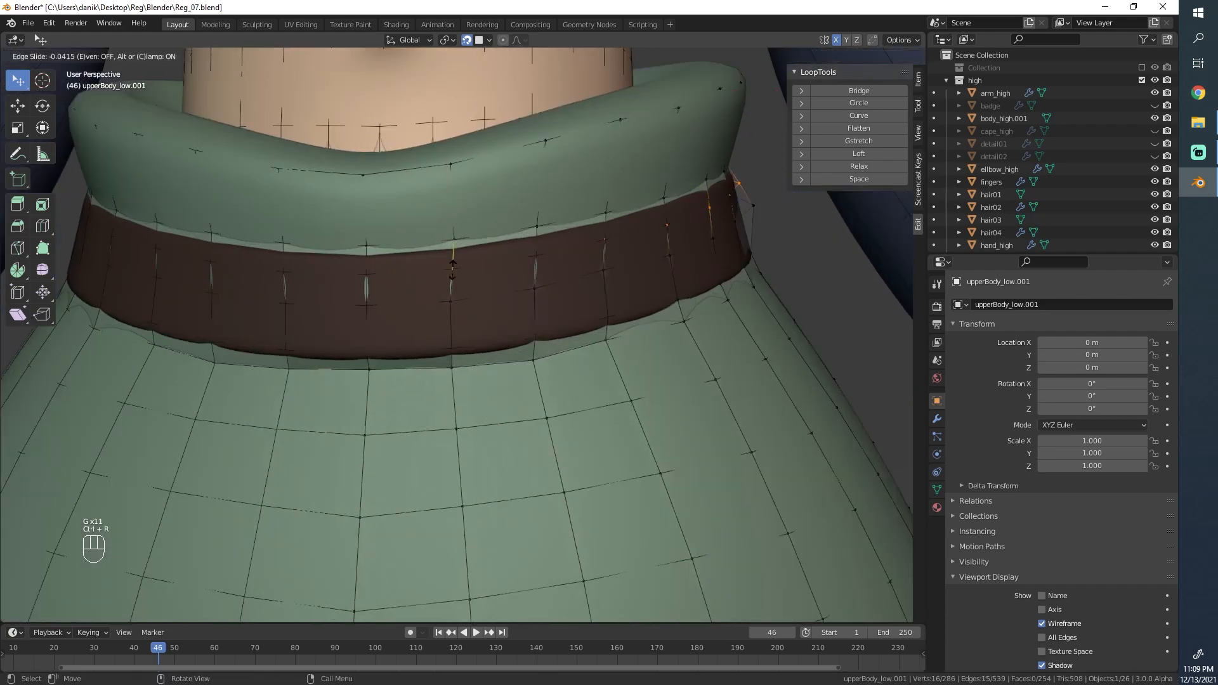
click(447, 253)
click(366, 262)
key(g)
key(g)
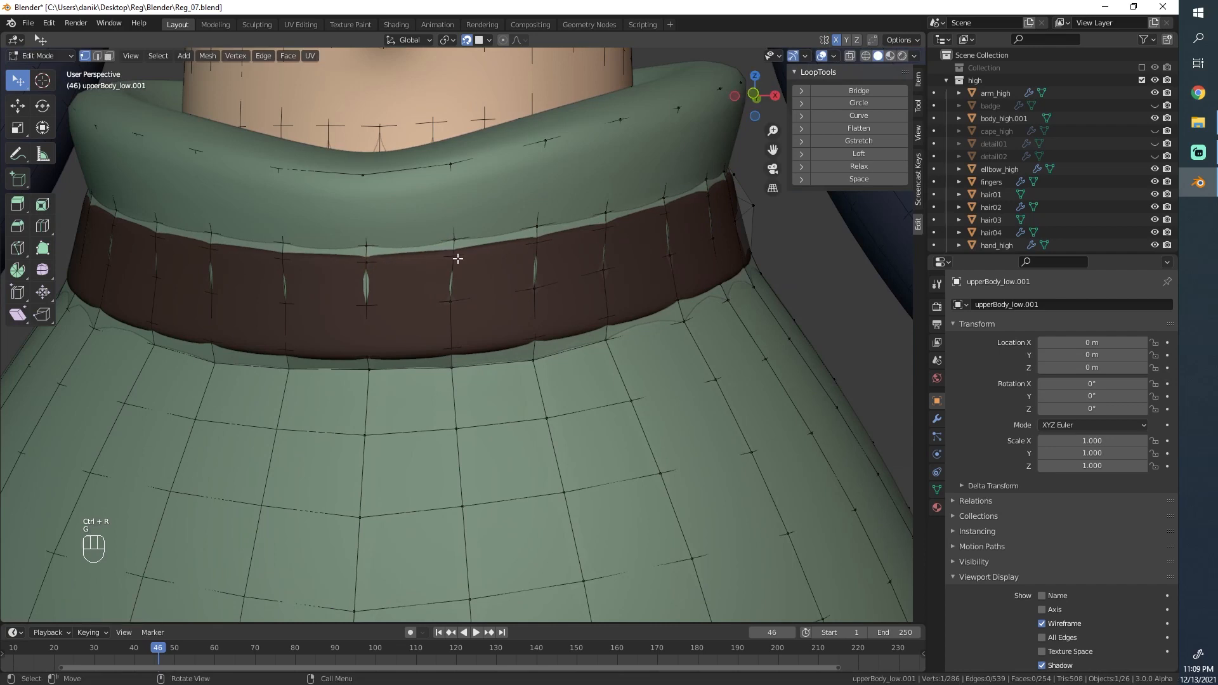
click(441, 253)
key(g)
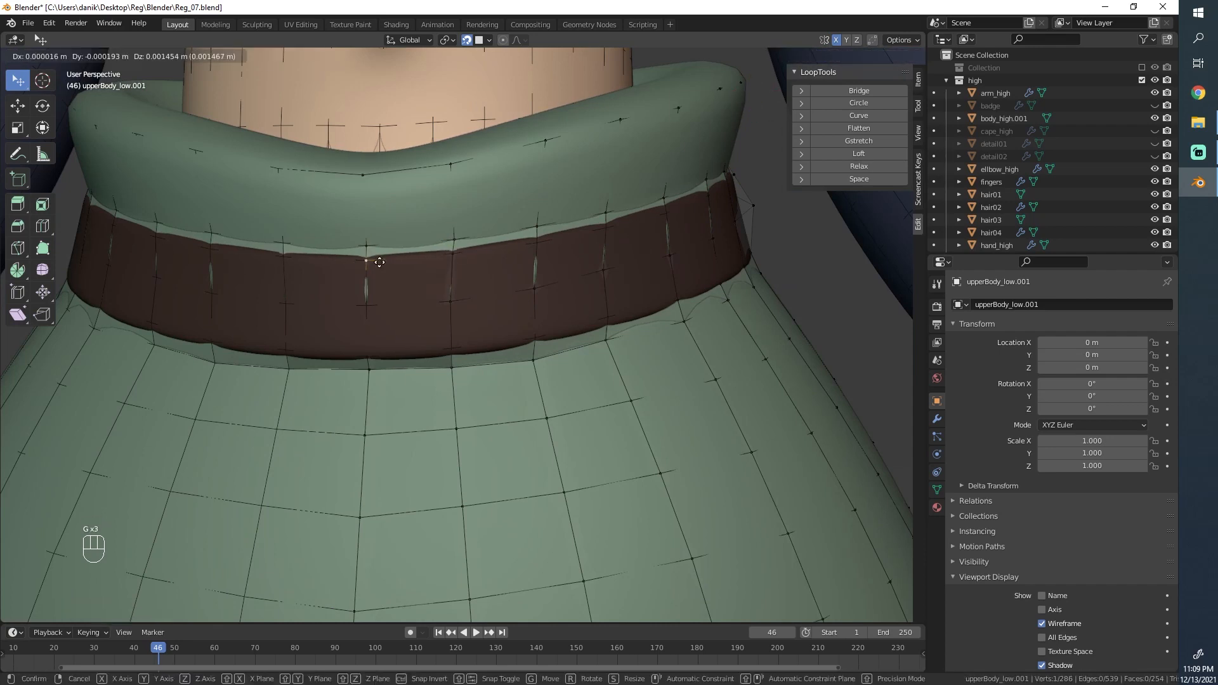
right_click(376, 261)
key(g)
click(381, 259)
Step: Align the seam vertex and the new loop's vertex in the first column beside the front center with the belt's top edge
click(442, 233)
key(g)
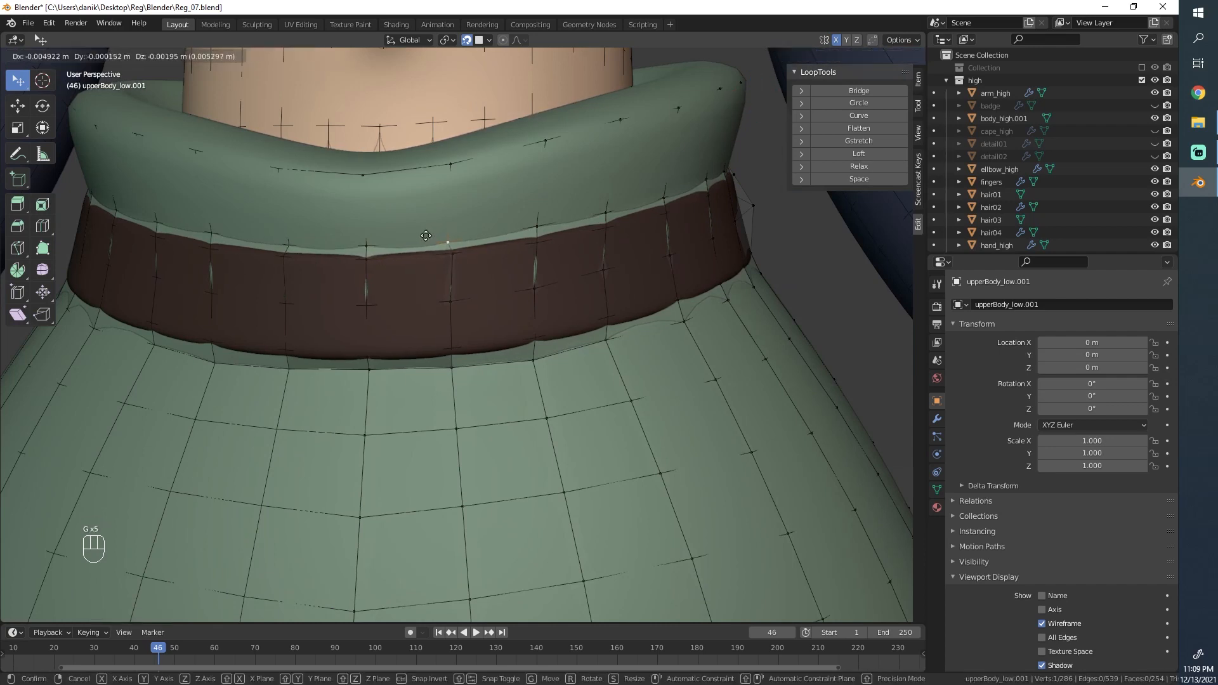
click(426, 235)
click(452, 253)
key(g)
click(462, 251)
Step: Align the seam vertex and the new loop's vertex in the second column from the front center with the belt's top edge
middle_drag(533, 250, 501, 250)
click(439, 242)
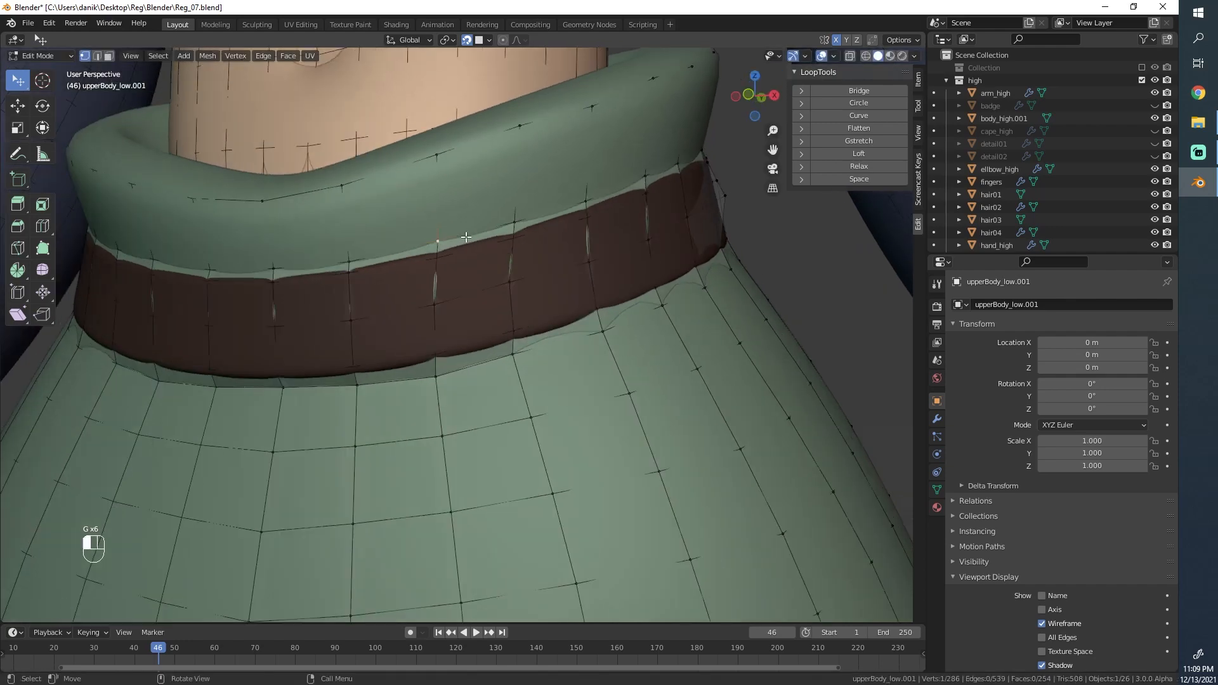
key(g)
click(462, 242)
click(439, 259)
key(g)
click(436, 267)
Step: Align the seam vertex and the new loop's vertex in the third column from the front center with the belt's top edge
click(498, 230)
key(g)
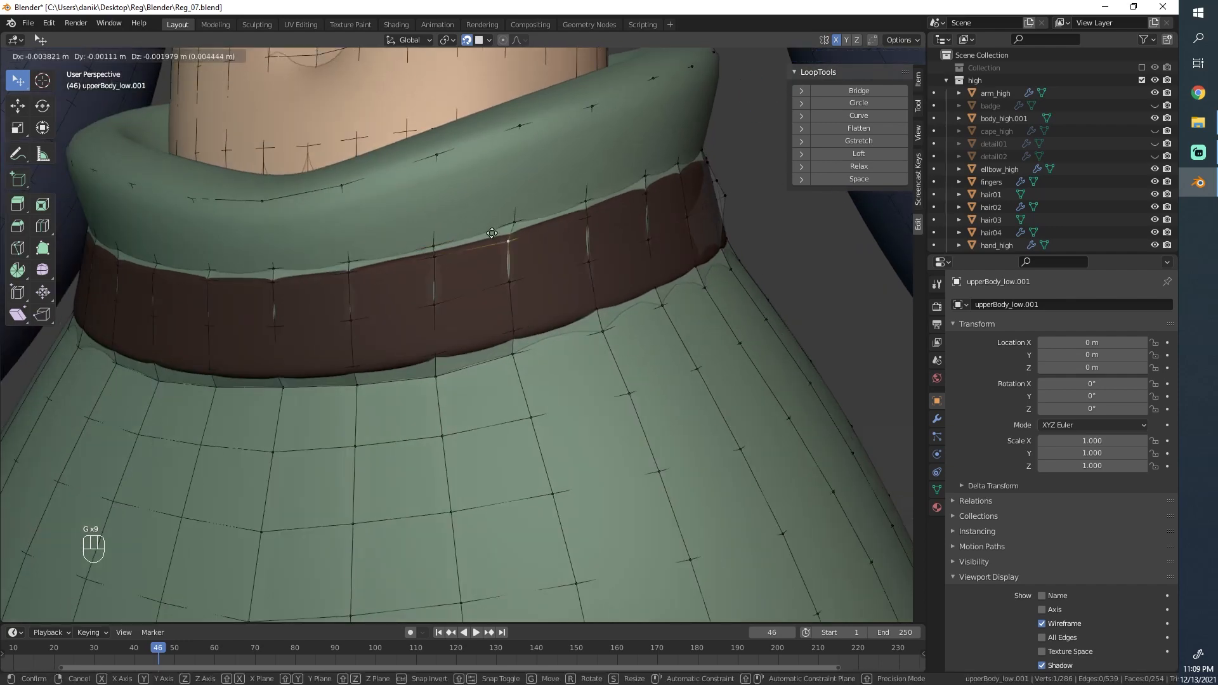
click(491, 233)
click(514, 222)
key(g)
click(508, 227)
click(508, 240)
key(g)
click(509, 237)
Step: Adjust the middle-row vertex and the two bottom-edge vertices of the belt in the third column from the front center
click(510, 280)
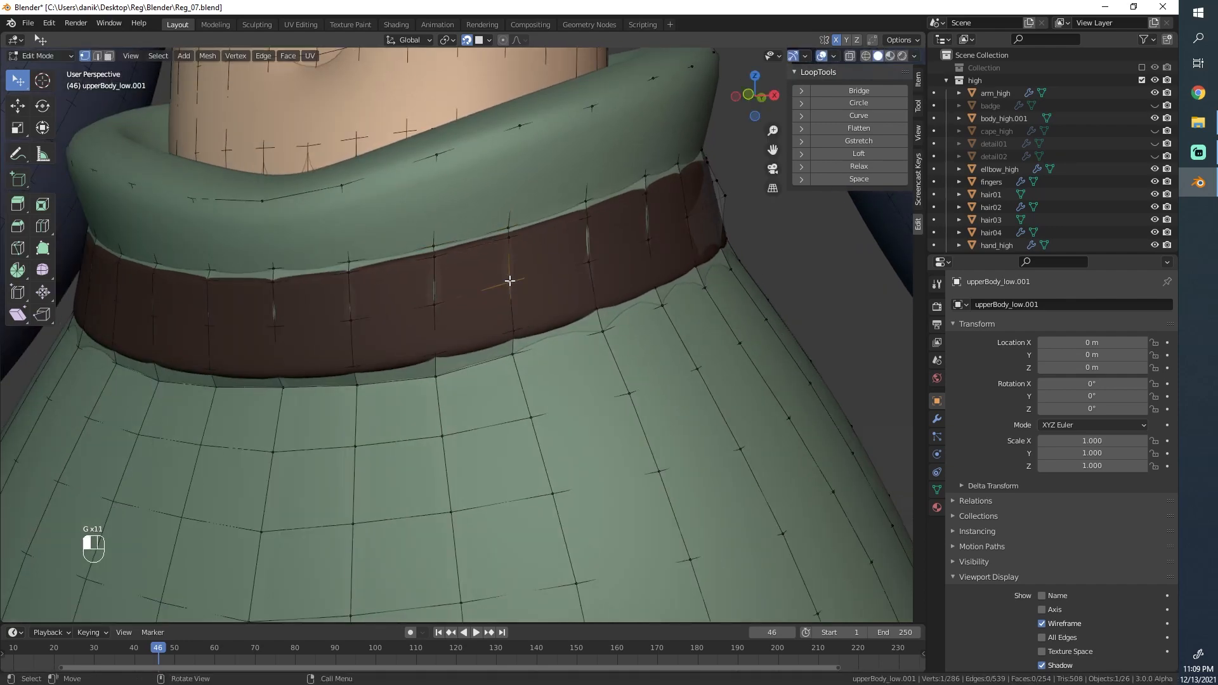
key(g)
click(512, 283)
click(516, 357)
key(g)
click(524, 352)
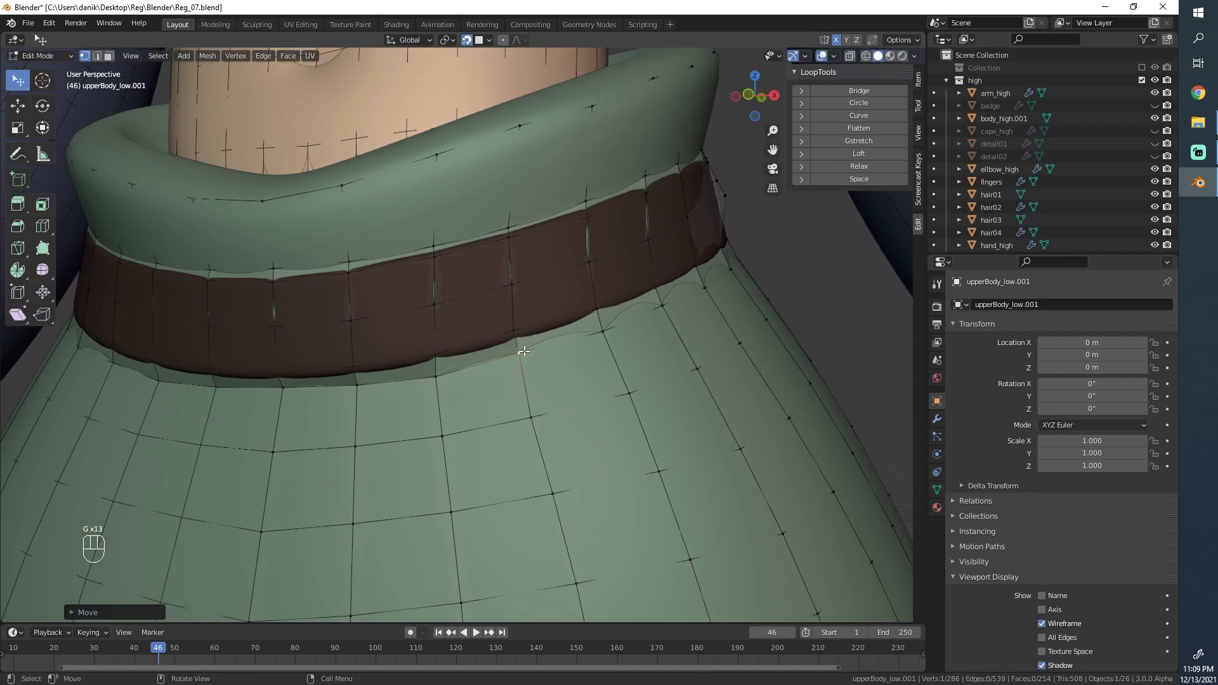
click(515, 334)
key(g)
click(516, 332)
Step: Nudge the two bottom-edge belt vertices in the second column upward, along with the hip vertex just below them
click(436, 376)
key(g)
click(439, 371)
click(436, 356)
key(g)
click(438, 353)
click(442, 435)
key(g)
click(446, 428)
scroll(492, 279, down, 4)
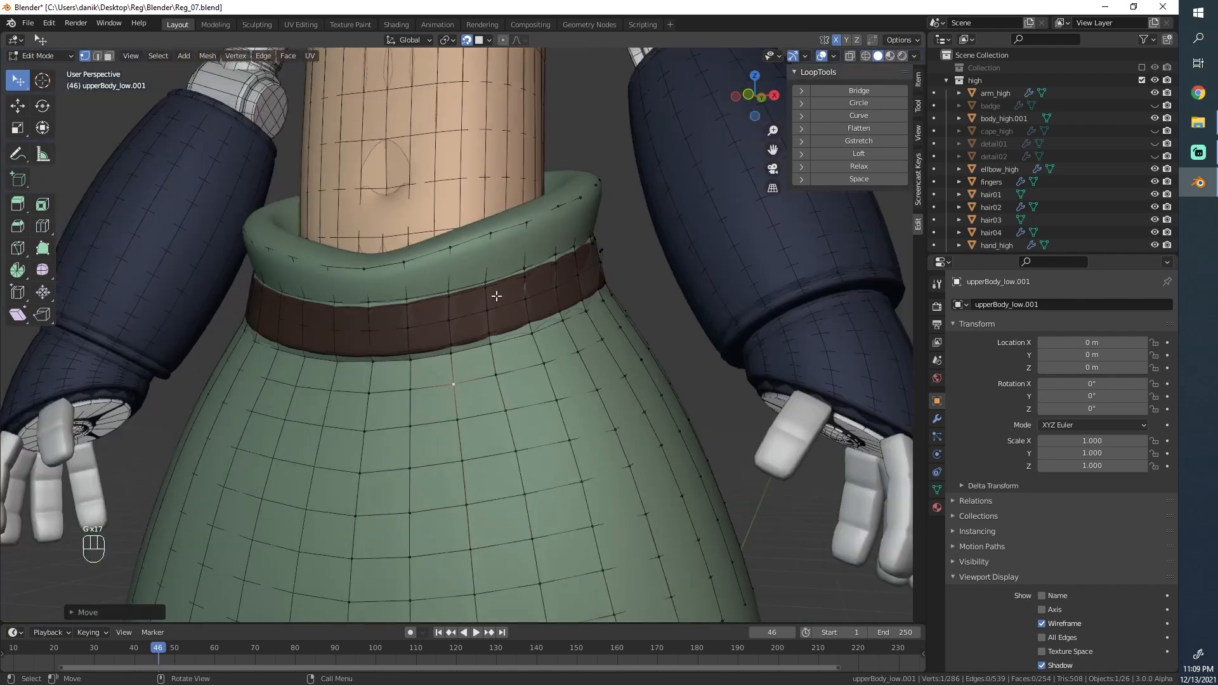
Step: Refine the third column's bottom-edge belt vertices and the hip vertex below the belt in the second column
scroll(496, 295, down, 2)
scroll(497, 318, up, 6)
key(g)
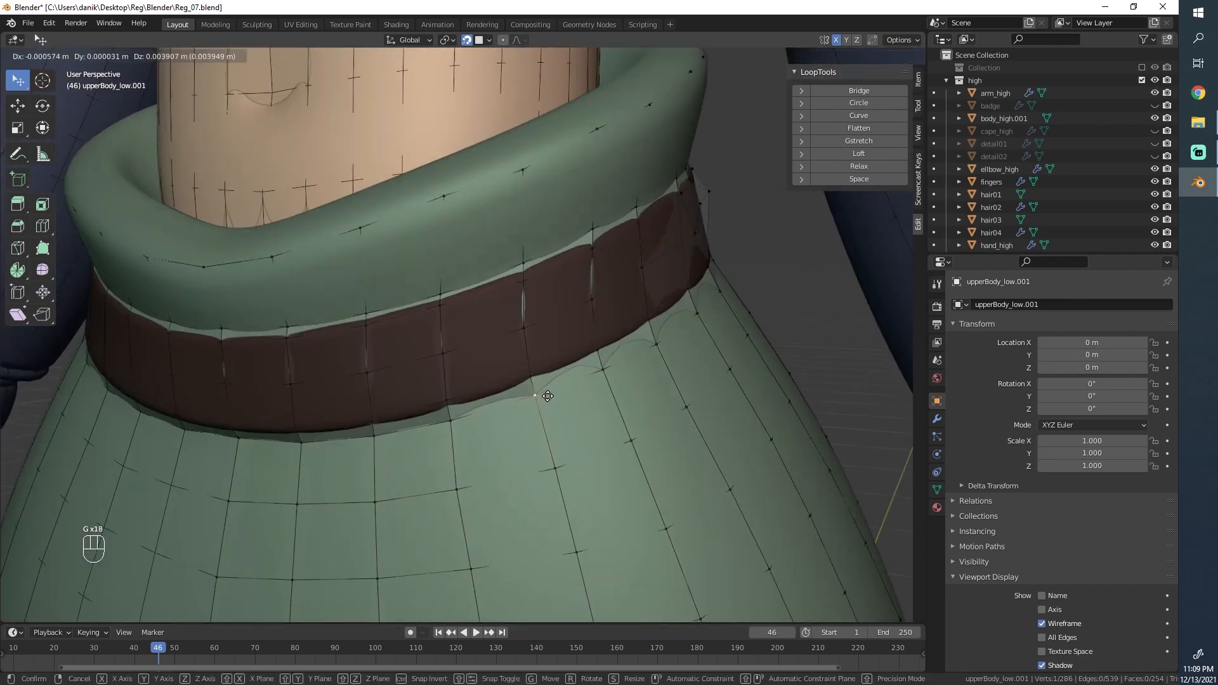
click(547, 392)
click(533, 374)
key(g)
click(530, 370)
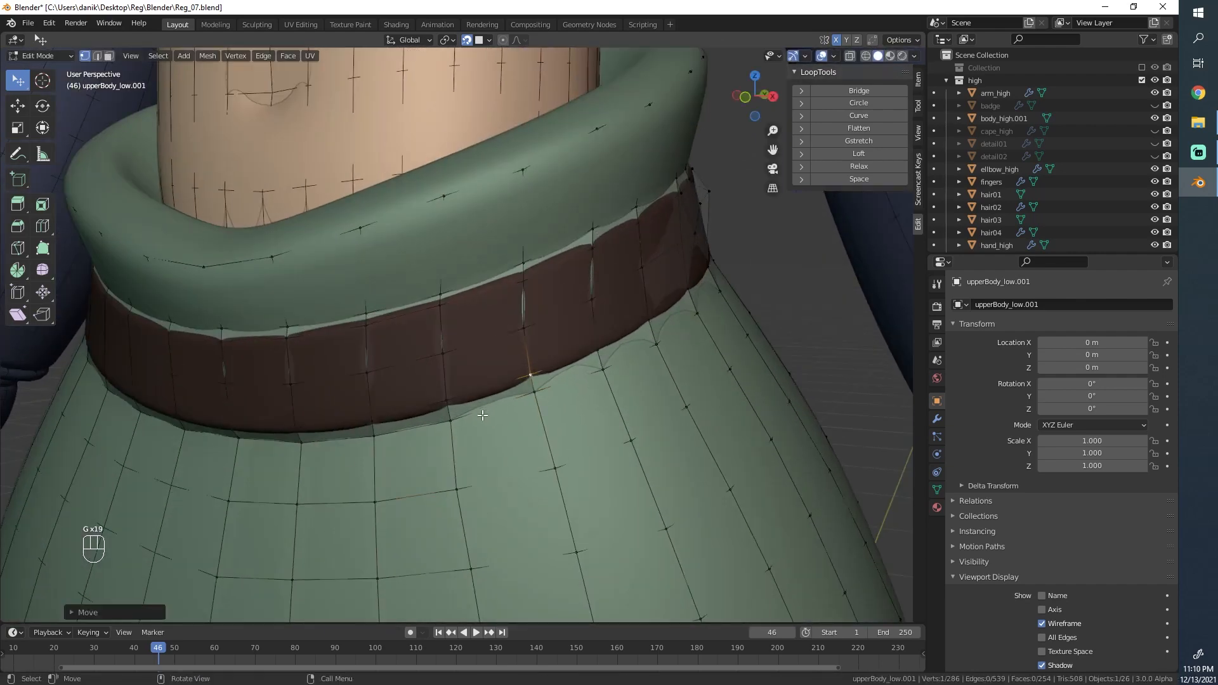
key(g)
click(461, 489)
Step: Raise the hip seam vertices in the fourth and fifth columns to the belt's bottom edge and adjust the belt vertex above the fifth
scroll(463, 490, down, 3)
scroll(524, 350, up, 3)
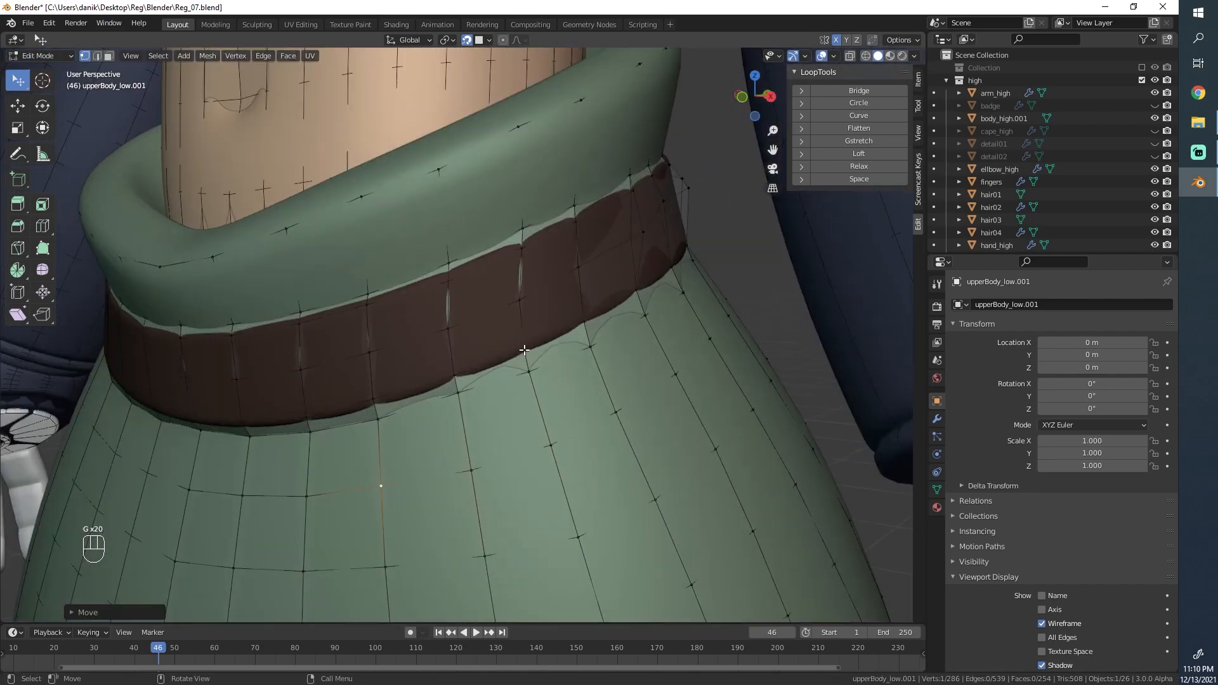
click(528, 371)
key(g)
click(530, 365)
click(579, 347)
key(g)
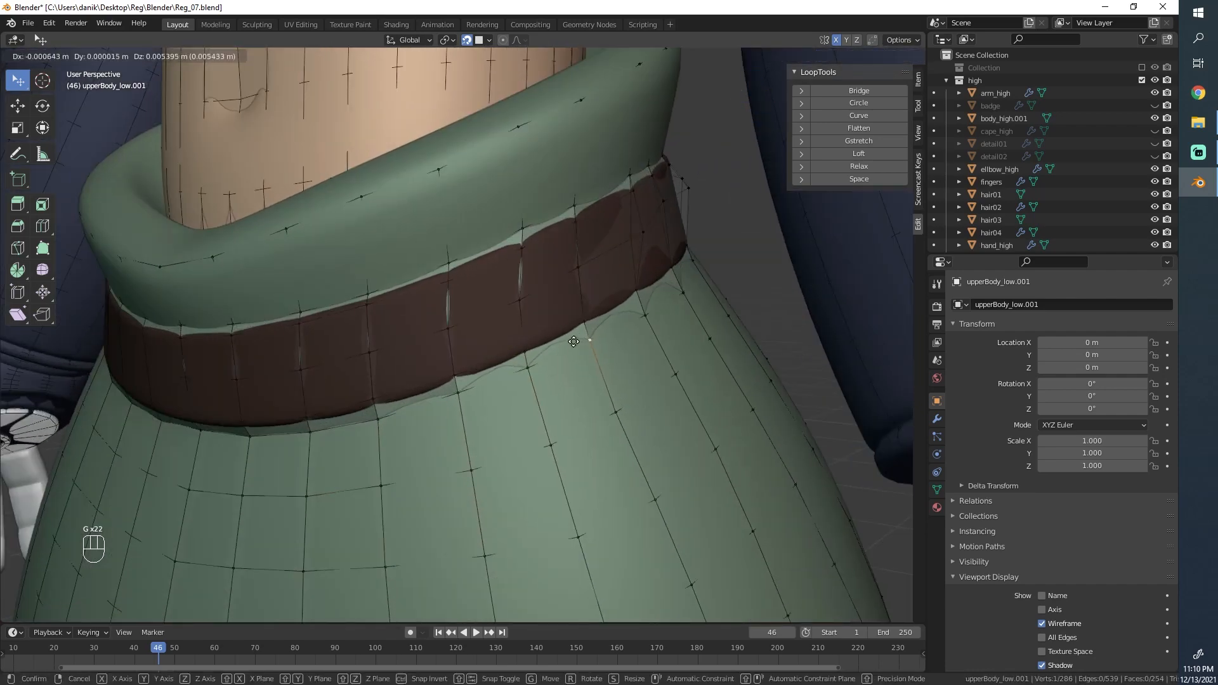
click(578, 339)
click(579, 314)
key(g)
click(579, 312)
Step: Fit the belt's bottom-edge, seam and middle-row vertices in the column toward the side of the hip
scroll(385, 430, down, 1)
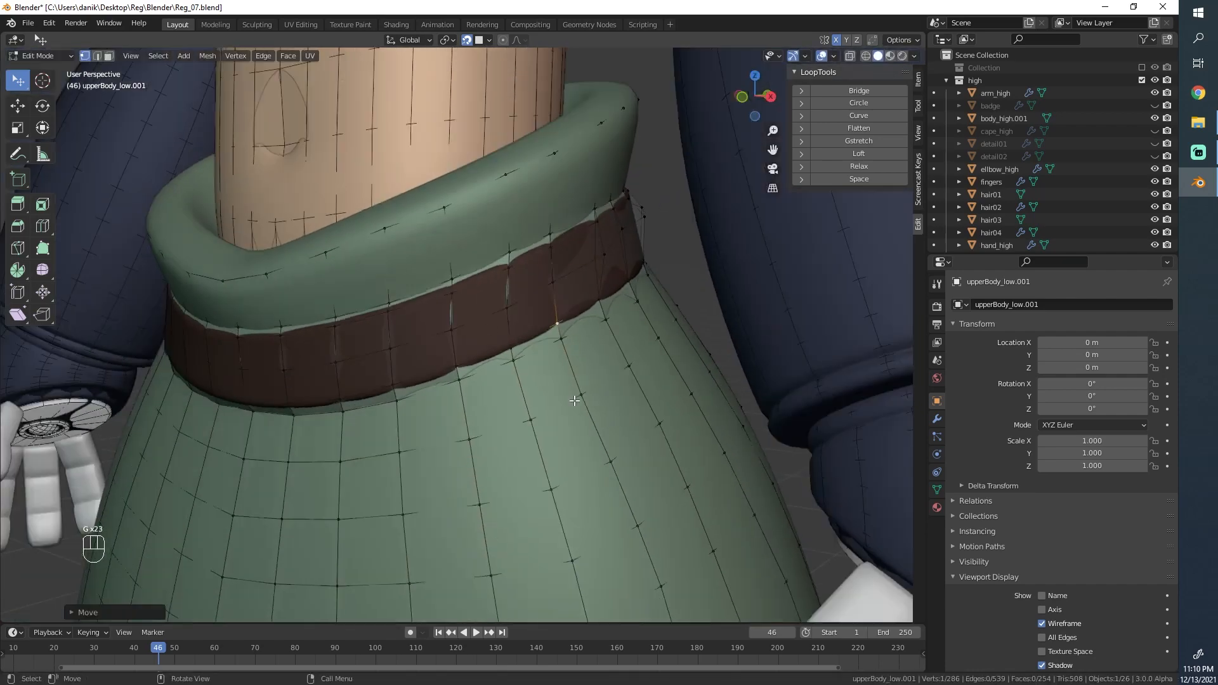
middle_drag(548, 344, 505, 342)
scroll(538, 364, up, 3)
click(553, 359)
key(g)
click(552, 359)
click(560, 389)
key(g)
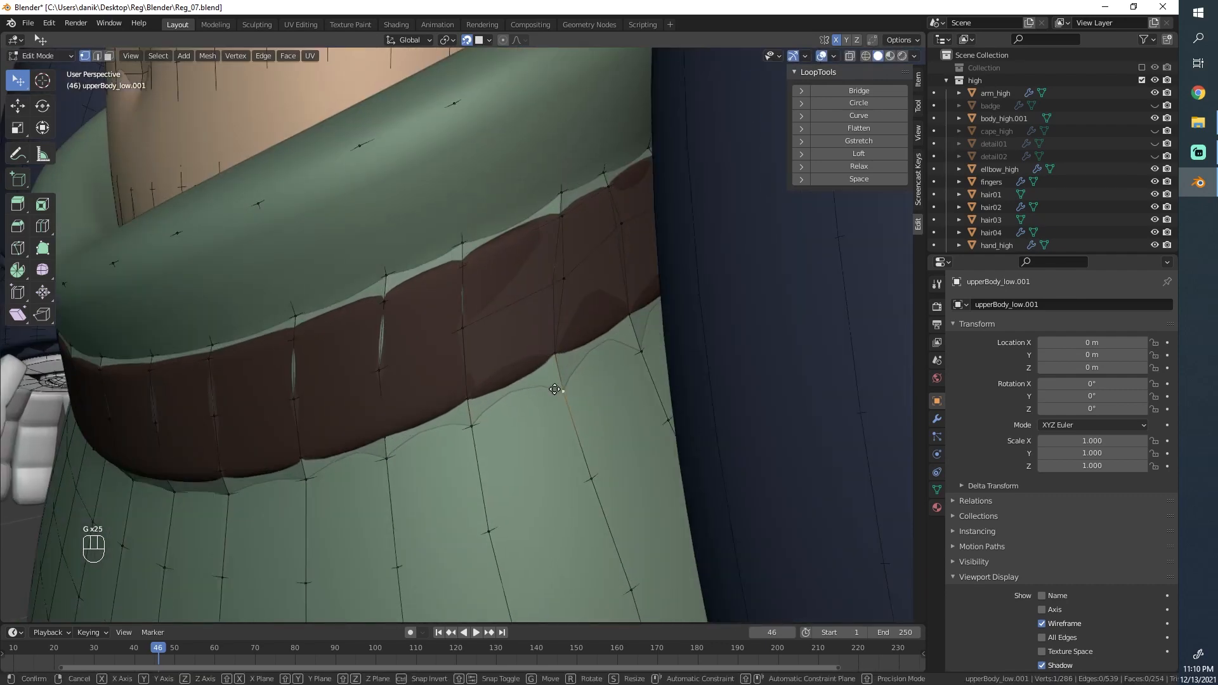
click(557, 381)
click(563, 293)
key(g)
click(548, 306)
Step: Align the two top-edge belt vertices in the side column and adjust the collar vertex above them
scroll(559, 227, down, 3)
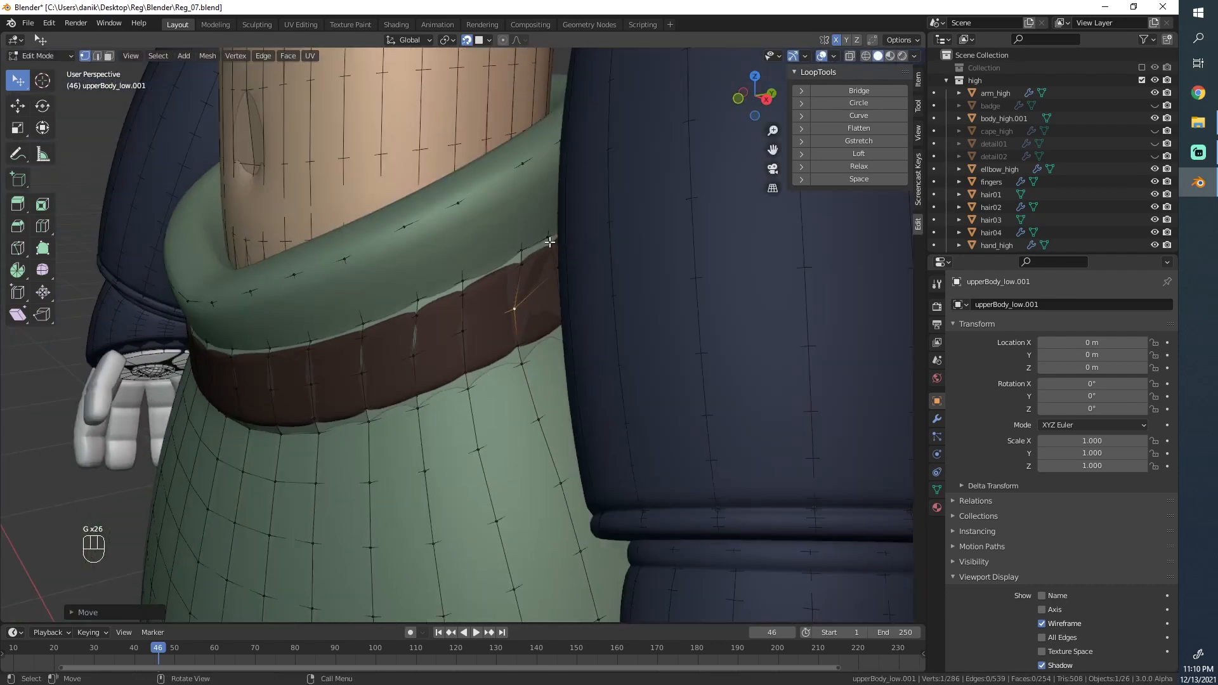
click(509, 270)
key(g)
click(498, 275)
click(507, 253)
key(g)
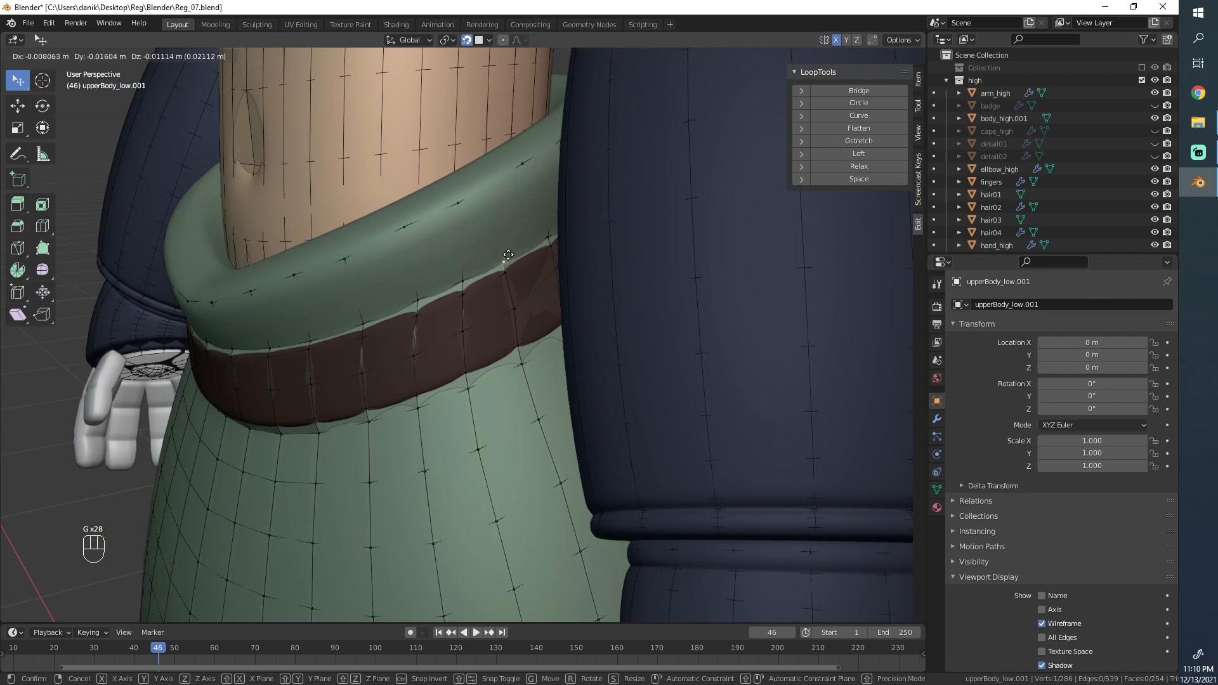
click(508, 254)
key(g)
click(503, 183)
Step: Select the horizontal edge loops along the belt and collar and display them in wireframe
scroll(492, 276, down, 3)
key(a)
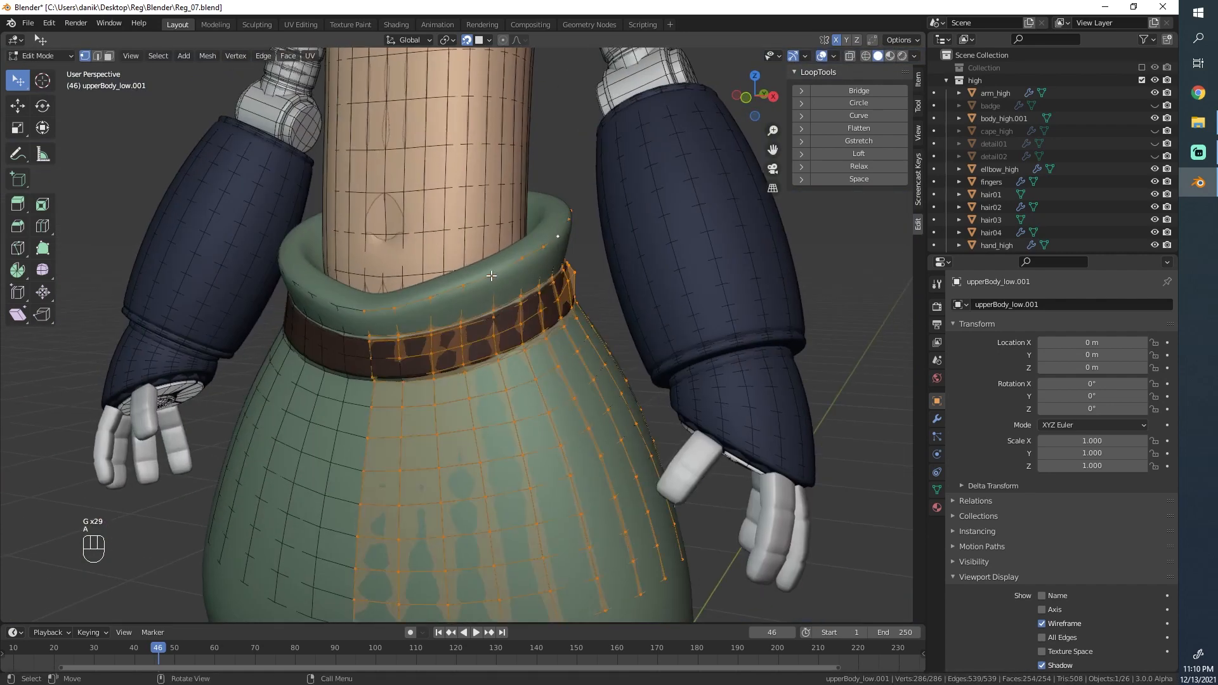
scroll(504, 311, down, 1)
middle_drag(505, 316, 480, 307)
scroll(481, 307, up, 3)
alt+click(470, 212)
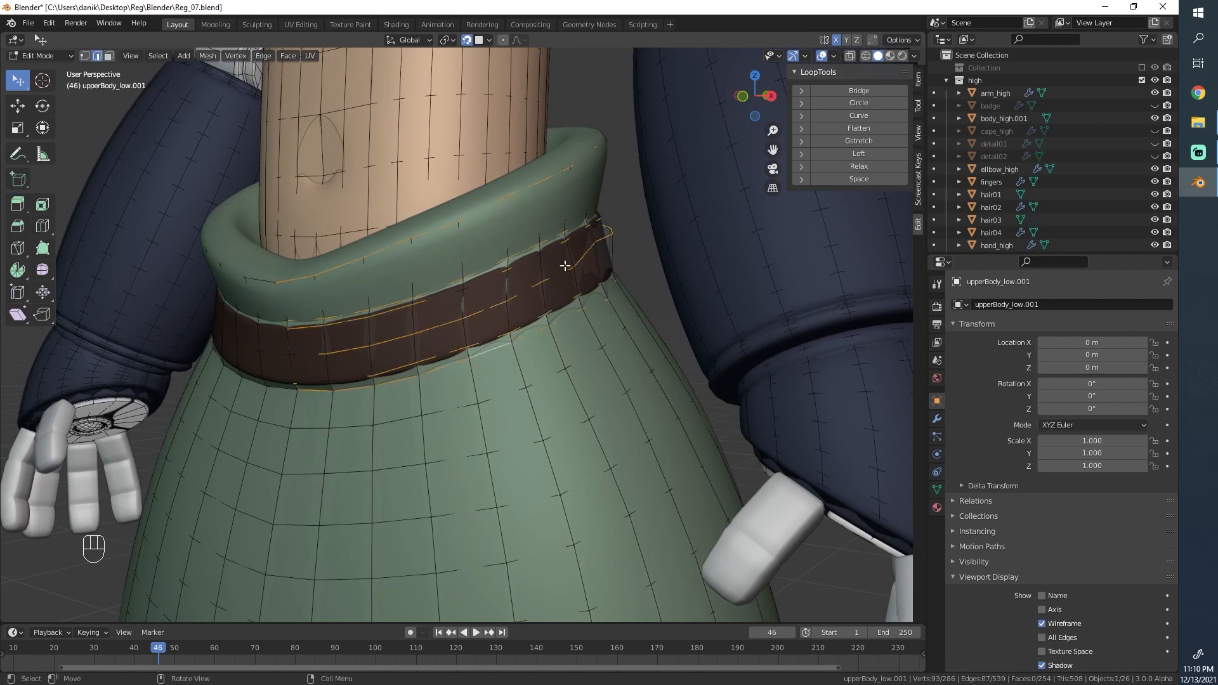
middle_drag(564, 266, 479, 242)
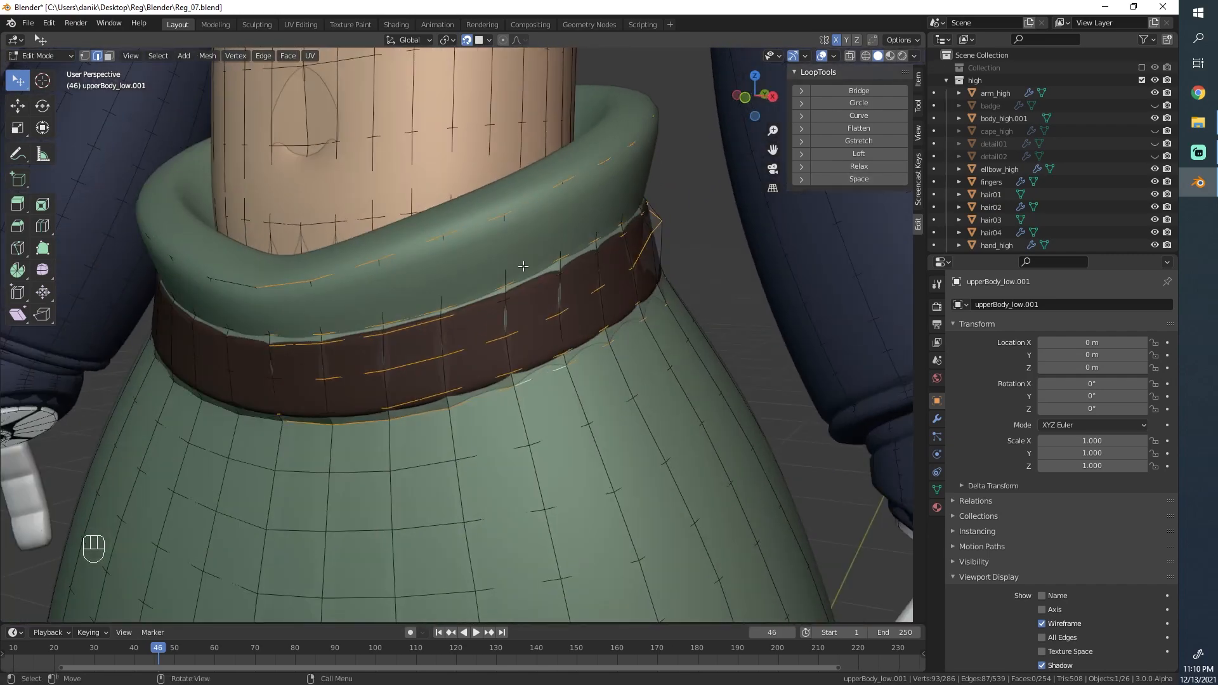
key(z)
middle_drag(326, 280, 472, 293)
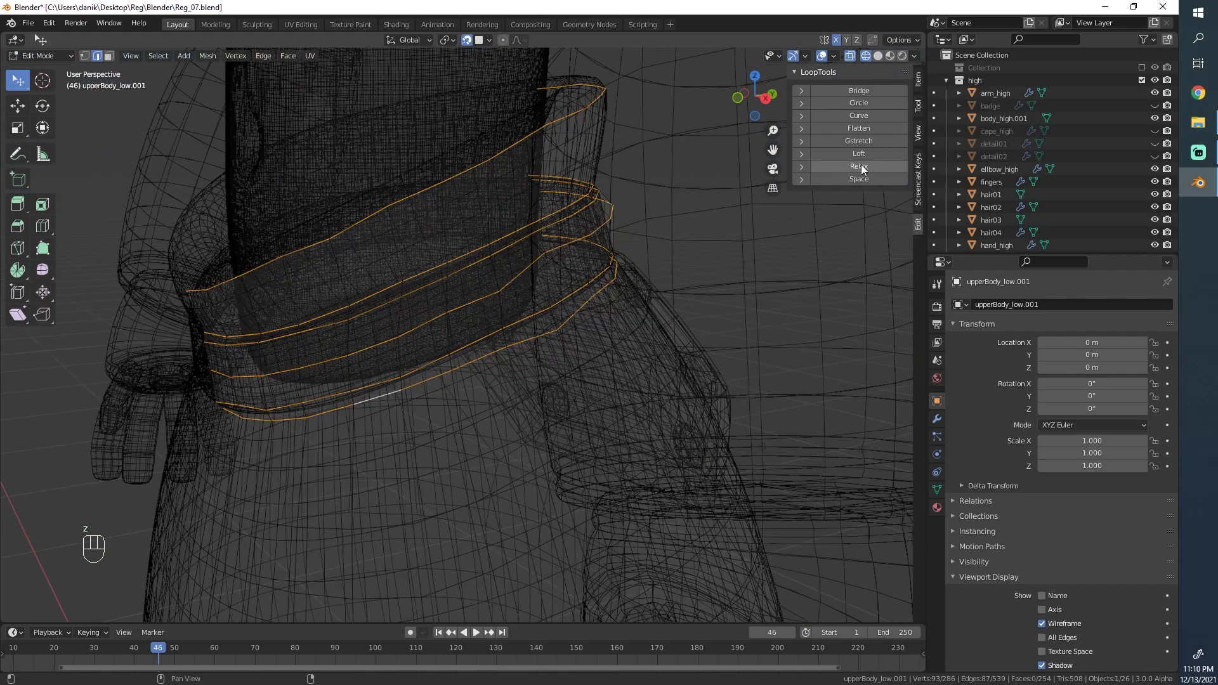
Step: Relax the selected belt and collar loops with LoopTools and undo the Space operation applied to them
click(859, 167)
click(869, 179)
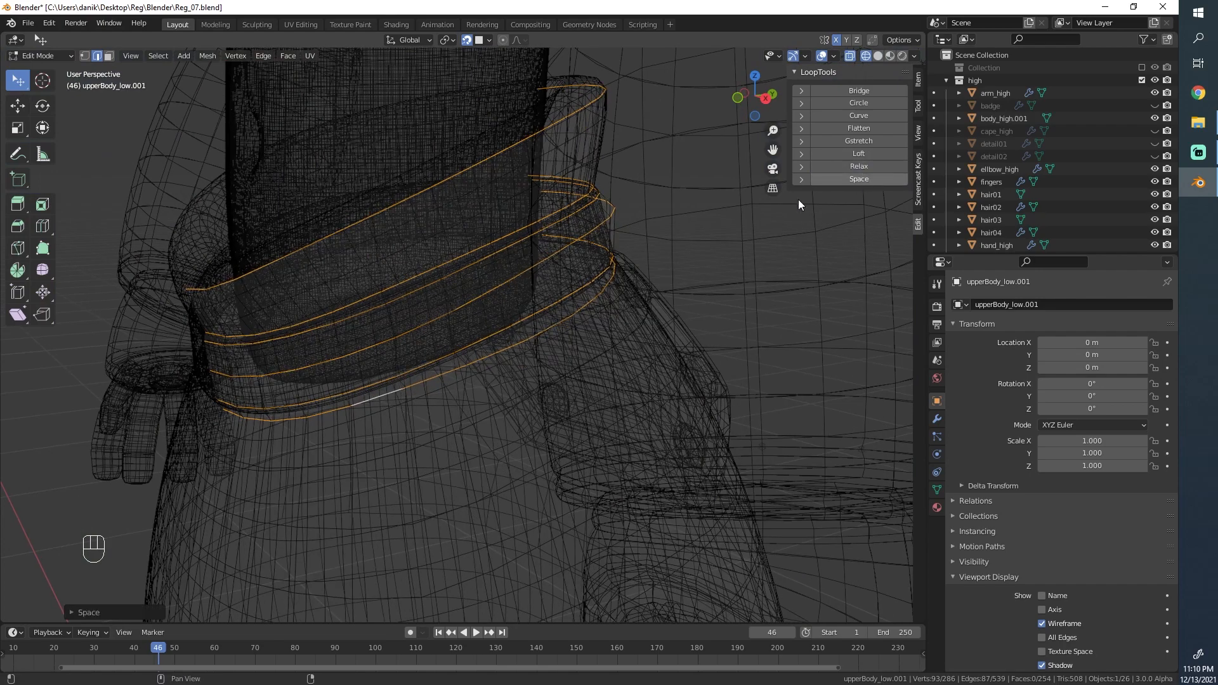
key(z)
click(710, 253)
mouse_move(601, 247)
middle_down()
mouse_move(680, 231)
mouse_move(558, 261)
mouse_move(873, 184)
middle_up()
key(ctrl+z)
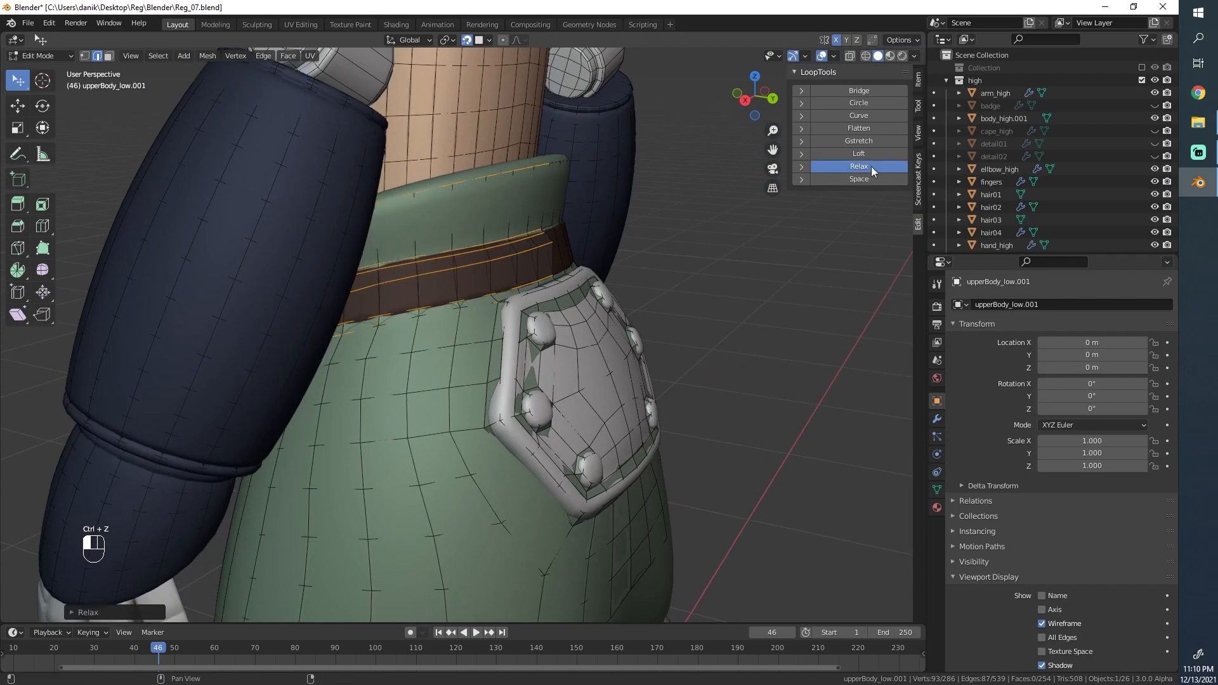
Step: Select a run of the belt's middle-row edges around the back and side and nudge it to snap onto the belt
middle_drag(588, 250, 508, 267)
scroll(508, 267, up, 2)
click(508, 267)
middle_drag(370, 274, 453, 247)
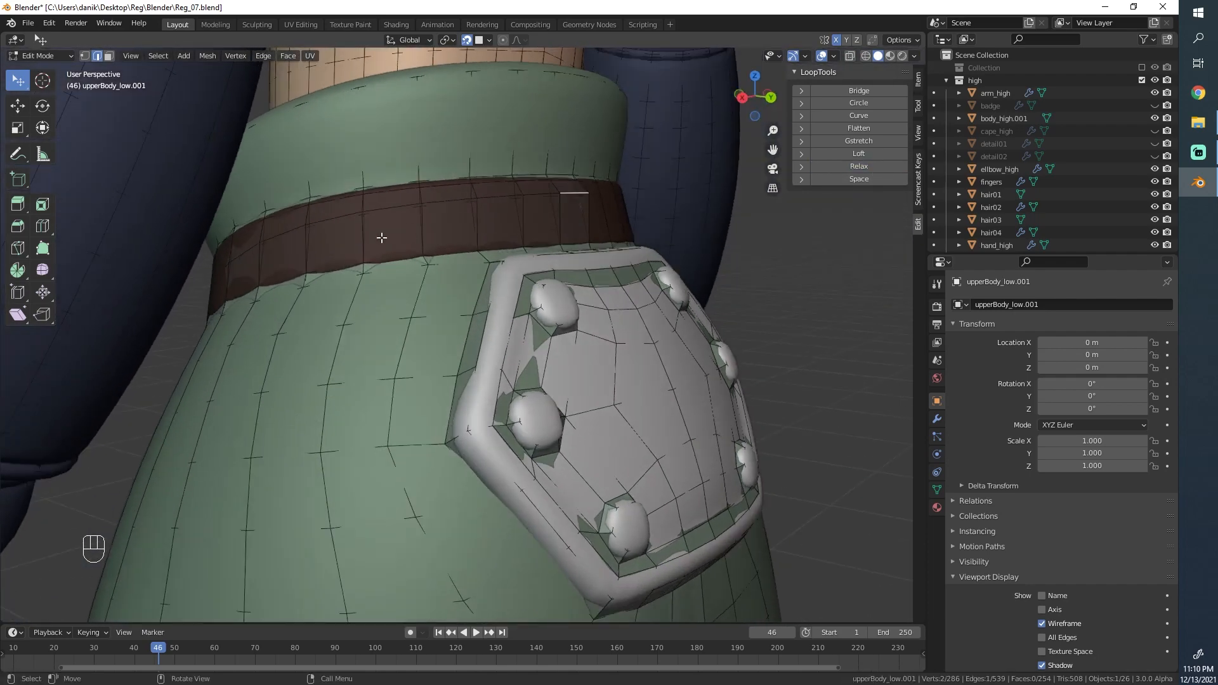
ctrl+click(326, 226)
middle_drag(325, 227, 467, 231)
key(g)
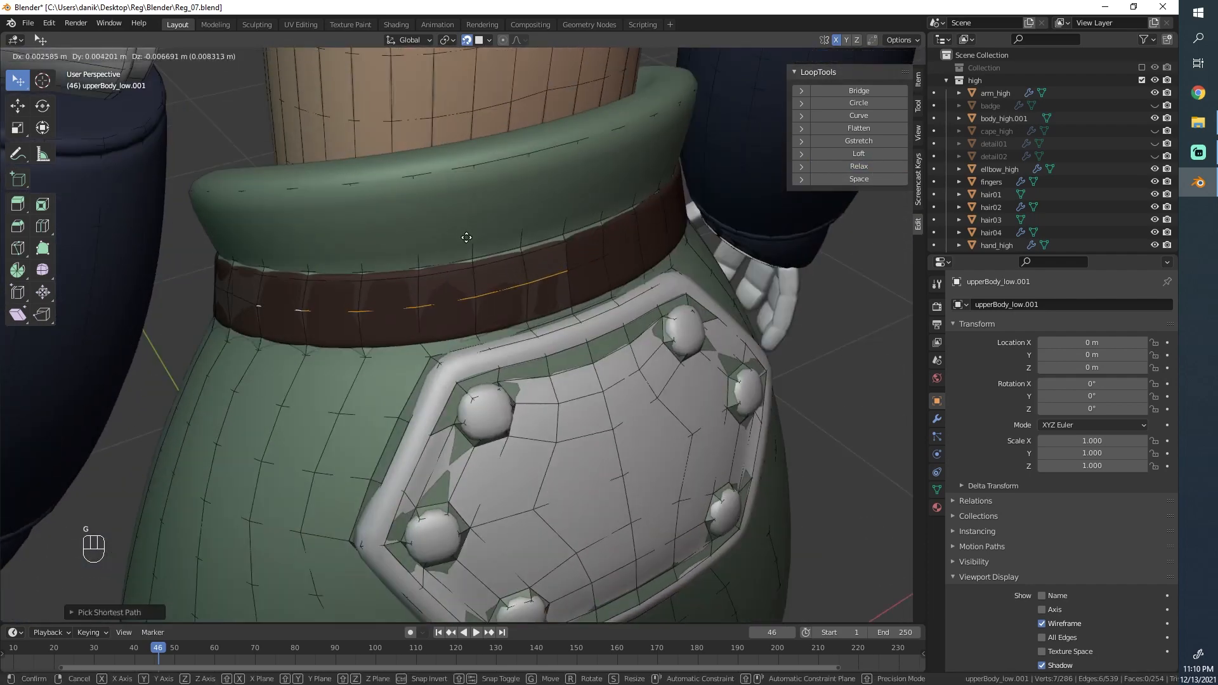
click(466, 237)
Step: Relax the belt's entire middle edge loop with LoopTools and nudge the loop and one back edge to re-snap them
shift+middle_drag(806, 206, 828, 185)
alt+click(479, 274)
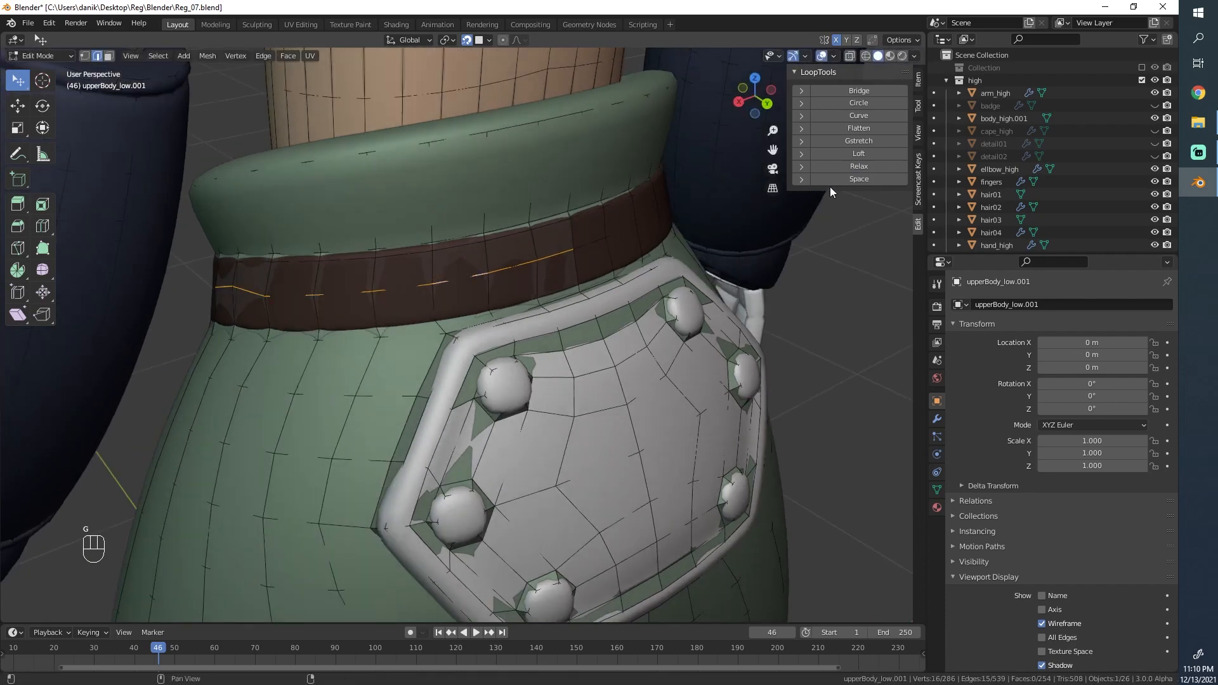
click(860, 167)
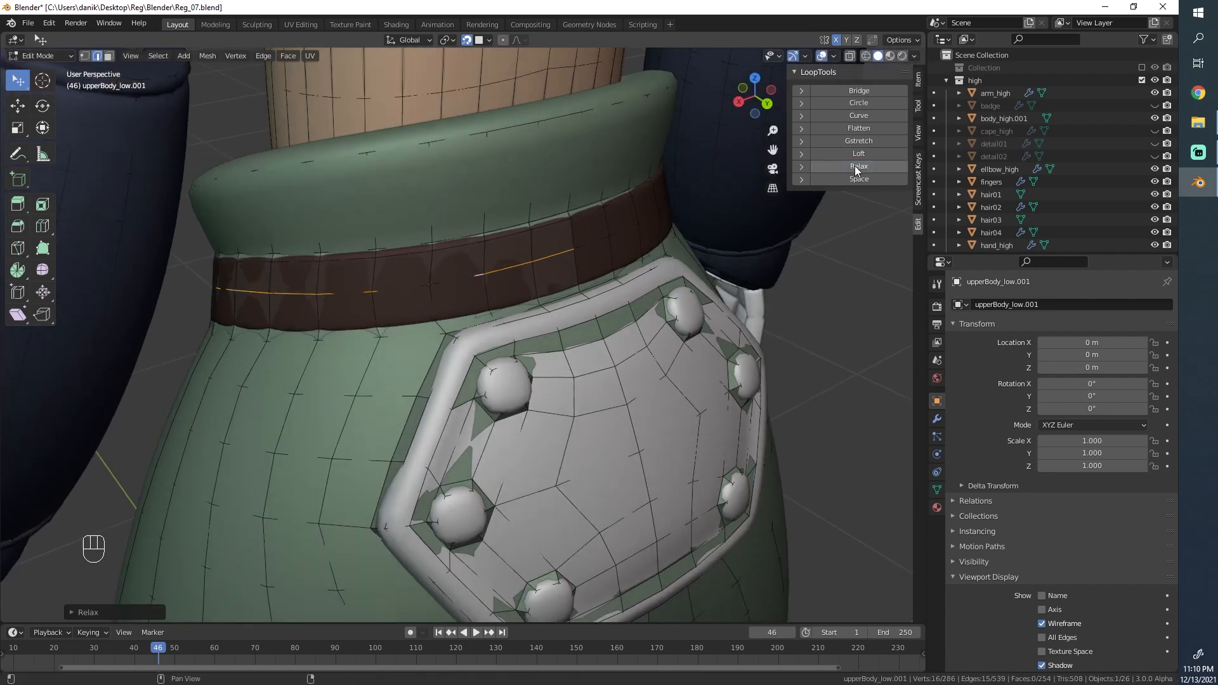
middle_drag(457, 249, 478, 254)
key(g)
click(379, 271)
click(498, 254)
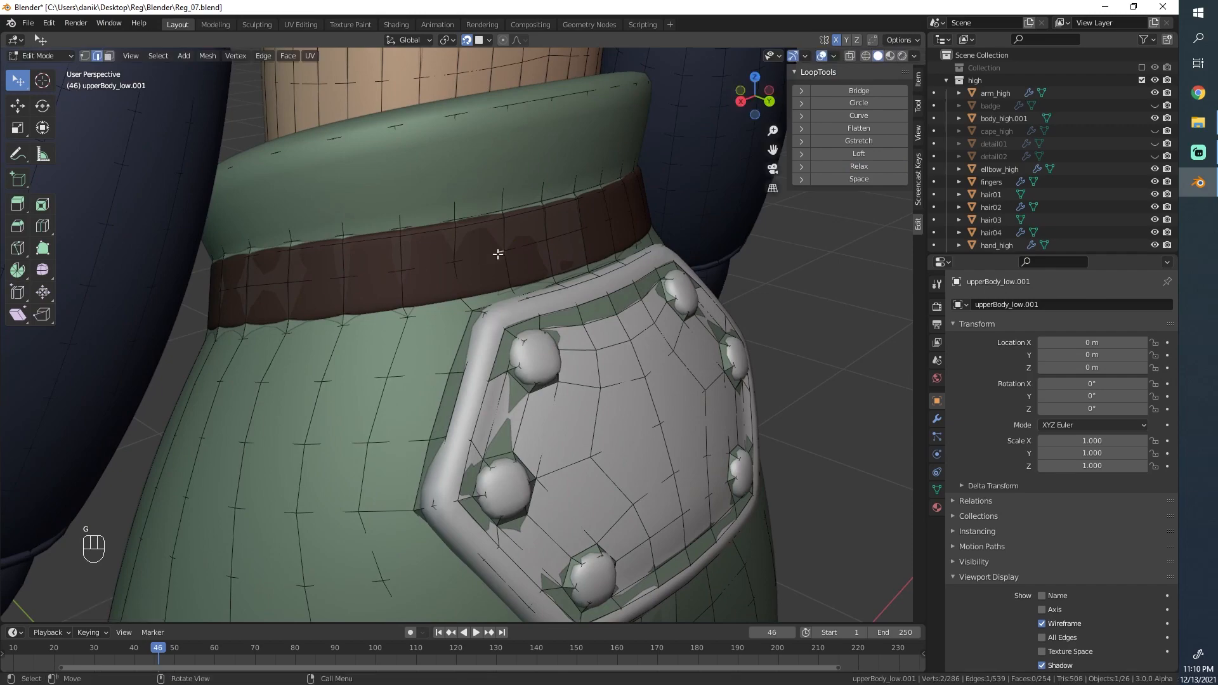
key(g)
click(503, 253)
Step: Examine the whole low-poly hip mesh around the belt in wireframe and solid shading
scroll(452, 241, down, 2)
key(a)
scroll(587, 234, down, 2)
key(z)
mouse_move(438, 231)
middle_down()
mouse_move(588, 235)
mouse_move(275, 257)
middle_up()
click(485, 234)
key(a)
key(z)
click(401, 250)
scroll(443, 239, up, 3)
middle_drag(443, 239, 473, 234)
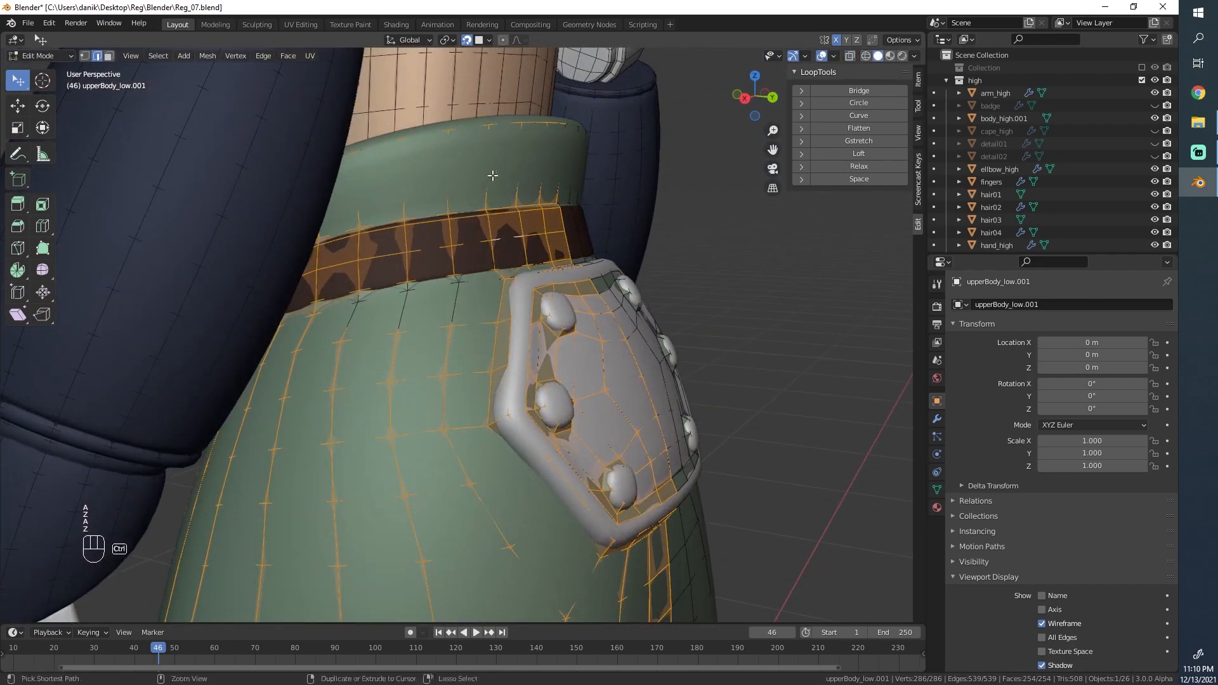
Step: Add an edge loop around the collar between the belt's top edge and the mesh's upper border
key(ctrl+r)
right_click(511, 160)
middle_drag(511, 160, 634, 161)
key(ctrl+r)
click(511, 158)
click(514, 150)
scroll(440, 270, down, 3)
middle_drag(440, 271, 463, 279)
scroll(463, 280, down, 3)
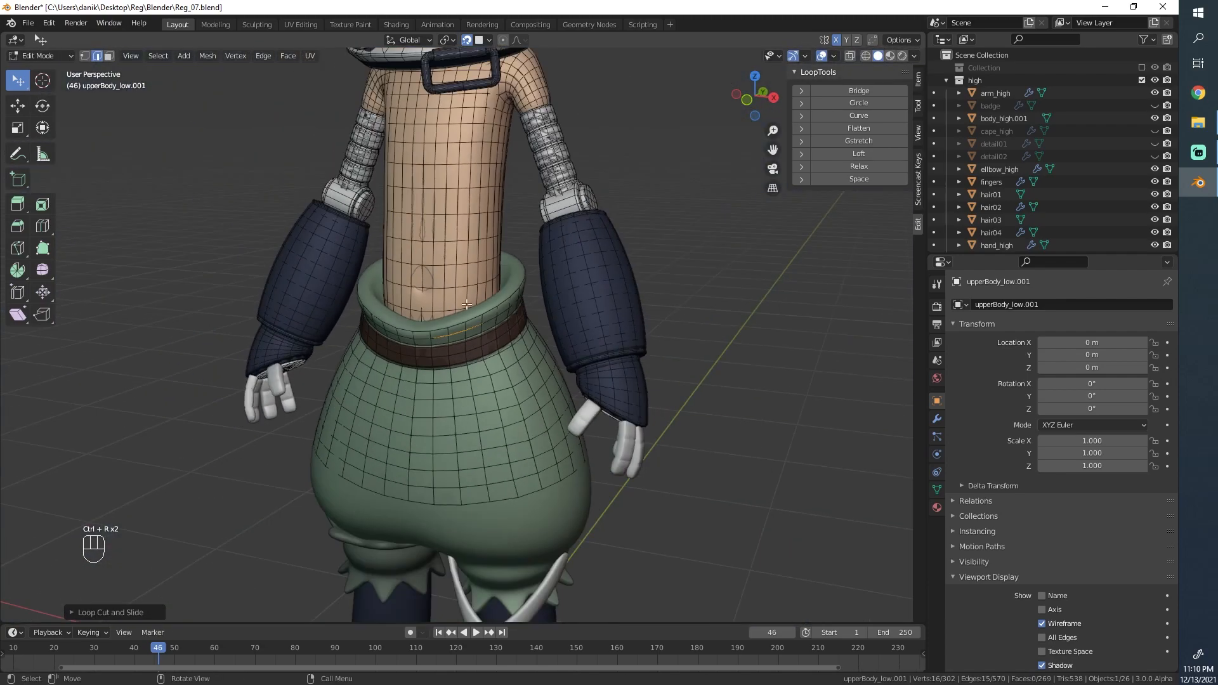
Step: Select the mesh's open upper border loop on the collar and extrude it in place
scroll(467, 315, down, 3)
scroll(464, 284, up, 5)
key(a)
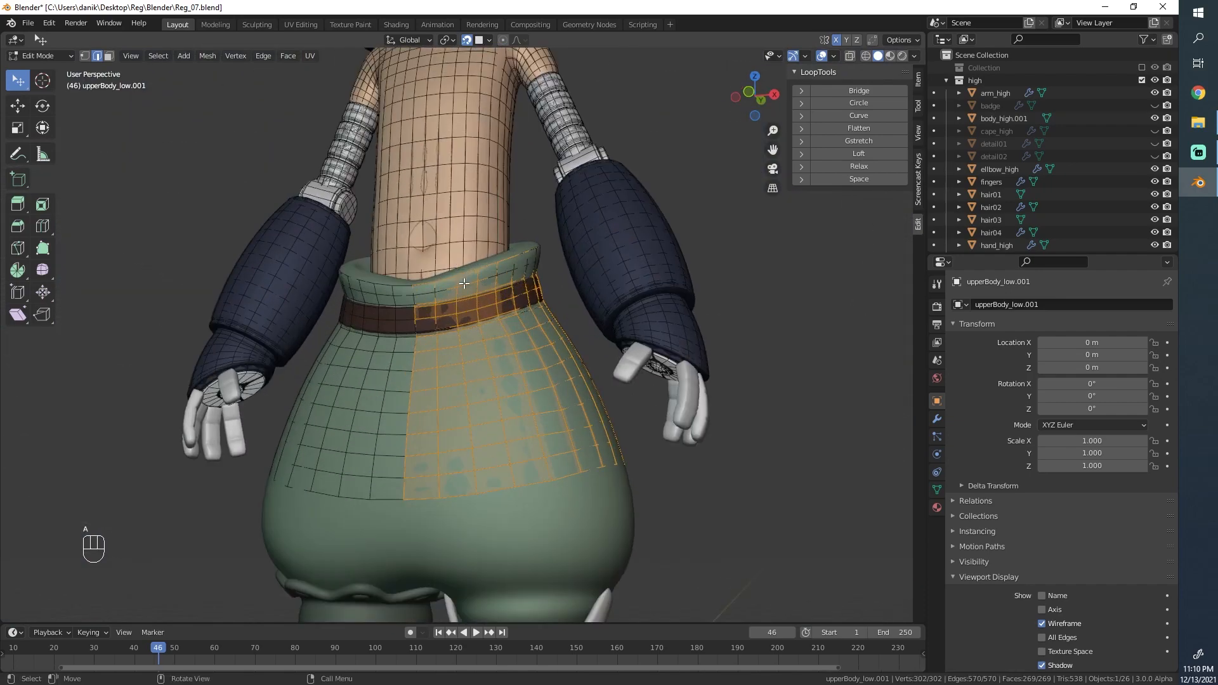
middle_drag(478, 276, 485, 329)
scroll(485, 328, up, 3)
alt+click(496, 343)
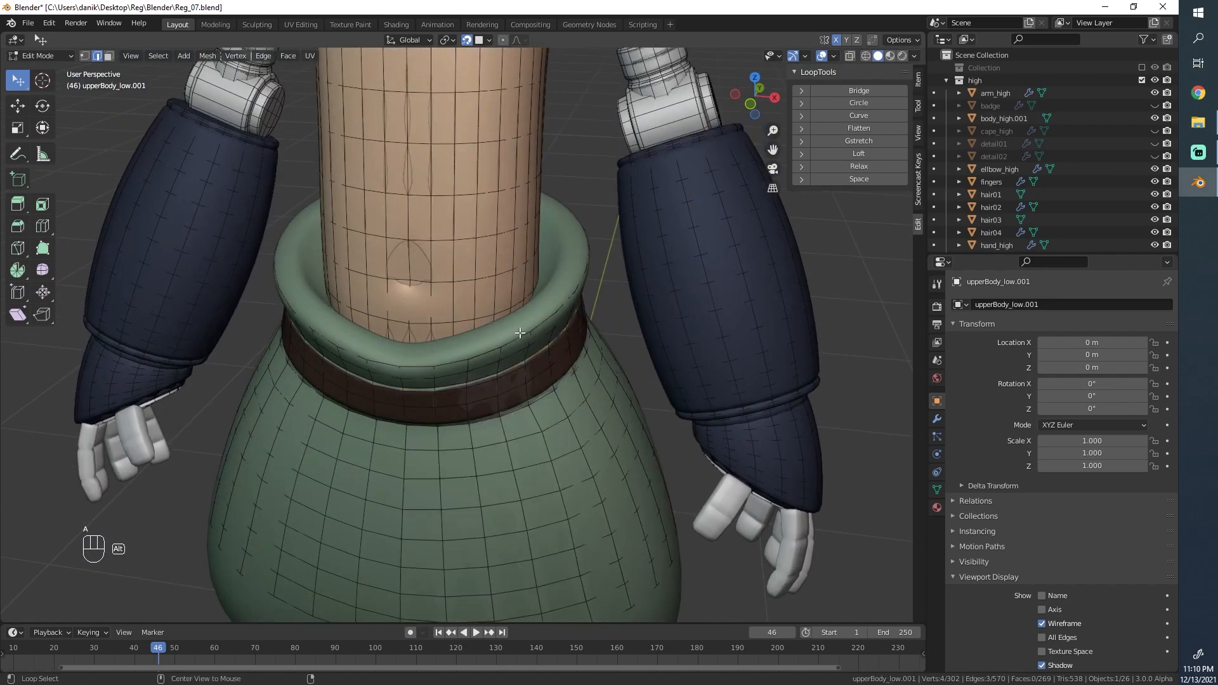
middle_drag(566, 315, 549, 341)
key(e)
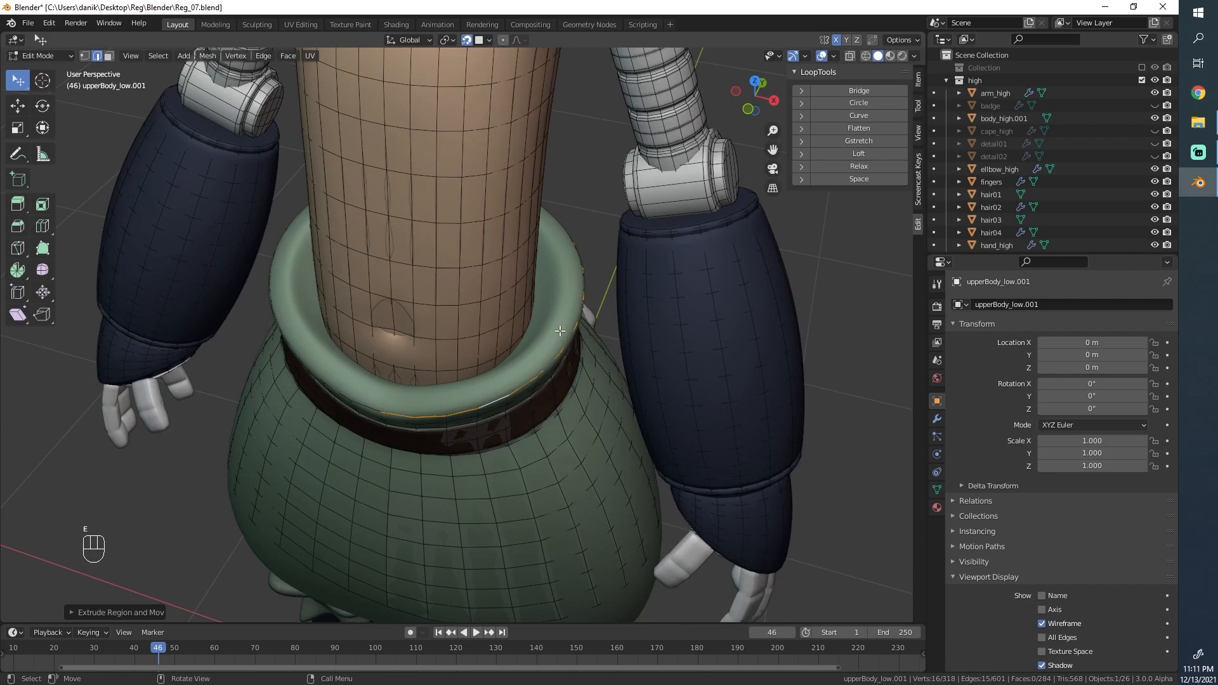
Step: Turn off snapping, try scaling the extruded collar loop, and undo the scaling
key(s)
click(597, 325)
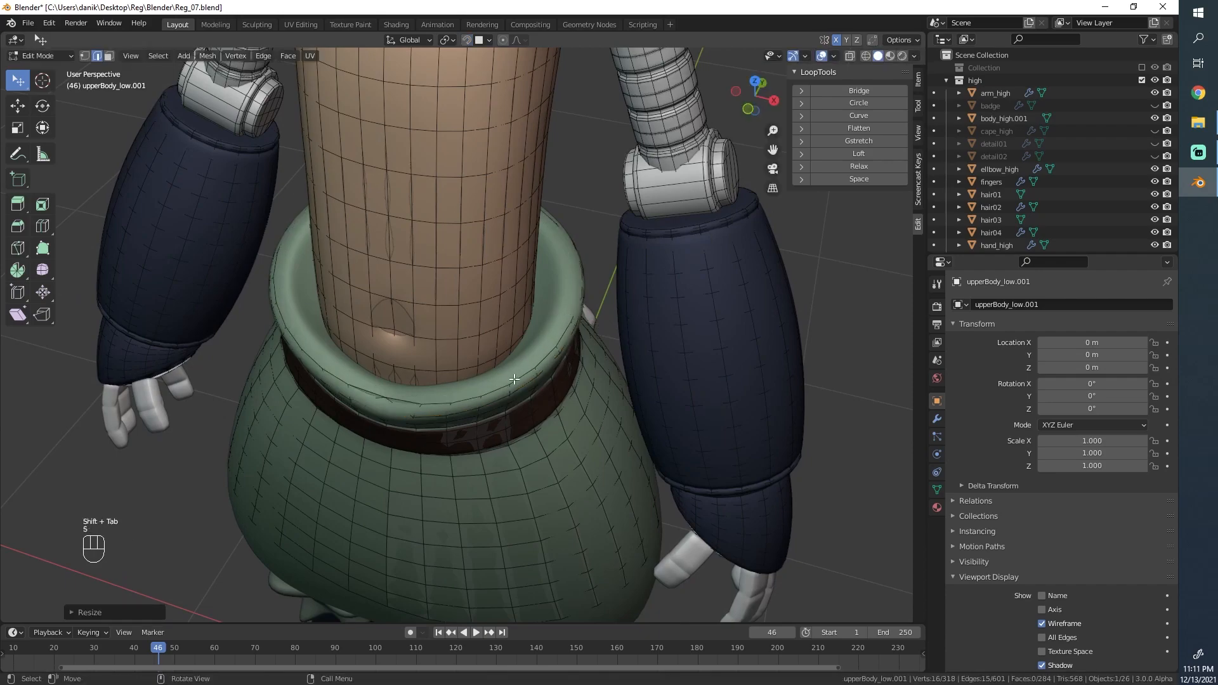
key(z)
key(a)
middle_drag(416, 381, 443, 353)
key(ctrl+z)
key(ctrl+z)
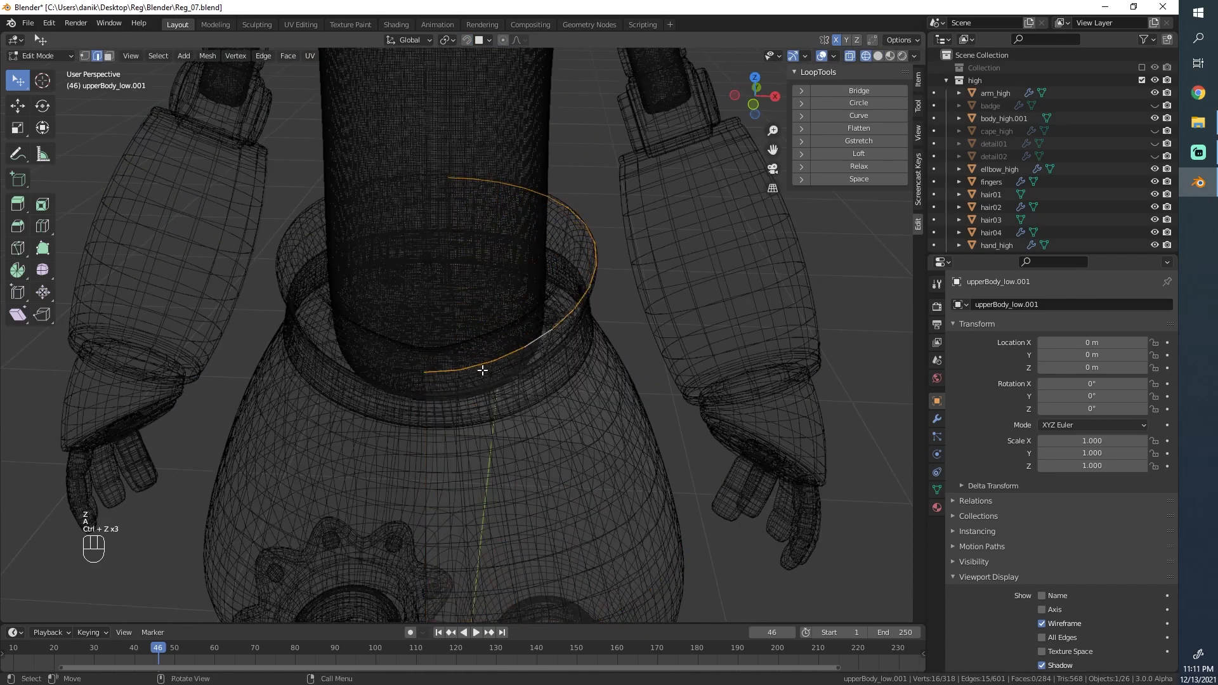
Step: Try extruding the collar's border loop again and test-move one of its front vertices
scroll(483, 370, up, 4)
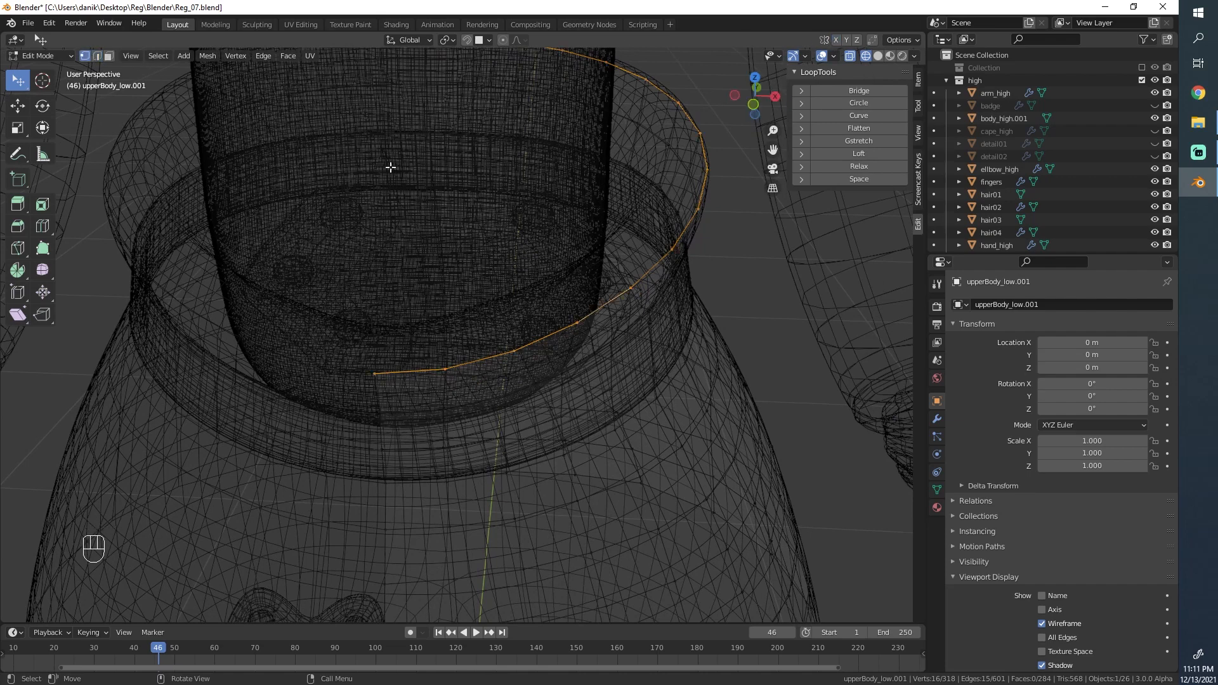
key(z)
key(e)
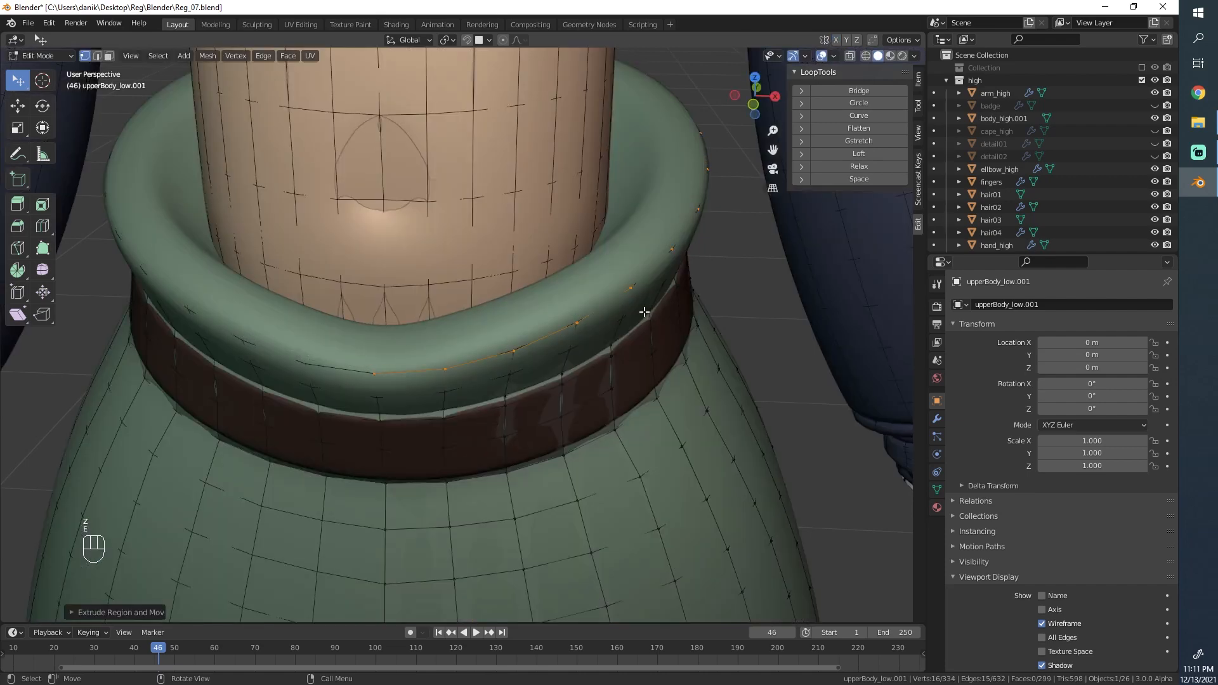
click(525, 348)
key(g)
right_click(521, 348)
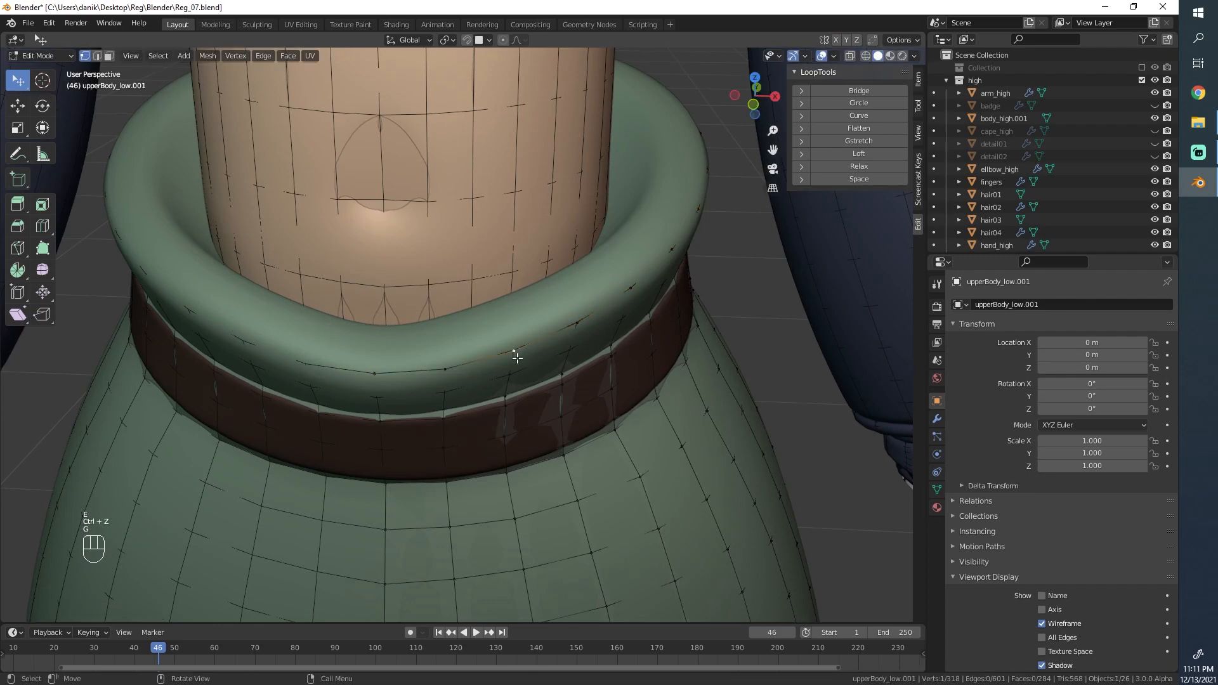
key(g)
right_click(512, 315)
Step: Undo the last collar edits, then scale the collar's upper border loop and reposition it on the rolled rim
key(z)
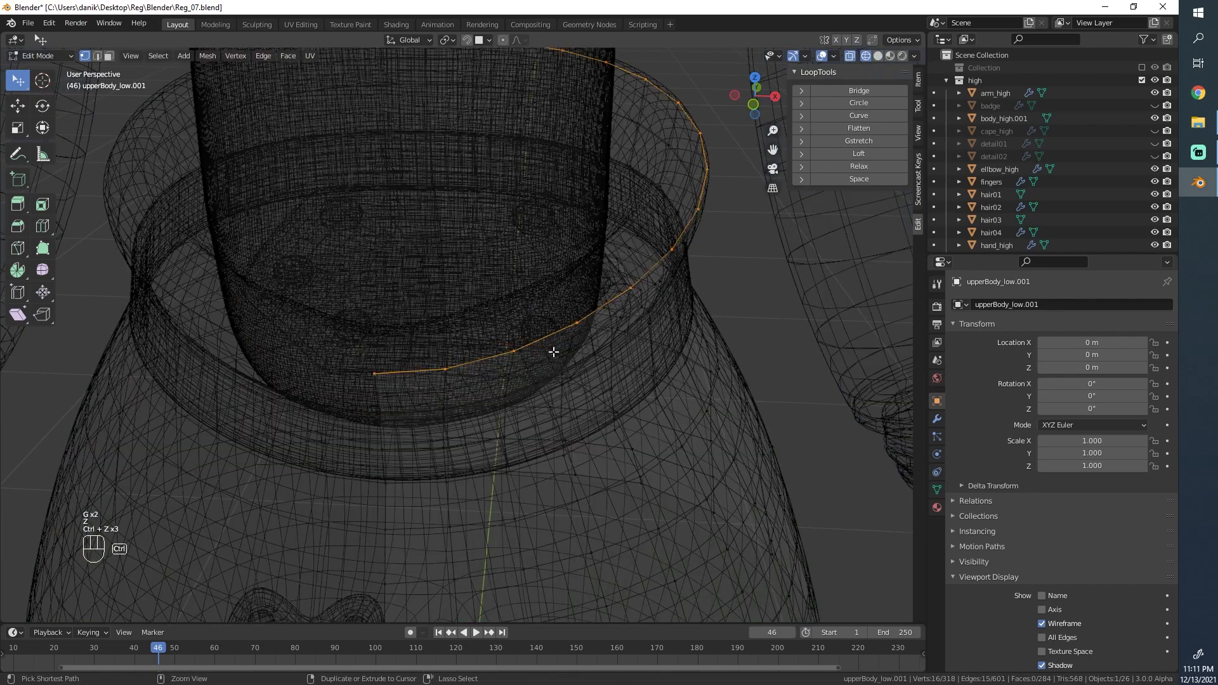
key(z)
key(g)
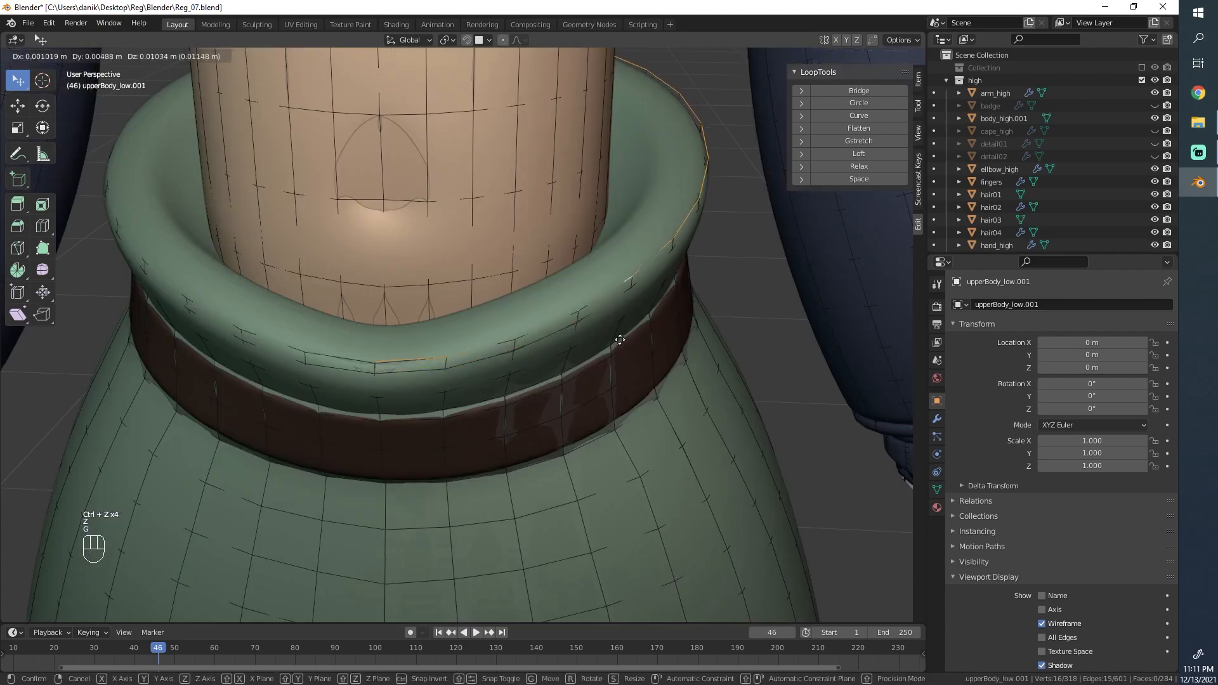
right_click(613, 345)
key(s)
click(604, 332)
key(g)
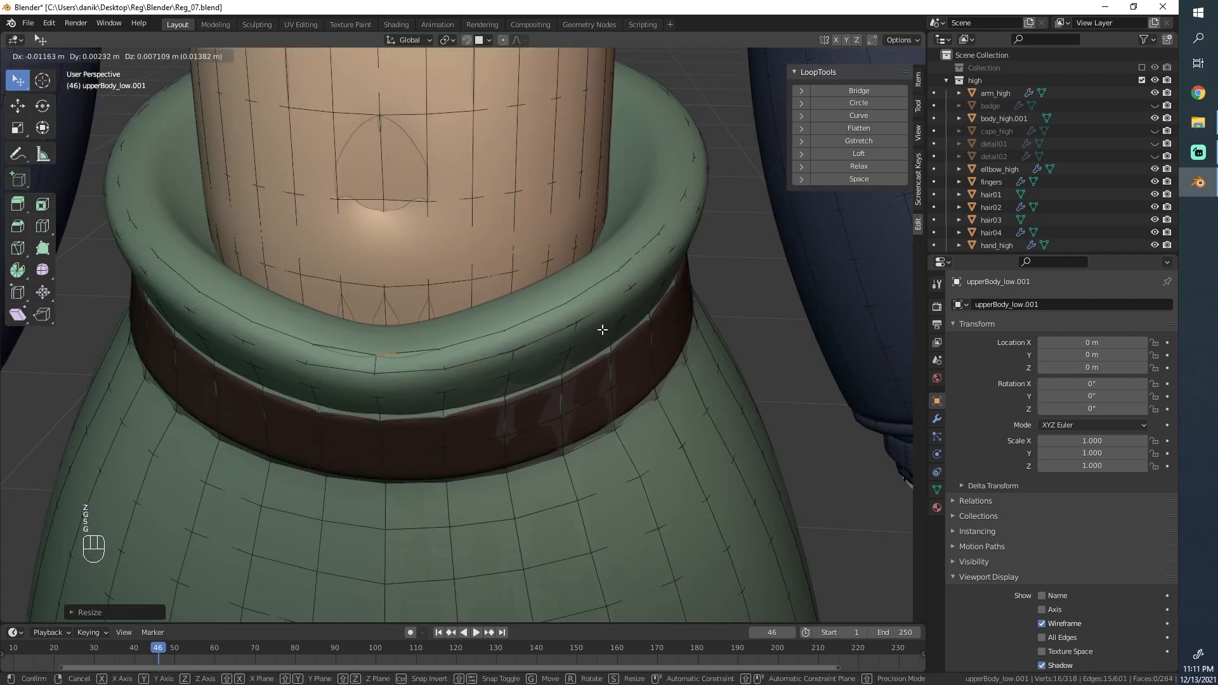
click(601, 329)
Step: Nudge a front vertex of the collar's border loop, then reselect the whole loop to scale it slightly inward and move it into place
click(544, 343)
key(g)
click(560, 337)
mouse_move(560, 337)
middle_down()
mouse_move(532, 351)
mouse_move(447, 345)
mouse_move(450, 368)
middle_up()
key(z)
key(a)
alt+click(582, 285)
key(s)
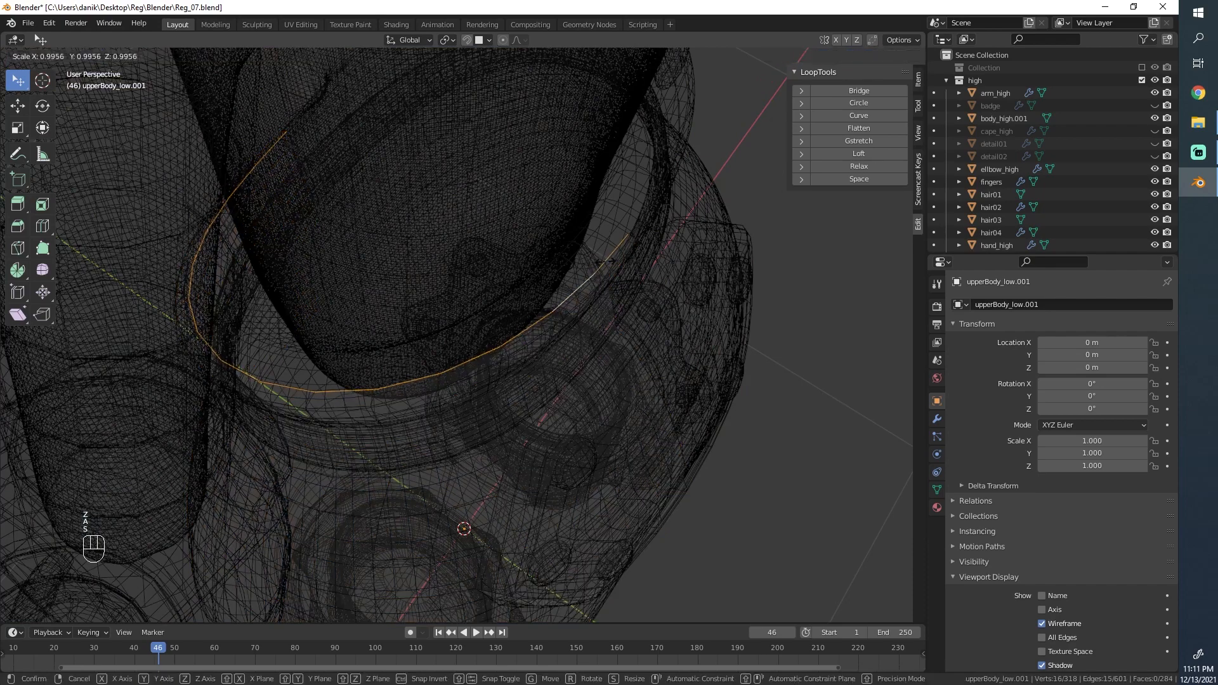
click(592, 260)
key(g)
click(589, 263)
key(z)
click(665, 261)
Step: Leave edit mode and temporarily hide the "high" collection to examine the low-poly hips and collar on their own
scroll(635, 304, down, 4)
mouse_move(599, 397)
middle_down()
mouse_move(535, 381)
mouse_move(517, 335)
middle_up()
scroll(517, 336, up, 4)
key(Tab)
scroll(552, 264, down, 4)
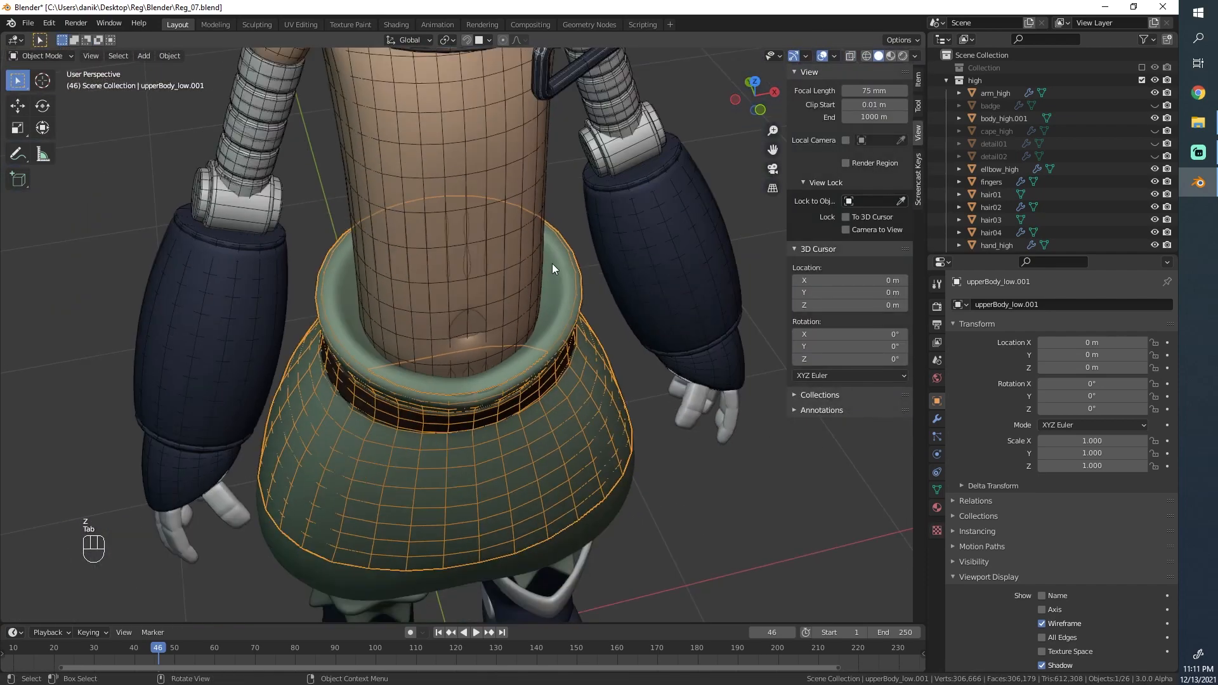
click(1154, 80)
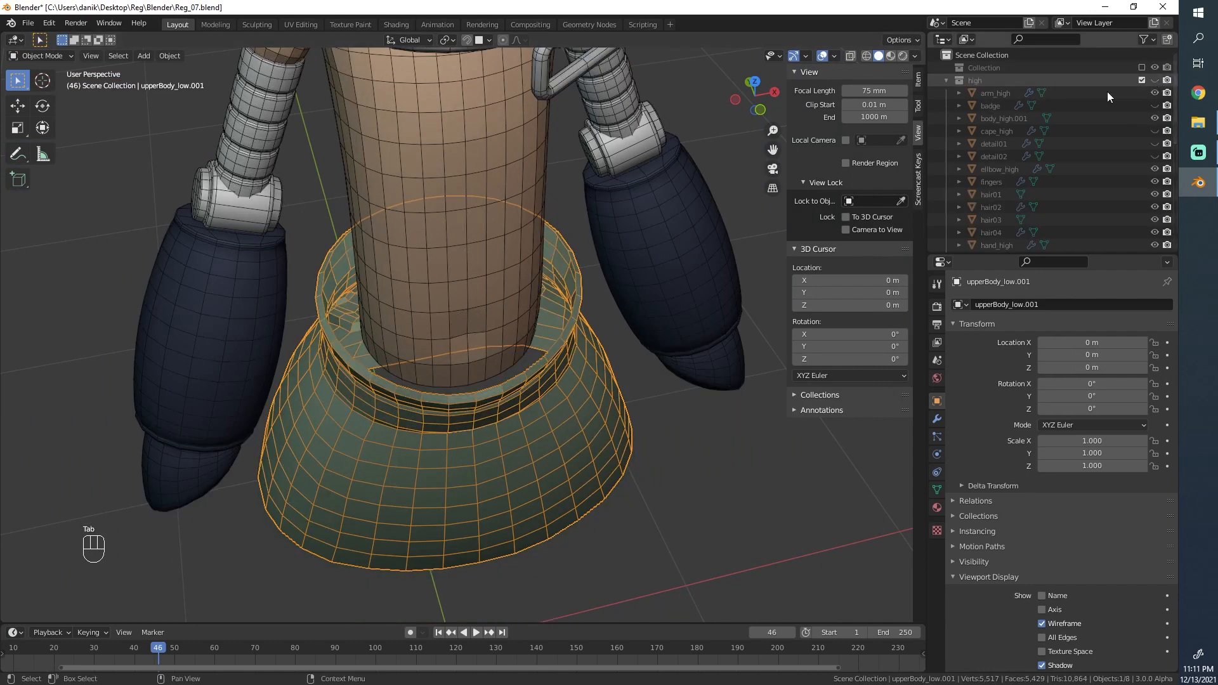
scroll(448, 303, up, 3)
scroll(448, 303, down, 5)
middle_drag(448, 303, 473, 252)
key(alt+a)
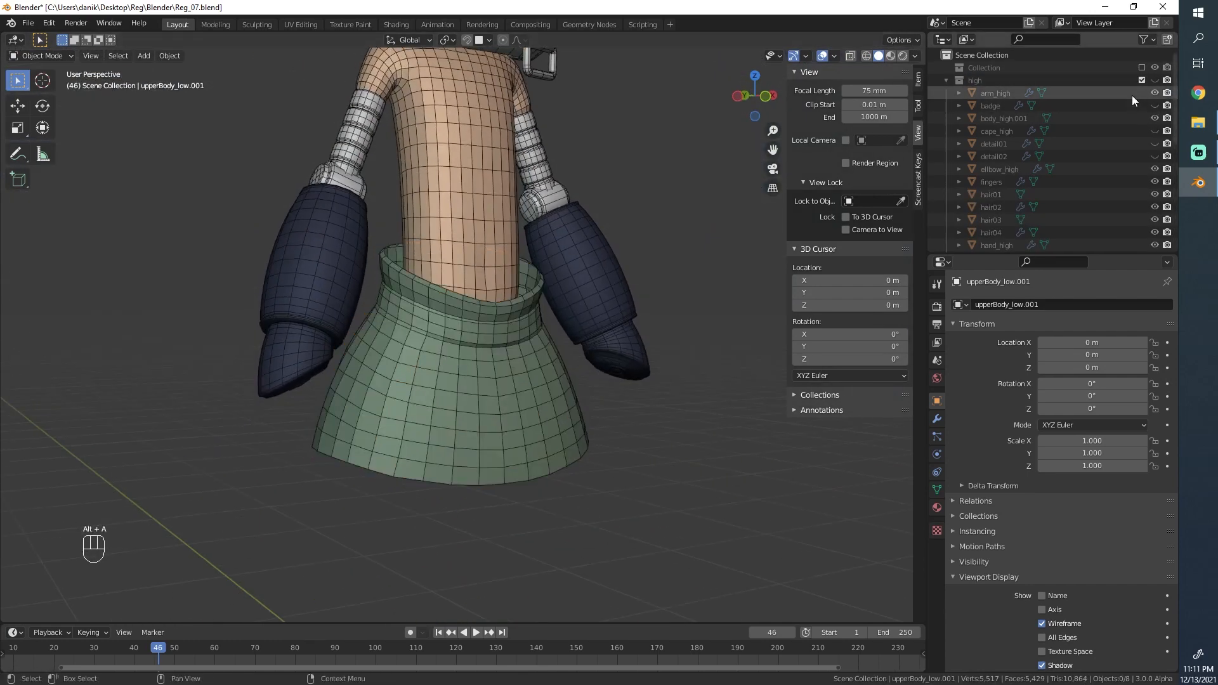
click(1155, 80)
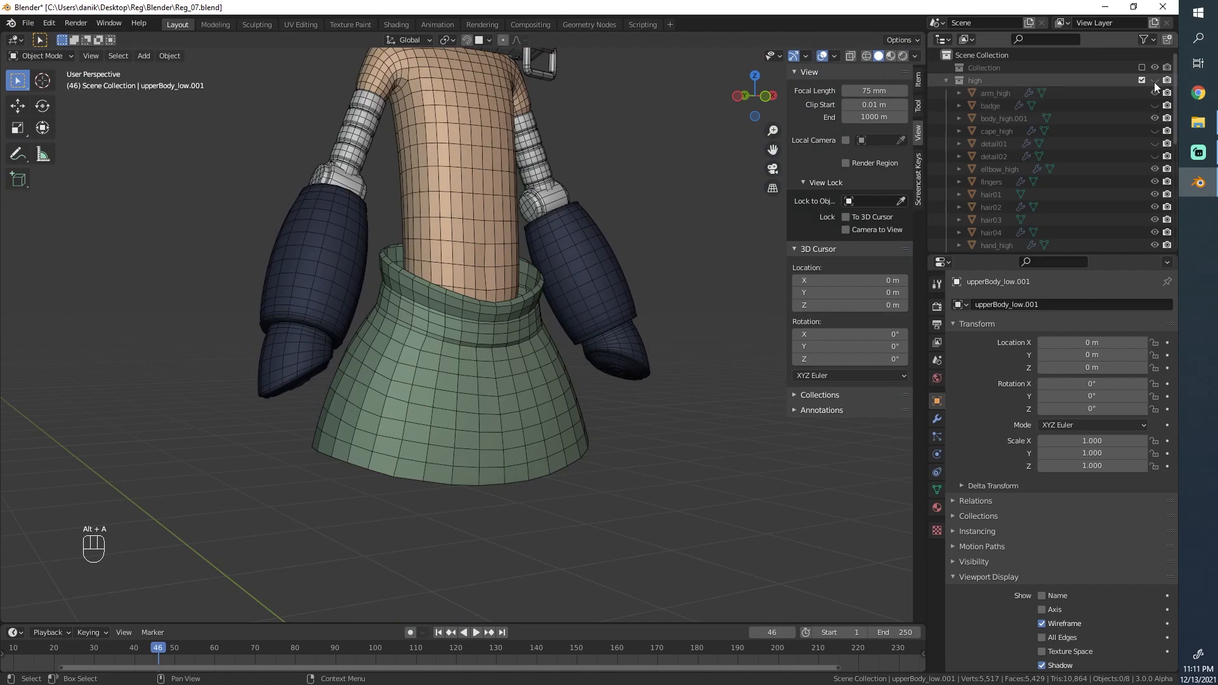
Step: Hide the torso objects to expose the collar's interior and enter edit mode on the low-poly hips mesh
scroll(524, 223, up, 4)
click(524, 222)
scroll(524, 222, down, 4)
middle_drag(524, 223, 511, 210)
key(alt+a)
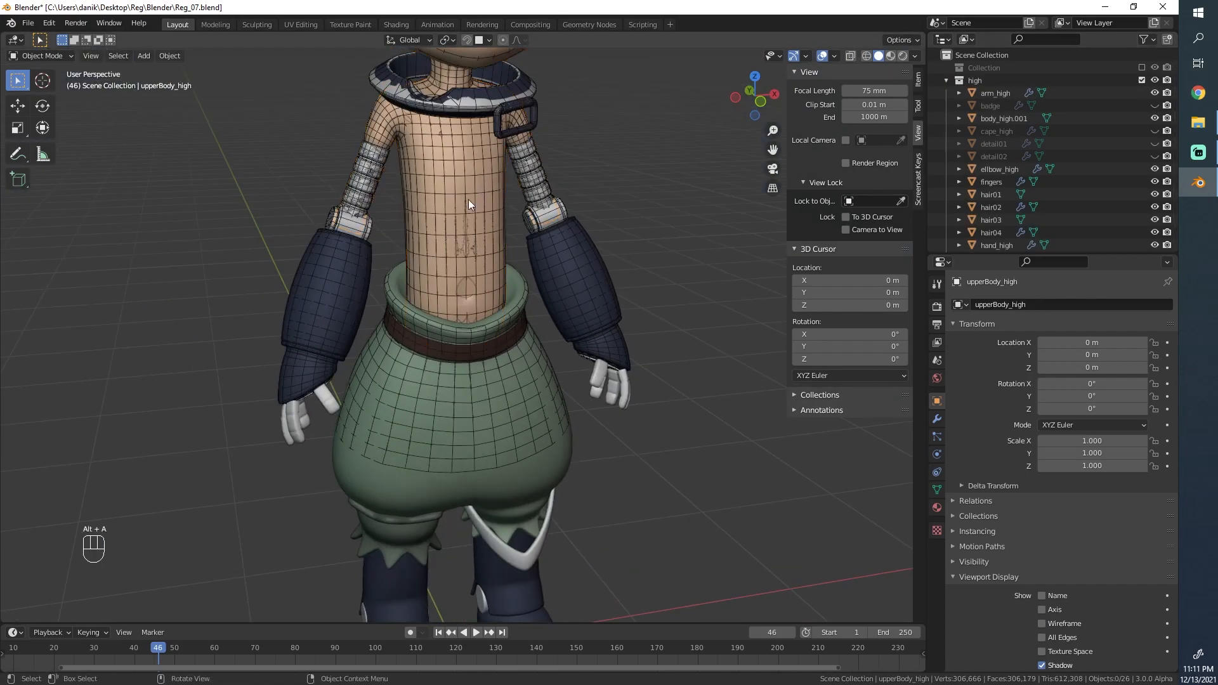
key(b)
drag(470, 208, 442, 185)
key(h)
scroll(454, 214, up, 4)
middle_drag(454, 215, 561, 371)
click(565, 368)
key(Tab)
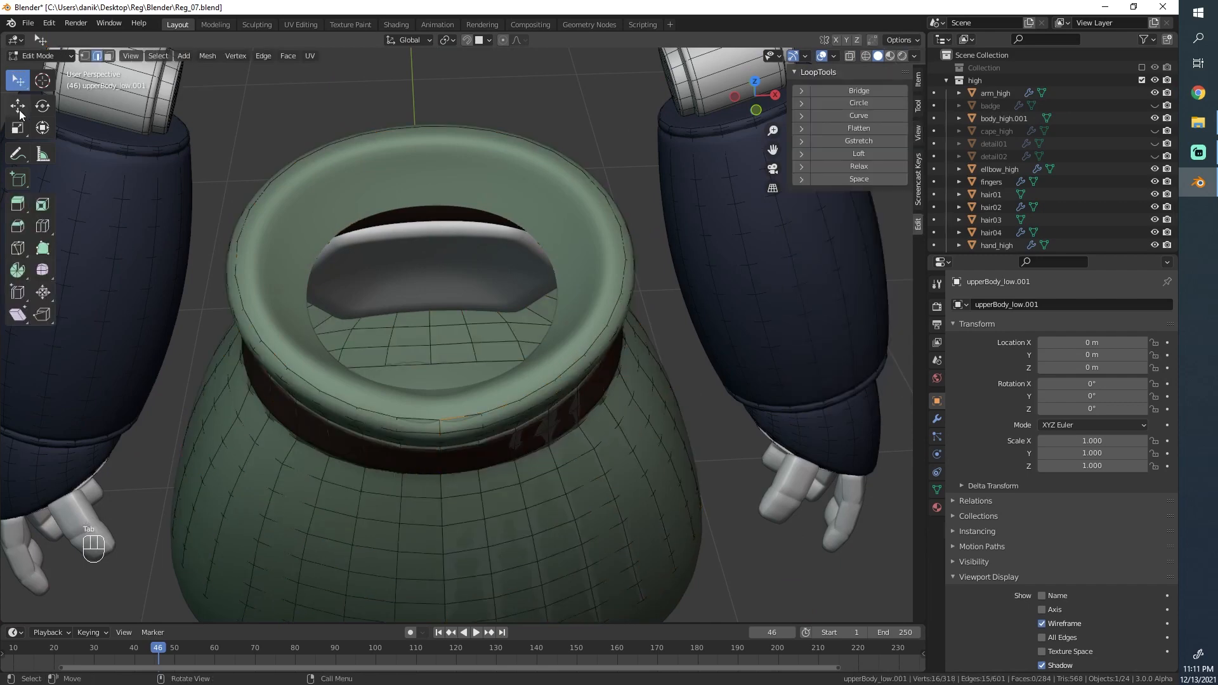
Step: In vertex mode, extrude the collar's border loop in place, scale it inward and move it to the edge of the inner opening
click(89, 57)
key(z)
key(e)
right_click(657, 255)
key(s)
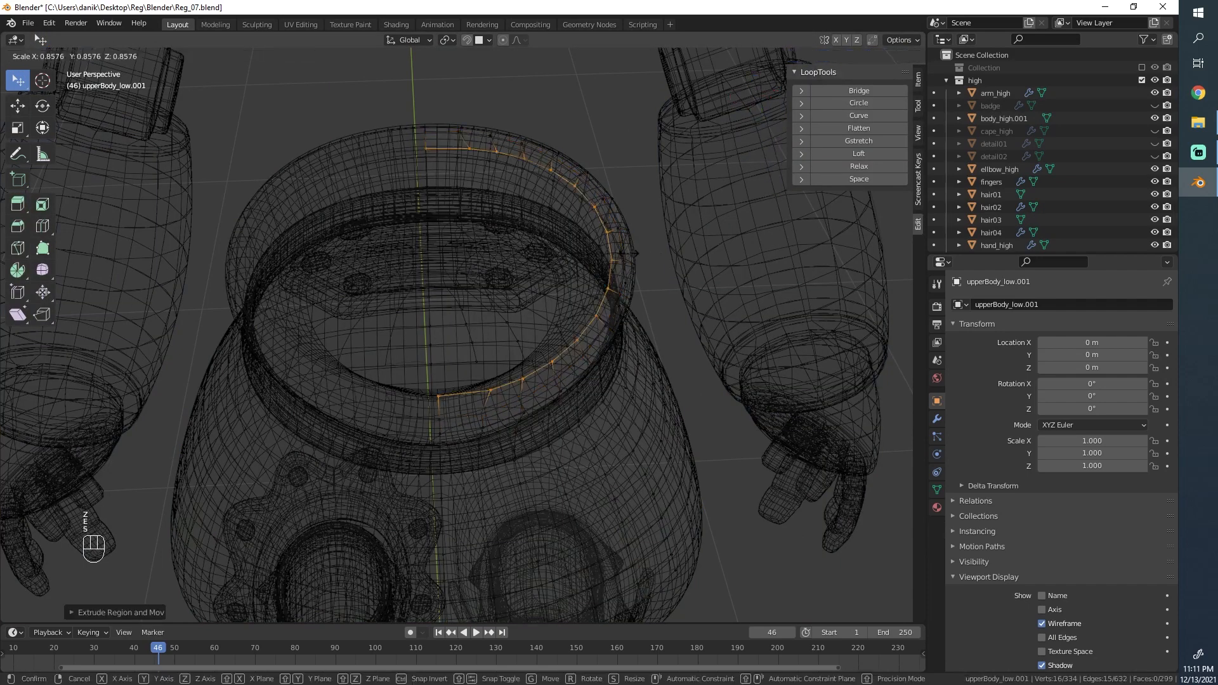
click(611, 252)
key(z)
middle_drag(656, 251, 652, 269)
key(g)
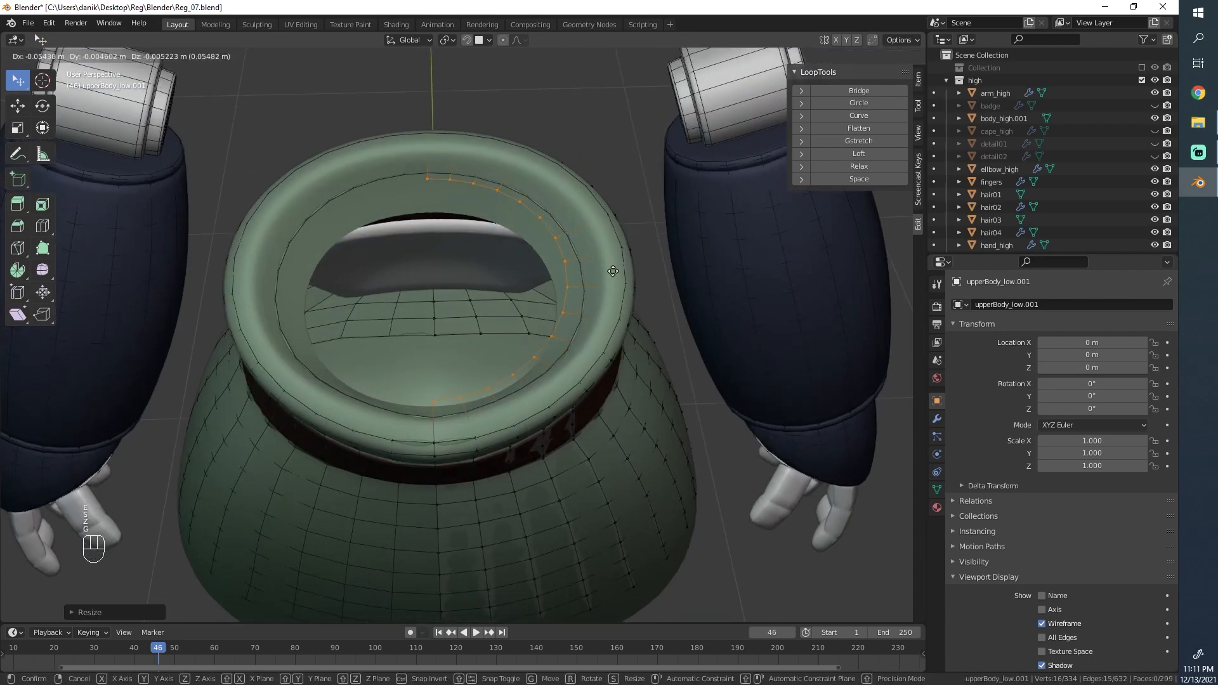
click(613, 271)
middle_drag(532, 321, 524, 259)
key(g)
middle_drag(516, 252, 410, 188)
Step: Turn on snapping and move the inner loop's back vertices one by one onto the edge of the collar opening
click(501, 265)
key(g)
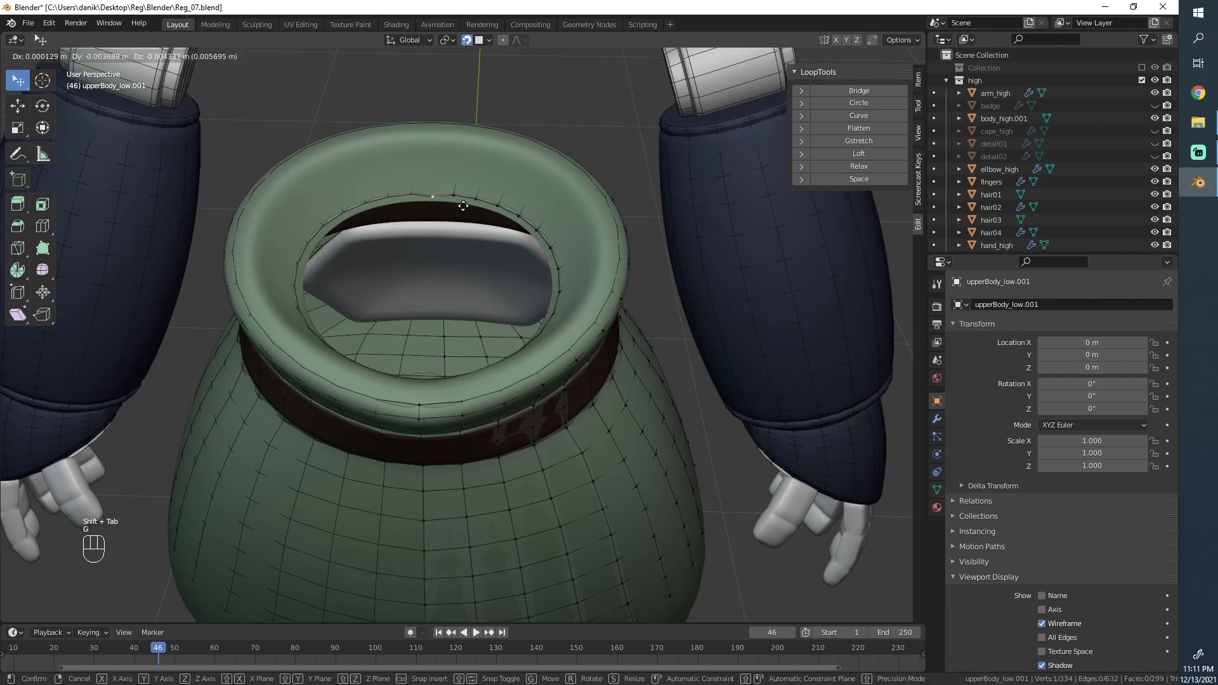
click(463, 203)
key(g)
click(463, 199)
click(454, 194)
key(g)
click(458, 198)
click(477, 198)
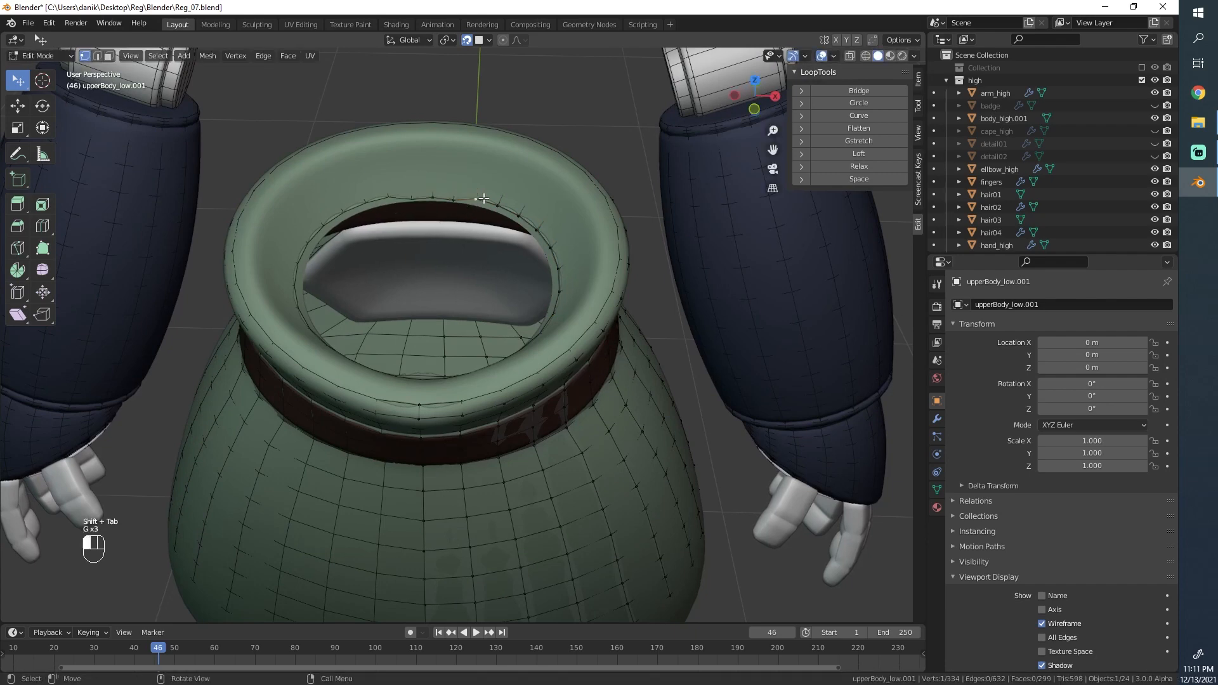
key(g)
click(479, 202)
click(500, 205)
key(g)
click(503, 209)
middle_drag(503, 209, 554, 224)
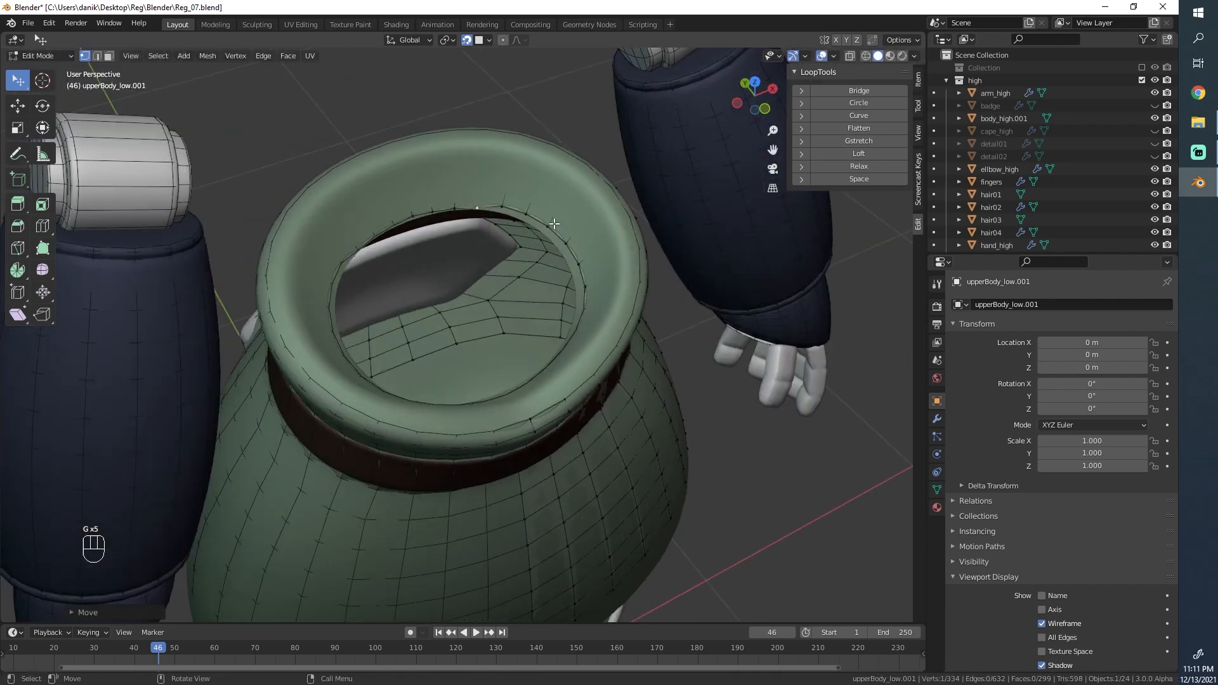
Step: Move the vertex pairs at the back corner of the inner loop to follow the opening's curve
shift+click(504, 204)
key(g)
click(508, 208)
key(g)
click(509, 206)
shift+click(563, 237)
middle_drag(563, 238, 590, 253)
key(g)
click(583, 258)
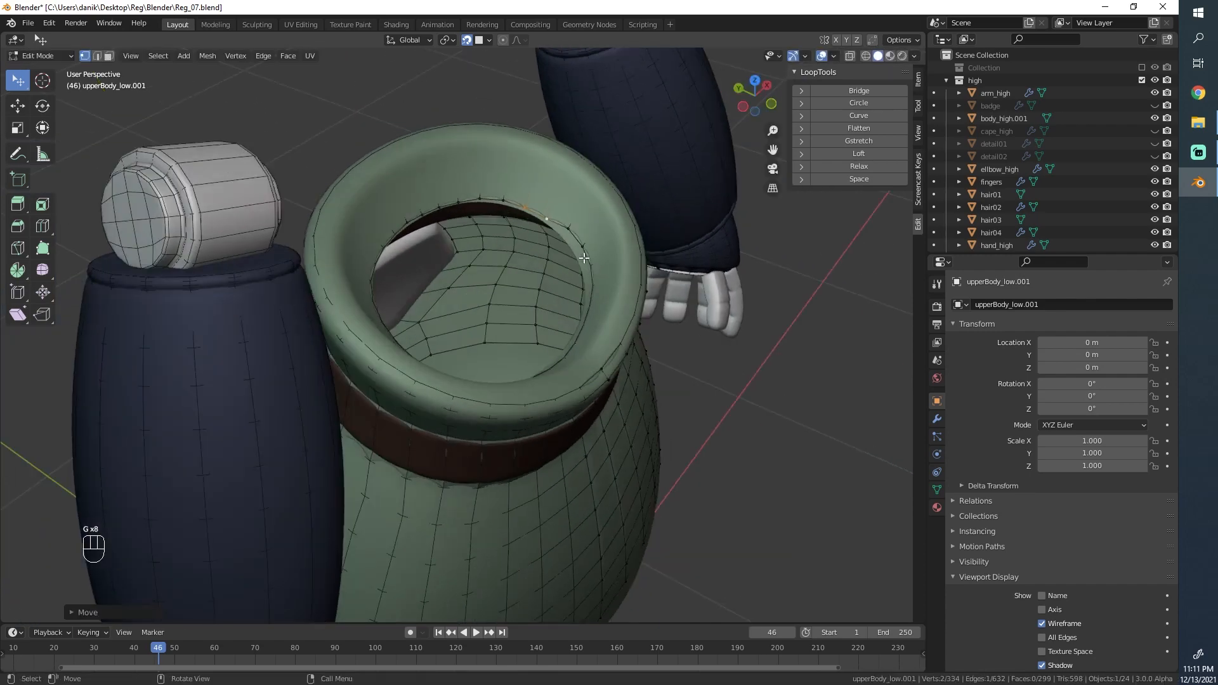
Step: Move and rotate the next pair of inner-loop vertices toward the collar's side so they line up with the opening
shift+click(581, 246)
key(g)
click(581, 256)
key(r)
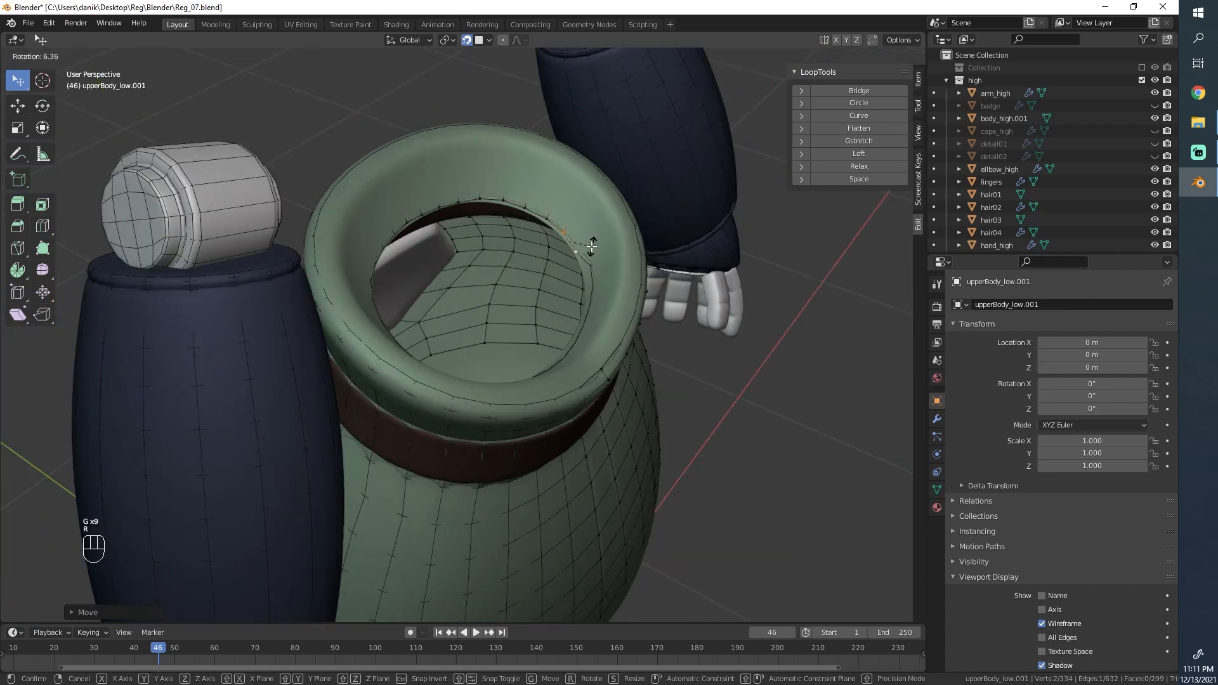
click(594, 261)
Step: Select the inner loop's side vertices and shift them into line with the opening, checking in wireframe
shift+middle_drag(595, 263, 558, 197)
click(567, 189)
shift+click(562, 231)
key(shift+z)
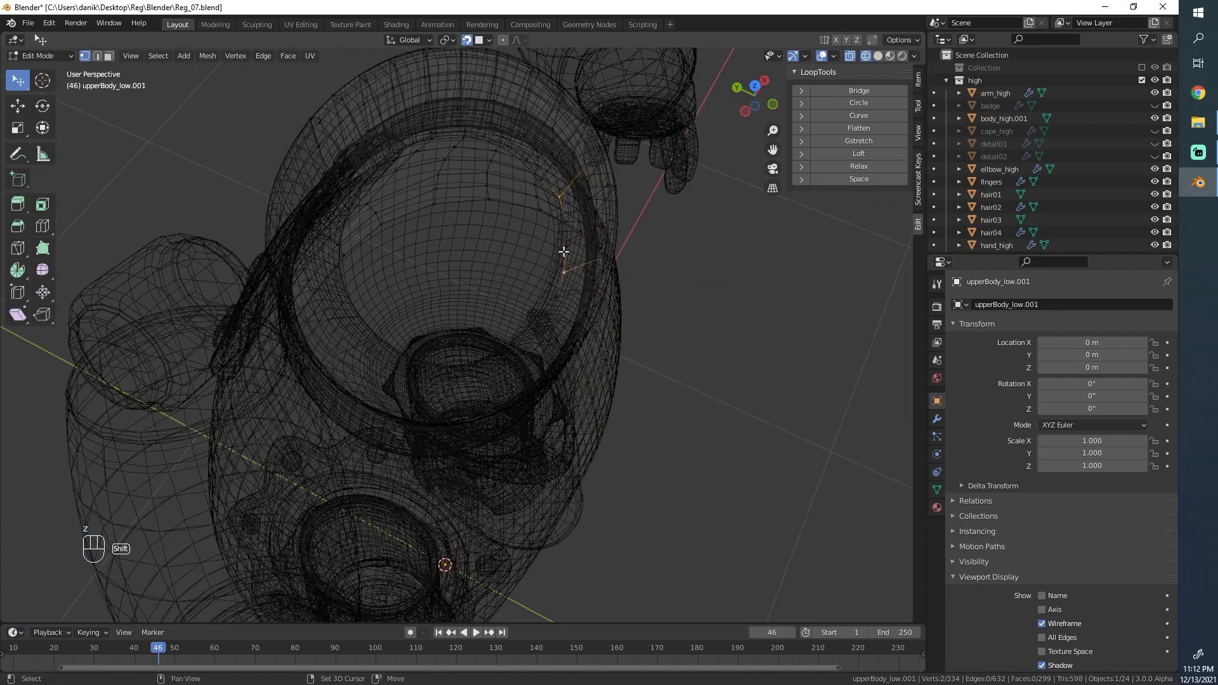
key(g)
click(555, 227)
key(z)
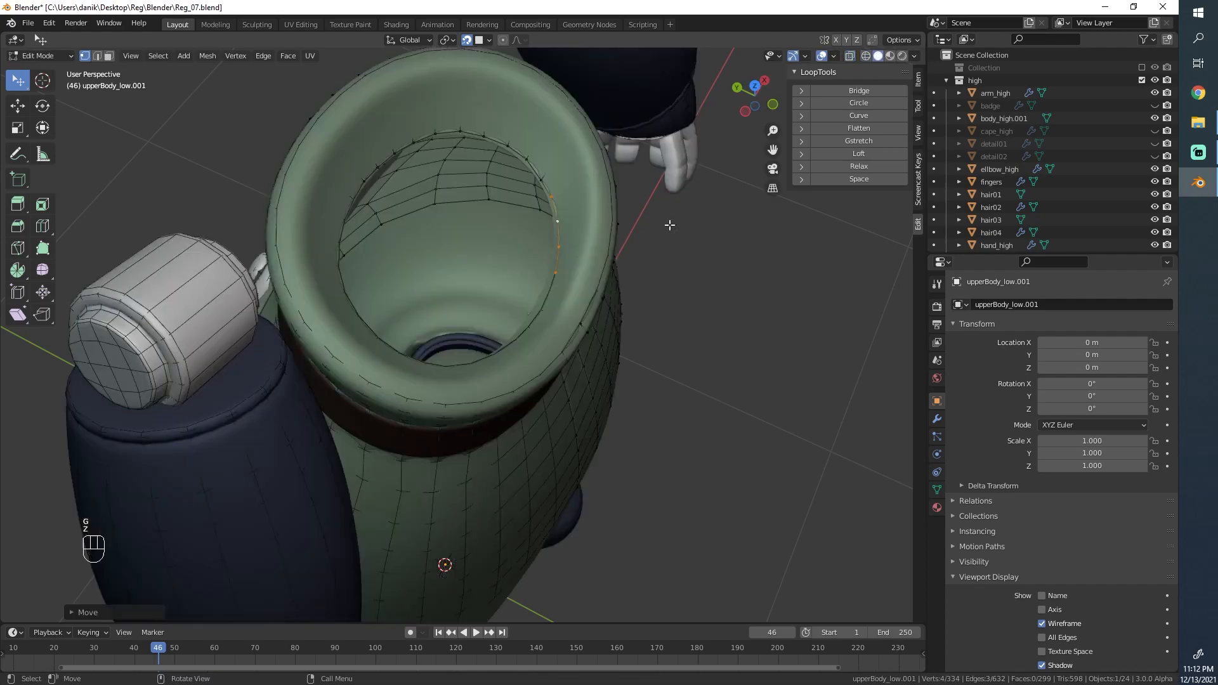
Step: Select a single side vertex of the inner loop in wireframe and move it along the opening toward the front
scroll(571, 254, up, 2)
mouse_move(571, 254)
middle_down()
mouse_move(549, 269)
mouse_move(577, 302)
mouse_move(608, 267)
mouse_move(596, 297)
middle_up()
key(z)
key(a)
click(596, 298)
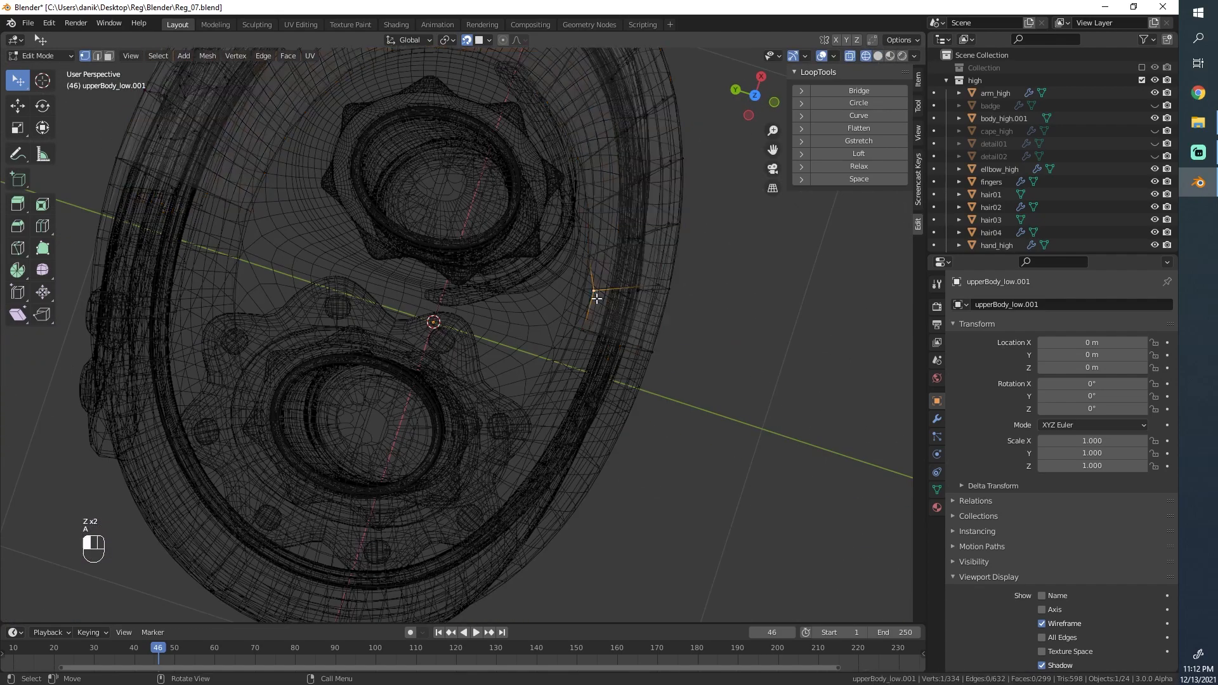
key(g)
click(568, 326)
key(z)
click(726, 313)
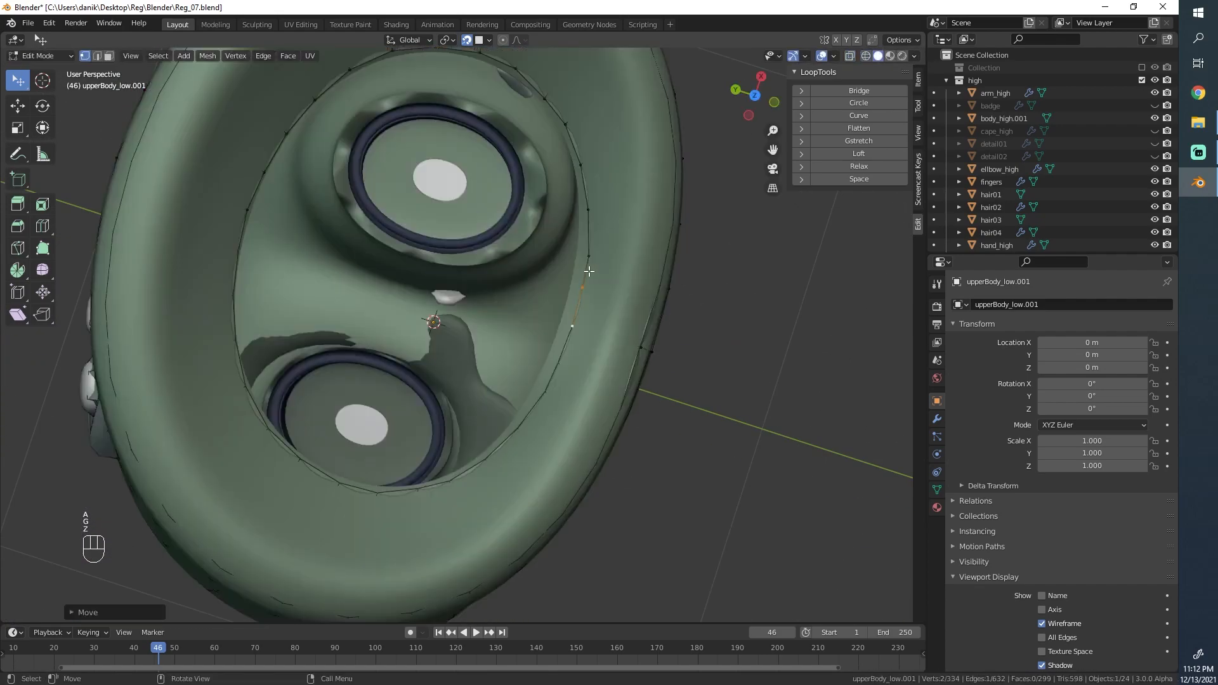
Step: Select the whole inner loop of the collar opening and even it out with LoopTools Relax
alt+click(588, 272)
middle_drag(570, 356, 518, 321)
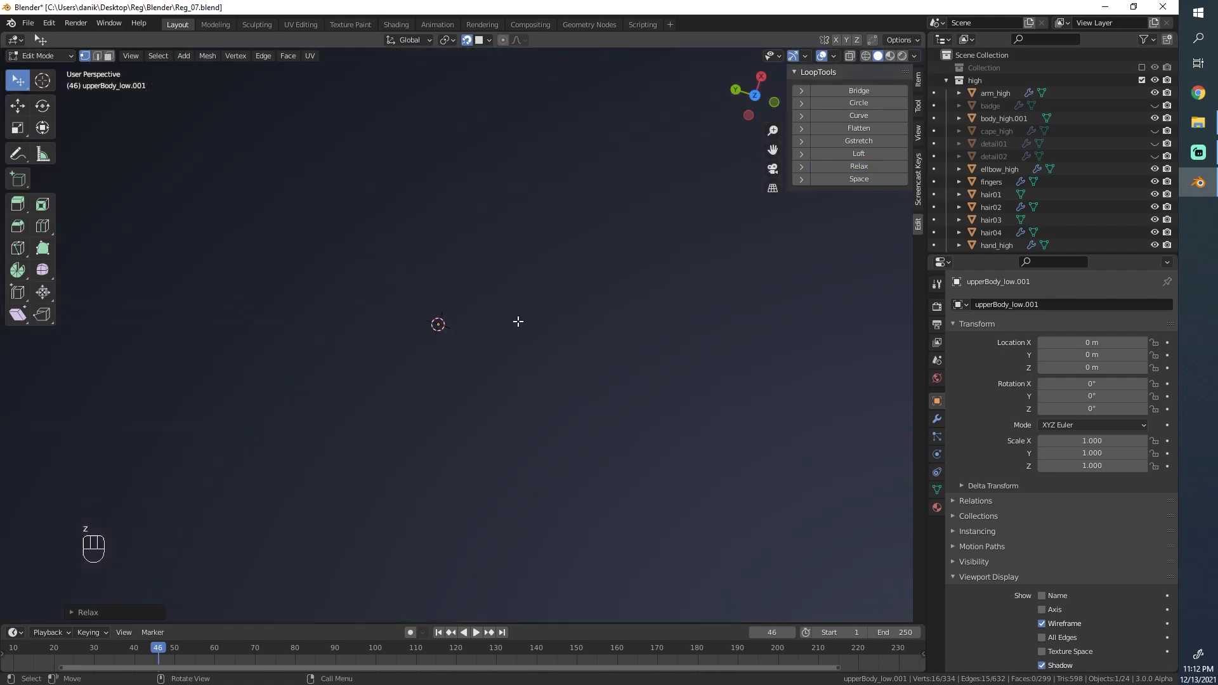
scroll(558, 288, down, 4)
middle_drag(603, 256, 451, 354)
scroll(451, 238, up, 4)
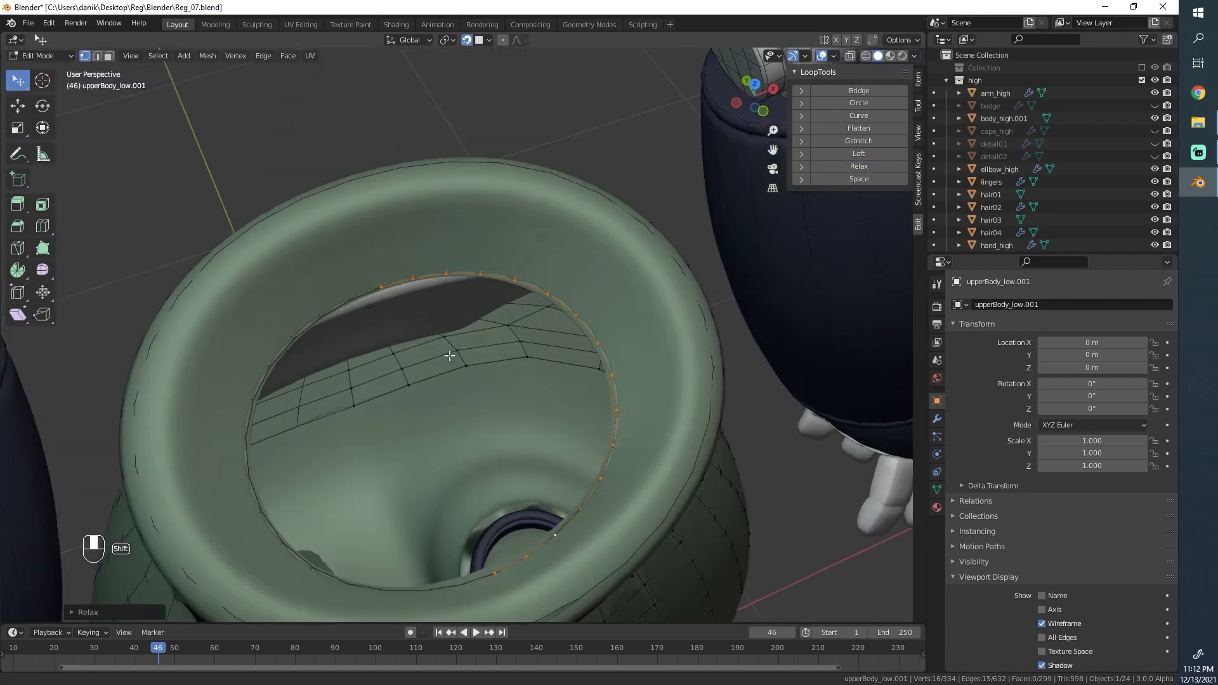
Step: Try adding an edge loop between the collar's rim and inner loop, and undo it
key(z)
click(538, 294)
key(ctrl+r)
mouse_move(538, 293)
middle_down()
mouse_move(579, 262)
mouse_move(558, 236)
mouse_move(576, 218)
mouse_move(567, 210)
middle_up()
click(578, 263)
click(596, 265)
key(ctrl+z)
key(z)
click(603, 234)
Step: Add an edge loop inside the collar, slide it toward the rim and fatten it out to the high-poly surface
key(ctrl+r)
click(539, 241)
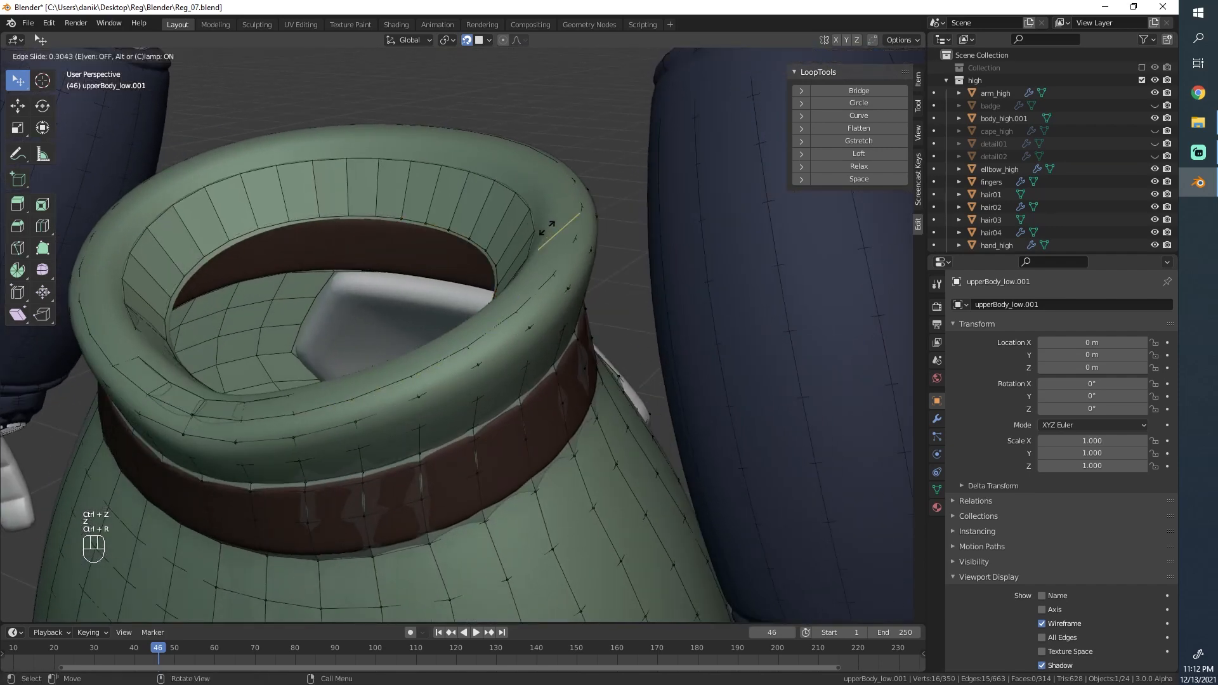
click(553, 211)
key(alt+s)
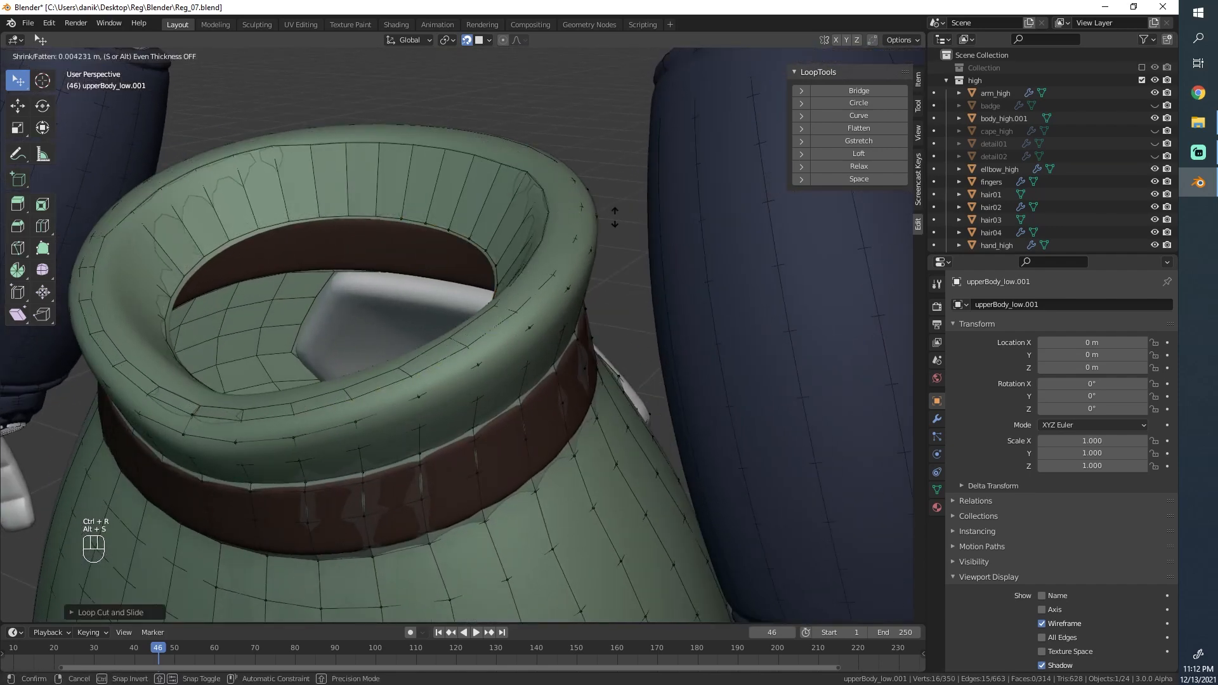
click(623, 208)
middle_drag(537, 263, 578, 258)
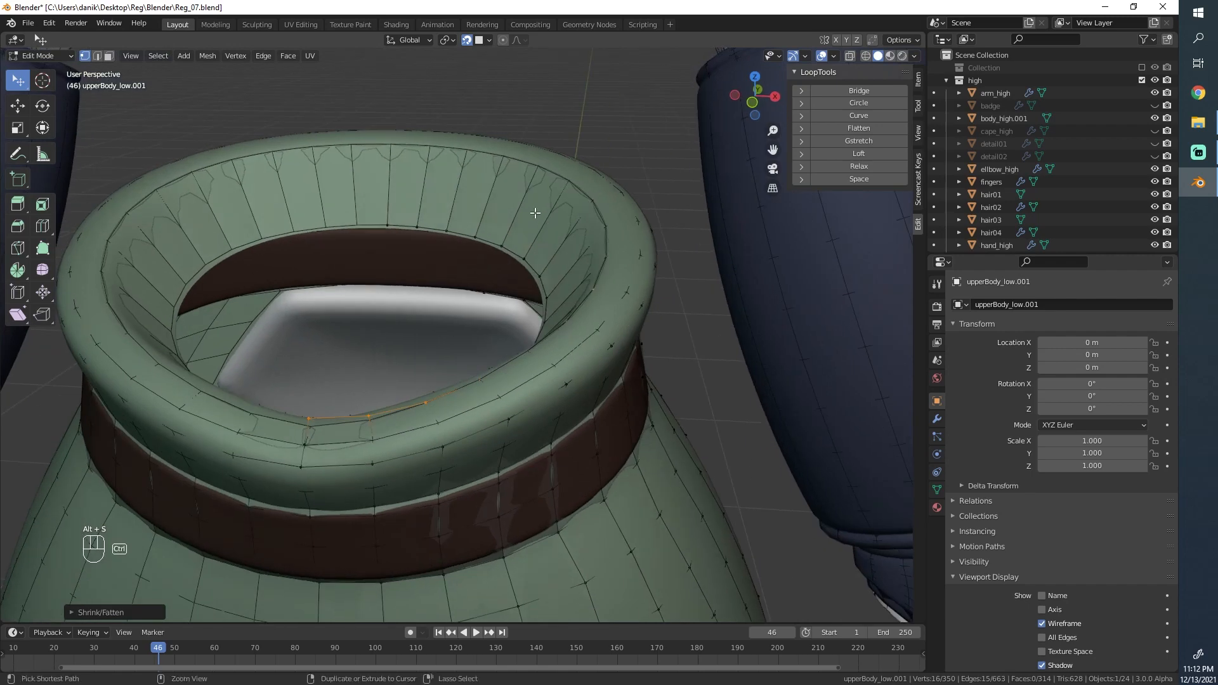
middle_drag(535, 213, 524, 283)
key(Tab)
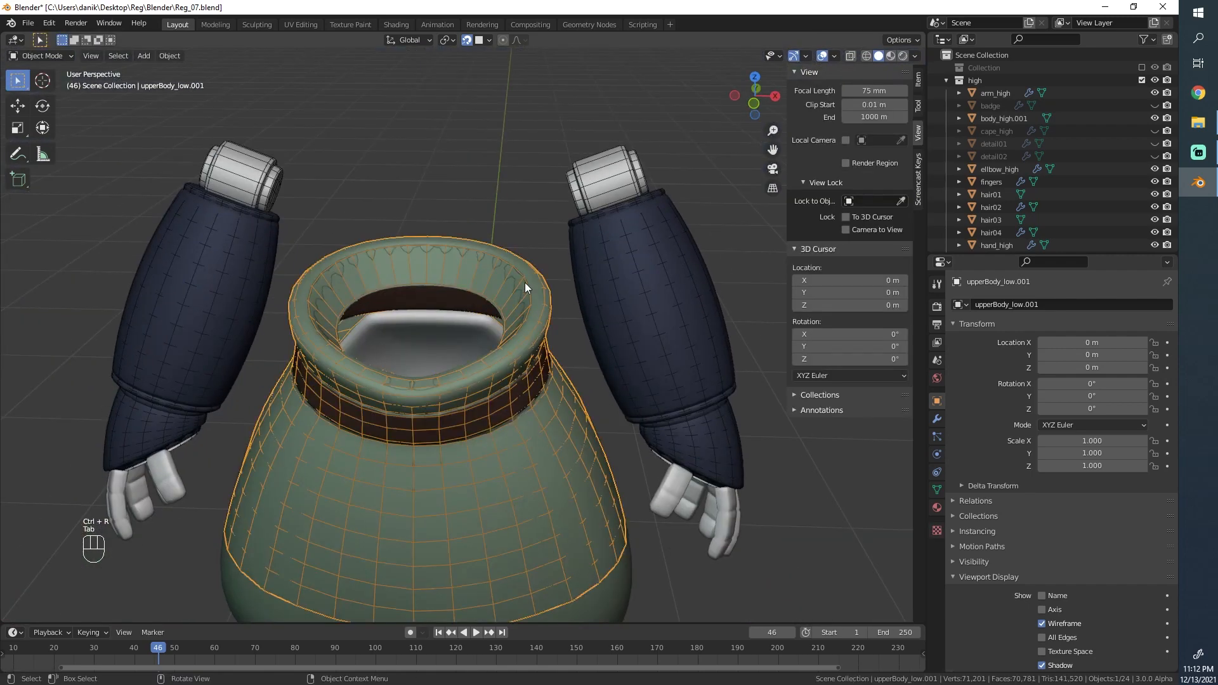
click(507, 275)
key(ctrl+r)
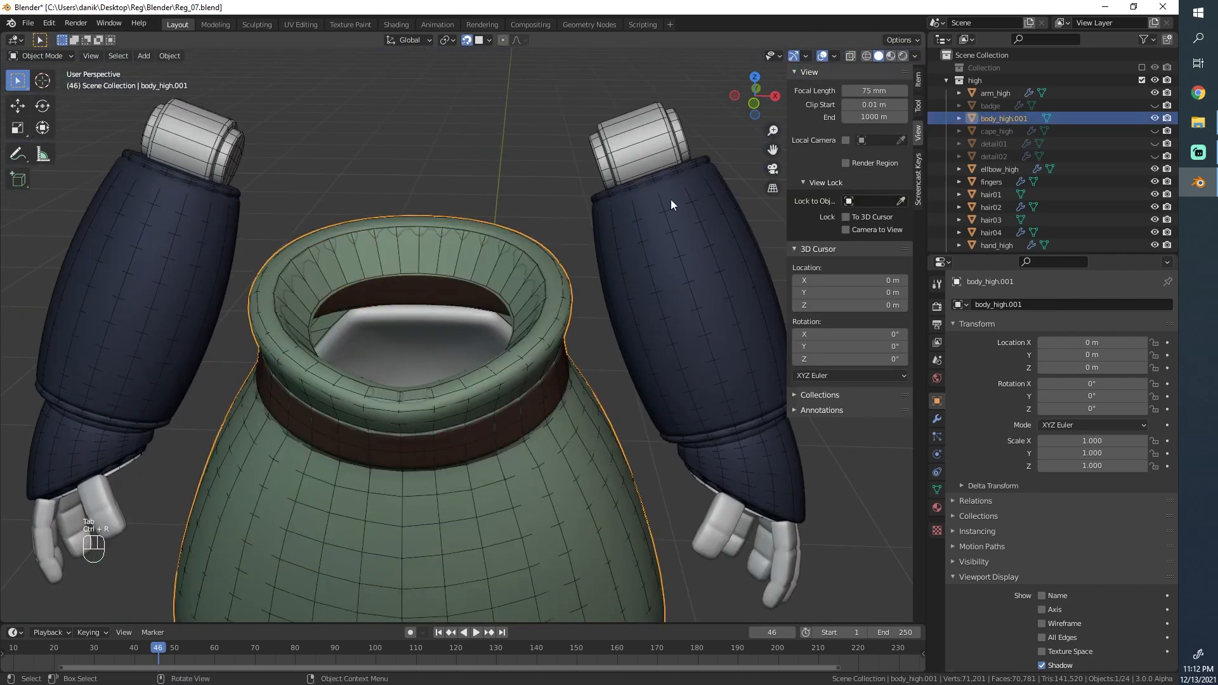
click(531, 267)
key(ctrl+r)
key(Tab)
Step: Add a centered edge loop on the collar's inner wall between the new loop and the opening
scroll(526, 253, up, 4)
key(ctrl+r)
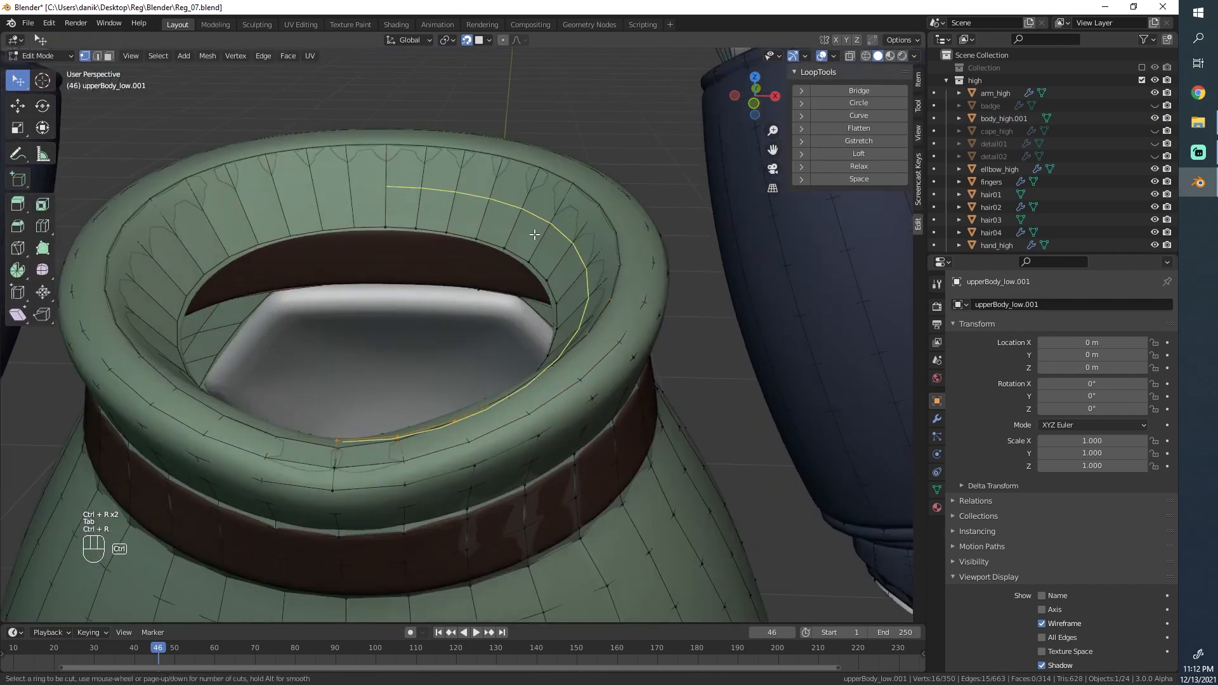
click(541, 232)
right_click(552, 226)
Step: Leave edit mode, hide the high-poly body and examine the low-poly collar's shape
scroll(556, 256, down, 4)
key(Tab)
scroll(381, 285, down, 3)
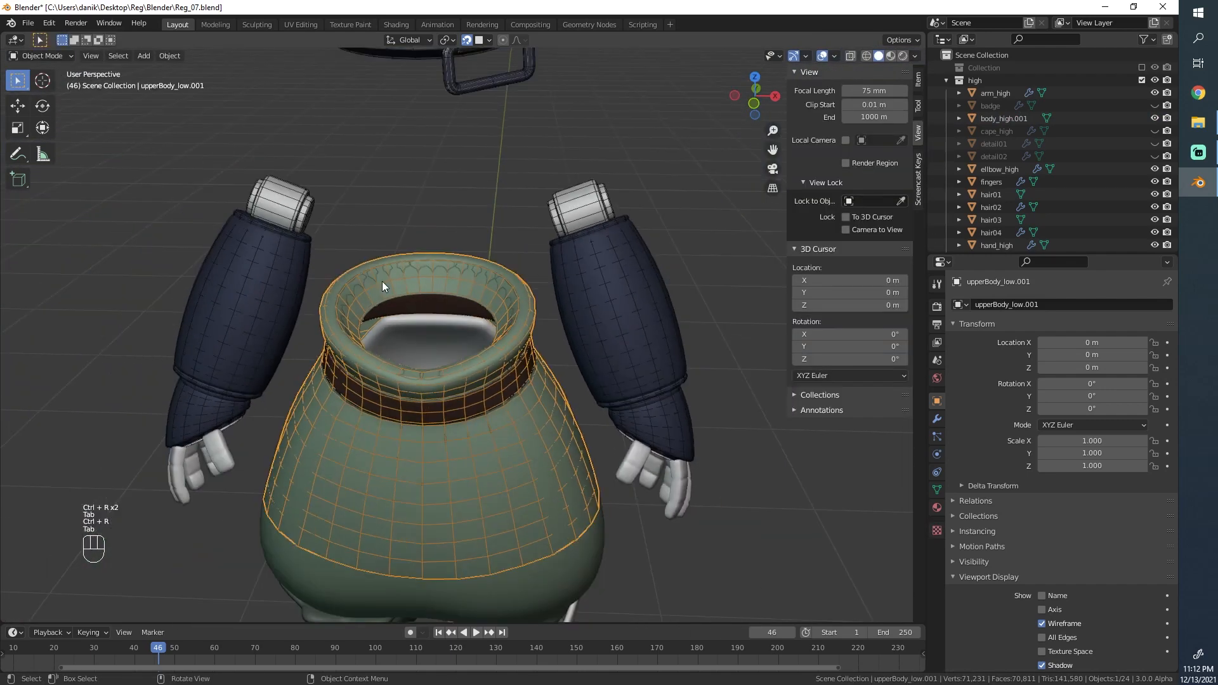
click(454, 283)
key(h)
scroll(460, 283, up, 2)
click(489, 259)
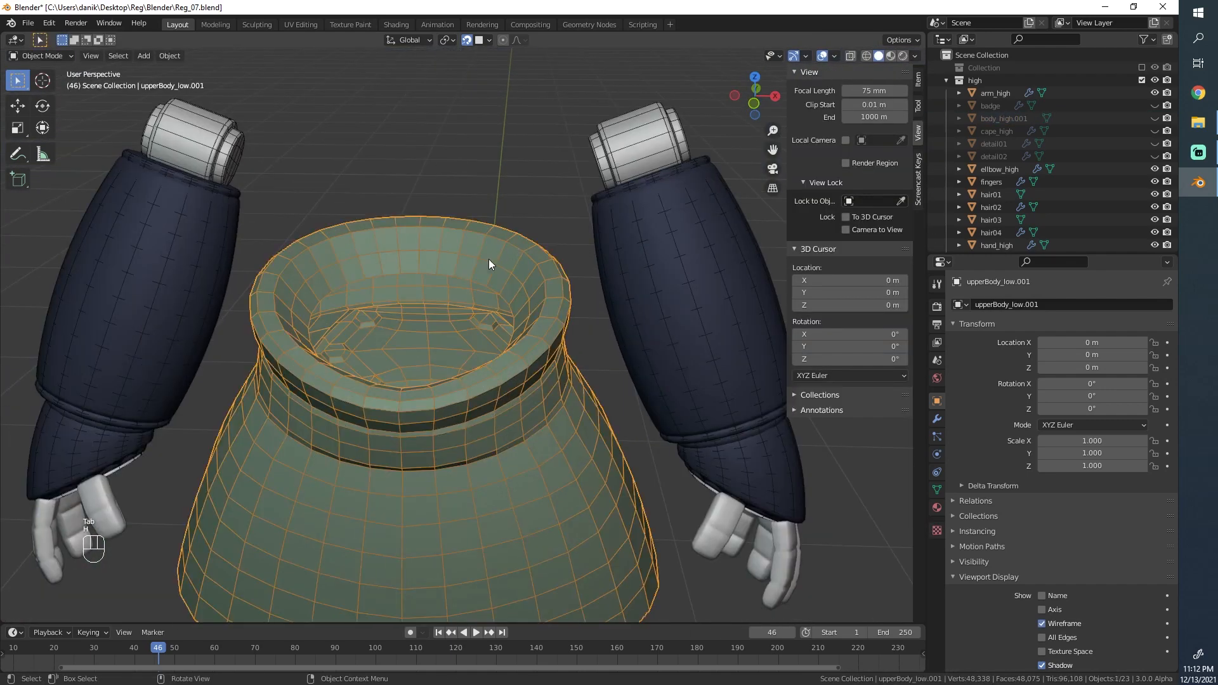
scroll(488, 259, down, 3)
middle_drag(488, 259, 514, 269)
scroll(513, 268, up, 6)
scroll(512, 268, down, 3)
Step: Undo the last hide and slide the vertex beside the back panel's upper corner, just below the collar seam, on the low-poly hips
key(ctrl+z)
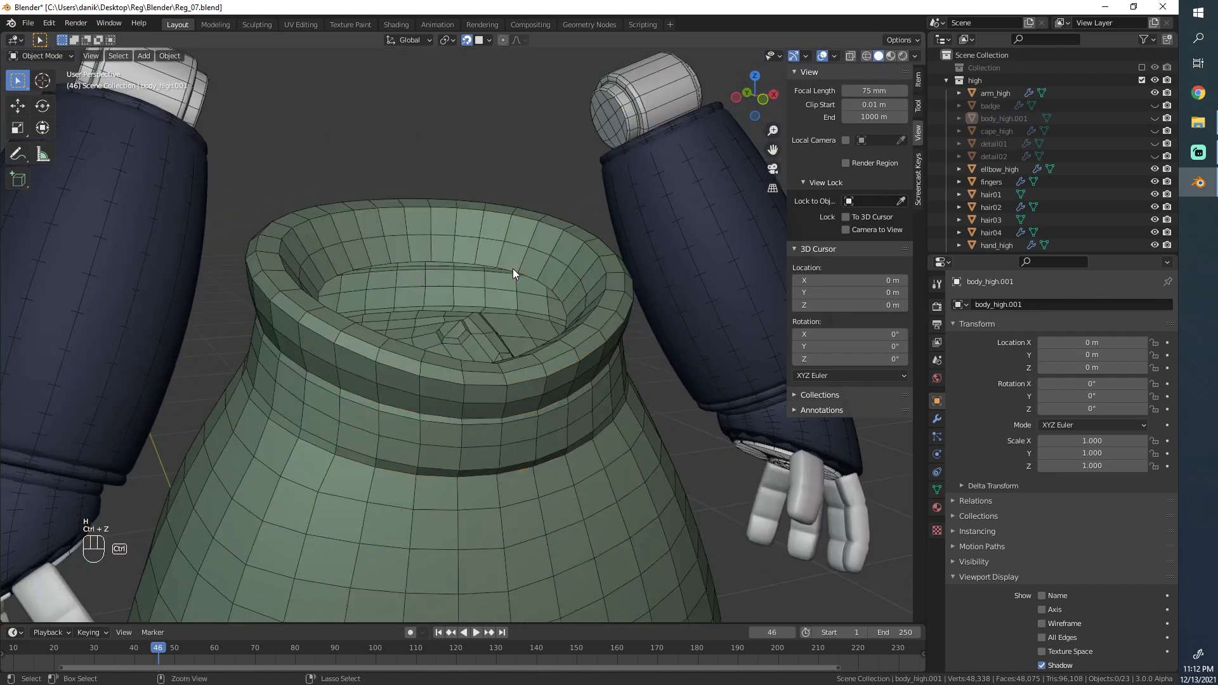
scroll(515, 268, down, 4)
middle_drag(393, 307, 436, 452)
scroll(436, 452, up, 5)
click(379, 367)
key(Tab)
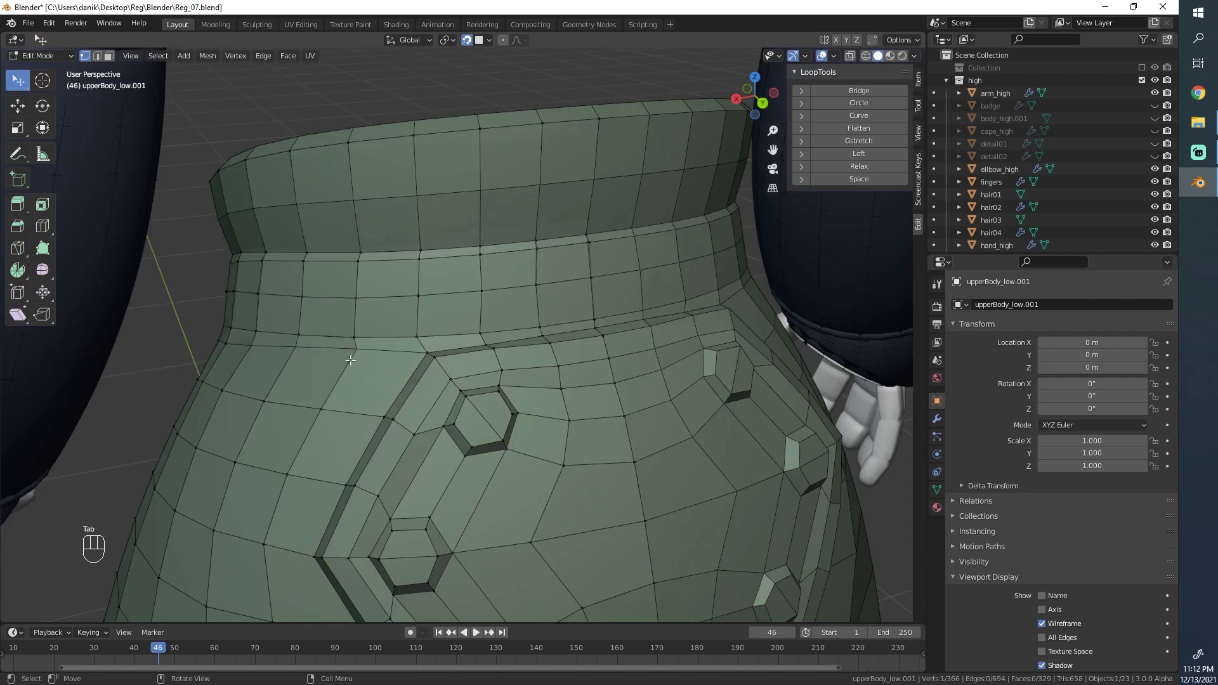
key(g)
key(g)
key(g)
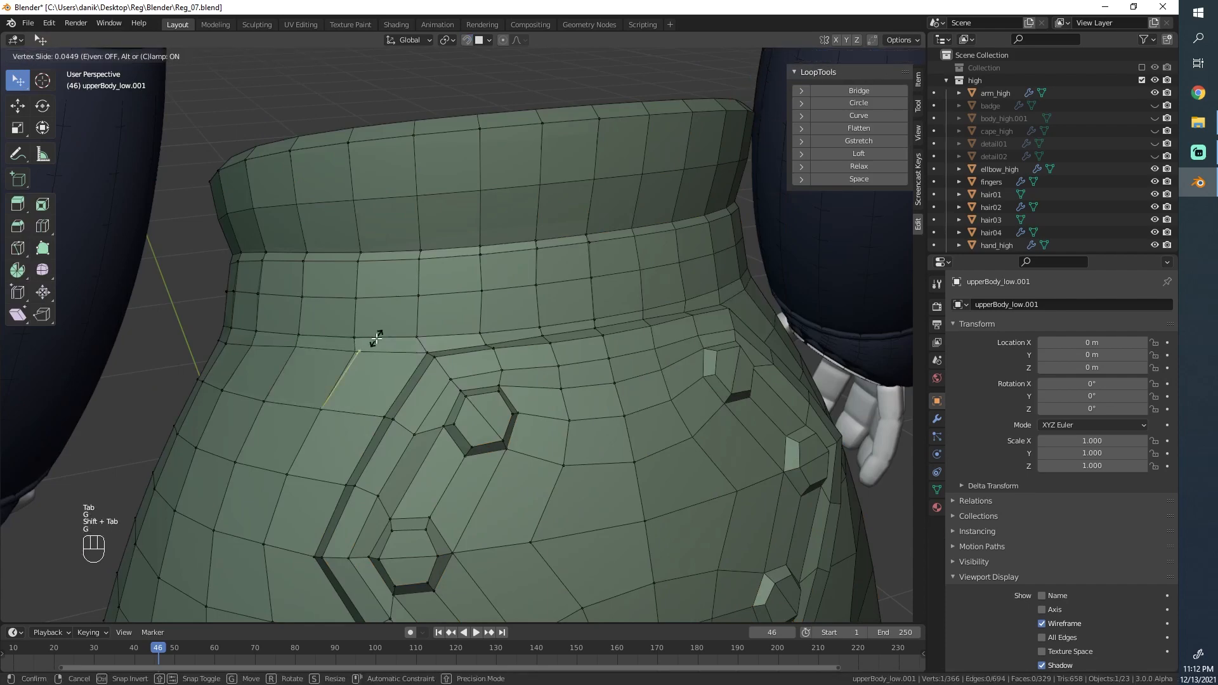
click(378, 333)
key(g)
key(g)
click(374, 338)
Step: Leave edit mode, deselect everything and examine the low-poly collar's shape from the front and side
scroll(444, 383, down, 3)
scroll(521, 375, down, 4)
middle_drag(444, 383, 530, 326)
scroll(512, 368, up, 6)
key(Tab)
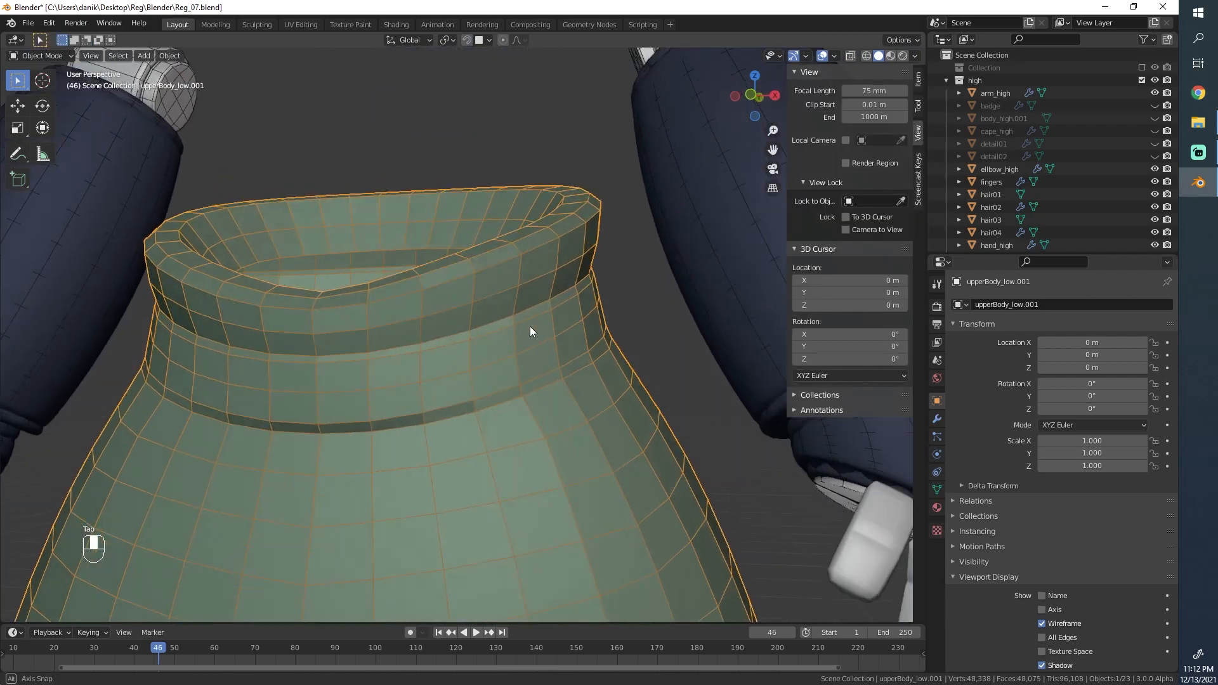
scroll(638, 222, up, 5)
middle_drag(681, 258, 546, 216)
key(alt+a)
scroll(551, 203, up, 2)
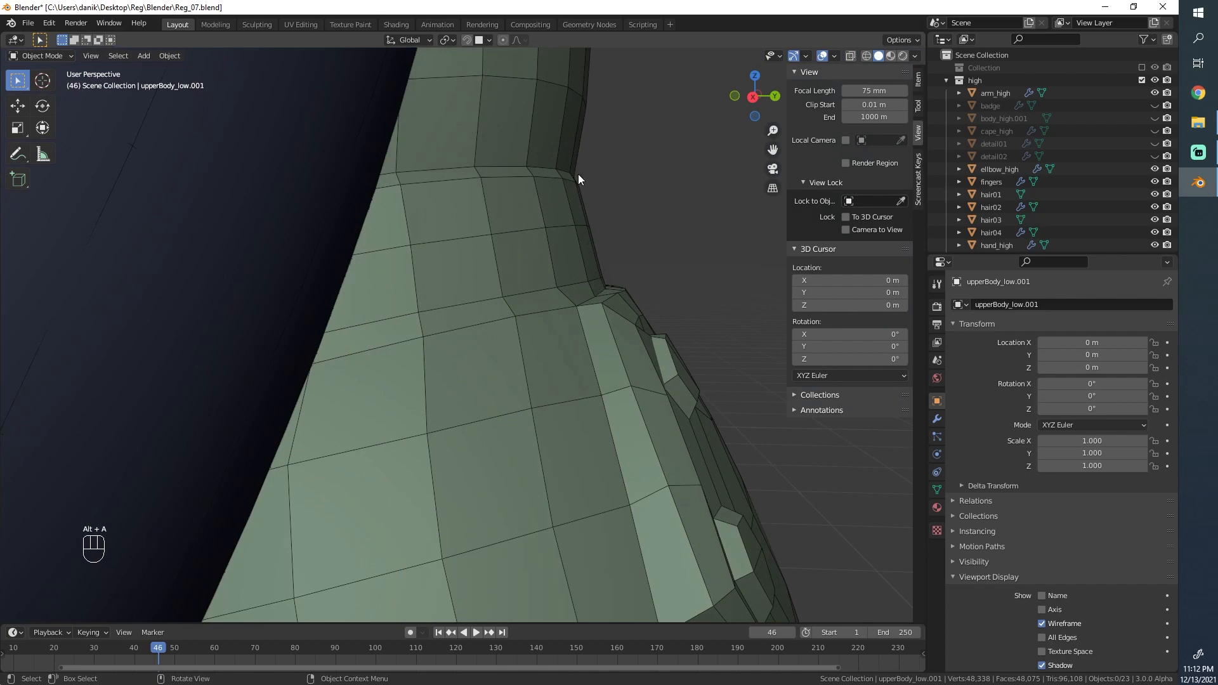
scroll(480, 225, down, 2)
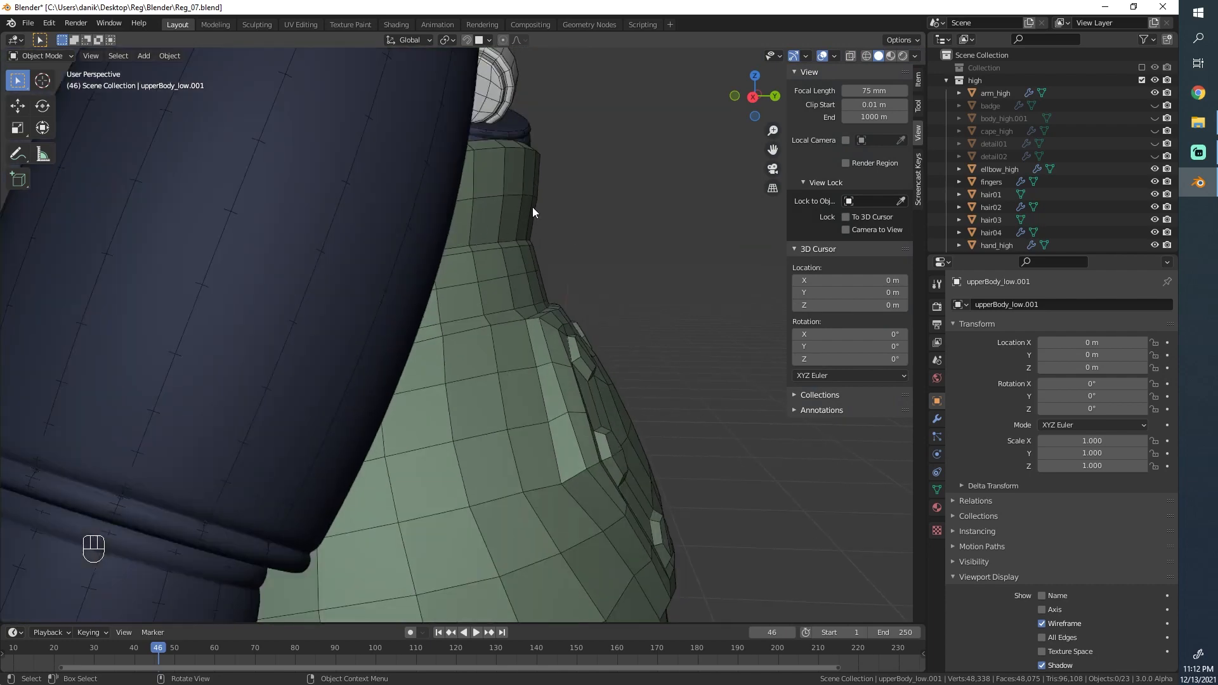
middle_drag(531, 207, 412, 254)
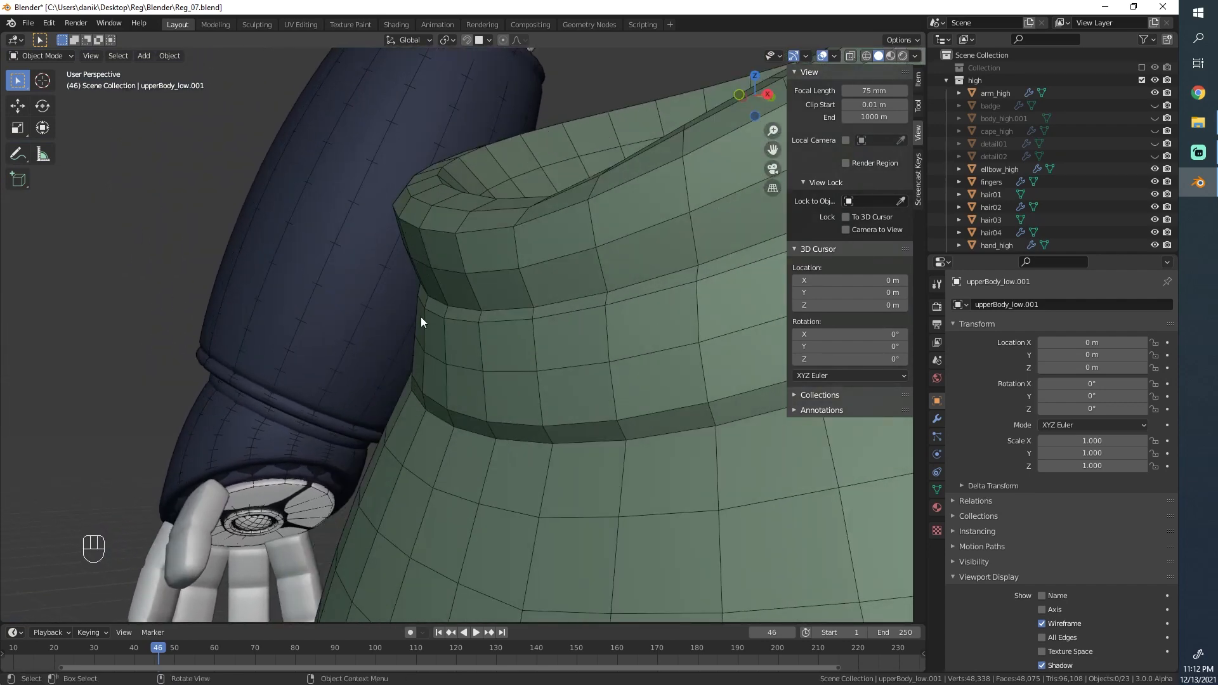
scroll(448, 345, down, 8)
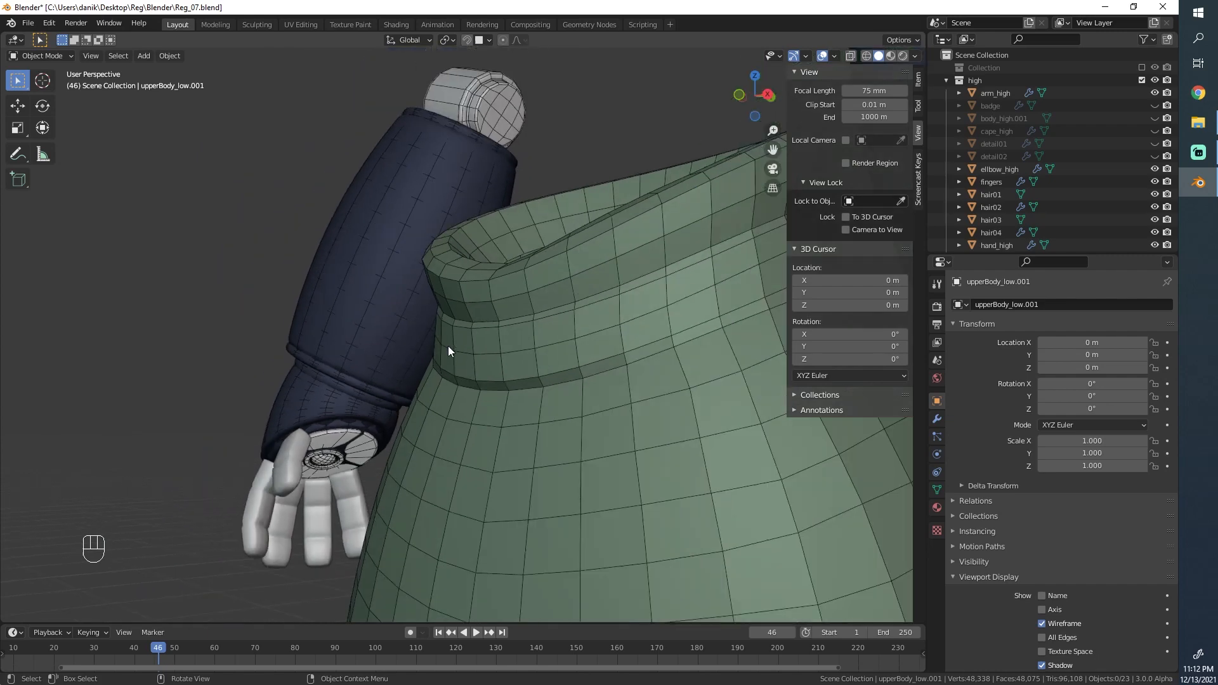
middle_drag(427, 352, 486, 356)
scroll(443, 332, up, 5)
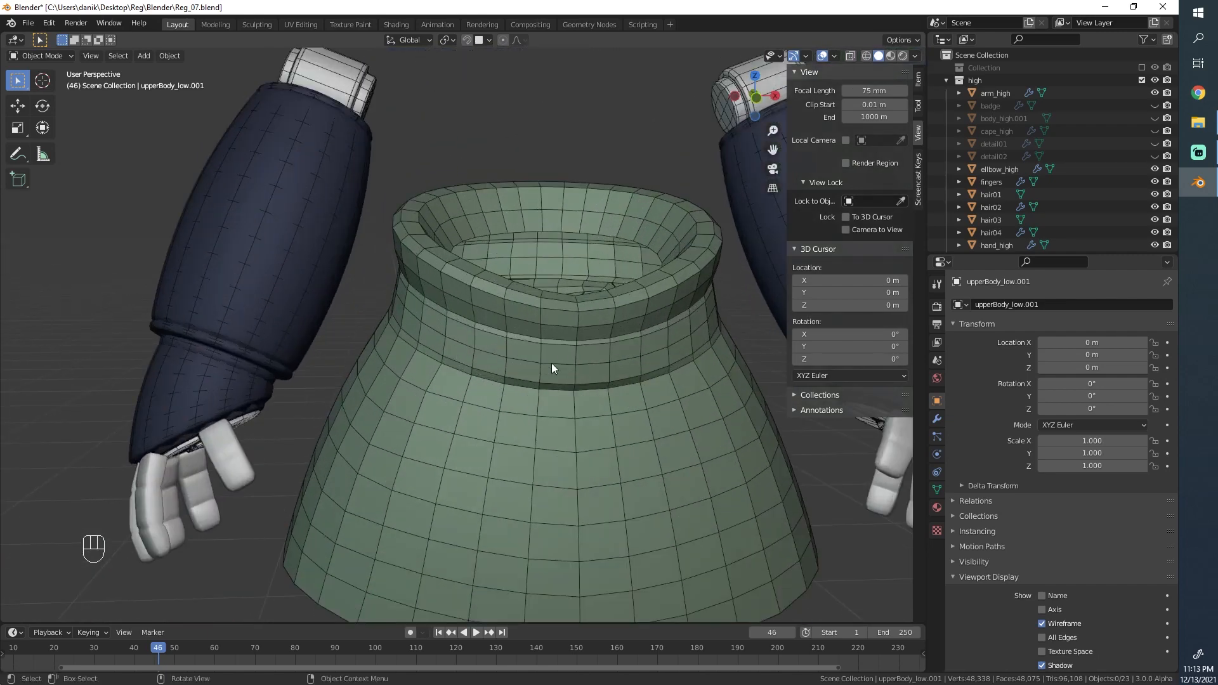
scroll(559, 379, down, 4)
scroll(600, 415, up, 6)
Step: Move the front center vertex below the collar seam and its neighbor slightly downward, and leave edit mode
key(Tab)
click(624, 417)
key(g)
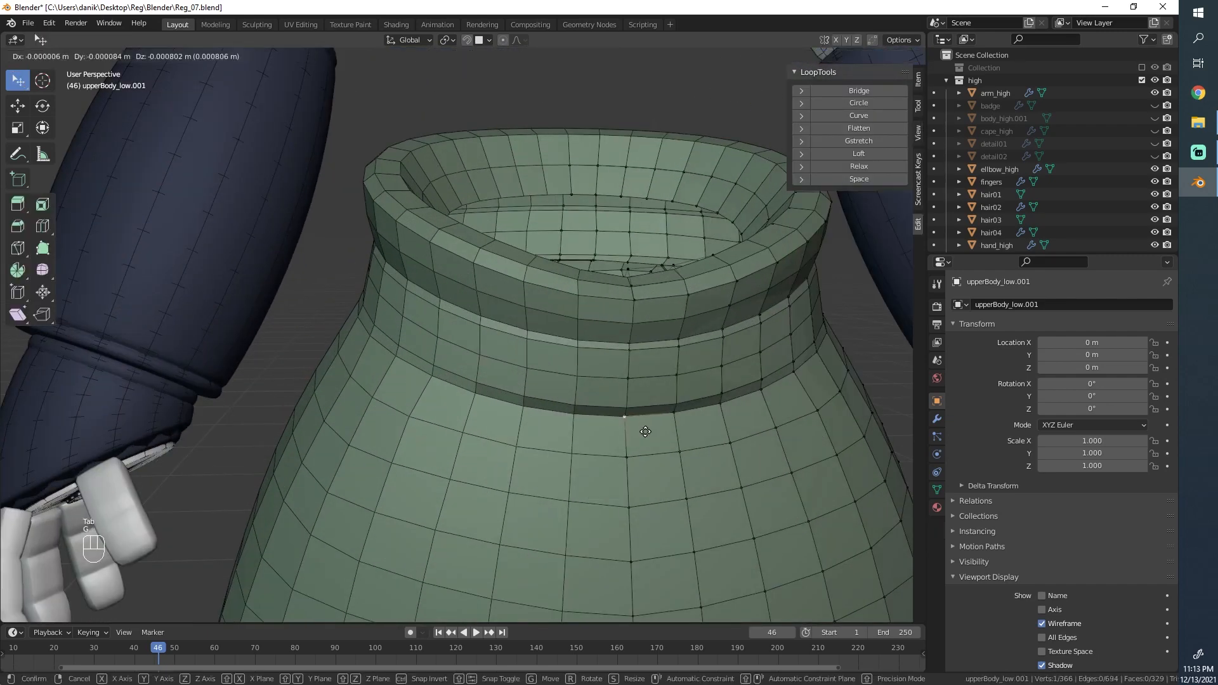
click(653, 428)
click(676, 419)
key(g)
click(679, 422)
scroll(634, 408, down, 4)
key(Tab)
scroll(603, 394, down, 4)
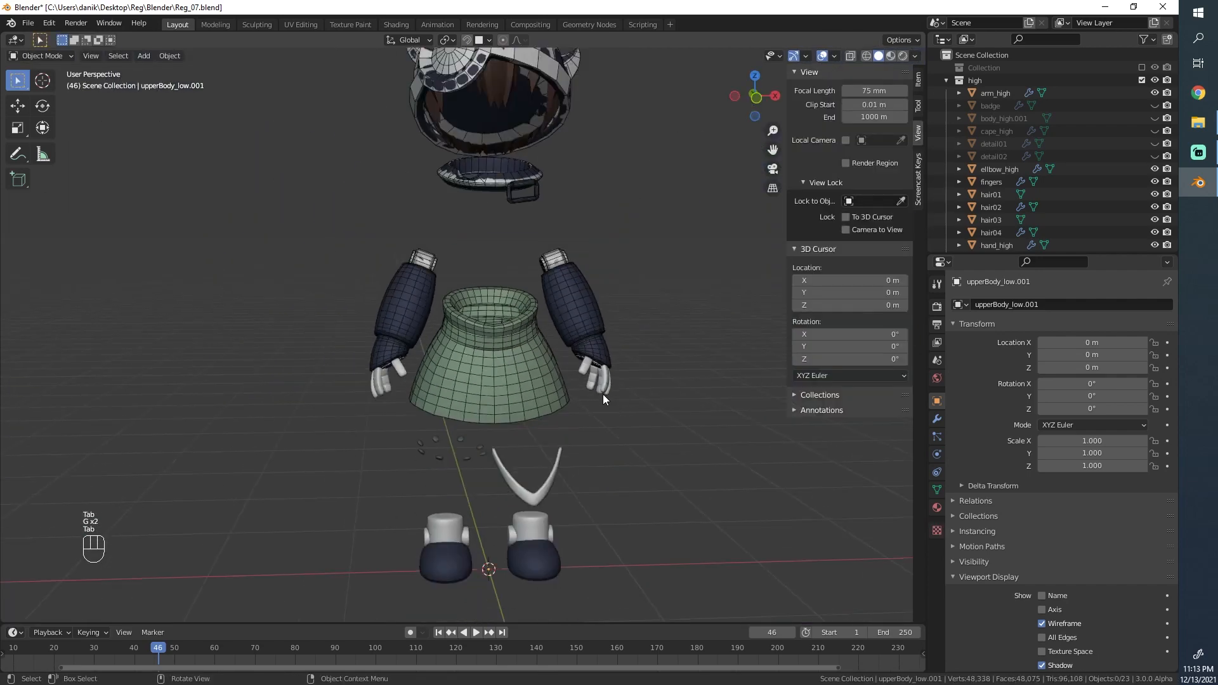
Step: Examine the hips' silhouette within the whole character in front view
middle_drag(603, 394, 474, 357)
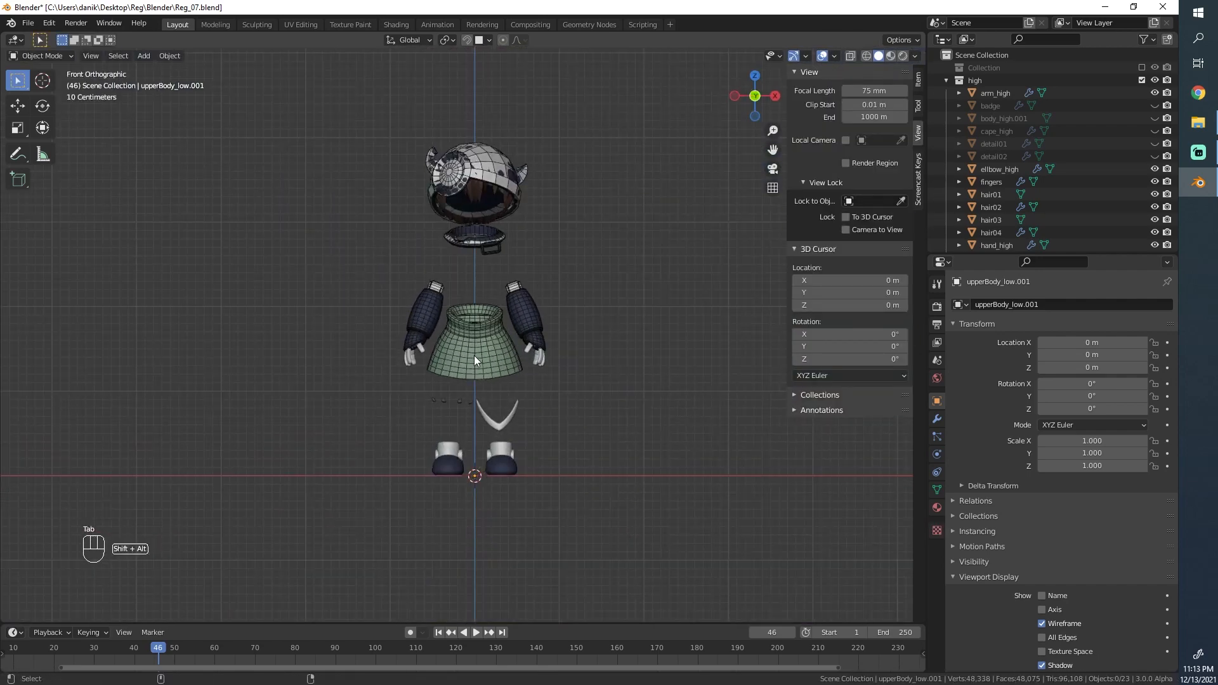
scroll(475, 358, up, 4)
click(514, 362)
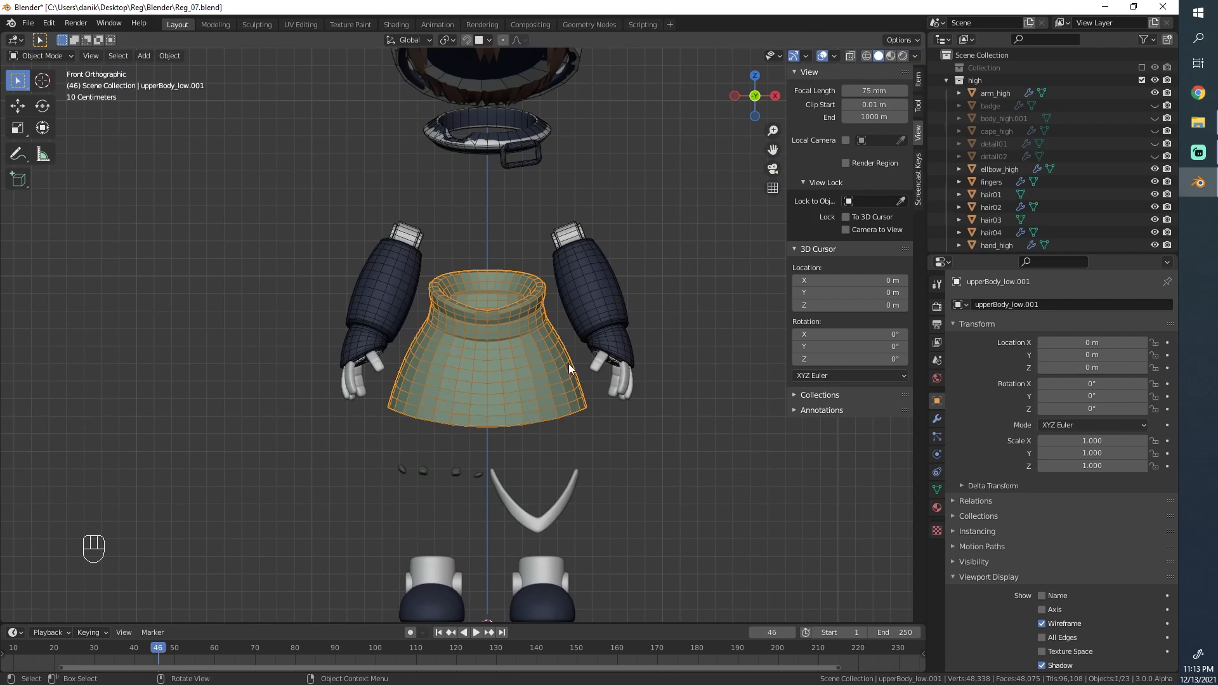
scroll(572, 364, down, 3)
scroll(573, 362, up, 2)
scroll(561, 291, down, 3)
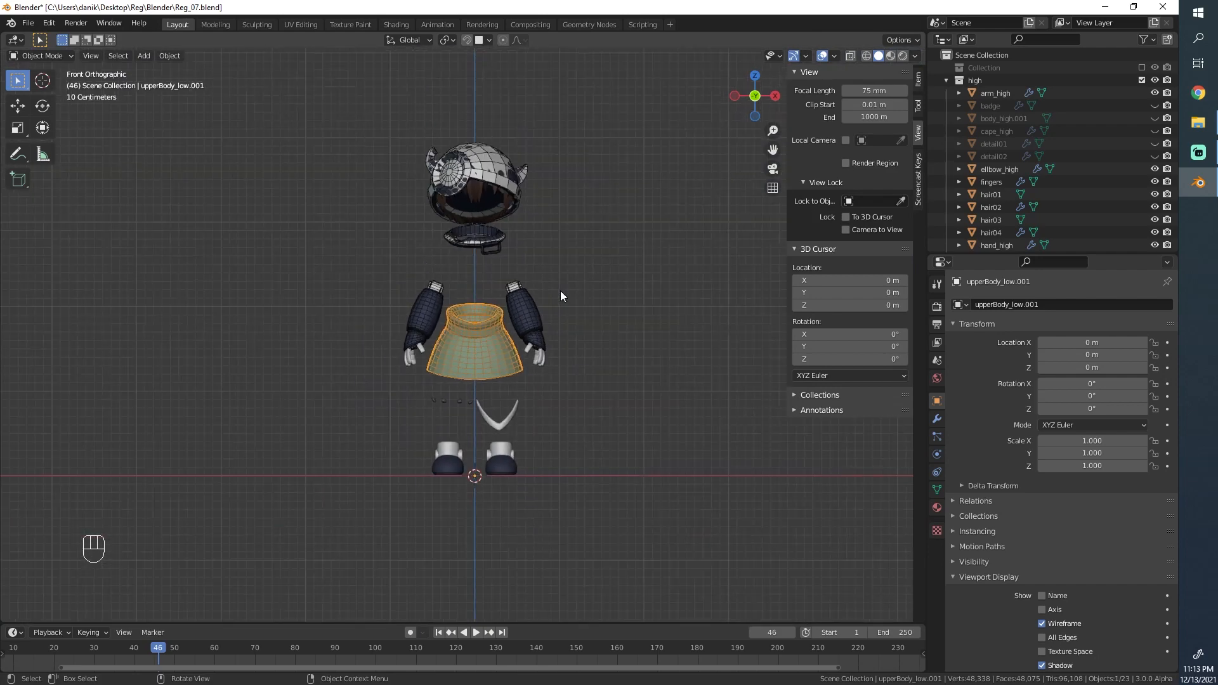
scroll(561, 290, up, 4)
shift+middle_drag(555, 273, 526, 343)
scroll(490, 417, up, 4)
key(alt+a)
Step: Shift the front center vertices of the collar's rim slightly downward to smooth its curve, and leave edit mode
shift+middle_drag(470, 490, 546, 386)
scroll(464, 373, up, 5)
click(469, 345)
key(Tab)
scroll(550, 389, up, 3)
click(557, 400)
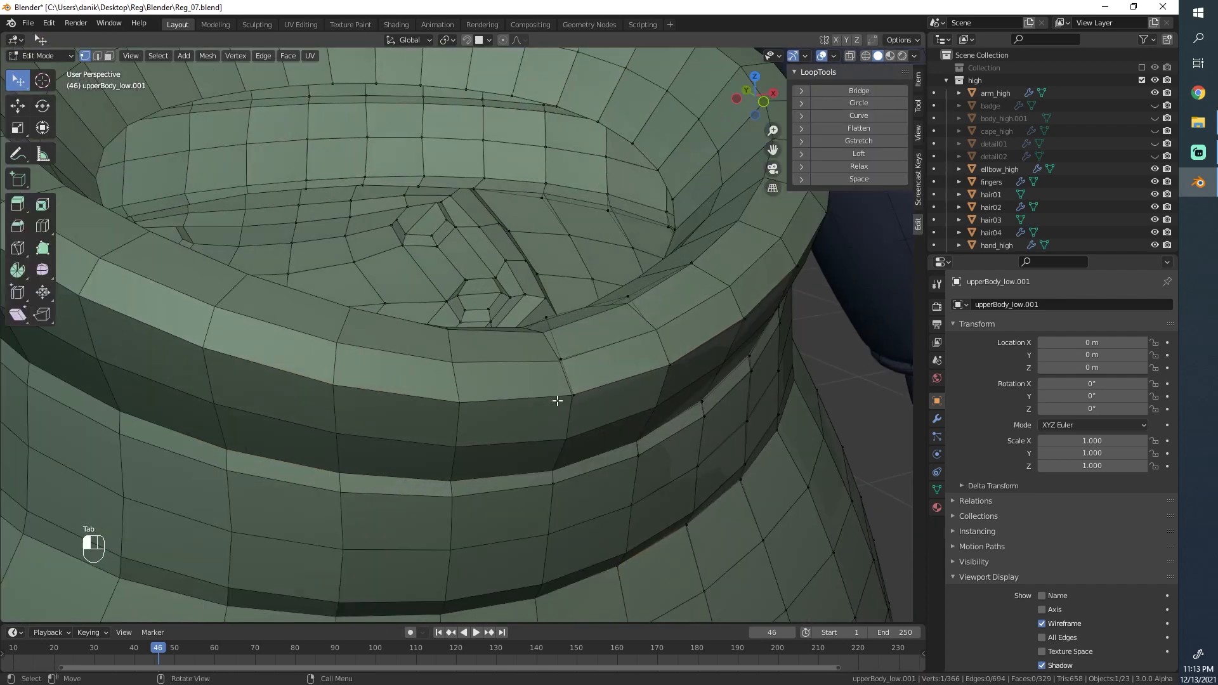
key(g)
click(575, 404)
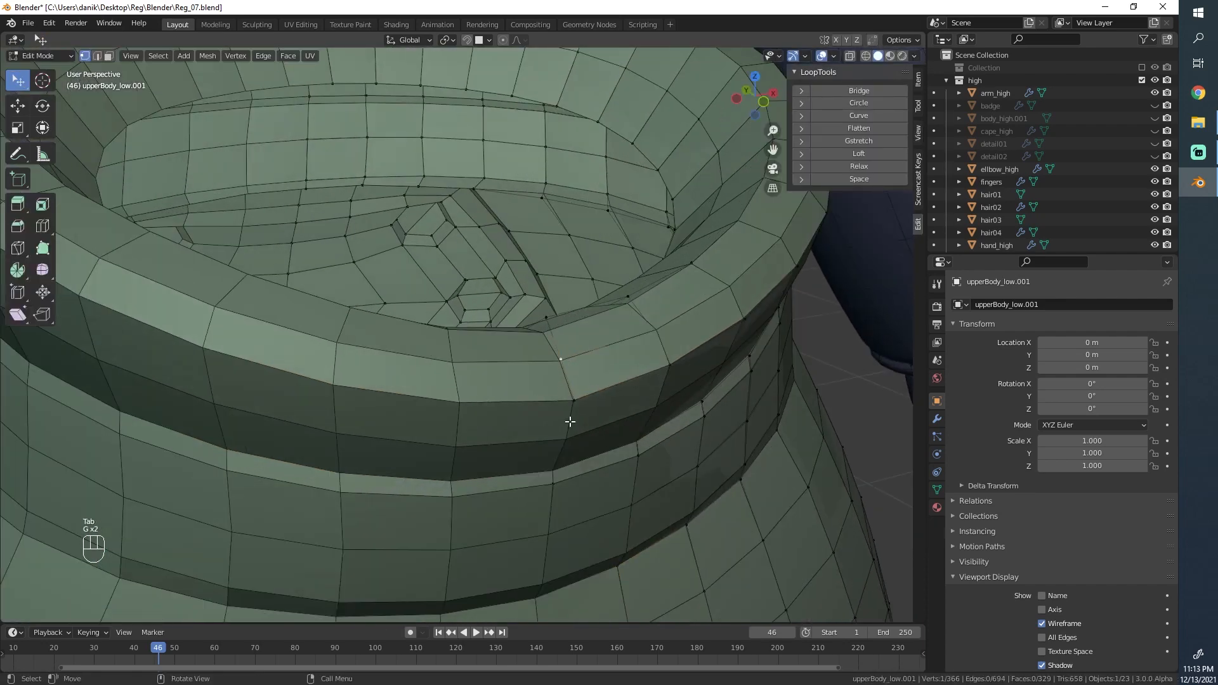
key(g)
click(568, 427)
scroll(563, 373, down, 6)
key(Tab)
Step: Unhide the upperBody_low object and check how the torso sits inside the low-poly collar
scroll(563, 372, down, 6)
middle_drag(563, 373, 522, 348)
key(alt+a)
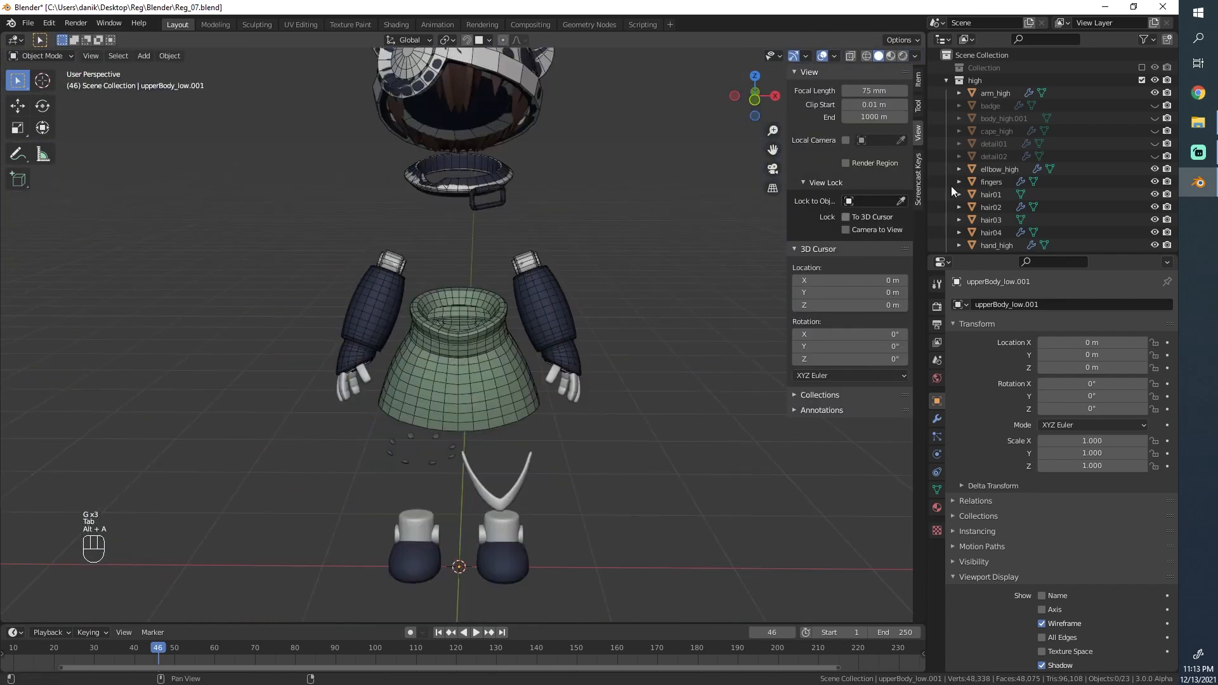
scroll(1146, 142, down, 8)
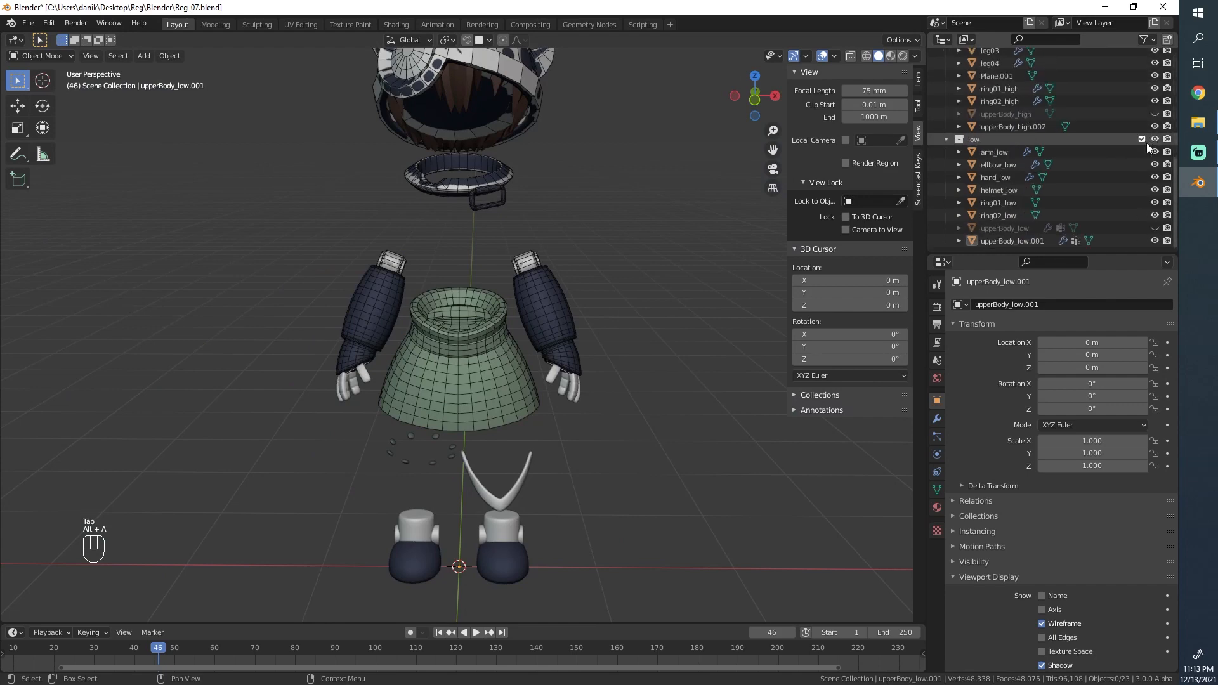
click(1154, 228)
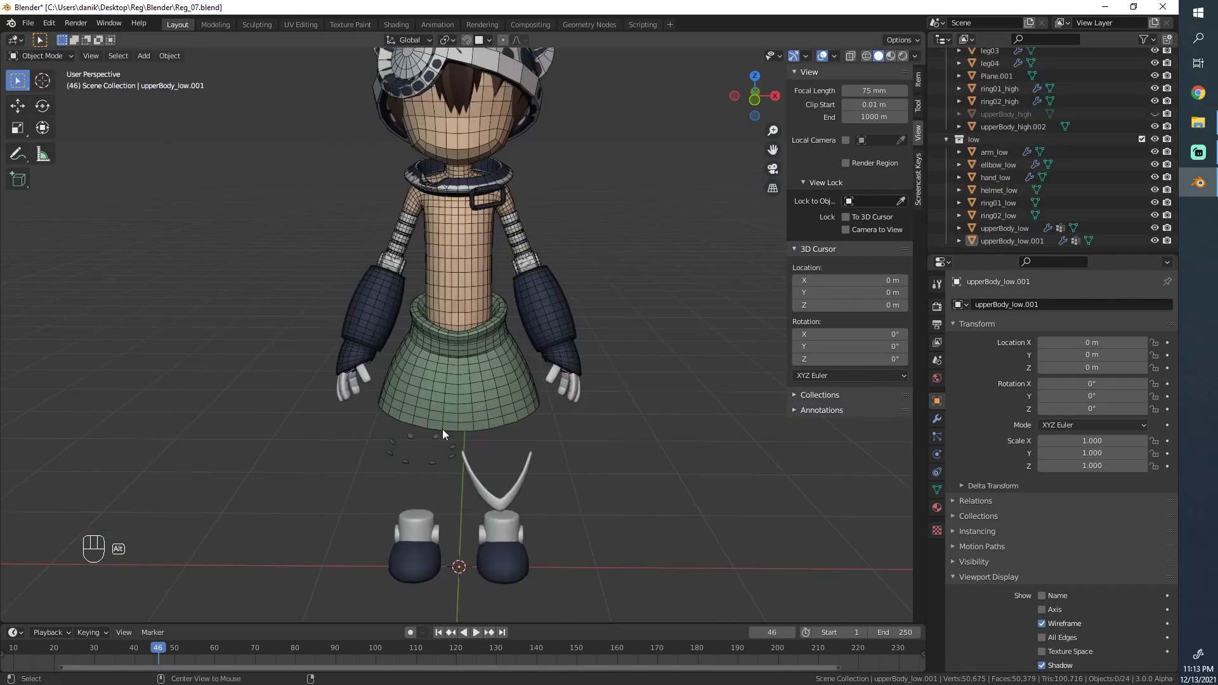
scroll(1066, 106, up, 8)
scroll(495, 457, up, 5)
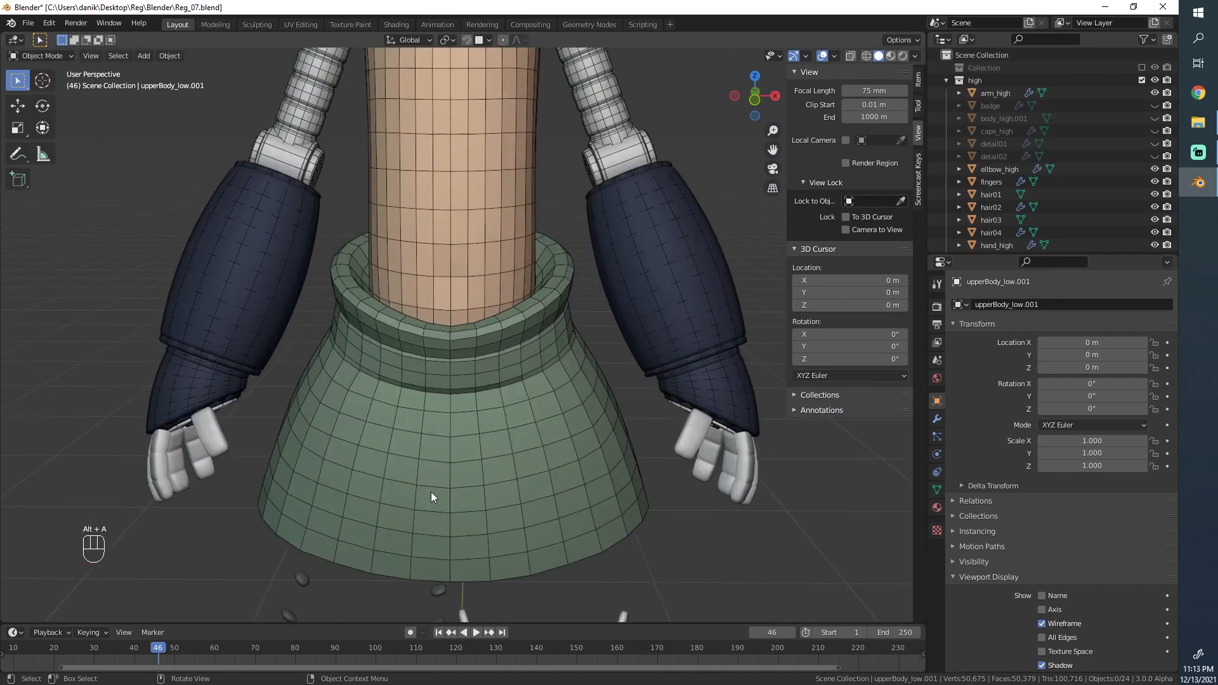
shift+middle_drag(431, 492, 417, 363)
Step: Select upperBody_high.002 and unhide the upperBody_high object in the high collection
scroll(1036, 199, down, 8)
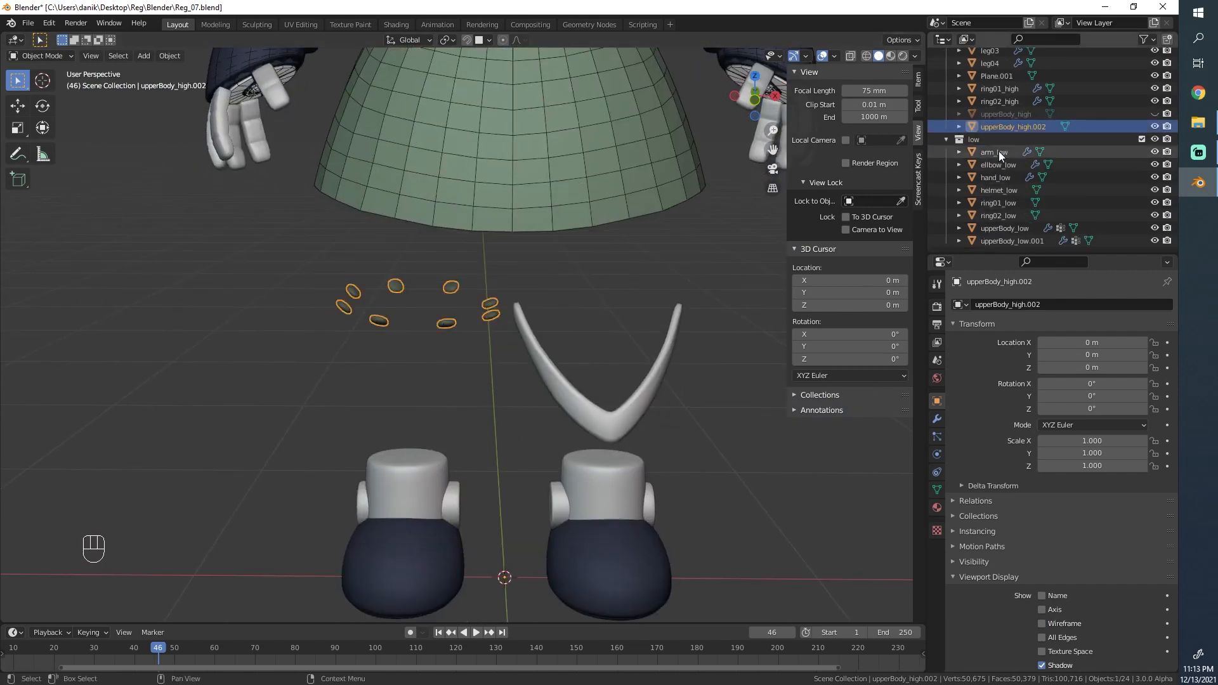
scroll(1078, 114, up, 8)
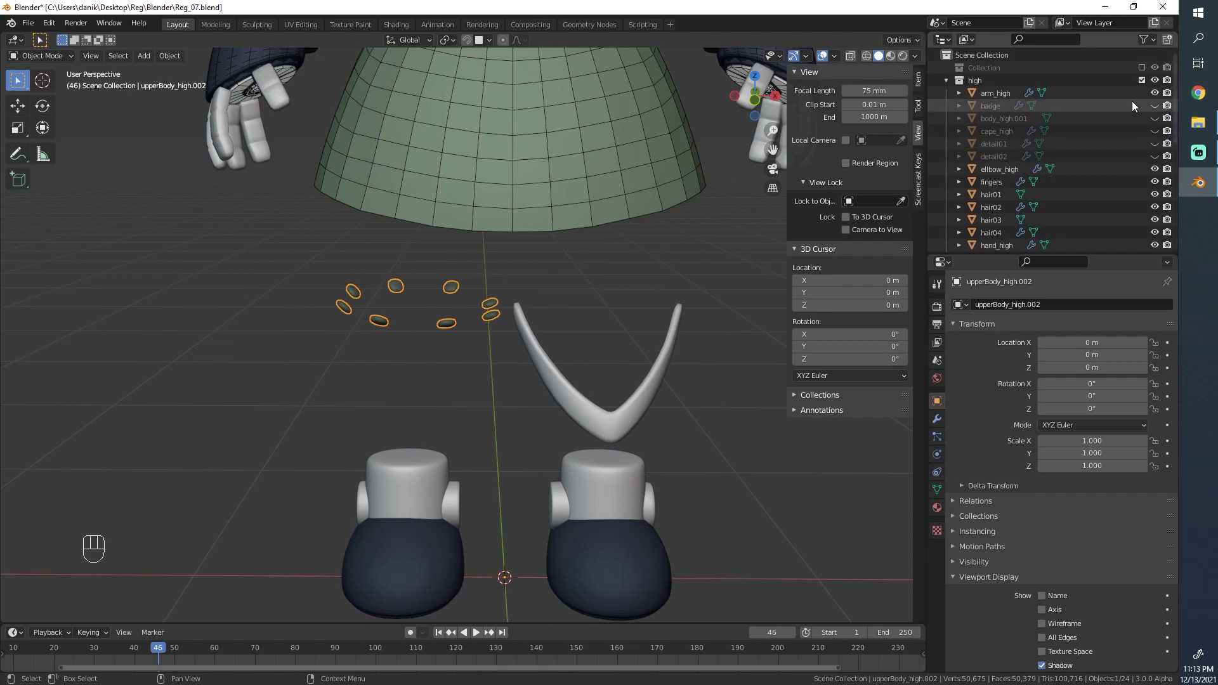
scroll(1139, 185, down, 3)
scroll(1139, 185, down, 3)
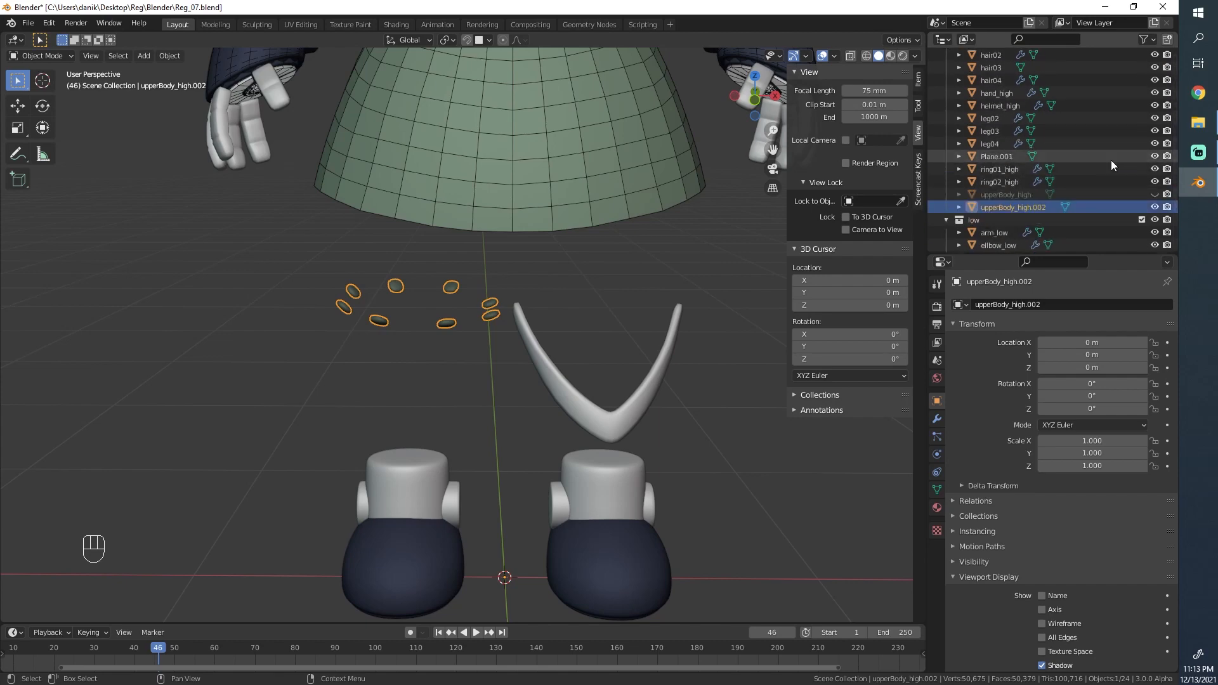
click(1154, 194)
scroll(539, 238, down, 4)
shift+middle_drag(539, 238, 520, 363)
scroll(990, 134, up, 6)
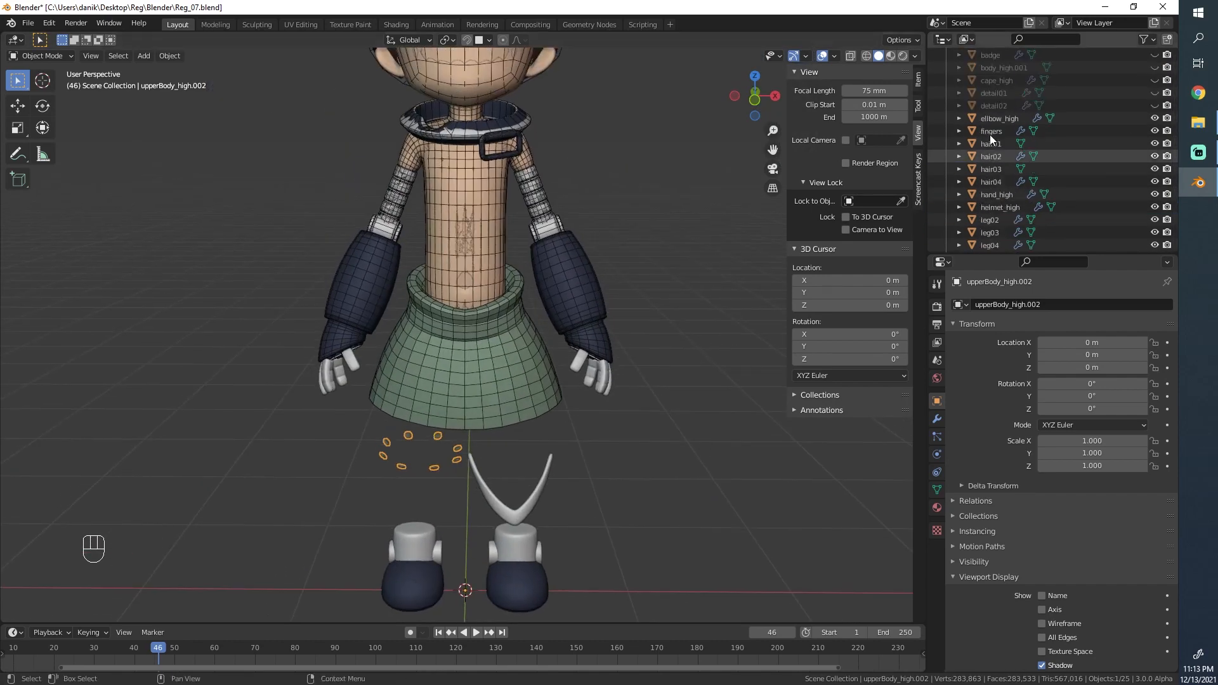
Step: Hide and collapse the high collection, and inspect only the low-poly character from behind
click(1155, 80)
click(946, 80)
scroll(578, 142, down, 3)
shift+middle_drag(511, 194, 706, 271)
key(alt+a)
scroll(520, 249, up, 2)
scroll(520, 248, down, 2)
key(alt+a)
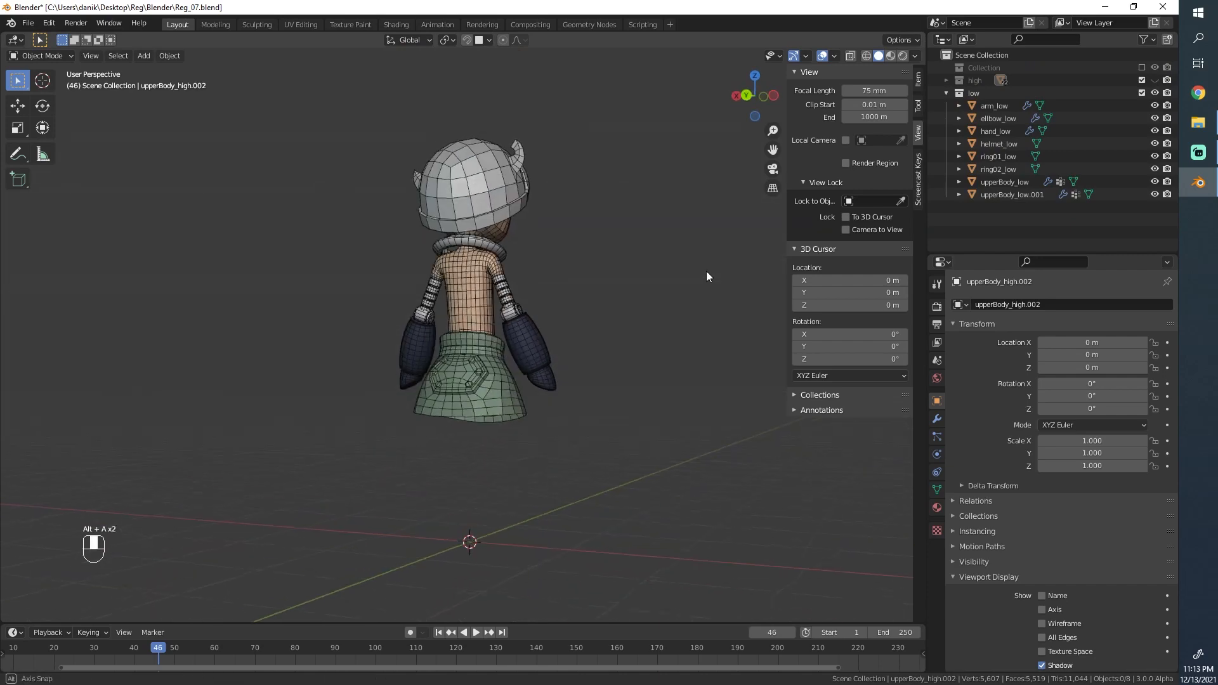
Step: Edit upperBody_low.001 and slide two vertices in the row just below the back panel's upper border
scroll(706, 272, up, 6)
click(541, 413)
key(alt+a)
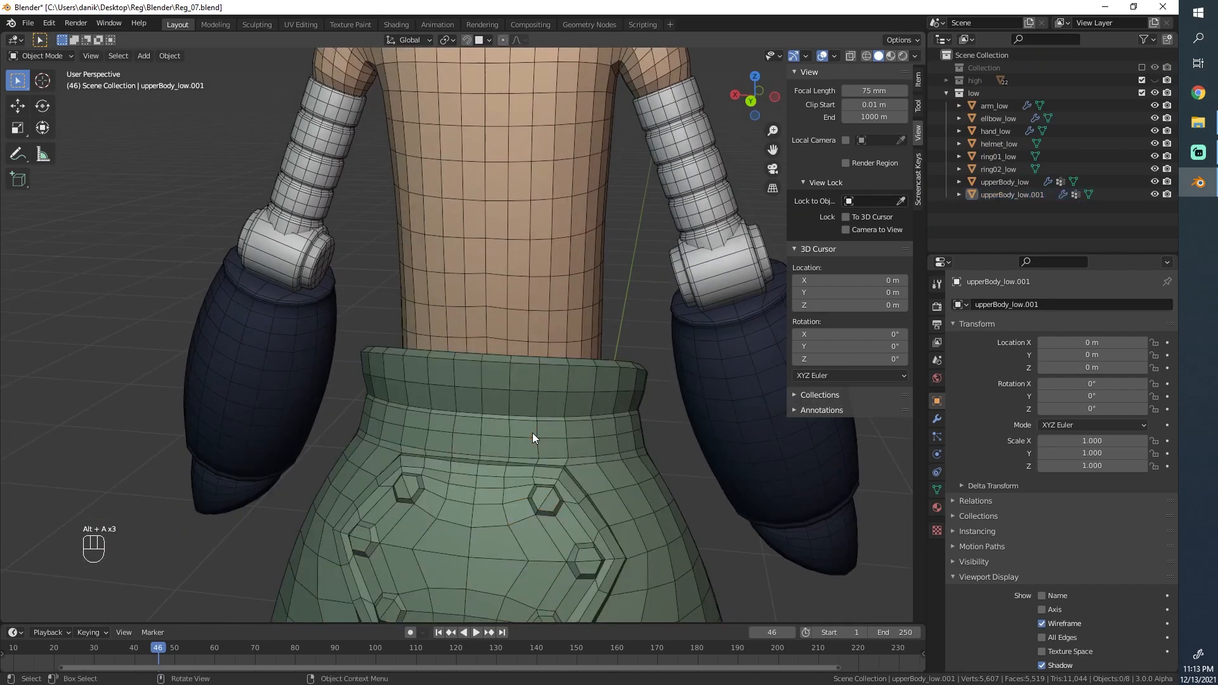
scroll(520, 433, down, 2)
scroll(476, 432, up, 4)
key(Tab)
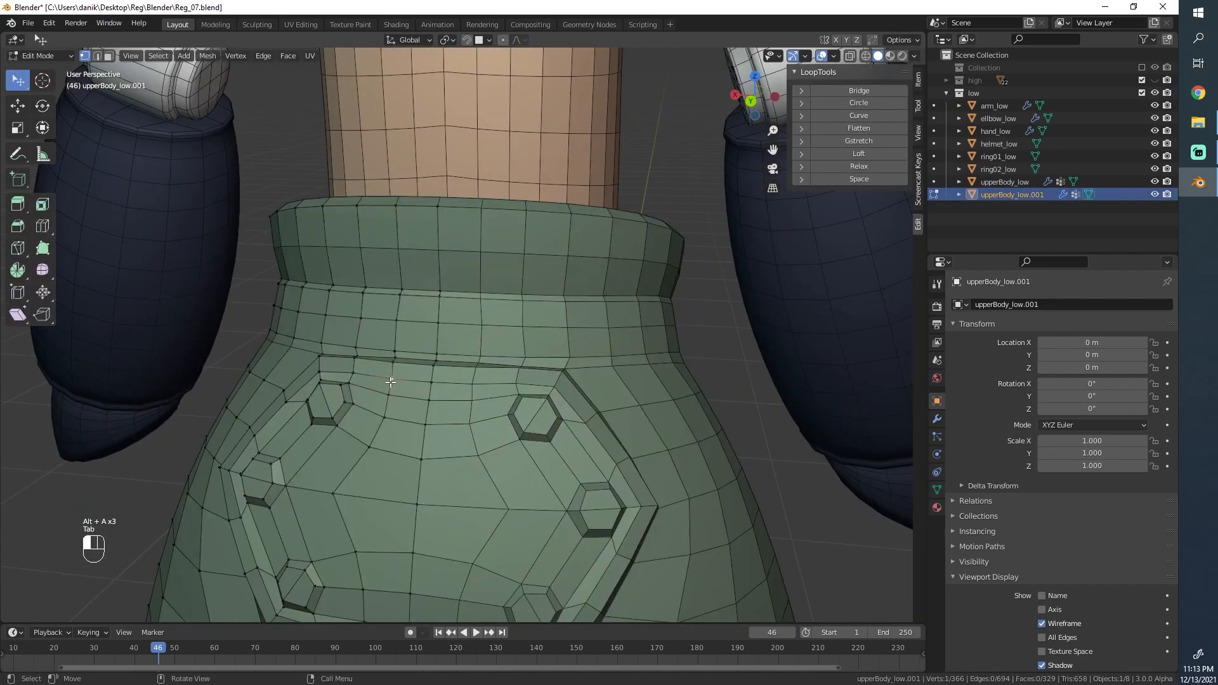
shift+click(432, 383)
key(g)
key(g)
click(440, 380)
Step: Slide two vertices in the panel's second row slightly upward, and fine-tune the center one along its edge
click(389, 395)
shift+click(428, 400)
key(g)
key(g)
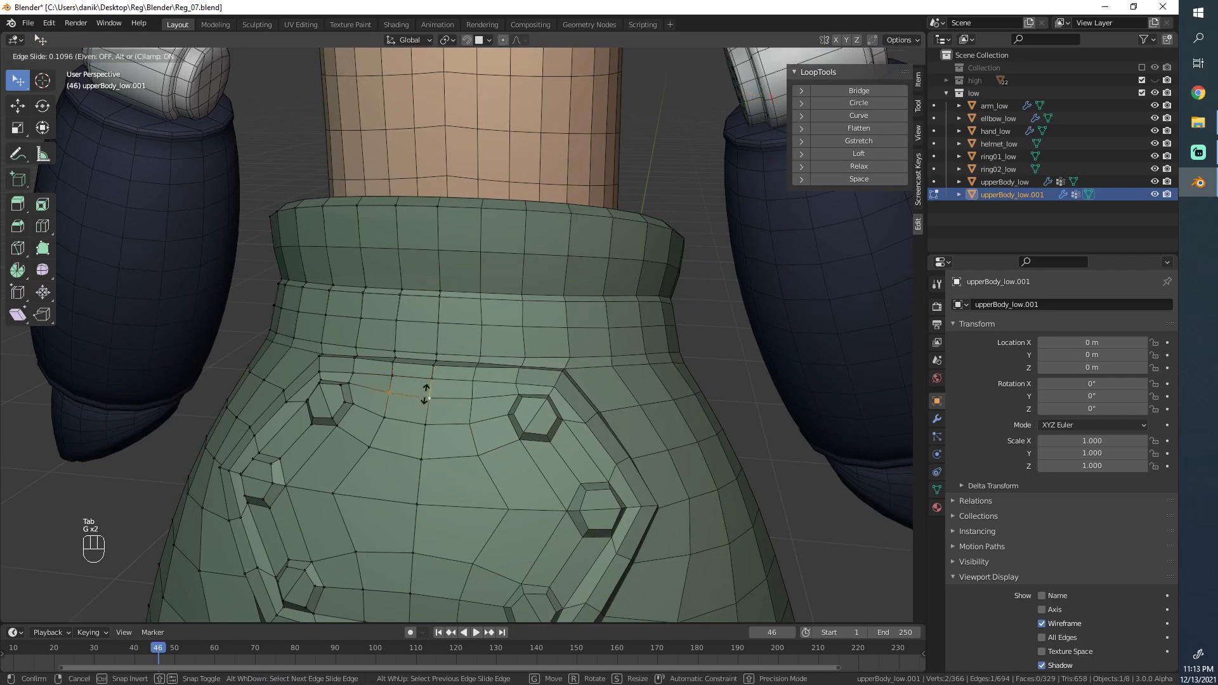
click(426, 388)
click(429, 392)
key(g)
key(g)
click(429, 390)
Step: Move the two vertices at the middle of the back panel's upper border to even its line, and check the result in object mode
scroll(428, 397, up, 2)
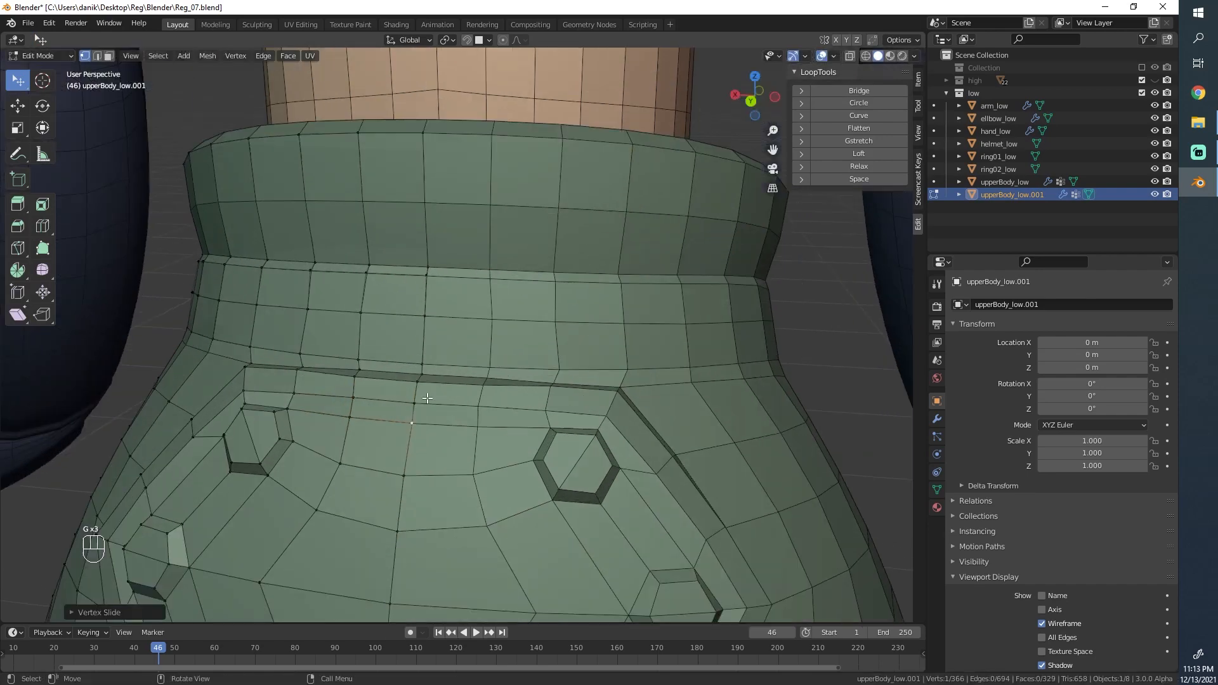
key(g)
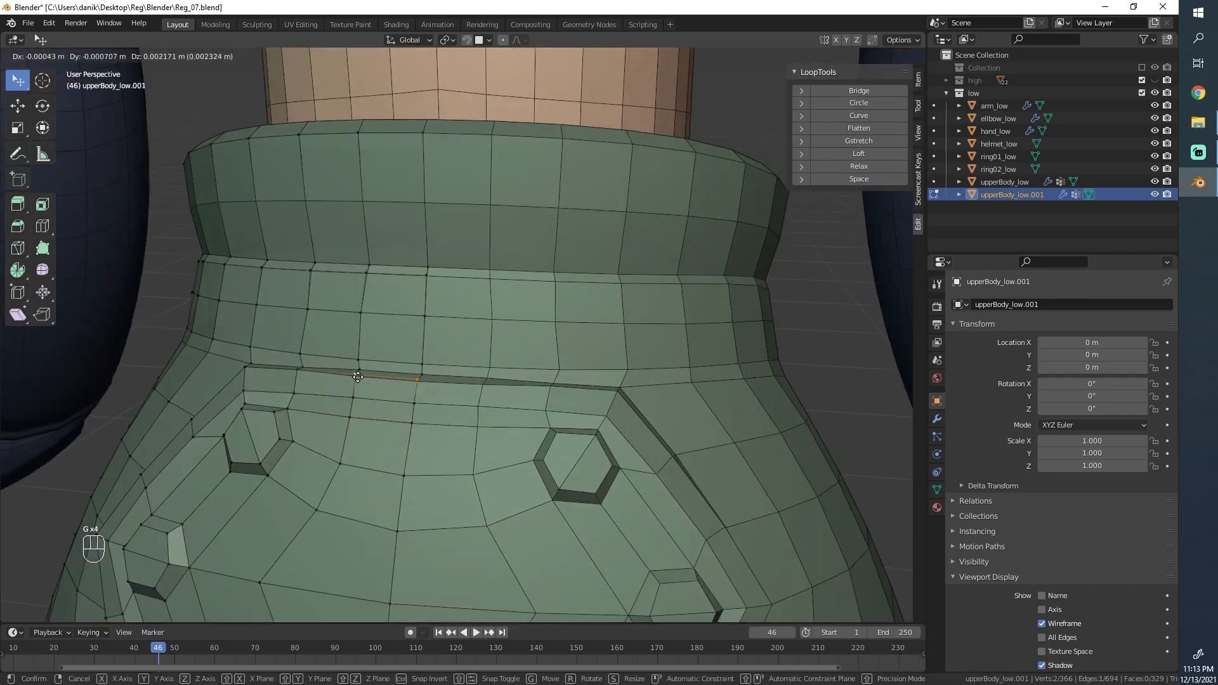
click(376, 374)
key(g)
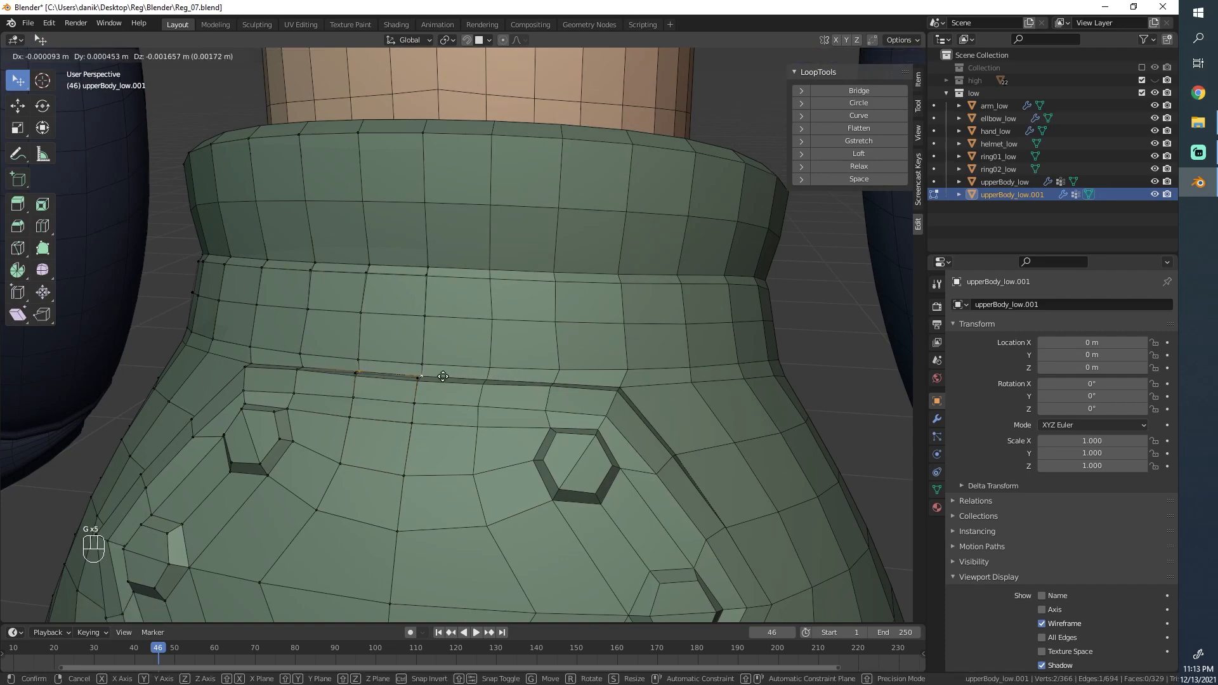
click(444, 378)
key(Tab)
key(Tab)
Step: Nudge the border vertex nearer the panel's corner into line, and check it in object mode
click(302, 374)
key(g)
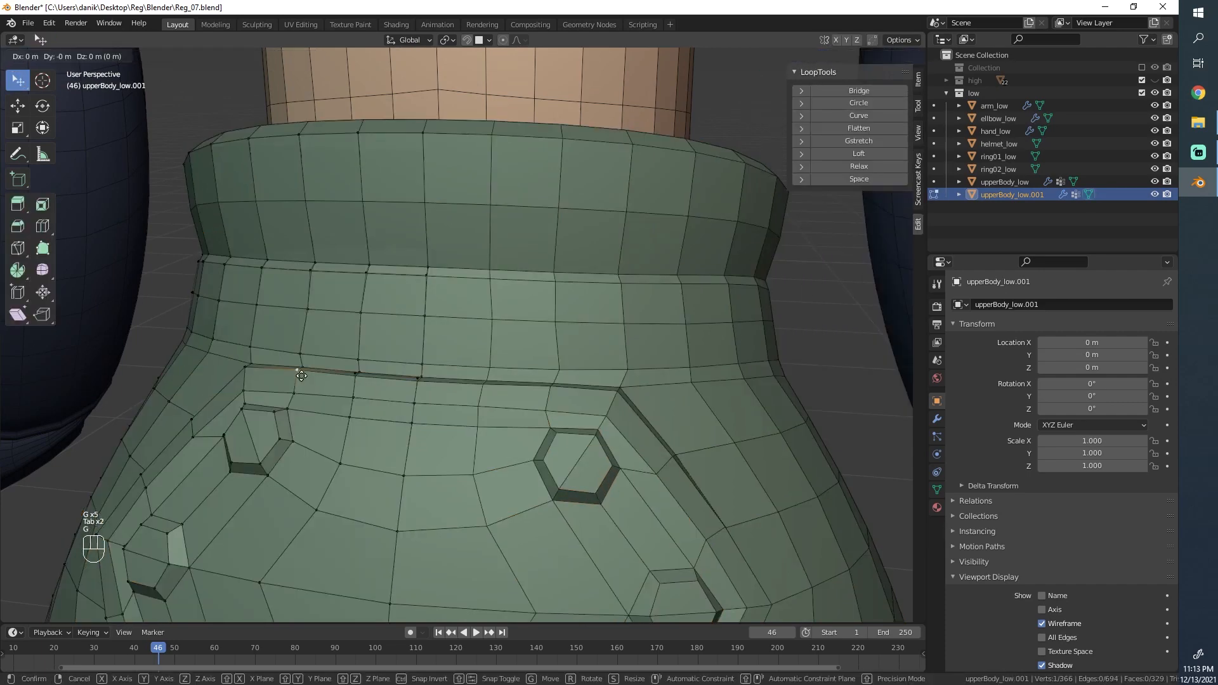
click(301, 377)
key(Tab)
key(Tab)
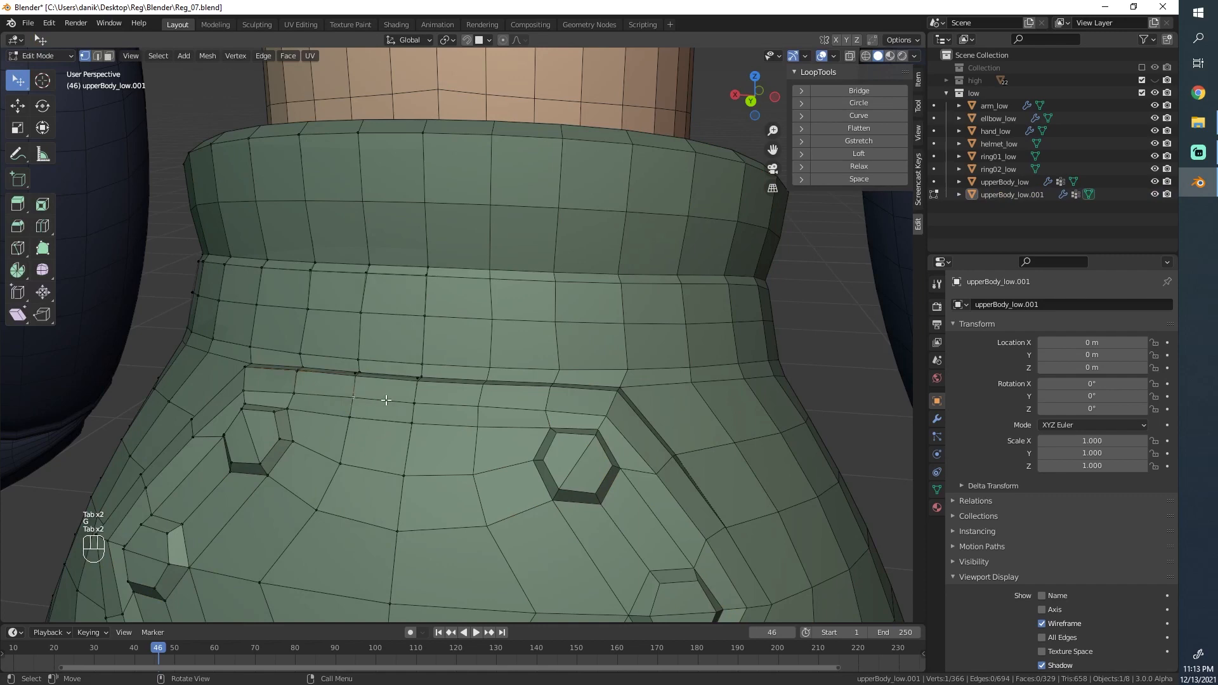
Step: Slide the center-line vertex in the panel's third row slightly upward, and shift it toward the middle
shift+click(414, 402)
shift+click(403, 476)
key(g)
key(g)
click(406, 470)
click(407, 471)
key(g)
click(411, 473)
Step: Slide the next center-line vertex down the back panel upward along its edge
scroll(409, 501, down, 2)
shift+middle_drag(406, 519, 433, 428)
click(448, 380)
key(g)
key(g)
click(444, 365)
scroll(437, 461, down, 1)
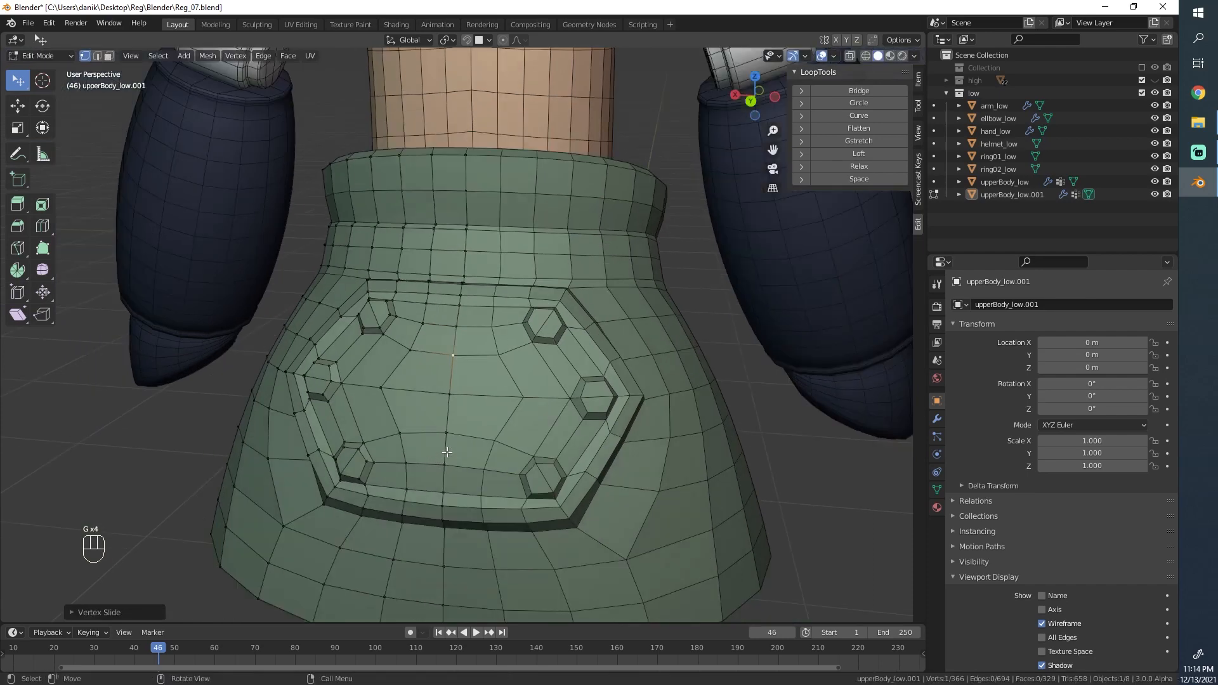
Step: Nudge the center vertex and its neighbor on the lower back border of the hips into line, and return to object mode
scroll(447, 452, down, 5)
key(alt+a)
click(452, 505)
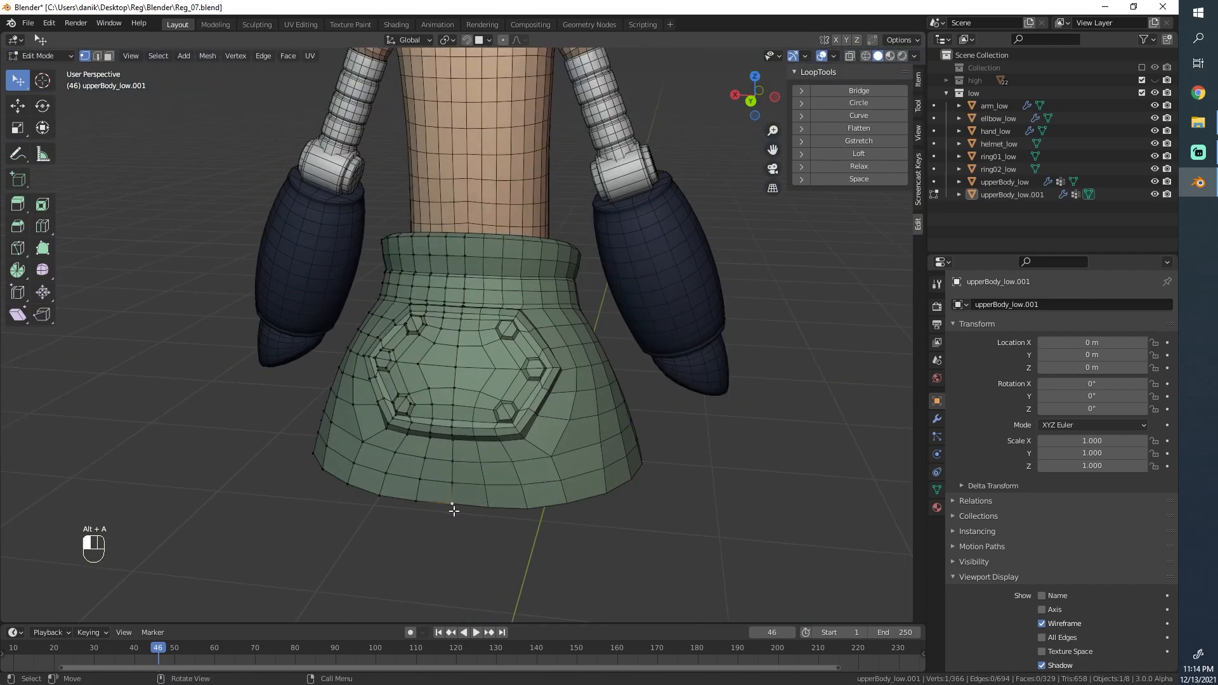
key(g)
click(454, 508)
click(418, 507)
key(g)
click(419, 508)
key(Tab)
scroll(521, 394, down, 5)
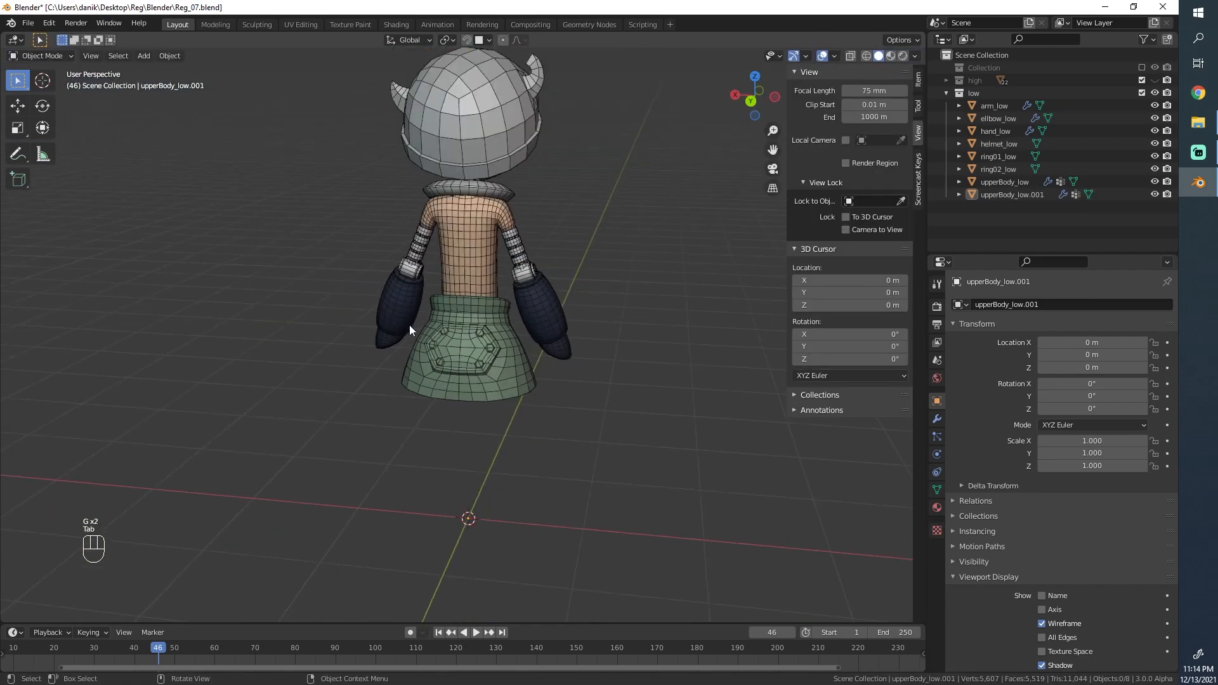
Step: Inspect the whole low-poly character from the front and side, including the helmet
middle_drag(409, 325, 538, 413)
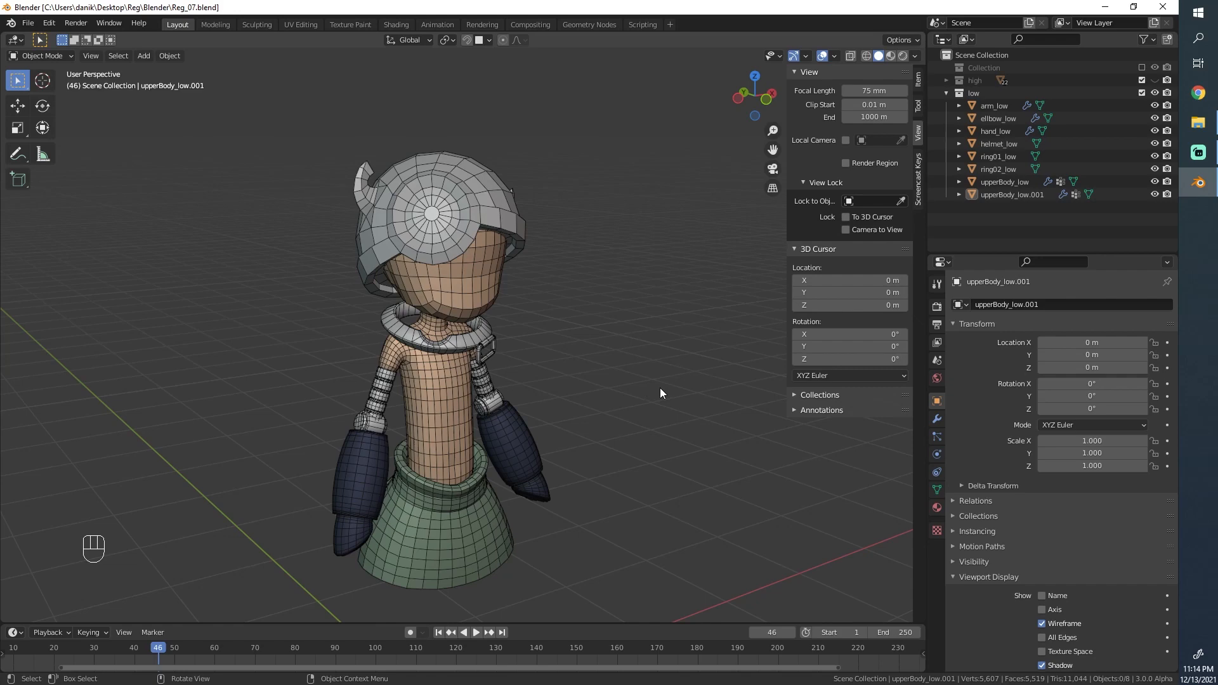
middle_drag(462, 333, 500, 347)
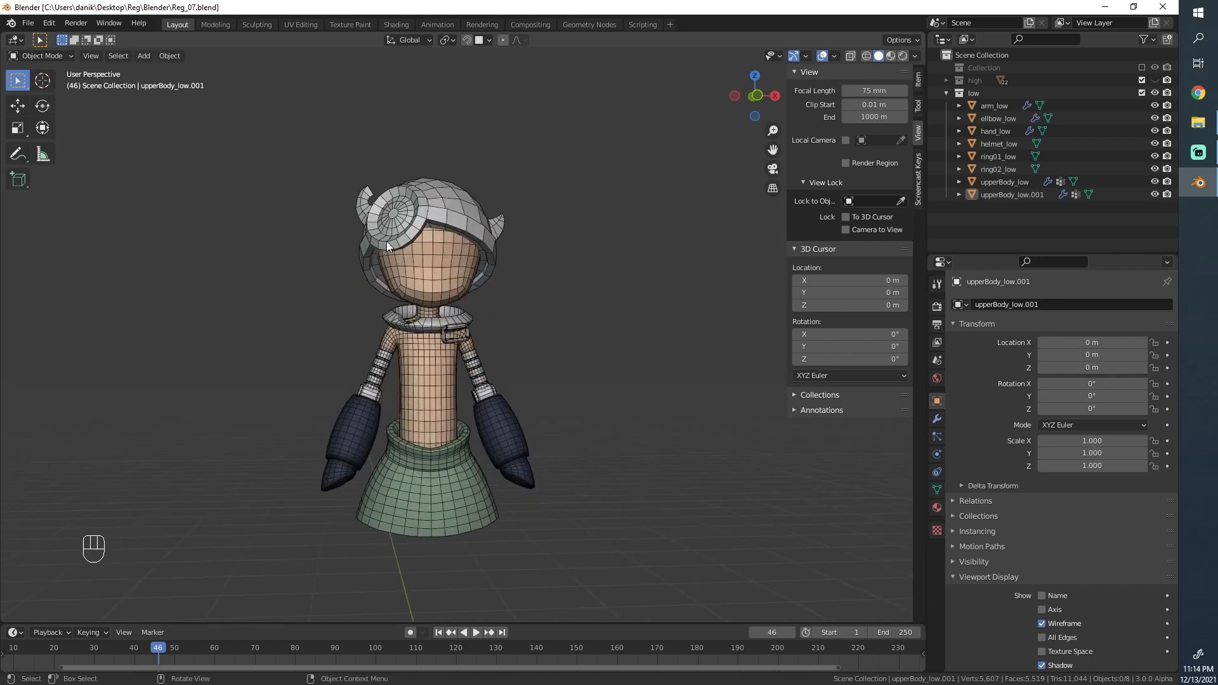
click(436, 208)
middle_drag(438, 209, 493, 309)
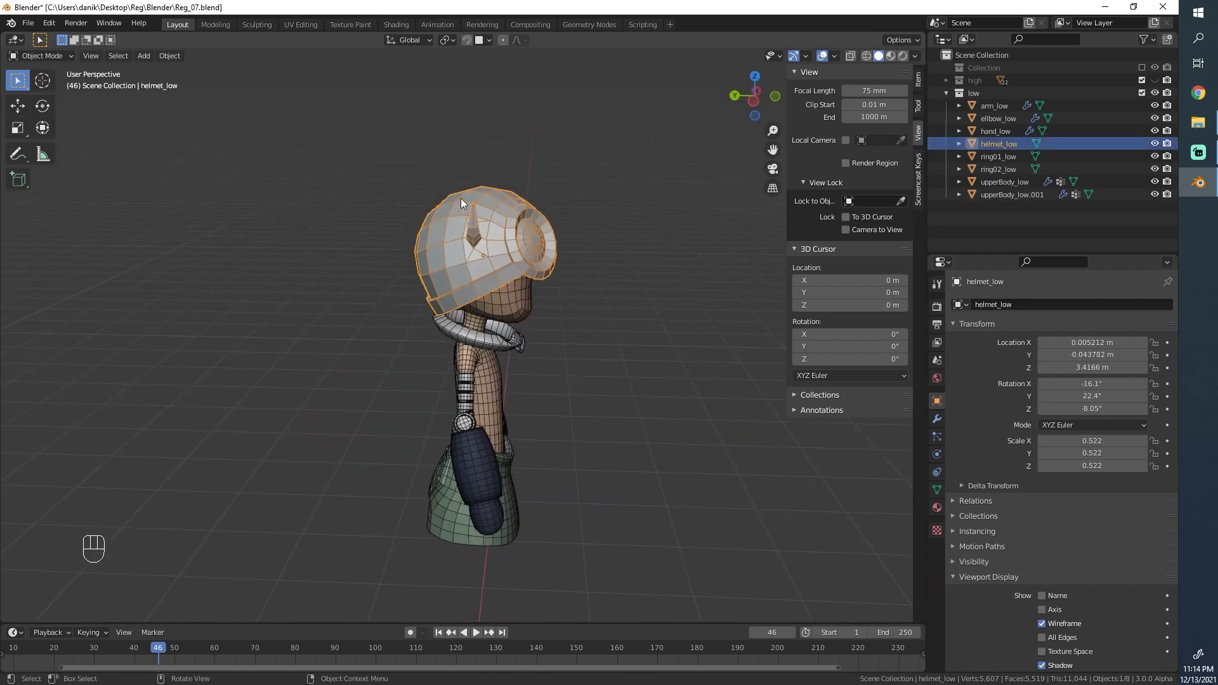
middle_drag(460, 198, 445, 342)
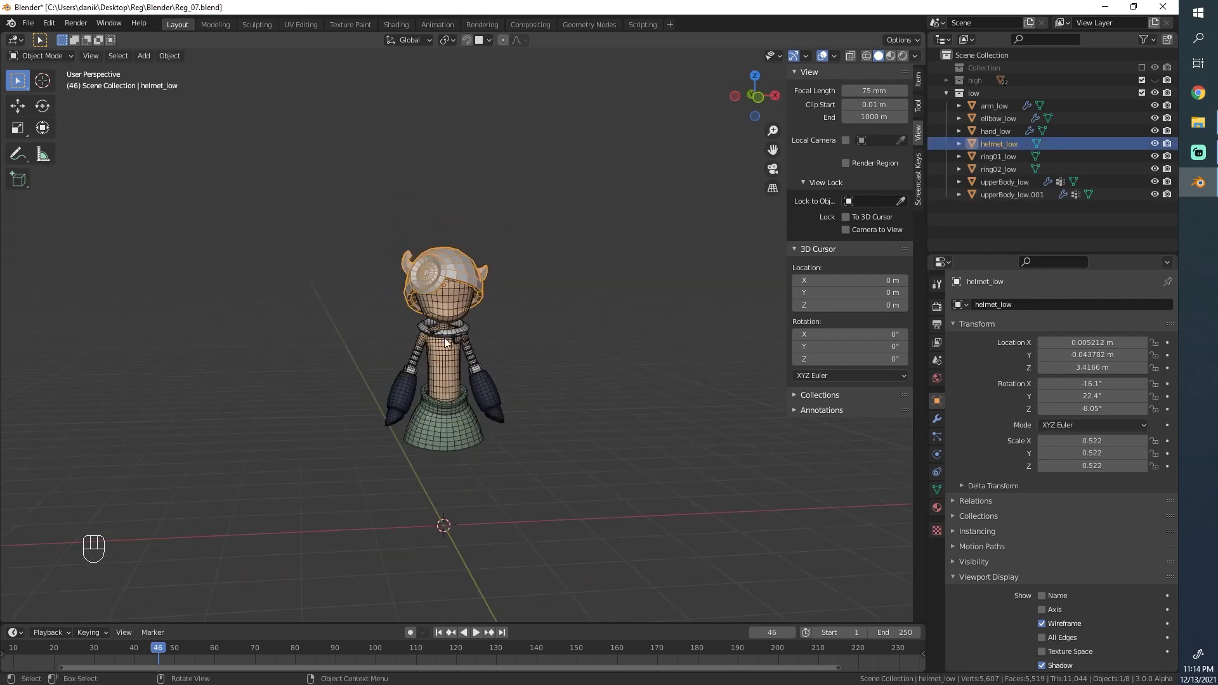
scroll(445, 342, up, 3)
scroll(466, 383, up, 2)
key(alt+a)
shift+middle_drag(458, 386, 399, 347)
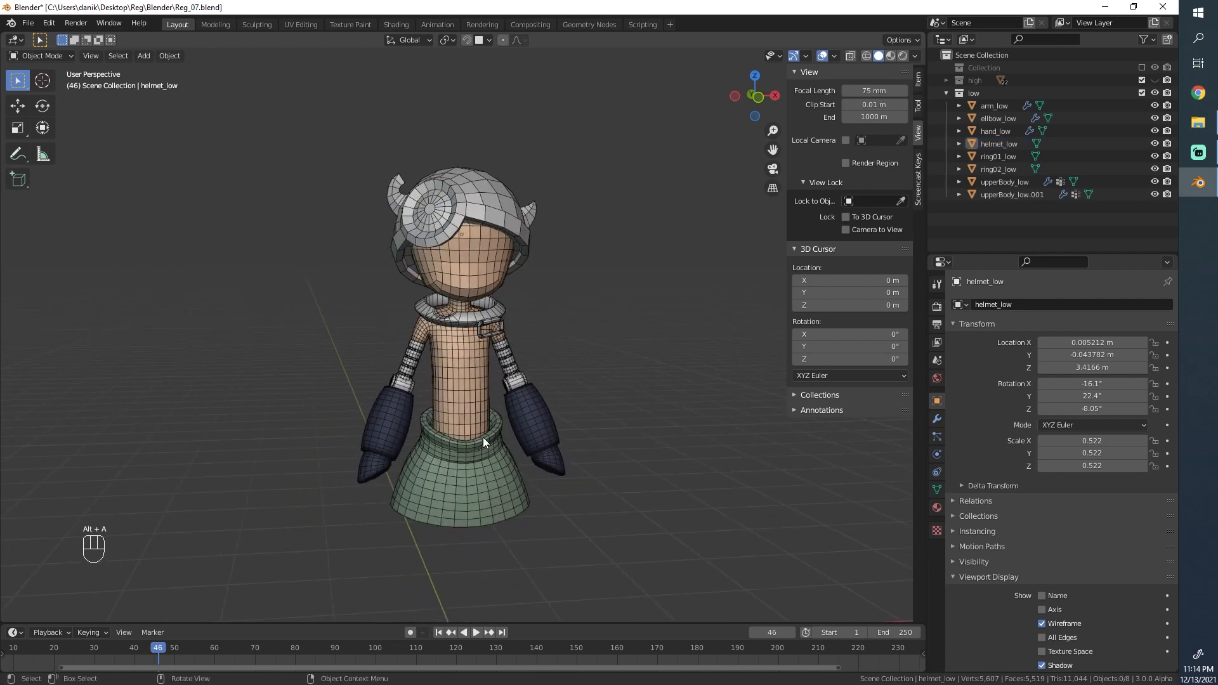
click(420, 204)
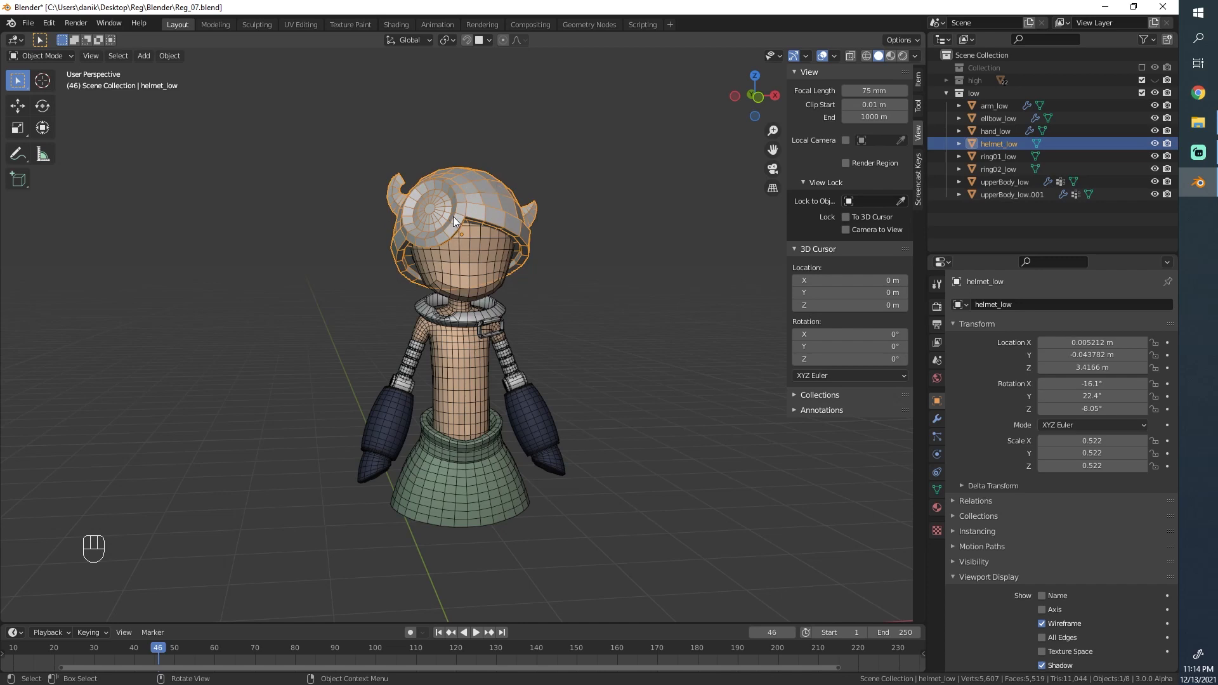
scroll(497, 154, up, 2)
scroll(406, 180, down, 1)
scroll(409, 235, up, 2)
scroll(437, 317, down, 2)
Step: Show the high collection, expand its object list, and unhide body_high.001 with nothing left selected
click(430, 482)
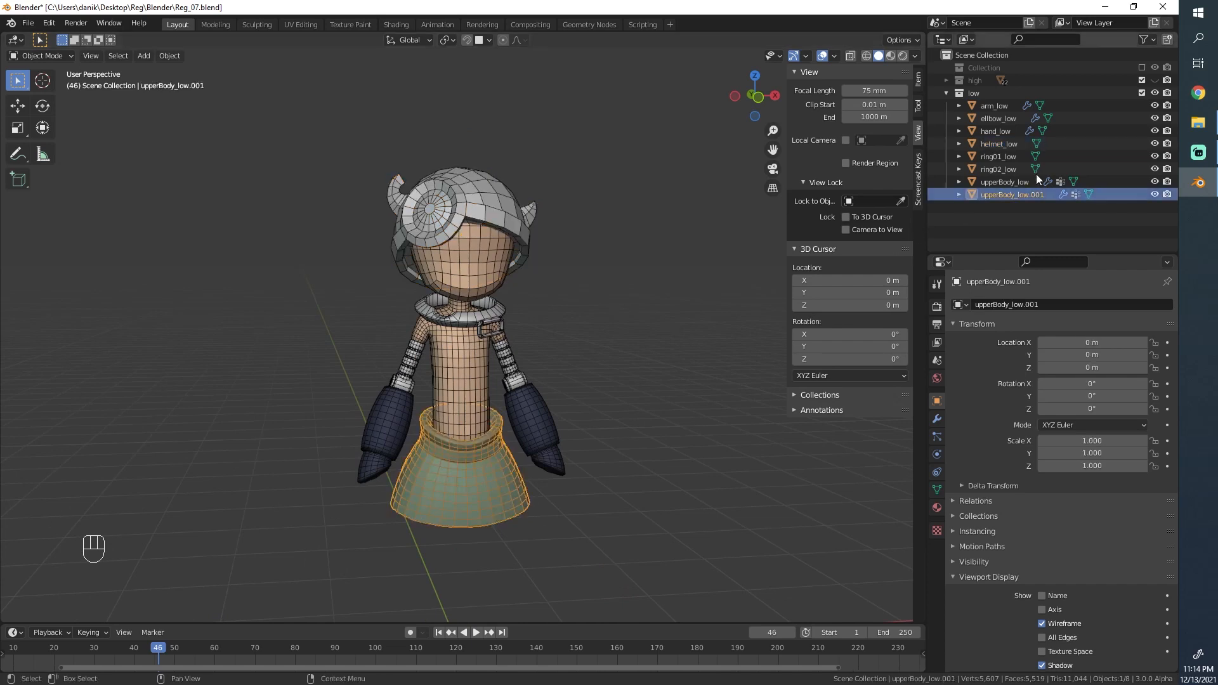
click(1158, 78)
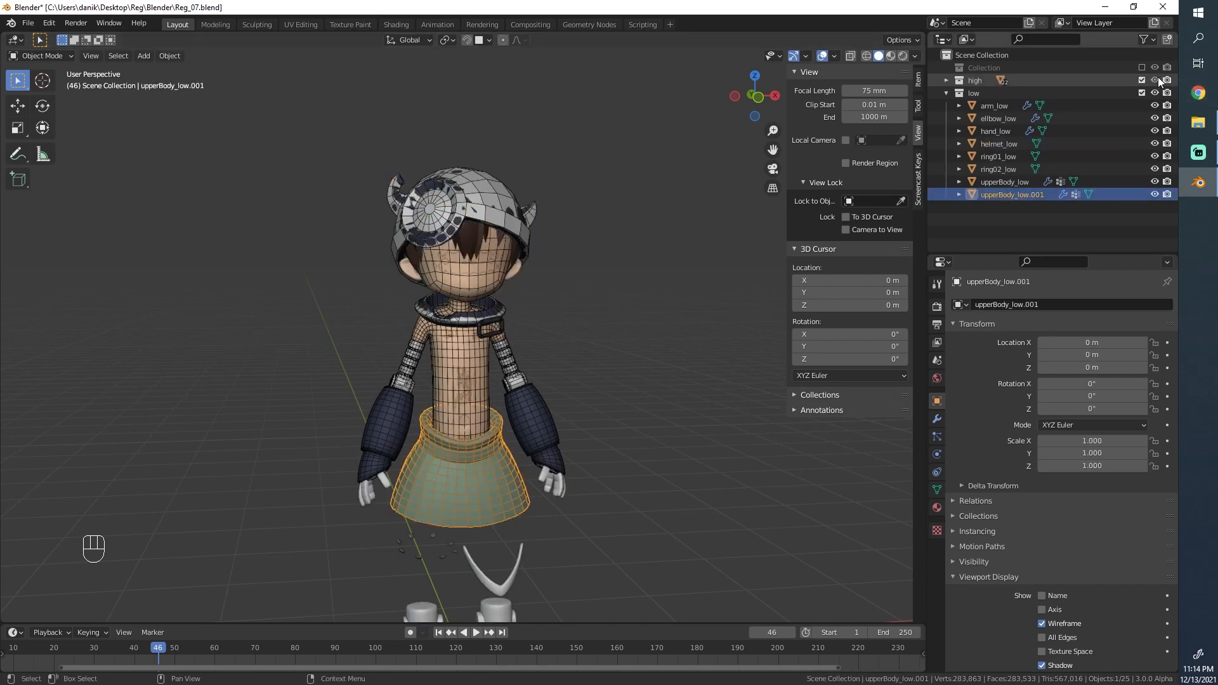
click(946, 80)
scroll(996, 141, down, 3)
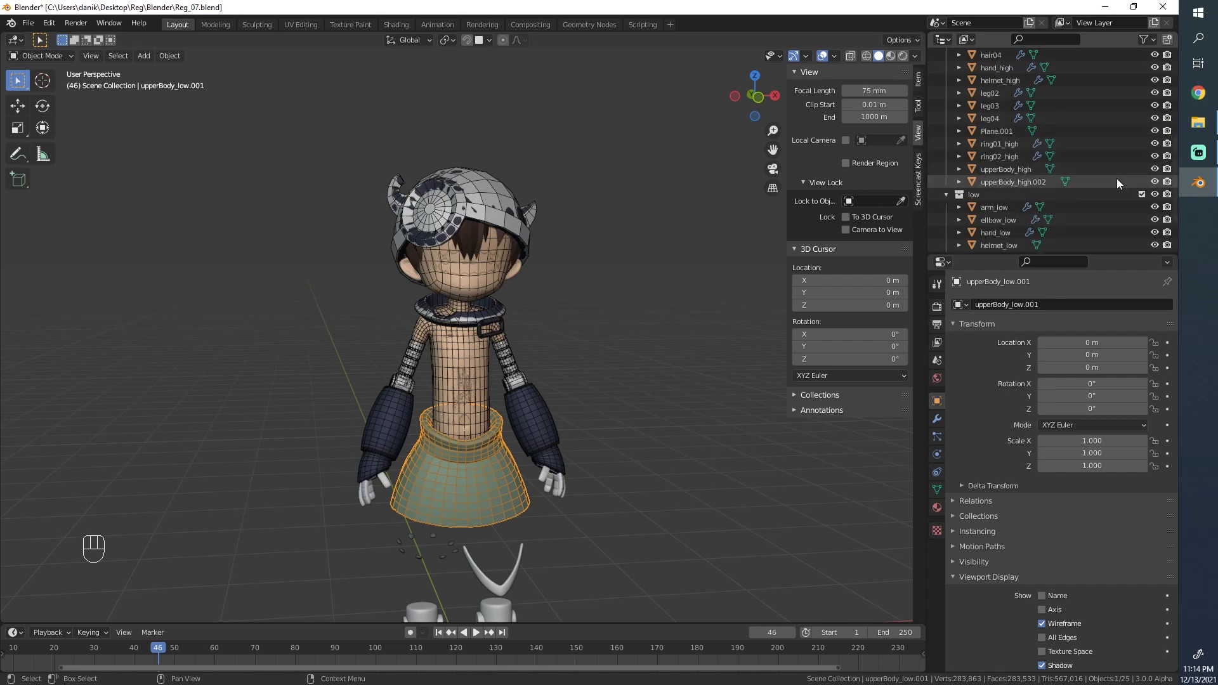
scroll(1142, 168, up, 2)
scroll(1104, 127, up, 2)
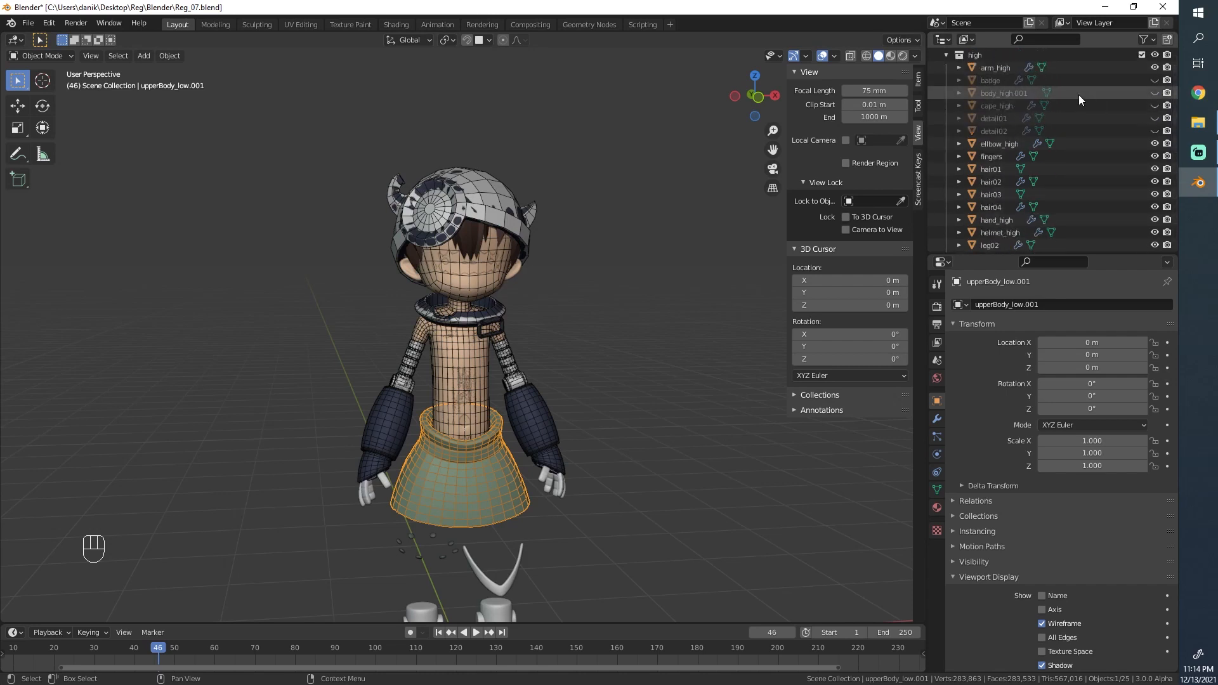
click(1153, 93)
key(alt+a)
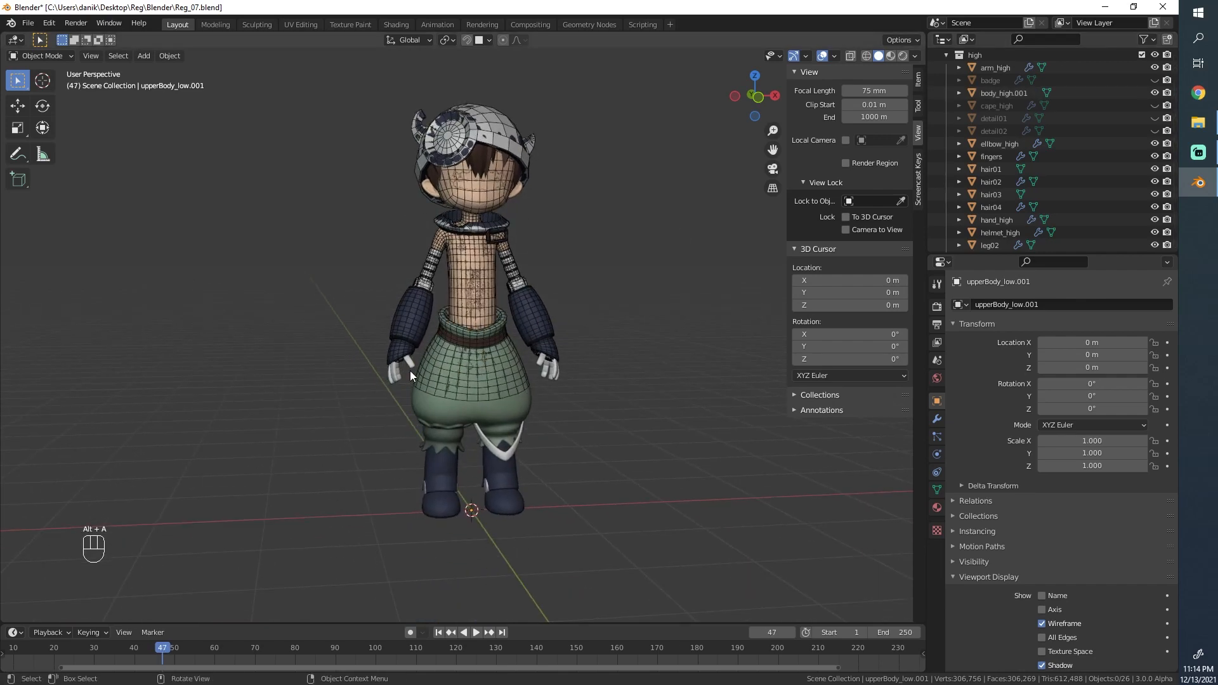
Step: Examine the high-poly trousers and legs from the front and side, viewing the body_high.001 mesh in edit mode
scroll(475, 460, up, 3)
middle_drag(438, 514, 408, 466)
scroll(432, 417, up, 2)
scroll(428, 434, down, 2)
scroll(431, 434, down, 2)
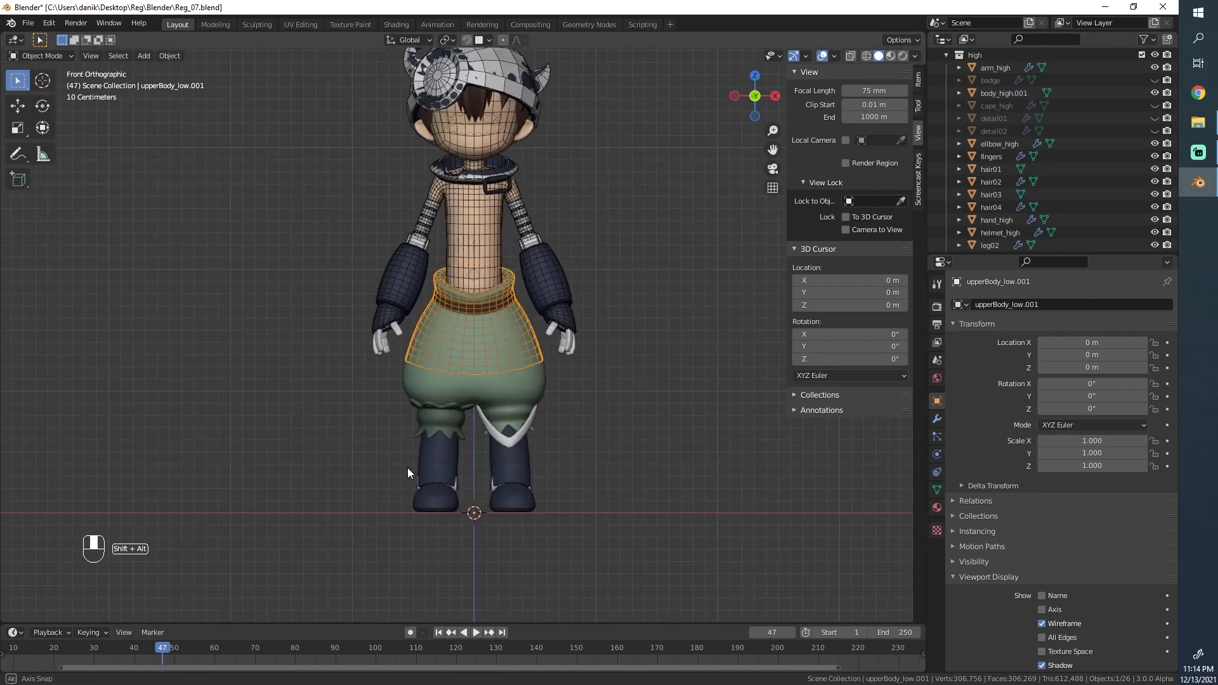
middle_drag(543, 413, 443, 415)
scroll(455, 474, up, 2)
scroll(457, 478, down, 2)
key(Tab)
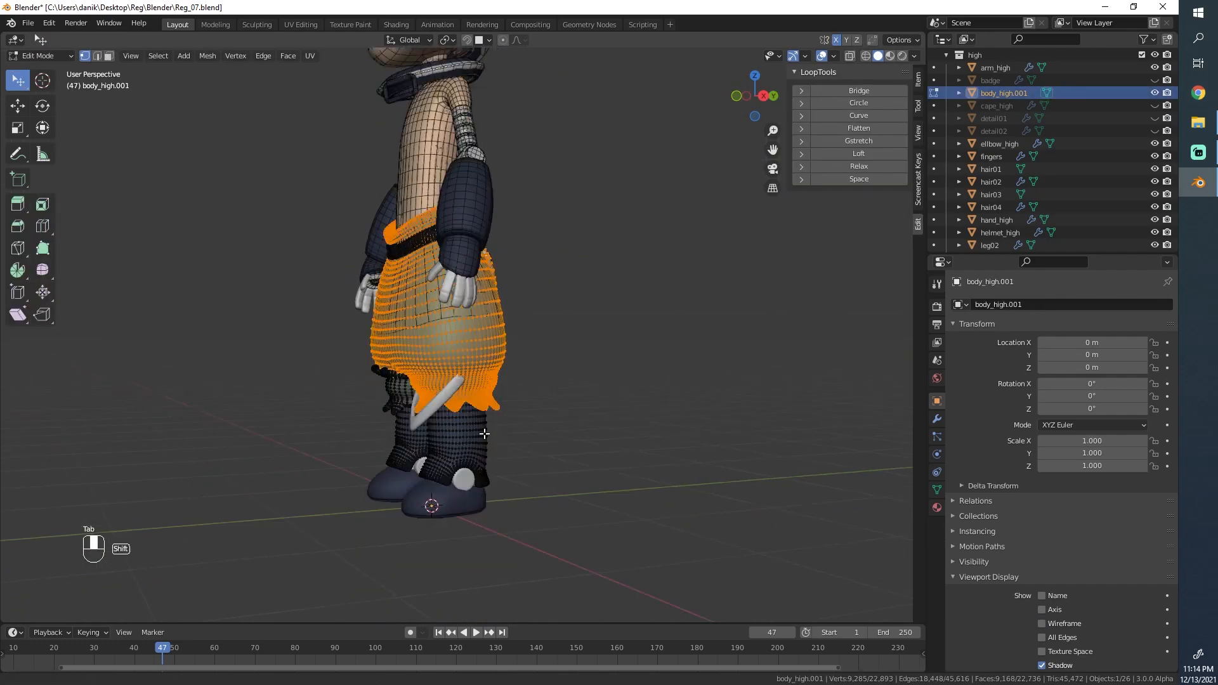
scroll(478, 406, up, 3)
key(Tab)
Step: Check the high-poly boot, the leg02 ankle detail and the trouser leg in edit mode to see how the legs are built
click(478, 378)
key(Tab)
key(Tab)
click(489, 303)
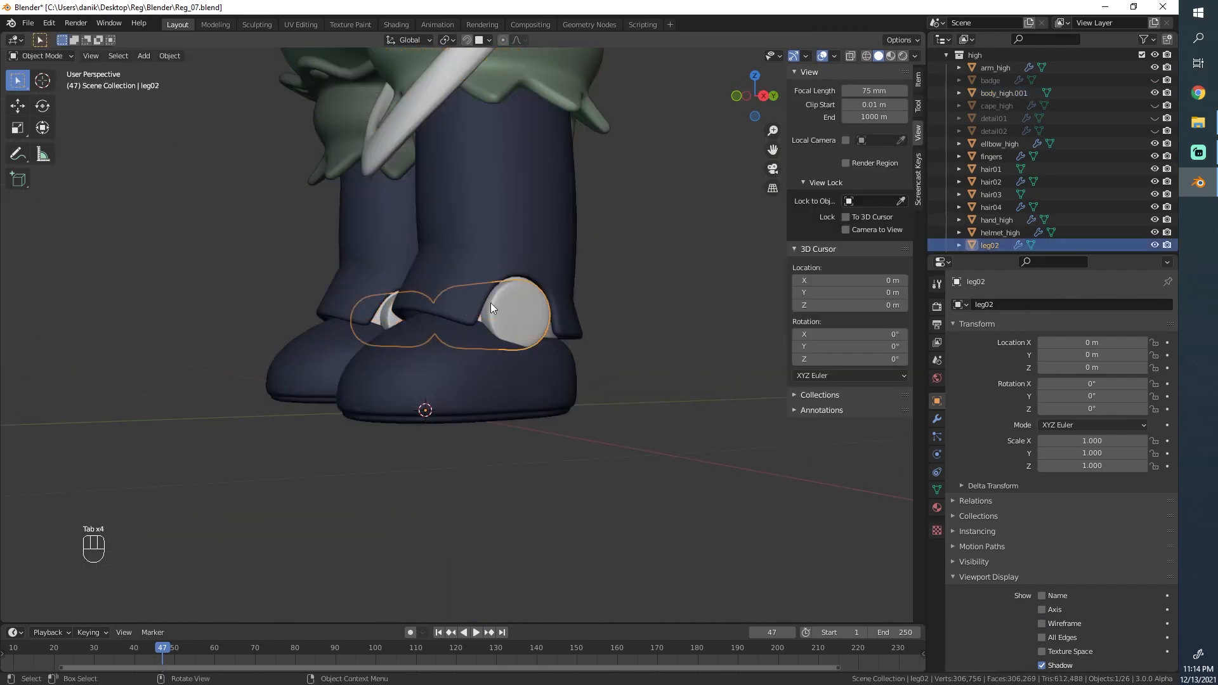
key(Tab)
key(Tab)
click(502, 241)
key(Tab)
scroll(457, 245, down, 2)
key(Tab)
scroll(419, 241, down, 2)
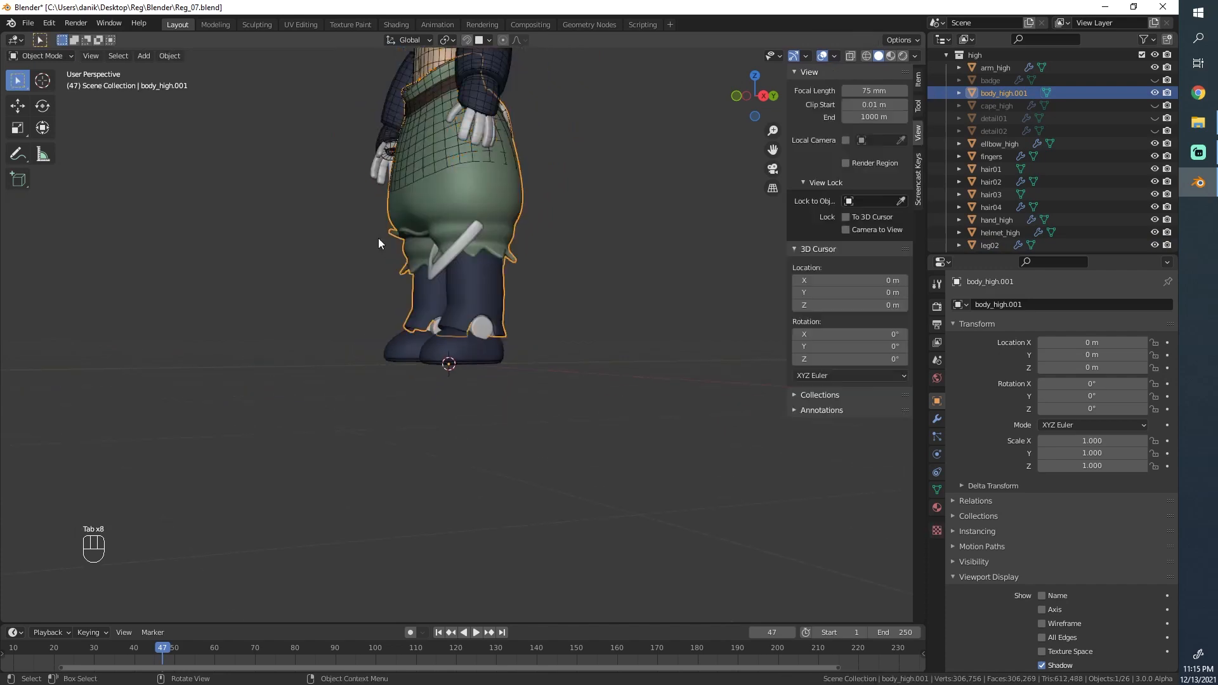
Step: Deselect everything and compare the low-poly hips with the high-poly trousers in front orthographic view
middle_drag(378, 238, 560, 254)
scroll(564, 366, up, 4)
key(alt+a)
alt+middle_drag(577, 361, 491, 310)
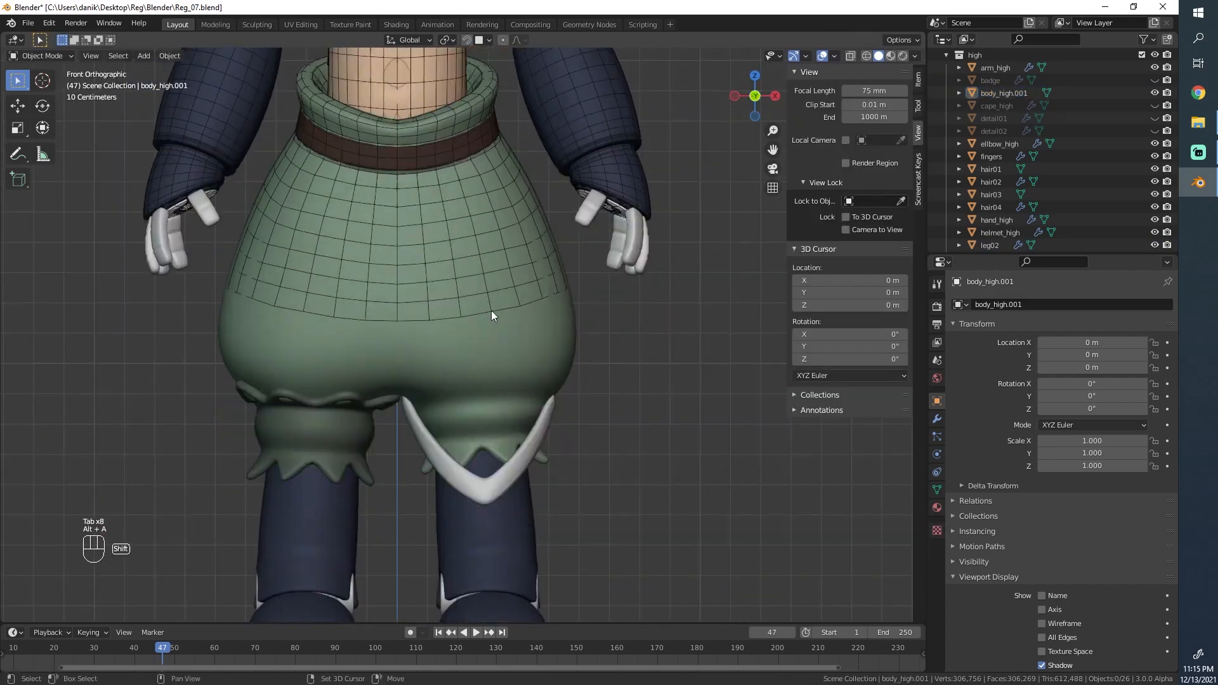
scroll(501, 334, down, 5)
scroll(403, 241, down, 2)
shift+middle_drag(404, 241, 435, 319)
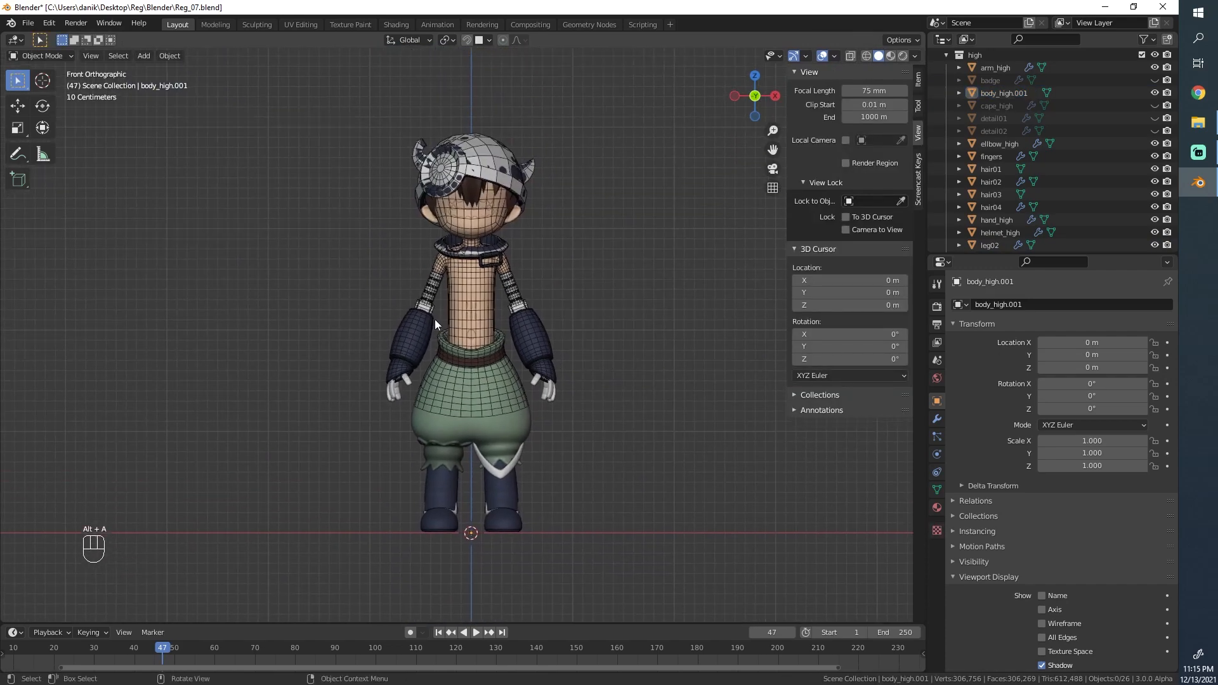